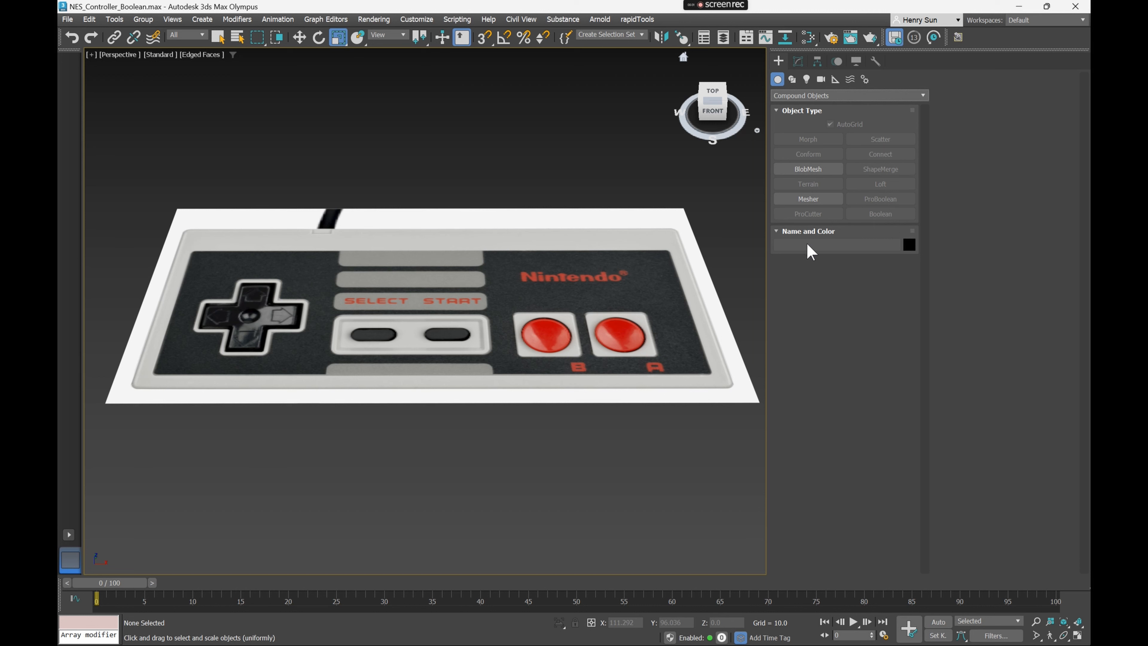
Create a Standard Primitives box over the controller outline in the reference image, about 58.4 long, 133.6 wide and 9.9 high
{"action": "left_click", "coordinate": [798, 61]}
{"action": "left_click", "coordinate": [777, 61]}
{"action": "left_click", "coordinate": [804, 96]}
{"action": "left_click", "coordinate": [803, 107]}
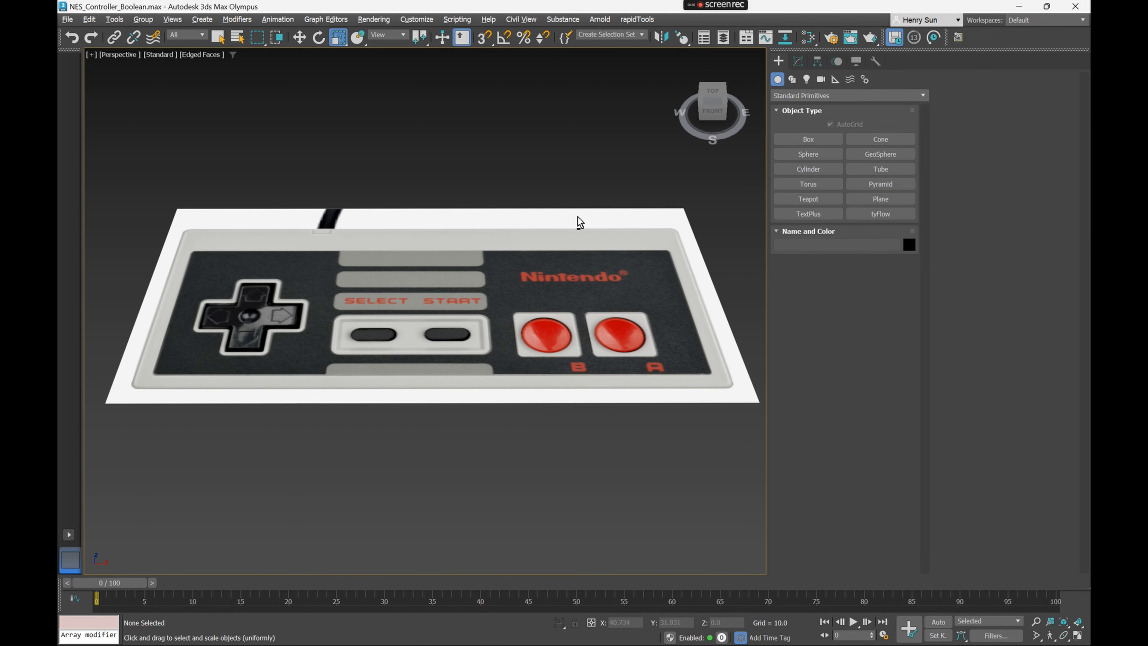
{"action": "middle_click_drag", "start_coordinate": [578, 217], "coordinate": [565, 232], "text": "alt"}
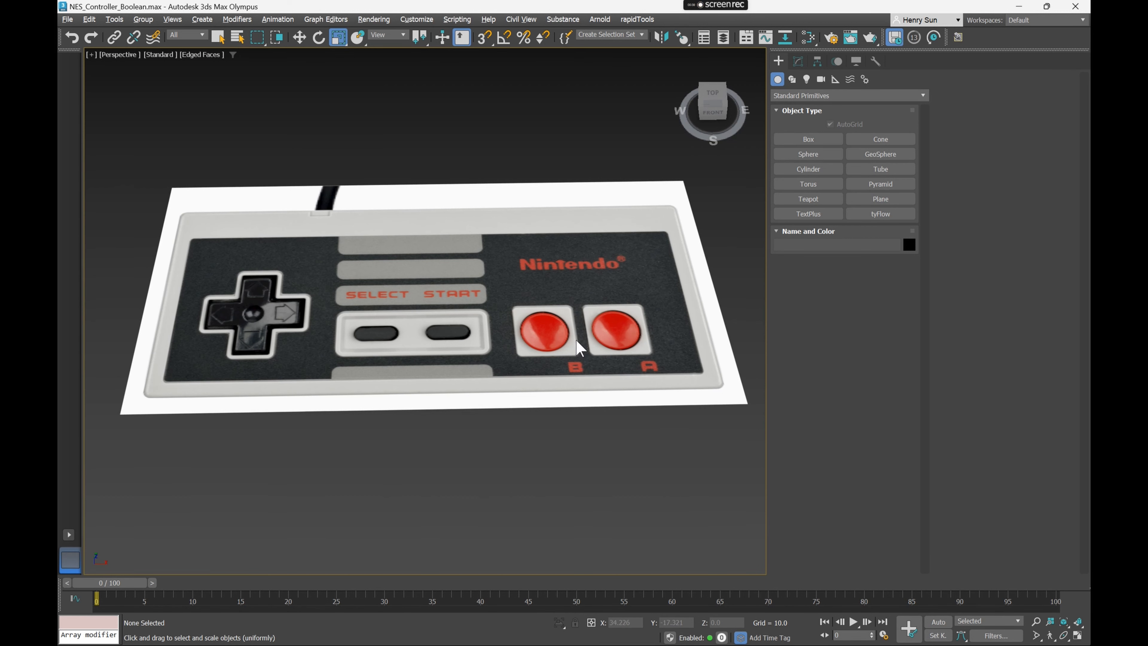
{"action": "left_click", "coordinate": [809, 140]}
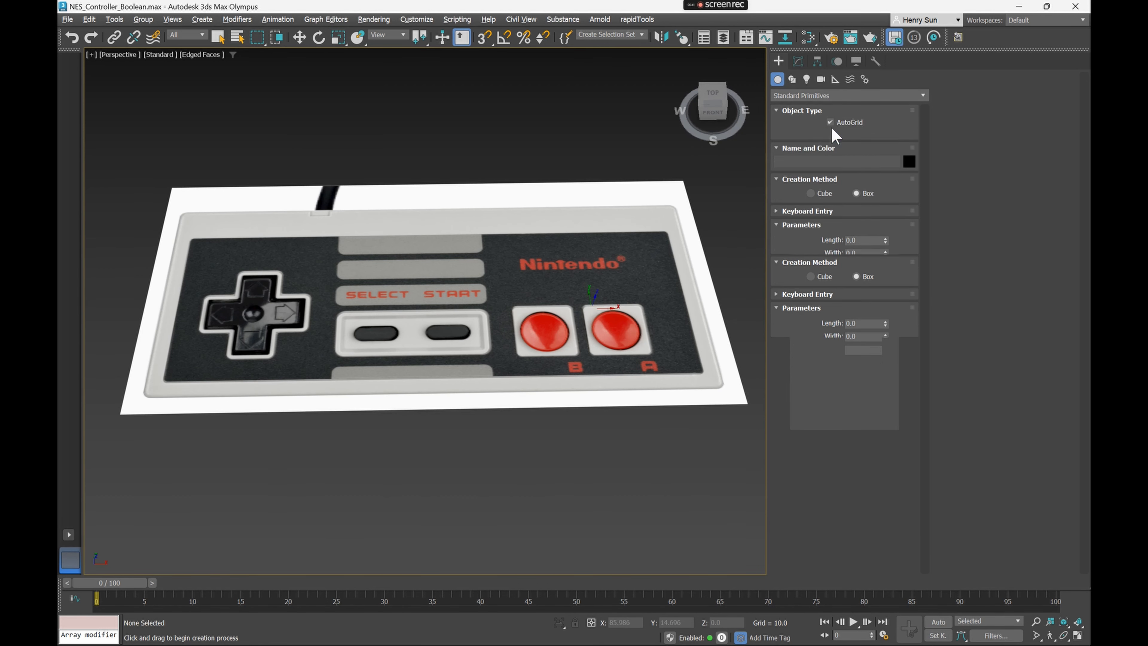
{"action": "scroll", "coordinate": [479, 246], "scroll_direction": "down", "scroll_amount": 3}
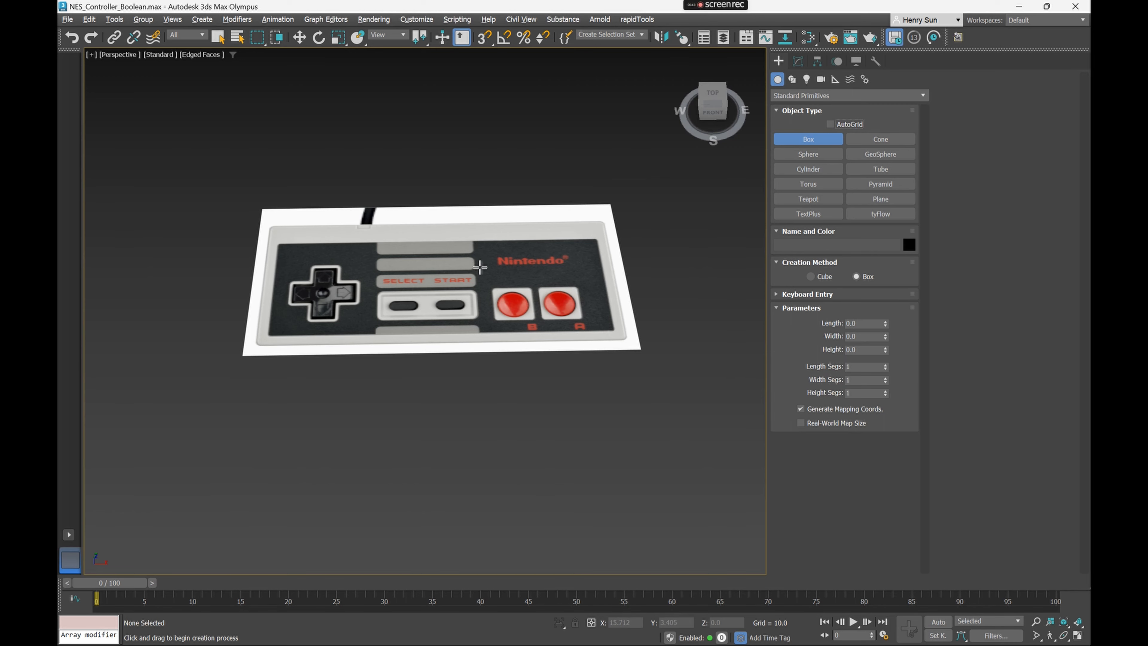
{"action": "key", "text": "t"}
{"action": "scroll", "coordinate": [471, 320], "scroll_direction": "down", "scroll_amount": 5}
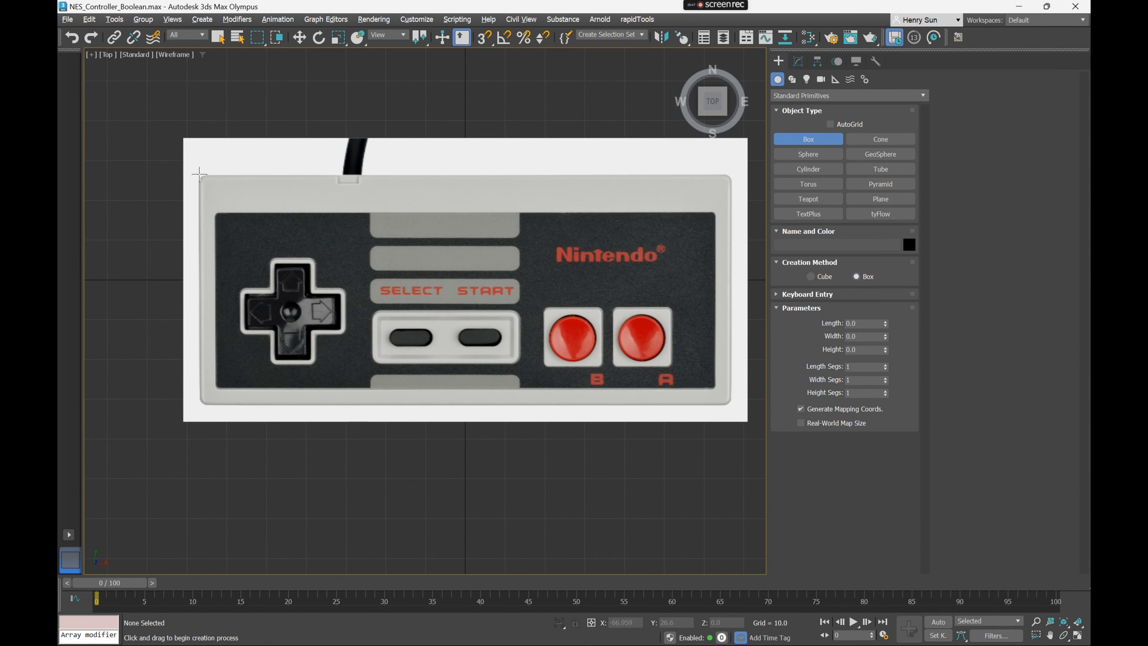
{"action": "left_click_drag", "start_coordinate": [199, 174], "coordinate": [731, 405]}
{"action": "left_click", "coordinate": [731, 405]}
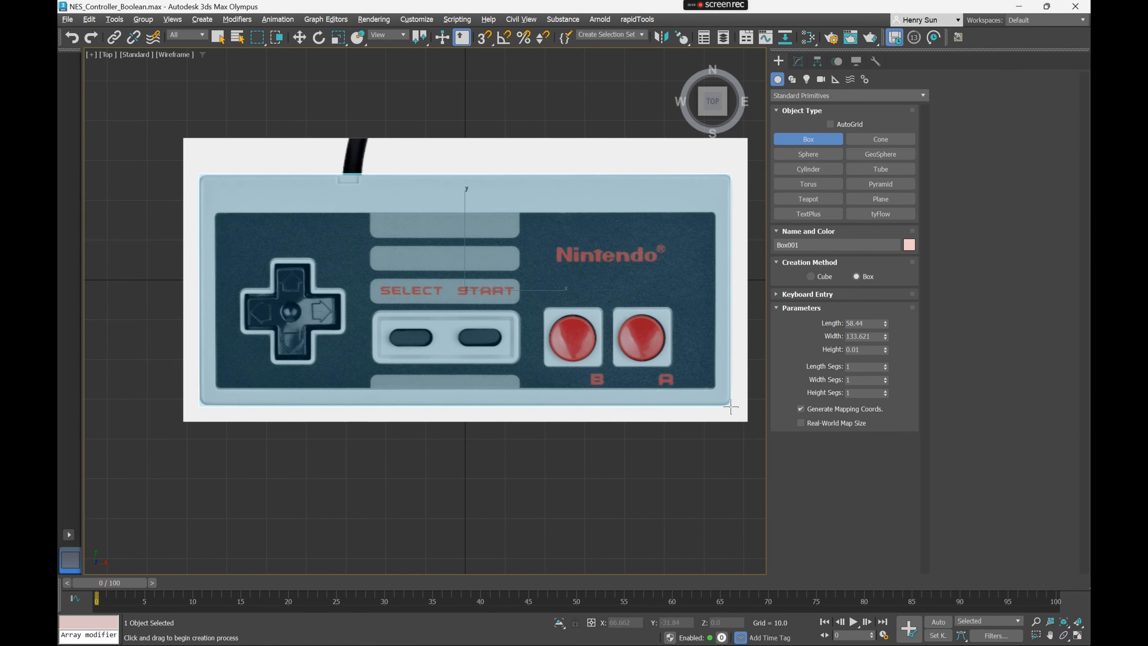
{"action": "left_click", "coordinate": [727, 367]}
{"action": "middle_click_drag", "start_coordinate": [728, 367], "coordinate": [652, 374], "text": "alt"}
{"action": "key", "text": "p"}
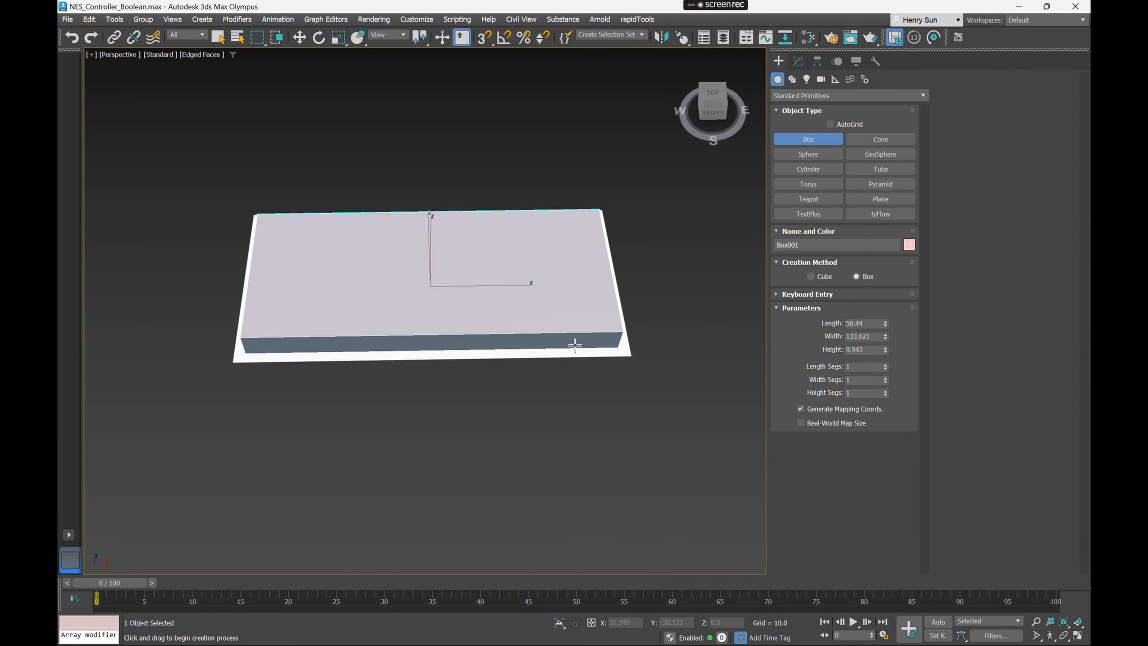
Increase the controller body box's height to about 12.98
{"action": "scroll", "coordinate": [545, 328], "scroll_direction": "up", "scroll_amount": 3}
{"action": "mouse_move", "coordinate": [546, 328]}
{"action": "middle_mouse_down", "text": "alt"}
{"action": "mouse_move", "coordinate": [515, 292]}
{"action": "mouse_move", "coordinate": [540, 297]}
{"action": "mouse_move", "coordinate": [502, 300]}
{"action": "mouse_move", "coordinate": [546, 311]}
{"action": "middle_mouse_up", "text": "alt"}
{"action": "mouse_move", "coordinate": [883, 351]}
{"action": "left_mouse_down"}
{"action": "mouse_move", "coordinate": [887, 338]}
{"action": "mouse_move", "coordinate": [877, 341]}
{"action": "left_mouse_up"}
{"action": "middle_click_drag", "start_coordinate": [665, 327], "coordinate": [656, 325], "text": "alt"}
{"action": "left_click_drag", "start_coordinate": [885, 351], "coordinate": [885, 352]}
{"action": "middle_click_drag", "start_coordinate": [650, 327], "coordinate": [598, 331], "text": "alt"}
{"action": "middle_click_drag", "start_coordinate": [598, 331], "coordinate": [493, 328]}
{"action": "scroll", "coordinate": [493, 329], "scroll_direction": "down", "scroll_amount": 3}
Center the controller body box on the X axis by resetting its X position to 0
{"action": "key", "text": "t"}
{"action": "scroll", "coordinate": [436, 330], "scroll_direction": "up", "scroll_amount": 2}
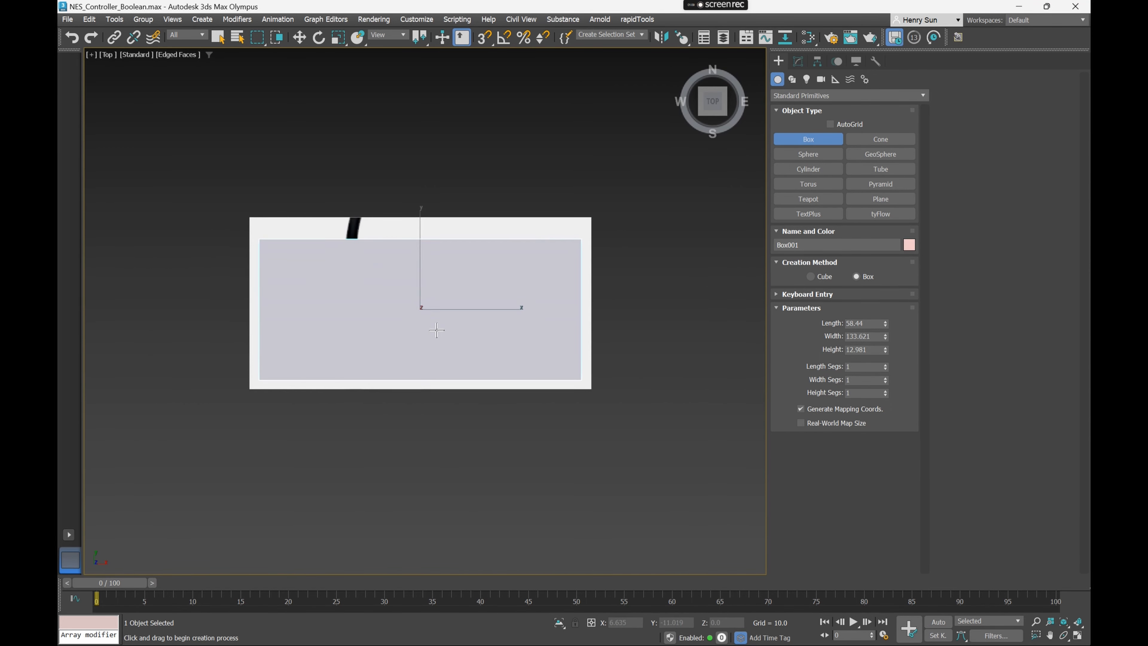
{"action": "middle_click_drag", "start_coordinate": [284, 288], "coordinate": [344, 291]}
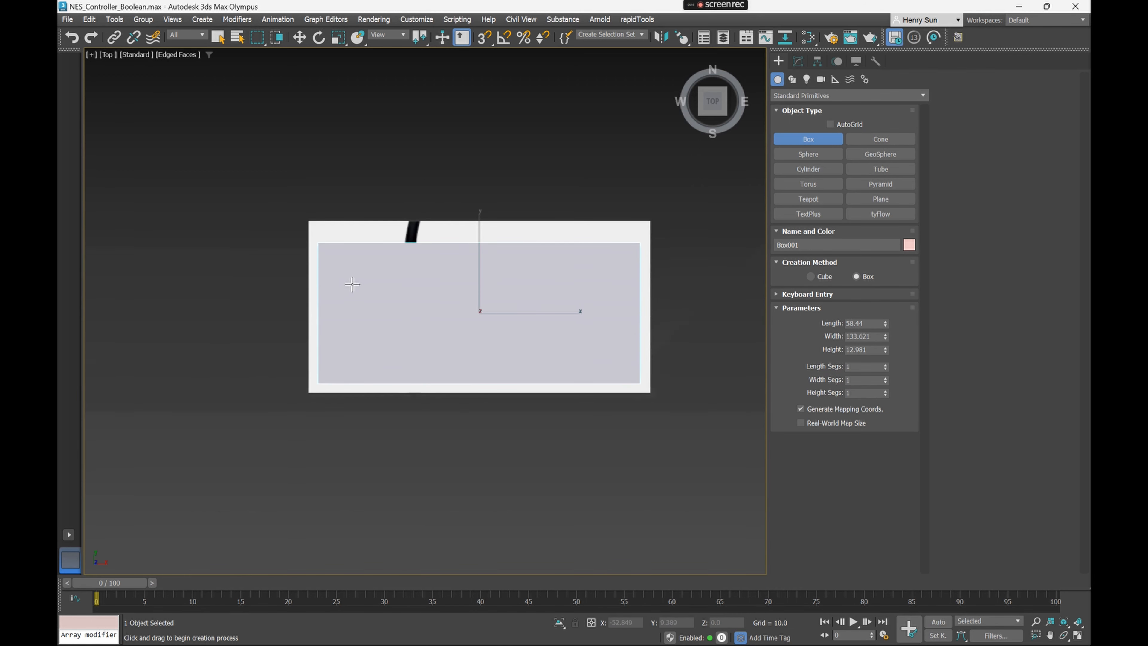
{"action": "key", "text": "F3"}
{"action": "scroll", "coordinate": [351, 284], "scroll_direction": "up", "scroll_amount": 2}
{"action": "middle_click_drag", "start_coordinate": [504, 299], "coordinate": [389, 285]}
{"action": "key", "text": "w"}
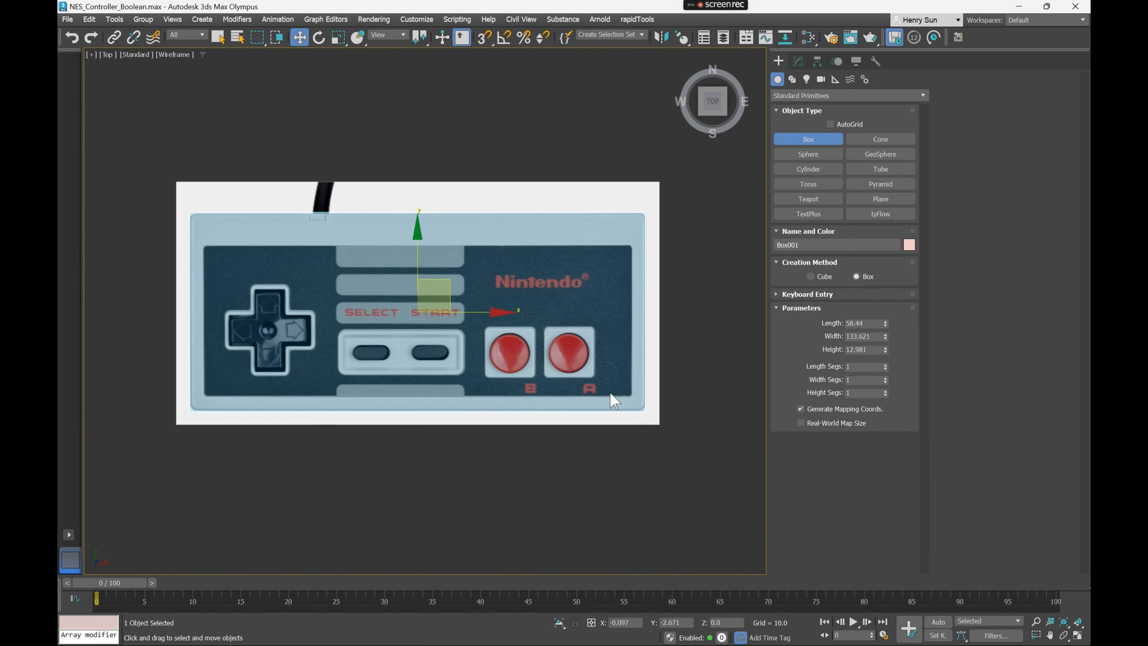
{"action": "right_click", "coordinate": [646, 623]}
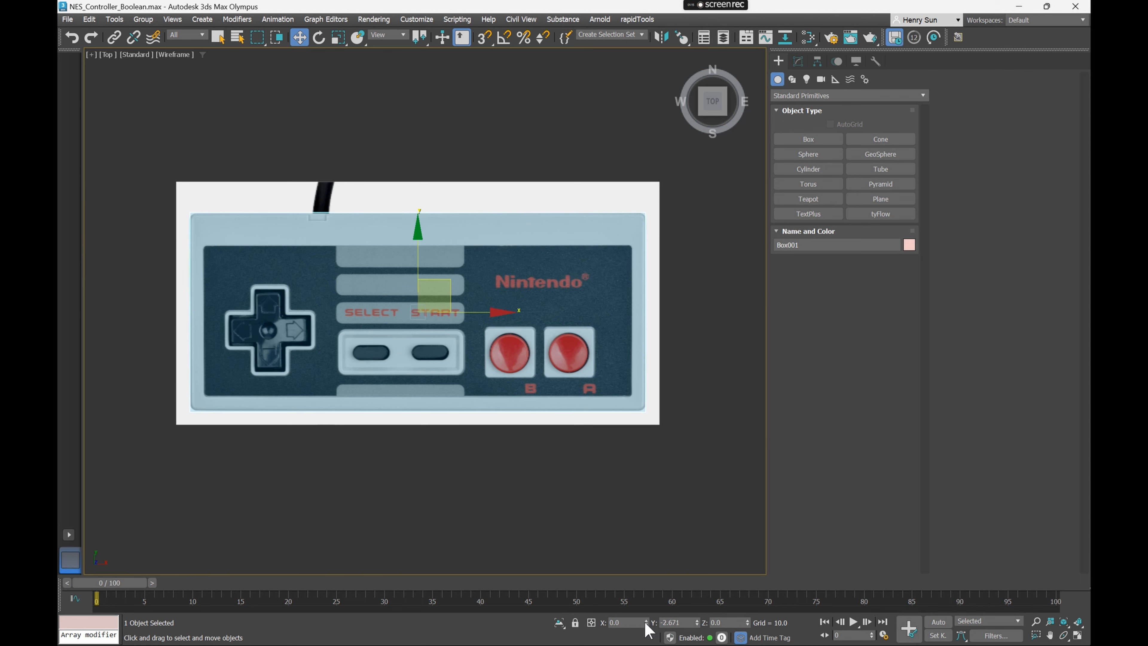
Change the controller body box's object color to light grey
{"action": "middle_click_drag", "start_coordinate": [494, 437], "coordinate": [561, 469]}
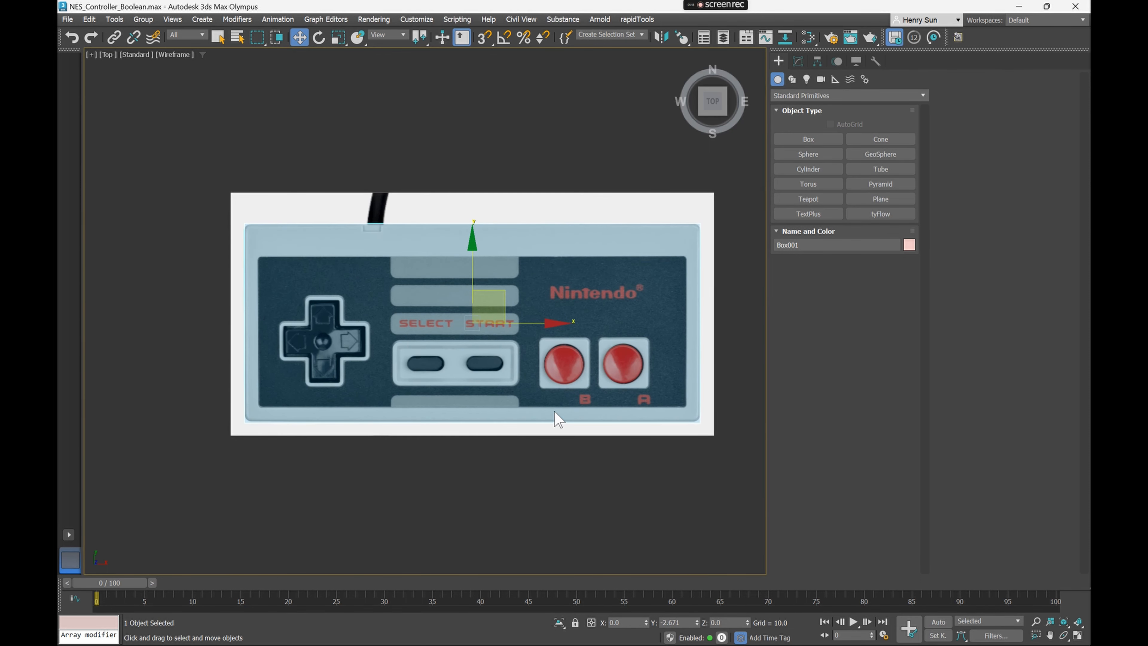
{"action": "key", "text": "F3"}
{"action": "middle_click_drag", "start_coordinate": [486, 356], "coordinate": [492, 407], "text": "alt"}
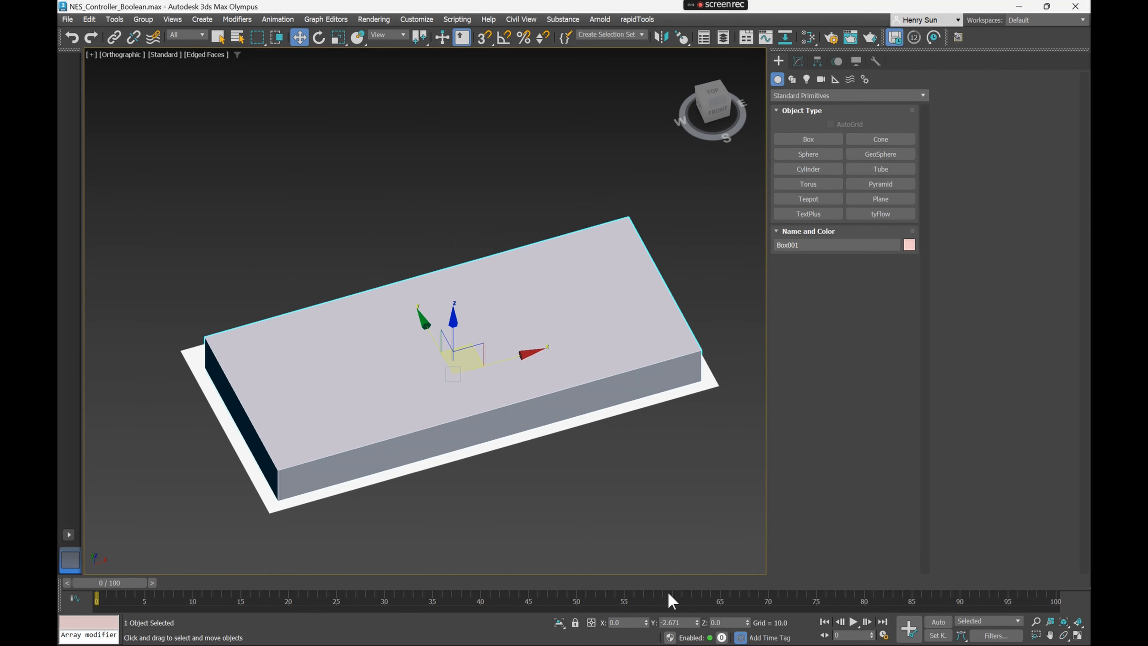
{"action": "key", "text": "p"}
{"action": "scroll", "coordinate": [549, 474], "scroll_direction": "down", "scroll_amount": 3}
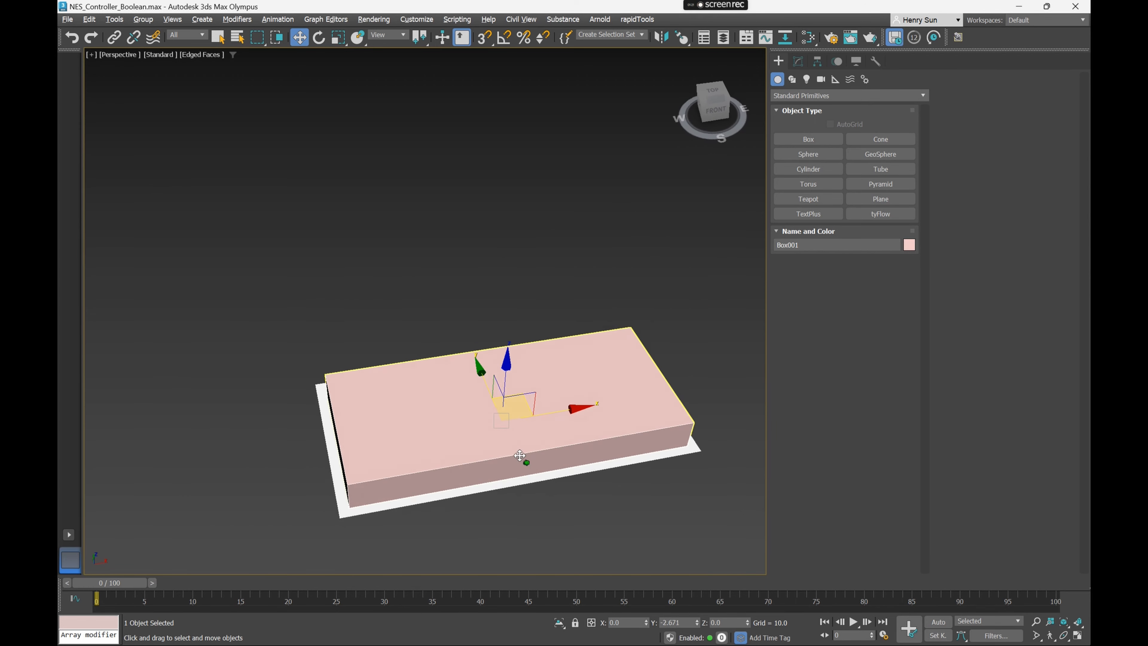
{"action": "middle_click_drag", "start_coordinate": [576, 509], "coordinate": [579, 376]}
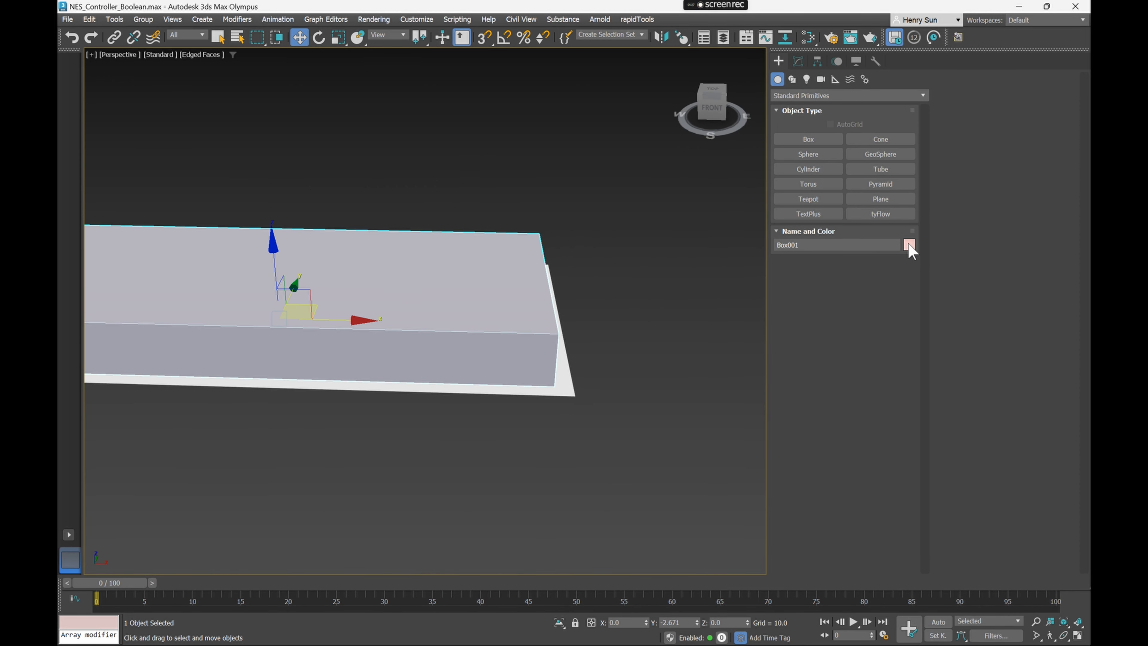
{"action": "left_click", "coordinate": [909, 245]}
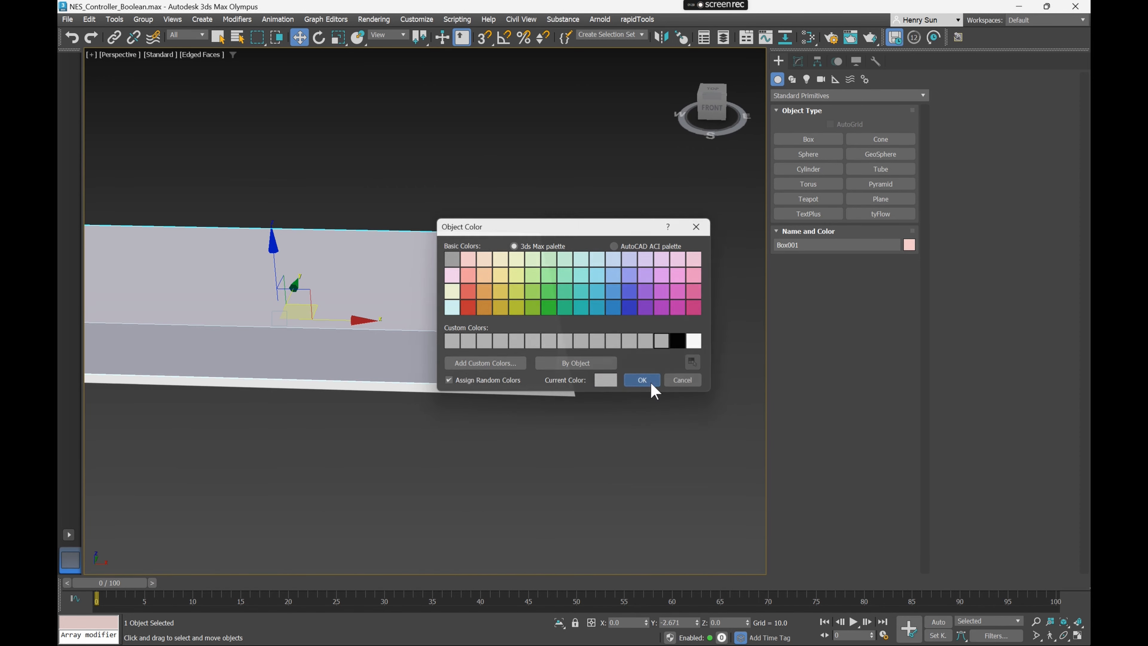
{"action": "left_click", "coordinate": [642, 380]}
Examine the reference's buttons, D-pad, center strips and cable notch, and the sides of the body box, to plan the cutouts
{"action": "key", "text": "t"}
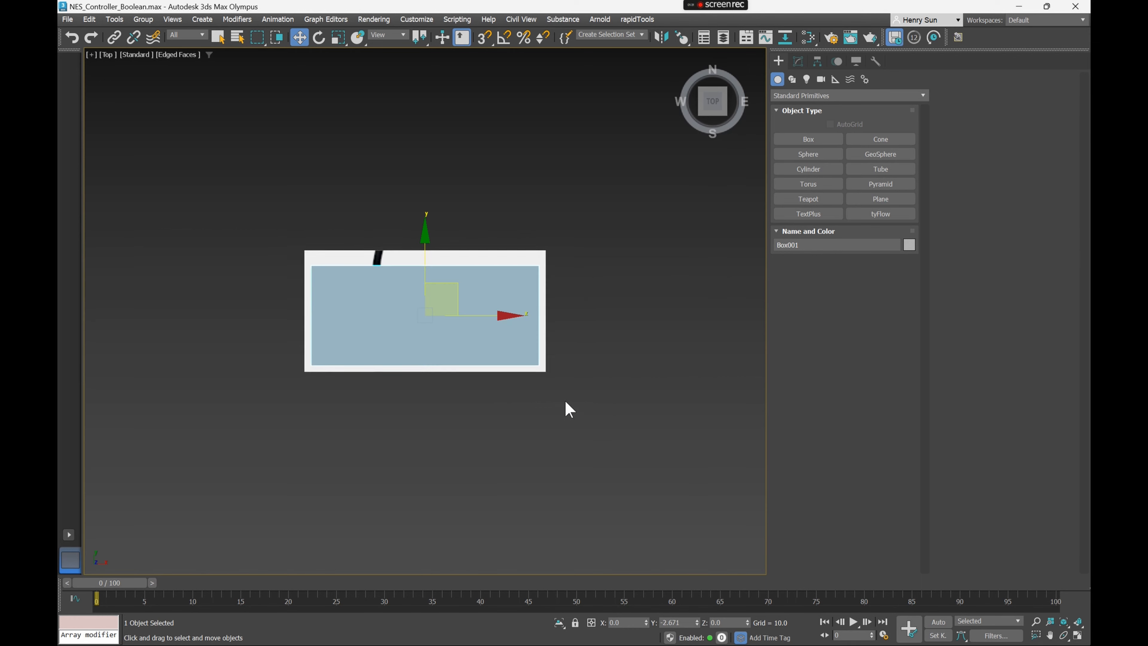
{"action": "scroll", "coordinate": [493, 337], "scroll_direction": "up", "scroll_amount": 5}
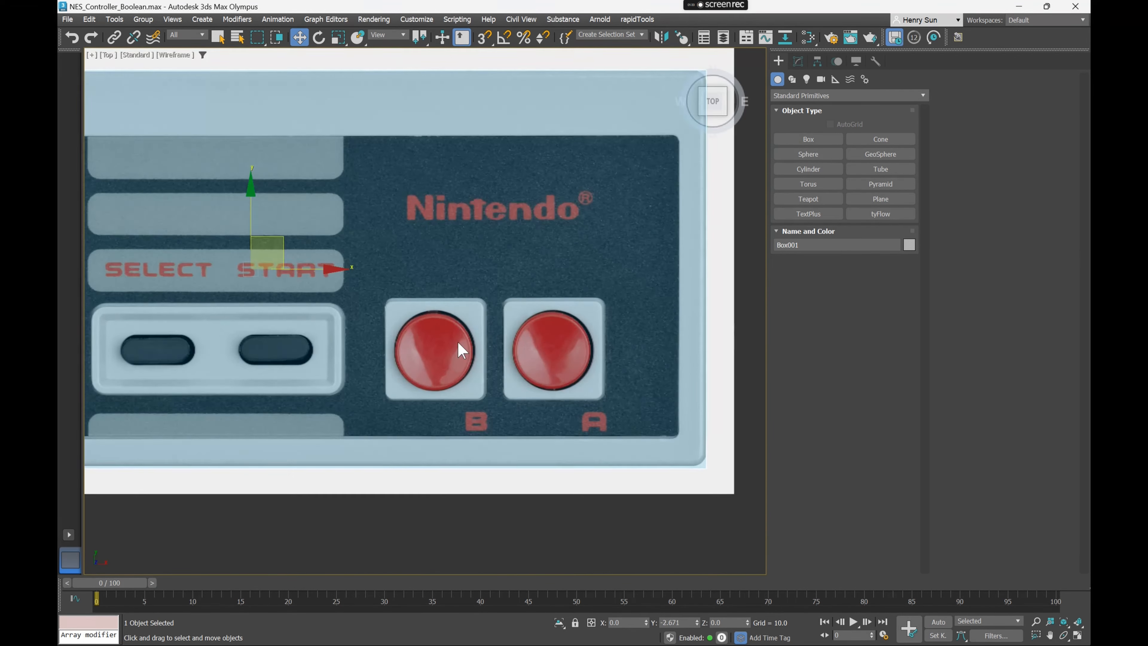
{"action": "scroll", "coordinate": [460, 347], "scroll_direction": "down", "scroll_amount": 3}
{"action": "scroll", "coordinate": [530, 360], "scroll_direction": "up", "scroll_amount": 2}
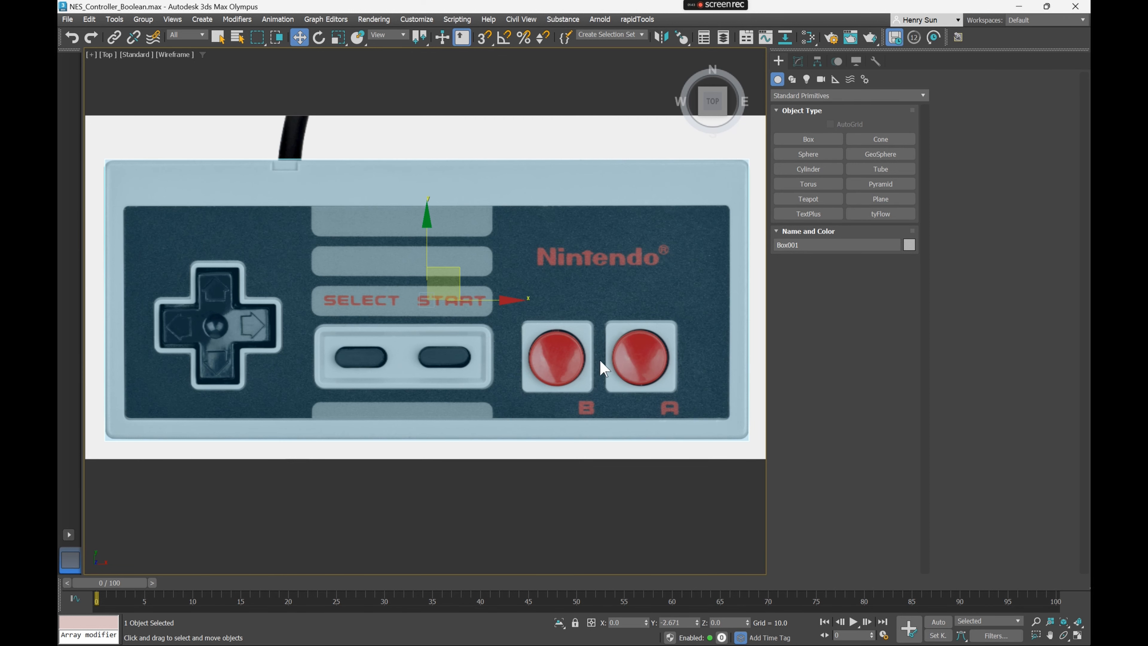
{"action": "middle_click_drag", "start_coordinate": [599, 358], "coordinate": [630, 351]}
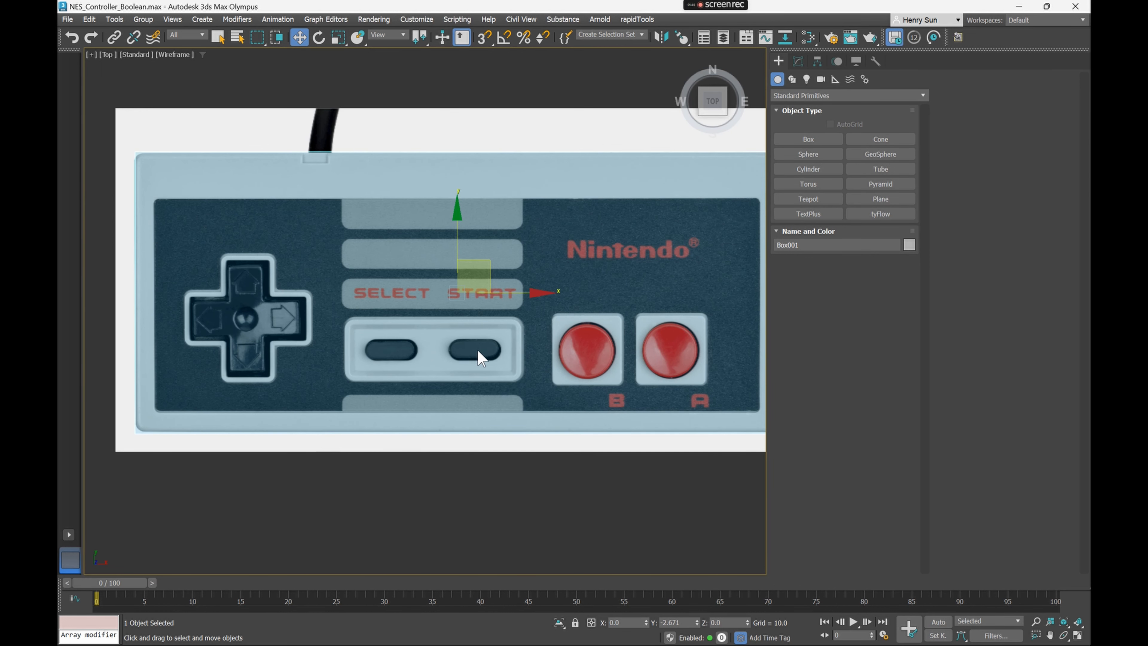
{"action": "middle_click_drag", "start_coordinate": [287, 324], "coordinate": [395, 320]}
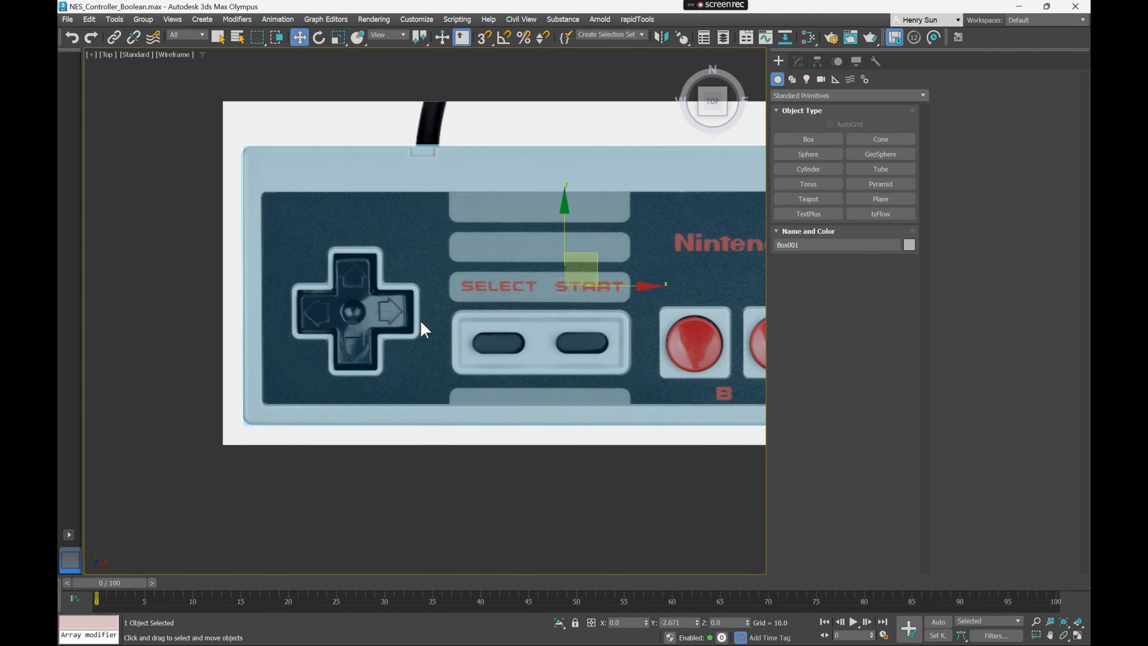
{"action": "middle_click_drag", "start_coordinate": [523, 277], "coordinate": [363, 282]}
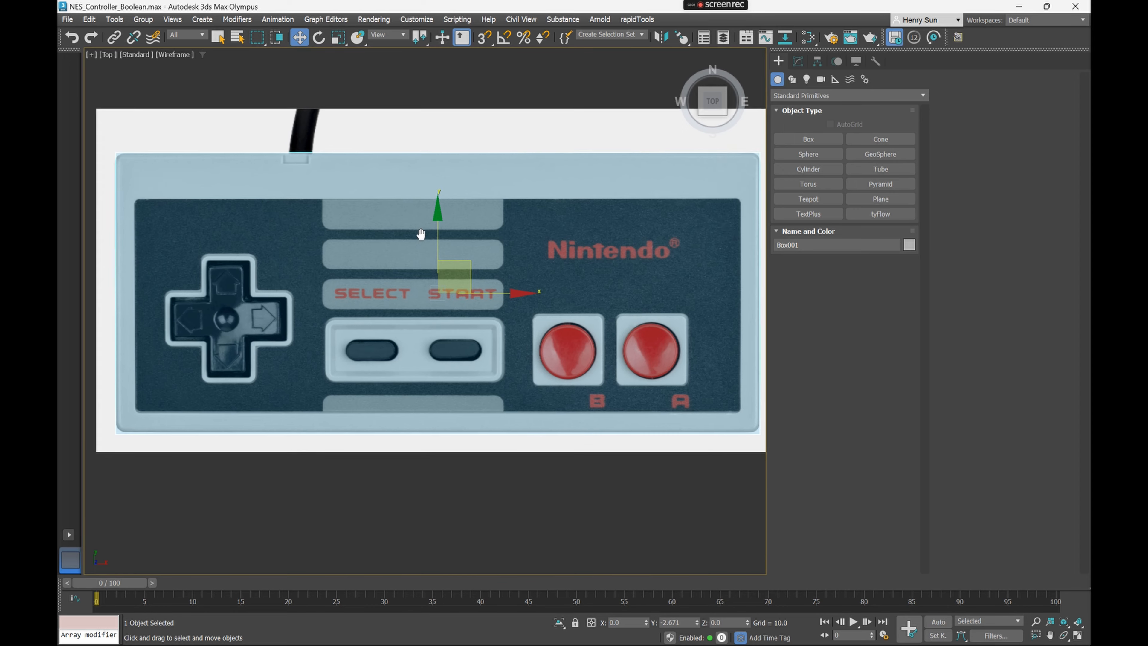
{"action": "scroll", "coordinate": [312, 162], "scroll_direction": "up", "scroll_amount": 5}
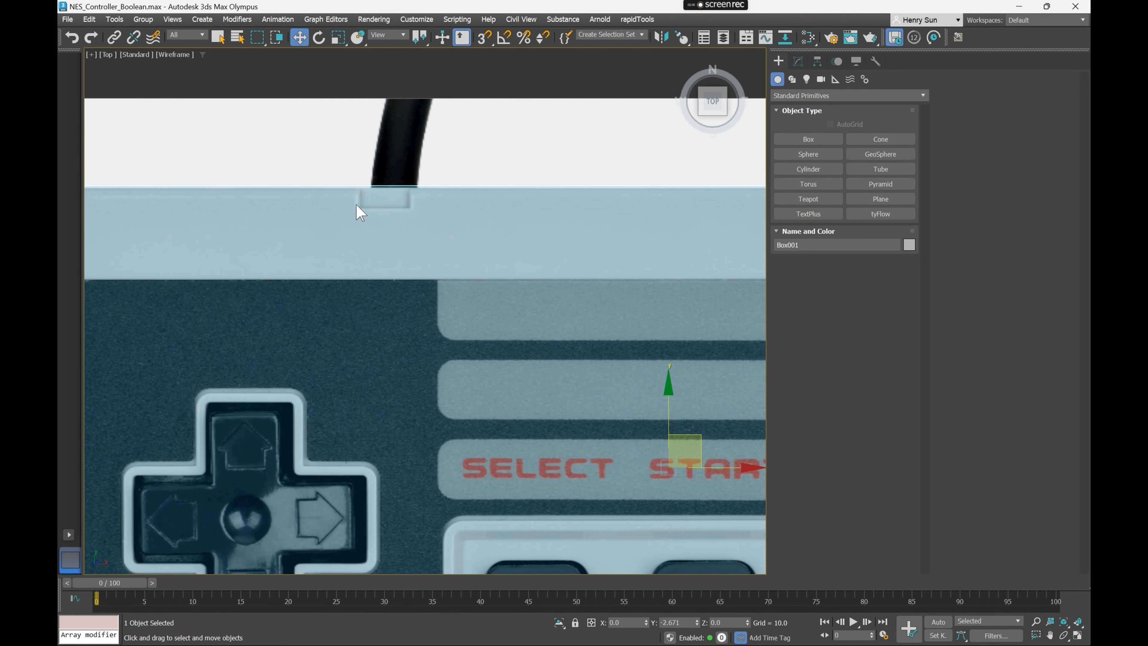
{"action": "scroll", "coordinate": [368, 206], "scroll_direction": "down", "scroll_amount": 5}
{"action": "middle_click_drag", "start_coordinate": [413, 281], "coordinate": [260, 254]}
{"action": "middle_click_drag", "start_coordinate": [542, 361], "coordinate": [528, 334], "text": "alt"}
{"action": "middle_click_drag", "start_coordinate": [598, 404], "coordinate": [597, 369], "text": "alt"}
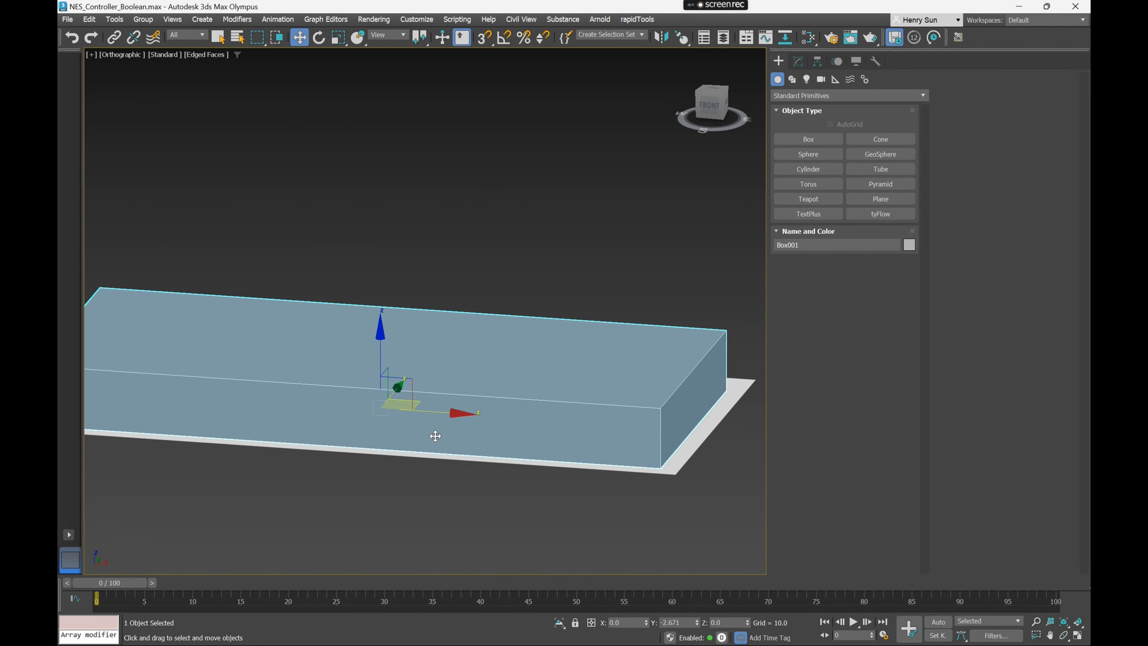
{"action": "middle_click_drag", "start_coordinate": [278, 414], "coordinate": [330, 383], "text": "alt"}
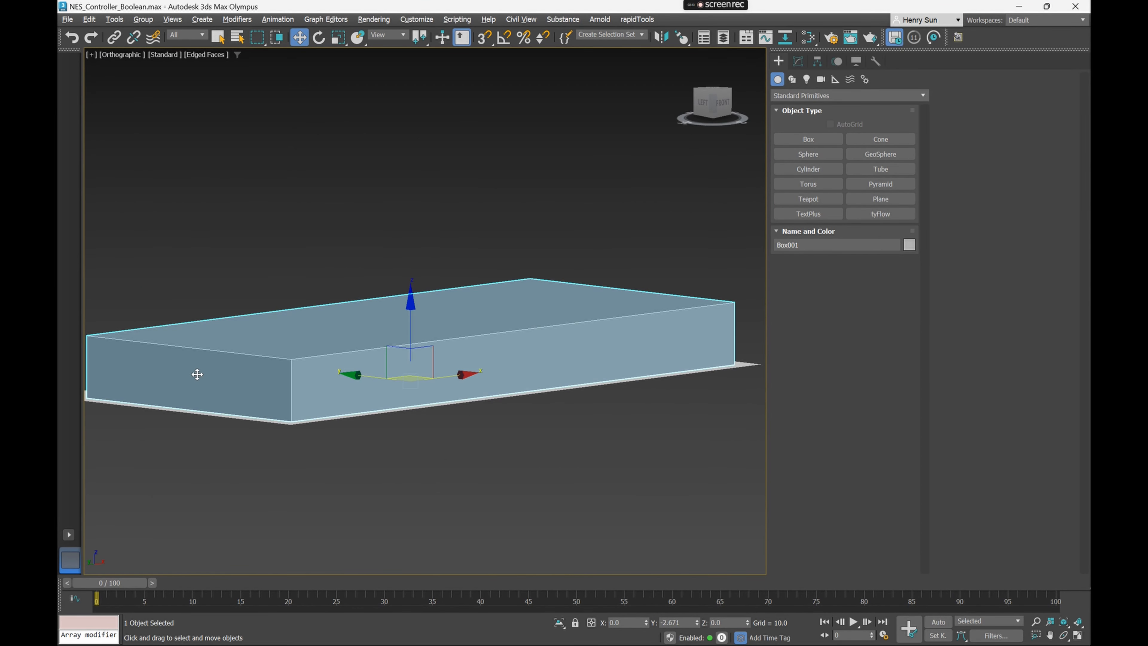
{"action": "middle_click_drag", "start_coordinate": [531, 374], "coordinate": [501, 402], "text": "alt"}
Create a box over the square surround of the A button, about 14.5 long, 14.7 wide and 9 high
{"action": "key", "text": "t"}
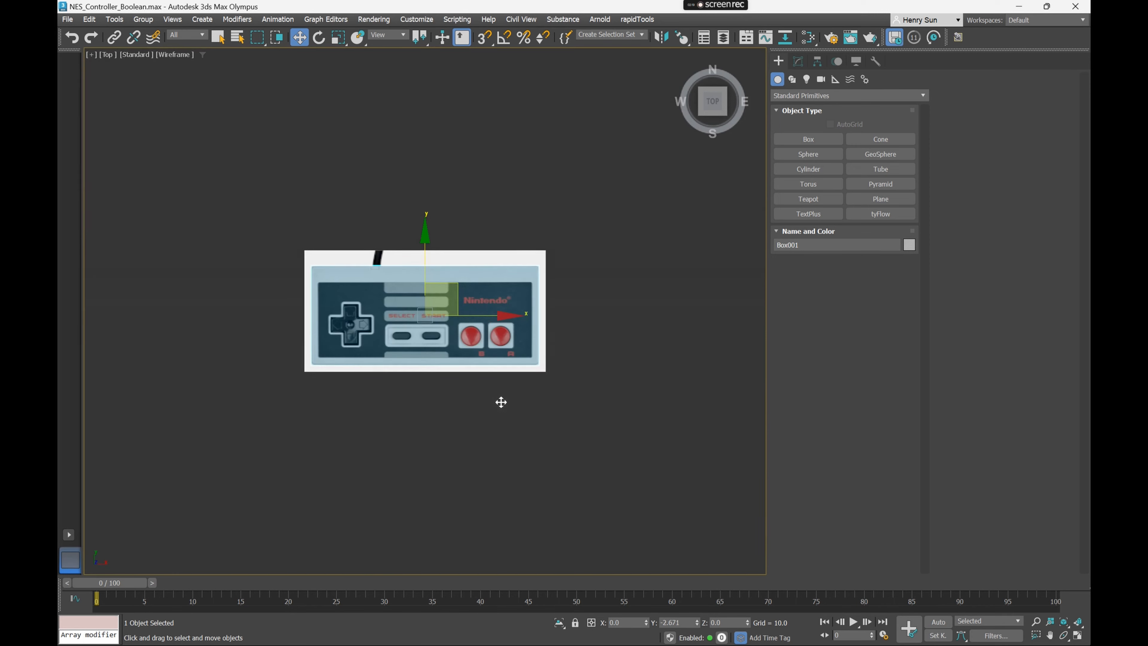
{"action": "scroll", "coordinate": [501, 402], "scroll_direction": "up", "scroll_amount": 5}
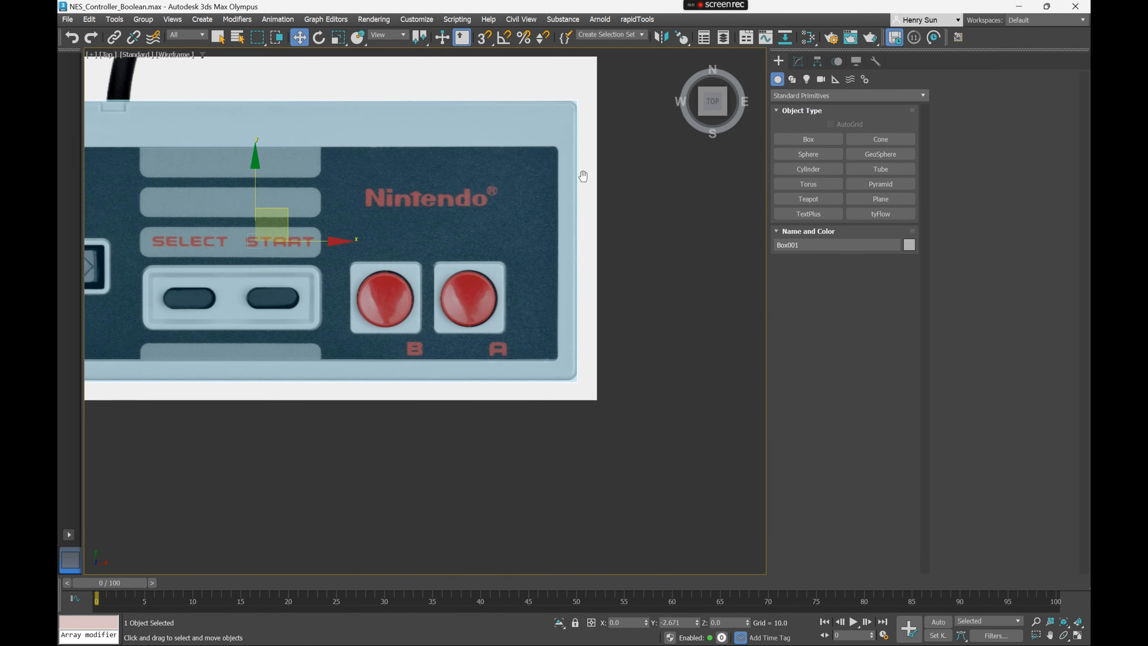
{"action": "scroll", "coordinate": [589, 223], "scroll_direction": "up", "scroll_amount": 5}
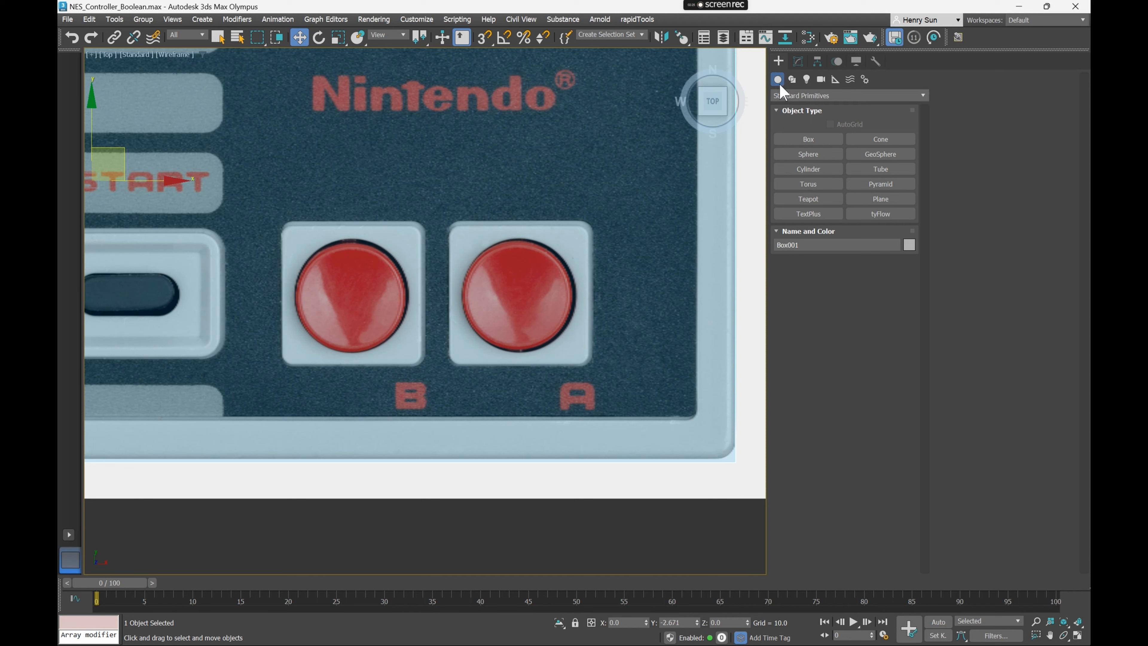
{"action": "left_click", "coordinate": [808, 138]}
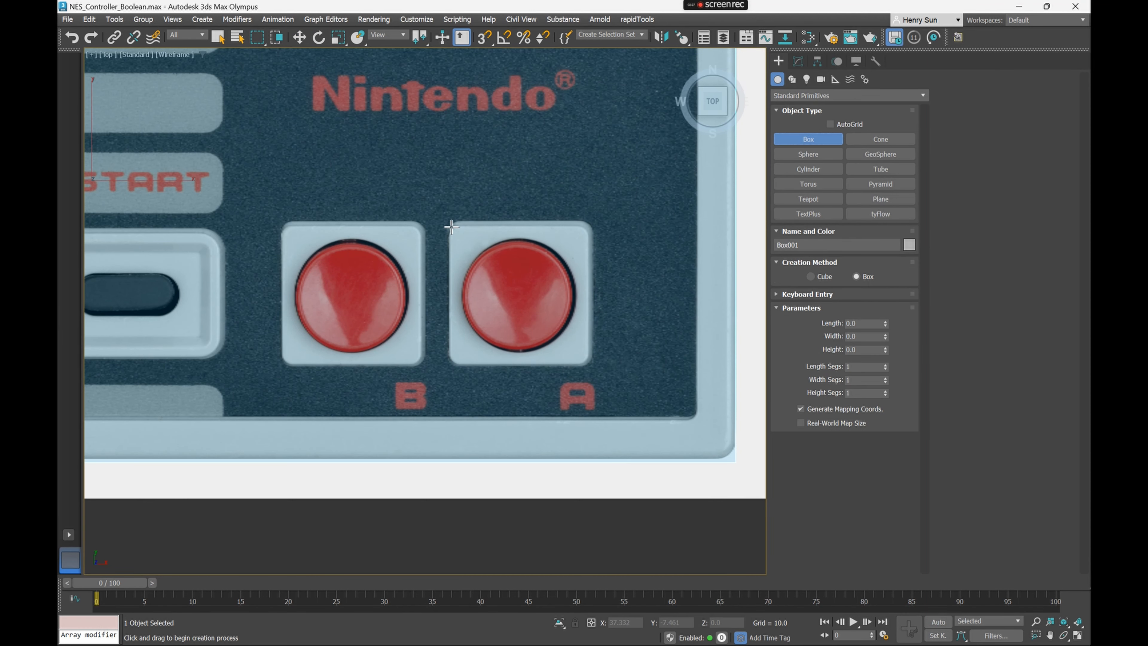
{"action": "mouse_move", "coordinate": [448, 225]}
{"action": "left_mouse_down"}
{"action": "mouse_move", "coordinate": [504, 253]}
{"action": "mouse_move", "coordinate": [596, 346]}
{"action": "mouse_move", "coordinate": [589, 365]}
{"action": "left_mouse_up"}
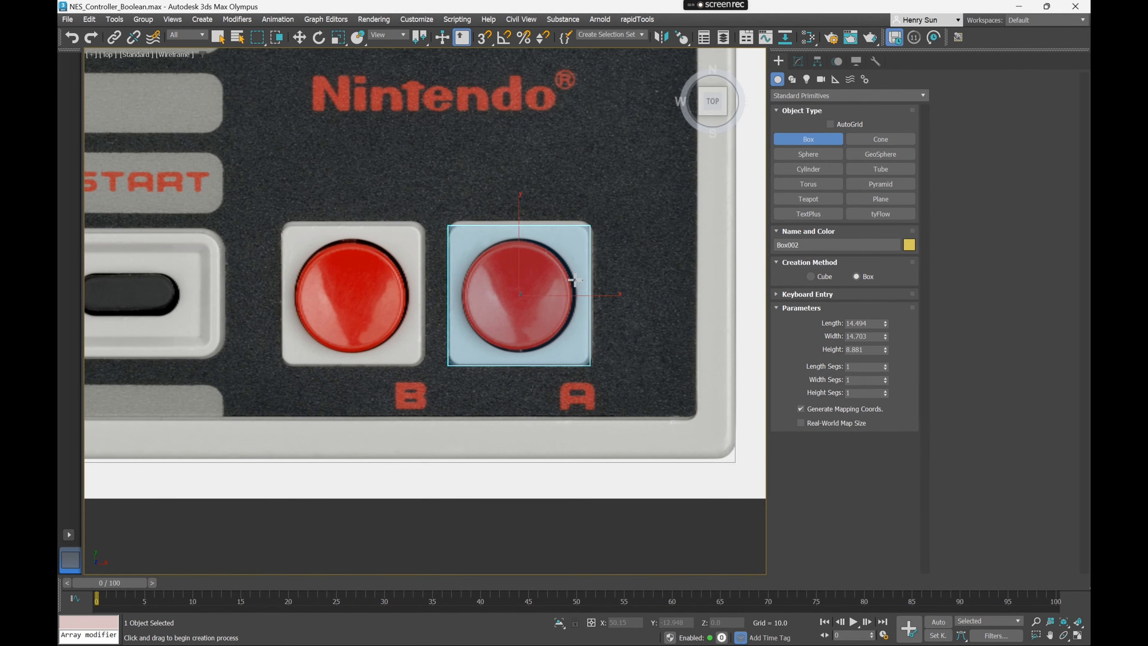
{"action": "left_click", "coordinate": [571, 278]}
Raise the A-button box to about Z 10.06 through the body's top surface and scale it slightly taller
{"action": "middle_click_drag", "start_coordinate": [586, 289], "coordinate": [524, 267]}
{"action": "key", "text": "p"}
{"action": "key", "text": "F3"}
{"action": "scroll", "coordinate": [546, 230], "scroll_direction": "up", "scroll_amount": 3}
{"action": "key", "text": "w"}
{"action": "left_click_drag", "start_coordinate": [523, 266], "coordinate": [512, 230]}
{"action": "middle_click_drag", "start_coordinate": [513, 230], "coordinate": [457, 226], "text": "alt"}
{"action": "key", "text": "r"}
{"action": "mouse_move", "coordinate": [527, 218]}
{"action": "left_mouse_down"}
{"action": "mouse_move", "coordinate": [527, 238]}
{"action": "mouse_move", "coordinate": [527, 213]}
{"action": "left_mouse_up"}
{"action": "key", "text": "w"}
{"action": "mouse_move", "coordinate": [508, 231]}
{"action": "middle_mouse_down", "text": "alt"}
{"action": "mouse_move", "coordinate": [595, 230]}
{"action": "mouse_move", "coordinate": [550, 239]}
{"action": "mouse_move", "coordinate": [511, 312]}
{"action": "mouse_move", "coordinate": [458, 286]}
{"action": "mouse_move", "coordinate": [515, 304]}
{"action": "middle_mouse_up", "text": "alt"}
{"action": "key", "text": "F3"}
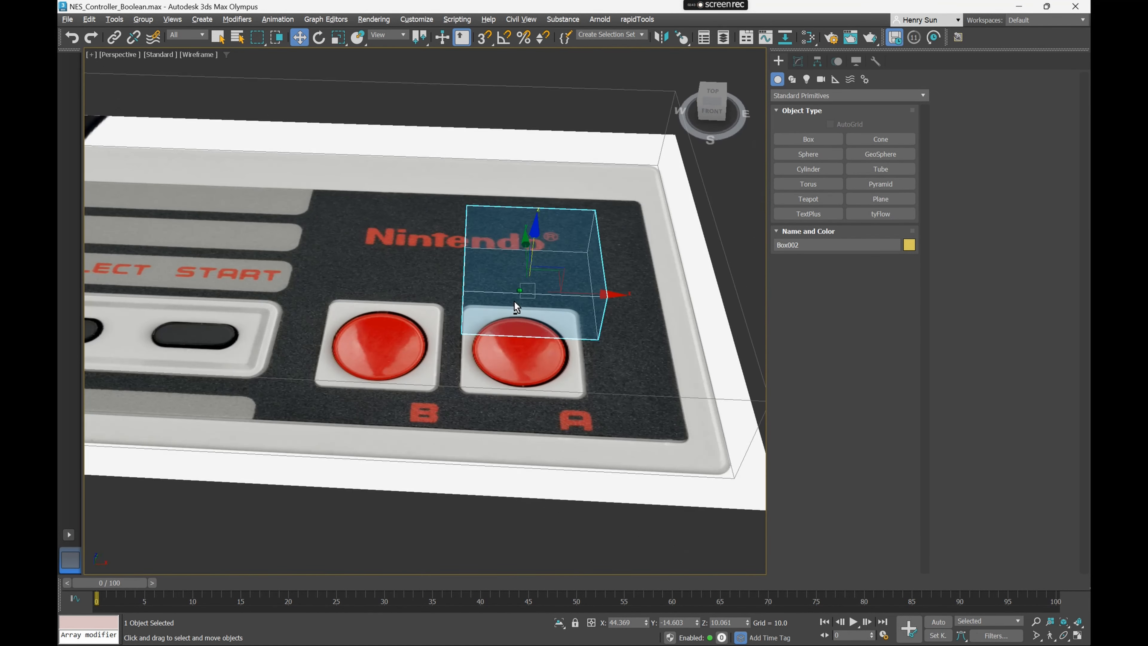
{"action": "key", "text": "F3"}
Copy the A-button box along X to about X 27.1 so that it covers the B button's square surround
{"action": "key", "text": "t"}
{"action": "key", "text": "F3"}
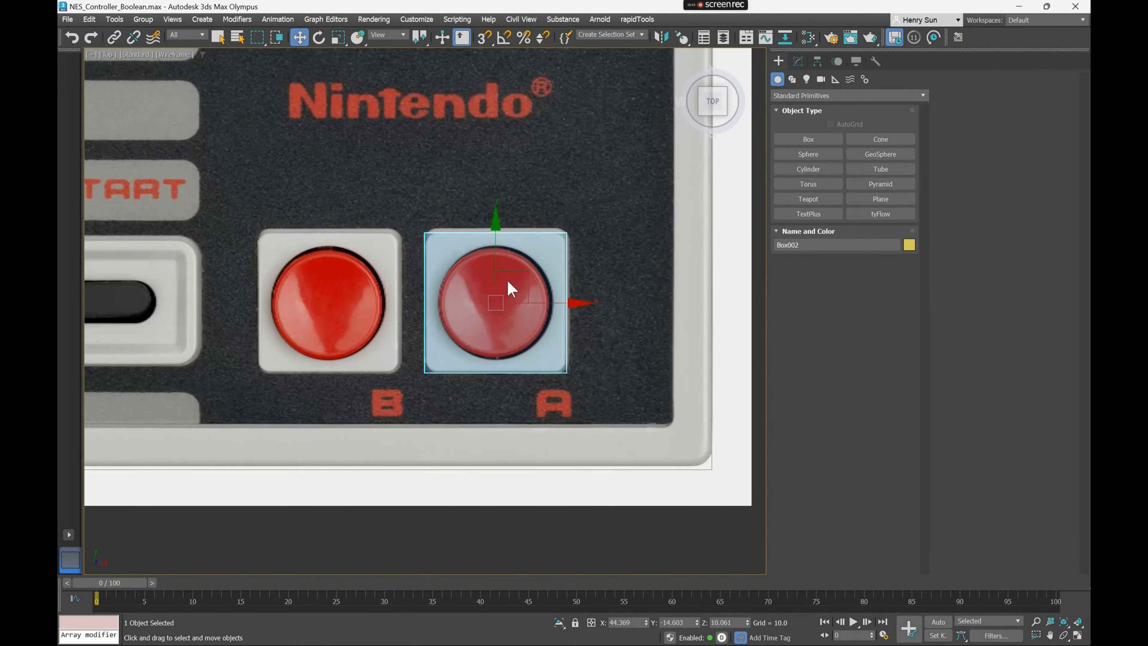
{"action": "scroll", "coordinate": [507, 287], "scroll_direction": "down", "scroll_amount": 2}
{"action": "scroll", "coordinate": [512, 290], "scroll_direction": "up", "scroll_amount": 2}
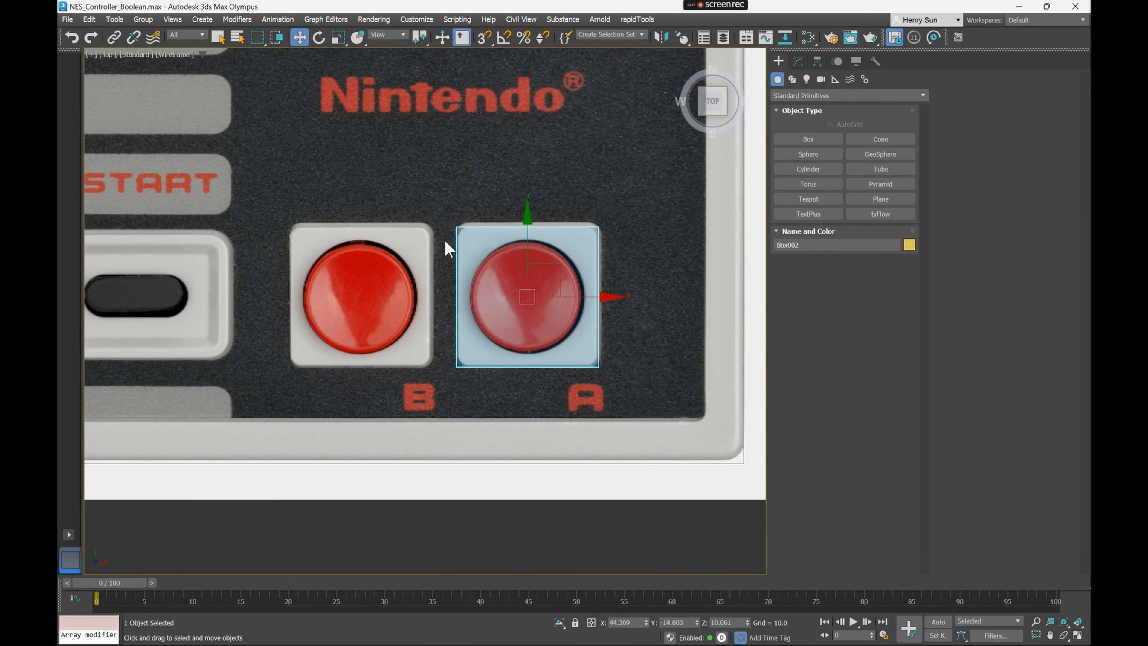
{"action": "middle_click_drag", "start_coordinate": [543, 294], "coordinate": [590, 286]}
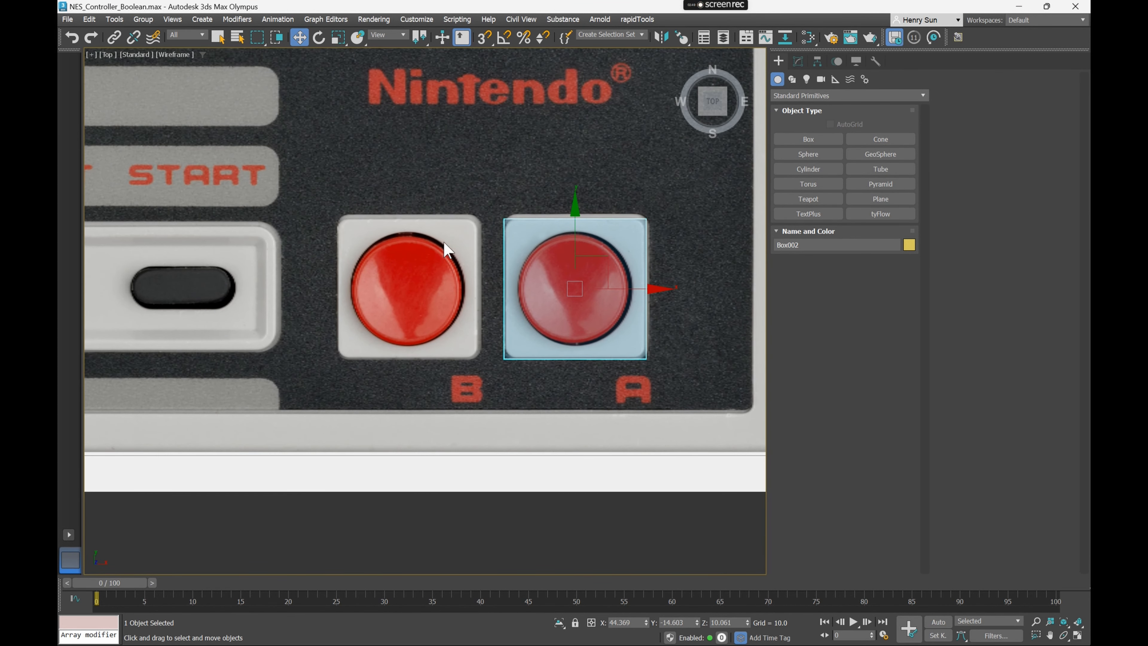
{"action": "left_click_drag", "start_coordinate": [654, 289], "coordinate": [488, 288], "text": "shift"}
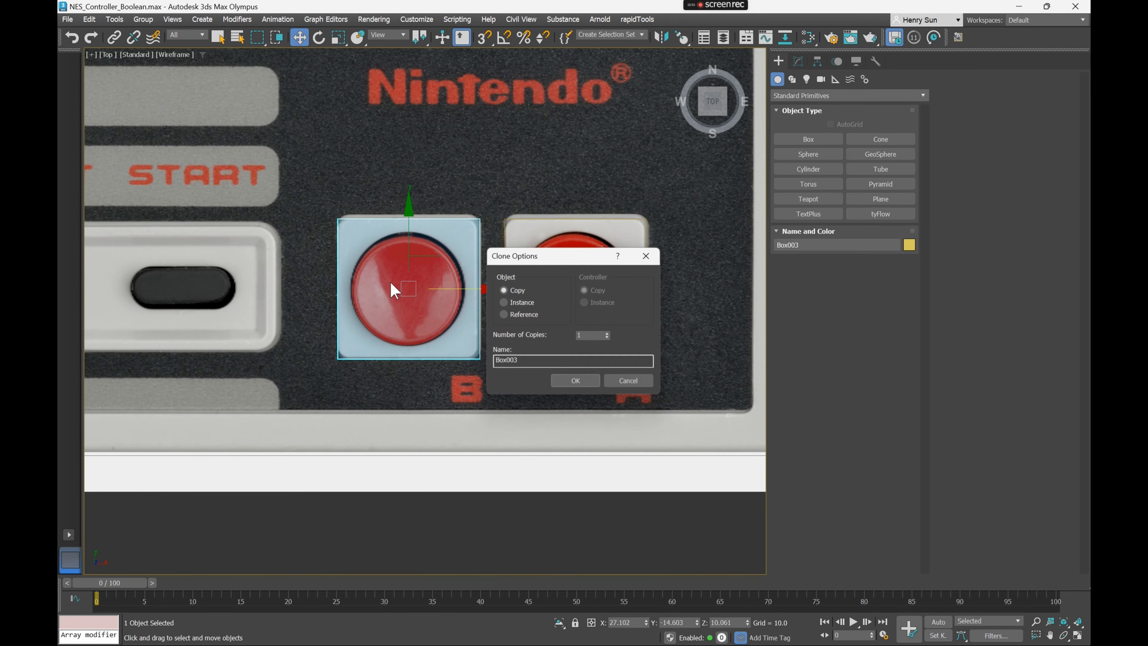
{"action": "left_click", "coordinate": [588, 384]}
{"action": "scroll", "coordinate": [449, 286], "scroll_direction": "down", "scroll_amount": 2}
{"action": "scroll", "coordinate": [448, 286], "scroll_direction": "down", "scroll_amount": 3}
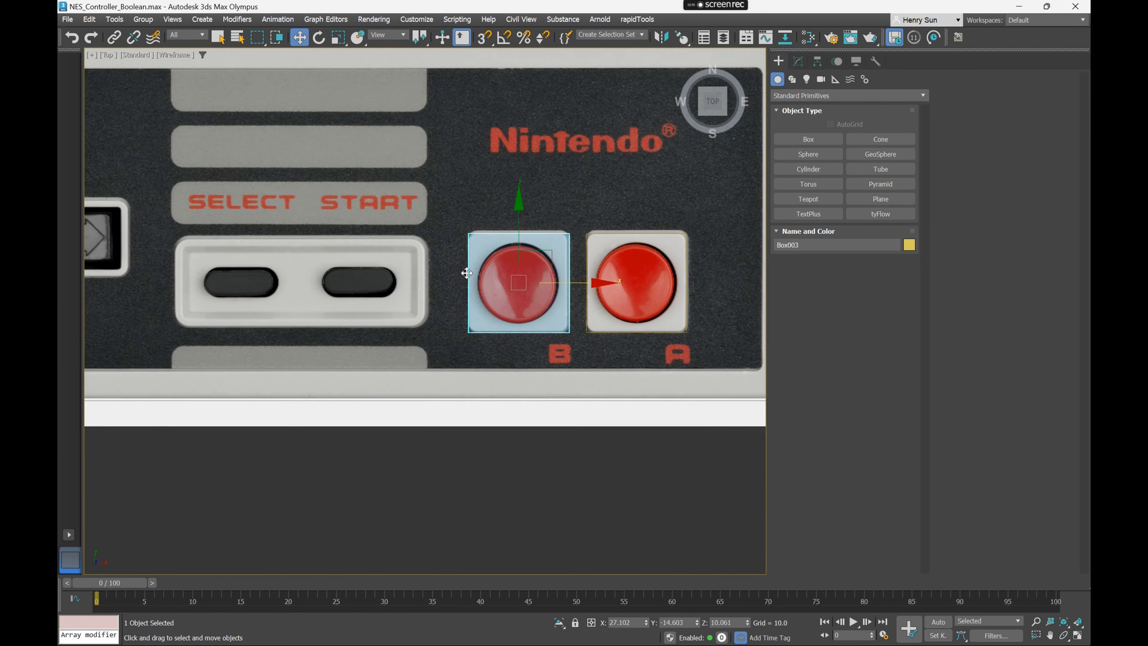
{"action": "scroll", "coordinate": [513, 295], "scroll_direction": "up", "scroll_amount": 3}
{"action": "scroll", "coordinate": [513, 295], "scroll_direction": "up", "scroll_amount": 2}
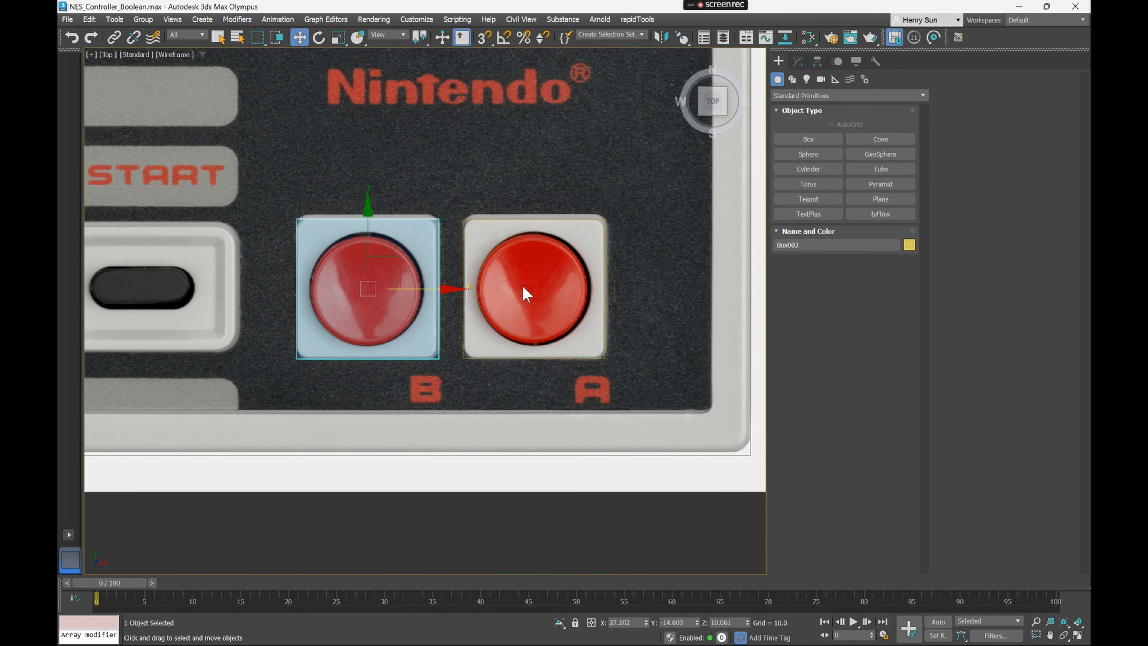
Add a Boolean modifier to the controller body box
{"action": "key", "text": "p"}
{"action": "middle_click_drag", "start_coordinate": [530, 302], "coordinate": [427, 239], "text": "alt"}
{"action": "key", "text": "F3"}
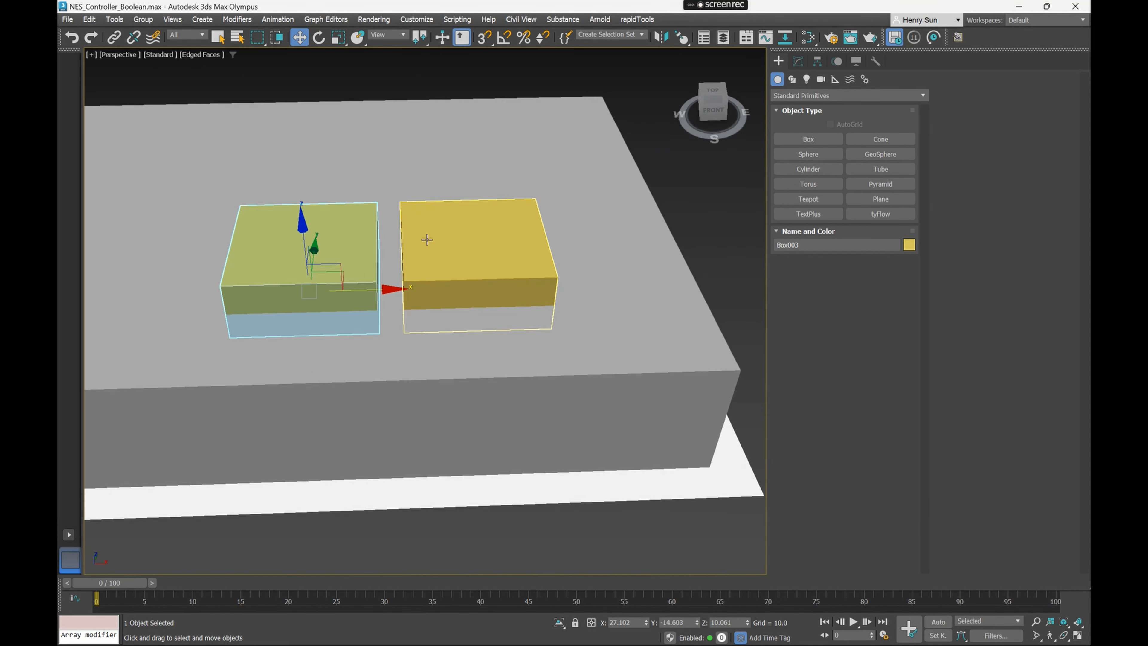
{"action": "scroll", "coordinate": [560, 187], "scroll_direction": "down", "scroll_amount": 3}
{"action": "middle_click_drag", "start_coordinate": [553, 199], "coordinate": [583, 214], "text": "alt"}
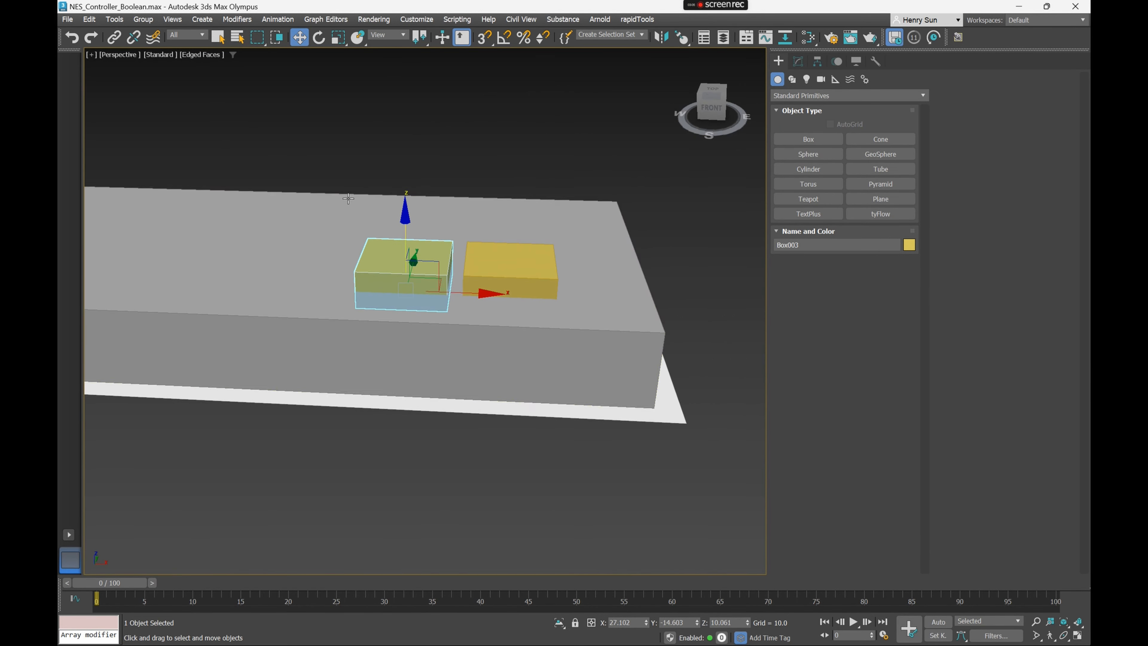
{"action": "left_click", "coordinate": [259, 247]}
{"action": "middle_click_drag", "start_coordinate": [472, 246], "coordinate": [317, 204], "text": "alt"}
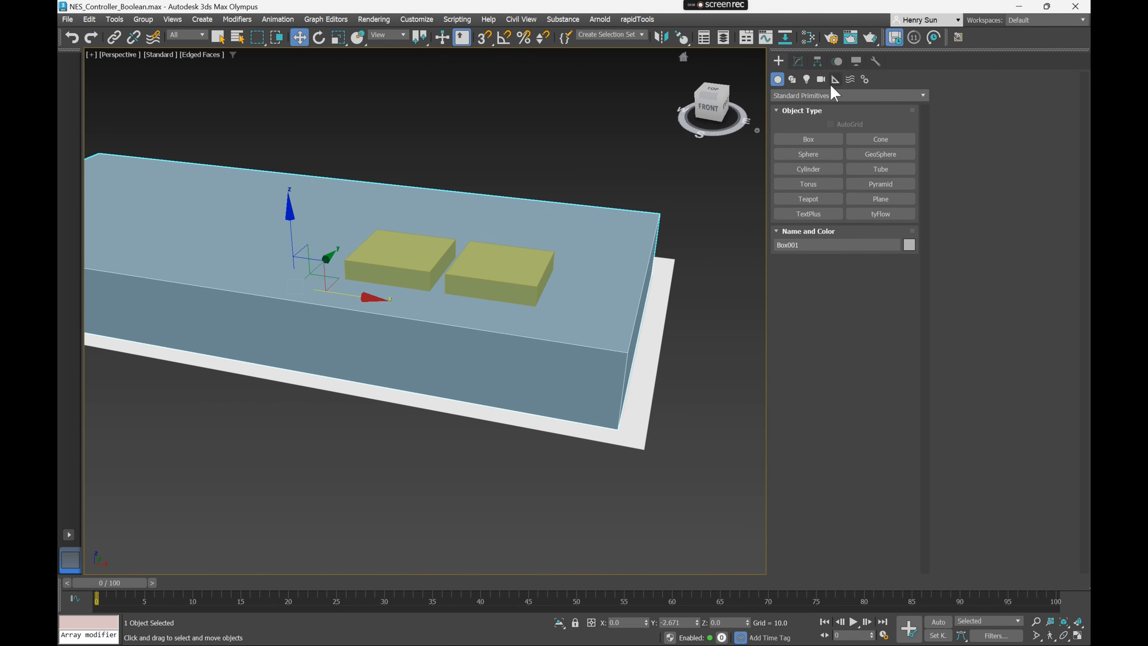
{"action": "middle_click_drag", "start_coordinate": [554, 124], "coordinate": [515, 129], "text": "alt"}
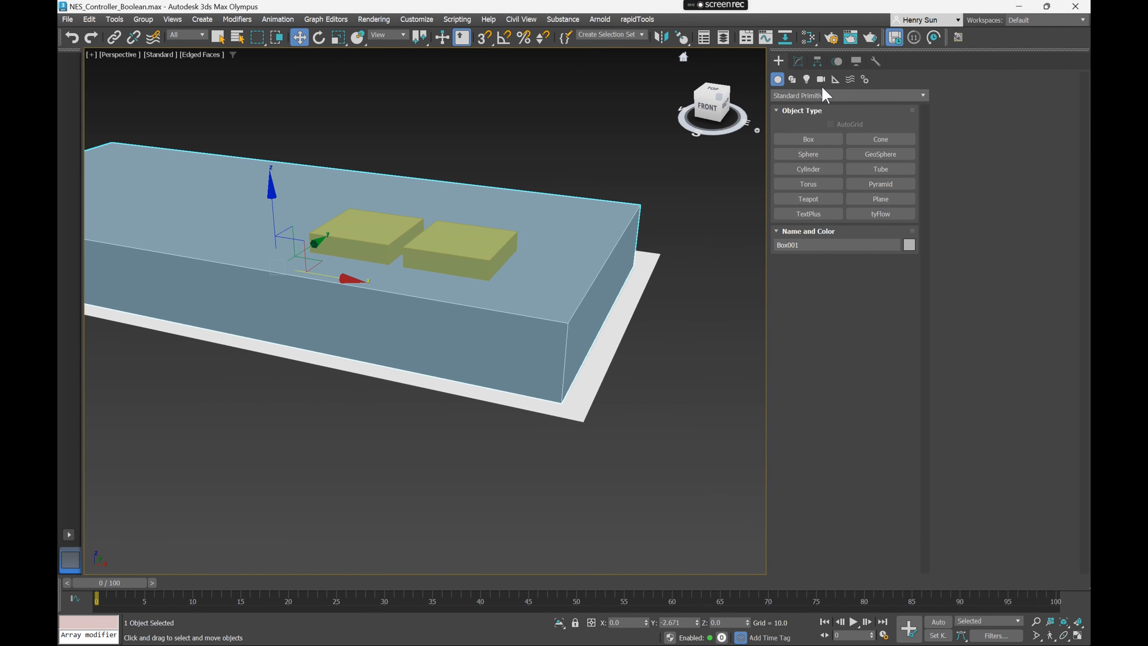
{"action": "left_click", "coordinate": [798, 61]}
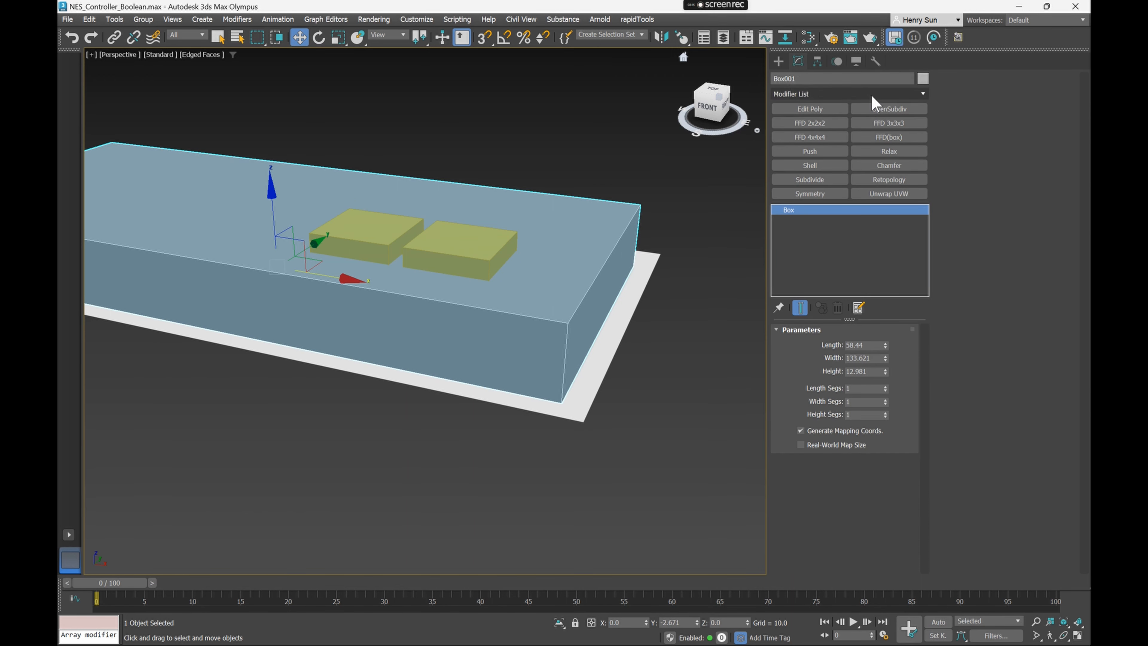
{"action": "left_click", "coordinate": [836, 94]}
{"action": "type", "text": "b"}
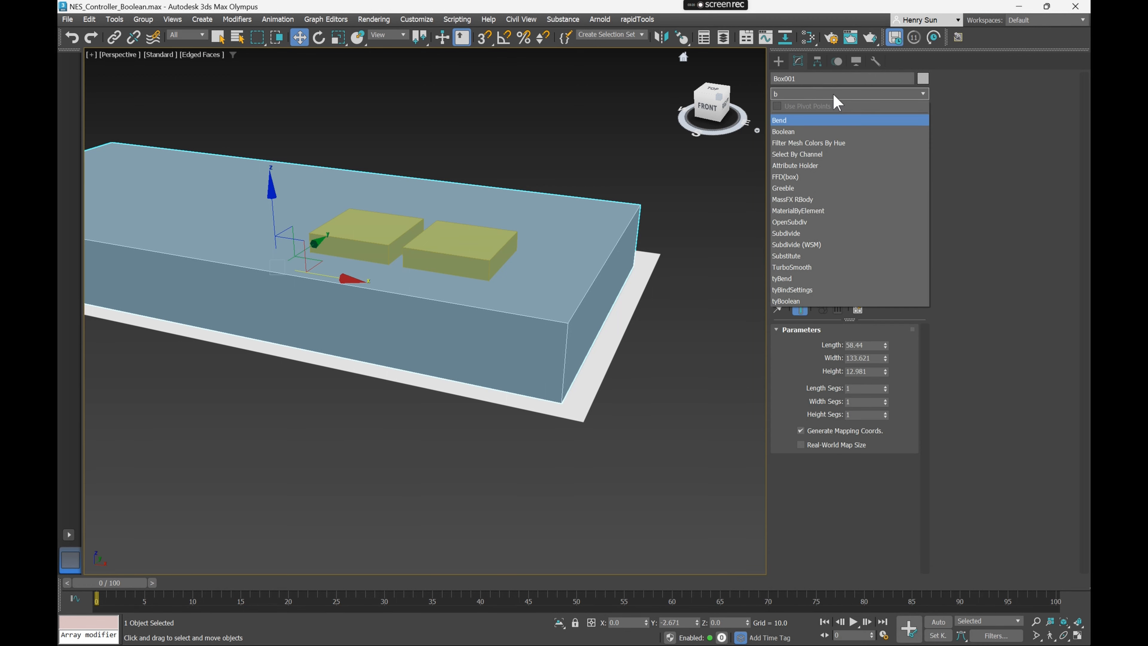
{"action": "left_click", "coordinate": [792, 132]}
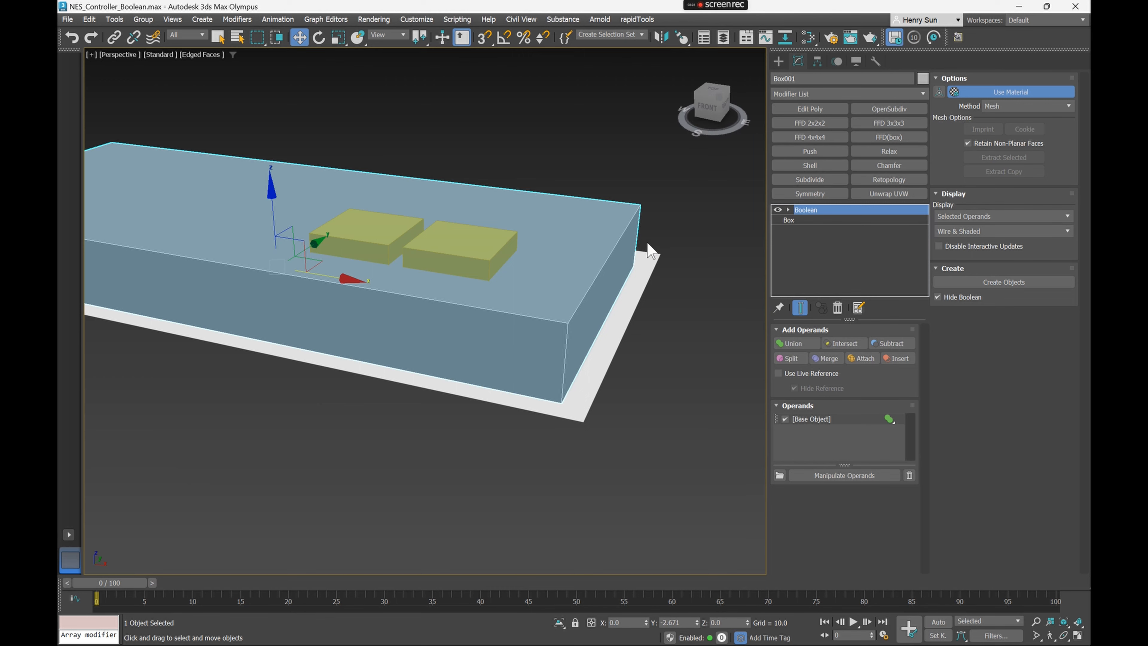
Examine the Boolean's Mesh and OpenVDB method options and compare the two button boxes with the reference image
{"action": "middle_click_drag", "start_coordinate": [646, 255], "coordinate": [675, 266]}
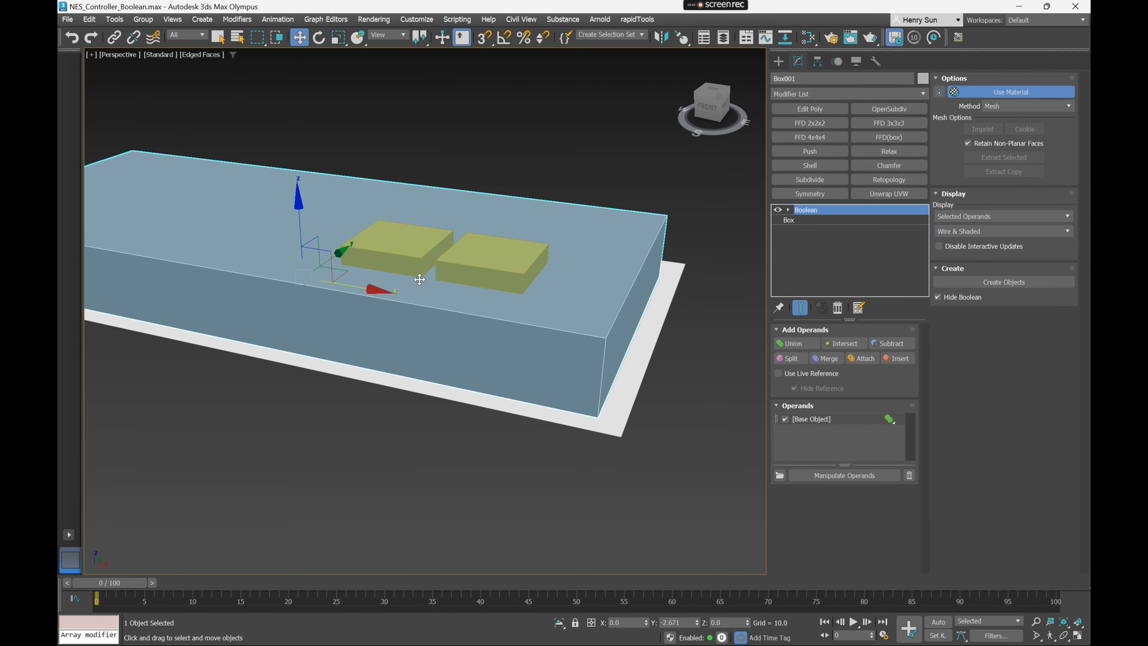
{"action": "middle_click_drag", "start_coordinate": [446, 287], "coordinate": [502, 292]}
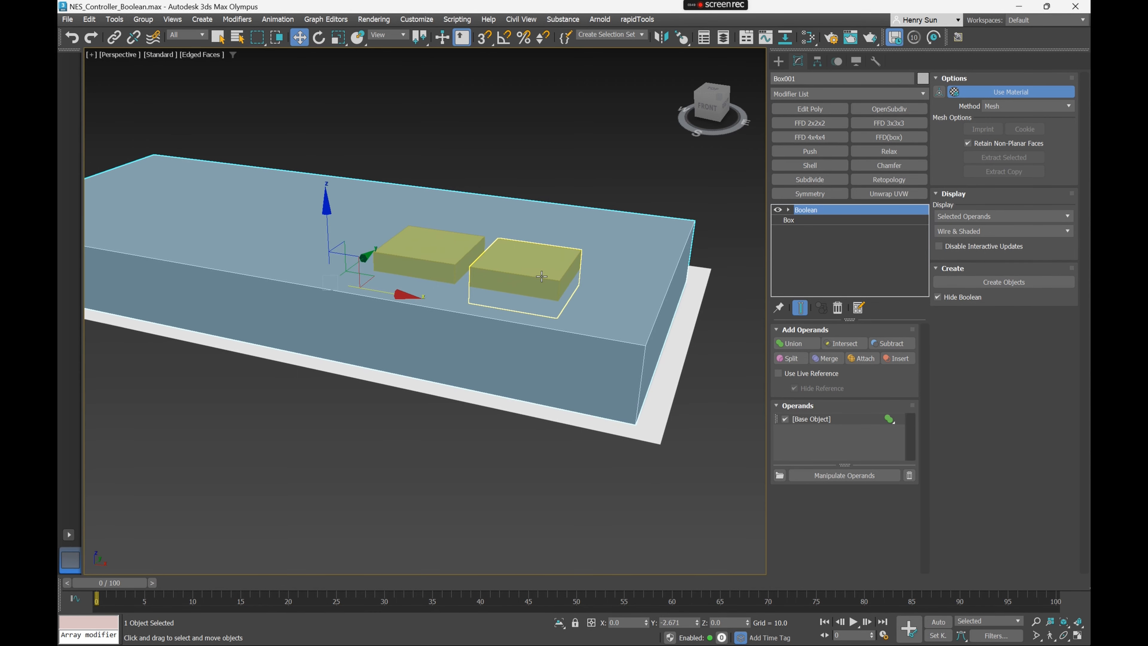
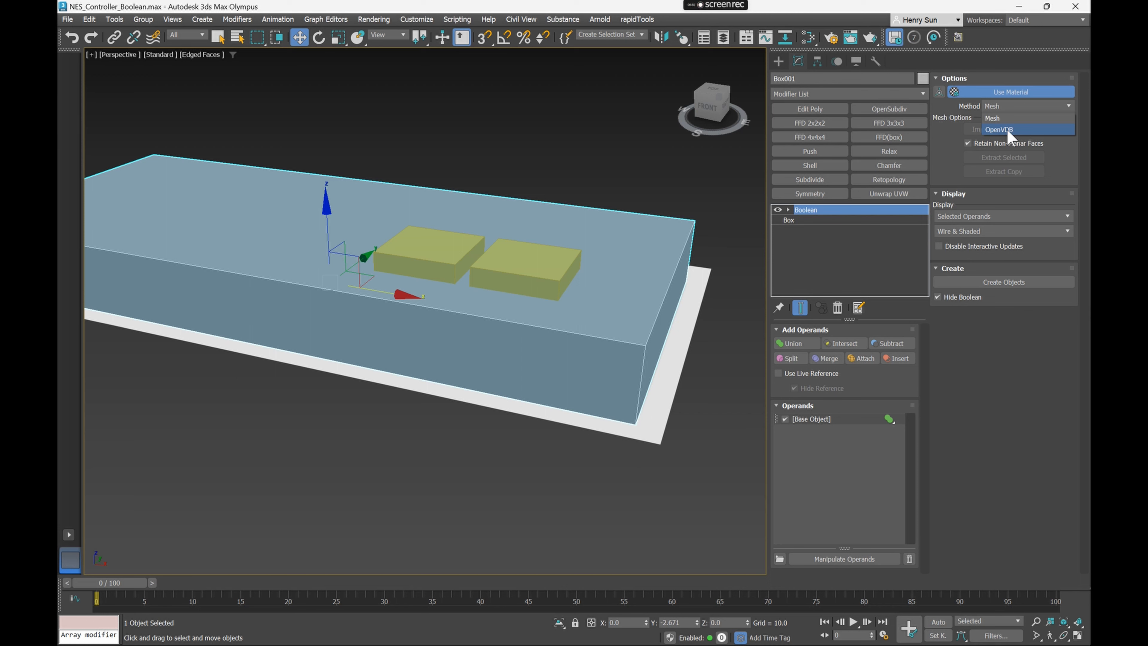
{"action": "left_click", "coordinate": [732, 302]}
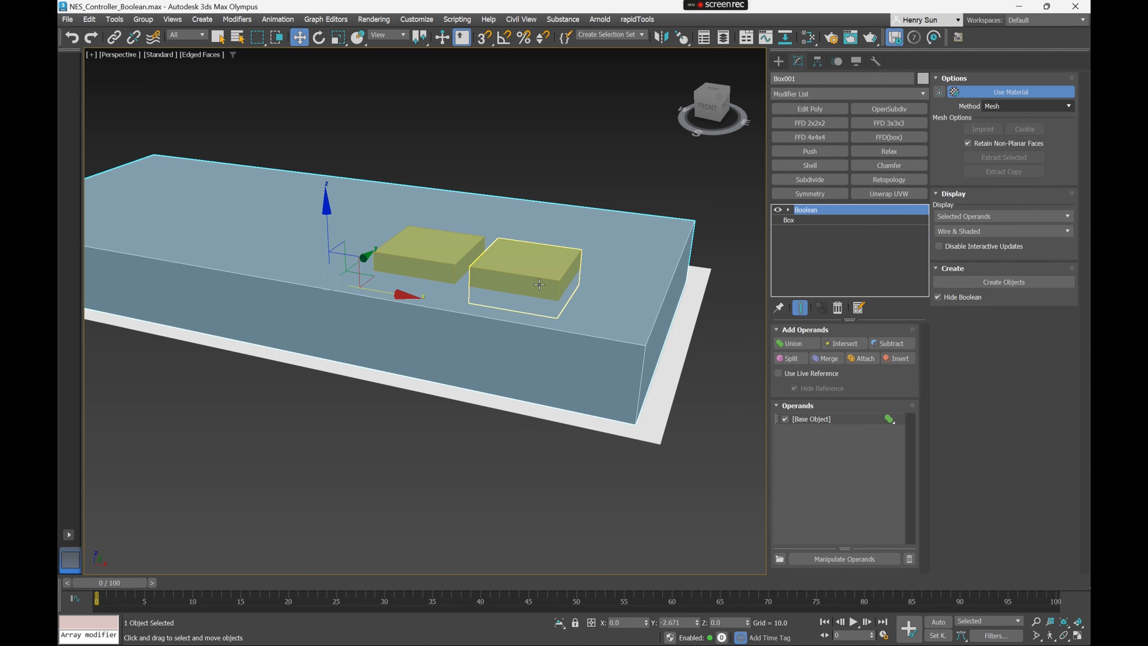
{"action": "middle_click_drag", "start_coordinate": [510, 318], "coordinate": [572, 332], "text": "alt"}
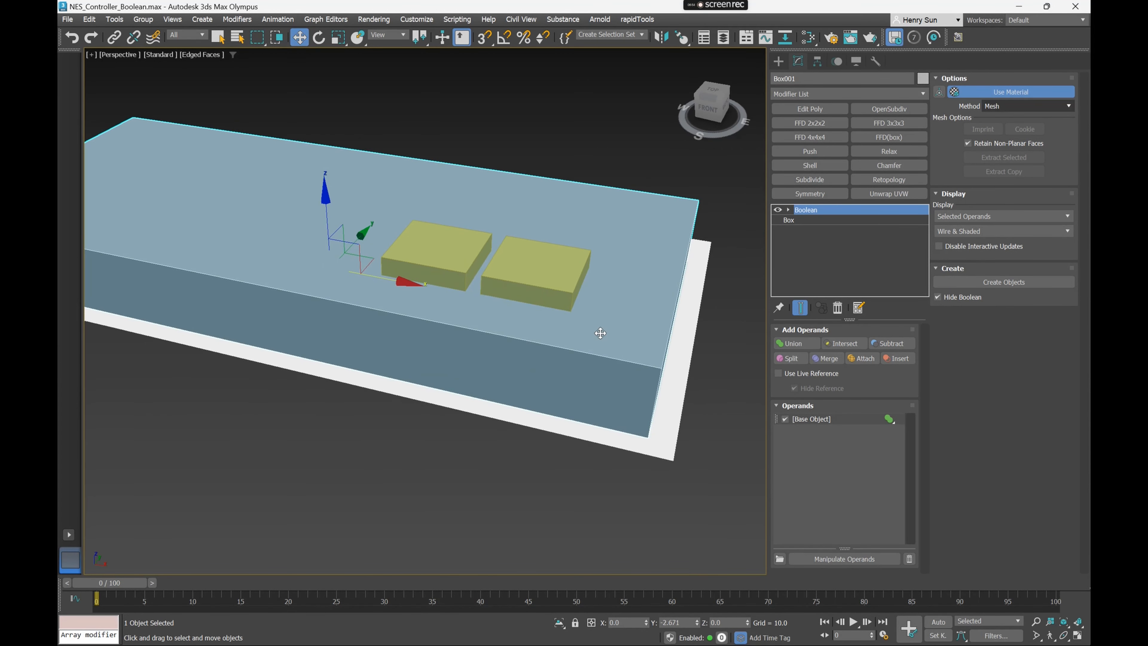
{"action": "scroll", "coordinate": [638, 345], "scroll_direction": "down", "scroll_amount": 3}
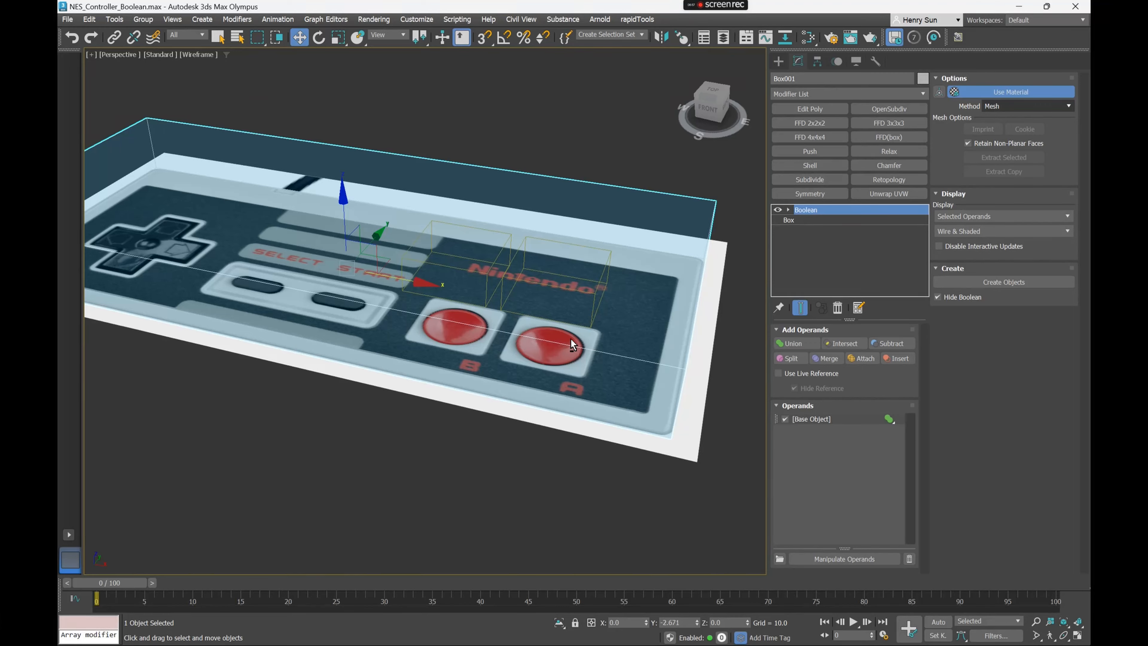
{"action": "scroll", "coordinate": [570, 338], "scroll_direction": "up", "scroll_amount": 5}
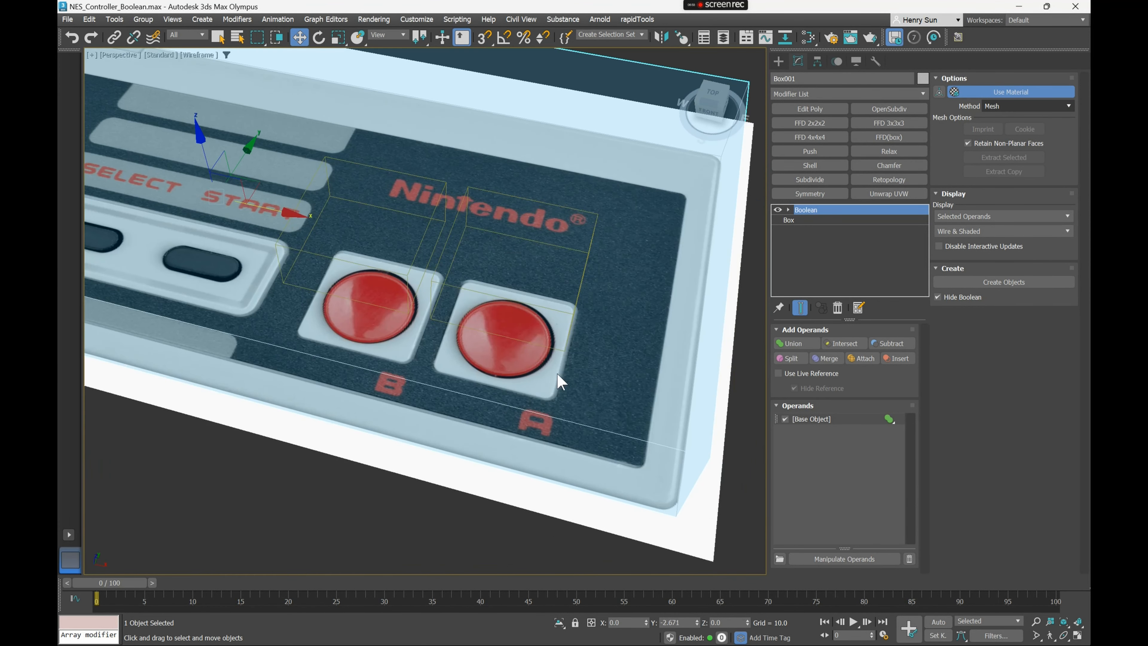
{"action": "middle_click_drag", "start_coordinate": [556, 379], "coordinate": [554, 339], "text": "alt"}
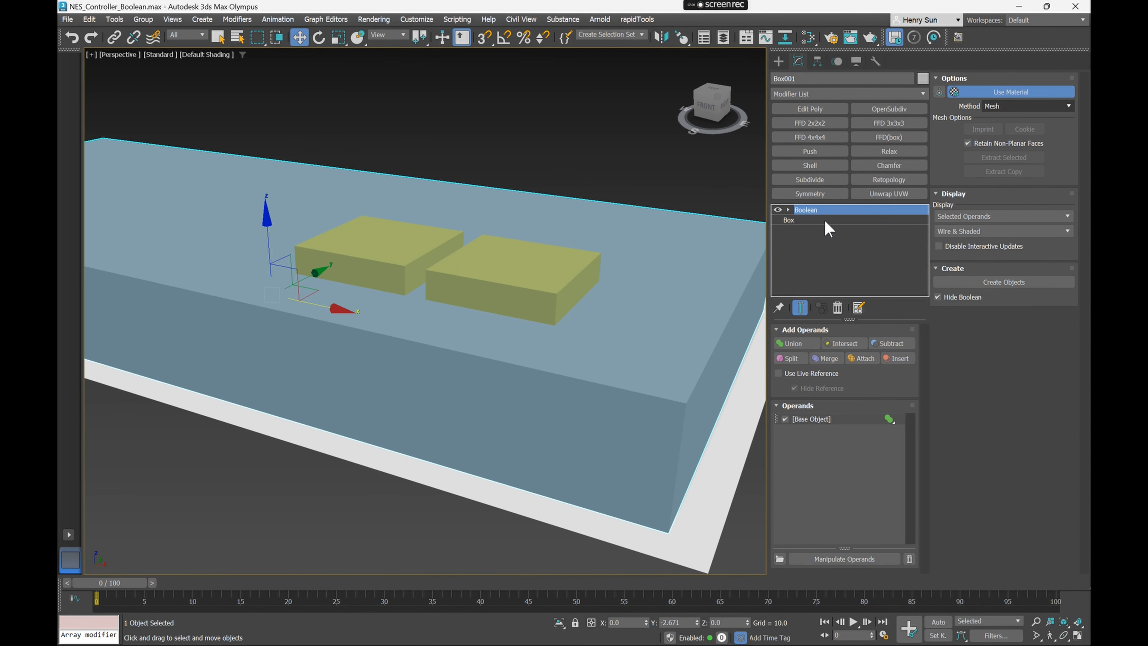
Add the A-button and B-button boxes as Union operands and display the model in High Quality shading with edged faces
{"action": "left_click", "coordinate": [796, 343]}
{"action": "left_click", "coordinate": [533, 266]}
{"action": "left_click", "coordinate": [411, 250]}
{"action": "mouse_move", "coordinate": [461, 267]}
{"action": "middle_mouse_down", "text": "alt"}
{"action": "mouse_move", "coordinate": [545, 172]}
{"action": "mouse_move", "coordinate": [517, 171]}
{"action": "mouse_move", "coordinate": [494, 189]}
{"action": "mouse_move", "coordinate": [540, 253]}
{"action": "mouse_move", "coordinate": [564, 245]}
{"action": "middle_mouse_up", "text": "alt"}
{"action": "key", "text": "F4"}
{"action": "key", "text": "shift+F3"}
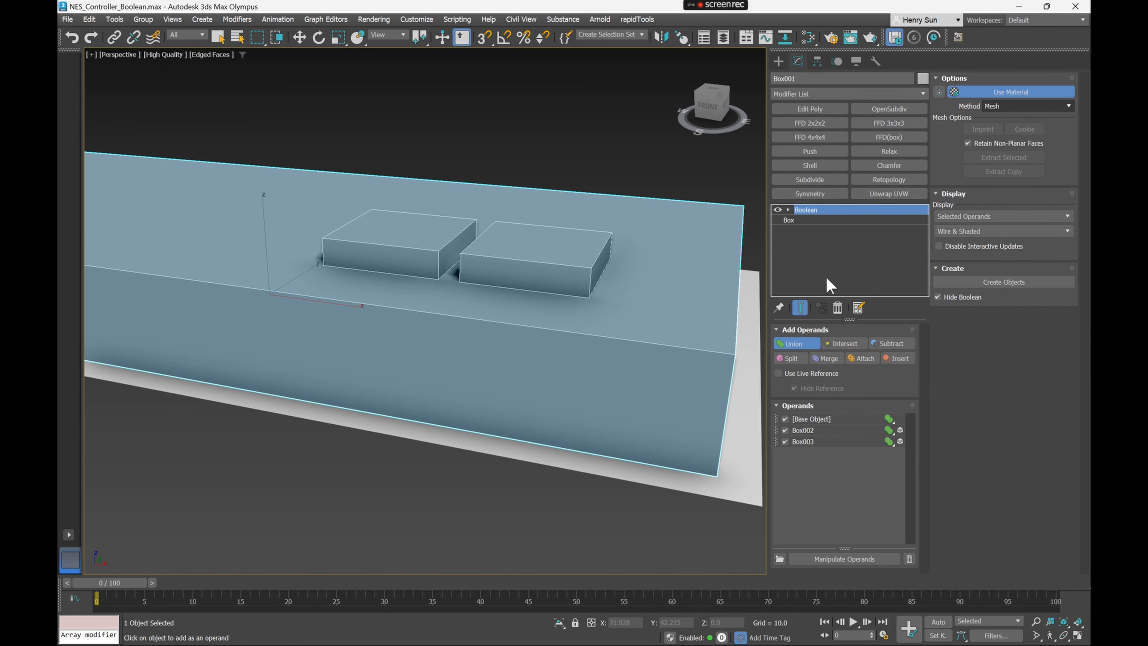
Lower both button-box operands together along Z so they protrude less from the body's top surface
{"action": "middle_click_drag", "start_coordinate": [506, 282], "coordinate": [544, 277], "text": "alt"}
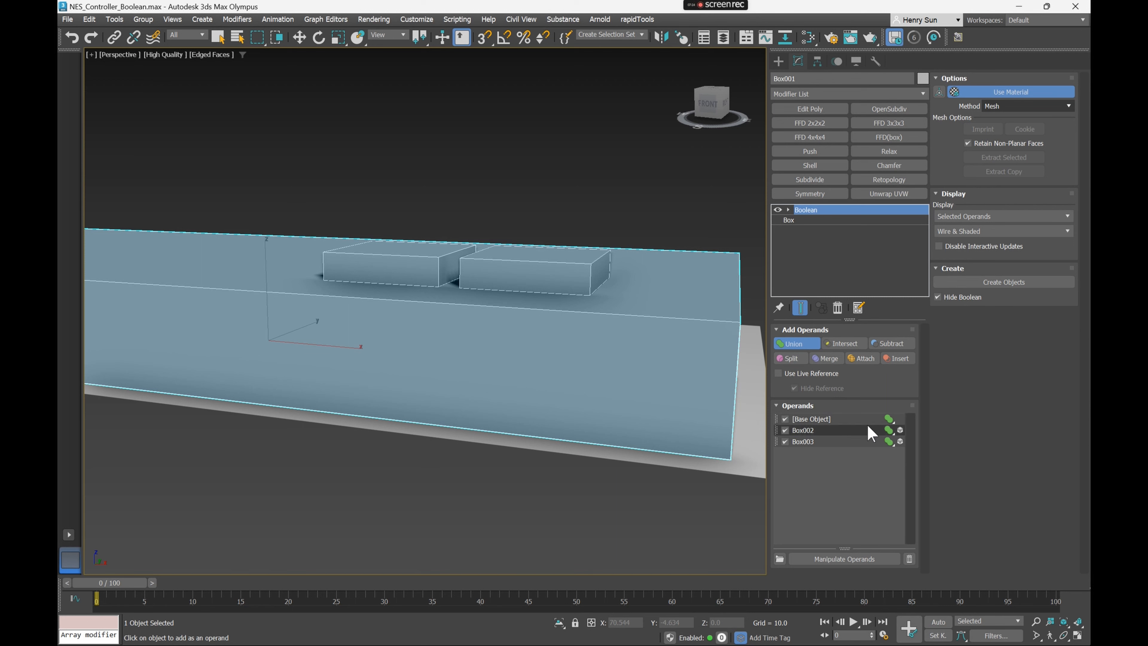
{"action": "left_click", "coordinate": [819, 430]}
{"action": "left_click", "coordinate": [823, 441], "text": "ctrl"}
{"action": "middle_click_drag", "start_coordinate": [594, 327], "coordinate": [664, 362], "text": "alt"}
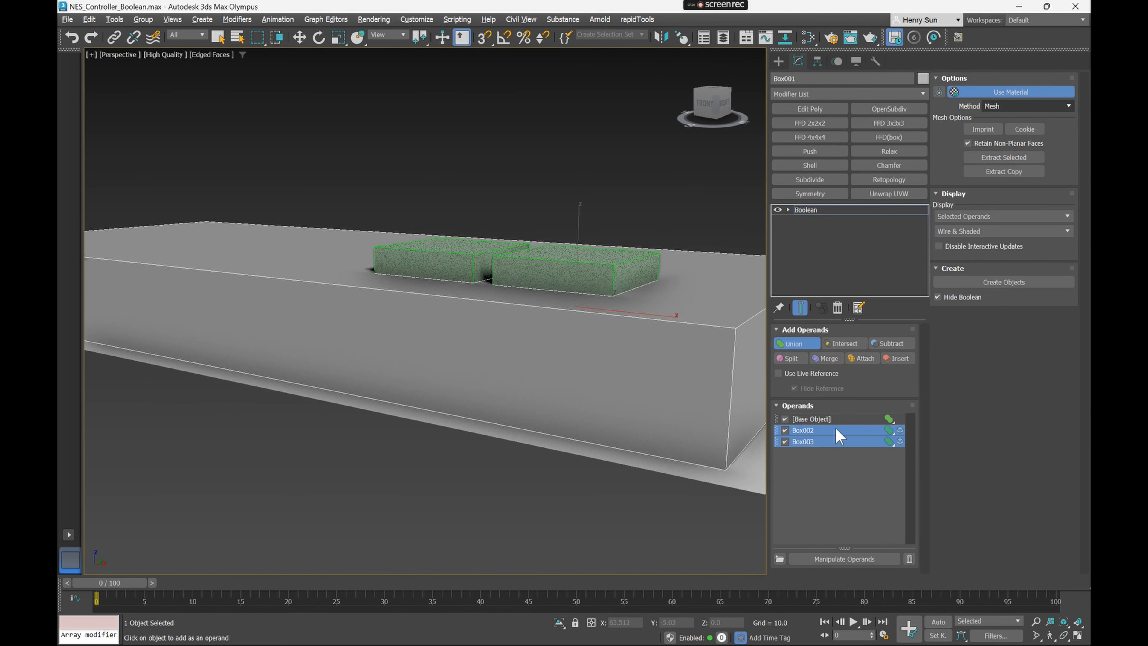
{"action": "middle_click_drag", "start_coordinate": [610, 259], "coordinate": [592, 283], "text": "alt"}
{"action": "key", "text": "w"}
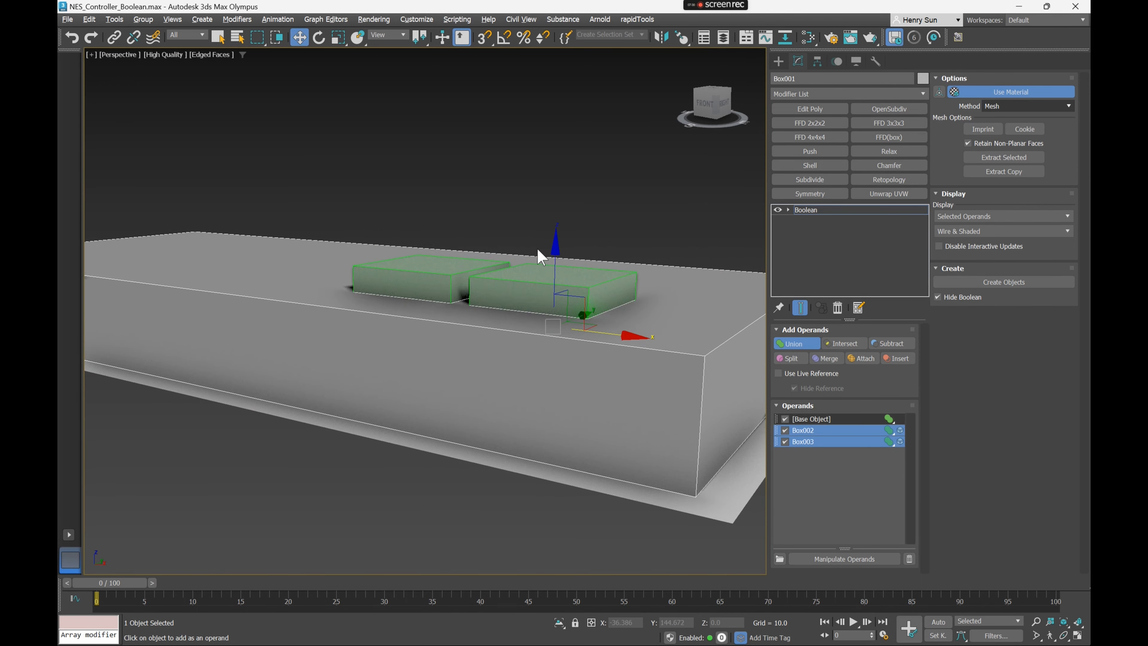
{"action": "mouse_move", "coordinate": [555, 245]}
{"action": "left_mouse_down"}
{"action": "mouse_move", "coordinate": [555, 274]}
{"action": "mouse_move", "coordinate": [556, 254]}
{"action": "left_mouse_up"}
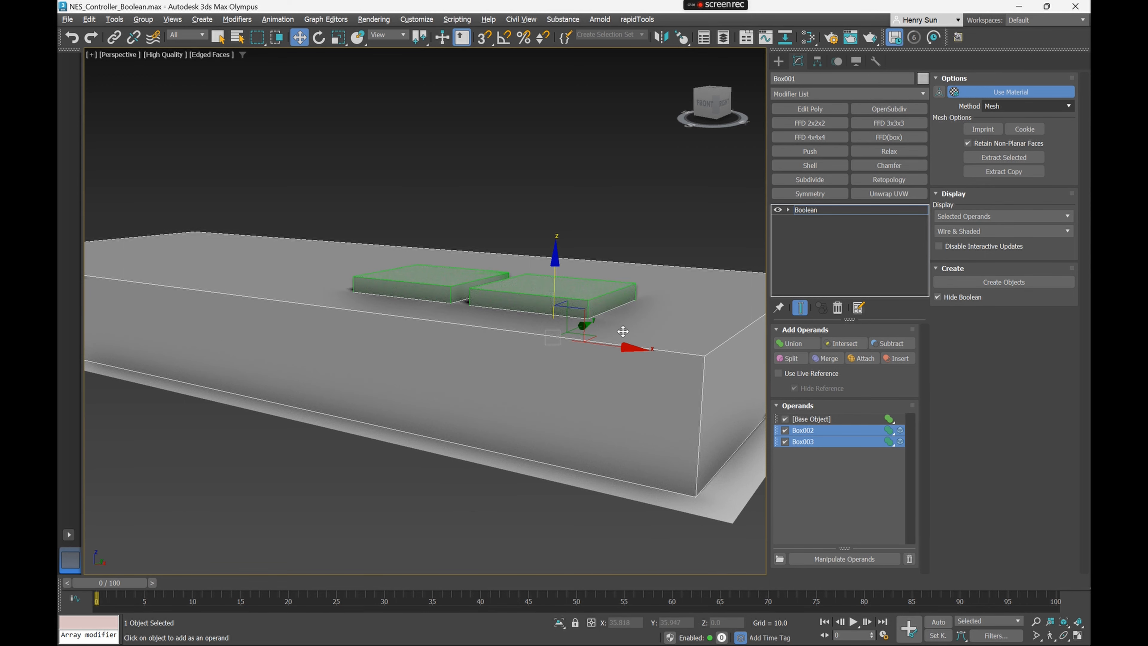
{"action": "middle_click_drag", "start_coordinate": [595, 304], "coordinate": [604, 331], "text": "alt"}
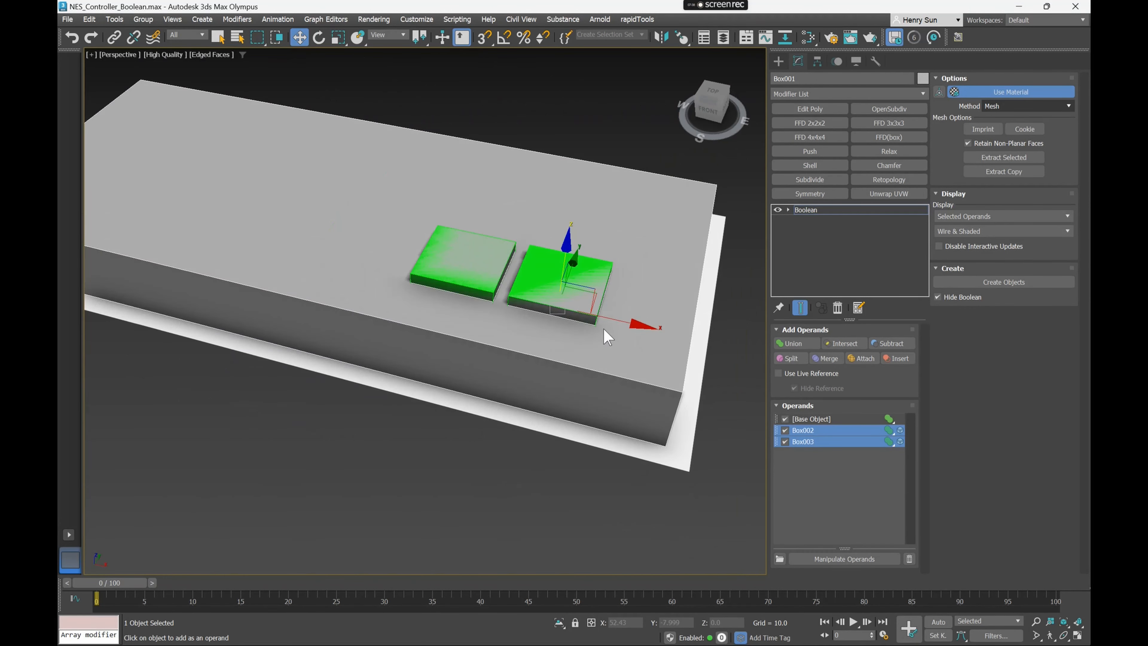
Examine the reference's buttons, Select/Start area, D-pad and dark faceplate against the body
{"action": "key", "text": "F3"}
{"action": "scroll", "coordinate": [610, 364], "scroll_direction": "up", "scroll_amount": 5}
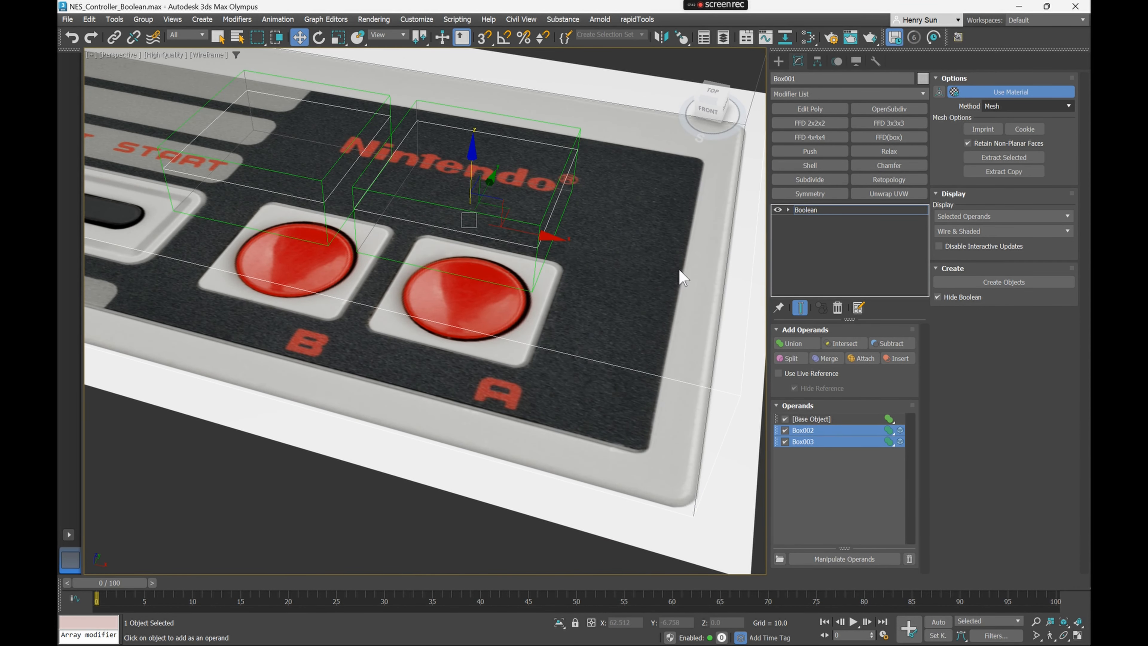
{"action": "middle_click_drag", "start_coordinate": [304, 215], "coordinate": [524, 269]}
{"action": "middle_click_drag", "start_coordinate": [231, 262], "coordinate": [454, 296]}
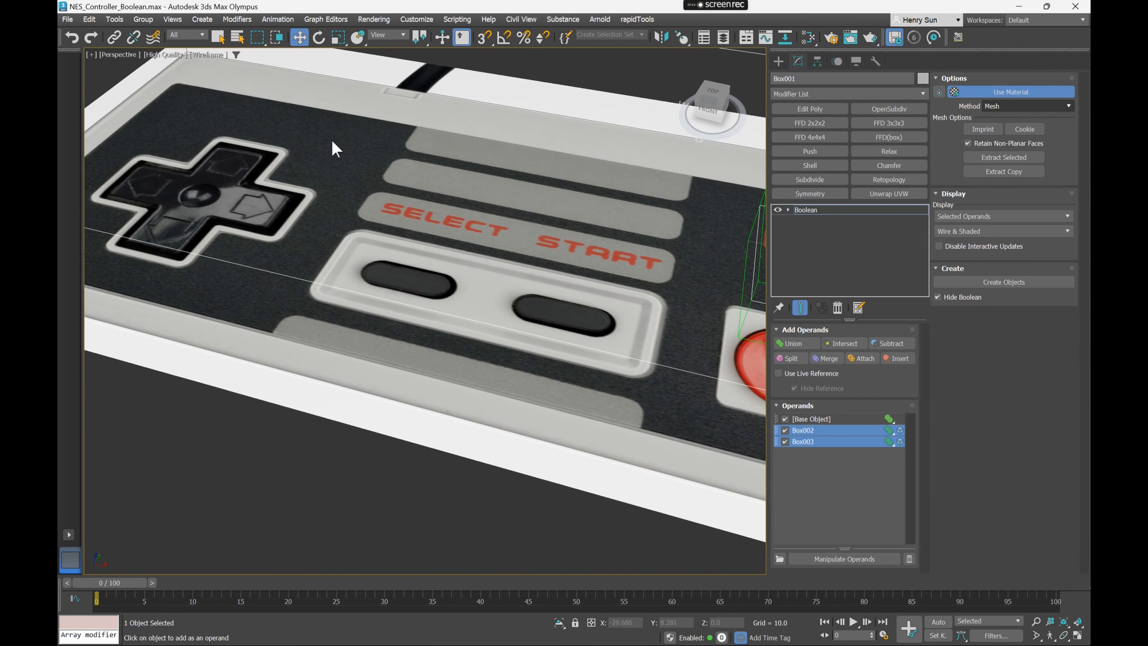
{"action": "key", "text": "F3"}
{"action": "scroll", "coordinate": [515, 271], "scroll_direction": "down", "scroll_amount": 6}
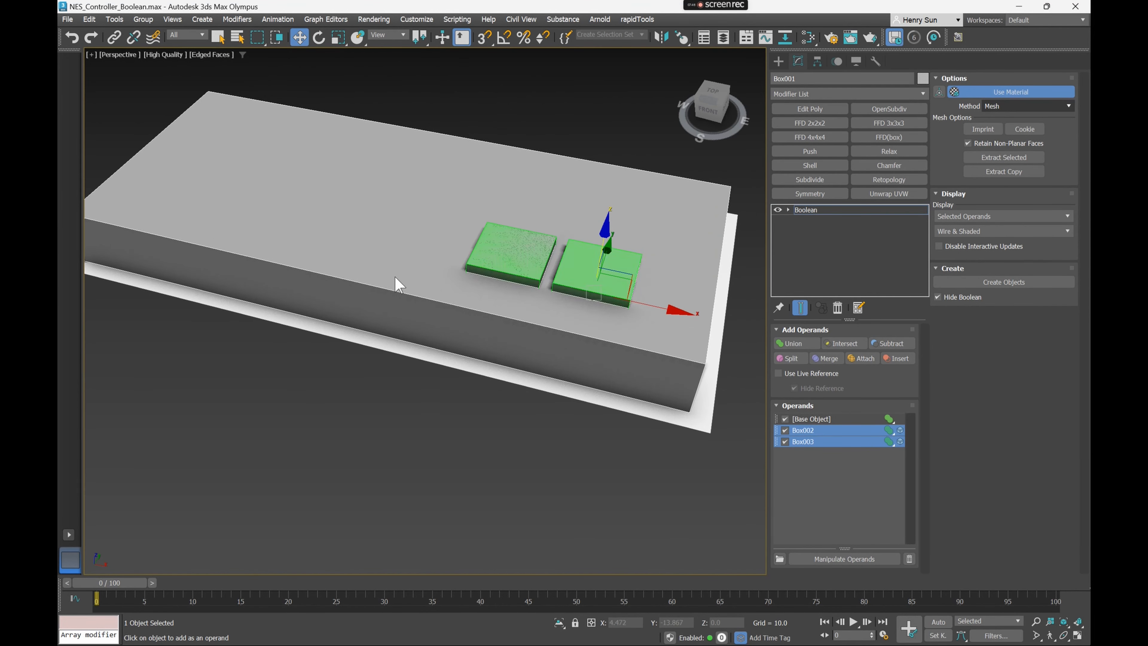
Create a box over the reference's dark faceplate in the Top view, about 44.4 long, 125.8 wide and 4.1 high
{"action": "key", "text": "t"}
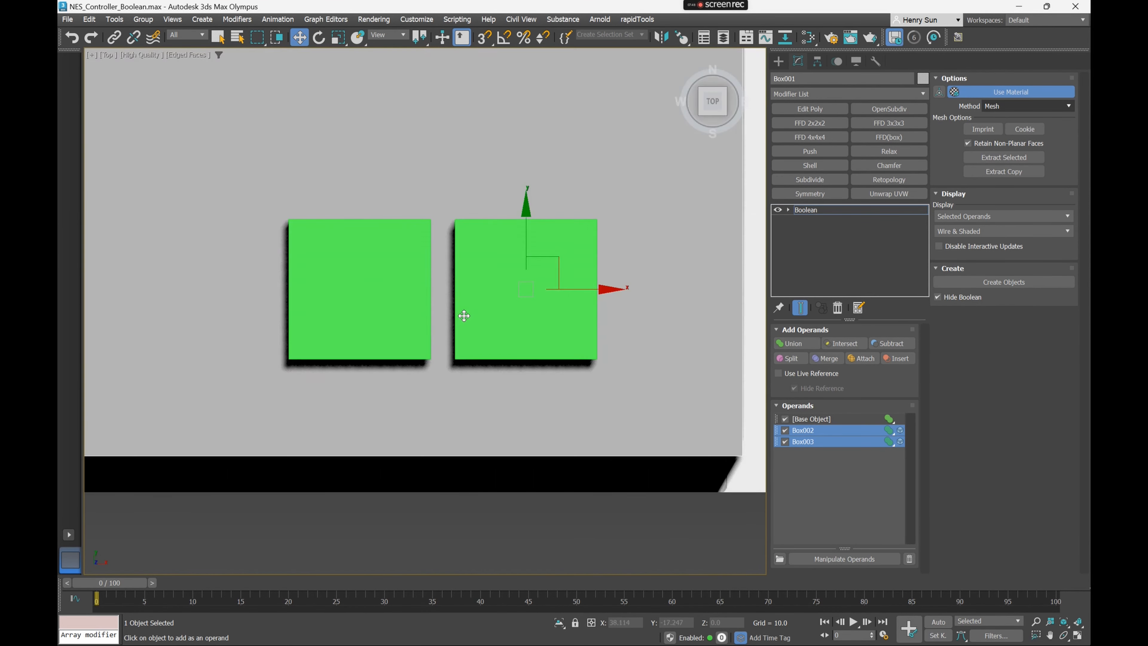
{"action": "scroll", "coordinate": [464, 317], "scroll_direction": "down", "scroll_amount": 3}
{"action": "middle_click_drag", "start_coordinate": [407, 312], "coordinate": [516, 315]}
{"action": "key", "text": "F3"}
{"action": "middle_click_drag", "start_coordinate": [421, 280], "coordinate": [486, 256]}
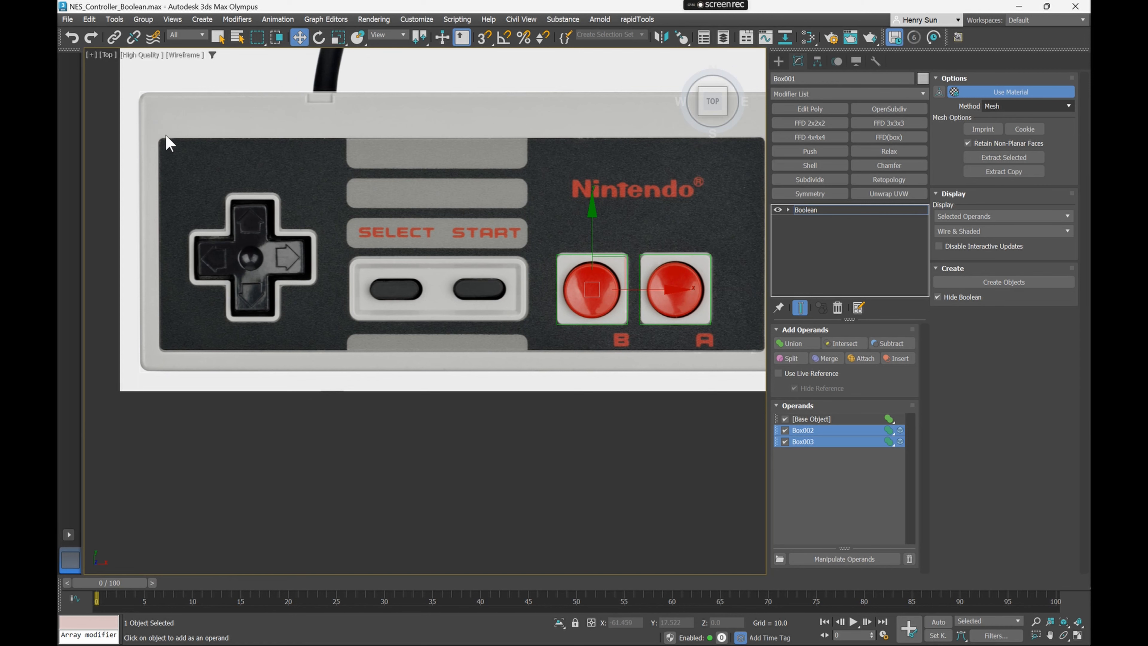
{"action": "middle_click_drag", "start_coordinate": [565, 318], "coordinate": [505, 324]}
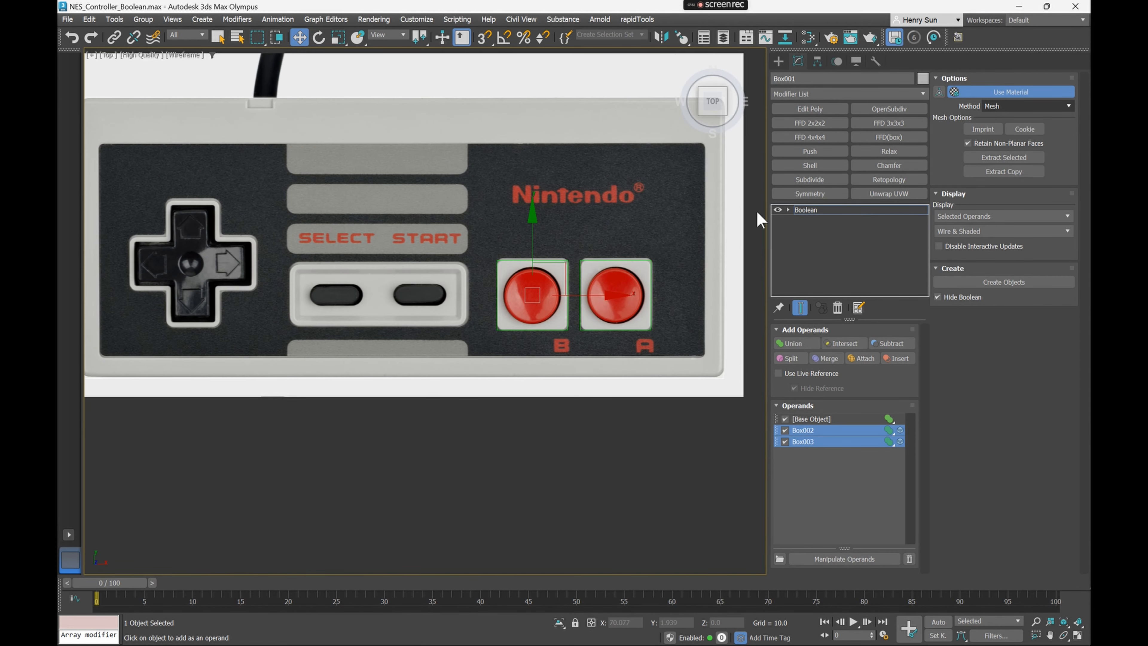
{"action": "left_click", "coordinate": [778, 61]}
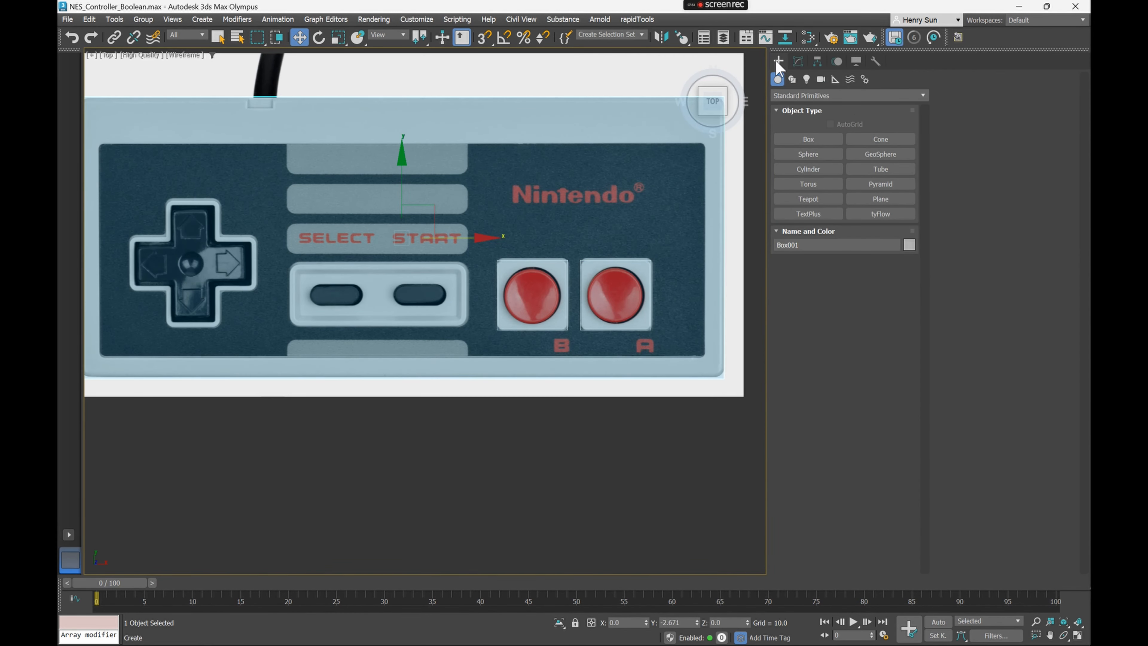
{"action": "left_click", "coordinate": [825, 143]}
{"action": "scroll", "coordinate": [464, 210], "scroll_direction": "down", "scroll_amount": 3}
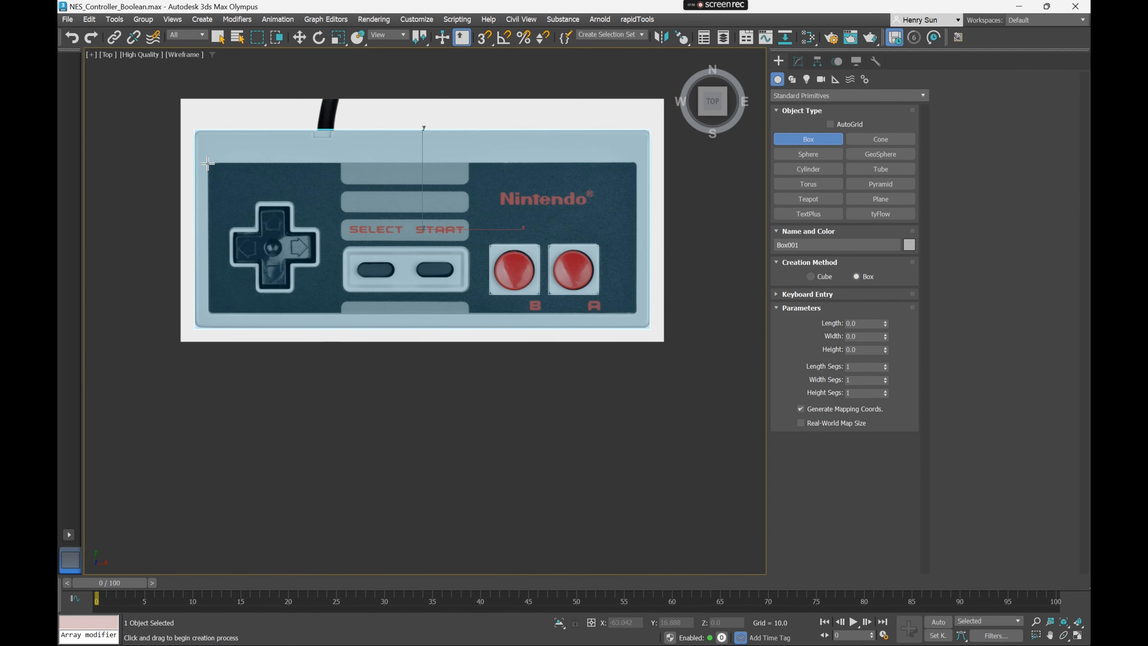
{"action": "left_click_drag", "start_coordinate": [208, 162], "coordinate": [636, 313]}
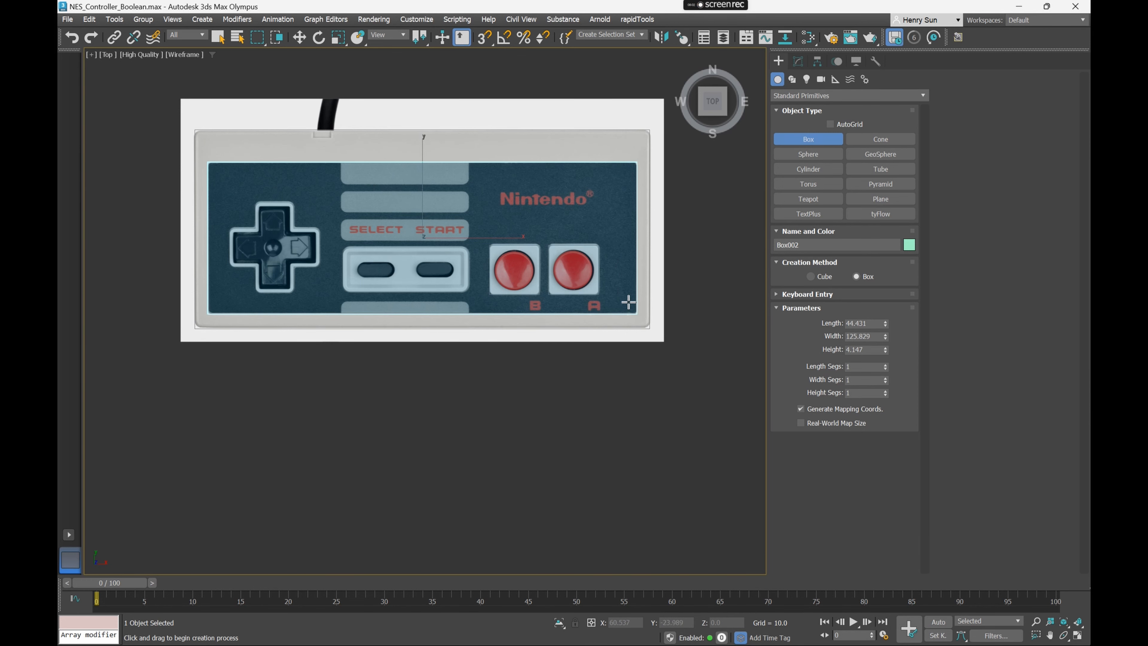
Raise the faceplate box along Z to about 12.47 so it sits at the body's top surface
{"action": "key", "text": "p"}
{"action": "scroll", "coordinate": [587, 294], "scroll_direction": "down", "scroll_amount": 3}
{"action": "mouse_move", "coordinate": [588, 326]}
{"action": "middle_mouse_down", "text": "alt"}
{"action": "mouse_move", "coordinate": [617, 274]}
{"action": "mouse_move", "coordinate": [558, 294]}
{"action": "middle_mouse_up", "text": "alt"}
{"action": "scroll", "coordinate": [617, 274], "scroll_direction": "up", "scroll_amount": 4}
{"action": "key", "text": "F3"}
{"action": "key", "text": "w"}
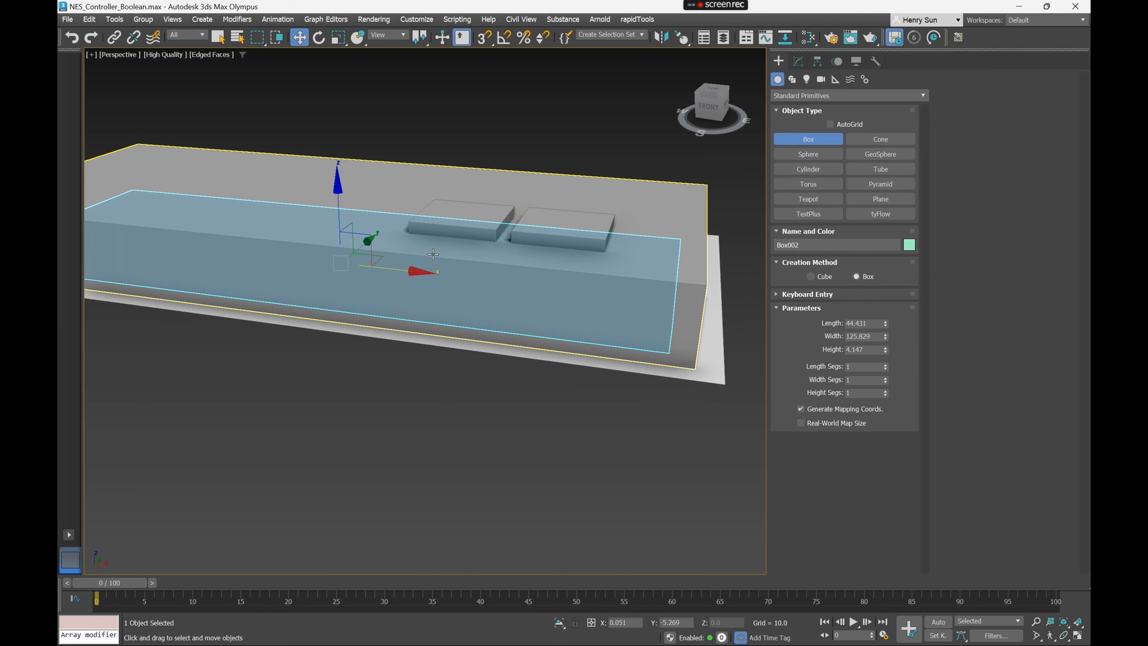
{"action": "left_click_drag", "start_coordinate": [344, 194], "coordinate": [333, 124]}
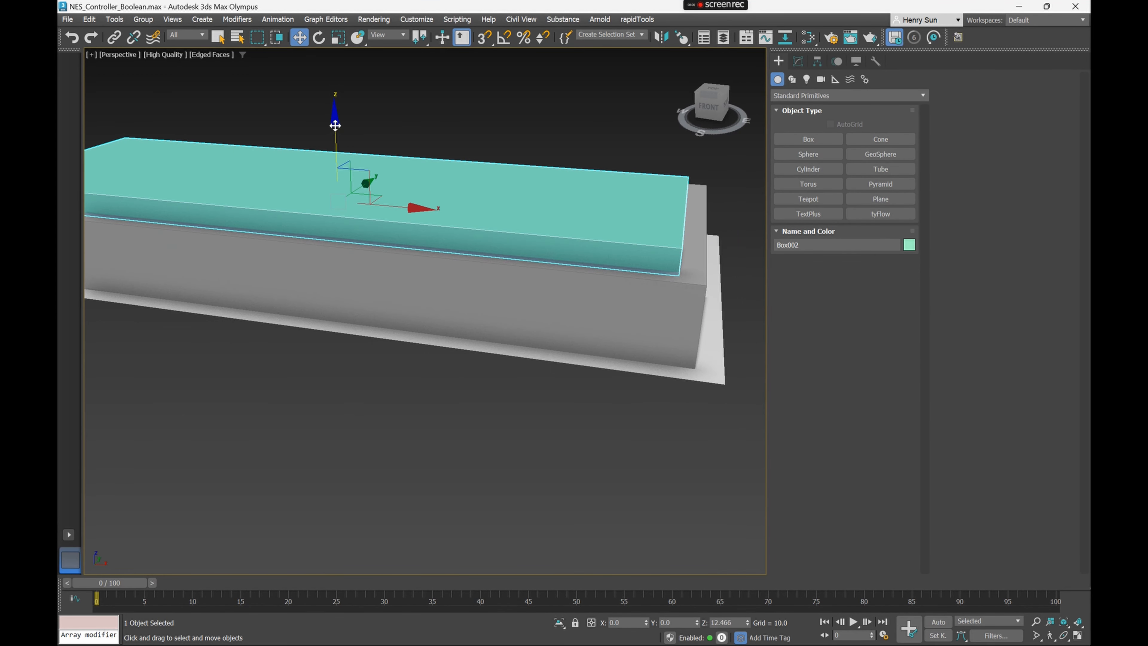
Reduce the faceplate box's height to about 0.58 and fine-tune its Z position to about 12.6
{"action": "left_click", "coordinate": [798, 62]}
{"action": "left_click_drag", "start_coordinate": [885, 371], "coordinate": [881, 406]}
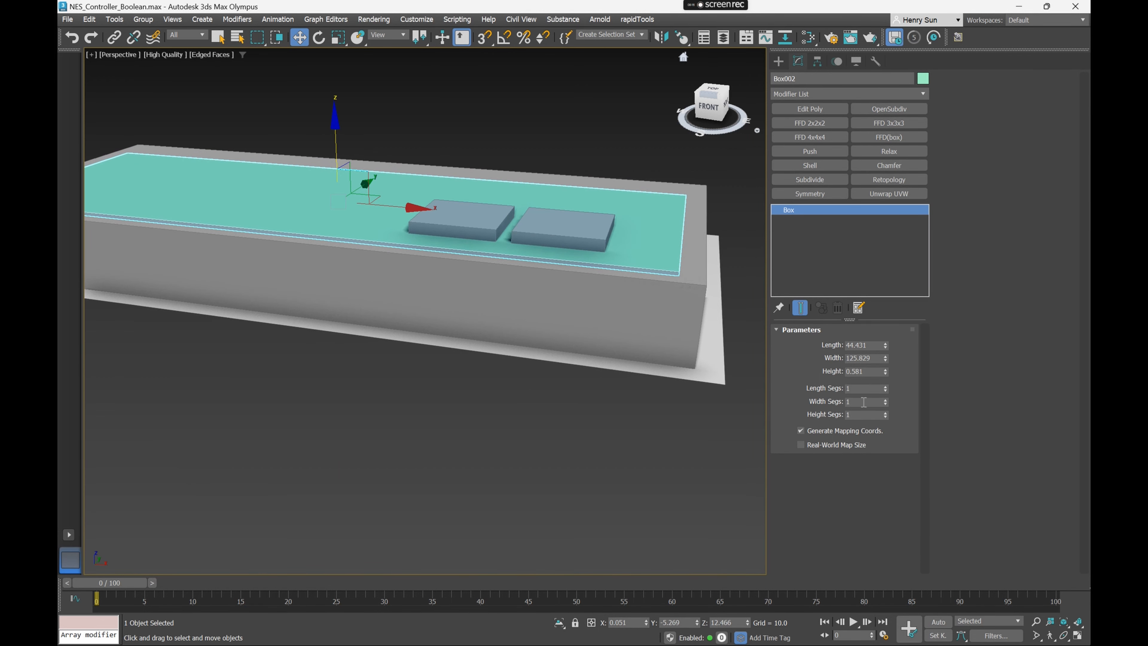
{"action": "scroll", "coordinate": [643, 267], "scroll_direction": "up", "scroll_amount": 2}
{"action": "middle_click_drag", "start_coordinate": [597, 261], "coordinate": [432, 263], "text": "alt"}
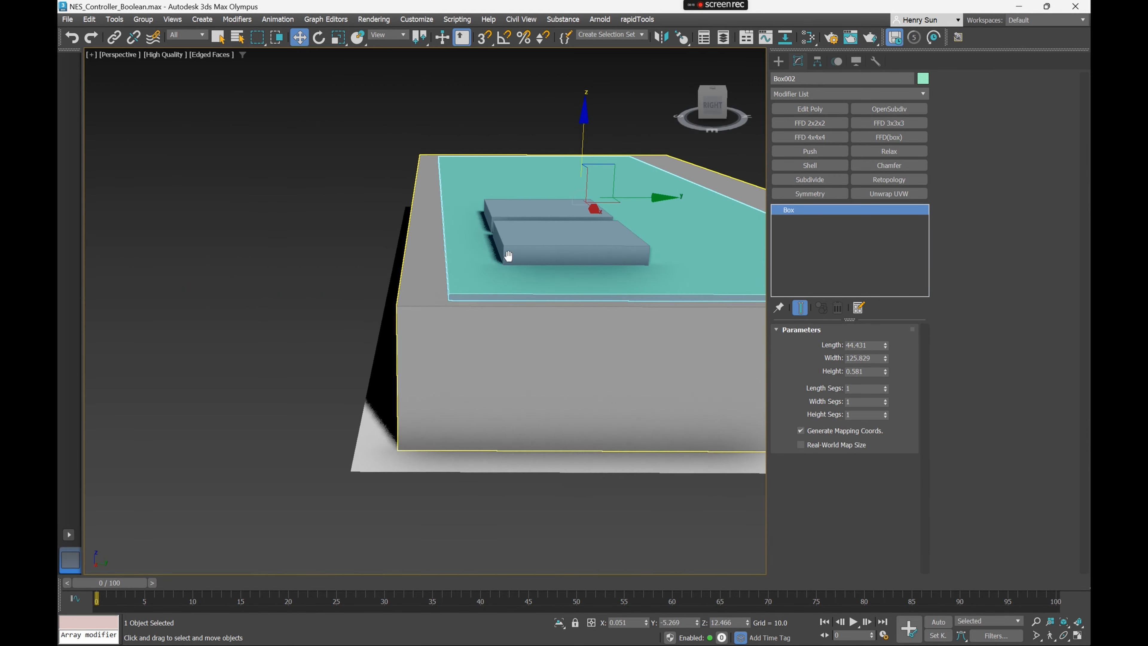
{"action": "middle_click_drag", "start_coordinate": [509, 256], "coordinate": [520, 254], "text": "alt"}
{"action": "left_click_drag", "start_coordinate": [444, 110], "coordinate": [445, 107]}
{"action": "middle_click_drag", "start_coordinate": [521, 216], "coordinate": [510, 217], "text": "alt"}
{"action": "middle_click_drag", "start_coordinate": [387, 262], "coordinate": [541, 335], "text": "alt"}
{"action": "middle_click_drag", "start_coordinate": [520, 296], "coordinate": [511, 317]}
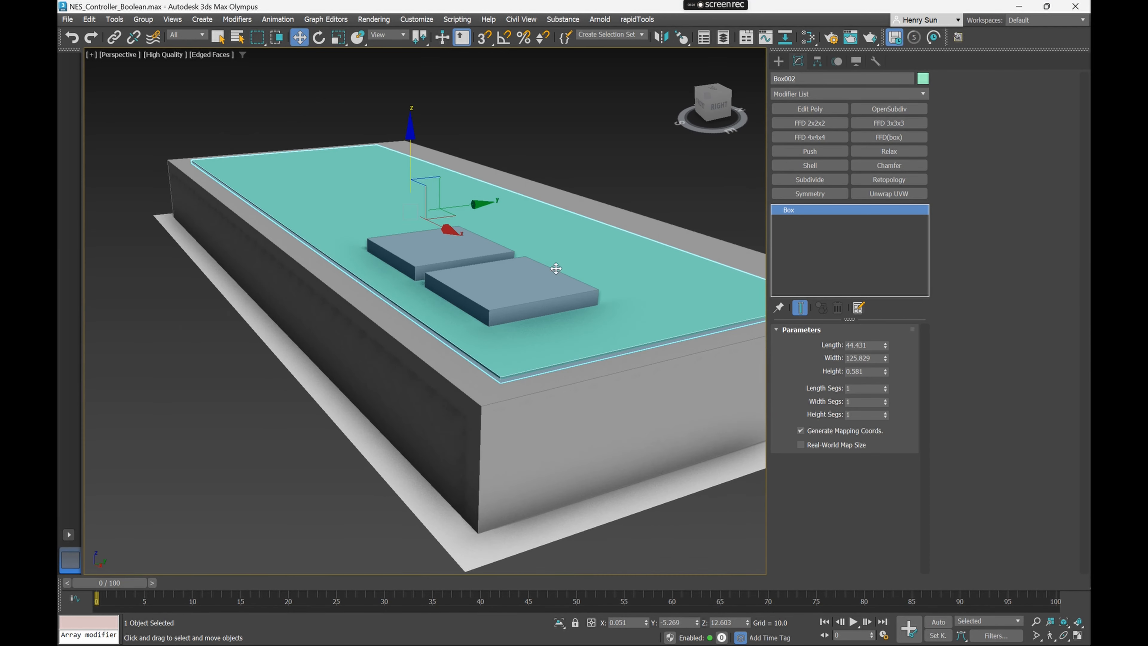
Clone the faceplate box in place and hide the clone
{"action": "right_click", "coordinate": [388, 194]}
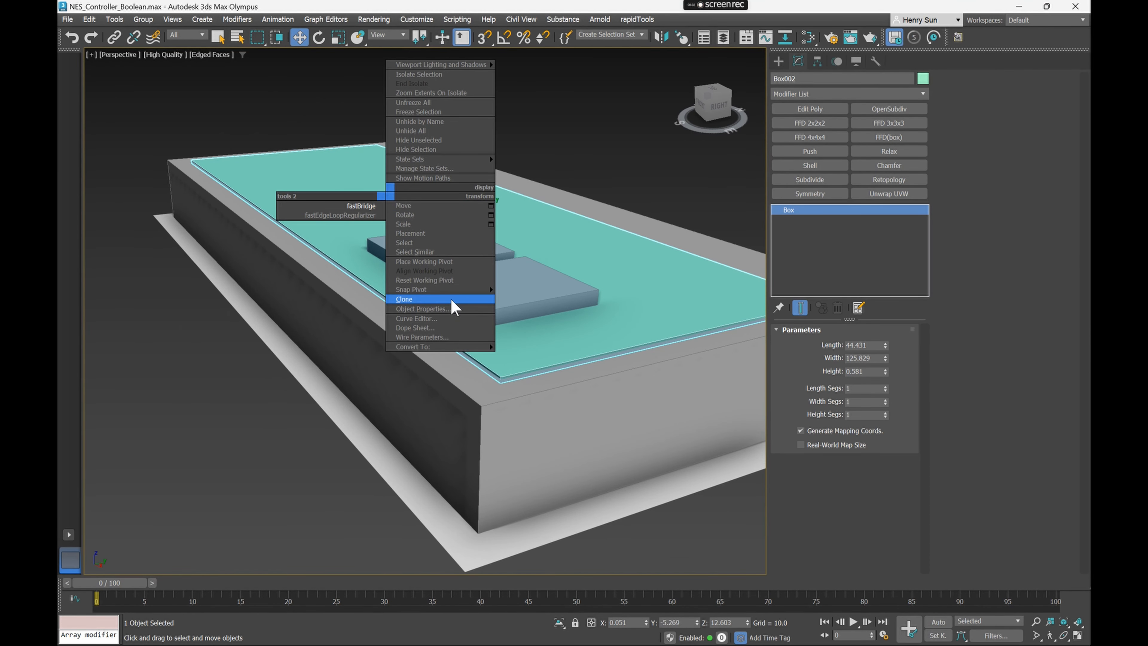
{"action": "left_click", "coordinate": [414, 299]}
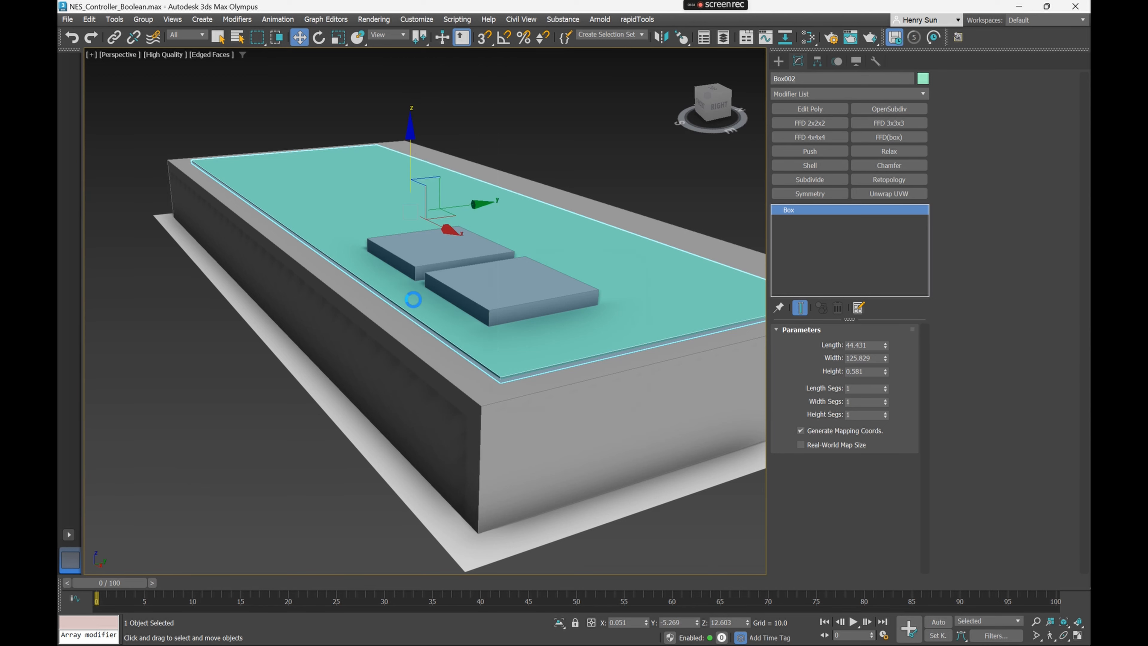
{"action": "left_click", "coordinate": [551, 376]}
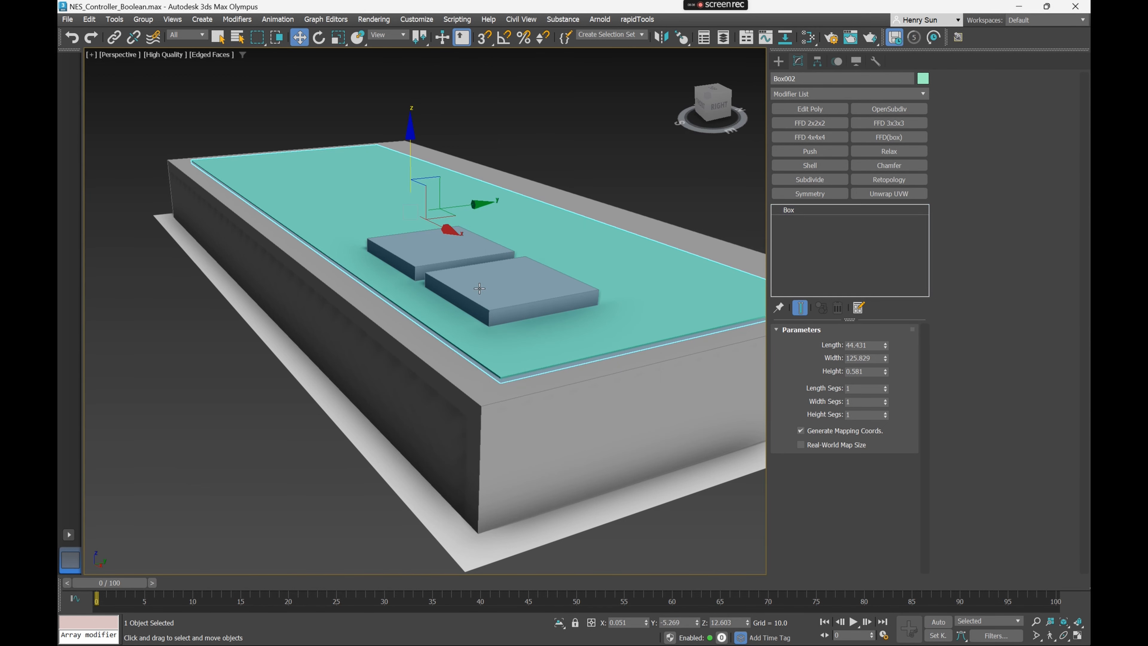
{"action": "right_click", "coordinate": [605, 135]}
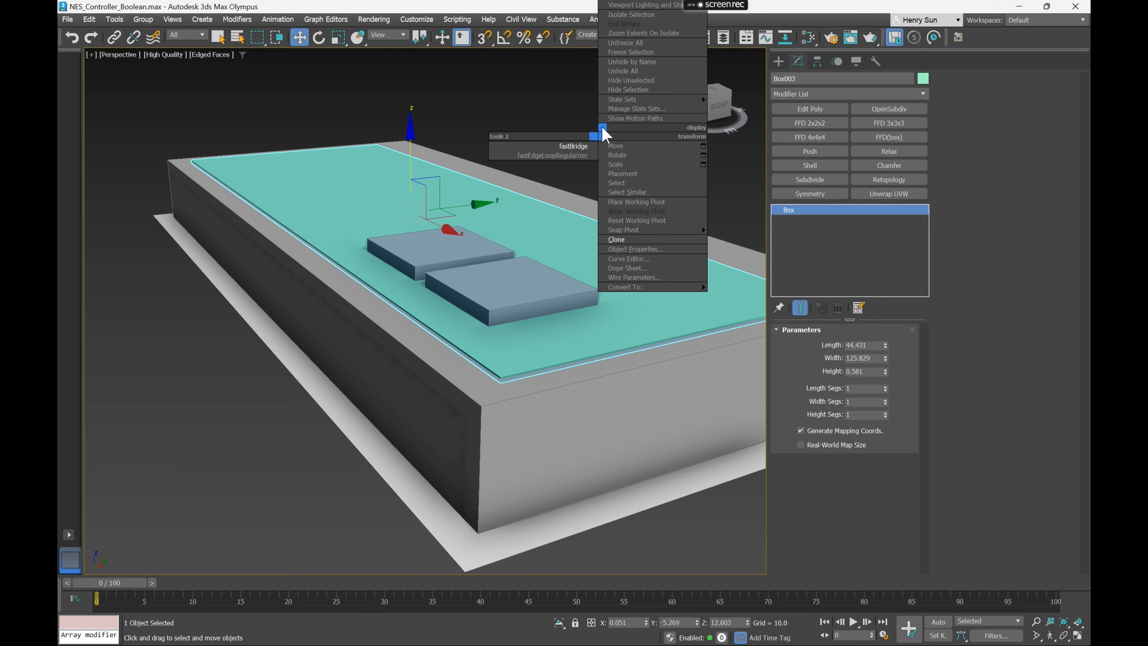
{"action": "left_click", "coordinate": [646, 91]}
Add the remaining visible faceplate box to the body's Boolean as a Subtract operand and select it to inspect the recess
{"action": "left_click", "coordinate": [545, 441]}
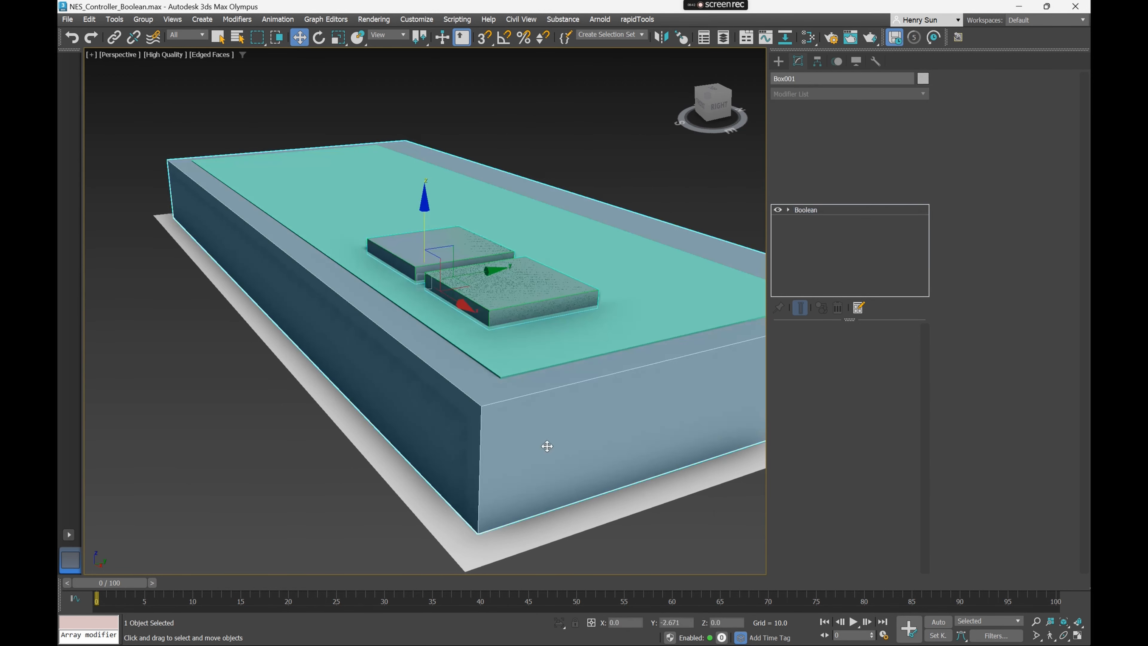
{"action": "middle_click_drag", "start_coordinate": [547, 446], "coordinate": [508, 383], "text": "alt"}
{"action": "middle_click_drag", "start_coordinate": [566, 433], "coordinate": [592, 421]}
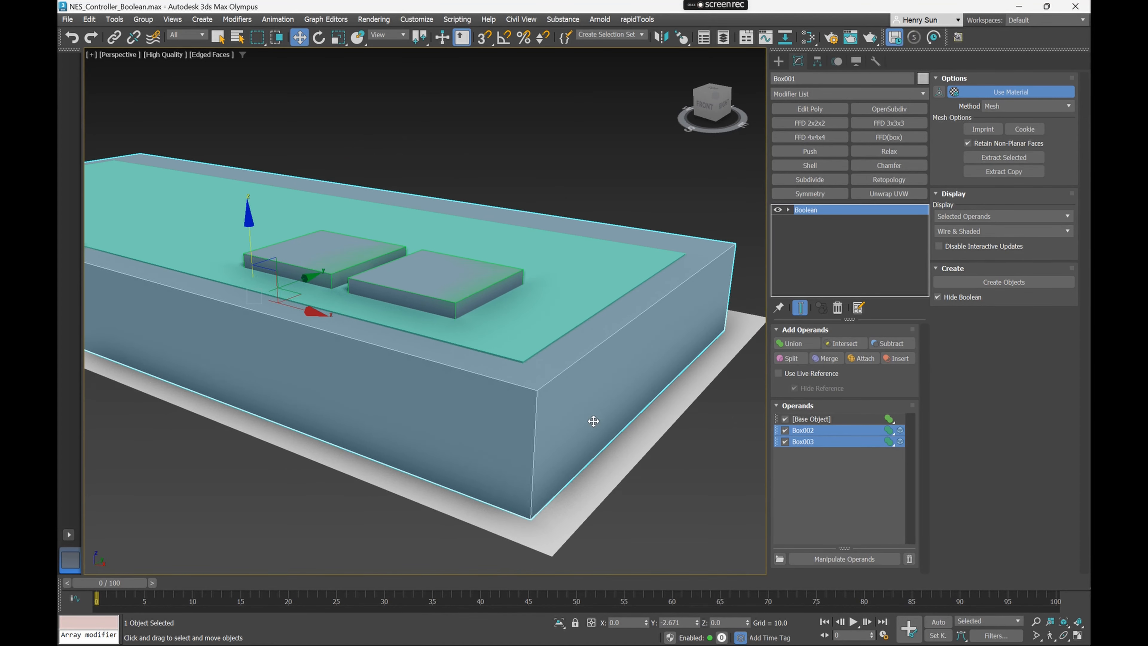
{"action": "left_click", "coordinate": [890, 344]}
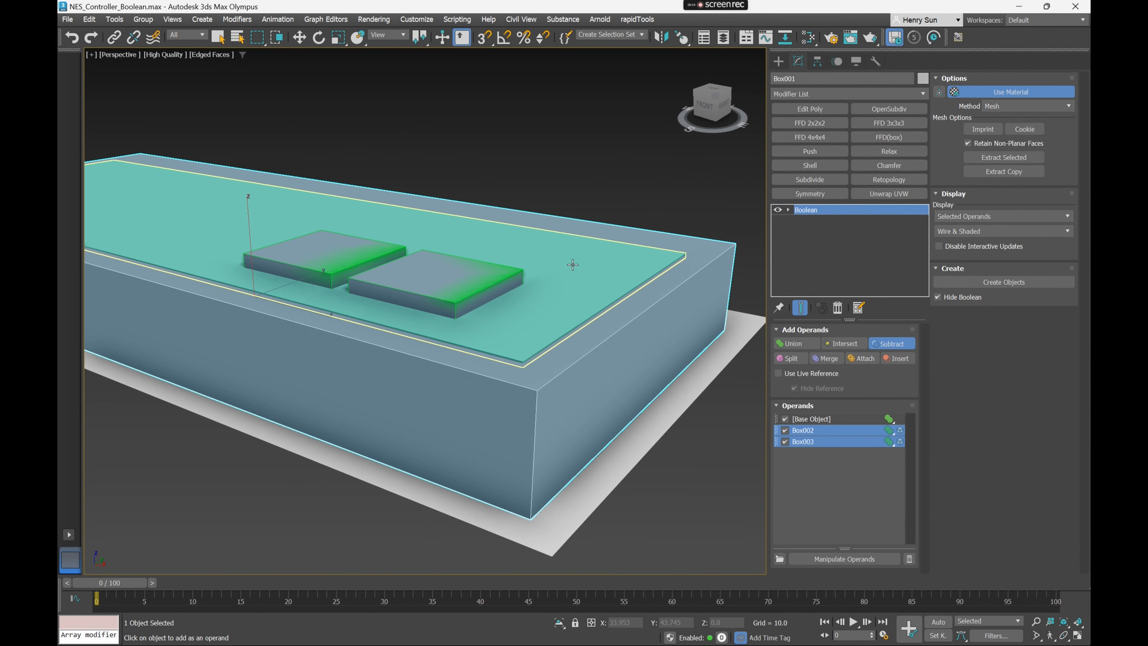
{"action": "left_click", "coordinate": [589, 271]}
{"action": "middle_click_drag", "start_coordinate": [509, 308], "coordinate": [533, 287], "text": "alt"}
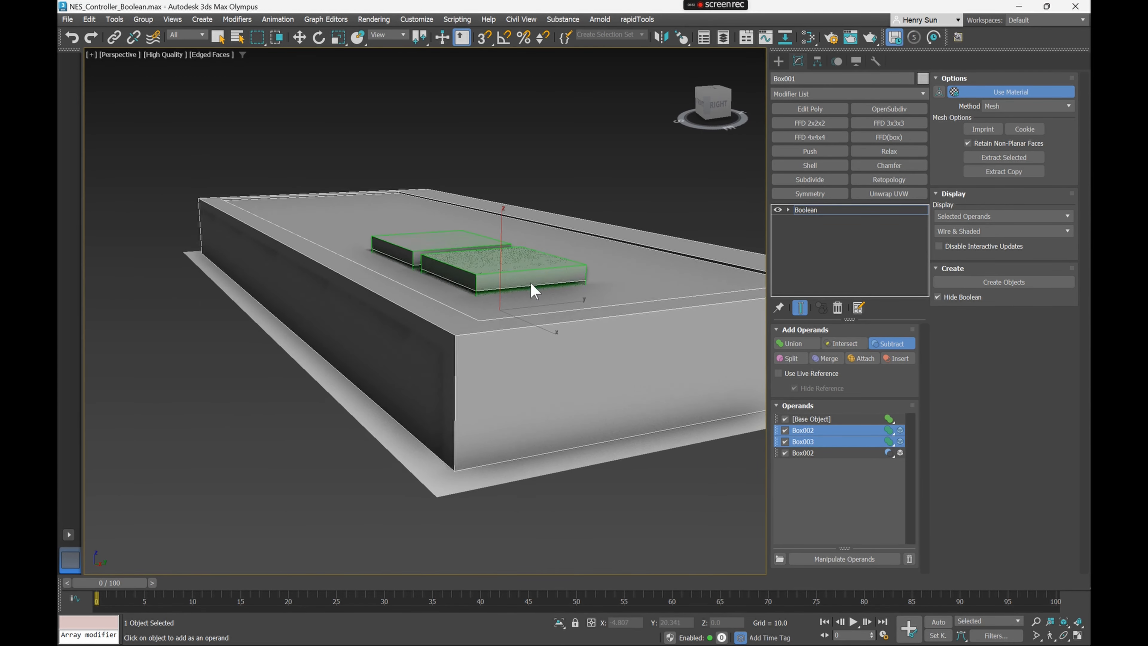
{"action": "left_click", "coordinate": [831, 452]}
{"action": "scroll", "coordinate": [564, 322], "scroll_direction": "up", "scroll_amount": 5}
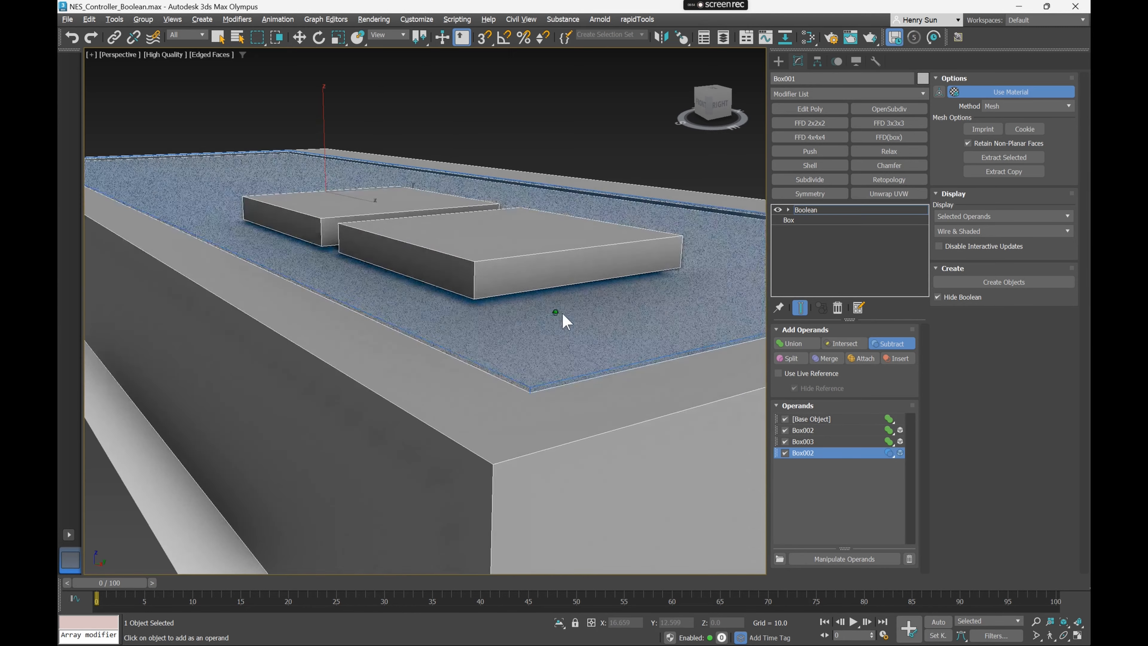
Lower both button-box Union operands together slightly along Z relative to the faceplate recess
{"action": "left_click", "coordinate": [804, 430]}
{"action": "left_click", "coordinate": [803, 441], "text": "ctrl"}
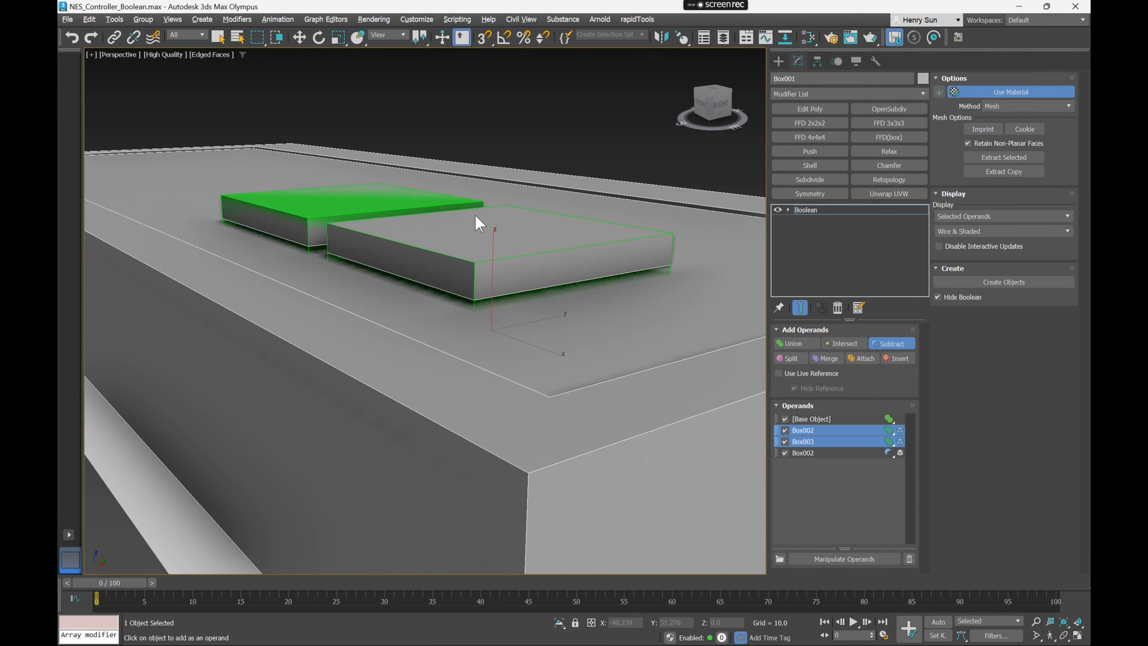
{"action": "scroll", "coordinate": [529, 274], "scroll_direction": "down", "scroll_amount": 2}
{"action": "key", "text": "w"}
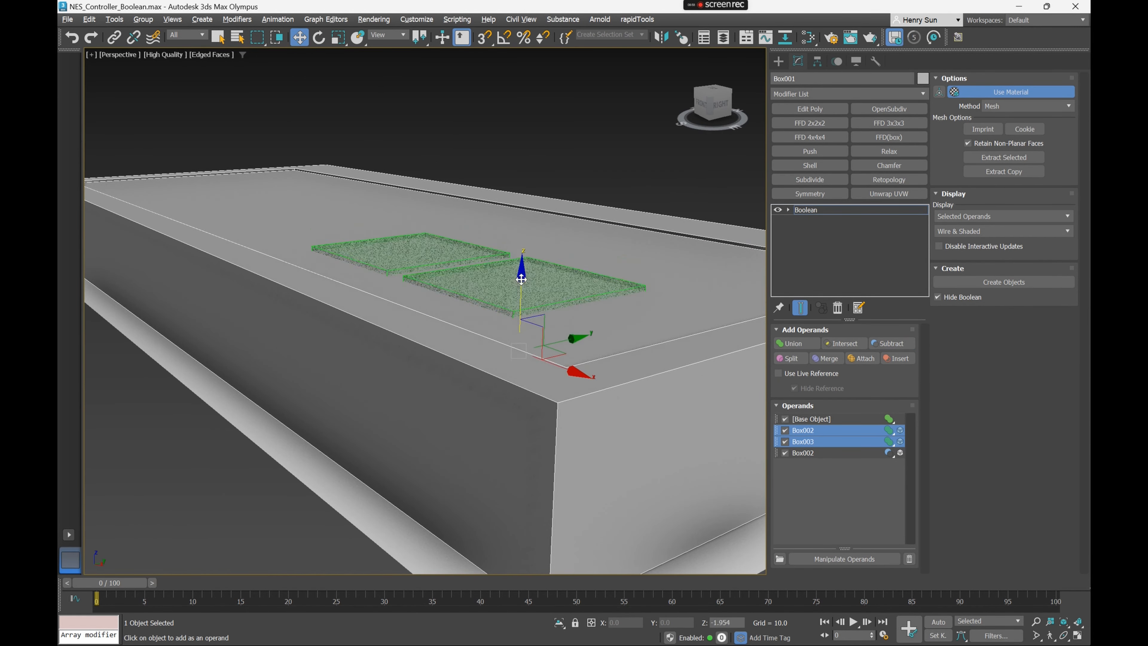
{"action": "left_click_drag", "start_coordinate": [525, 249], "coordinate": [524, 257]}
Reorder the Boolean operands so the Subtract faceplate box directly follows the Base Object, ahead of both button boxes
{"action": "left_click_drag", "start_coordinate": [825, 443], "coordinate": [778, 433]}
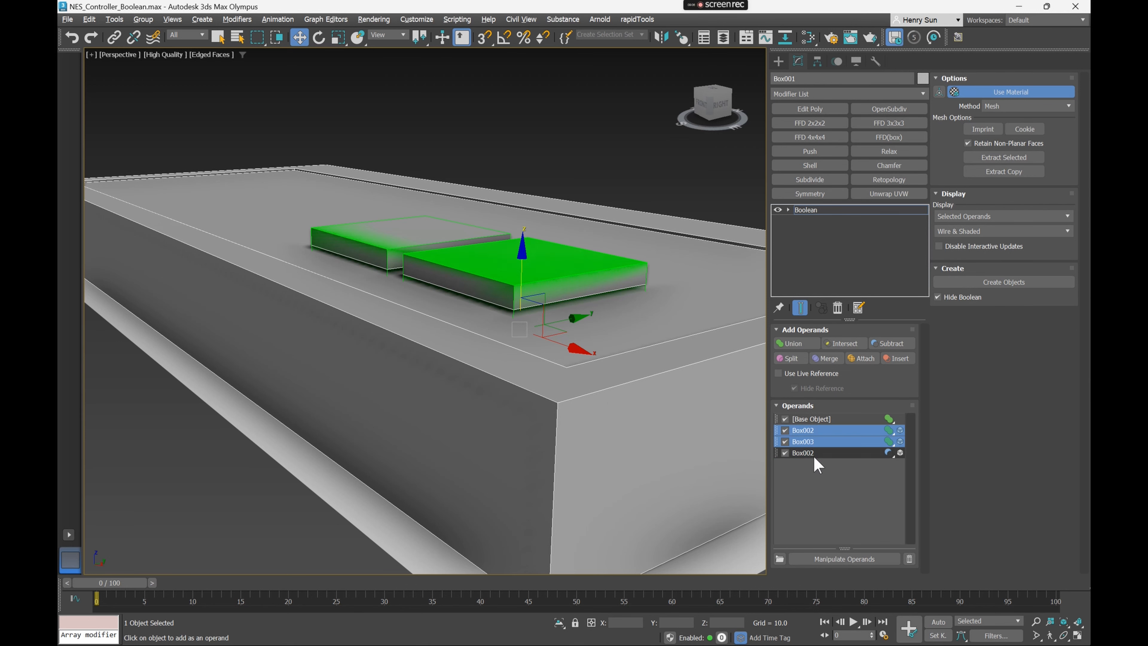
{"action": "left_click", "coordinate": [811, 453]}
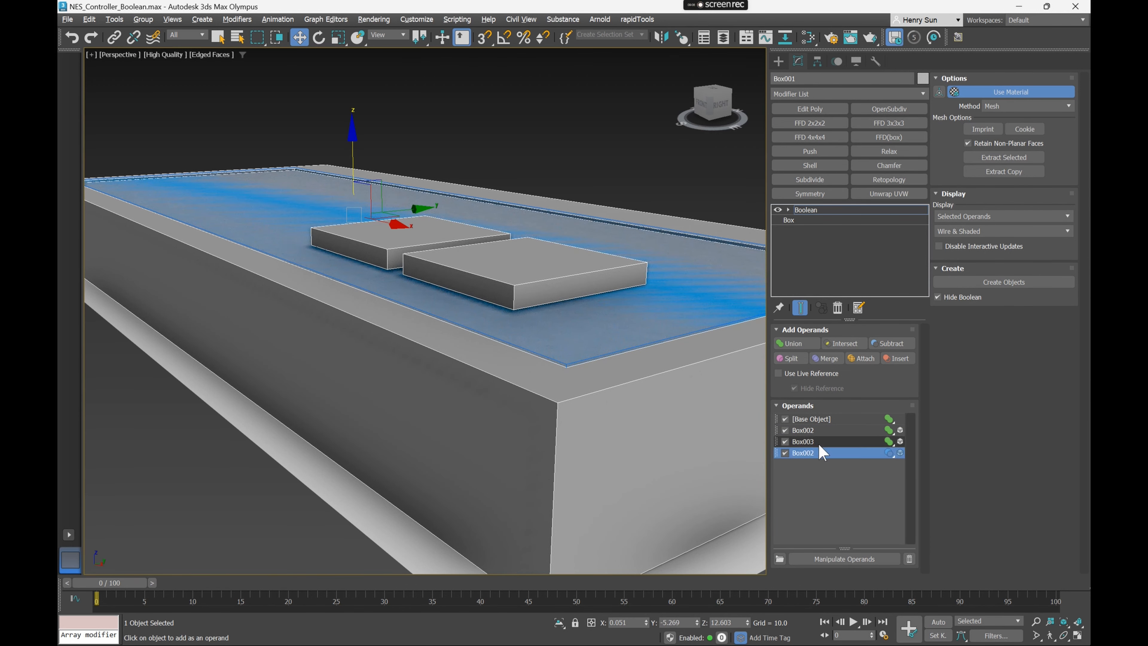
{"action": "left_click", "coordinate": [817, 442]}
{"action": "left_click", "coordinate": [821, 430], "text": "ctrl"}
{"action": "left_click_drag", "start_coordinate": [777, 441], "coordinate": [778, 453]}
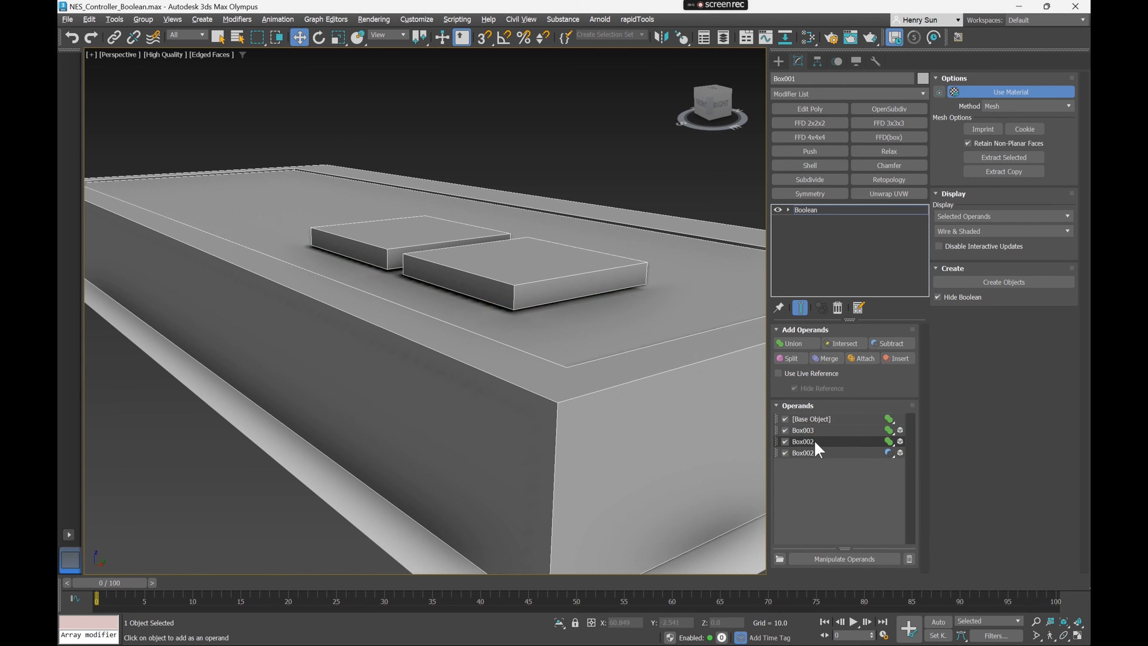
{"action": "left_click", "coordinate": [819, 433]}
{"action": "left_click", "coordinate": [814, 453]}
{"action": "left_click_drag", "start_coordinate": [808, 457], "coordinate": [810, 424]}
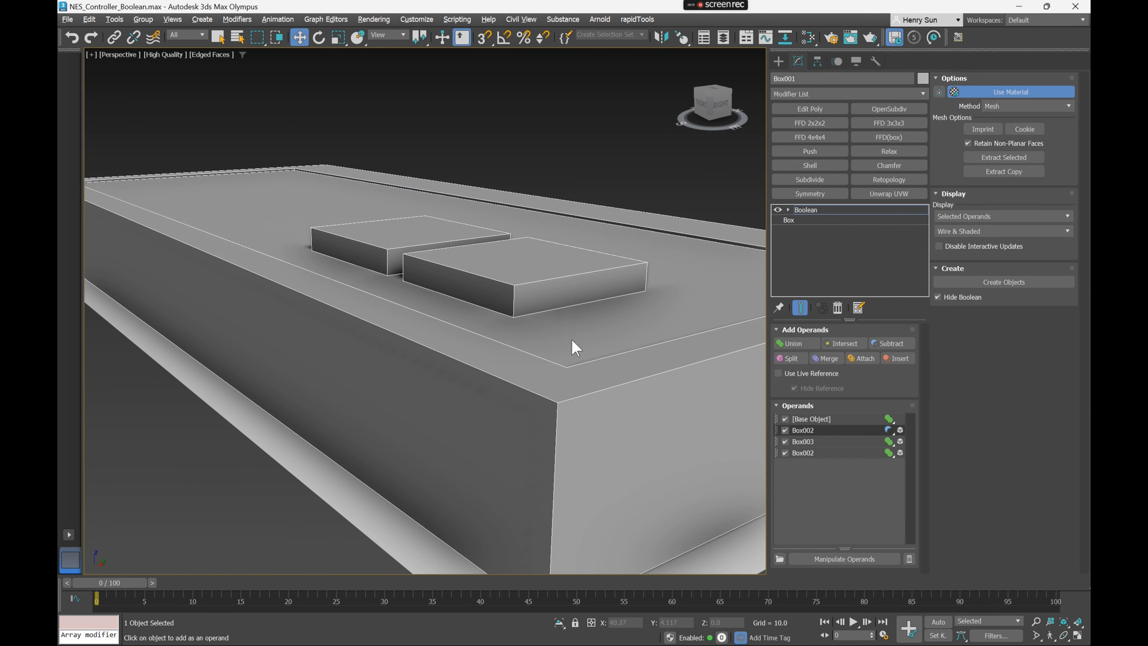
Rename the Subtract faceplate operand as LargeBox
{"action": "middle_click_drag", "start_coordinate": [527, 286], "coordinate": [525, 328], "text": "alt"}
{"action": "left_click", "coordinate": [813, 429]}
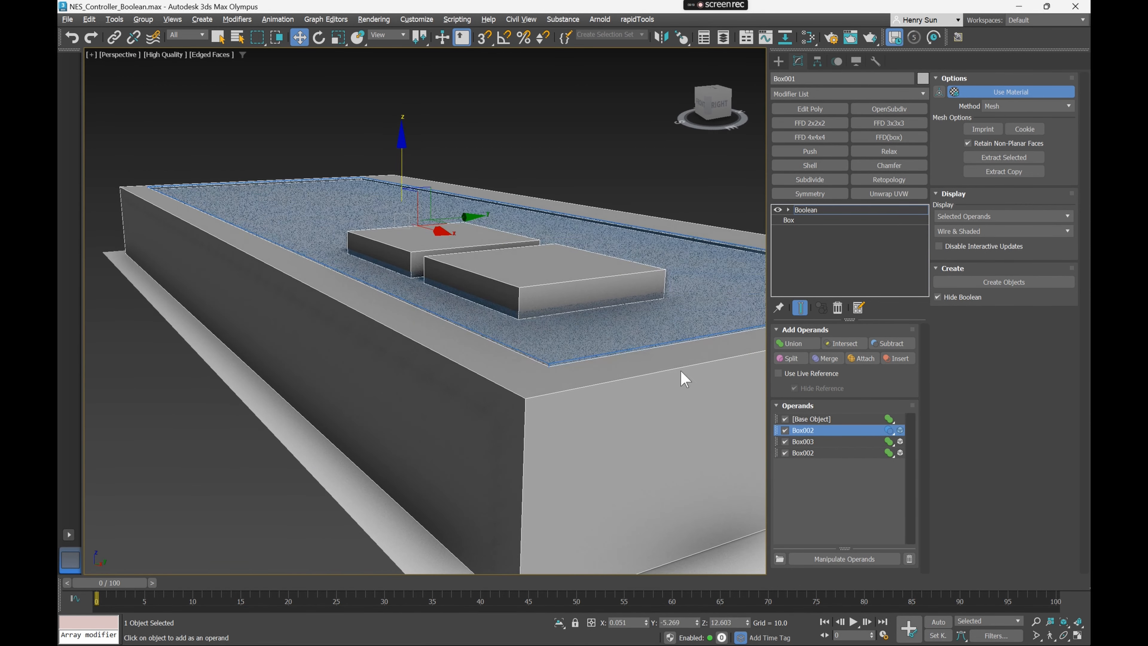
{"action": "right_click", "coordinate": [807, 433]}
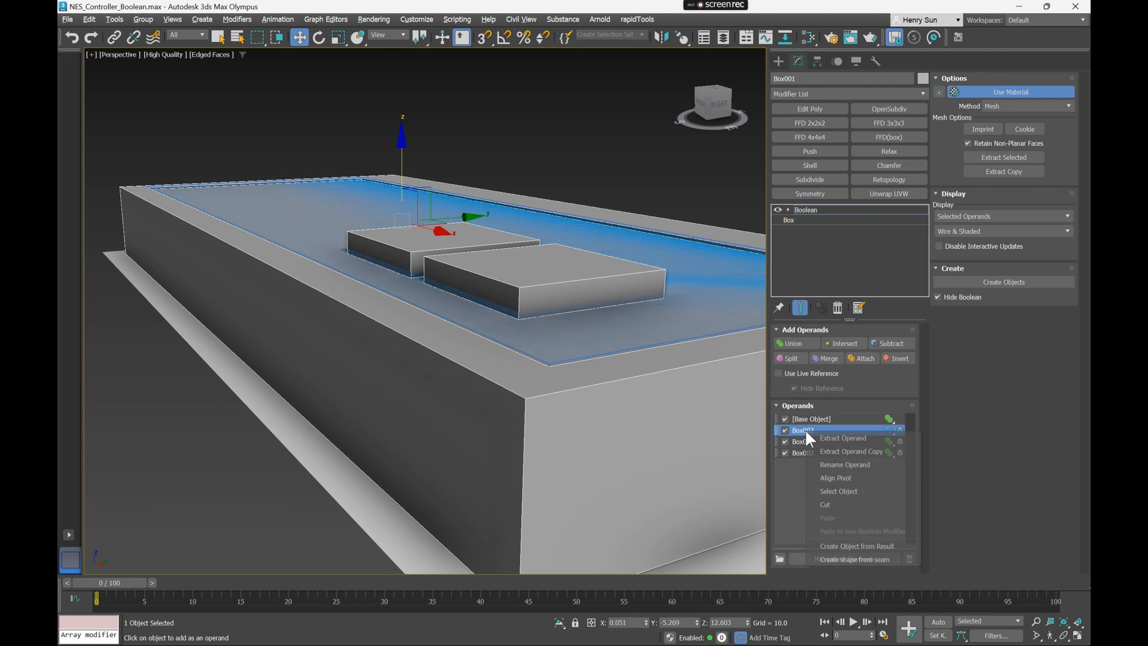
{"action": "left_click", "coordinate": [864, 468]}
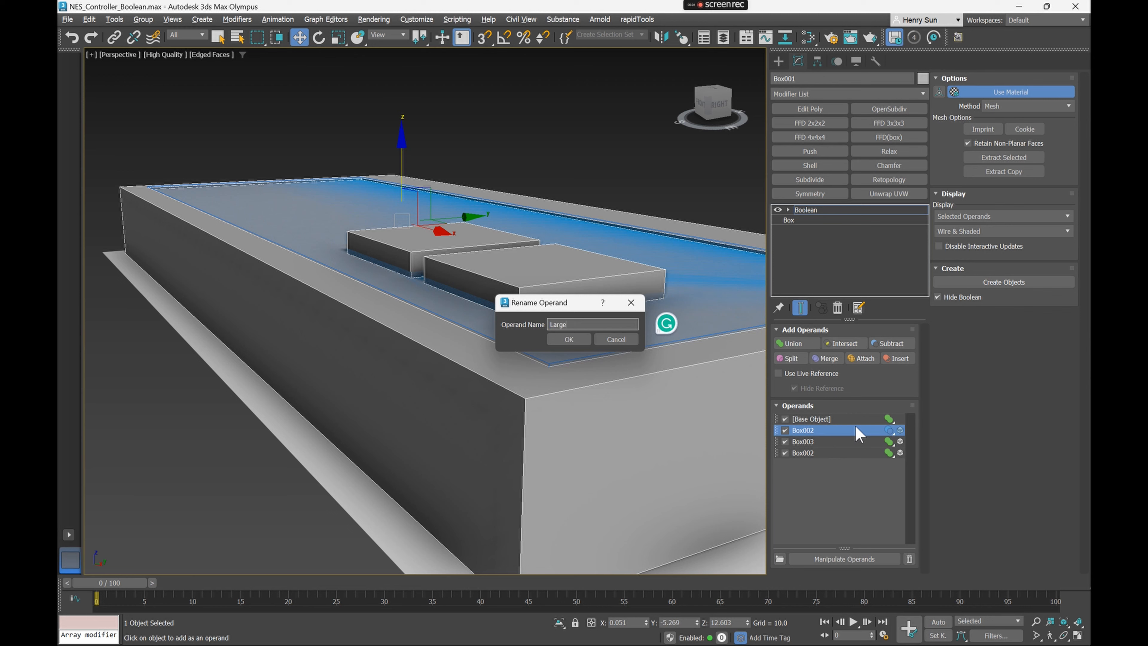
{"action": "type", "text": "LargeBox"}
{"action": "key", "text": "Return"}
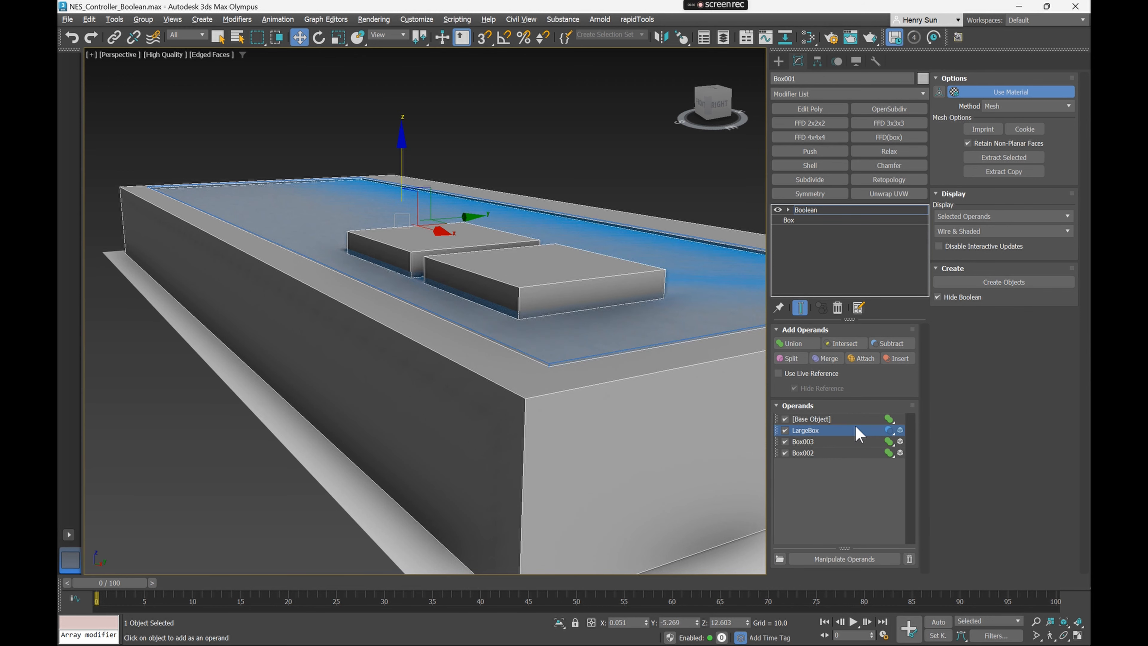
Rename the Box003 operand as Button_Base_B
{"action": "left_click", "coordinate": [807, 442]}
{"action": "right_click", "coordinate": [807, 443]}
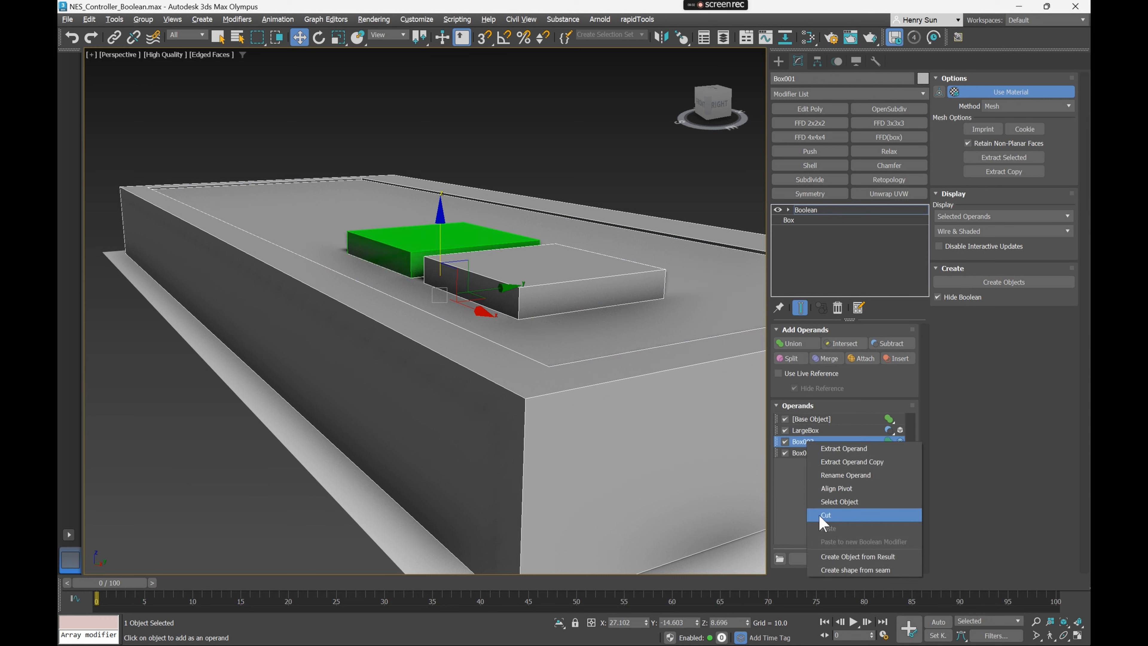
{"action": "left_click", "coordinate": [845, 475]}
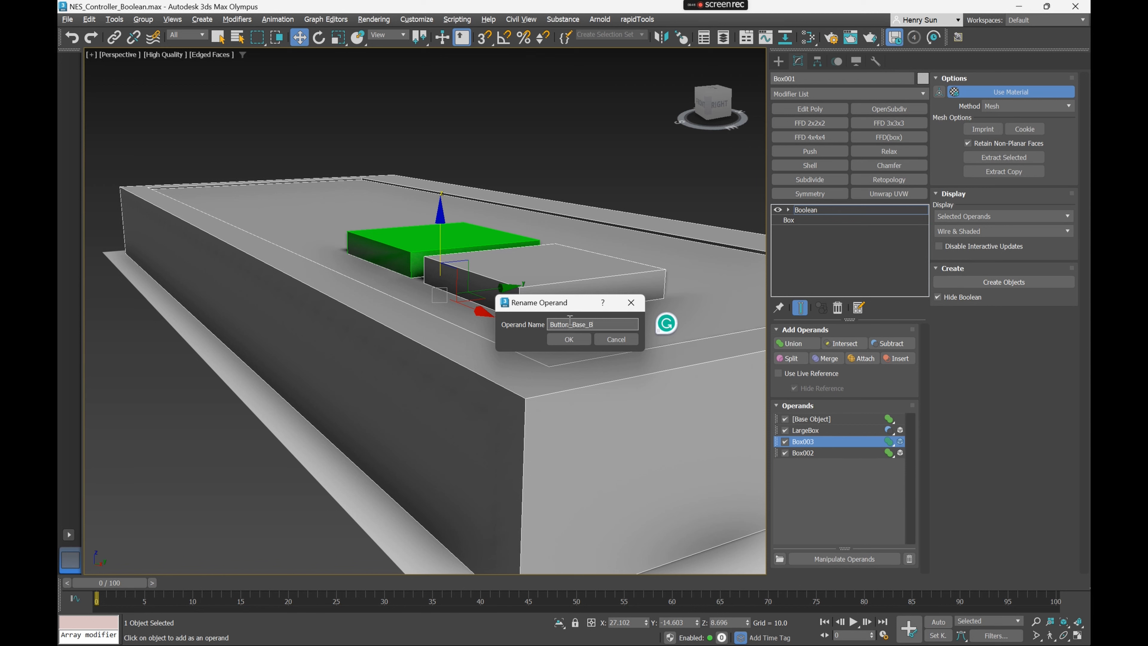
{"action": "left_click", "coordinate": [569, 339]}
Rename the remaining Box002 operand as Button_Base_A
{"action": "left_click", "coordinate": [802, 452]}
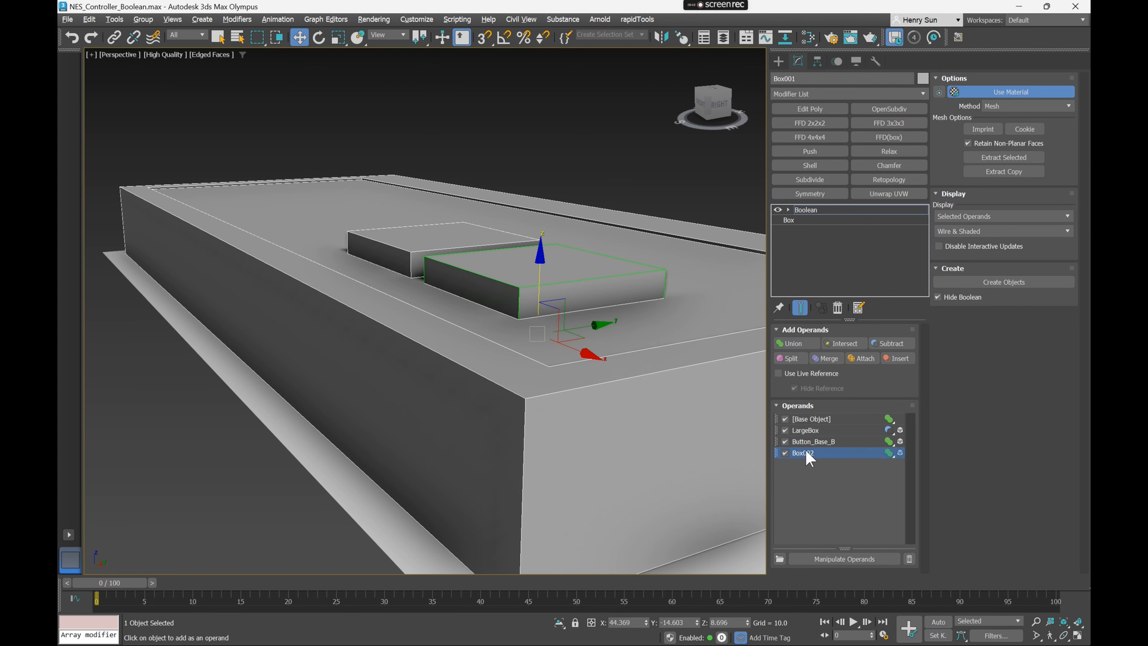
{"action": "right_click", "coordinate": [806, 453]}
{"action": "left_click", "coordinate": [858, 484]}
{"action": "left_click", "coordinate": [605, 328]}
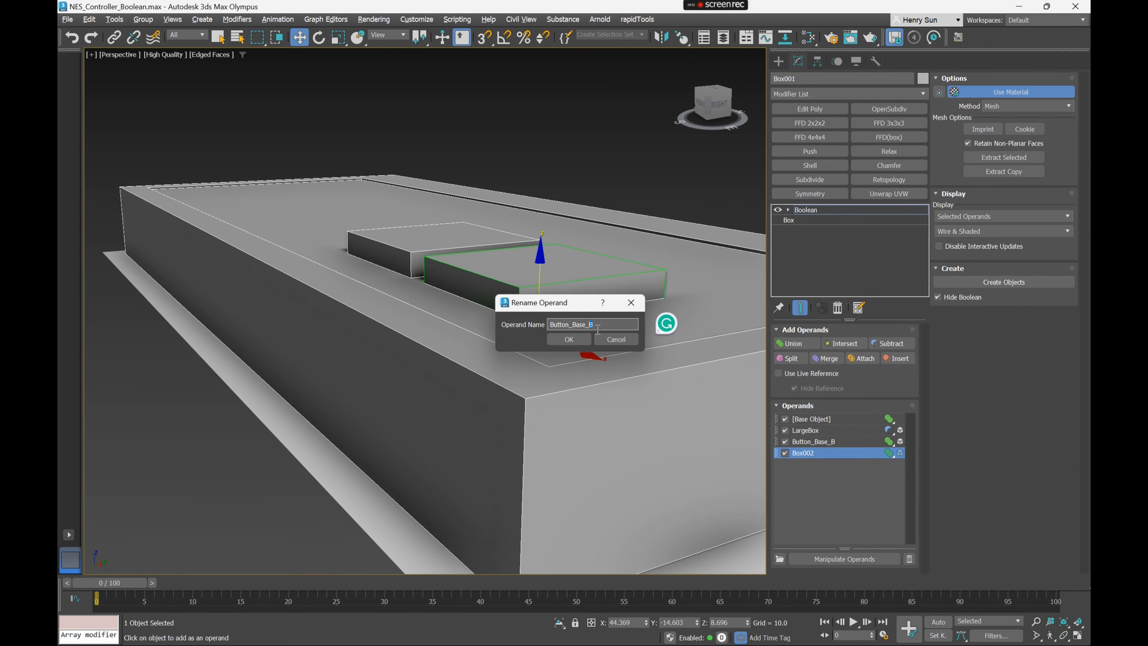
{"action": "type", "text": "A"}
{"action": "left_click", "coordinate": [568, 339]}
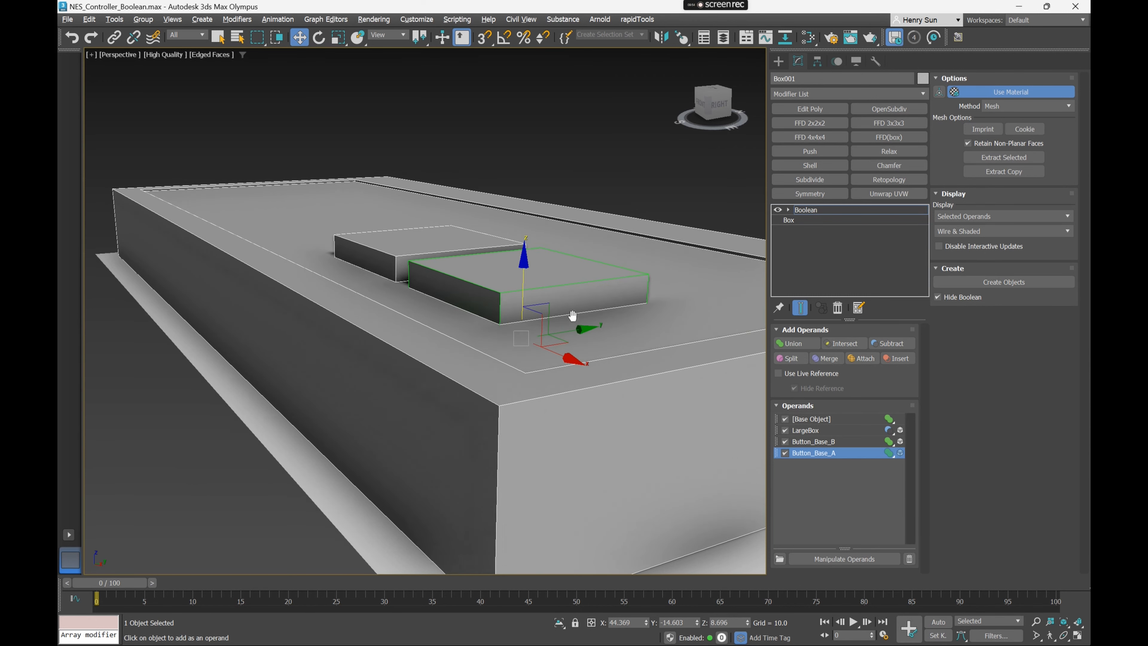
Move the LargeBox operand to the end of the Boolean operand list, after both button bases
{"action": "left_click", "coordinate": [821, 430]}
{"action": "middle_click_drag", "start_coordinate": [594, 341], "coordinate": [551, 321], "text": "alt"}
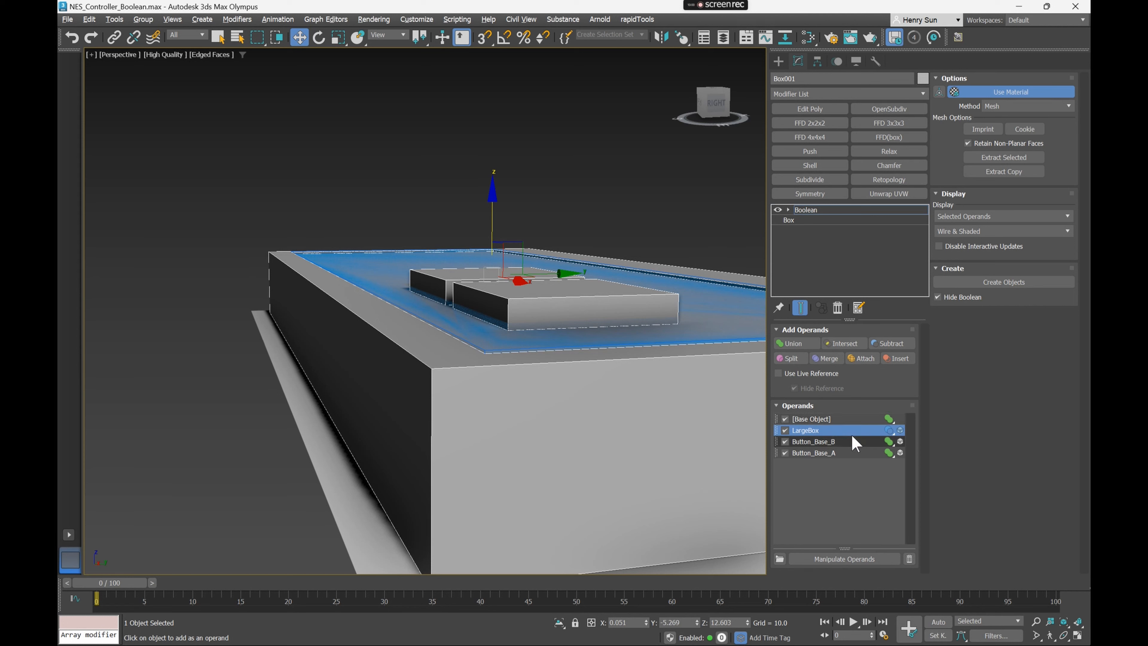
{"action": "left_click", "coordinate": [832, 452]}
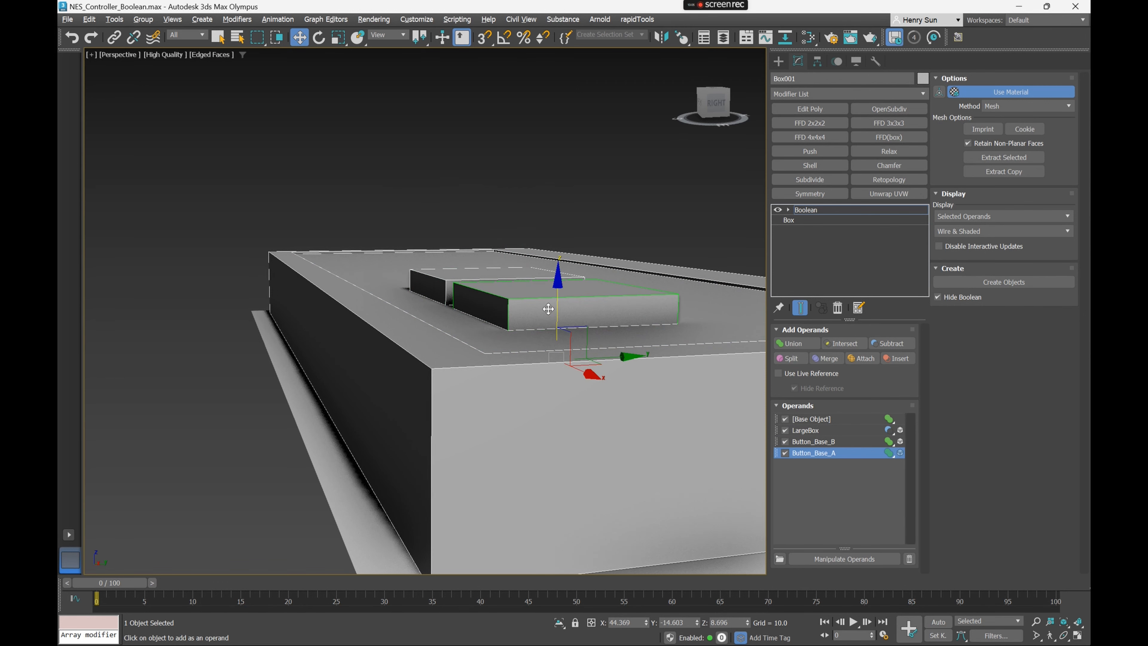
{"action": "scroll", "coordinate": [553, 309], "scroll_direction": "up", "scroll_amount": 3}
{"action": "left_click_drag", "start_coordinate": [777, 430], "coordinate": [781, 462]}
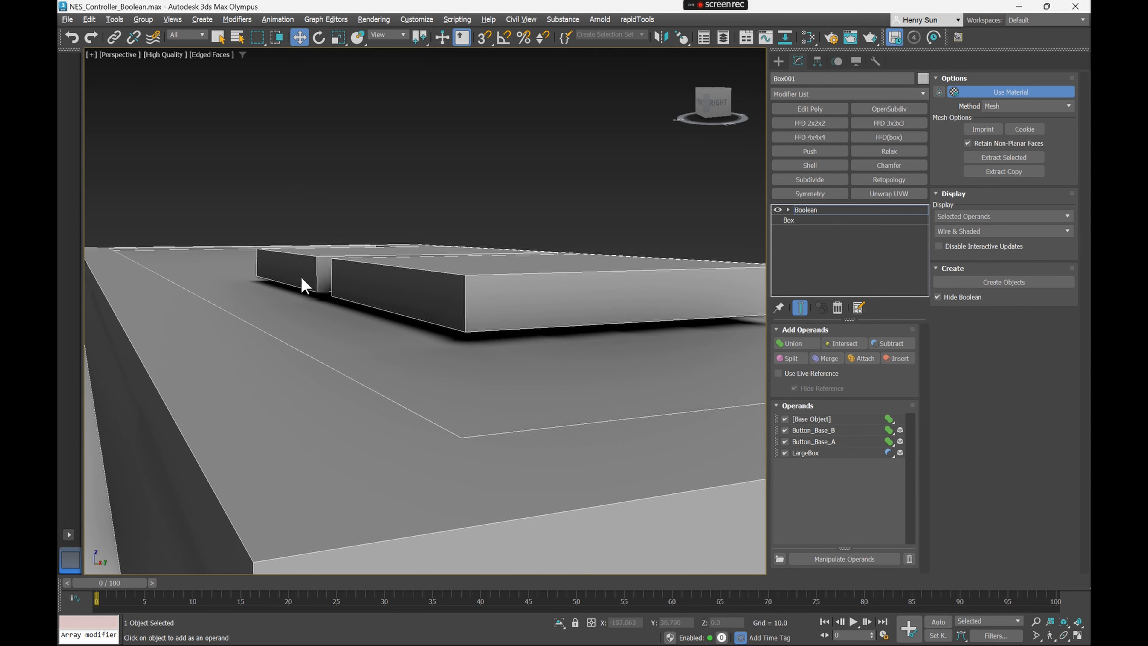
{"action": "middle_click_drag", "start_coordinate": [396, 381], "coordinate": [345, 375], "text": "alt"}
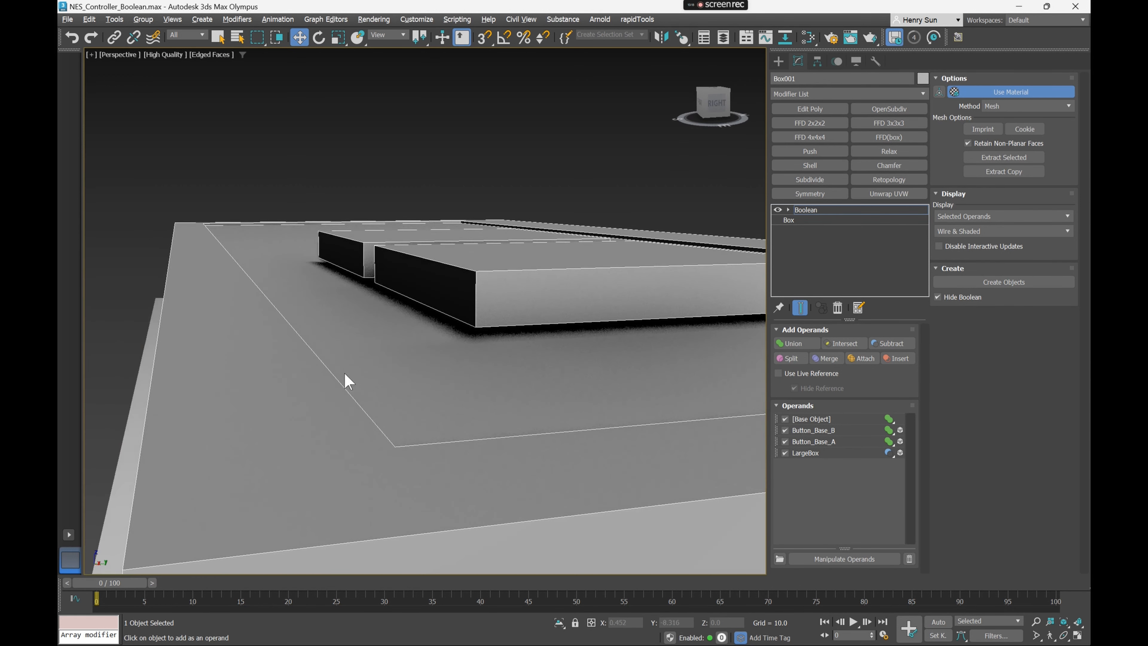
{"action": "middle_click_drag", "start_coordinate": [441, 407], "coordinate": [346, 387], "text": "alt"}
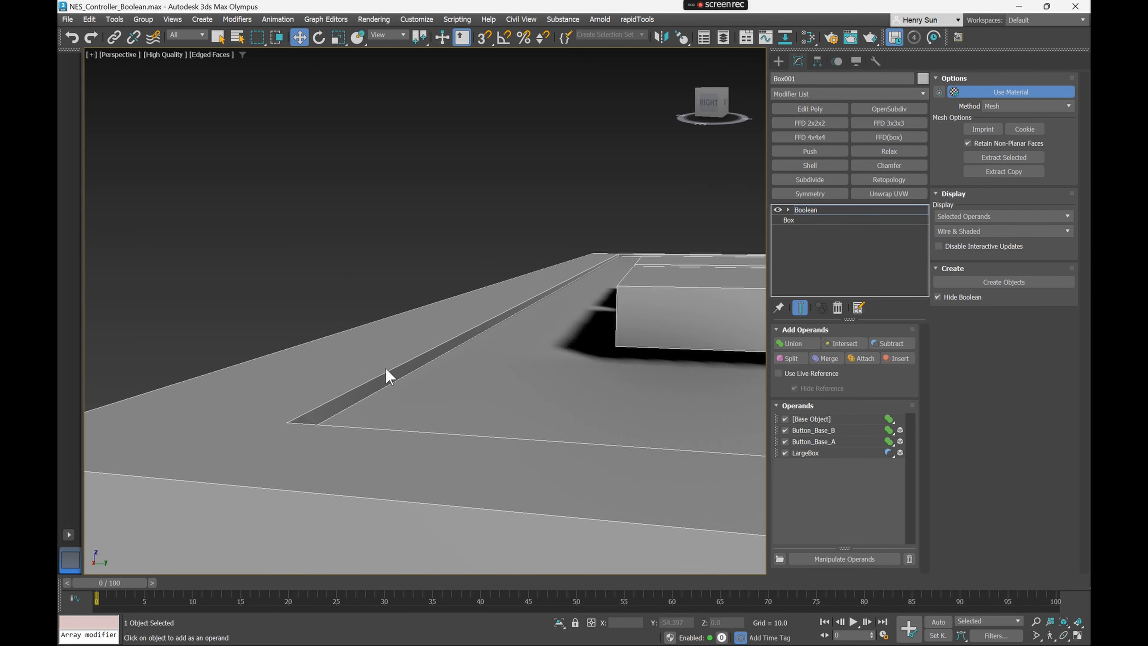
Return the LargeBox operand to directly below the Base Object, ahead of both button bases
{"action": "left_click", "coordinate": [815, 452]}
{"action": "left_click_drag", "start_coordinate": [776, 452], "coordinate": [788, 427]}
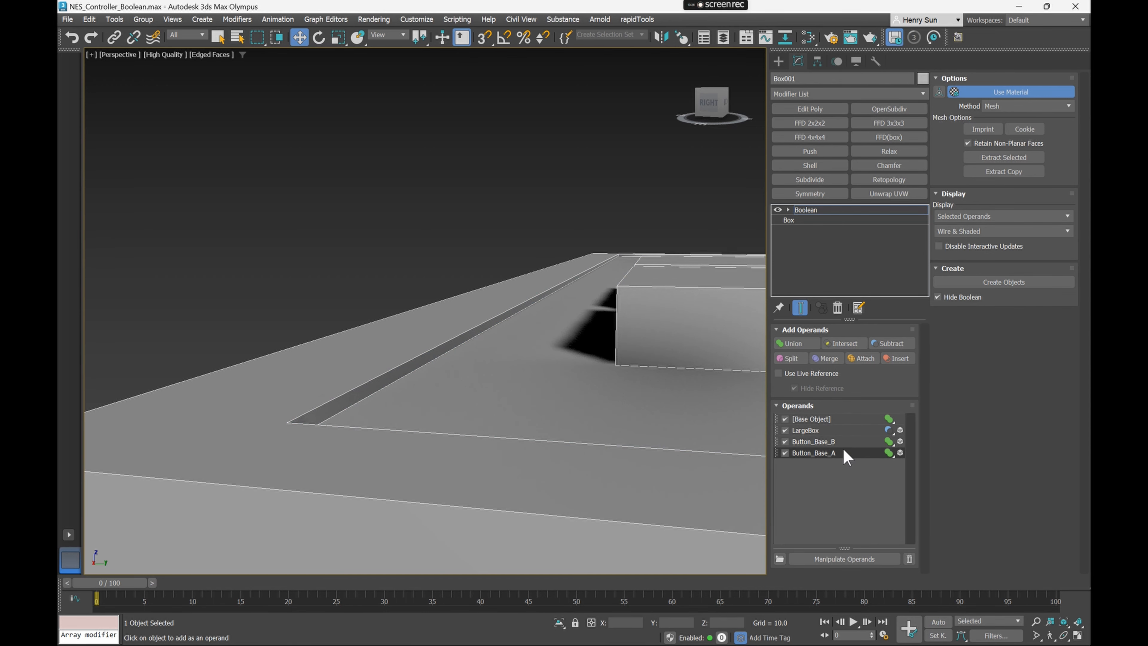
{"action": "middle_click_drag", "start_coordinate": [715, 445], "coordinate": [848, 468], "text": "alt"}
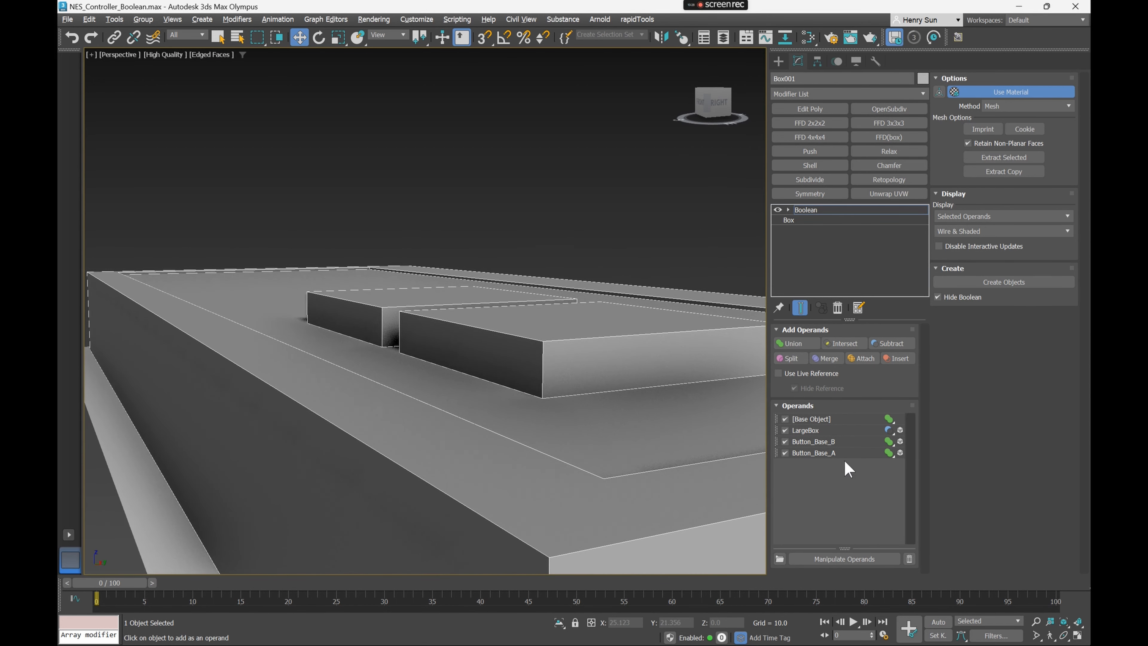
Select the Button_Base_B and Button_Base_A operands together and lower them so they rise less above the faceplate recess
{"action": "left_click", "coordinate": [836, 442]}
{"action": "left_click", "coordinate": [829, 453], "text": "ctrl"}
{"action": "scroll", "coordinate": [497, 368], "scroll_direction": "down", "scroll_amount": 3}
{"action": "middle_click_drag", "start_coordinate": [496, 369], "coordinate": [351, 368], "text": "alt"}
{"action": "scroll", "coordinate": [398, 335], "scroll_direction": "up", "scroll_amount": 5}
{"action": "scroll", "coordinate": [384, 371], "scroll_direction": "down", "scroll_amount": 5}
{"action": "scroll", "coordinate": [354, 348], "scroll_direction": "up", "scroll_amount": 2}
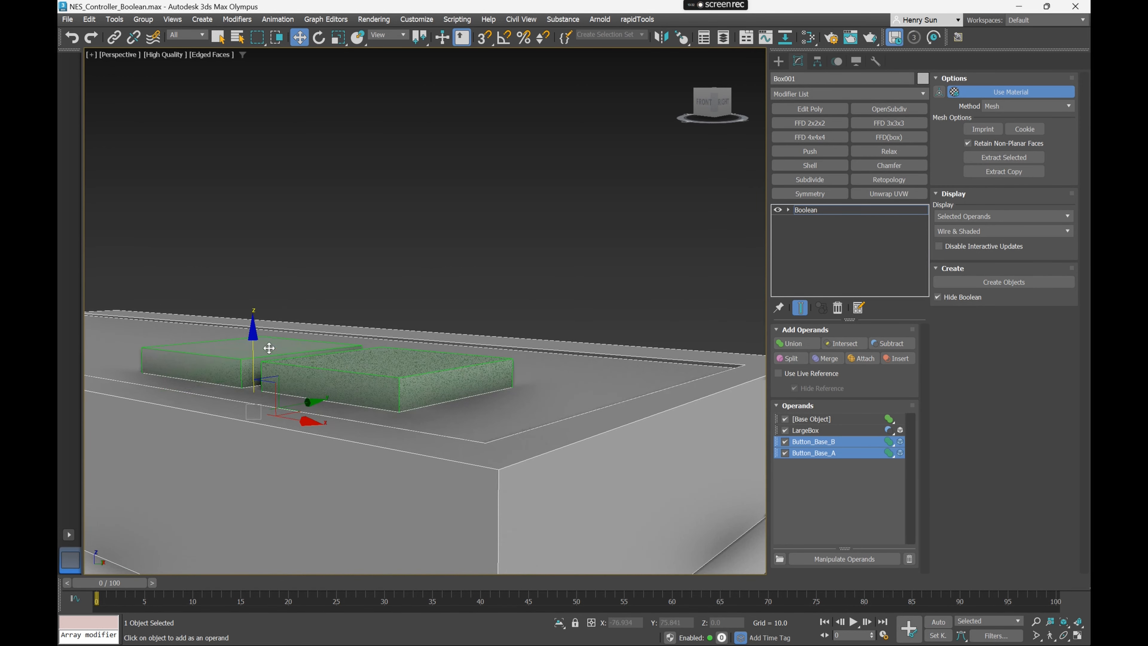
{"action": "left_click_drag", "start_coordinate": [253, 333], "coordinate": [253, 348]}
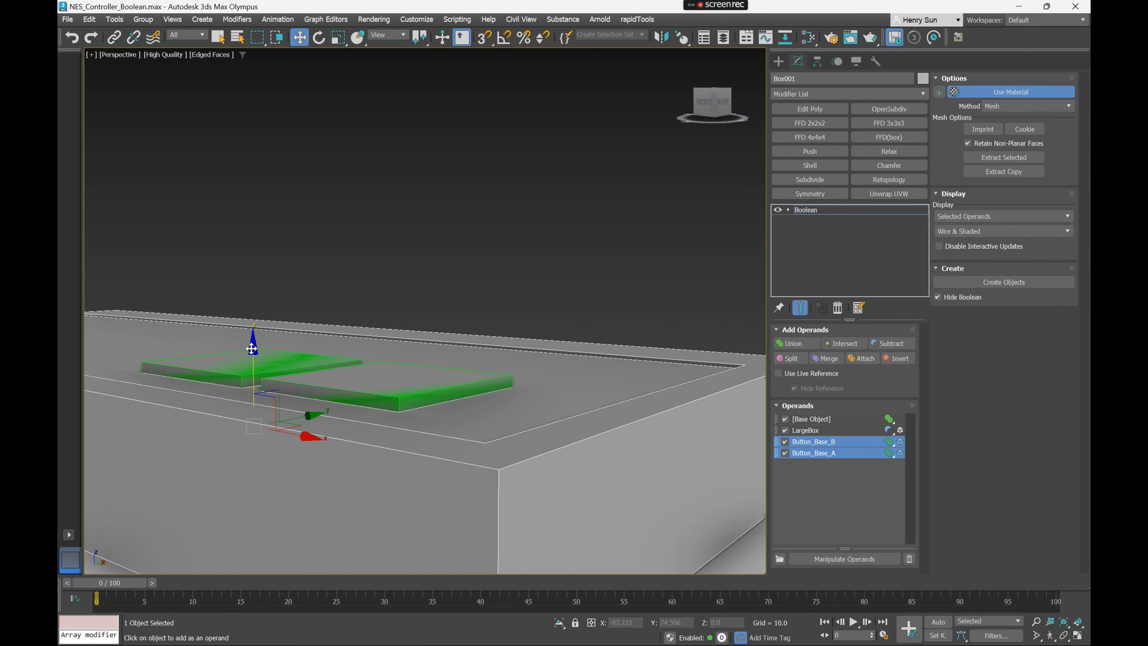
In the front view, lower both button base operands until their tops meet the body's top edge
{"action": "middle_click_drag", "start_coordinate": [389, 380], "coordinate": [440, 376]}
{"action": "key", "text": "f"}
{"action": "scroll", "coordinate": [543, 311], "scroll_direction": "up", "scroll_amount": 6}
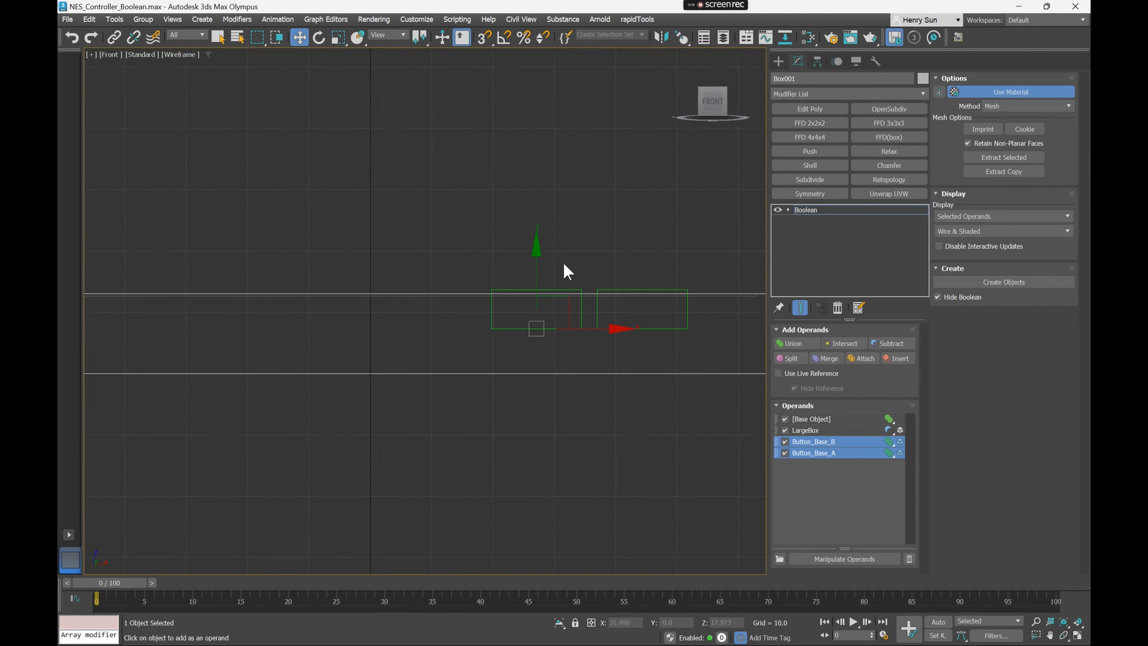
{"action": "scroll", "coordinate": [544, 301], "scroll_direction": "up", "scroll_amount": 3}
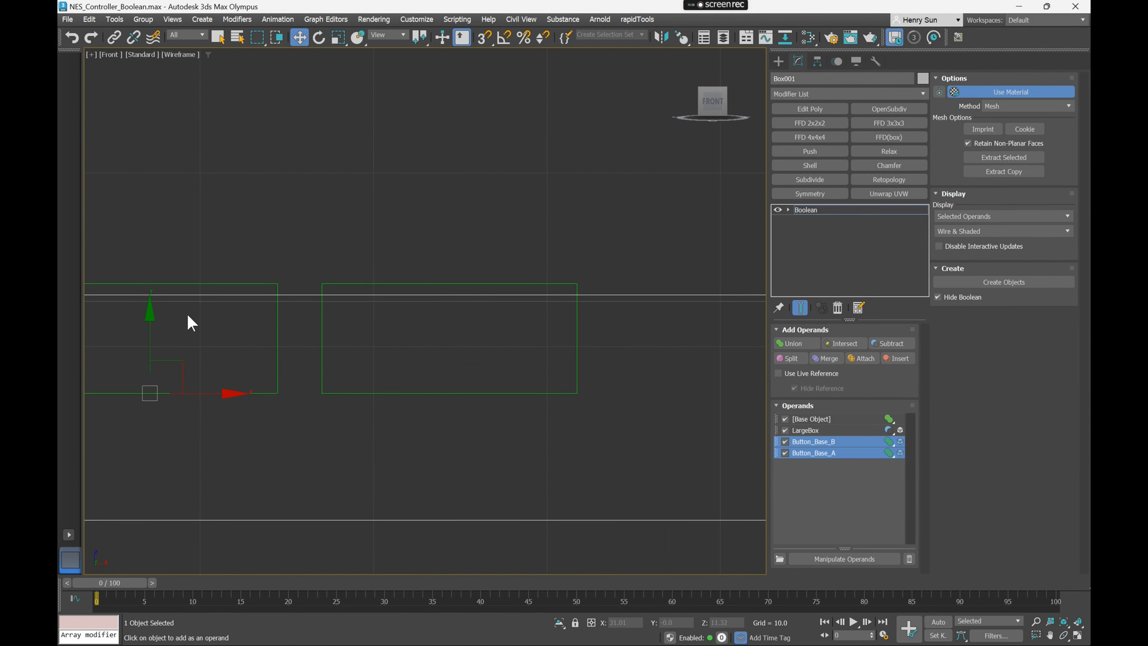
{"action": "left_click_drag", "start_coordinate": [149, 314], "coordinate": [153, 325]}
{"action": "scroll", "coordinate": [351, 296], "scroll_direction": "up", "scroll_amount": 7}
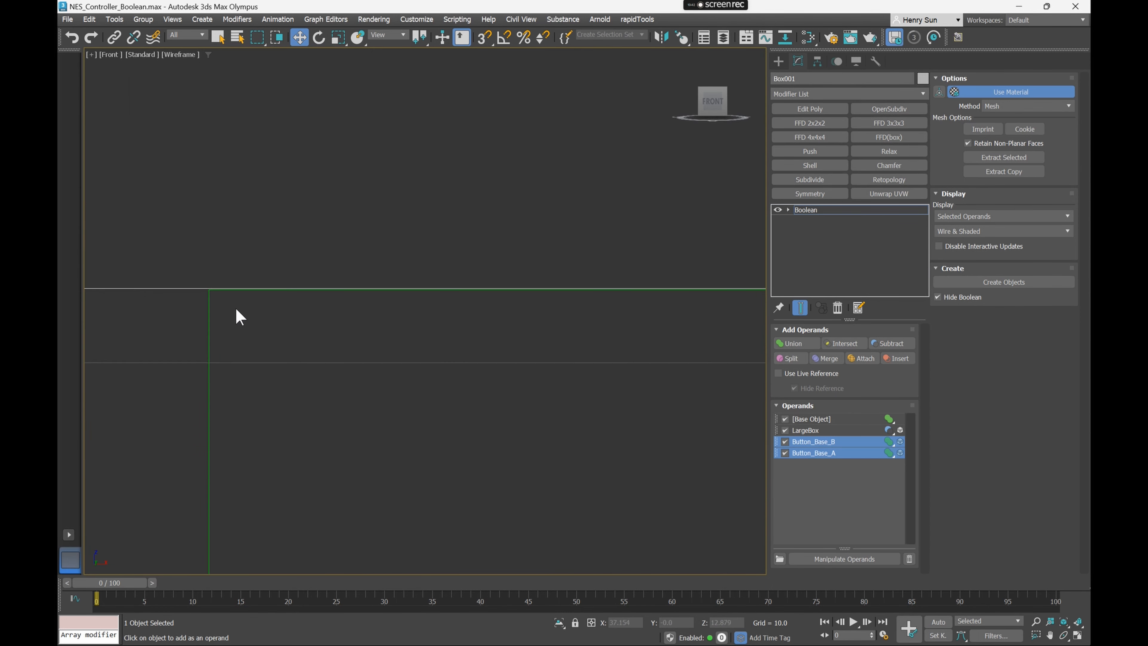
Nudge both button base operands up about 0.013 to line up their tops with the body's top edge
{"action": "scroll", "coordinate": [235, 315], "scroll_direction": "down", "scroll_amount": 1}
{"action": "middle_click_drag", "start_coordinate": [355, 323], "coordinate": [679, 320]}
{"action": "scroll", "coordinate": [679, 320], "scroll_direction": "down", "scroll_amount": 1}
{"action": "scroll", "coordinate": [338, 333], "scroll_direction": "up", "scroll_amount": 3}
{"action": "scroll", "coordinate": [312, 327], "scroll_direction": "down", "scroll_amount": 6}
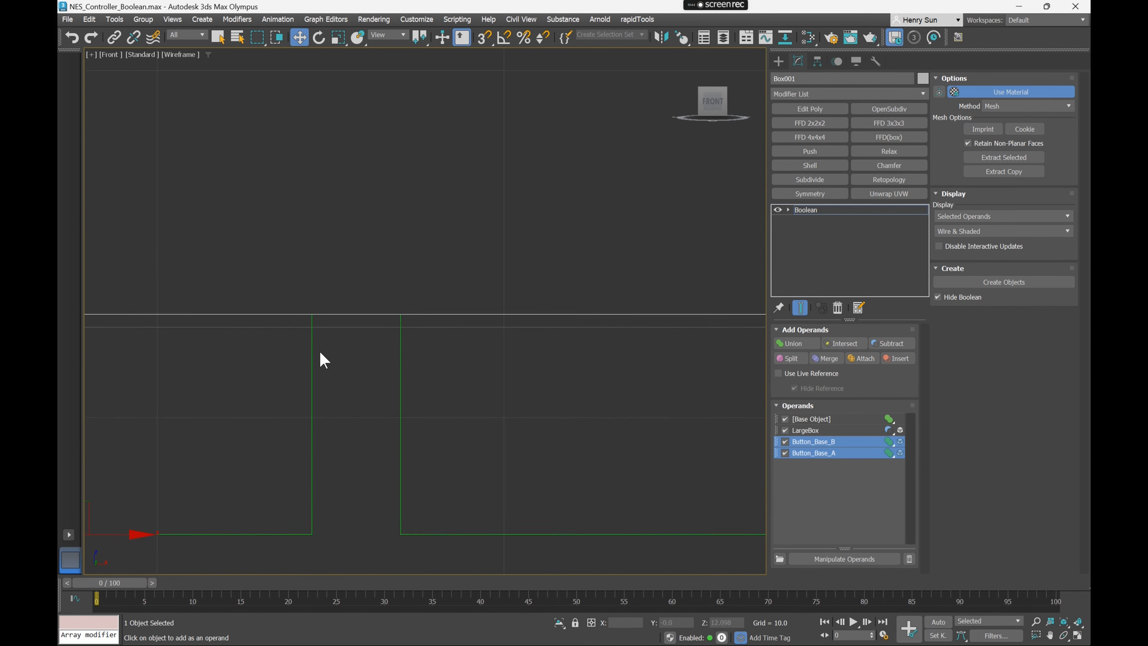
{"action": "middle_click_drag", "start_coordinate": [319, 350], "coordinate": [506, 327]}
{"action": "scroll", "coordinate": [491, 323], "scroll_direction": "up", "scroll_amount": 15}
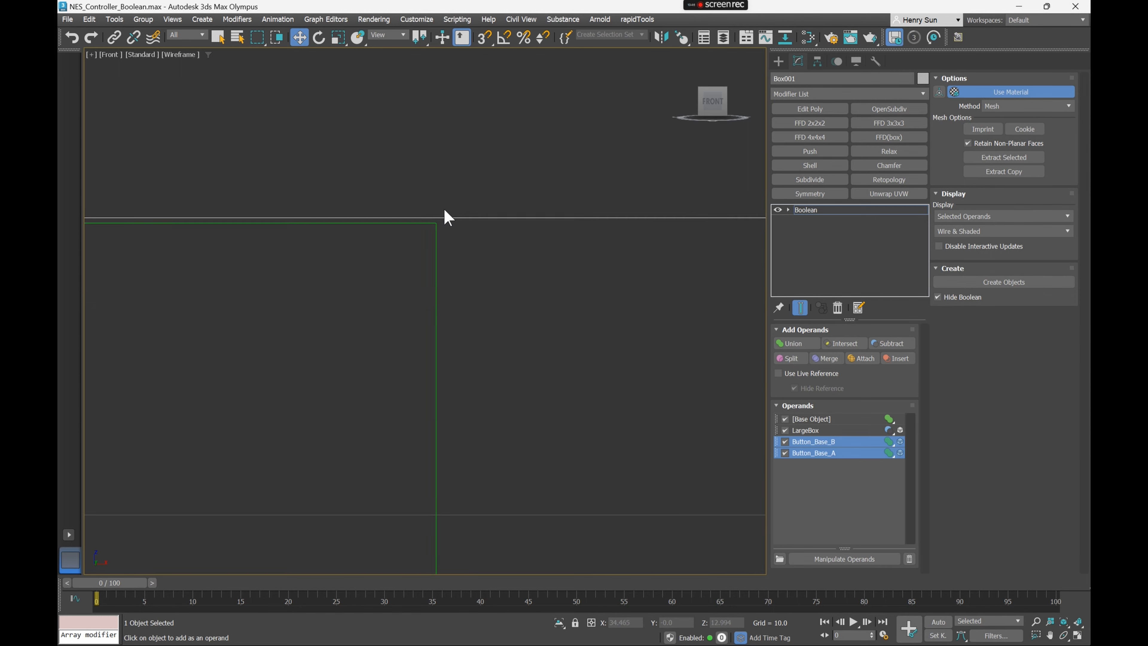
{"action": "scroll", "coordinate": [516, 494], "scroll_direction": "down", "scroll_amount": 10}
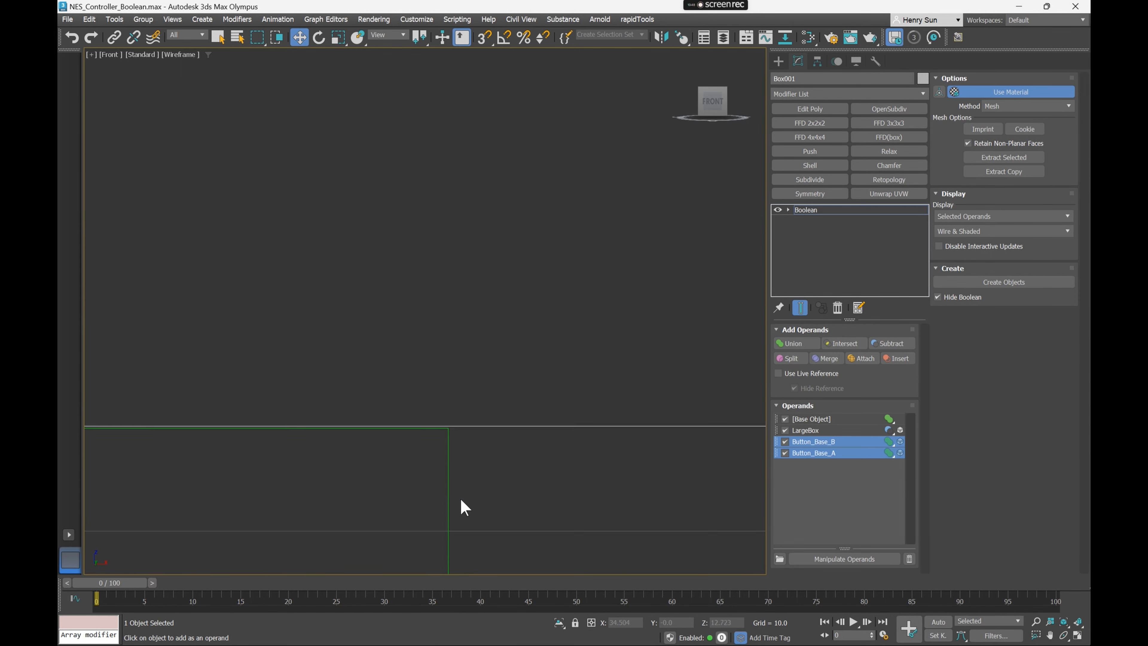
{"action": "middle_click_drag", "start_coordinate": [402, 510], "coordinate": [519, 370]}
{"action": "middle_click_drag", "start_coordinate": [437, 402], "coordinate": [574, 317]}
{"action": "scroll", "coordinate": [496, 384], "scroll_direction": "down", "scroll_amount": 6}
{"action": "middle_click_drag", "start_coordinate": [453, 429], "coordinate": [518, 374]}
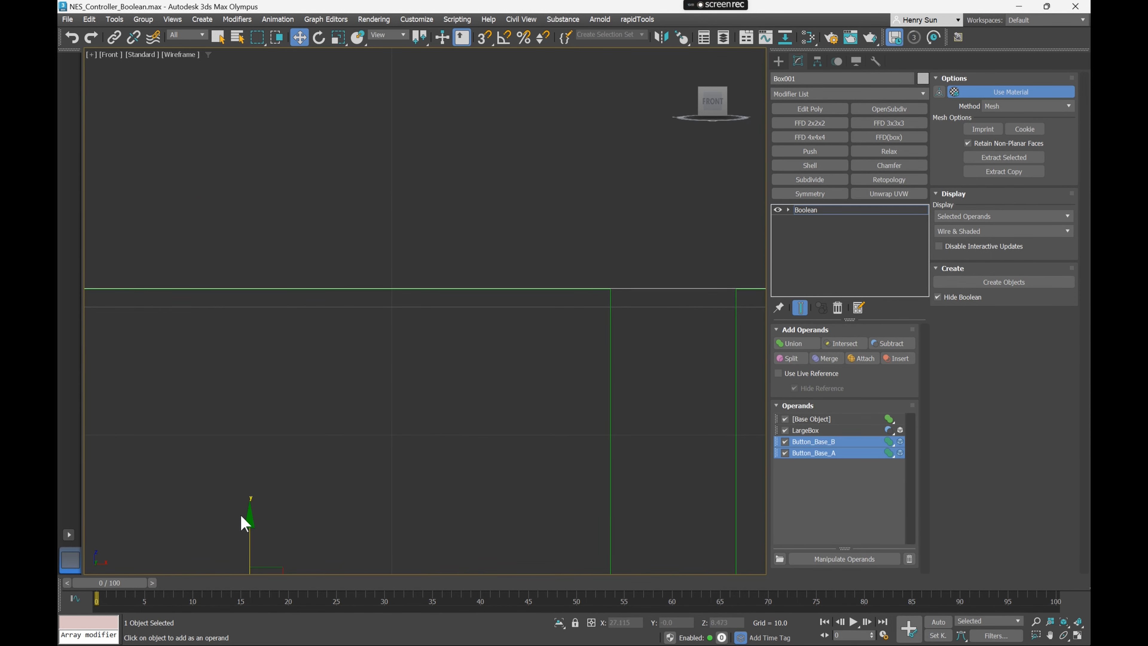
{"action": "left_click_drag", "start_coordinate": [253, 519], "coordinate": [257, 520]}
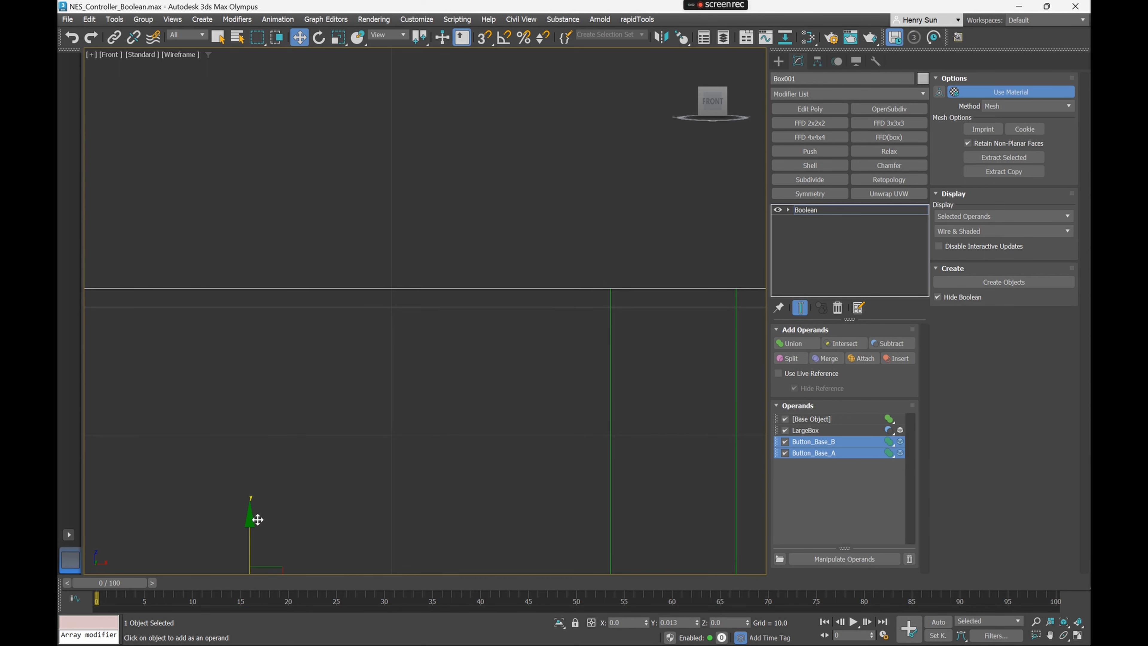
Fine-tune the height of both button bases against the body's top edge, about 0.02 down and about 0.018 up
{"action": "scroll", "coordinate": [597, 310], "scroll_direction": "up", "scroll_amount": 4}
{"action": "scroll", "coordinate": [599, 259], "scroll_direction": "down", "scroll_amount": 3}
{"action": "middle_click_drag", "start_coordinate": [375, 439], "coordinate": [525, 317]}
{"action": "scroll", "coordinate": [525, 317], "scroll_direction": "down", "scroll_amount": 2}
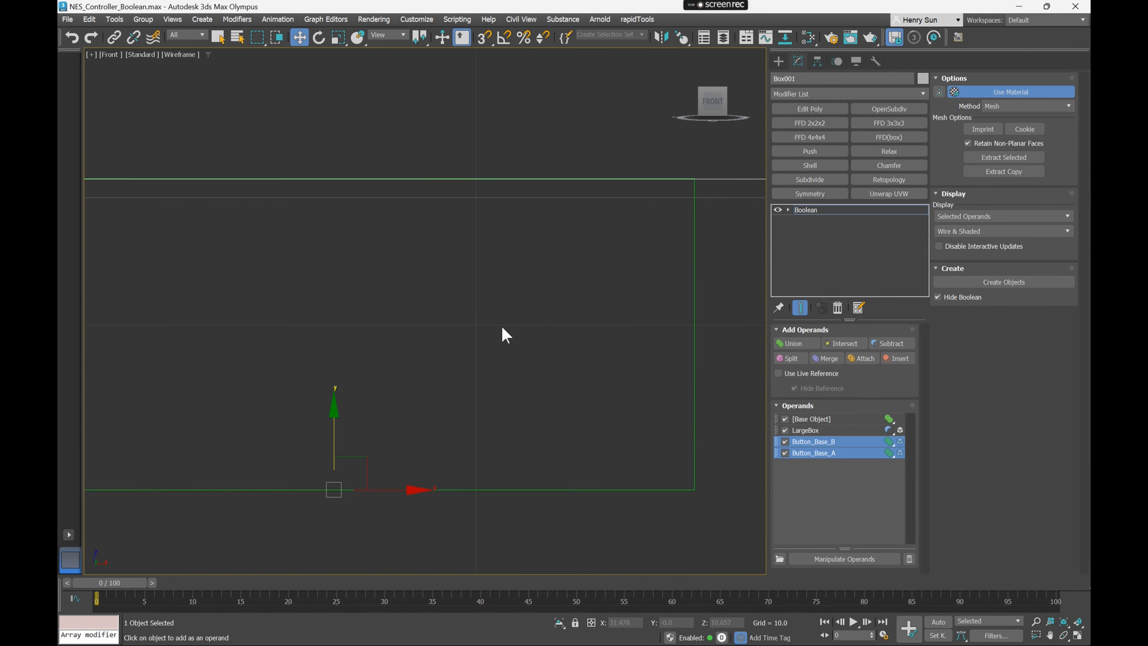
{"action": "left_click_drag", "start_coordinate": [389, 360], "coordinate": [392, 362]}
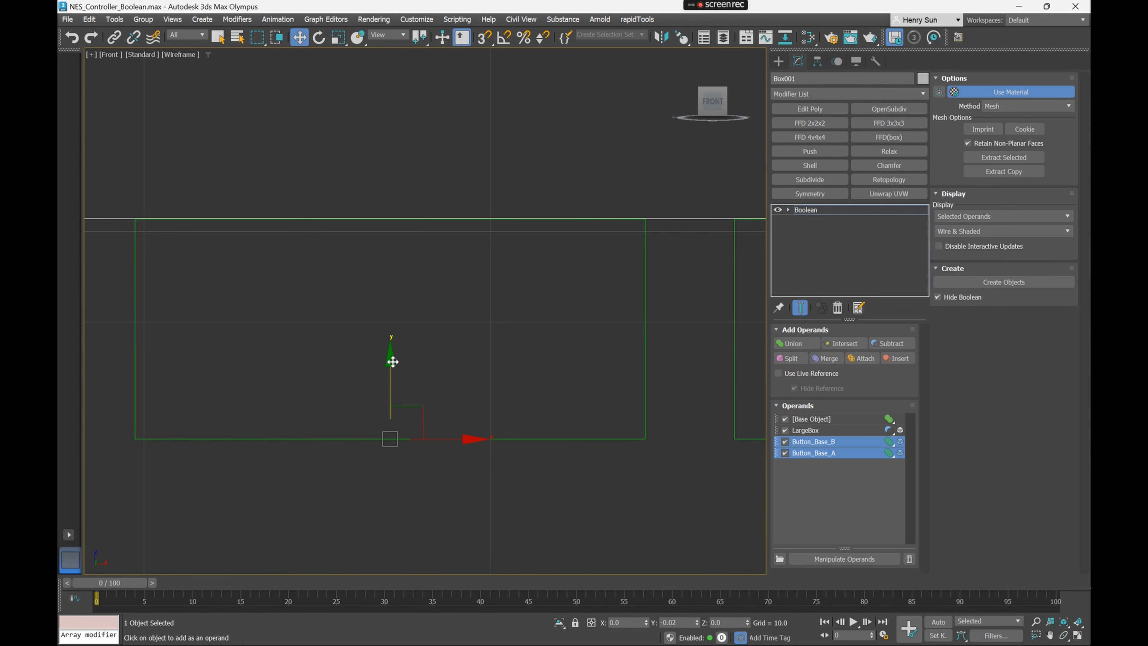
{"action": "scroll", "coordinate": [666, 212], "scroll_direction": "up", "scroll_amount": 2}
{"action": "scroll", "coordinate": [294, 461], "scroll_direction": "down", "scroll_amount": 2}
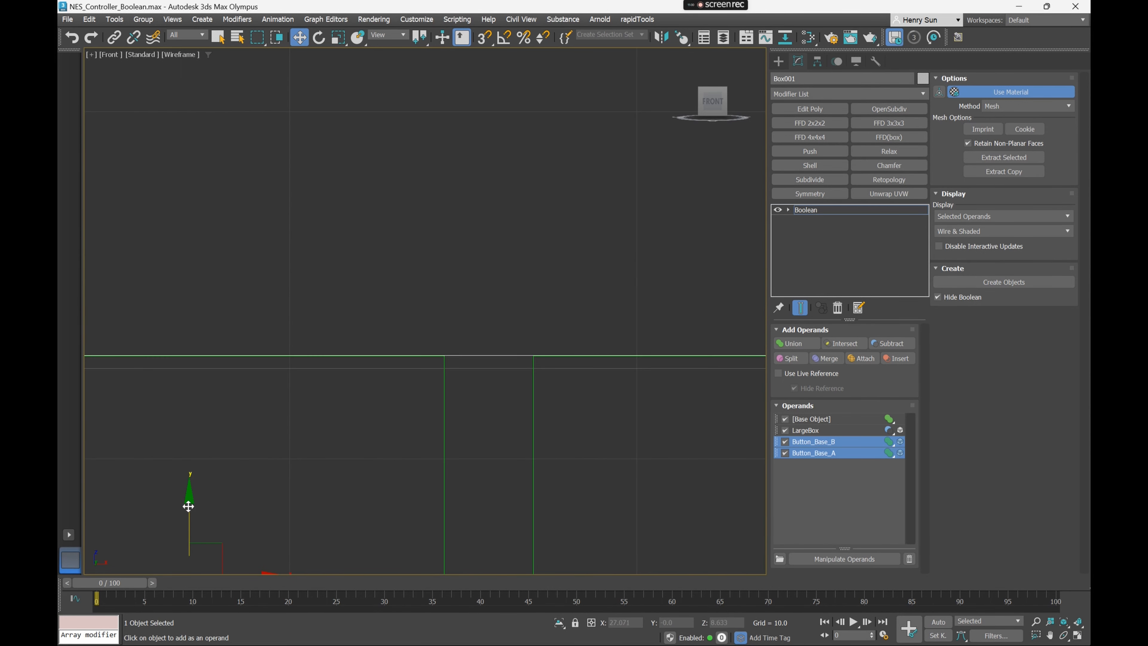
{"action": "left_click_drag", "start_coordinate": [188, 506], "coordinate": [195, 505]}
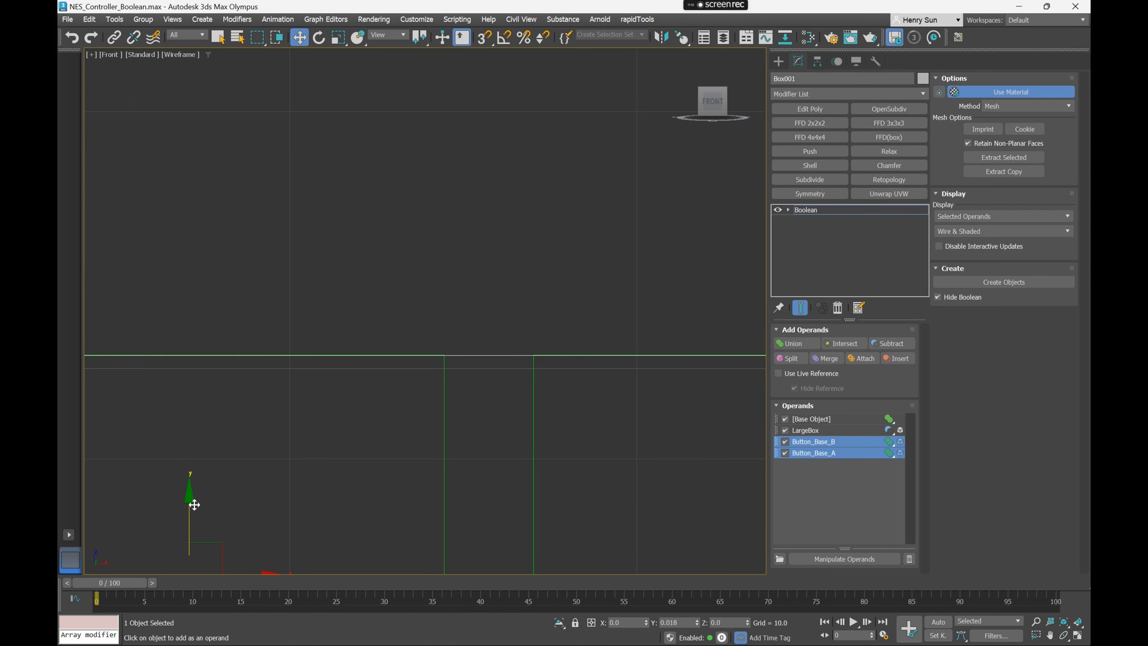
Return to the perspective view of the whole controller and deselect the button base operands
{"action": "scroll", "coordinate": [440, 407], "scroll_direction": "down", "scroll_amount": 3}
{"action": "middle_click_drag", "start_coordinate": [440, 405], "coordinate": [569, 344], "text": "alt"}
{"action": "key", "text": "p"}
{"action": "left_click", "coordinate": [578, 243]}
{"action": "middle_click_drag", "start_coordinate": [535, 447], "coordinate": [510, 332]}
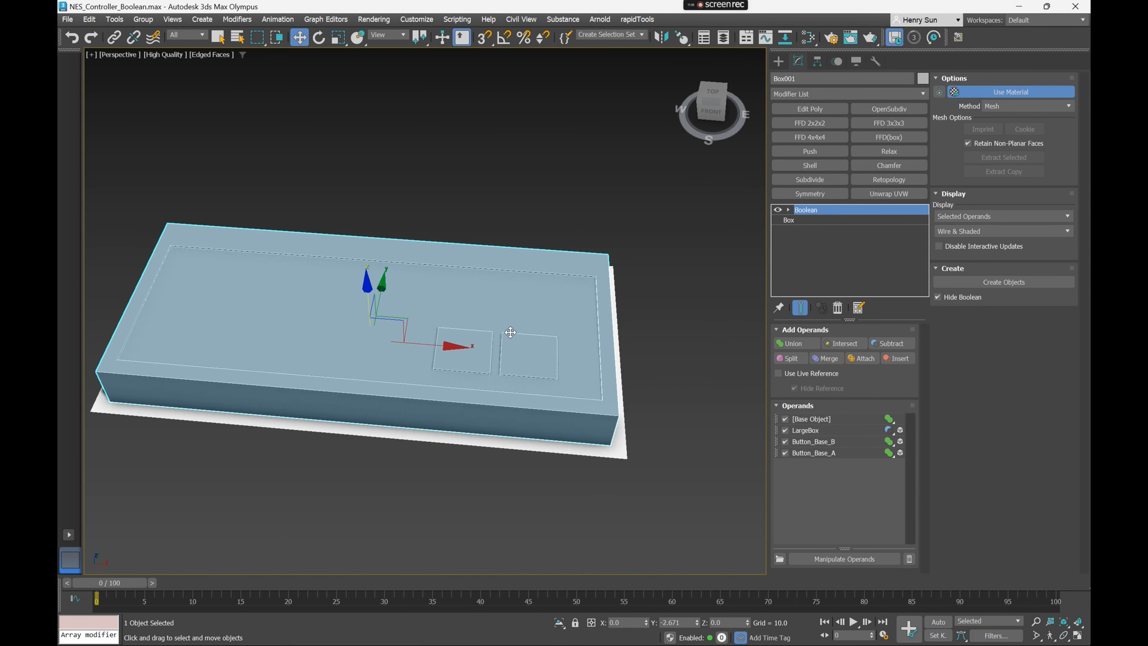
In the wireframe top view, create a box about 12.9 long and 36.4 wide over the Select/Start button panel
{"action": "key", "text": "t"}
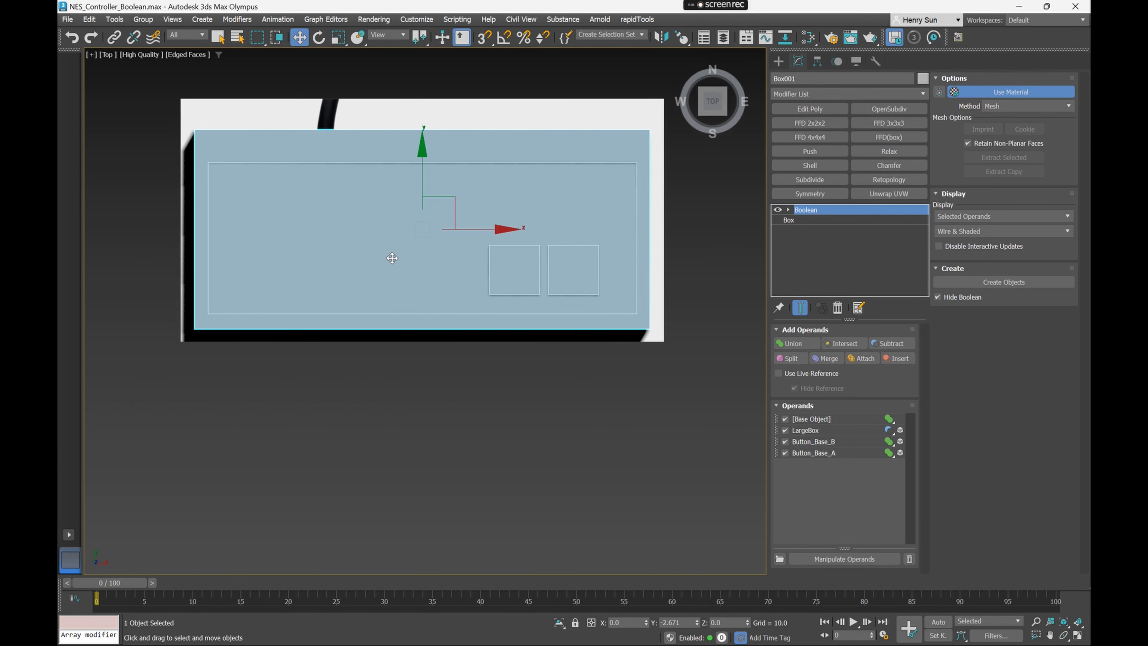
{"action": "key", "text": "F3"}
{"action": "scroll", "coordinate": [403, 258], "scroll_direction": "up", "scroll_amount": 6}
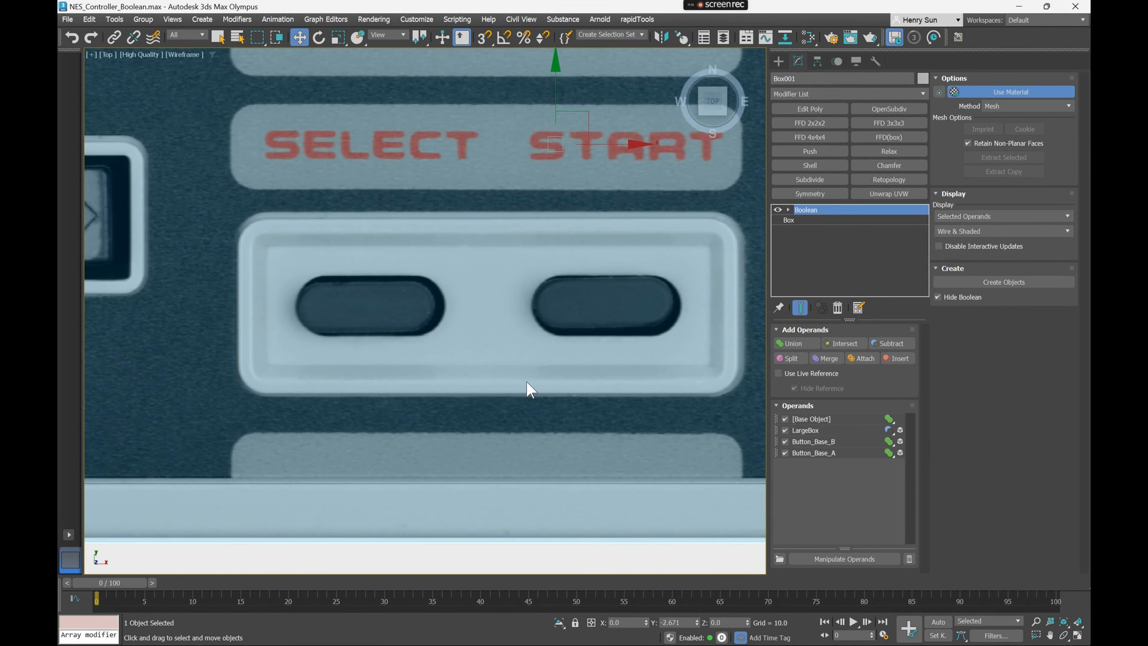
{"action": "scroll", "coordinate": [329, 327], "scroll_direction": "down", "scroll_amount": 4}
{"action": "middle_click_drag", "start_coordinate": [489, 338], "coordinate": [493, 318]}
{"action": "left_click", "coordinate": [778, 61]}
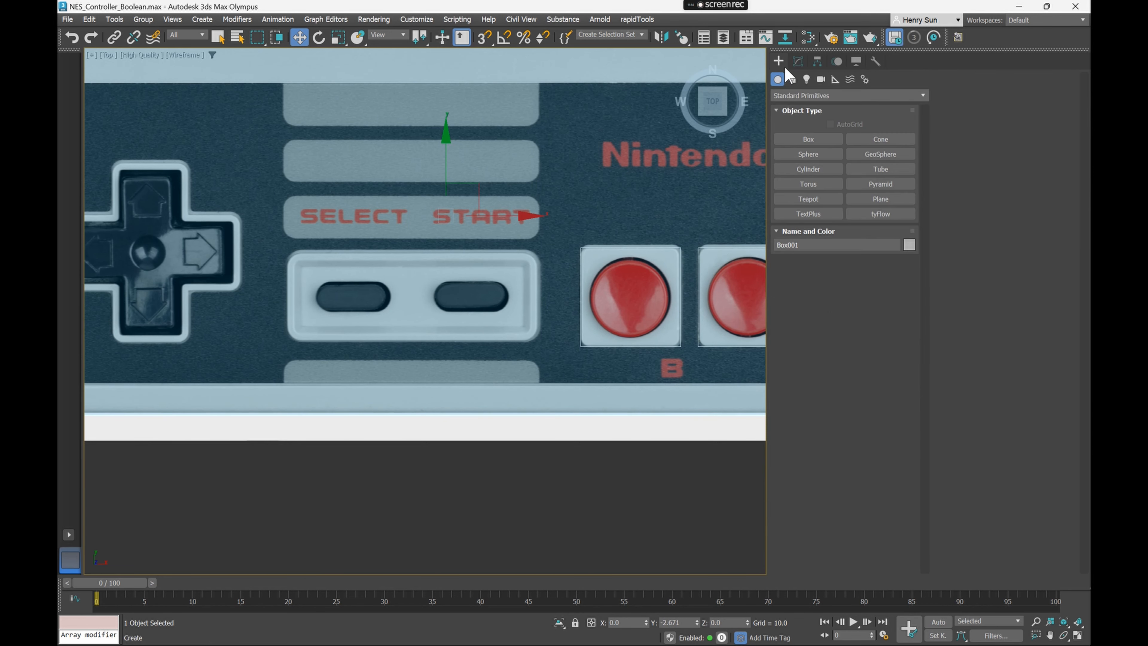
{"action": "left_click", "coordinate": [808, 139]}
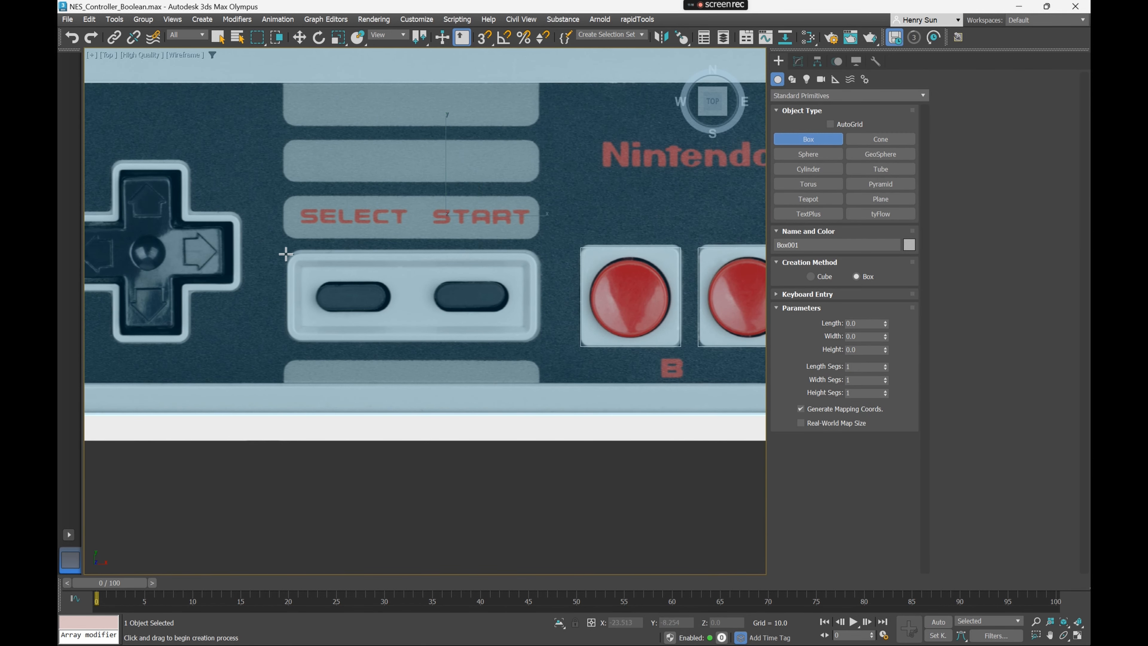
{"action": "left_click_drag", "start_coordinate": [289, 253], "coordinate": [538, 341]}
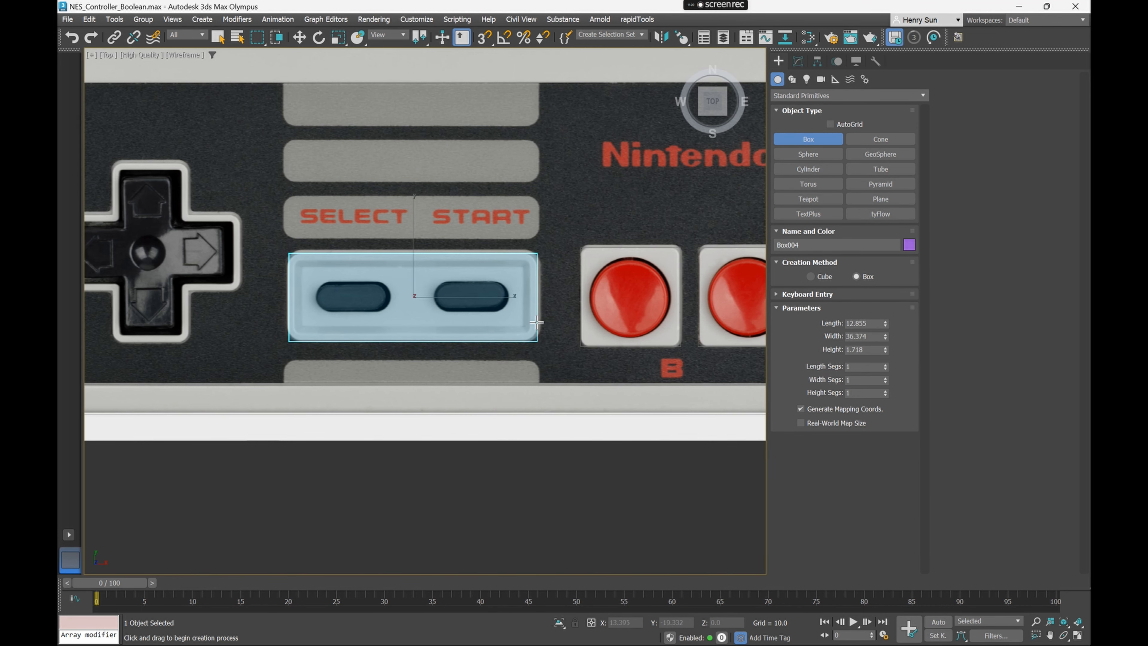
{"action": "scroll", "coordinate": [538, 275], "scroll_direction": "down", "scroll_amount": 1}
Raise the Select/Start box until its top sits just above the body's top edge, checking it in the front view
{"action": "key", "text": "p"}
{"action": "middle_click_drag", "start_coordinate": [471, 330], "coordinate": [454, 271], "text": "alt"}
{"action": "key", "text": "F3"}
{"action": "key", "text": "w"}
{"action": "left_click_drag", "start_coordinate": [453, 243], "coordinate": [456, 198]}
{"action": "key", "text": "f"}
{"action": "scroll", "coordinate": [416, 285], "scroll_direction": "up", "scroll_amount": 6}
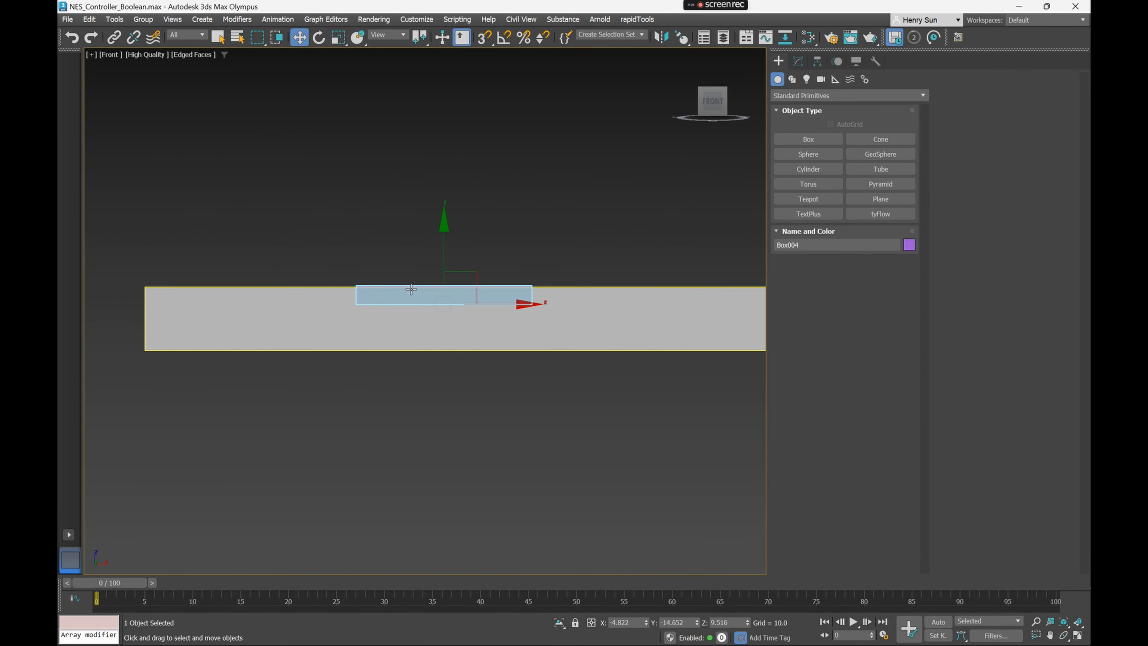
{"action": "scroll", "coordinate": [610, 266], "scroll_direction": "up", "scroll_amount": 4}
{"action": "scroll", "coordinate": [620, 275], "scroll_direction": "down", "scroll_amount": 3}
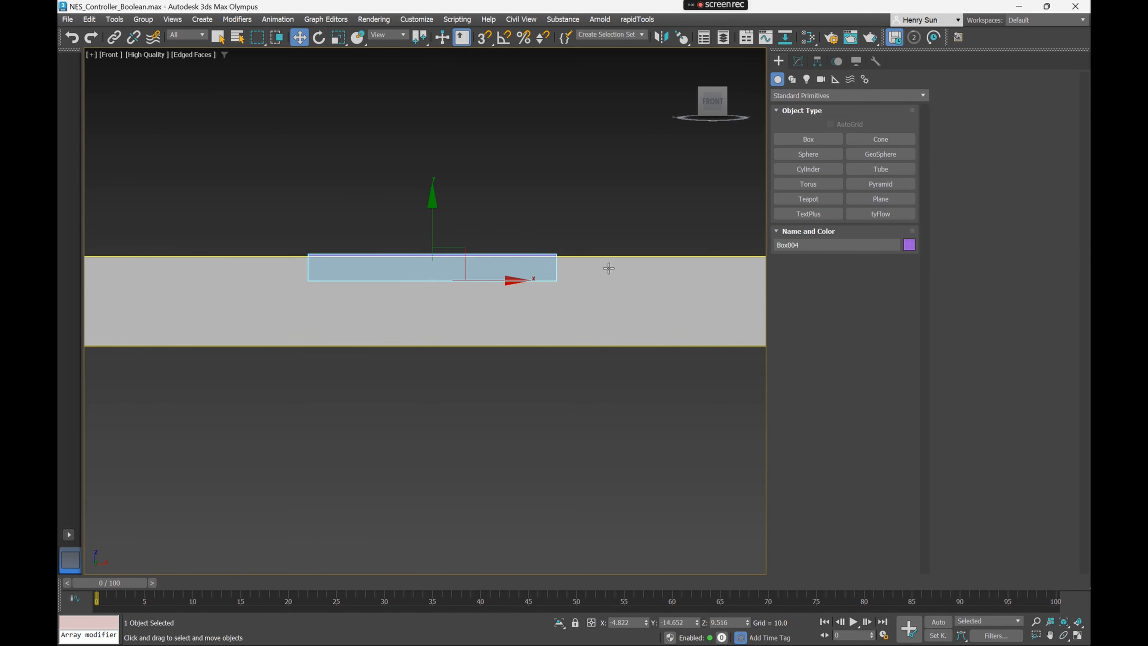
{"action": "middle_click_drag", "start_coordinate": [672, 264], "coordinate": [451, 229]}
{"action": "key", "text": "p"}
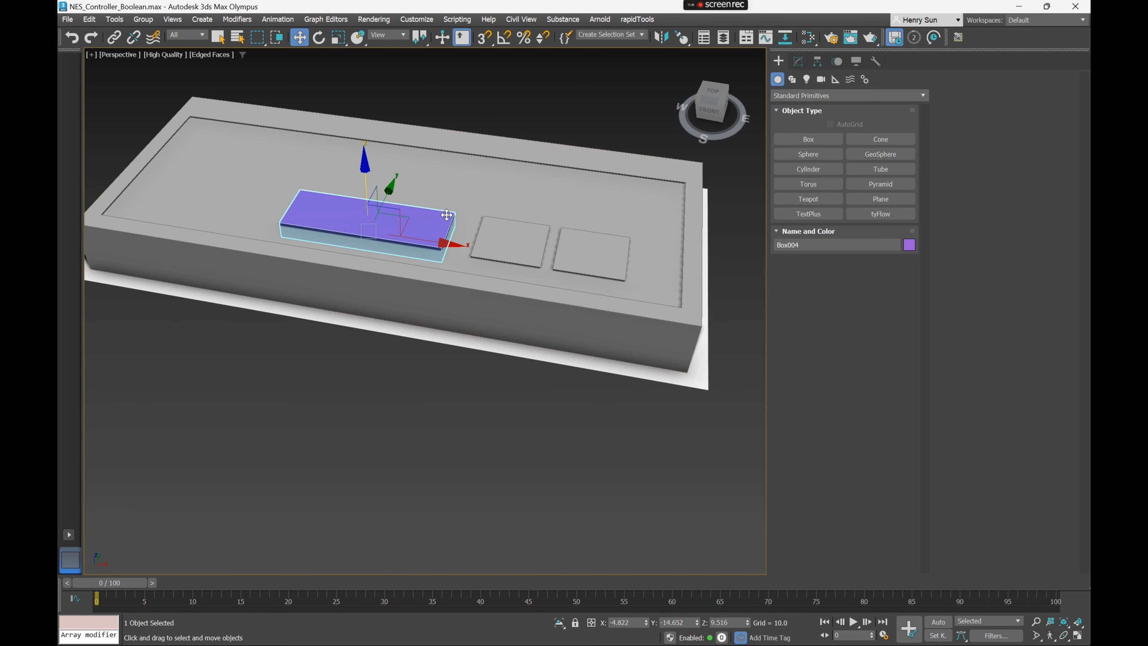
Examine the Select/Start box and its pivot location from below and above in the perspective view
{"action": "scroll", "coordinate": [355, 211], "scroll_direction": "up", "scroll_amount": 3}
{"action": "key", "text": "e"}
{"action": "middle_click_drag", "start_coordinate": [374, 192], "coordinate": [496, 231], "text": "alt"}
{"action": "key", "text": "w"}
{"action": "scroll", "coordinate": [430, 237], "scroll_direction": "up", "scroll_amount": 4}
{"action": "middle_click_drag", "start_coordinate": [442, 264], "coordinate": [450, 307], "text": "alt"}
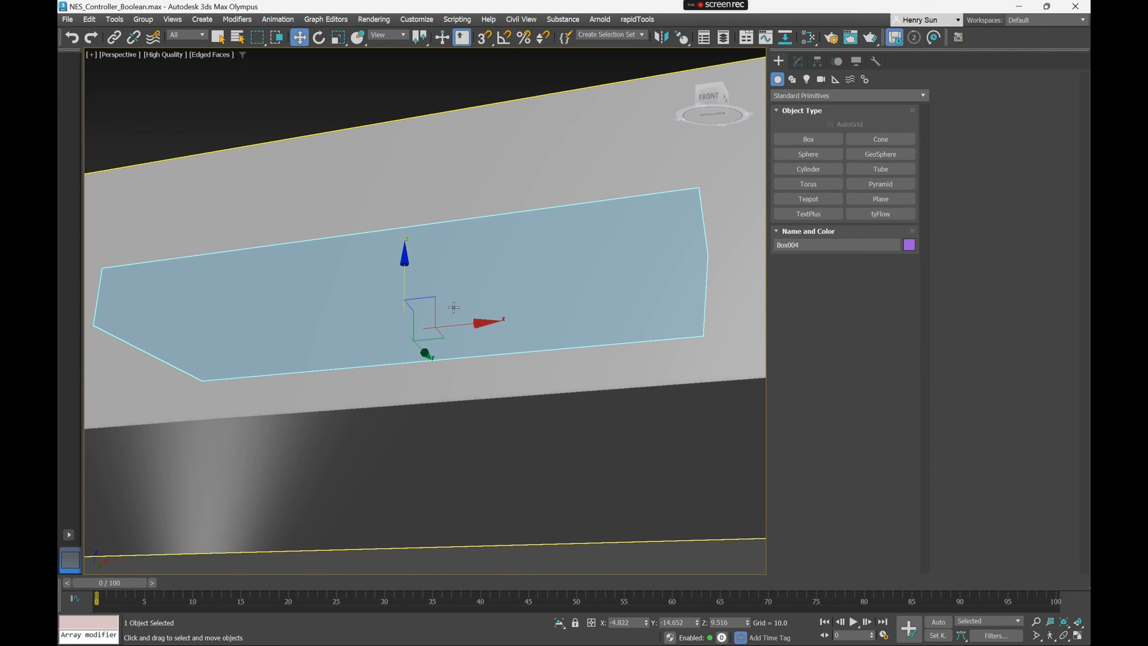
{"action": "scroll", "coordinate": [450, 330], "scroll_direction": "down", "scroll_amount": 5}
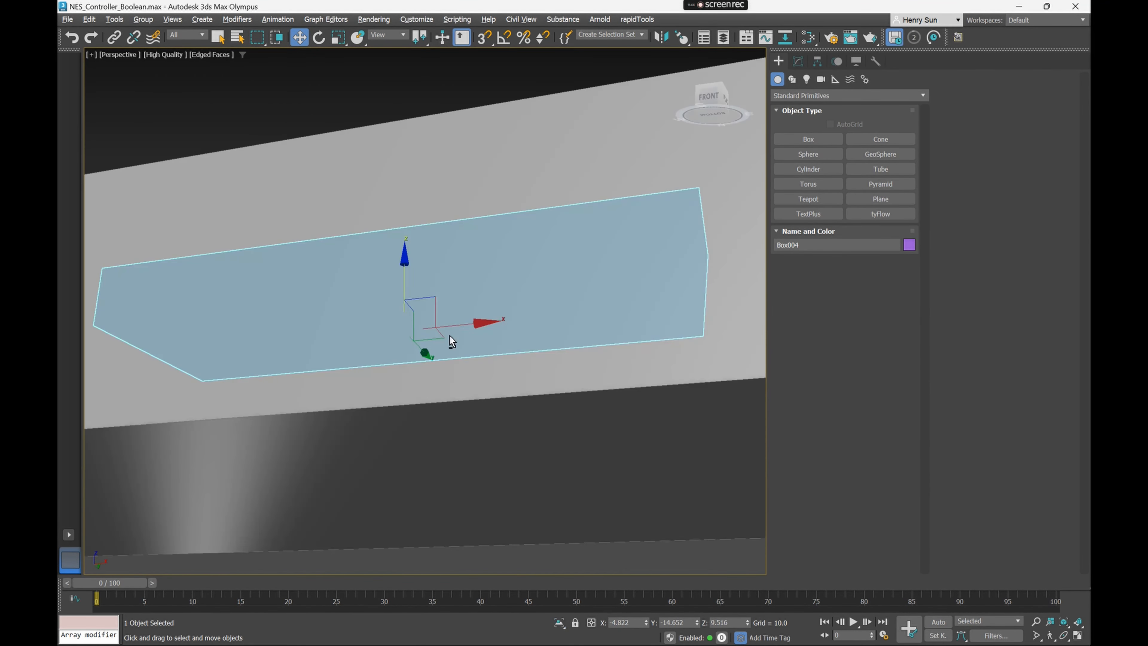
{"action": "middle_click_drag", "start_coordinate": [459, 289], "coordinate": [428, 297], "text": "alt"}
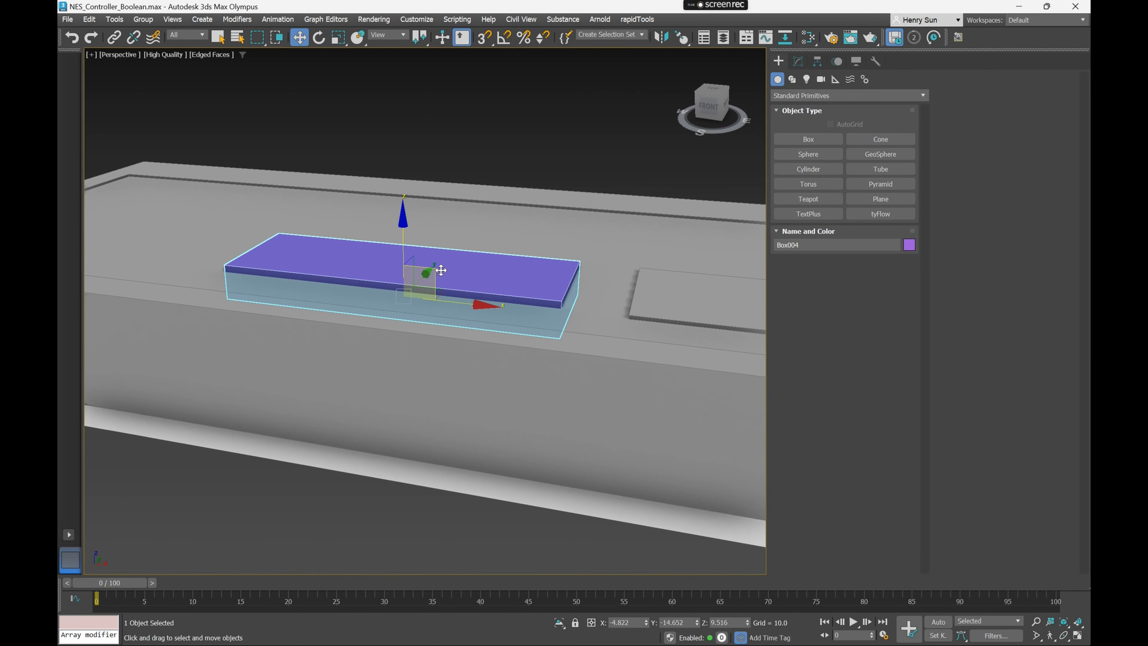
Flip the Select/Start box upside down with angle snapping on, so its pivot lies on its top face
{"action": "key", "text": "e"}
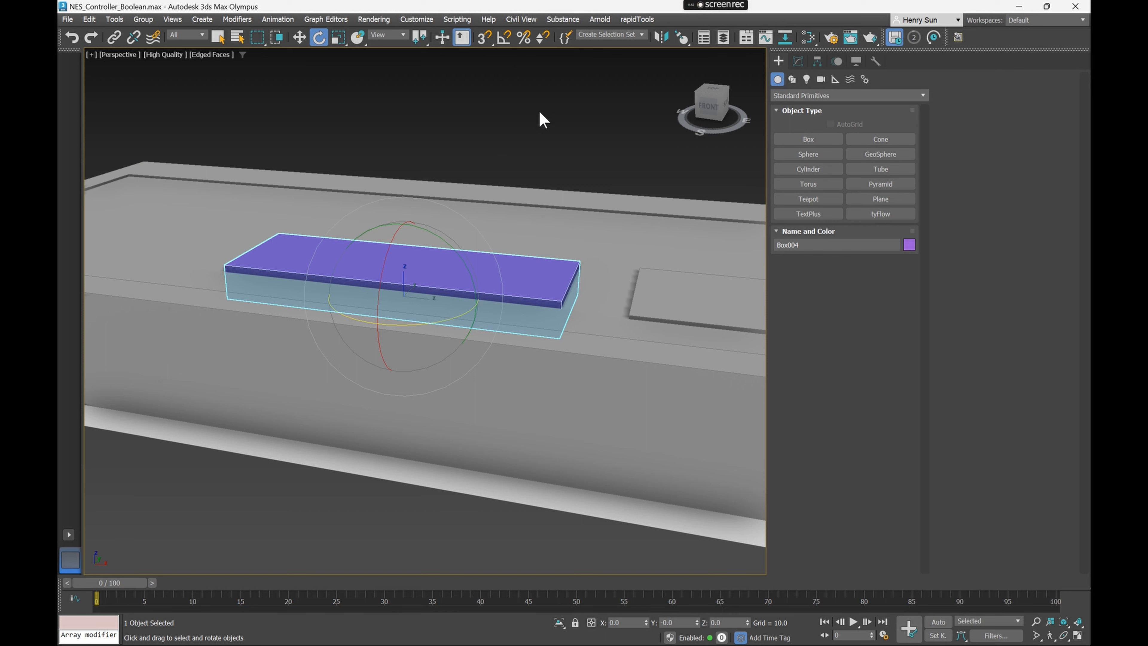
{"action": "left_click_drag", "start_coordinate": [447, 240], "coordinate": [501, 289]}
{"action": "mouse_move", "coordinate": [501, 289]}
{"action": "middle_mouse_down", "text": "alt"}
{"action": "mouse_move", "coordinate": [453, 258]}
{"action": "mouse_move", "coordinate": [504, 273]}
{"action": "middle_mouse_up", "text": "alt"}
{"action": "key", "text": "w"}
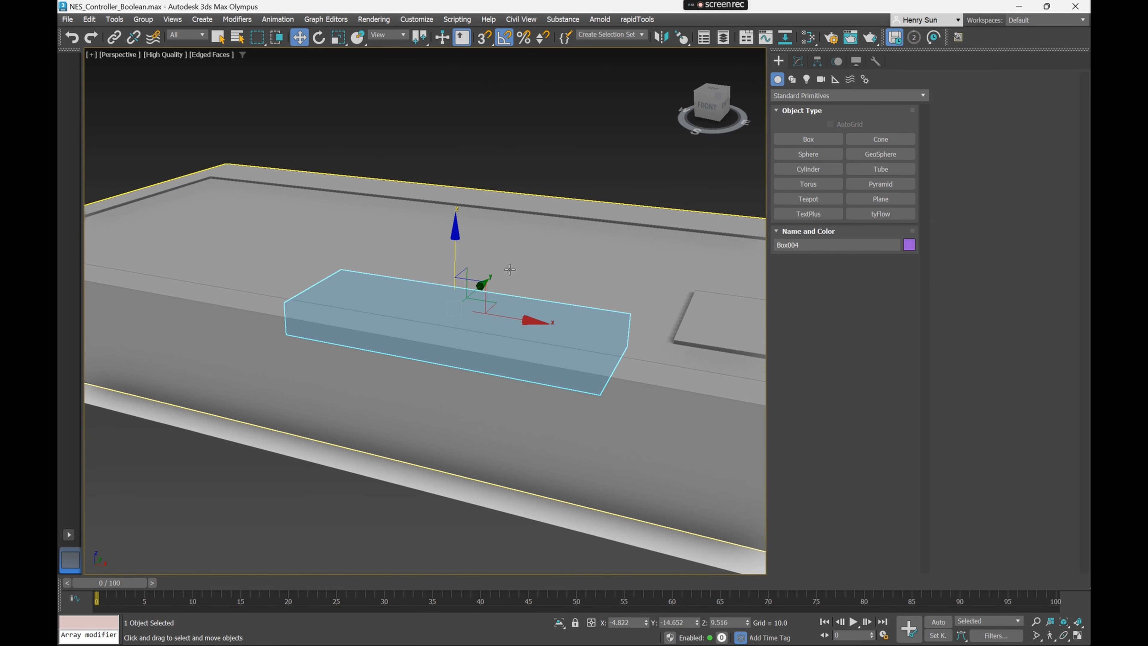
Turn on 3D snapping to vertices and enable axis constraints in the snap options
{"action": "key", "text": "s"}
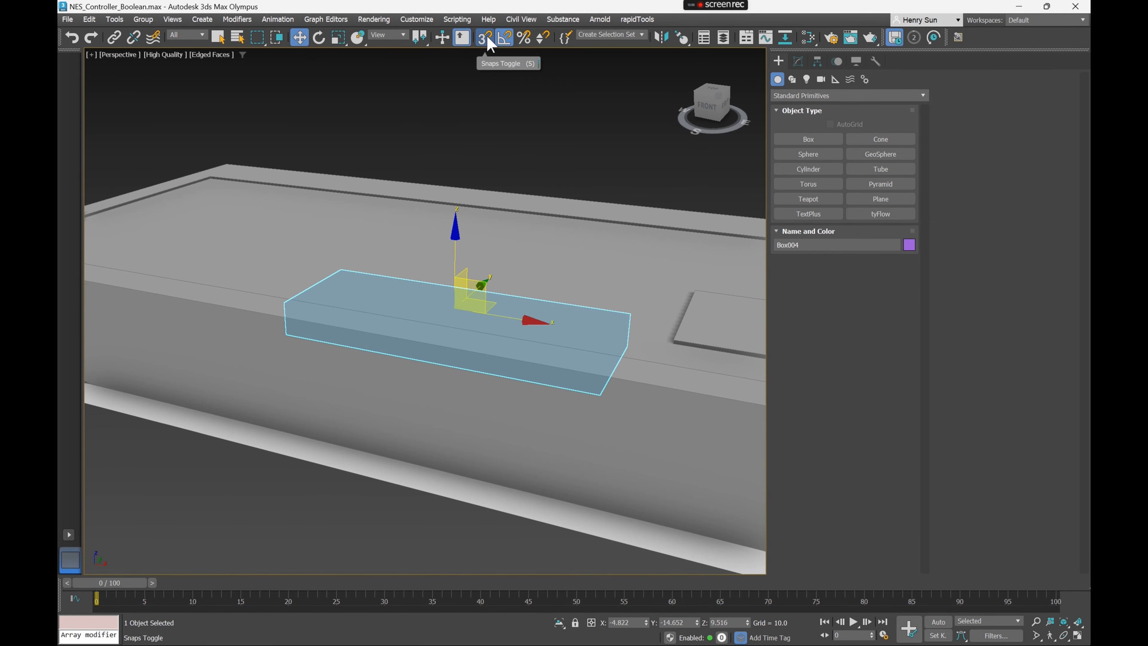
{"action": "right_click", "coordinate": [489, 44]}
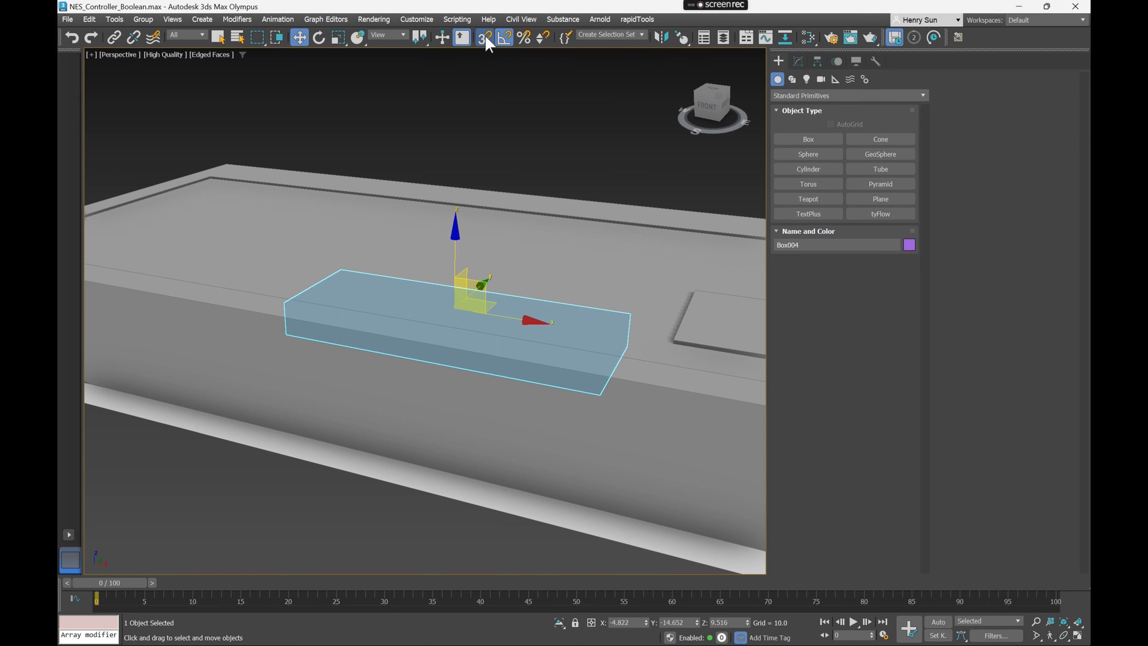
{"action": "left_click_drag", "start_coordinate": [551, 249], "coordinate": [593, 170]}
{"action": "left_click", "coordinate": [534, 245]}
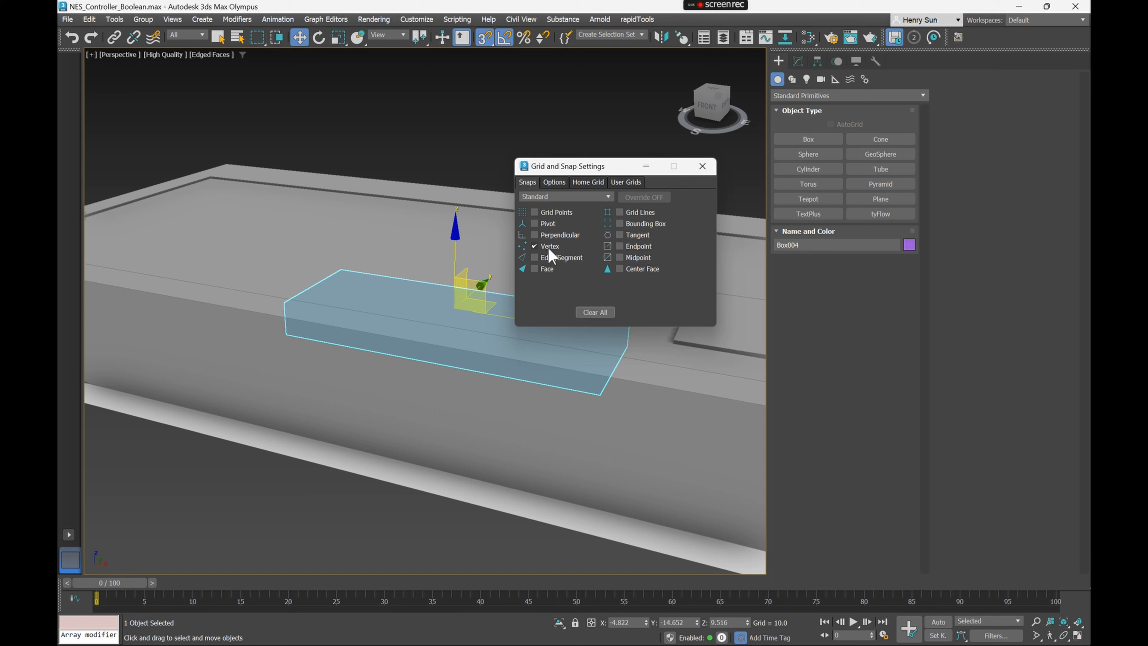
{"action": "left_click", "coordinate": [557, 182]}
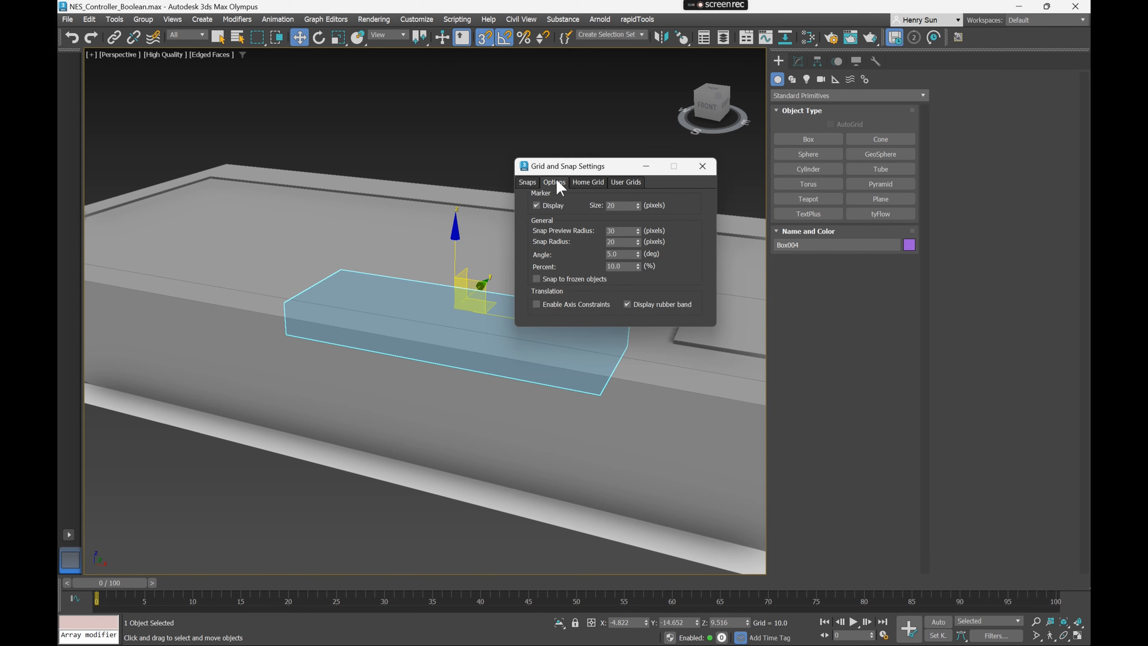
{"action": "left_click", "coordinate": [557, 308]}
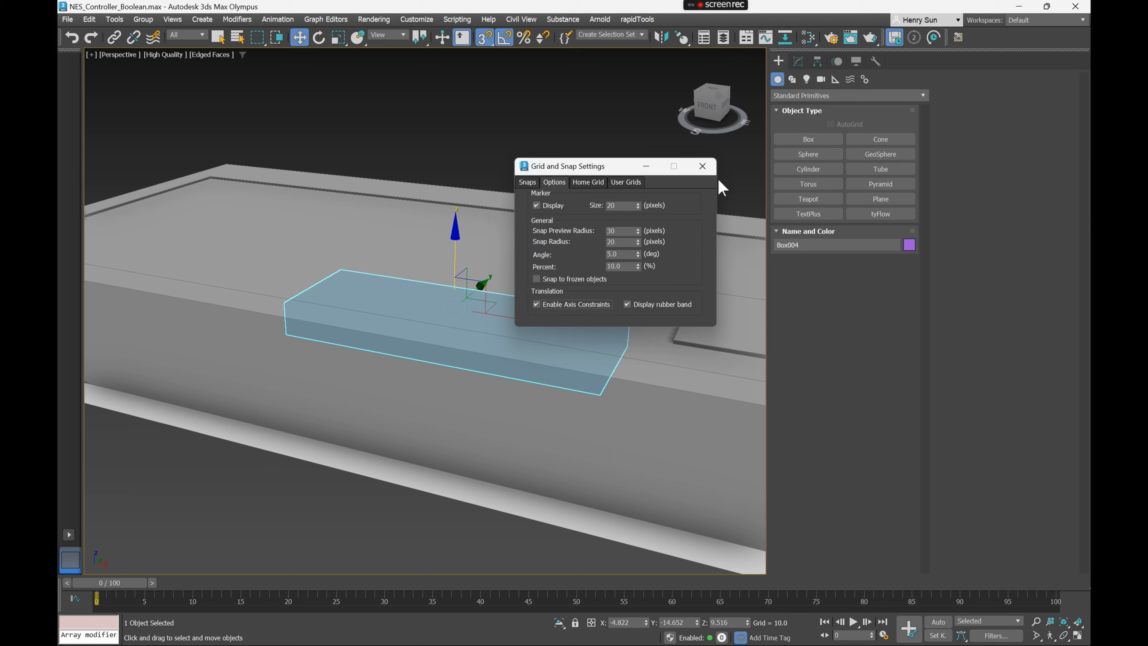
{"action": "left_click", "coordinate": [701, 167]}
Snap the Select/Start box vertically to the body's top corner vertex, checking that the tops are flush in the front view
{"action": "left_click_drag", "start_coordinate": [455, 240], "coordinate": [210, 172]}
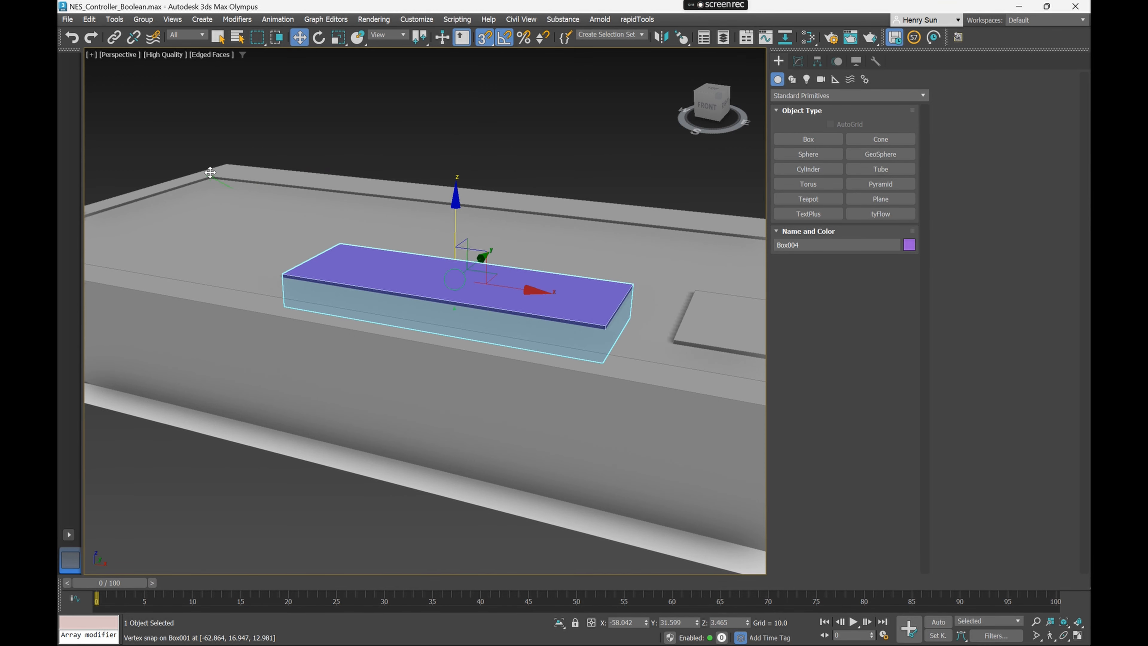
{"action": "scroll", "coordinate": [207, 177], "scroll_direction": "up", "scroll_amount": 4}
{"action": "scroll", "coordinate": [379, 246], "scroll_direction": "down", "scroll_amount": 3}
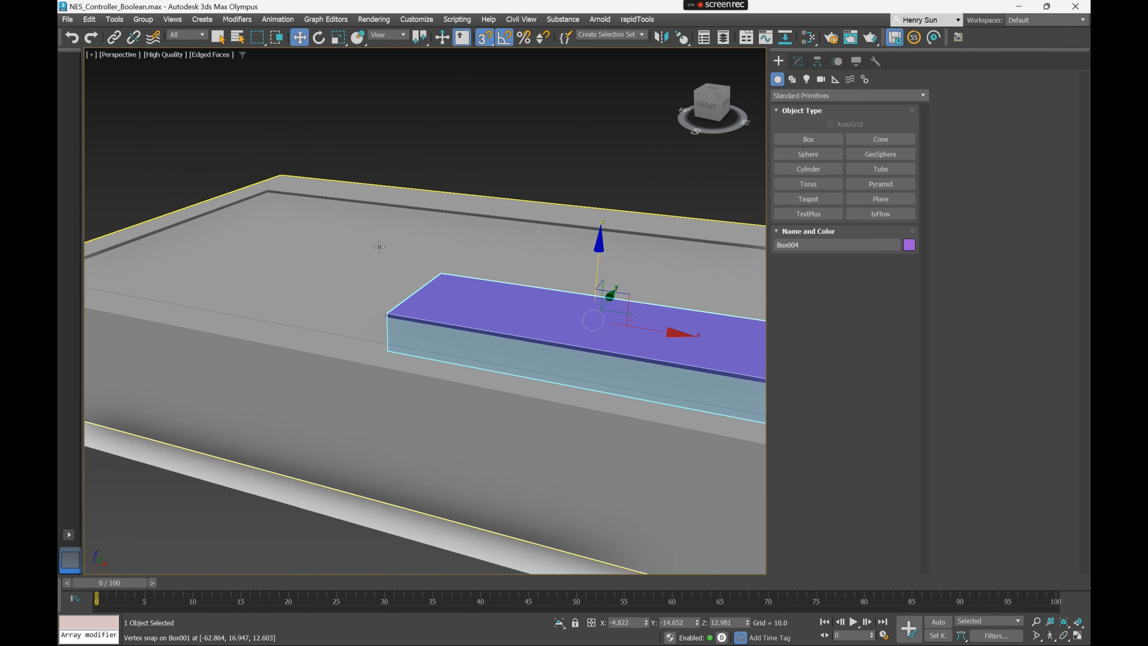
{"action": "key", "text": "f"}
{"action": "scroll", "coordinate": [370, 266], "scroll_direction": "up", "scroll_amount": 4}
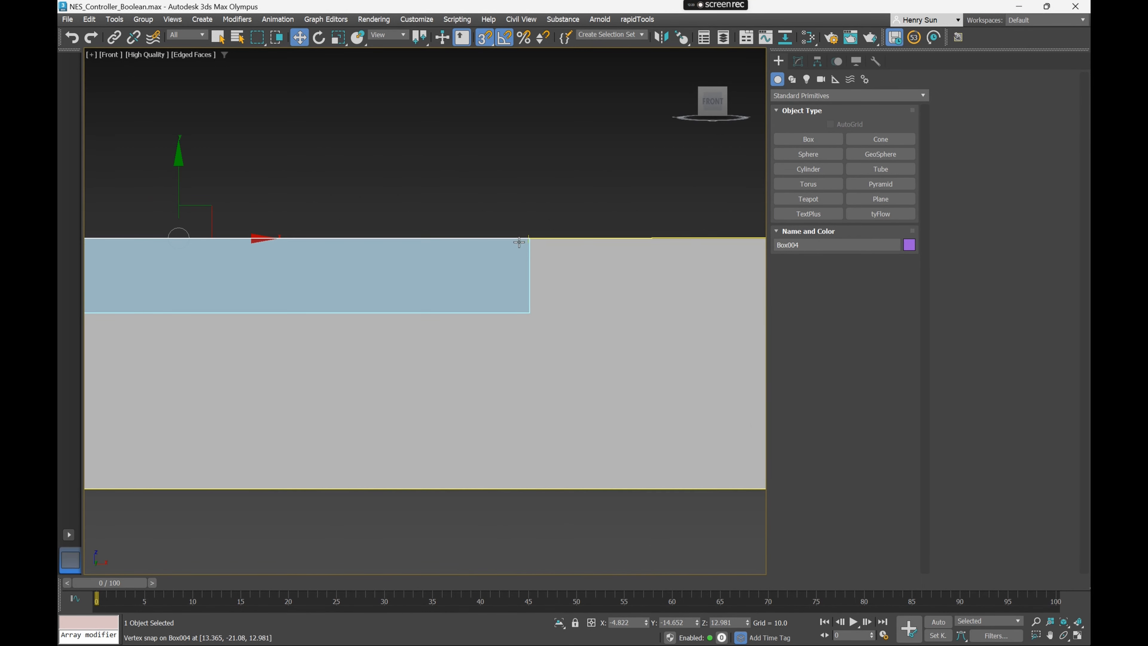
{"action": "scroll", "coordinate": [528, 242], "scroll_direction": "up", "scroll_amount": 5}
{"action": "key", "text": "p"}
{"action": "scroll", "coordinate": [530, 239], "scroll_direction": "down", "scroll_amount": 8}
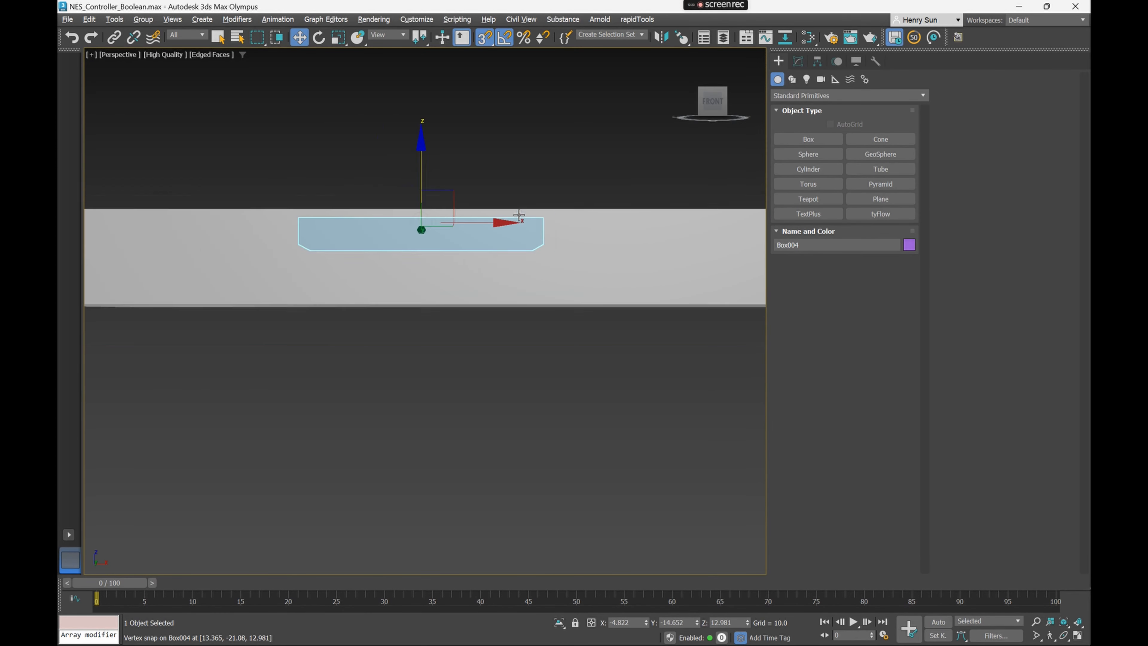
{"action": "middle_click_drag", "start_coordinate": [518, 216], "coordinate": [511, 236], "text": "alt"}
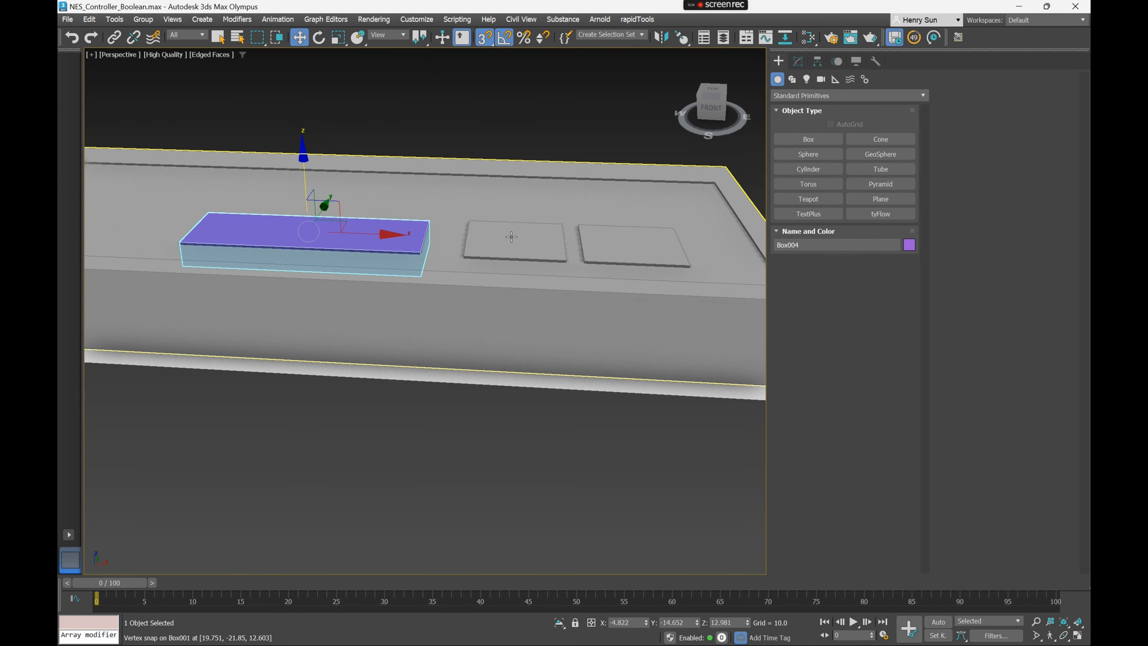
Rotate the Boolean's Button_Base_B operand 180 degrees about Y and snap it vertically to the body's top corner vertex
{"action": "left_click", "coordinate": [511, 237]}
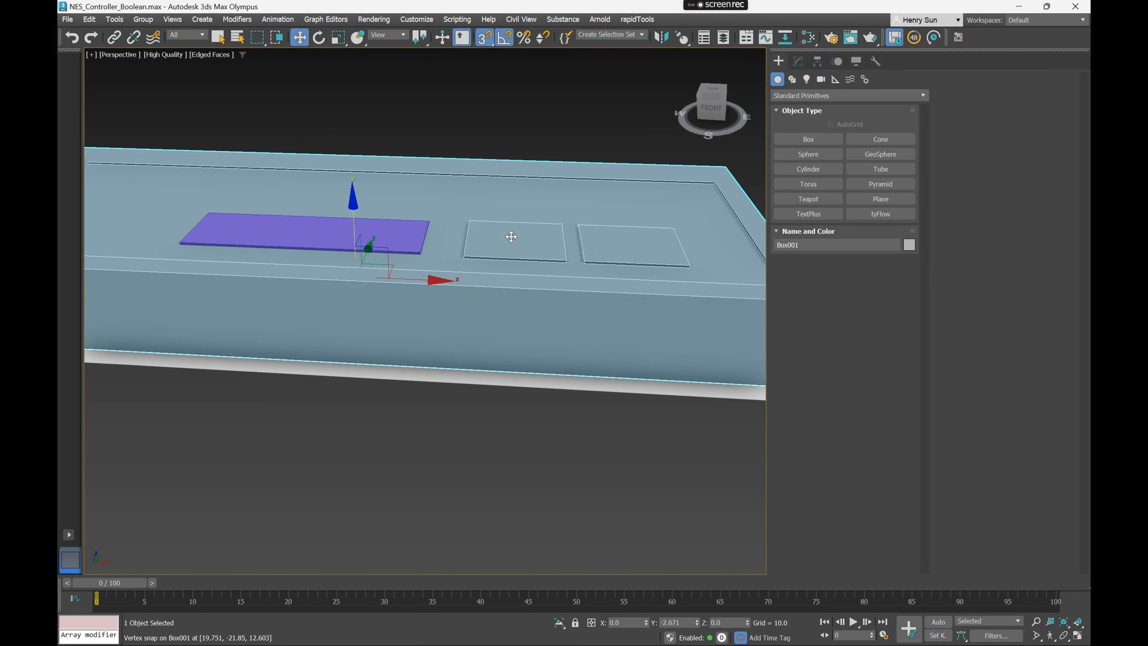
{"action": "left_click", "coordinate": [798, 62]}
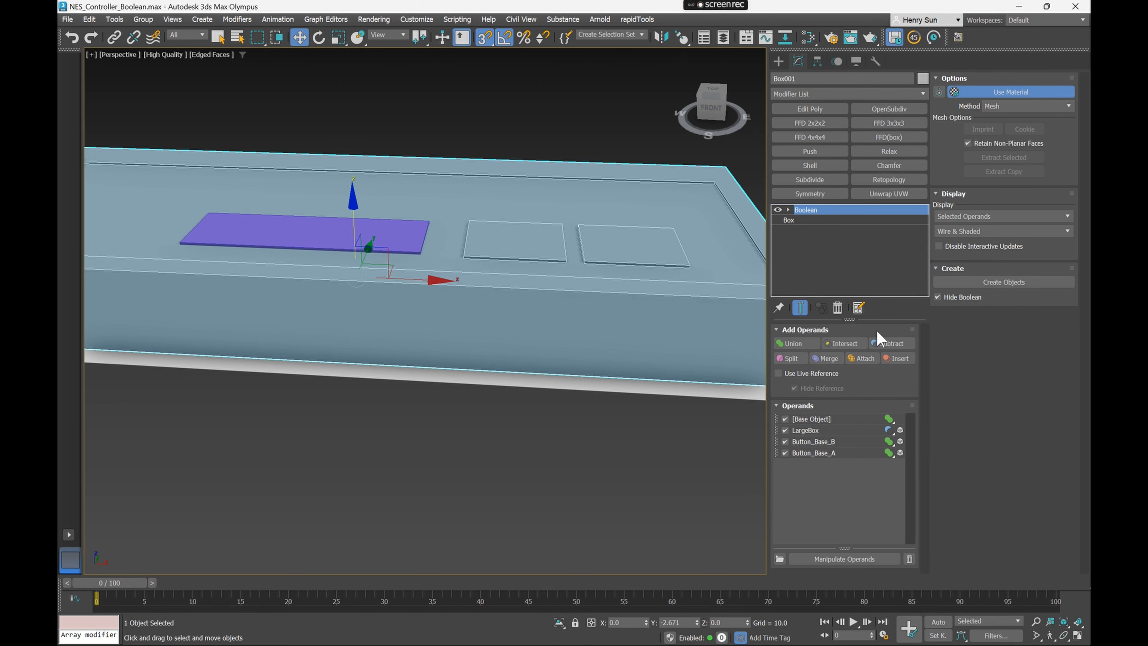
{"action": "left_click", "coordinate": [822, 441]}
{"action": "middle_click_drag", "start_coordinate": [542, 241], "coordinate": [429, 274]}
{"action": "key", "text": "e"}
{"action": "left_click_drag", "start_coordinate": [452, 272], "coordinate": [500, 274]}
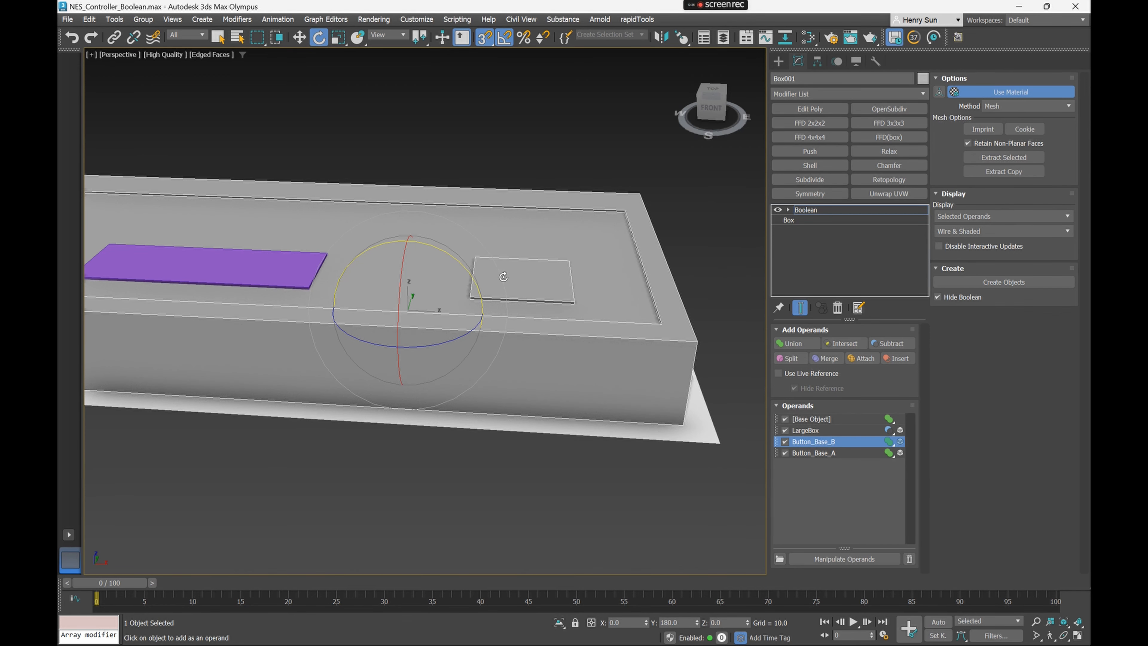
{"action": "key", "text": "w"}
{"action": "middle_click_drag", "start_coordinate": [436, 281], "coordinate": [420, 266], "text": "alt"}
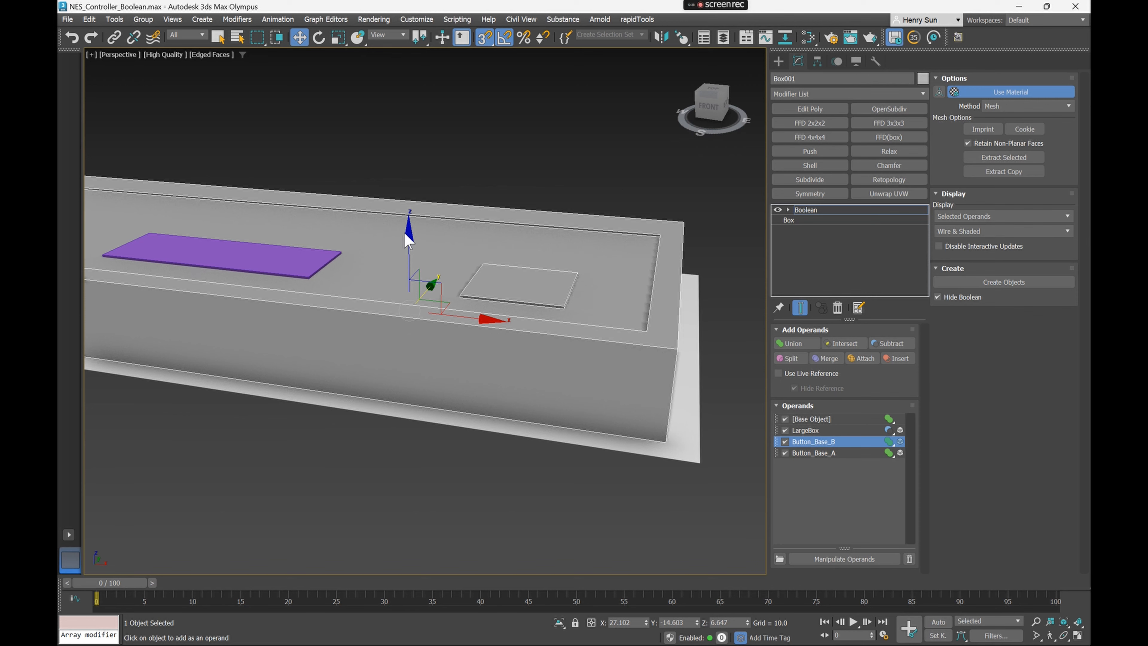
{"action": "left_click_drag", "start_coordinate": [406, 240], "coordinate": [662, 233]}
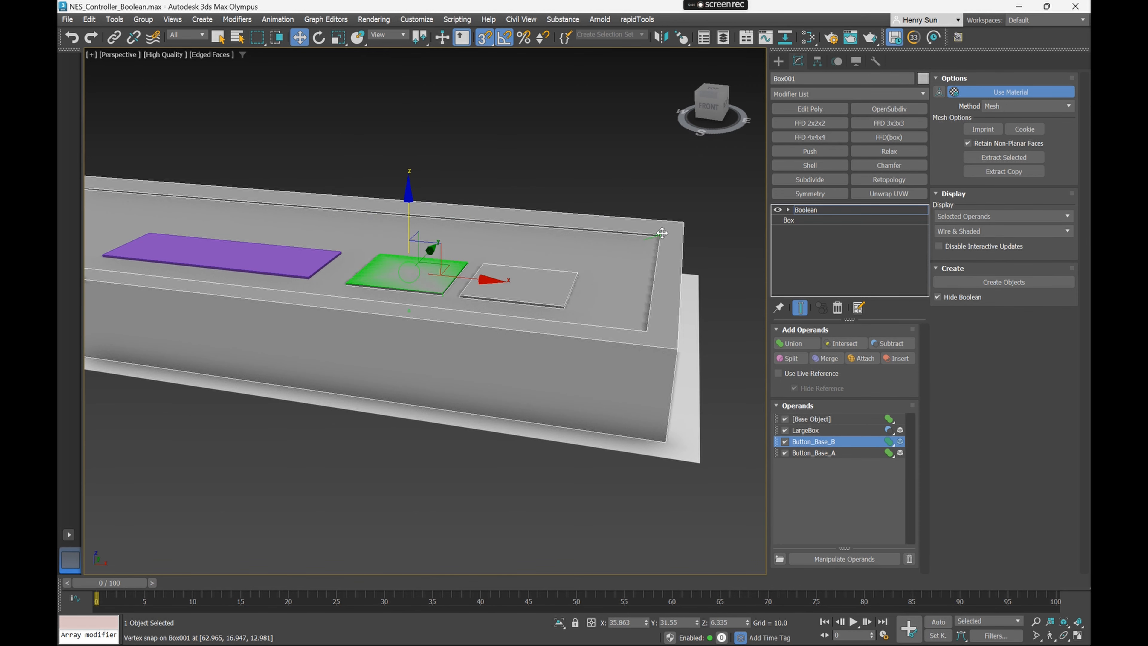
Flip the Button_Base_A operand upside down and snap it vertically to the body's top corner vertex
{"action": "left_click", "coordinate": [820, 453]}
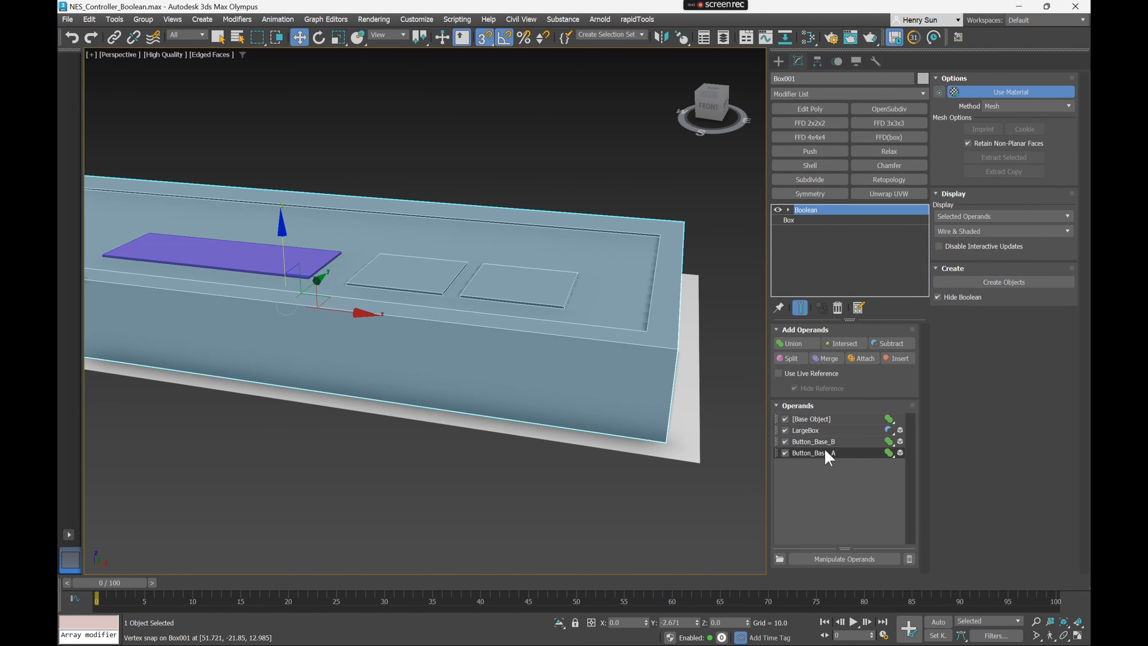
{"action": "key", "text": "e"}
{"action": "middle_click_drag", "start_coordinate": [529, 290], "coordinate": [524, 293]}
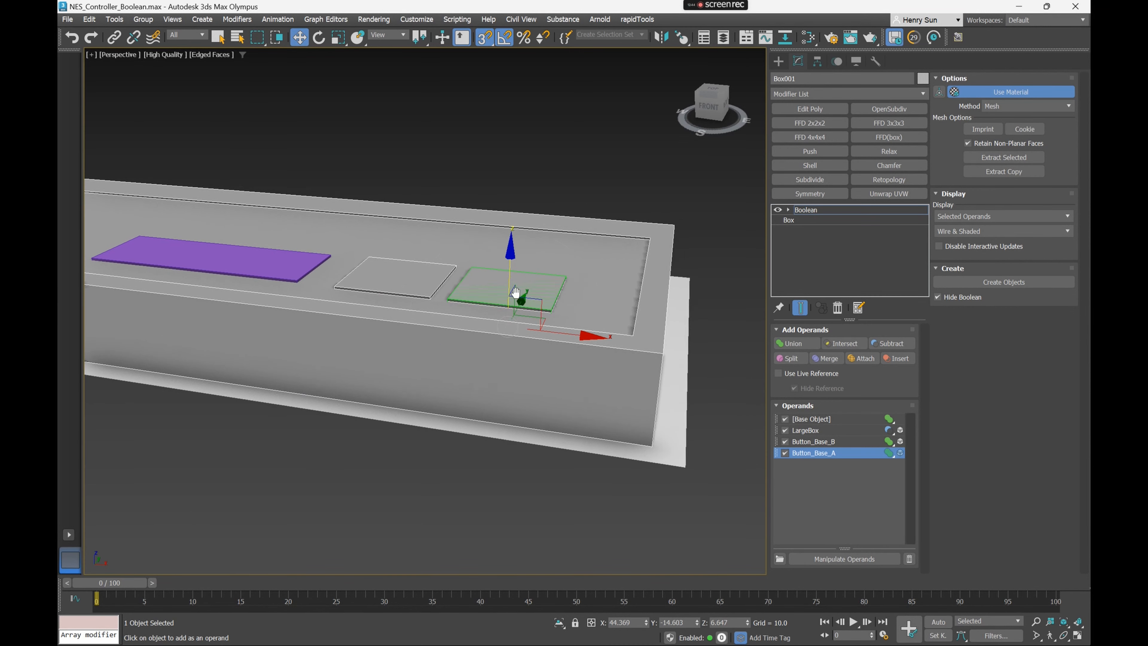
{"action": "left_click_drag", "start_coordinate": [549, 268], "coordinate": [609, 295]}
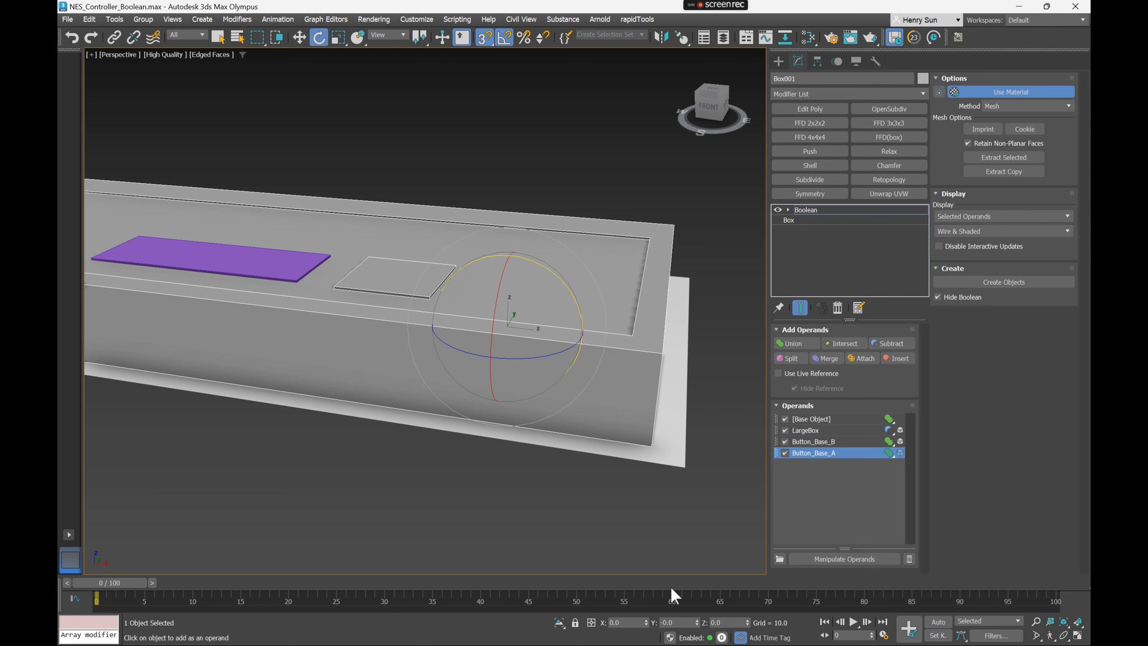
{"action": "key", "text": "w"}
{"action": "left_click_drag", "start_coordinate": [511, 251], "coordinate": [654, 235]}
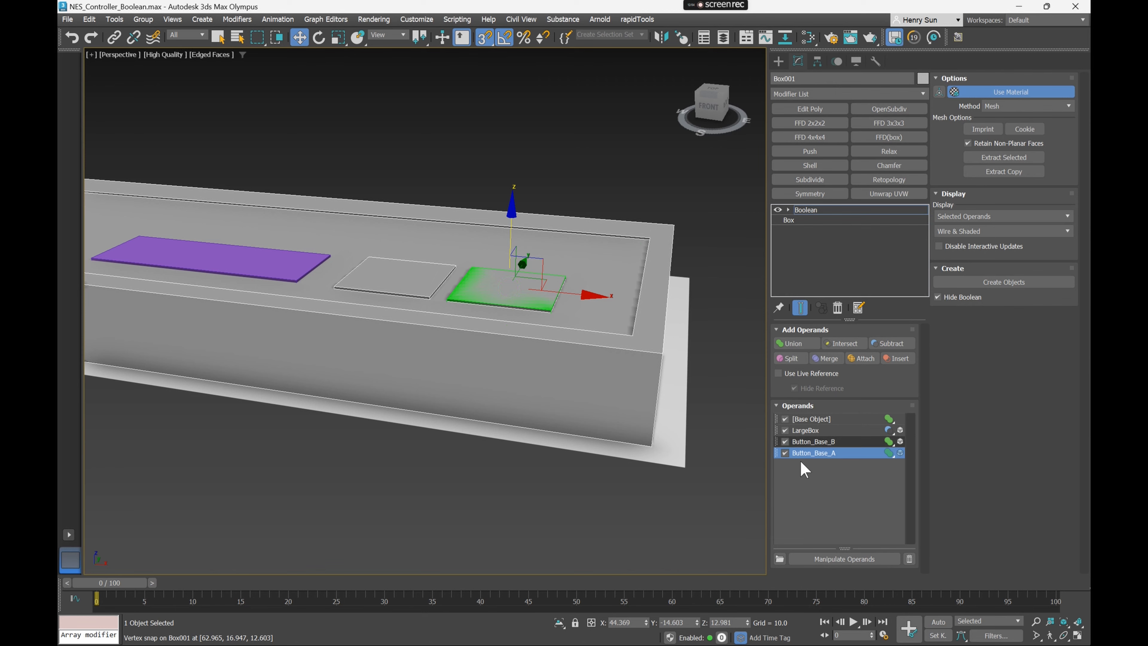
{"action": "left_click", "coordinate": [408, 462]}
Add the Select/Start box to the controller body's Boolean as a Union operand
{"action": "middle_click_drag", "start_coordinate": [348, 456], "coordinate": [451, 462], "text": "alt"}
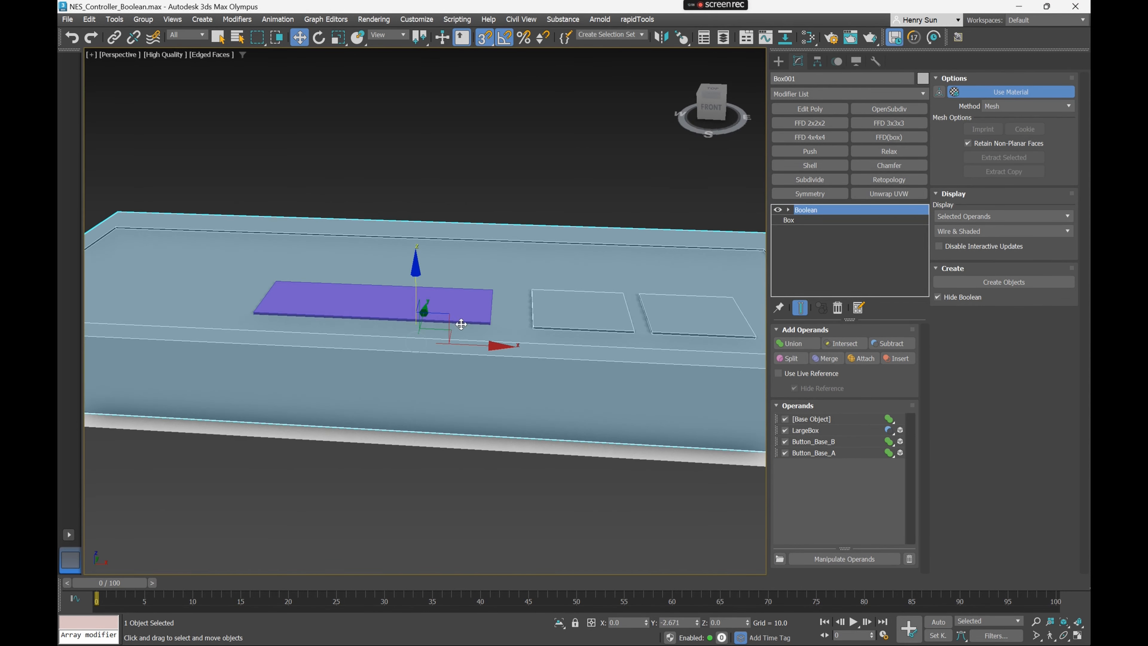
{"action": "left_click", "coordinate": [470, 299]}
{"action": "middle_click_drag", "start_coordinate": [448, 304], "coordinate": [459, 302]}
{"action": "left_click", "coordinate": [557, 239]}
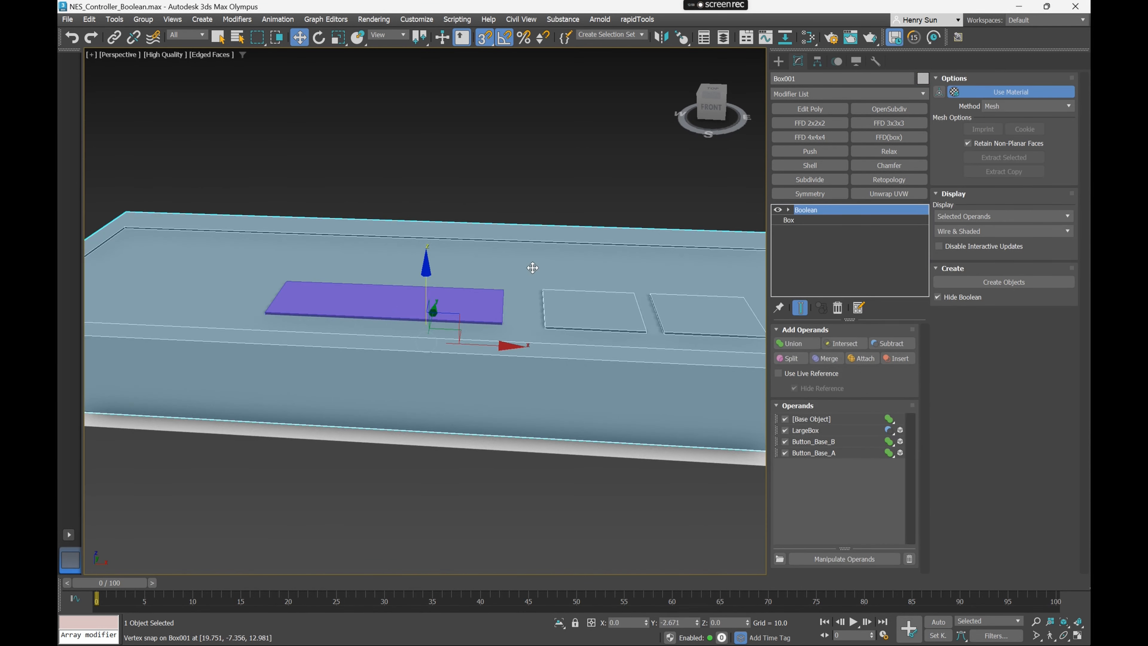
{"action": "middle_click_drag", "start_coordinate": [558, 270], "coordinate": [584, 267]}
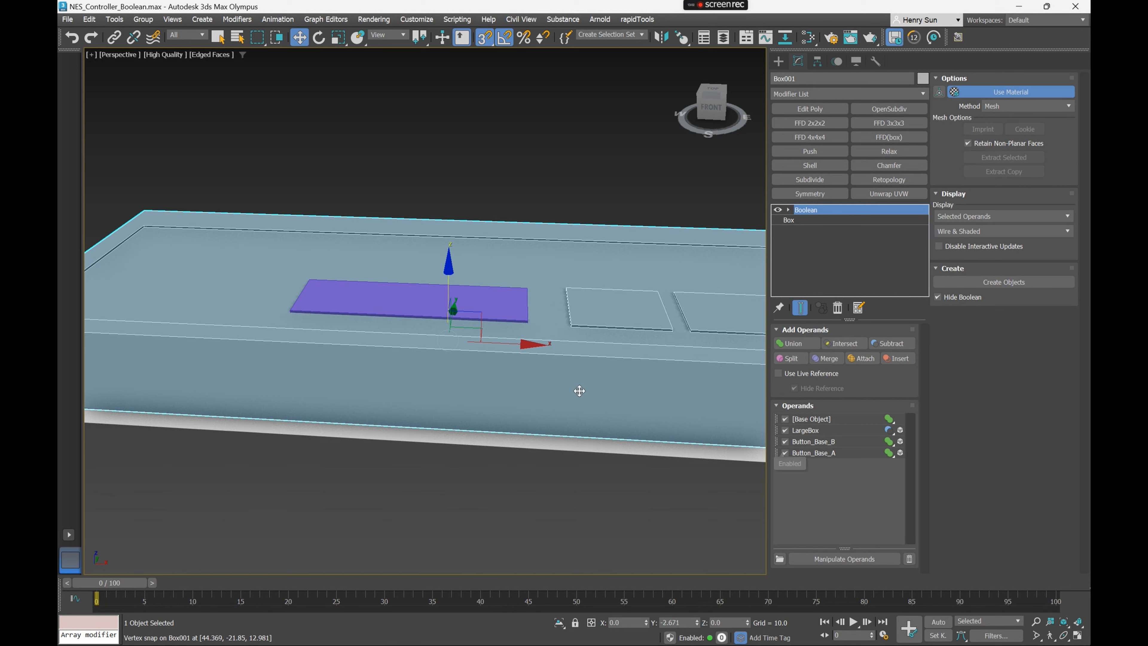
{"action": "left_click", "coordinate": [794, 344]}
{"action": "left_click", "coordinate": [499, 303]}
{"action": "mouse_move", "coordinate": [526, 326]}
{"action": "middle_mouse_down", "text": "alt"}
{"action": "mouse_move", "coordinate": [429, 322]}
{"action": "mouse_move", "coordinate": [522, 328]}
{"action": "middle_mouse_up", "text": "alt"}
In the wireframe top view, create a box about 10.4 long, 10.8 wide and 4.4 high over the D-pad's centre
{"action": "key", "text": "t"}
{"action": "key", "text": "F3"}
{"action": "scroll", "coordinate": [312, 288], "scroll_direction": "up", "scroll_amount": 5}
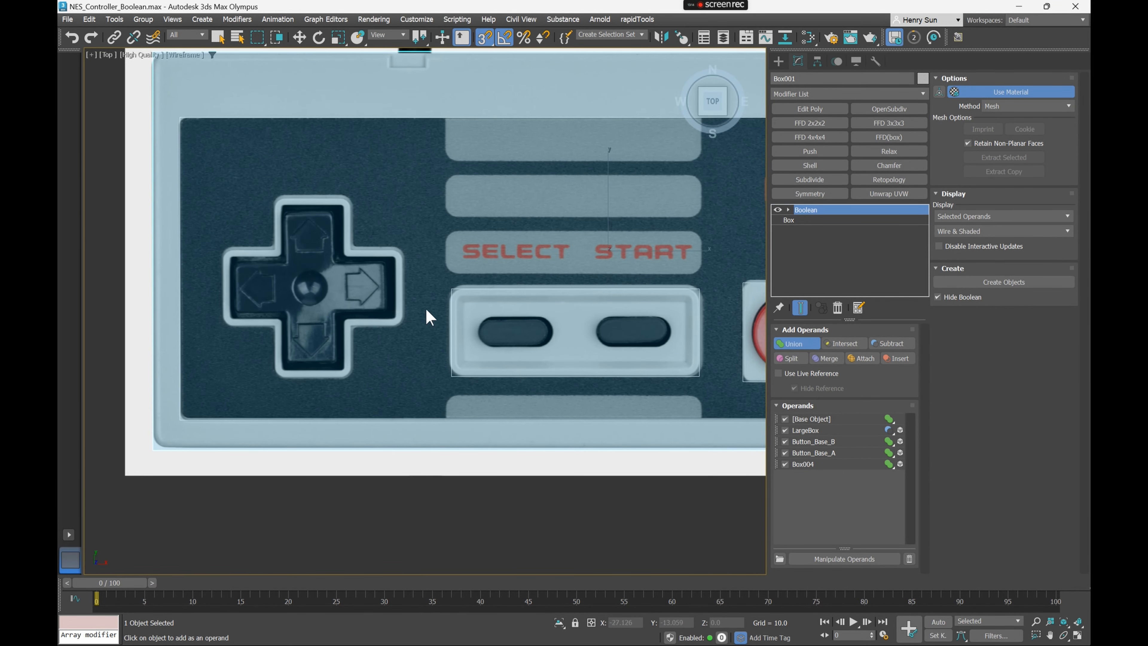
{"action": "middle_click_drag", "start_coordinate": [359, 258], "coordinate": [429, 267]}
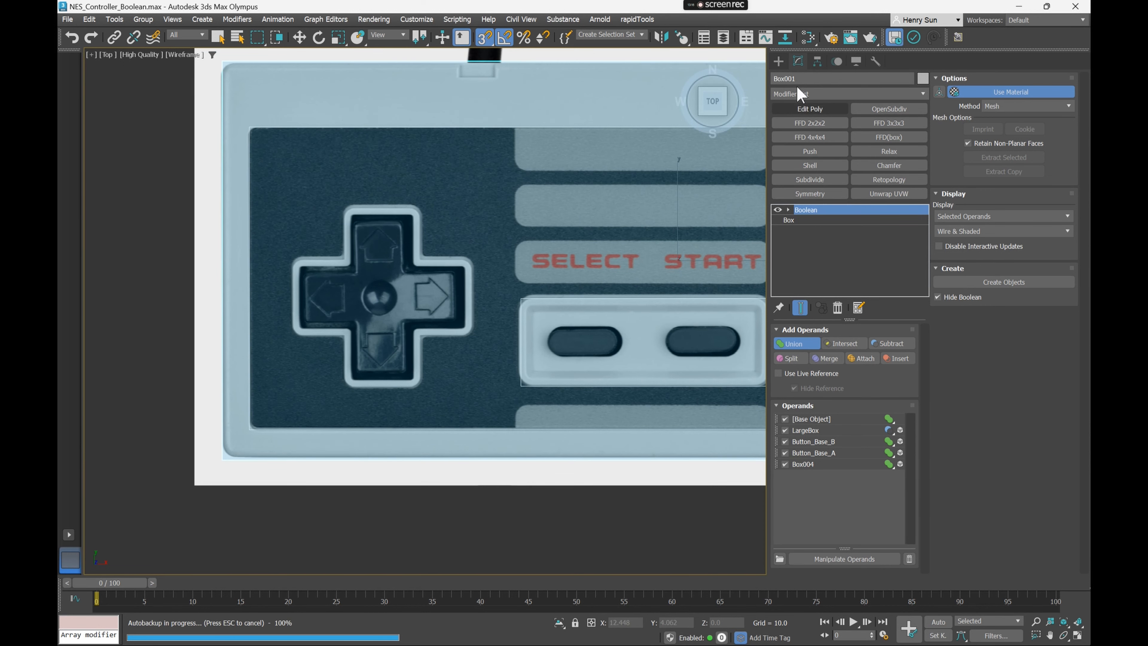
{"action": "left_click", "coordinate": [779, 61]}
{"action": "left_click", "coordinate": [806, 142]}
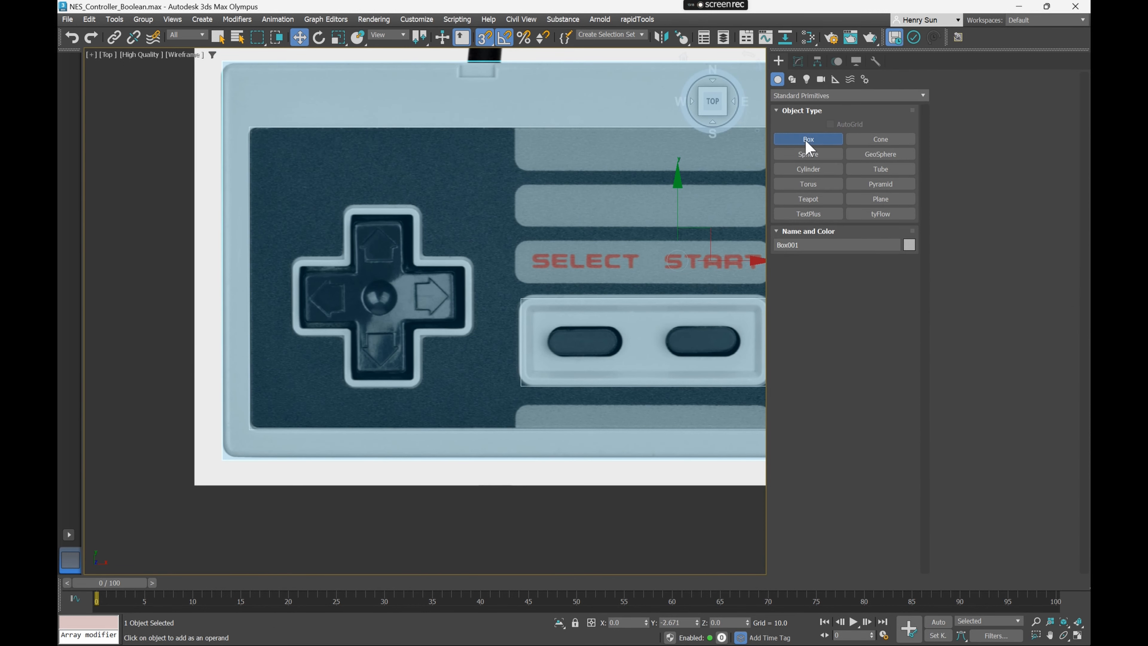
{"action": "scroll", "coordinate": [402, 269], "scroll_direction": "up", "scroll_amount": 2}
{"action": "scroll", "coordinate": [402, 269], "scroll_direction": "up", "scroll_amount": 1}
{"action": "middle_click_drag", "start_coordinate": [347, 295], "coordinate": [365, 258]}
{"action": "scroll", "coordinate": [364, 254], "scroll_direction": "down", "scroll_amount": 2}
{"action": "scroll", "coordinate": [340, 259], "scroll_direction": "up", "scroll_amount": 1}
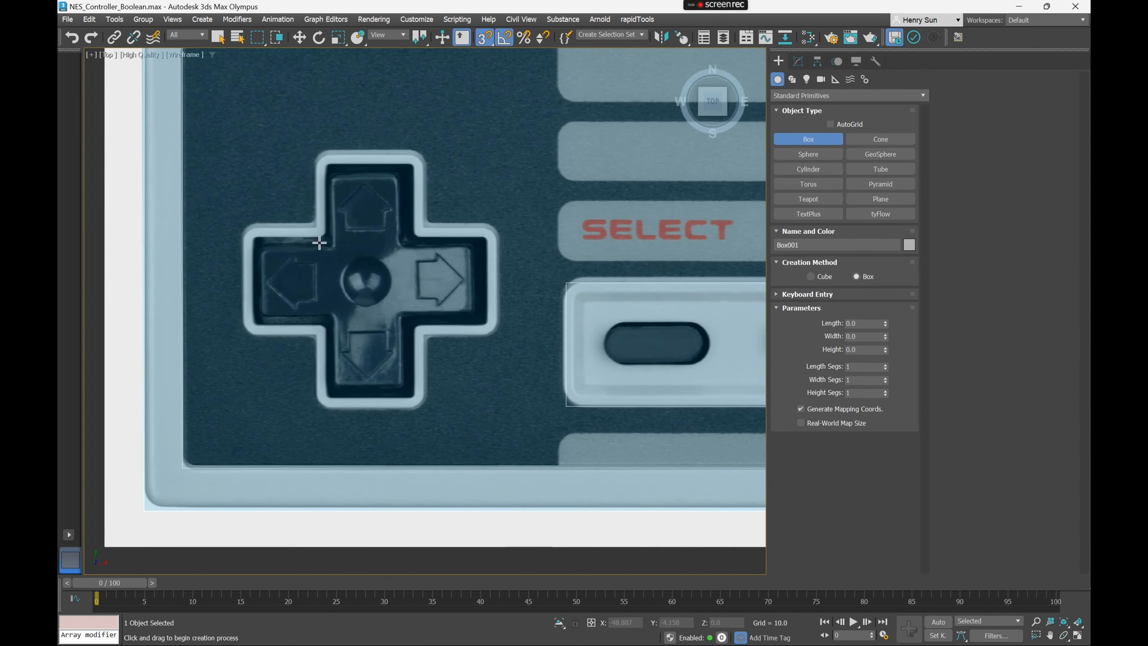
{"action": "left_click_drag", "start_coordinate": [322, 234], "coordinate": [427, 336]}
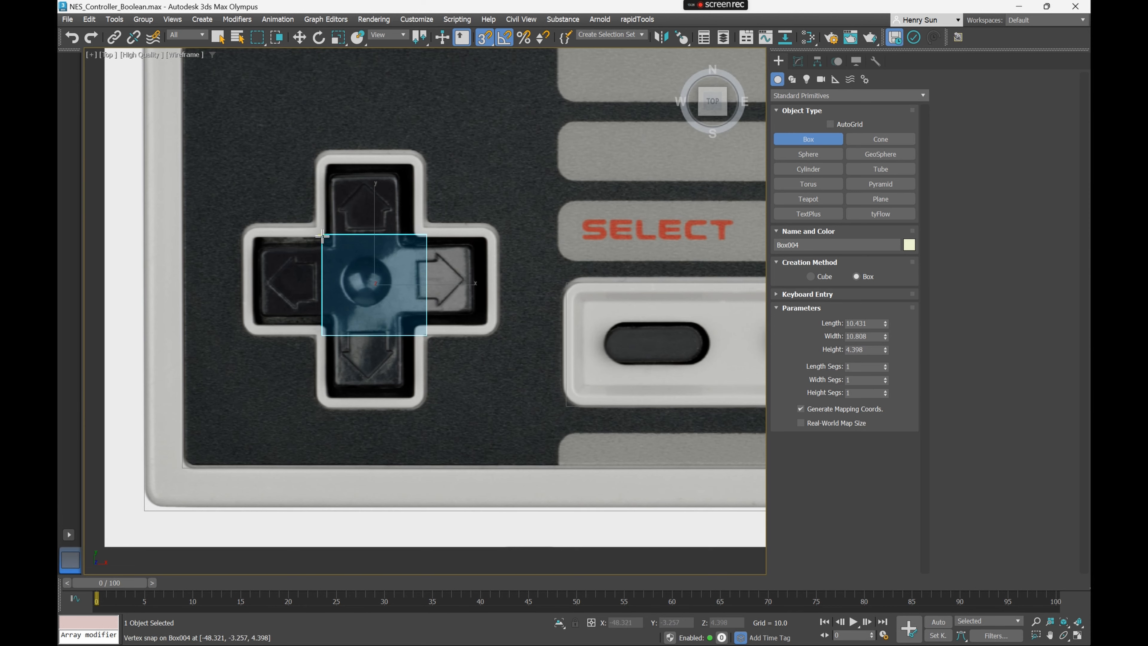
Move the D-pad box so its upper-left corner meets the cross outline's inner corner, and turn off angle and 3D snapping
{"action": "scroll", "coordinate": [379, 275], "scroll_direction": "up", "scroll_amount": 3}
{"action": "key", "text": "w"}
{"action": "left_click", "coordinate": [415, 271]}
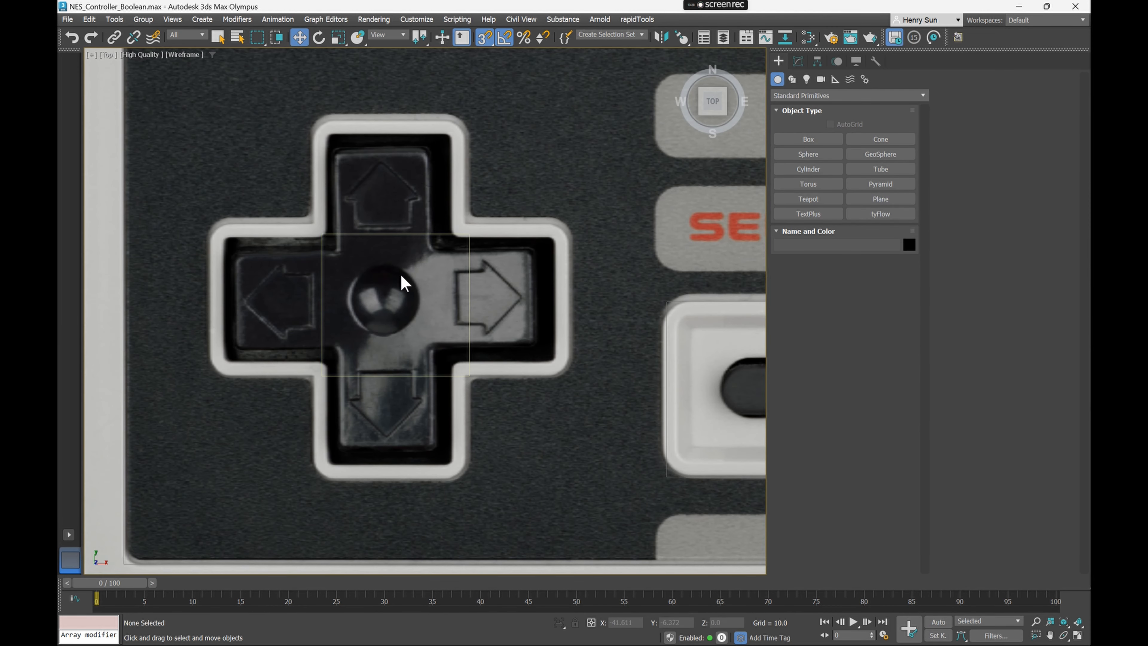
{"action": "left_click", "coordinate": [322, 235]}
{"action": "left_click_drag", "start_coordinate": [428, 271], "coordinate": [385, 294]}
{"action": "key", "text": "a"}
{"action": "key", "text": "s"}
Add Edit Poly to the D-pad box and move its lower vertices down to the cross outline's inner corners
{"action": "left_click", "coordinate": [798, 61]}
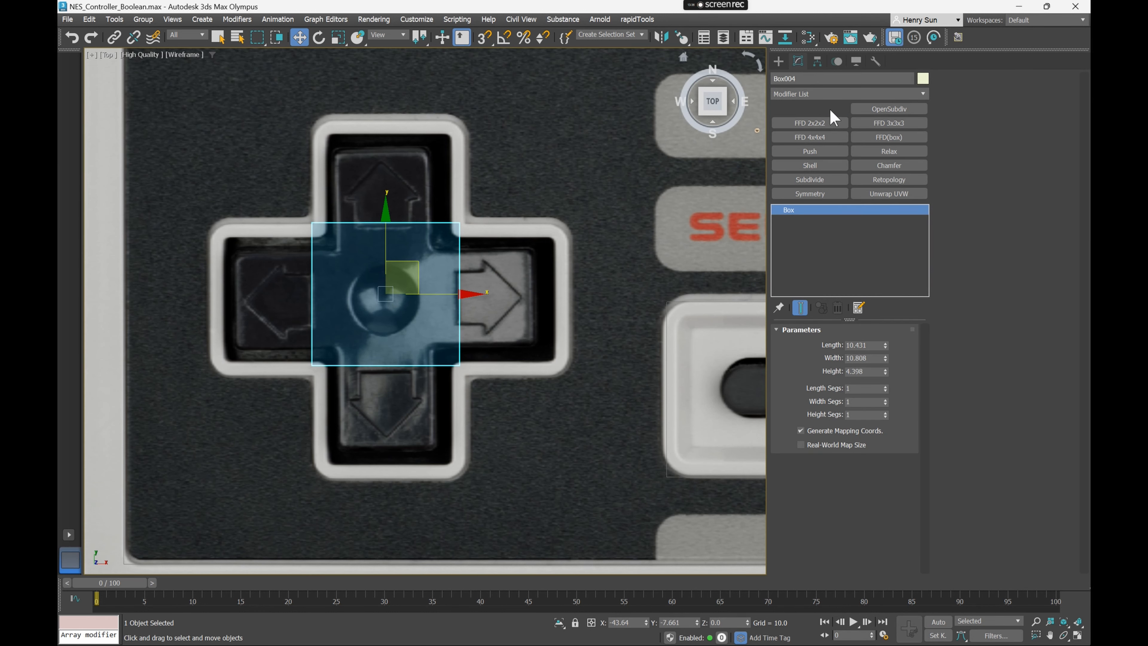
{"action": "left_click", "coordinate": [829, 110]}
{"action": "left_click", "coordinate": [828, 110]}
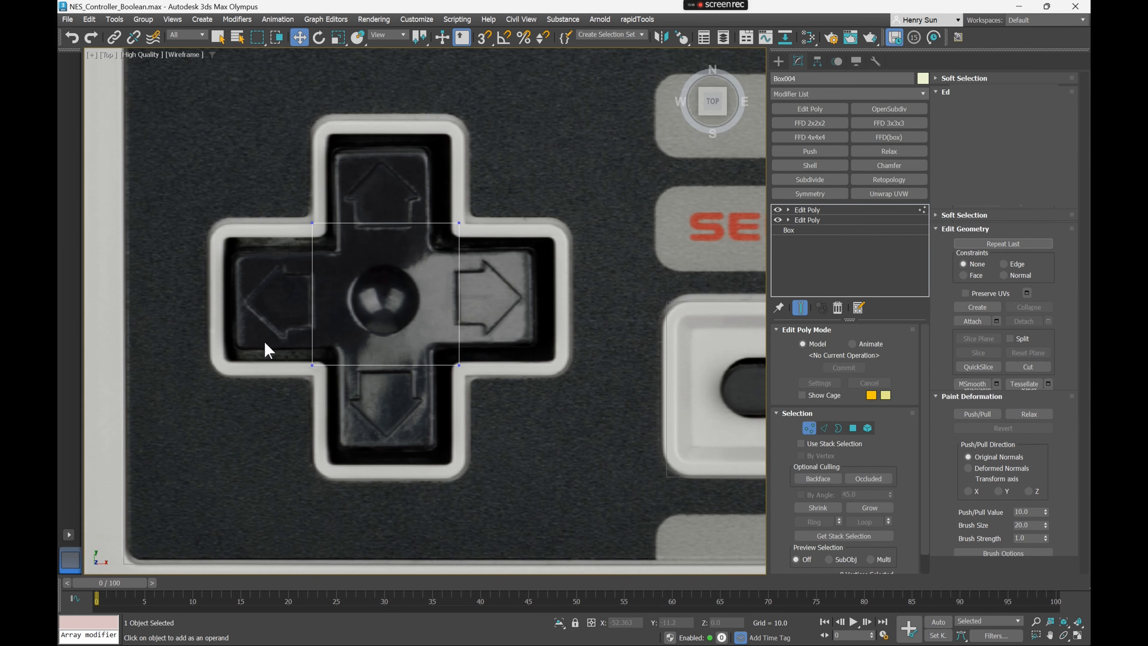
{"action": "left_click_drag", "start_coordinate": [265, 342], "coordinate": [512, 402]}
{"action": "left_click_drag", "start_coordinate": [387, 300], "coordinate": [386, 310]}
Fine-tune the D-pad box's right, upper and left vertices to line up with the cross outline's inner corners
{"action": "left_click_drag", "start_coordinate": [417, 190], "coordinate": [518, 427]}
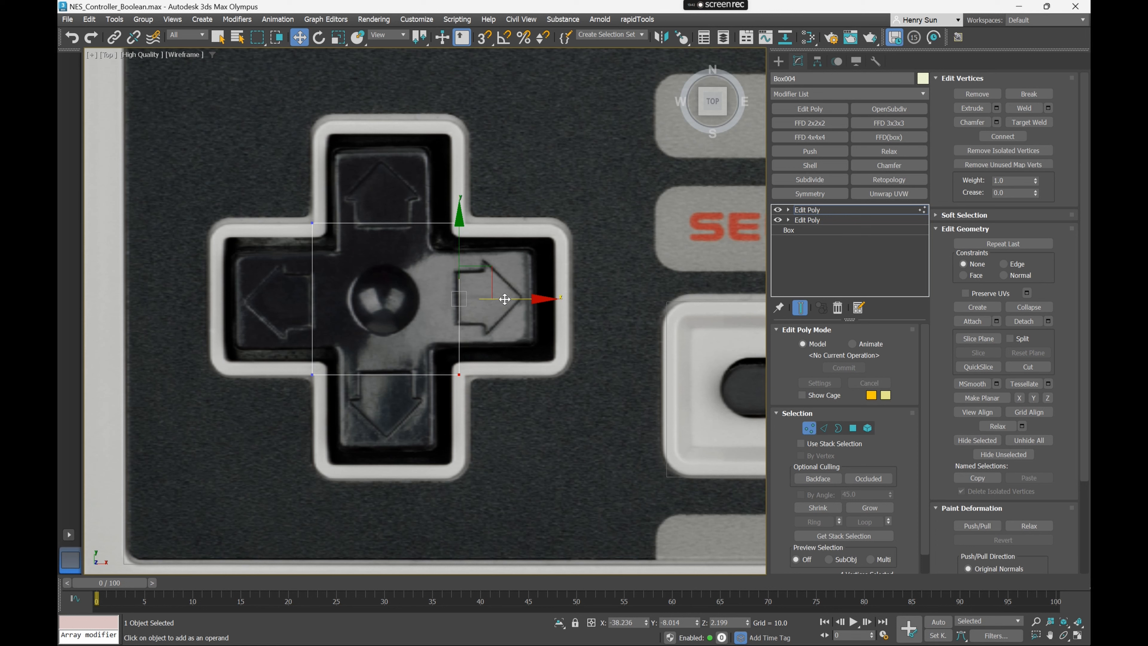
{"action": "left_click_drag", "start_coordinate": [507, 299], "coordinate": [513, 299]}
{"action": "left_click_drag", "start_coordinate": [282, 199], "coordinate": [520, 246]}
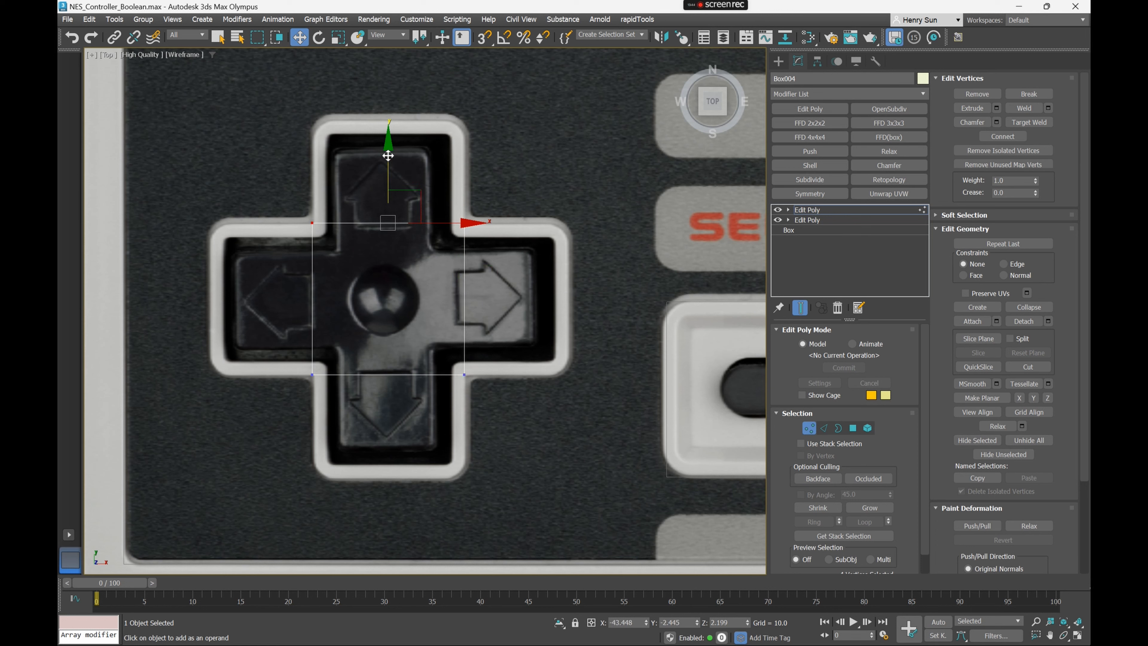
{"action": "left_click_drag", "start_coordinate": [384, 148], "coordinate": [385, 150]}
{"action": "left_click_drag", "start_coordinate": [247, 183], "coordinate": [367, 420]}
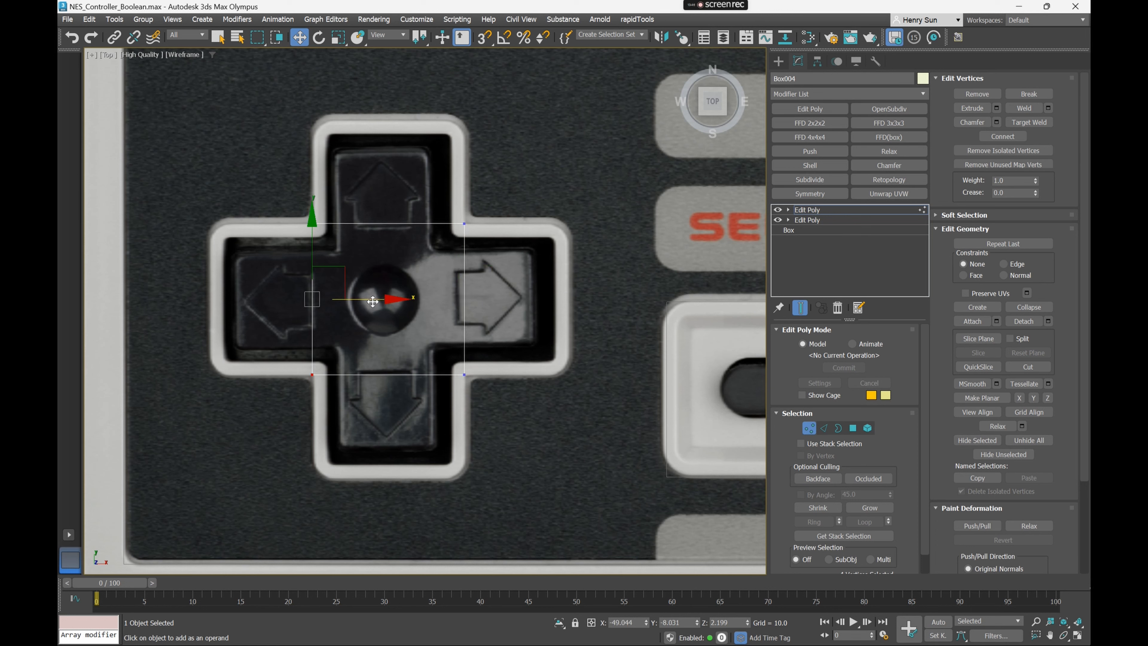
{"action": "left_click_drag", "start_coordinate": [376, 301], "coordinate": [376, 301]}
{"action": "left_click", "coordinate": [507, 376]}
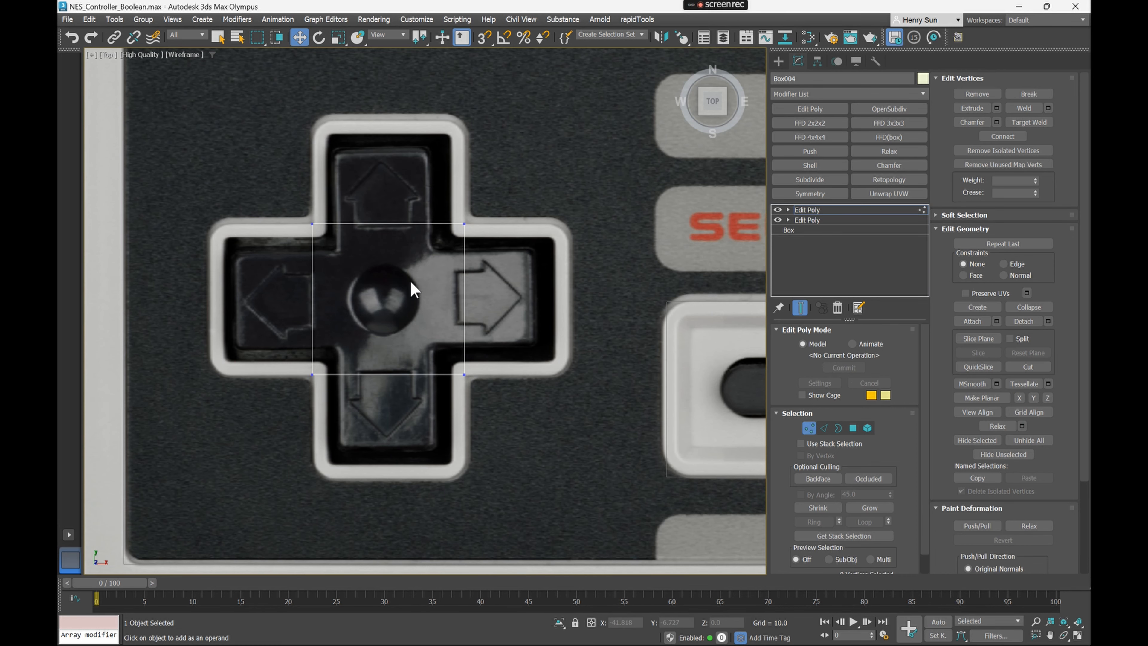
Isolate the D-pad box in a shaded perspective view and switch it to polygon editing
{"action": "key", "text": "p"}
{"action": "scroll", "coordinate": [400, 308], "scroll_direction": "down", "scroll_amount": 2}
{"action": "scroll", "coordinate": [399, 312], "scroll_direction": "up", "scroll_amount": 2}
{"action": "middle_click_drag", "start_coordinate": [389, 335], "coordinate": [377, 317], "text": "alt"}
{"action": "scroll", "coordinate": [394, 334], "scroll_direction": "down", "scroll_amount": 2}
{"action": "left_click", "coordinate": [852, 428]}
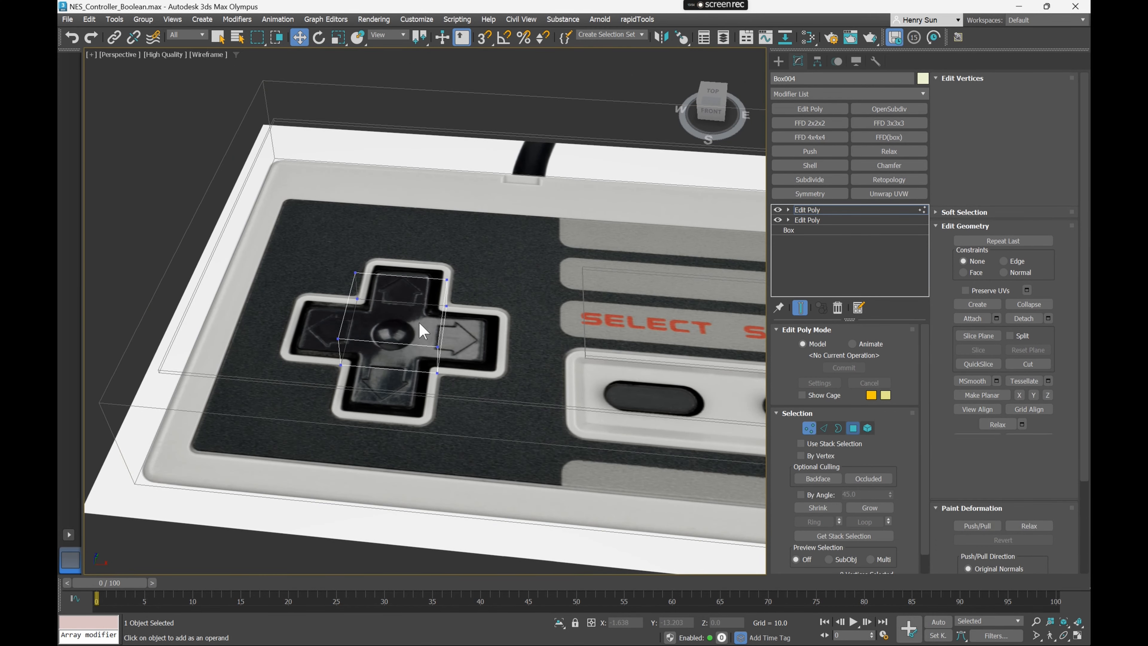
{"action": "key", "text": "F3"}
{"action": "key", "text": "alt+q"}
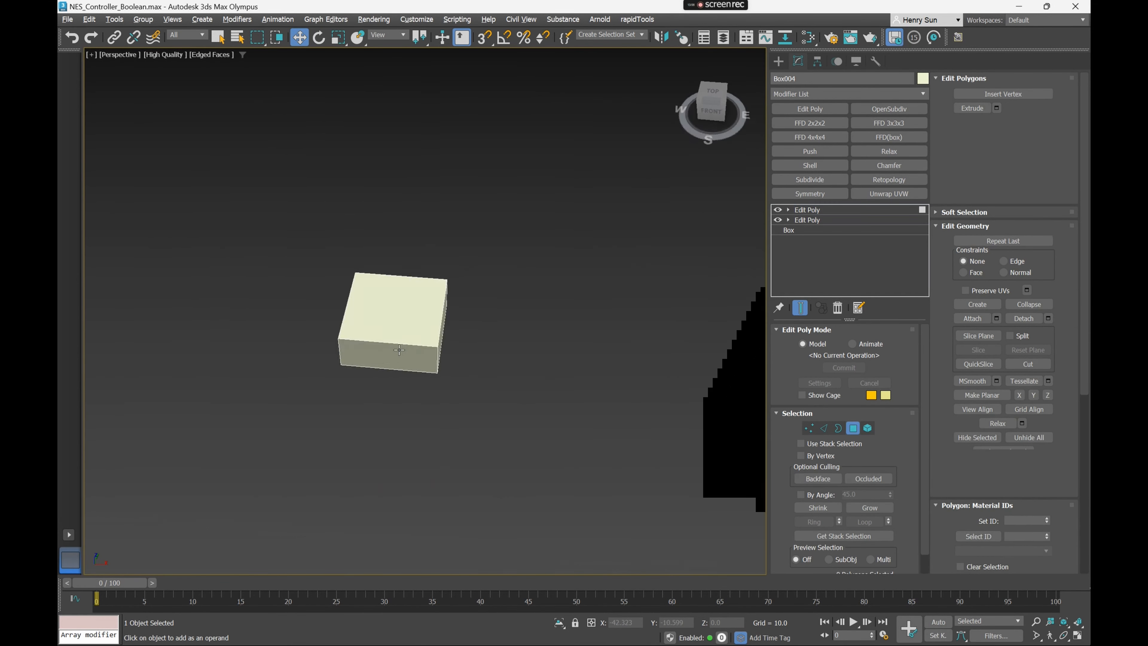
Select all four side polygons of the isolated D-pad box
{"action": "middle_click_drag", "start_coordinate": [411, 356], "coordinate": [354, 336], "text": "alt"}
{"action": "left_click", "coordinate": [395, 364]}
{"action": "left_click", "coordinate": [420, 330], "text": "ctrl"}
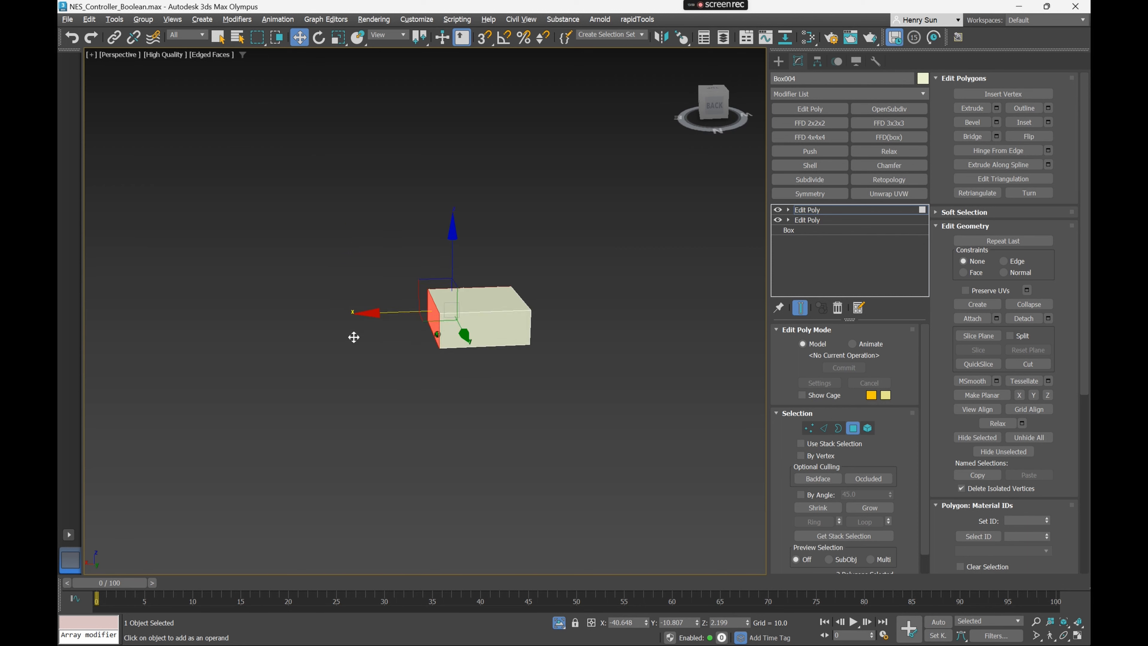
{"action": "left_click", "coordinate": [489, 327], "text": "ctrl"}
{"action": "middle_click_drag", "start_coordinate": [489, 327], "coordinate": [447, 328], "text": "alt"}
{"action": "left_click", "coordinate": [546, 320], "text": "ctrl"}
{"action": "middle_click_drag", "start_coordinate": [545, 320], "coordinate": [441, 317], "text": "alt"}
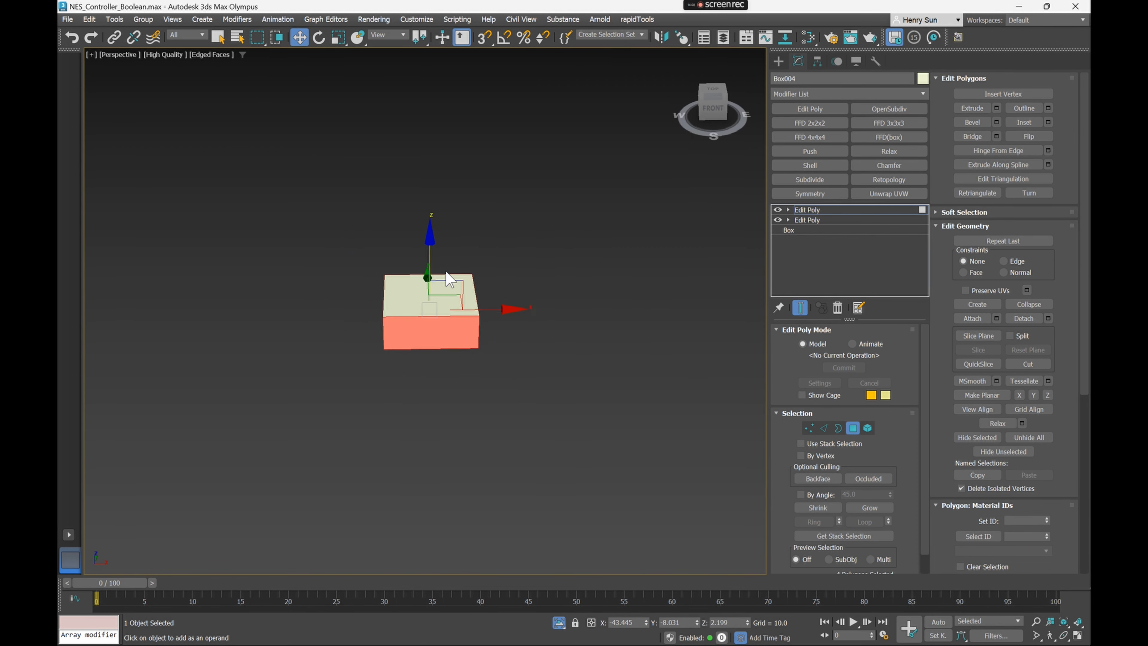
{"action": "middle_click_drag", "start_coordinate": [451, 277], "coordinate": [452, 267], "text": "alt"}
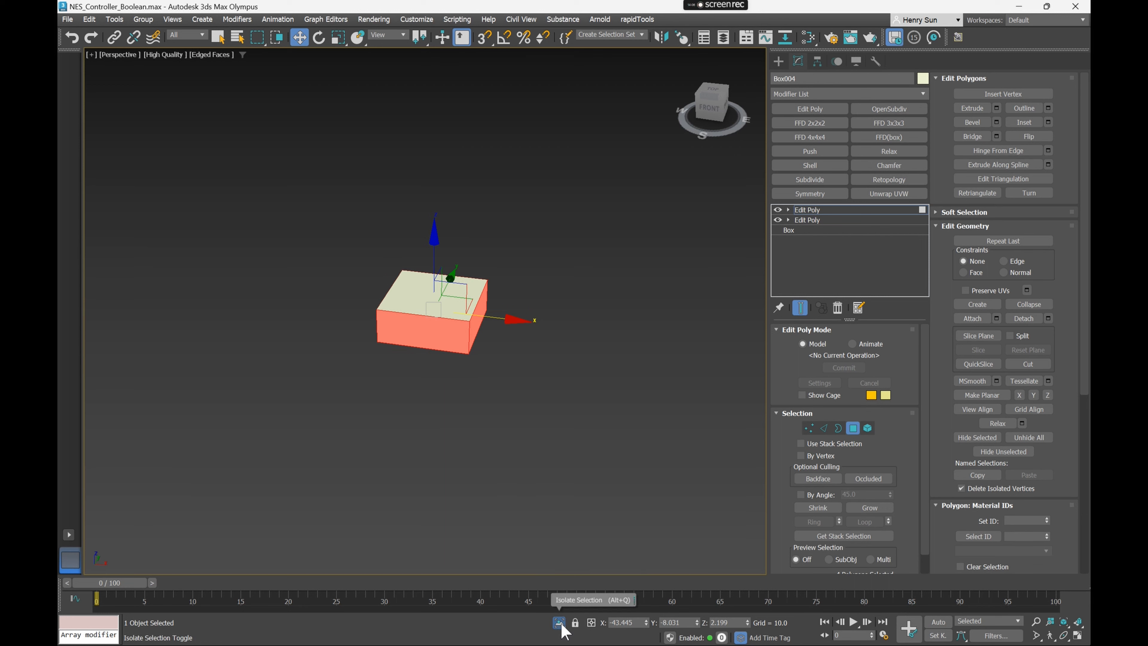
End the isolation and return to the wireframe top view over the D-pad reference, keeping the side polygons selected
{"action": "key", "text": "alt+q"}
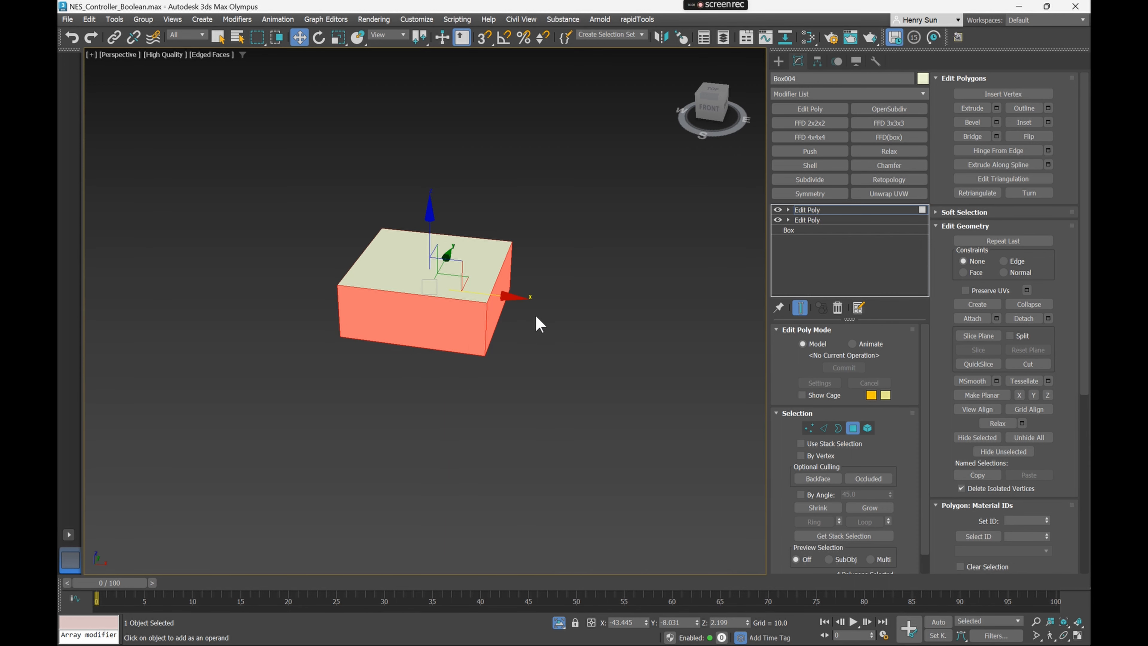
{"action": "key", "text": "alt+q"}
{"action": "middle_click_drag", "start_coordinate": [511, 323], "coordinate": [515, 328], "text": "alt"}
{"action": "key", "text": "t"}
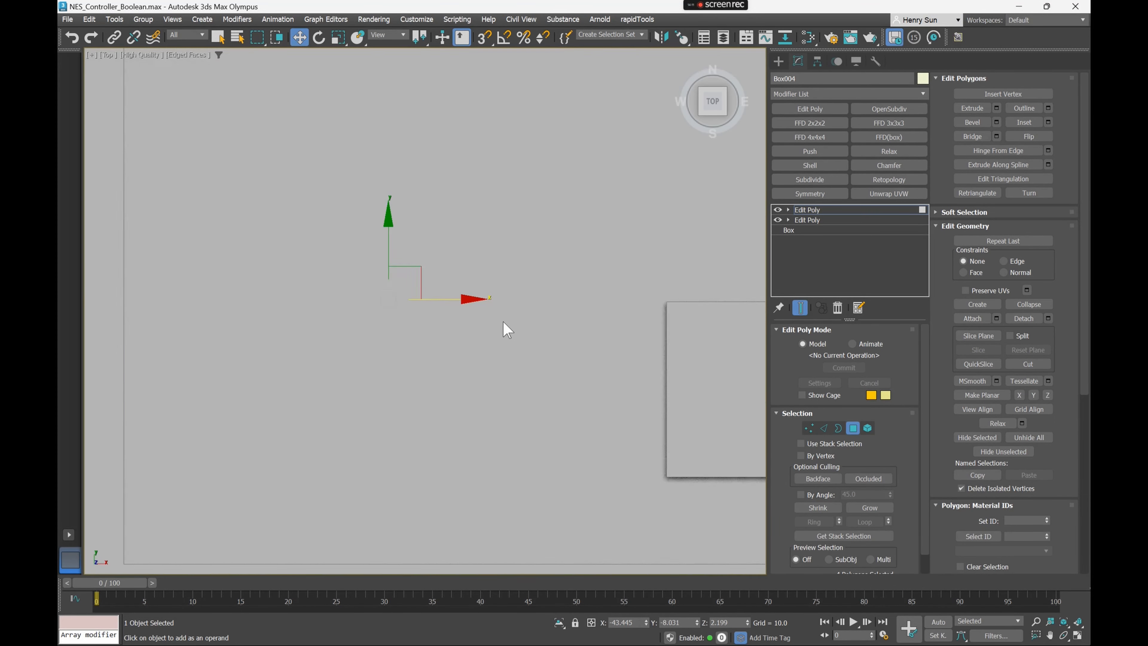
{"action": "key", "text": "F3"}
{"action": "scroll", "coordinate": [515, 336], "scroll_direction": "down", "scroll_amount": 6}
{"action": "scroll", "coordinate": [495, 330], "scroll_direction": "up", "scroll_amount": 3}
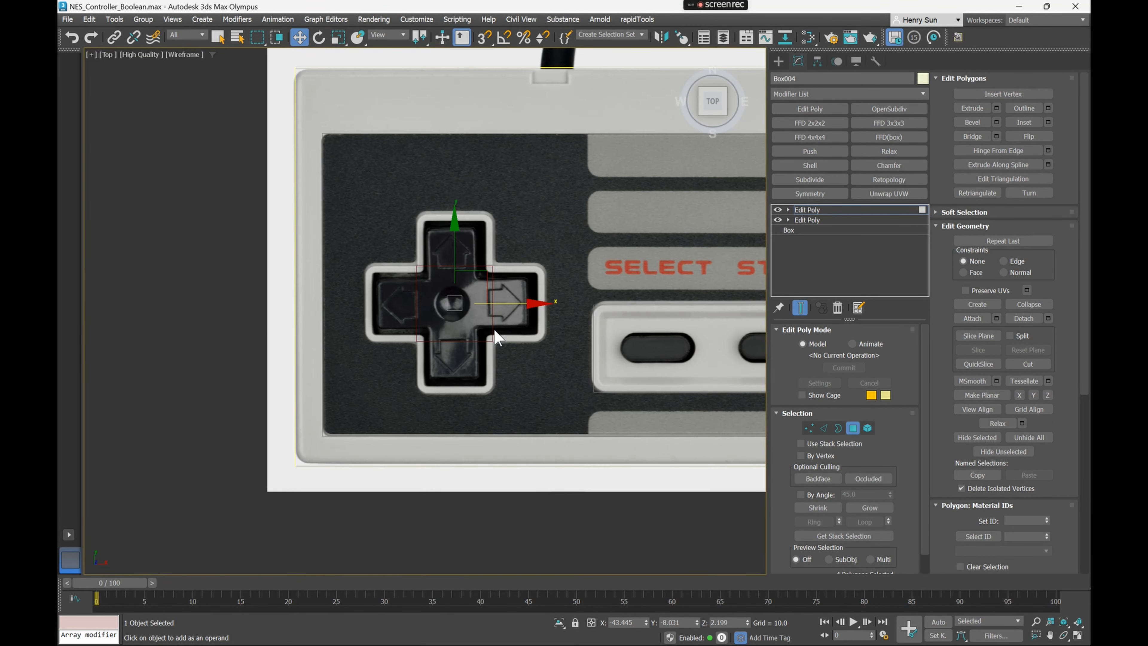
Set up an extrusion of the four side polygons with type Local Normal and a height of 7.9
{"action": "right_click", "coordinate": [610, 218]}
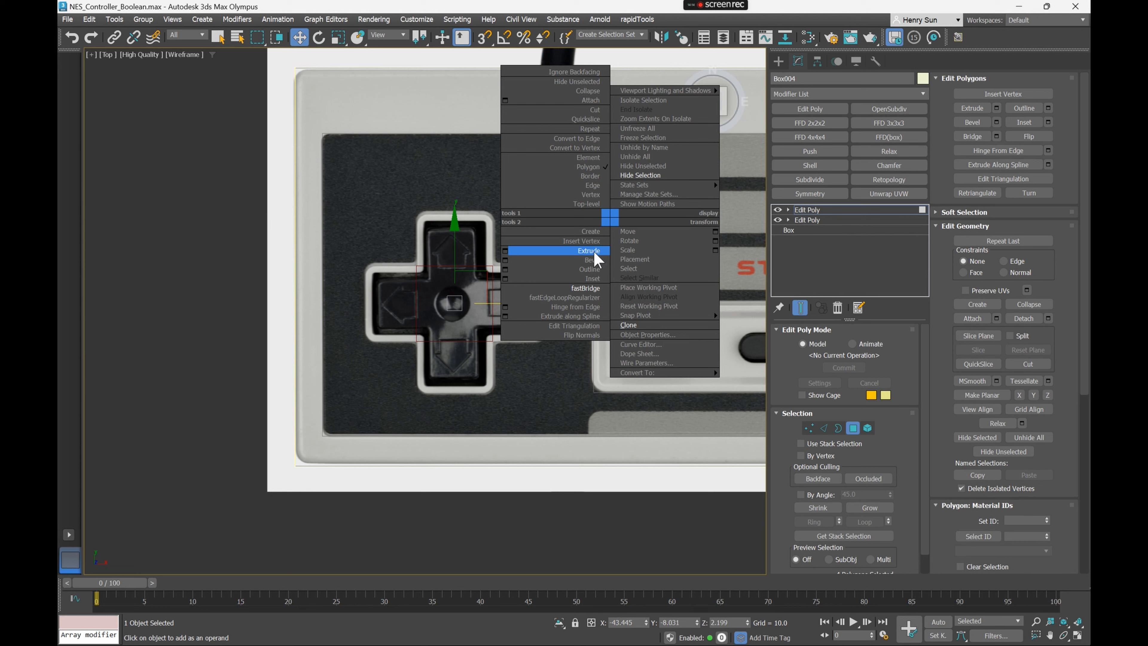
{"action": "left_click", "coordinate": [505, 252]}
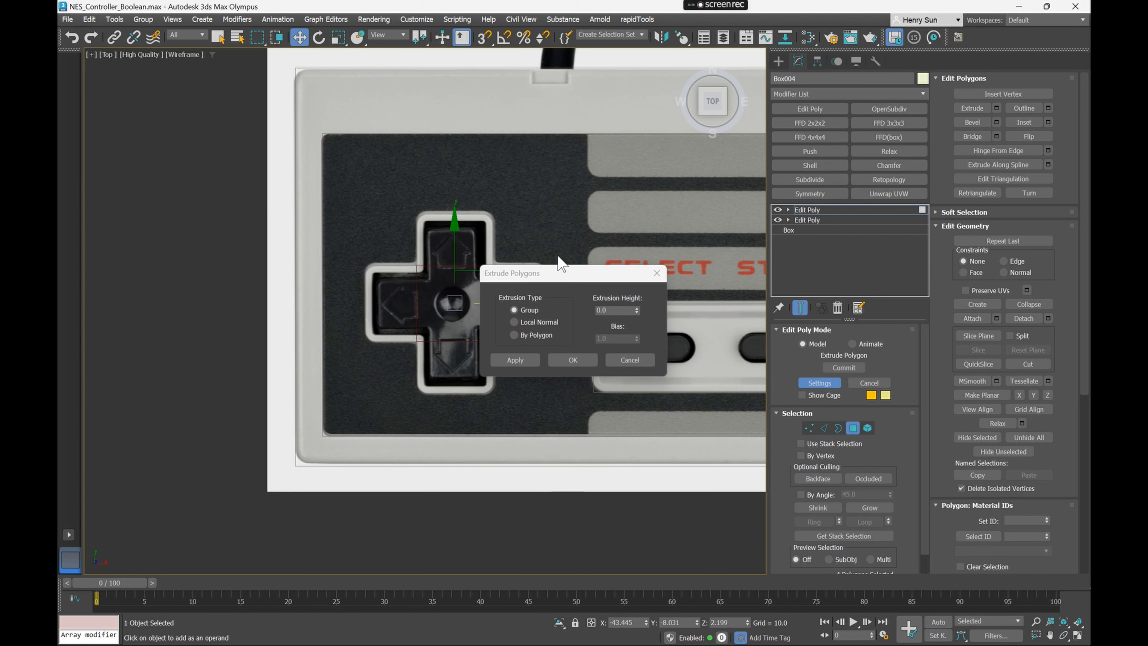
{"action": "left_click_drag", "start_coordinate": [557, 271], "coordinate": [633, 141]}
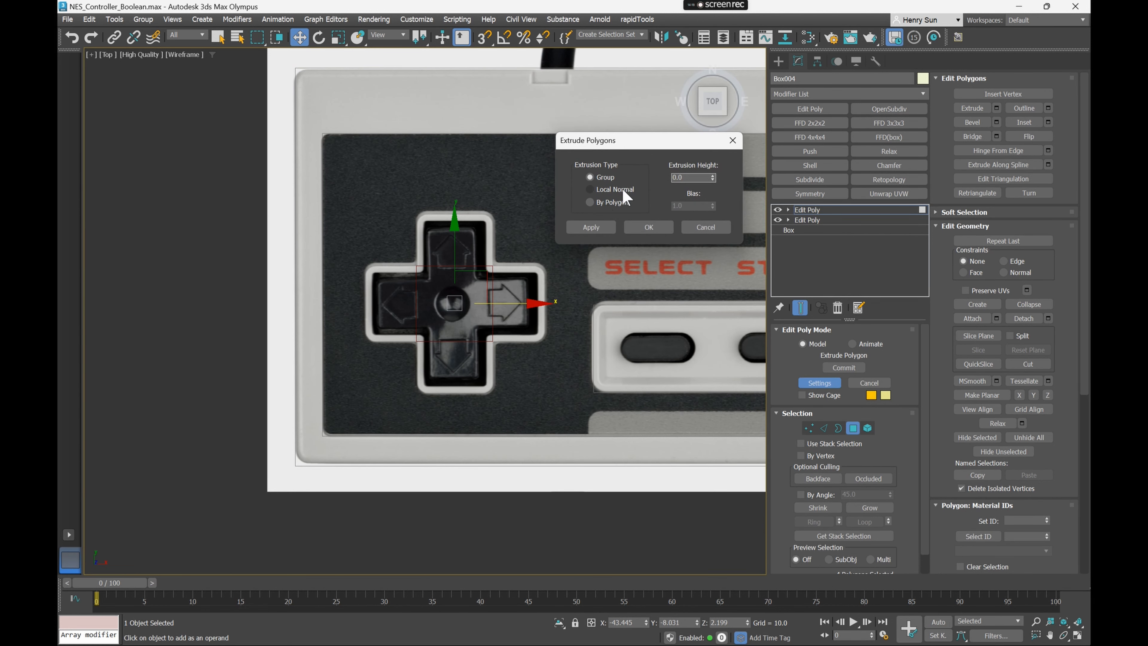
{"action": "left_click", "coordinate": [590, 188]}
{"action": "middle_click_drag", "start_coordinate": [492, 205], "coordinate": [446, 209]}
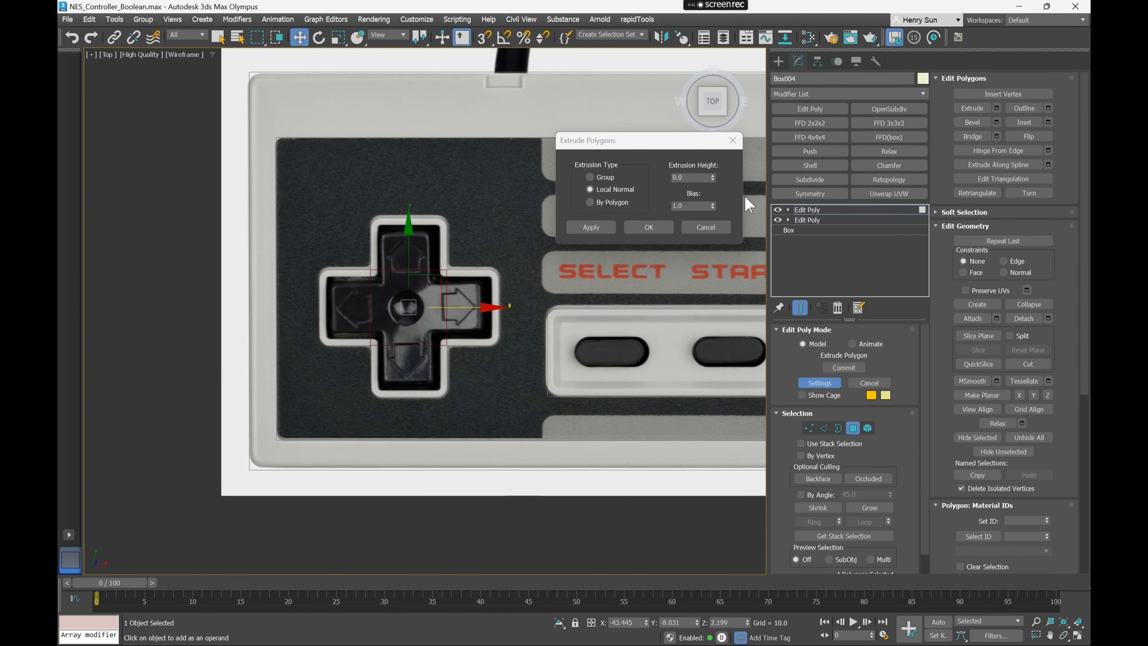
{"action": "left_click_drag", "start_coordinate": [712, 177], "coordinate": [709, 137]}
{"action": "left_click_drag", "start_coordinate": [709, 76], "coordinate": [707, 500]}
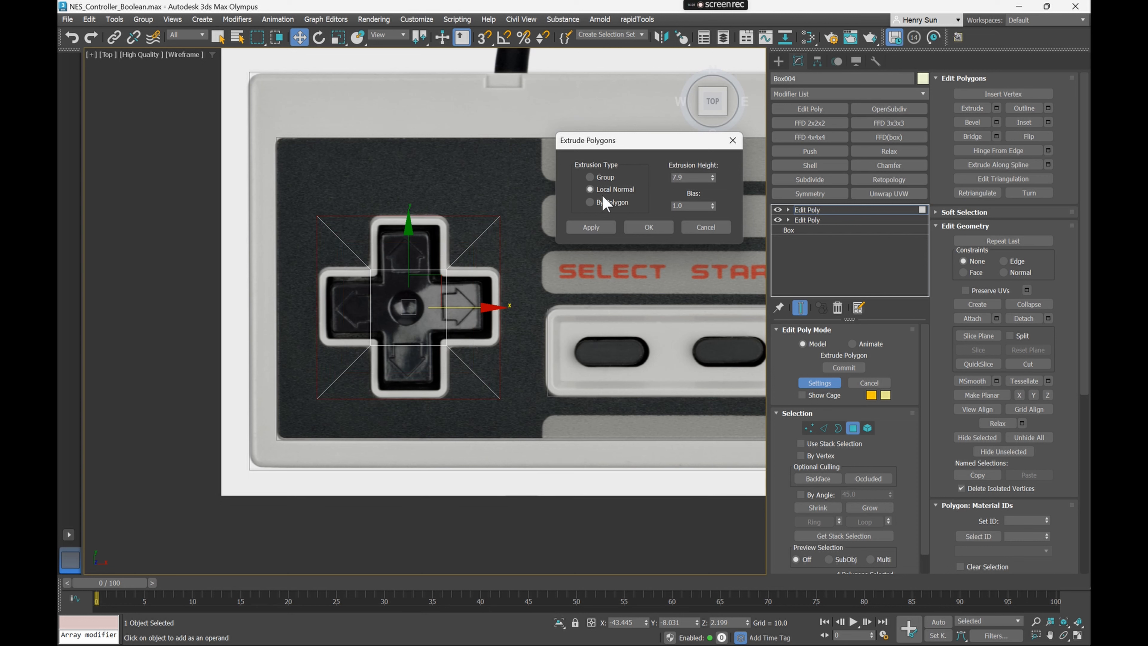
Change the extrusion type to By Polygon, set the height to 7.663 and apply it to form the cross
{"action": "left_click", "coordinate": [590, 202]}
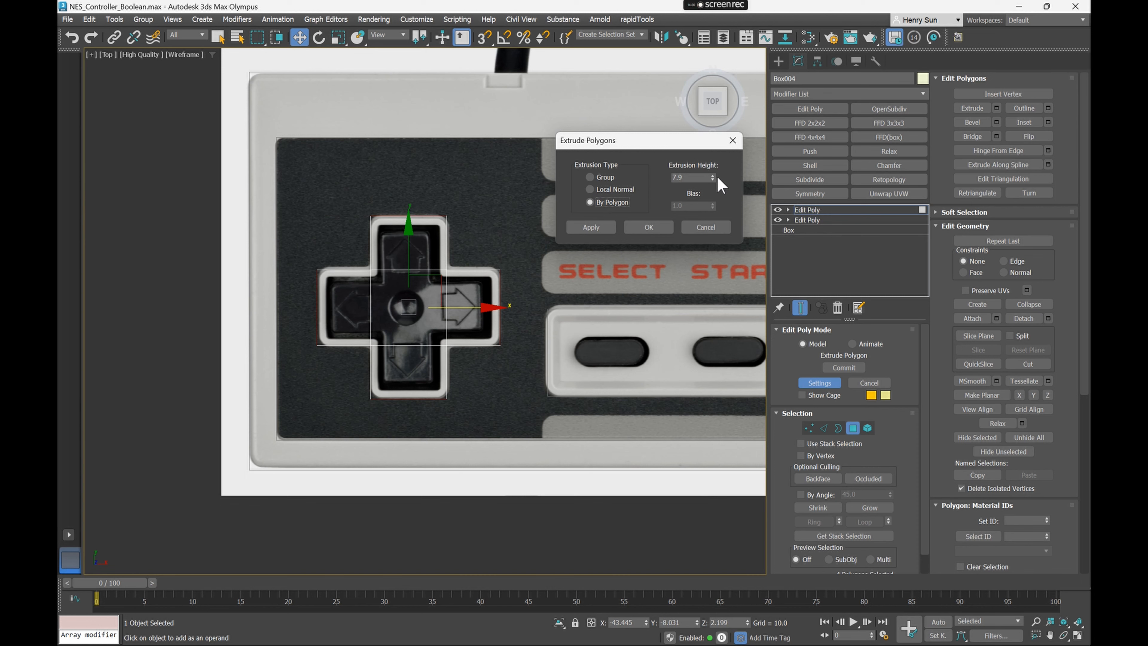
{"action": "left_click_drag", "start_coordinate": [713, 177], "coordinate": [714, 177]}
{"action": "scroll", "coordinate": [436, 301], "scroll_direction": "up", "scroll_amount": 3}
{"action": "left_click", "coordinate": [655, 227]}
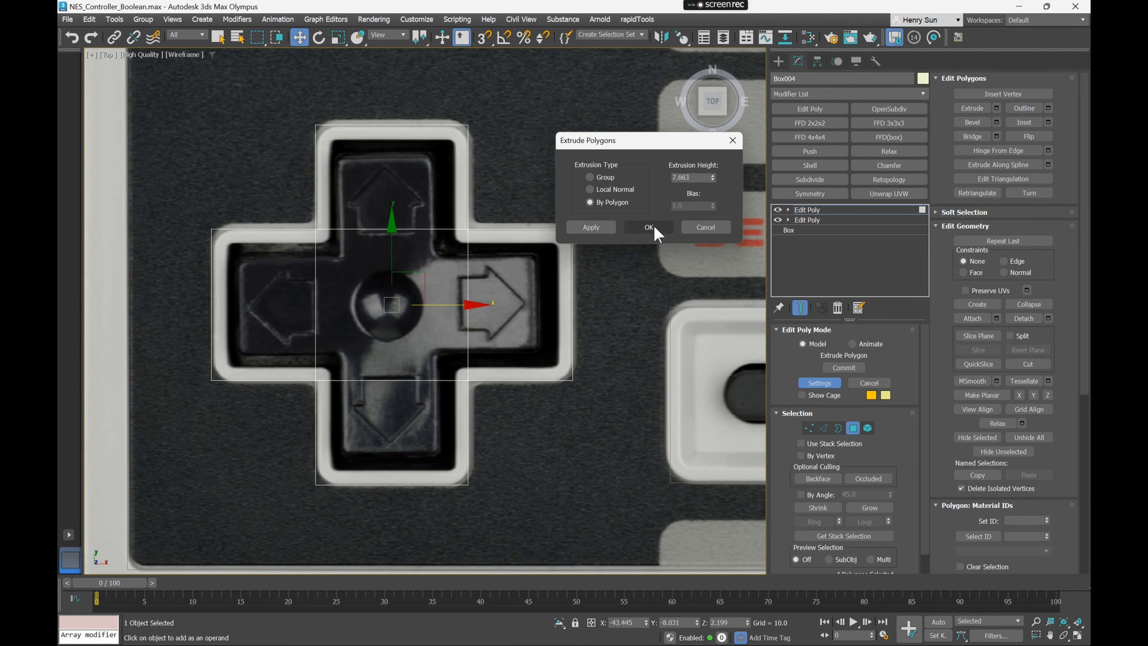
{"action": "scroll", "coordinate": [320, 308], "scroll_direction": "up", "scroll_amount": 3}
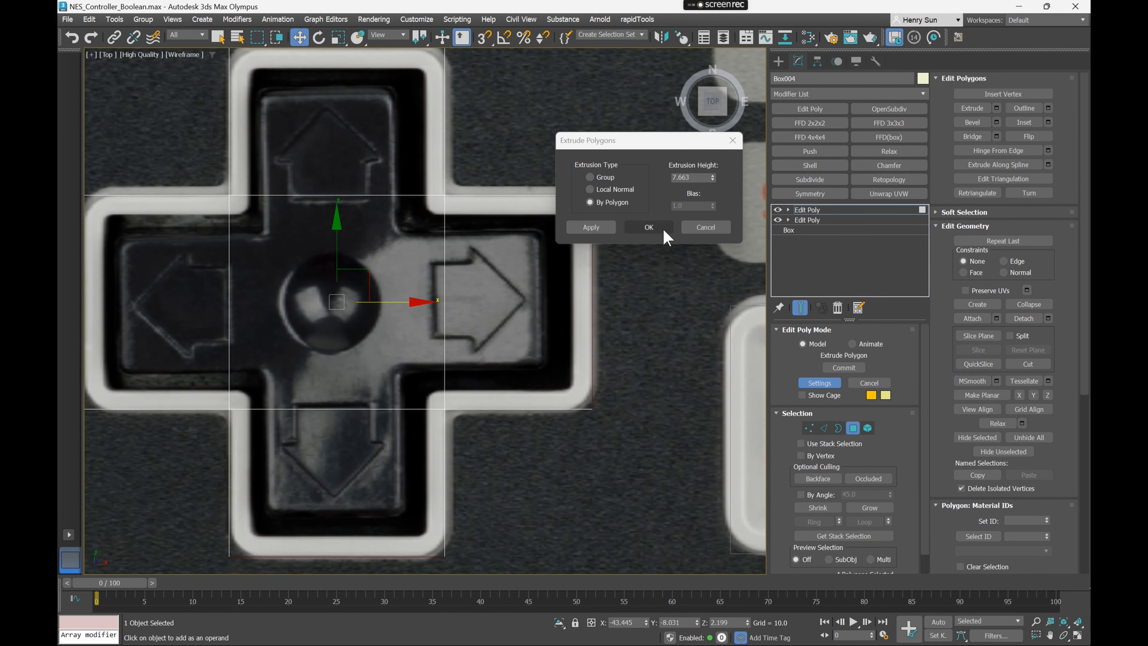
{"action": "left_click", "coordinate": [663, 230]}
Enter vertex editing on the lower Edit Poly of the D-pad box, with the end result of the stack shown
{"action": "scroll", "coordinate": [664, 236], "scroll_direction": "down", "scroll_amount": 4}
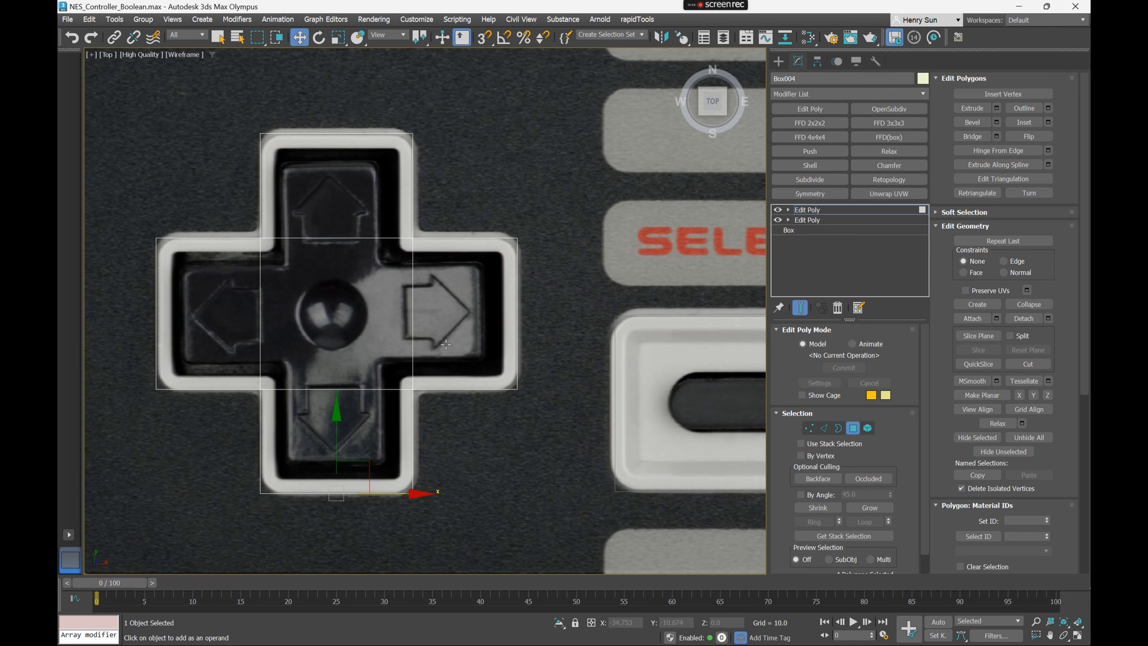
{"action": "left_click", "coordinate": [395, 188]}
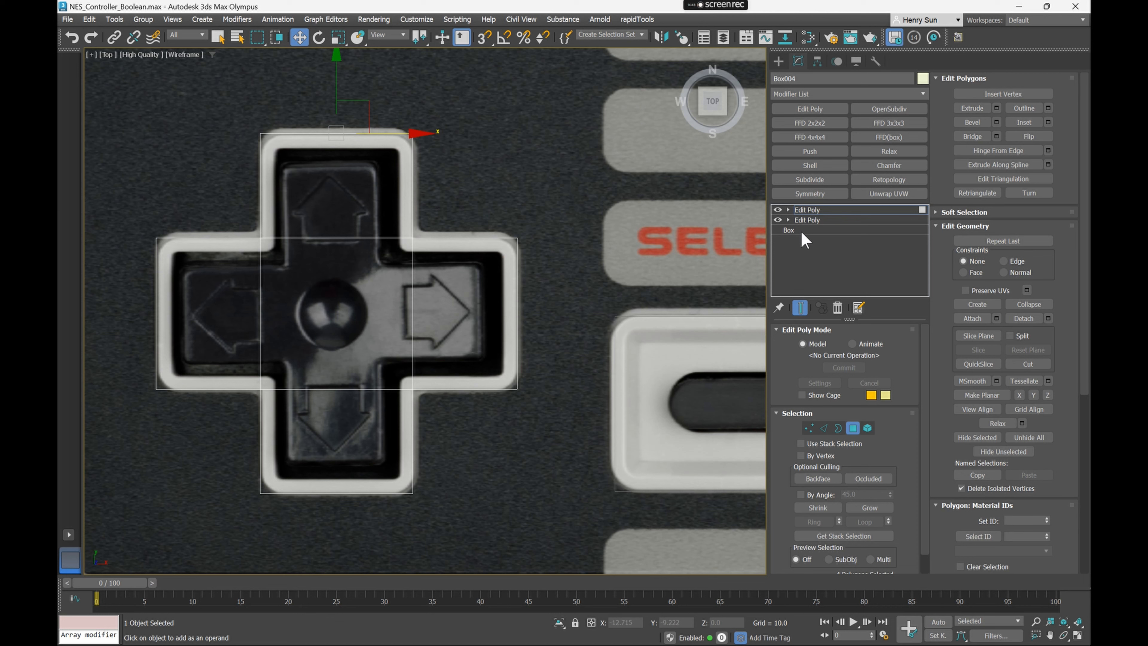
{"action": "left_click", "coordinate": [807, 221]}
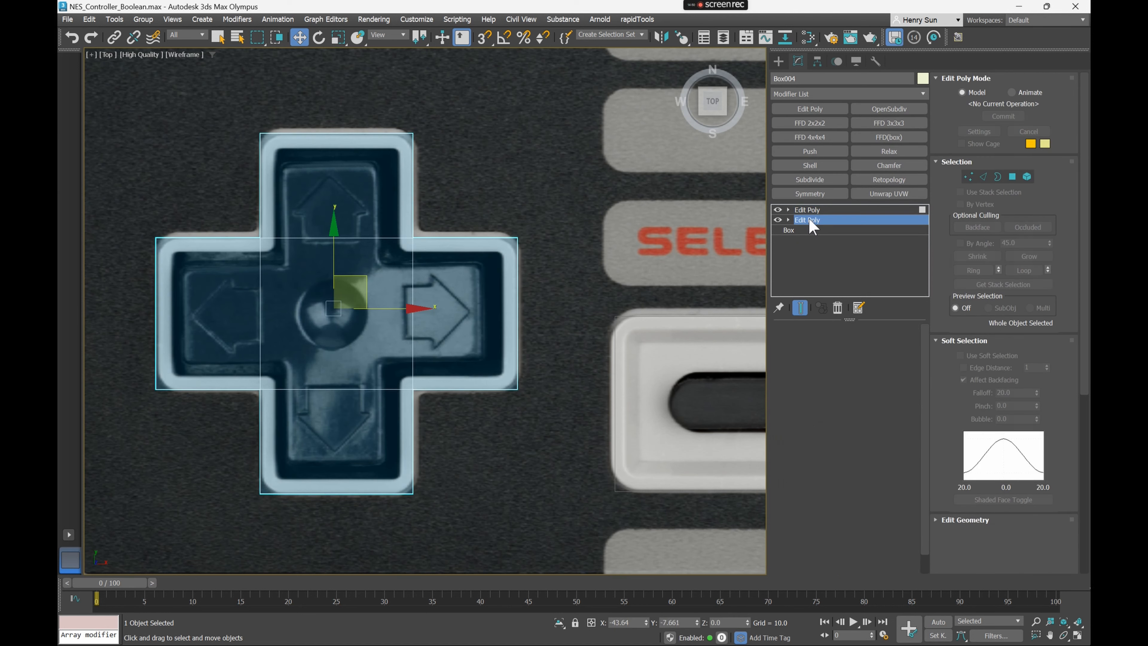
{"action": "left_click", "coordinate": [823, 209]}
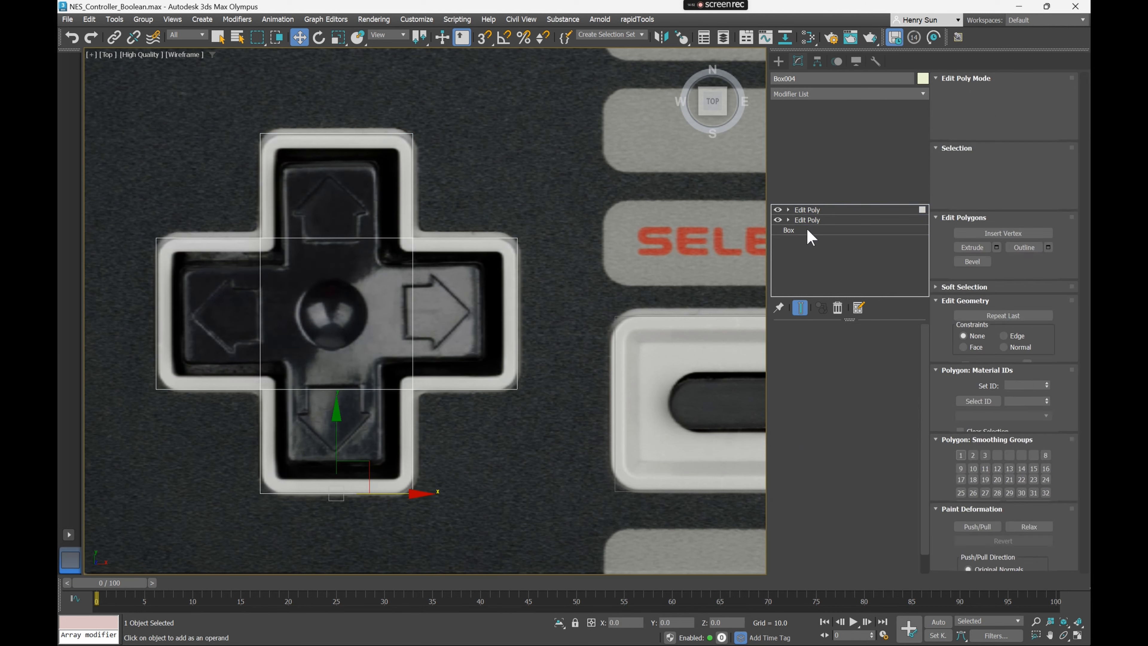
{"action": "left_click", "coordinate": [813, 220]}
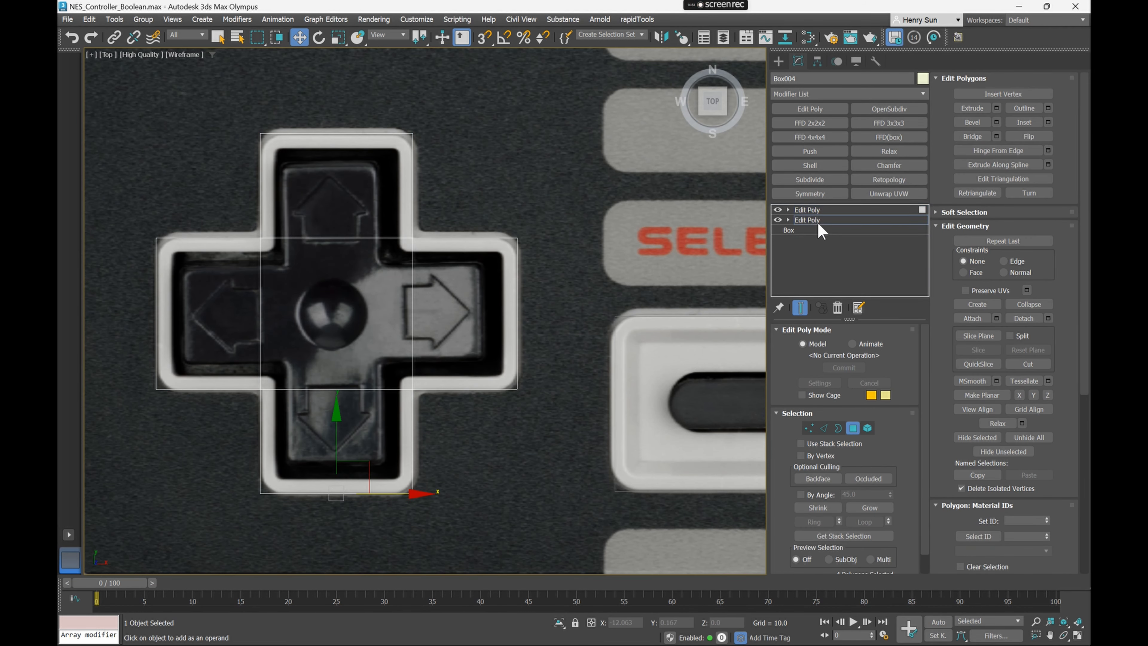
{"action": "left_click", "coordinate": [799, 308]}
{"action": "middle_click_drag", "start_coordinate": [479, 277], "coordinate": [549, 225]}
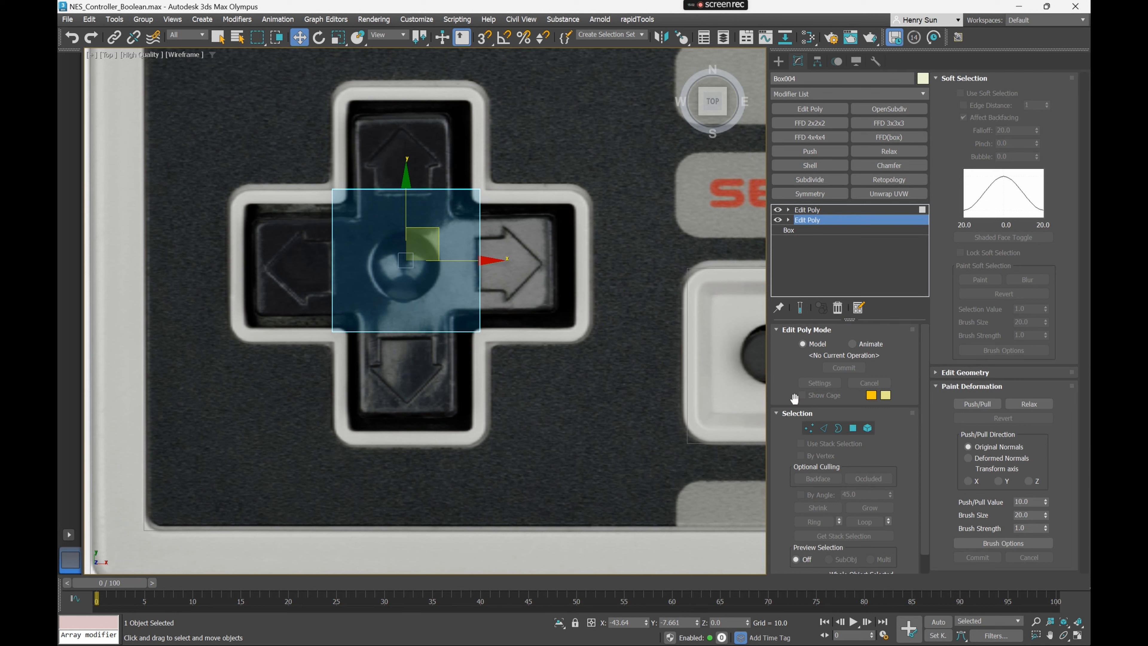
{"action": "key", "text": "1"}
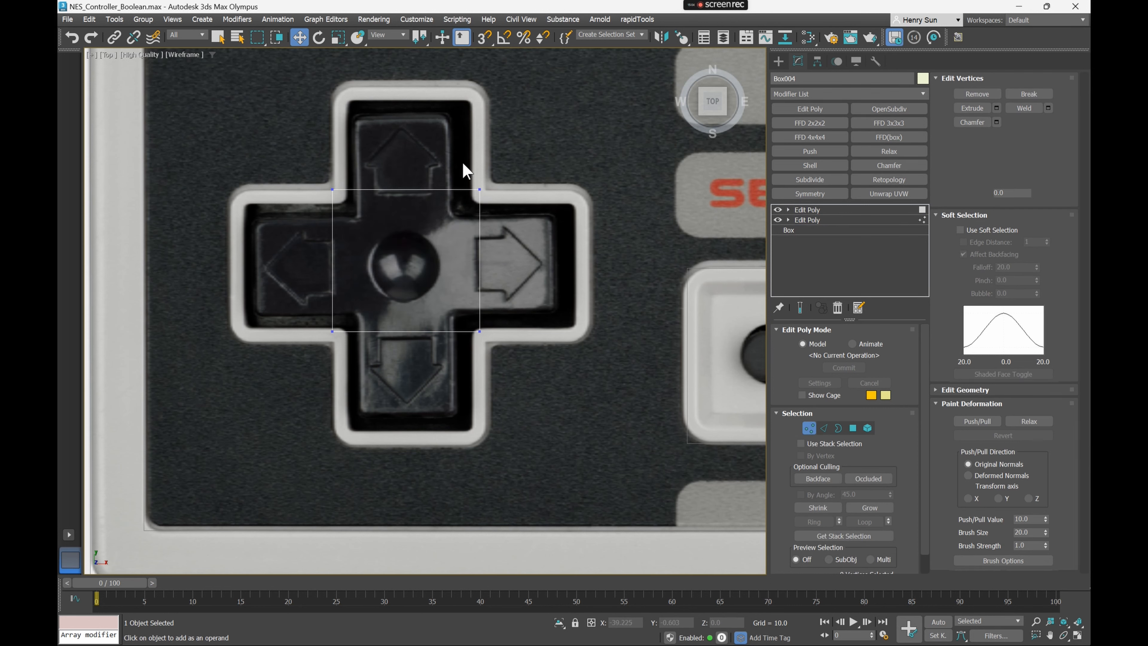
{"action": "left_click", "coordinate": [800, 311]}
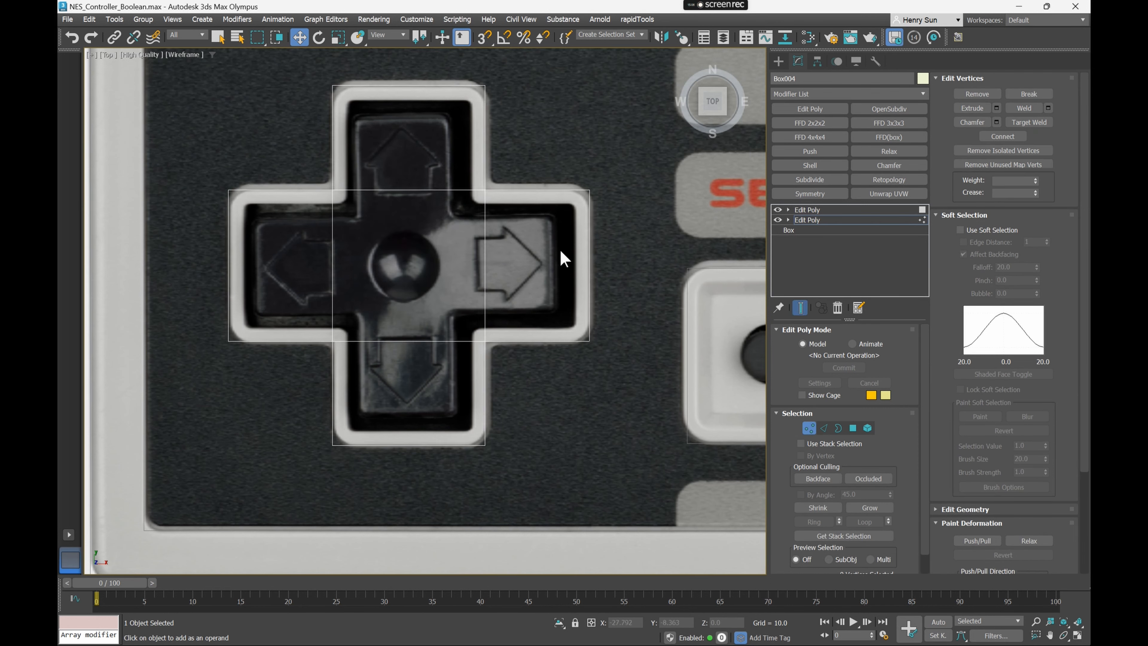
Move the centre box's right vertices inward by about 0.9 and disable the upper Edit Poly
{"action": "left_click_drag", "start_coordinate": [466, 154], "coordinate": [556, 350]}
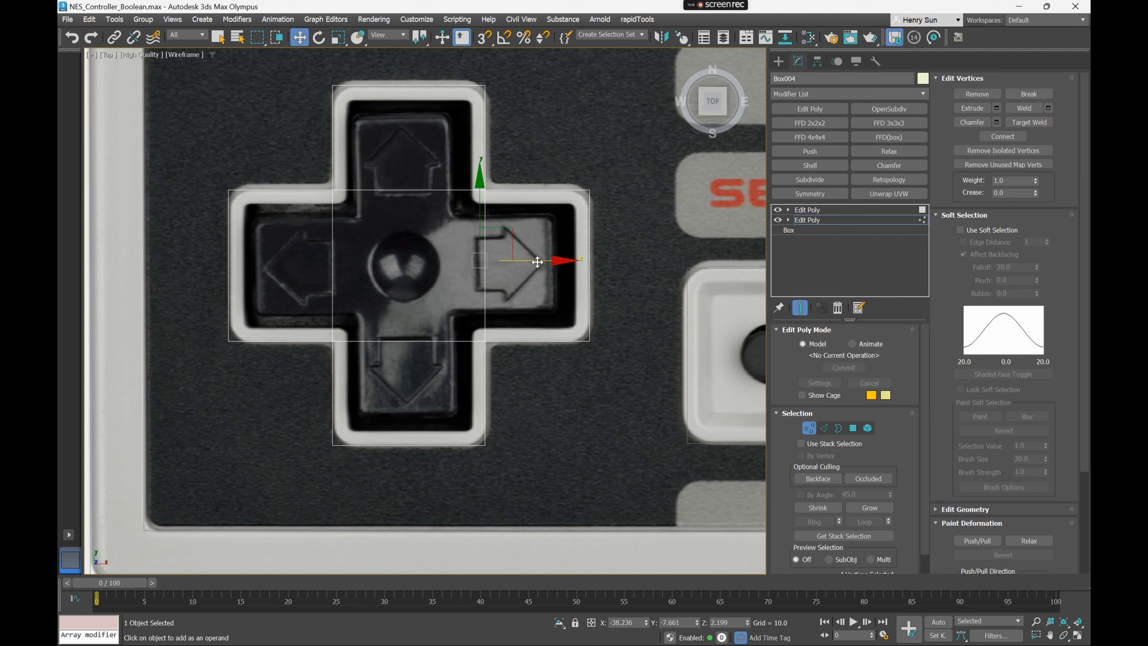
{"action": "left_click_drag", "start_coordinate": [539, 261], "coordinate": [517, 262]}
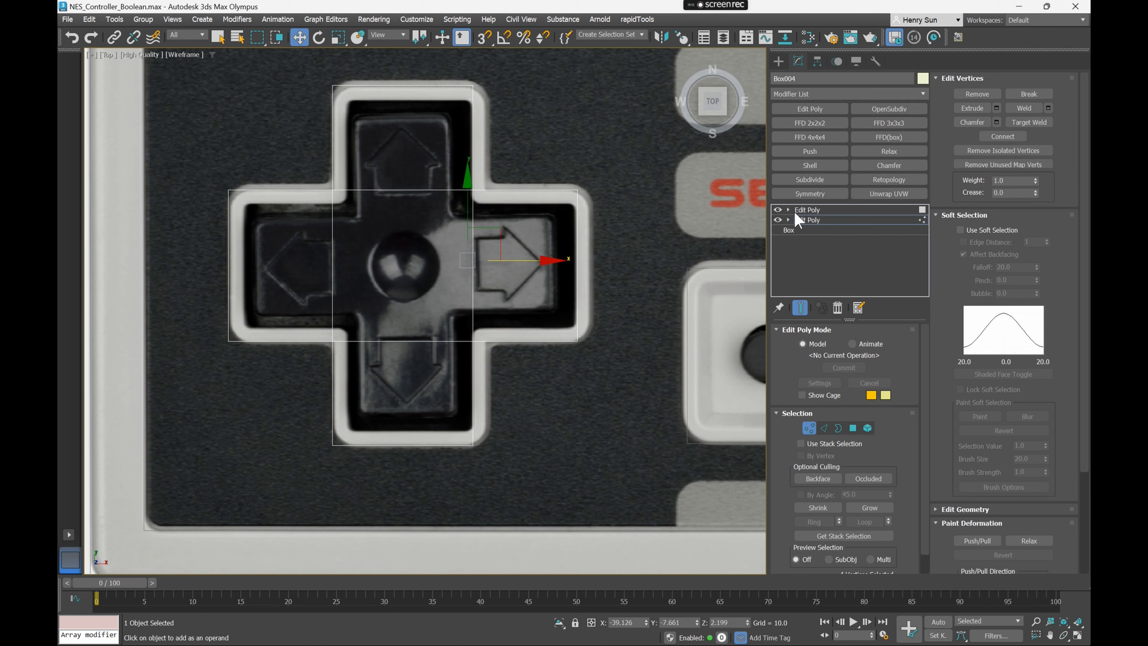
{"action": "left_click", "coordinate": [777, 209]}
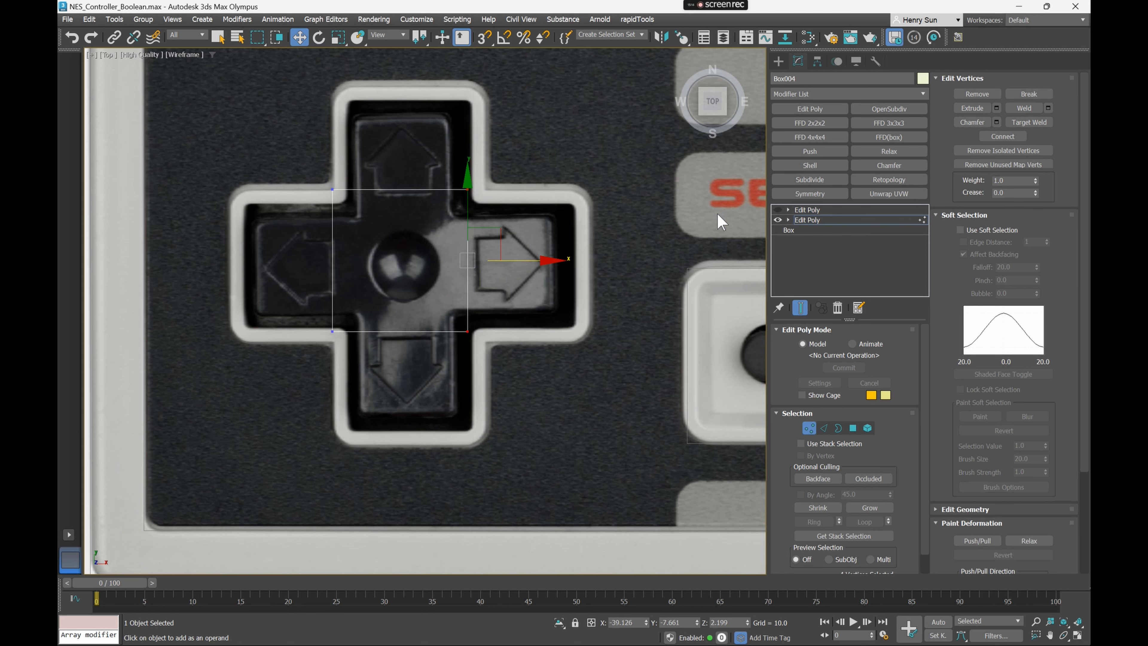
Compare the D-pad shape with the upper Edit Poly enabled and disabled
{"action": "left_click", "coordinate": [775, 212]}
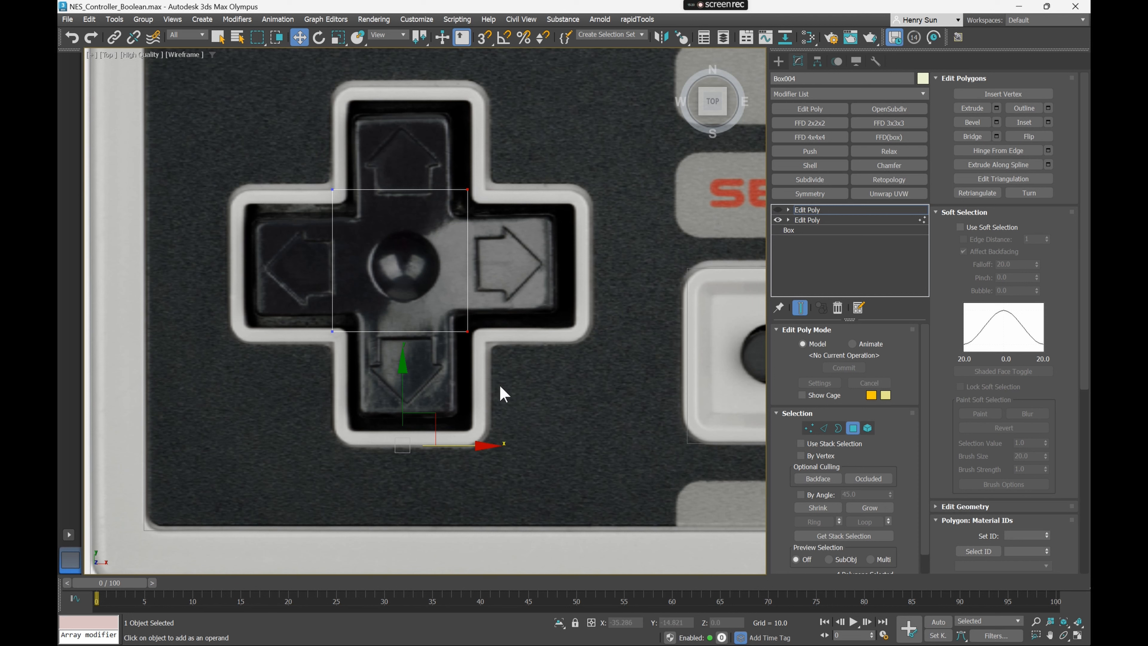
{"action": "left_click_drag", "start_coordinate": [425, 155], "coordinate": [543, 382]}
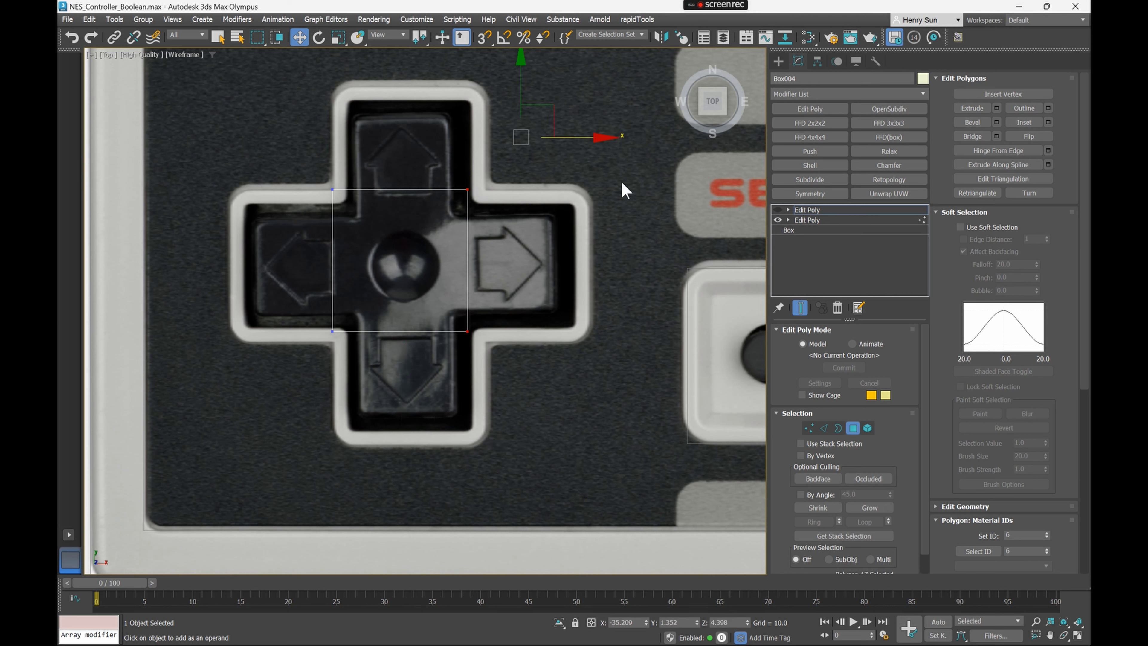
{"action": "left_click", "coordinate": [776, 209]}
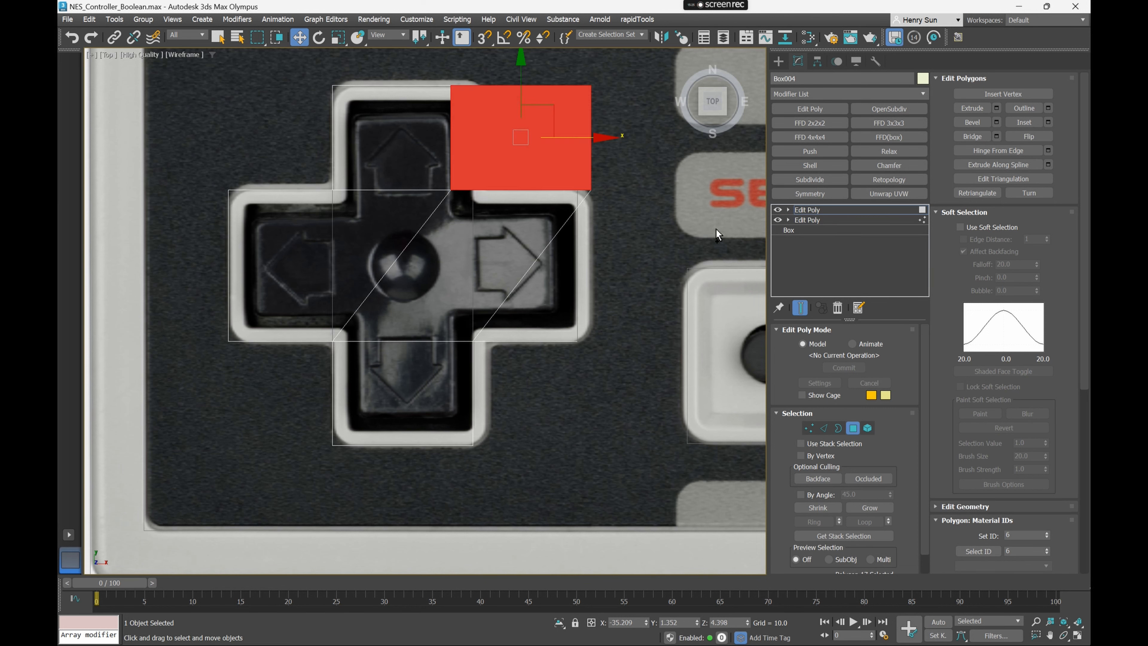
{"action": "left_click", "coordinate": [776, 209]}
{"action": "left_click", "coordinate": [777, 209]}
{"action": "left_click", "coordinate": [776, 209]}
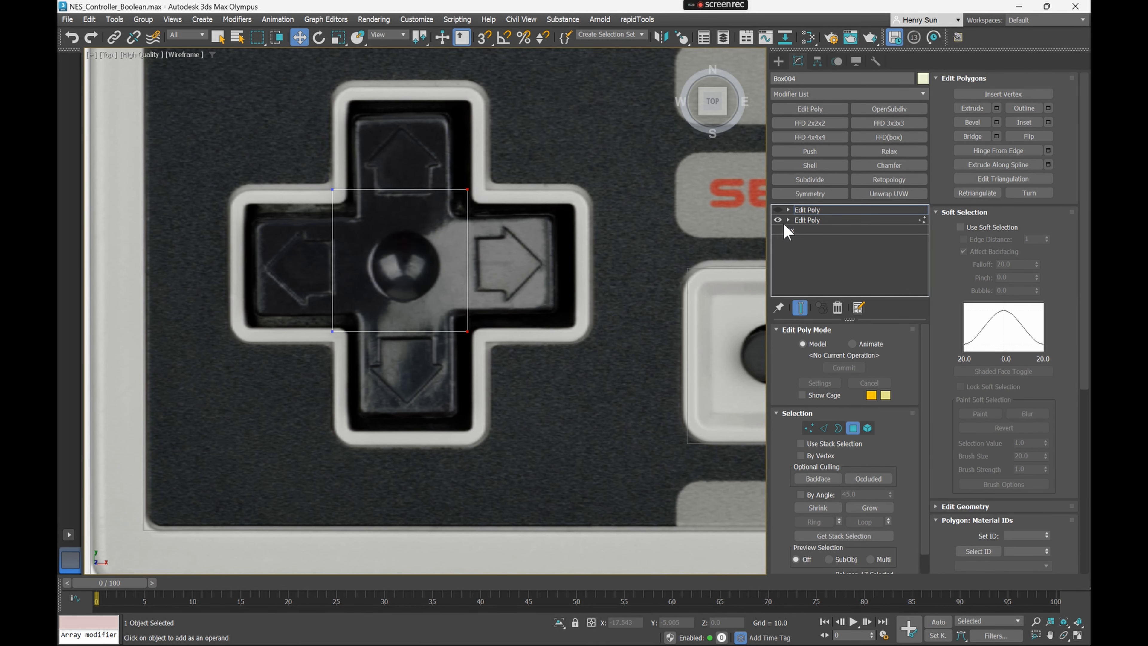
{"action": "left_click", "coordinate": [777, 210]}
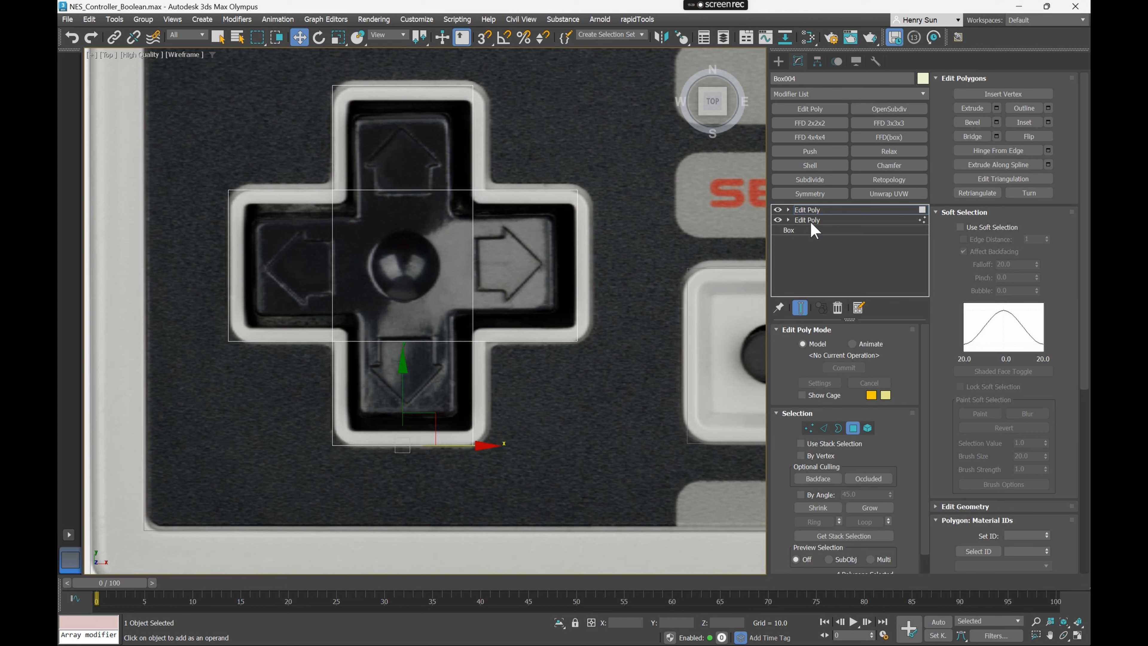
Disable the upper Edit Poly, nudge the lower Edit Poly's right vertices outward and move its left vertices inward by about 0.8
{"action": "left_click", "coordinate": [777, 210]}
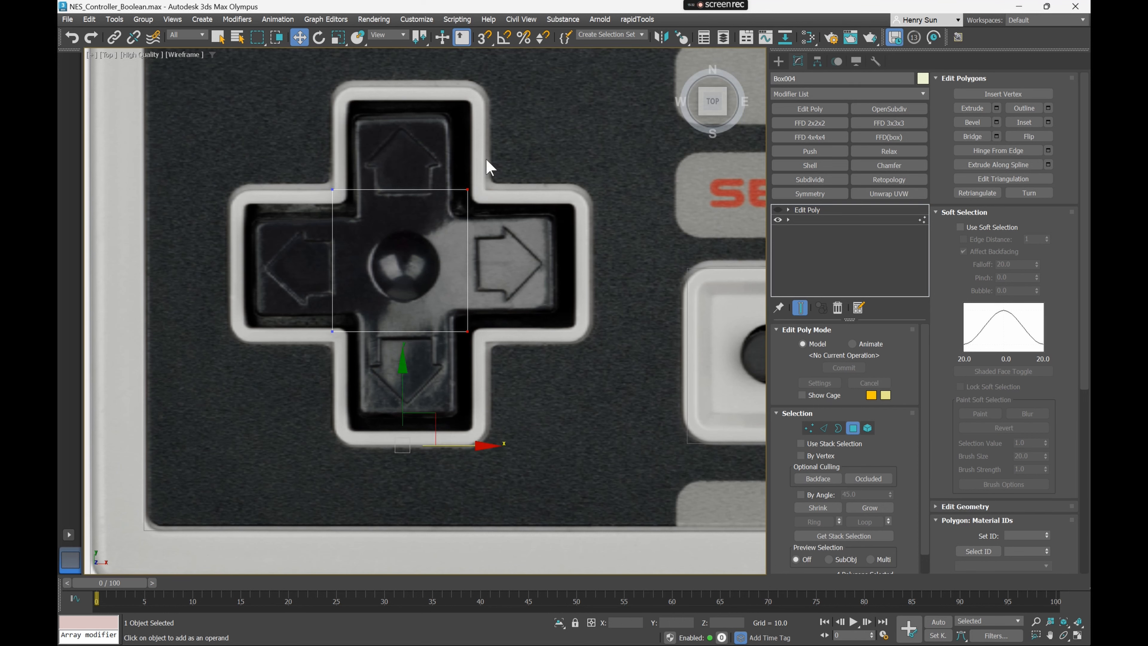
{"action": "key", "text": "1"}
{"action": "left_click_drag", "start_coordinate": [525, 264], "coordinate": [532, 265]}
{"action": "left_click_drag", "start_coordinate": [271, 155], "coordinate": [386, 350]}
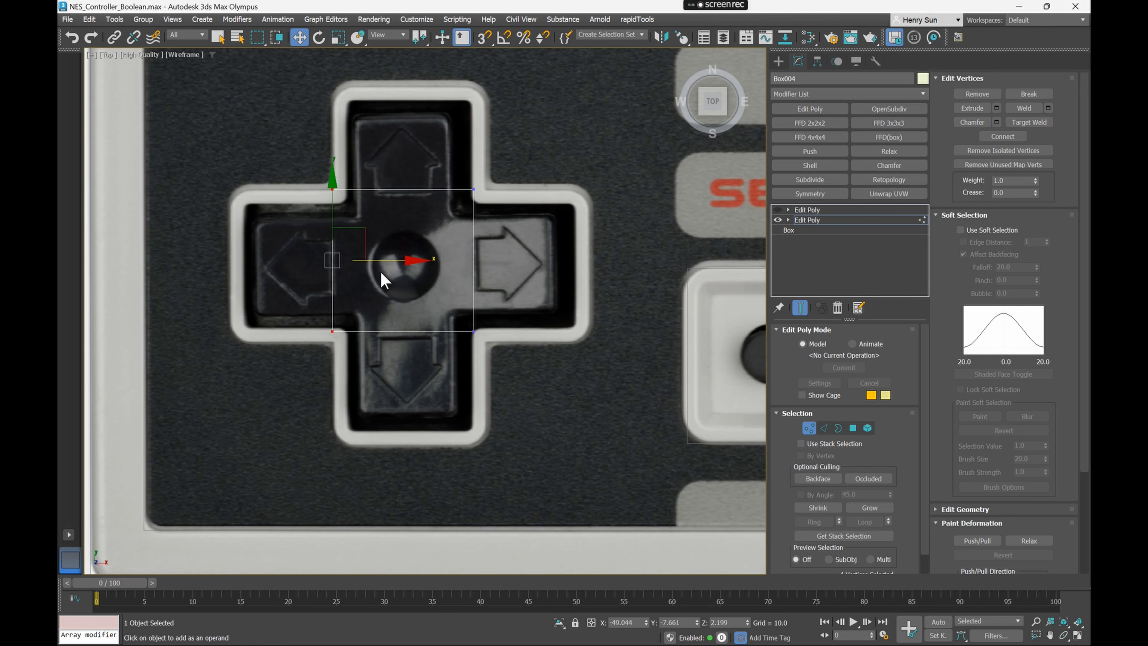
{"action": "left_click_drag", "start_coordinate": [376, 258], "coordinate": [387, 259]}
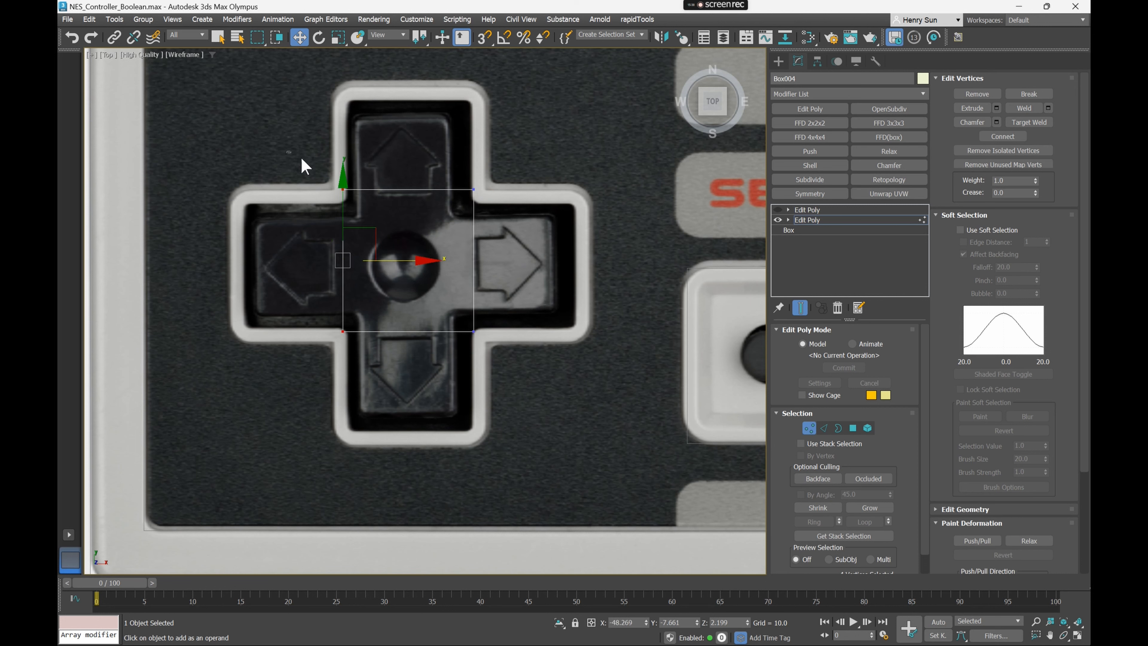
Move the centre box's upper and lower vertex rows down to fit the D-pad, and re-enable the upper Edit Poly
{"action": "left_click_drag", "start_coordinate": [302, 158], "coordinate": [502, 217]}
{"action": "left_click_drag", "start_coordinate": [409, 114], "coordinate": [409, 126]}
{"action": "left_click_drag", "start_coordinate": [296, 308], "coordinate": [614, 394]}
{"action": "left_click_drag", "start_coordinate": [409, 281], "coordinate": [409, 277]}
{"action": "left_click", "coordinate": [775, 210]}
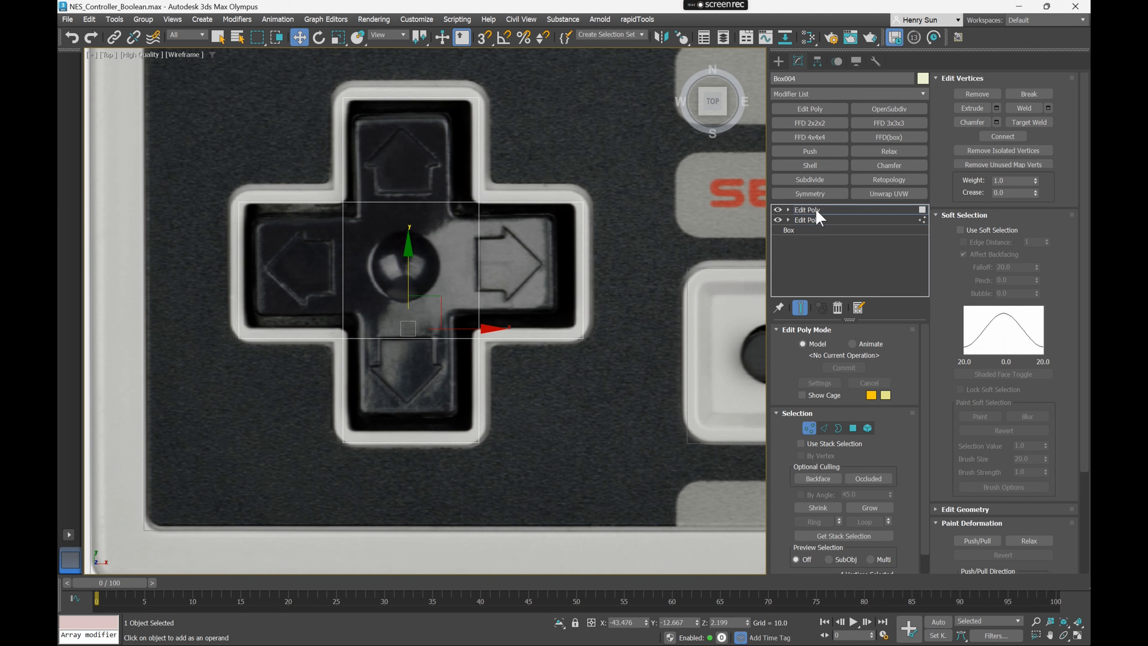
On the lower Edit Poly, move the right vertices inward by about 0.4 and nudge the left vertices slightly inward
{"action": "key", "text": "4"}
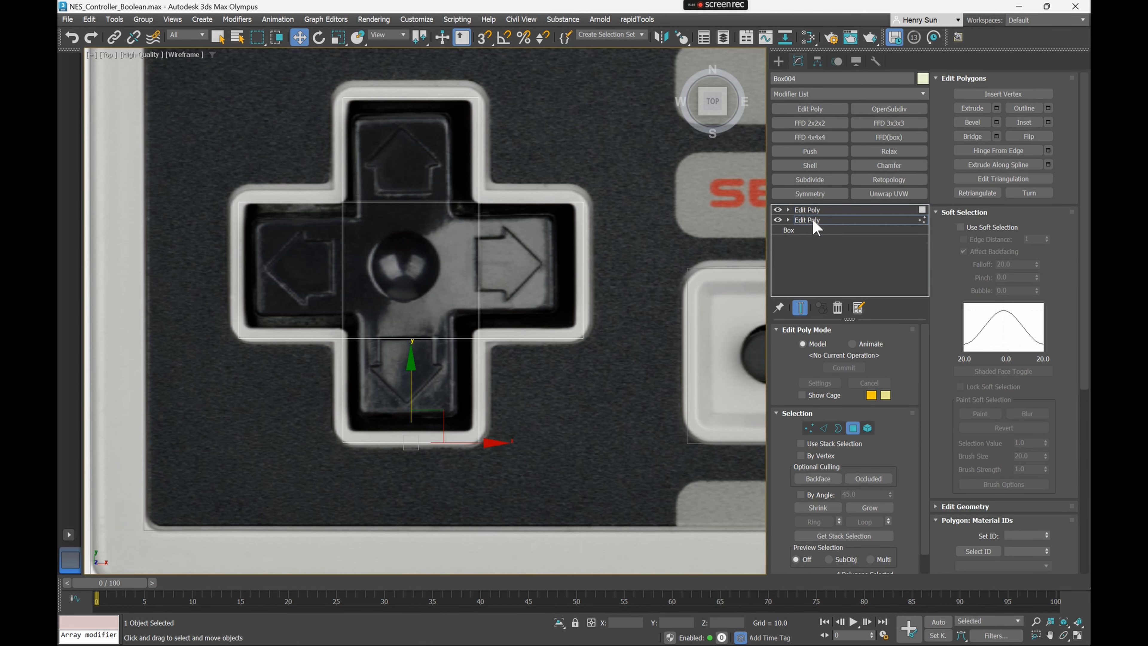
{"action": "key", "text": "1"}
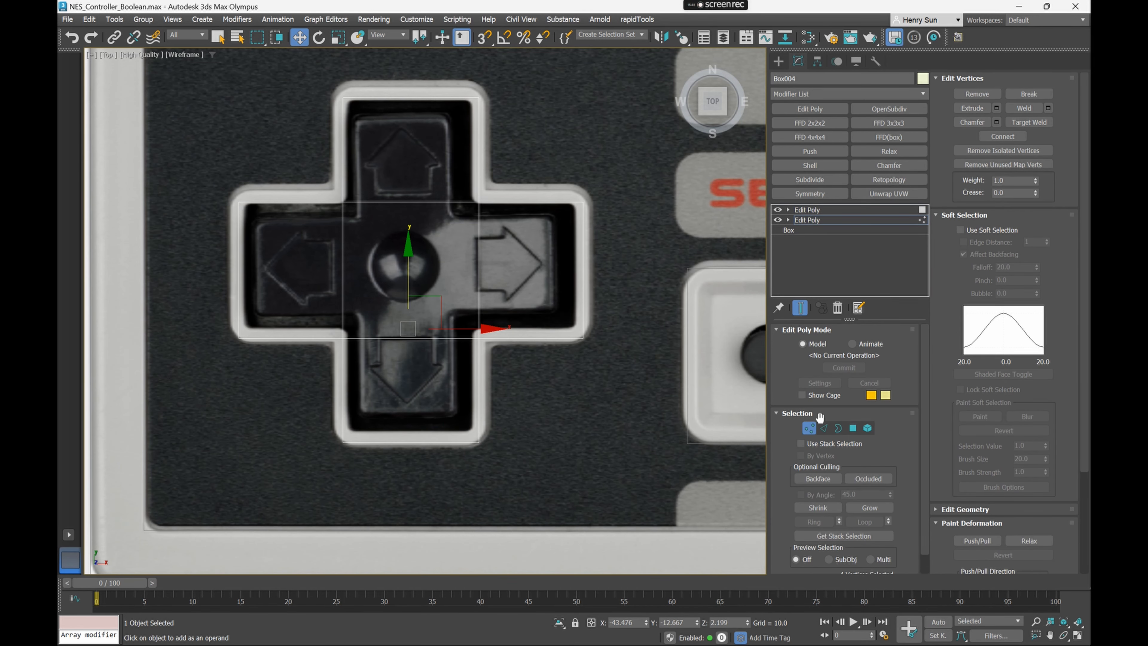
{"action": "left_click_drag", "start_coordinate": [552, 429], "coordinate": [534, 512]}
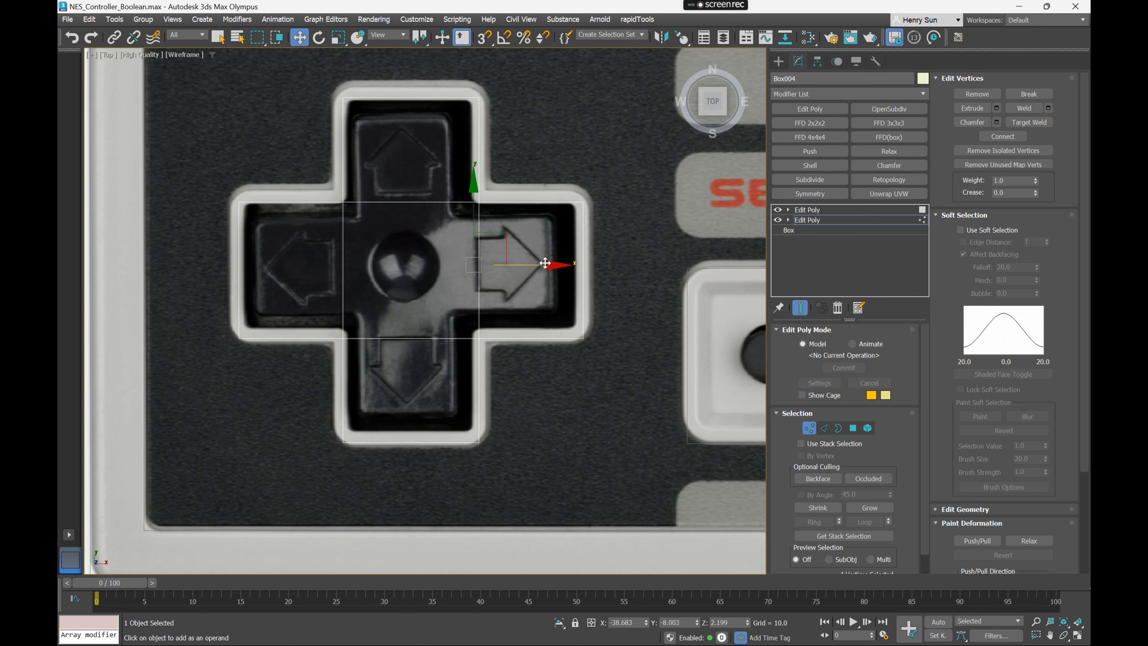
{"action": "left_click_drag", "start_coordinate": [544, 264], "coordinate": [538, 264]}
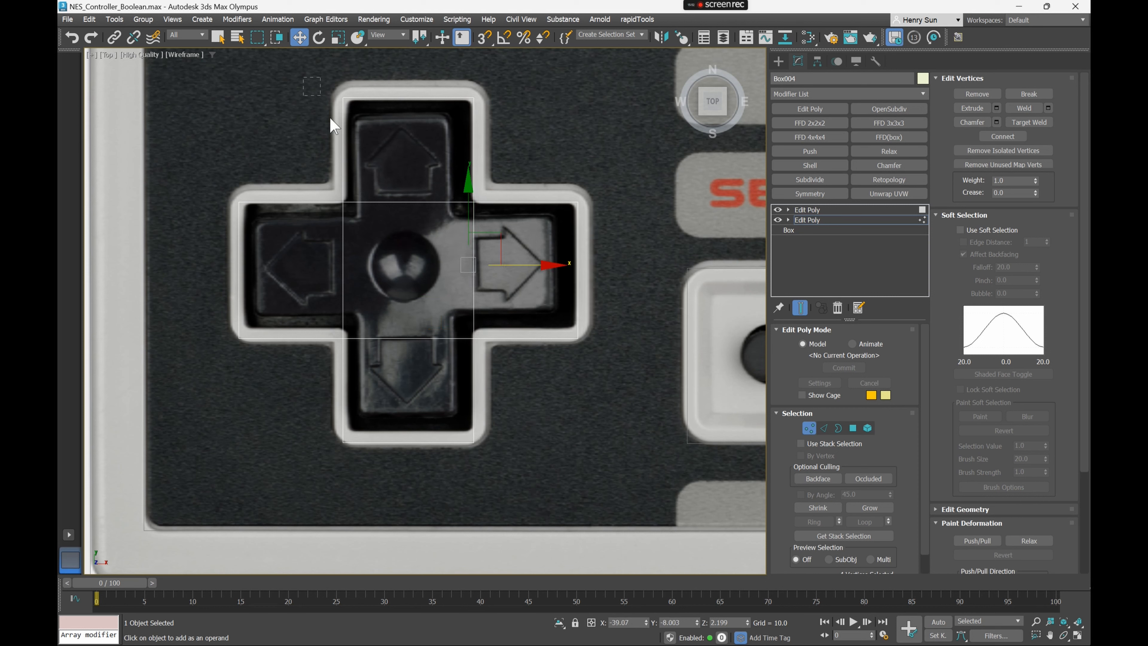
{"action": "left_click_drag", "start_coordinate": [415, 490], "coordinate": [414, 489]}
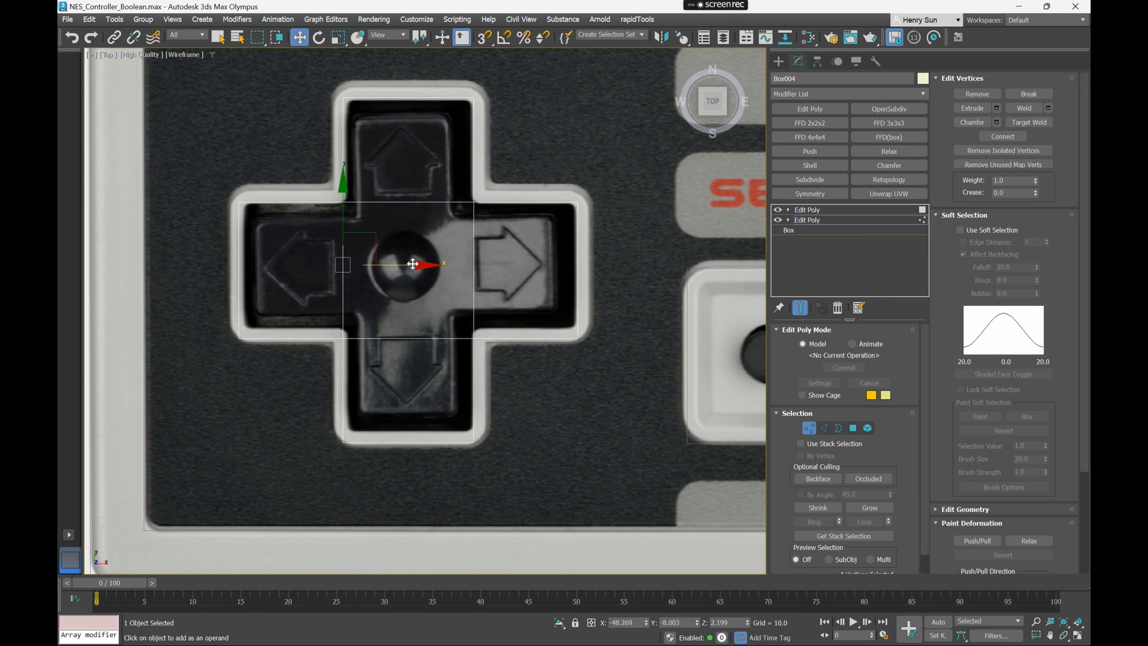
{"action": "left_click_drag", "start_coordinate": [413, 263], "coordinate": [415, 264]}
Move the centre box's bottom vertices up by about 0.7 and return to the upper Edit Poly
{"action": "left_click_drag", "start_coordinate": [181, 291], "coordinate": [724, 371]}
{"action": "left_click_drag", "start_coordinate": [406, 265], "coordinate": [408, 246]}
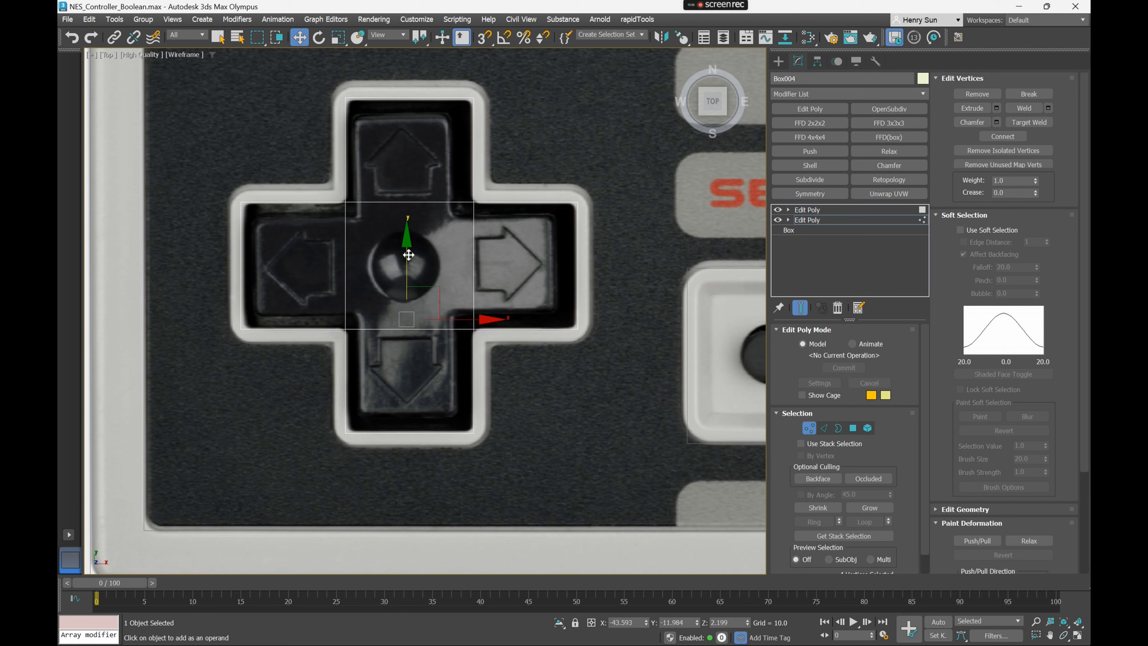
{"action": "left_click_drag", "start_coordinate": [706, 259], "coordinate": [707, 259]}
{"action": "left_click", "coordinate": [858, 219]}
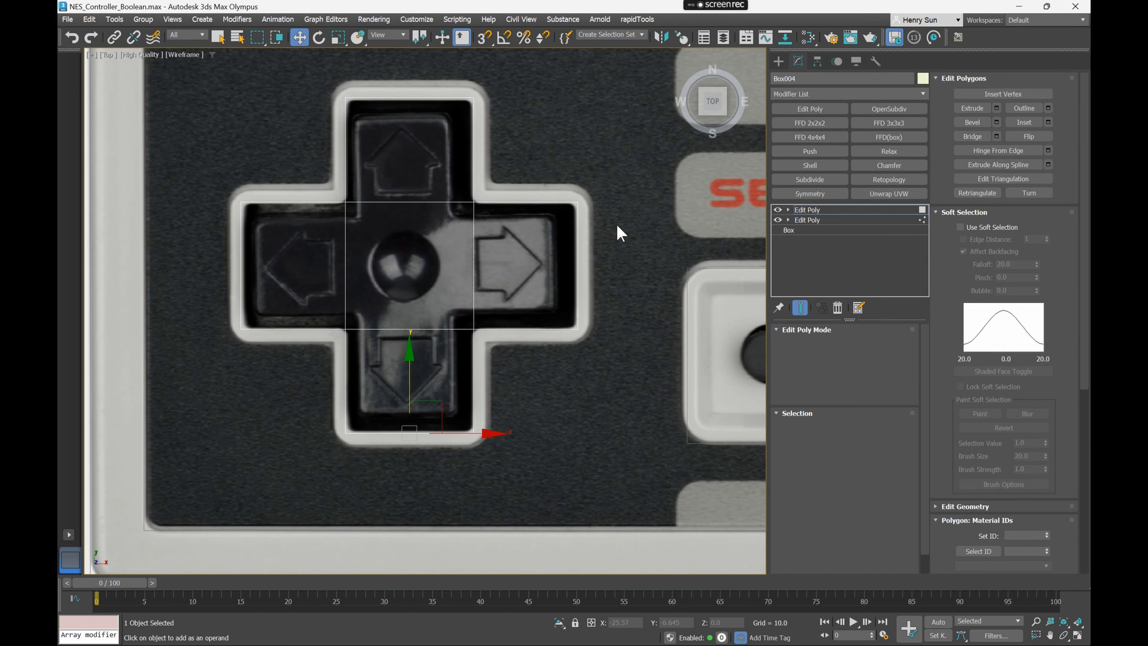
Leave polygon editing and show the D-pad cross shaded in the perspective view
{"action": "scroll", "coordinate": [530, 249], "scroll_direction": "down", "scroll_amount": 2}
{"action": "key", "text": "p"}
{"action": "scroll", "coordinate": [517, 266], "scroll_direction": "down", "scroll_amount": 2}
{"action": "middle_click_drag", "start_coordinate": [520, 317], "coordinate": [509, 266], "text": "alt"}
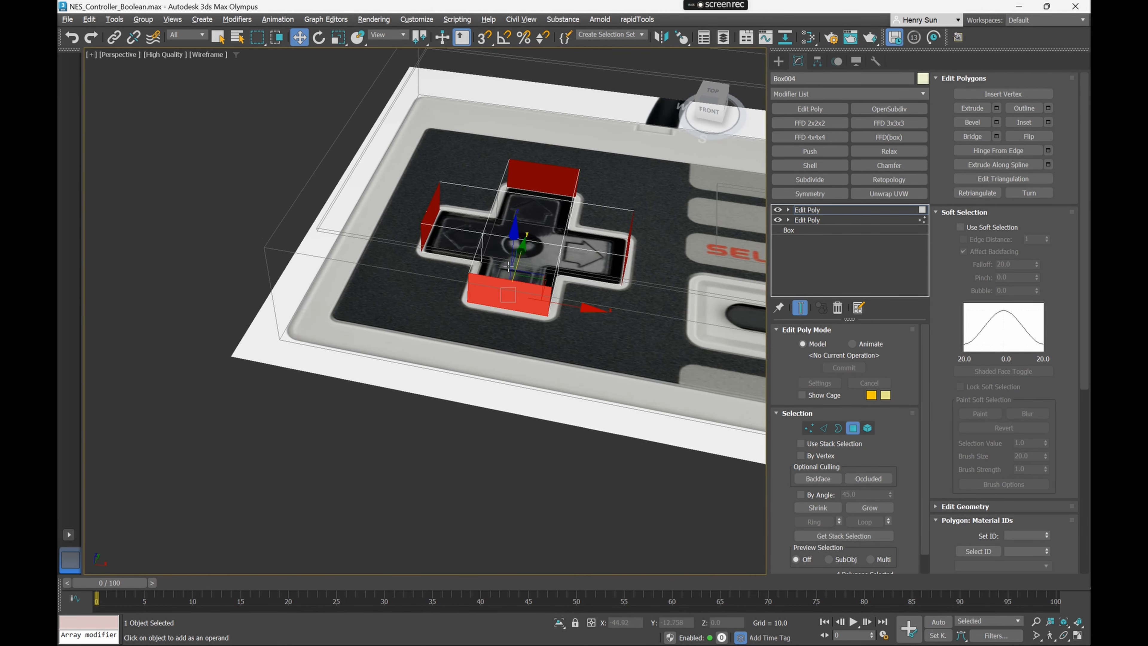
{"action": "left_click", "coordinate": [853, 428]}
{"action": "middle_click_drag", "start_coordinate": [501, 192], "coordinate": [470, 217]}
{"action": "key", "text": "F3"}
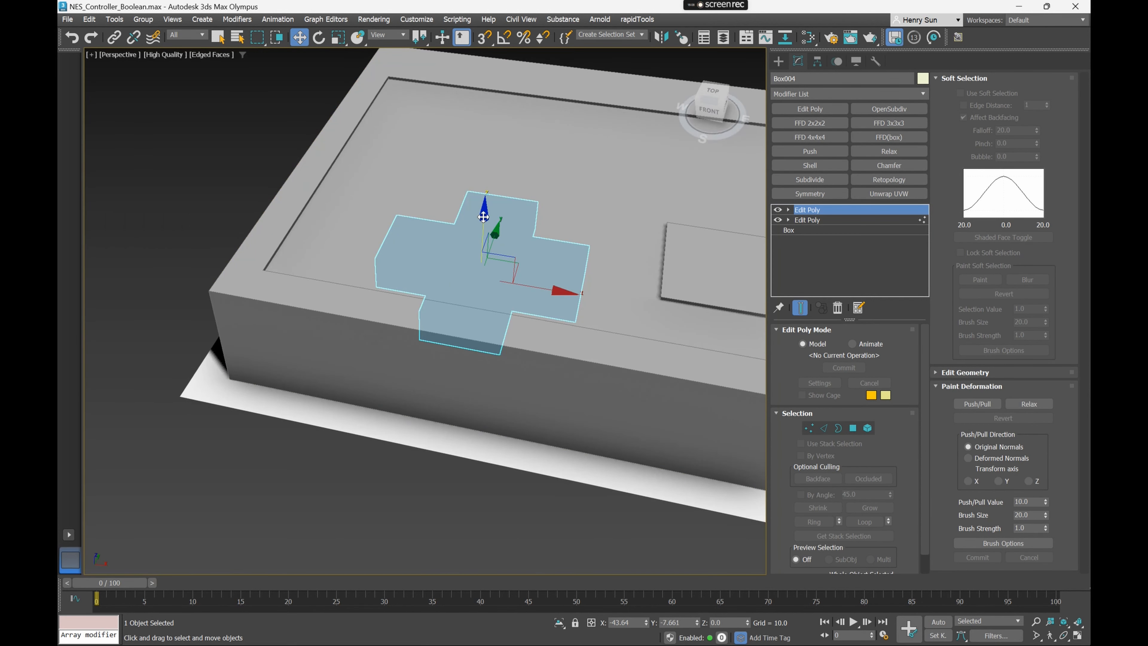
Raise the D-pad cross to Z 9.79 and flip it upside down so it extends below its pivot
{"action": "mouse_move", "coordinate": [480, 216]}
{"action": "left_mouse_down"}
{"action": "mouse_move", "coordinate": [478, 153]}
{"action": "mouse_move", "coordinate": [581, 204]}
{"action": "left_mouse_up"}
{"action": "key", "text": "e"}
{"action": "key", "text": "a"}
{"action": "middle_click_drag", "start_coordinate": [482, 198], "coordinate": [512, 187], "text": "alt"}
Move the cross vertically with vertex snap to Z 12.981, level with the controller shell
{"action": "key", "text": "w"}
{"action": "key", "text": "s"}
{"action": "left_click_drag", "start_coordinate": [511, 178], "coordinate": [375, 149]}
{"action": "middle_click_drag", "start_coordinate": [571, 198], "coordinate": [503, 232], "text": "alt"}
{"action": "scroll", "coordinate": [515, 210], "scroll_direction": "up", "scroll_amount": 3}
{"action": "key", "text": "a"}
{"action": "key", "text": "s"}
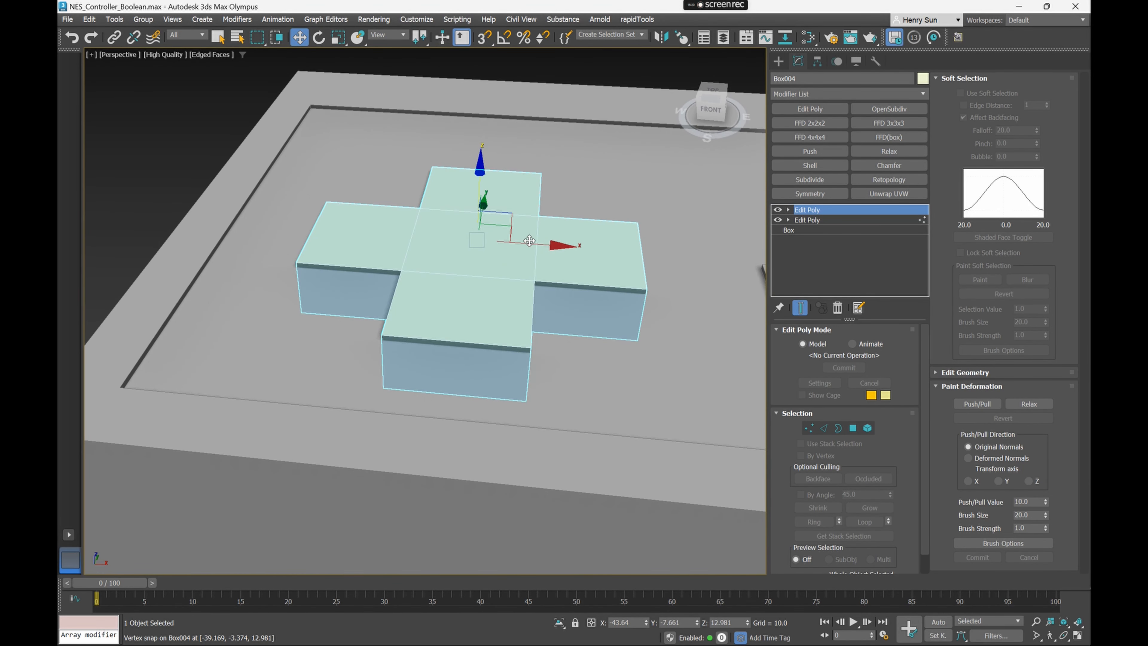
Clone the D-pad cross as a copy and show it in wireframe from above
{"action": "right_click", "coordinate": [491, 240]}
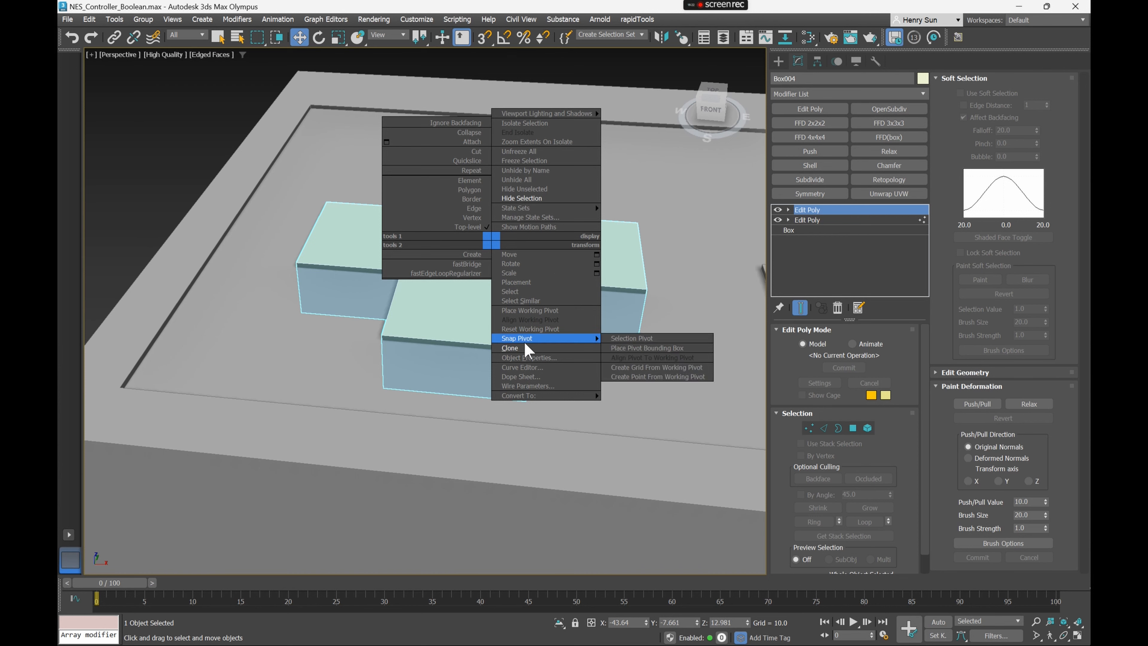
{"action": "left_click_drag", "start_coordinate": [522, 348], "coordinate": [542, 299], "text": "shift"}
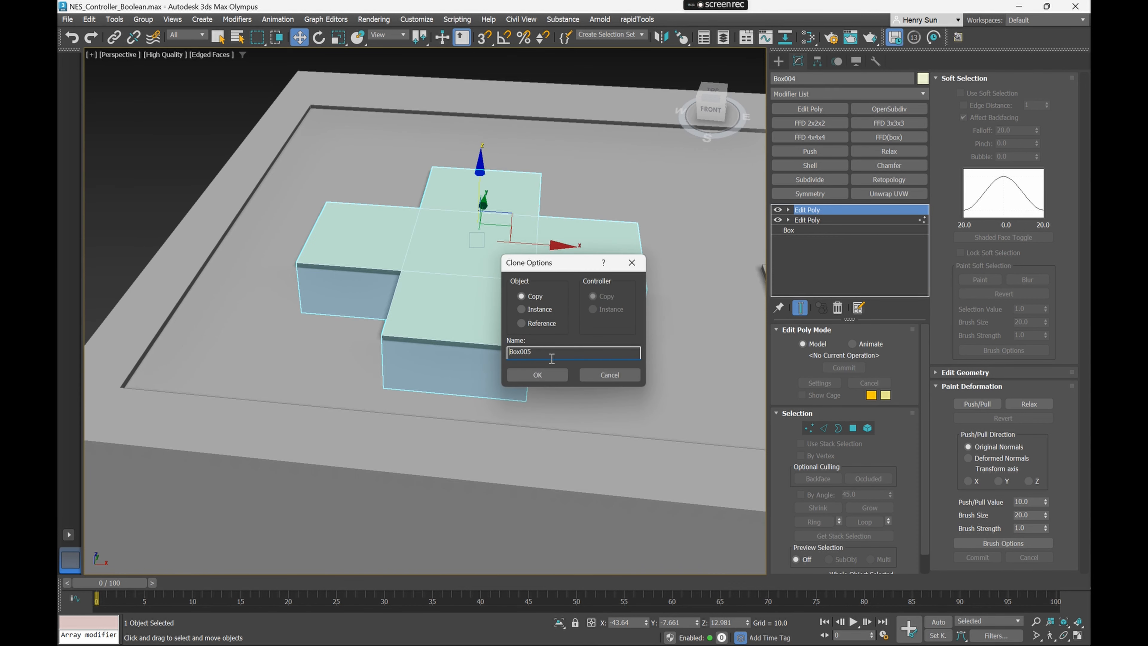
{"action": "left_click", "coordinate": [558, 378]}
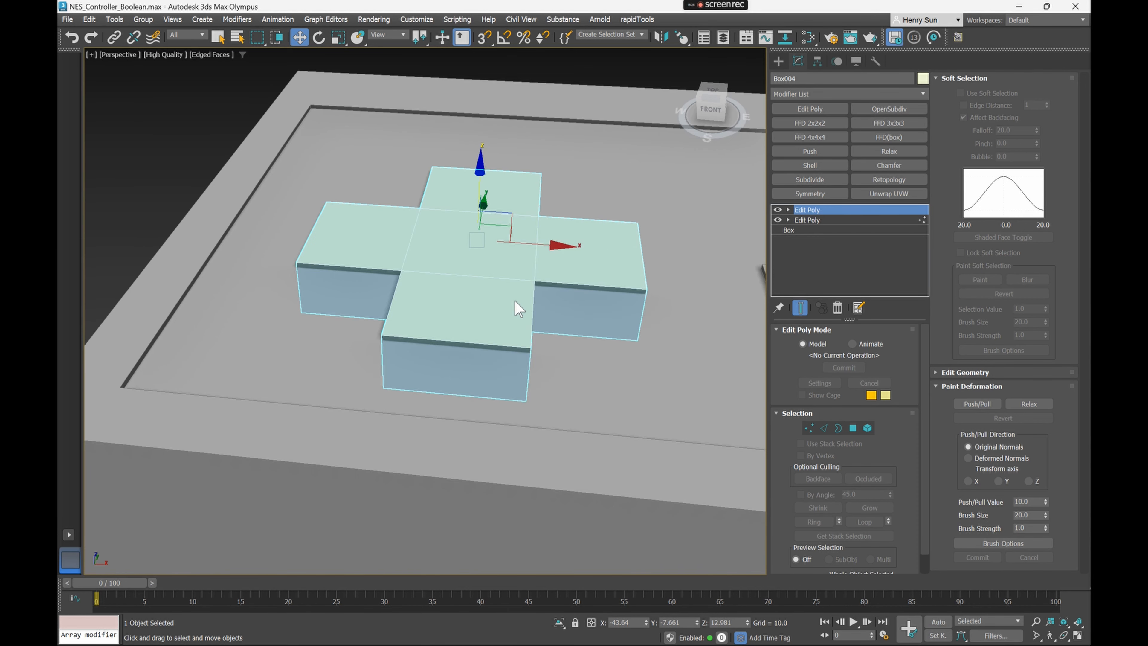
{"action": "mouse_move", "coordinate": [523, 295]}
{"action": "middle_mouse_down", "text": "alt"}
{"action": "mouse_move", "coordinate": [523, 313]}
{"action": "mouse_move", "coordinate": [511, 305]}
{"action": "middle_mouse_up", "text": "alt"}
{"action": "key", "text": "F3"}
{"action": "scroll", "coordinate": [505, 287], "scroll_direction": "down", "scroll_amount": 2}
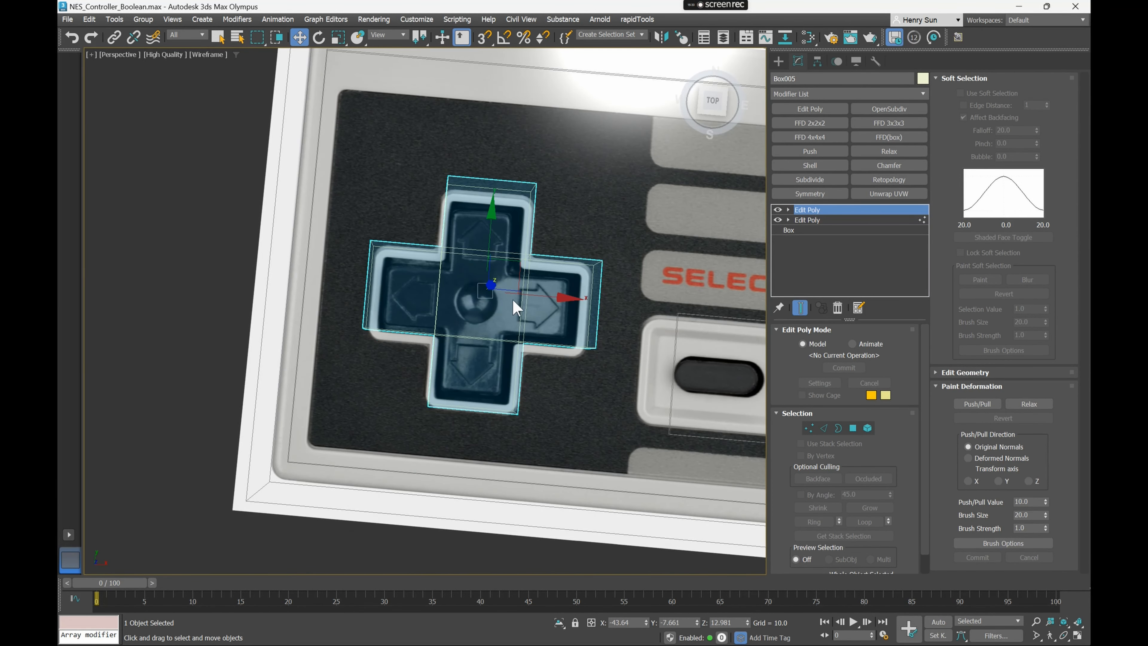
{"action": "key", "text": "t"}
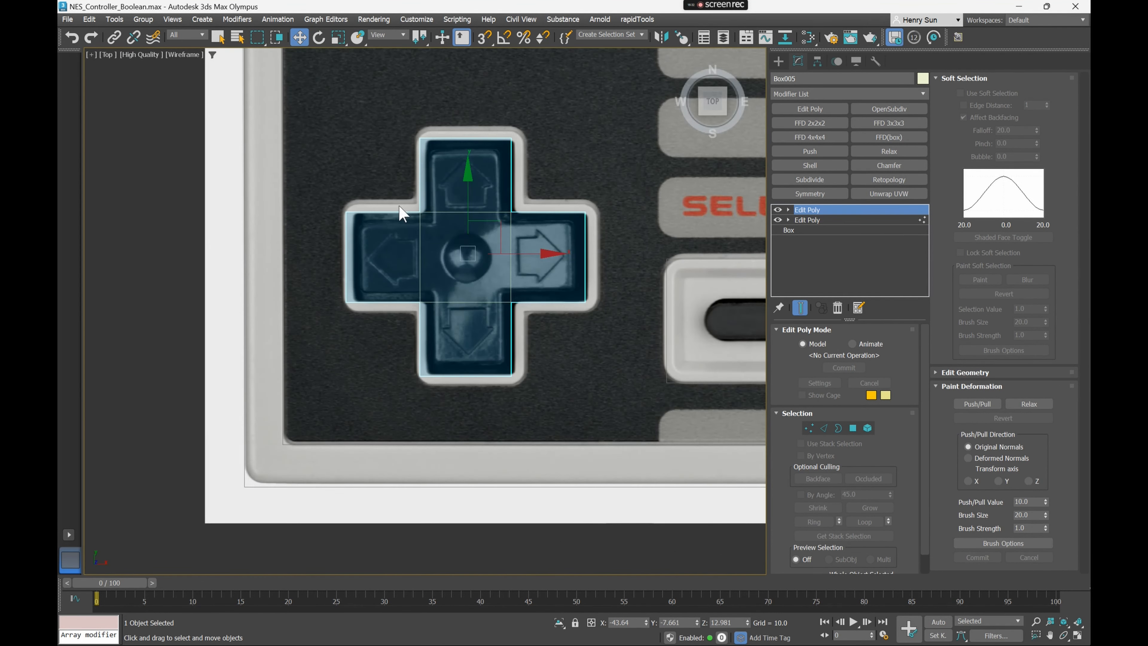
{"action": "scroll", "coordinate": [373, 206], "scroll_direction": "up", "scroll_amount": 3}
{"action": "middle_click_drag", "start_coordinate": [518, 159], "coordinate": [451, 213]}
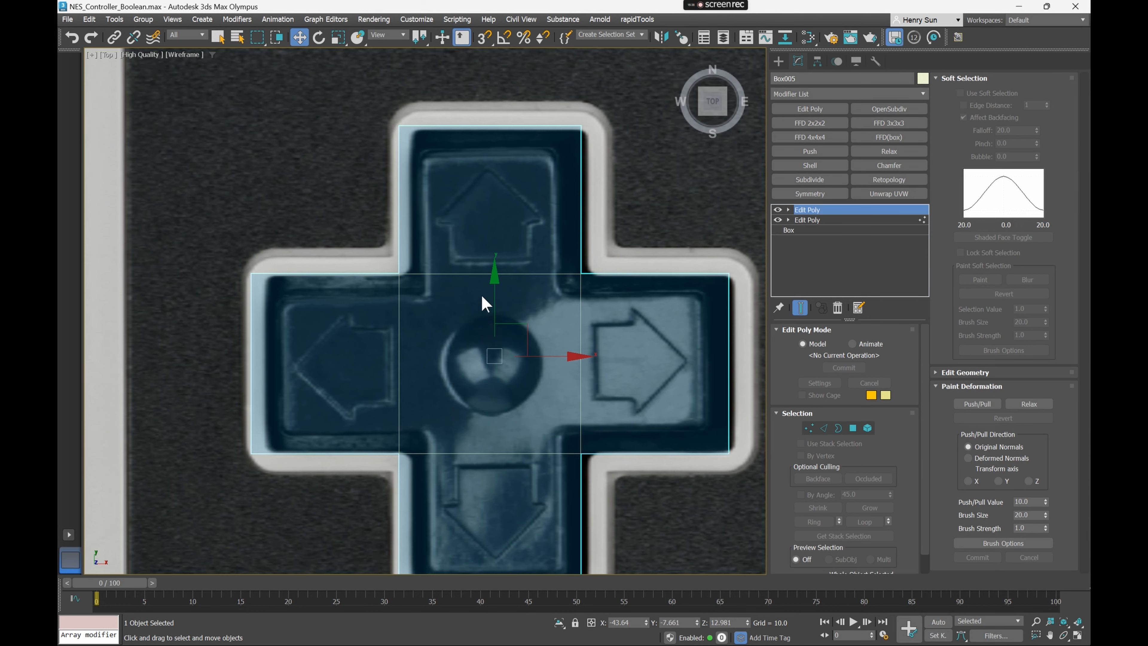
Try moving the copied cross's left vertices inward on its upper Edit Poly, and undo the move
{"action": "middle_click_drag", "start_coordinate": [482, 297], "coordinate": [471, 281]}
{"action": "left_click", "coordinate": [809, 428]}
{"action": "scroll", "coordinate": [455, 269], "scroll_direction": "down", "scroll_amount": 5}
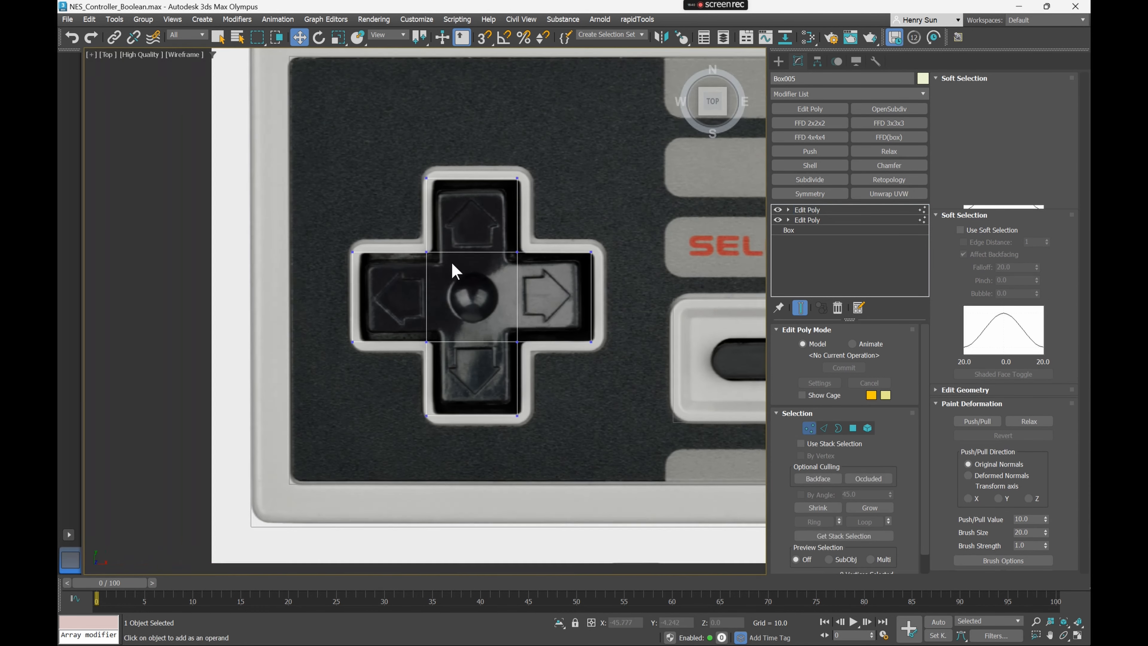
{"action": "scroll", "coordinate": [475, 299], "scroll_direction": "up", "scroll_amount": 3}
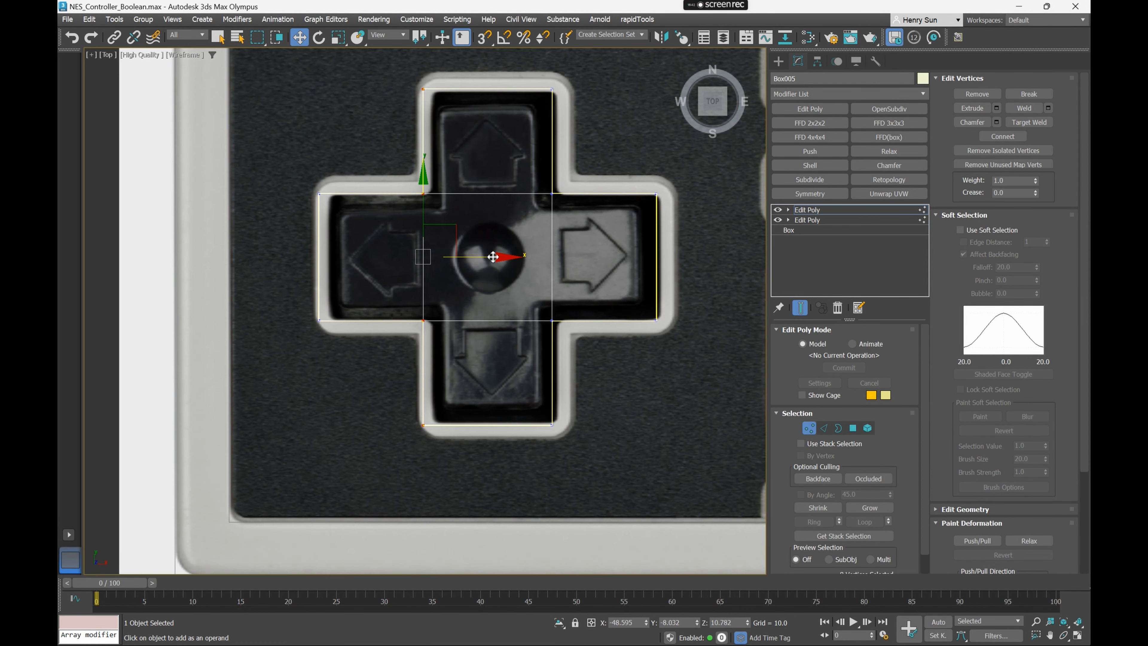
{"action": "left_click_drag", "start_coordinate": [492, 257], "coordinate": [500, 256]}
{"action": "key", "text": "ctrl+z"}
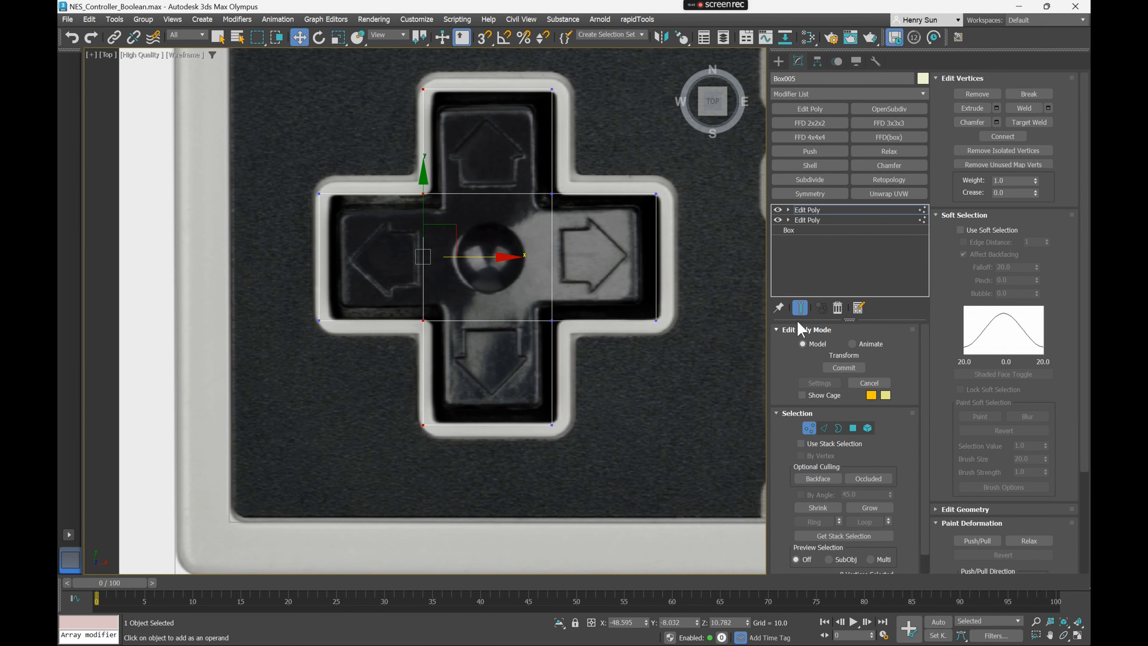
Undo the clone and the last vertical snap of the original cross
{"action": "key", "text": "p"}
{"action": "middle_click_drag", "start_coordinate": [532, 273], "coordinate": [520, 251], "text": "alt"}
{"action": "key", "text": "F3"}
{"action": "left_click", "coordinate": [587, 274]}
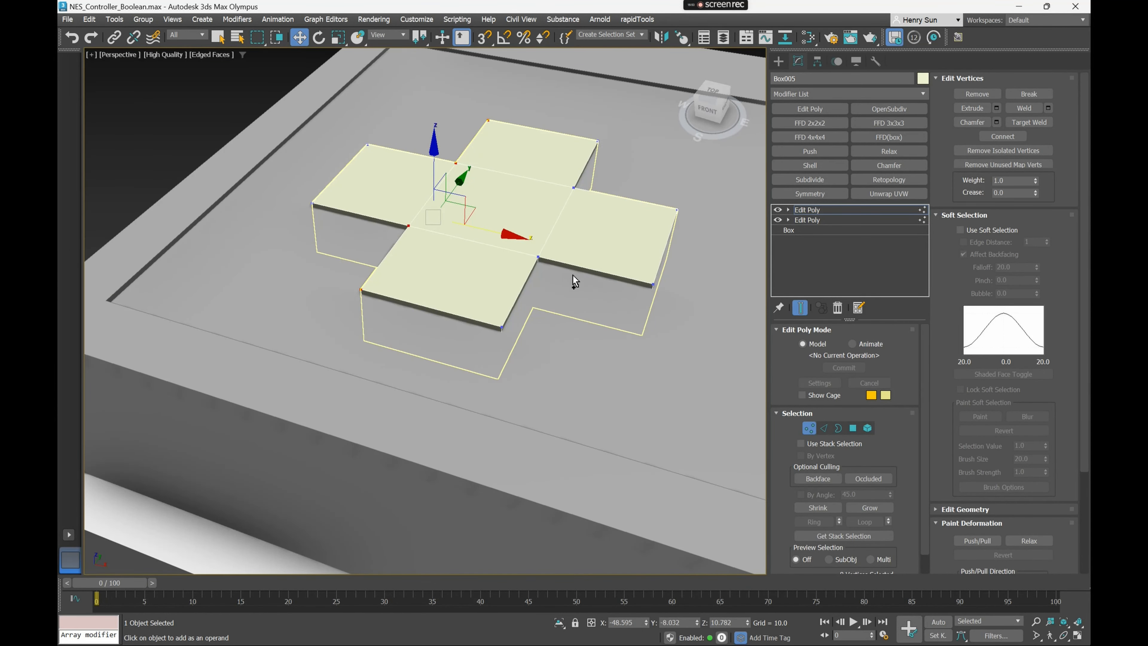
{"action": "key", "text": "ctrl+z"}
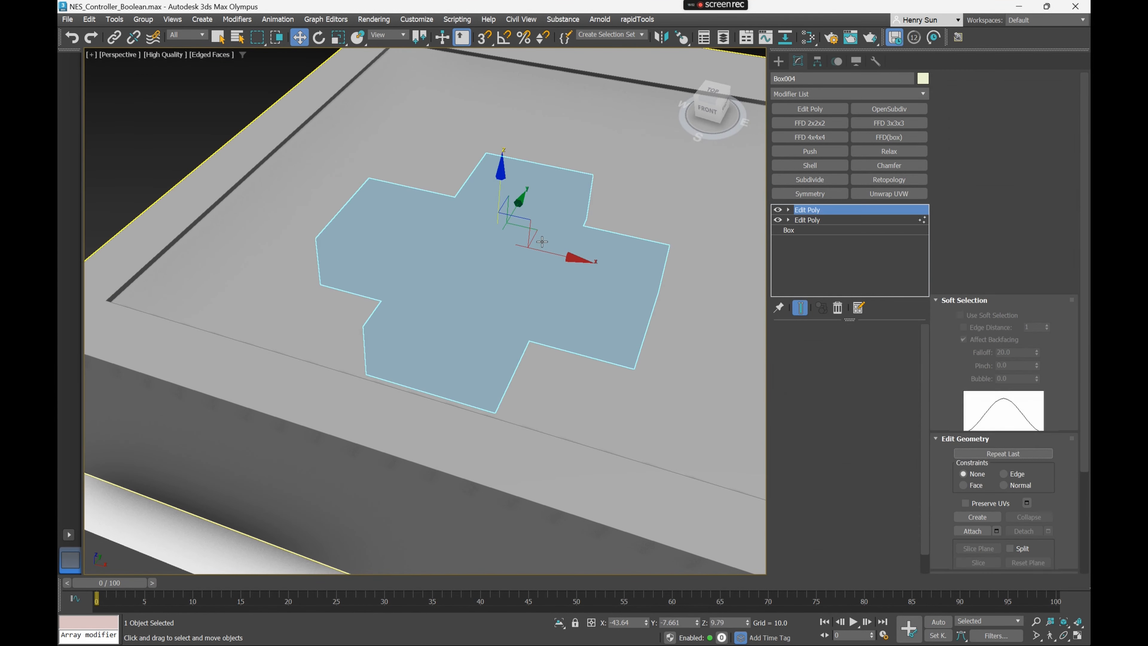
On the lower Edit Poly, shift the cross's left and right vertices to the right to match the reference, and return to the upper Edit Poly
{"action": "key", "text": "t"}
{"action": "key", "text": "F3"}
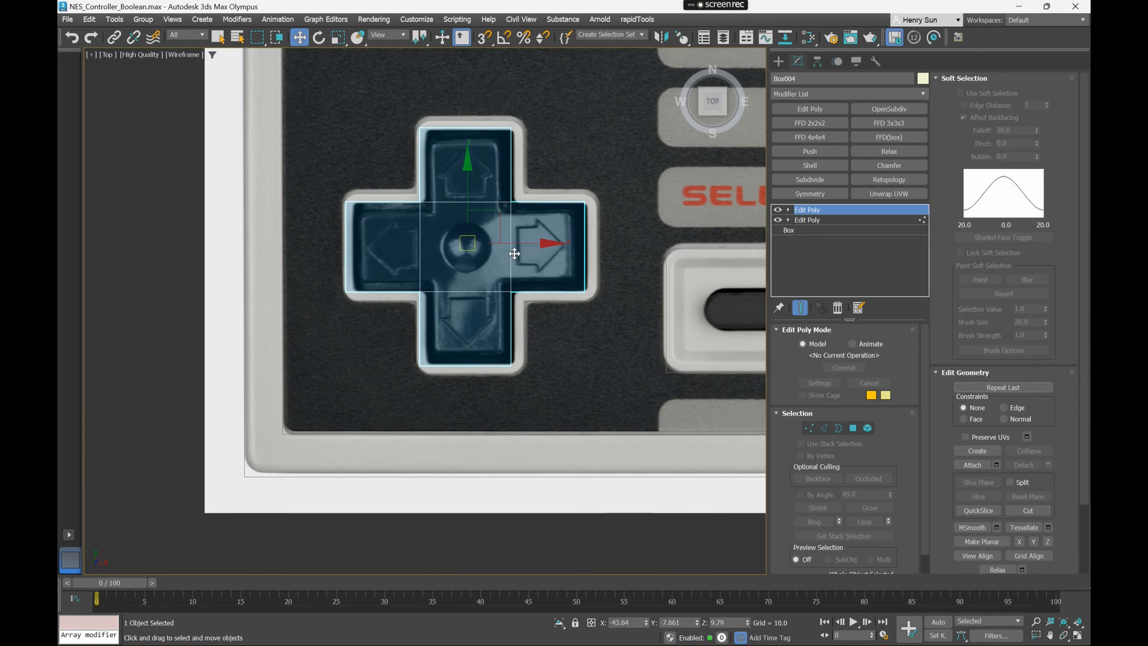
{"action": "left_click", "coordinate": [802, 221]}
{"action": "key", "text": "1"}
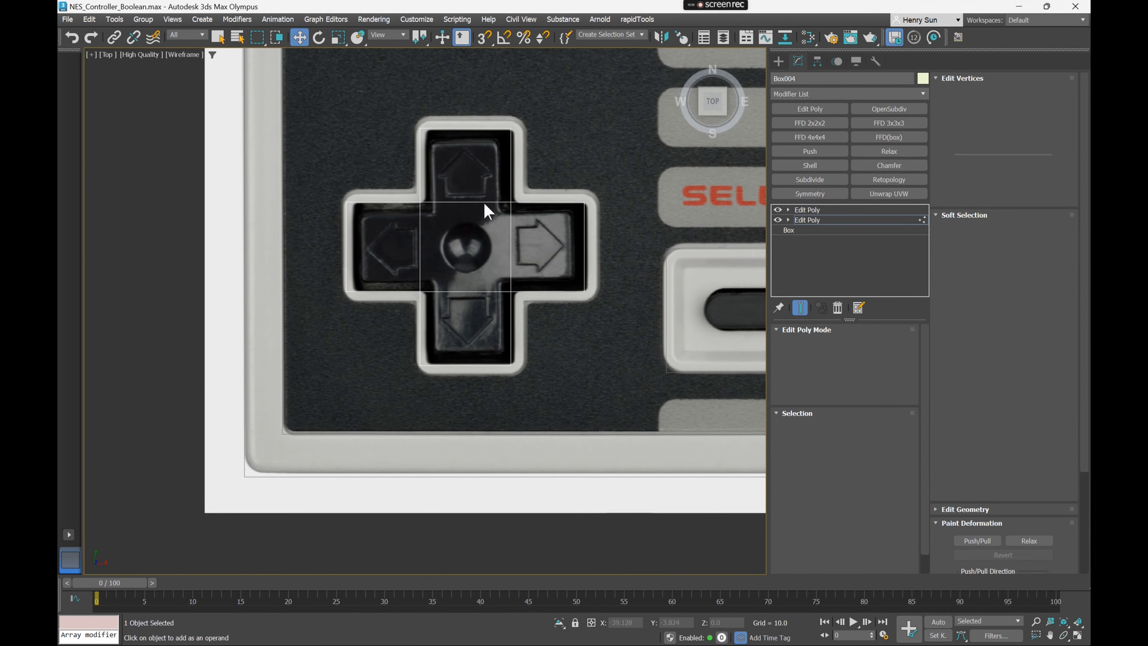
{"action": "left_click_drag", "start_coordinate": [454, 395], "coordinate": [455, 396]}
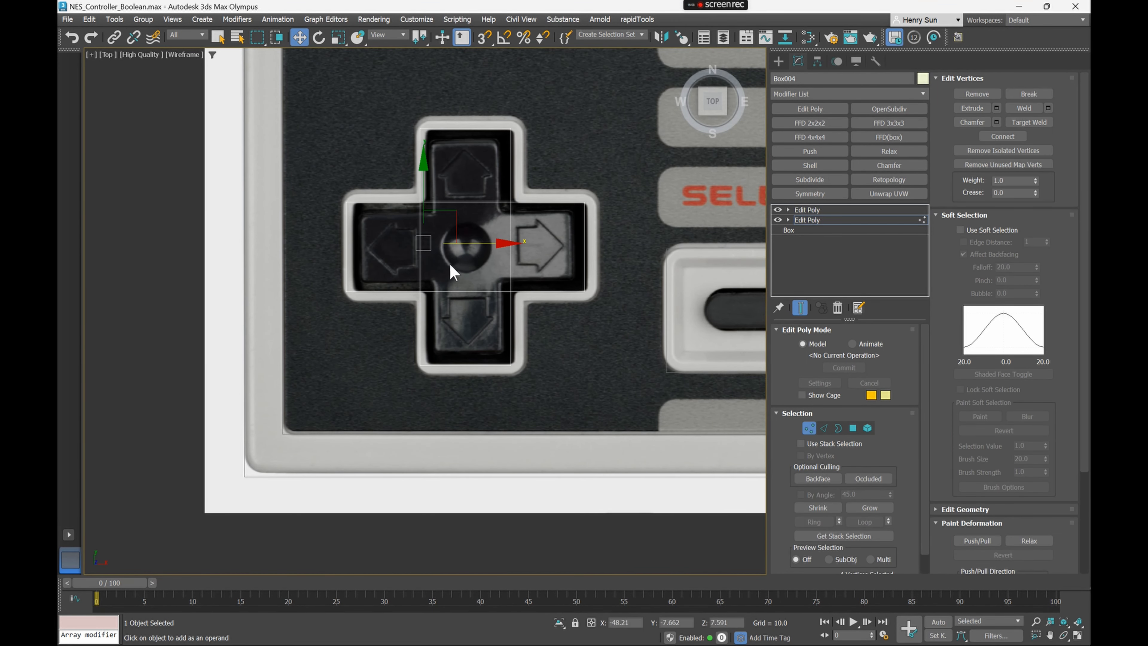
{"action": "left_click_drag", "start_coordinate": [481, 242], "coordinate": [493, 241]}
{"action": "left_click_drag", "start_coordinate": [529, 421], "coordinate": [529, 416]}
{"action": "left_click_drag", "start_coordinate": [575, 242], "coordinate": [581, 242]}
{"action": "left_click", "coordinate": [811, 427]}
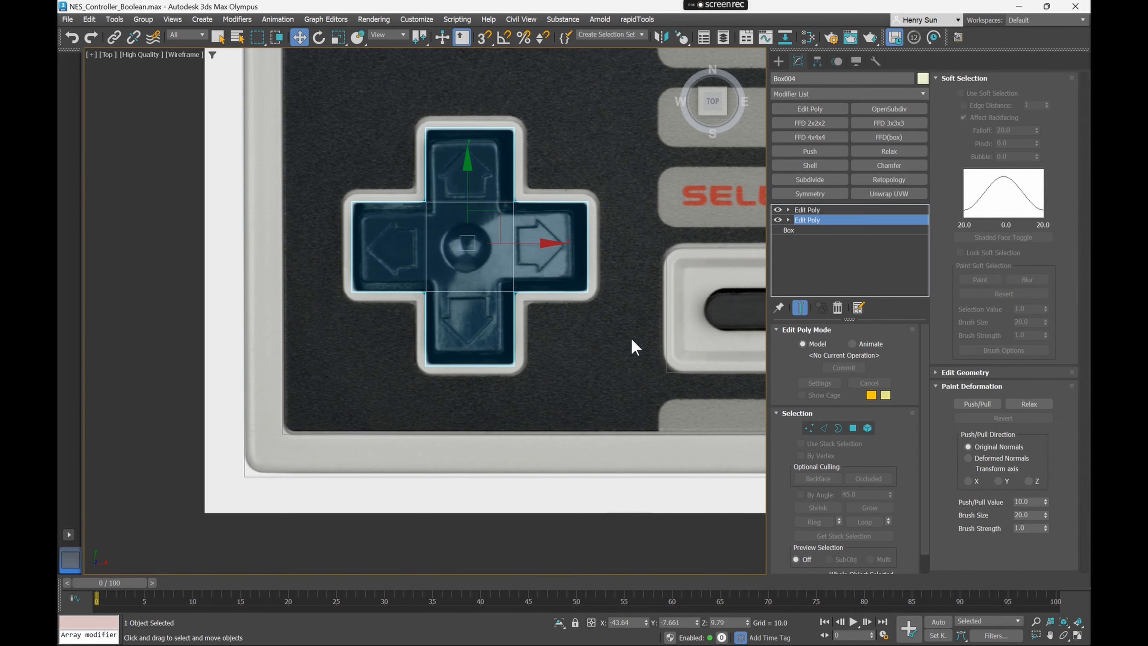
{"action": "left_click", "coordinate": [632, 343]}
{"action": "left_click", "coordinate": [513, 290]}
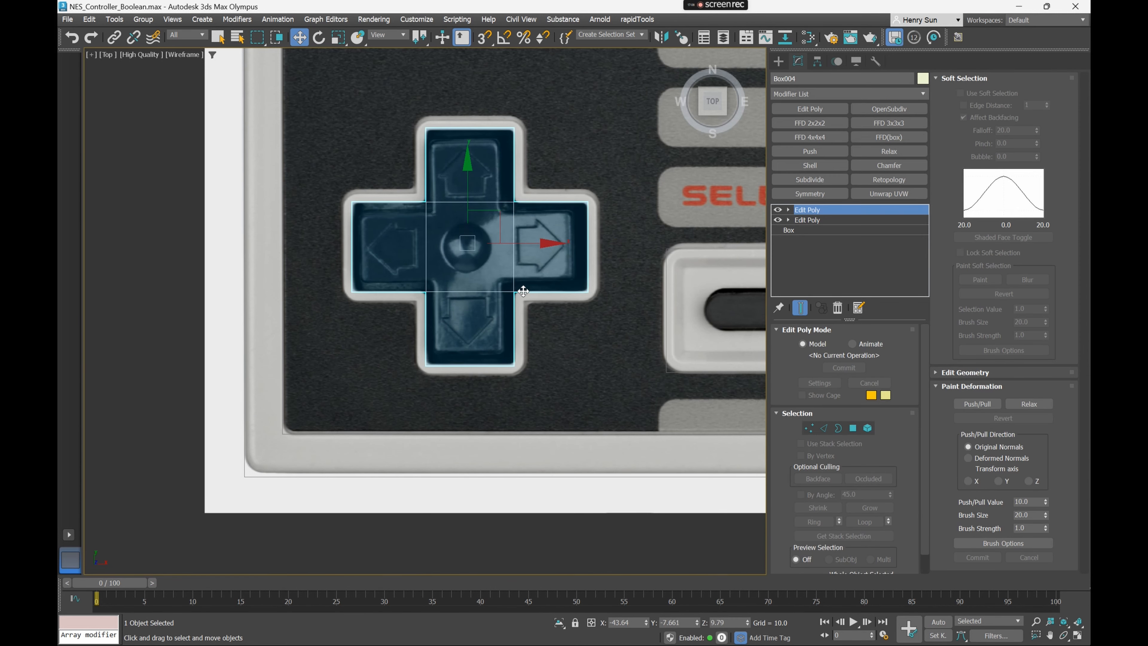
Raise the cross above the controller in a shaded perspective view and flip it so it extends upward
{"action": "key", "text": "p"}
{"action": "middle_click_drag", "start_coordinate": [466, 287], "coordinate": [475, 234], "text": "alt"}
{"action": "mouse_move", "coordinate": [475, 234]}
{"action": "middle_mouse_down"}
{"action": "mouse_move", "coordinate": [468, 245]}
{"action": "mouse_move", "coordinate": [470, 228]}
{"action": "middle_mouse_up"}
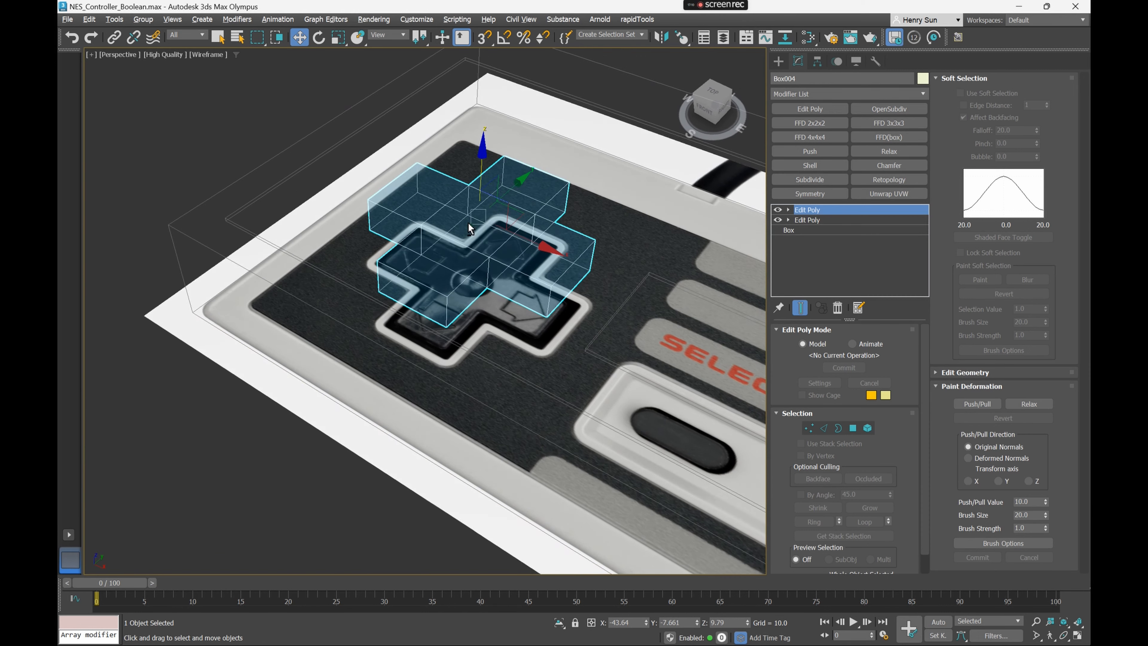
{"action": "left_click_drag", "start_coordinate": [483, 154], "coordinate": [469, 108]}
{"action": "key", "text": "F3"}
{"action": "middle_click_drag", "start_coordinate": [470, 108], "coordinate": [479, 187], "text": "alt"}
{"action": "key", "text": "e"}
{"action": "left_click_drag", "start_coordinate": [480, 188], "coordinate": [521, 212]}
Move the cross vertically with vertex snap to Z 12.981 so its base meets the top of the controller shell
{"action": "key", "text": "a"}
{"action": "key", "text": "s"}
{"action": "key", "text": "a"}
{"action": "middle_click_drag", "start_coordinate": [433, 183], "coordinate": [501, 190]}
{"action": "key", "text": "s"}
{"action": "key", "text": "w"}
{"action": "left_click_drag", "start_coordinate": [483, 173], "coordinate": [317, 187]}
{"action": "middle_click_drag", "start_coordinate": [486, 279], "coordinate": [470, 283]}
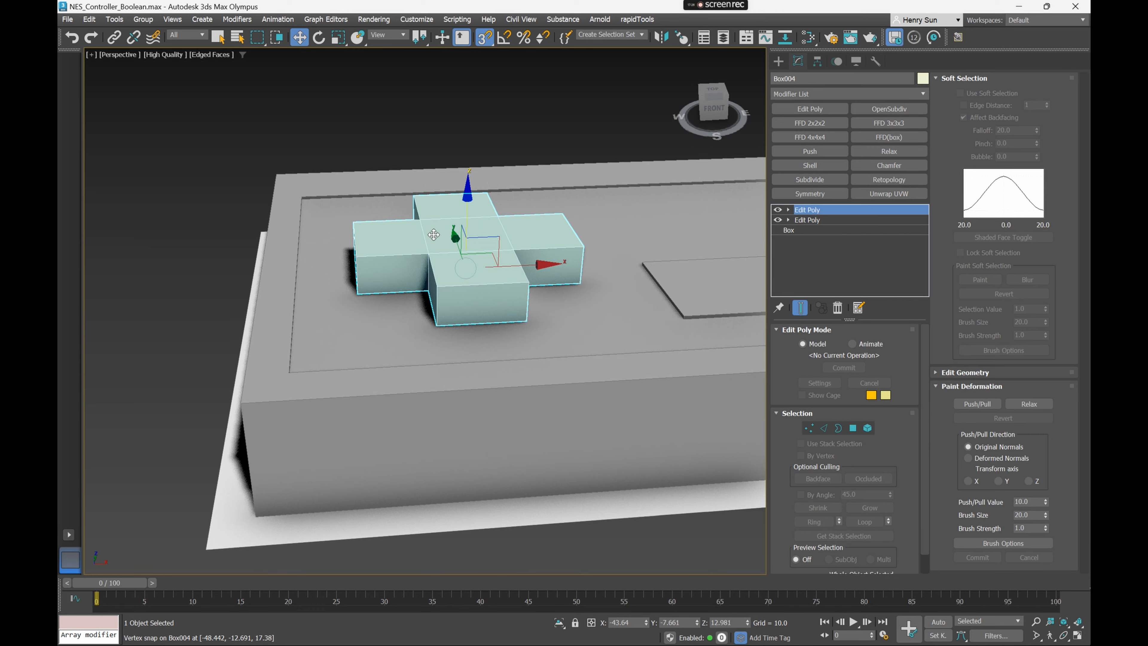
Flip the cross downward with angle snap and vertex-snap it at the shell's top level, Z 12.981
{"action": "middle_click_drag", "start_coordinate": [433, 234], "coordinate": [423, 213], "text": "alt"}
{"action": "key", "text": "e"}
{"action": "left_click_drag", "start_coordinate": [513, 218], "coordinate": [576, 239]}
{"action": "key", "text": "s"}
{"action": "key", "text": "a"}
{"action": "middle_click_drag", "start_coordinate": [577, 239], "coordinate": [538, 265], "text": "alt"}
{"action": "key", "text": "w"}
{"action": "left_click_drag", "start_coordinate": [434, 223], "coordinate": [365, 217]}
Switch to the top view and clone the D-pad cross as a copy
{"action": "key", "text": "t"}
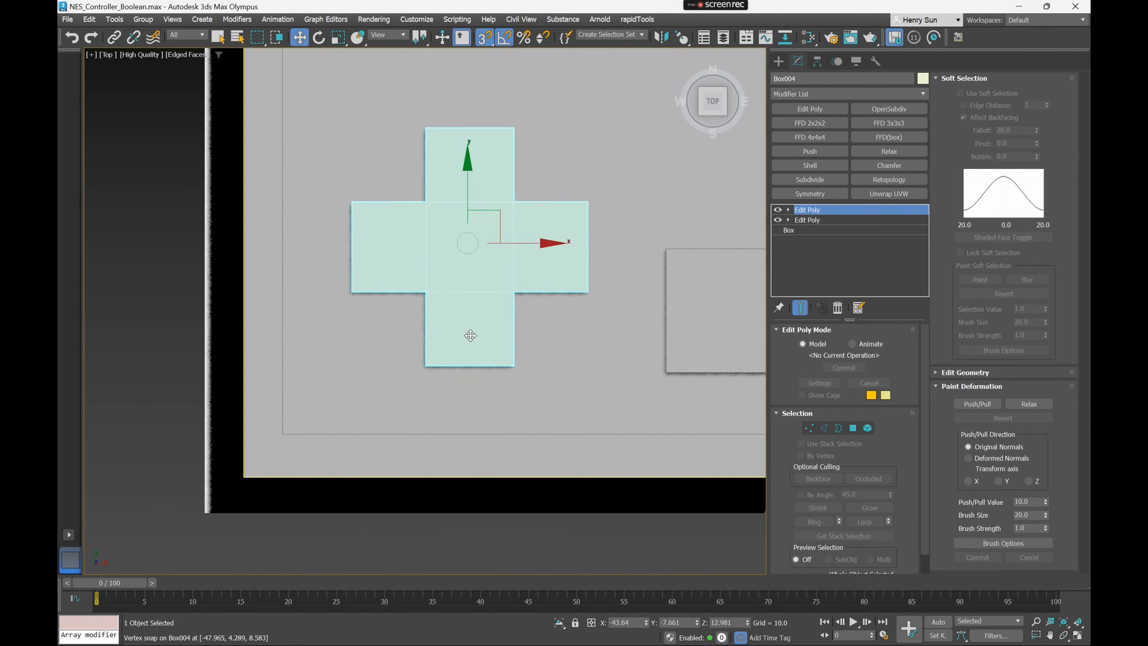
{"action": "key", "text": "F3"}
{"action": "middle_click_drag", "start_coordinate": [524, 290], "coordinate": [515, 292]}
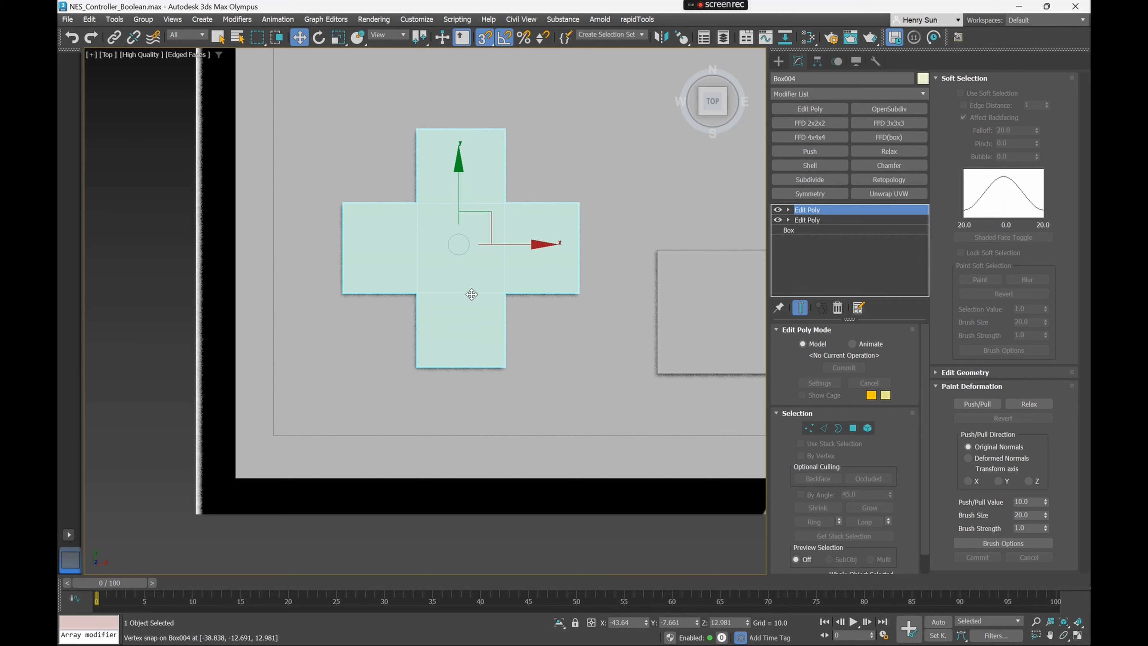
{"action": "right_click", "coordinate": [459, 237]}
{"action": "left_click", "coordinate": [515, 345]}
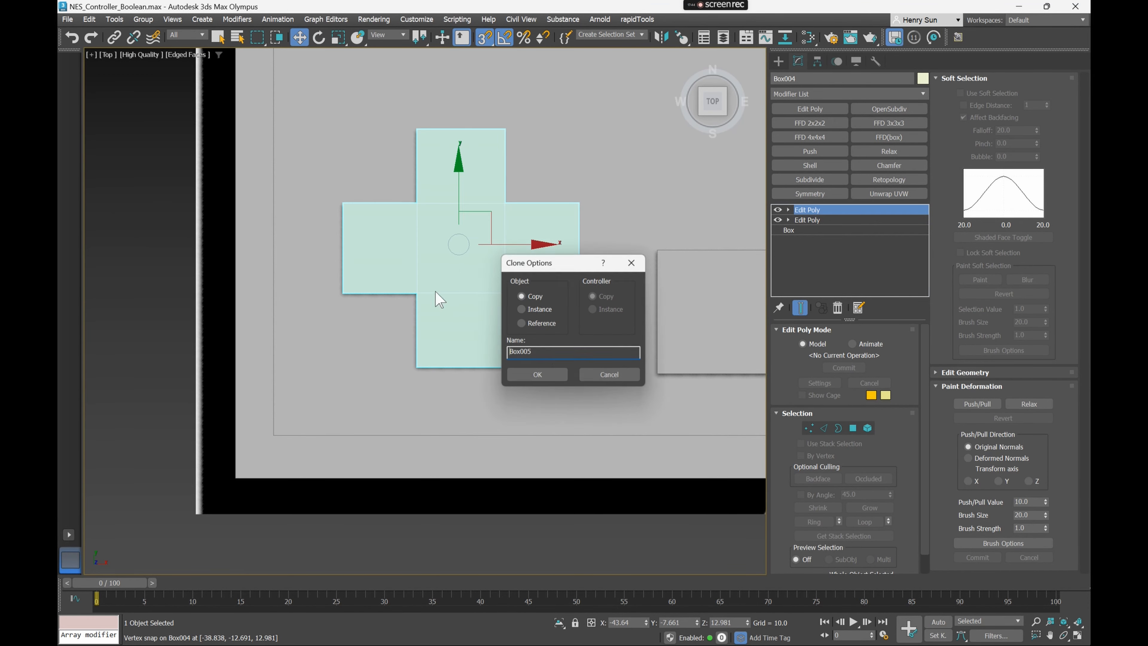
{"action": "left_click", "coordinate": [538, 373]}
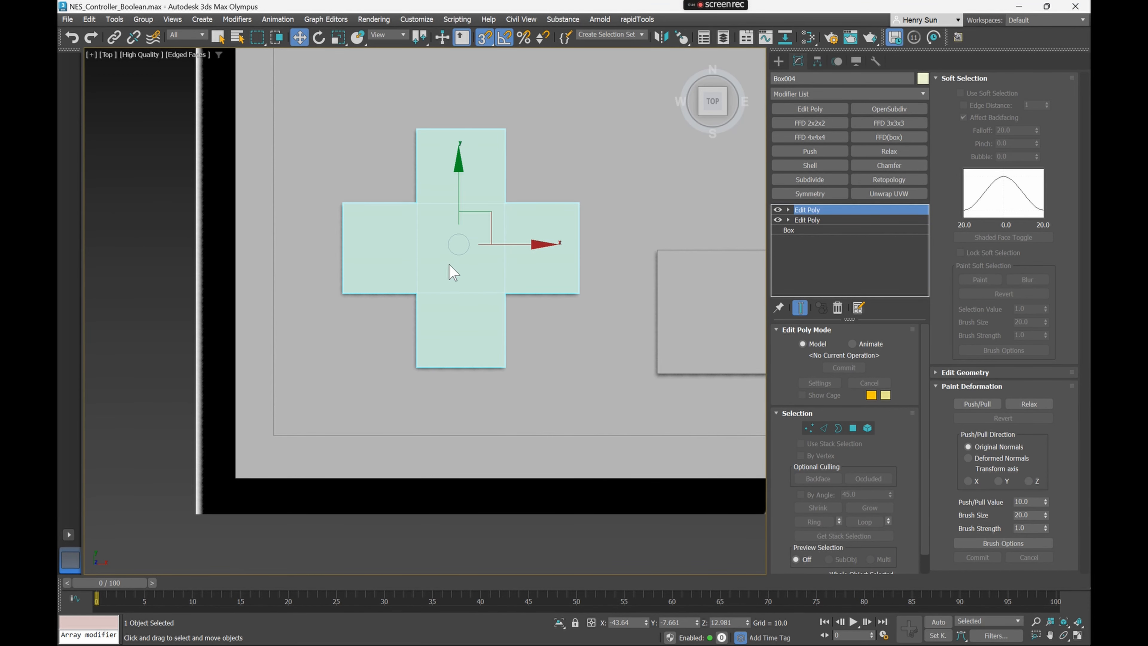
Scale the copied cross uniformly to about 117% over the wireframe reference and enter vertex editing on its upper Edit Poly
{"action": "scroll", "coordinate": [515, 282], "scroll_direction": "up", "scroll_amount": 4}
{"action": "key", "text": "F3"}
{"action": "scroll", "coordinate": [445, 281], "scroll_direction": "down", "scroll_amount": 2}
{"action": "mouse_move", "coordinate": [445, 280]}
{"action": "middle_mouse_down"}
{"action": "mouse_move", "coordinate": [463, 300]}
{"action": "mouse_move", "coordinate": [437, 275]}
{"action": "mouse_move", "coordinate": [435, 285]}
{"action": "middle_mouse_up"}
{"action": "key", "text": "e"}
{"action": "key", "text": "r"}
{"action": "left_click_drag", "start_coordinate": [468, 233], "coordinate": [476, 230]}
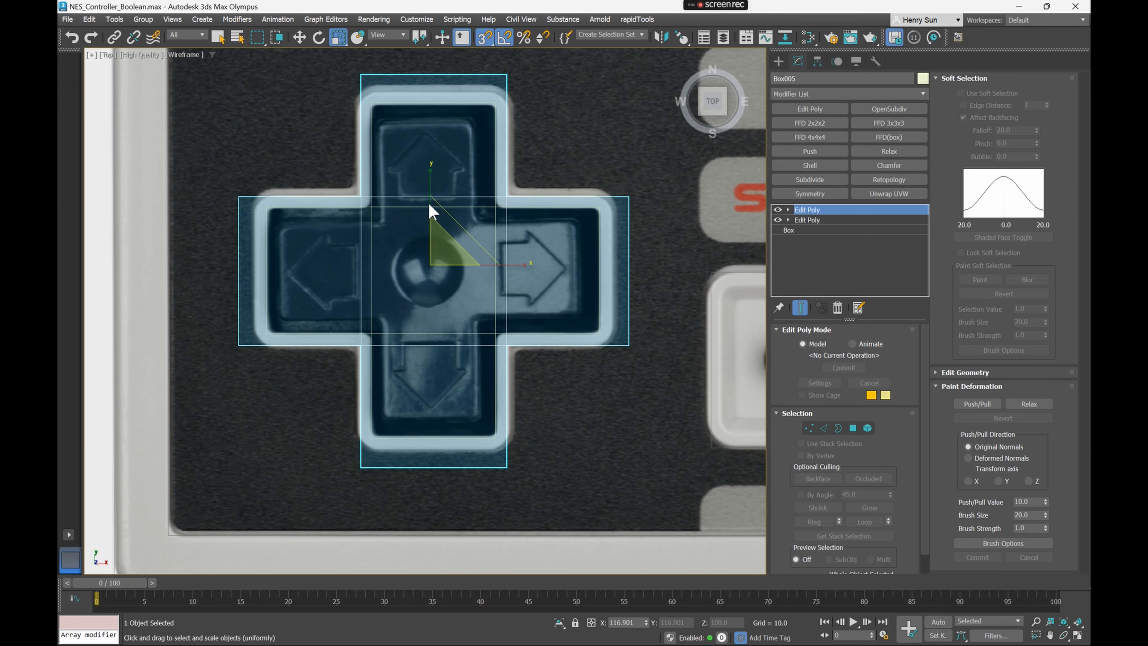
{"action": "left_click", "coordinate": [810, 428]}
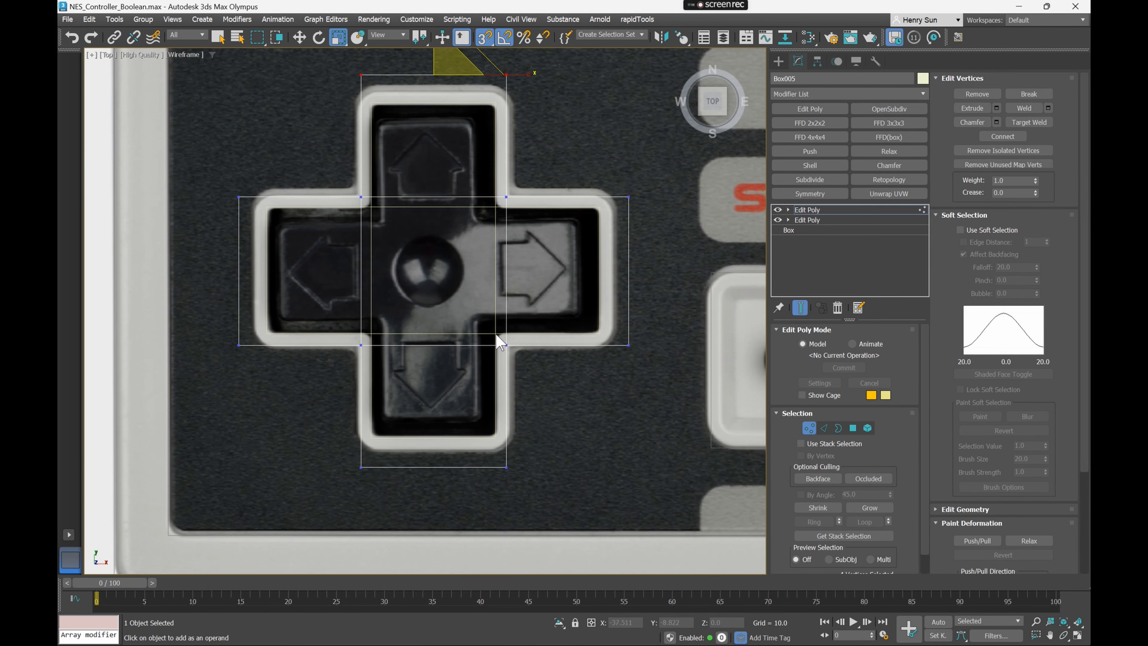
{"action": "left_click", "coordinate": [556, 454]}
{"action": "middle_click_drag", "start_coordinate": [419, 278], "coordinate": [419, 312]}
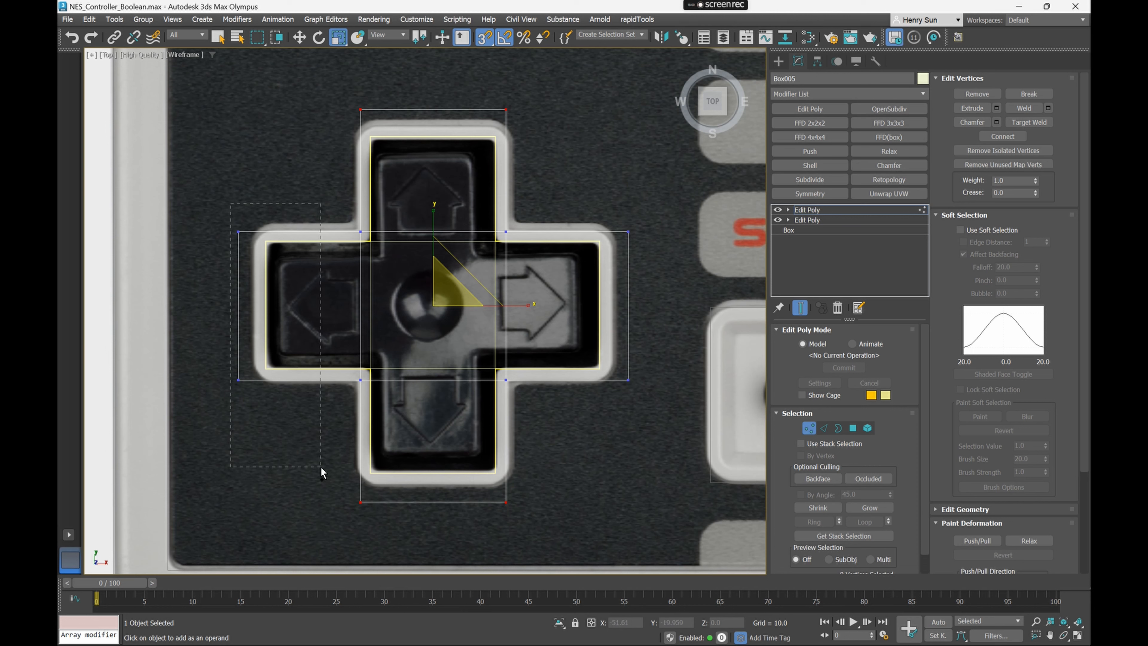
{"action": "left_click_drag", "start_coordinate": [321, 467], "coordinate": [320, 467], "text": "ctrl"}
{"action": "left_click_drag", "start_coordinate": [560, 205], "coordinate": [712, 426], "text": "ctrl"}
{"action": "left_click_drag", "start_coordinate": [468, 272], "coordinate": [468, 276]}
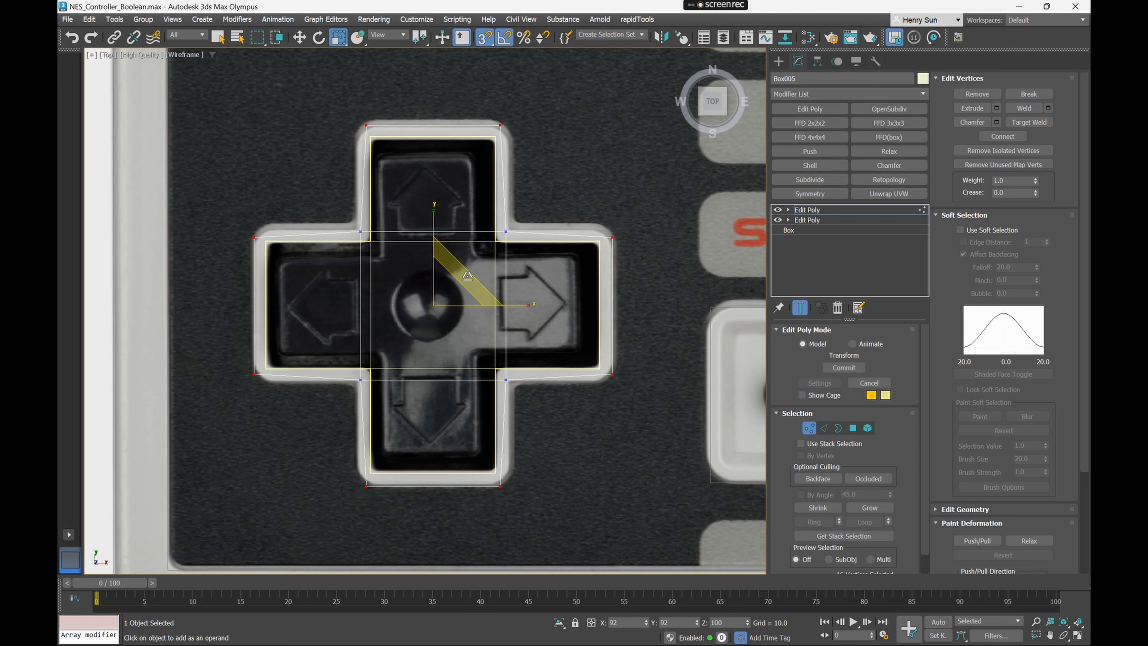
{"action": "right_click", "coordinate": [468, 276]}
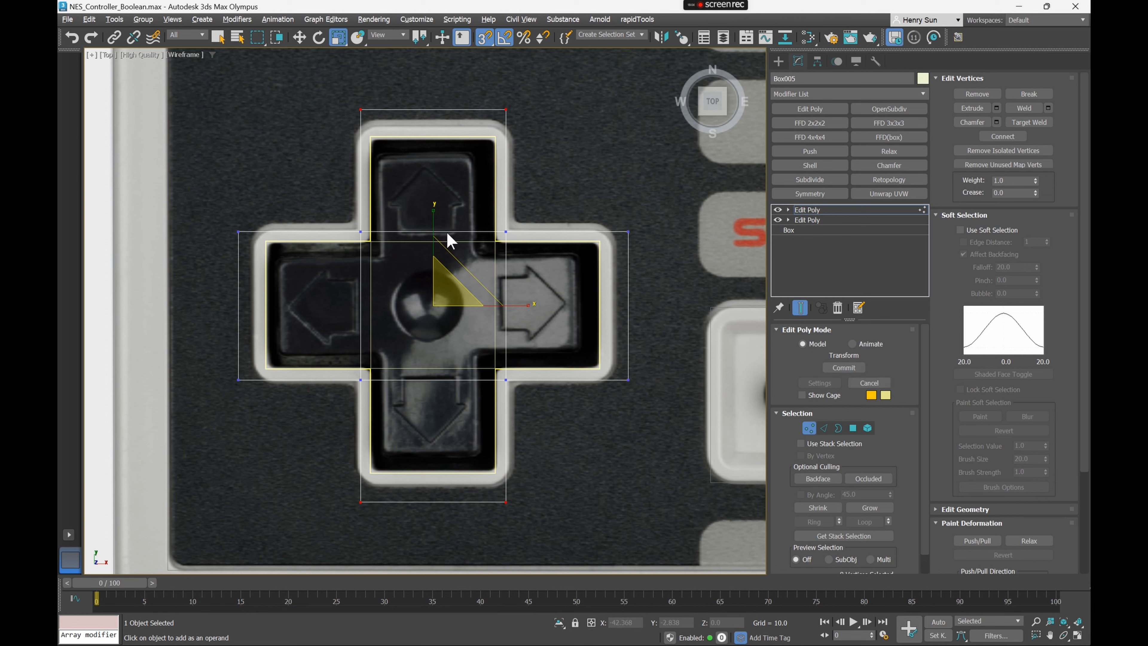
Scale the copied cross's upper and lower end vertices along Y and its side end vertices along X to match the reference's white rim
{"action": "left_click_drag", "start_coordinate": [438, 215], "coordinate": [439, 222]}
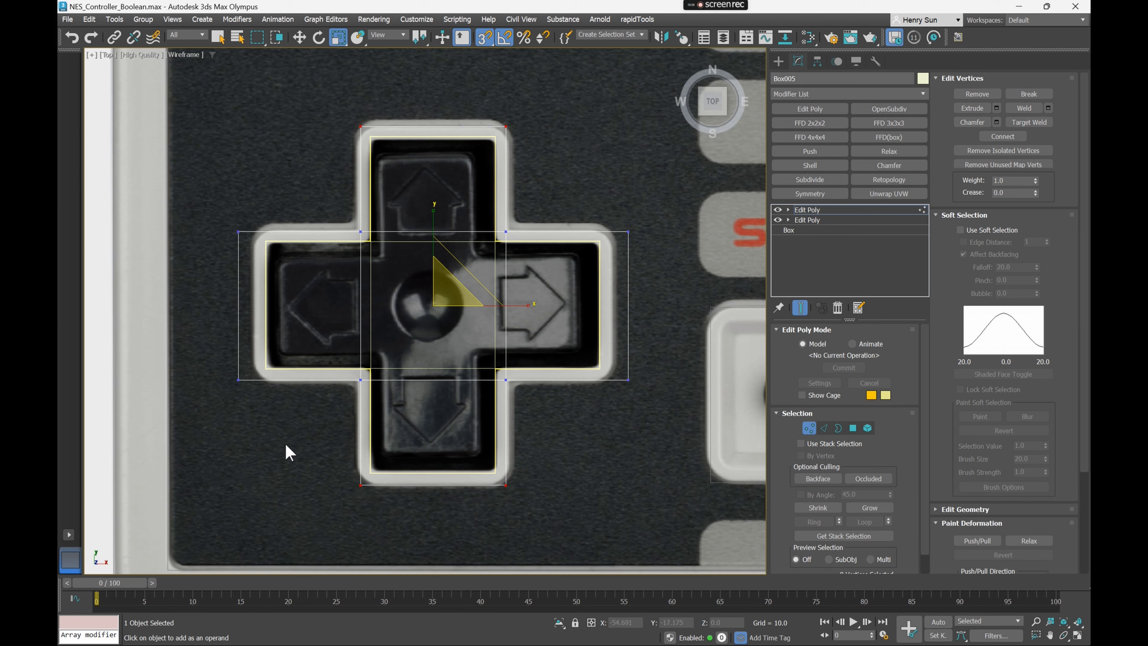
{"action": "left_click_drag", "start_coordinate": [212, 210], "coordinate": [265, 390]}
{"action": "left_click_drag", "start_coordinate": [707, 456], "coordinate": [707, 449], "text": "ctrl"}
{"action": "left_click_drag", "start_coordinate": [518, 303], "coordinate": [515, 302]}
Leave vertex editing, switch to the shaded perspective view and rename the larger cross Outer_Dpad
{"action": "mouse_move", "coordinate": [583, 297]}
{"action": "middle_mouse_down"}
{"action": "mouse_move", "coordinate": [550, 318]}
{"action": "mouse_move", "coordinate": [513, 311]}
{"action": "mouse_move", "coordinate": [496, 265]}
{"action": "mouse_move", "coordinate": [455, 284]}
{"action": "middle_mouse_up"}
{"action": "key", "text": "p"}
{"action": "scroll", "coordinate": [538, 300], "scroll_direction": "down", "scroll_amount": 2}
{"action": "key", "text": "F3"}
{"action": "left_click", "coordinate": [809, 429]}
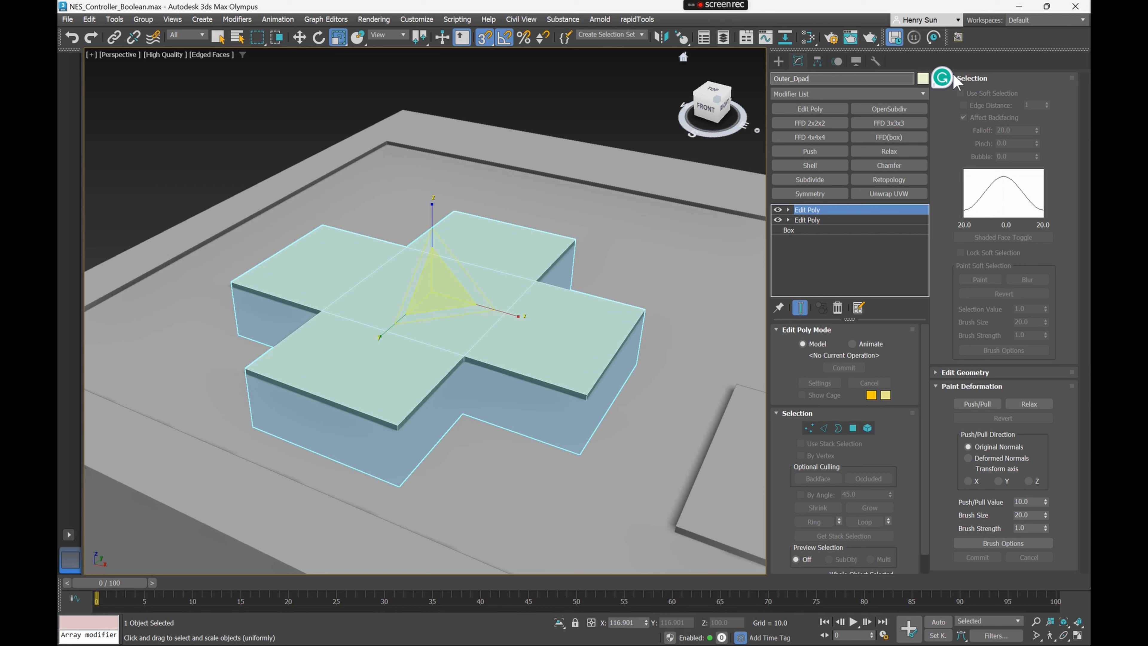
{"action": "type", "text": "w"}
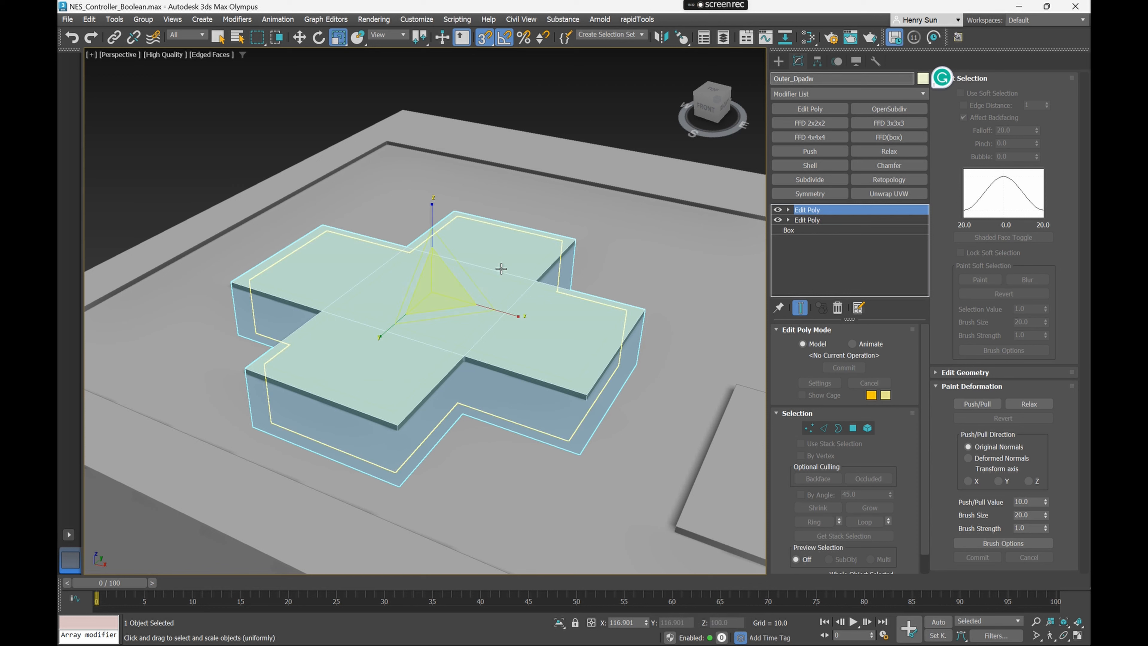
Select the smaller cross and rename it Inner_DPad
{"action": "left_click", "coordinate": [520, 274]}
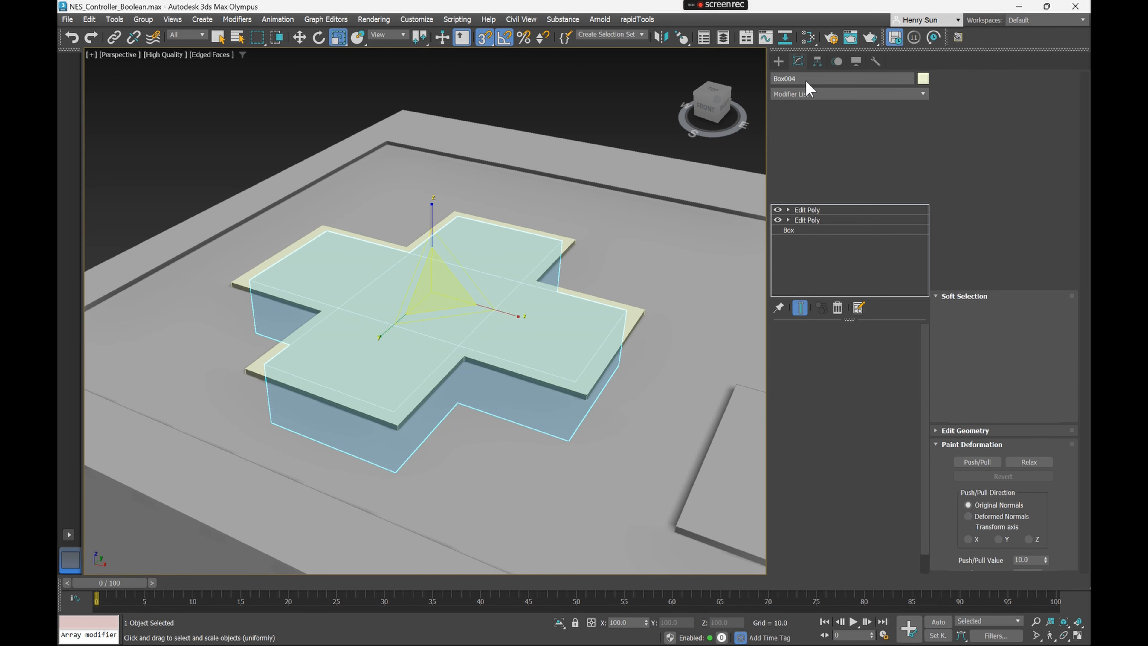
{"action": "left_click", "coordinate": [812, 80]}
{"action": "type", "text": "I"}
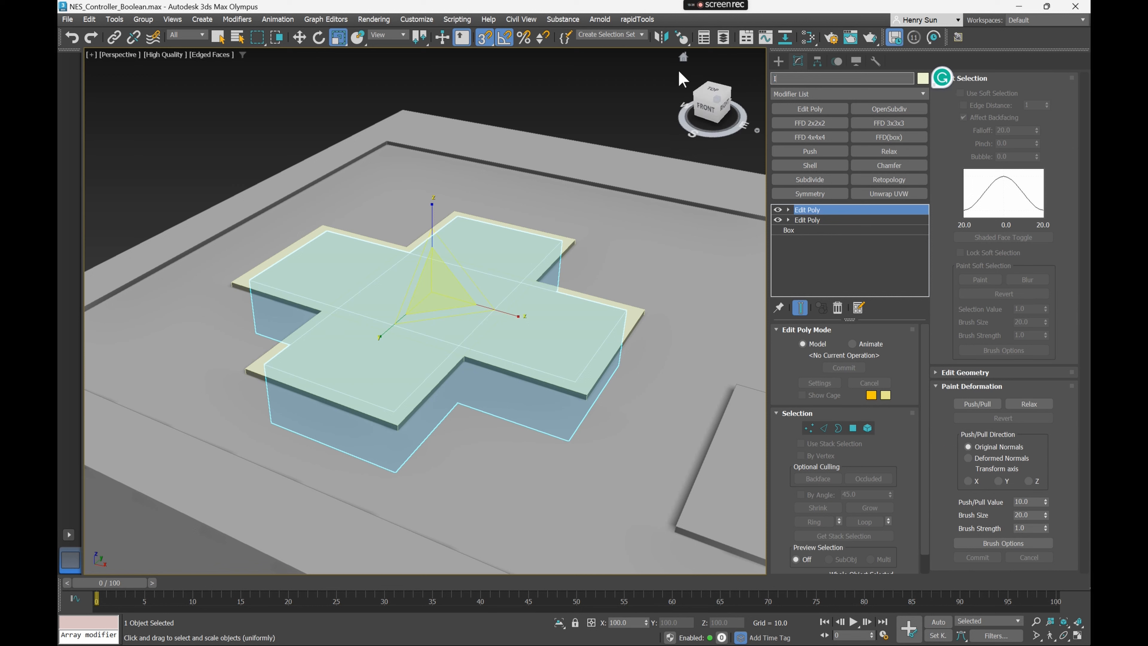
{"action": "type", "text": "nner_DPar"}
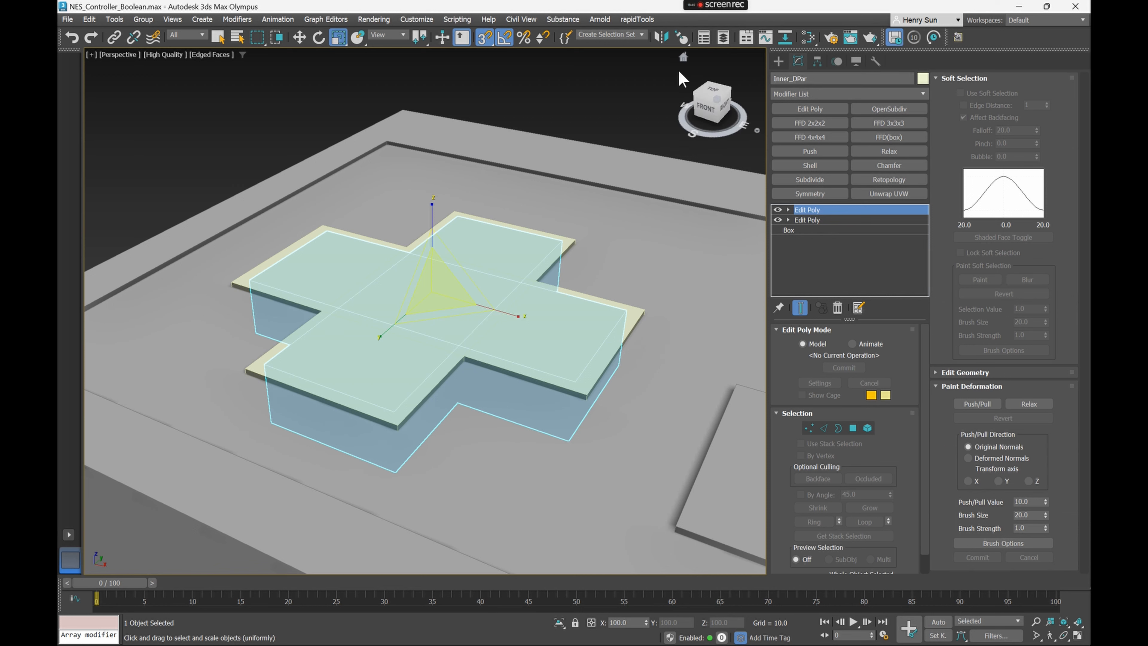
{"action": "key", "text": "BackSpace"}
{"action": "type", "text": "d"}
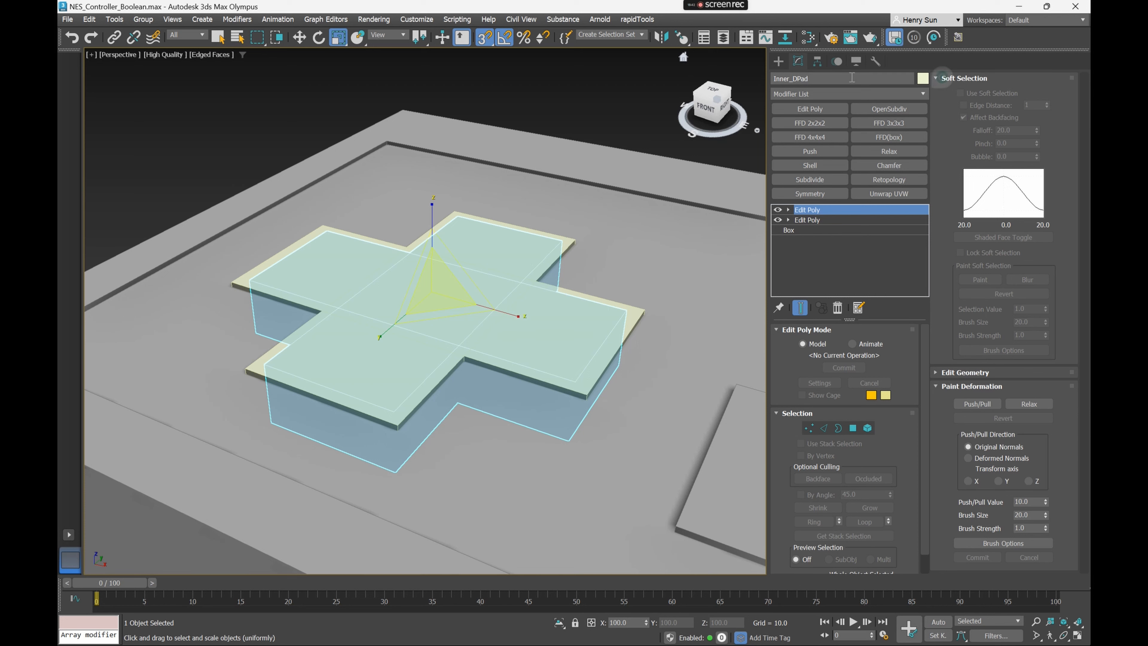
Select the larger cross again and correct its name to Outer_DPad
{"action": "left_click", "coordinate": [640, 318]}
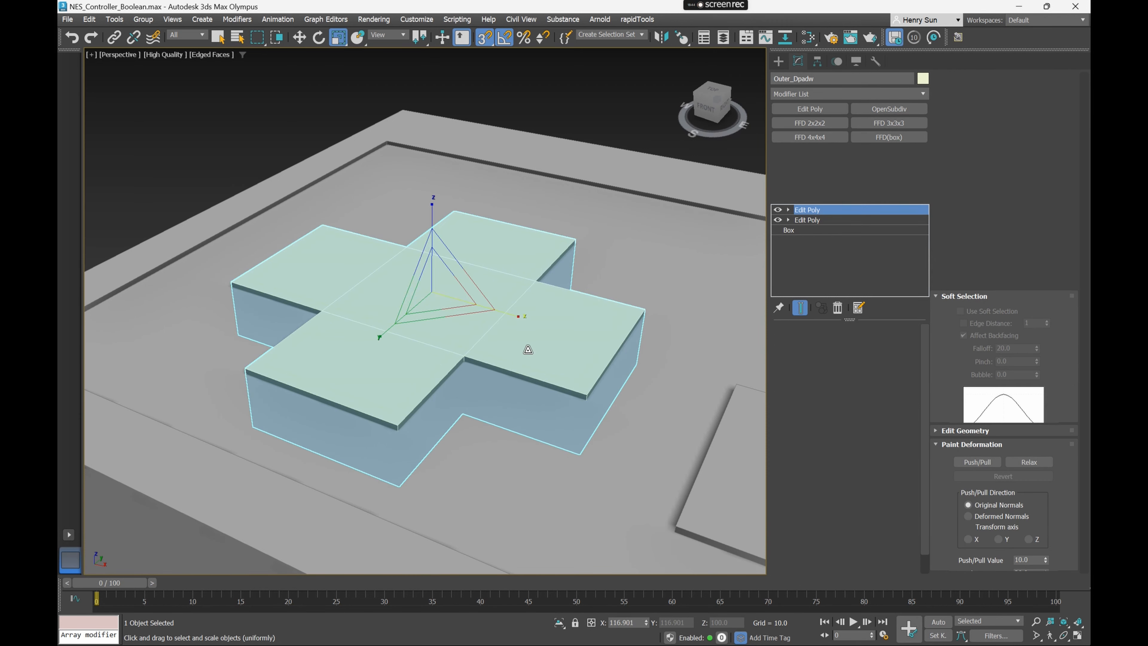
{"action": "left_click", "coordinate": [825, 77]}
{"action": "key", "text": "BackSpace"}
{"action": "key", "text": "BackSpace"}
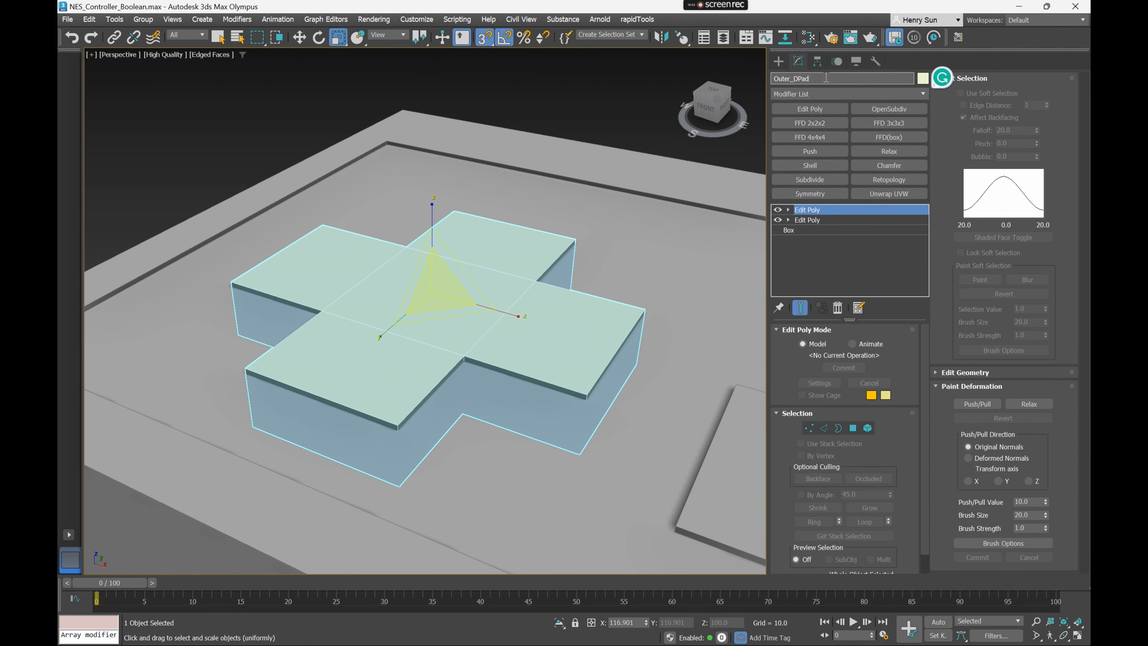
{"action": "key", "text": "Return"}
Select the controller shell and add Outer_DPad to its Boolean modifier as a Union operand
{"action": "left_click", "coordinate": [577, 157]}
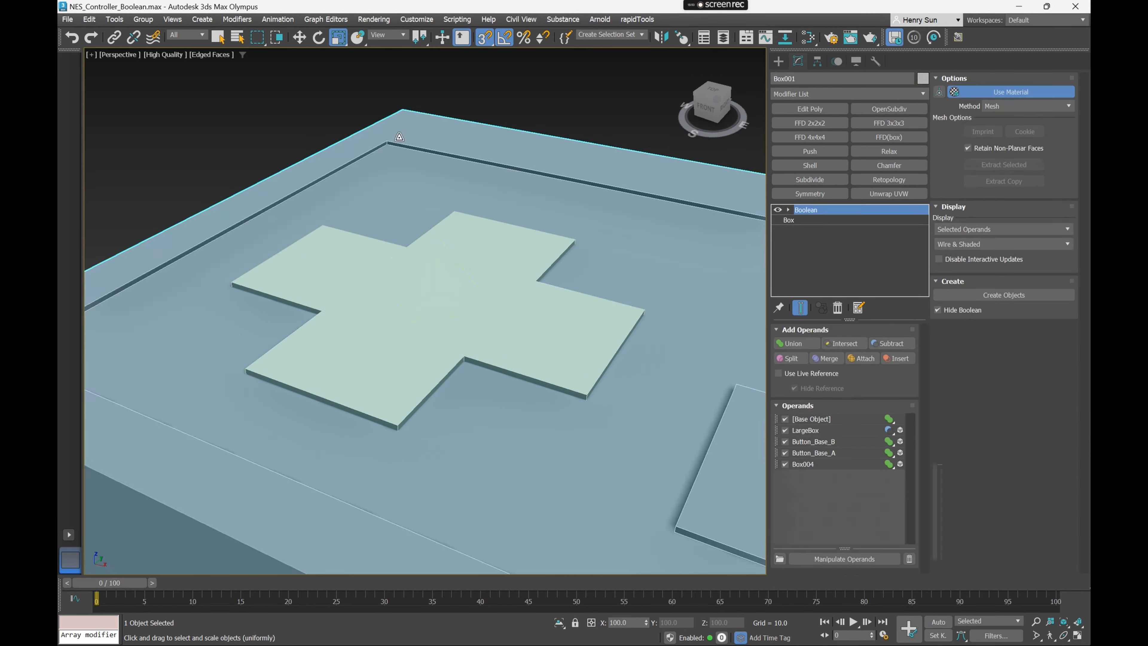
{"action": "scroll", "coordinate": [418, 246], "scroll_direction": "down", "scroll_amount": 3}
{"action": "middle_click_drag", "start_coordinate": [417, 246], "coordinate": [470, 233], "text": "alt"}
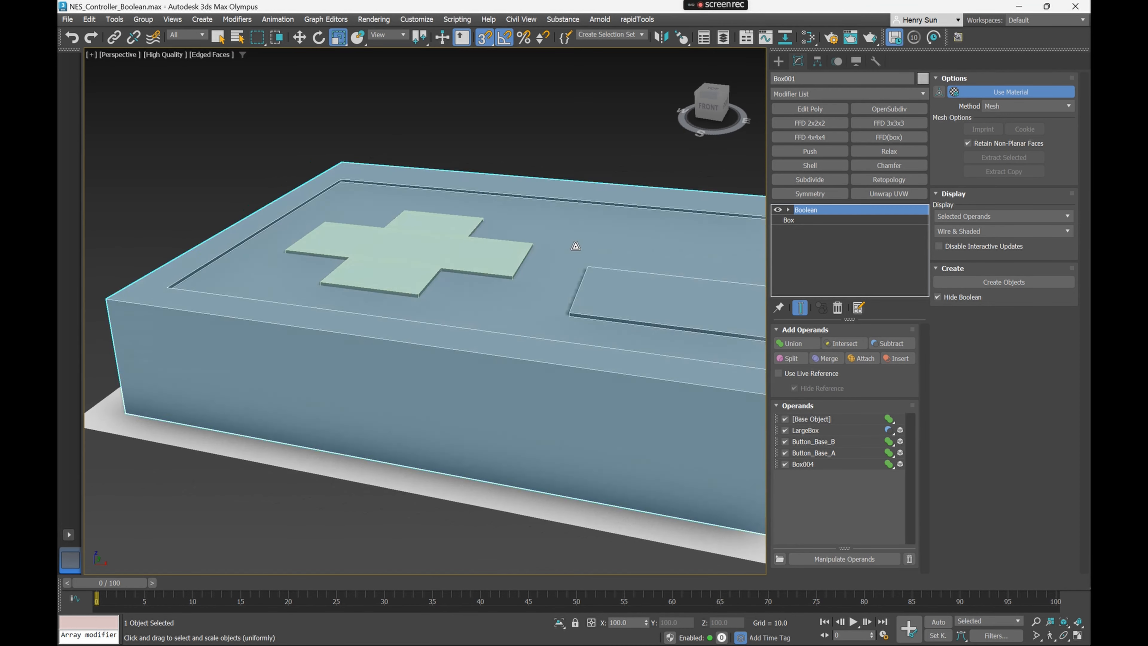
{"action": "middle_click_drag", "start_coordinate": [554, 246], "coordinate": [595, 286]}
{"action": "scroll", "coordinate": [506, 347], "scroll_direction": "up", "scroll_amount": 3}
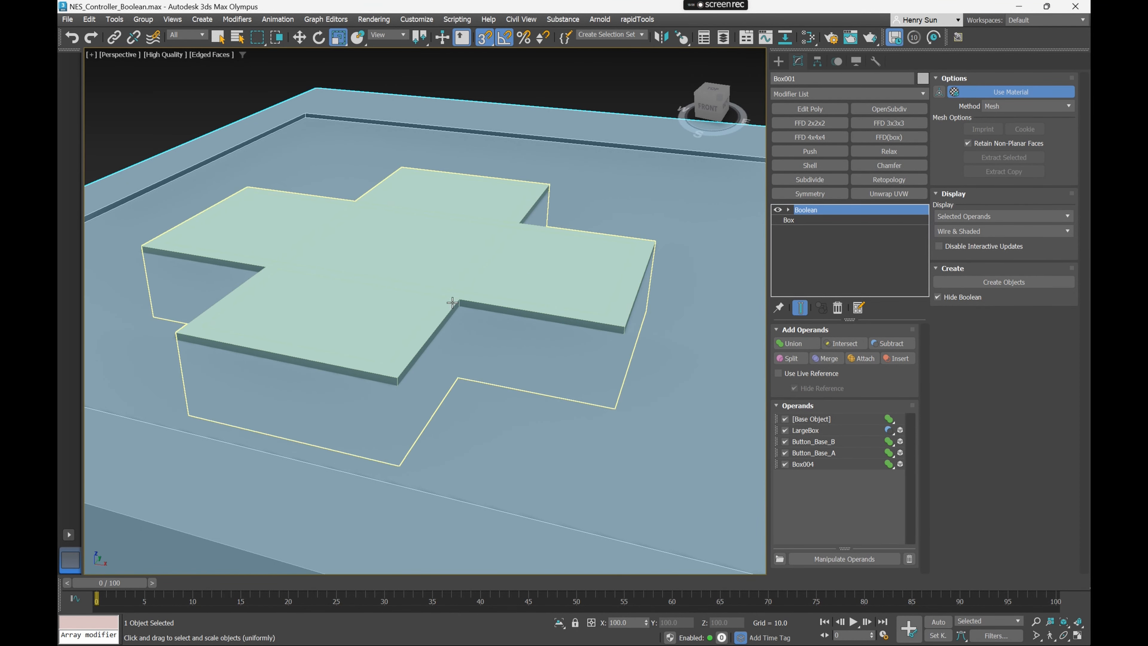
{"action": "left_click", "coordinate": [796, 343]}
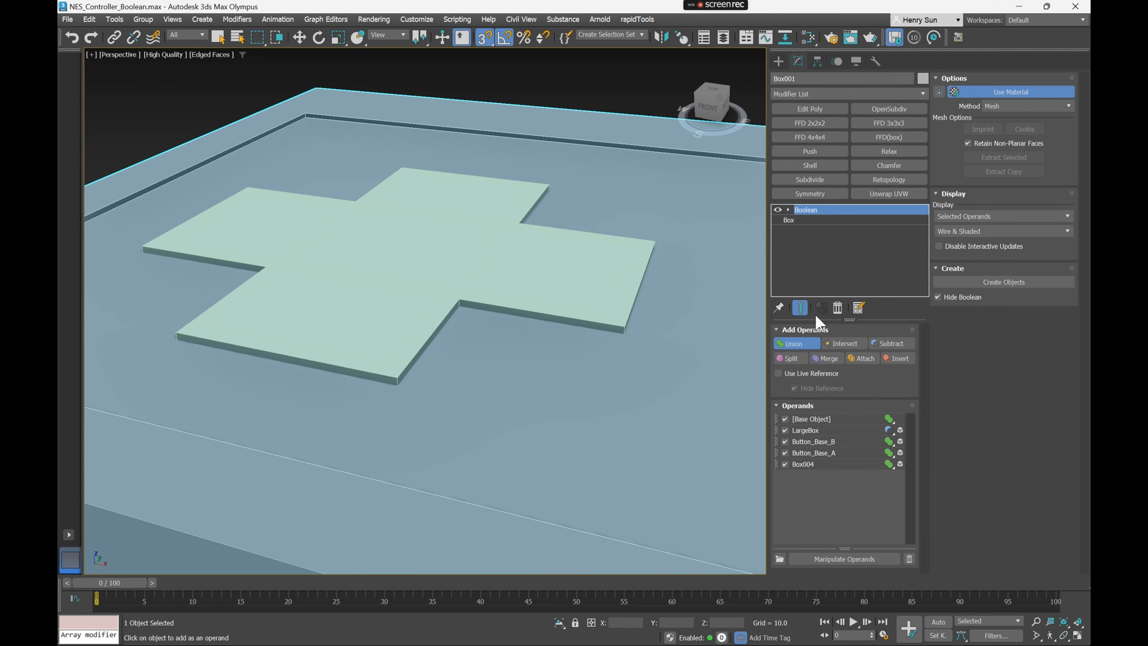
{"action": "left_click", "coordinate": [442, 315]}
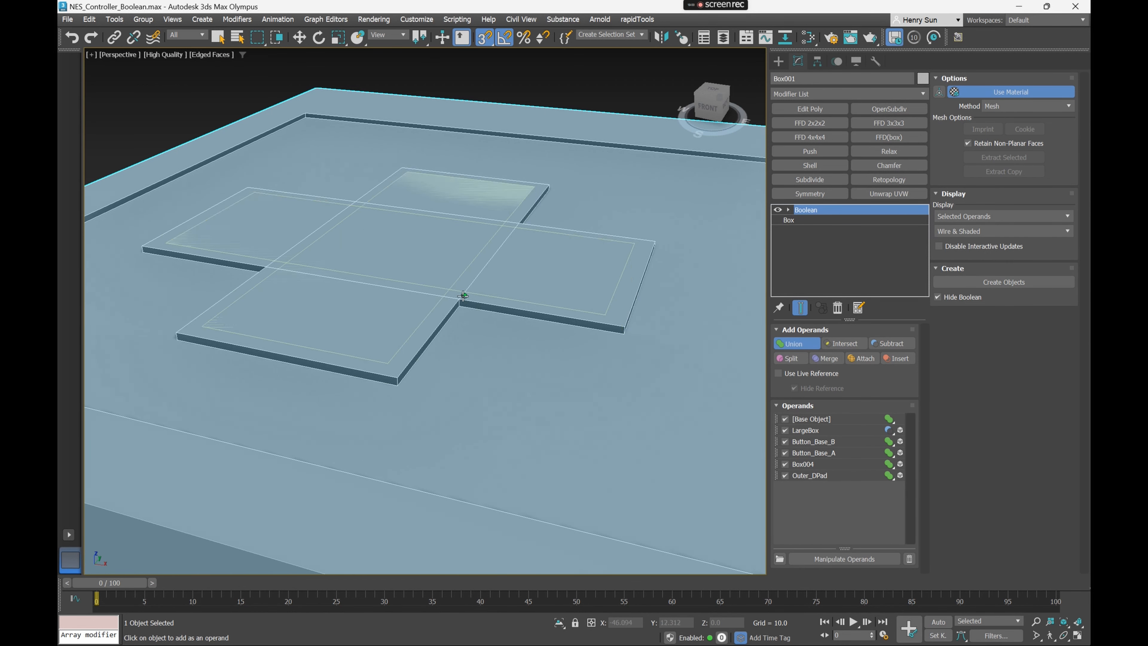
Add Inner_DPad to the shell's Boolean as a Subtract operand to cut the D-pad recess
{"action": "middle_click_drag", "start_coordinate": [442, 315], "coordinate": [470, 299], "text": "alt"}
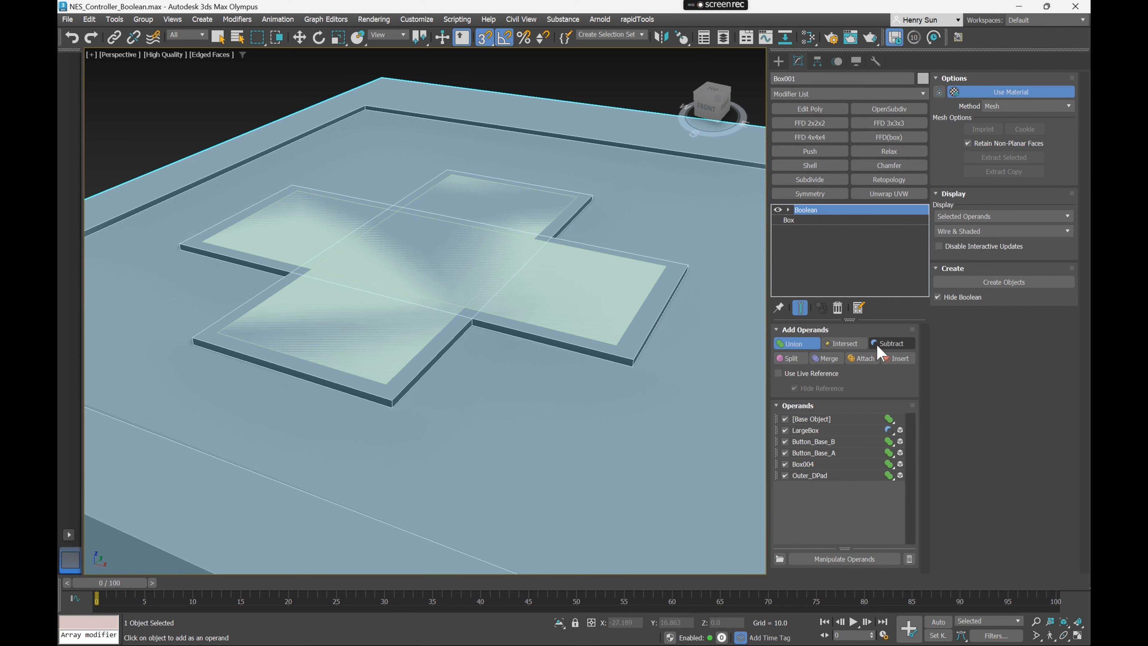
{"action": "left_click", "coordinate": [901, 344]}
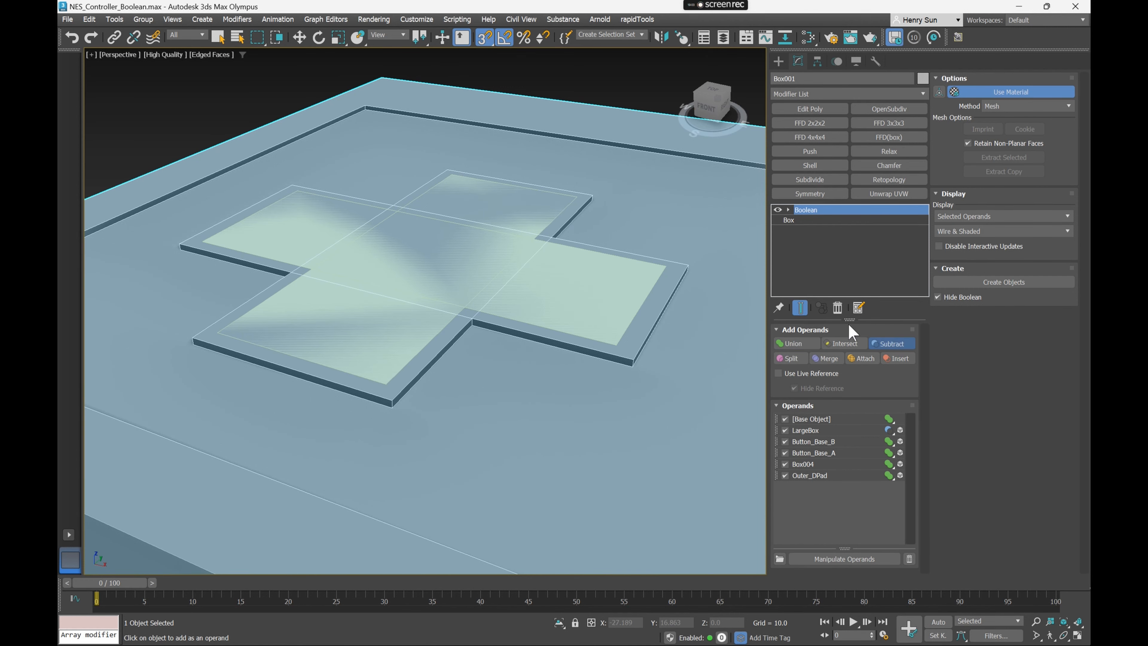
{"action": "left_click", "coordinate": [499, 274]}
{"action": "scroll", "coordinate": [474, 275], "scroll_direction": "down", "scroll_amount": 3}
{"action": "middle_click_drag", "start_coordinate": [449, 285], "coordinate": [356, 321], "text": "alt"}
{"action": "scroll", "coordinate": [355, 321], "scroll_direction": "down", "scroll_amount": 4}
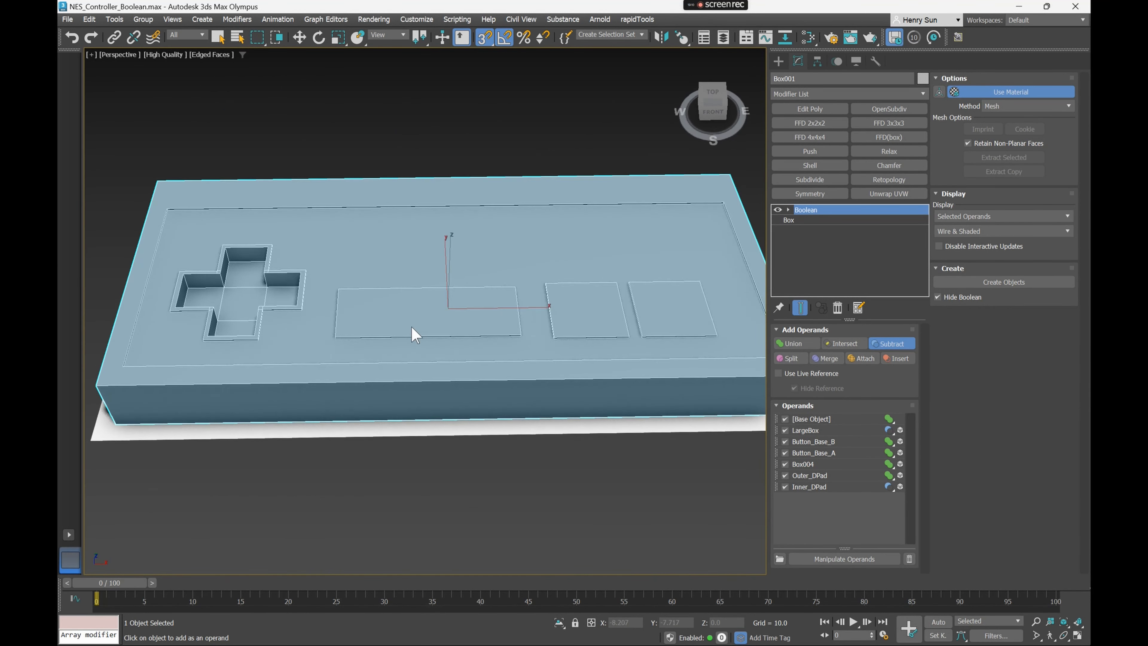
Examine the Select/Start button area of the reference image against the shell in wireframe and shaded display
{"action": "key", "text": "F3"}
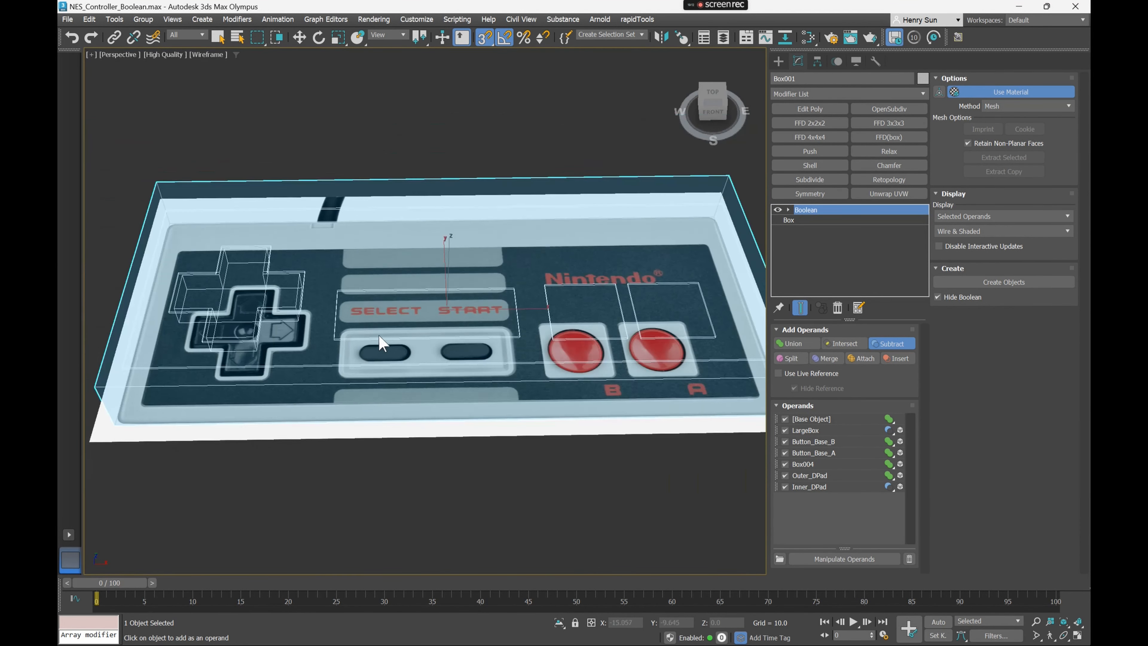
{"action": "scroll", "coordinate": [377, 341], "scroll_direction": "up", "scroll_amount": 4}
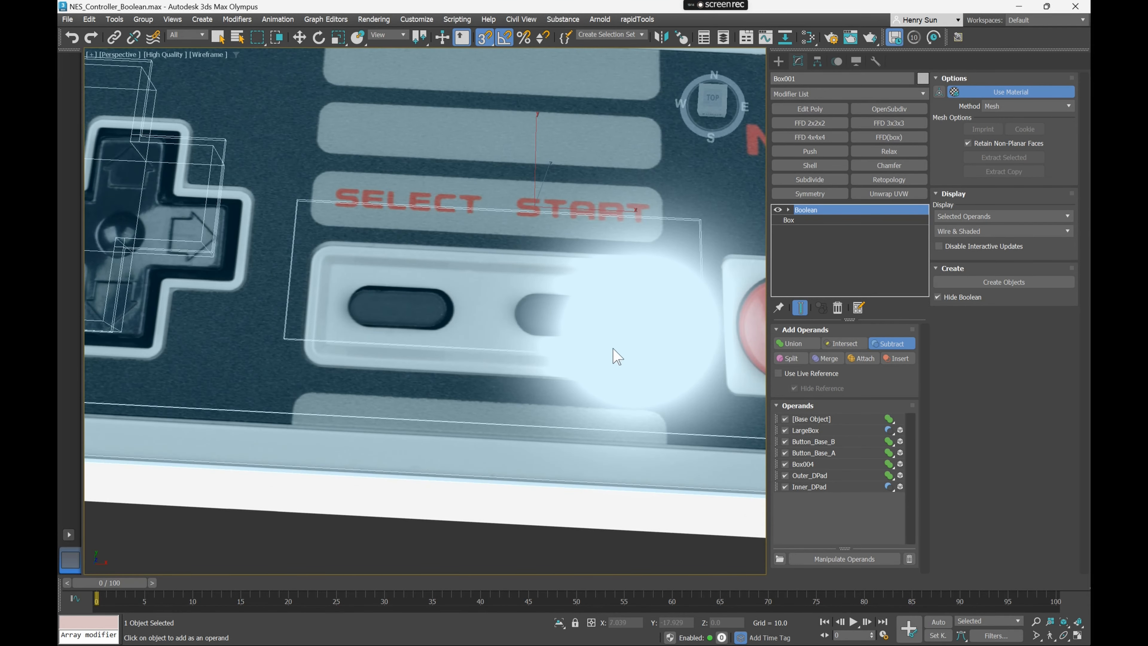
{"action": "middle_click_drag", "start_coordinate": [613, 348], "coordinate": [556, 345], "text": "alt"}
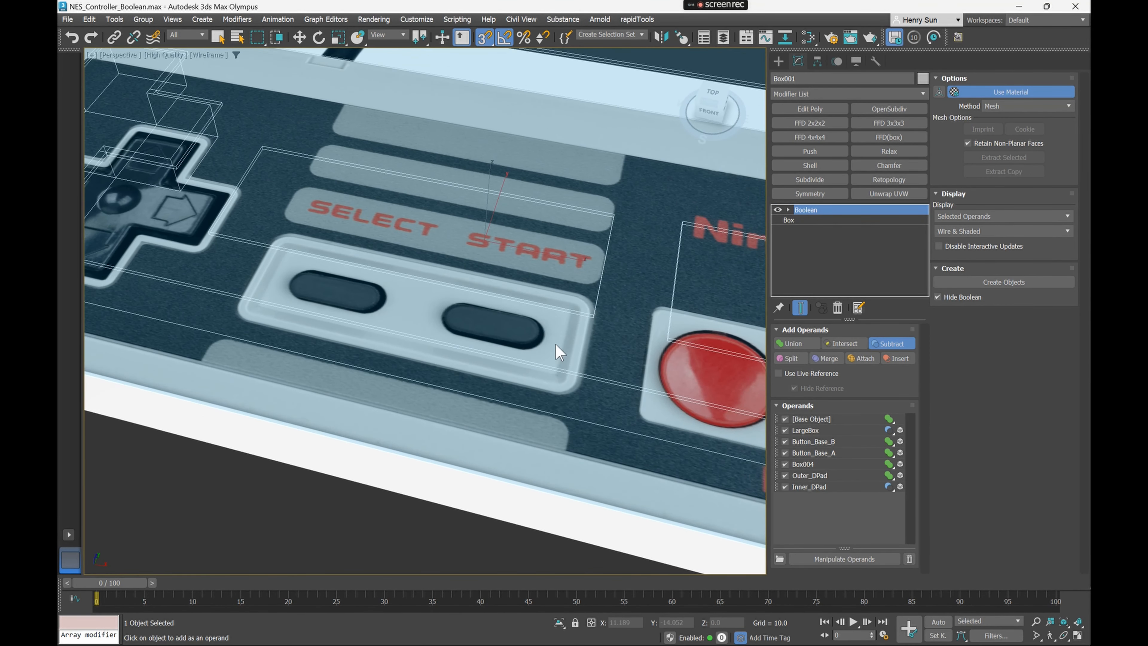
{"action": "middle_click_drag", "start_coordinate": [545, 250], "coordinate": [552, 378], "text": "alt"}
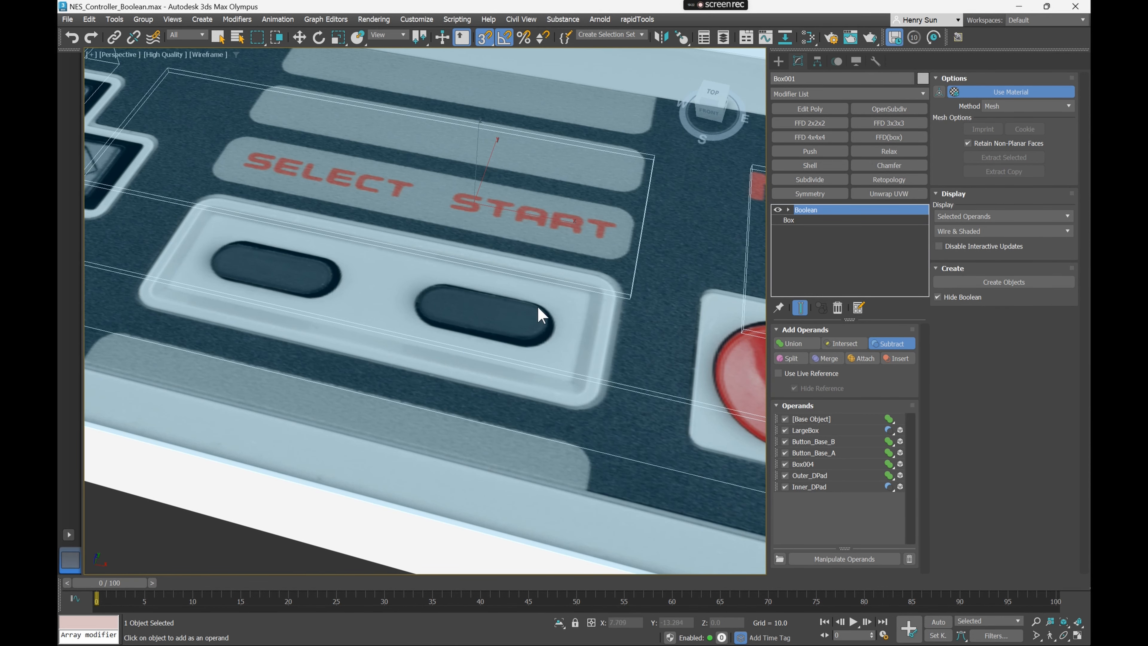
{"action": "middle_click_drag", "start_coordinate": [496, 327], "coordinate": [472, 338]}
{"action": "middle_click_drag", "start_coordinate": [466, 251], "coordinate": [453, 336]}
{"action": "scroll", "coordinate": [459, 313], "scroll_direction": "down", "scroll_amount": 2}
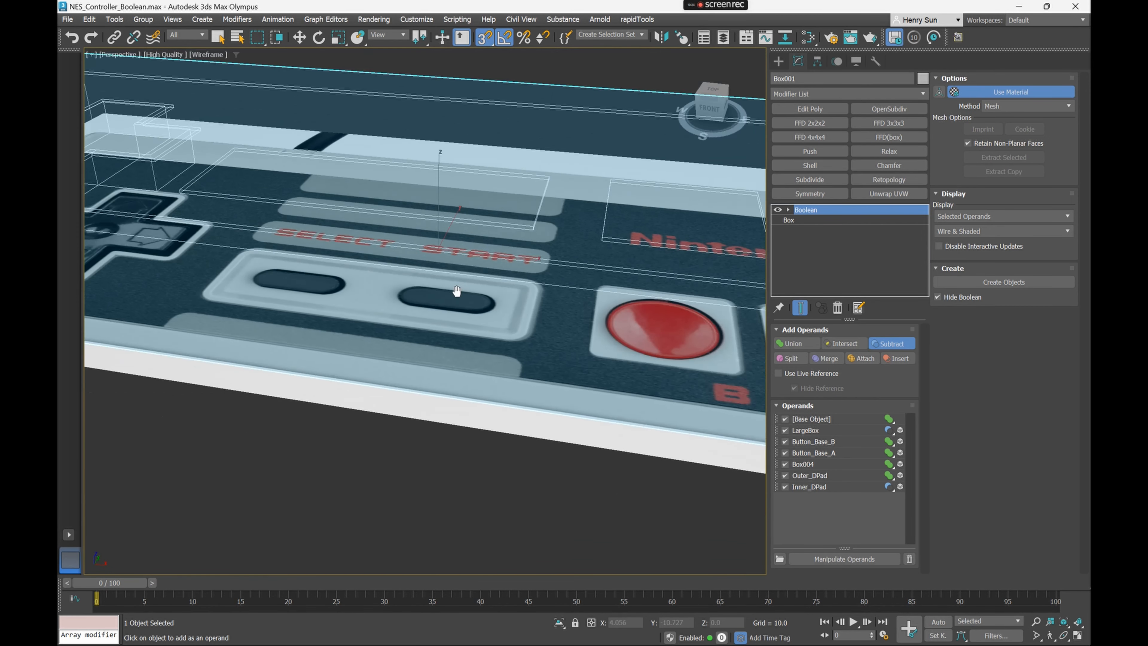
{"action": "middle_click_drag", "start_coordinate": [456, 276], "coordinate": [497, 361]}
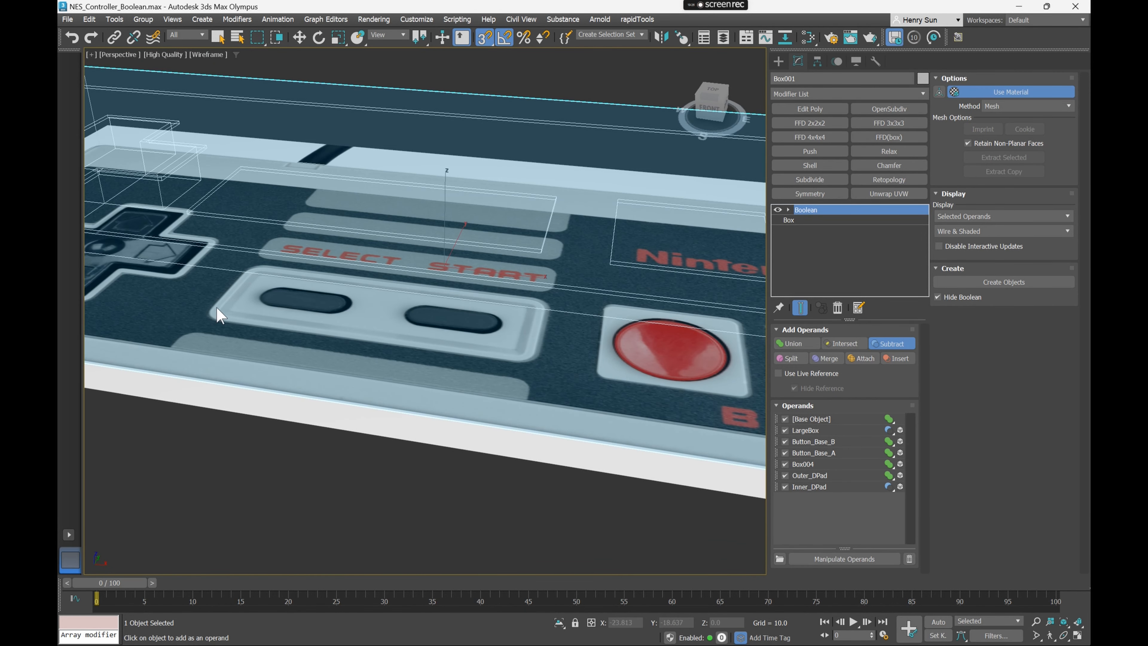
{"action": "middle_click_drag", "start_coordinate": [230, 209], "coordinate": [251, 243]}
{"action": "key", "text": "F3"}
{"action": "middle_click_drag", "start_coordinate": [357, 271], "coordinate": [398, 291], "text": "alt"}
{"action": "key", "text": "F3"}
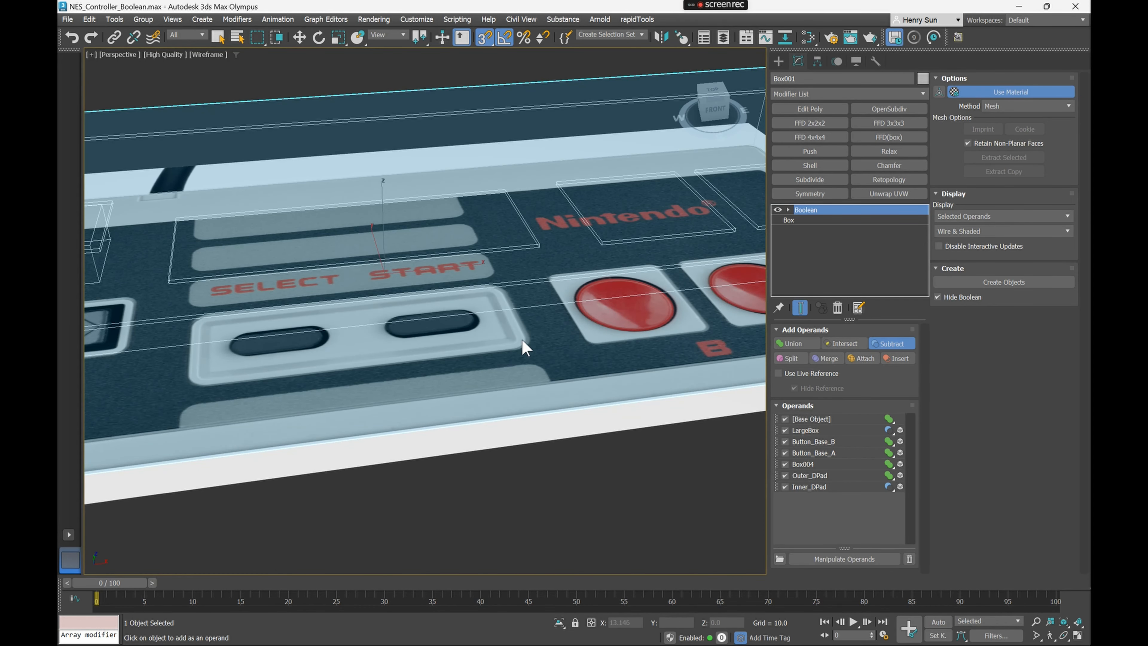
{"action": "key", "text": "F3"}
{"action": "scroll", "coordinate": [523, 316], "scroll_direction": "down", "scroll_amount": 4}
{"action": "mouse_move", "coordinate": [523, 315]}
{"action": "middle_mouse_down", "text": "alt"}
{"action": "mouse_move", "coordinate": [518, 338]}
{"action": "mouse_move", "coordinate": [453, 331]}
{"action": "middle_mouse_up", "text": "alt"}
End operand picking and, in the top view, create a box about 32.8 wide, 8.9 long and 7.7 high over the inner Select/Start panel
{"action": "left_click", "coordinate": [883, 345]}
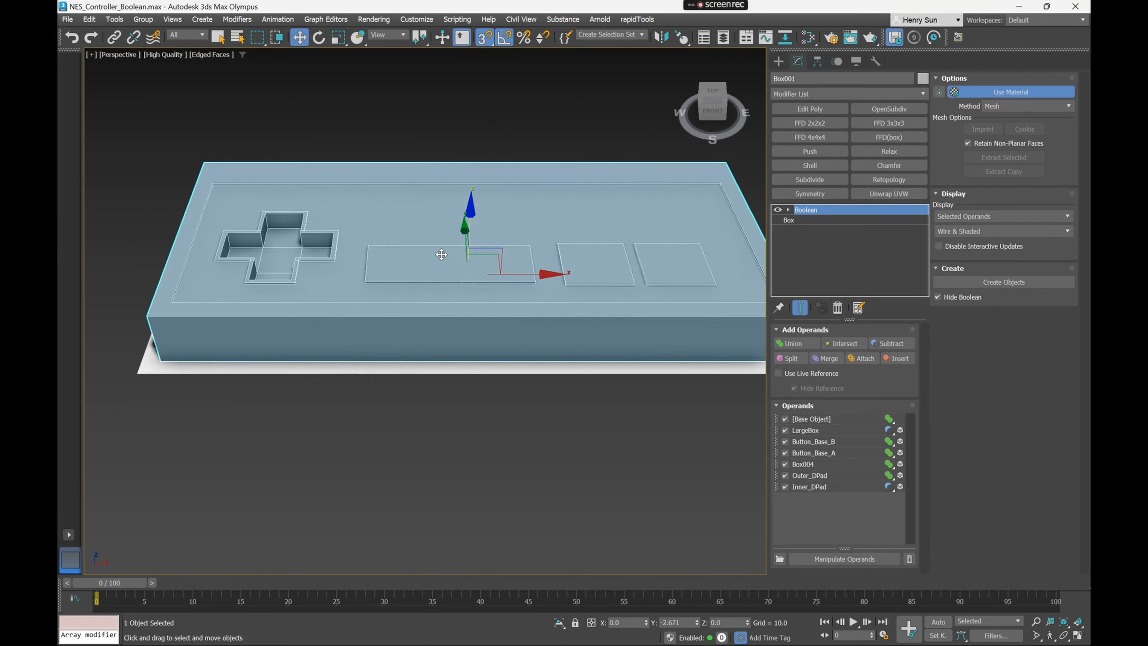
{"action": "key", "text": "F3"}
{"action": "scroll", "coordinate": [390, 288], "scroll_direction": "up", "scroll_amount": 4}
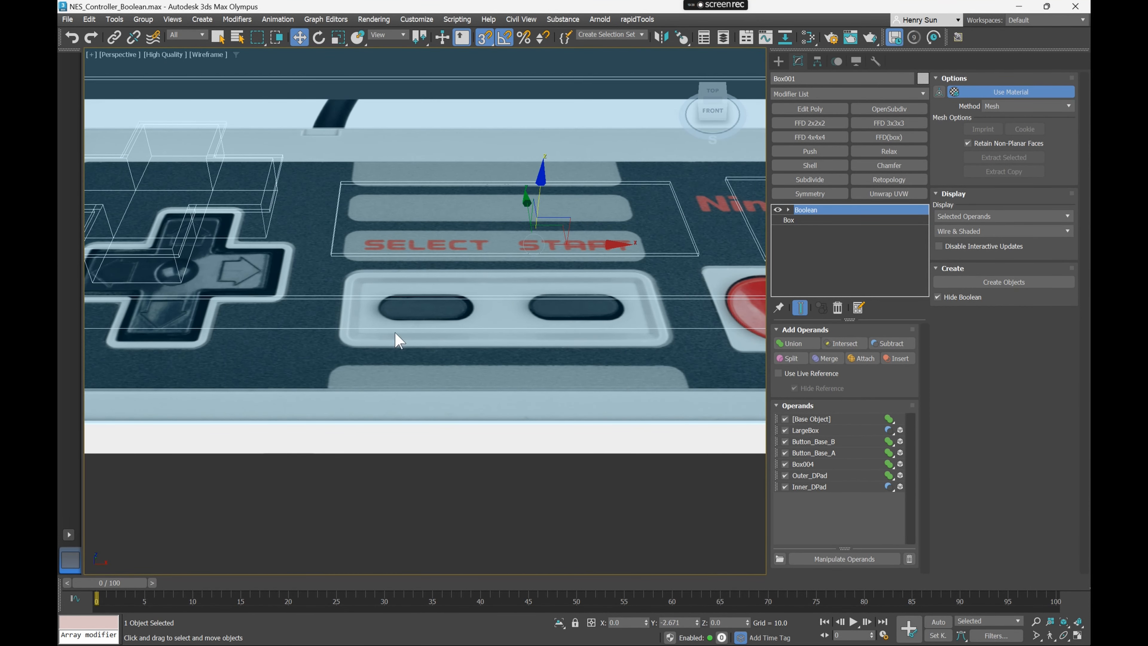
{"action": "middle_click_drag", "start_coordinate": [552, 310], "coordinate": [524, 330]}
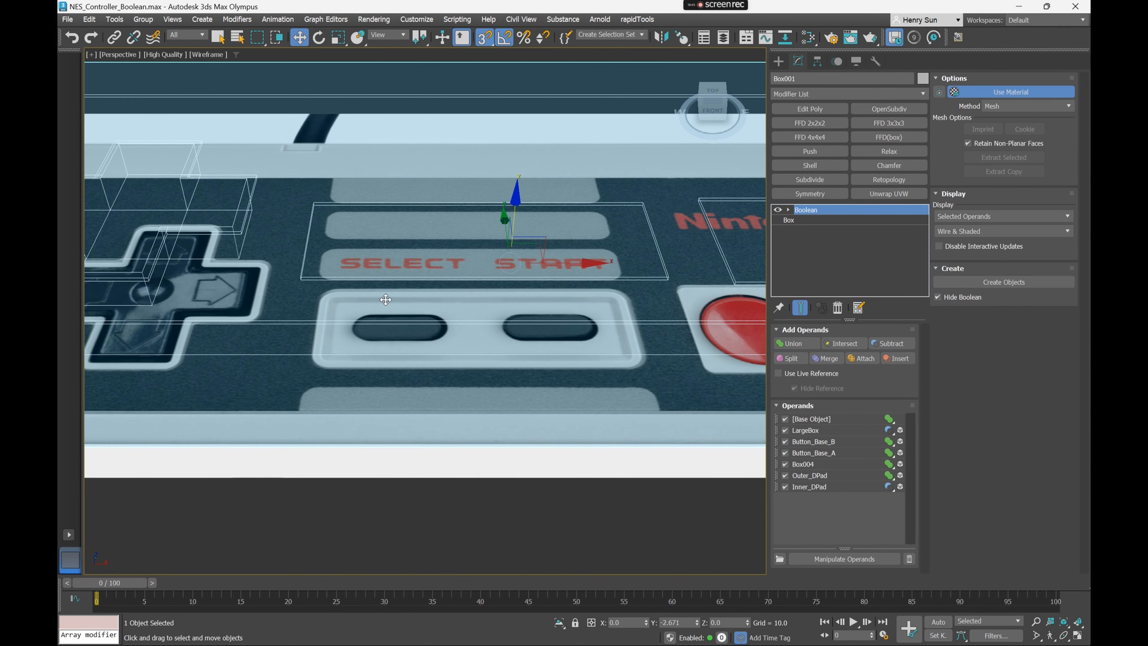
{"action": "left_click", "coordinate": [778, 61]}
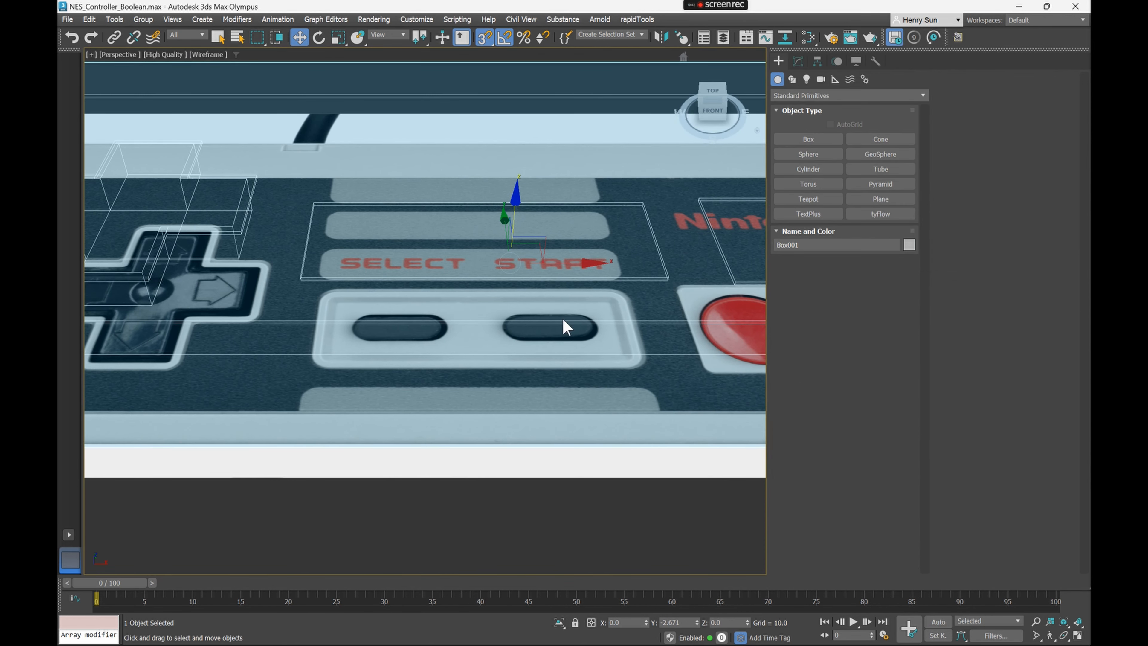
{"action": "key", "text": "t"}
{"action": "middle_click_drag", "start_coordinate": [517, 303], "coordinate": [171, 235]}
{"action": "middle_click_drag", "start_coordinate": [466, 287], "coordinate": [338, 284]}
{"action": "left_click", "coordinate": [807, 140]}
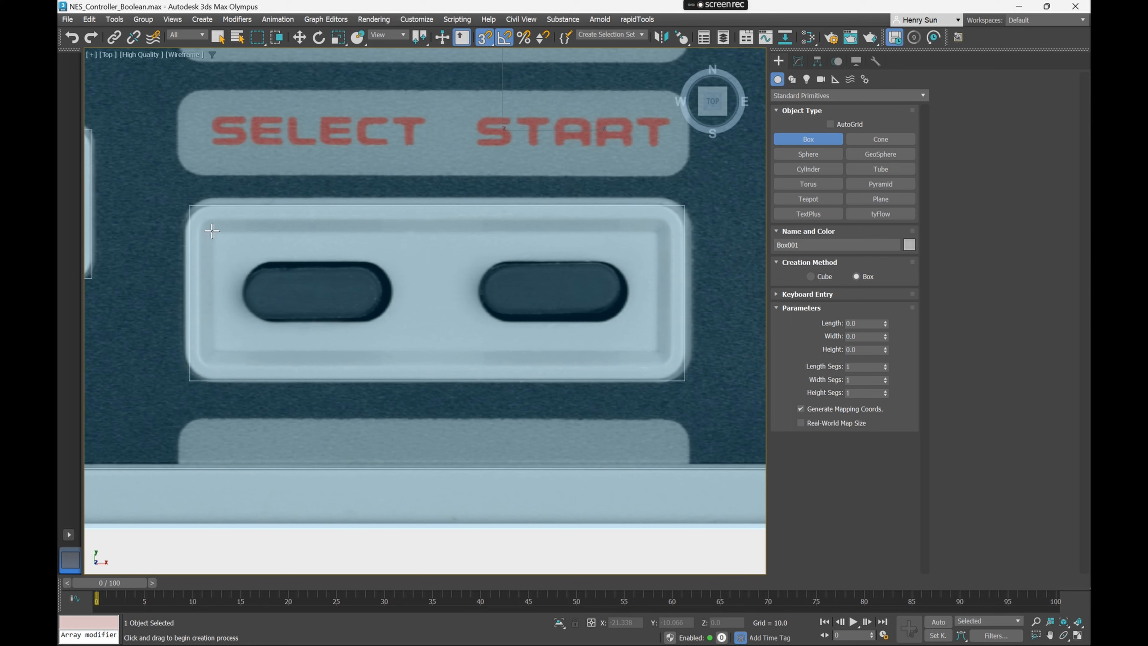
{"action": "left_click_drag", "start_coordinate": [212, 231], "coordinate": [658, 353]}
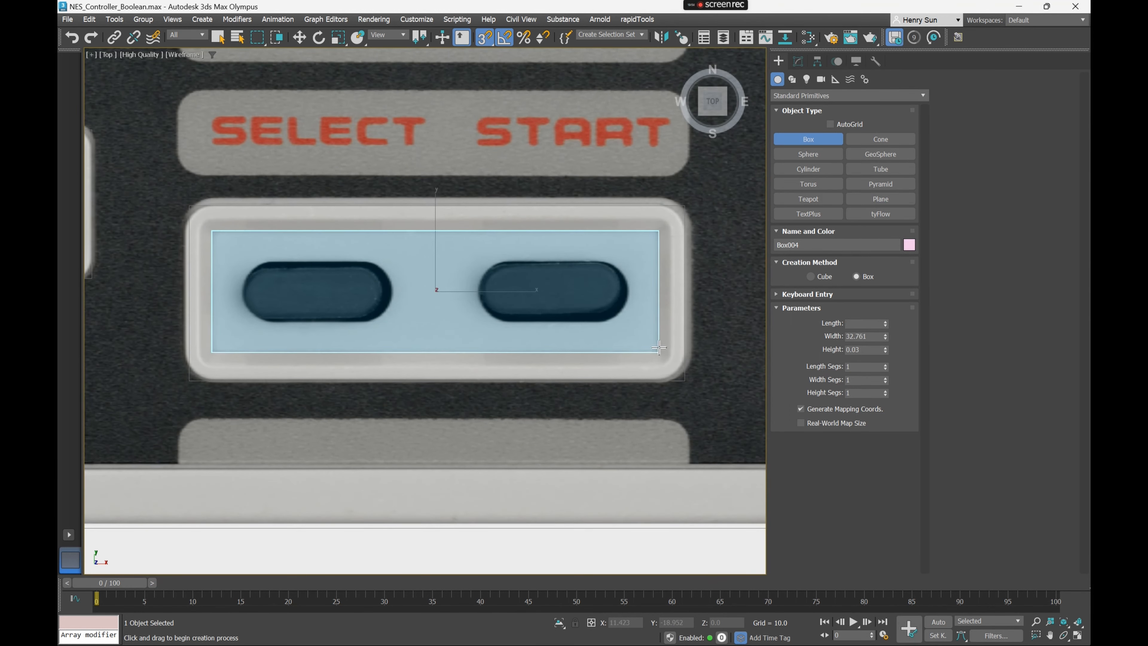
{"action": "left_click", "coordinate": [651, 247]}
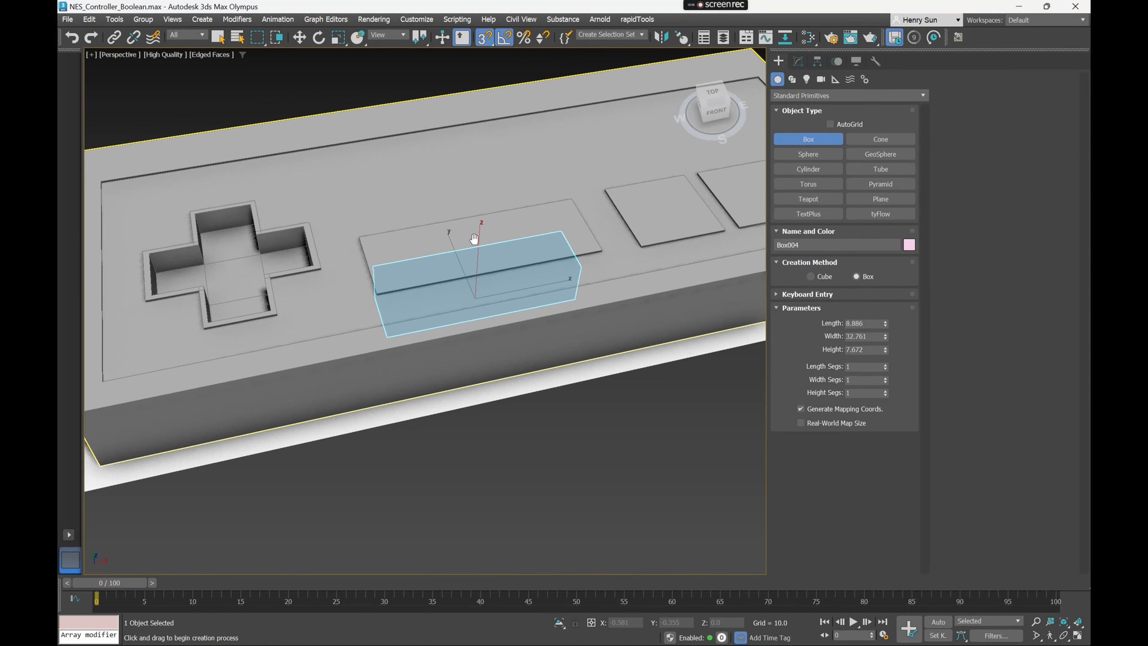
Raise the new box vertically out of the shell so that it sits above the Select/Start panel
{"action": "key", "text": "w"}
{"action": "left_click_drag", "start_coordinate": [473, 241], "coordinate": [469, 185]}
{"action": "middle_click_drag", "start_coordinate": [470, 185], "coordinate": [505, 212], "text": "alt"}
{"action": "key", "text": "e"}
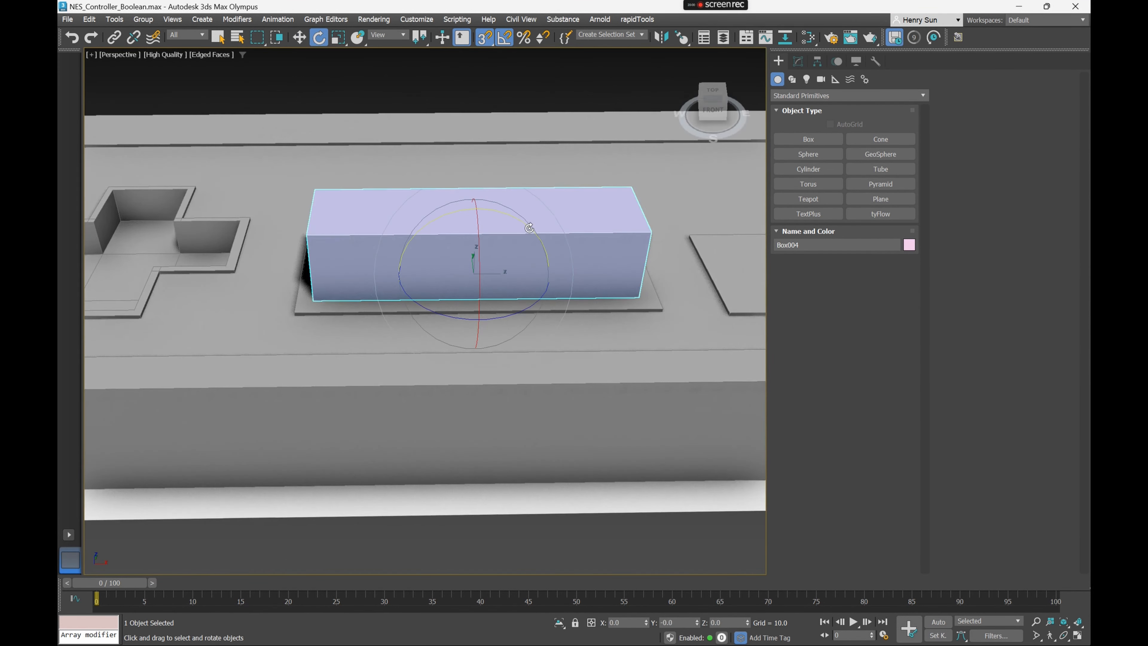
{"action": "scroll", "coordinate": [404, 259], "scroll_direction": "up", "scroll_amount": 3}
{"action": "middle_click_drag", "start_coordinate": [404, 259], "coordinate": [469, 248], "text": "alt"}
{"action": "key", "text": "w"}
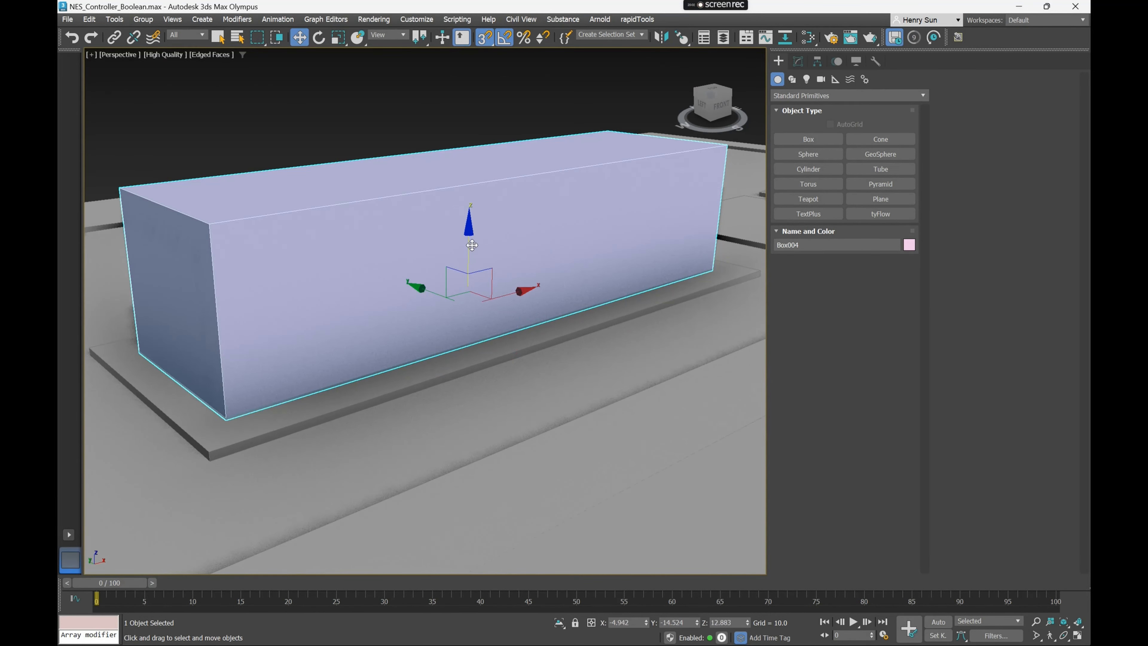
{"action": "left_click_drag", "start_coordinate": [469, 248], "coordinate": [468, 230]}
Turn off object and angle snapping and lower the box until its base sinks slightly into the Select/Start panel, at about Z 12.5
{"action": "key", "text": "a"}
{"action": "key", "text": "s"}
{"action": "scroll", "coordinate": [448, 285], "scroll_direction": "down", "scroll_amount": 3}
{"action": "middle_click_drag", "start_coordinate": [448, 284], "coordinate": [497, 226]}
{"action": "left_click_drag", "start_coordinate": [508, 123], "coordinate": [510, 172]}
{"action": "left_click_drag", "start_coordinate": [509, 174], "coordinate": [509, 171]}
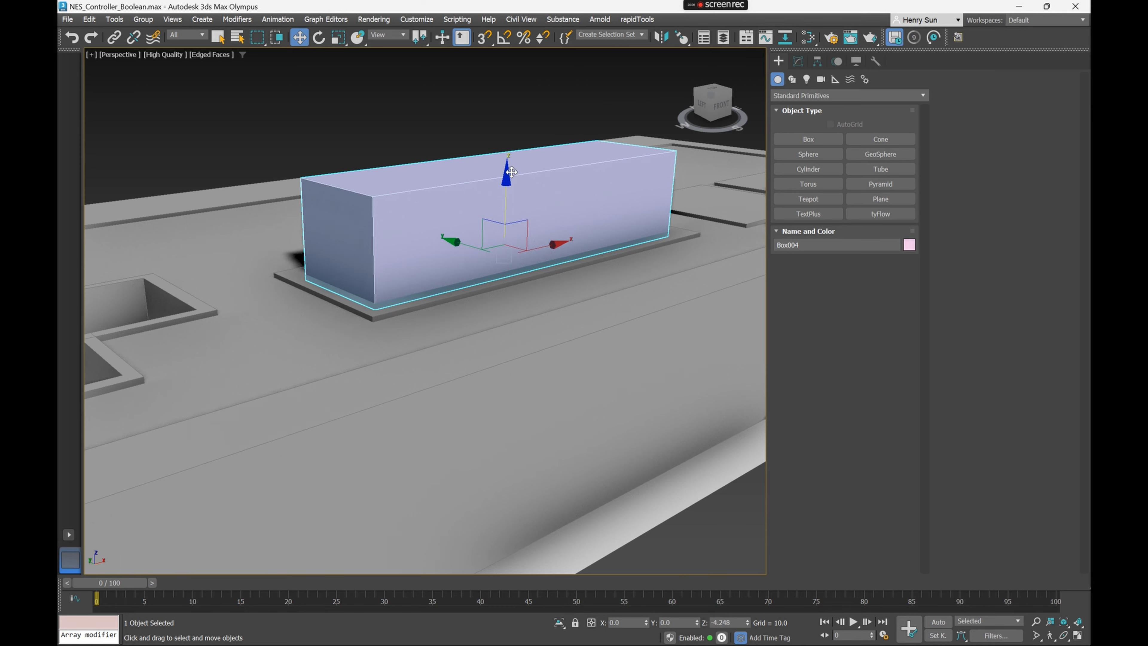
Examine the rounded corners and sloped rim of the reference's Select/Start panel against the box in wireframe and shaded display
{"action": "middle_click_drag", "start_coordinate": [438, 236], "coordinate": [440, 225], "text": "alt"}
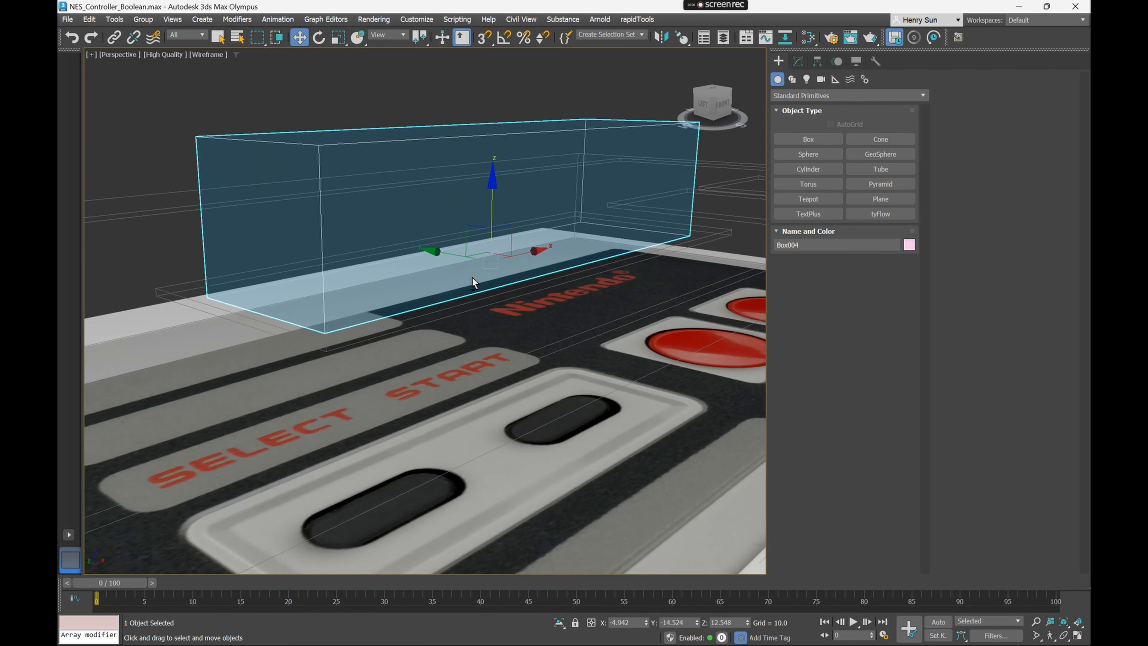
{"action": "scroll", "coordinate": [471, 277], "scroll_direction": "up", "scroll_amount": 6}
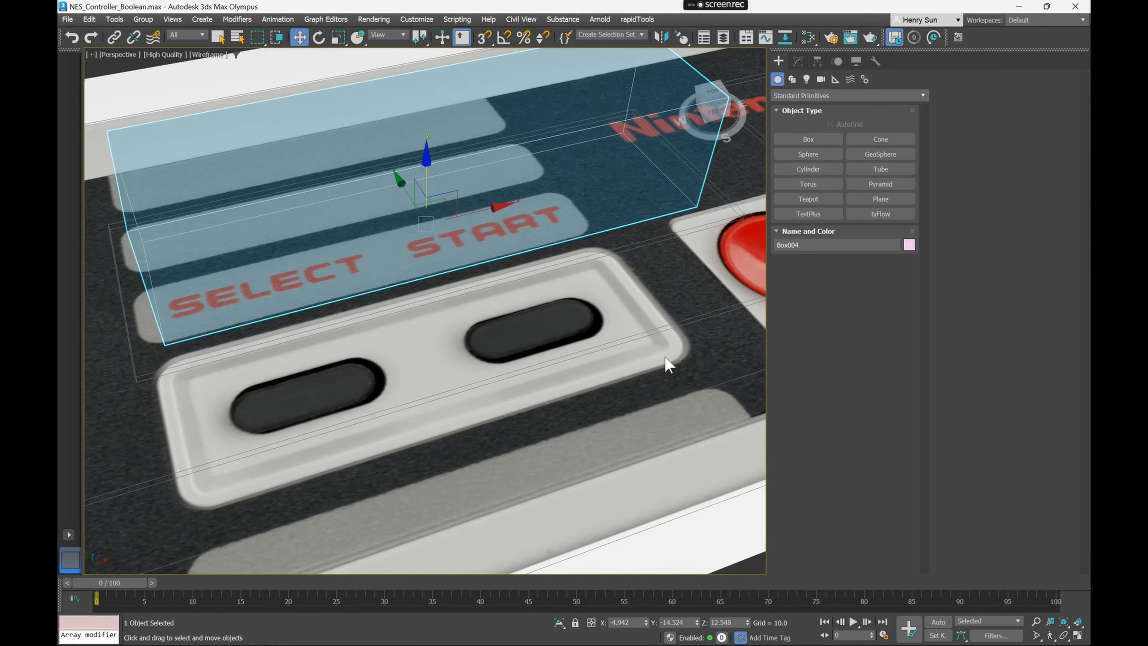
{"action": "middle_click_drag", "start_coordinate": [667, 364], "coordinate": [629, 345]}
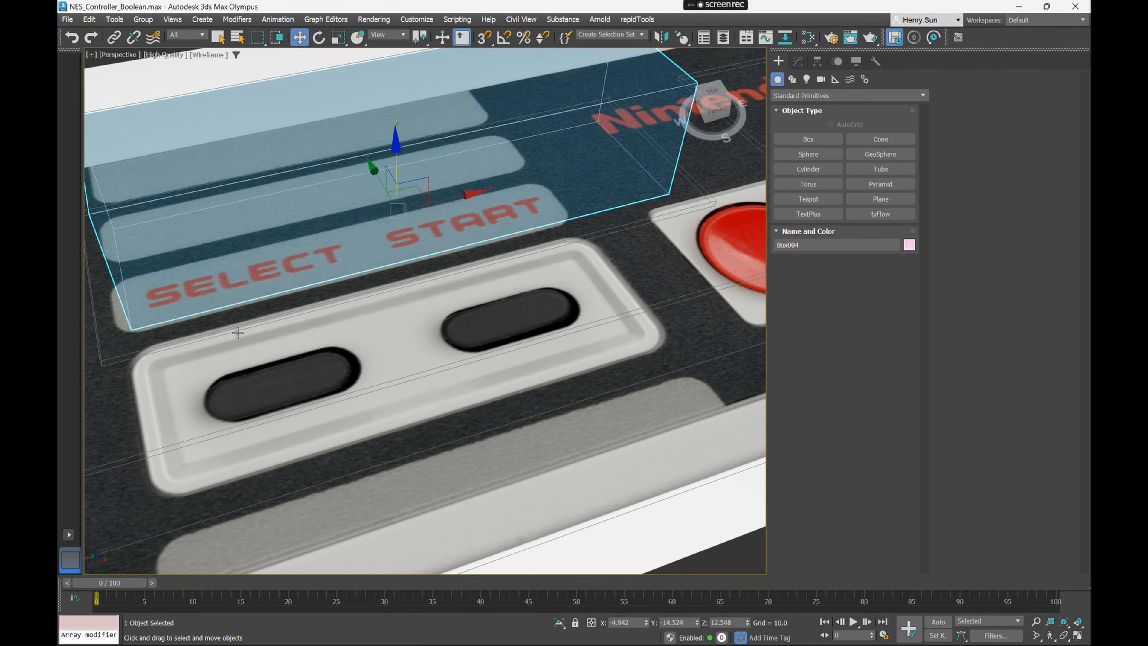
{"action": "middle_click_drag", "start_coordinate": [260, 365], "coordinate": [384, 359]}
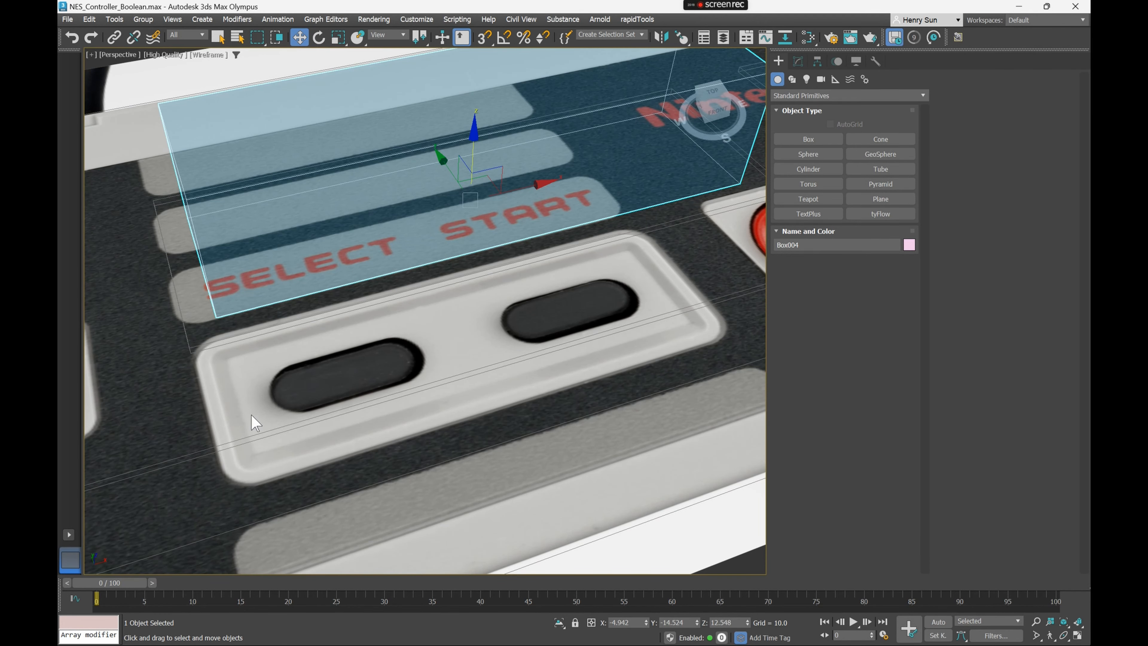
{"action": "middle_click_drag", "start_coordinate": [315, 320], "coordinate": [318, 359]}
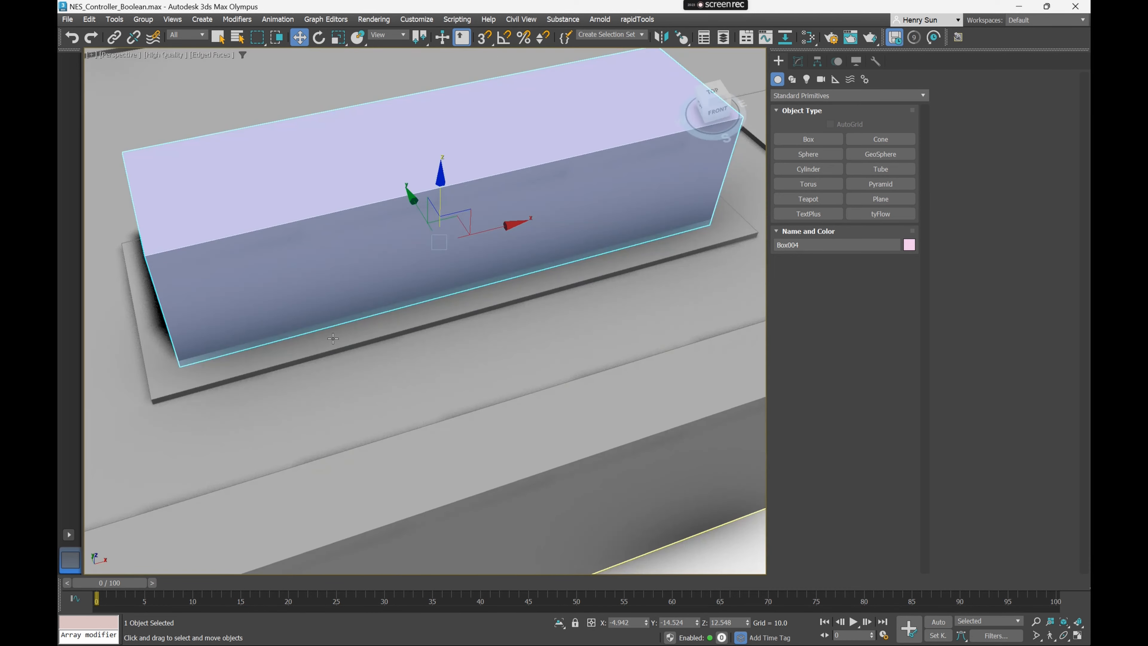
{"action": "scroll", "coordinate": [314, 315], "scroll_direction": "down", "scroll_amount": 3}
{"action": "mouse_move", "coordinate": [314, 315]}
{"action": "middle_mouse_down", "text": "alt"}
{"action": "mouse_move", "coordinate": [343, 271]}
{"action": "mouse_move", "coordinate": [315, 315]}
{"action": "middle_mouse_up", "text": "alt"}
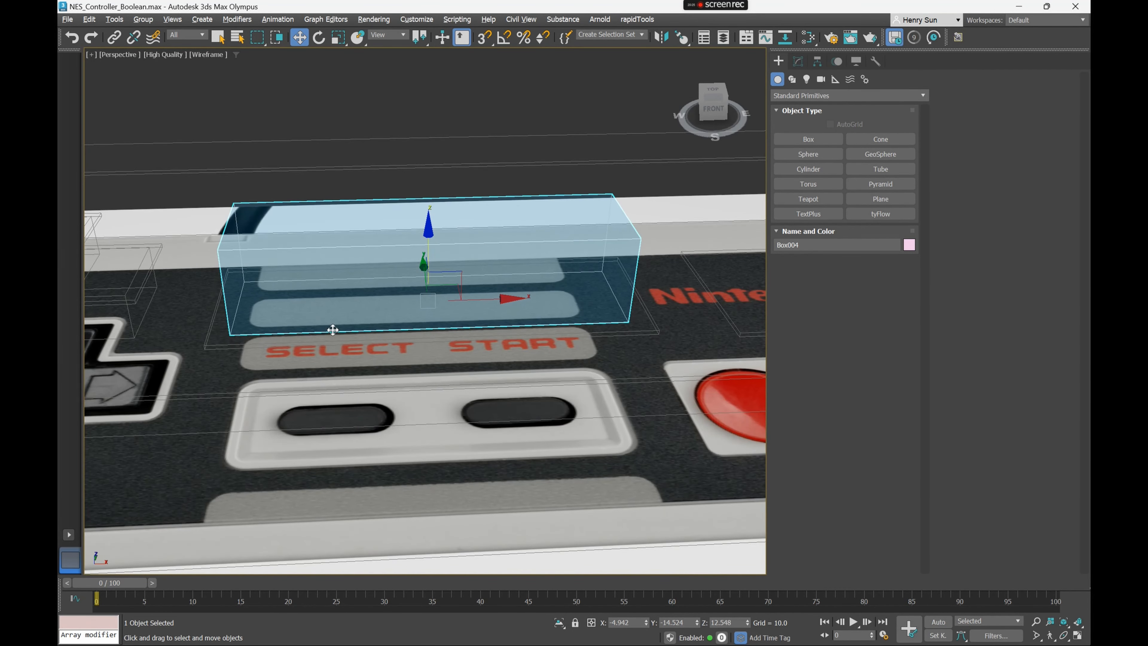
{"action": "scroll", "coordinate": [335, 333], "scroll_direction": "up", "scroll_amount": 3}
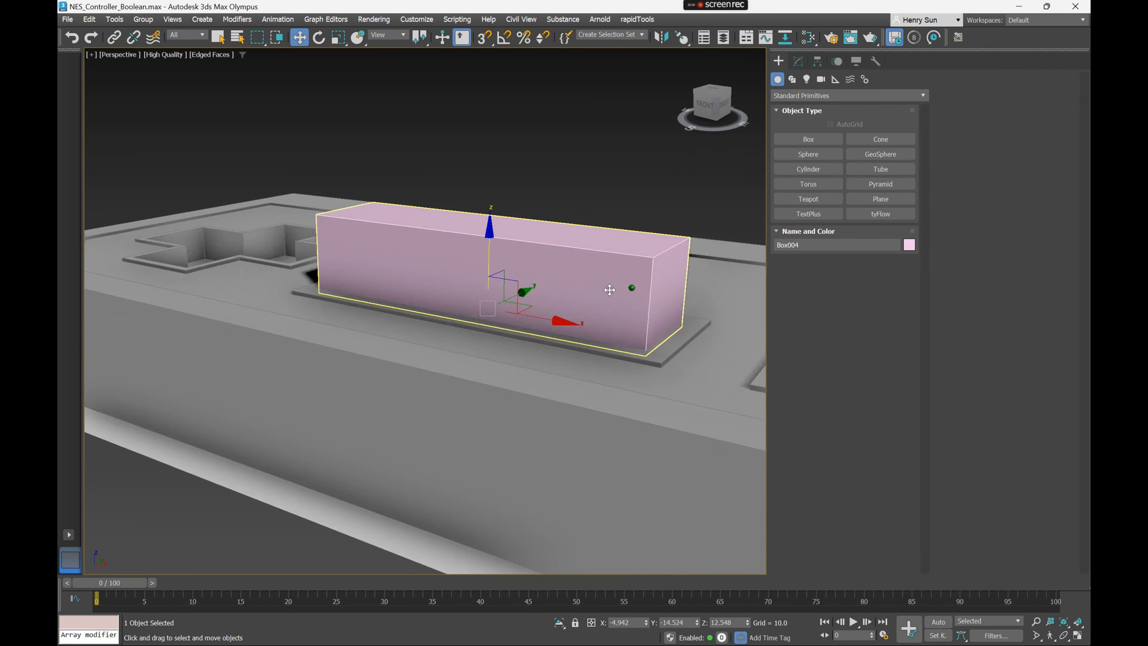
{"action": "middle_click_drag", "start_coordinate": [614, 289], "coordinate": [600, 305], "text": "alt"}
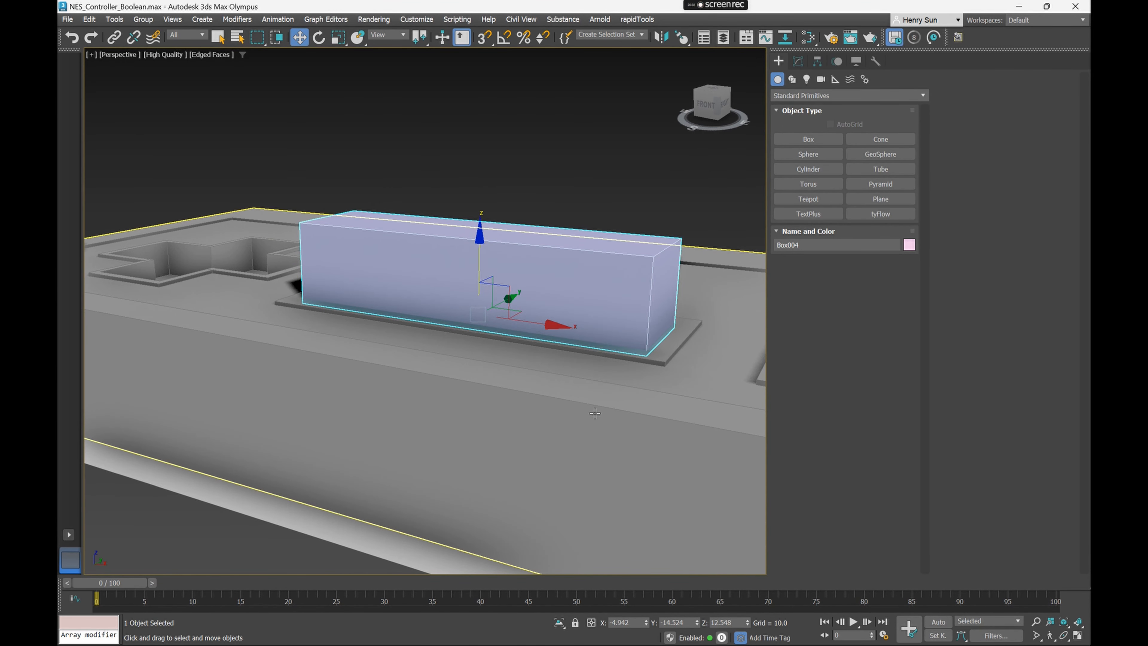
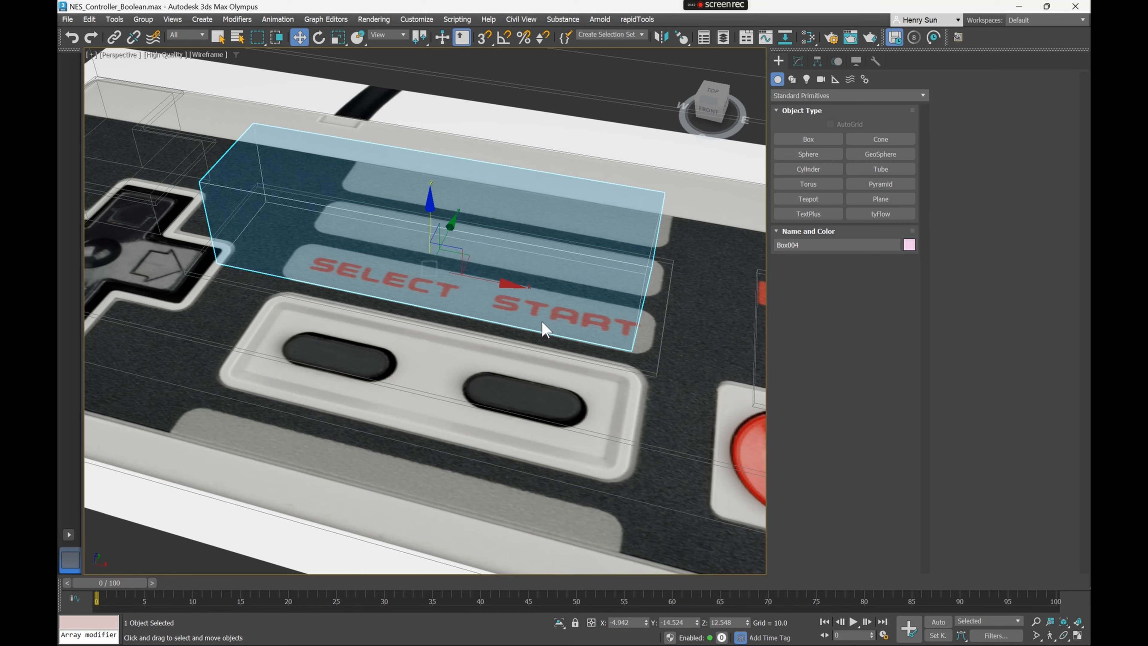
Raise the box well clear of the shell to about Z 23.5 and add an Edit Poly modifier to it
{"action": "left_click", "coordinate": [797, 62]}
{"action": "mouse_move", "coordinate": [564, 301]}
{"action": "middle_mouse_down", "text": "alt"}
{"action": "mouse_move", "coordinate": [551, 253]}
{"action": "mouse_move", "coordinate": [546, 277]}
{"action": "mouse_move", "coordinate": [475, 219]}
{"action": "middle_mouse_up", "text": "alt"}
{"action": "key", "text": "F3"}
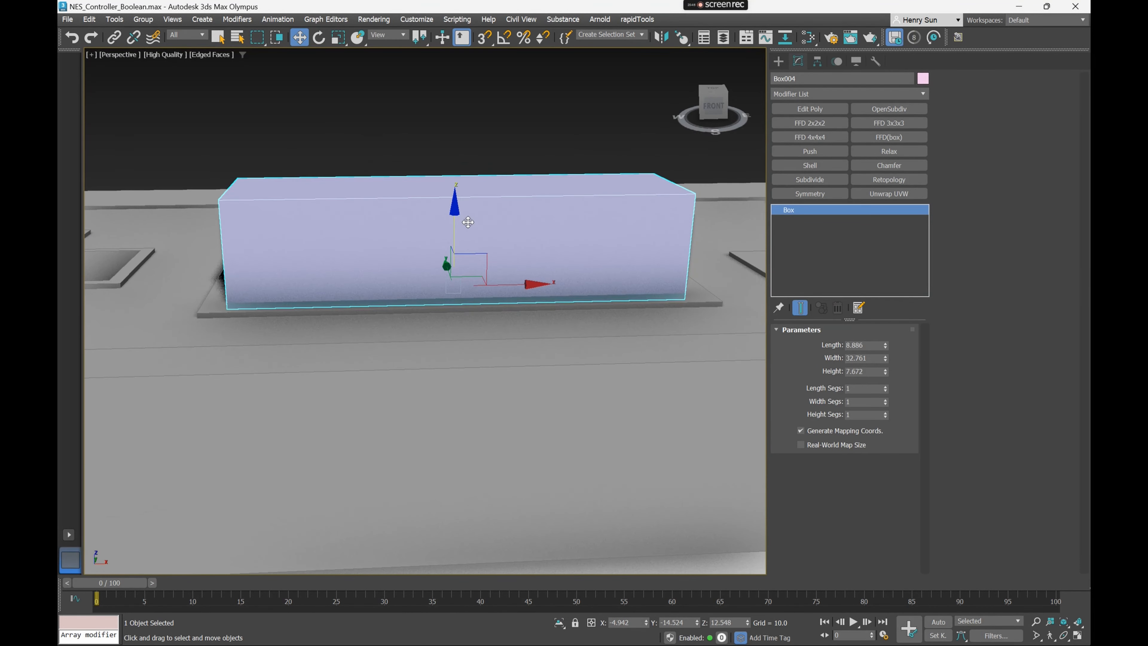
{"action": "left_click_drag", "start_coordinate": [457, 215], "coordinate": [455, 70]}
{"action": "middle_click_drag", "start_coordinate": [488, 135], "coordinate": [524, 235]}
{"action": "left_click", "coordinate": [820, 109]}
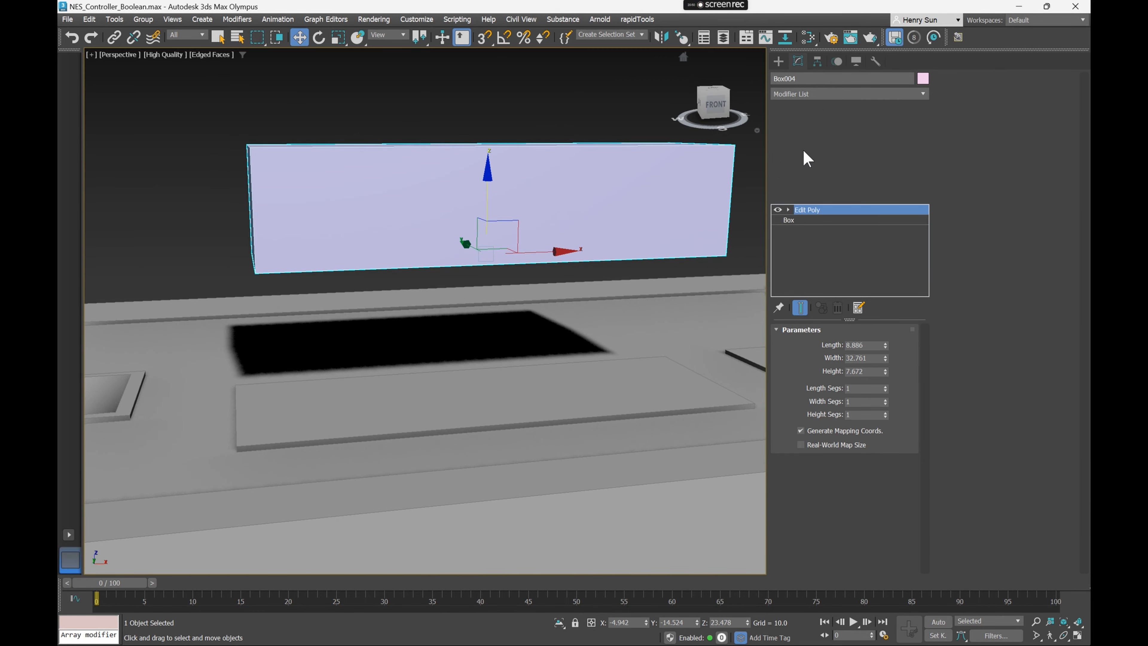
Select the box's four vertical corner edges and start a chamfer on them with an amount of 0.73
{"action": "scroll", "coordinate": [548, 217], "scroll_direction": "down", "scroll_amount": 4}
{"action": "scroll", "coordinate": [532, 221], "scroll_direction": "up", "scroll_amount": 2}
{"action": "middle_click_drag", "start_coordinate": [505, 238], "coordinate": [409, 230], "text": "alt"}
{"action": "key", "text": "2"}
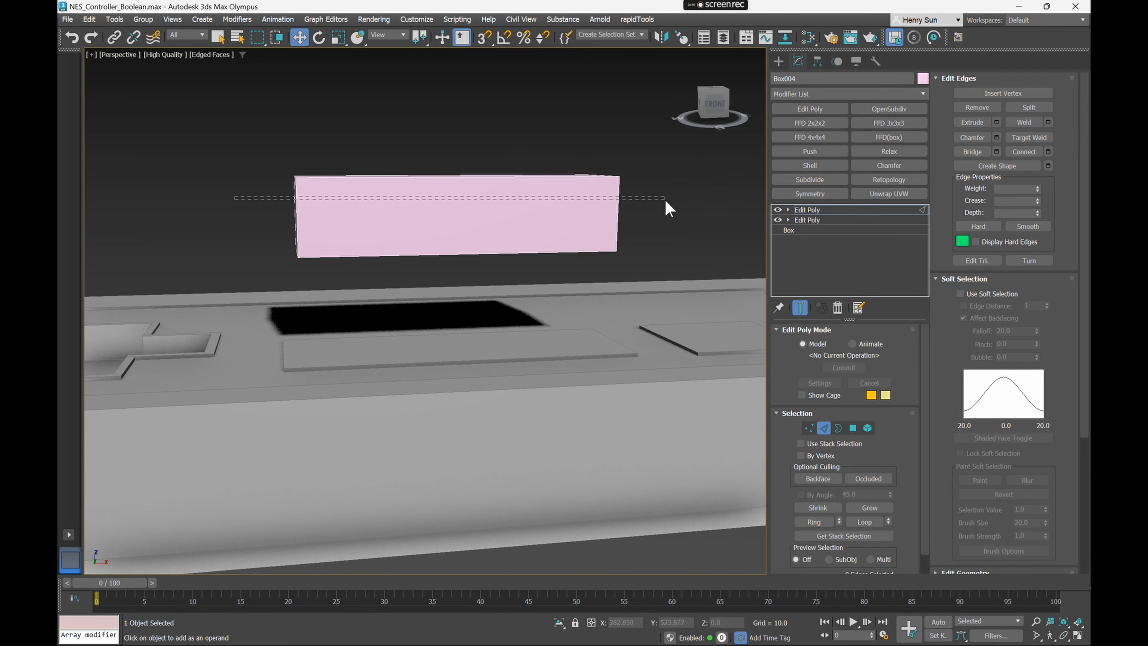
{"action": "middle_click_drag", "start_coordinate": [673, 208], "coordinate": [528, 227], "text": "alt"}
{"action": "scroll", "coordinate": [574, 236], "scroll_direction": "up", "scroll_amount": 3}
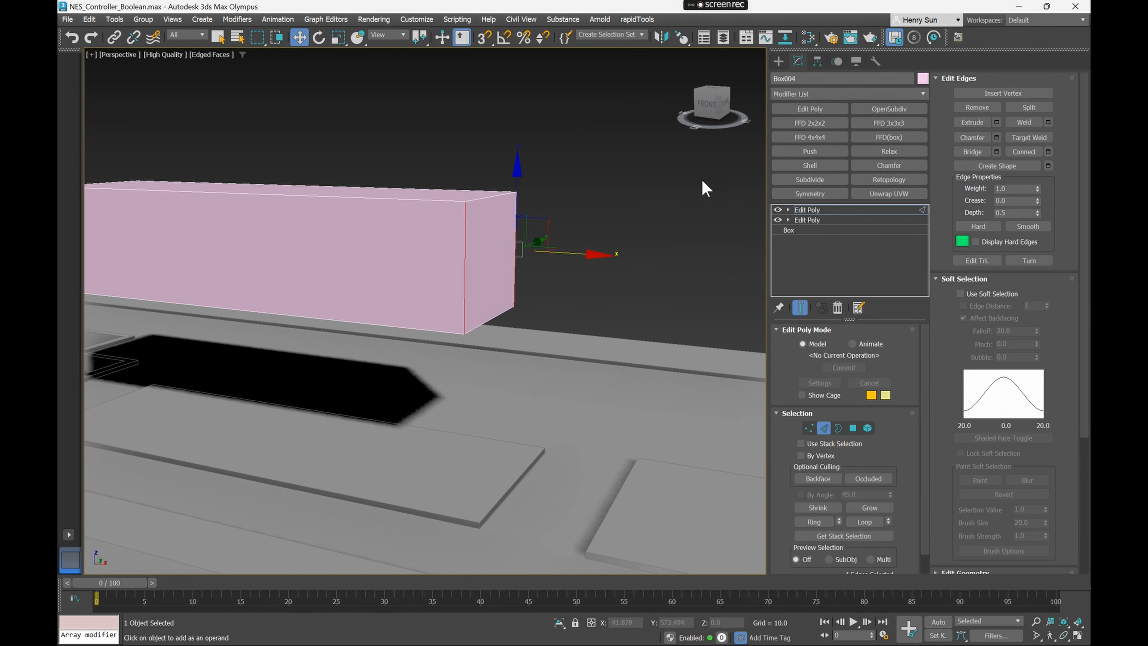
{"action": "right_click", "coordinate": [660, 198]}
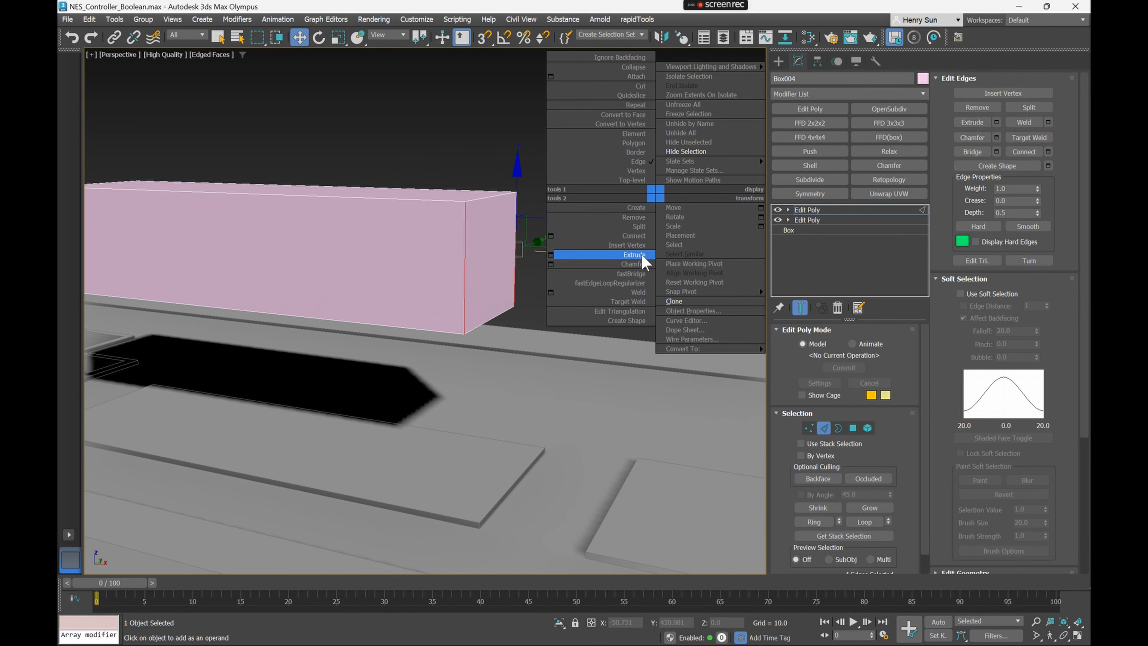
{"action": "left_click", "coordinate": [551, 264]}
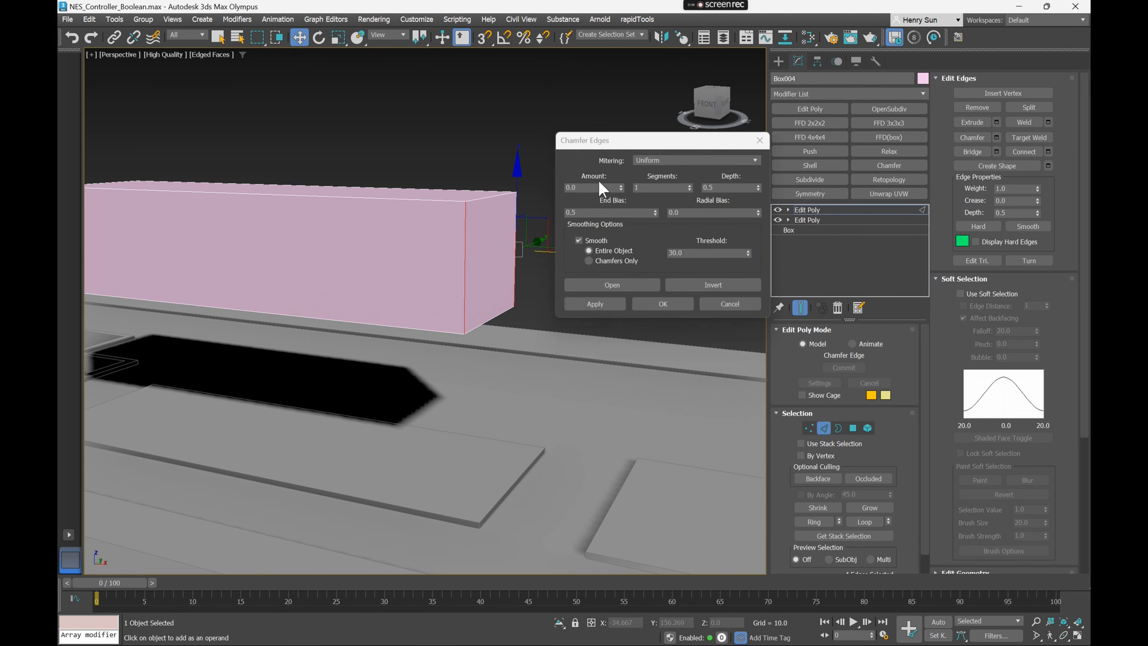
{"action": "left_click_drag", "start_coordinate": [621, 188], "coordinate": [624, 168]}
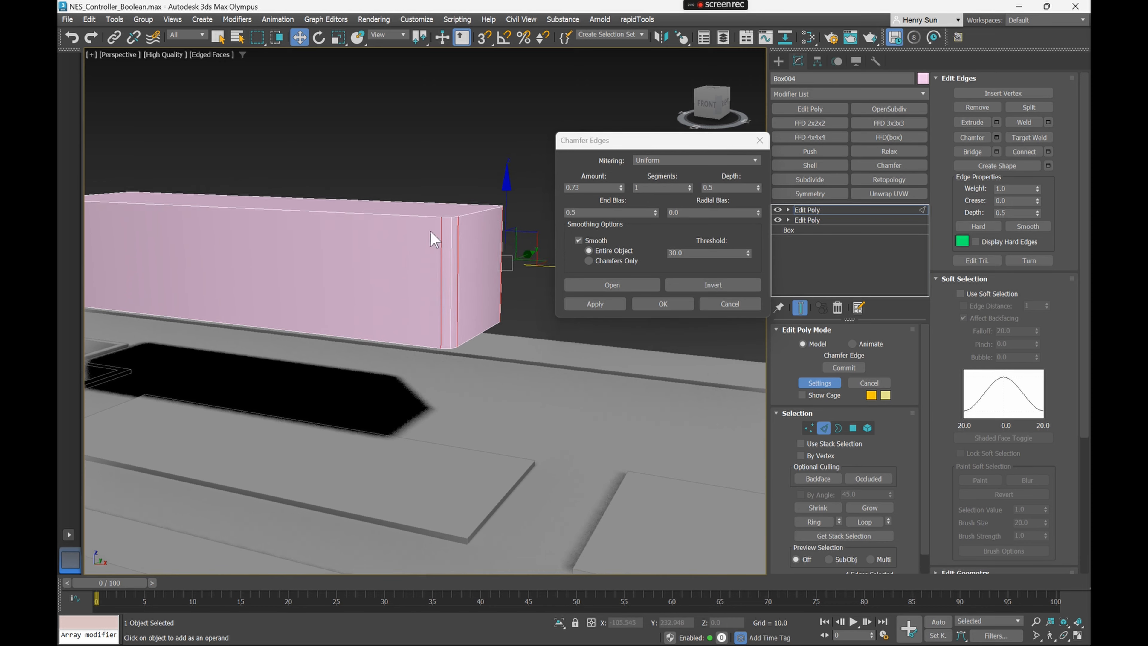
Match the corner chamfer to the reference panel in the top view with amount 0.96 and 4 segments, and apply it
{"action": "key", "text": "t"}
{"action": "middle_click_drag", "start_coordinate": [451, 263], "coordinate": [313, 257]}
{"action": "key", "text": "F3"}
{"action": "middle_click_drag", "start_coordinate": [487, 234], "coordinate": [435, 242]}
{"action": "scroll", "coordinate": [450, 245], "scroll_direction": "up", "scroll_amount": 4}
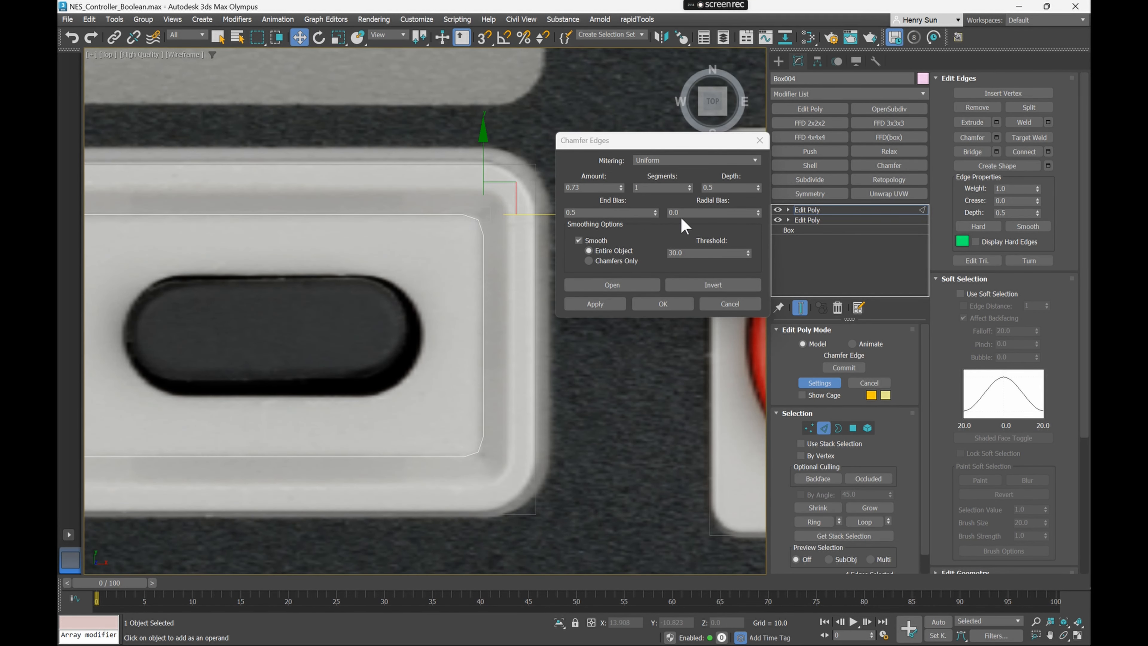
{"action": "left_click", "coordinate": [689, 184]}
{"action": "left_click", "coordinate": [689, 184]}
{"action": "left_click", "coordinate": [689, 185]}
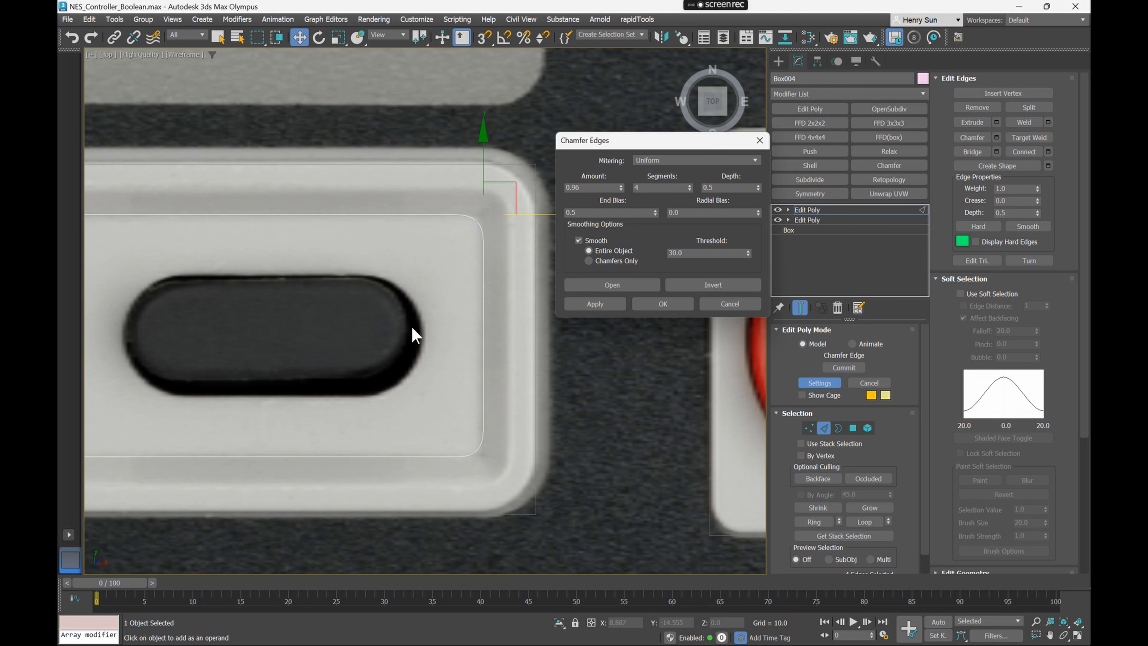
{"action": "key", "text": "F3"}
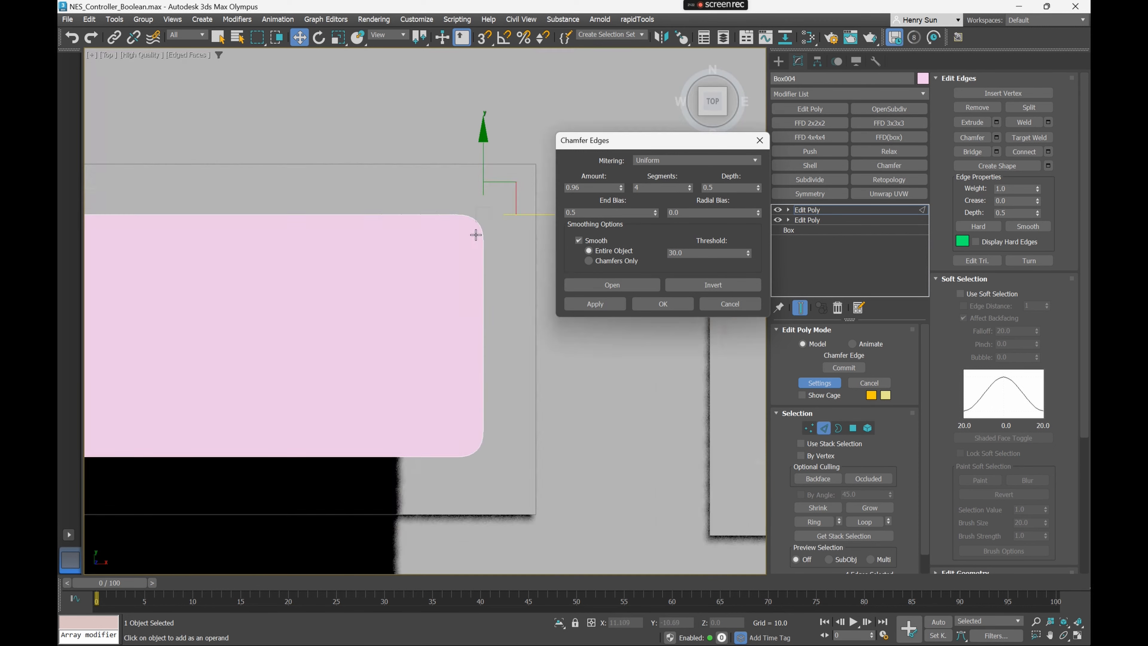
{"action": "mouse_move", "coordinate": [453, 244]}
{"action": "middle_mouse_down"}
{"action": "mouse_move", "coordinate": [369, 266]}
{"action": "mouse_move", "coordinate": [329, 226]}
{"action": "middle_mouse_up"}
{"action": "middle_click_drag", "start_coordinate": [401, 275], "coordinate": [512, 208]}
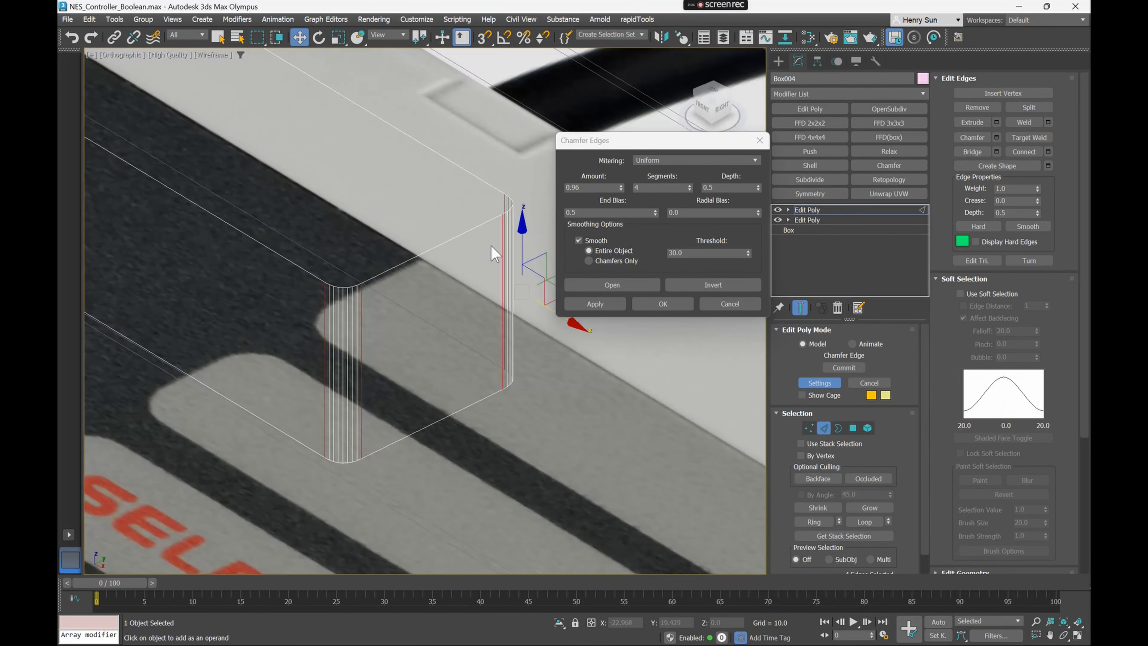
{"action": "key", "text": "F4"}
{"action": "middle_click_drag", "start_coordinate": [407, 235], "coordinate": [364, 259], "text": "alt"}
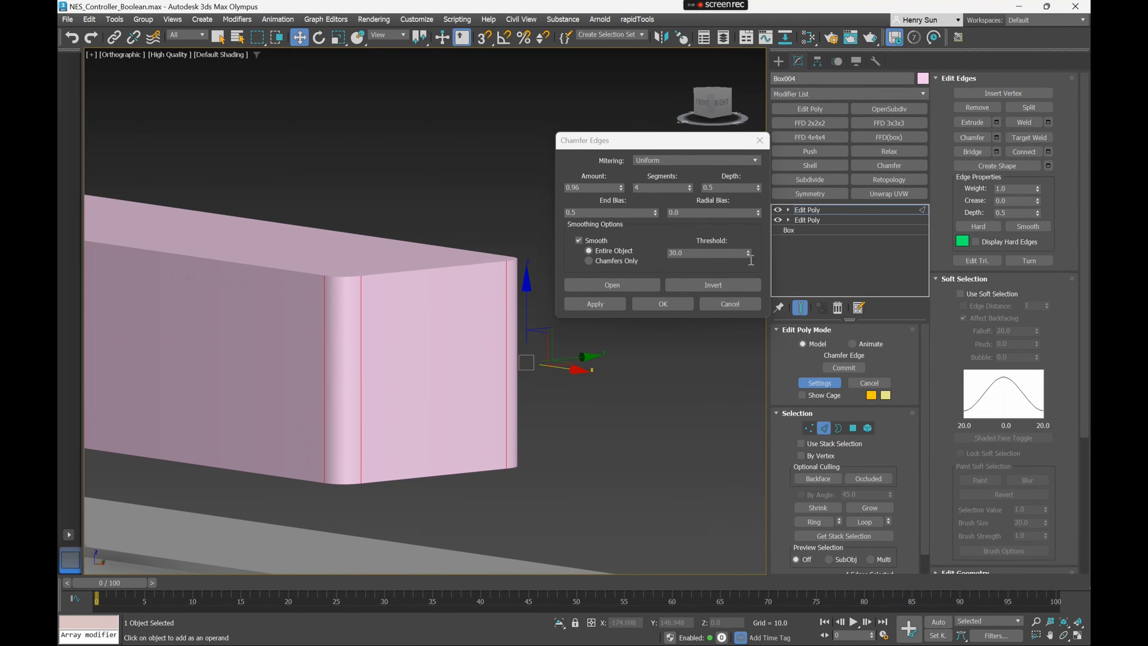
{"action": "left_click", "coordinate": [662, 302]}
{"action": "middle_click_drag", "start_coordinate": [606, 302], "coordinate": [671, 275]}
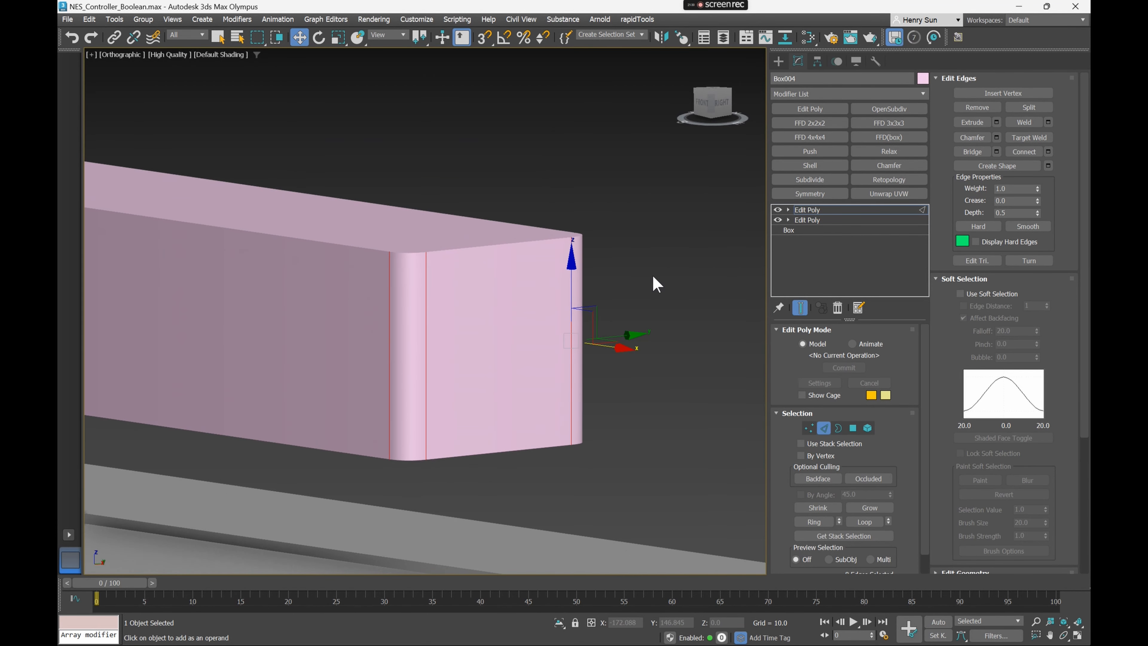
Select the polygon on the underside of the rounded box and extrude it slightly downward
{"action": "left_click", "coordinate": [865, 428]}
{"action": "left_click", "coordinate": [849, 428]}
{"action": "scroll", "coordinate": [616, 362], "scroll_direction": "down", "scroll_amount": 3}
{"action": "middle_click_drag", "start_coordinate": [469, 338], "coordinate": [544, 293], "text": "alt"}
{"action": "left_click", "coordinate": [495, 313]}
{"action": "middle_click_drag", "start_coordinate": [451, 317], "coordinate": [470, 358], "text": "alt"}
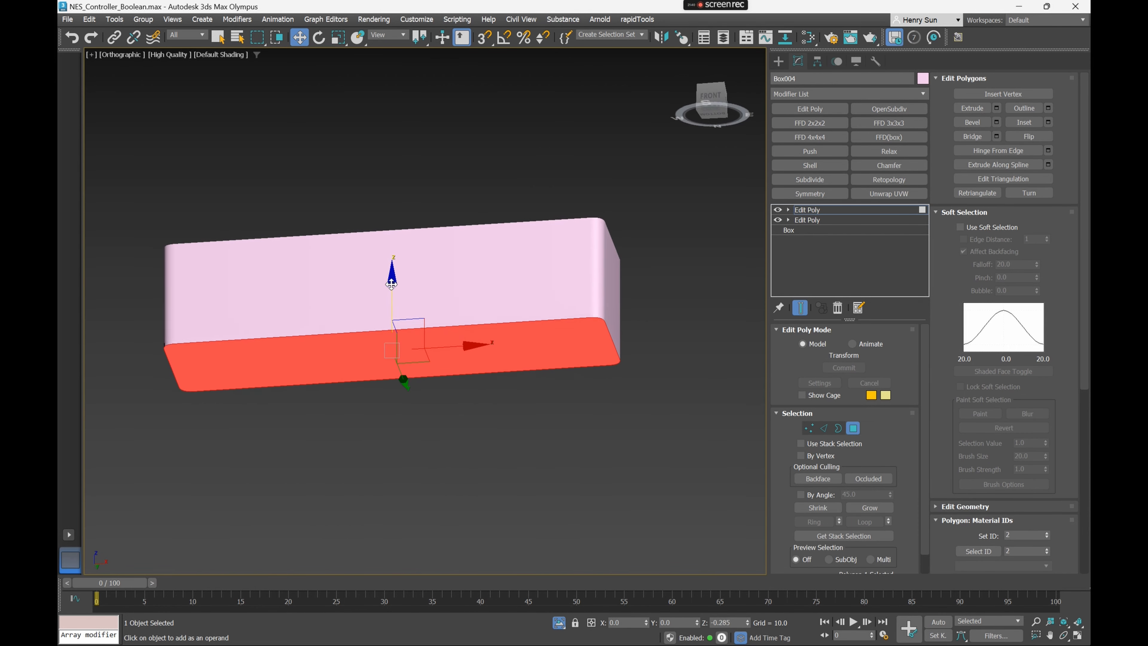
{"action": "middle_click_drag", "start_coordinate": [459, 345], "coordinate": [453, 323], "text": "alt"}
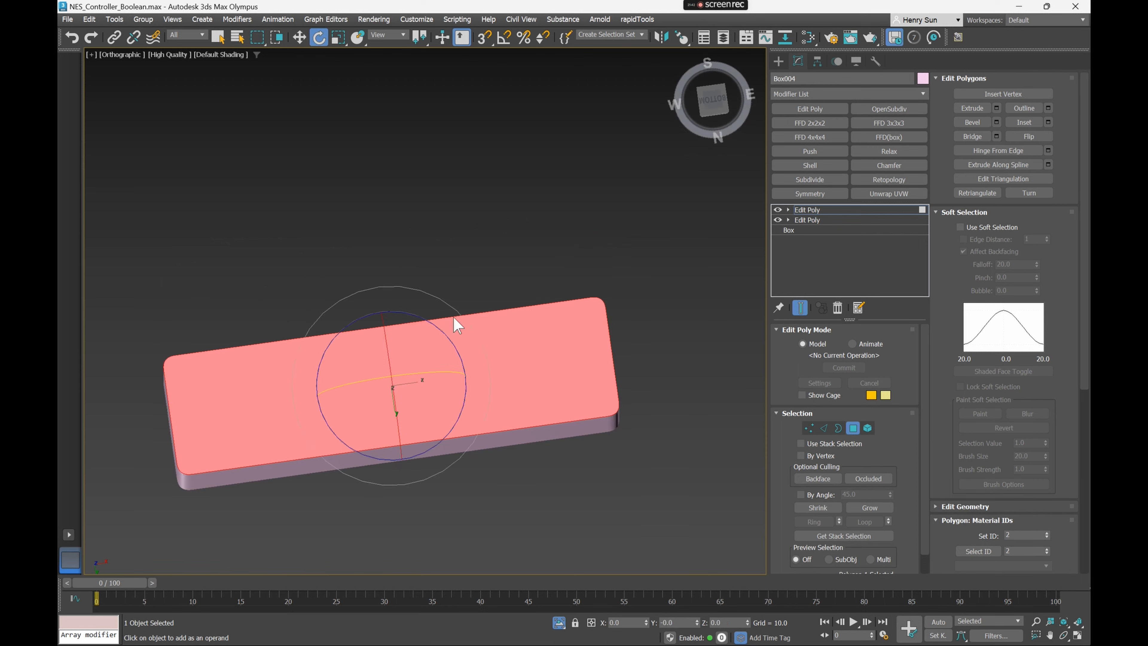
Try to scale the underside polygon along its length and undo the scaling
{"action": "key", "text": "r"}
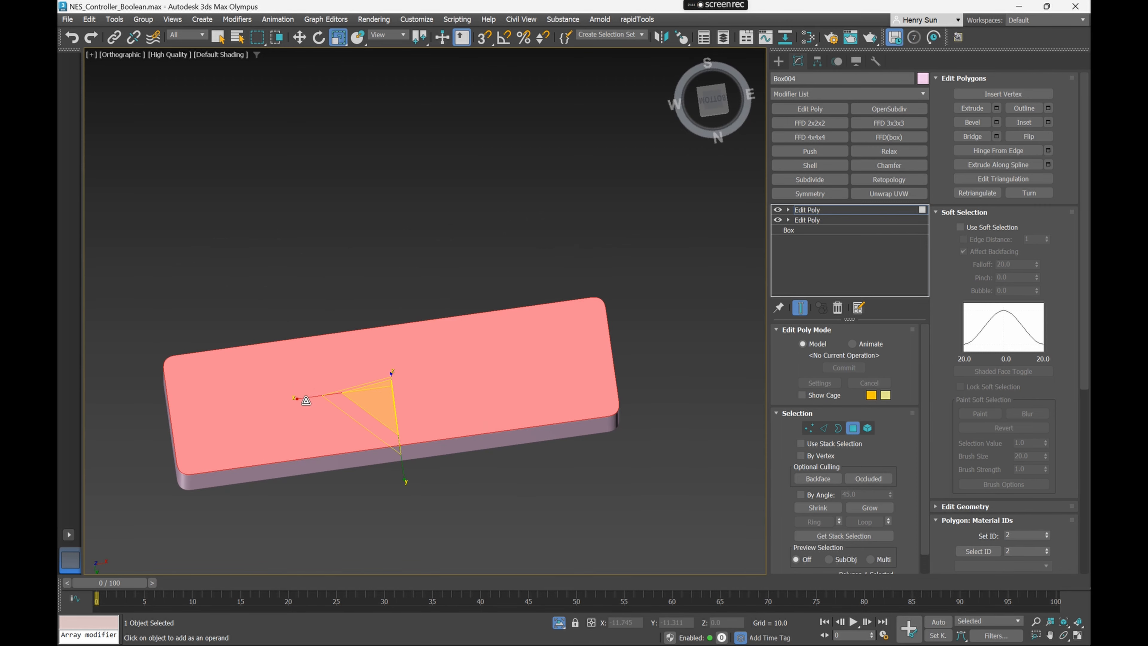
{"action": "left_click_drag", "start_coordinate": [301, 398], "coordinate": [302, 399]}
{"action": "key", "text": "ctrl+z"}
Compare the underside polygon with the reference panel in the top view and inspect the extruded band's edges and vertices
{"action": "mouse_move", "coordinate": [369, 318]}
{"action": "middle_mouse_down", "text": "alt"}
{"action": "mouse_move", "coordinate": [375, 380]}
{"action": "mouse_move", "coordinate": [591, 354]}
{"action": "mouse_move", "coordinate": [561, 353]}
{"action": "middle_mouse_up", "text": "alt"}
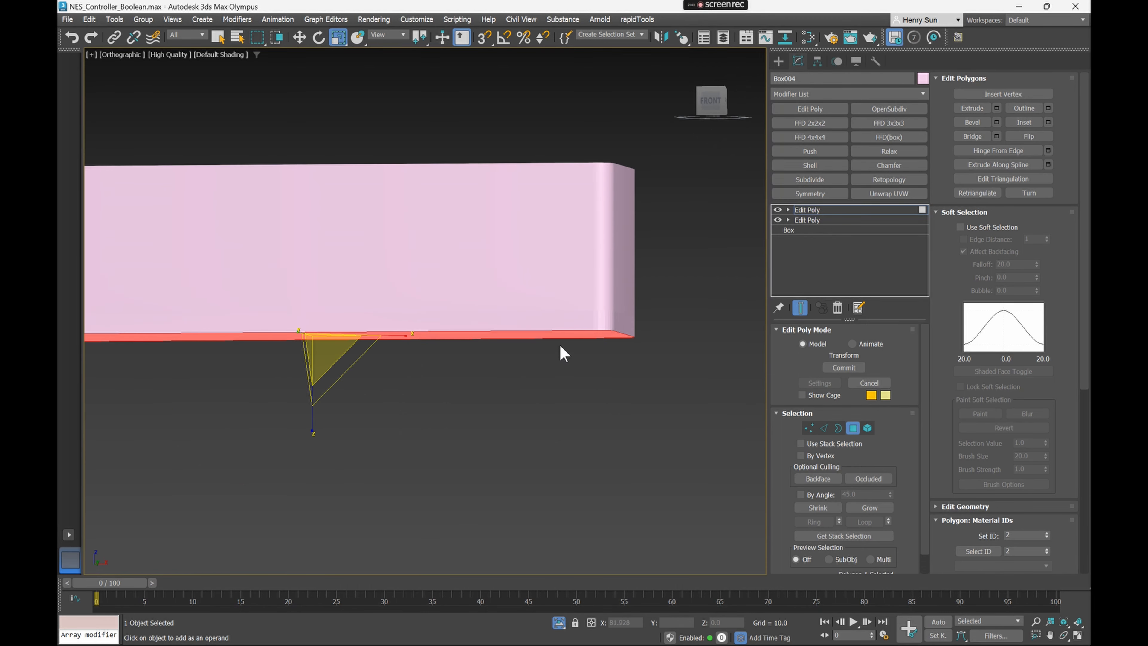
{"action": "key", "text": "t"}
{"action": "key", "text": "F3"}
{"action": "scroll", "coordinate": [604, 267], "scroll_direction": "up", "scroll_amount": 4}
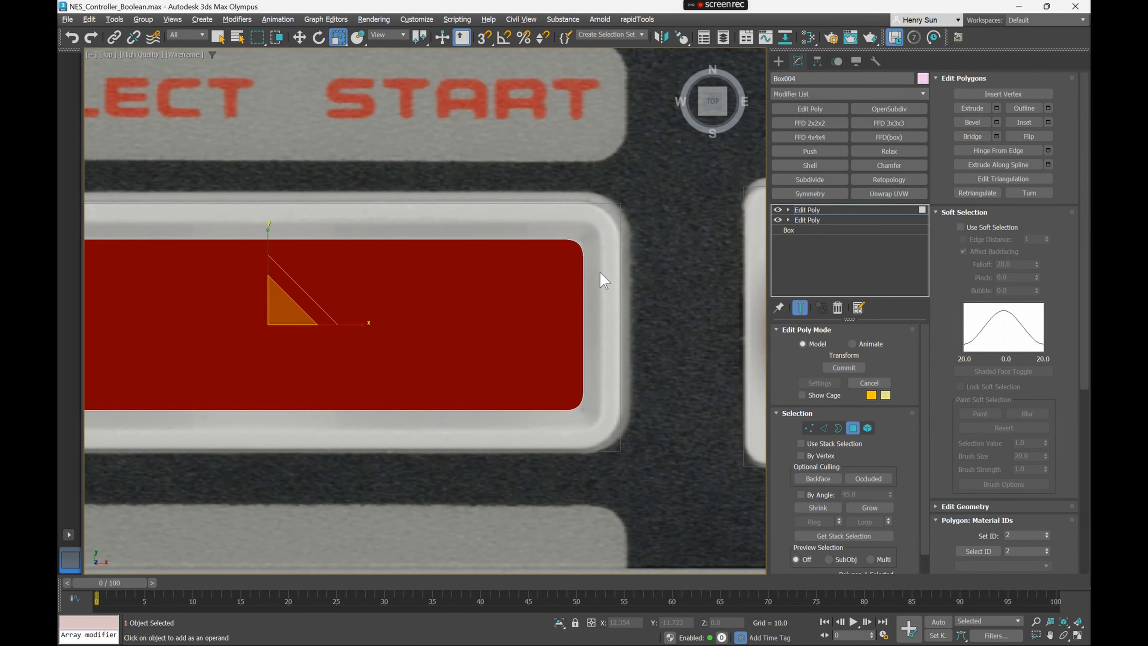
{"action": "key", "text": "F3"}
{"action": "mouse_move", "coordinate": [563, 300]}
{"action": "middle_mouse_down", "text": "alt"}
{"action": "mouse_move", "coordinate": [535, 318]}
{"action": "mouse_move", "coordinate": [543, 301]}
{"action": "middle_mouse_up", "text": "alt"}
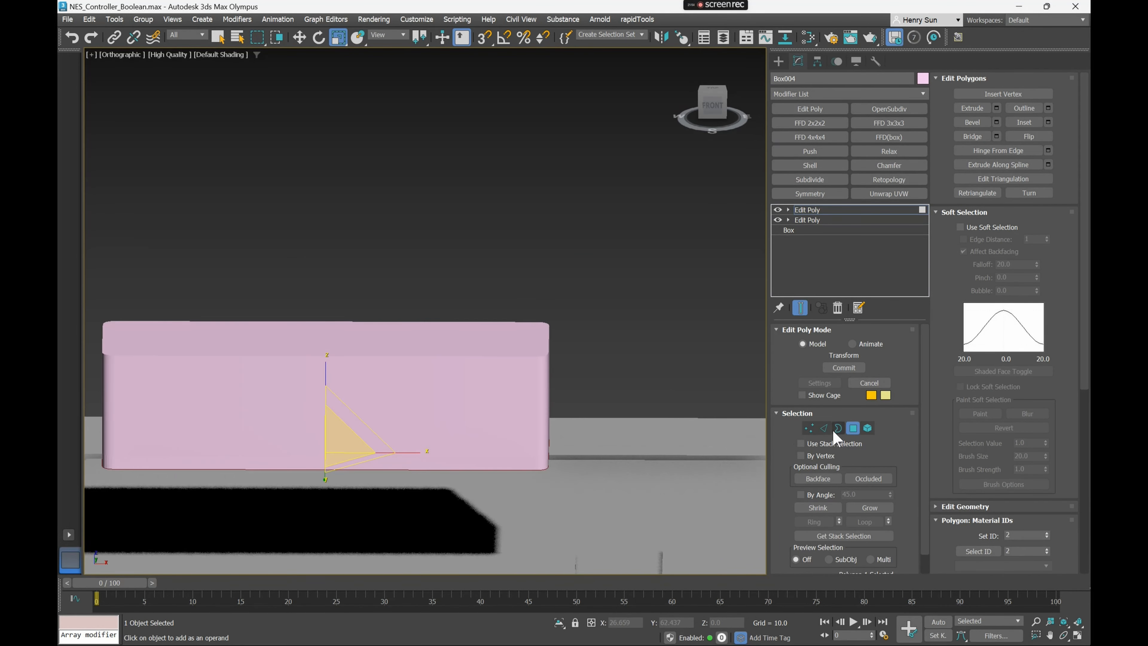
{"action": "mouse_move", "coordinate": [733, 436]}
{"action": "middle_mouse_down", "text": "alt"}
{"action": "mouse_move", "coordinate": [486, 405]}
{"action": "mouse_move", "coordinate": [737, 413]}
{"action": "middle_mouse_up", "text": "alt"}
{"action": "key", "text": "F4"}
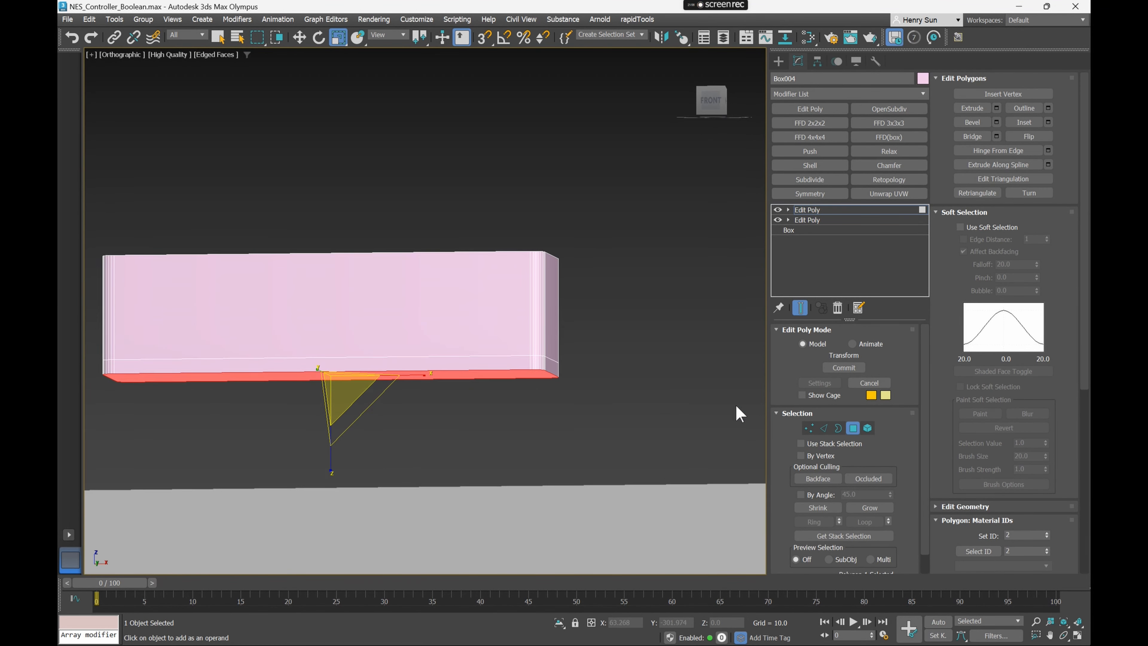
{"action": "left_click", "coordinate": [808, 427]}
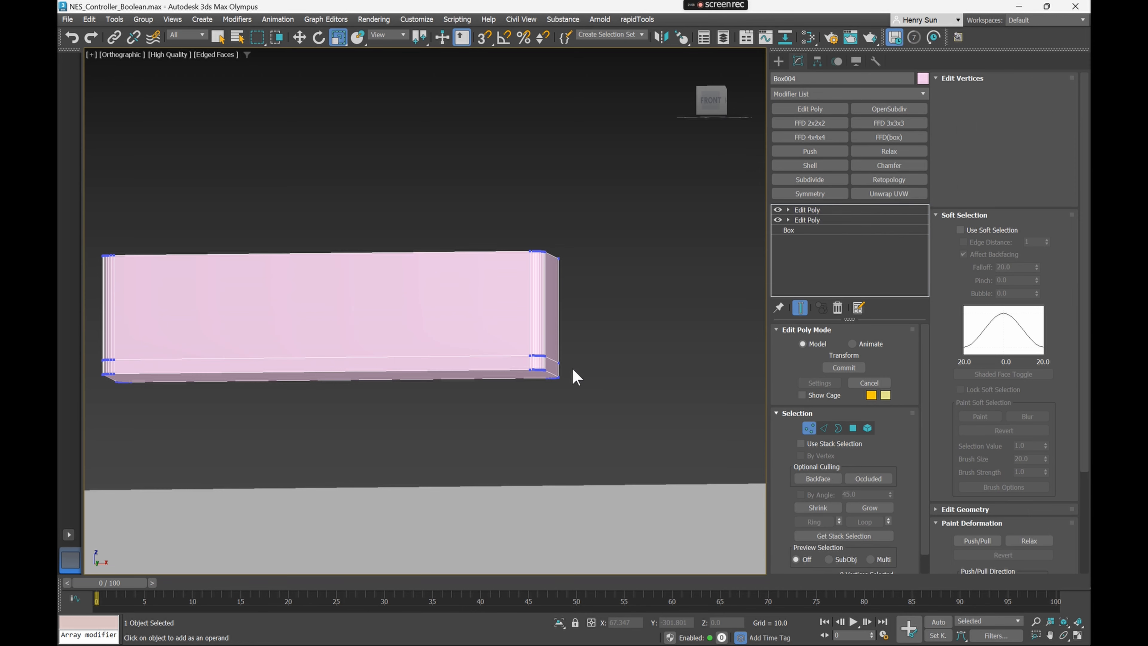
{"action": "mouse_move", "coordinate": [571, 376]}
{"action": "middle_mouse_down", "text": "alt"}
{"action": "mouse_move", "coordinate": [549, 384]}
{"action": "mouse_move", "coordinate": [582, 367]}
{"action": "middle_mouse_up", "text": "alt"}
{"action": "left_click", "coordinate": [853, 428]}
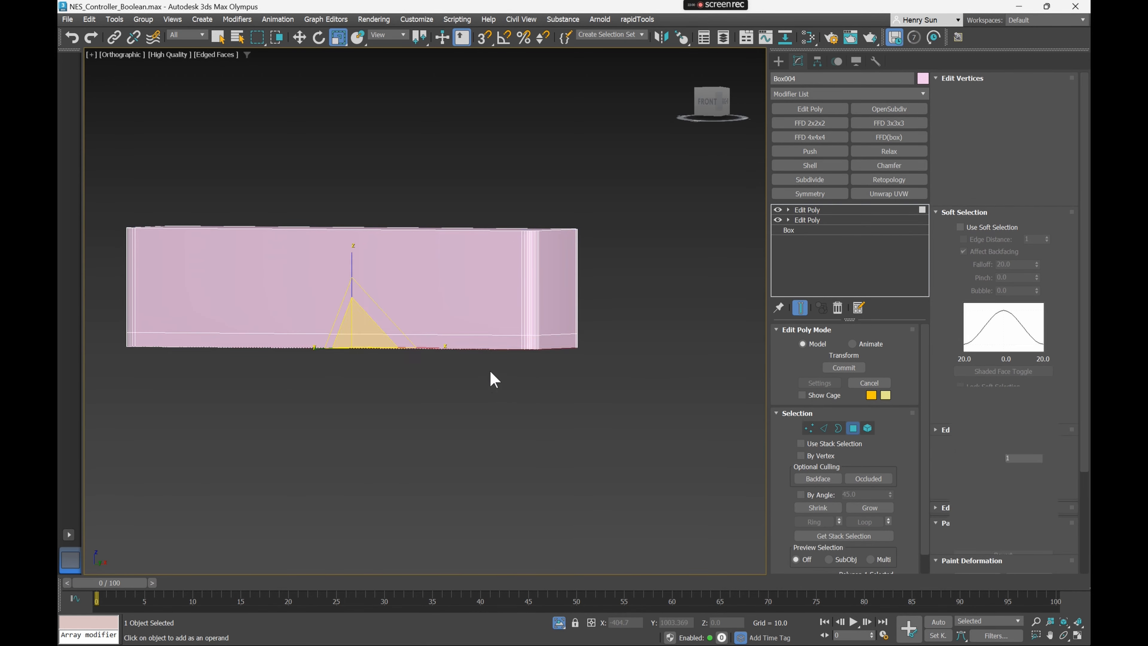
{"action": "middle_click_drag", "start_coordinate": [489, 380], "coordinate": [538, 316], "text": "alt"}
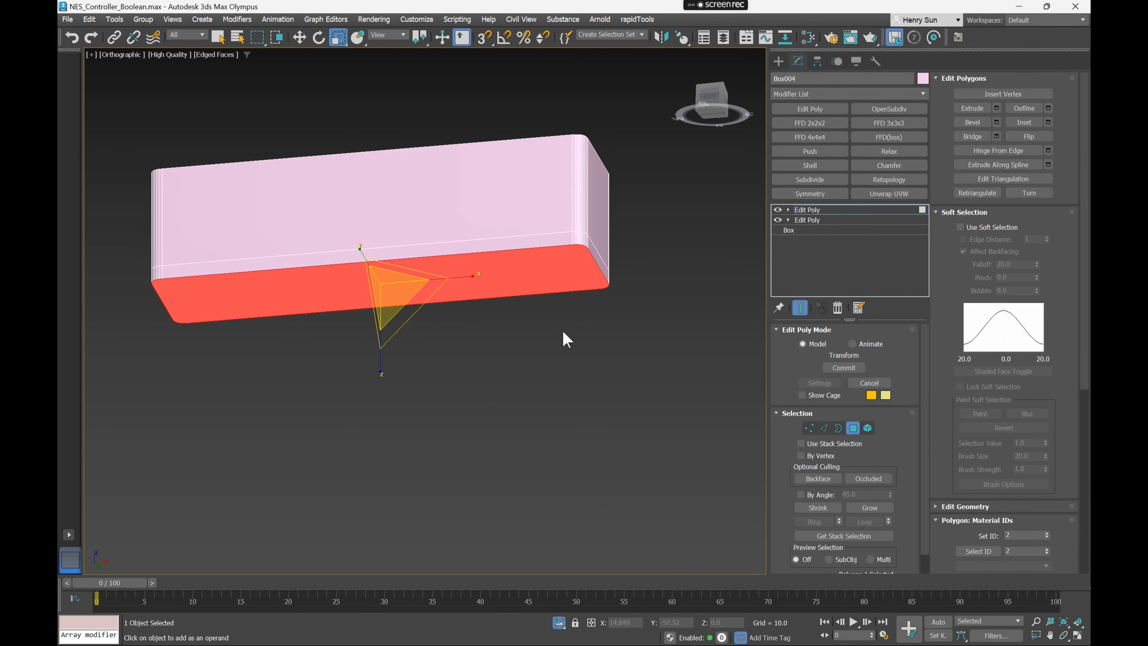
Weld the underside corner vertices of the rounded box with a threshold of 0.33 so each corner tapers to a point
{"action": "left_click", "coordinate": [809, 429]}
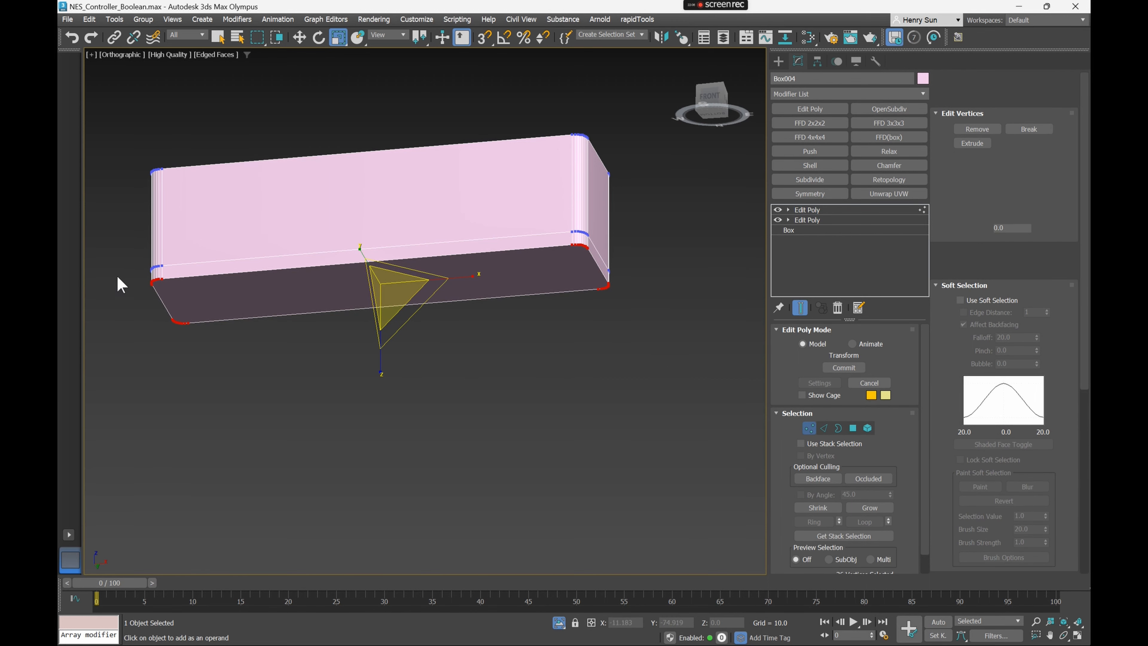
{"action": "right_click", "coordinate": [708, 223]}
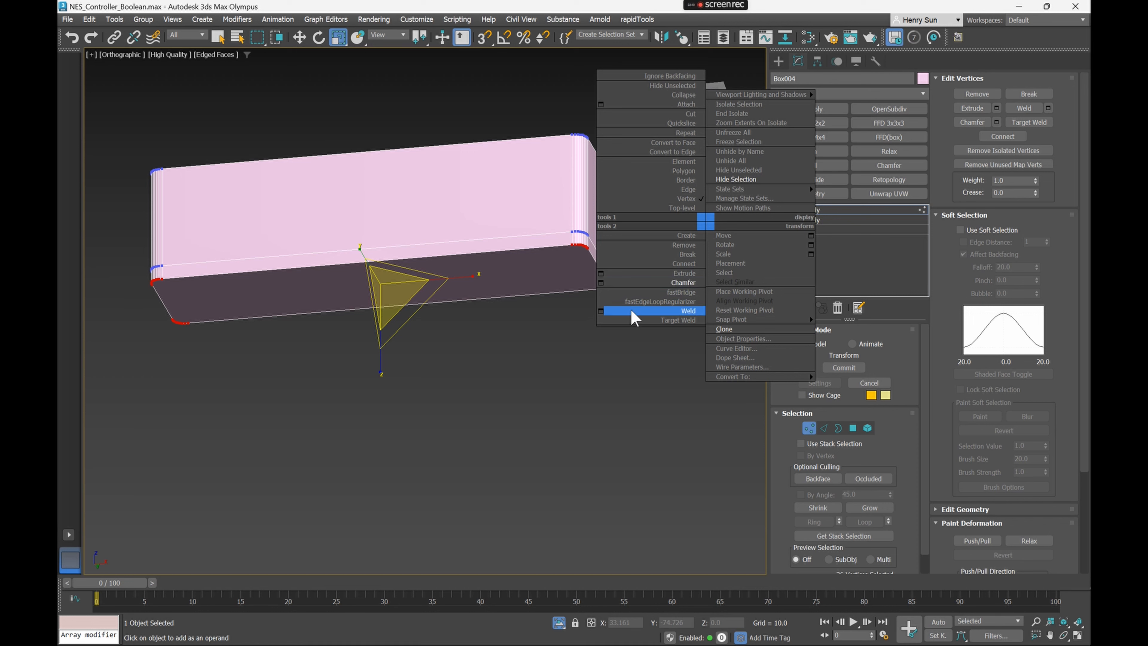
{"action": "left_click", "coordinate": [600, 311]}
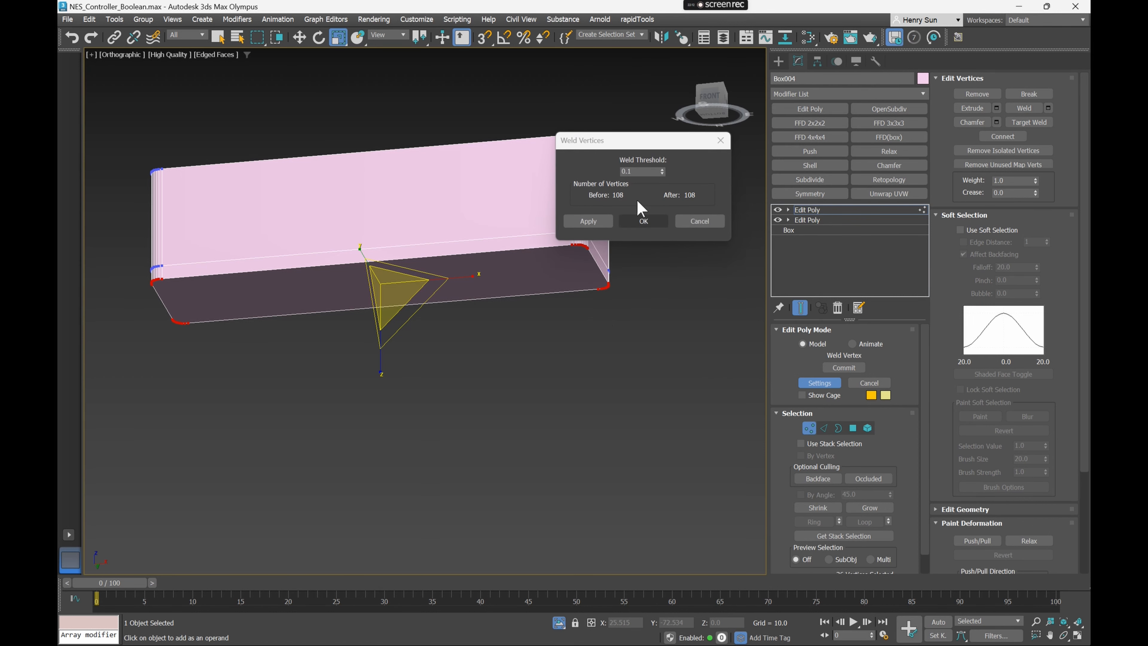
{"action": "left_click_drag", "start_coordinate": [655, 147], "coordinate": [731, 188]}
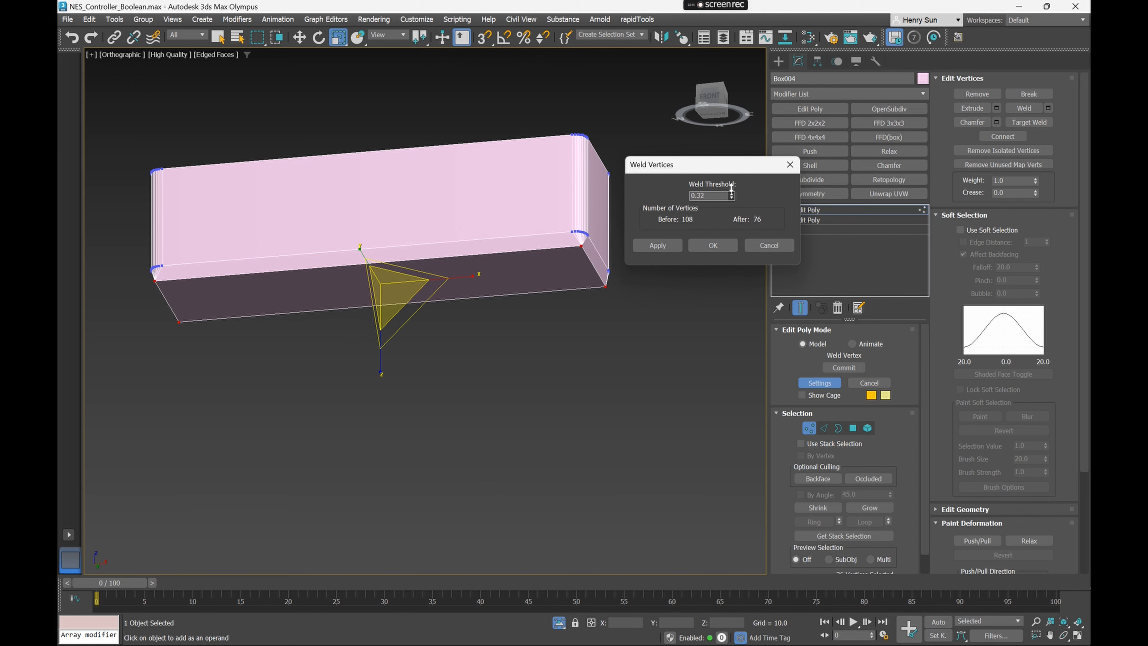
{"action": "middle_click_drag", "start_coordinate": [503, 268], "coordinate": [628, 248], "text": "alt"}
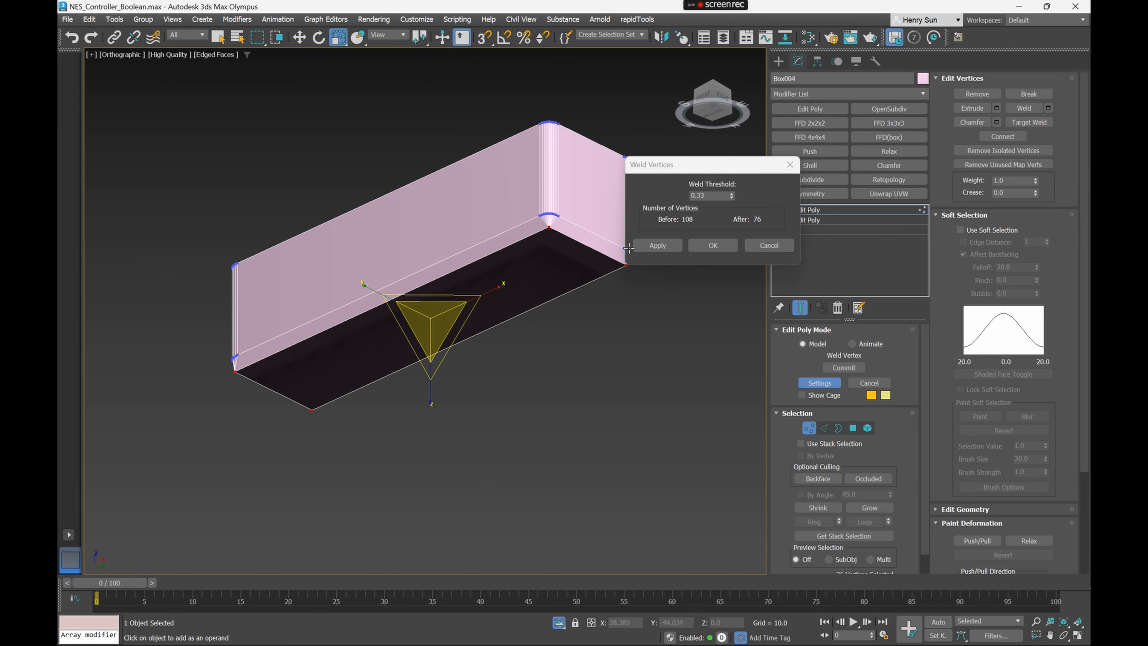
{"action": "left_click", "coordinate": [711, 245]}
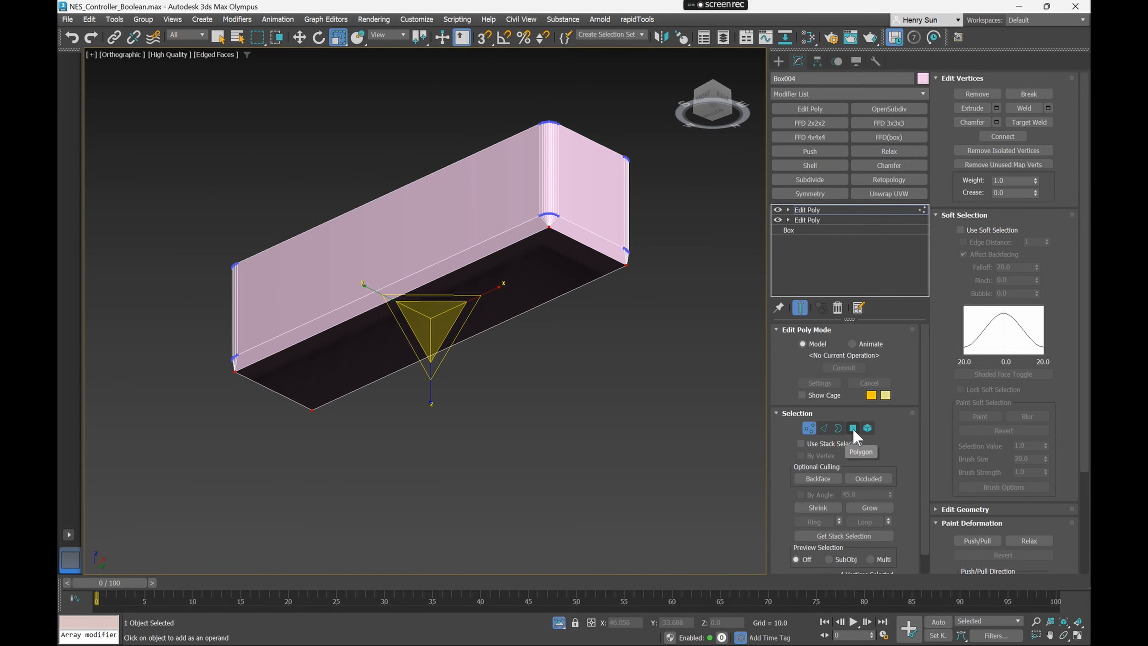
Select the full ring of side polygons above the tapered band of the box
{"action": "key", "text": "4"}
{"action": "middle_click_drag", "start_coordinate": [497, 290], "coordinate": [356, 277], "text": "alt"}
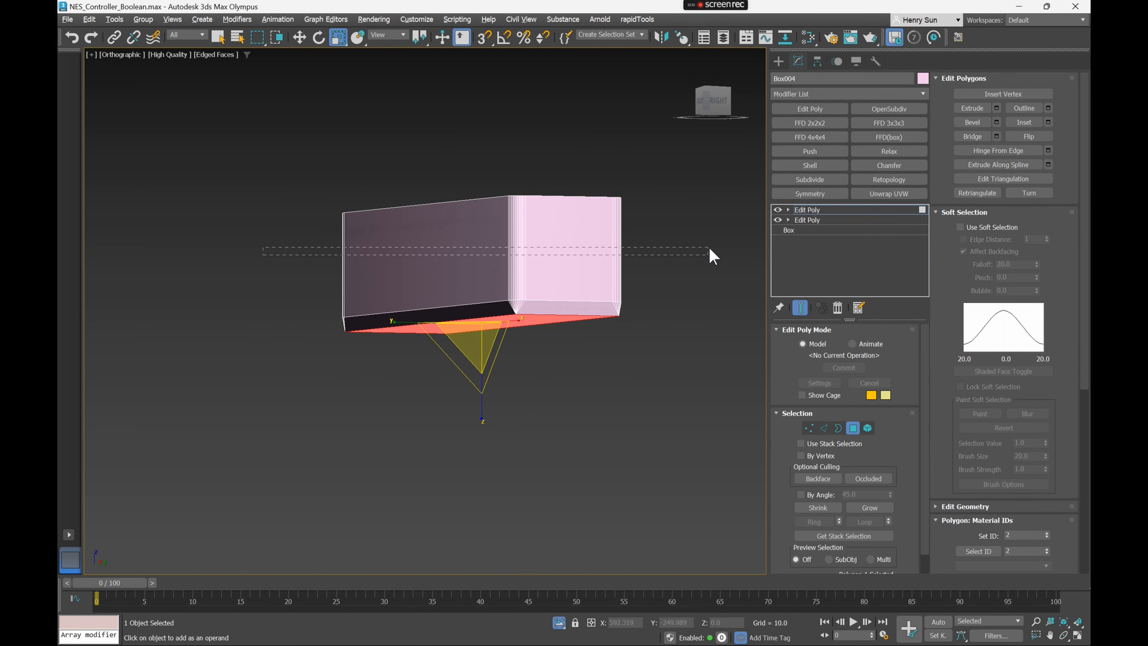
{"action": "left_click_drag", "start_coordinate": [706, 248], "coordinate": [708, 246]}
{"action": "middle_click_drag", "start_coordinate": [387, 246], "coordinate": [483, 252], "text": "alt"}
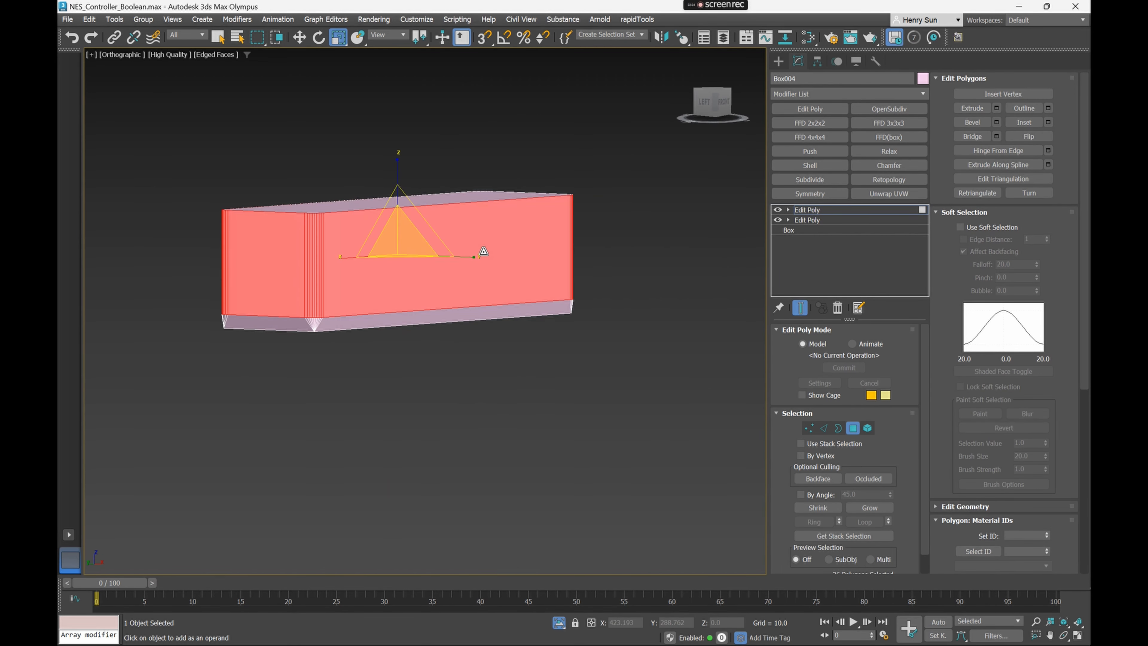
Scale the side polygons along their width and length in the top view to match the outer edge of the Select/Start recess in the reference
{"action": "key", "text": "t"}
{"action": "key", "text": "alt+q"}
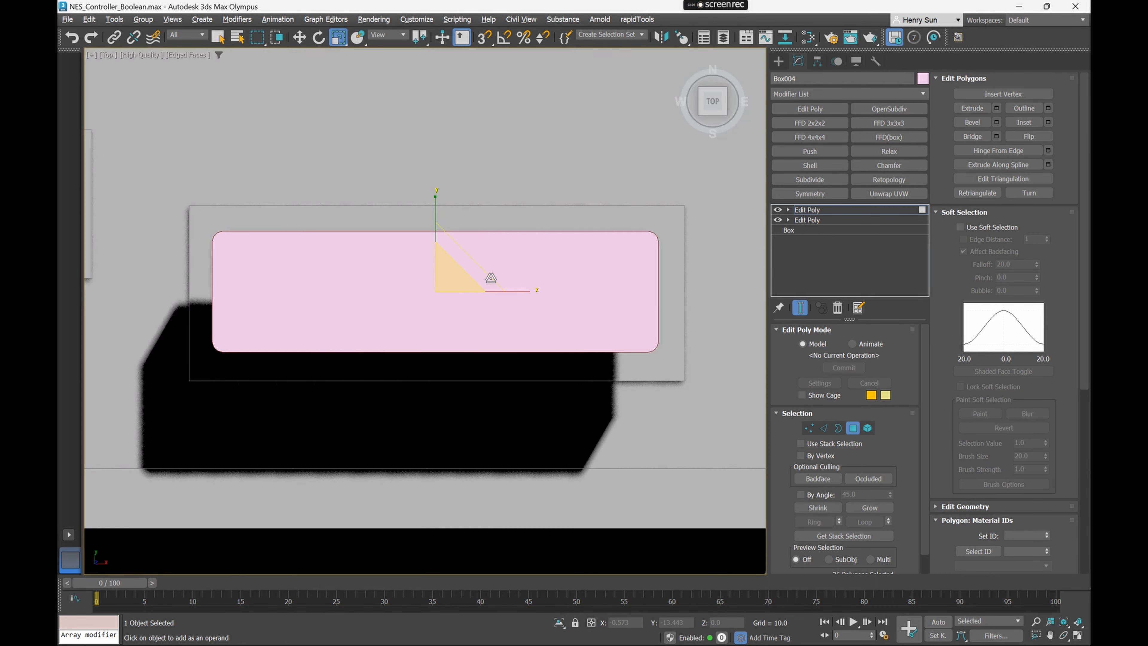
{"action": "middle_click_drag", "start_coordinate": [489, 280], "coordinate": [469, 284]}
{"action": "key", "text": "F3"}
{"action": "left_click_drag", "start_coordinate": [415, 215], "coordinate": [420, 211]}
{"action": "left_click_drag", "start_coordinate": [509, 297], "coordinate": [509, 295]}
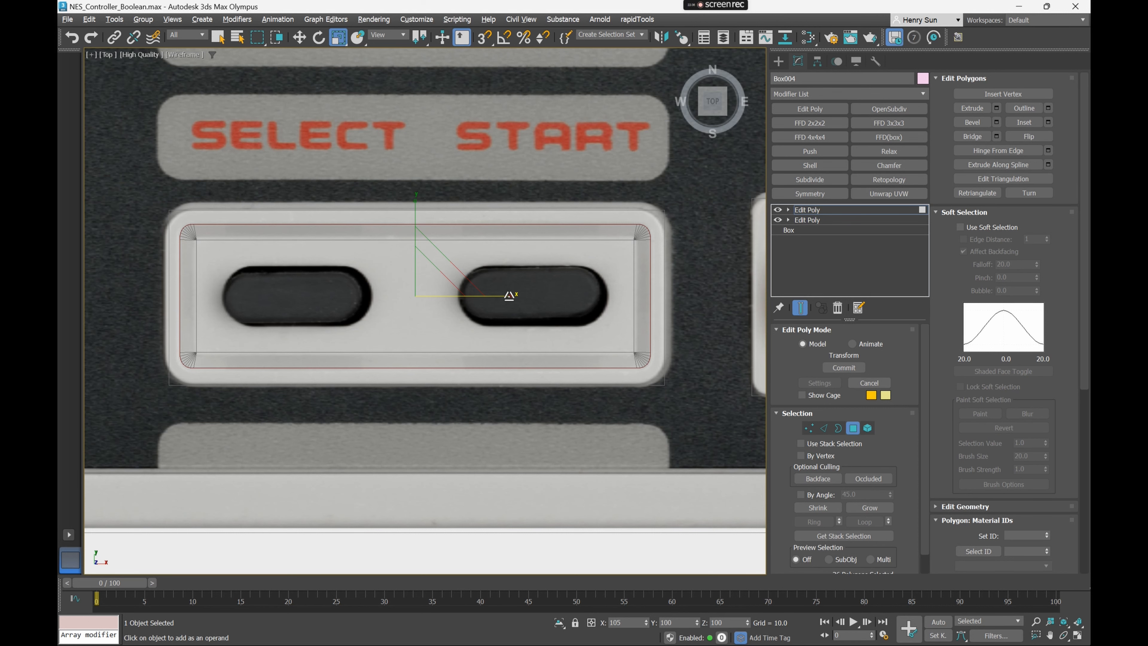
{"action": "left_click_drag", "start_coordinate": [509, 296], "coordinate": [509, 296]}
Leave polygon editing and lower the whole box to about Z 13.5 so its tapered underside sinks into the raised Select/Start panel
{"action": "mouse_move", "coordinate": [551, 307]}
{"action": "middle_mouse_down"}
{"action": "mouse_move", "coordinate": [530, 321]}
{"action": "mouse_move", "coordinate": [482, 293]}
{"action": "mouse_move", "coordinate": [490, 280]}
{"action": "middle_mouse_up"}
{"action": "scroll", "coordinate": [530, 321], "scroll_direction": "down", "scroll_amount": 2}
{"action": "key", "text": "F3"}
{"action": "middle_click_drag", "start_coordinate": [515, 316], "coordinate": [511, 221], "text": "alt"}
{"action": "key", "text": "4"}
{"action": "left_click", "coordinate": [470, 155]}
{"action": "left_click", "coordinate": [410, 233]}
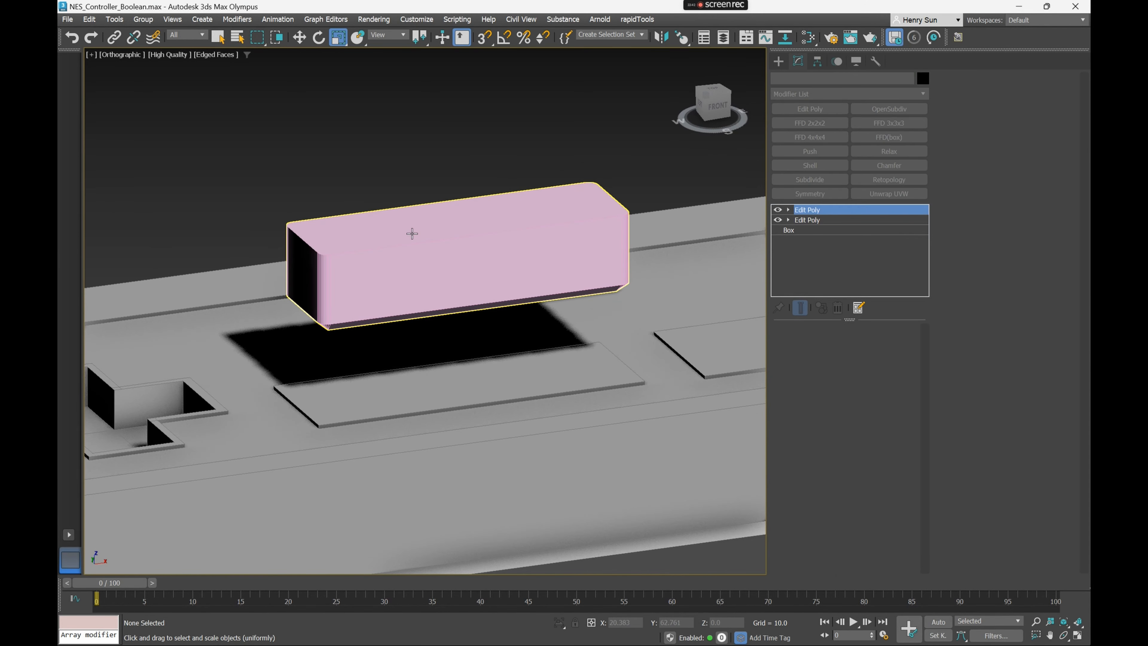
{"action": "key", "text": "w"}
{"action": "left_click_drag", "start_coordinate": [457, 218], "coordinate": [450, 309]}
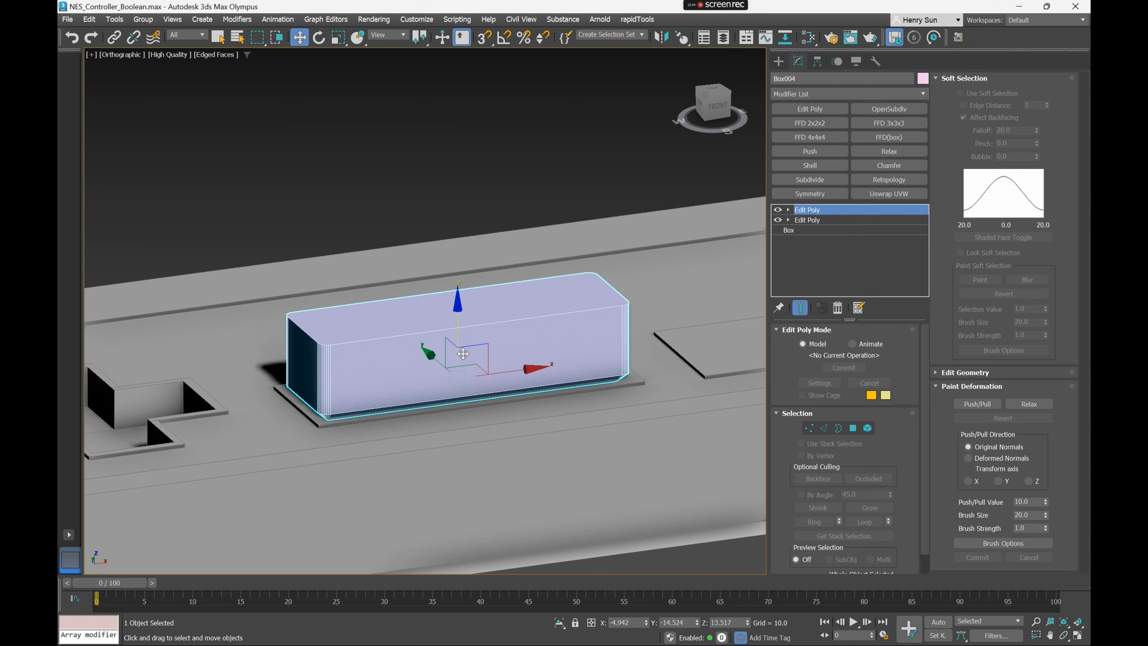
Select the controller body carrying the Boolean modifier in the perspective view
{"action": "middle_click_drag", "start_coordinate": [463, 353], "coordinate": [346, 268]}
{"action": "key", "text": "p"}
{"action": "scroll", "coordinate": [506, 322], "scroll_direction": "down", "scroll_amount": 4}
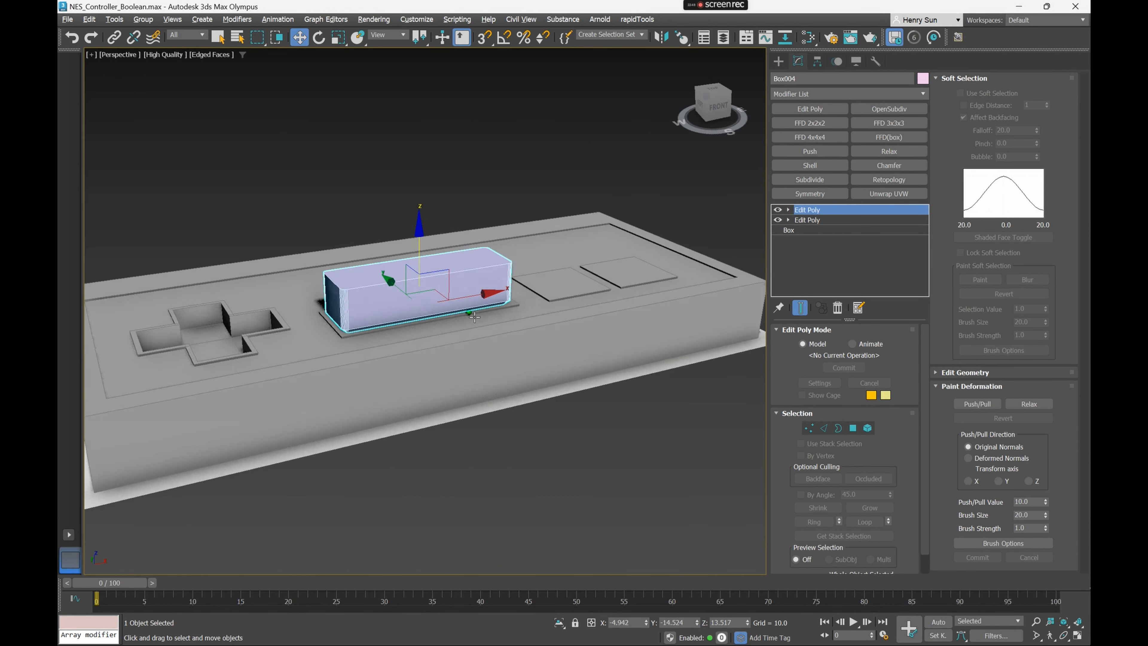
{"action": "middle_click_drag", "start_coordinate": [426, 333], "coordinate": [494, 337], "text": "alt"}
{"action": "scroll", "coordinate": [461, 349], "scroll_direction": "up", "scroll_amount": 2}
{"action": "left_click", "coordinate": [494, 338]}
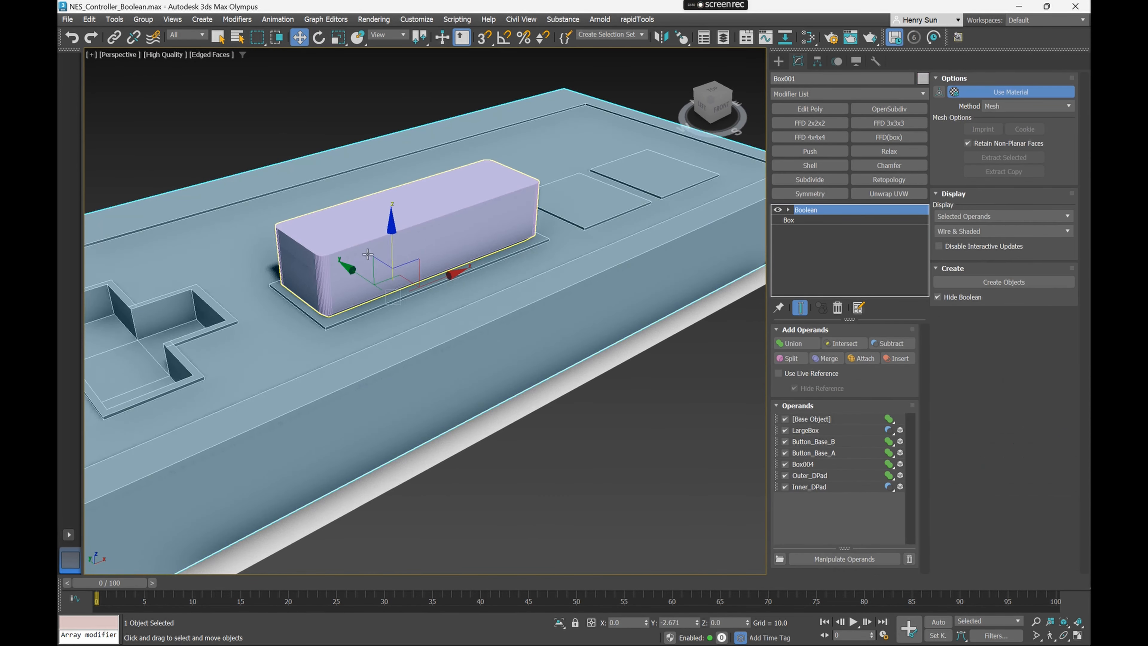
Subtract the rounded box above the middle plate from the controller body as a Boolean operand
{"action": "scroll", "coordinate": [344, 254], "scroll_direction": "up", "scroll_amount": 3}
{"action": "scroll", "coordinate": [366, 293], "scroll_direction": "down", "scroll_amount": 3}
{"action": "mouse_move", "coordinate": [411, 363]}
{"action": "middle_mouse_down", "text": "alt"}
{"action": "mouse_move", "coordinate": [425, 364]}
{"action": "mouse_move", "coordinate": [384, 360]}
{"action": "mouse_move", "coordinate": [429, 361]}
{"action": "middle_mouse_up", "text": "alt"}
{"action": "middle_click_drag", "start_coordinate": [429, 361], "coordinate": [457, 338]}
{"action": "middle_click_drag", "start_coordinate": [561, 371], "coordinate": [484, 318], "text": "alt"}
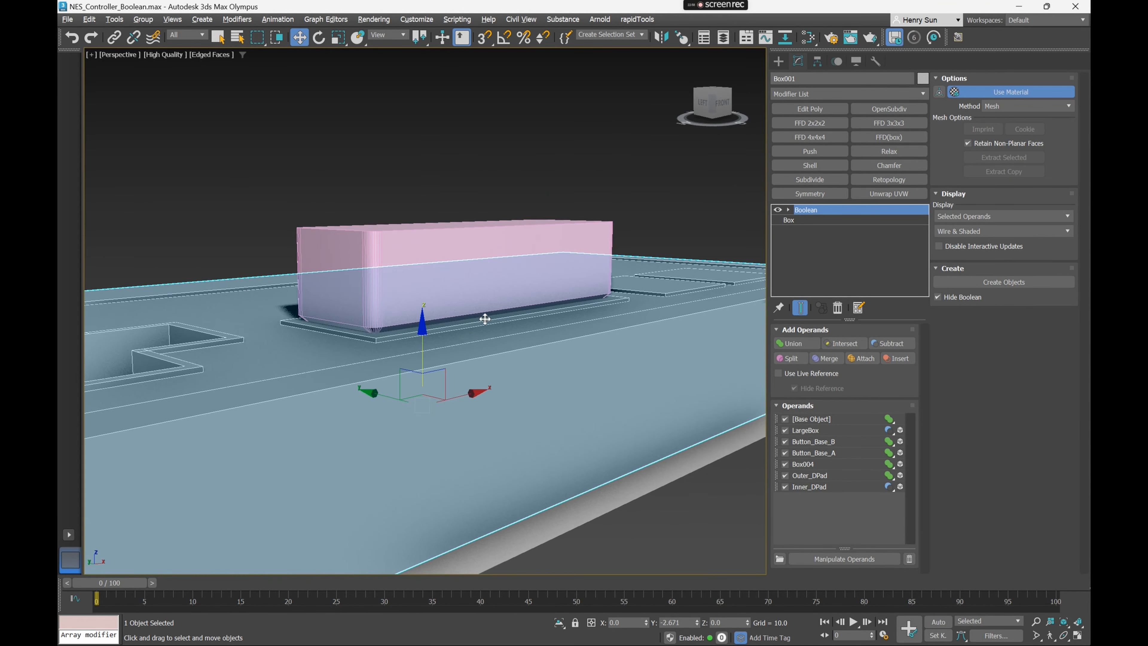
{"action": "left_click", "coordinate": [890, 345]}
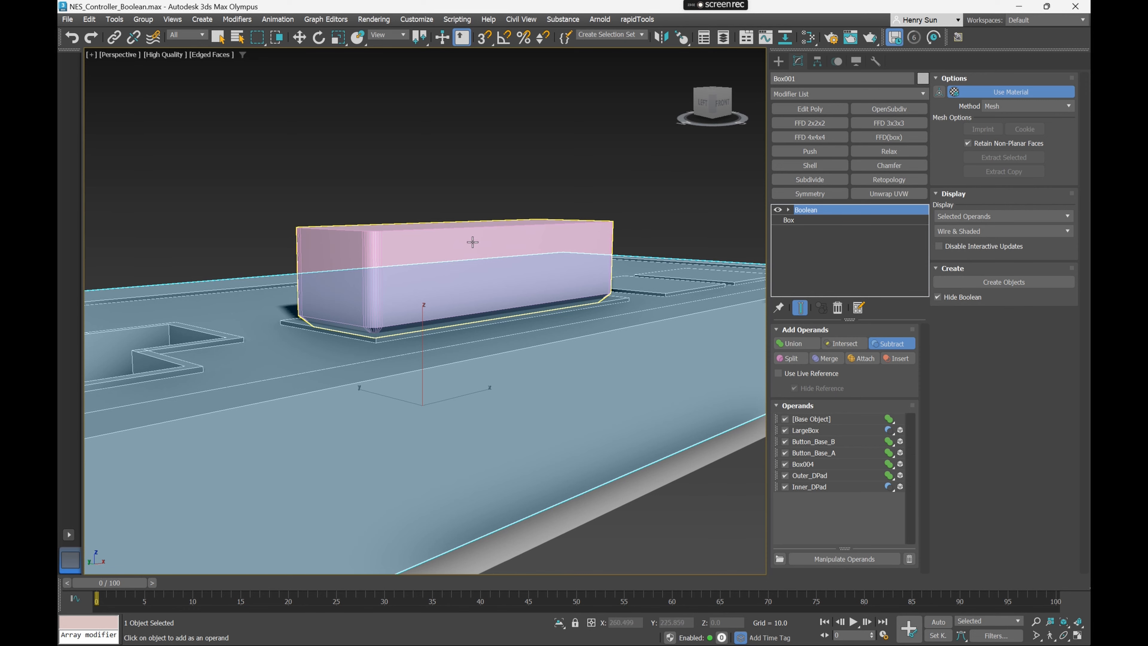
{"action": "left_click", "coordinate": [448, 241]}
Examine the new rectangular recess in shaded and wireframe display against the reference image, ending operand picking and clearing the selection
{"action": "middle_click_drag", "start_coordinate": [447, 241], "coordinate": [527, 253], "text": "alt"}
{"action": "key", "text": "F3"}
{"action": "middle_click_drag", "start_coordinate": [515, 334], "coordinate": [397, 425], "text": "alt"}
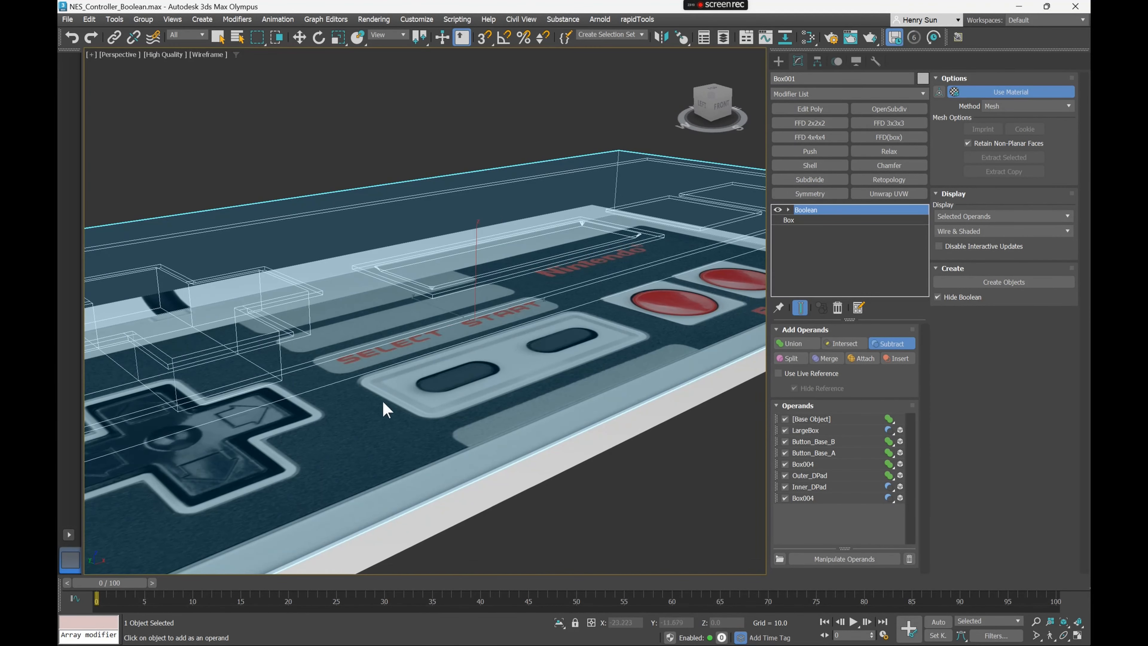
{"action": "key", "text": "F3"}
{"action": "mouse_move", "coordinate": [640, 245]}
{"action": "middle_mouse_down", "text": "alt"}
{"action": "mouse_move", "coordinate": [546, 236]}
{"action": "mouse_move", "coordinate": [514, 269]}
{"action": "middle_mouse_up", "text": "alt"}
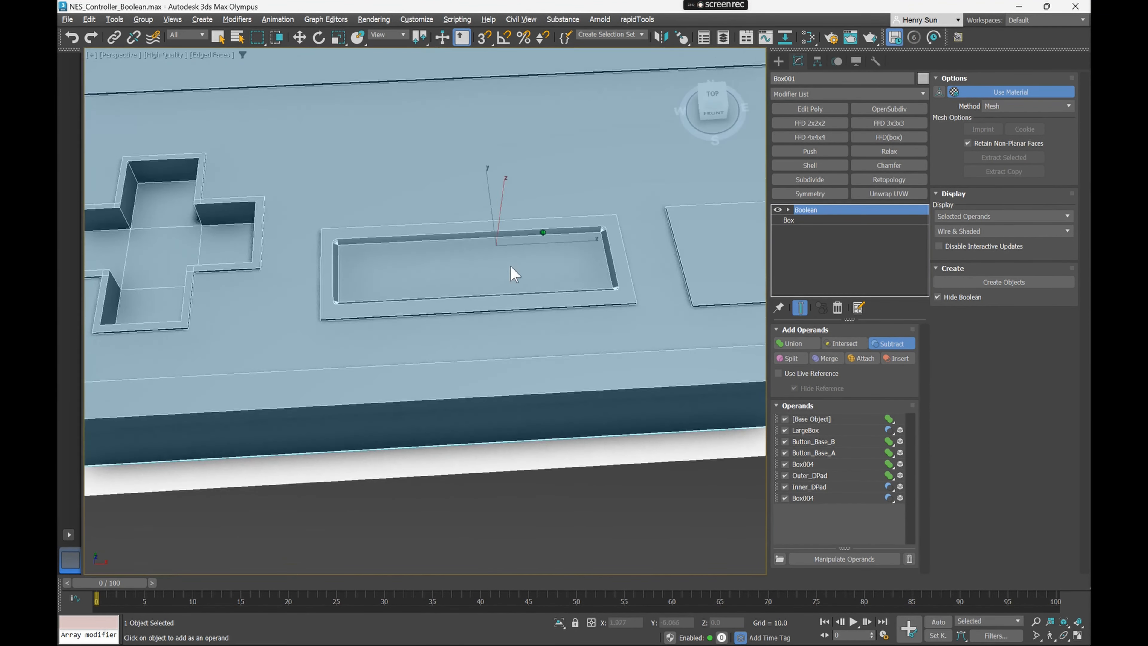
{"action": "mouse_move", "coordinate": [679, 305]}
{"action": "middle_mouse_down", "text": "alt"}
{"action": "mouse_move", "coordinate": [441, 290]}
{"action": "mouse_move", "coordinate": [507, 294]}
{"action": "mouse_move", "coordinate": [441, 260]}
{"action": "mouse_move", "coordinate": [519, 299]}
{"action": "mouse_move", "coordinate": [535, 343]}
{"action": "mouse_move", "coordinate": [520, 326]}
{"action": "mouse_move", "coordinate": [520, 401]}
{"action": "middle_mouse_up", "text": "alt"}
{"action": "key", "text": "F3"}
{"action": "key", "text": "F3"}
{"action": "key", "text": "F3"}
{"action": "scroll", "coordinate": [520, 402], "scroll_direction": "up", "scroll_amount": 5}
{"action": "scroll", "coordinate": [520, 402], "scroll_direction": "down", "scroll_amount": 8}
{"action": "key", "text": "F3"}
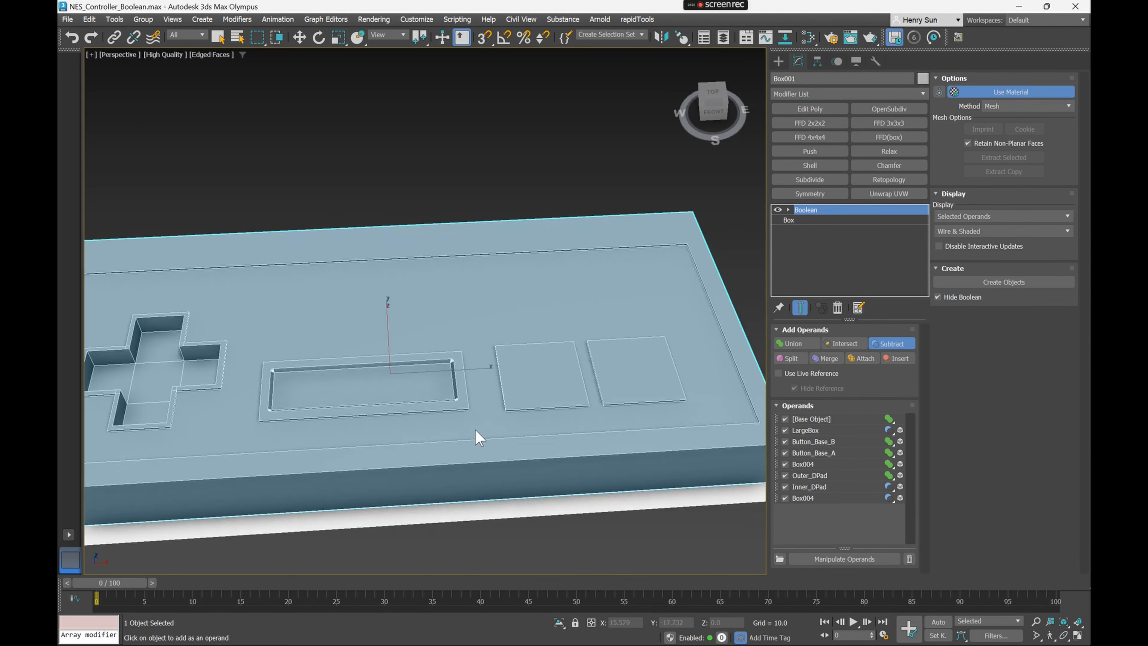
{"action": "middle_click_drag", "start_coordinate": [450, 361], "coordinate": [634, 335], "text": "alt"}
{"action": "left_click", "coordinate": [897, 347]}
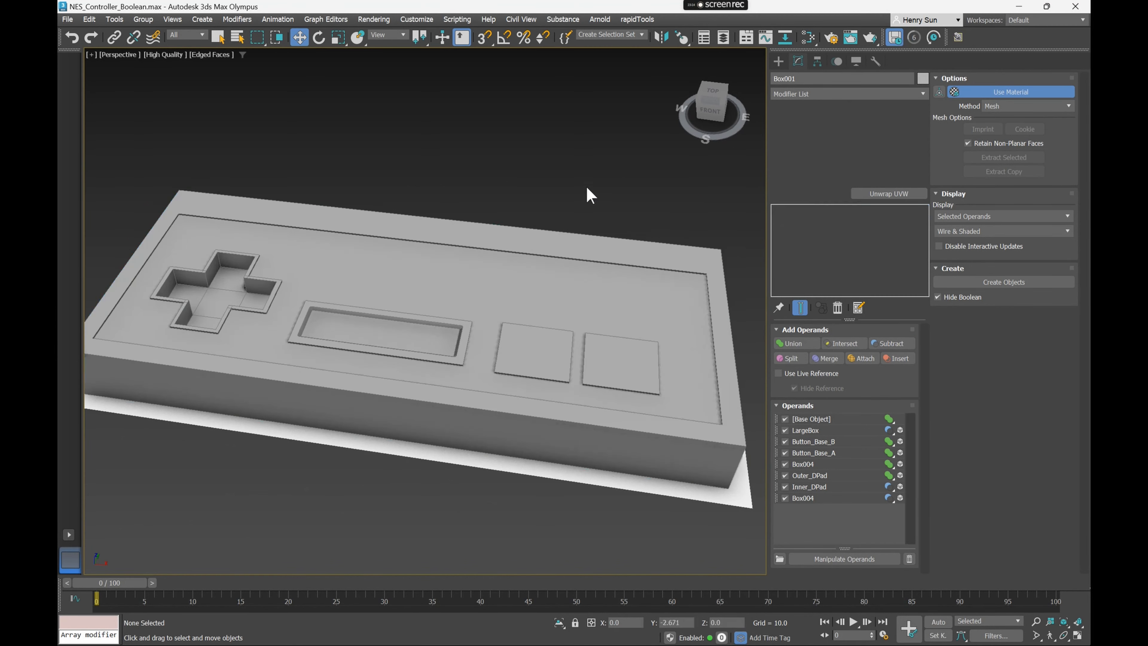
{"action": "left_click", "coordinate": [587, 189]}
{"action": "middle_click_drag", "start_coordinate": [430, 308], "coordinate": [487, 341], "text": "alt"}
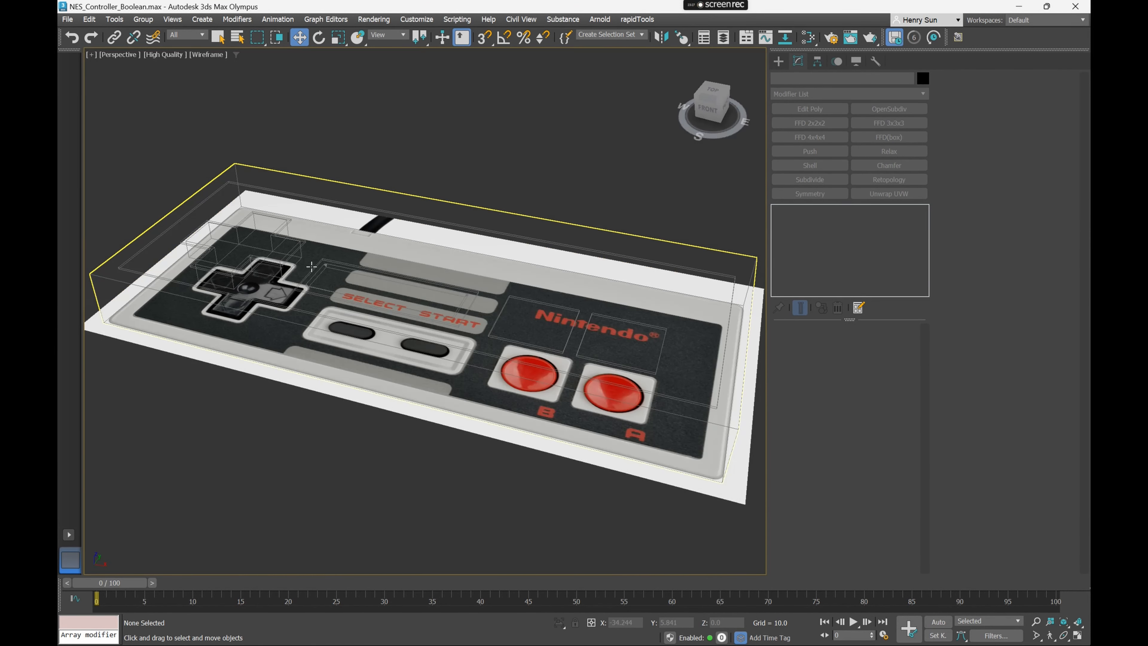
{"action": "scroll", "coordinate": [300, 303], "scroll_direction": "up", "scroll_amount": 5}
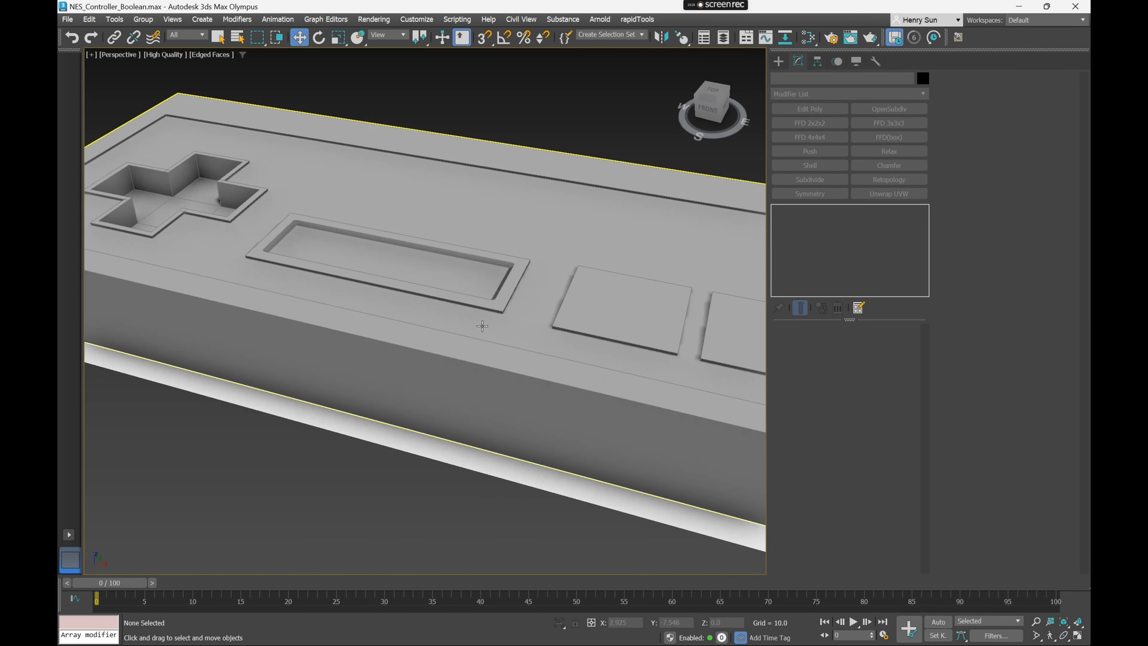
Select the controller body and add a Chamfer modifier above its Boolean
{"action": "left_click", "coordinate": [480, 325]}
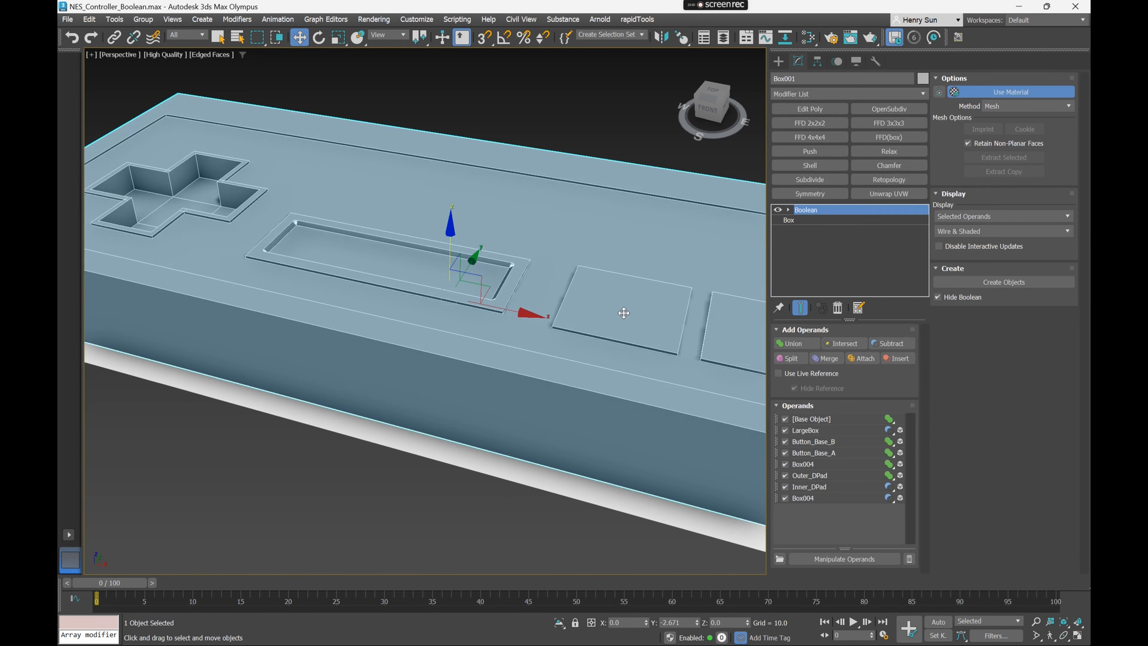
{"action": "scroll", "coordinate": [489, 311], "scroll_direction": "down", "scroll_amount": 3}
{"action": "mouse_move", "coordinate": [458, 293]}
{"action": "middle_mouse_down", "text": "alt"}
{"action": "mouse_move", "coordinate": [482, 289]}
{"action": "mouse_move", "coordinate": [471, 274]}
{"action": "middle_mouse_up", "text": "alt"}
{"action": "scroll", "coordinate": [485, 285], "scroll_direction": "up", "scroll_amount": 6}
{"action": "scroll", "coordinate": [469, 277], "scroll_direction": "down", "scroll_amount": 3}
{"action": "scroll", "coordinate": [607, 281], "scroll_direction": "up", "scroll_amount": 4}
{"action": "scroll", "coordinate": [607, 280], "scroll_direction": "down", "scroll_amount": 3}
{"action": "middle_click_drag", "start_coordinate": [563, 282], "coordinate": [574, 279], "text": "alt"}
{"action": "scroll", "coordinate": [569, 280], "scroll_direction": "up", "scroll_amount": 4}
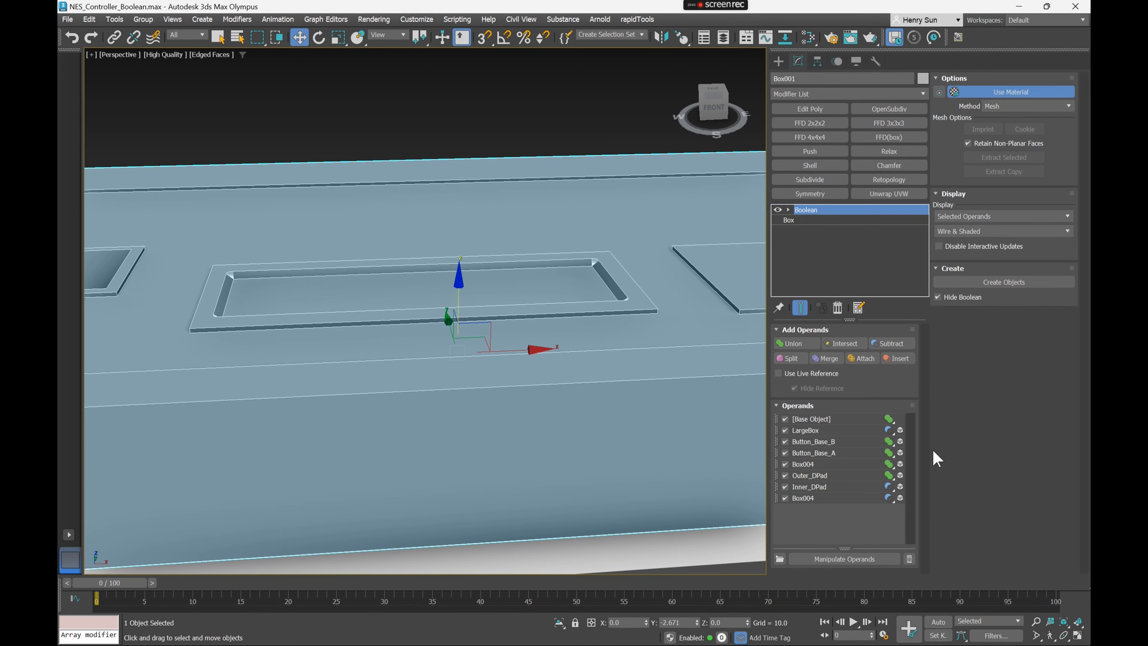
{"action": "left_click", "coordinate": [902, 94]}
{"action": "type", "text": "ch"}
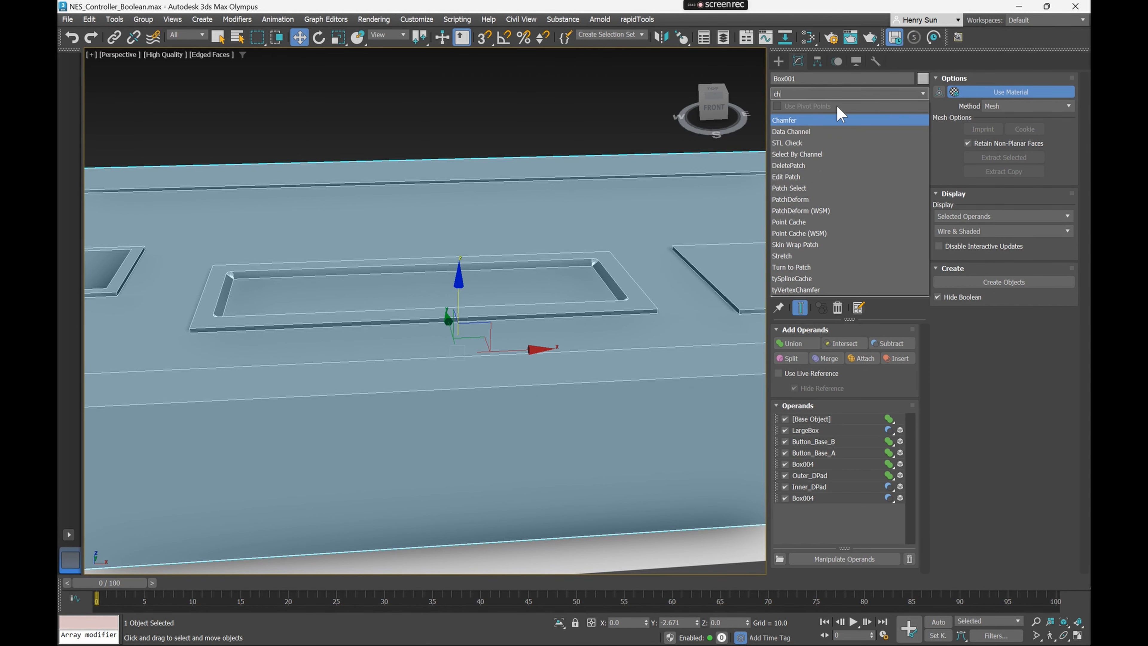
{"action": "left_click", "coordinate": [813, 120]}
Reduce the Chamfer modifier's fixed amount to 0.1
{"action": "middle_click_drag", "start_coordinate": [594, 212], "coordinate": [259, 190], "text": "alt"}
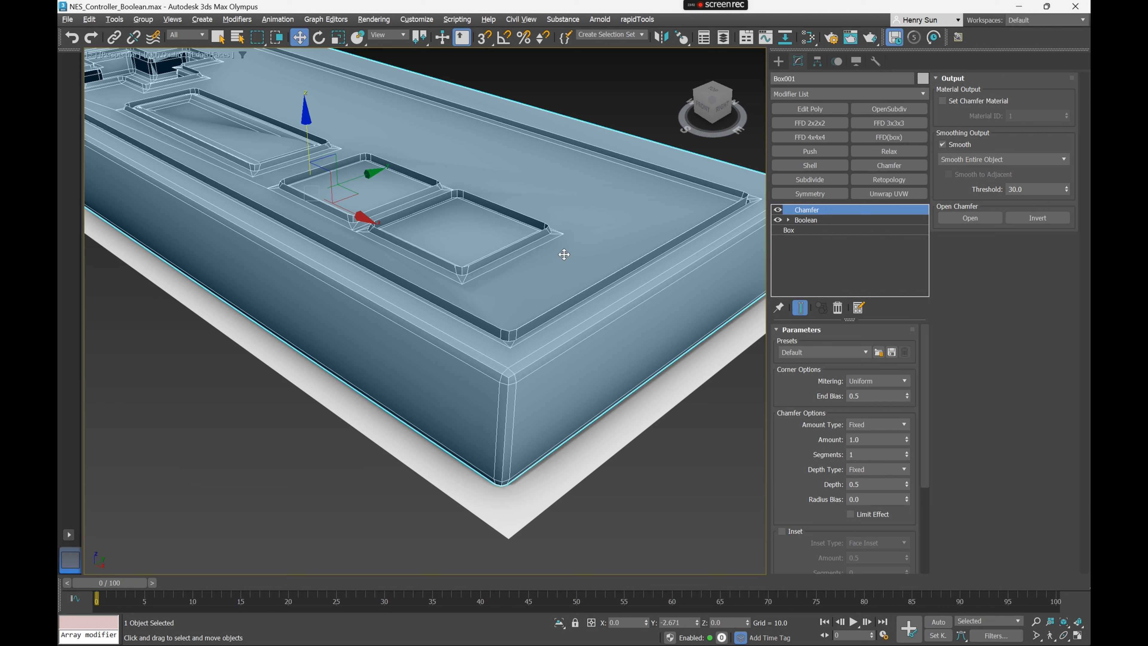
{"action": "left_click", "coordinate": [906, 437]}
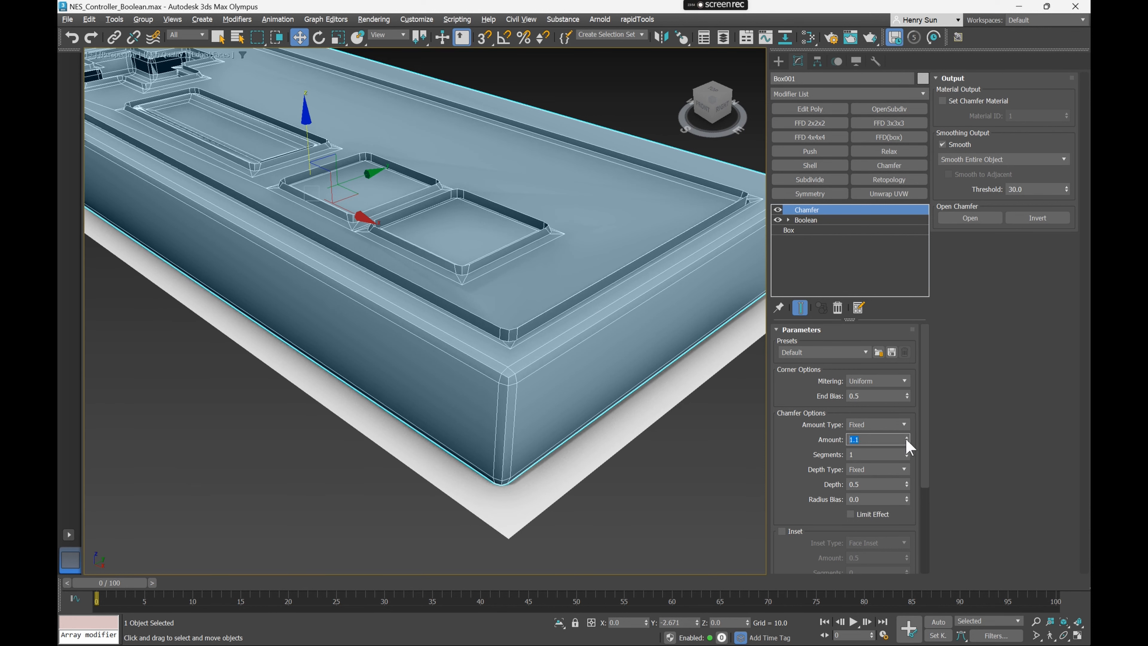
{"action": "left_click_drag", "start_coordinate": [906, 445], "coordinate": [894, 533]}
{"action": "scroll", "coordinate": [524, 337], "scroll_direction": "up", "scroll_amount": 6}
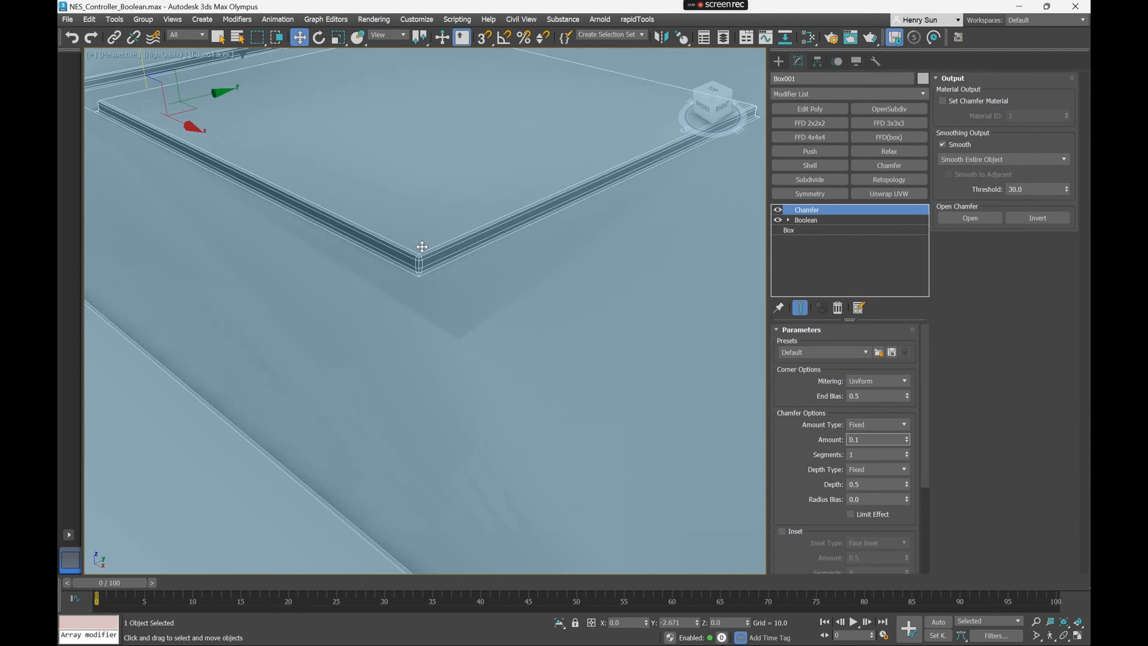
{"action": "mouse_move", "coordinate": [441, 279]}
{"action": "middle_mouse_down", "text": "alt"}
{"action": "mouse_move", "coordinate": [409, 266]}
{"action": "mouse_move", "coordinate": [425, 272]}
{"action": "middle_mouse_up", "text": "alt"}
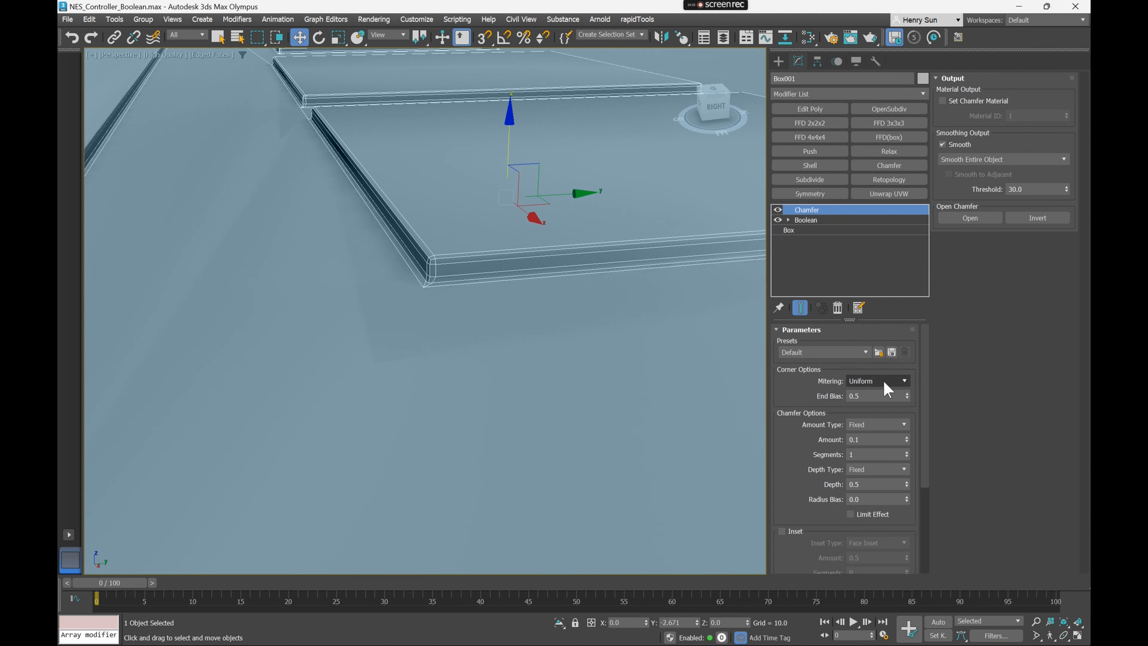
Set the chamfer's corner mitering to Radial and turn off the edged-faces display
{"action": "left_click", "coordinate": [898, 381]}
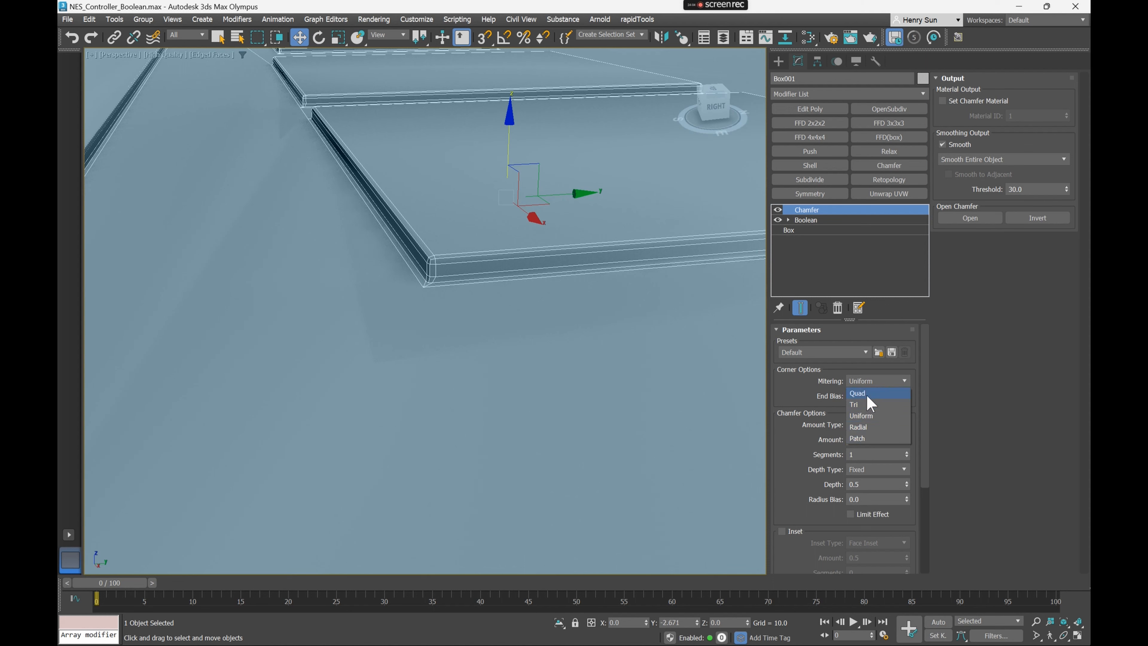
{"action": "left_click", "coordinate": [873, 428]}
{"action": "mouse_move", "coordinate": [466, 290]}
{"action": "middle_mouse_down", "text": "alt"}
{"action": "mouse_move", "coordinate": [525, 249]}
{"action": "mouse_move", "coordinate": [474, 328]}
{"action": "mouse_move", "coordinate": [402, 342]}
{"action": "mouse_move", "coordinate": [441, 279]}
{"action": "mouse_move", "coordinate": [412, 277]}
{"action": "mouse_move", "coordinate": [485, 277]}
{"action": "mouse_move", "coordinate": [465, 286]}
{"action": "middle_mouse_up", "text": "alt"}
{"action": "middle_click_drag", "start_coordinate": [207, 318], "coordinate": [319, 285]}
{"action": "middle_click_drag", "start_coordinate": [311, 335], "coordinate": [420, 319], "text": "alt"}
{"action": "key", "text": "alt+x"}
{"action": "key", "text": "alt+x"}
{"action": "key", "text": "F4"}
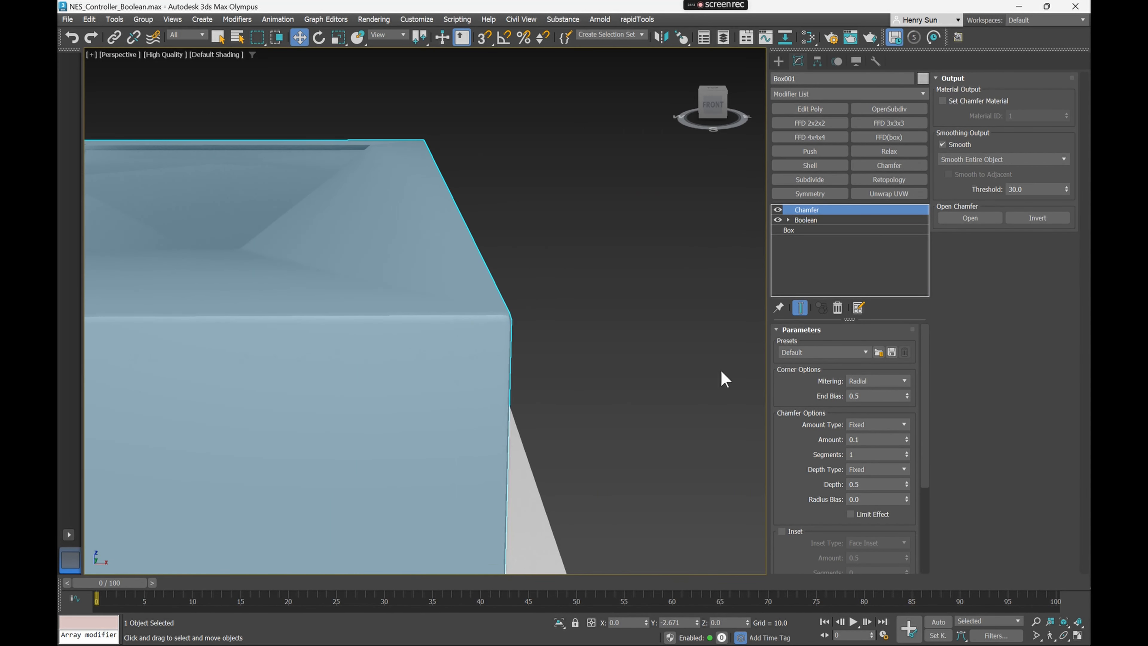
Set the chamfer to 2 segments and check the rounded corner in wireframe and shaded display
{"action": "left_click", "coordinate": [907, 452]}
{"action": "middle_click_drag", "start_coordinate": [445, 331], "coordinate": [426, 330], "text": "alt"}
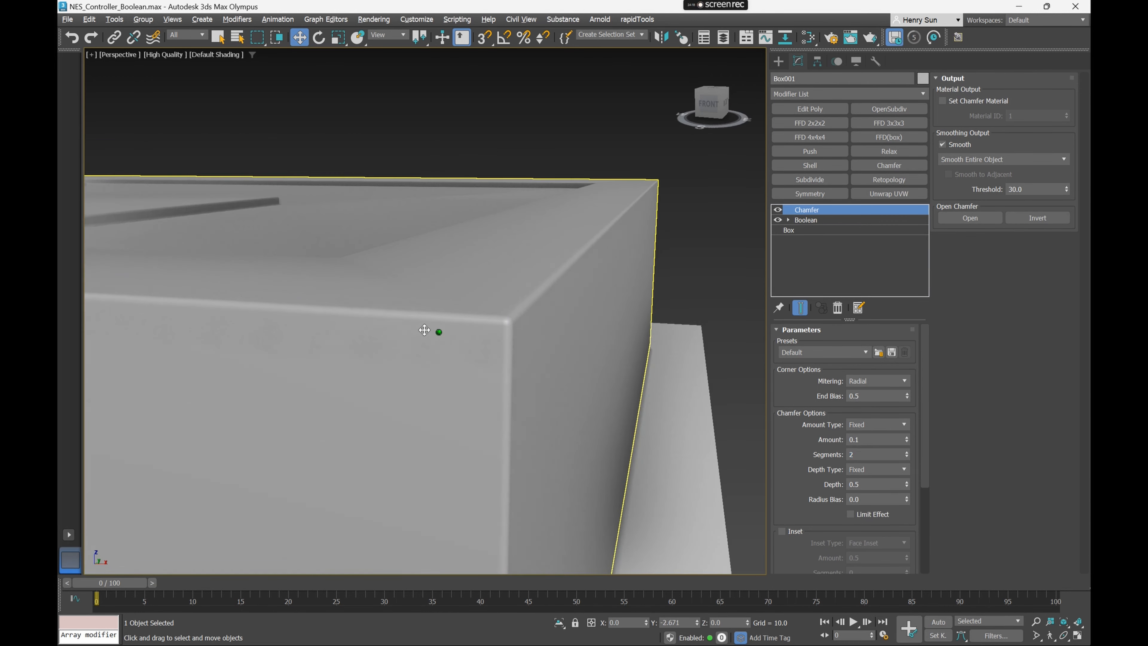
{"action": "key", "text": "F3"}
{"action": "key", "text": "F3"}
{"action": "key", "text": "F3"}
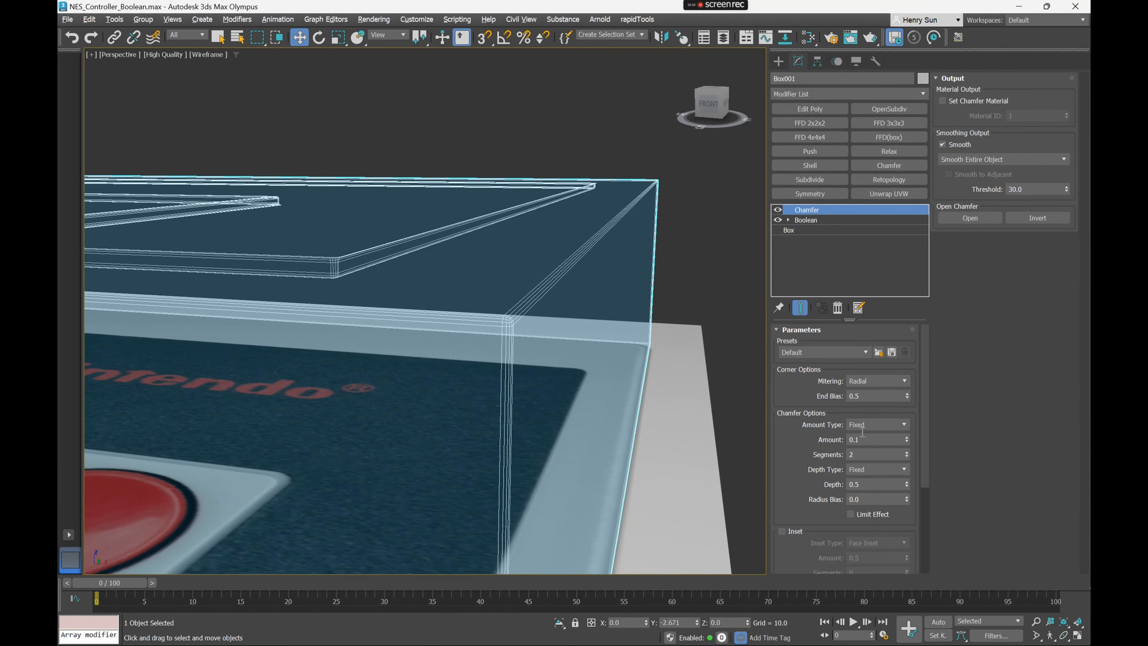
{"action": "key", "text": "F3"}
Limit the chamfer's smoothing output to Smooth Chamfers Only and check the shading at the body's corner
{"action": "mouse_move", "coordinate": [322, 264]}
{"action": "middle_mouse_down", "text": "alt"}
{"action": "mouse_move", "coordinate": [343, 276]}
{"action": "mouse_move", "coordinate": [308, 262]}
{"action": "middle_mouse_up", "text": "alt"}
{"action": "mouse_move", "coordinate": [308, 261]}
{"action": "middle_mouse_down"}
{"action": "mouse_move", "coordinate": [412, 303]}
{"action": "mouse_move", "coordinate": [367, 299]}
{"action": "mouse_move", "coordinate": [497, 321]}
{"action": "mouse_move", "coordinate": [405, 338]}
{"action": "mouse_move", "coordinate": [549, 305]}
{"action": "middle_mouse_up"}
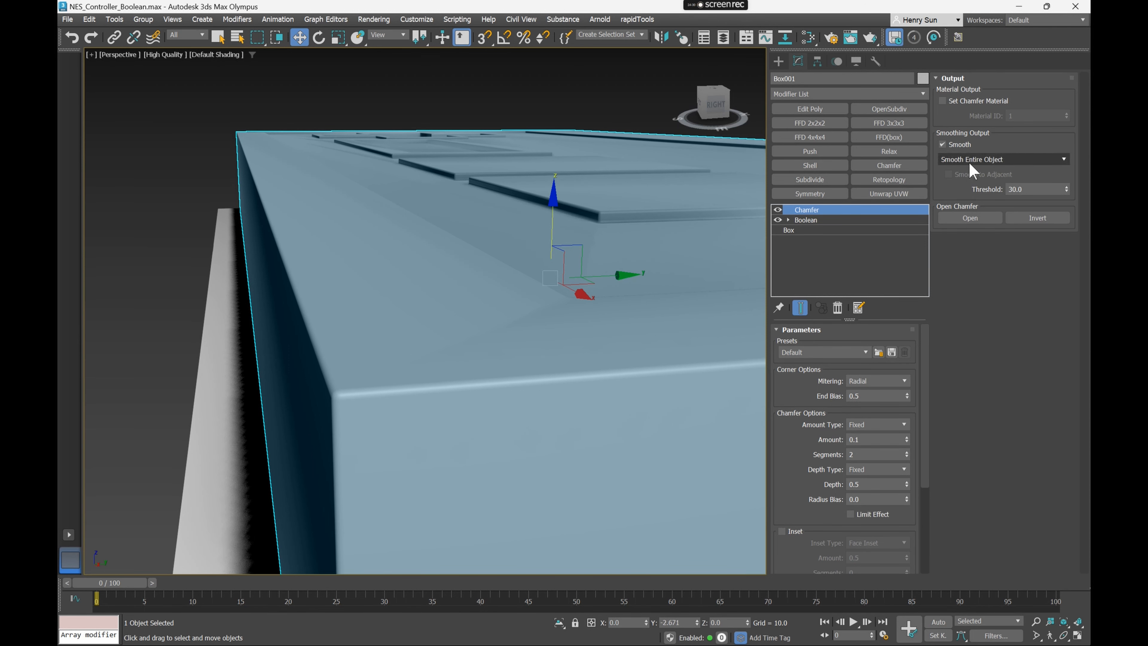
{"action": "left_click", "coordinate": [1033, 160]}
{"action": "left_click", "coordinate": [1012, 184]}
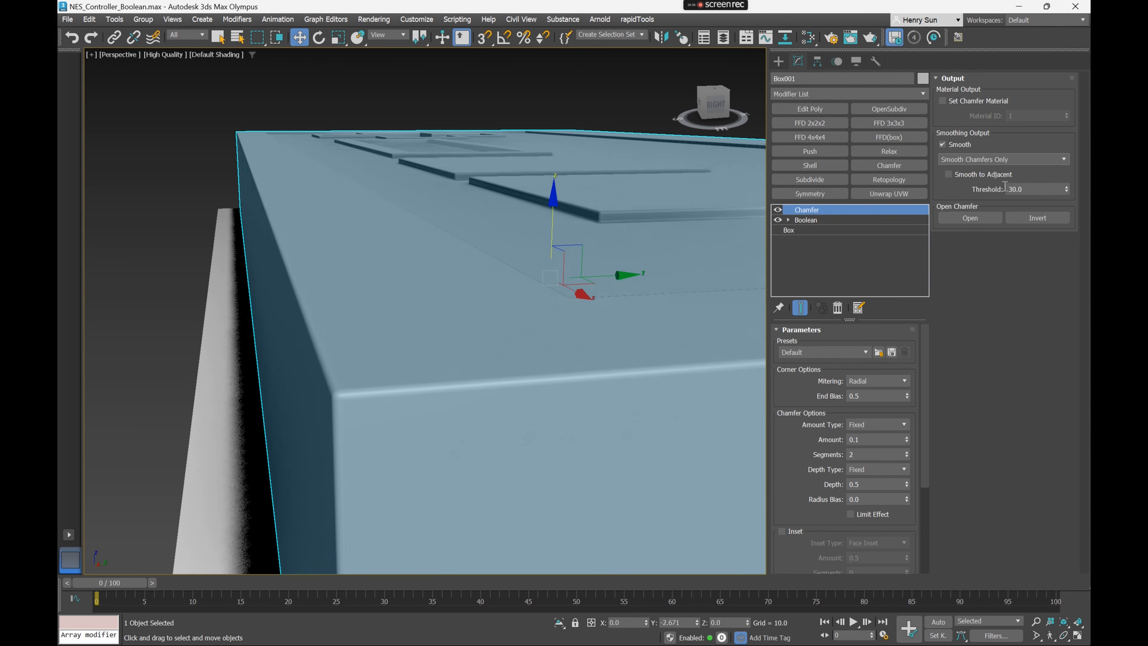
{"action": "mouse_move", "coordinate": [516, 283]}
{"action": "middle_mouse_down", "text": "alt"}
{"action": "mouse_move", "coordinate": [461, 310]}
{"action": "mouse_move", "coordinate": [553, 313]}
{"action": "mouse_move", "coordinate": [361, 318]}
{"action": "mouse_move", "coordinate": [464, 315]}
{"action": "middle_mouse_up", "text": "alt"}
{"action": "key", "text": "F3"}
{"action": "key", "text": "F3"}
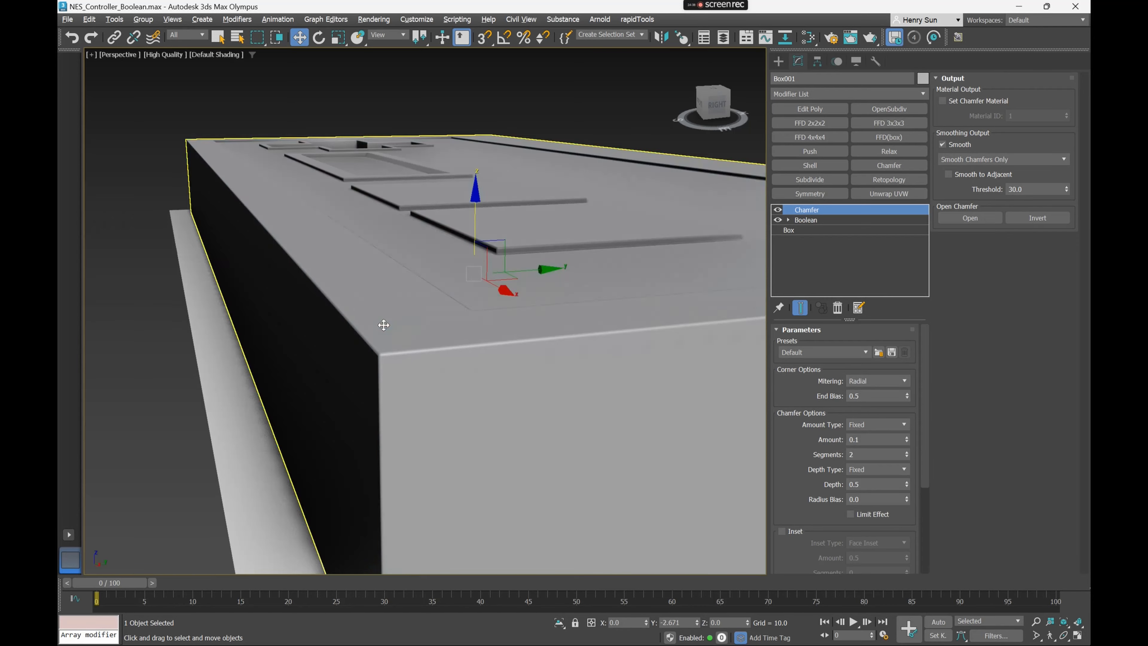
{"action": "middle_click_drag", "start_coordinate": [381, 325], "coordinate": [467, 315], "text": "alt"}
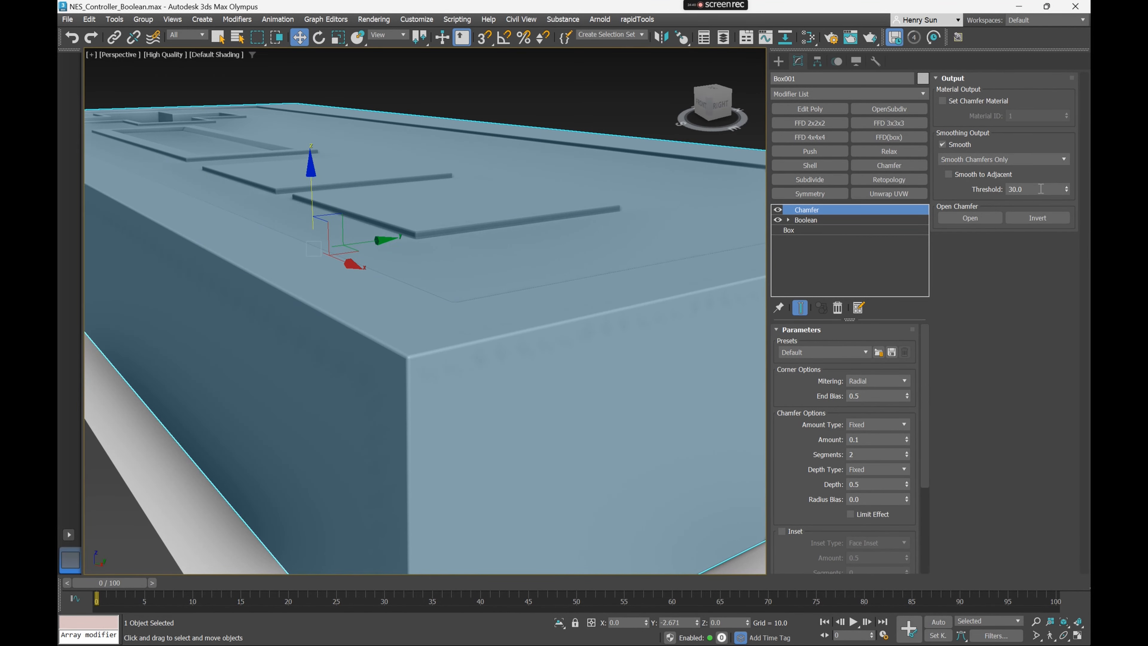
Inspect the chamfered edges around the rectangular and D-pad recesses with and without edged faces
{"action": "scroll", "coordinate": [678, 181], "scroll_direction": "down", "scroll_amount": 4}
{"action": "middle_click_drag", "start_coordinate": [481, 203], "coordinate": [723, 328], "text": "alt"}
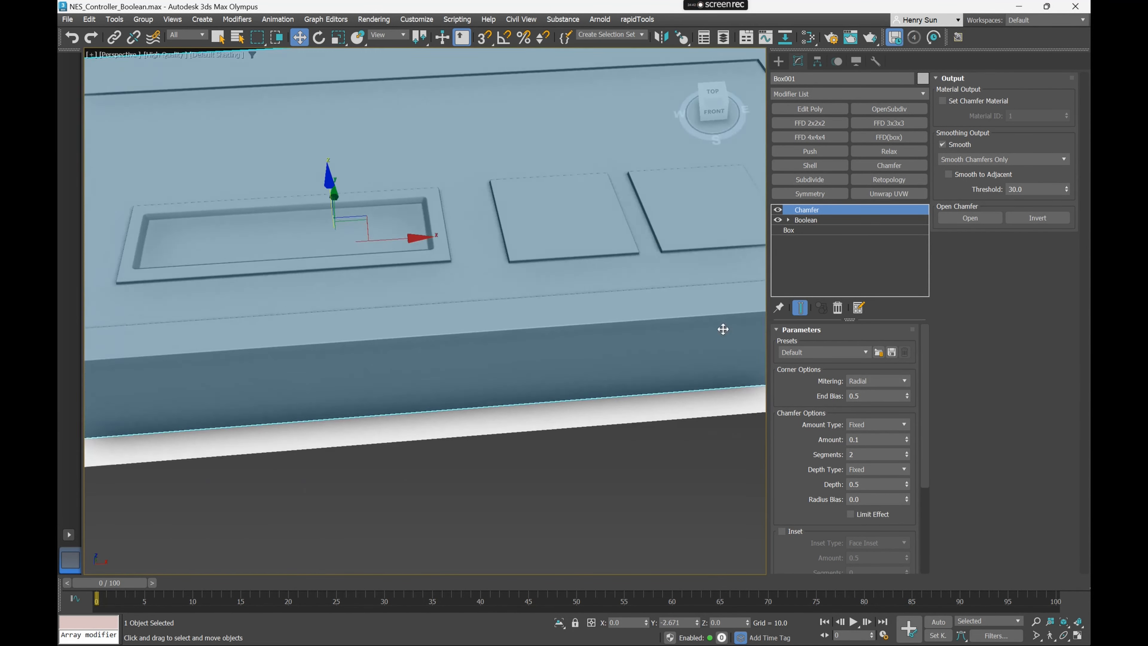
{"action": "key", "text": "F3"}
{"action": "key", "text": "F3"}
{"action": "key", "text": "F4"}
{"action": "middle_click_drag", "start_coordinate": [535, 244], "coordinate": [508, 294], "text": "alt"}
{"action": "middle_click_drag", "start_coordinate": [425, 221], "coordinate": [696, 225]}
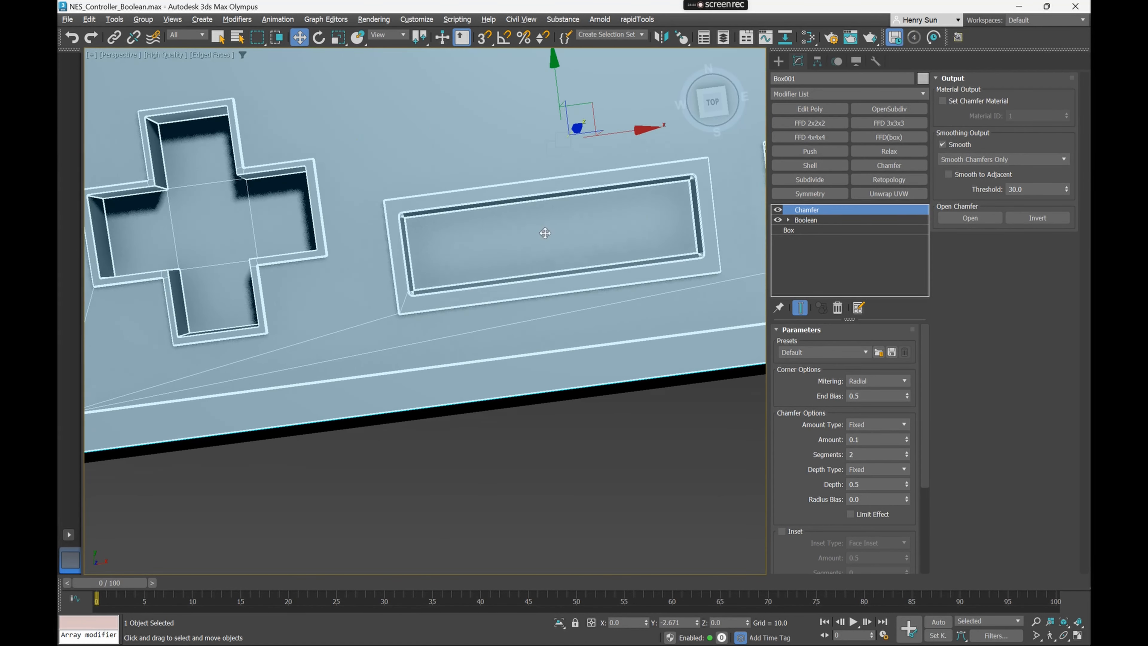
{"action": "middle_click_drag", "start_coordinate": [454, 239], "coordinate": [709, 210]}
{"action": "mouse_move", "coordinate": [502, 244]}
{"action": "middle_mouse_down", "text": "alt"}
{"action": "mouse_move", "coordinate": [533, 218]}
{"action": "mouse_move", "coordinate": [534, 228]}
{"action": "middle_mouse_up", "text": "alt"}
{"action": "key", "text": "F4"}
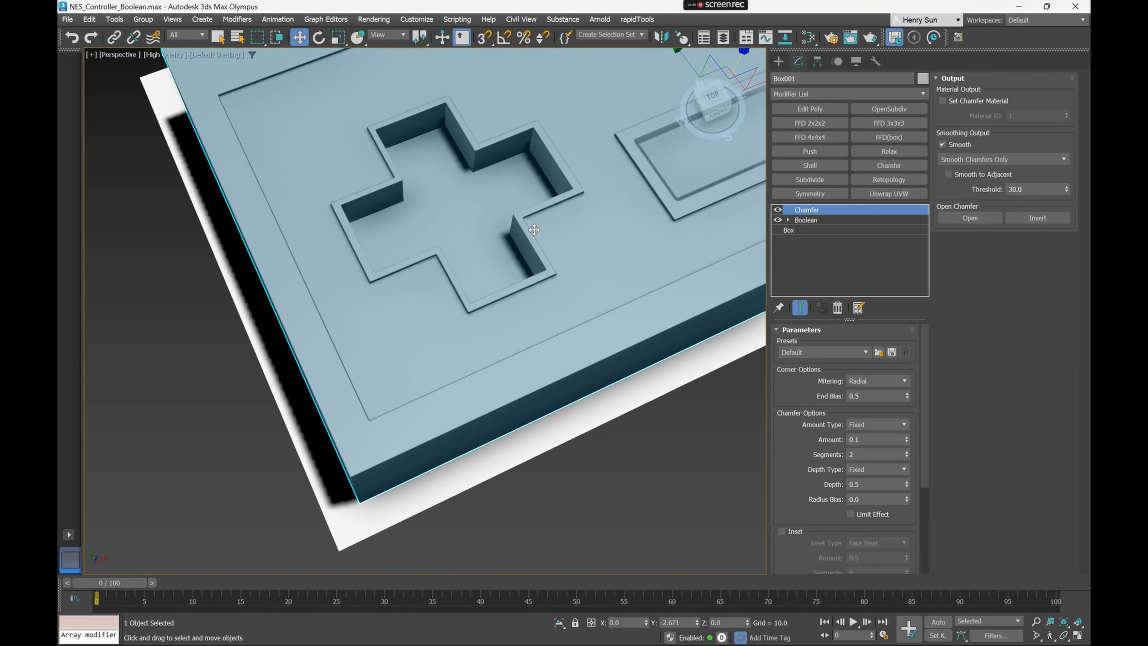
Try a chamfer amount of 0.53 to match the rounded D-pad corners in the reference image
{"action": "key", "text": "t"}
{"action": "scroll", "coordinate": [379, 261], "scroll_direction": "down", "scroll_amount": 5}
{"action": "key", "text": "F3"}
{"action": "scroll", "coordinate": [371, 206], "scroll_direction": "up", "scroll_amount": 8}
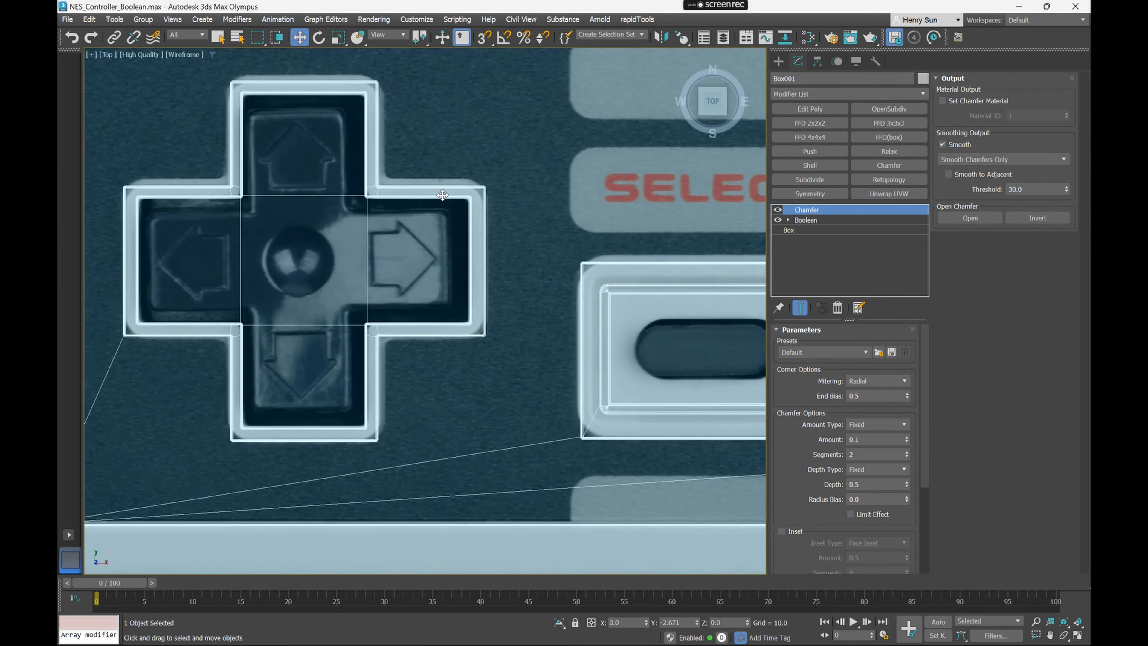
{"action": "scroll", "coordinate": [441, 194], "scroll_direction": "up", "scroll_amount": 3}
{"action": "scroll", "coordinate": [620, 266], "scroll_direction": "down", "scroll_amount": 3}
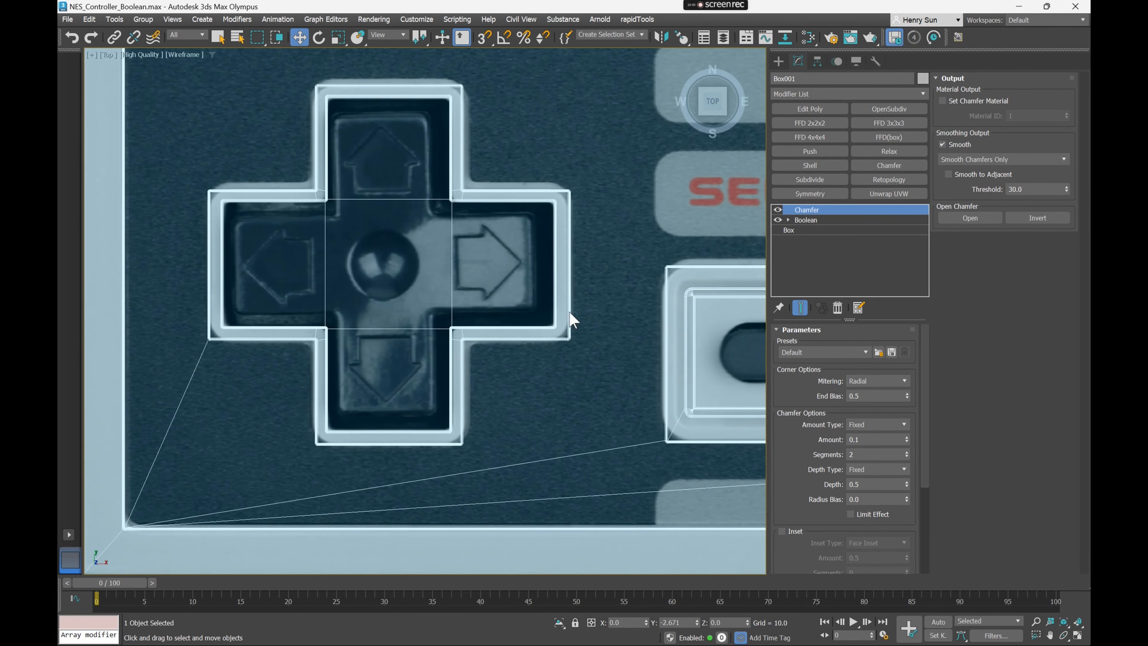
{"action": "middle_click_drag", "start_coordinate": [569, 312], "coordinate": [563, 307]}
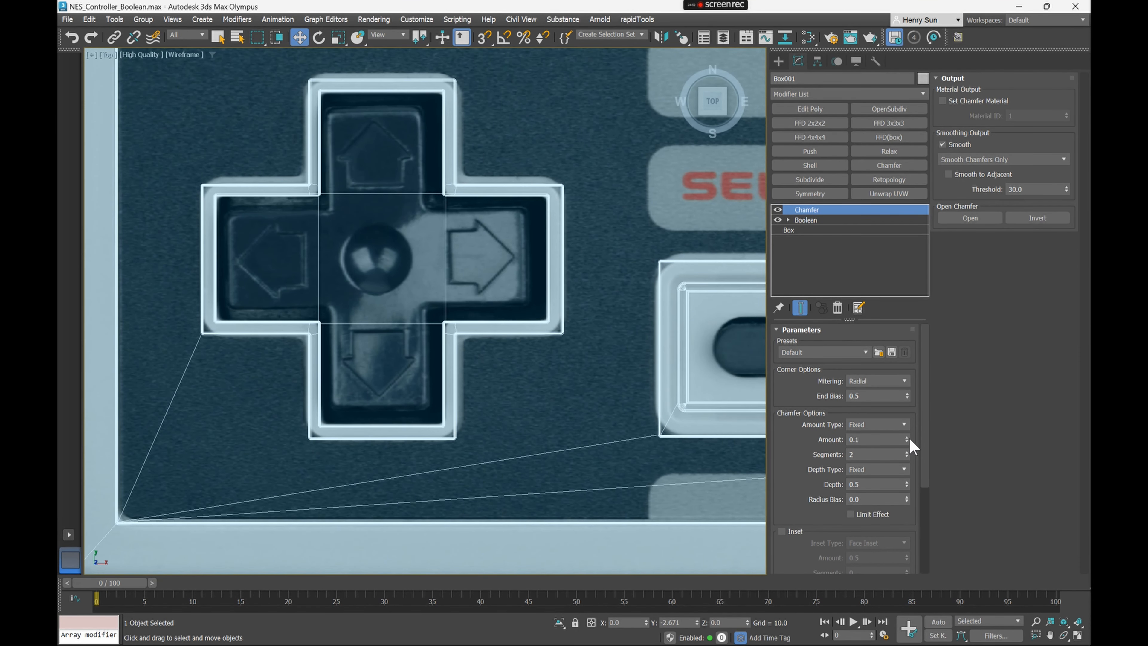
{"action": "left_click_drag", "start_coordinate": [907, 438], "coordinate": [906, 399]}
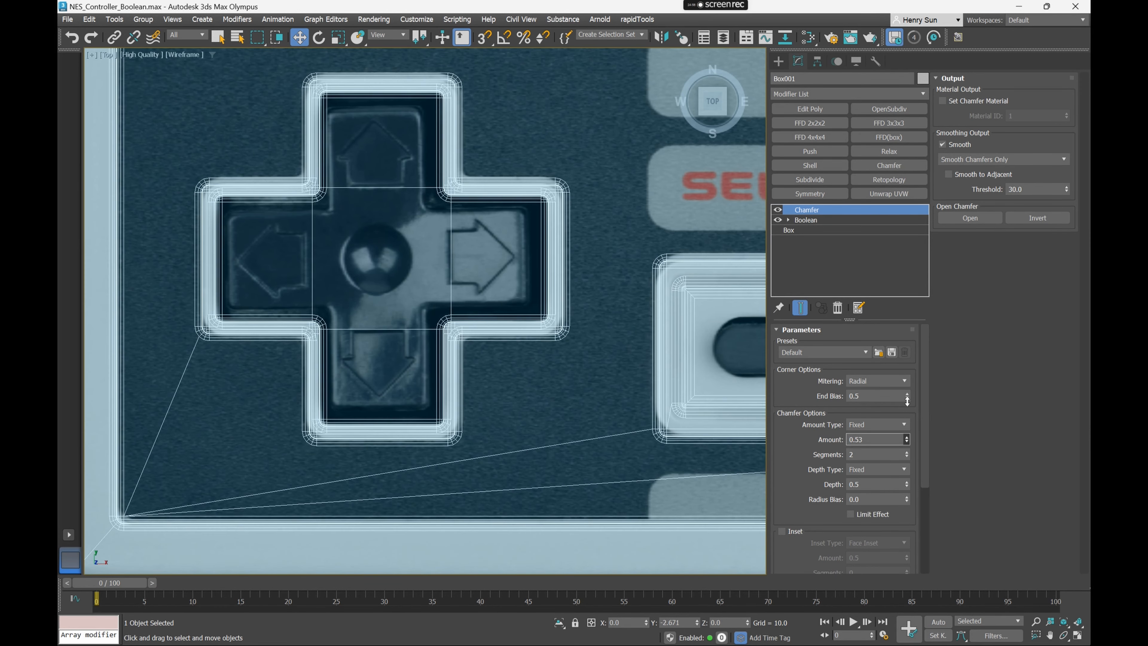
{"action": "mouse_move", "coordinate": [625, 339]}
{"action": "middle_mouse_down"}
{"action": "mouse_move", "coordinate": [494, 323]}
{"action": "mouse_move", "coordinate": [503, 260]}
{"action": "mouse_move", "coordinate": [487, 257]}
{"action": "mouse_move", "coordinate": [430, 317]}
{"action": "mouse_move", "coordinate": [377, 310]}
{"action": "mouse_move", "coordinate": [594, 341]}
{"action": "mouse_move", "coordinate": [461, 325]}
{"action": "mouse_move", "coordinate": [230, 267]}
{"action": "mouse_move", "coordinate": [401, 303]}
{"action": "mouse_move", "coordinate": [410, 328]}
{"action": "mouse_move", "coordinate": [465, 316]}
{"action": "middle_mouse_up"}
{"action": "key", "text": "F3"}
{"action": "scroll", "coordinate": [494, 269], "scroll_direction": "up", "scroll_amount": 4}
{"action": "key", "text": "F4"}
{"action": "scroll", "coordinate": [594, 341], "scroll_direction": "up", "scroll_amount": 3}
{"action": "key", "text": "F4"}
{"action": "scroll", "coordinate": [448, 303], "scroll_direction": "down", "scroll_amount": 3}
{"action": "key", "text": "F3"}
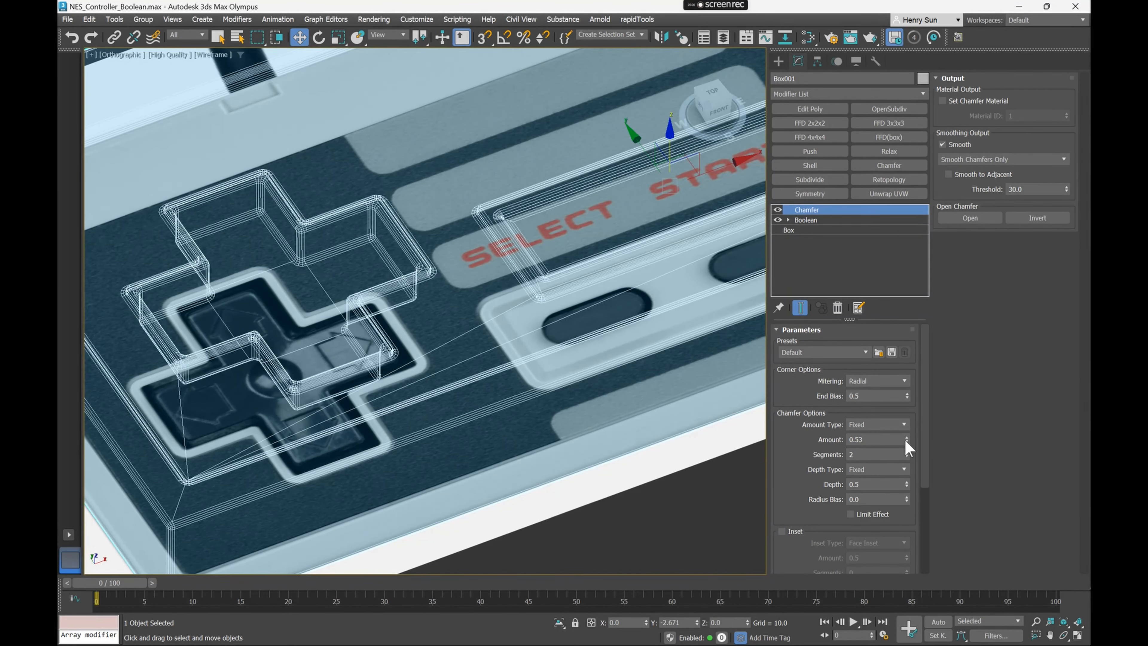
Set the chamfer amount to 0.15 and check the recess edges in shaded display
{"action": "left_click_drag", "start_coordinate": [906, 442], "coordinate": [905, 473]}
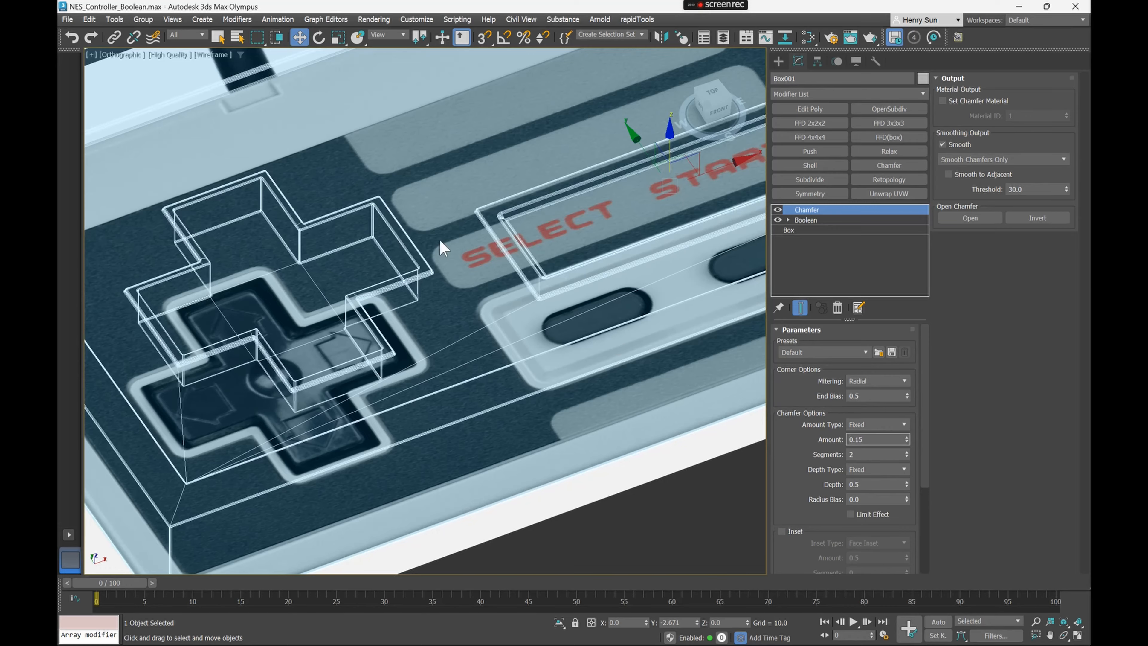
{"action": "middle_click_drag", "start_coordinate": [487, 267], "coordinate": [426, 291], "text": "alt"}
{"action": "key", "text": "F3"}
{"action": "scroll", "coordinate": [447, 315], "scroll_direction": "down", "scroll_amount": 3}
Compare the chamfered D-pad outline's corners with the reference image in a top wireframe view
{"action": "key", "text": "t"}
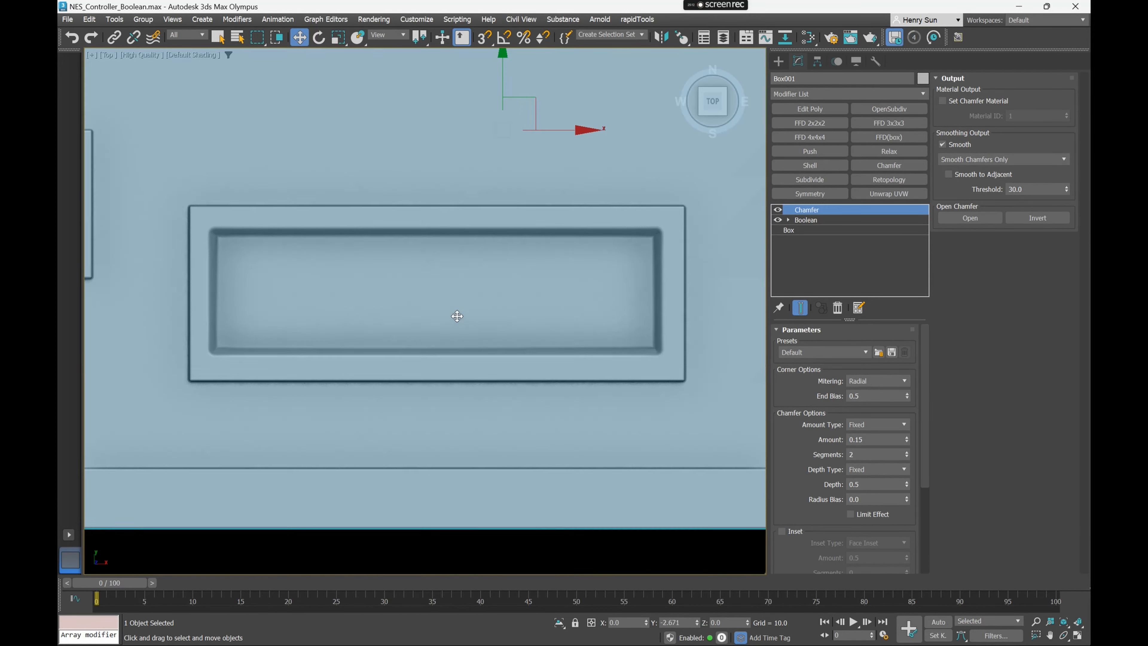
{"action": "scroll", "coordinate": [448, 310], "scroll_direction": "down", "scroll_amount": 3}
{"action": "key", "text": "F3"}
{"action": "scroll", "coordinate": [371, 264], "scroll_direction": "up", "scroll_amount": 8}
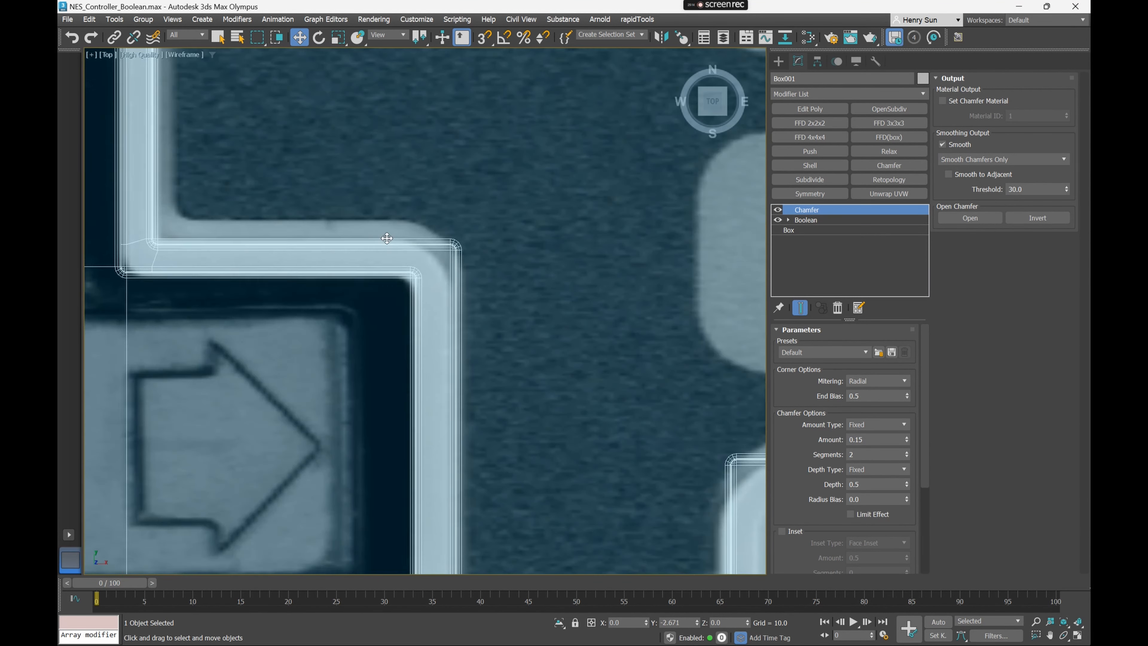
{"action": "scroll", "coordinate": [378, 242], "scroll_direction": "down", "scroll_amount": 3}
{"action": "scroll", "coordinate": [257, 199], "scroll_direction": "up", "scroll_amount": 4}
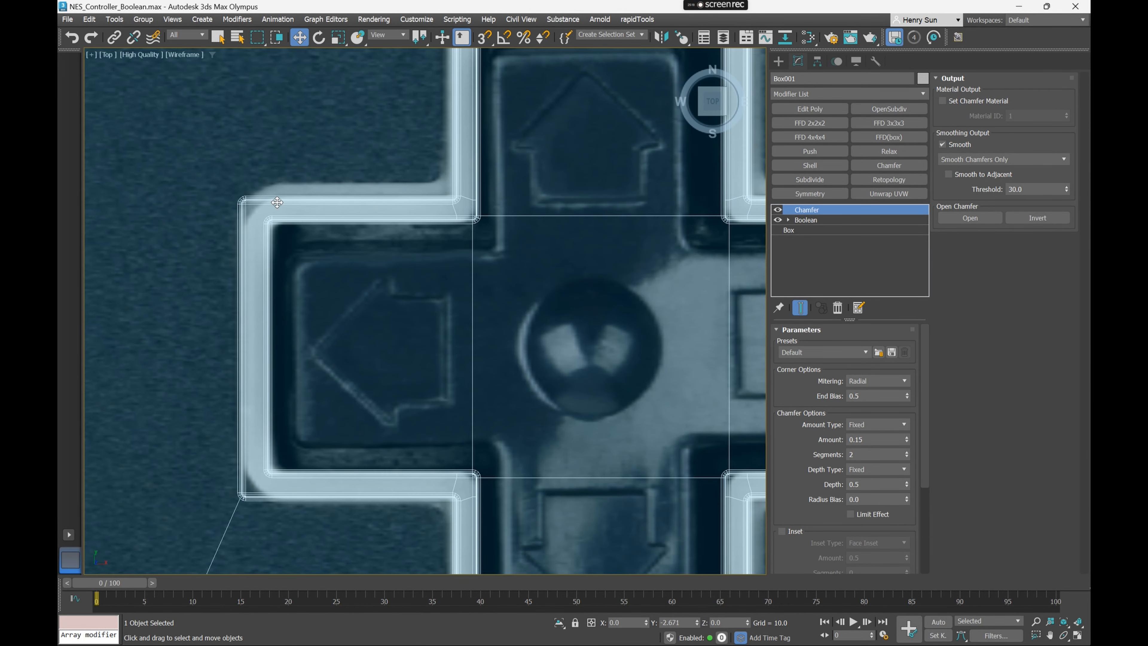
Delete the Chamfer modifier from the controller body's modifier stack
{"action": "scroll", "coordinate": [418, 232], "scroll_direction": "down", "scroll_amount": 4}
{"action": "scroll", "coordinate": [215, 438], "scroll_direction": "up", "scroll_amount": 7}
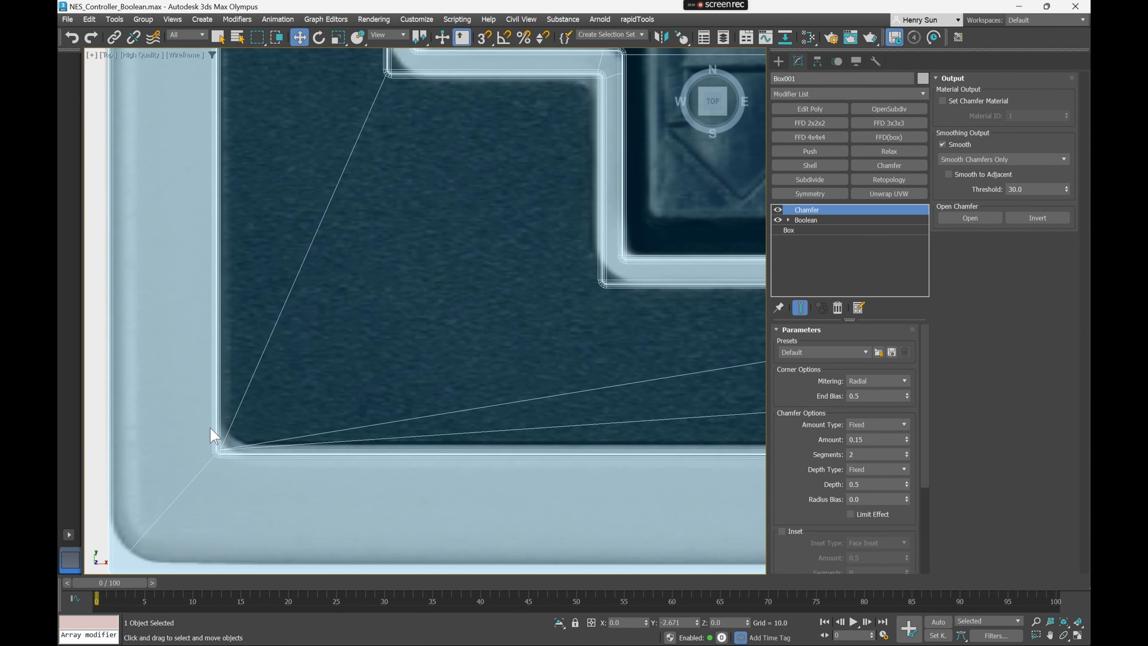
{"action": "scroll", "coordinate": [215, 443], "scroll_direction": "down", "scroll_amount": 5}
{"action": "scroll", "coordinate": [693, 202], "scroll_direction": "up", "scroll_amount": 4}
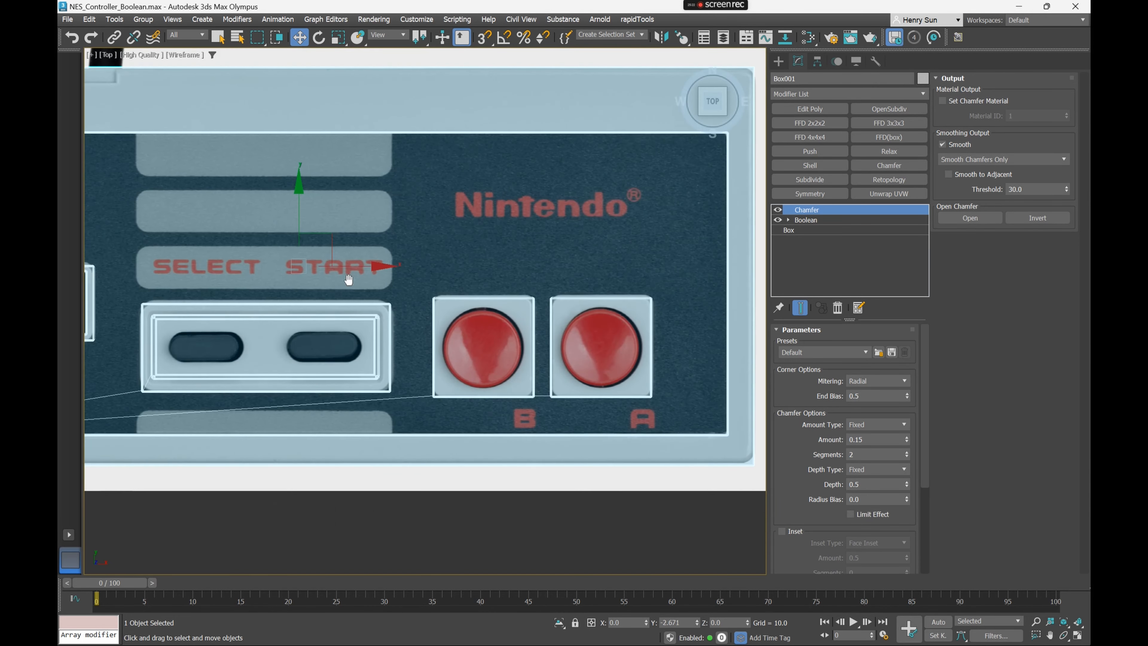
{"action": "right_click", "coordinate": [877, 209]}
{"action": "left_click", "coordinate": [903, 227]}
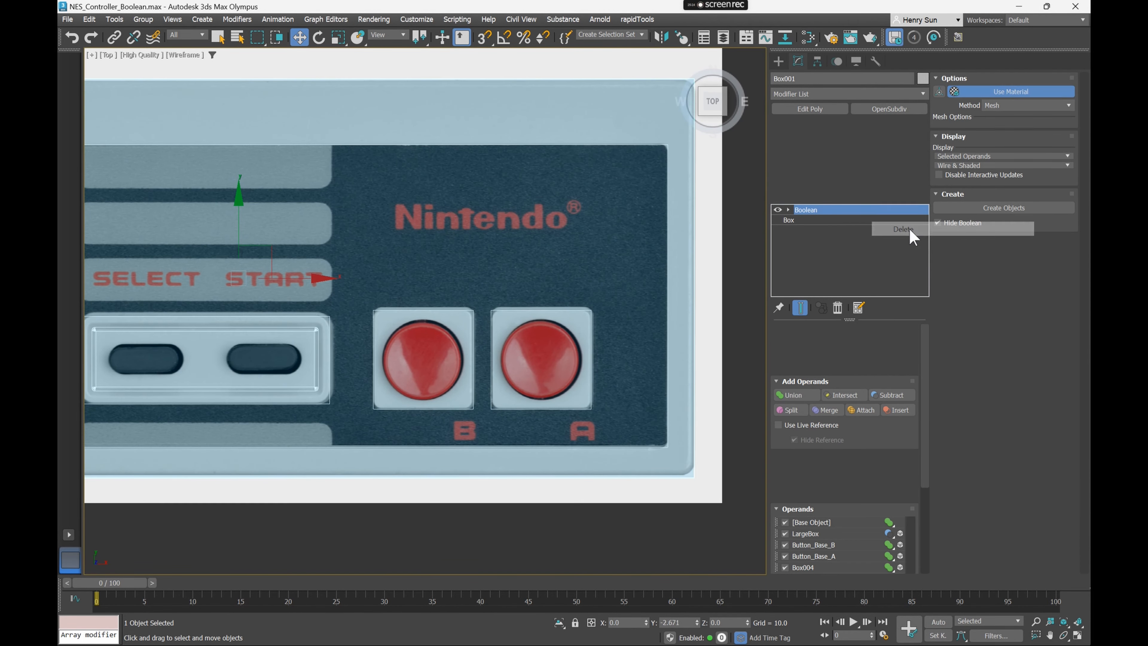
Examine the unchamfered controller body's recesses, raised button bases and outer edges in top and perspective views
{"action": "scroll", "coordinate": [490, 262], "scroll_direction": "down", "scroll_amount": 3}
{"action": "key", "text": "F3"}
{"action": "key", "text": "F3"}
{"action": "middle_click_drag", "start_coordinate": [473, 260], "coordinate": [469, 258]}
{"action": "key", "text": "F3"}
{"action": "key", "text": "F3"}
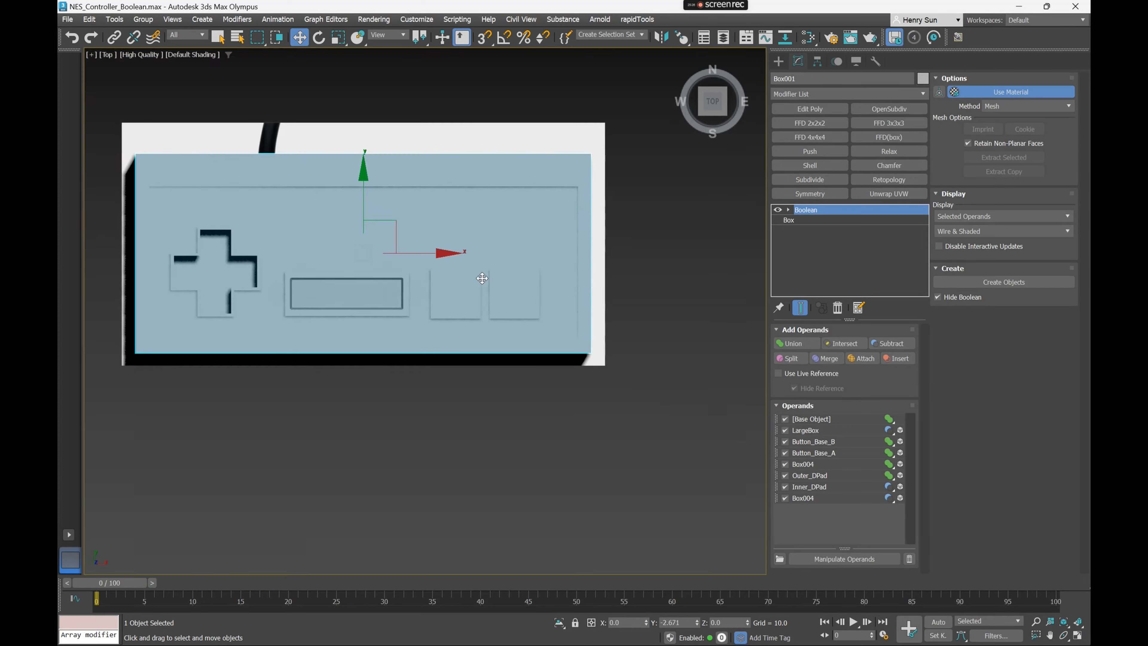
{"action": "key", "text": "p"}
{"action": "mouse_move", "coordinate": [467, 305]}
{"action": "middle_mouse_down", "text": "alt"}
{"action": "mouse_move", "coordinate": [457, 293]}
{"action": "mouse_move", "coordinate": [545, 305]}
{"action": "mouse_move", "coordinate": [487, 257]}
{"action": "middle_mouse_up", "text": "alt"}
{"action": "key", "text": "F3"}
{"action": "scroll", "coordinate": [585, 315], "scroll_direction": "up", "scroll_amount": 4}
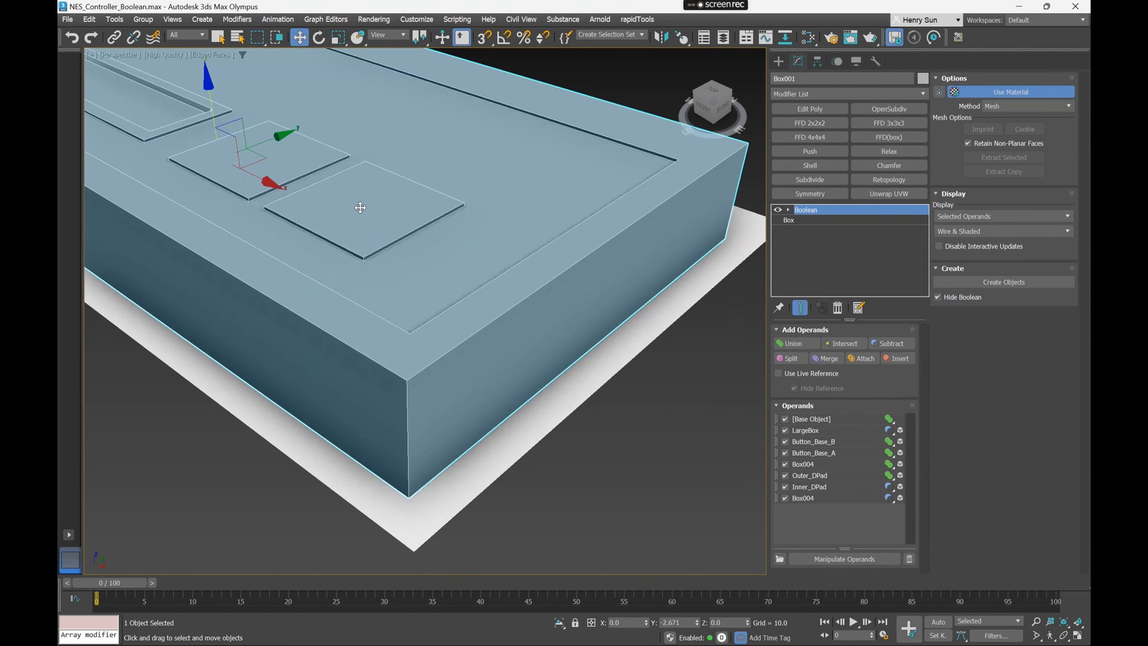
{"action": "middle_click_drag", "start_coordinate": [307, 165], "coordinate": [386, 195]}
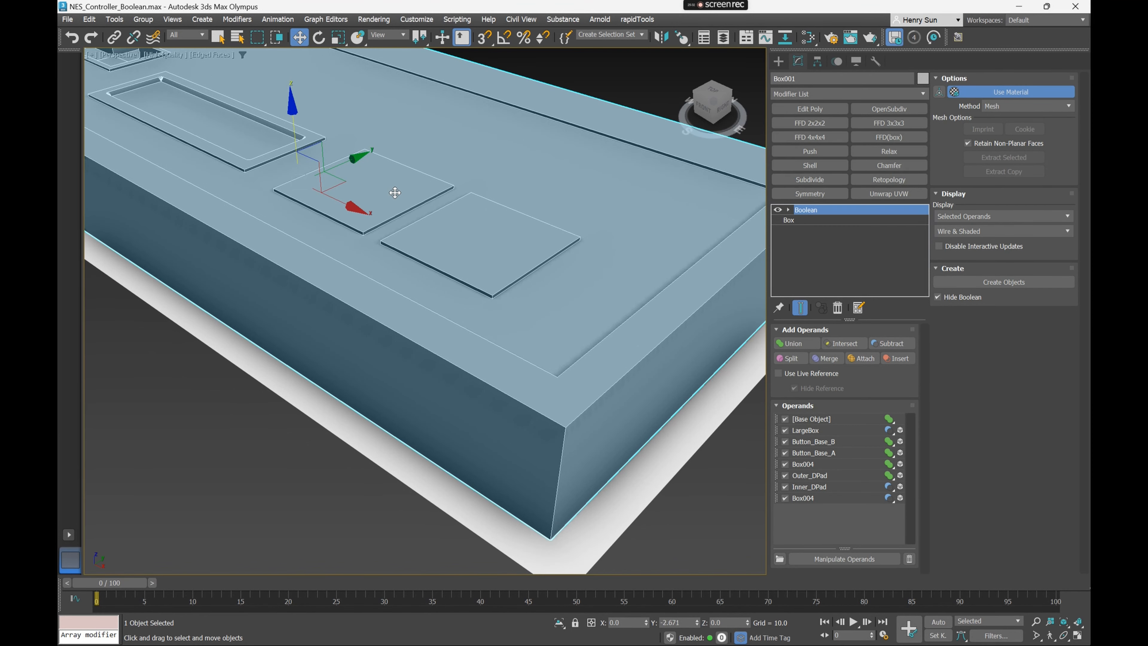
{"action": "scroll", "coordinate": [424, 246], "scroll_direction": "down", "scroll_amount": 2}
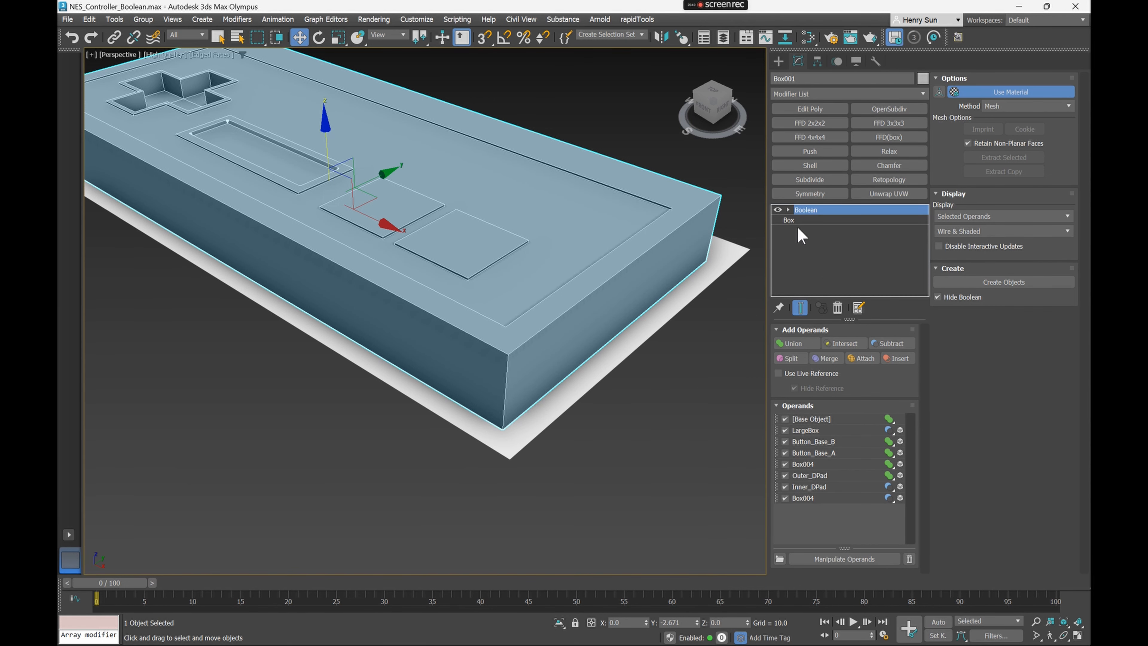
{"action": "scroll", "coordinate": [479, 245], "scroll_direction": "up", "scroll_amount": 3}
{"action": "scroll", "coordinate": [493, 239], "scroll_direction": "down", "scroll_amount": 3}
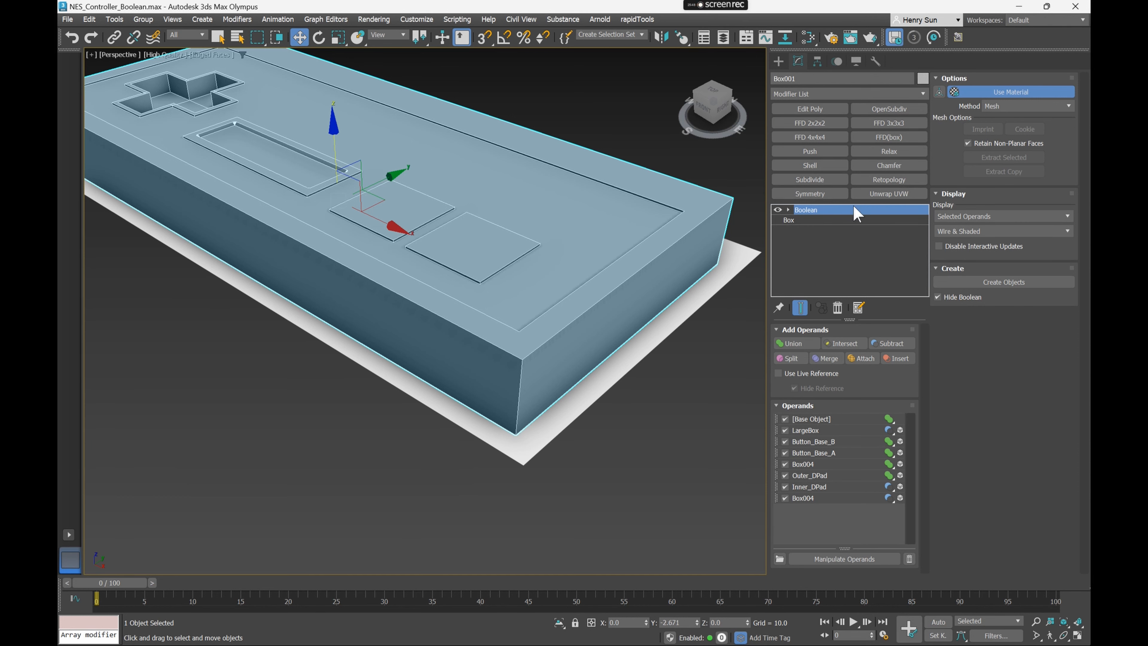
Add an Edit Poly modifier between the base Box and the Boolean, and enter its edge selection level
{"action": "left_click", "coordinate": [796, 221]}
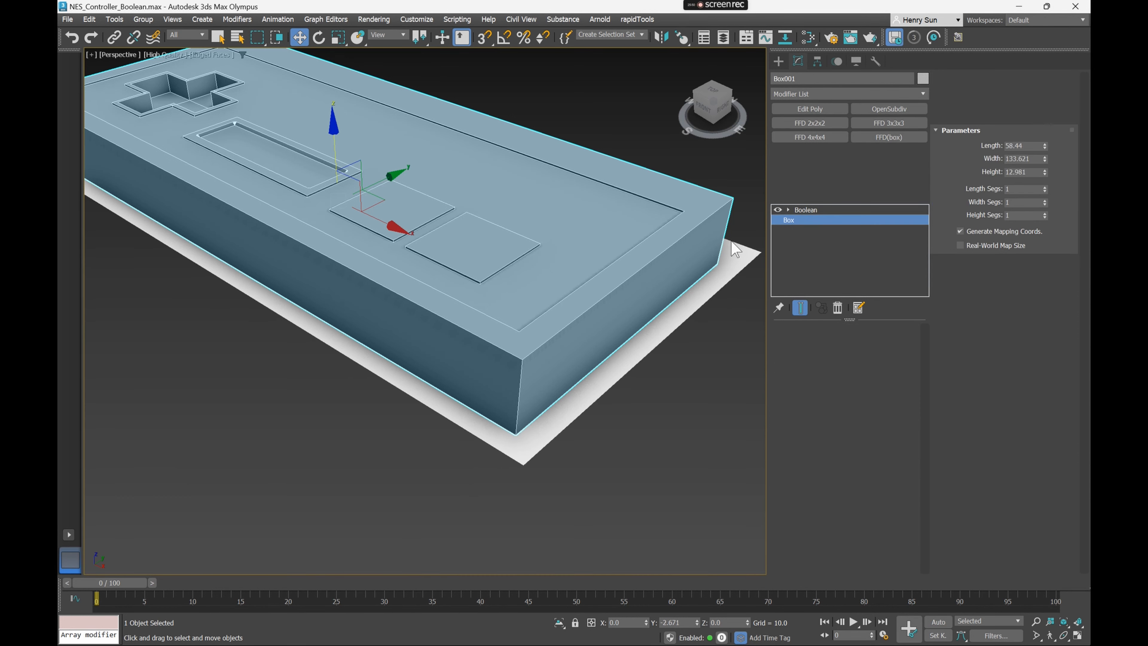
{"action": "middle_click_drag", "start_coordinate": [576, 283], "coordinate": [523, 282], "text": "alt"}
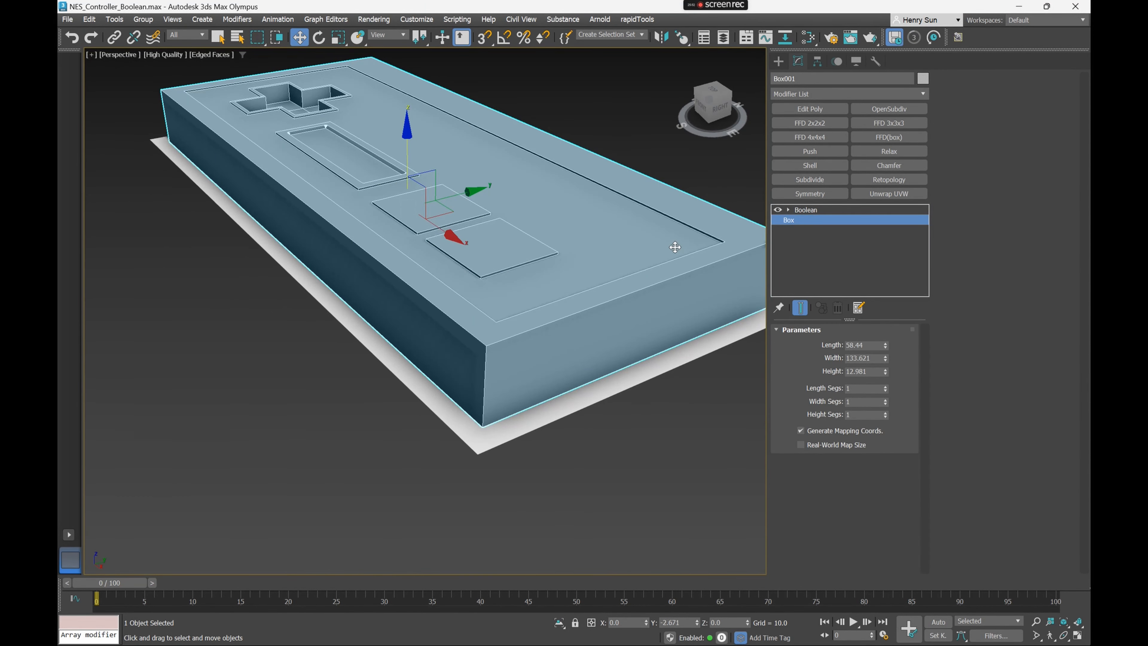
{"action": "left_click", "coordinate": [829, 109]}
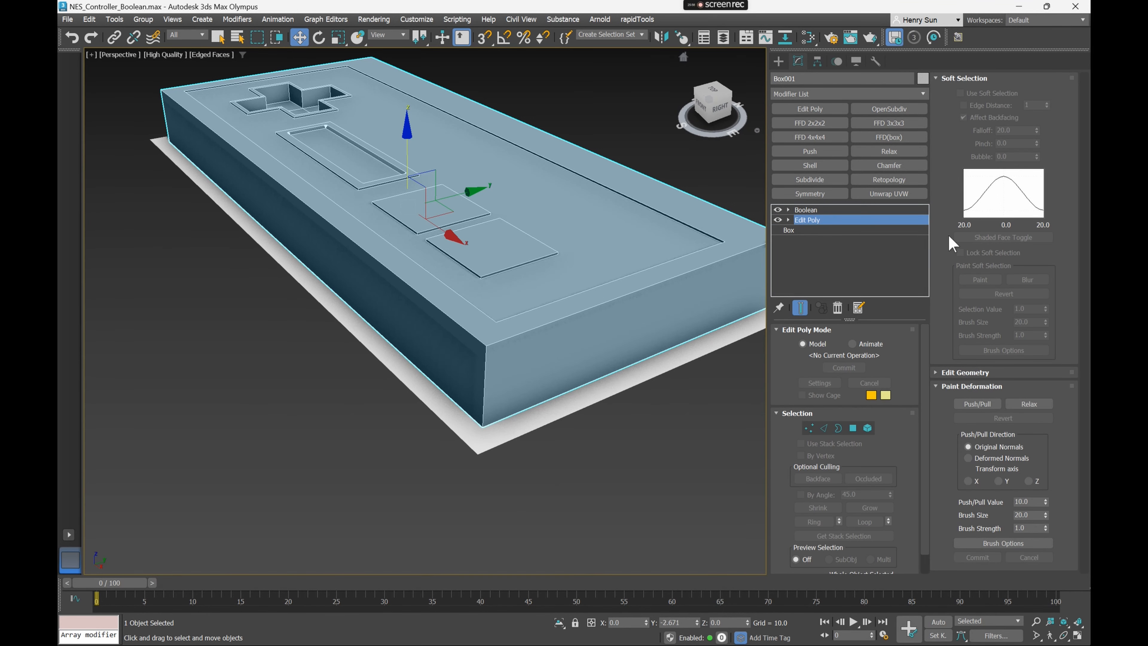
{"action": "left_click", "coordinate": [824, 429]}
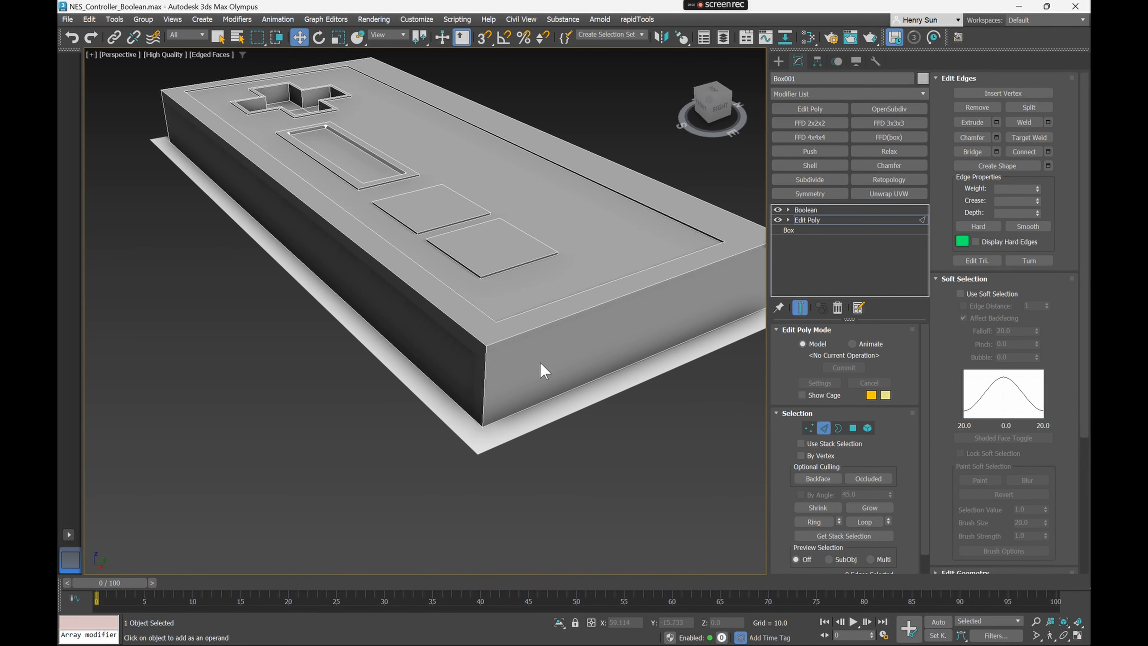
Select all outer edges of the base box at the Edit Poly edge level
{"action": "middle_click_drag", "start_coordinate": [534, 360], "coordinate": [414, 319]}
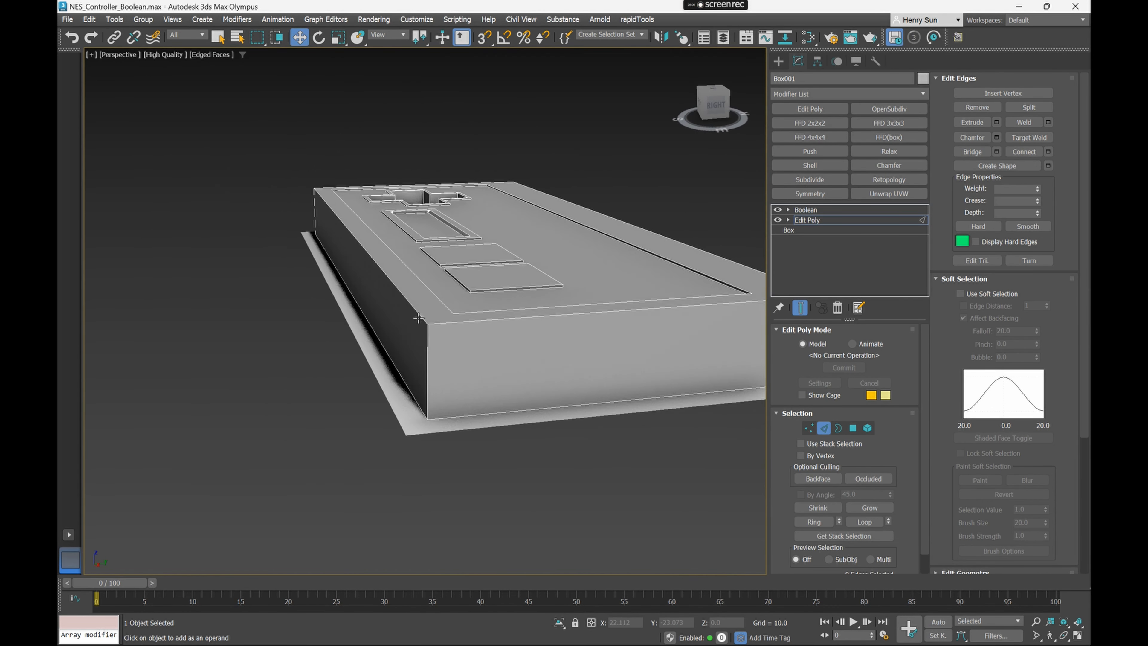
{"action": "middle_click_drag", "start_coordinate": [549, 308], "coordinate": [524, 288], "text": "alt"}
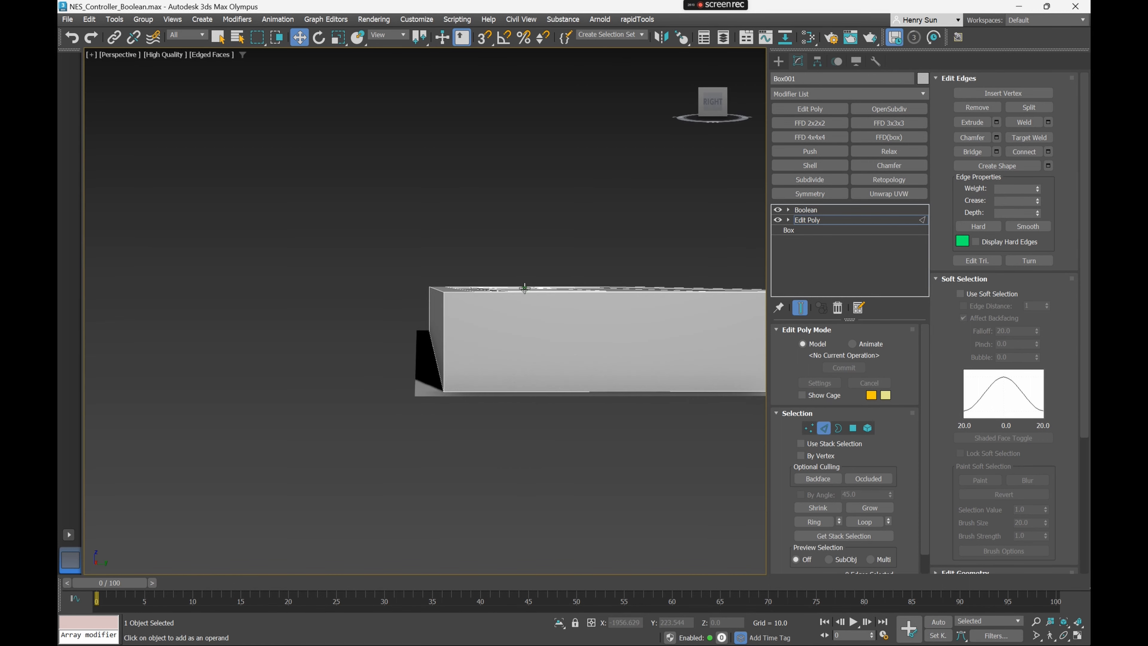
{"action": "middle_click_drag", "start_coordinate": [385, 259], "coordinate": [402, 304], "text": "alt"}
{"action": "scroll", "coordinate": [562, 323], "scroll_direction": "up", "scroll_amount": 5}
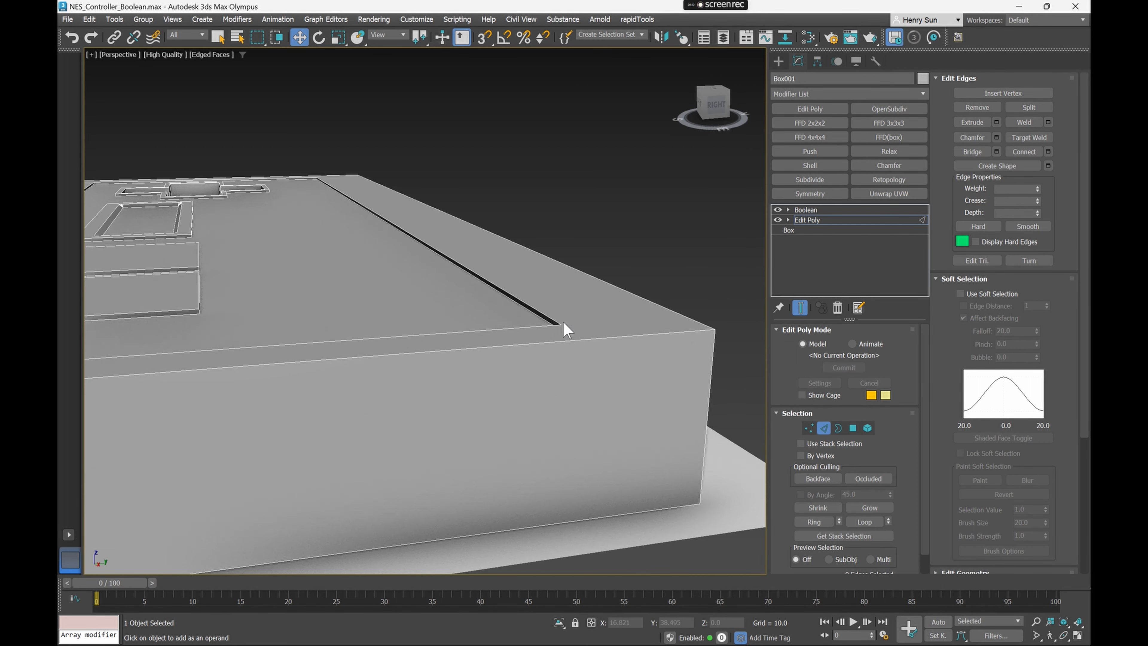
{"action": "scroll", "coordinate": [552, 332], "scroll_direction": "up", "scroll_amount": 2}
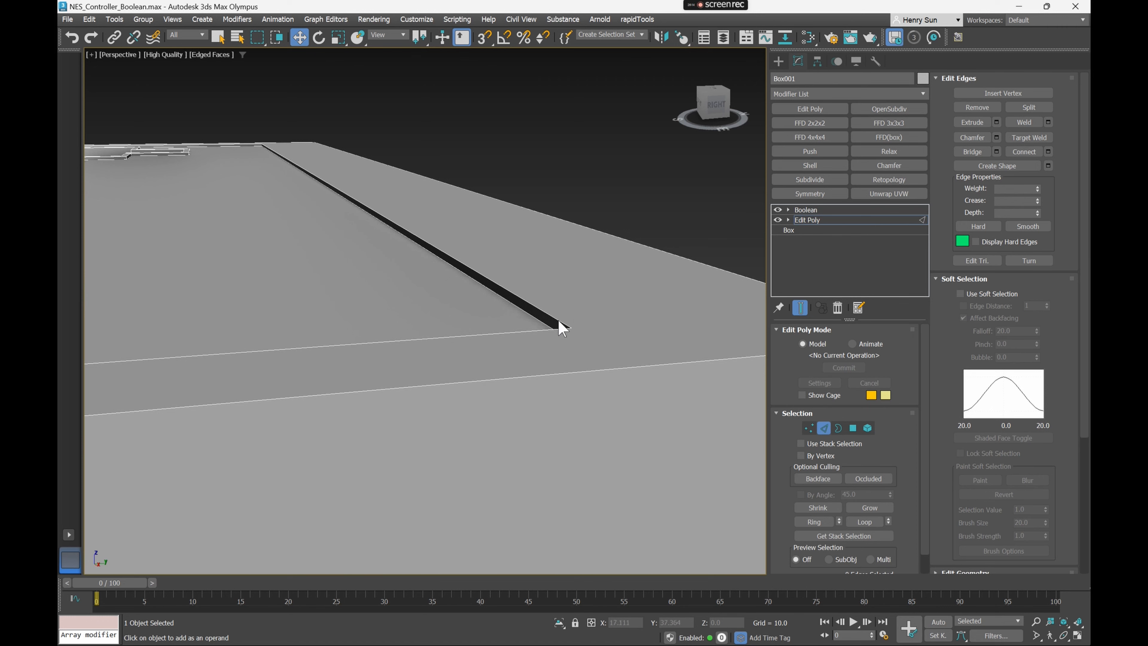
{"action": "scroll", "coordinate": [560, 321], "scroll_direction": "down", "scroll_amount": 2}
{"action": "scroll", "coordinate": [495, 341], "scroll_direction": "down", "scroll_amount": 4}
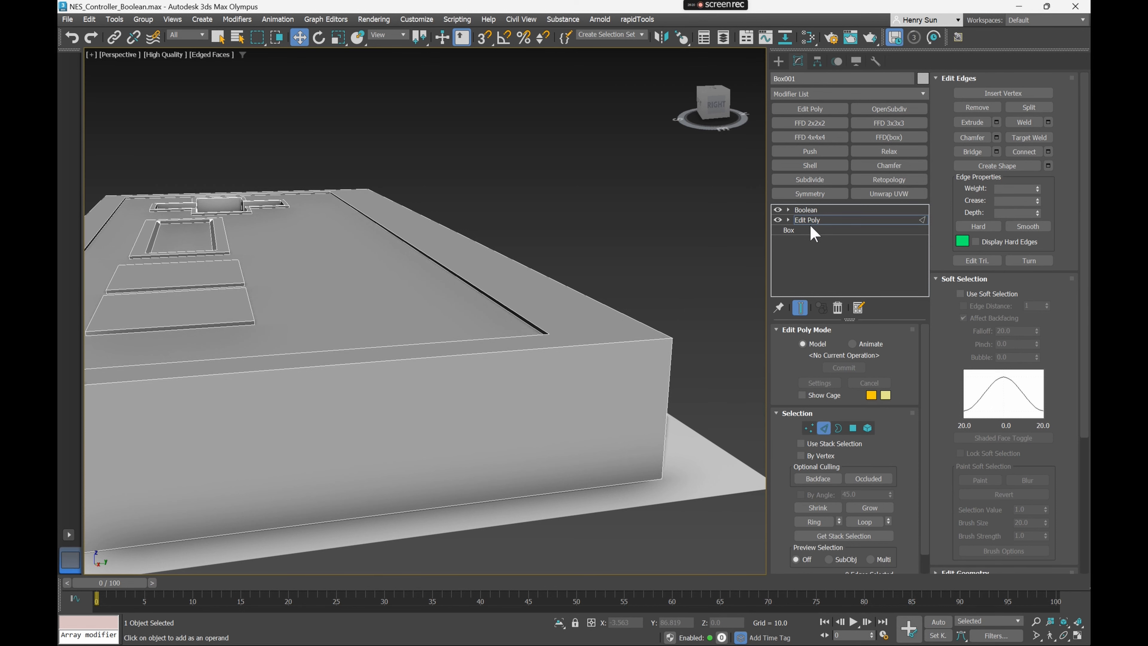
{"action": "left_click", "coordinate": [672, 363]}
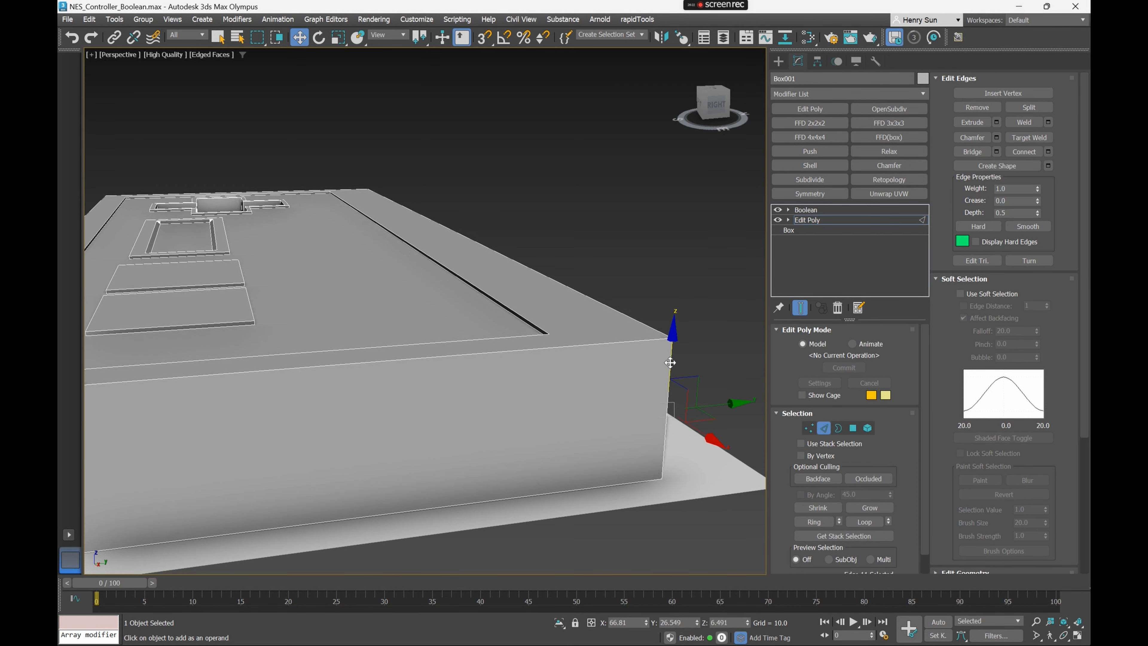
{"action": "scroll", "coordinate": [660, 353], "scroll_direction": "down", "scroll_amount": 4}
{"action": "left_click_drag", "start_coordinate": [687, 432], "coordinate": [687, 432]}
{"action": "middle_click_drag", "start_coordinate": [523, 354], "coordinate": [438, 342], "text": "alt"}
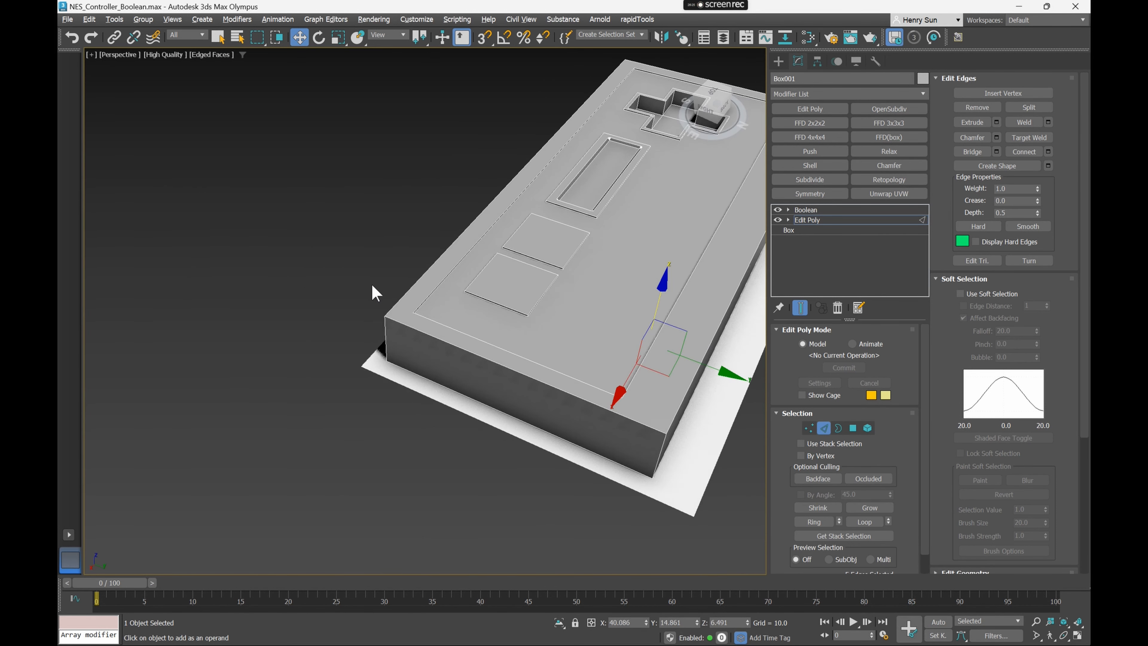
{"action": "scroll", "coordinate": [376, 219], "scroll_direction": "down", "scroll_amount": 4}
{"action": "middle_click_drag", "start_coordinate": [405, 251], "coordinate": [434, 231], "text": "alt"}
{"action": "left_click_drag", "start_coordinate": [524, 140], "coordinate": [778, 392]}
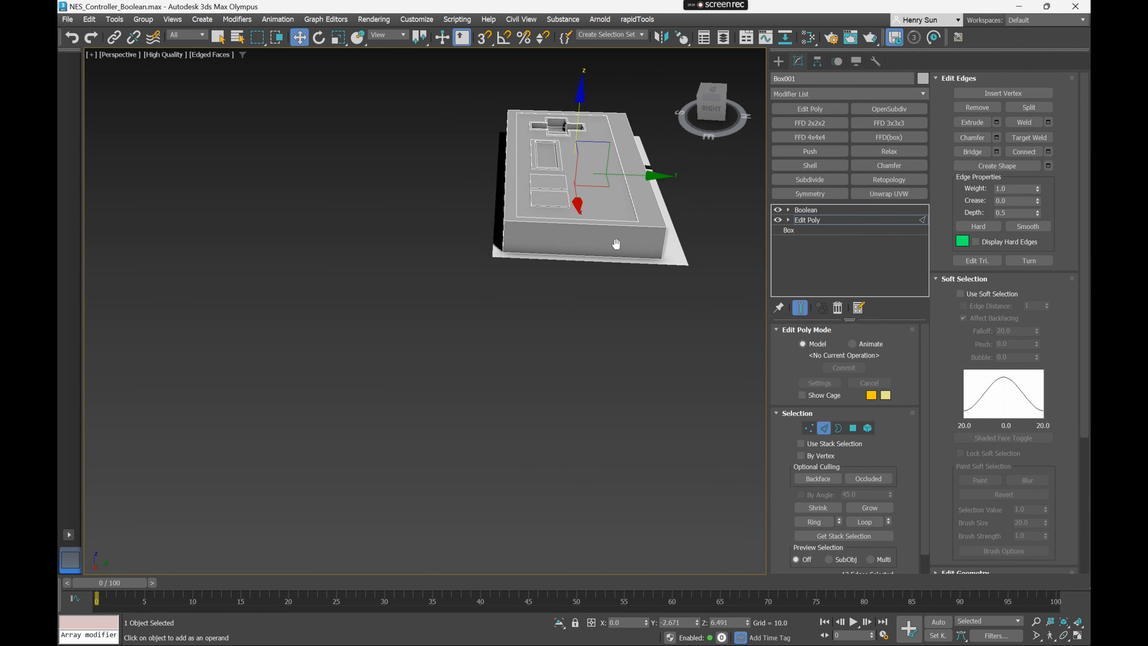
Start an Edit Poly edge chamfer on the selected box edges with its settings shown and an amount of 0.73
{"action": "middle_click_drag", "start_coordinate": [450, 180], "coordinate": [363, 218]}
{"action": "scroll", "coordinate": [363, 218], "scroll_direction": "up", "scroll_amount": 4}
{"action": "scroll", "coordinate": [386, 251], "scroll_direction": "up", "scroll_amount": 1}
{"action": "middle_click_drag", "start_coordinate": [426, 324], "coordinate": [492, 361], "text": "alt"}
{"action": "scroll", "coordinate": [492, 361], "scroll_direction": "up", "scroll_amount": 2}
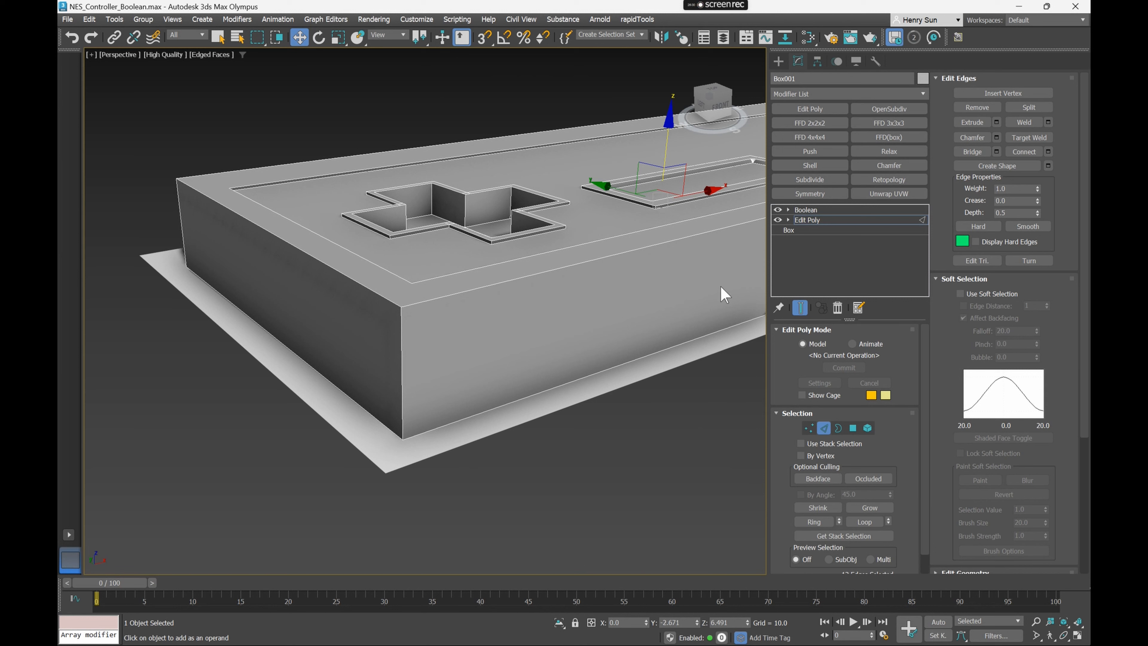
{"action": "left_click", "coordinate": [801, 395]}
{"action": "left_click", "coordinate": [803, 396]}
{"action": "left_click", "coordinate": [997, 137]}
{"action": "left_click_drag", "start_coordinate": [690, 212], "coordinate": [695, 184]}
Set the edge chamfer amount to 1.8, matching the body's rounded outer corner in the top-view reference image
{"action": "middle_click_drag", "start_coordinate": [497, 262], "coordinate": [393, 270], "text": "alt"}
{"action": "key", "text": "t"}
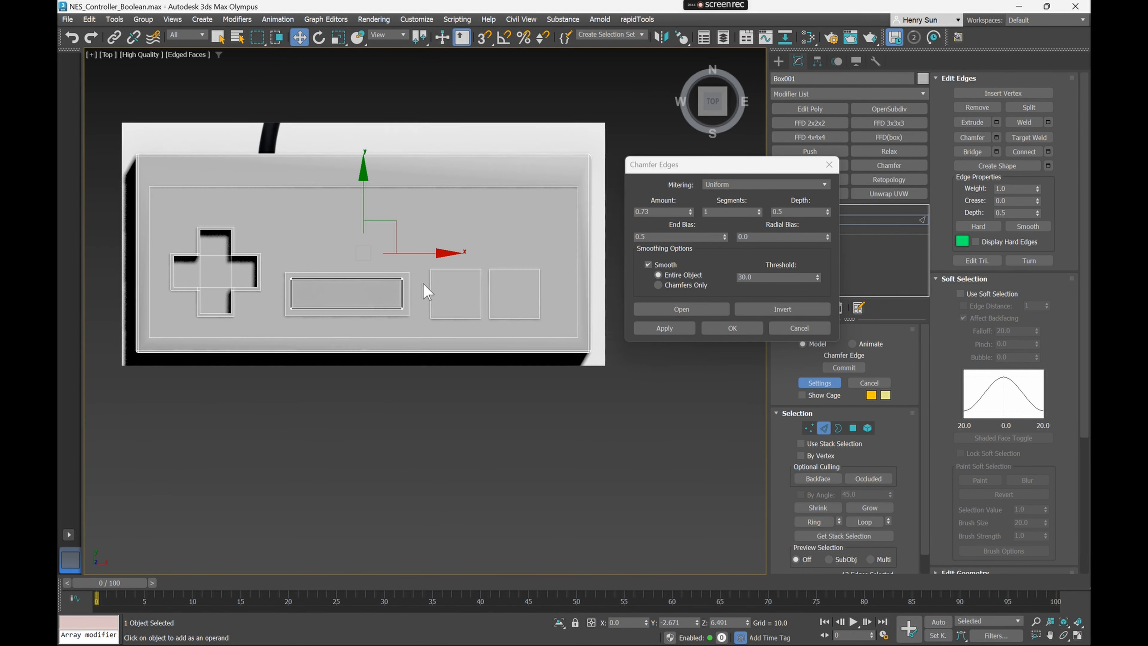
{"action": "key", "text": "F3"}
{"action": "scroll", "coordinate": [587, 162], "scroll_direction": "up", "scroll_amount": 5}
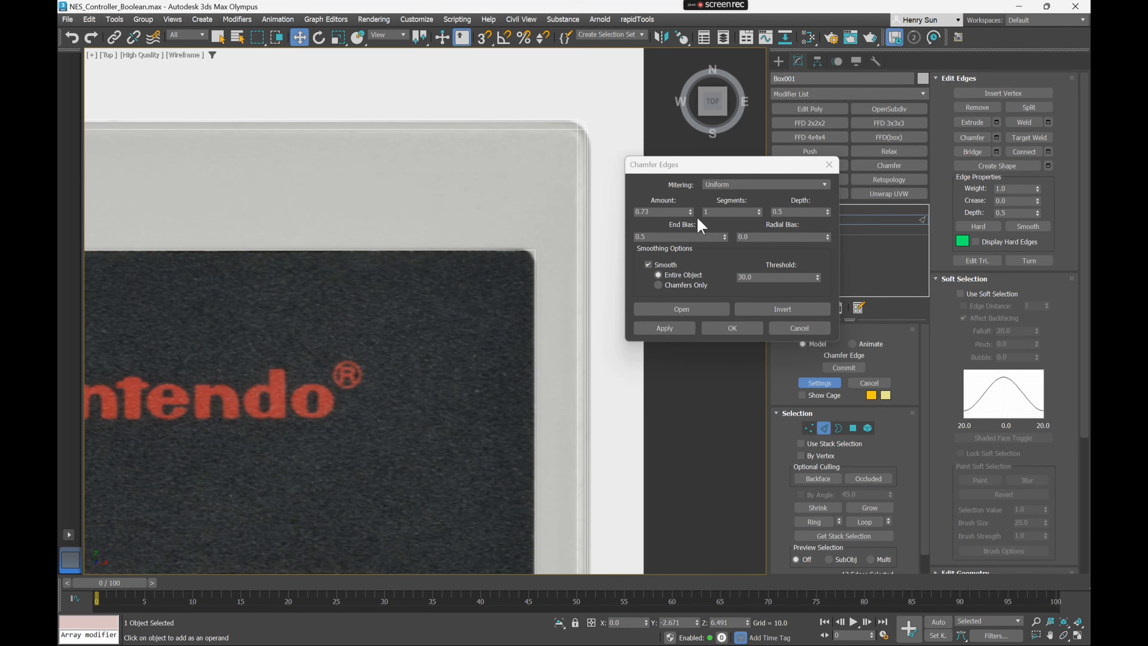
{"action": "left_click_drag", "start_coordinate": [690, 211], "coordinate": [697, 170]}
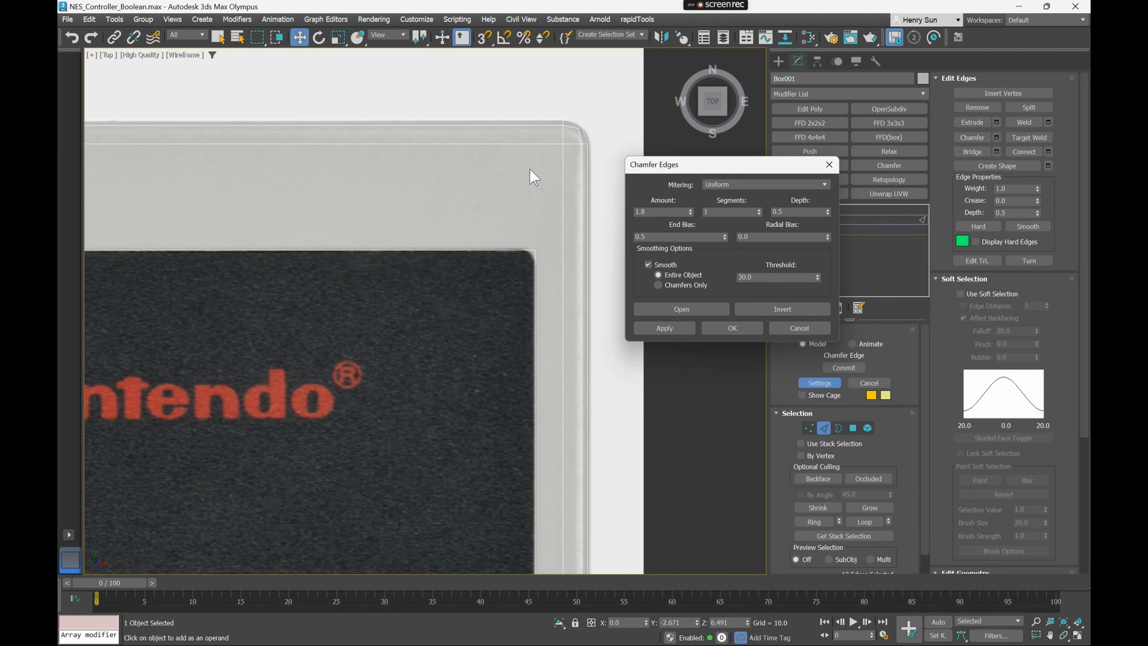
Compare the chamfered outer corners on the D-pad end of the body with the reference image
{"action": "scroll", "coordinate": [520, 206], "scroll_direction": "down", "scroll_amount": 2}
{"action": "middle_click_drag", "start_coordinate": [361, 425], "coordinate": [673, 244]}
{"action": "middle_click_drag", "start_coordinate": [113, 329], "coordinate": [431, 350]}
{"action": "scroll", "coordinate": [315, 384], "scroll_direction": "up", "scroll_amount": 8}
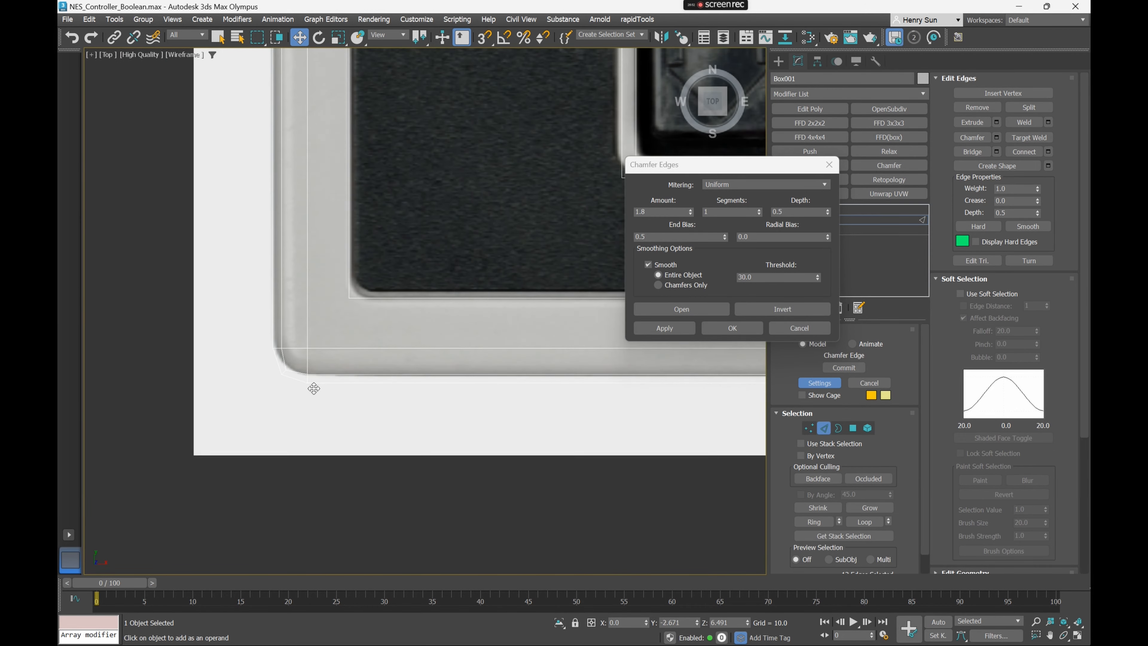
{"action": "mouse_move", "coordinate": [315, 275]}
{"action": "middle_mouse_down"}
{"action": "mouse_move", "coordinate": [370, 182]}
{"action": "mouse_move", "coordinate": [348, 396]}
{"action": "middle_mouse_up"}
{"action": "middle_click_drag", "start_coordinate": [349, 183], "coordinate": [342, 418]}
{"action": "middle_click_drag", "start_coordinate": [360, 267], "coordinate": [338, 470]}
{"action": "scroll", "coordinate": [374, 186], "scroll_direction": "down", "scroll_amount": 5}
Set the edge chamfer to 2 segments with the body in shaded display
{"action": "key", "text": "F3"}
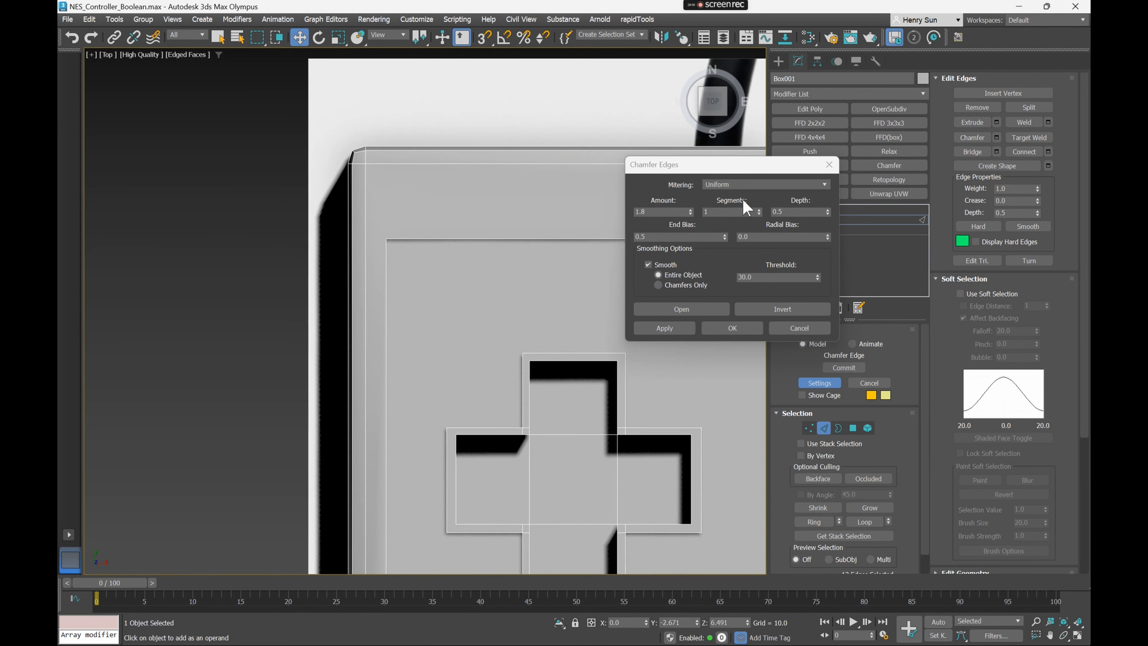
{"action": "left_click", "coordinate": [759, 209]}
{"action": "scroll", "coordinate": [385, 147], "scroll_direction": "up", "scroll_amount": 2}
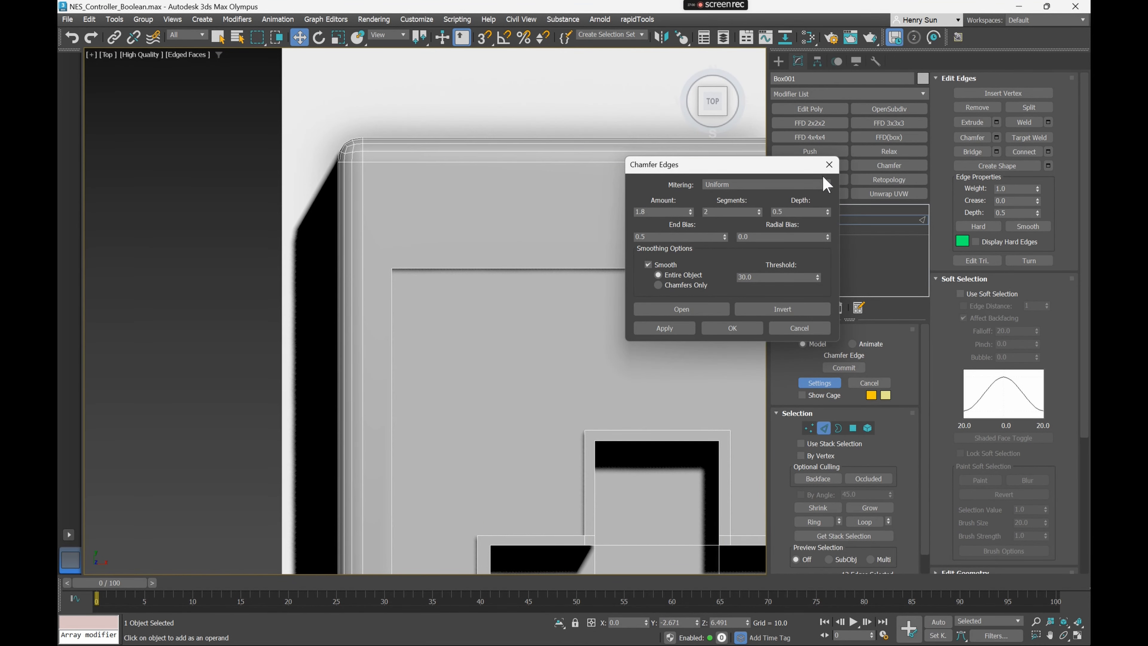
Try the Radial, Patch and Quad mitering types on the corner chamfer, and return to Uniform
{"action": "left_click", "coordinate": [823, 177]}
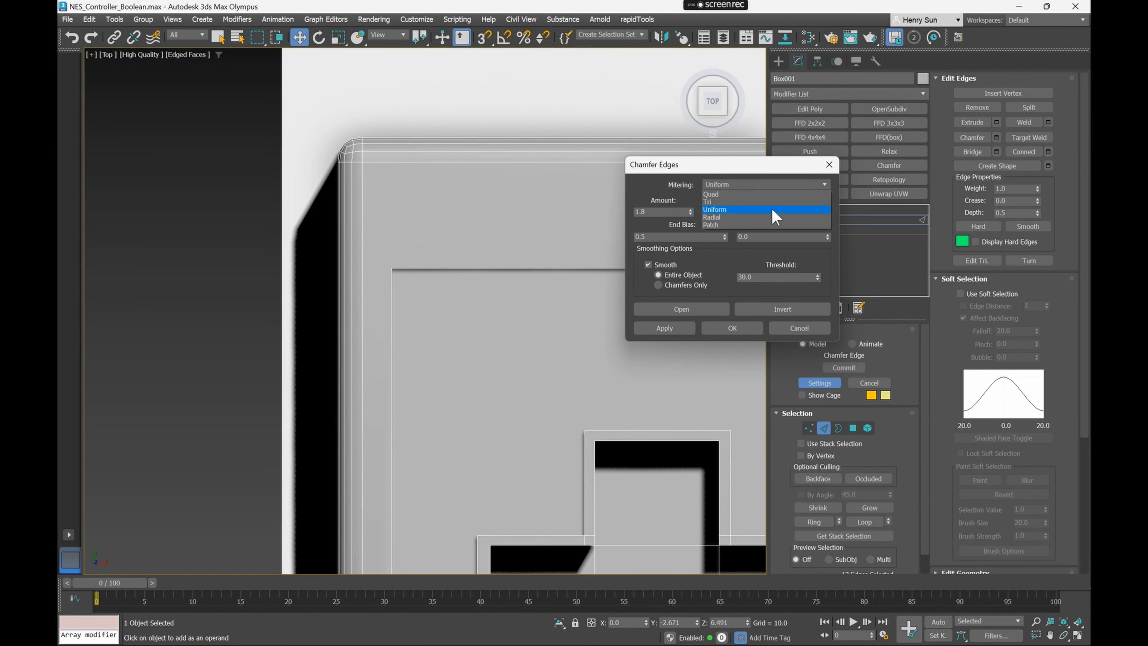
{"action": "left_click", "coordinate": [742, 215]}
{"action": "left_click", "coordinate": [826, 185]}
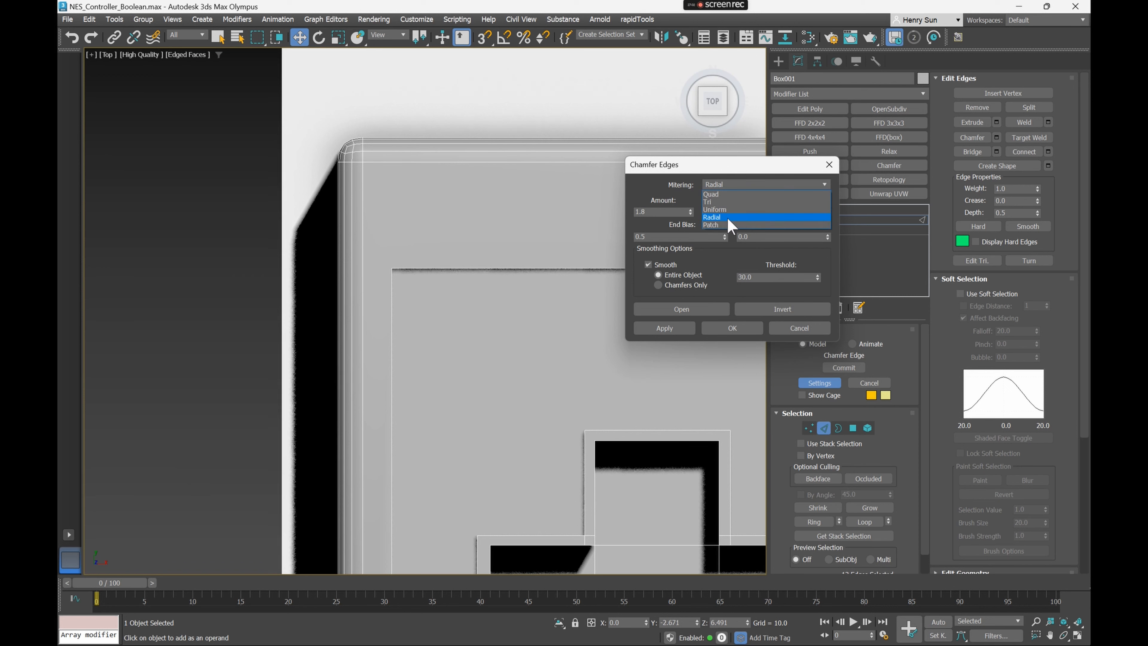
{"action": "left_click", "coordinate": [719, 225]}
{"action": "left_click", "coordinate": [797, 185]}
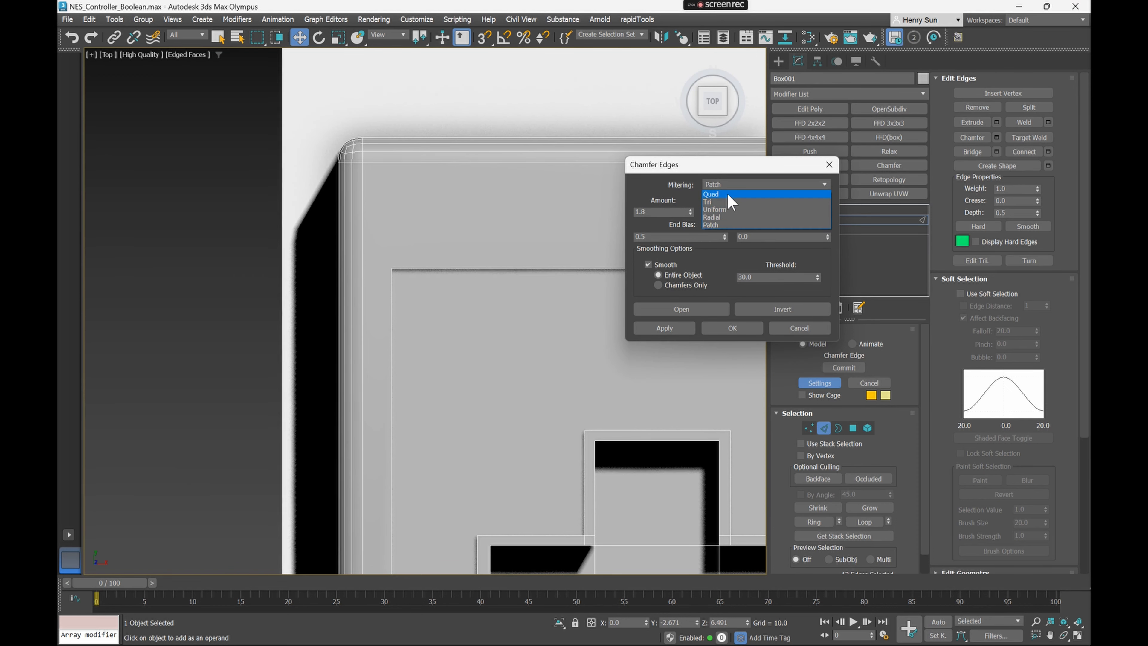
{"action": "left_click", "coordinate": [723, 194]}
{"action": "left_click", "coordinate": [768, 184]}
{"action": "left_click", "coordinate": [737, 209]}
Accept the edge chamfer, leave edge selection in perspective view and deselect the controller body
{"action": "scroll", "coordinate": [495, 225], "scroll_direction": "down", "scroll_amount": 8}
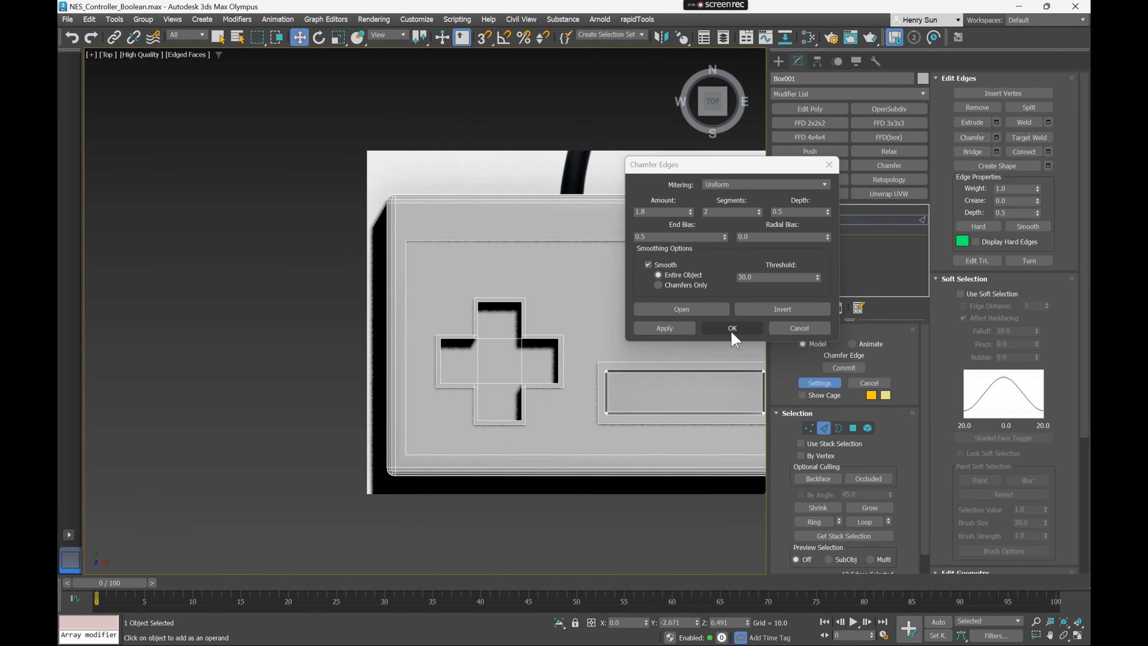
{"action": "left_click", "coordinate": [707, 333]}
{"action": "middle_click_drag", "start_coordinate": [727, 346], "coordinate": [275, 323]}
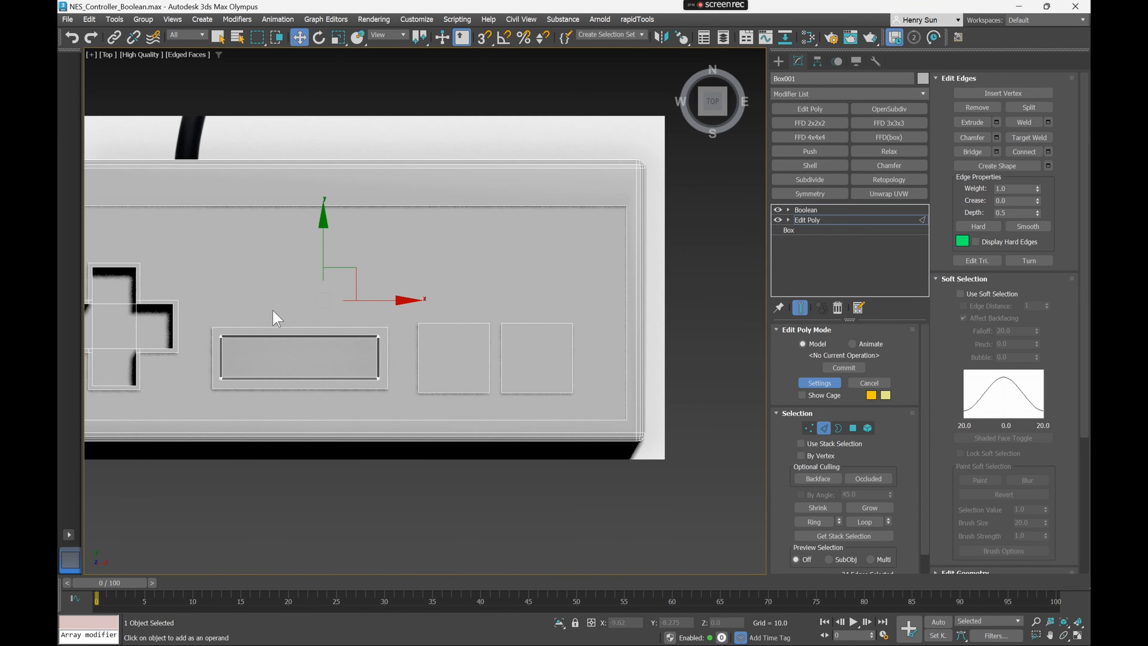
{"action": "key", "text": "p"}
{"action": "middle_click_drag", "start_coordinate": [540, 441], "coordinate": [415, 304], "text": "alt"}
{"action": "left_click", "coordinate": [821, 430]}
{"action": "left_click", "coordinate": [623, 495]}
Inspect the body's rounded outer edges in shaded perspective without edged faces, and reselect the body
{"action": "key", "text": "F3"}
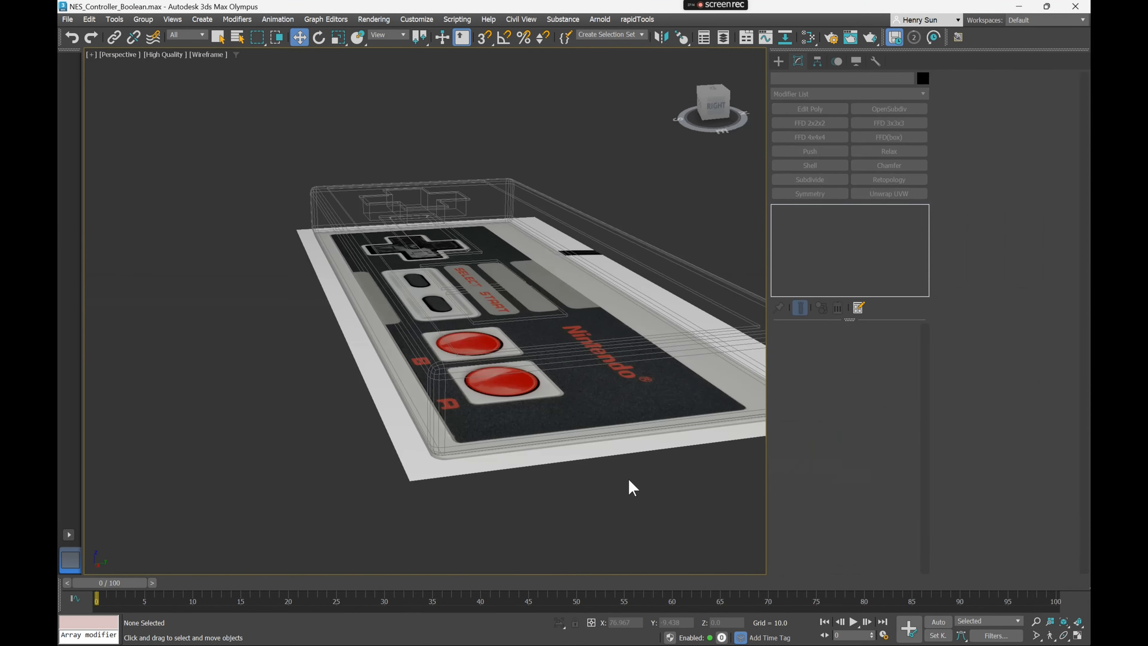
{"action": "key", "text": "F3"}
{"action": "key", "text": "F4"}
{"action": "mouse_move", "coordinate": [495, 374]}
{"action": "middle_mouse_down", "text": "alt"}
{"action": "mouse_move", "coordinate": [547, 386]}
{"action": "mouse_move", "coordinate": [518, 405]}
{"action": "mouse_move", "coordinate": [458, 379]}
{"action": "middle_mouse_up", "text": "alt"}
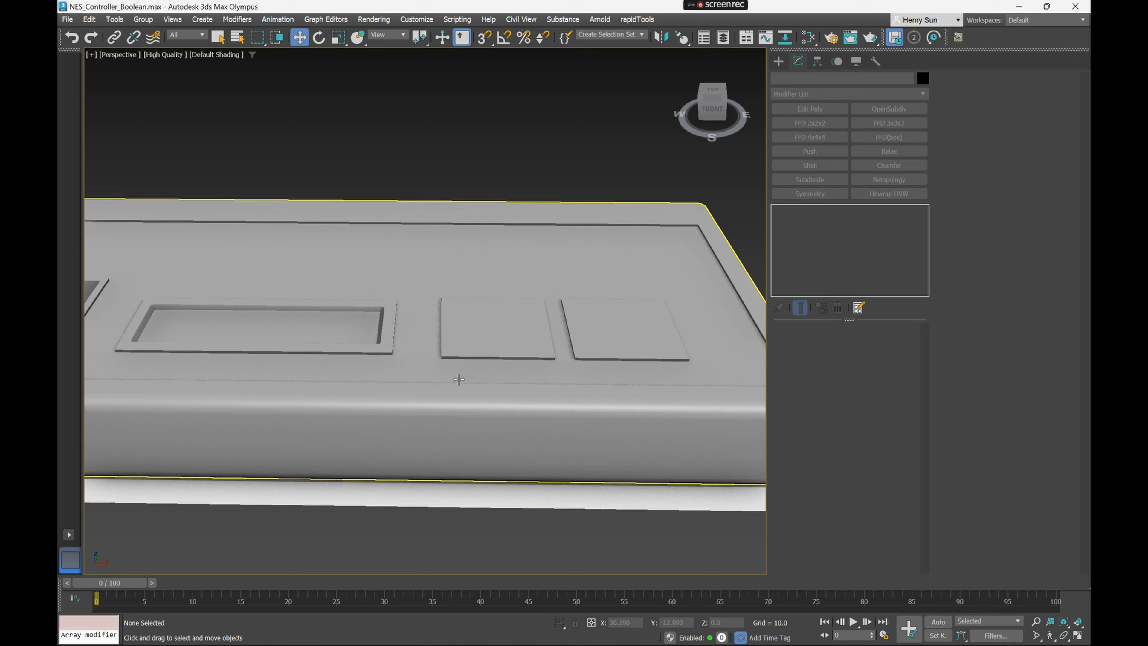
{"action": "left_click", "coordinate": [608, 335]}
{"action": "mouse_move", "coordinate": [351, 287]}
{"action": "middle_mouse_down", "text": "alt"}
{"action": "mouse_move", "coordinate": [448, 351]}
{"action": "mouse_move", "coordinate": [506, 326]}
{"action": "middle_mouse_up", "text": "alt"}
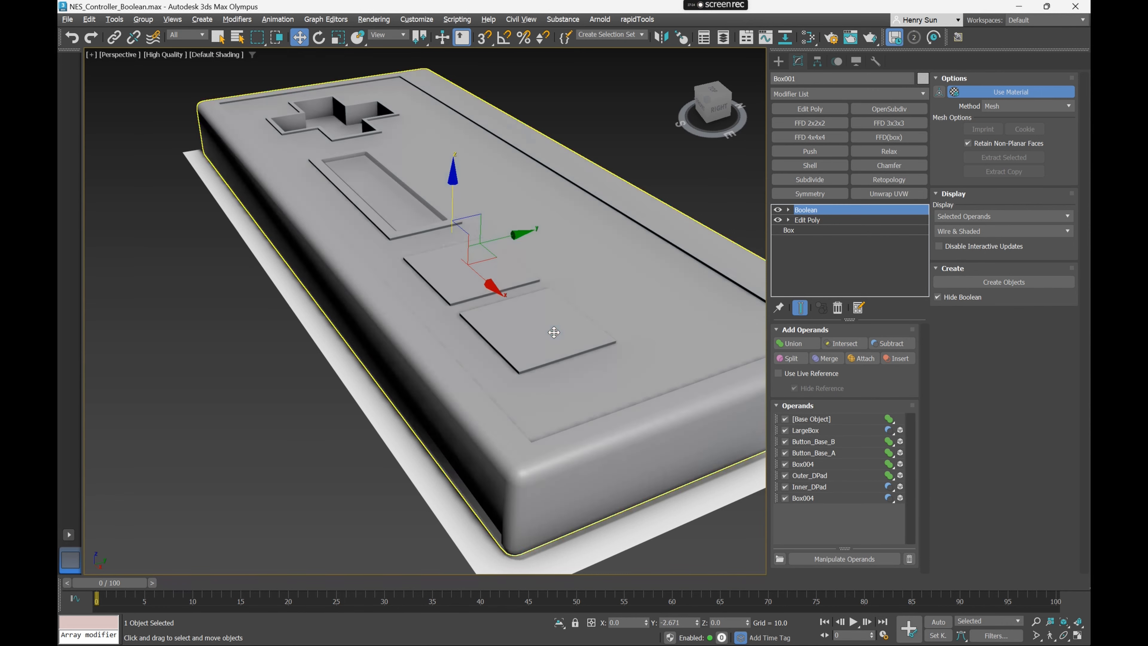
Select the Button_Base_A operand of the Boolean and go to its base Box level
{"action": "middle_click_drag", "start_coordinate": [551, 333], "coordinate": [567, 329], "text": "alt"}
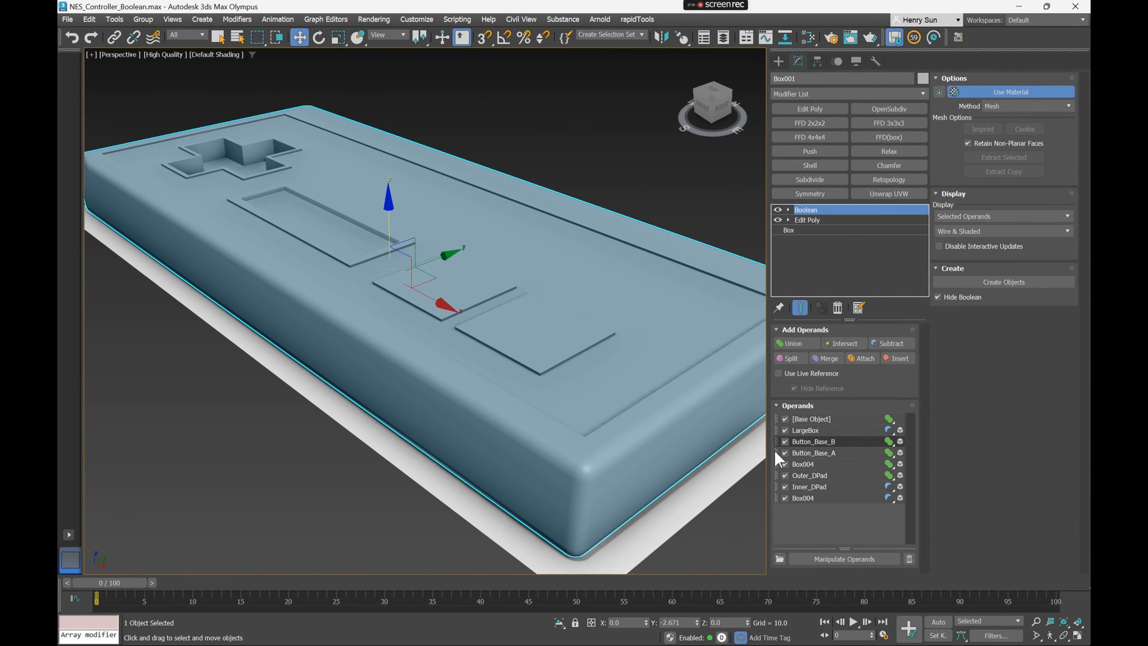
{"action": "left_click", "coordinate": [833, 454]}
{"action": "key", "text": "z"}
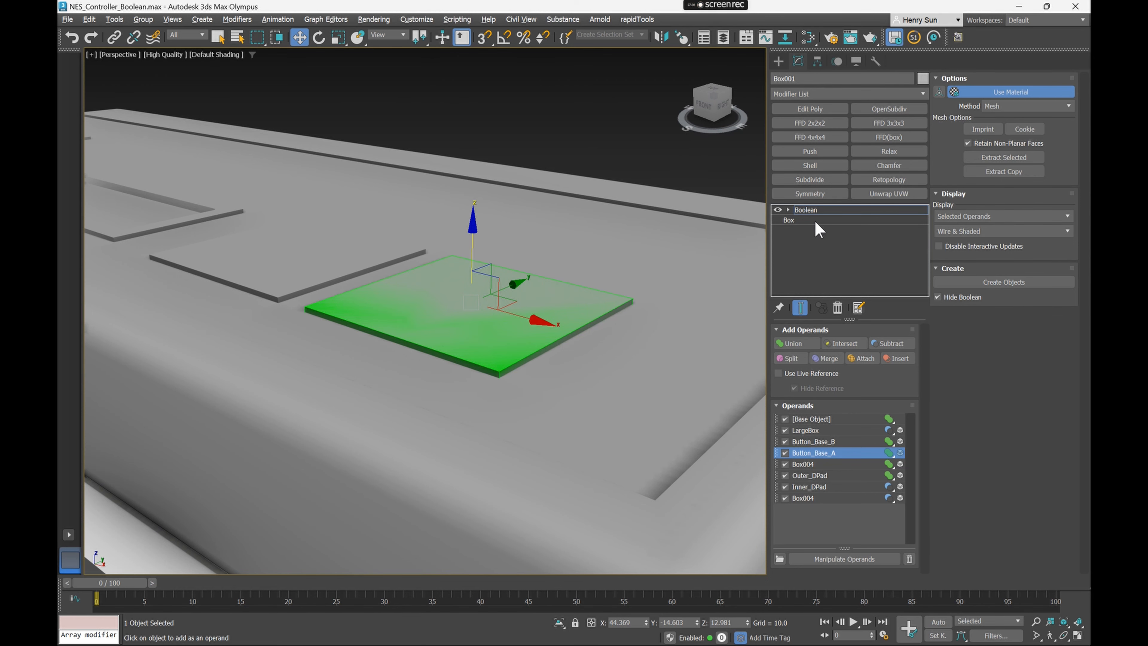
{"action": "left_click", "coordinate": [788, 221]}
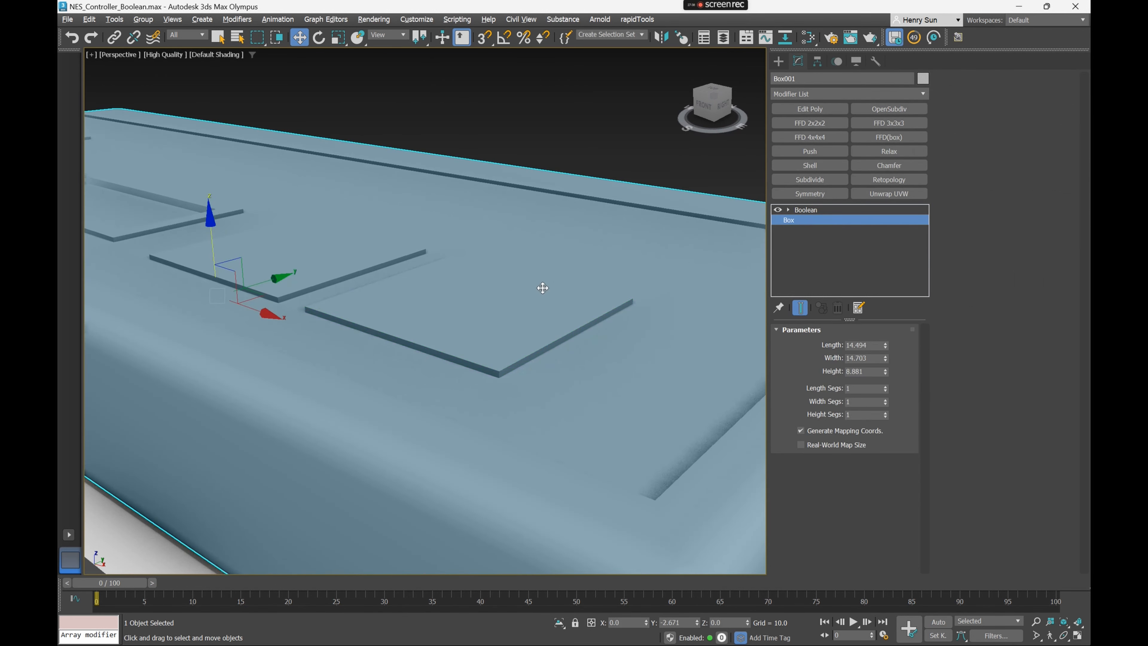
Add an Edit Poly modifier above the Button_Base_A box and enter edge selection, in wireframe top view
{"action": "scroll", "coordinate": [515, 307], "scroll_direction": "down", "scroll_amount": 4}
{"action": "key", "text": "t"}
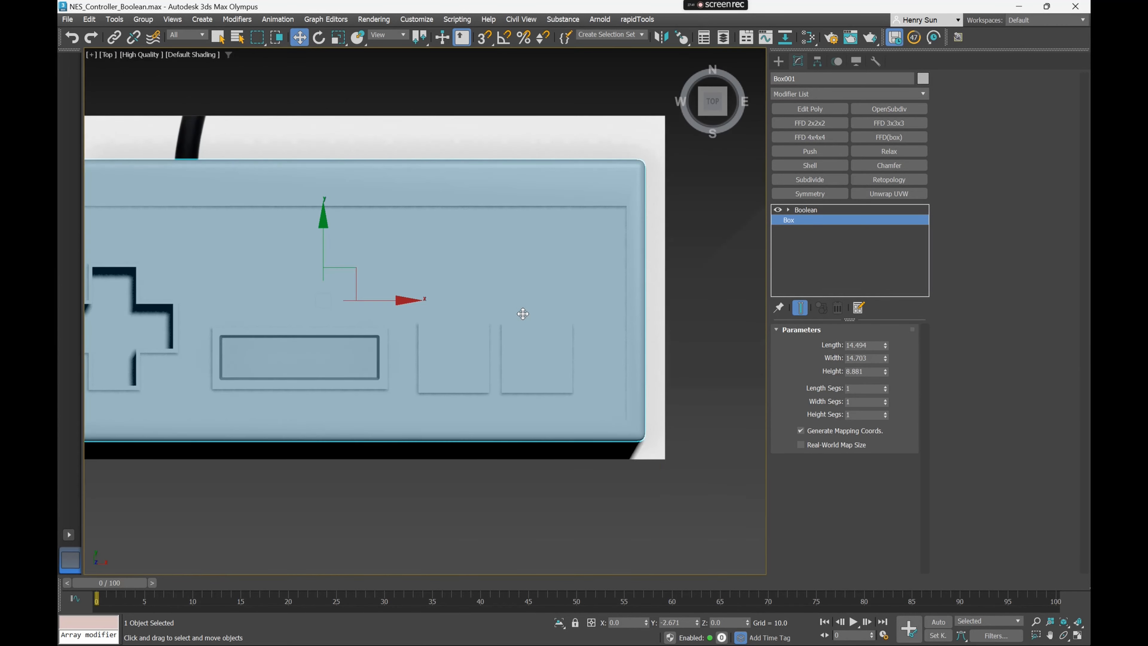
{"action": "key", "text": "F3"}
{"action": "scroll", "coordinate": [543, 357], "scroll_direction": "up", "scroll_amount": 5}
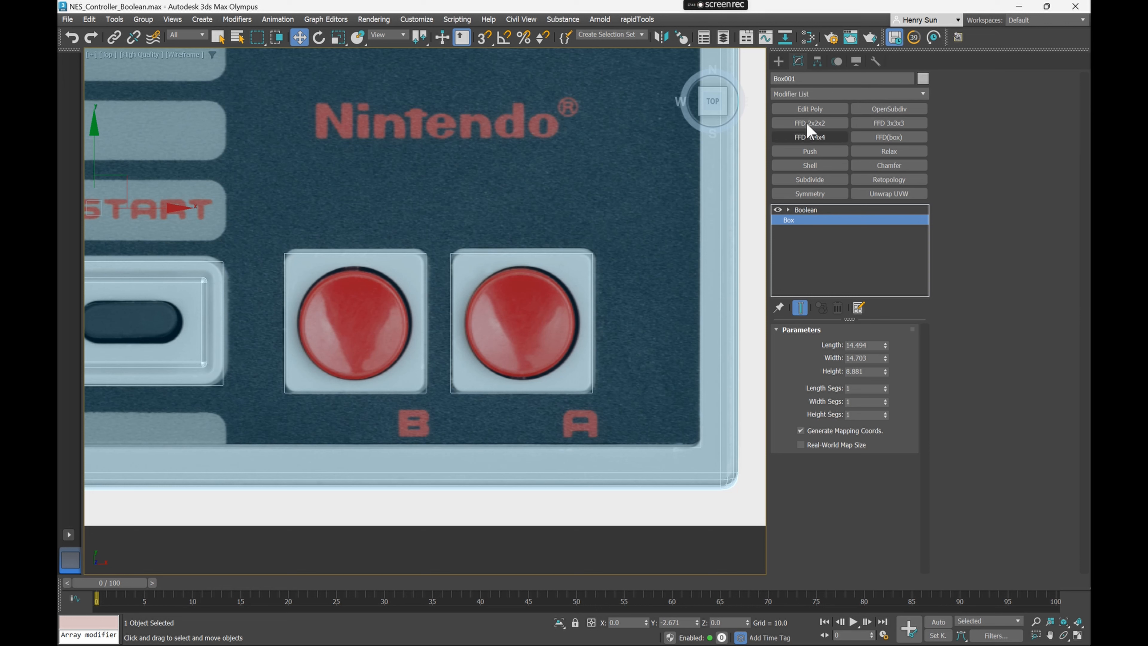
{"action": "left_click", "coordinate": [799, 110]}
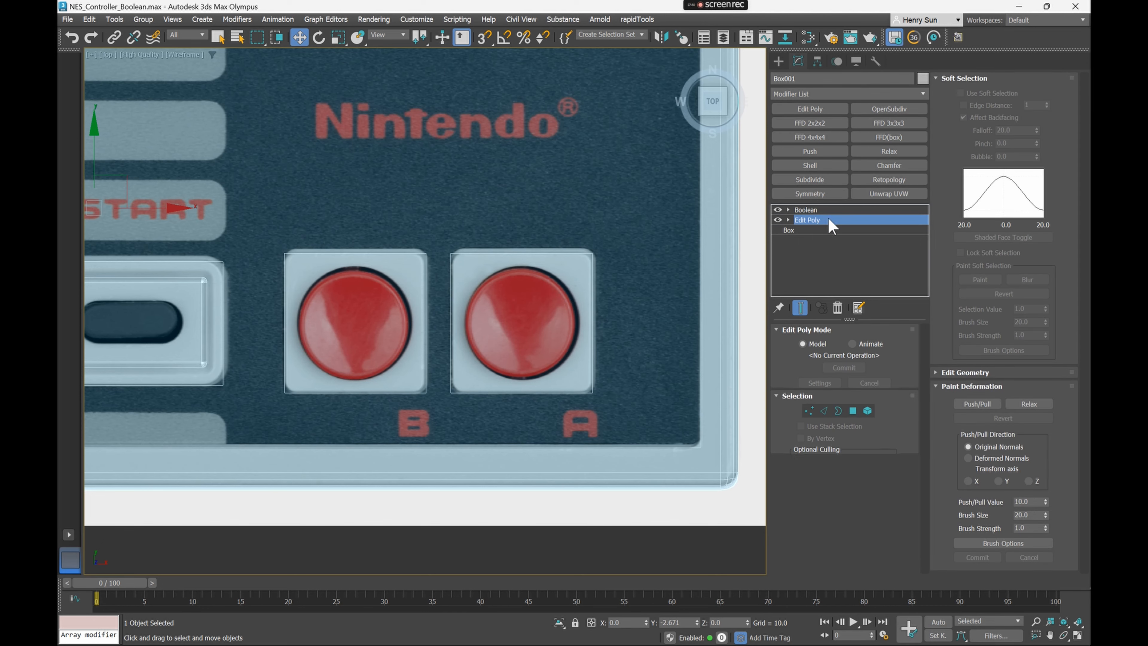
{"action": "left_click", "coordinate": [824, 428]}
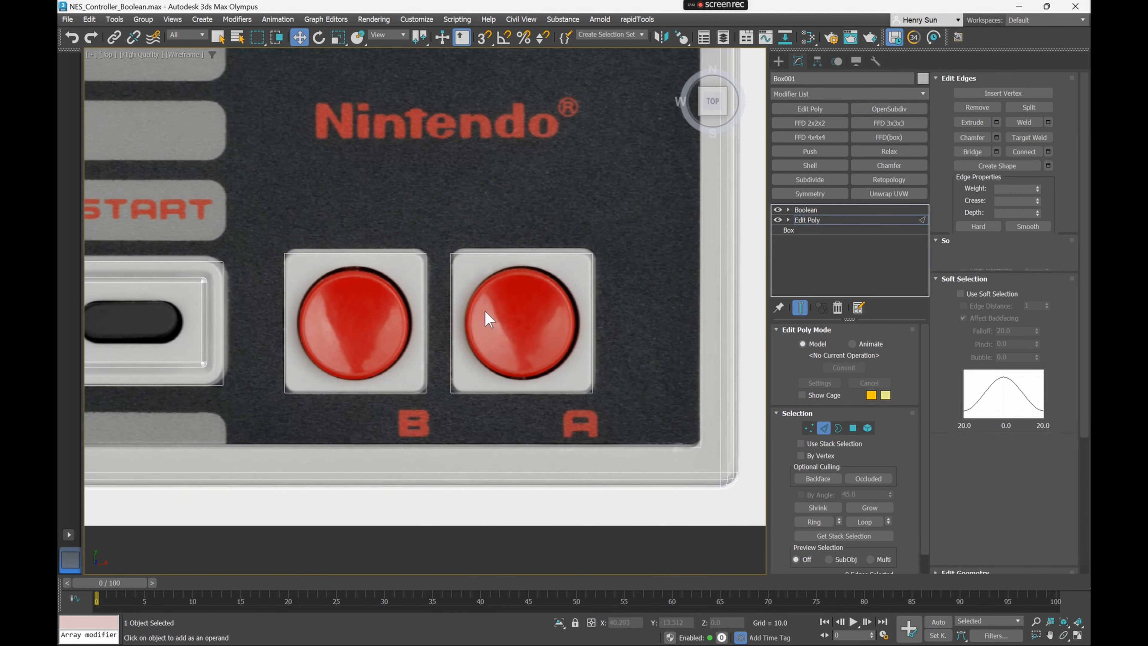
Select the four vertical corner edges of the A button's base in perspective view with Show Cage turned on
{"action": "middle_click_drag", "start_coordinate": [485, 310], "coordinate": [588, 233], "text": "alt"}
{"action": "left_click", "coordinate": [647, 195]}
{"action": "middle_click_drag", "start_coordinate": [663, 192], "coordinate": [705, 289], "text": "alt"}
{"action": "key", "text": "p"}
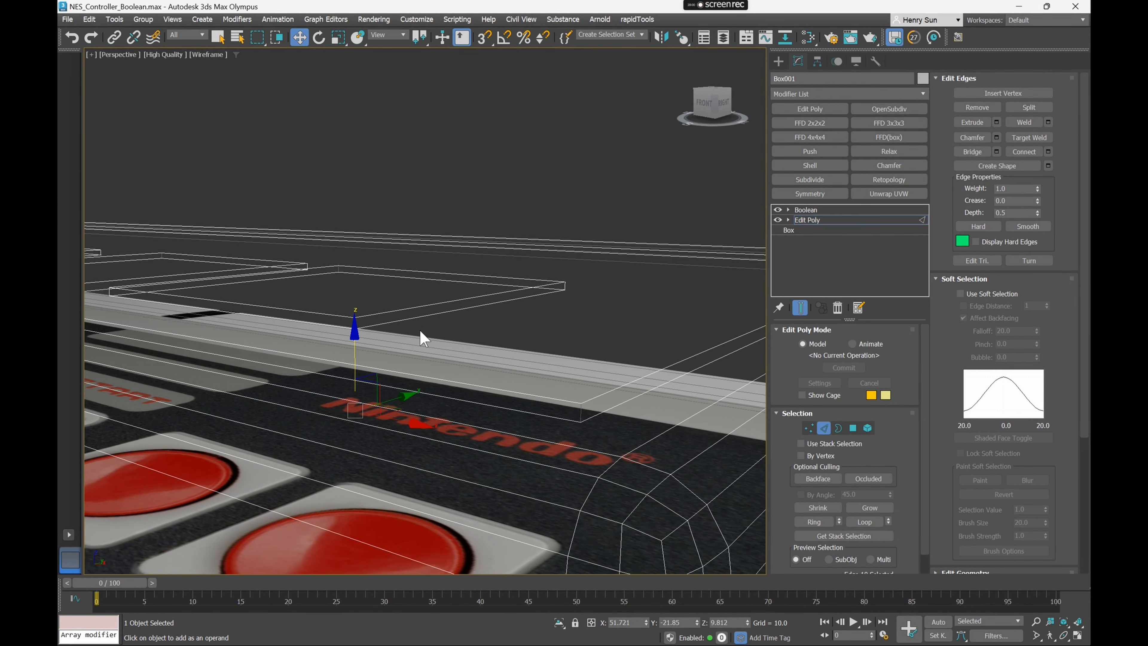
{"action": "left_click", "coordinate": [565, 285]}
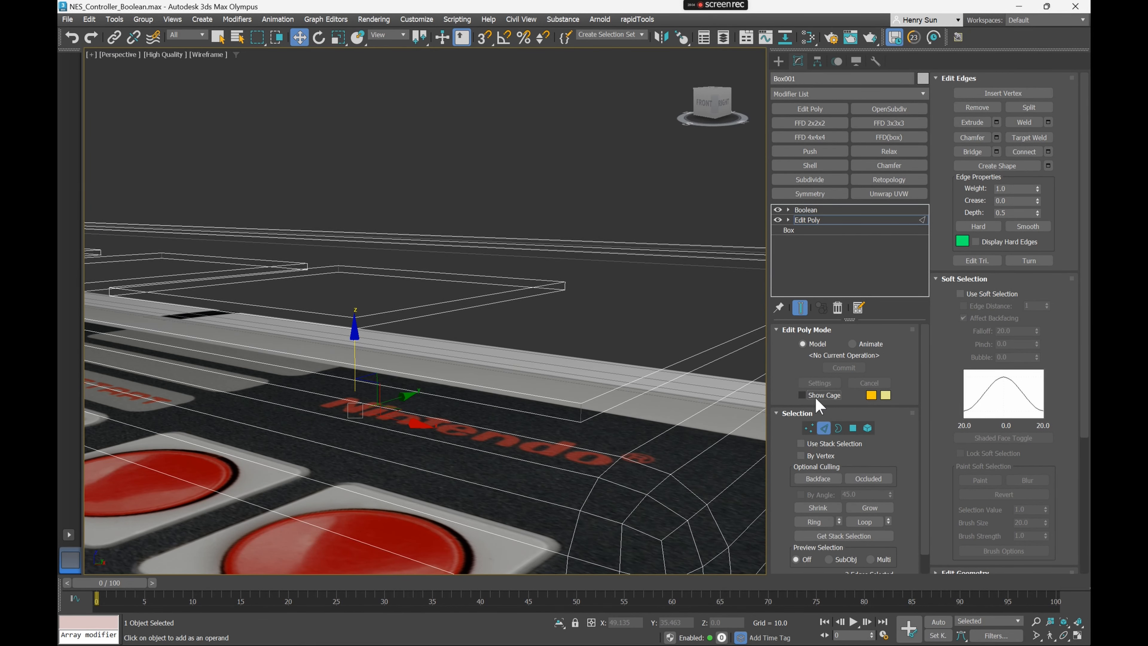
{"action": "scroll", "coordinate": [352, 329], "scroll_direction": "up", "scroll_amount": 3}
{"action": "scroll", "coordinate": [588, 382], "scroll_direction": "down", "scroll_amount": 4}
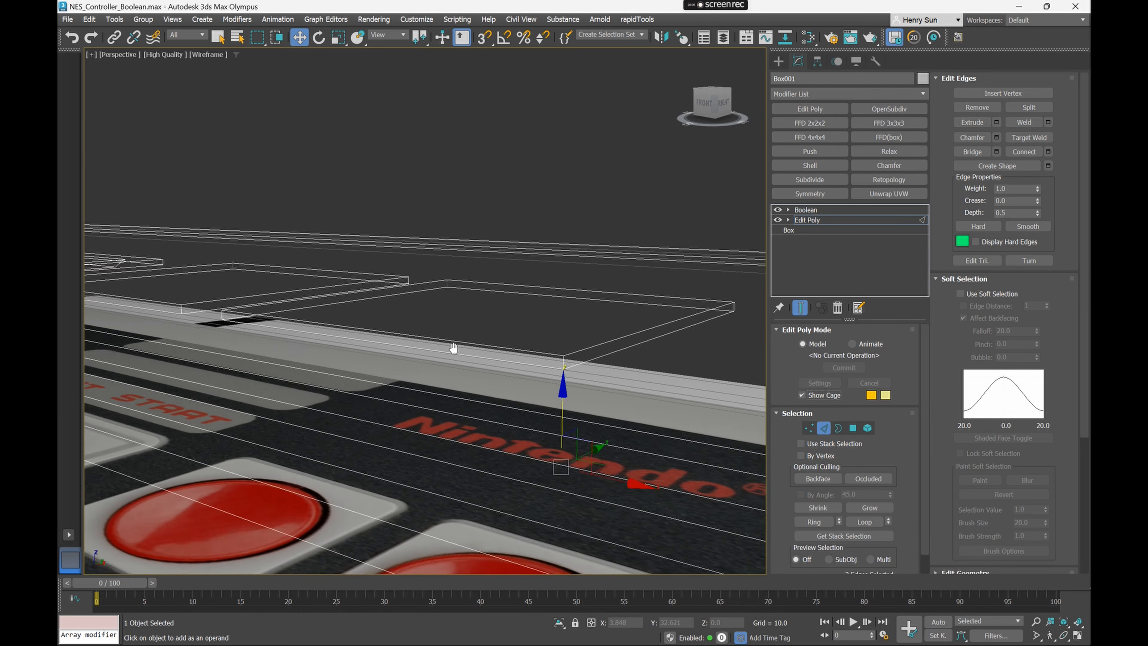
{"action": "middle_click_drag", "start_coordinate": [458, 353], "coordinate": [479, 364], "text": "alt"}
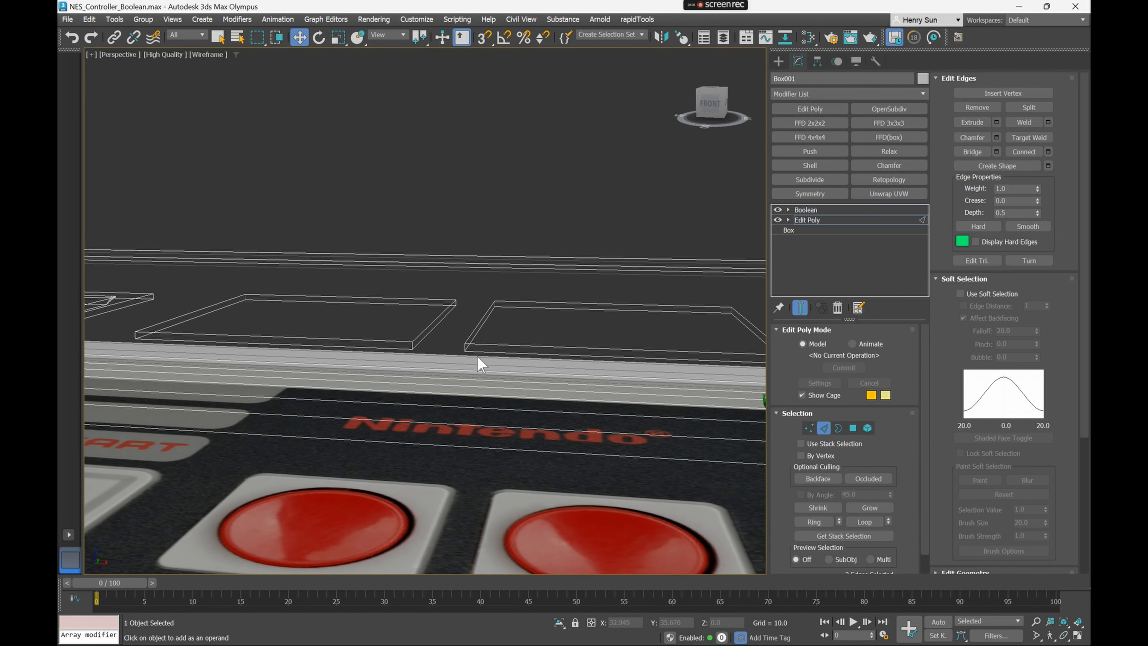
{"action": "scroll", "coordinate": [471, 360], "scroll_direction": "up", "scroll_amount": 2}
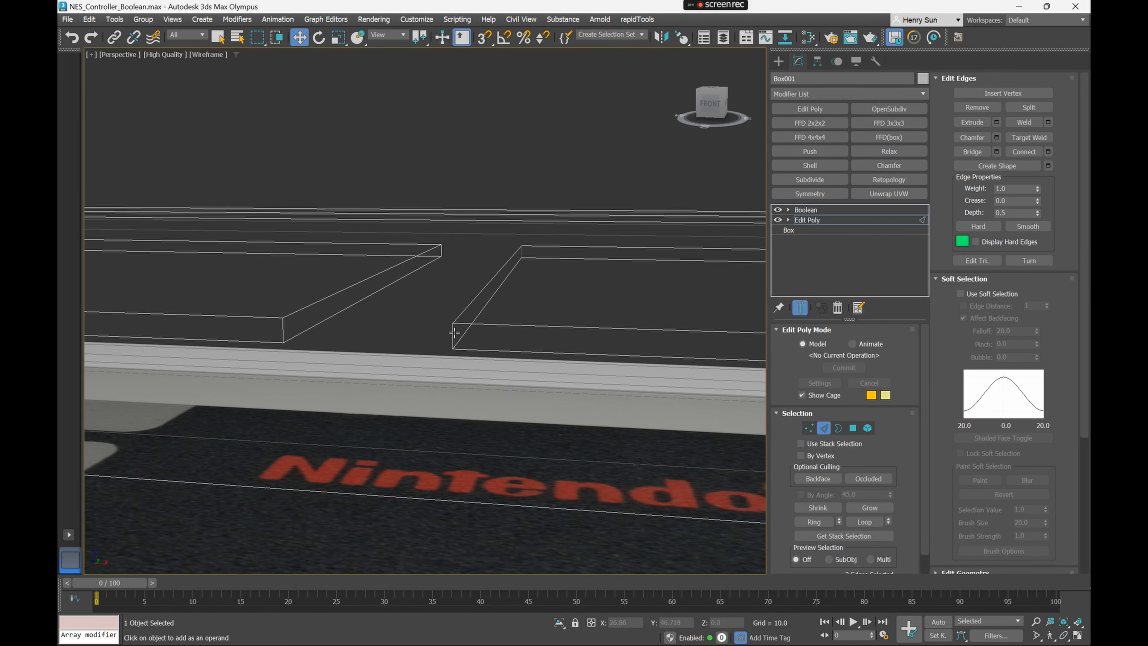
{"action": "scroll", "coordinate": [451, 333], "scroll_direction": "down", "scroll_amount": 4}
{"action": "middle_click_drag", "start_coordinate": [452, 333], "coordinate": [375, 326], "text": "alt"}
{"action": "scroll", "coordinate": [548, 375], "scroll_direction": "up", "scroll_amount": 4}
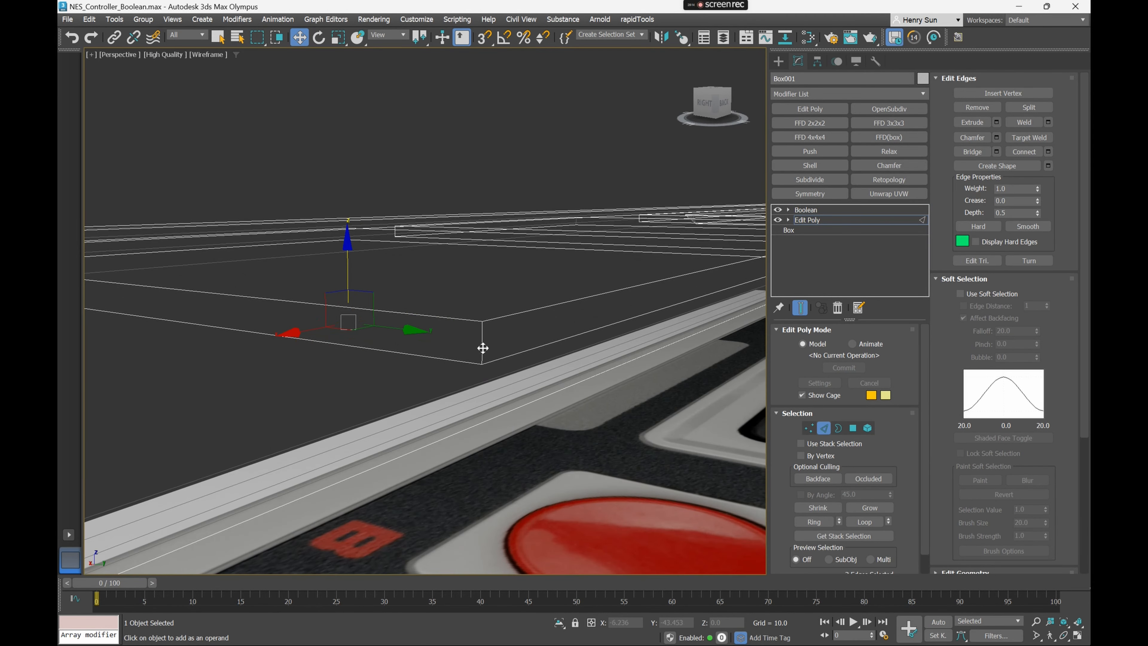
{"action": "middle_click_drag", "start_coordinate": [548, 337], "coordinate": [408, 325]}
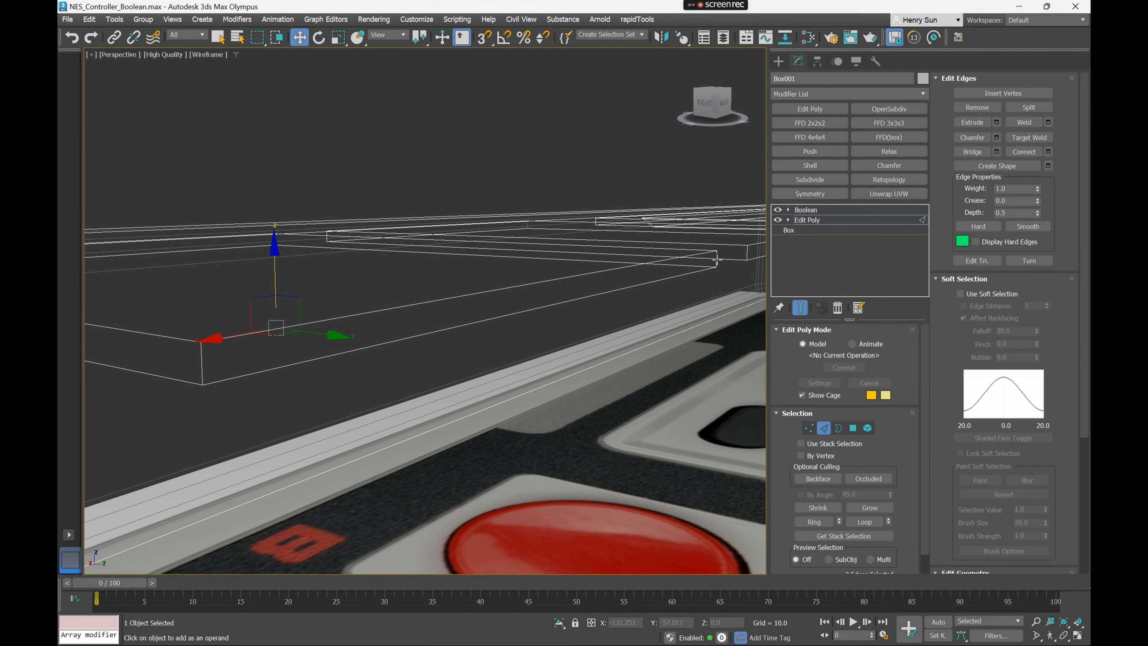
Chamfer the A button base's four corner edges by 1.44, matching the reference image in top view
{"action": "left_click", "coordinate": [996, 137]}
{"action": "left_click_drag", "start_coordinate": [690, 210], "coordinate": [689, 197]}
{"action": "scroll", "coordinate": [459, 206], "scroll_direction": "down", "scroll_amount": 5}
{"action": "mouse_move", "coordinate": [409, 228]}
{"action": "middle_mouse_down", "text": "alt"}
{"action": "mouse_move", "coordinate": [436, 256]}
{"action": "mouse_move", "coordinate": [302, 256]}
{"action": "mouse_move", "coordinate": [315, 336]}
{"action": "mouse_move", "coordinate": [336, 343]}
{"action": "middle_mouse_up", "text": "alt"}
{"action": "key", "text": "F3"}
{"action": "scroll", "coordinate": [319, 325], "scroll_direction": "up", "scroll_amount": 3}
{"action": "key", "text": "t"}
{"action": "scroll", "coordinate": [520, 366], "scroll_direction": "up", "scroll_amount": 4}
{"action": "key", "text": "F3"}
{"action": "middle_click_drag", "start_coordinate": [542, 351], "coordinate": [390, 302]}
{"action": "scroll", "coordinate": [444, 296], "scroll_direction": "up", "scroll_amount": 3}
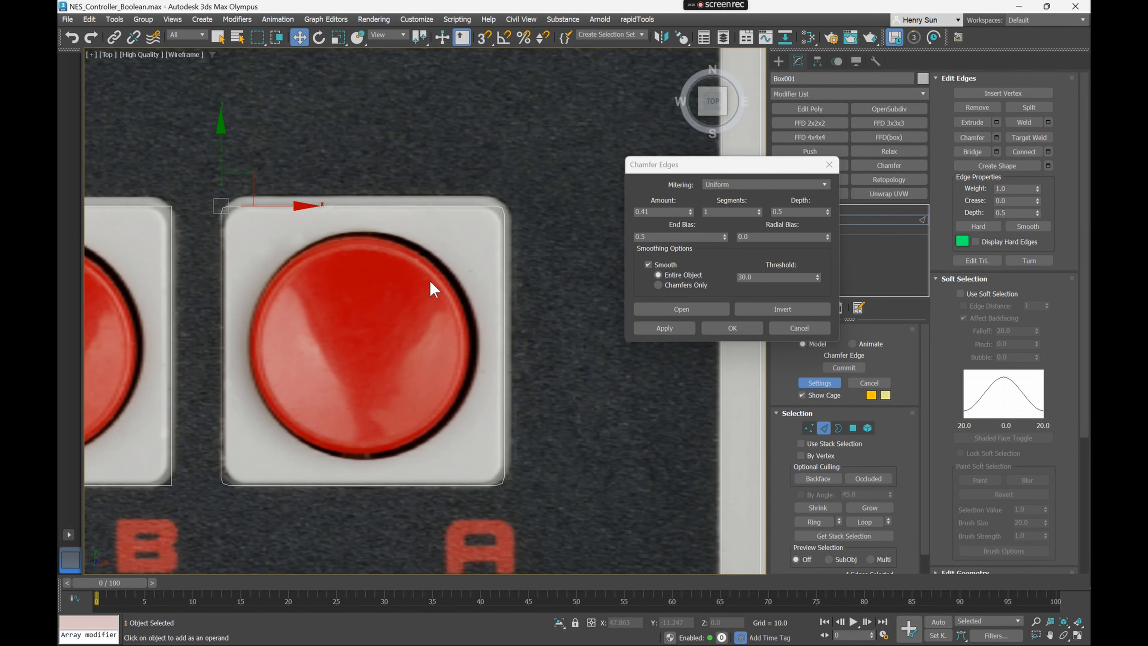
{"action": "left_click_drag", "start_coordinate": [689, 210], "coordinate": [690, 207]}
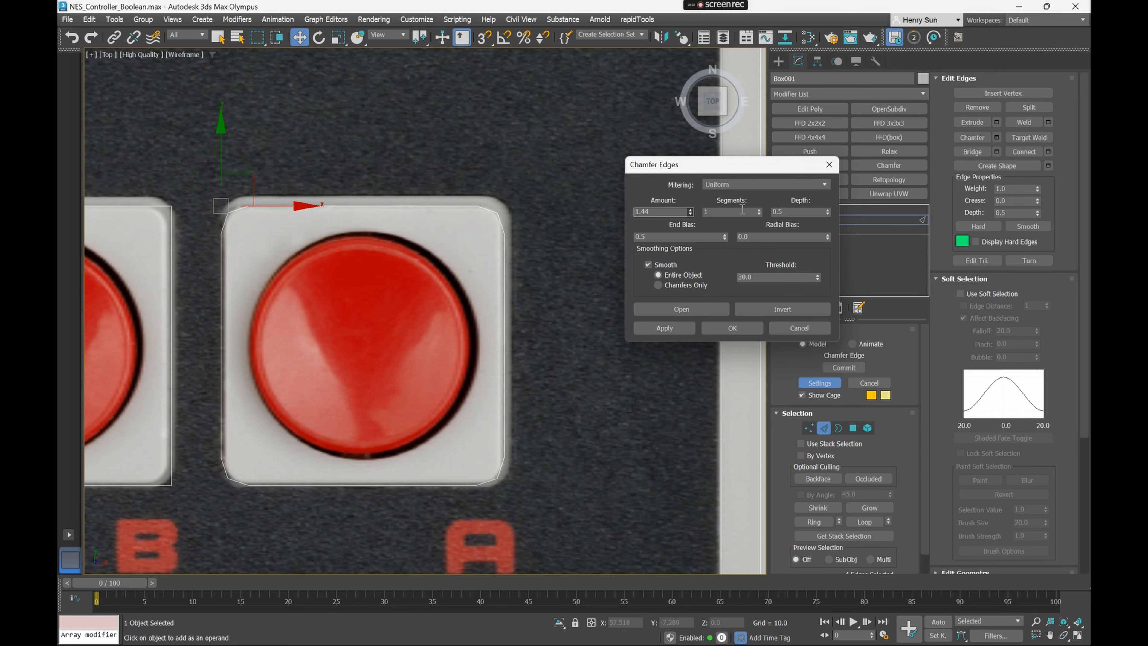
Set the corner chamfer to 2 segments in shaded display and accept it
{"action": "scroll", "coordinate": [458, 292], "scroll_direction": "down", "scroll_amount": 2}
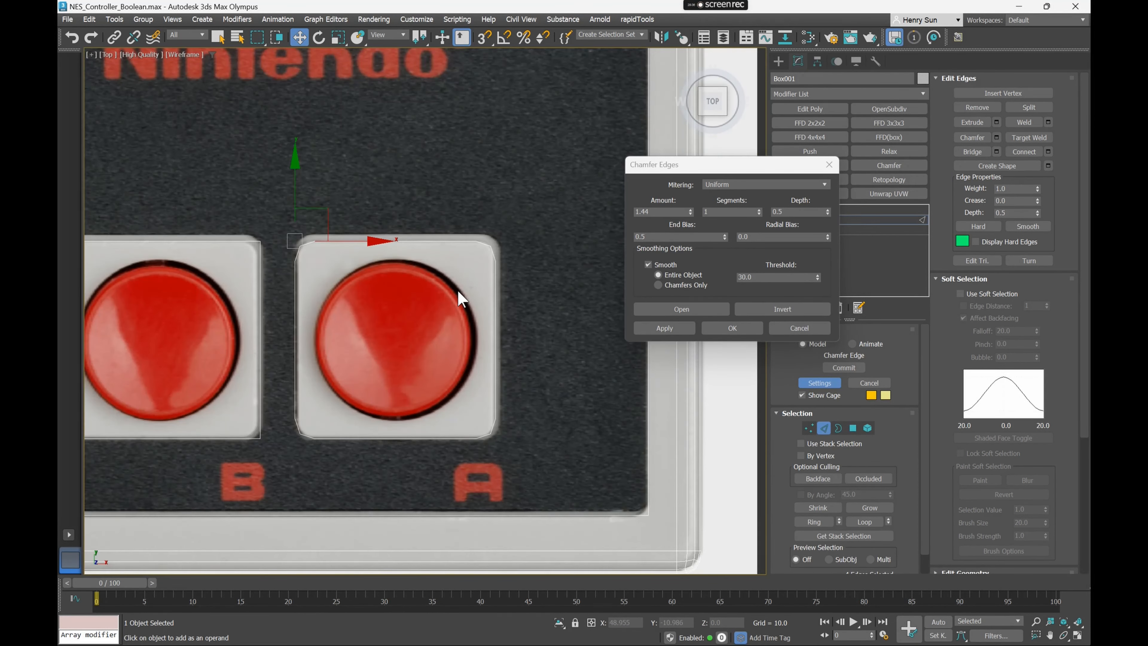
{"action": "scroll", "coordinate": [458, 291], "scroll_direction": "down", "scroll_amount": 3}
{"action": "key", "text": "F3"}
{"action": "middle_click_drag", "start_coordinate": [452, 318], "coordinate": [400, 243], "text": "alt"}
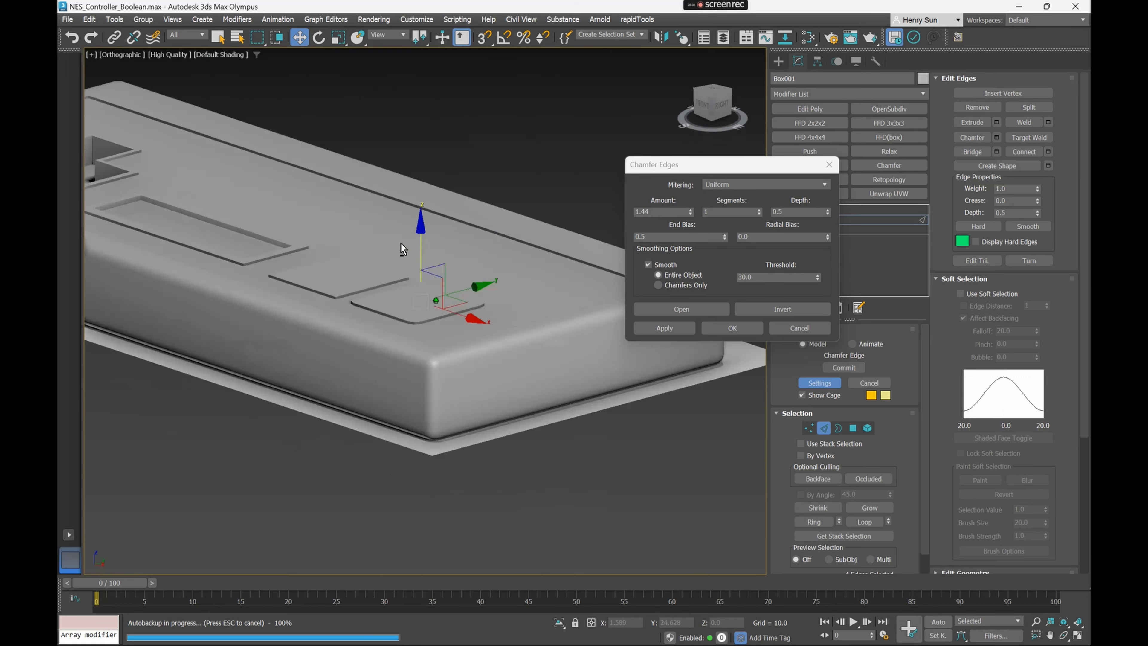
{"action": "scroll", "coordinate": [402, 251], "scroll_direction": "up", "scroll_amount": 4}
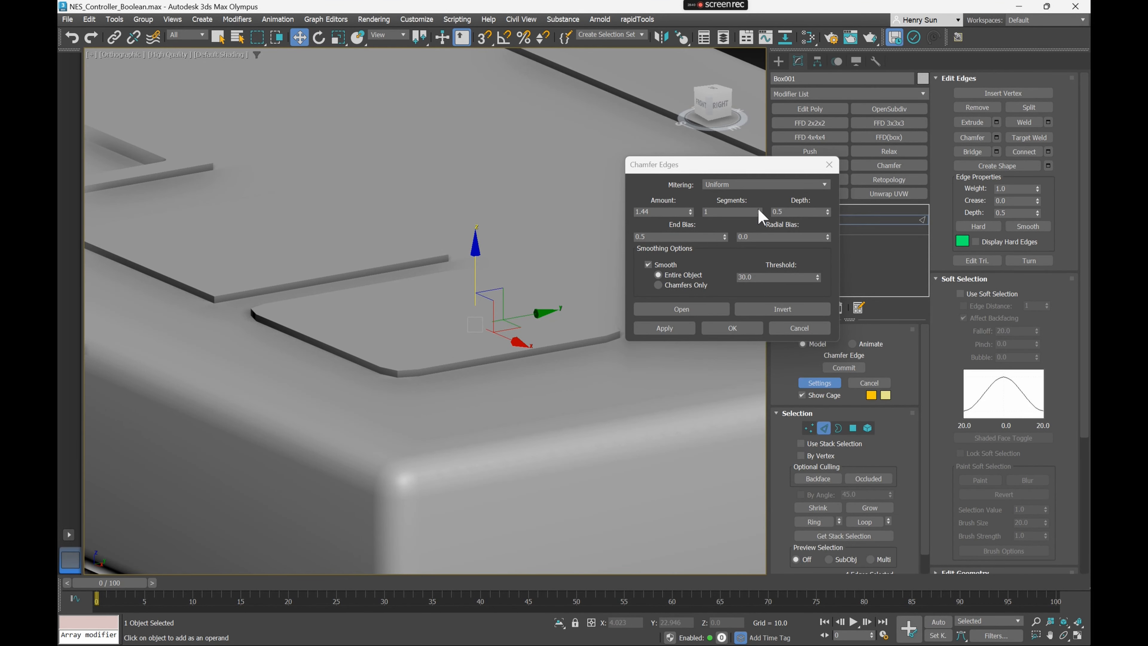
{"action": "left_click", "coordinate": [759, 210]}
{"action": "middle_click_drag", "start_coordinate": [436, 341], "coordinate": [627, 328], "text": "alt"}
{"action": "left_click", "coordinate": [732, 328]}
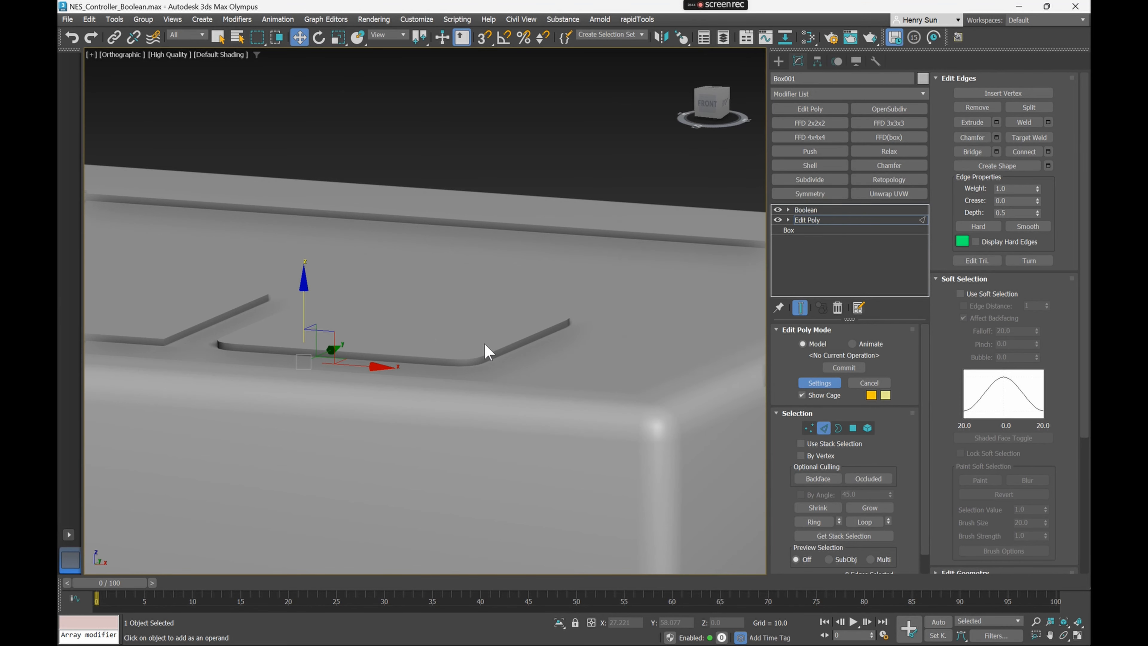
Turn on edged faces and examine the chamfered corners of the A button's base up close
{"action": "middle_click_drag", "start_coordinate": [520, 346], "coordinate": [482, 361], "text": "alt"}
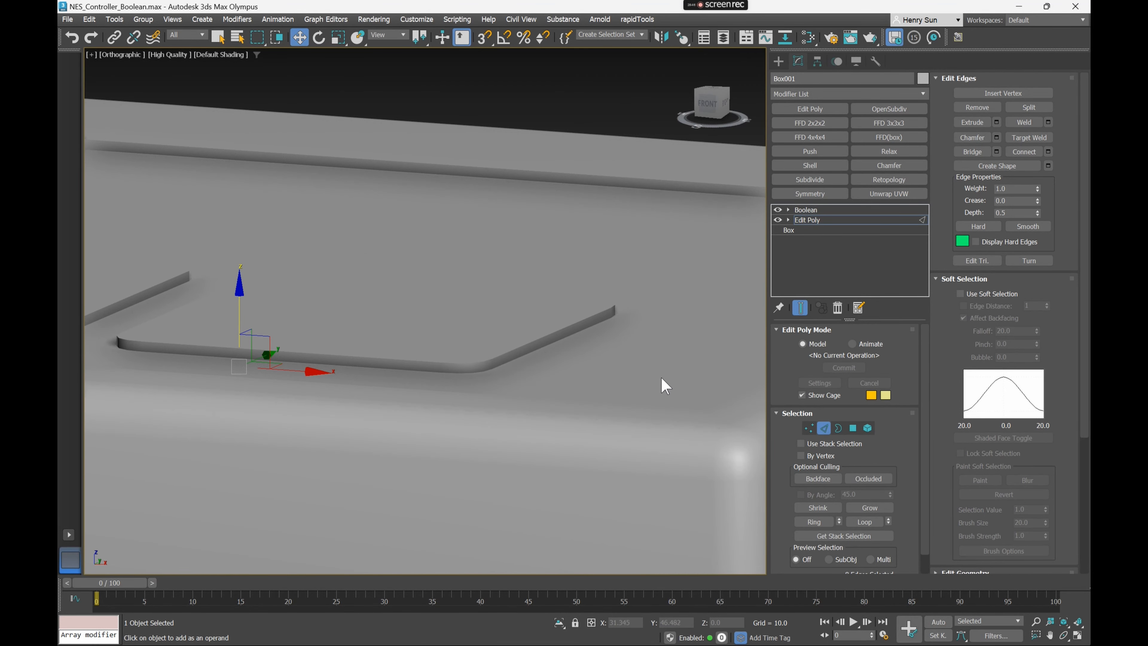
{"action": "key", "text": "F4"}
{"action": "middle_click_drag", "start_coordinate": [523, 364], "coordinate": [482, 360], "text": "alt"}
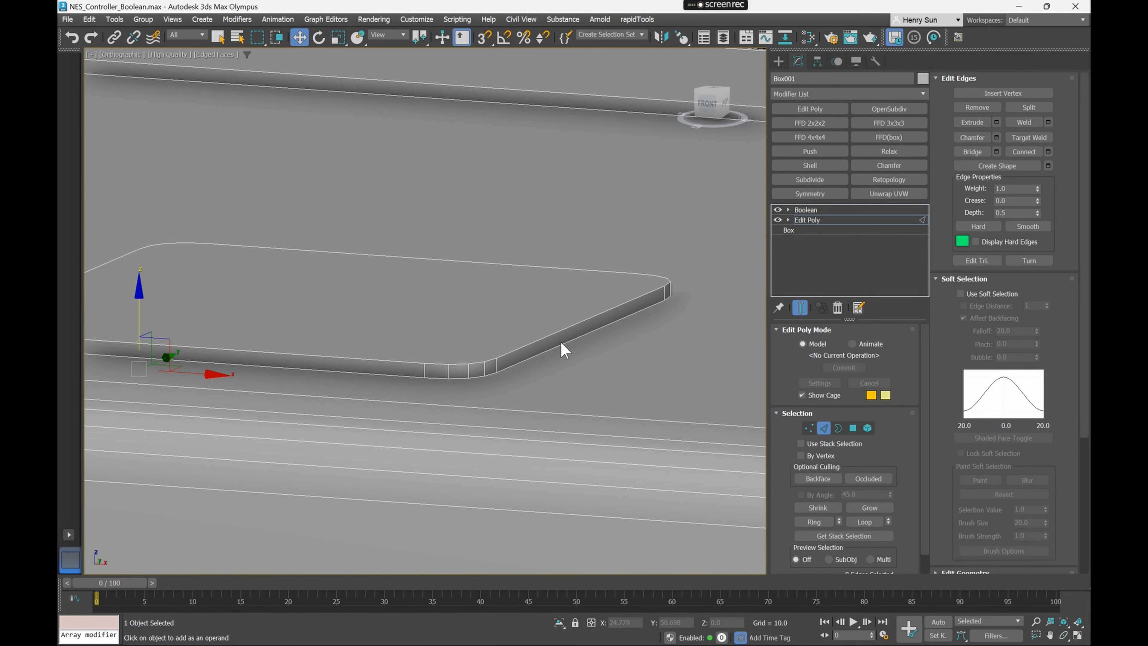
{"action": "middle_click_drag", "start_coordinate": [314, 312], "coordinate": [381, 382], "text": "alt"}
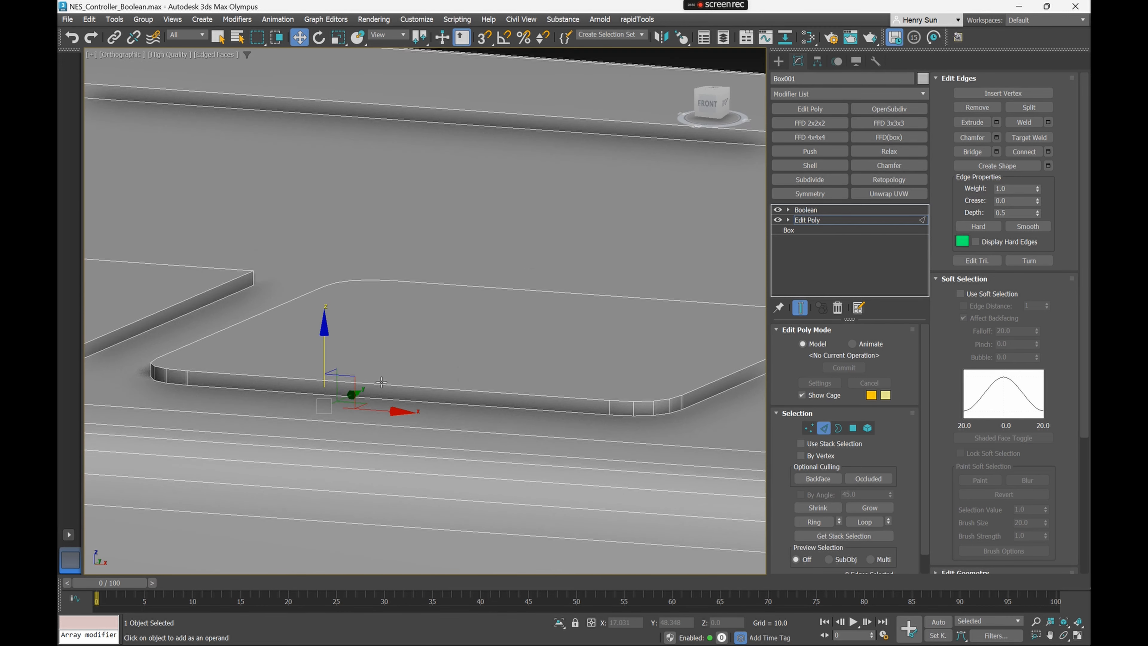
{"action": "middle_click_drag", "start_coordinate": [492, 410], "coordinate": [465, 401], "text": "alt"}
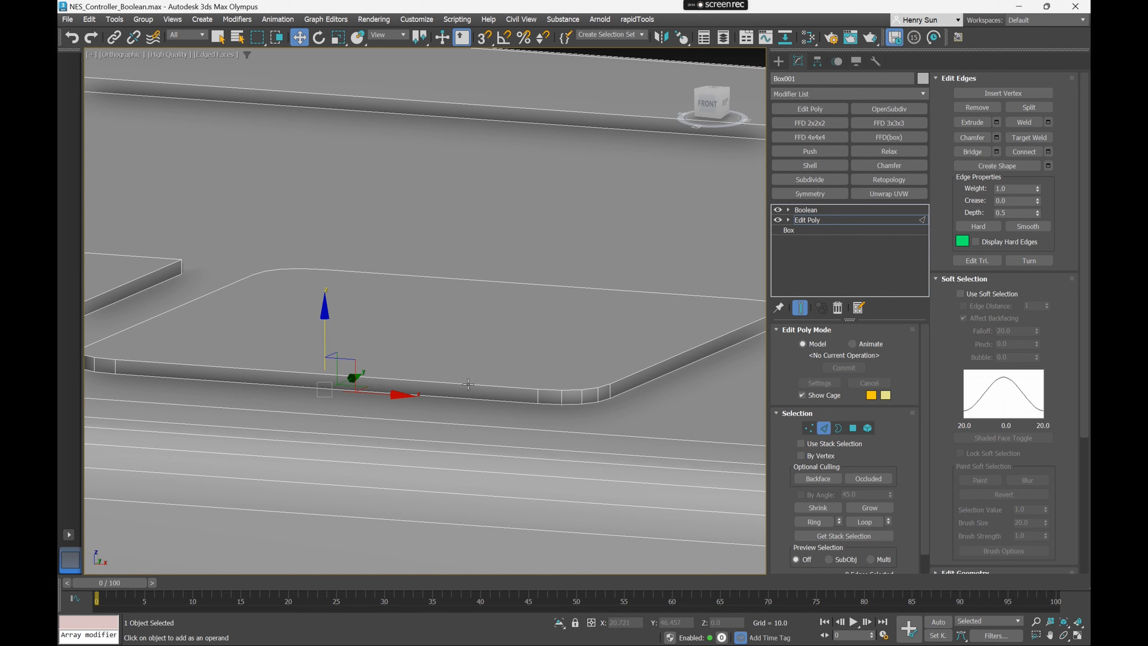
{"action": "mouse_move", "coordinate": [476, 384]}
{"action": "middle_mouse_down", "text": "alt"}
{"action": "mouse_move", "coordinate": [453, 384]}
{"action": "mouse_move", "coordinate": [469, 384]}
{"action": "middle_mouse_up", "text": "alt"}
Open the chamfer settings and preview the chamfer on single top edges of the A button's base
{"action": "left_click", "coordinate": [997, 137]}
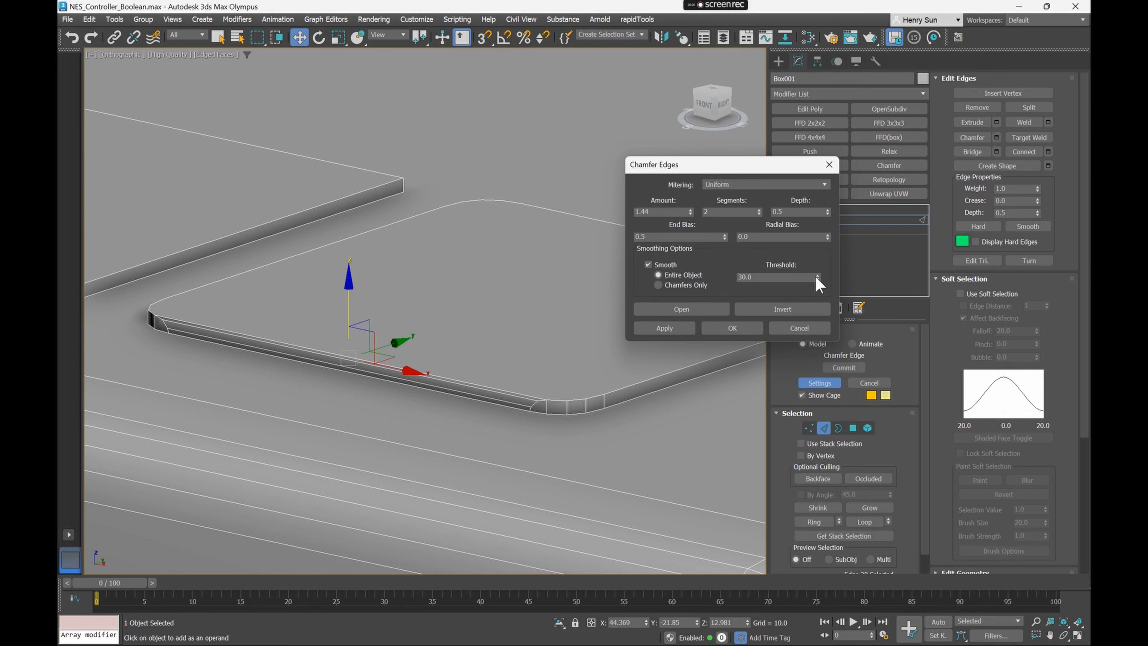
{"action": "left_click", "coordinate": [560, 399]}
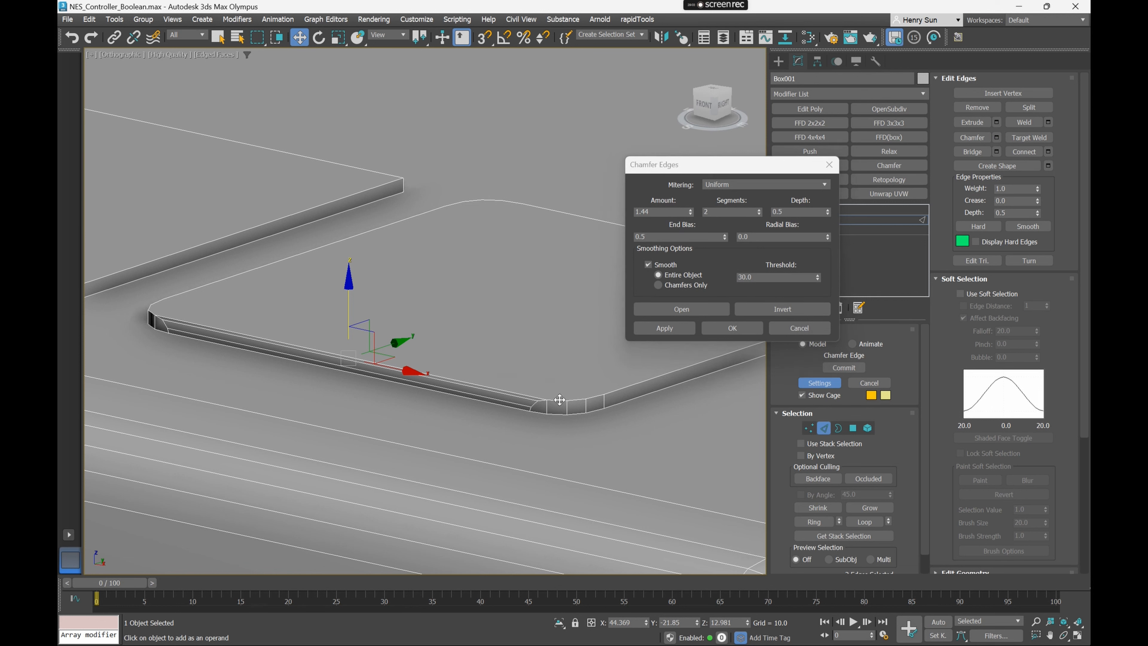
{"action": "left_click", "coordinate": [631, 384]}
{"action": "middle_click_drag", "start_coordinate": [590, 392], "coordinate": [488, 399]}
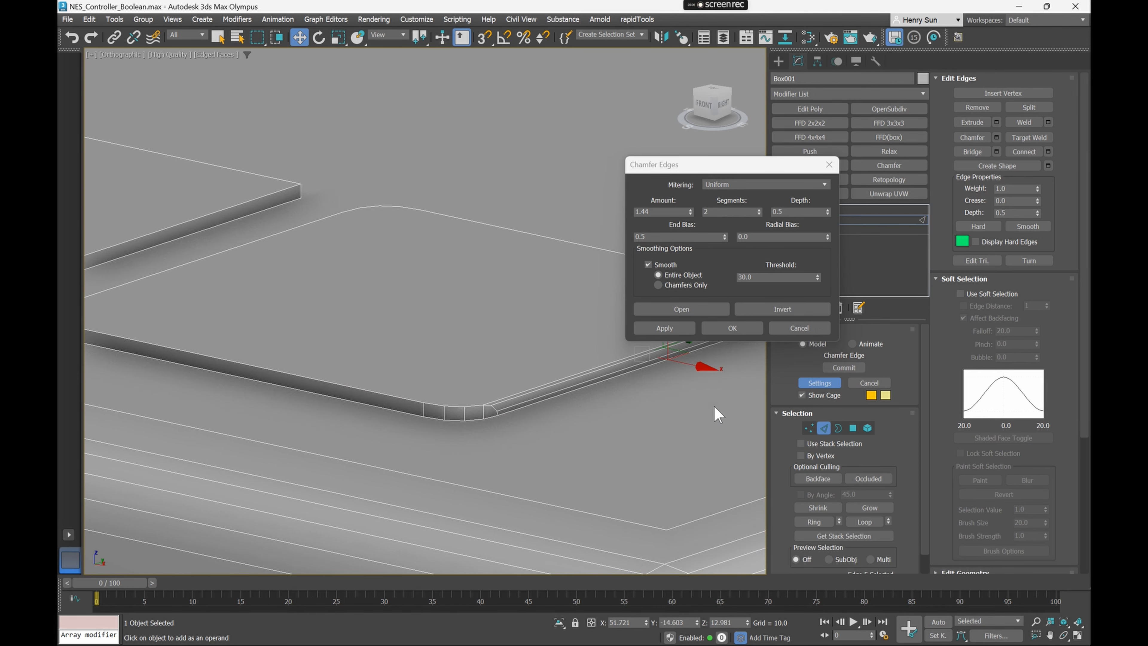
Window-select the A button base's top perimeter edges in wireframe front view, removing the lower edges from the selection
{"action": "key", "text": "f"}
{"action": "scroll", "coordinate": [582, 315], "scroll_direction": "down", "scroll_amount": 3}
{"action": "mouse_move", "coordinate": [467, 282]}
{"action": "middle_mouse_down"}
{"action": "mouse_move", "coordinate": [425, 333]}
{"action": "mouse_move", "coordinate": [190, 364]}
{"action": "middle_mouse_up"}
{"action": "key", "text": "F3"}
{"action": "middle_click_drag", "start_coordinate": [408, 380], "coordinate": [181, 398]}
{"action": "scroll", "coordinate": [390, 362], "scroll_direction": "up", "scroll_amount": 3}
{"action": "middle_click_drag", "start_coordinate": [228, 333], "coordinate": [354, 320]}
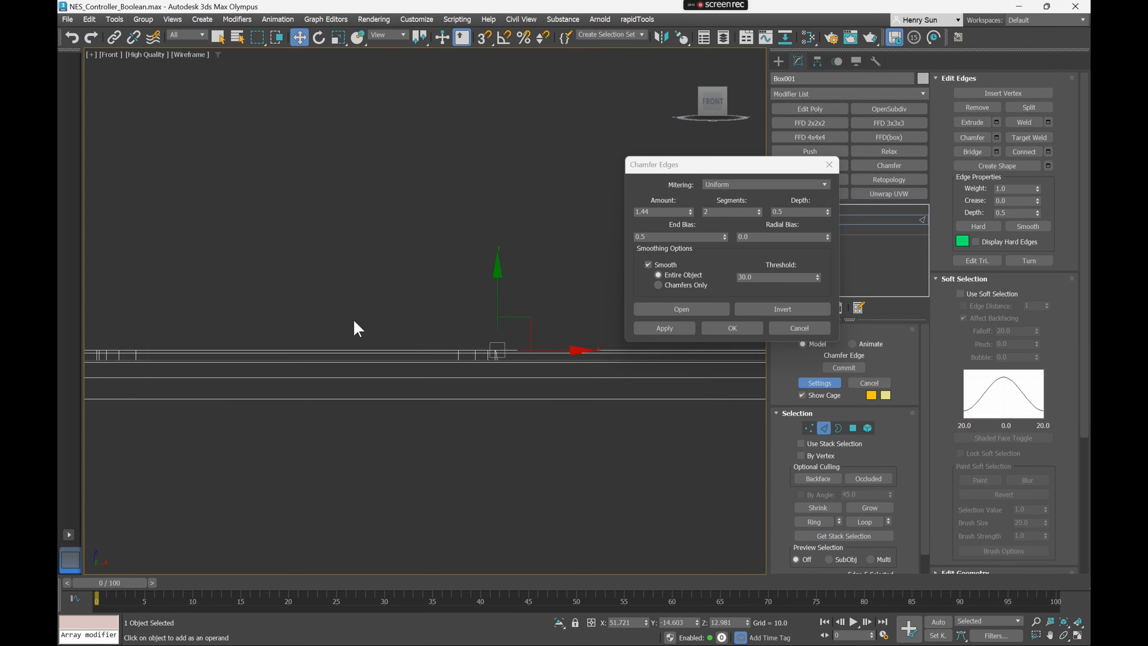
{"action": "scroll", "coordinate": [353, 320], "scroll_direction": "down", "scroll_amount": 2}
{"action": "middle_click_drag", "start_coordinate": [282, 322], "coordinate": [346, 314]}
{"action": "left_click_drag", "start_coordinate": [184, 290], "coordinate": [388, 341]}
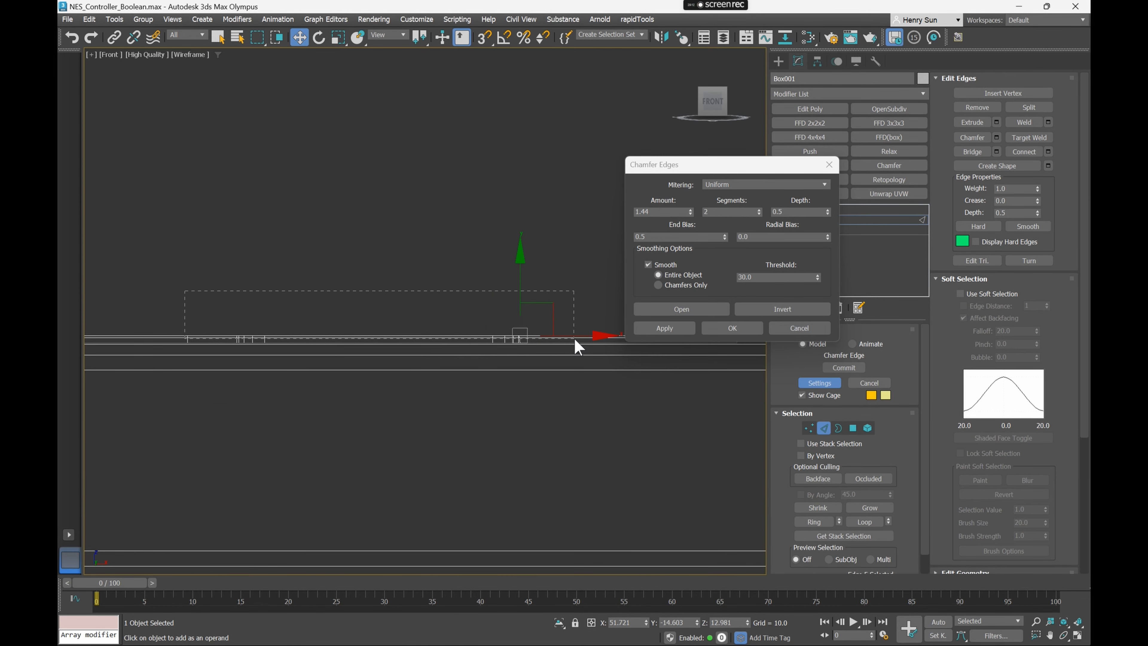
{"action": "left_click_drag", "start_coordinate": [573, 338], "coordinate": [574, 337]}
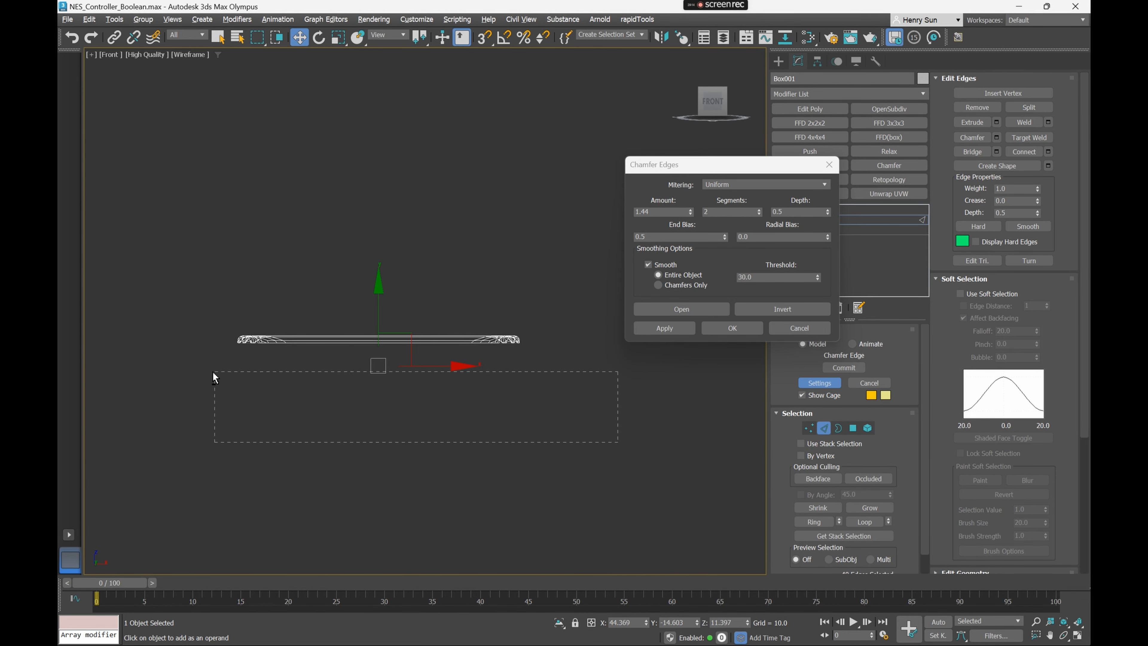
{"action": "left_click_drag", "start_coordinate": [214, 373], "coordinate": [183, 344]}
Set the top edge chamfer amount to 0.137 with 2 segments in shaded display and accept it
{"action": "key", "text": "F3"}
{"action": "mouse_move", "coordinate": [440, 302]}
{"action": "middle_mouse_down", "text": "alt"}
{"action": "mouse_move", "coordinate": [402, 367]}
{"action": "mouse_move", "coordinate": [471, 274]}
{"action": "mouse_move", "coordinate": [436, 352]}
{"action": "middle_mouse_up", "text": "alt"}
{"action": "scroll", "coordinate": [436, 352], "scroll_direction": "up", "scroll_amount": 3}
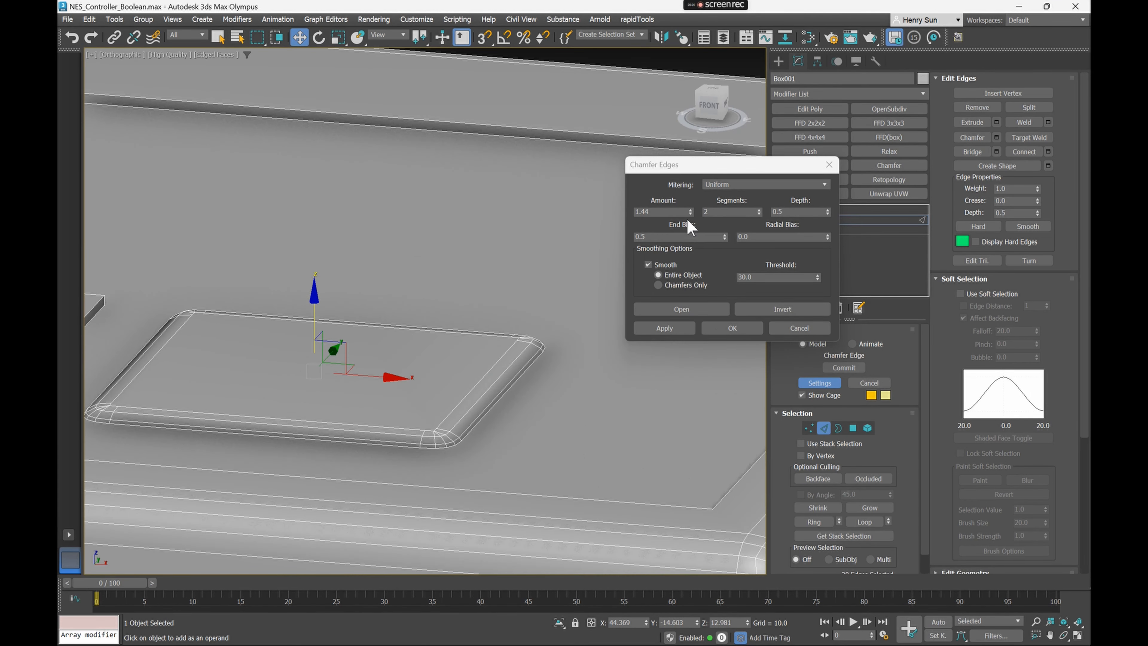
{"action": "left_click_drag", "start_coordinate": [689, 220], "coordinate": [687, 261]}
{"action": "scroll", "coordinate": [499, 380], "scroll_direction": "up", "scroll_amount": 6}
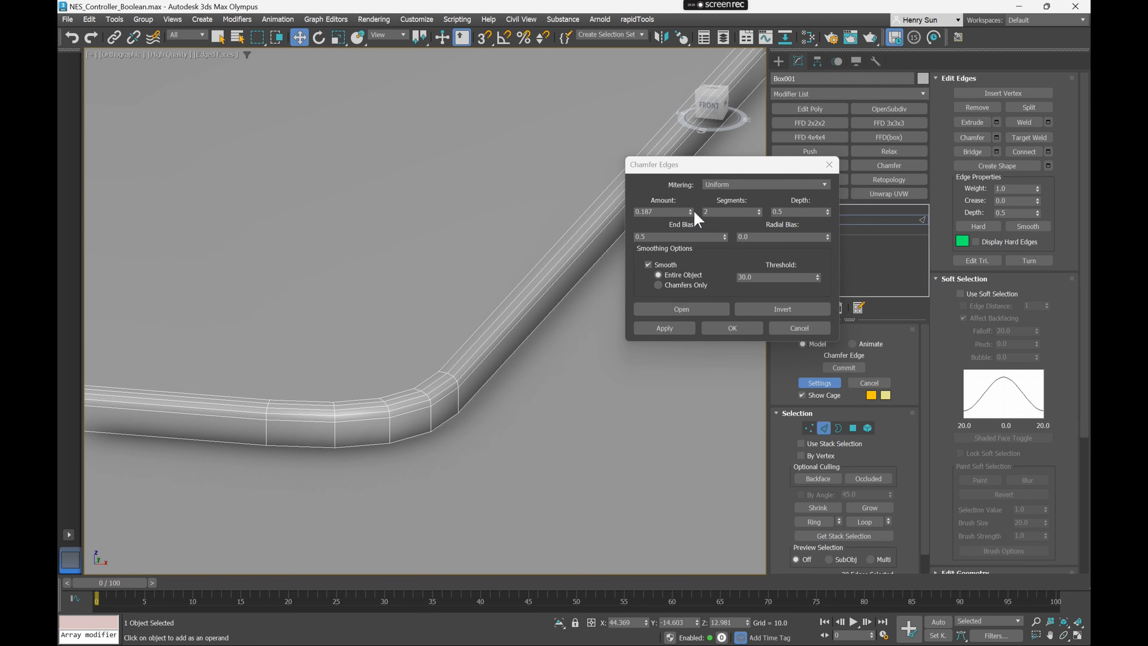
{"action": "left_click_drag", "start_coordinate": [690, 211], "coordinate": [696, 213]}
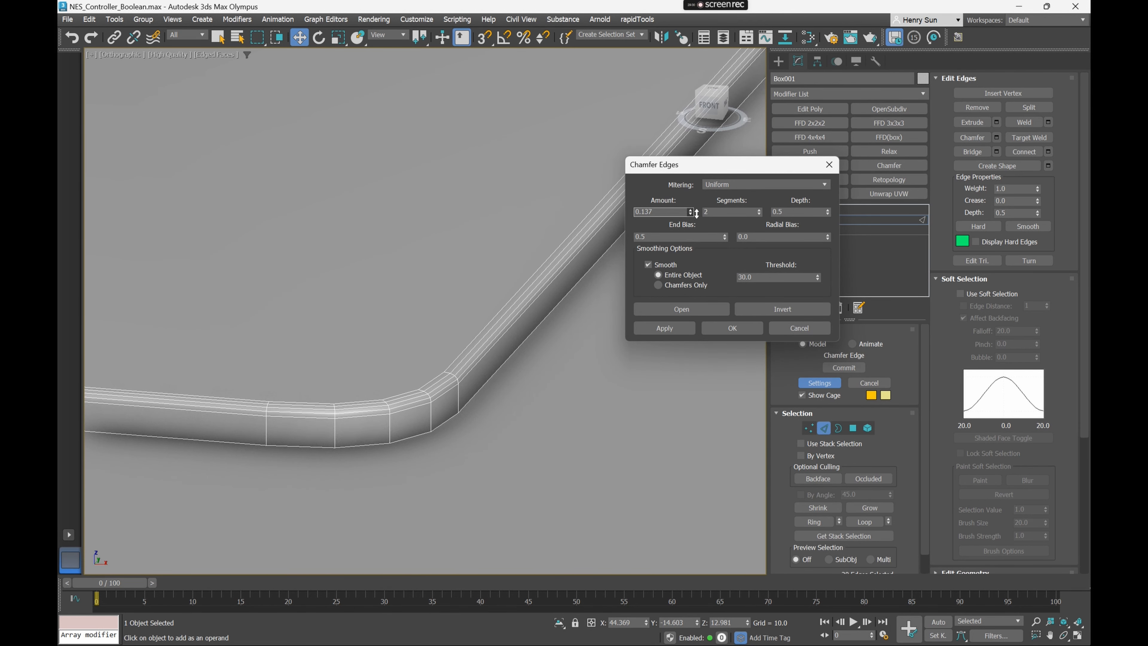
{"action": "scroll", "coordinate": [538, 254], "scroll_direction": "down", "scroll_amount": 2}
{"action": "left_click", "coordinate": [734, 330]}
Leave edge selection on Button_Base_A's Edit Poly and return to the Boolean modifier level
{"action": "scroll", "coordinate": [510, 252], "scroll_direction": "down", "scroll_amount": 5}
{"action": "middle_click_drag", "start_coordinate": [441, 240], "coordinate": [672, 317]}
{"action": "scroll", "coordinate": [480, 266], "scroll_direction": "down", "scroll_amount": 2}
{"action": "middle_click_drag", "start_coordinate": [568, 291], "coordinate": [620, 318], "text": "alt"}
{"action": "scroll", "coordinate": [523, 321], "scroll_direction": "down", "scroll_amount": 3}
{"action": "left_click", "coordinate": [829, 432]}
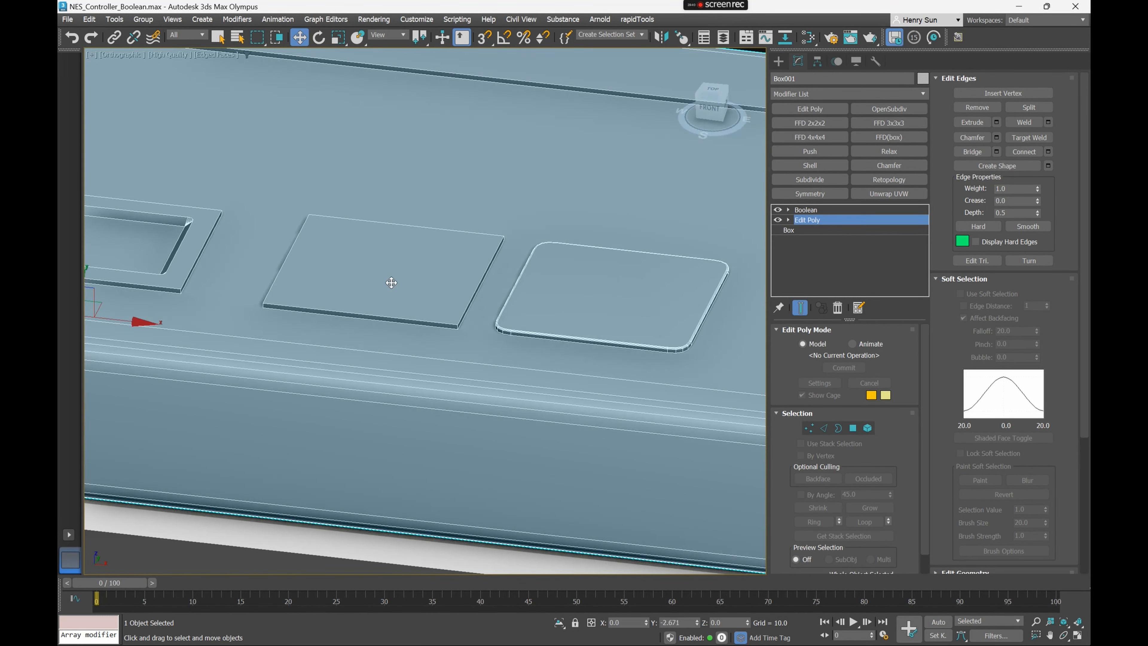
{"action": "left_click", "coordinate": [821, 210]}
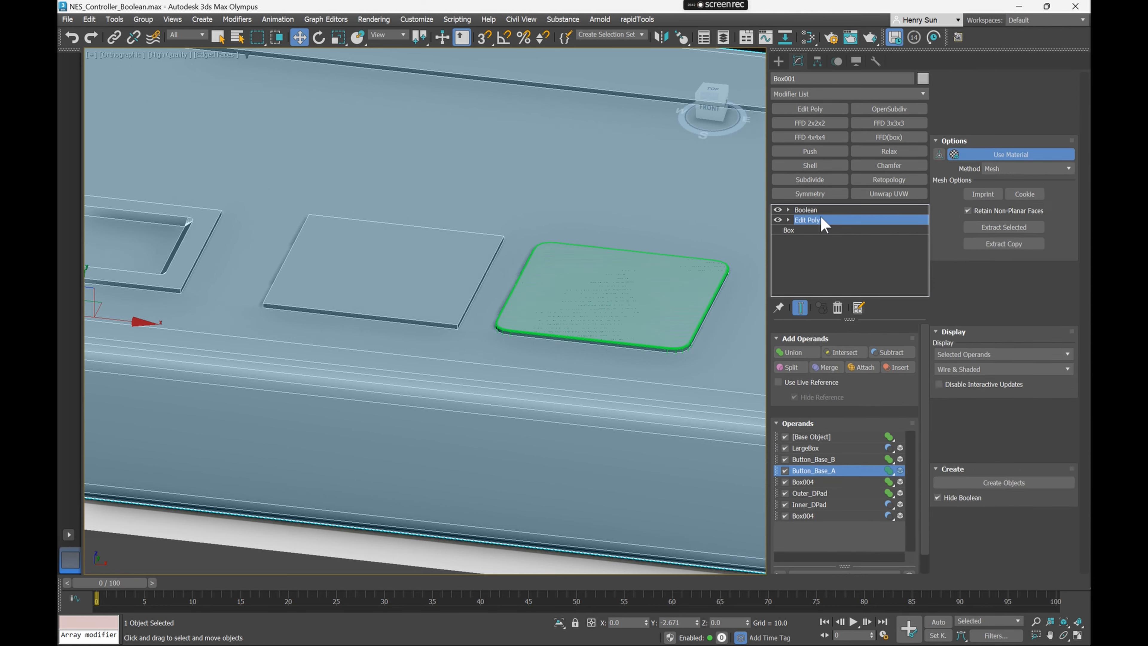
Copy the Edit Poly modifier from Button_Base_A and paste it above the Box of Button_Base_B
{"action": "left_click", "coordinate": [826, 220]}
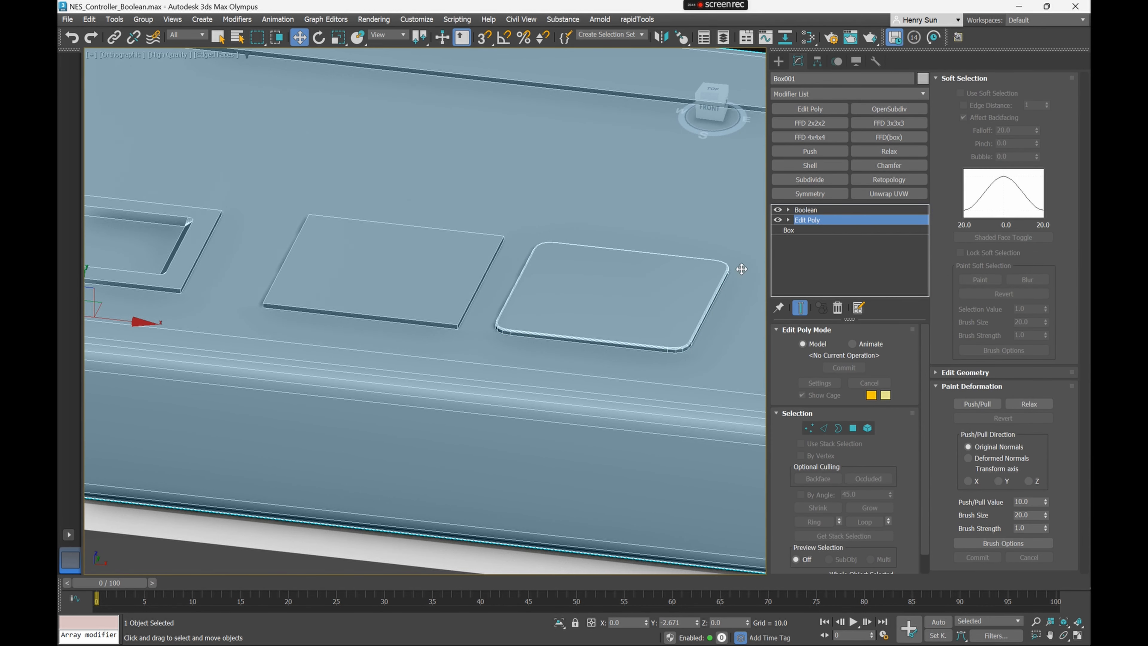
{"action": "right_click", "coordinate": [823, 224]}
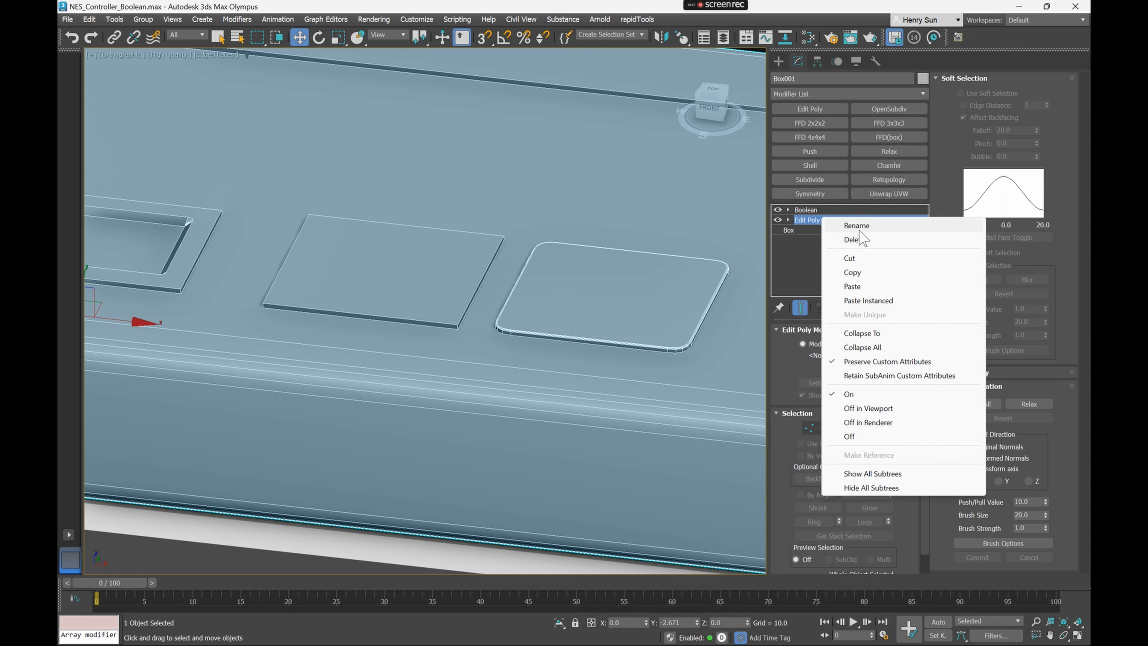
{"action": "left_click", "coordinate": [872, 272]}
{"action": "left_click", "coordinate": [804, 210]}
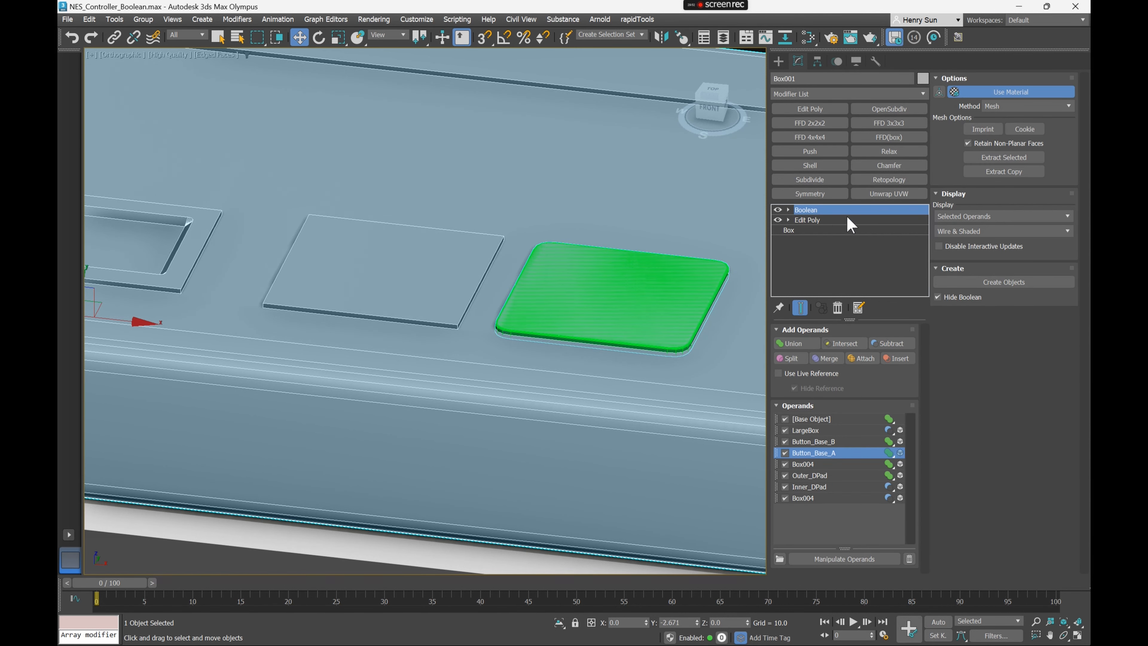
{"action": "left_click", "coordinate": [822, 442]}
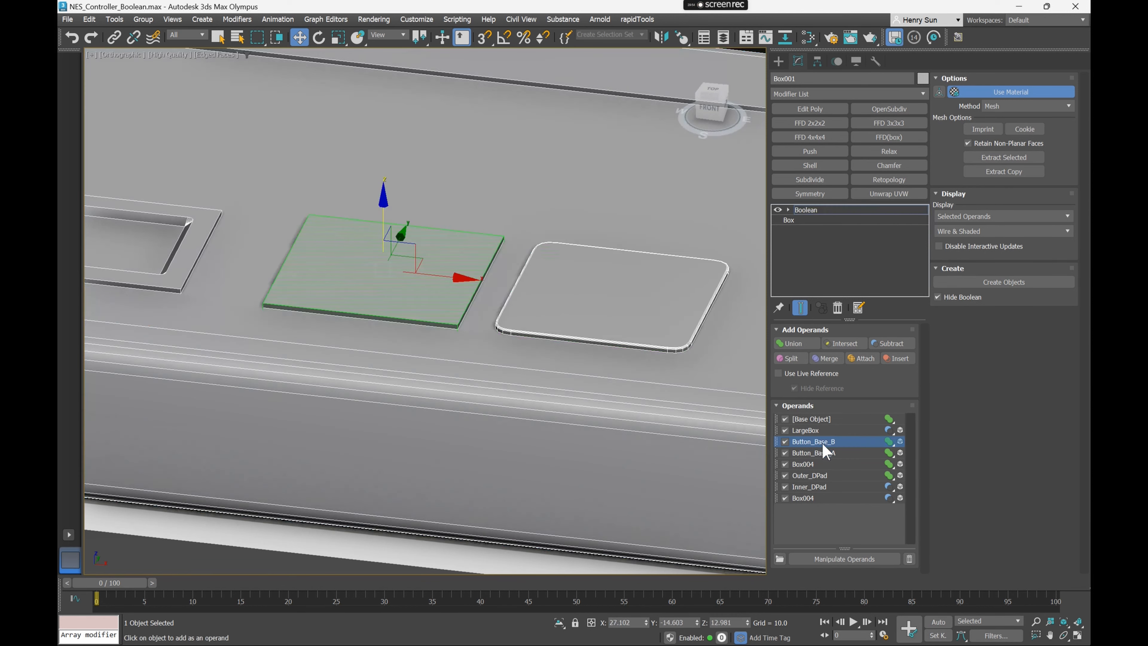
{"action": "right_click", "coordinate": [815, 224]}
{"action": "left_click", "coordinate": [864, 283]}
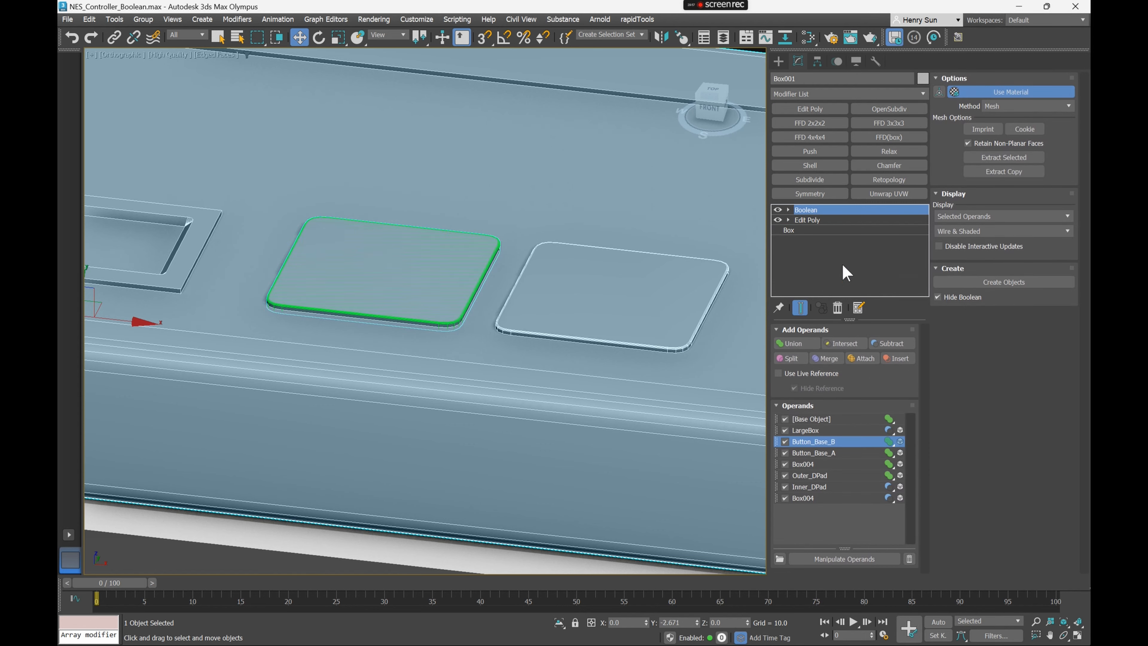
Turn off edged faces, deselect the body, and examine the B button base's corners and the Select/Start base
{"action": "scroll", "coordinate": [457, 318], "scroll_direction": "up", "scroll_amount": 6}
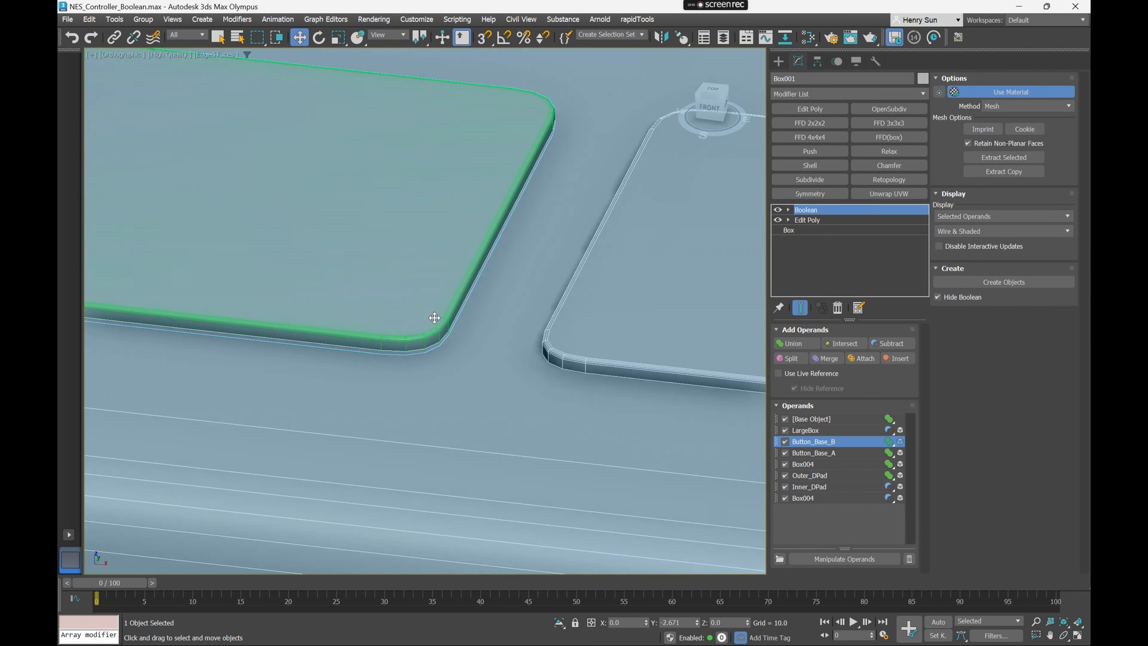
{"action": "key", "text": "F4"}
{"action": "scroll", "coordinate": [470, 312], "scroll_direction": "down", "scroll_amount": 8}
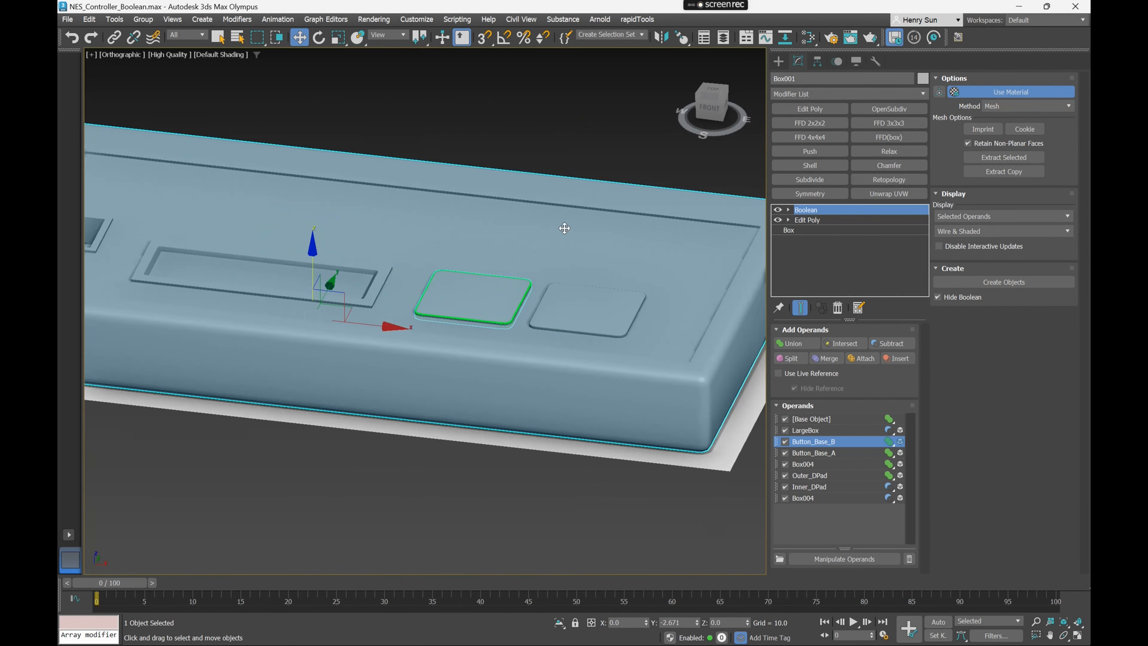
{"action": "left_click", "coordinate": [548, 126]}
{"action": "middle_click_drag", "start_coordinate": [469, 272], "coordinate": [582, 319], "text": "alt"}
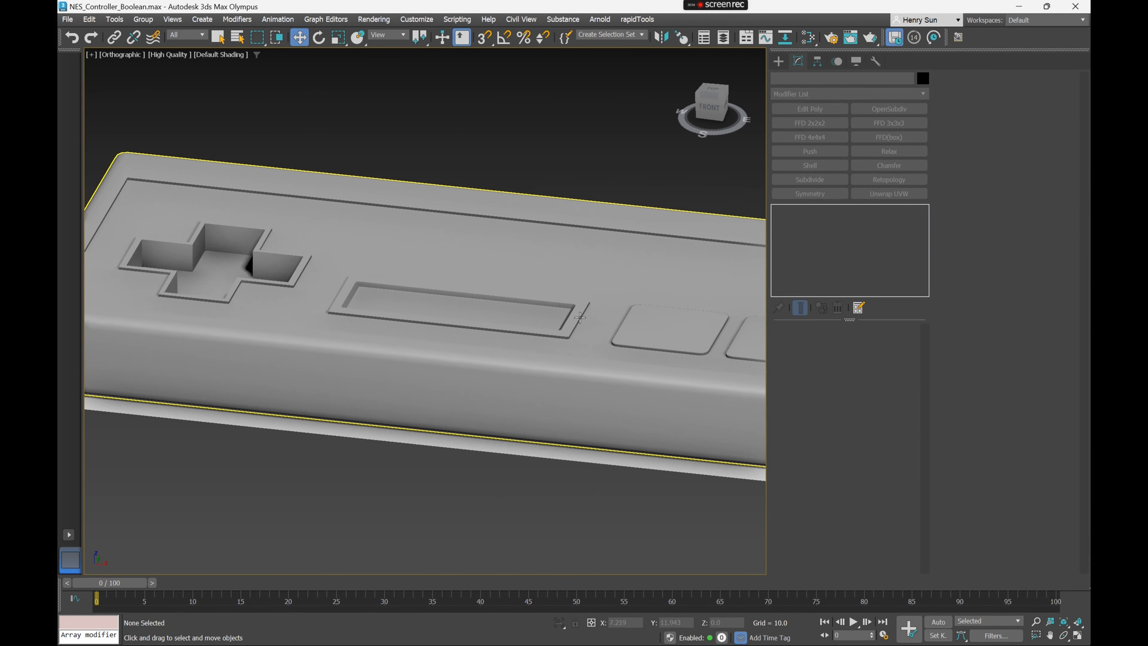
{"action": "scroll", "coordinate": [505, 301], "scroll_direction": "up", "scroll_amount": 4}
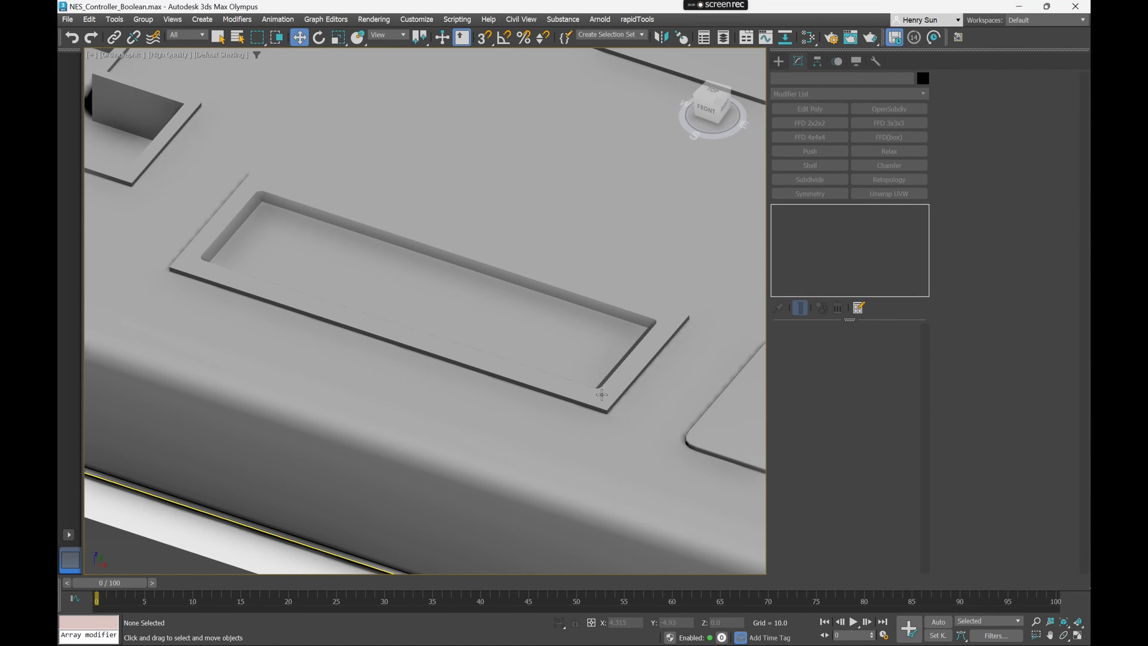
Add an Edit Poly modifier above the Box of the union Box004 operand, the Select/Start base, and activate edge selection
{"action": "left_click", "coordinate": [603, 389]}
{"action": "scroll", "coordinate": [660, 286], "scroll_direction": "down", "scroll_amount": 2}
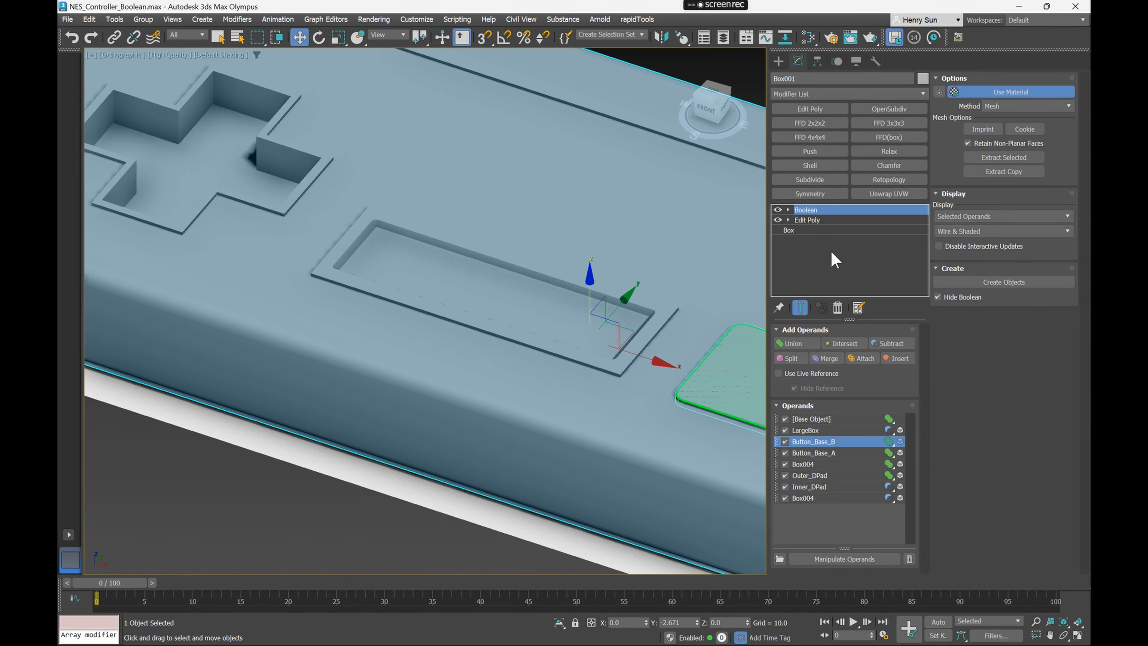
{"action": "left_click", "coordinate": [823, 230]}
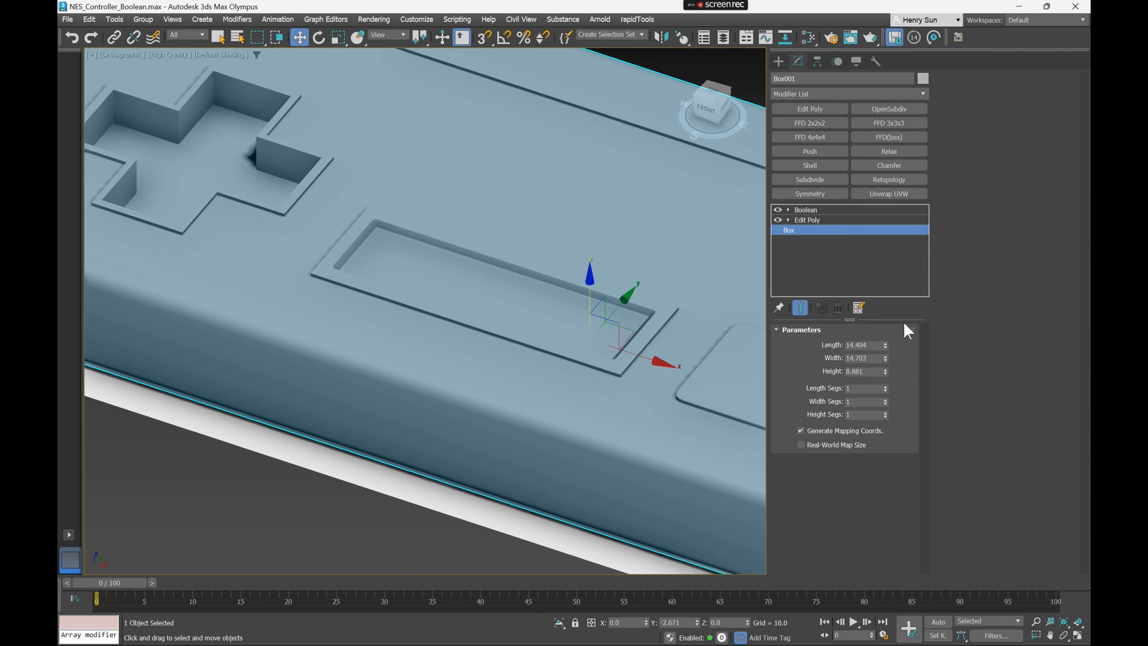
{"action": "left_click", "coordinate": [823, 211]}
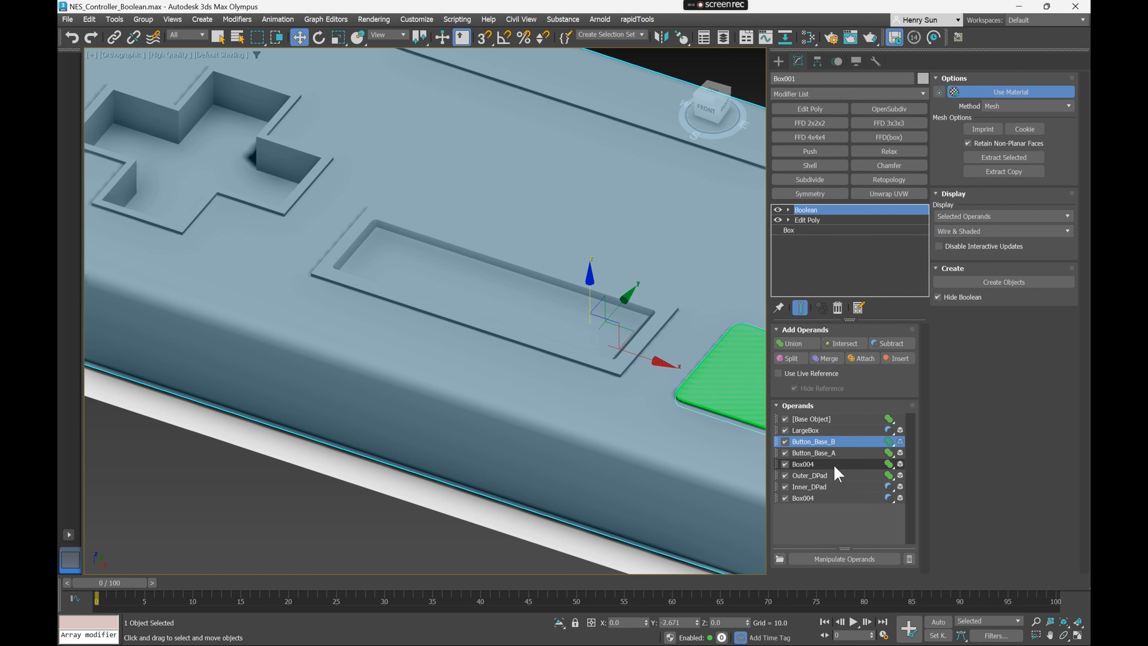
{"action": "left_click", "coordinate": [785, 467]}
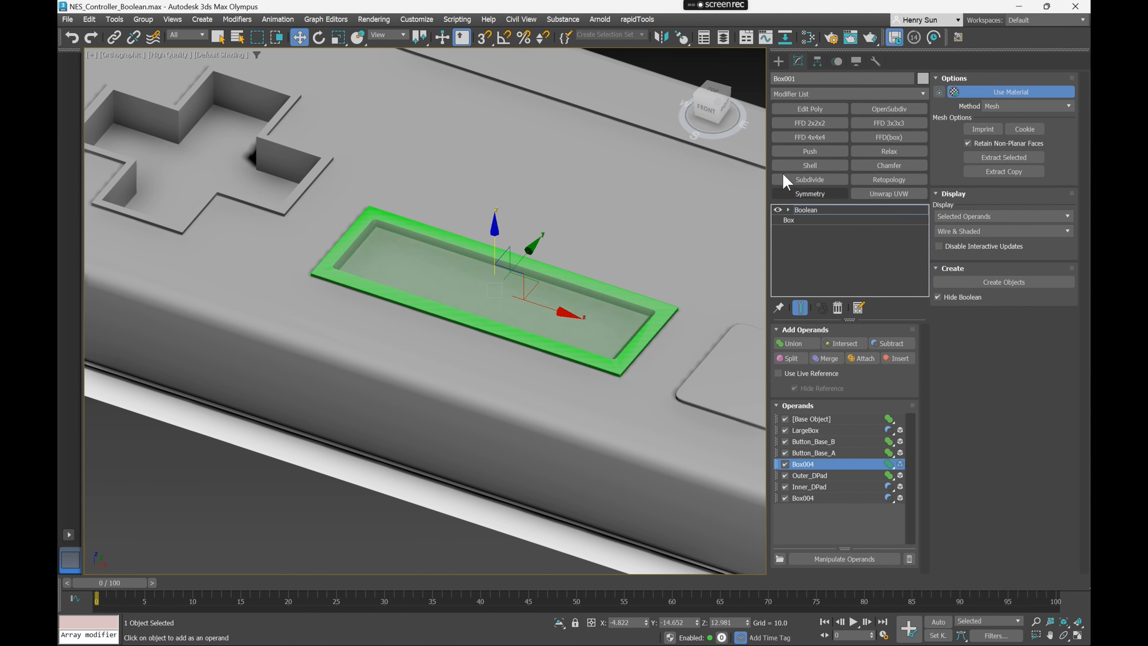
{"action": "left_click", "coordinate": [790, 220]}
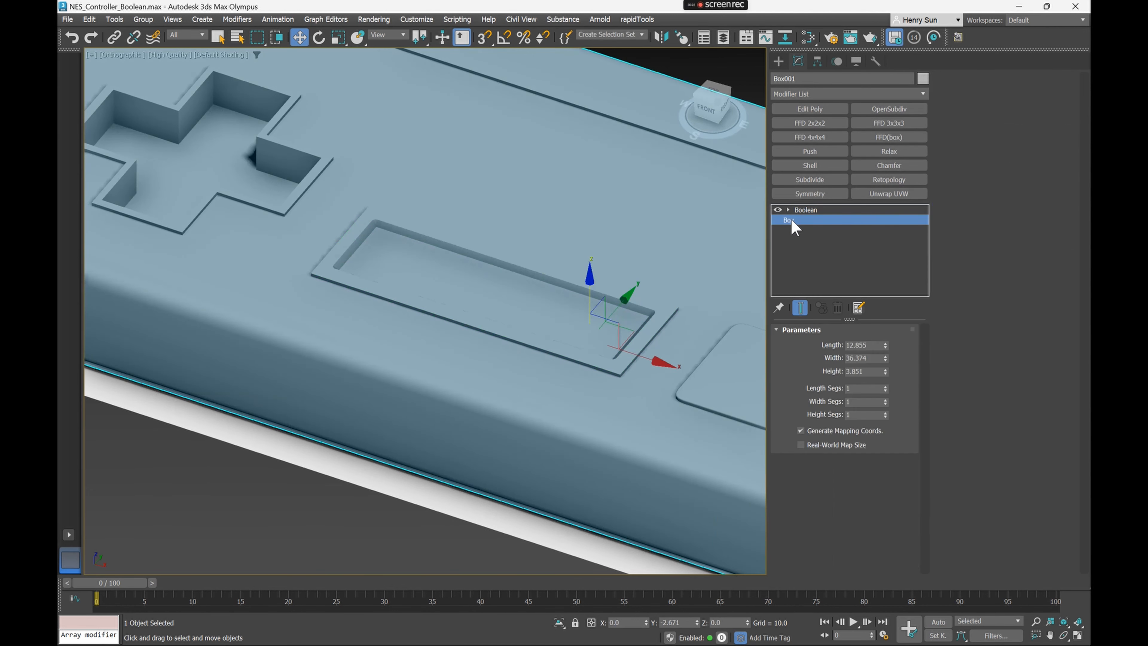
{"action": "scroll", "coordinate": [627, 280], "scroll_direction": "up", "scroll_amount": 3}
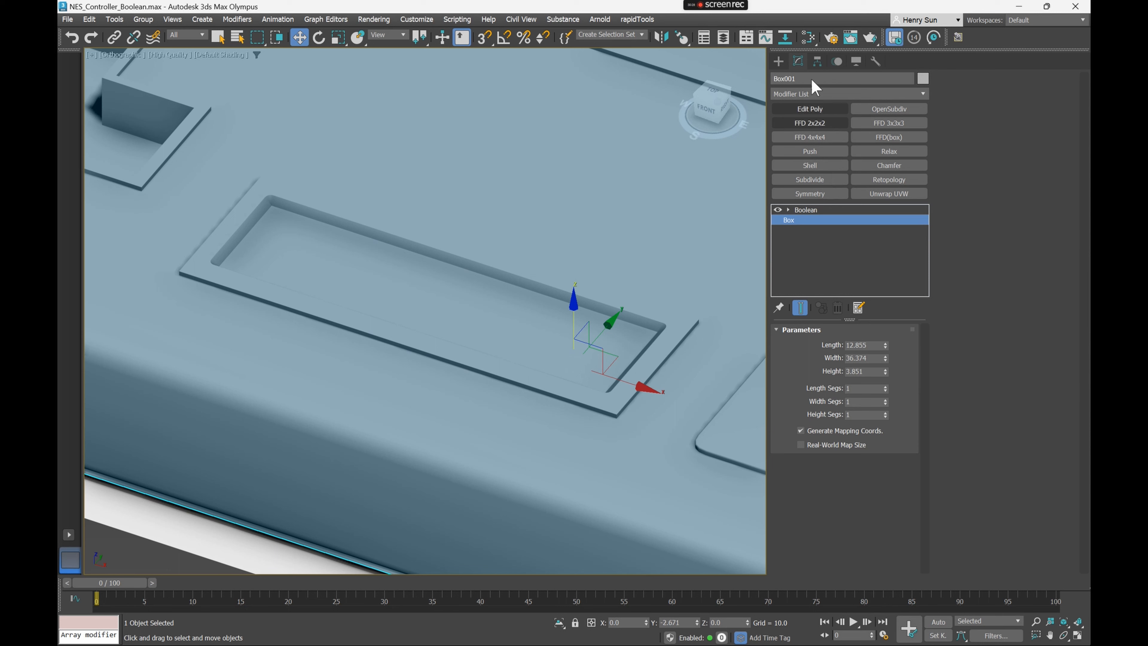
{"action": "left_click", "coordinate": [829, 110]}
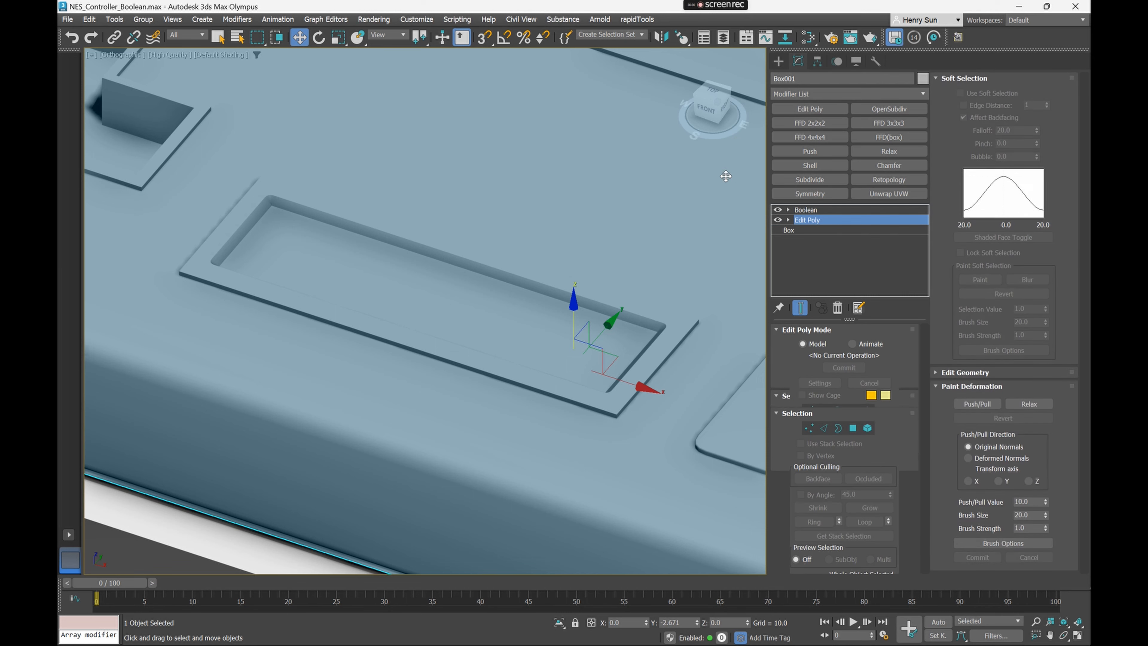
{"action": "mouse_move", "coordinate": [539, 340]}
{"action": "middle_mouse_down", "text": "alt"}
{"action": "mouse_move", "coordinate": [576, 313]}
{"action": "mouse_move", "coordinate": [547, 330]}
{"action": "middle_mouse_up", "text": "alt"}
{"action": "key", "text": "alt+q"}
{"action": "scroll", "coordinate": [535, 329], "scroll_direction": "down", "scroll_amount": 2}
{"action": "left_click", "coordinate": [824, 428]}
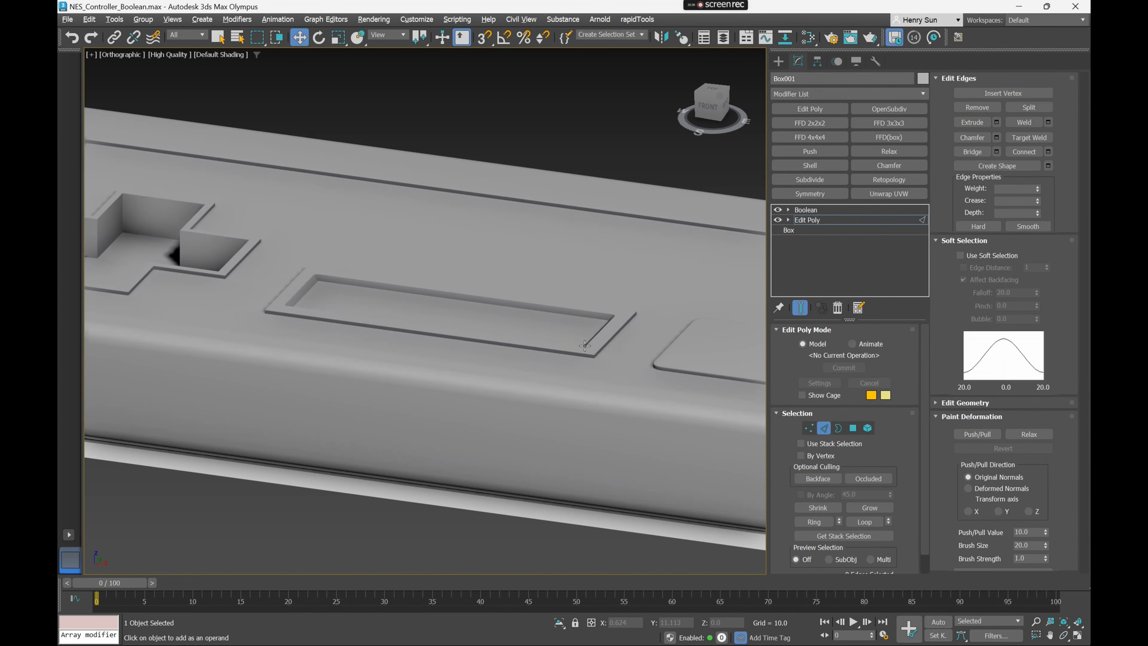
Window-select the vertical edges at the Start-side corners of the Select/Start base in wireframe top view, excluding the horizontal edges
{"action": "key", "text": "t"}
{"action": "scroll", "coordinate": [423, 362], "scroll_direction": "up", "scroll_amount": 5}
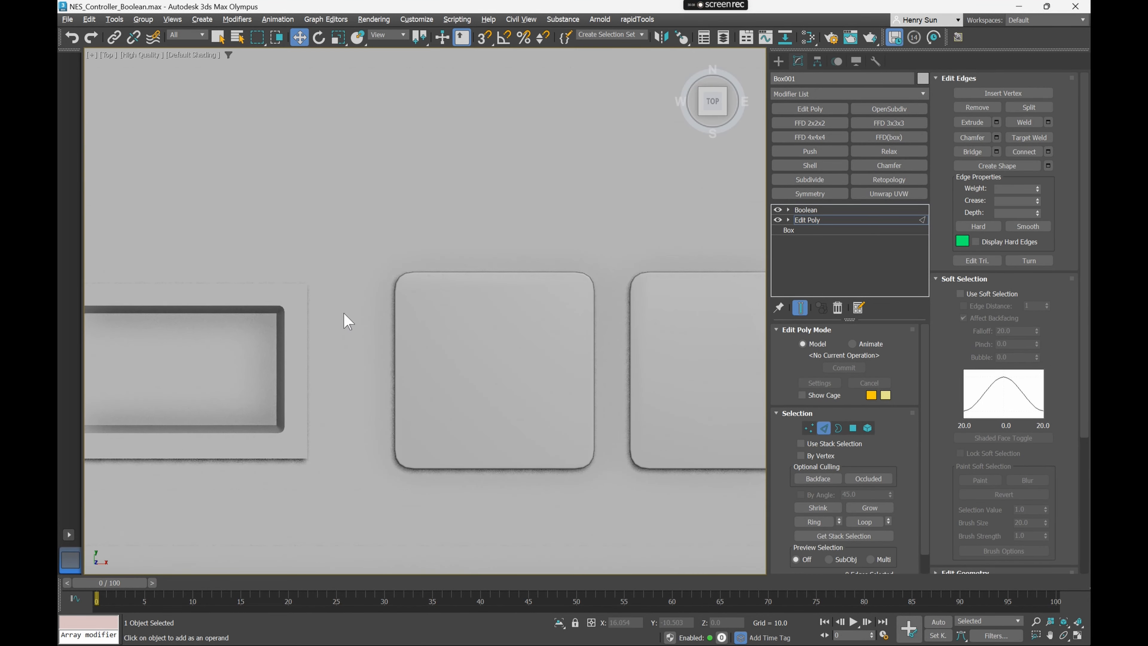
{"action": "key", "text": "F3"}
{"action": "scroll", "coordinate": [343, 330], "scroll_direction": "up", "scroll_amount": 2}
{"action": "middle_click_drag", "start_coordinate": [346, 308], "coordinate": [545, 244]}
{"action": "left_click_drag", "start_coordinate": [506, 165], "coordinate": [542, 207]}
{"action": "left_click_drag", "start_coordinate": [445, 181], "coordinate": [415, 229], "text": "alt"}
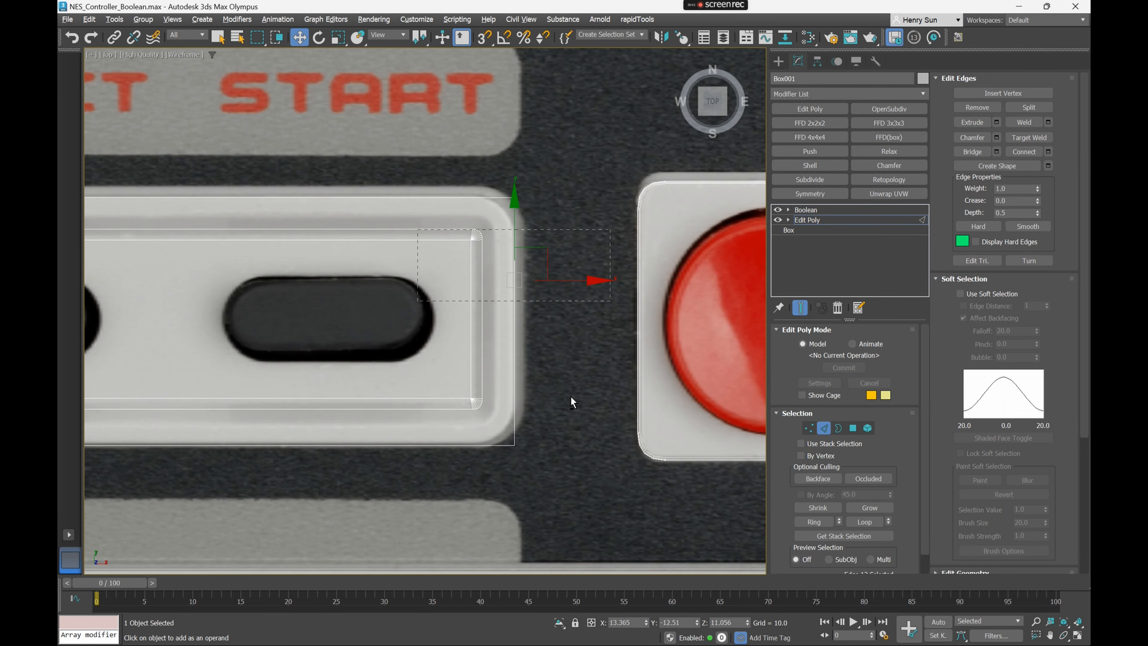
{"action": "left_click_drag", "start_coordinate": [479, 469], "coordinate": [478, 468]}
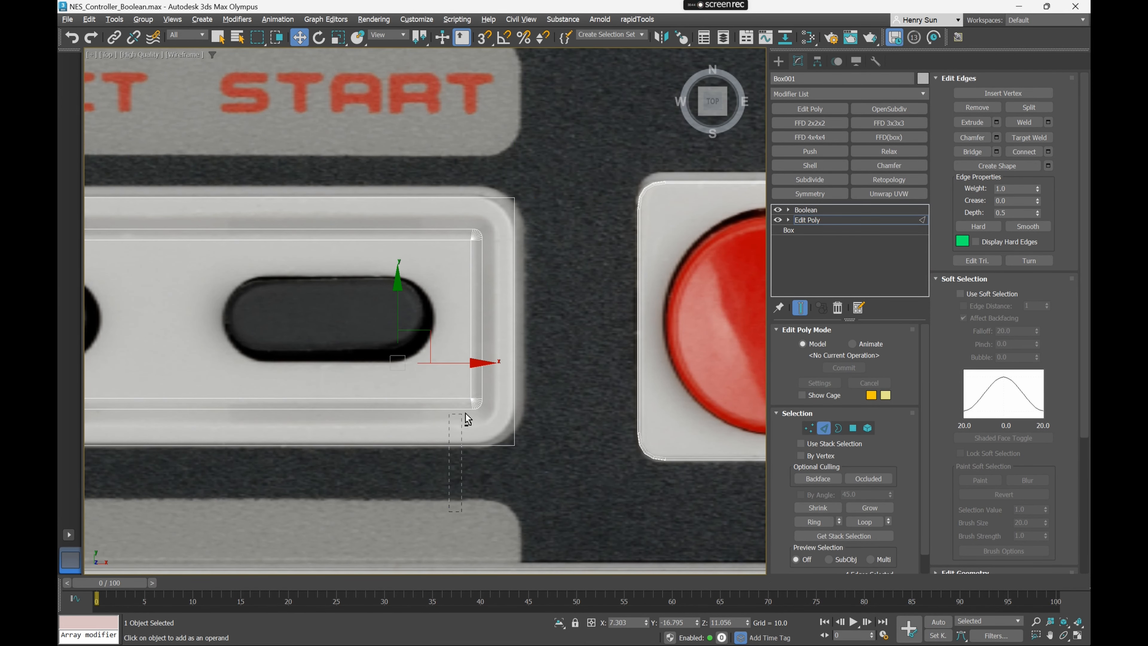
{"action": "left_click_drag", "start_coordinate": [465, 413], "coordinate": [465, 413], "text": "alt"}
{"action": "left_click_drag", "start_coordinate": [534, 371], "coordinate": [497, 384], "text": "alt"}
Add the vertical edges at the Select-side corners of the base to the selection, removing the long and short perimeter edges
{"action": "middle_click_drag", "start_coordinate": [411, 475], "coordinate": [813, 425]}
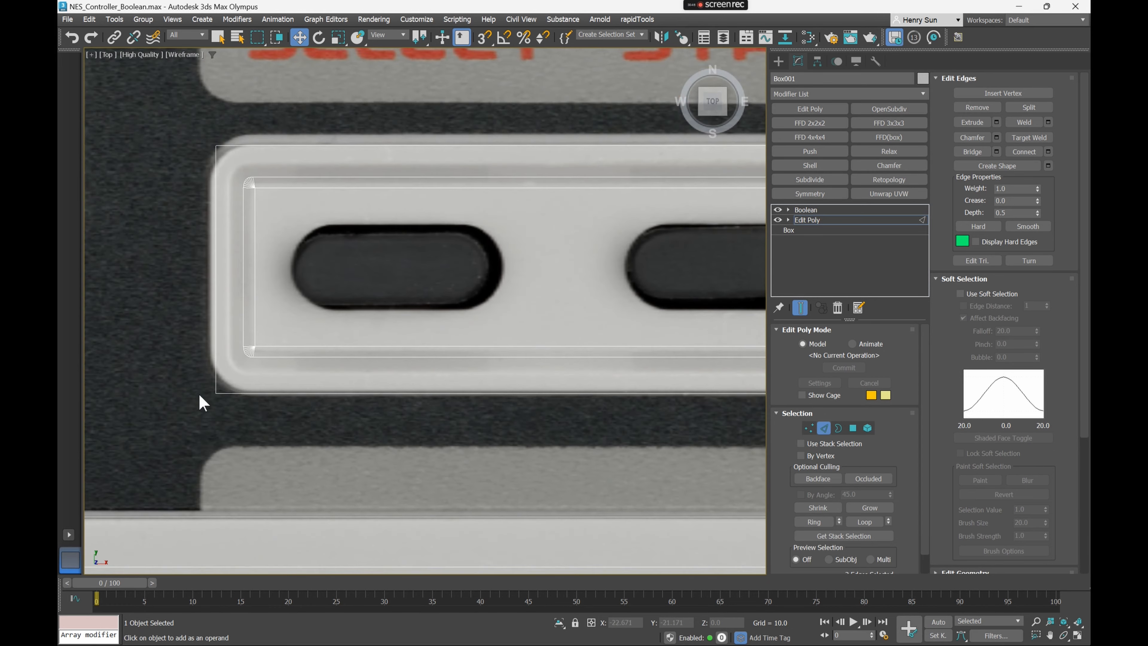
{"action": "middle_click_drag", "start_coordinate": [202, 402], "coordinate": [231, 381]}
{"action": "left_click_drag", "start_coordinate": [342, 430], "coordinate": [346, 433]}
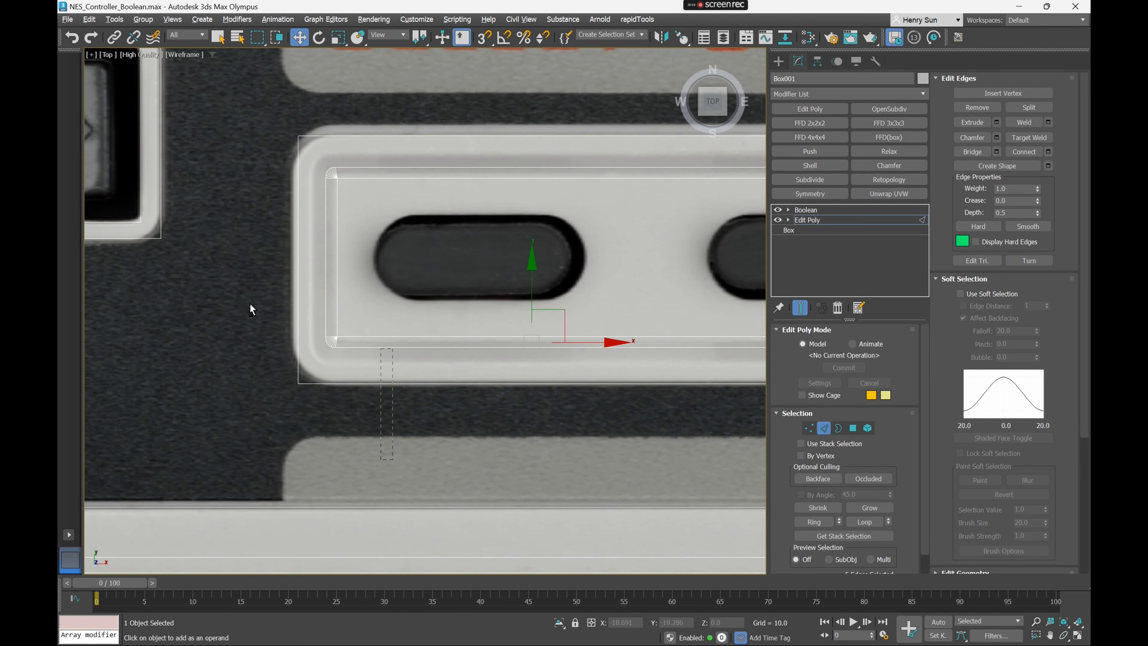
{"action": "left_click_drag", "start_coordinate": [250, 303], "coordinate": [380, 306], "text": "alt"}
{"action": "left_click_drag", "start_coordinate": [341, 129], "coordinate": [344, 130], "text": "ctrl"}
{"action": "left_click_drag", "start_coordinate": [397, 109], "coordinate": [447, 204], "text": "alt"}
{"action": "left_click_drag", "start_coordinate": [273, 210], "coordinate": [398, 233], "text": "alt"}
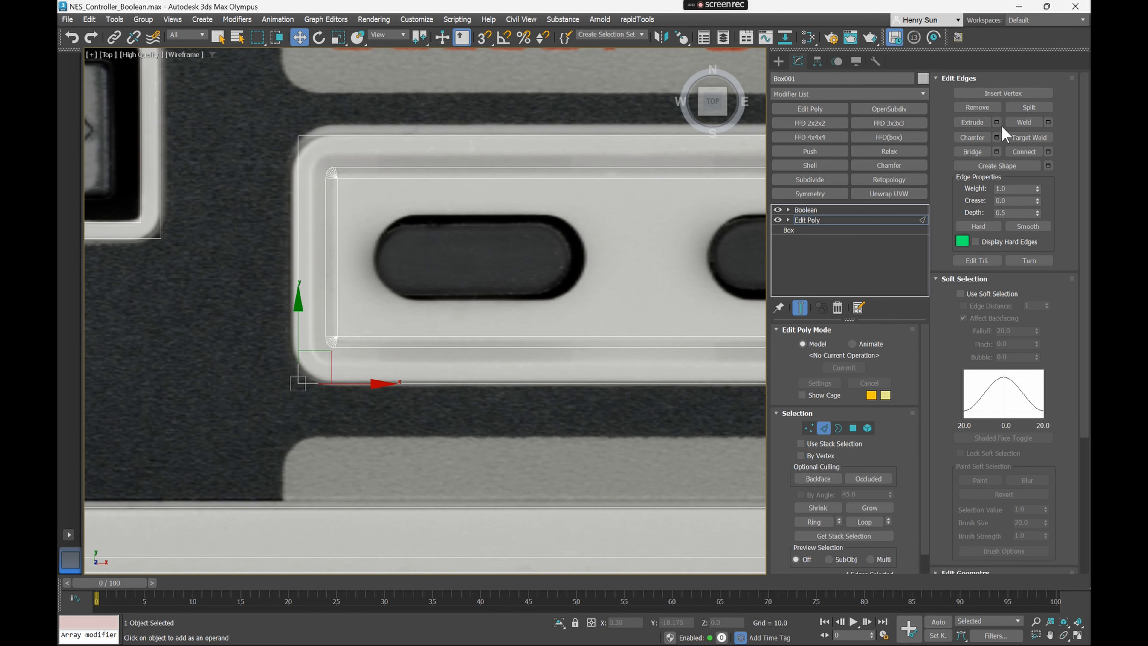
Check the selected corner edges in wireframe top view with the Boolean and end result toggled off and on
{"action": "middle_click_drag", "start_coordinate": [467, 249], "coordinate": [460, 249], "text": "alt"}
{"action": "key", "text": "t"}
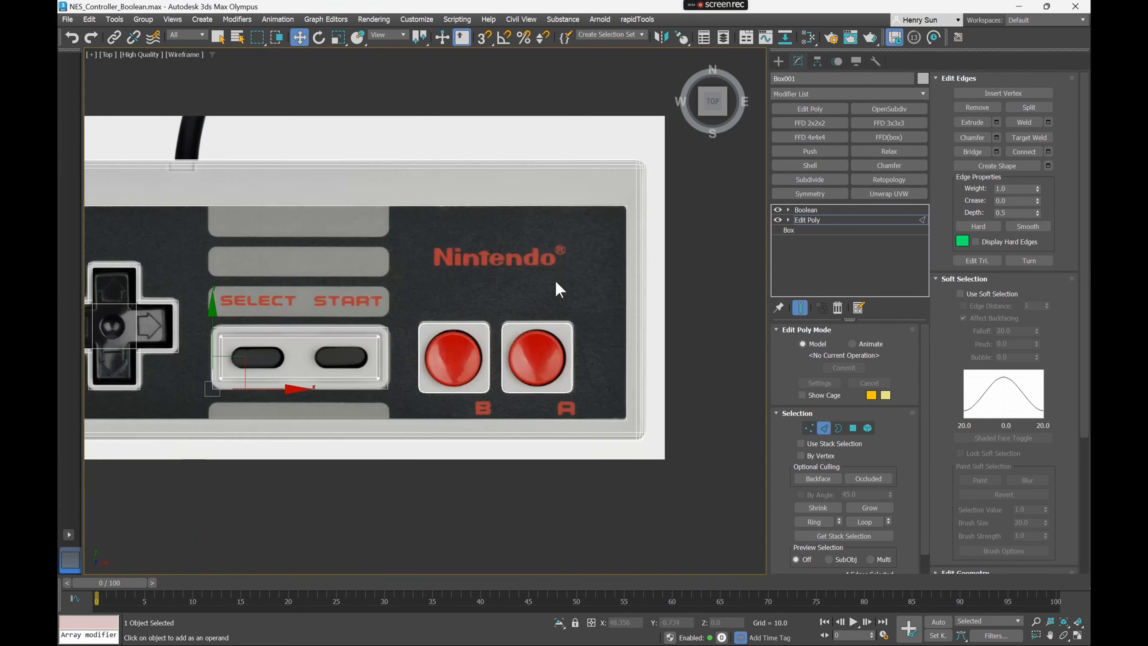
{"action": "scroll", "coordinate": [448, 294], "scroll_direction": "down", "scroll_amount": 2}
{"action": "scroll", "coordinate": [486, 364], "scroll_direction": "up", "scroll_amount": 6}
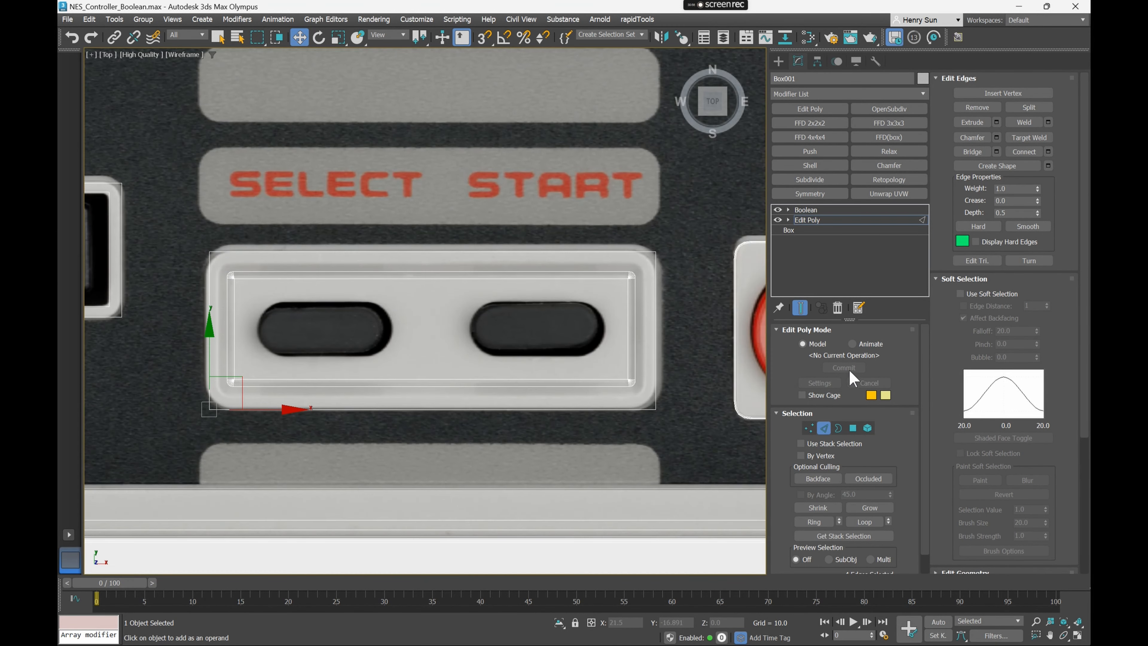
{"action": "left_click", "coordinate": [778, 210]}
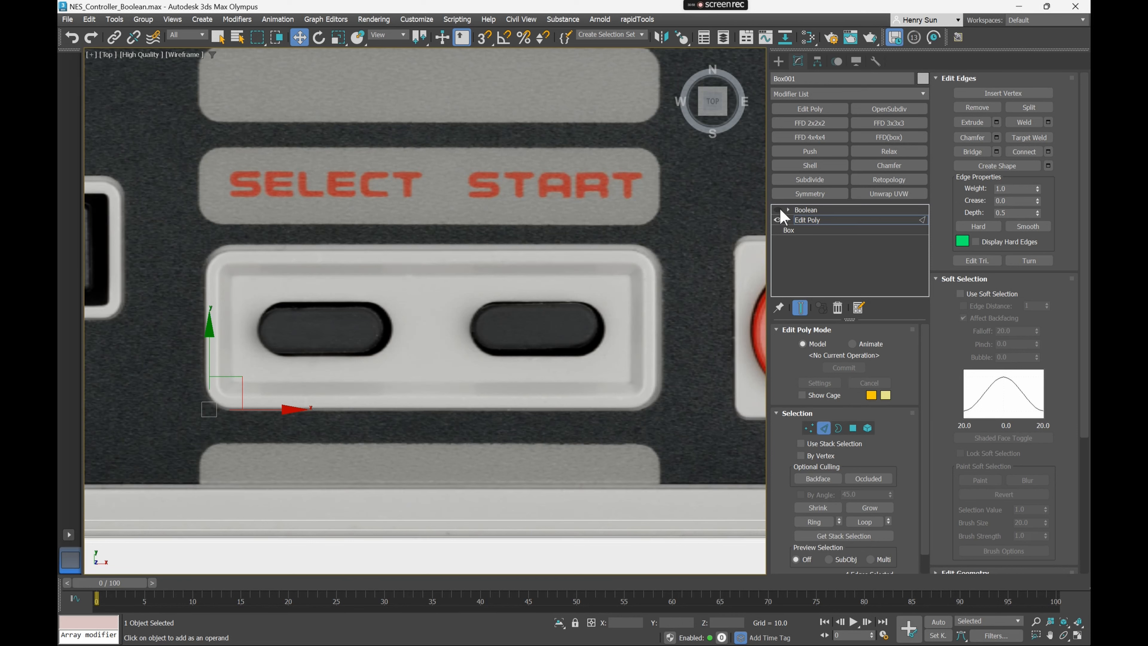
{"action": "left_click", "coordinate": [779, 209]}
{"action": "left_click", "coordinate": [780, 209]}
{"action": "left_click", "coordinate": [780, 209]}
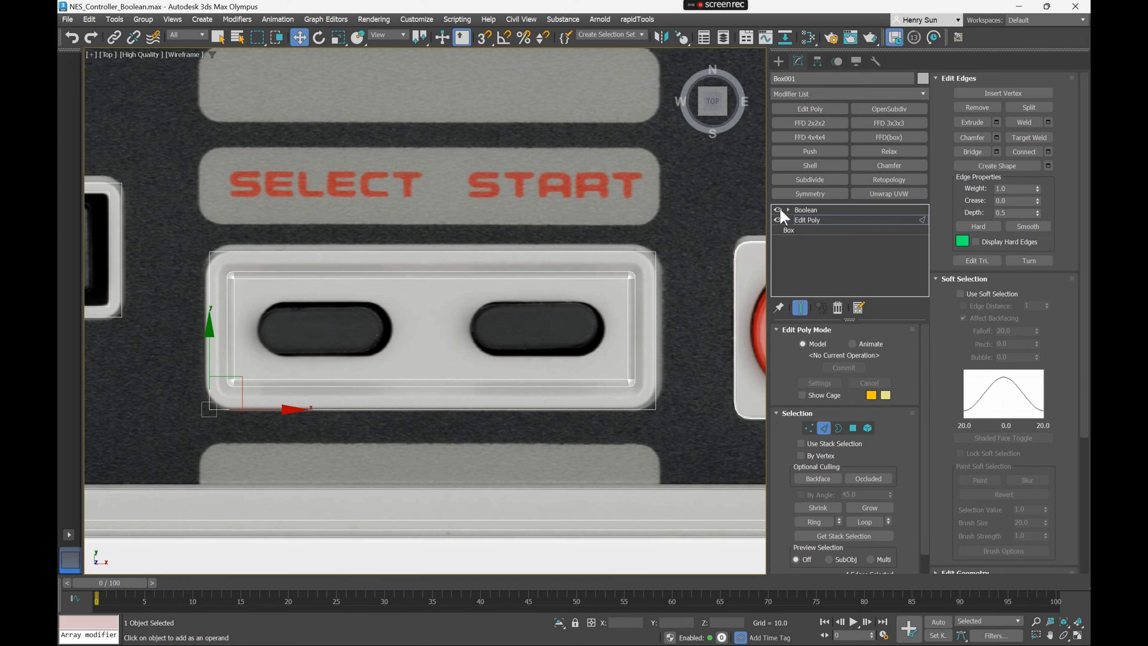
{"action": "left_click", "coordinate": [780, 209]}
{"action": "left_click", "coordinate": [779, 210]}
{"action": "left_click", "coordinate": [805, 311]}
{"action": "left_click", "coordinate": [805, 312]}
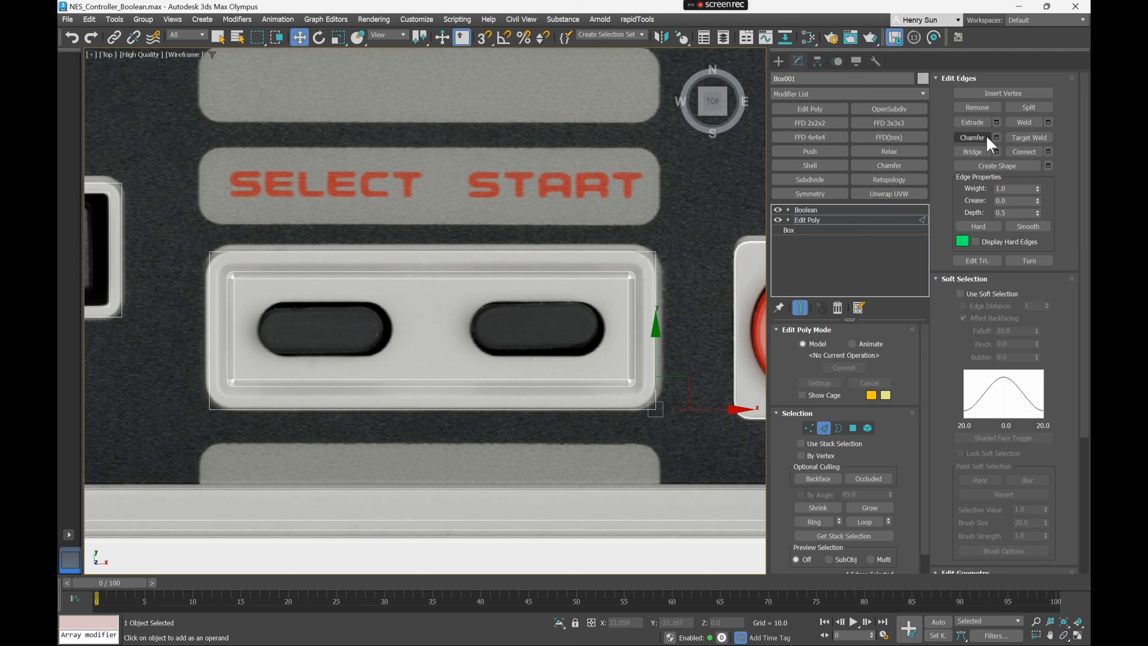
Chamfer the Select/Start base's vertical corner edges by 2.244 with 2 segments, matching the reference image's rounding
{"action": "left_click", "coordinate": [997, 137]}
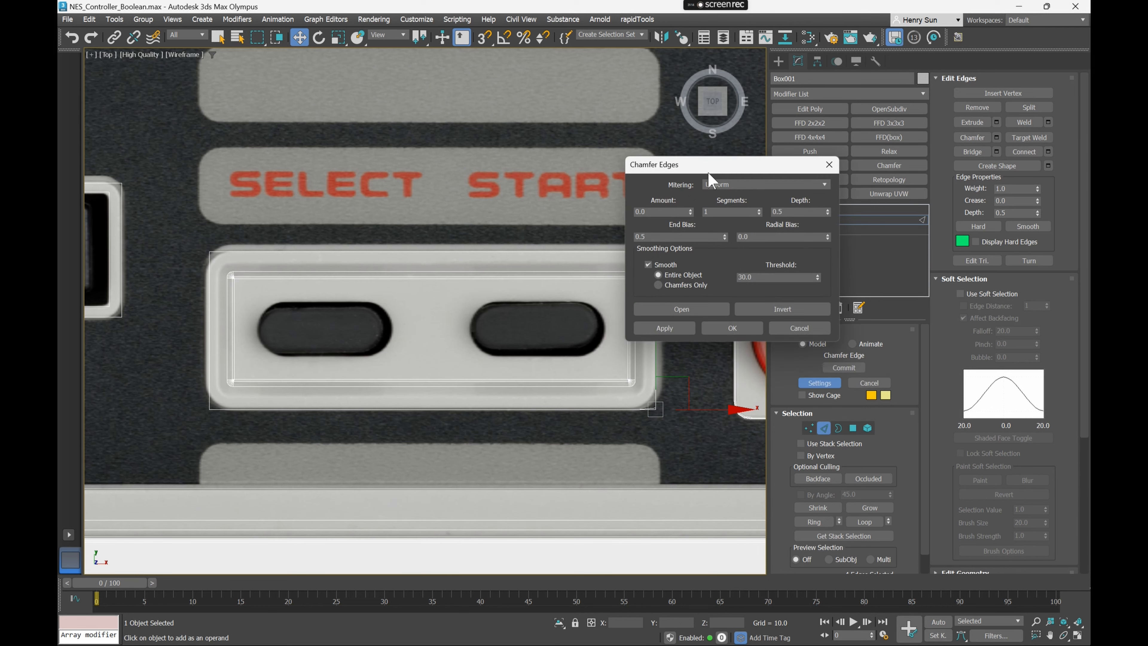
{"action": "left_click_drag", "start_coordinate": [725, 173], "coordinate": [851, 160]}
{"action": "left_click_drag", "start_coordinate": [819, 204], "coordinate": [817, 149]}
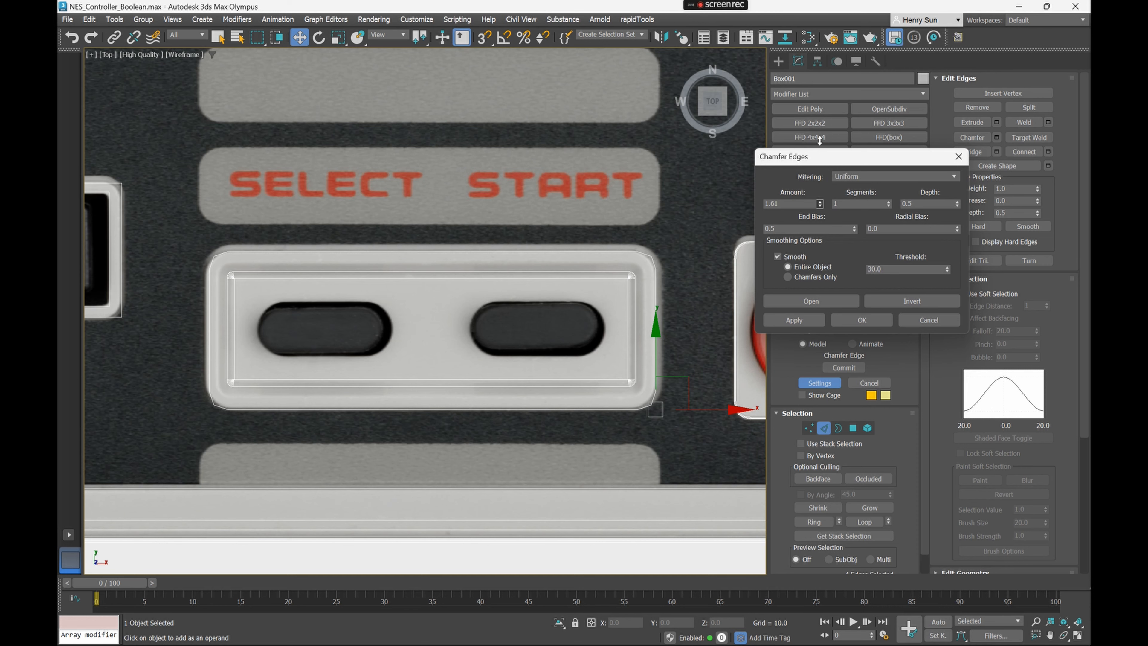
{"action": "scroll", "coordinate": [635, 288], "scroll_direction": "up", "scroll_amount": 3}
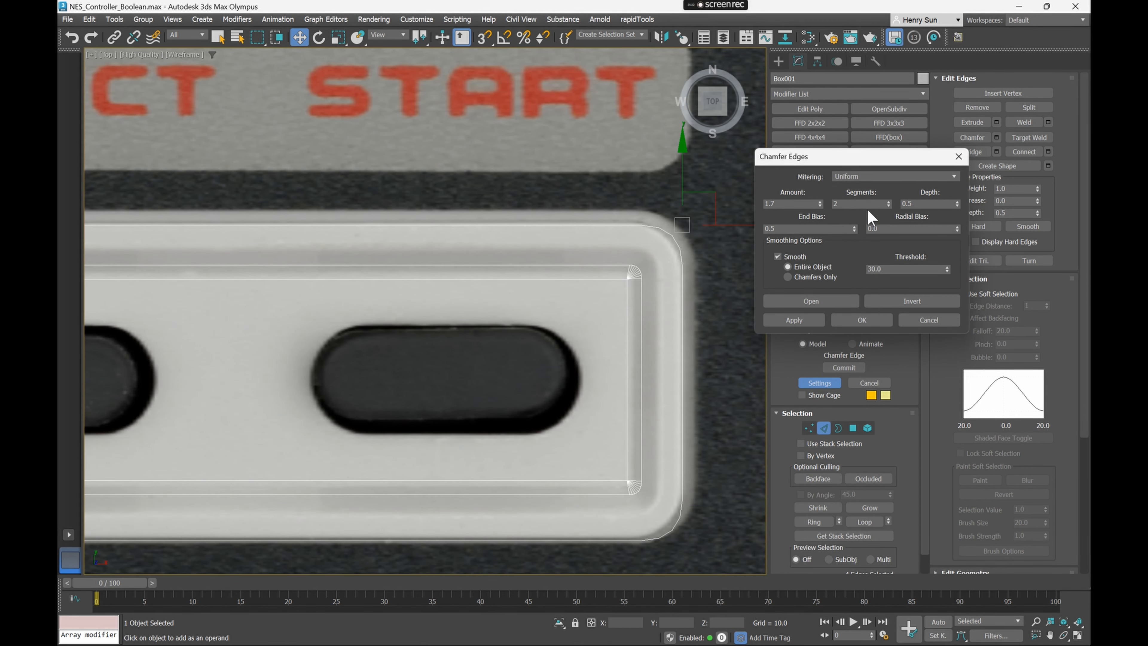
{"action": "left_click_drag", "start_coordinate": [819, 204], "coordinate": [819, 195]}
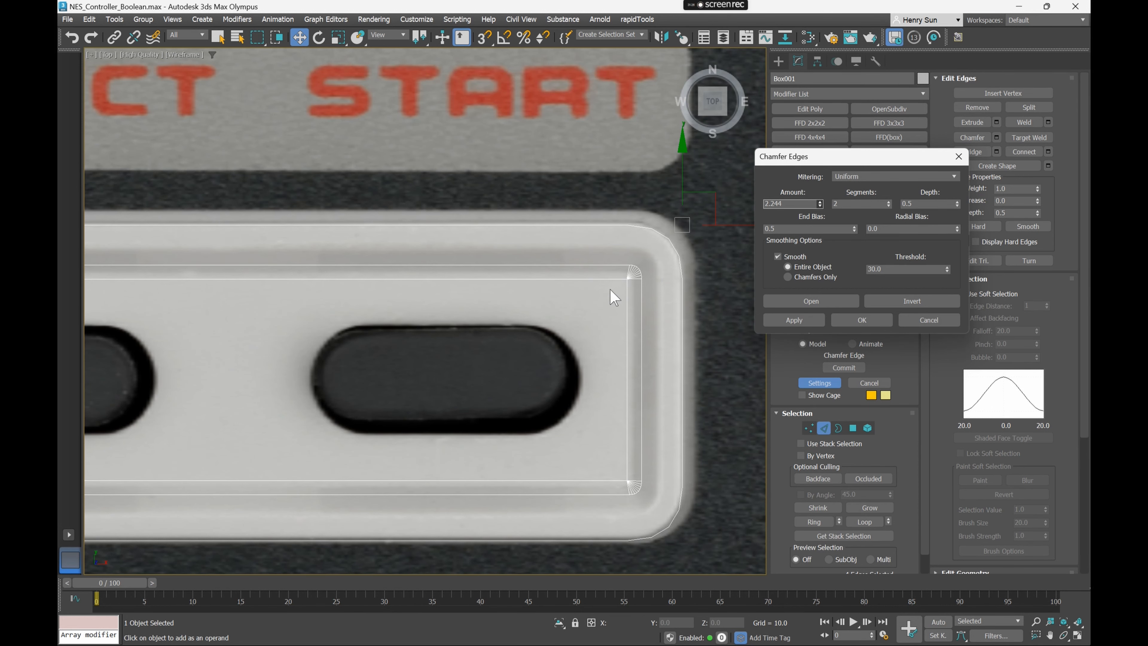
{"action": "scroll", "coordinate": [616, 296], "scroll_direction": "down", "scroll_amount": 4}
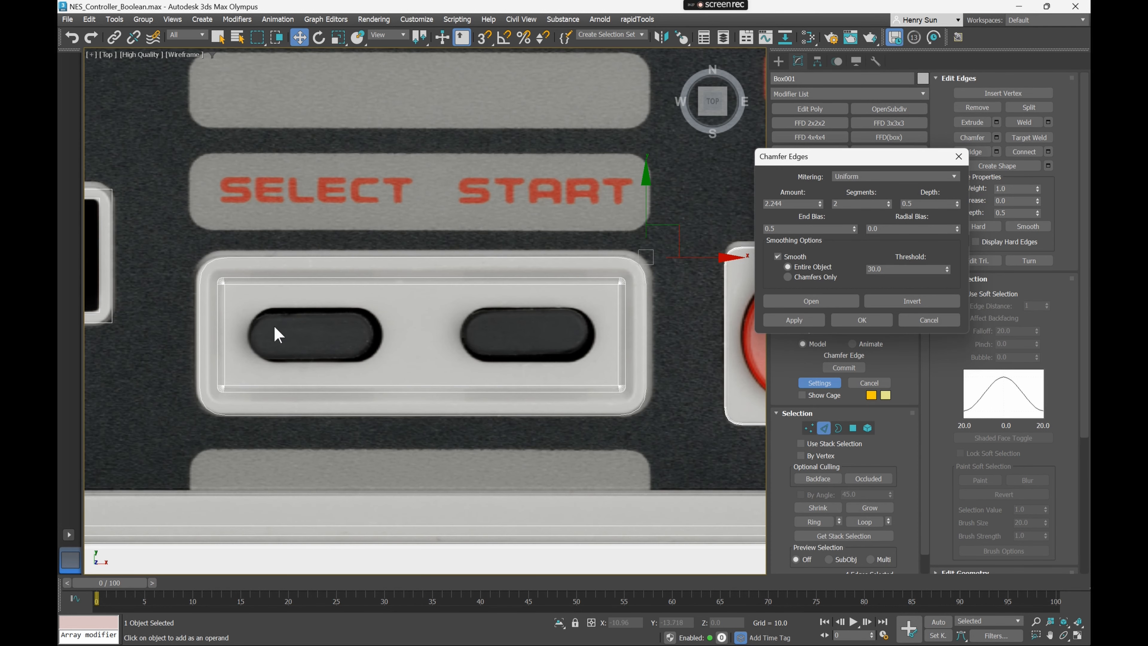
{"action": "left_click", "coordinate": [874, 318]}
Examine the Select/Start base's rounded corners beside the B button base in shaded perspective view
{"action": "key", "text": "p"}
{"action": "scroll", "coordinate": [605, 261], "scroll_direction": "up", "scroll_amount": 3}
{"action": "scroll", "coordinate": [607, 257], "scroll_direction": "down", "scroll_amount": 3}
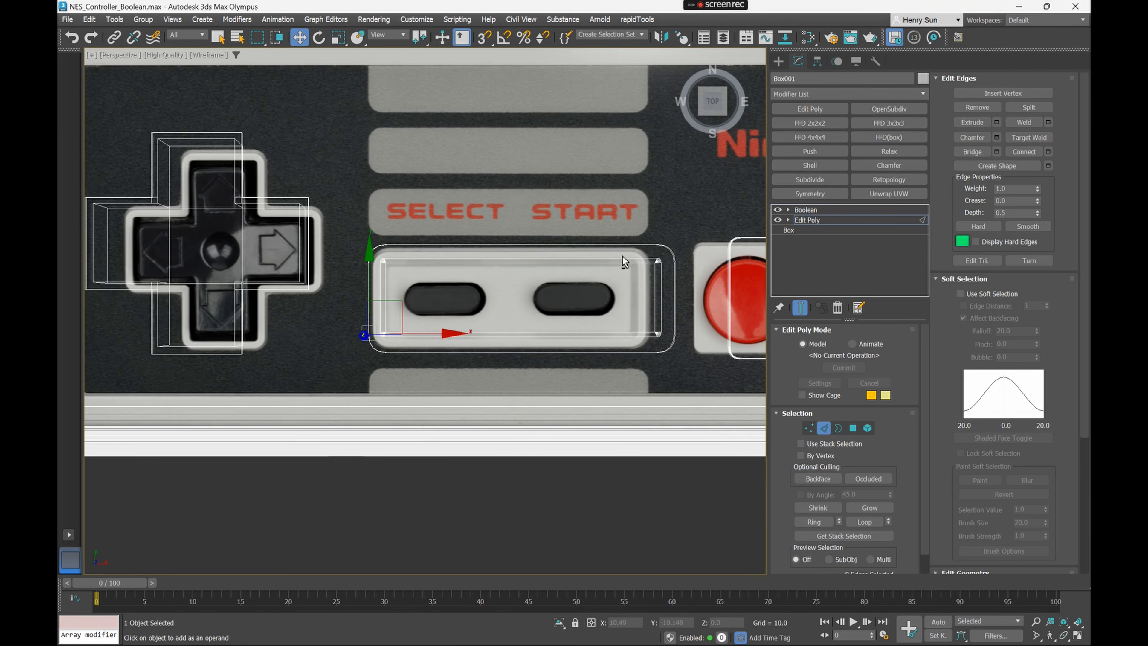
{"action": "mouse_move", "coordinate": [622, 256]}
{"action": "middle_mouse_down", "text": "alt"}
{"action": "mouse_move", "coordinate": [620, 221]}
{"action": "mouse_move", "coordinate": [369, 280]}
{"action": "mouse_move", "coordinate": [367, 257]}
{"action": "mouse_move", "coordinate": [543, 297]}
{"action": "middle_mouse_up", "text": "alt"}
{"action": "key", "text": "F3"}
{"action": "left_click", "coordinate": [598, 344]}
{"action": "middle_click_drag", "start_coordinate": [585, 350], "coordinate": [397, 239]}
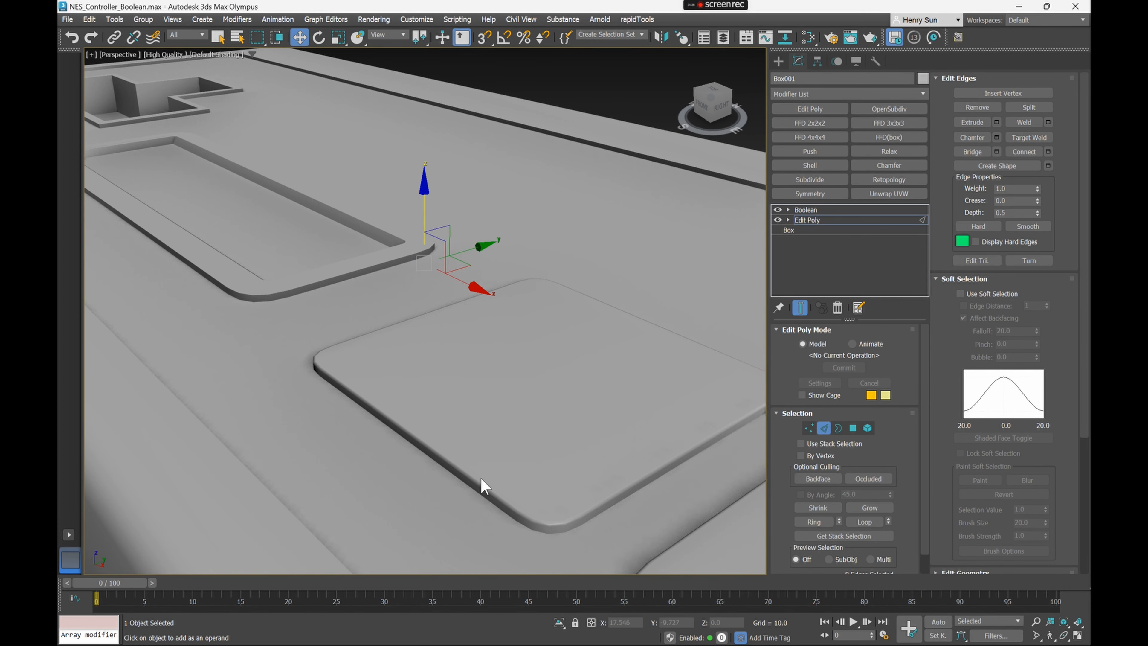
Select the Select/Start base's short top edge facing the B button base and start a chamfer on it
{"action": "scroll", "coordinate": [573, 522], "scroll_direction": "up", "scroll_amount": 2}
{"action": "scroll", "coordinate": [468, 252], "scroll_direction": "down", "scroll_amount": 3}
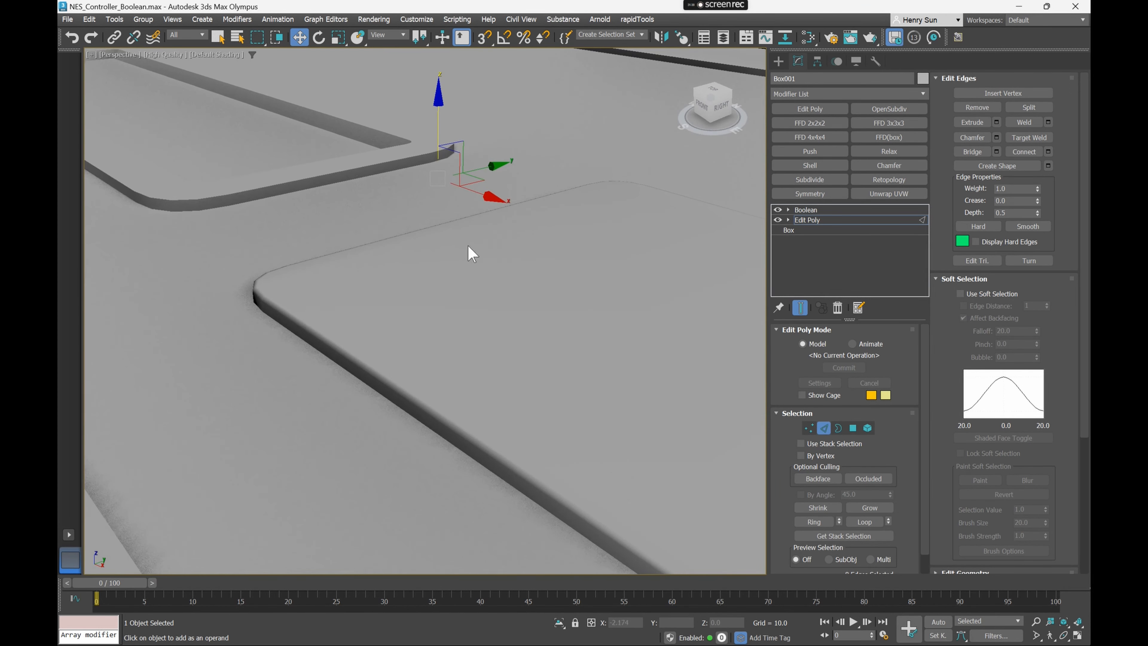
{"action": "middle_click_drag", "start_coordinate": [361, 209], "coordinate": [564, 273]}
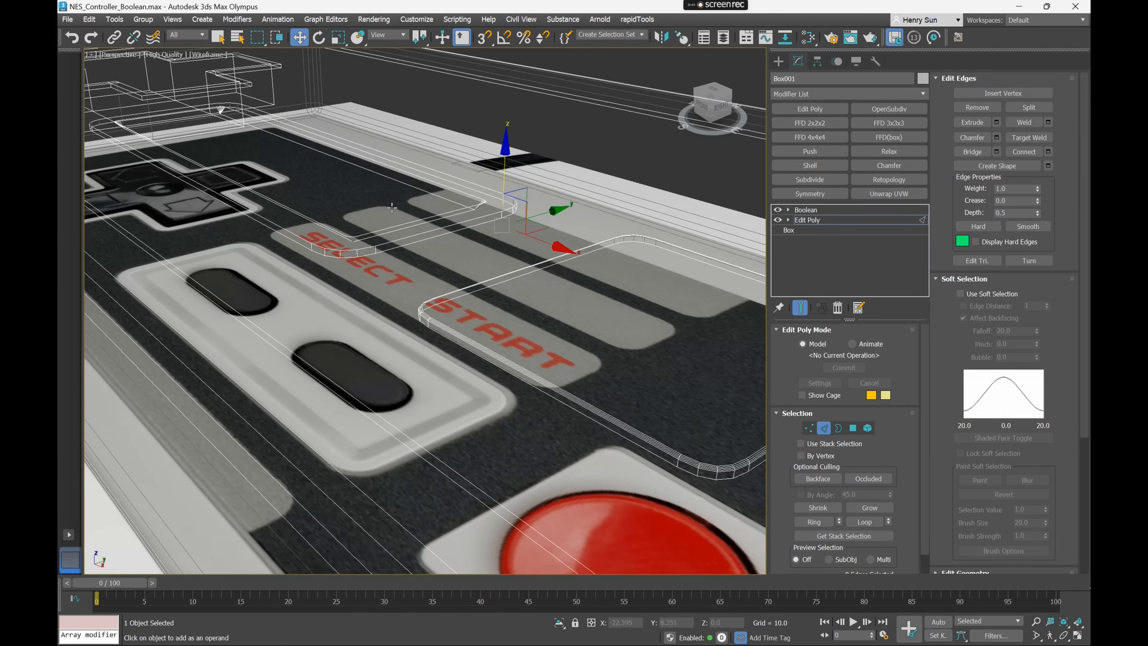
{"action": "scroll", "coordinate": [388, 235], "scroll_direction": "up", "scroll_amount": 2}
{"action": "key", "text": "F4"}
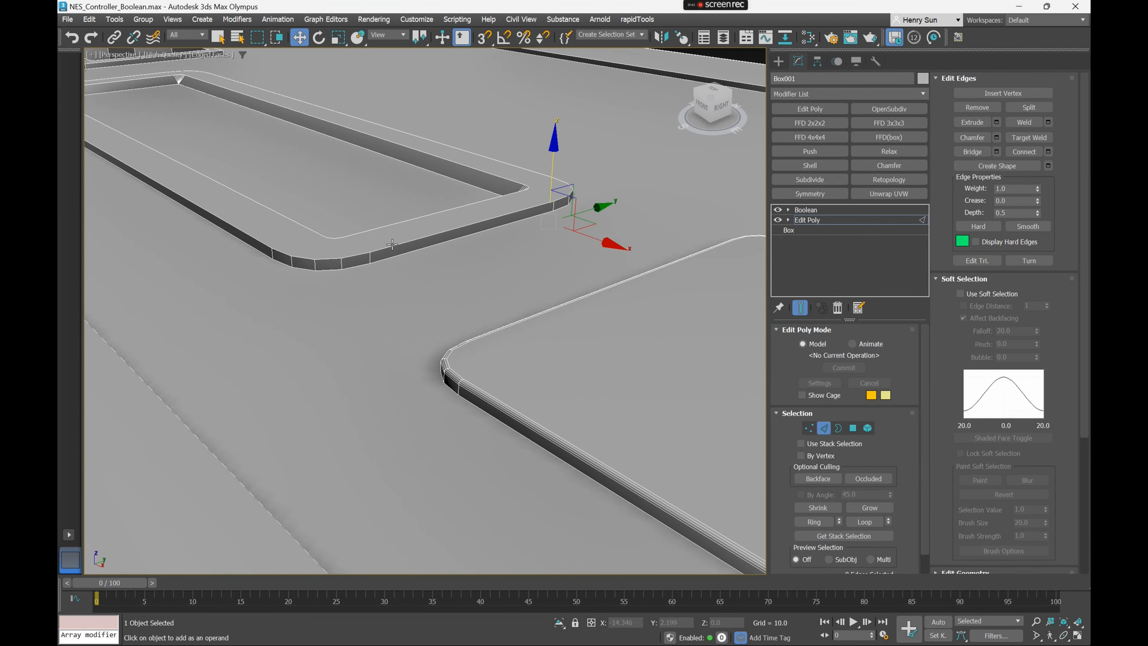
{"action": "left_click", "coordinate": [392, 244]}
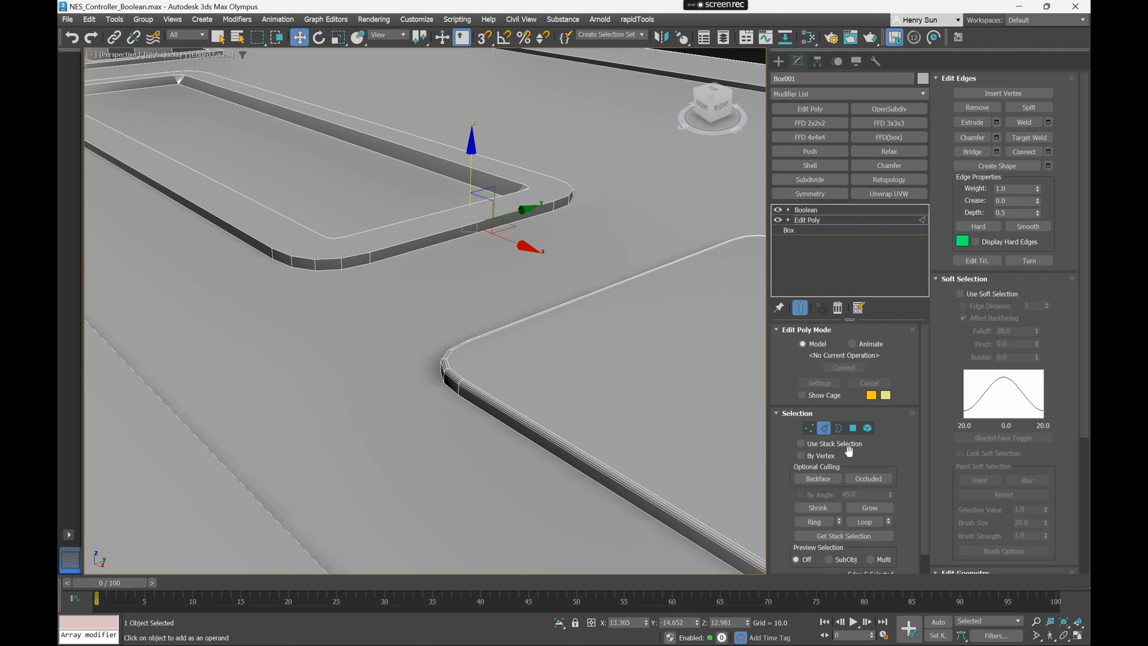
{"action": "left_click", "coordinate": [996, 137]}
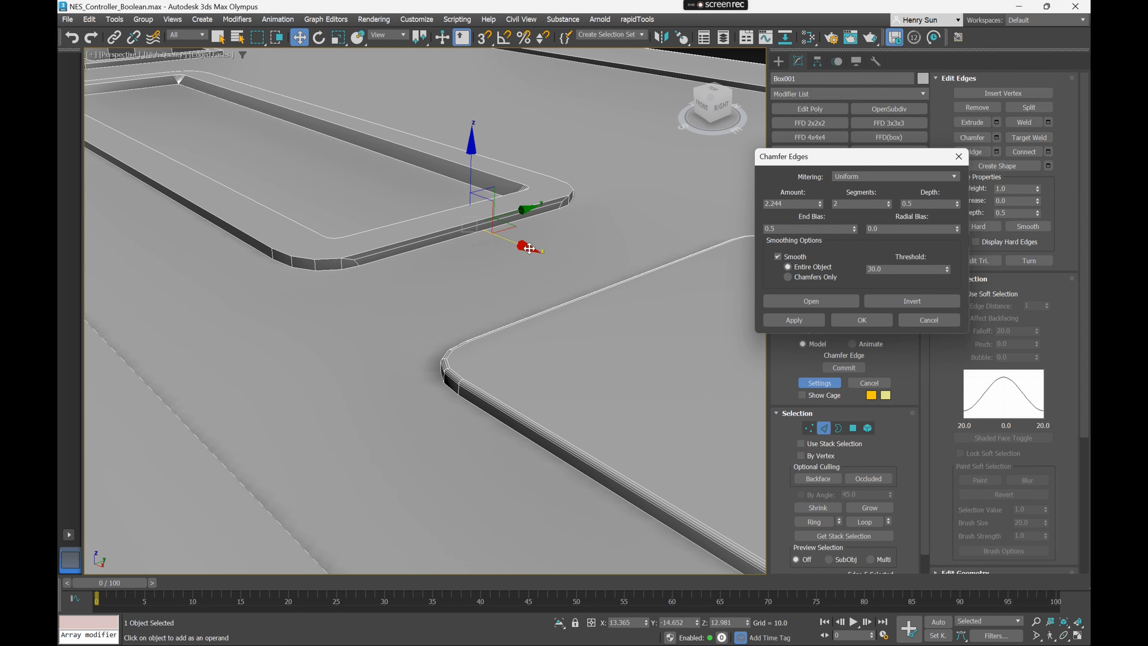
Extend the edge selection across the Select/Start base in wireframe front view
{"action": "key", "text": "f"}
{"action": "scroll", "coordinate": [460, 209], "scroll_direction": "down", "scroll_amount": 3}
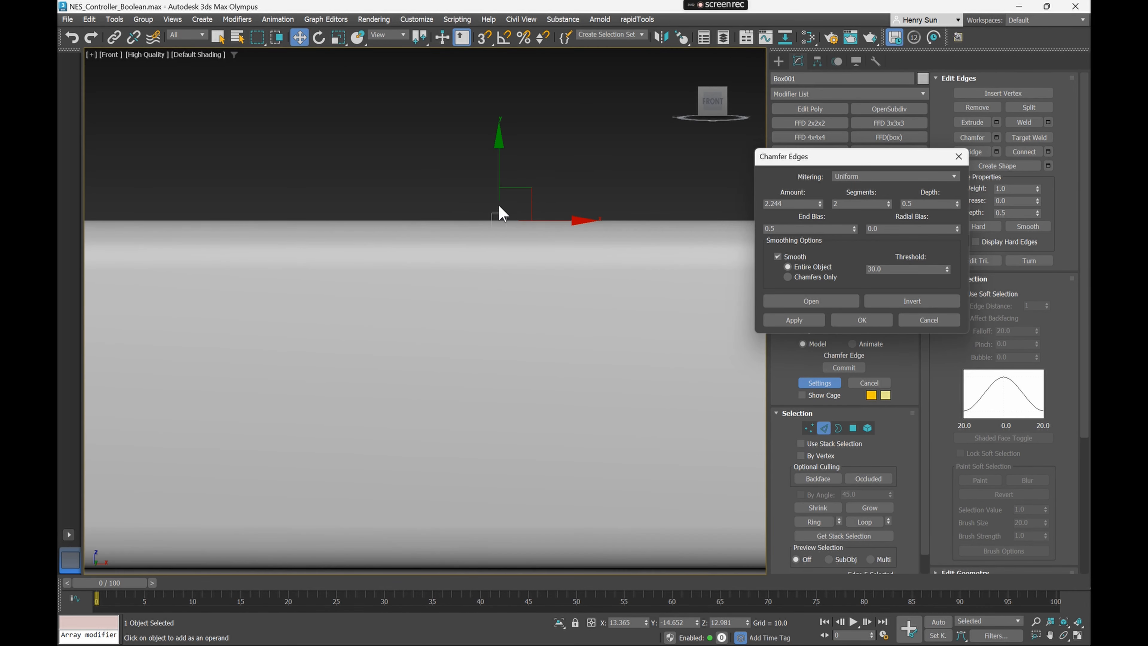
{"action": "key", "text": "F3"}
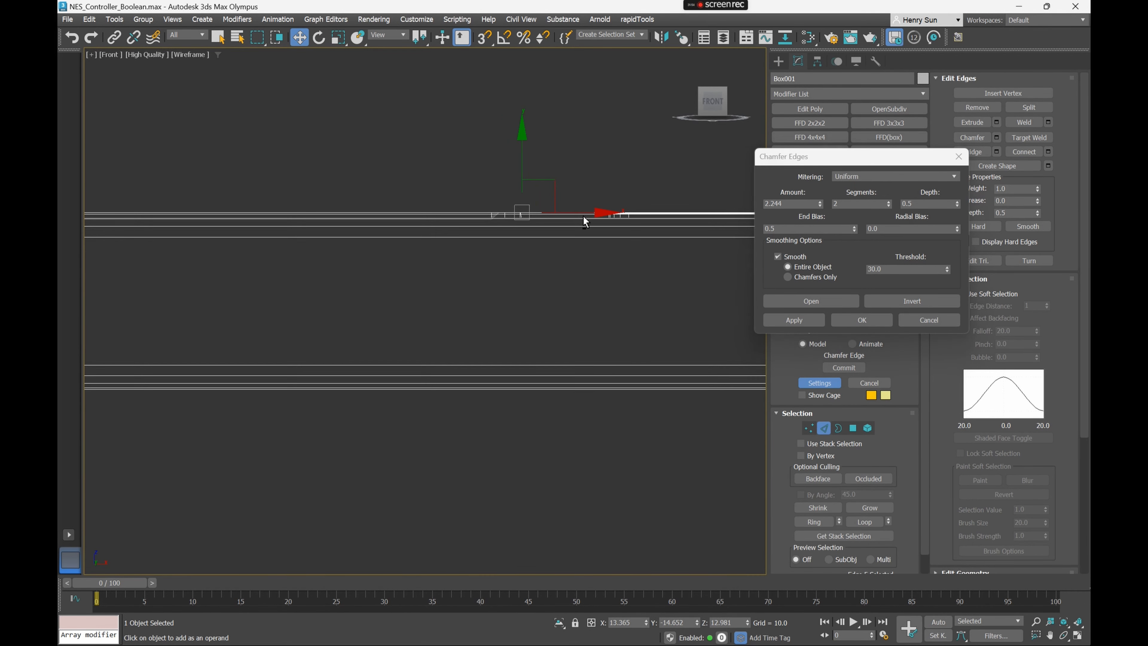
{"action": "middle_click_drag", "start_coordinate": [584, 221], "coordinate": [586, 233], "text": "alt"}
{"action": "key", "text": "f"}
{"action": "scroll", "coordinate": [248, 217], "scroll_direction": "down", "scroll_amount": 2}
{"action": "middle_click_drag", "start_coordinate": [248, 221], "coordinate": [472, 262]}
{"action": "scroll", "coordinate": [323, 241], "scroll_direction": "down", "scroll_amount": 3}
{"action": "middle_click_drag", "start_coordinate": [323, 246], "coordinate": [585, 264]}
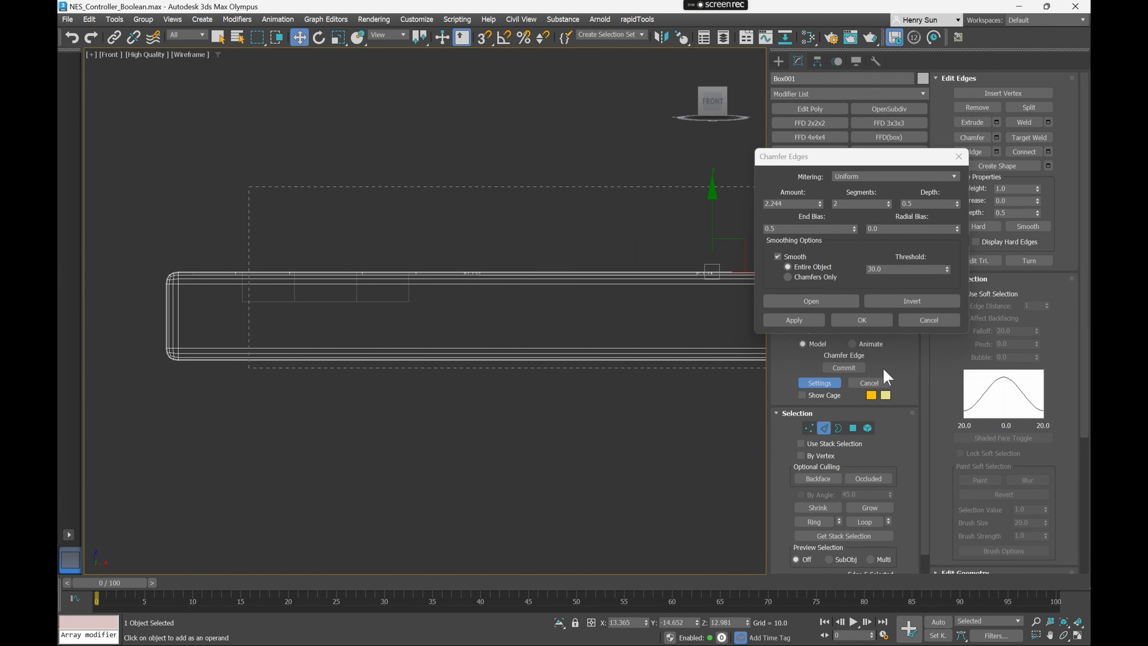
Remove the Select/Start base's lower and vertical edges from the selection, keeping only those along its upper surface
{"action": "scroll", "coordinate": [432, 300], "scroll_direction": "up", "scroll_amount": 3}
{"action": "scroll", "coordinate": [566, 310], "scroll_direction": "up", "scroll_amount": 4}
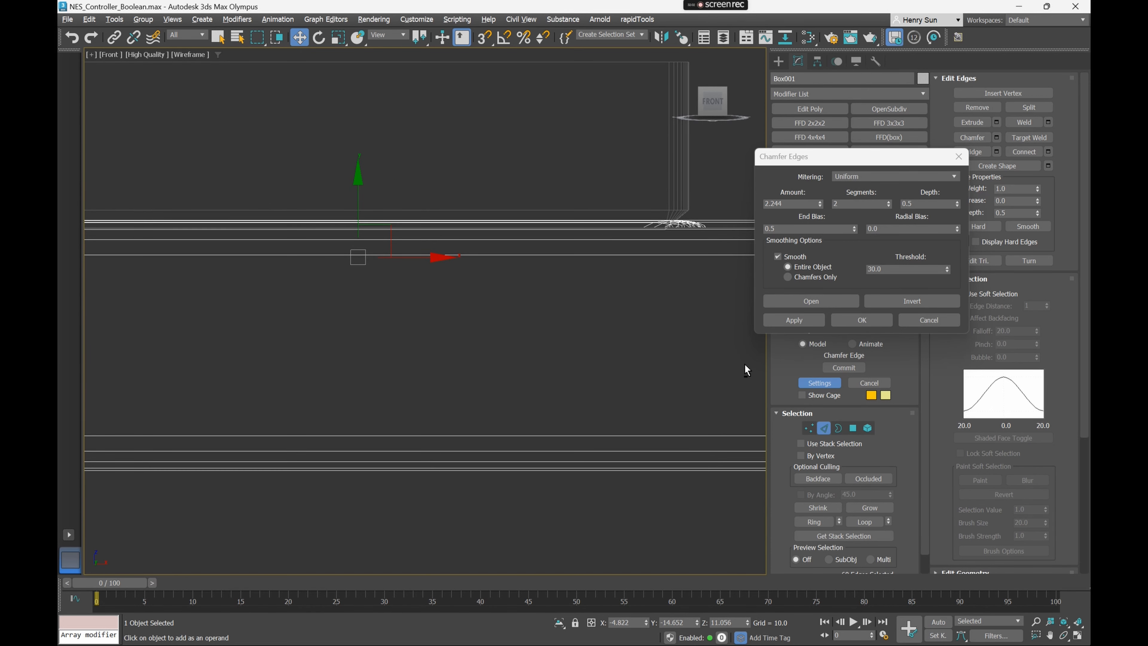
{"action": "scroll", "coordinate": [663, 327], "scroll_direction": "down", "scroll_amount": 2}
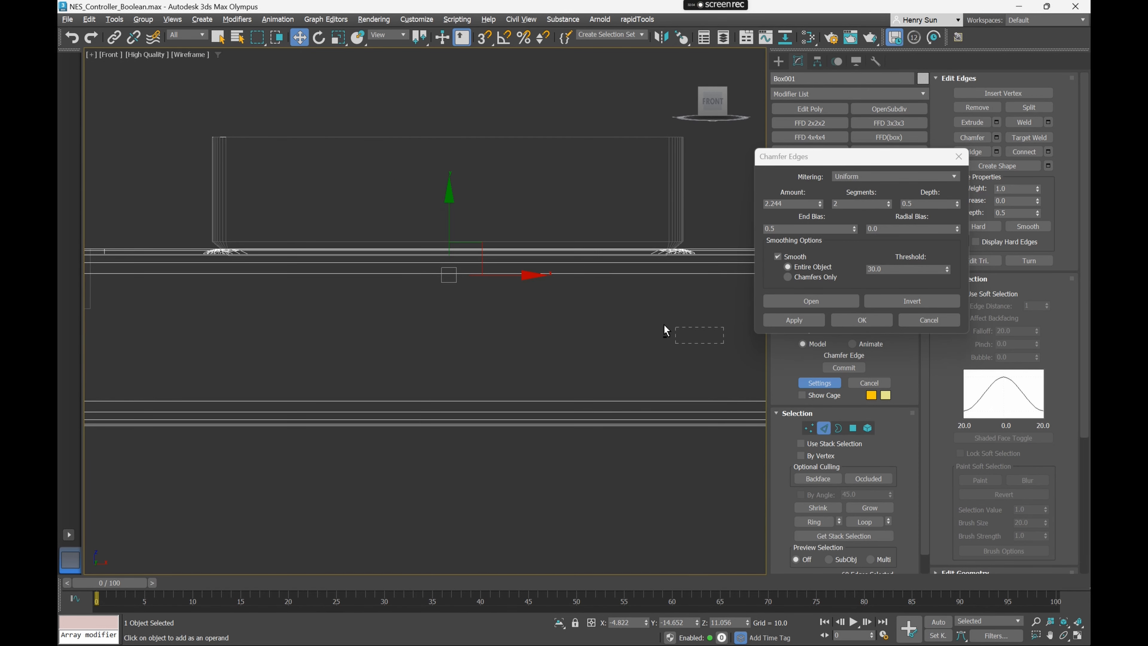
{"action": "left_click_drag", "start_coordinate": [192, 256], "coordinate": [187, 256]}
{"action": "left_click_drag", "start_coordinate": [187, 261], "coordinate": [187, 261]}
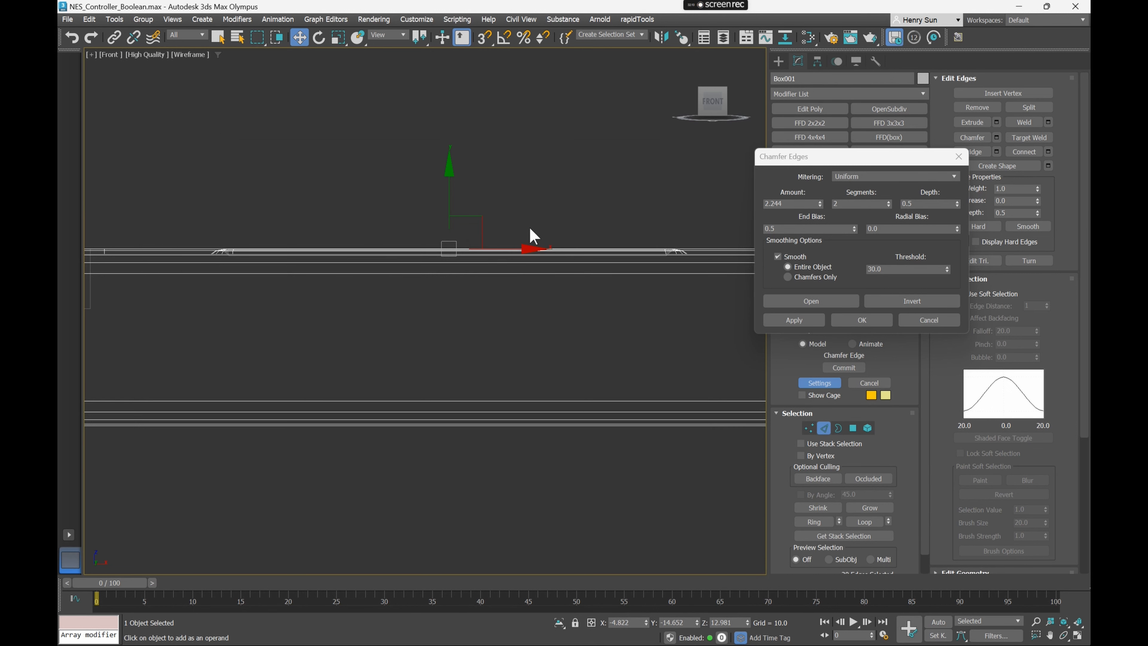
Chamfer the Select/Start base's top edges by a small amount with 2 segments, matching the button bases' softened rims
{"action": "key", "text": "p"}
{"action": "key", "text": "F3"}
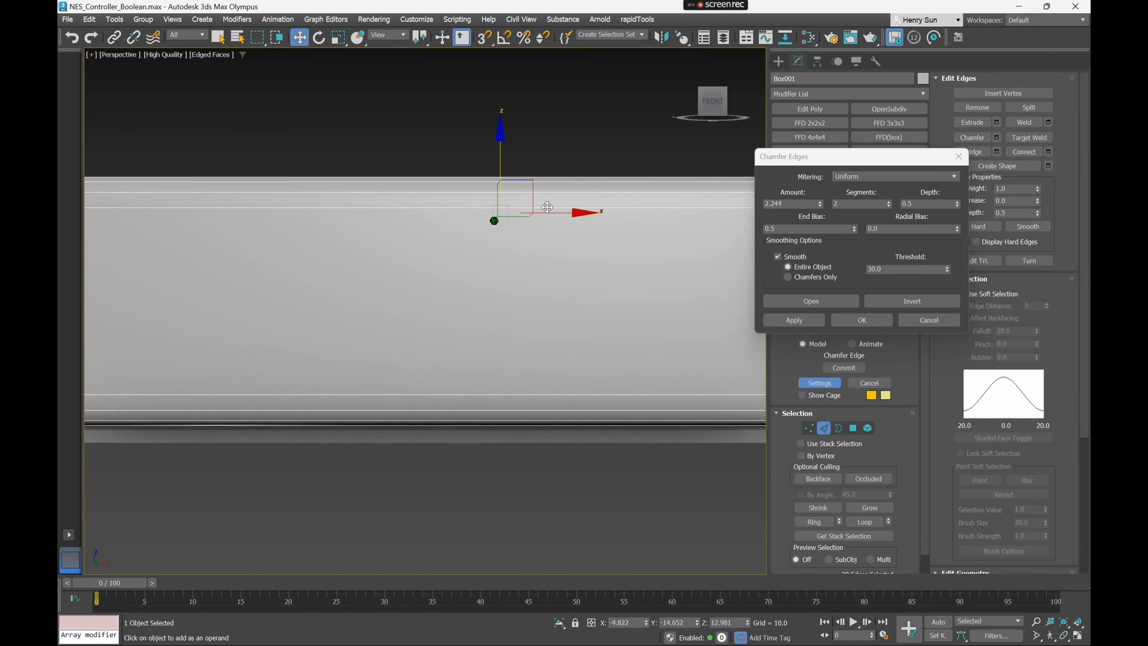
{"action": "mouse_move", "coordinate": [543, 205]}
{"action": "middle_mouse_down", "text": "alt"}
{"action": "mouse_move", "coordinate": [509, 230]}
{"action": "mouse_move", "coordinate": [256, 302]}
{"action": "middle_mouse_up", "text": "alt"}
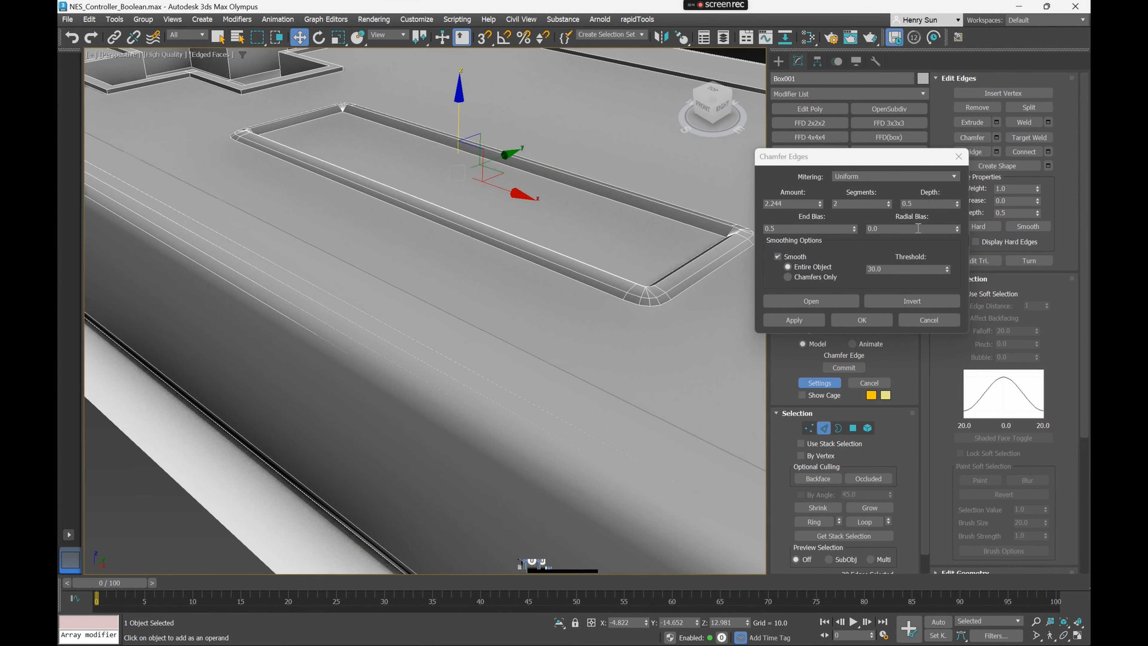
{"action": "left_click_drag", "start_coordinate": [819, 204], "coordinate": [820, 235]}
{"action": "middle_click_drag", "start_coordinate": [579, 272], "coordinate": [717, 296]}
{"action": "left_click_drag", "start_coordinate": [819, 205], "coordinate": [817, 245]}
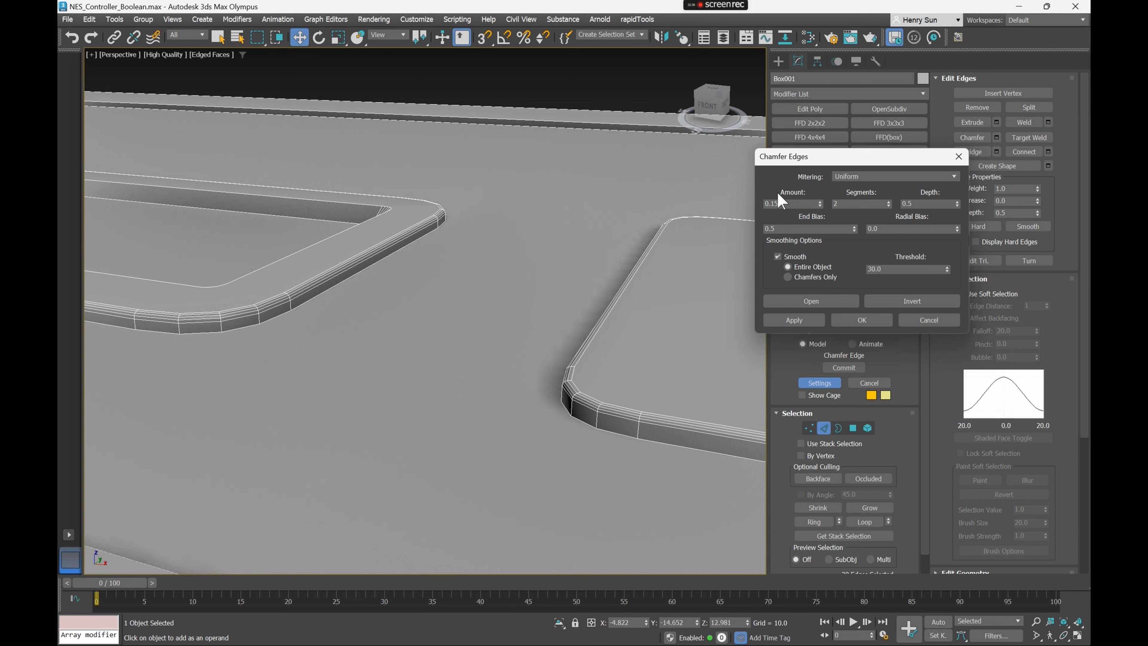
{"action": "left_click", "coordinate": [798, 205]}
{"action": "left_click", "coordinate": [841, 320]}
Leave edge editing on the Select/Start base and select the Boolean's Outer_DPad operand
{"action": "scroll", "coordinate": [452, 285], "scroll_direction": "down", "scroll_amount": 5}
{"action": "scroll", "coordinate": [414, 284], "scroll_direction": "up", "scroll_amount": 2}
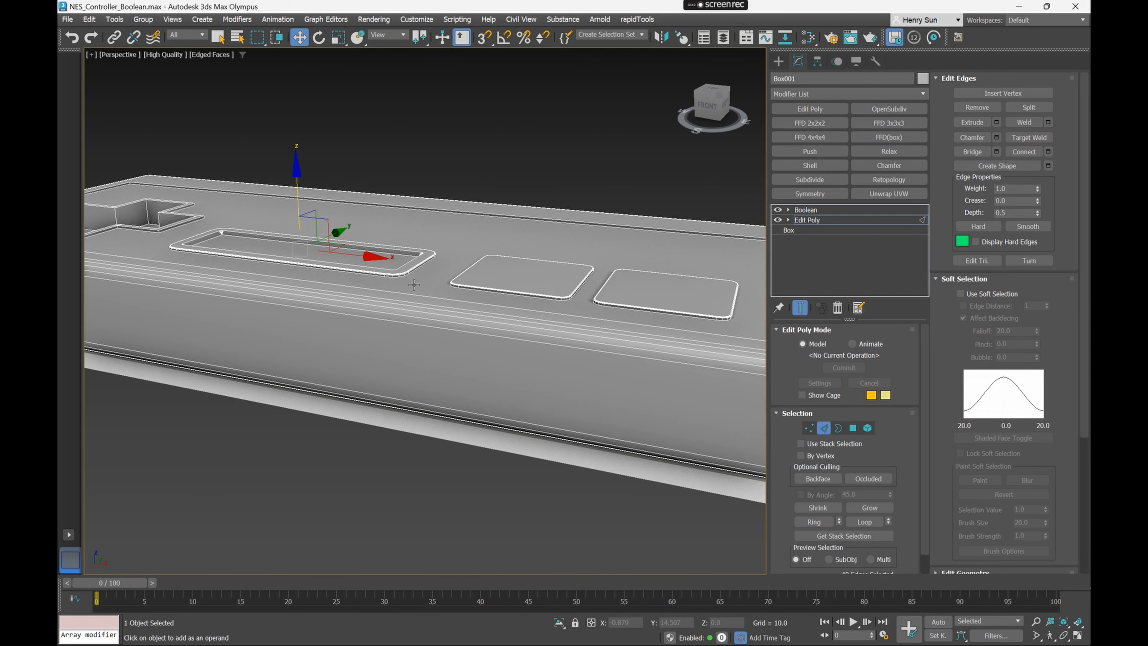
{"action": "middle_click_drag", "start_coordinate": [472, 298], "coordinate": [579, 360]}
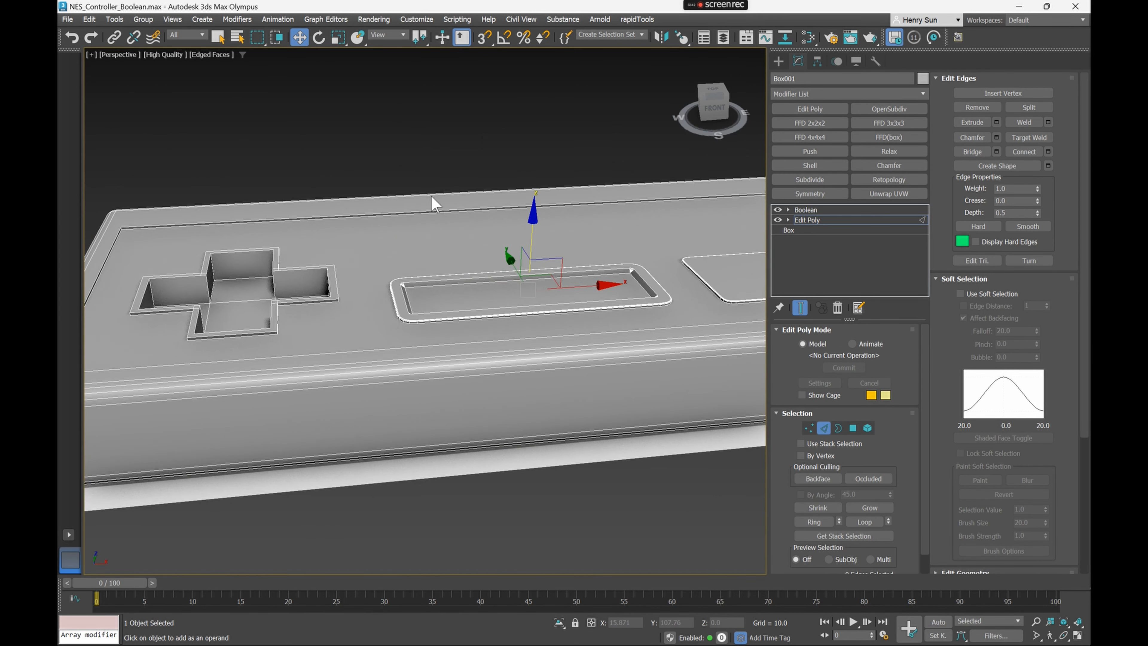
{"action": "left_click", "coordinate": [431, 199]}
{"action": "scroll", "coordinate": [452, 308], "scroll_direction": "down", "scroll_amount": 2}
{"action": "scroll", "coordinate": [410, 295], "scroll_direction": "up", "scroll_amount": 4}
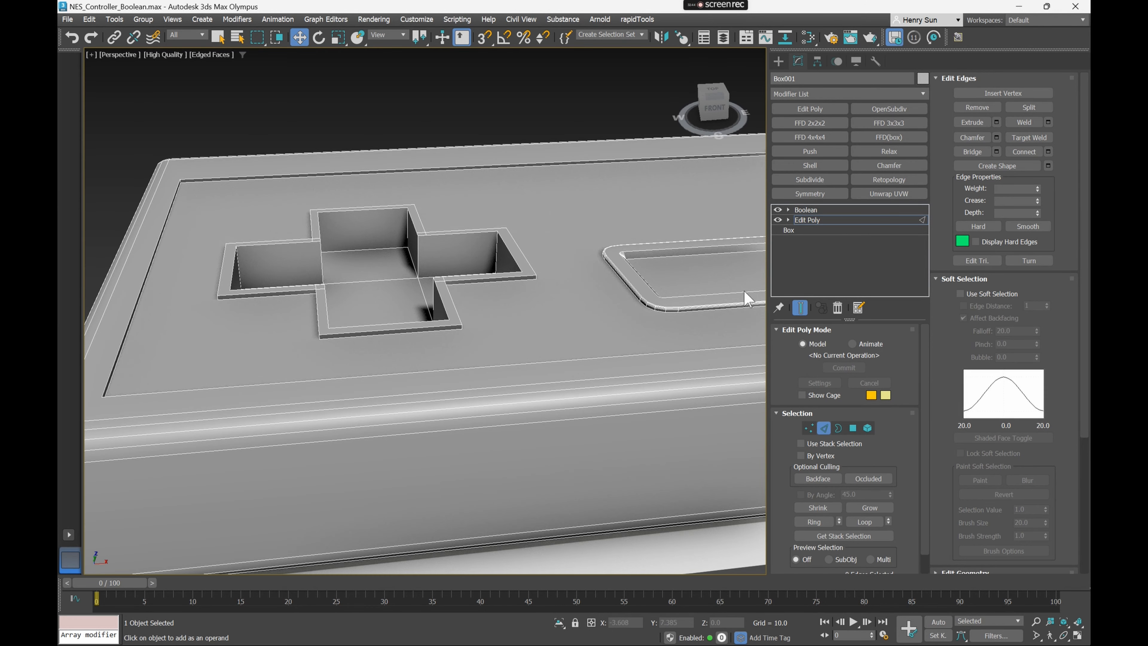
{"action": "left_click", "coordinate": [823, 429]}
{"action": "left_click", "coordinate": [518, 102]}
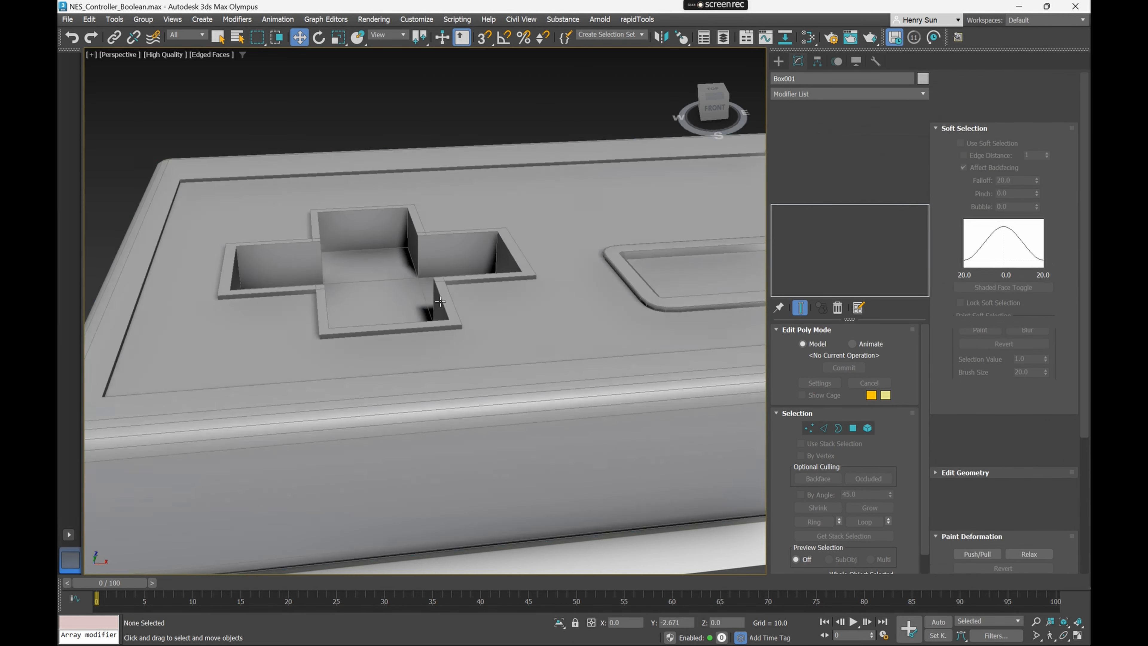
{"action": "left_click", "coordinate": [443, 290]}
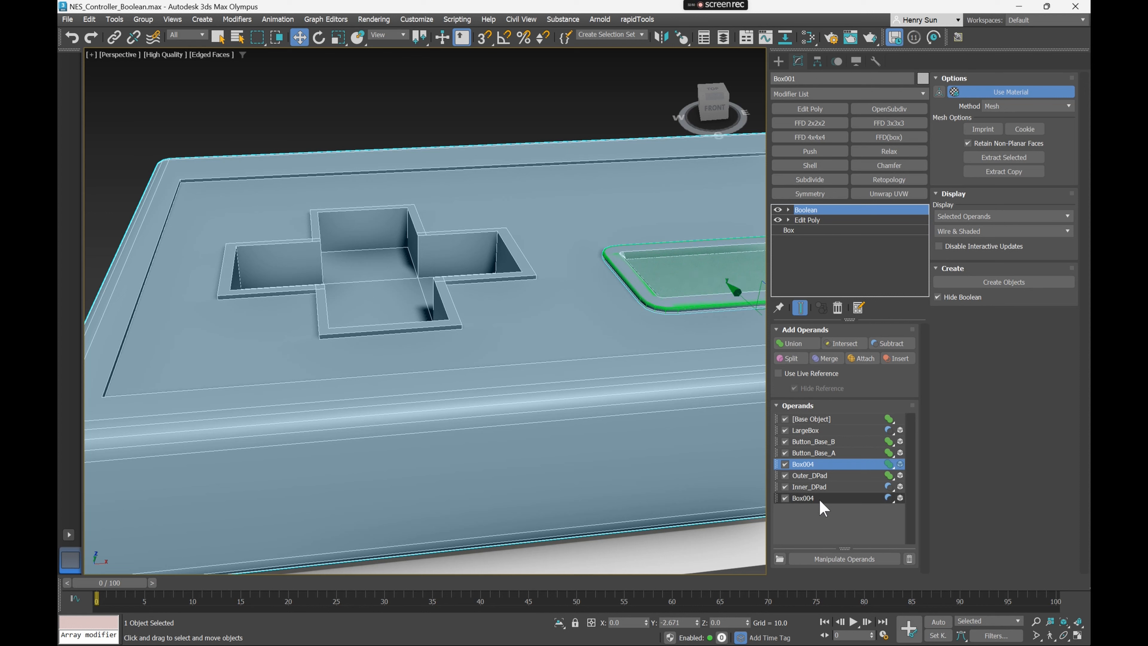
{"action": "left_click", "coordinate": [843, 475]}
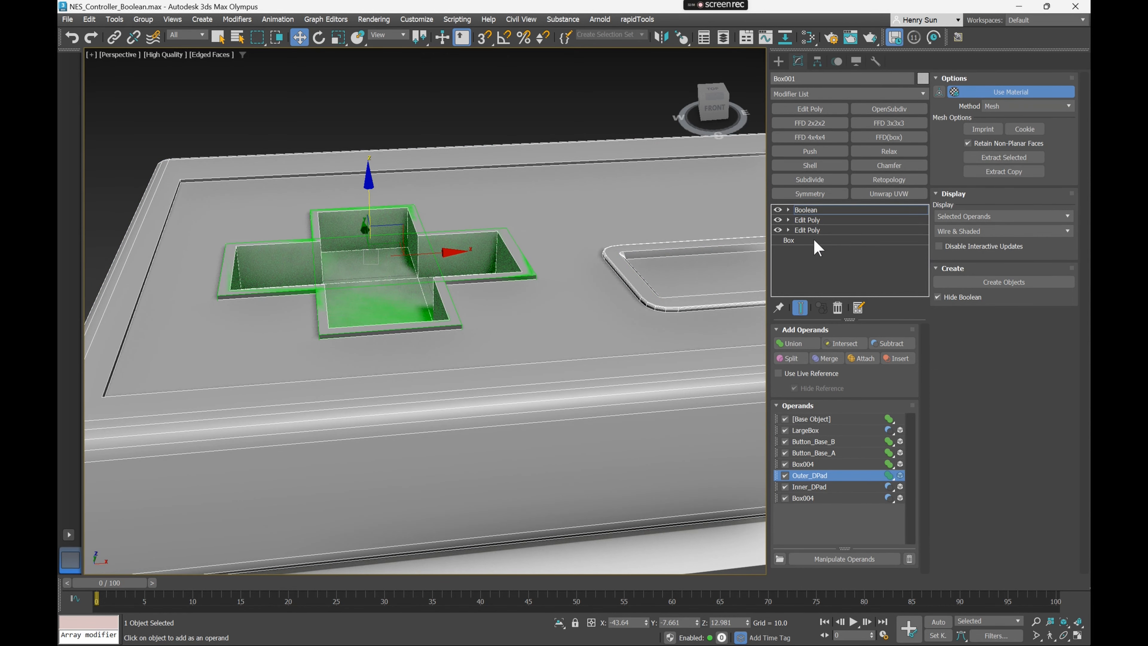
{"action": "middle_click_drag", "start_coordinate": [443, 235], "coordinate": [469, 234], "text": "alt"}
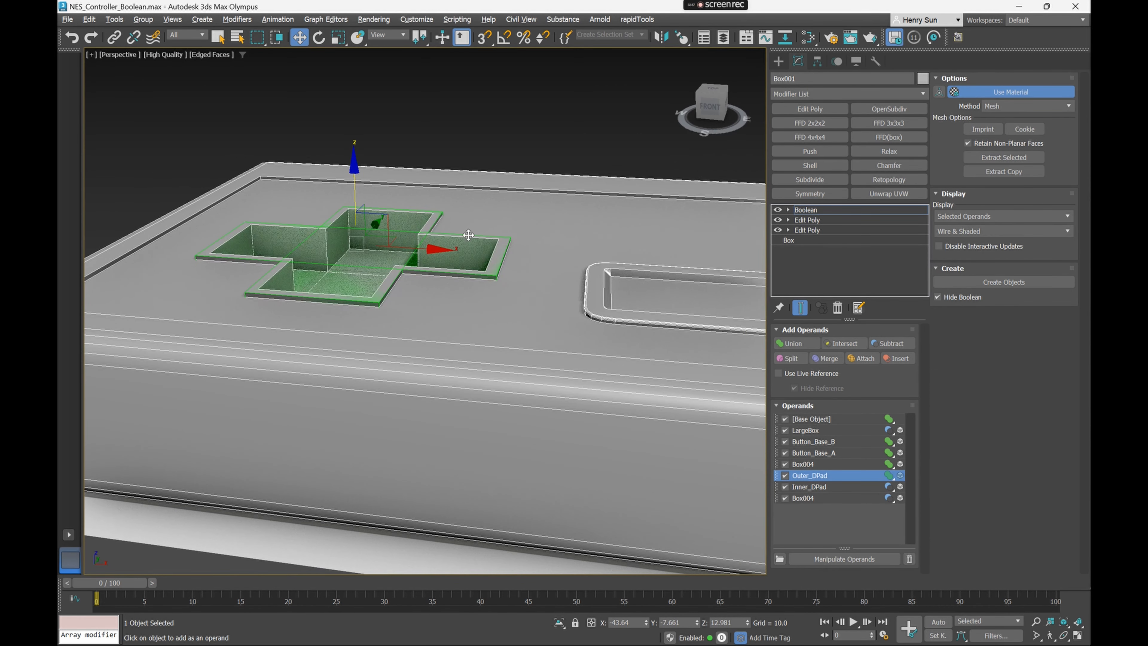
Enter edge editing in Outer_DPad's upper Edit Poly and frame the D-pad over the reference in wireframe top view
{"action": "left_click", "coordinate": [808, 219]}
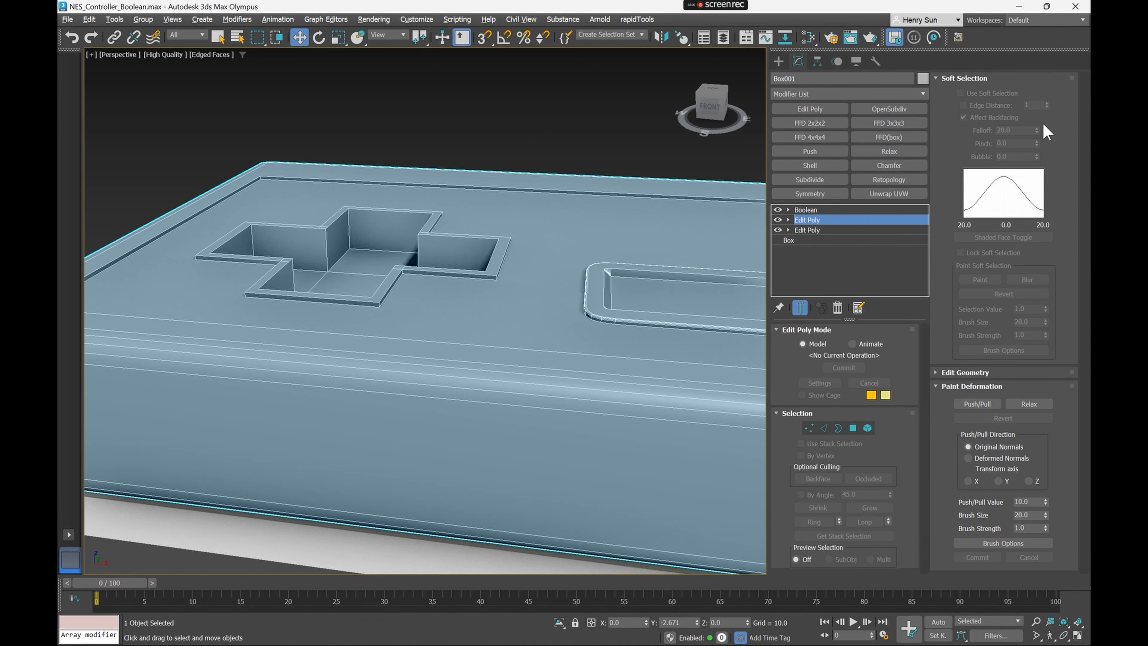
{"action": "left_click", "coordinate": [823, 427]}
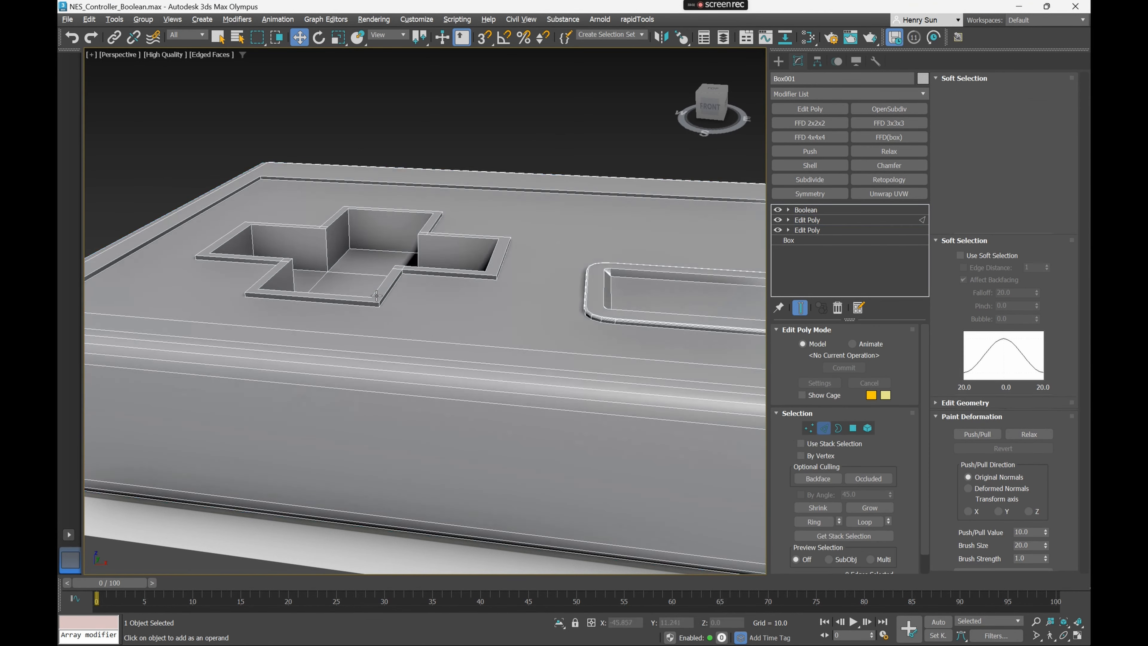
{"action": "scroll", "coordinate": [380, 312], "scroll_direction": "up", "scroll_amount": 3}
{"action": "scroll", "coordinate": [380, 312], "scroll_direction": "up", "scroll_amount": 1}
{"action": "scroll", "coordinate": [388, 302], "scroll_direction": "down", "scroll_amount": 1}
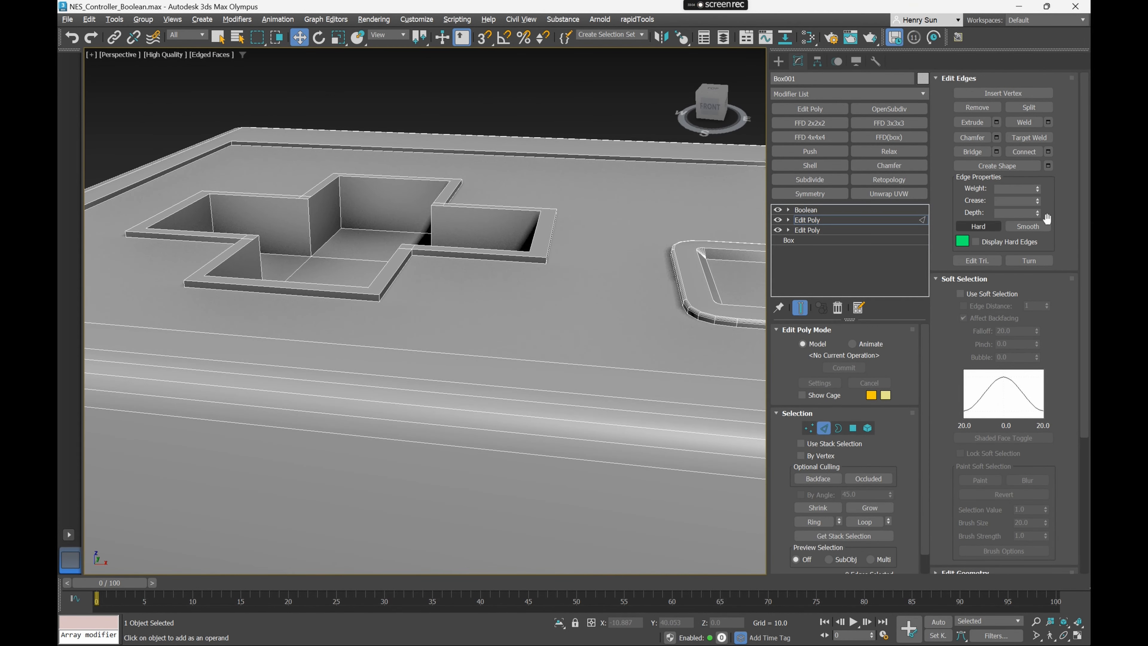
{"action": "key", "text": "t"}
{"action": "key", "text": "F3"}
{"action": "scroll", "coordinate": [421, 264], "scroll_direction": "down", "scroll_amount": 1}
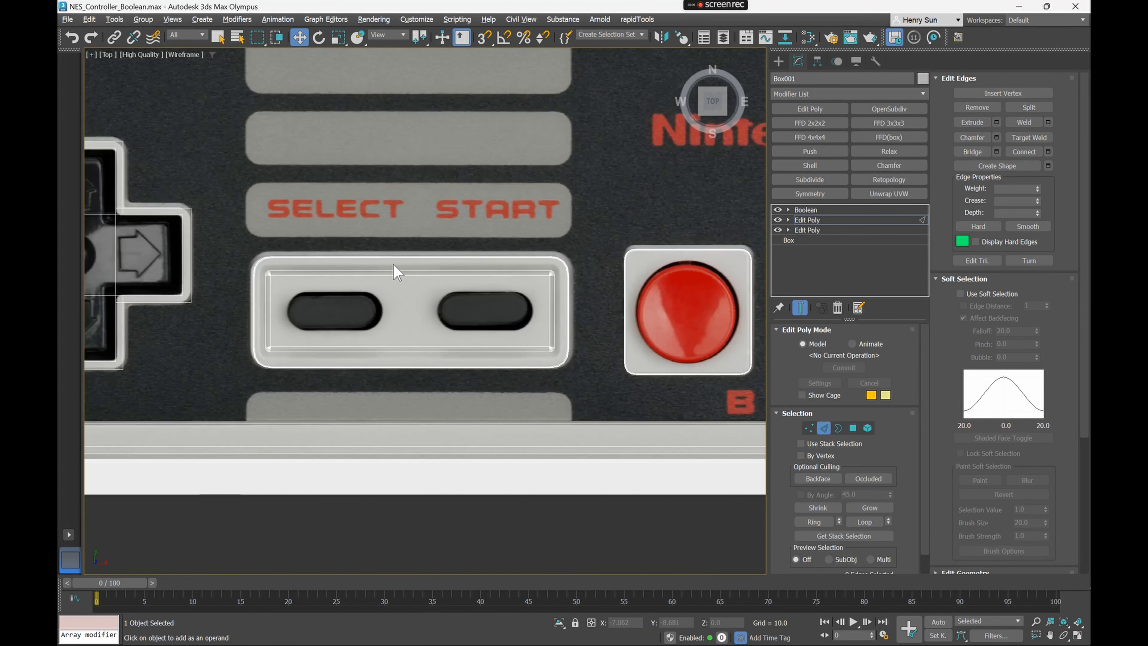
{"action": "scroll", "coordinate": [312, 271], "scroll_direction": "up", "scroll_amount": 2}
{"action": "middle_click_drag", "start_coordinate": [345, 258], "coordinate": [703, 266]}
{"action": "scroll", "coordinate": [514, 214], "scroll_direction": "up", "scroll_amount": 2}
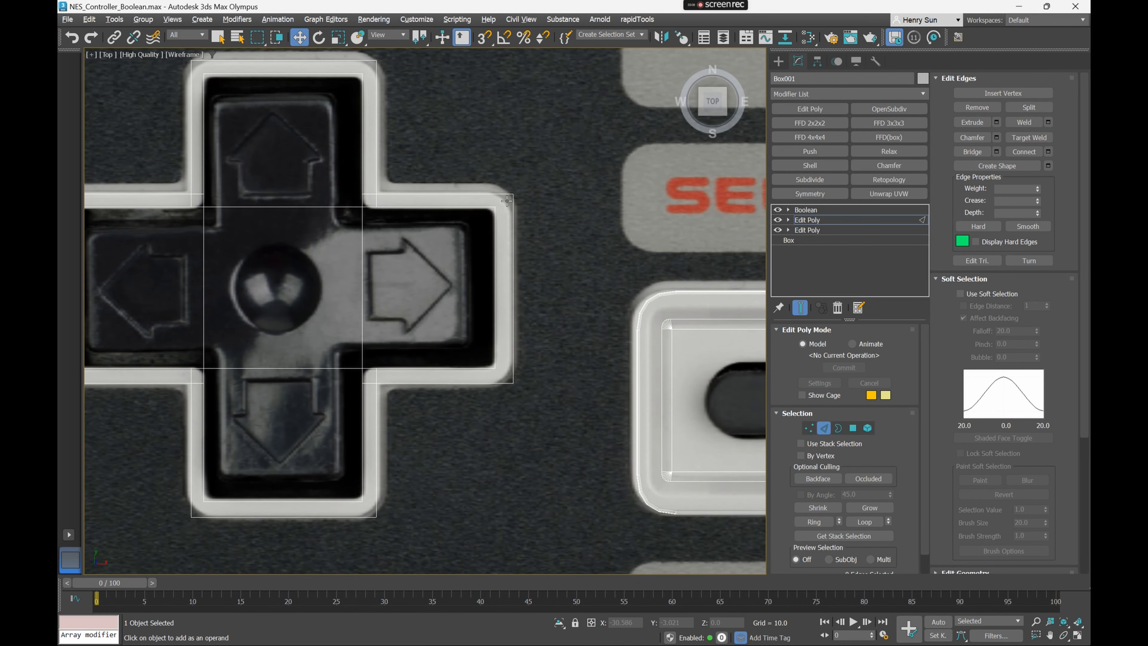
{"action": "middle_click_drag", "start_coordinate": [505, 203], "coordinate": [589, 216]}
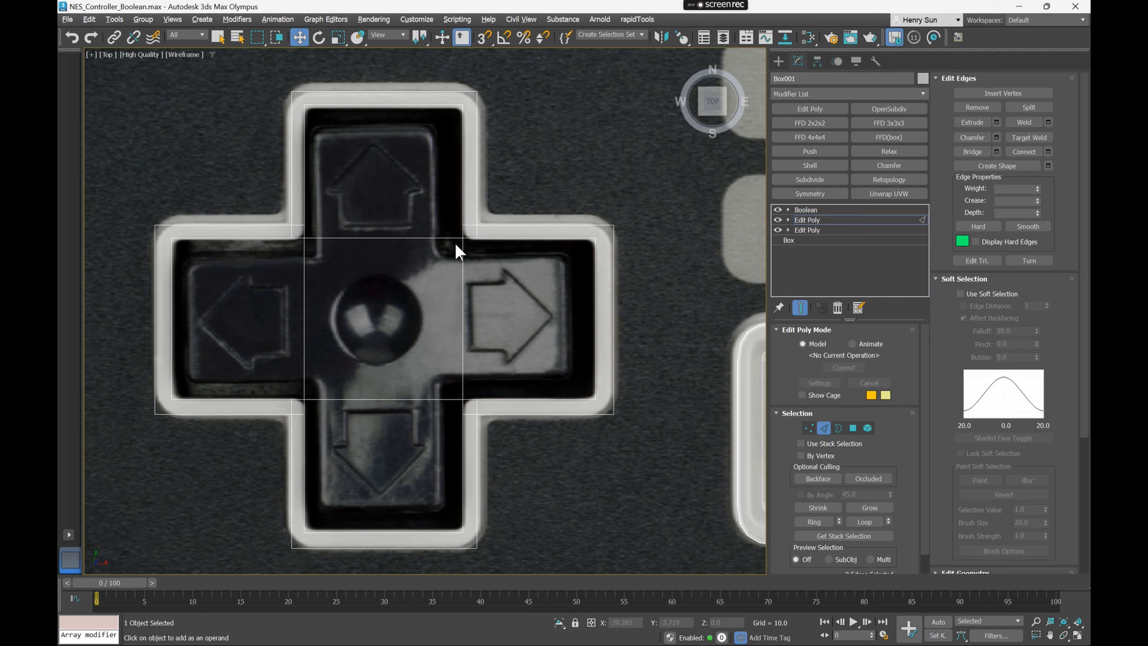
Select the edges at the ends of all four D-pad arms, removing those crossing the cross's vertical and horizontal centre lines
{"action": "left_click_drag", "start_coordinate": [605, 209], "coordinate": [647, 460]}
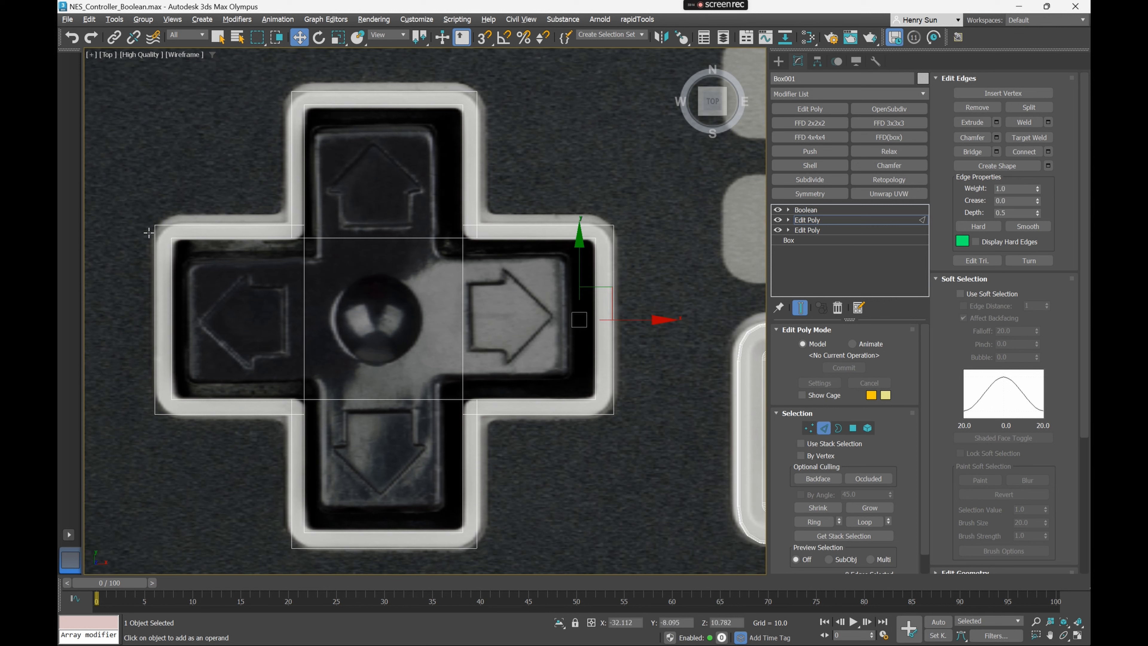
{"action": "left_click_drag", "start_coordinate": [166, 456], "coordinate": [166, 456]}
{"action": "scroll", "coordinate": [173, 478], "scroll_direction": "down", "scroll_amount": 3}
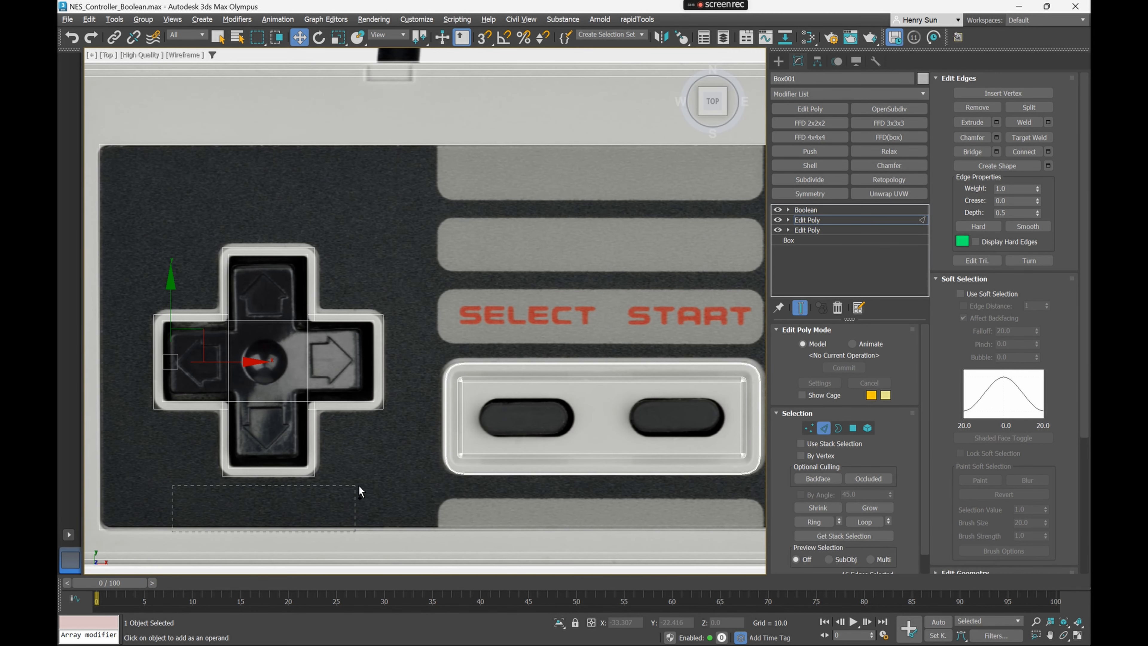
{"action": "left_click_drag", "start_coordinate": [378, 474], "coordinate": [379, 476]}
{"action": "left_click_drag", "start_coordinate": [174, 214], "coordinate": [371, 255]}
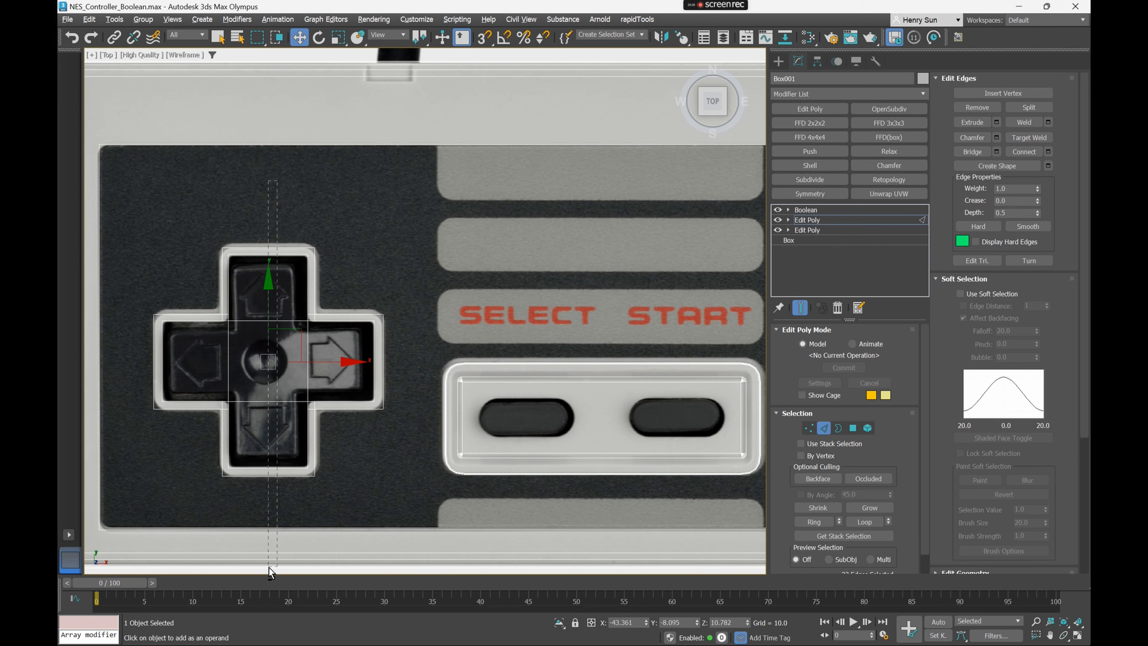
{"action": "left_click_drag", "start_coordinate": [269, 566], "coordinate": [268, 567], "text": "alt"}
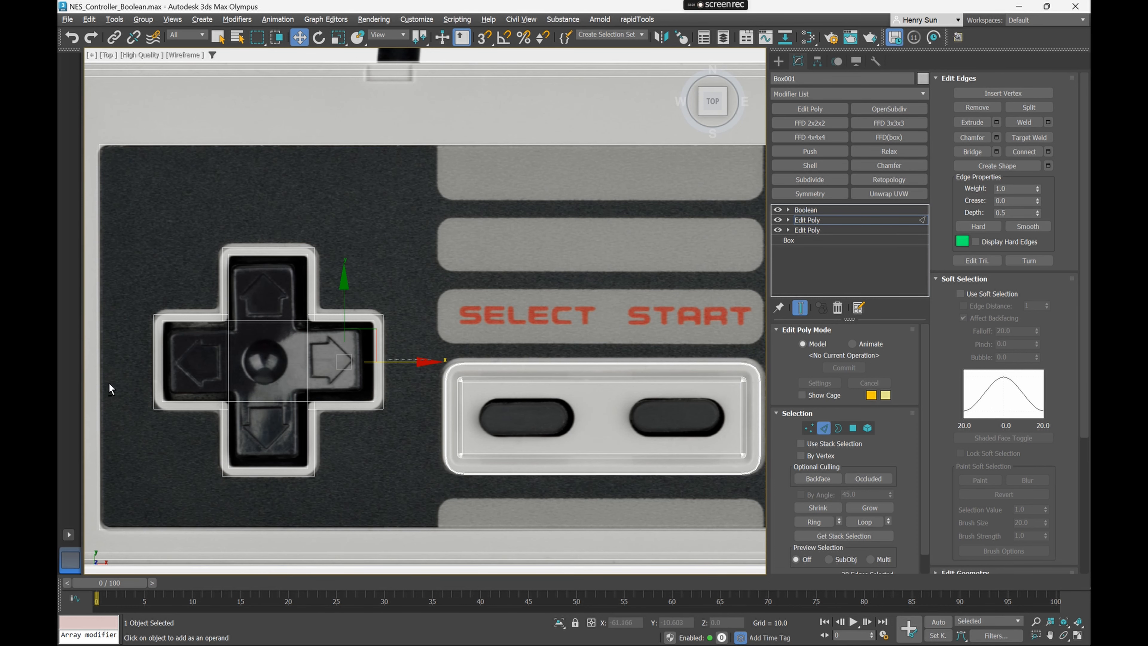
{"action": "left_click_drag", "start_coordinate": [116, 366], "coordinate": [116, 366], "text": "alt"}
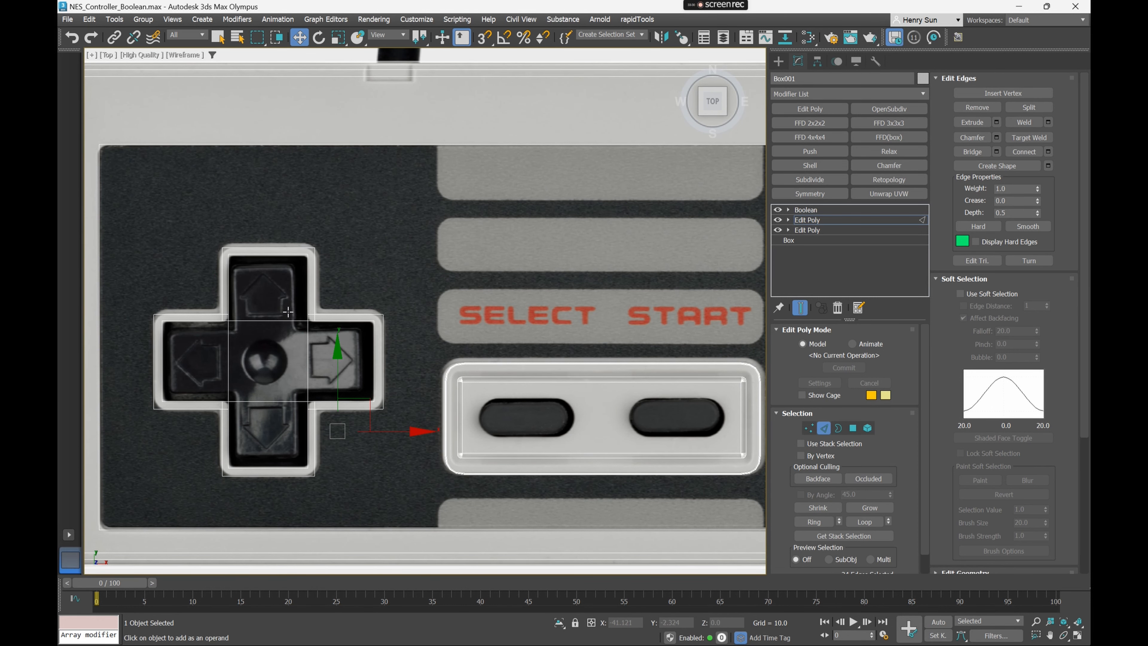
Start chamfering the selected D-pad edges by 0.55 with 1 segment
{"action": "key", "text": "p"}
{"action": "key", "text": "t"}
{"action": "key", "text": "ctrl+shift+c"}
{"action": "left_click_drag", "start_coordinate": [820, 203], "coordinate": [815, 183]}
{"action": "scroll", "coordinate": [478, 266], "scroll_direction": "up", "scroll_amount": 4}
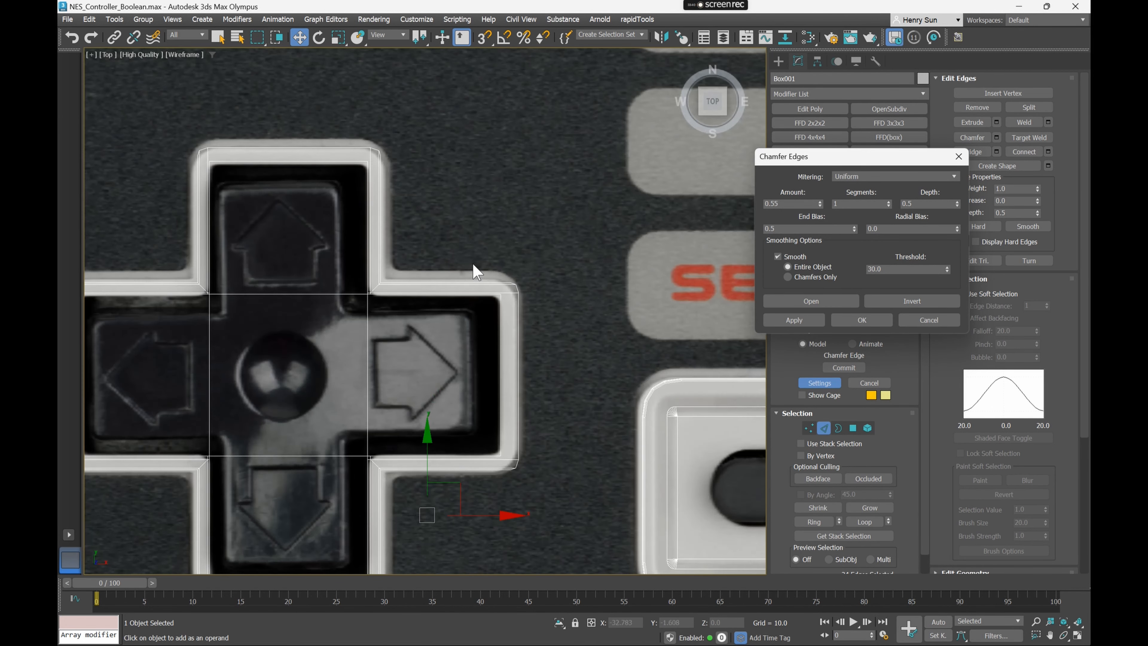
Remove the long side edges of the four D-pad arms from the chamfer selection, keeping the outer corner edges
{"action": "scroll", "coordinate": [513, 212], "scroll_direction": "down", "scroll_amount": 2}
{"action": "middle_click_drag", "start_coordinate": [512, 211], "coordinate": [559, 207]}
{"action": "left_click_drag", "start_coordinate": [502, 208], "coordinate": [307, 222], "text": "alt"}
{"action": "left_click_drag", "start_coordinate": [502, 420], "coordinate": [308, 434], "text": "alt"}
{"action": "left_click_drag", "start_coordinate": [295, 200], "coordinate": [309, 448], "text": "alt"}
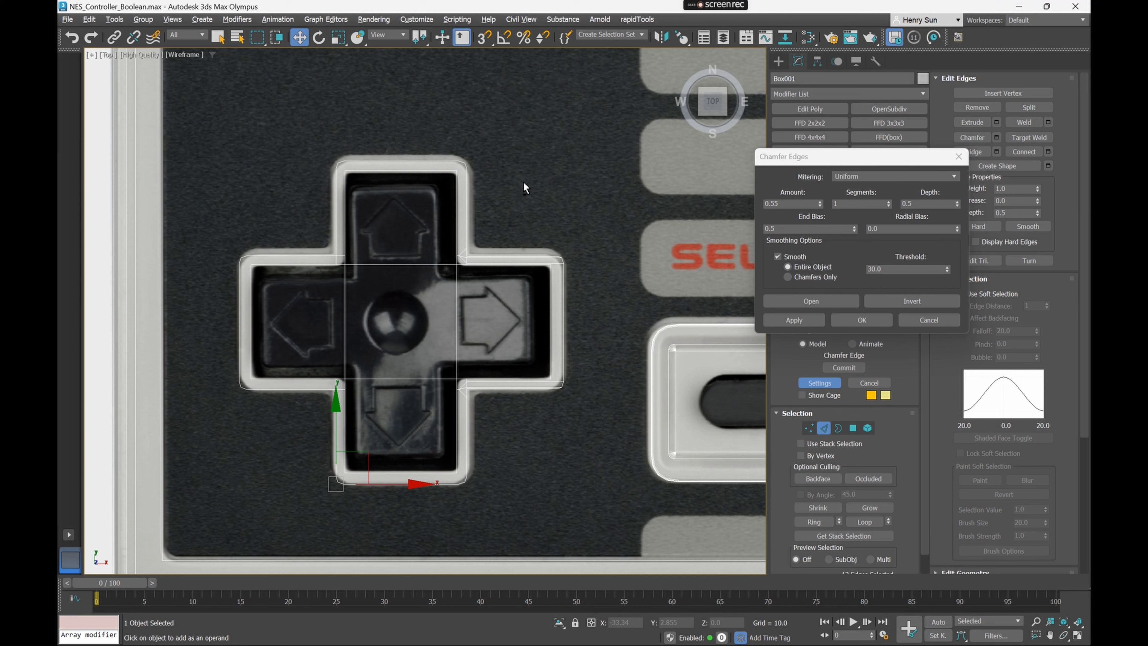
{"action": "left_click_drag", "start_coordinate": [501, 449], "coordinate": [494, 441], "text": "alt"}
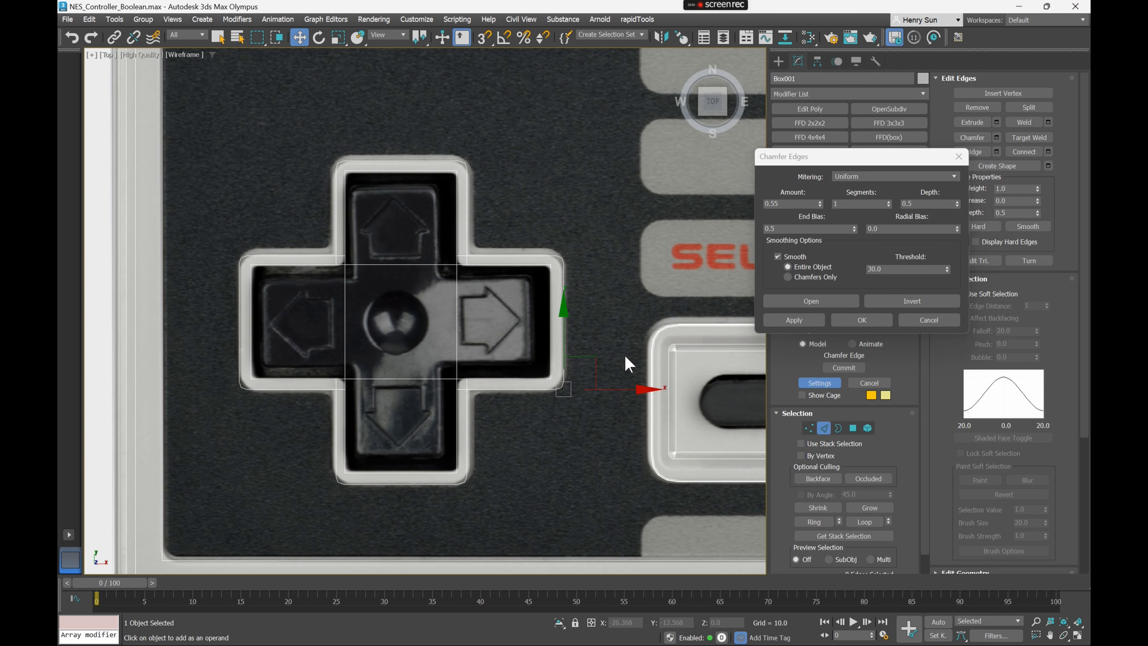
Apply the chamfer to the D-pad's outer corner edges with an amount of 1.21 and 2 segments
{"action": "left_click_drag", "start_coordinate": [819, 204], "coordinate": [818, 197]}
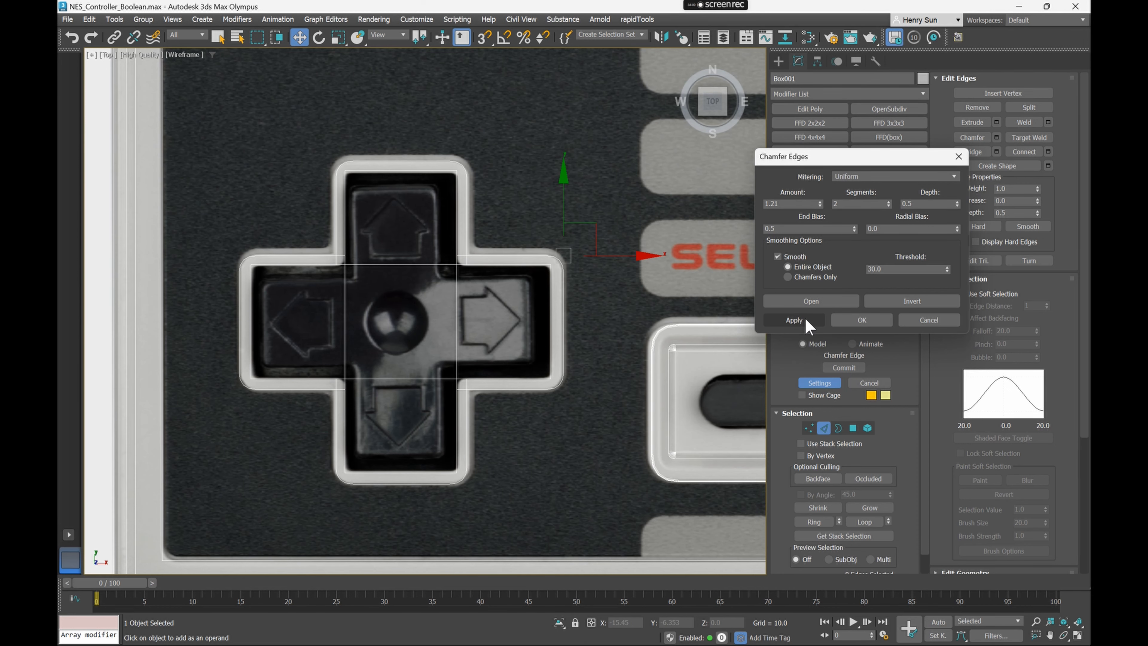
{"action": "left_click", "coordinate": [794, 320]}
Examine the D-pad base's inner corners against the reference image in top view
{"action": "scroll", "coordinate": [473, 394], "scroll_direction": "up", "scroll_amount": 8}
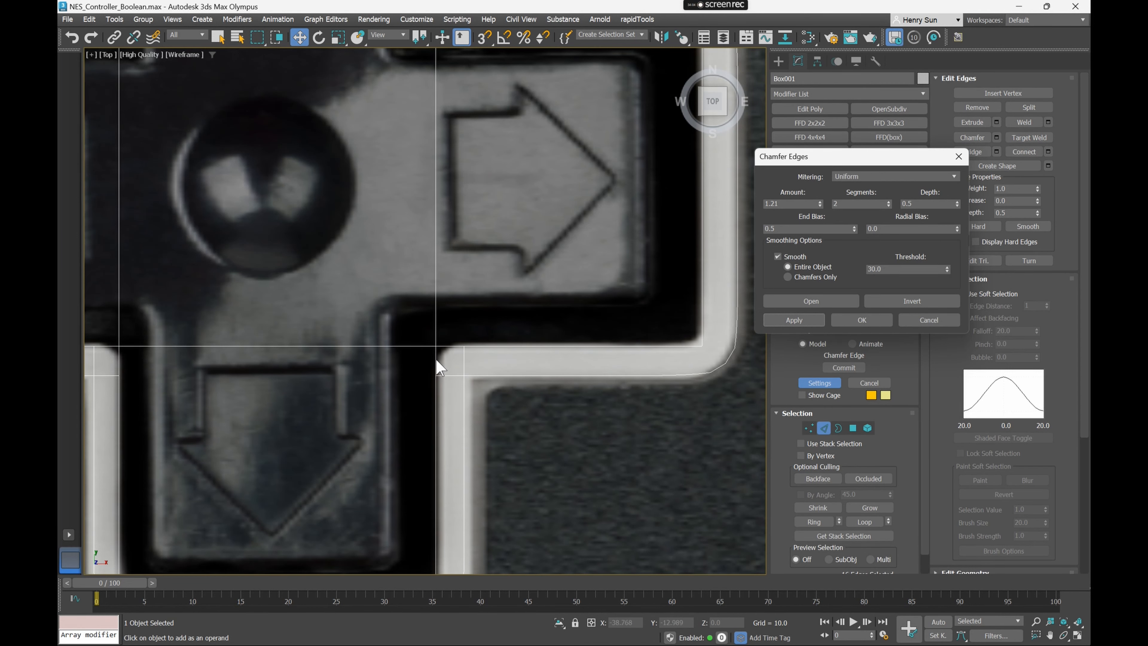
{"action": "scroll", "coordinate": [451, 337], "scroll_direction": "down", "scroll_amount": 2}
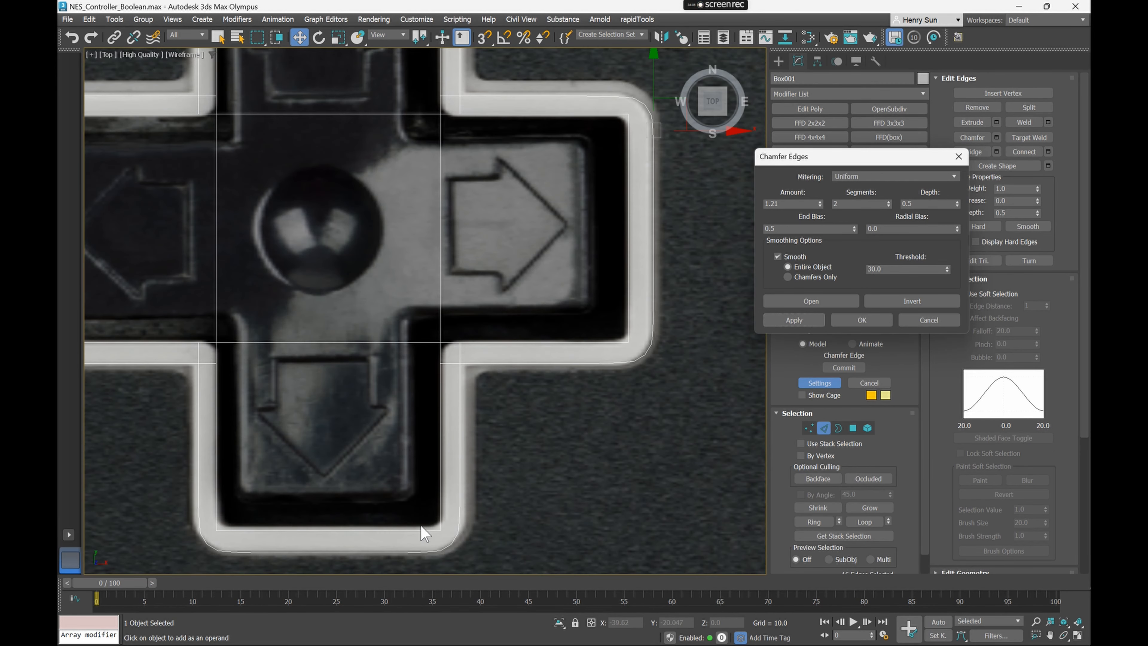
{"action": "scroll", "coordinate": [352, 503], "scroll_direction": "down", "scroll_amount": 1}
{"action": "middle_click_drag", "start_coordinate": [317, 321], "coordinate": [426, 323]}
{"action": "scroll", "coordinate": [352, 296], "scroll_direction": "down", "scroll_amount": 1}
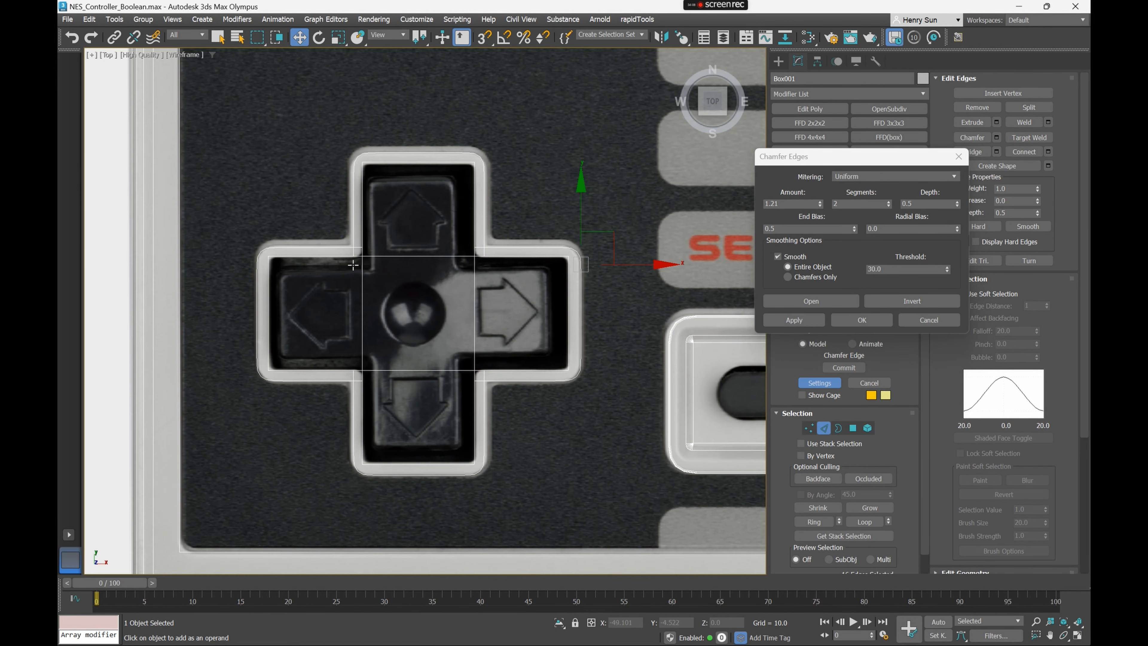
{"action": "scroll", "coordinate": [343, 284], "scroll_direction": "up", "scroll_amount": 4}
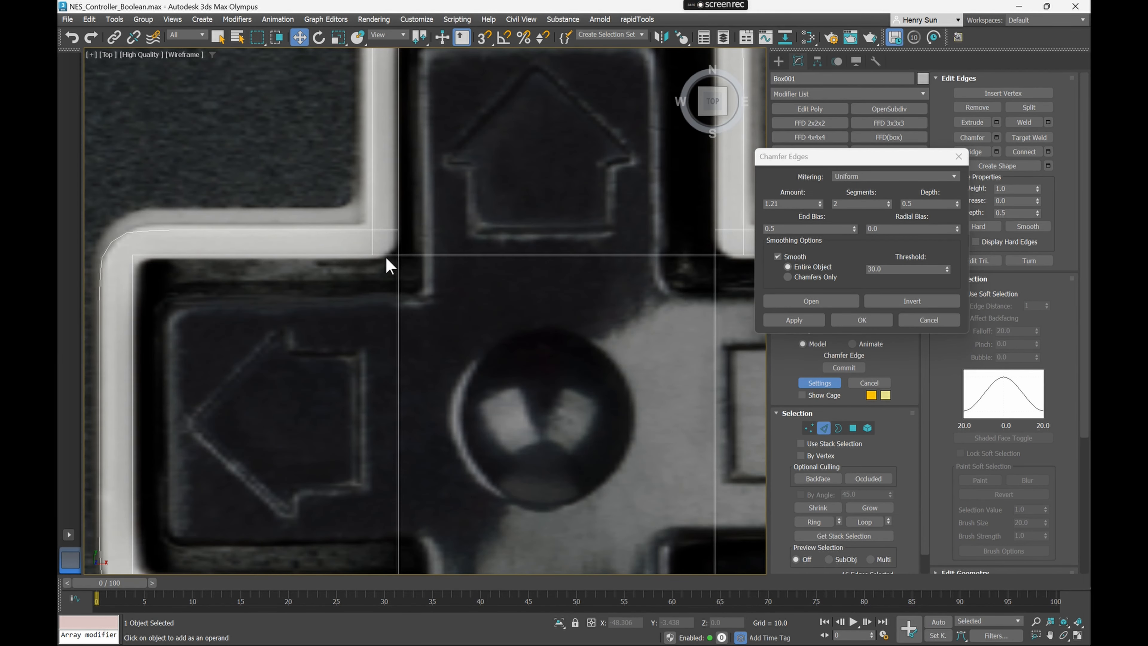
{"action": "scroll", "coordinate": [409, 256], "scroll_direction": "down", "scroll_amount": 3}
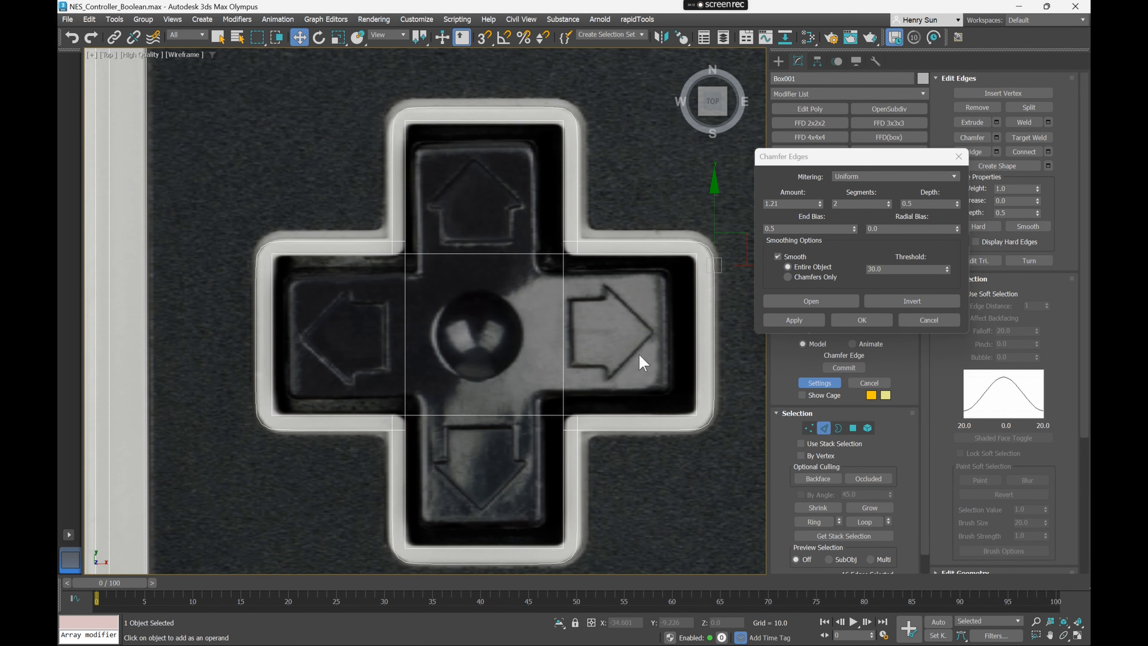
{"action": "scroll", "coordinate": [316, 360], "scroll_direction": "up", "scroll_amount": 10}
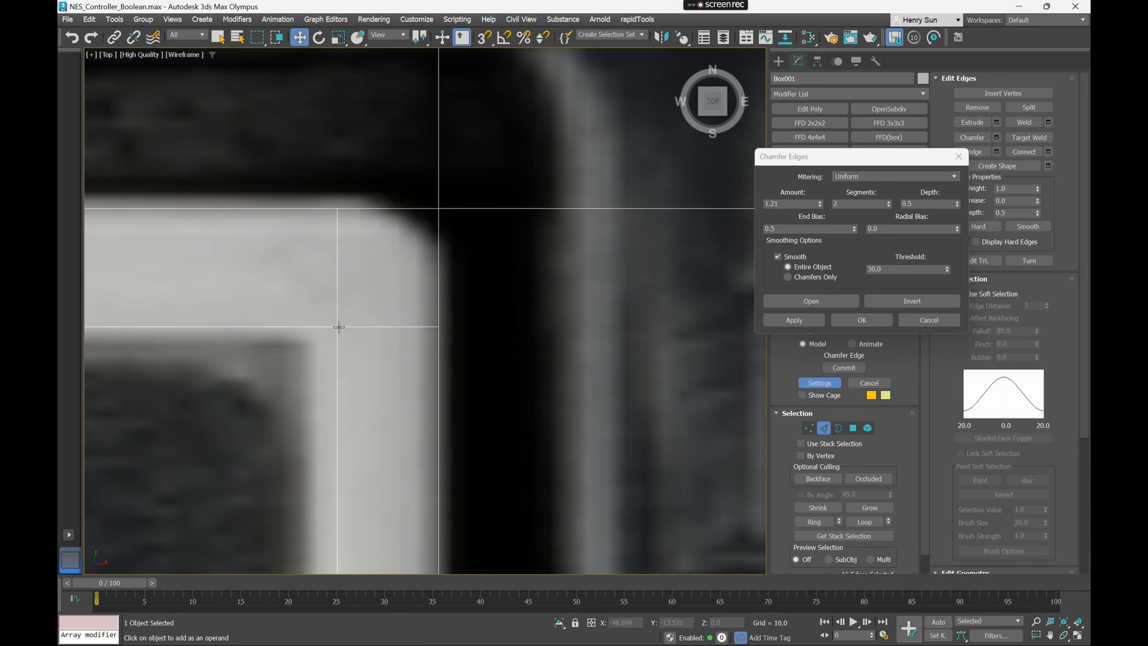
{"action": "scroll", "coordinate": [354, 329], "scroll_direction": "down", "scroll_amount": 8}
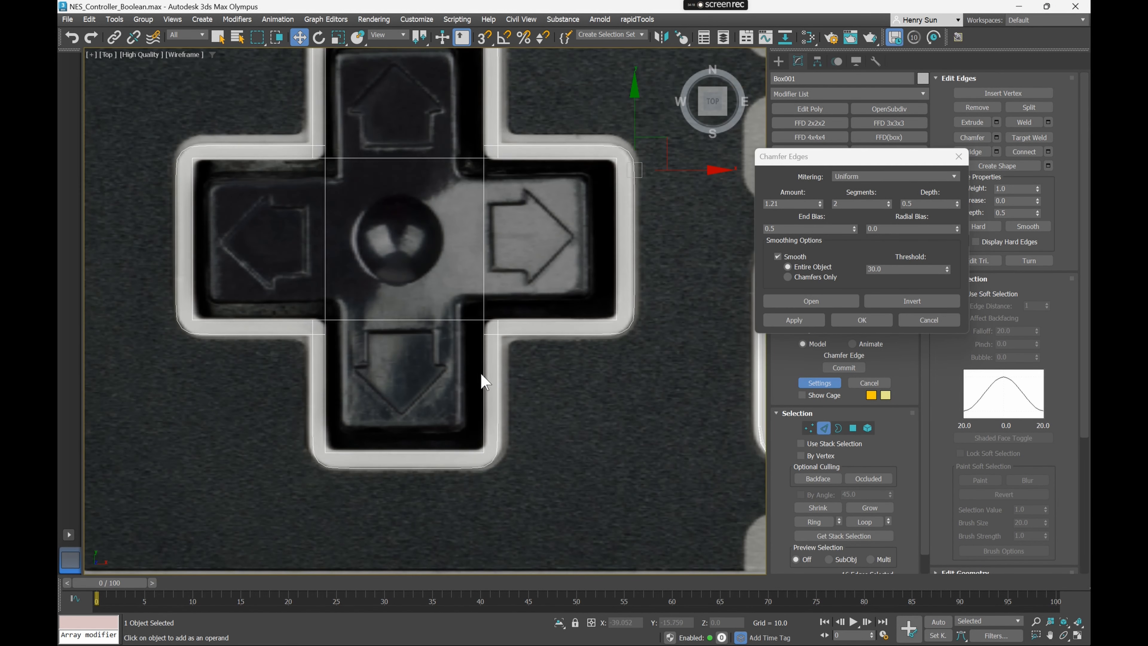
Select the short vertical edges at the four inner corners of the D-pad base for chamfering
{"action": "scroll", "coordinate": [495, 376], "scroll_direction": "up", "scroll_amount": 2}
{"action": "middle_click_drag", "start_coordinate": [514, 341], "coordinate": [494, 325], "text": "alt"}
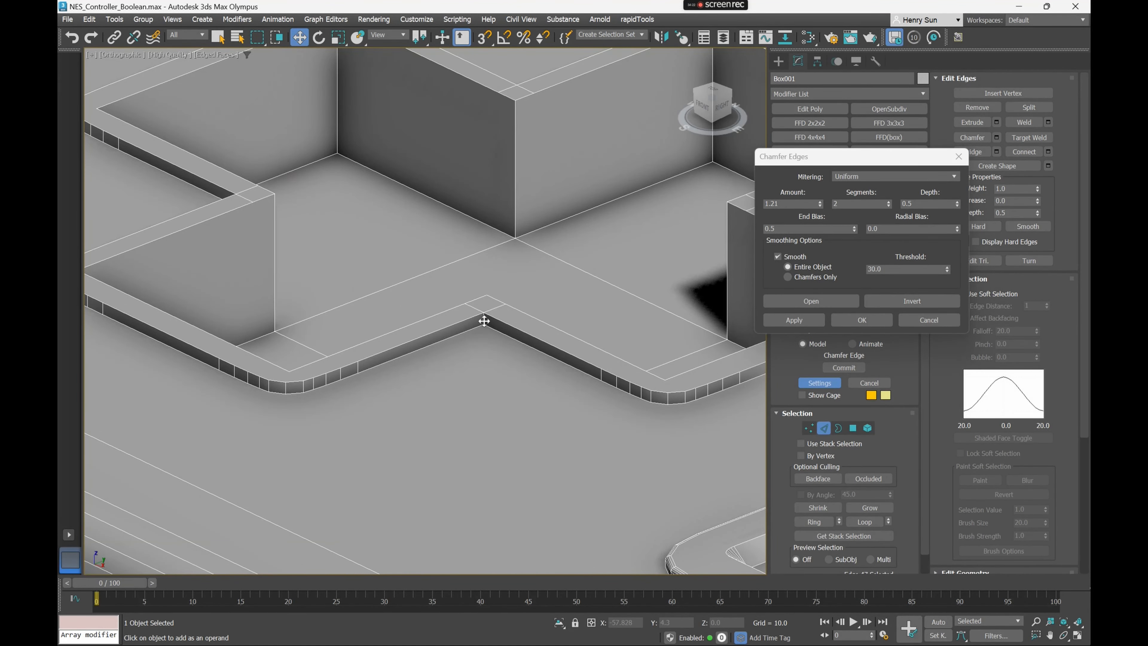
{"action": "left_click", "coordinate": [483, 321]}
{"action": "middle_click_drag", "start_coordinate": [352, 312], "coordinate": [392, 384], "text": "alt"}
{"action": "left_click", "coordinate": [409, 207], "text": "ctrl"}
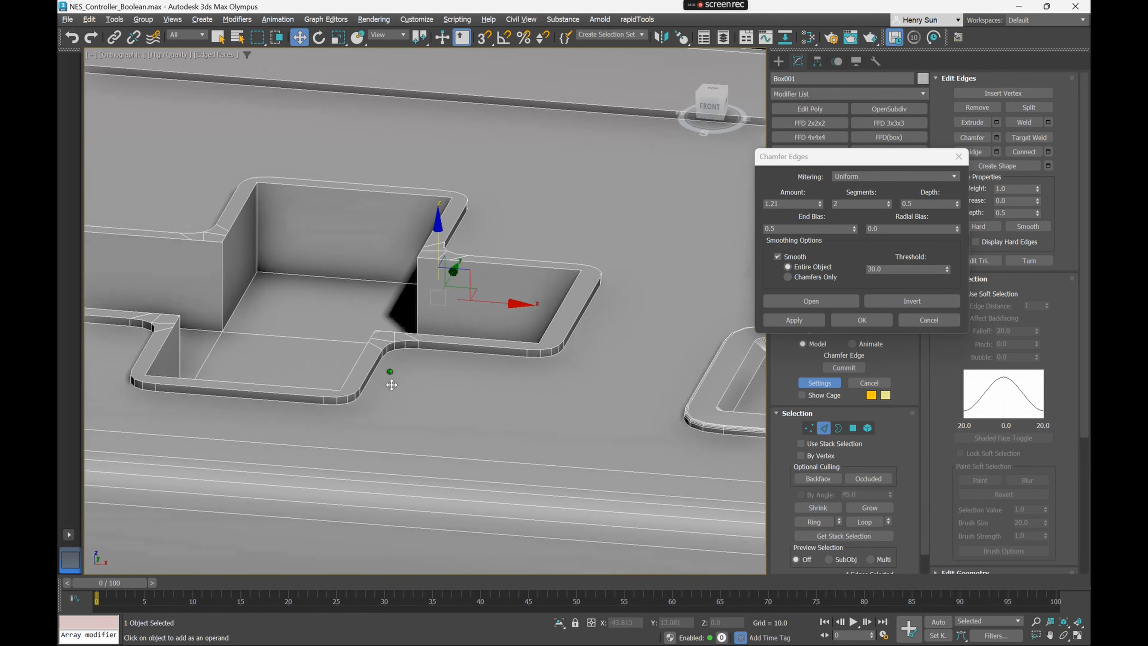
Reduce the inner corner chamfer to 1 segment and an amount of 0.557, checking it against the reference in top wireframe view
{"action": "key", "text": "t"}
{"action": "key", "text": "F3"}
{"action": "scroll", "coordinate": [287, 319], "scroll_direction": "up", "scroll_amount": 5}
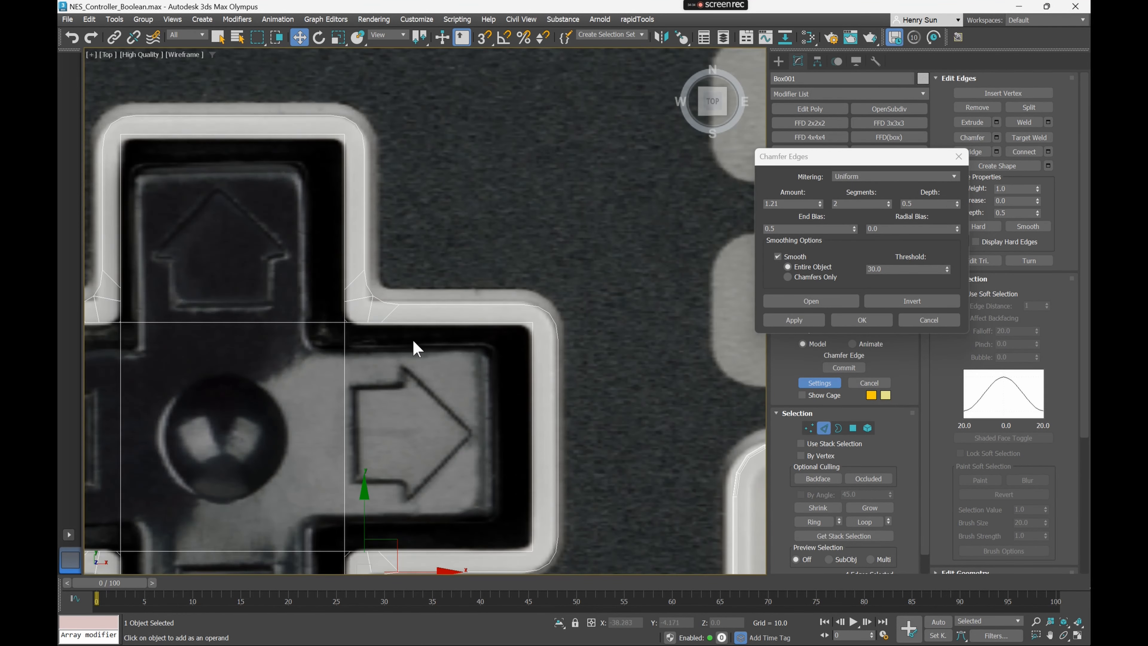
{"action": "scroll", "coordinate": [575, 296], "scroll_direction": "up", "scroll_amount": 2}
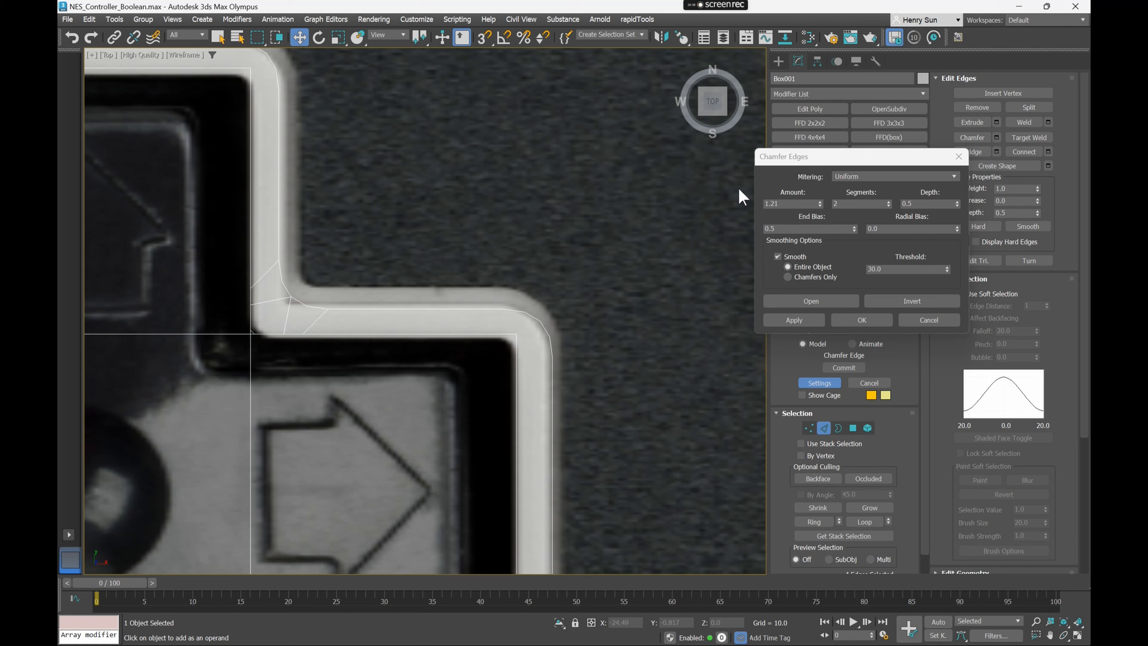
{"action": "left_click", "coordinate": [888, 206]}
{"action": "left_click_drag", "start_coordinate": [818, 209], "coordinate": [283, 312]}
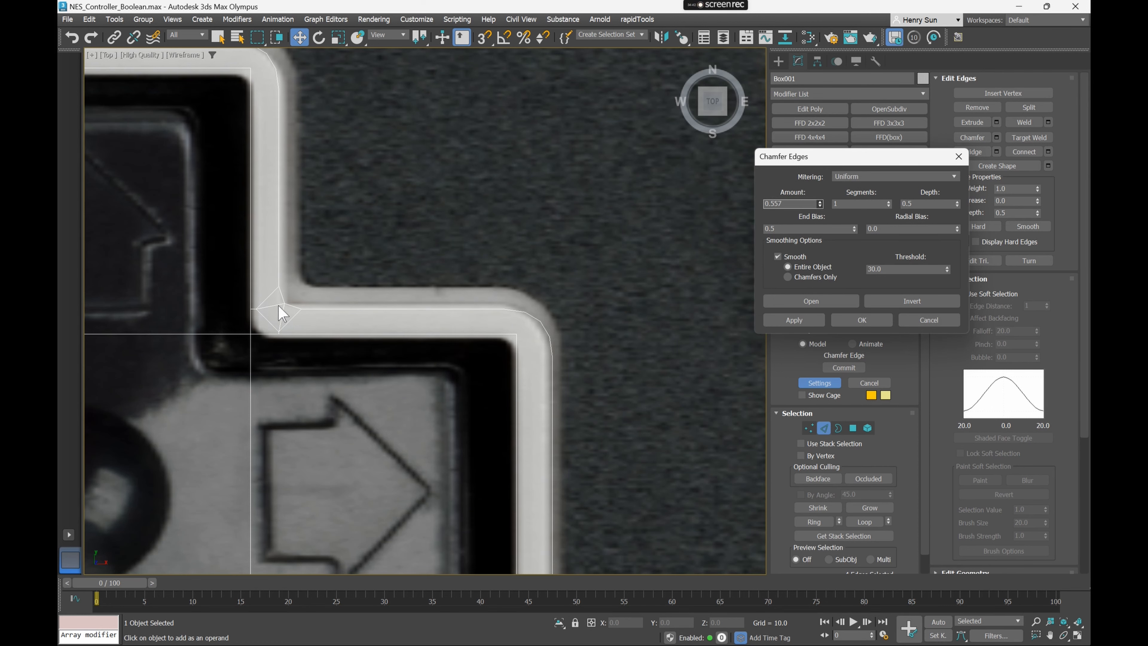
{"action": "scroll", "coordinate": [512, 257], "scroll_direction": "down", "scroll_amount": 4}
{"action": "scroll", "coordinate": [423, 205], "scroll_direction": "down", "scroll_amount": 2}
{"action": "scroll", "coordinate": [417, 244], "scroll_direction": "up", "scroll_amount": 3}
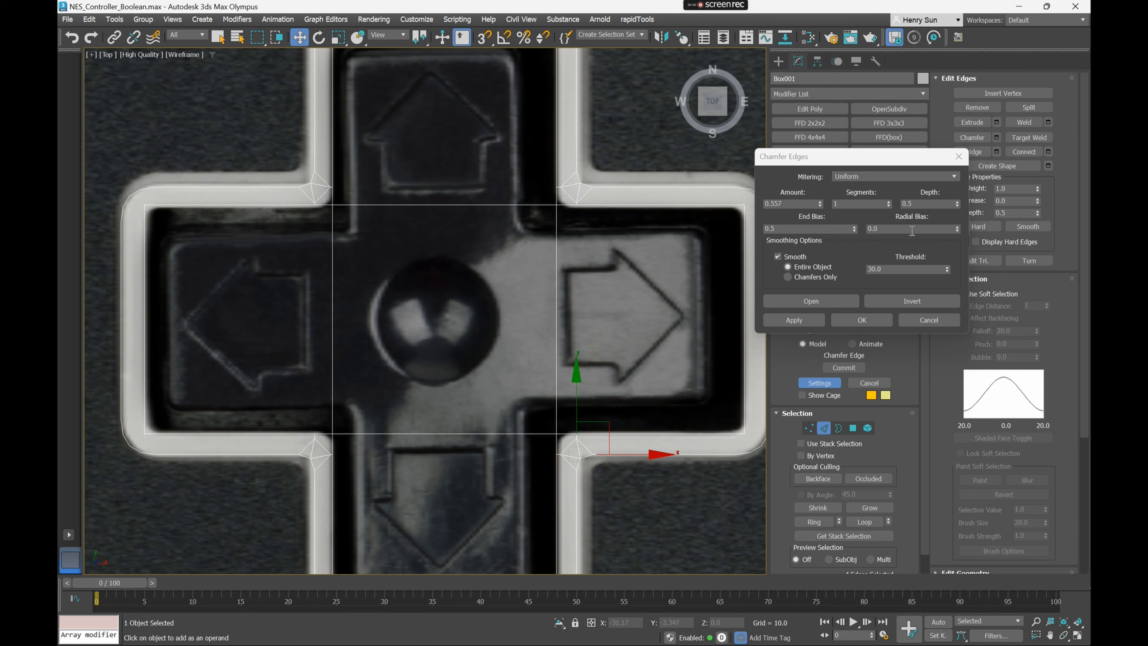
Set the inner corner chamfer amount to 0.297 and accept it after checking the shaded D-pad in perspective
{"action": "left_click_drag", "start_coordinate": [819, 206], "coordinate": [818, 215]}
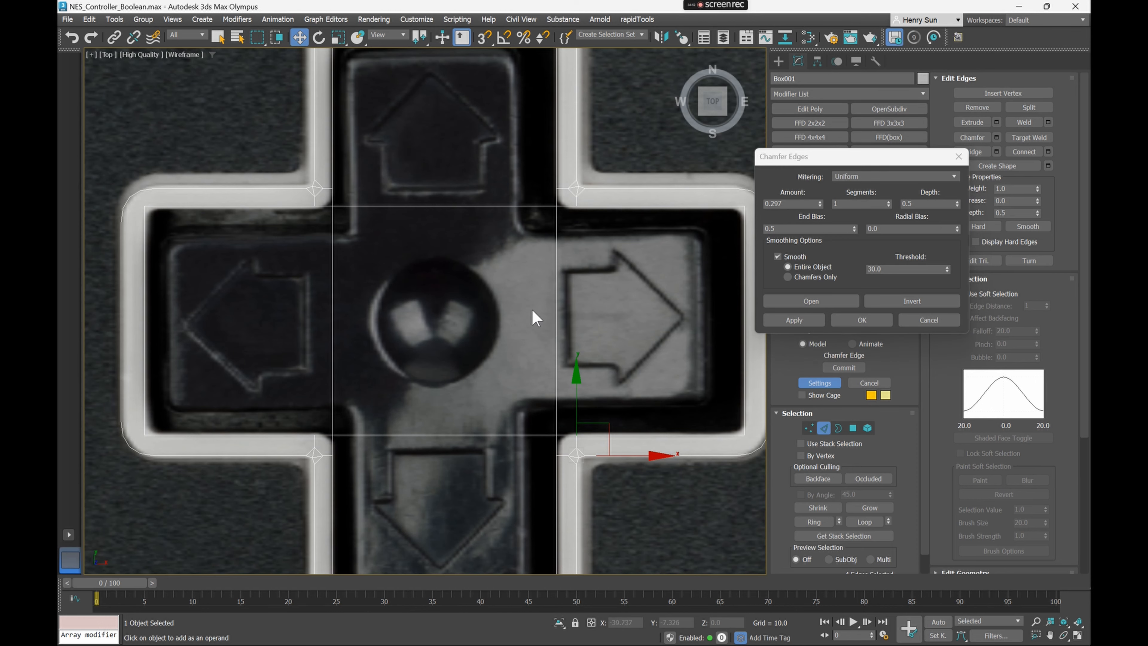
{"action": "middle_click_drag", "start_coordinate": [630, 313], "coordinate": [534, 275]}
{"action": "key", "text": "p"}
{"action": "scroll", "coordinate": [477, 267], "scroll_direction": "down", "scroll_amount": 3}
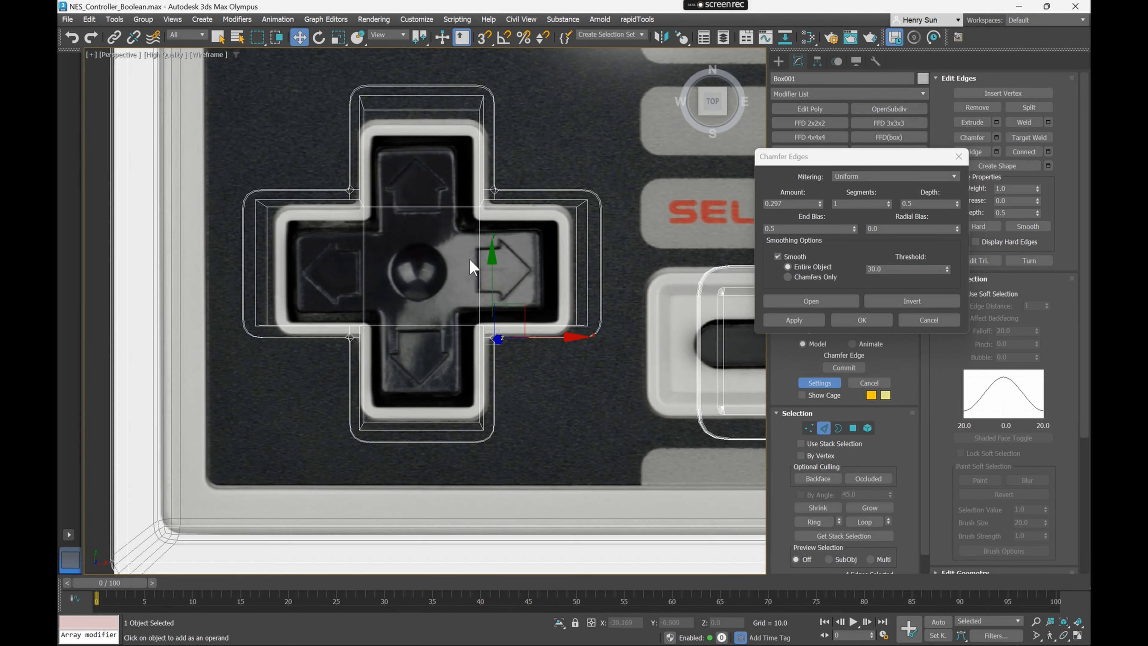
{"action": "key", "text": "F3"}
{"action": "middle_click_drag", "start_coordinate": [493, 229], "coordinate": [529, 190], "text": "alt"}
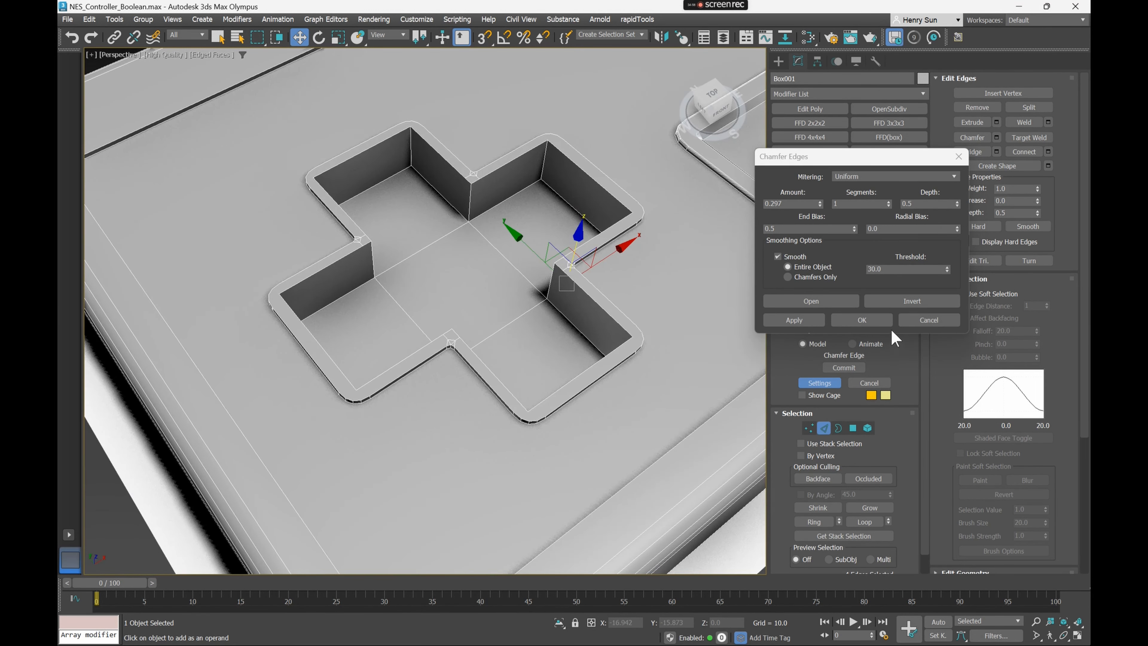
{"action": "left_click", "coordinate": [863, 320]}
Leave edge editing, deselect the controller body and compare the model with the reference in perspective
{"action": "scroll", "coordinate": [458, 204], "scroll_direction": "down", "scroll_amount": 4}
{"action": "middle_click_drag", "start_coordinate": [655, 257], "coordinate": [488, 288], "text": "alt"}
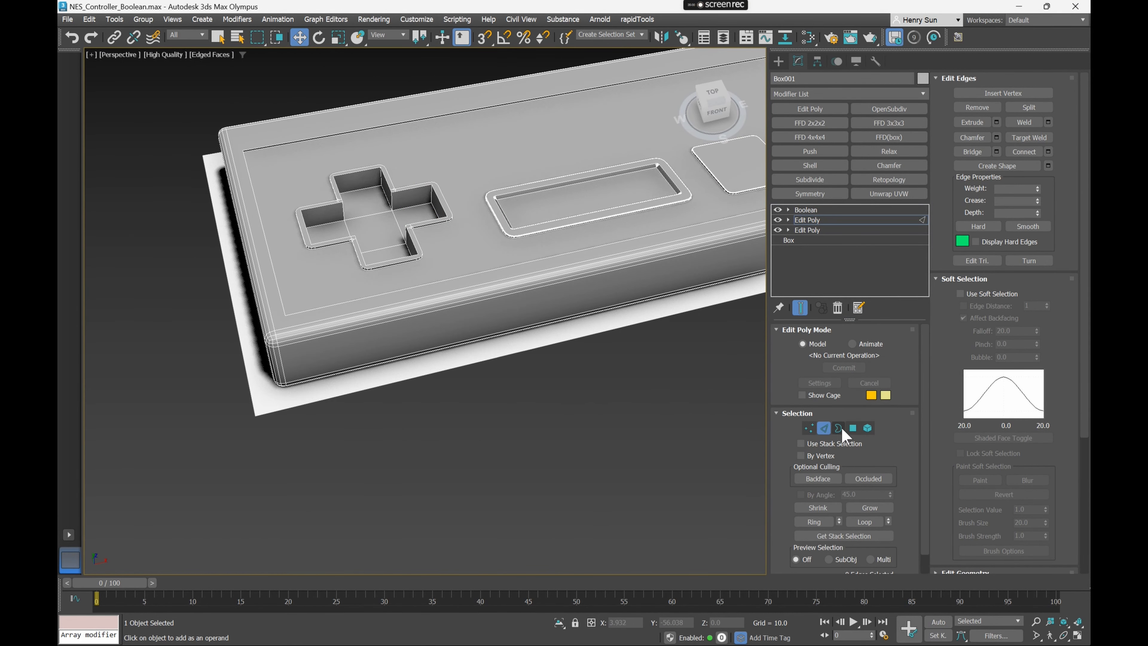
{"action": "left_click", "coordinate": [823, 427]}
{"action": "left_click", "coordinate": [646, 300]}
{"action": "scroll", "coordinate": [644, 316], "scroll_direction": "down", "scroll_amount": 6}
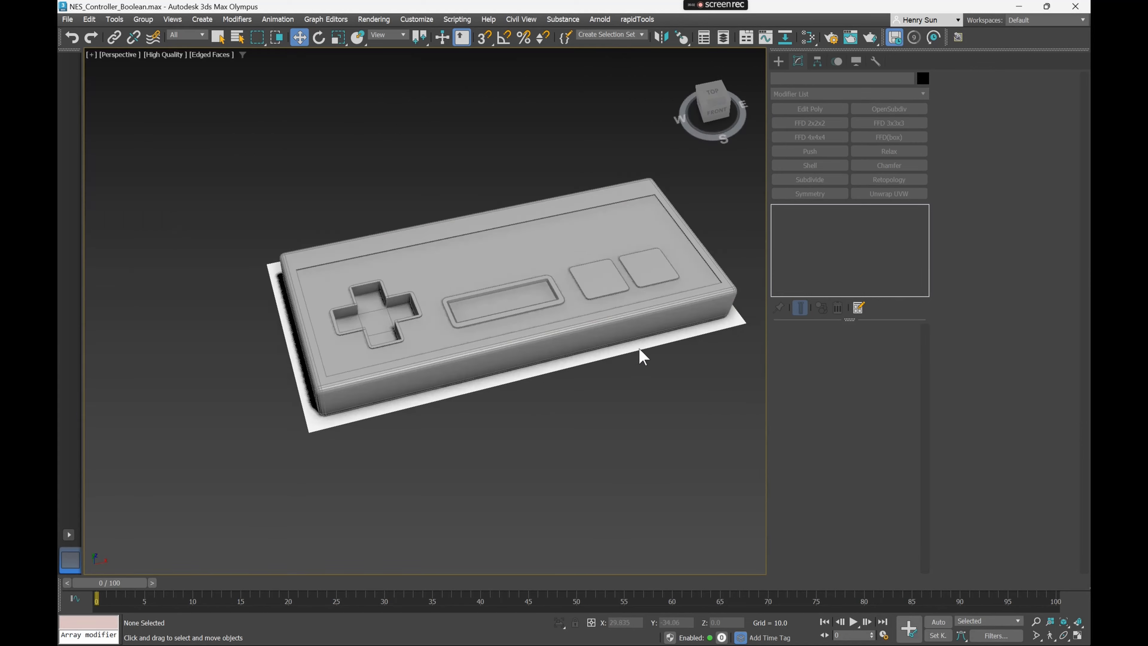
{"action": "middle_click_drag", "start_coordinate": [638, 354], "coordinate": [508, 304], "text": "alt"}
{"action": "scroll", "coordinate": [317, 295], "scroll_direction": "up", "scroll_amount": 3}
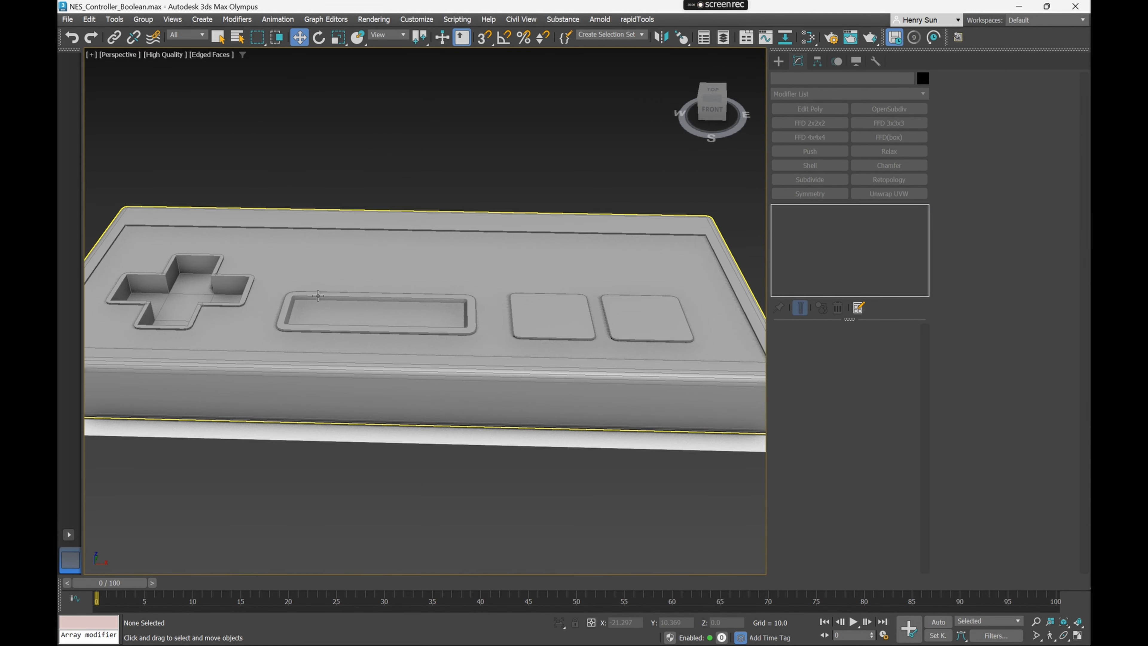
{"action": "key", "text": "F3"}
{"action": "middle_click_drag", "start_coordinate": [561, 359], "coordinate": [491, 344]}
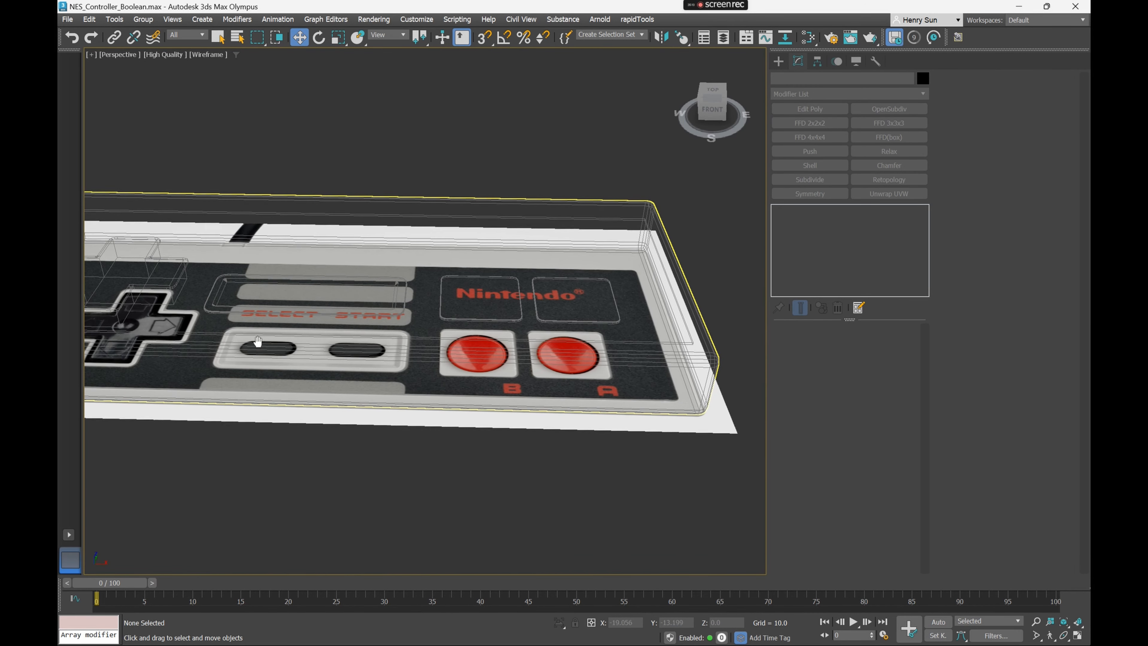
{"action": "scroll", "coordinate": [238, 345], "scroll_direction": "down", "scroll_amount": 2}
{"action": "key", "text": "F3"}
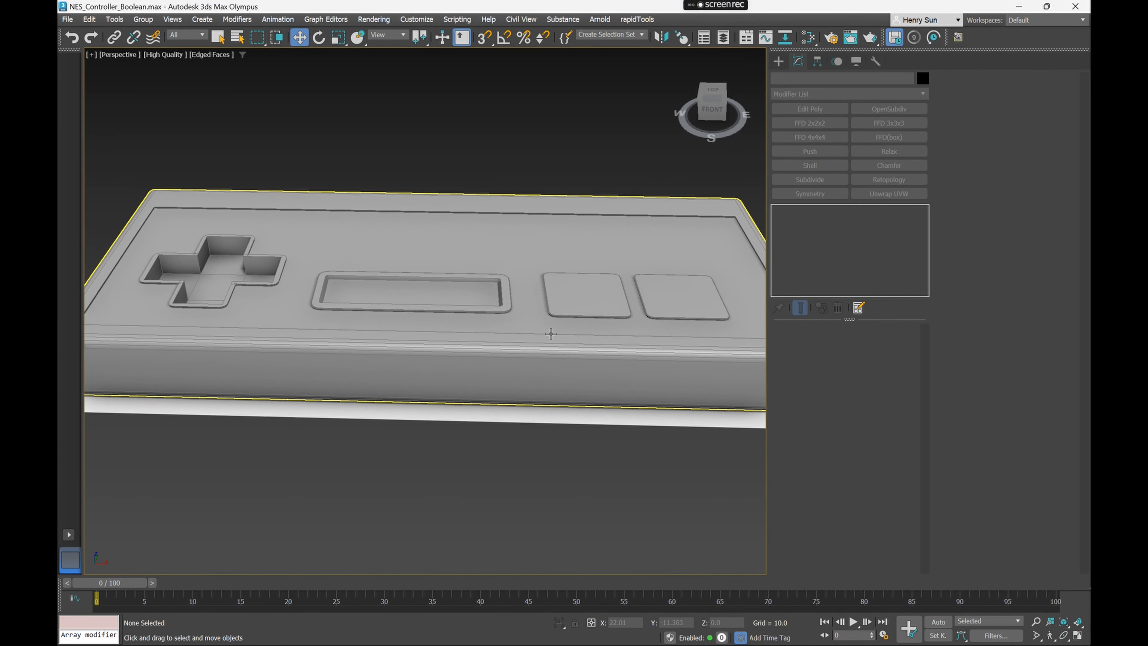
Draw a nine-sided cylinder over the reference's A button in top wireframe view, with a radius of about 6.1 and a height of about 10.2
{"action": "key", "text": "t"}
{"action": "scroll", "coordinate": [534, 254], "scroll_direction": "down", "scroll_amount": 4}
{"action": "key", "text": "F3"}
{"action": "middle_click_drag", "start_coordinate": [669, 341], "coordinate": [313, 257]}
{"action": "scroll", "coordinate": [326, 258], "scroll_direction": "down", "scroll_amount": 3}
{"action": "middle_click_drag", "start_coordinate": [505, 262], "coordinate": [471, 260]}
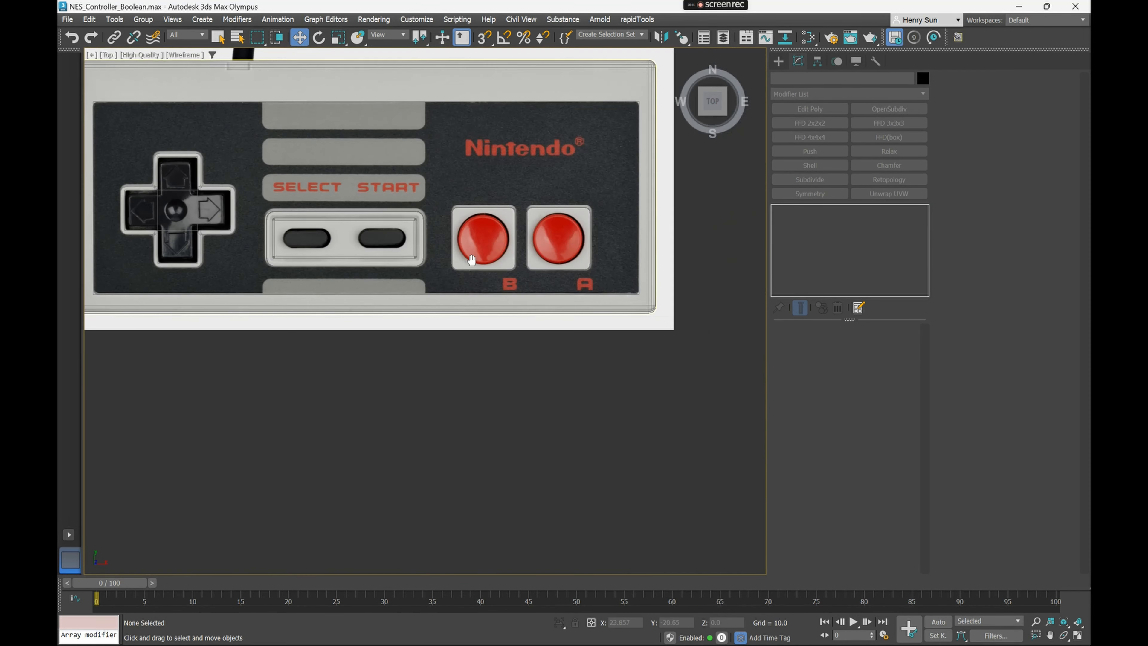
{"action": "scroll", "coordinate": [471, 260], "scroll_direction": "up", "scroll_amount": 2}
{"action": "left_click", "coordinate": [777, 62]}
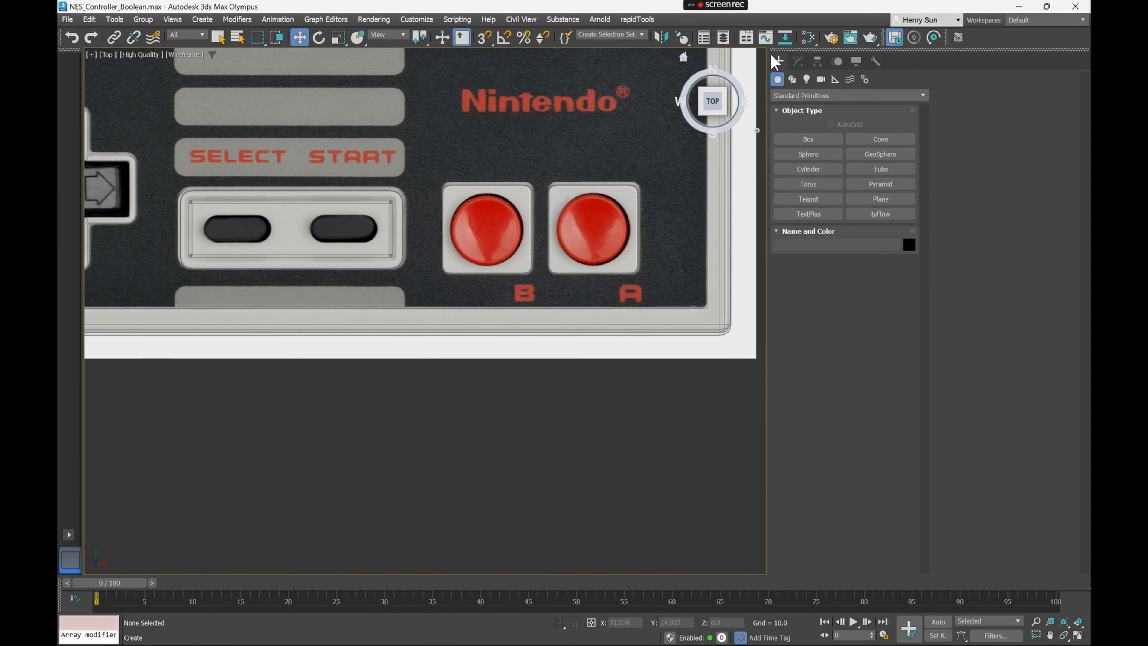
{"action": "left_click", "coordinate": [817, 155]}
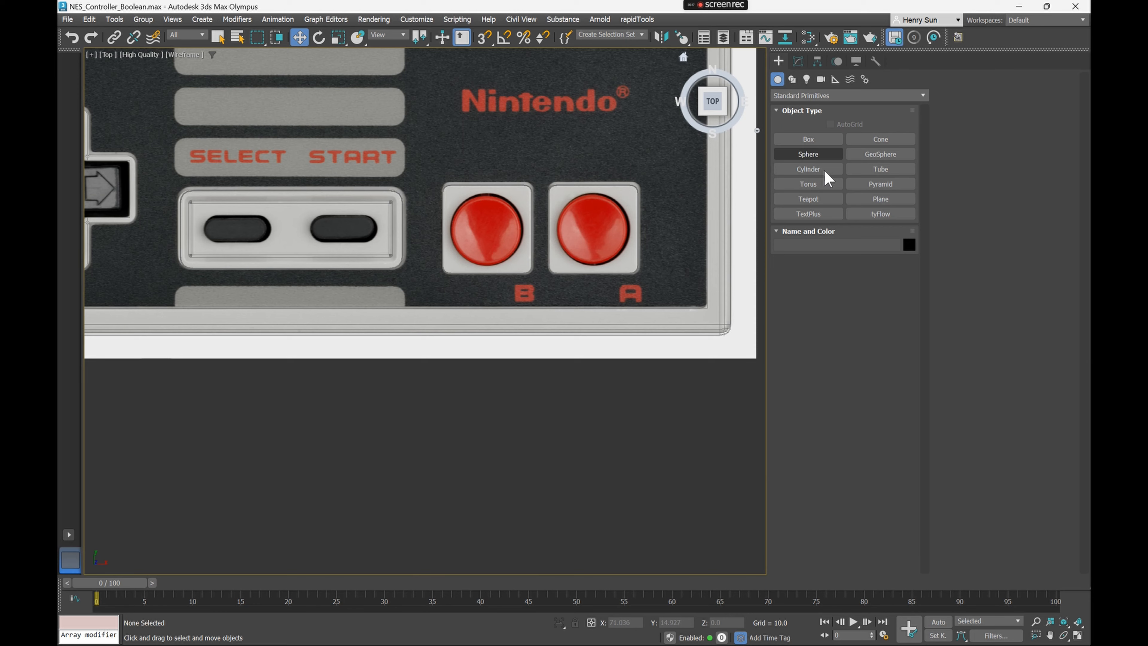
{"action": "left_click", "coordinate": [808, 168]}
{"action": "scroll", "coordinate": [632, 226], "scroll_direction": "up", "scroll_amount": 2}
{"action": "left_click_drag", "start_coordinate": [555, 232], "coordinate": [616, 277]}
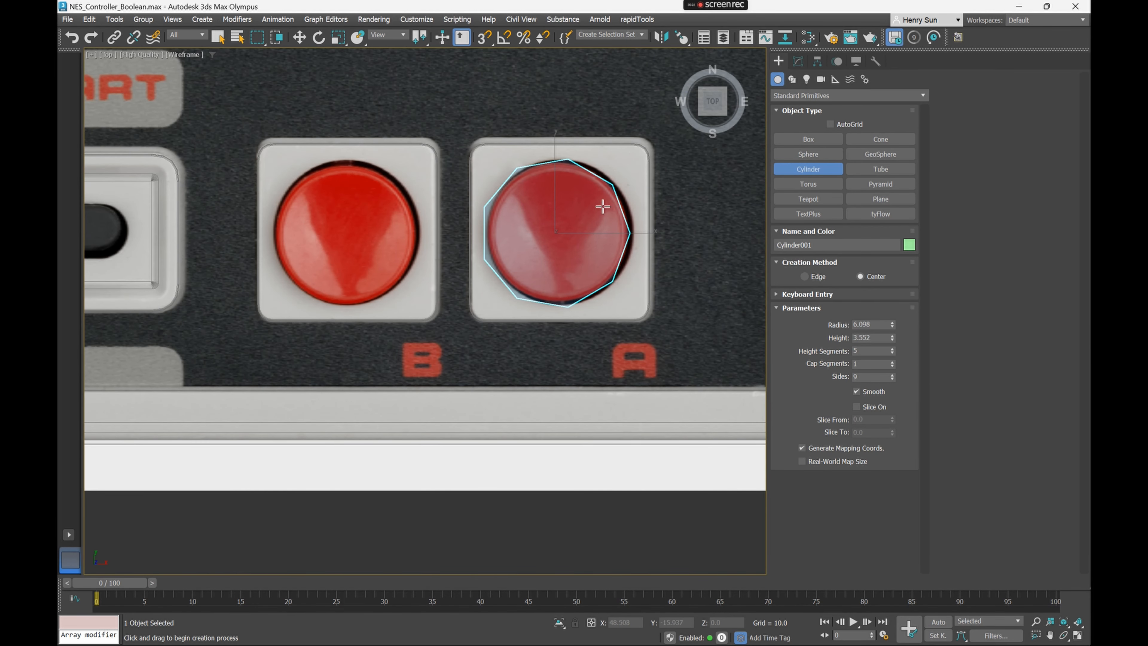
{"action": "left_click", "coordinate": [580, 153]}
Shift the cylinder slightly along X to line up with the A button, and display it shaded
{"action": "middle_click_drag", "start_coordinate": [551, 227], "coordinate": [503, 250]}
{"action": "key", "text": "w"}
{"action": "left_click_drag", "start_coordinate": [560, 257], "coordinate": [563, 257]}
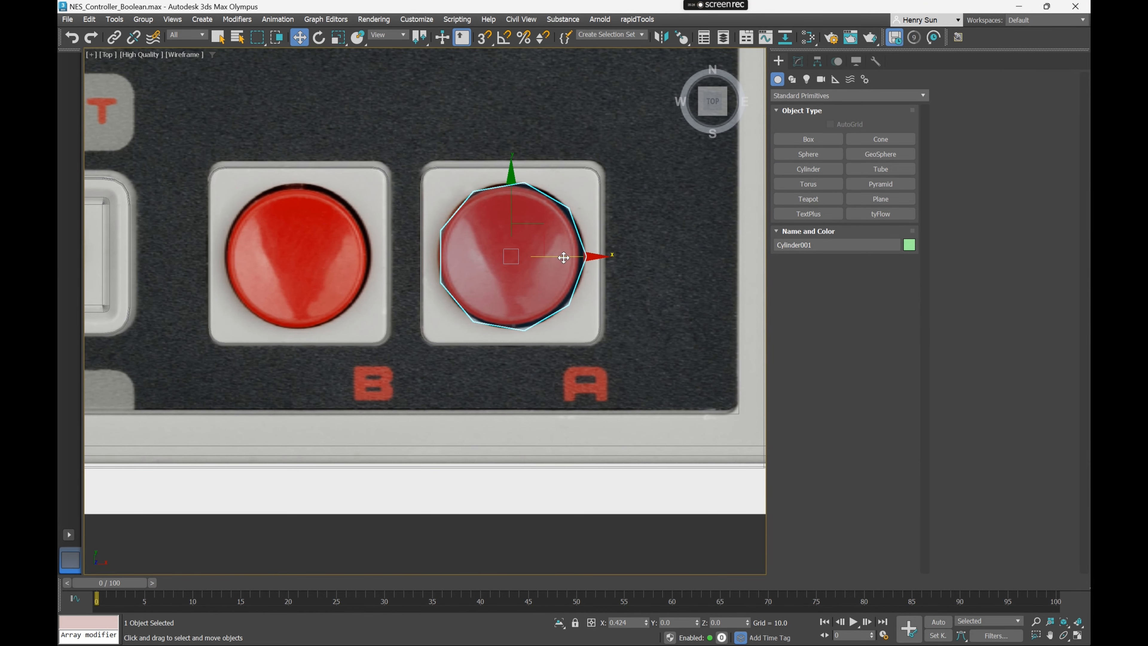
{"action": "key", "text": "F3"}
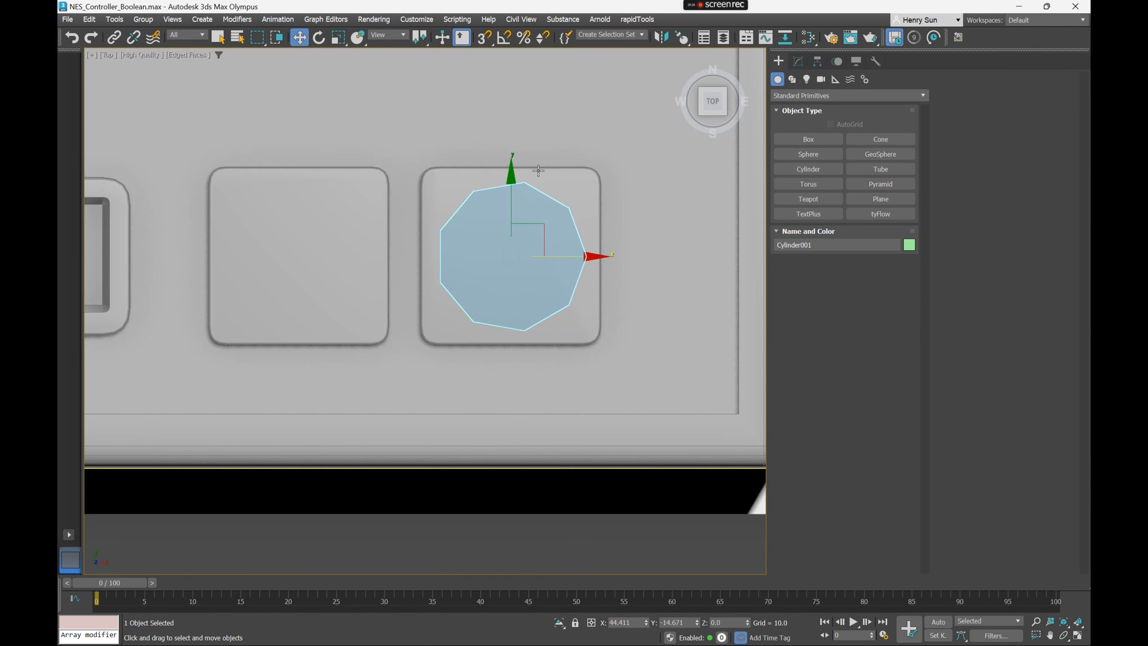
Turn on 3D snapping and set it to snap to Midpoint instead of Vertex
{"action": "left_click", "coordinate": [485, 38]}
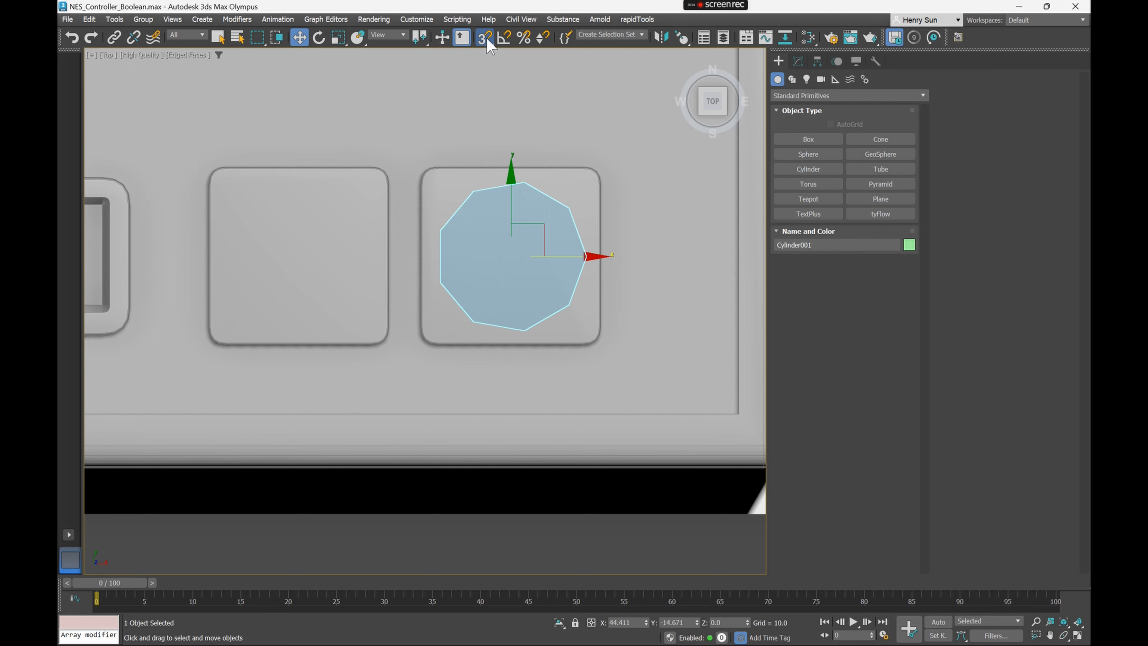
{"action": "right_click", "coordinate": [490, 41]}
{"action": "left_click_drag", "start_coordinate": [638, 158], "coordinate": [819, 131]}
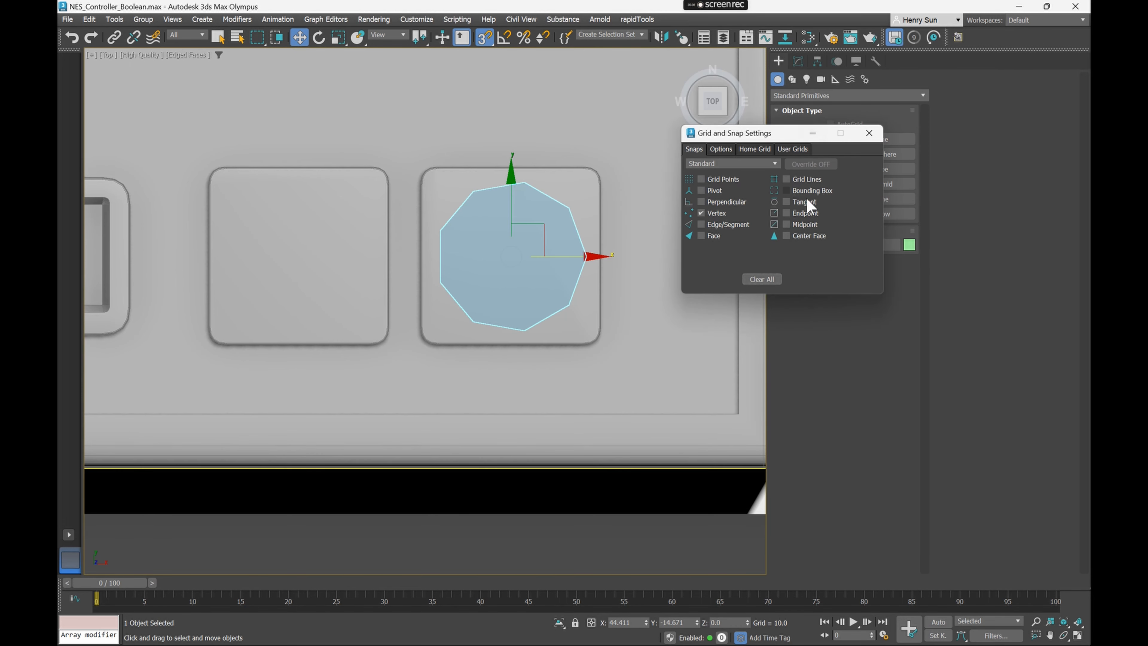
{"action": "left_click", "coordinate": [713, 214]}
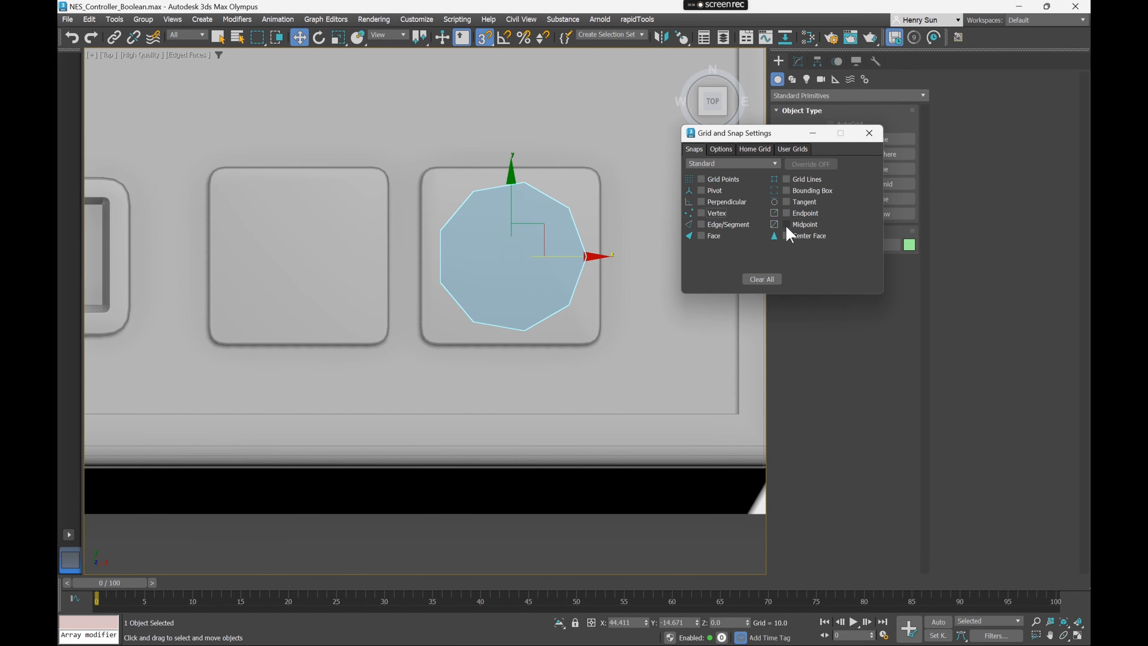
{"action": "left_click", "coordinate": [807, 227]}
Centre the cylinder on the A button base by snapping to its edge midpoints, then close the snap settings
{"action": "mouse_move", "coordinate": [588, 257]}
{"action": "left_mouse_down"}
{"action": "mouse_move", "coordinate": [600, 256]}
{"action": "mouse_move", "coordinate": [591, 176]}
{"action": "mouse_move", "coordinate": [511, 168]}
{"action": "mouse_move", "coordinate": [602, 225]}
{"action": "mouse_move", "coordinate": [604, 253]}
{"action": "left_mouse_up"}
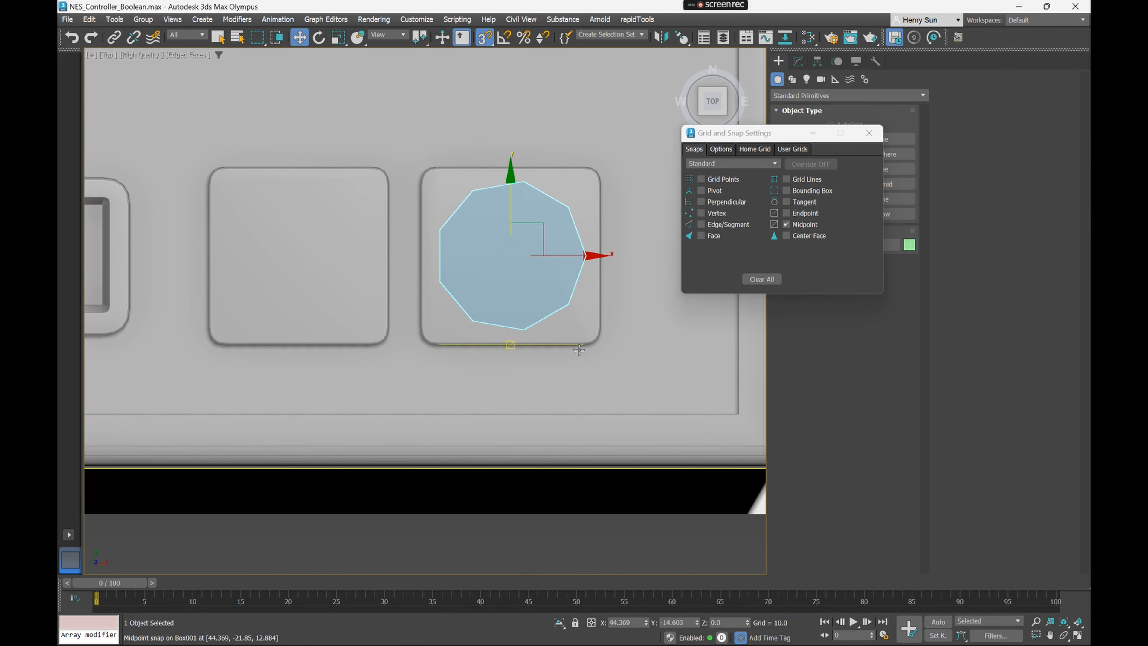
{"action": "scroll", "coordinate": [533, 209], "scroll_direction": "up", "scroll_amount": 2}
{"action": "middle_click_drag", "start_coordinate": [531, 209], "coordinate": [474, 202]}
{"action": "key", "text": "p"}
{"action": "scroll", "coordinate": [454, 204], "scroll_direction": "down", "scroll_amount": 4}
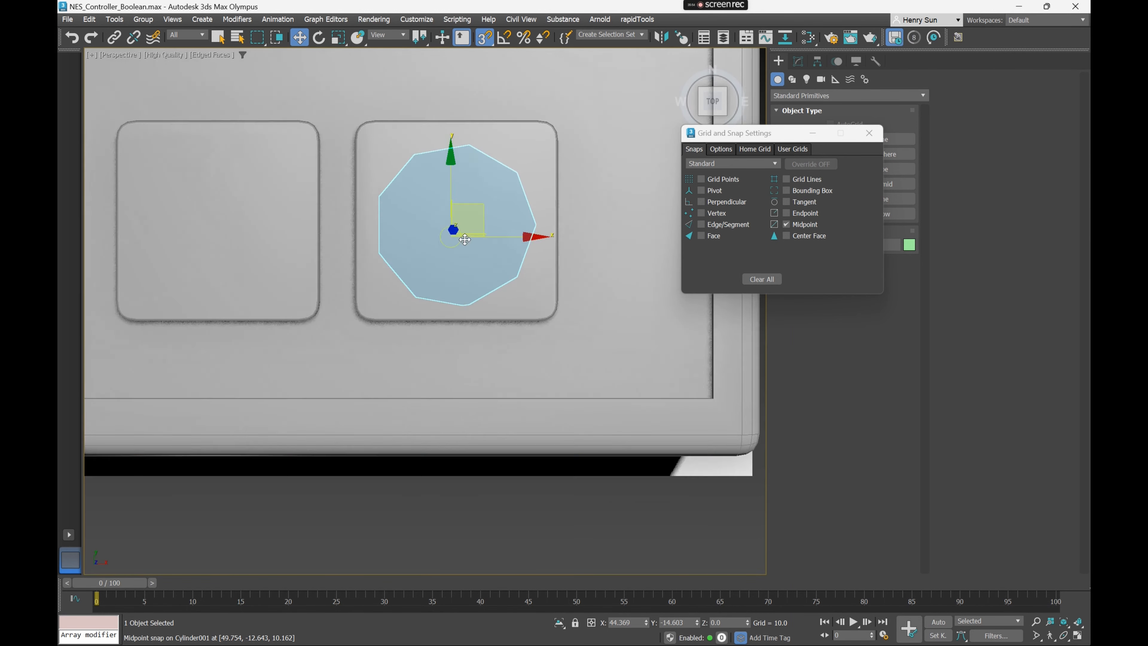
{"action": "middle_click_drag", "start_coordinate": [511, 282], "coordinate": [502, 236], "text": "alt"}
{"action": "left_click", "coordinate": [869, 134]}
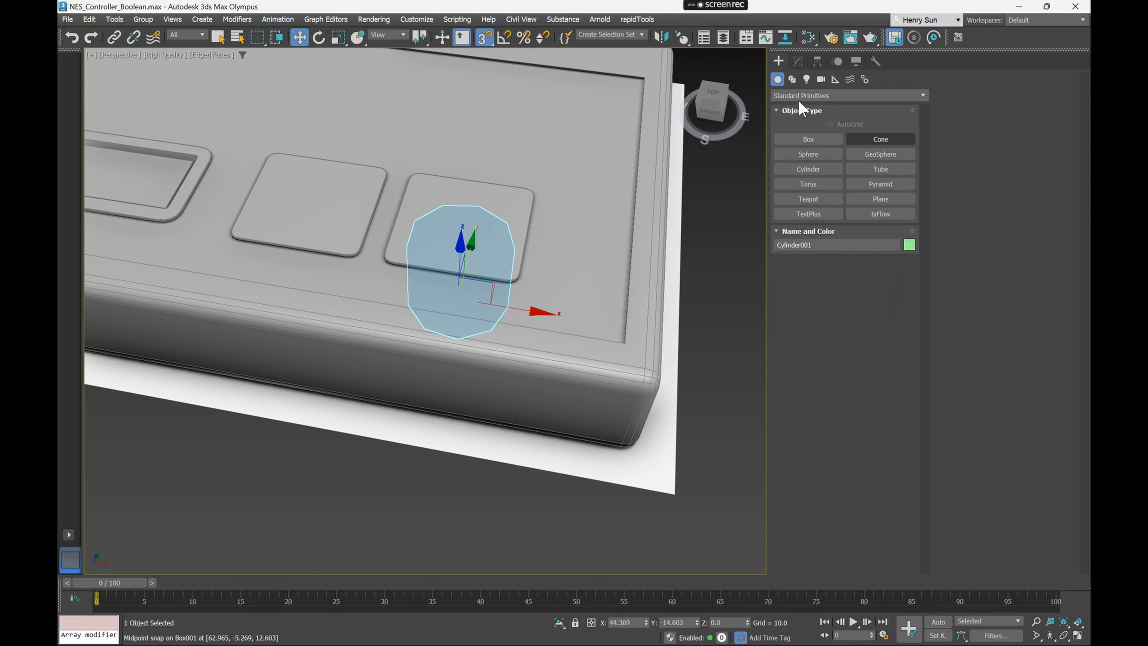
Turn off snapping and raise the cylinder along Z to about 9.5, so it stands out of the A button base
{"action": "left_click", "coordinate": [798, 61]}
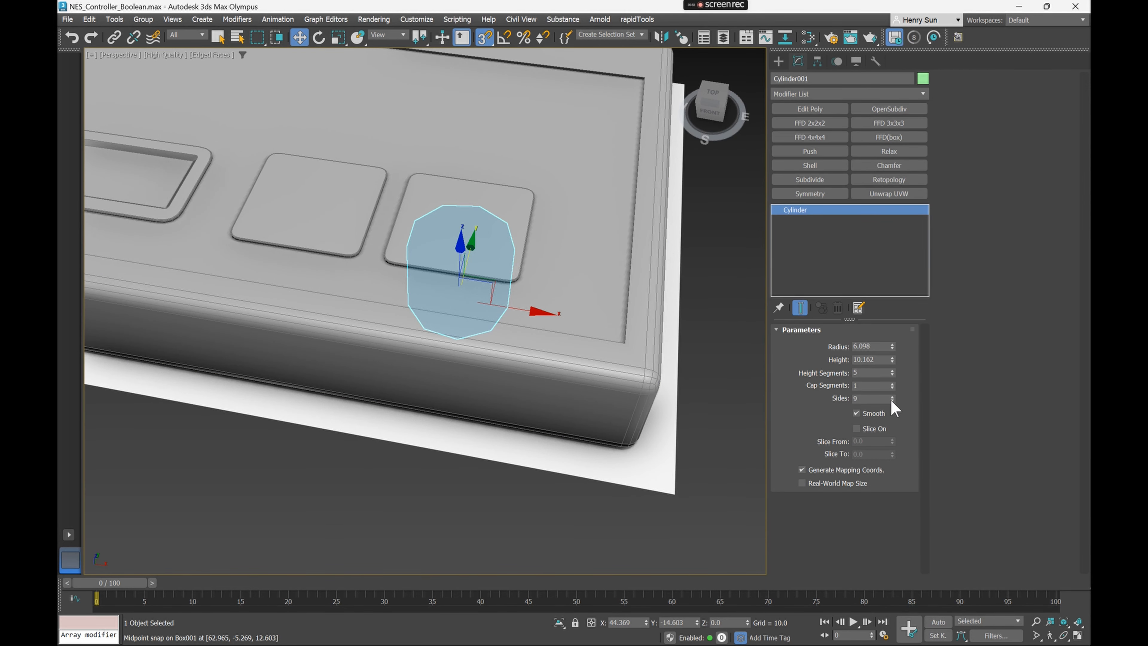
{"action": "middle_click_drag", "start_coordinate": [416, 241], "coordinate": [375, 228], "text": "alt"}
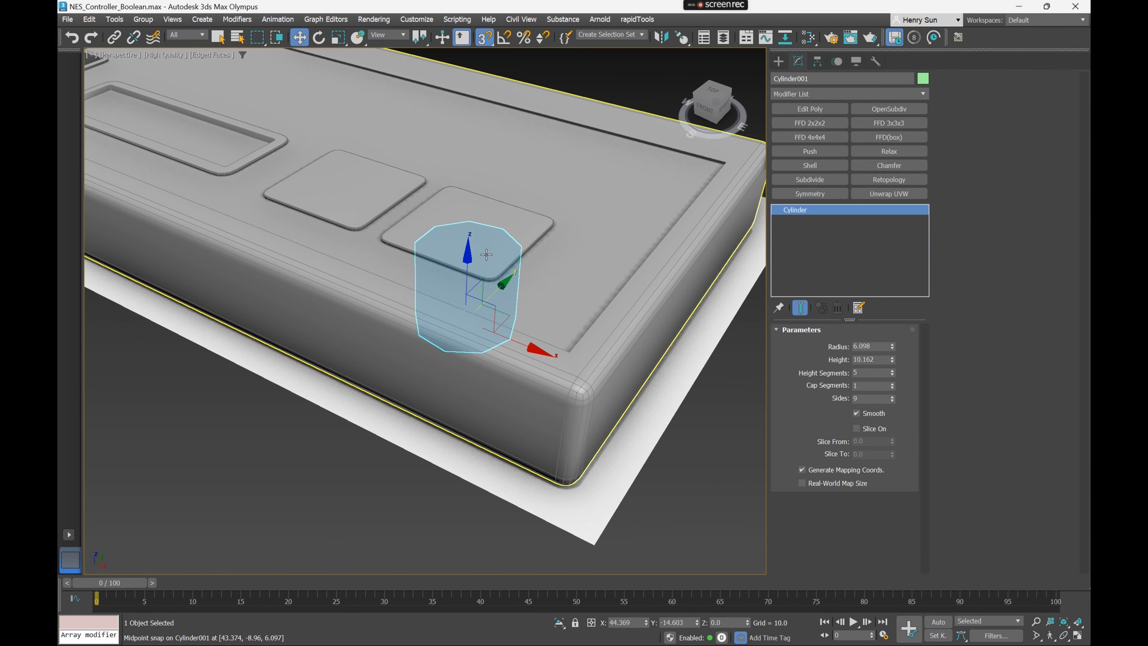
{"action": "key", "text": "s"}
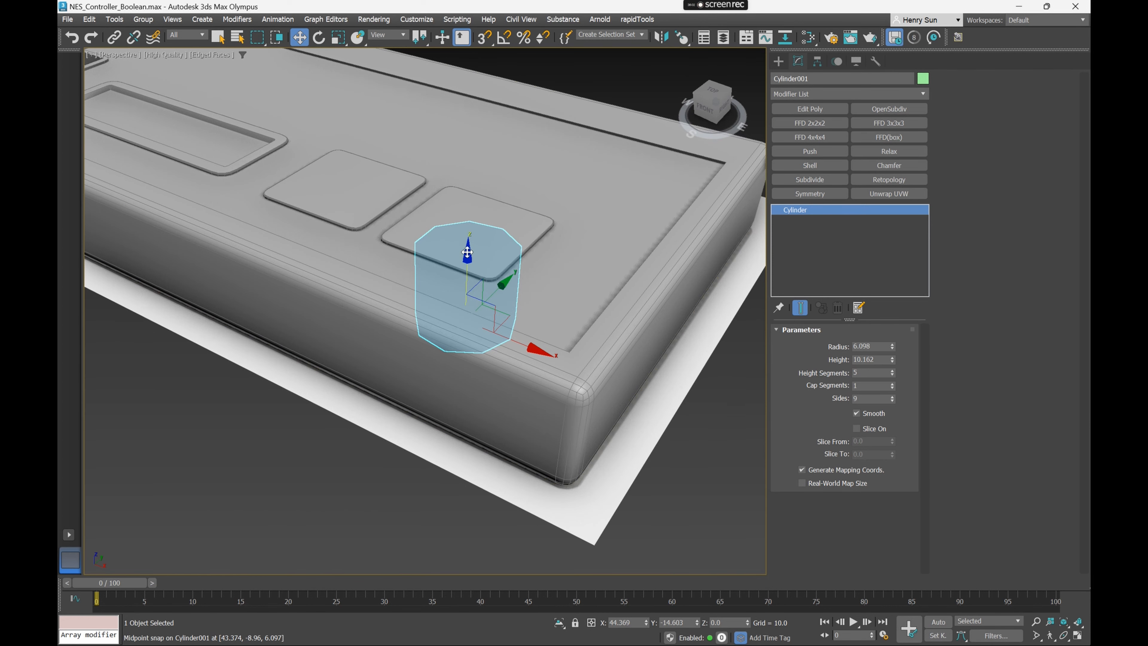
{"action": "left_click_drag", "start_coordinate": [468, 254], "coordinate": [462, 187]}
{"action": "key", "text": "z"}
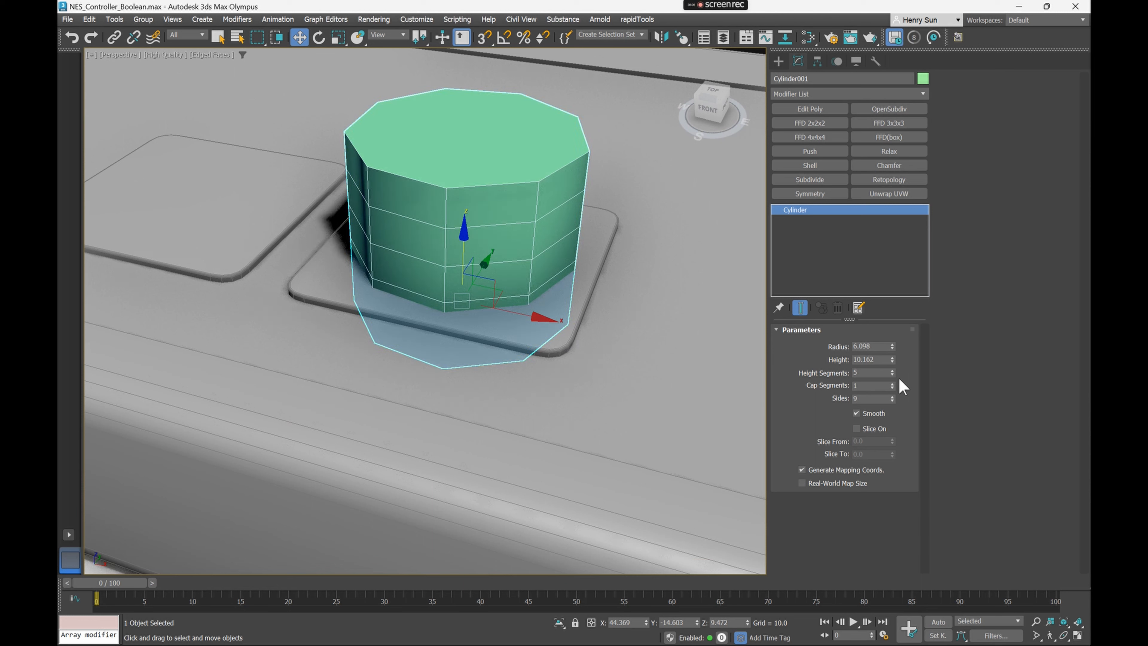
Set the cylinder to 32 sides and compare its outline with the reference's A button in top wireframe view
{"action": "left_click_drag", "start_coordinate": [892, 399], "coordinate": [896, 391]}
{"action": "left_click", "coordinate": [892, 396]}
{"action": "left_click", "coordinate": [893, 396]}
{"action": "key", "text": "t"}
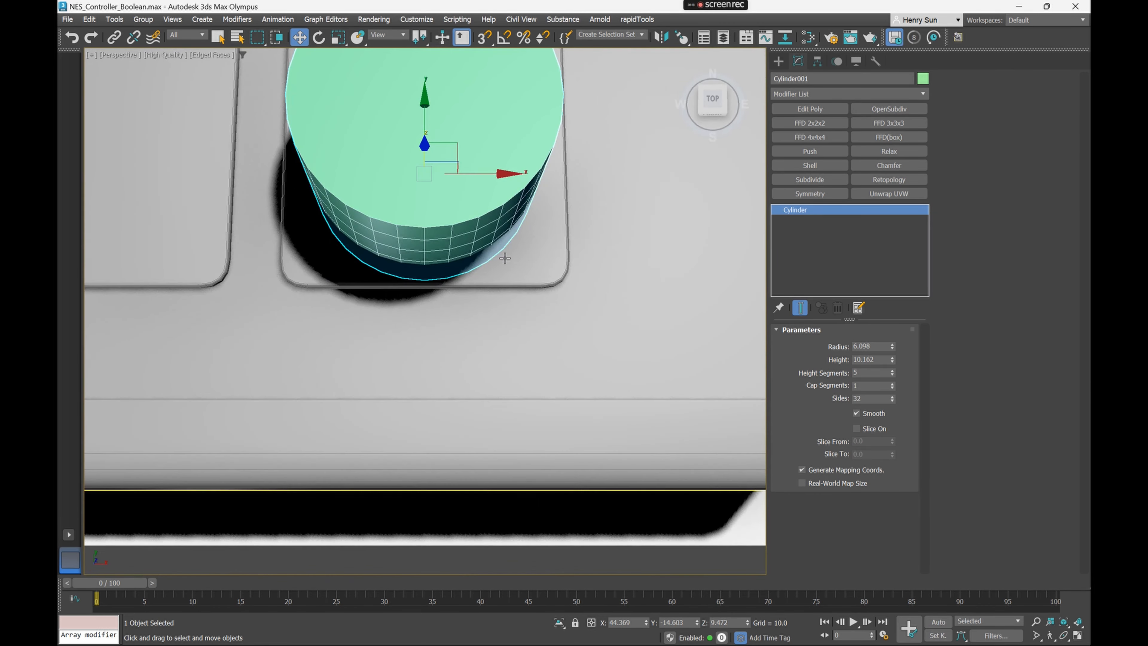
{"action": "scroll", "coordinate": [393, 189], "scroll_direction": "up", "scroll_amount": 2}
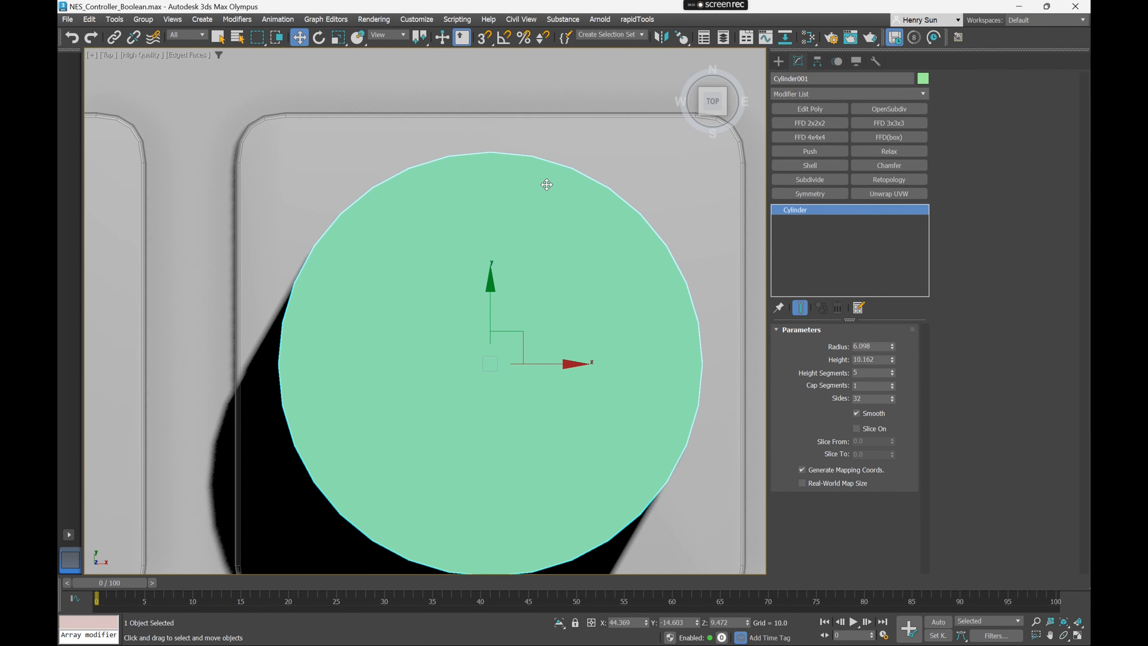
{"action": "scroll", "coordinate": [673, 340], "scroll_direction": "down", "scroll_amount": 2}
{"action": "key", "text": "F3"}
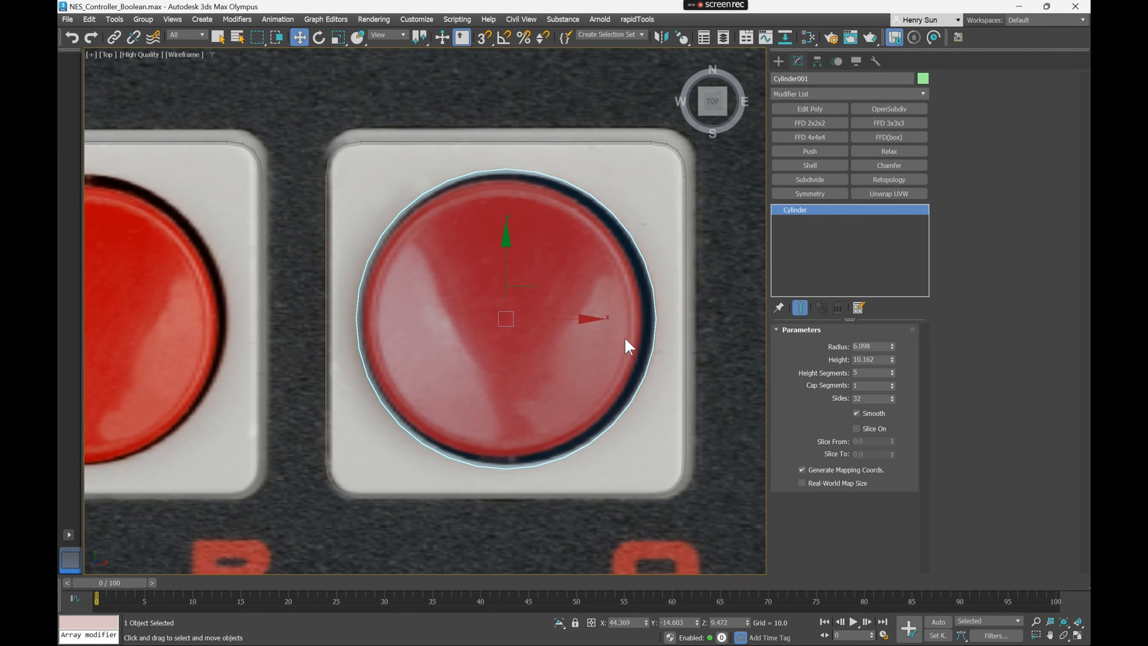
{"action": "scroll", "coordinate": [616, 340], "scroll_direction": "down", "scroll_amount": 2}
{"action": "mouse_move", "coordinate": [609, 338]}
{"action": "middle_mouse_down"}
{"action": "mouse_move", "coordinate": [525, 334]}
{"action": "mouse_move", "coordinate": [530, 346]}
{"action": "mouse_move", "coordinate": [534, 323]}
{"action": "middle_mouse_up"}
{"action": "scroll", "coordinate": [507, 324], "scroll_direction": "up", "scroll_amount": 2}
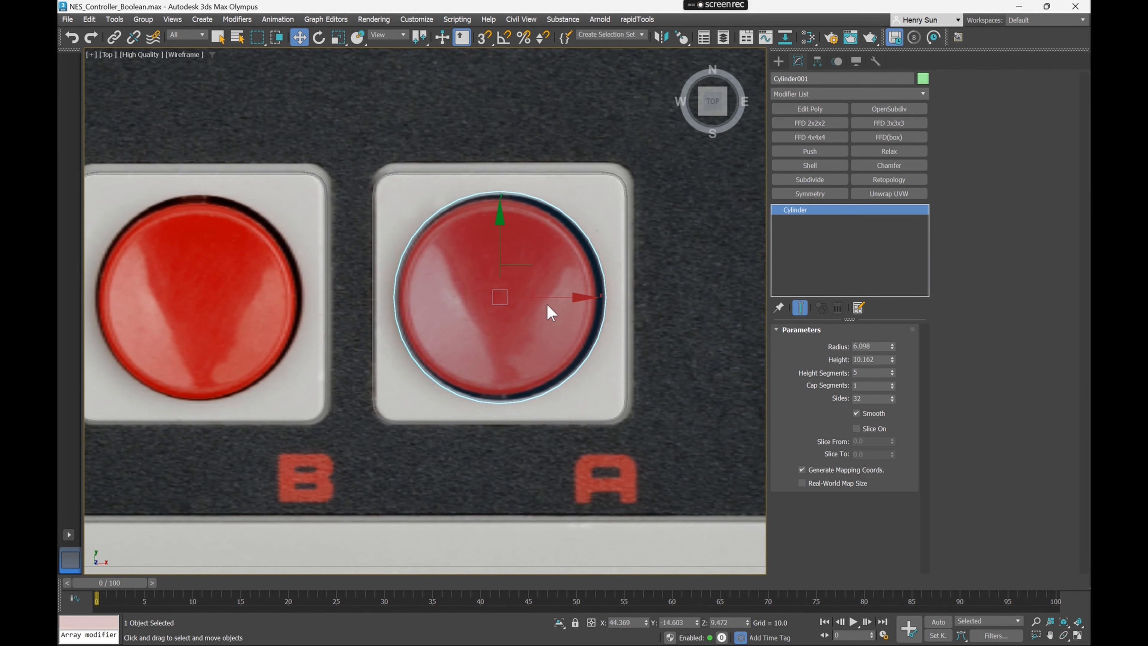
Return to the shaded perspective view and set the cylinder's height segments to 1
{"action": "key", "text": "p"}
{"action": "scroll", "coordinate": [558, 274], "scroll_direction": "up", "scroll_amount": 3}
{"action": "scroll", "coordinate": [570, 290], "scroll_direction": "down", "scroll_amount": 2}
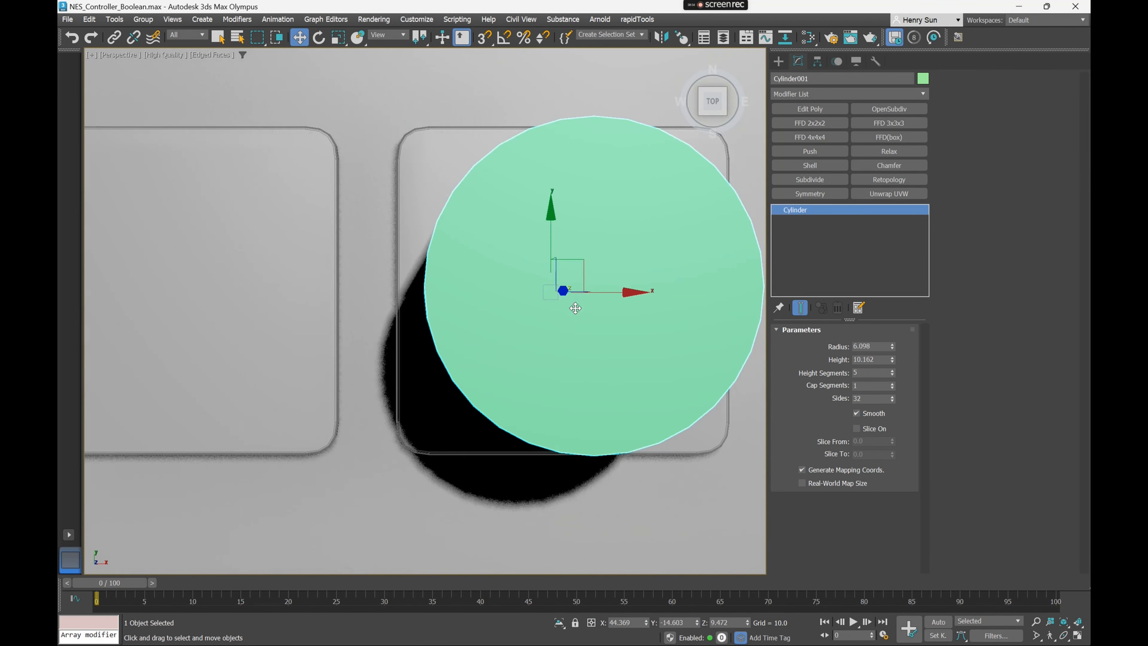
{"action": "middle_click_drag", "start_coordinate": [575, 306], "coordinate": [592, 277], "text": "alt"}
{"action": "scroll", "coordinate": [628, 310], "scroll_direction": "down", "scroll_amount": 2}
{"action": "middle_click_drag", "start_coordinate": [628, 310], "coordinate": [604, 248]}
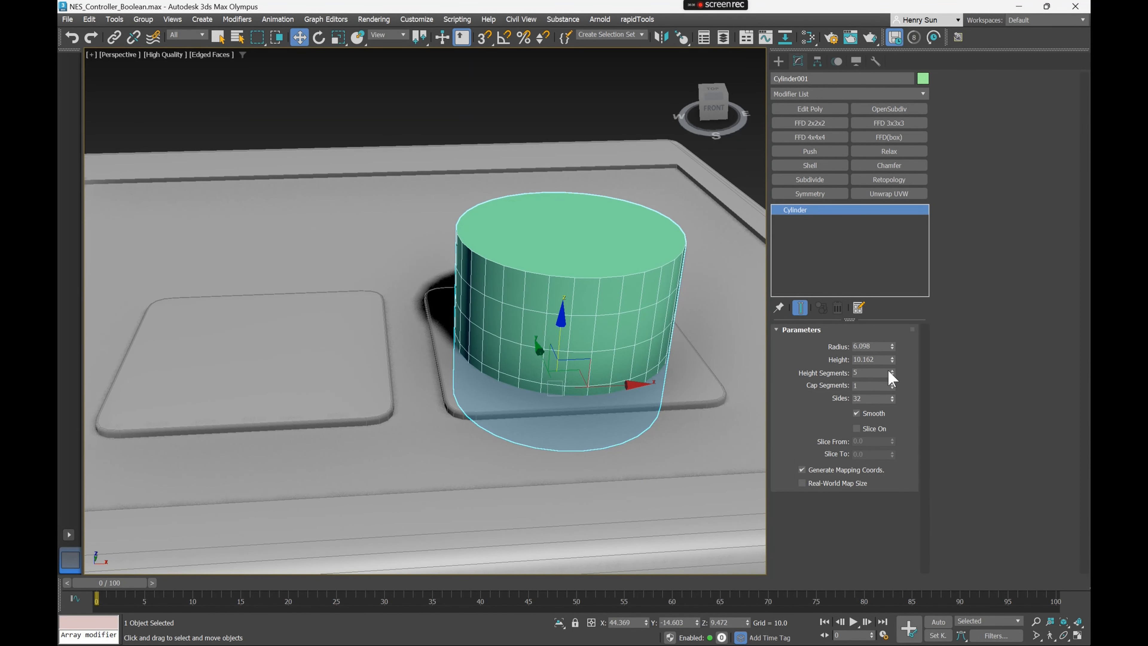
{"action": "left_click_drag", "start_coordinate": [892, 374], "coordinate": [892, 421]}
Clone the A button cylinder in place as an independent copy
{"action": "middle_click_drag", "start_coordinate": [628, 349], "coordinate": [559, 358], "text": "alt"}
{"action": "key", "text": "r"}
{"action": "right_click", "coordinate": [560, 276]}
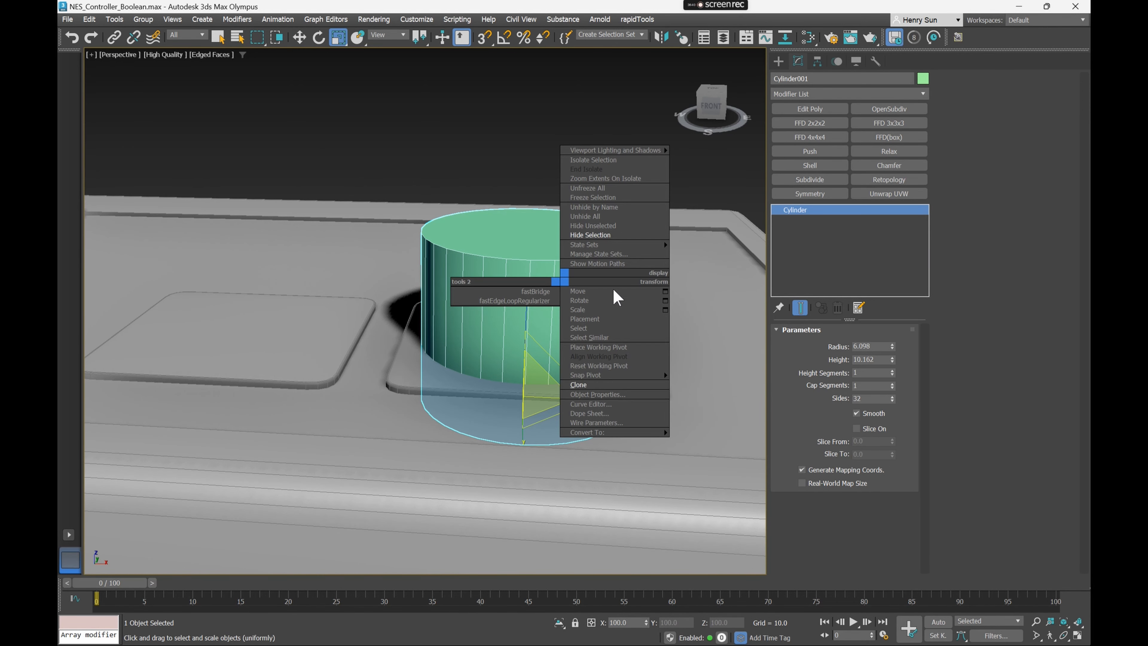
{"action": "left_click", "coordinate": [602, 384]}
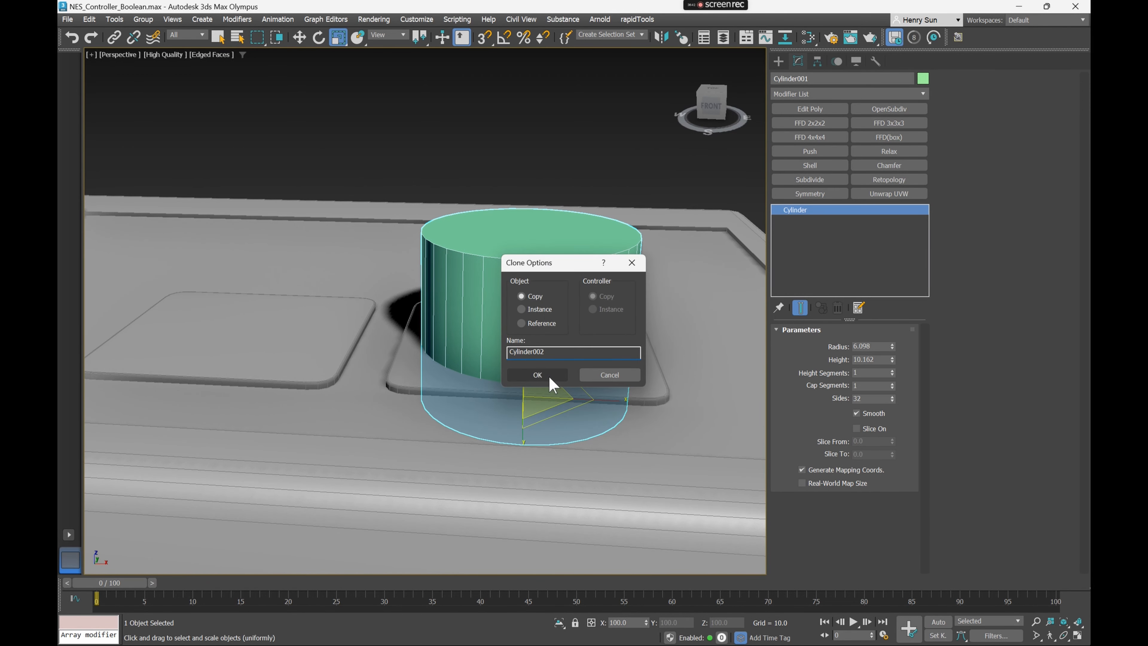
{"action": "left_click", "coordinate": [547, 369]}
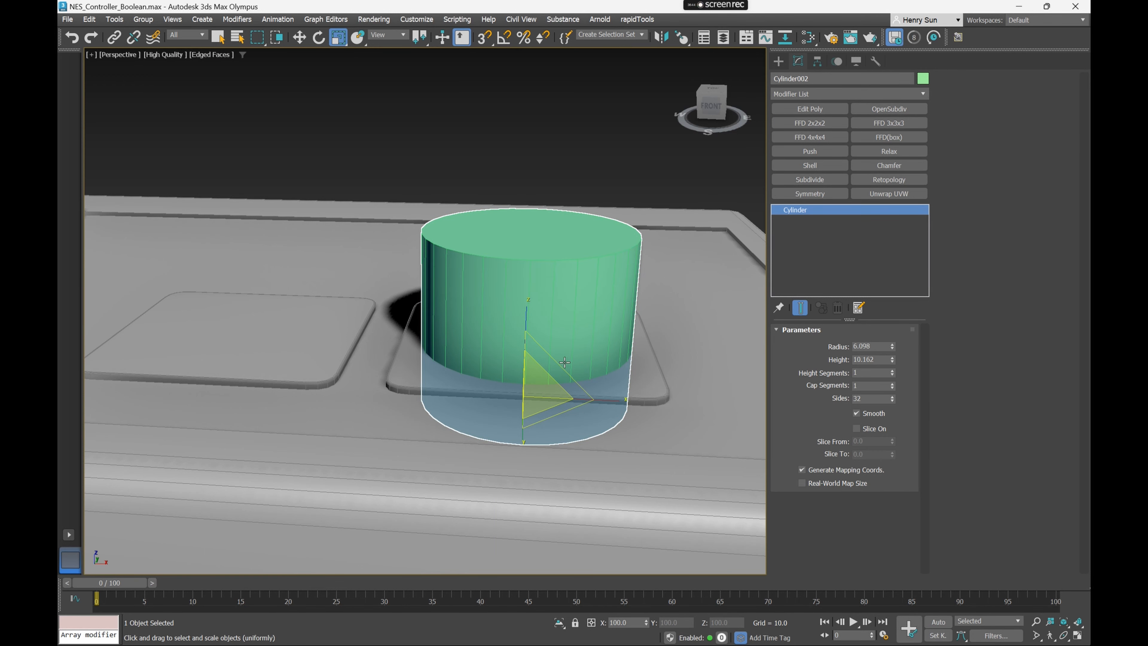
Scale the copied cylinder to about 92.5% in X and Y in top view, using the reference's A button
{"action": "key", "text": "t"}
{"action": "left_click_drag", "start_coordinate": [531, 268], "coordinate": [533, 265]}
{"action": "key", "text": "F3"}
{"action": "mouse_move", "coordinate": [534, 270]}
{"action": "middle_mouse_down"}
{"action": "mouse_move", "coordinate": [505, 295]}
{"action": "mouse_move", "coordinate": [484, 279]}
{"action": "mouse_move", "coordinate": [477, 251]}
{"action": "middle_mouse_up"}
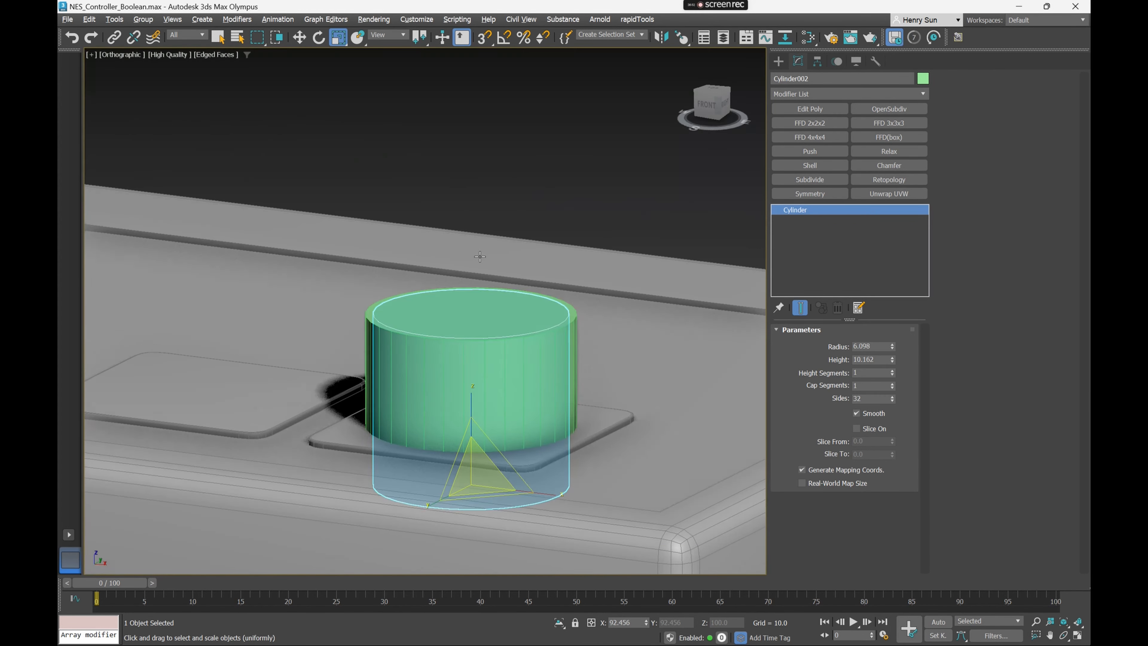
Subtract the larger cylinder from the controller body's Boolean to cut a round hole in the A button base
{"action": "scroll", "coordinate": [642, 286], "scroll_direction": "down", "scroll_amount": 2}
{"action": "left_click", "coordinate": [649, 256]}
{"action": "middle_click_drag", "start_coordinate": [648, 281], "coordinate": [579, 255]}
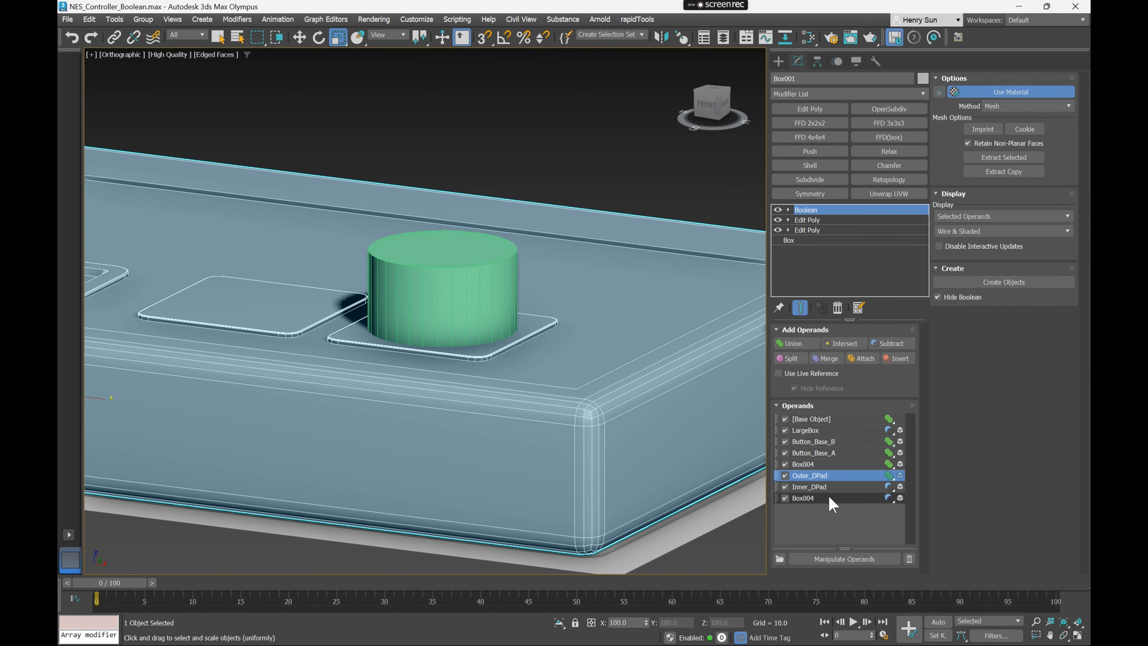
{"action": "left_click", "coordinate": [813, 498]}
{"action": "left_click", "coordinate": [845, 420]}
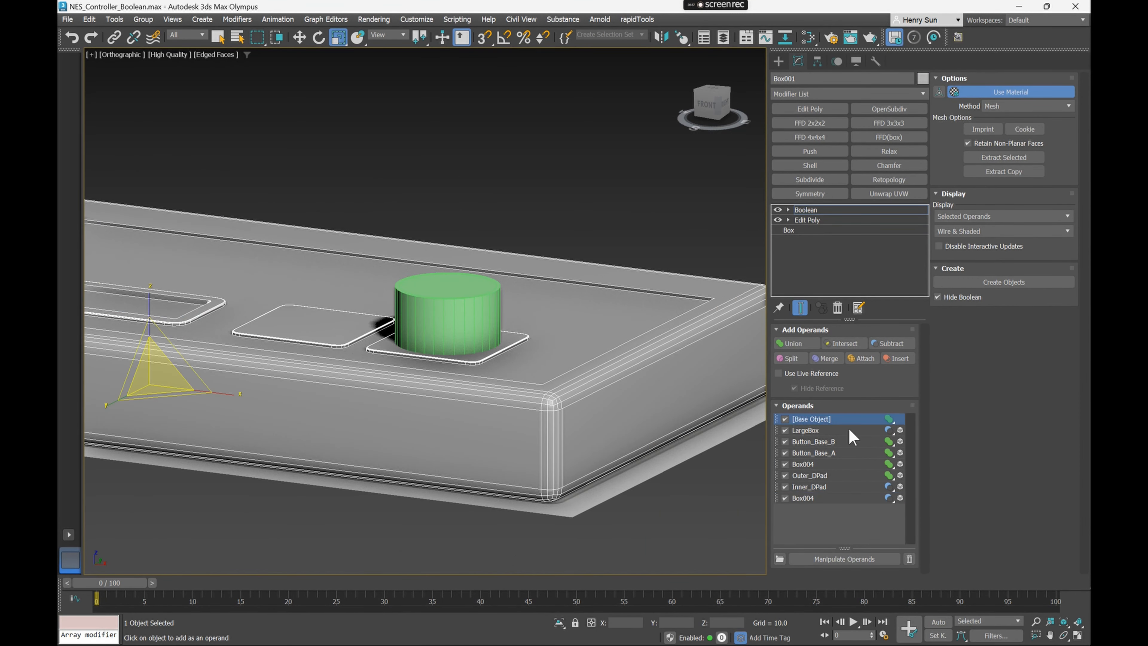
{"action": "left_click", "coordinate": [888, 343]}
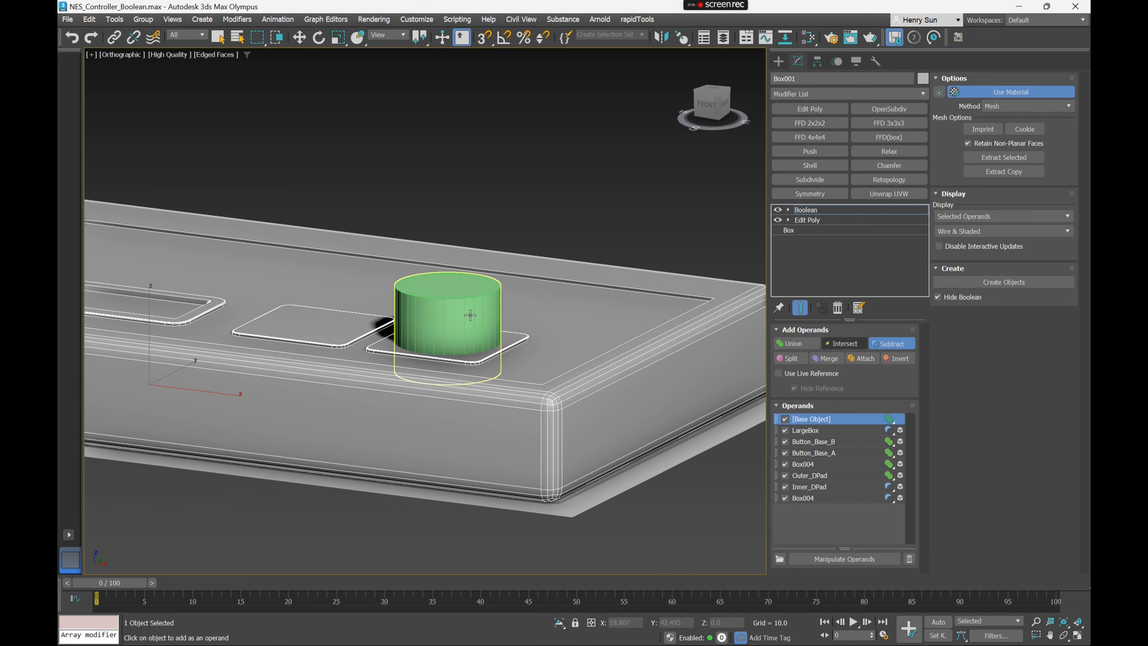
{"action": "left_click", "coordinate": [448, 333]}
{"action": "middle_click_drag", "start_coordinate": [448, 332], "coordinate": [436, 367], "text": "alt"}
{"action": "scroll", "coordinate": [454, 336], "scroll_direction": "up", "scroll_amount": 6}
{"action": "middle_click_drag", "start_coordinate": [530, 333], "coordinate": [597, 308], "text": "alt"}
{"action": "scroll", "coordinate": [562, 322], "scroll_direction": "down", "scroll_amount": 5}
{"action": "scroll", "coordinate": [566, 294], "scroll_direction": "down", "scroll_amount": 3}
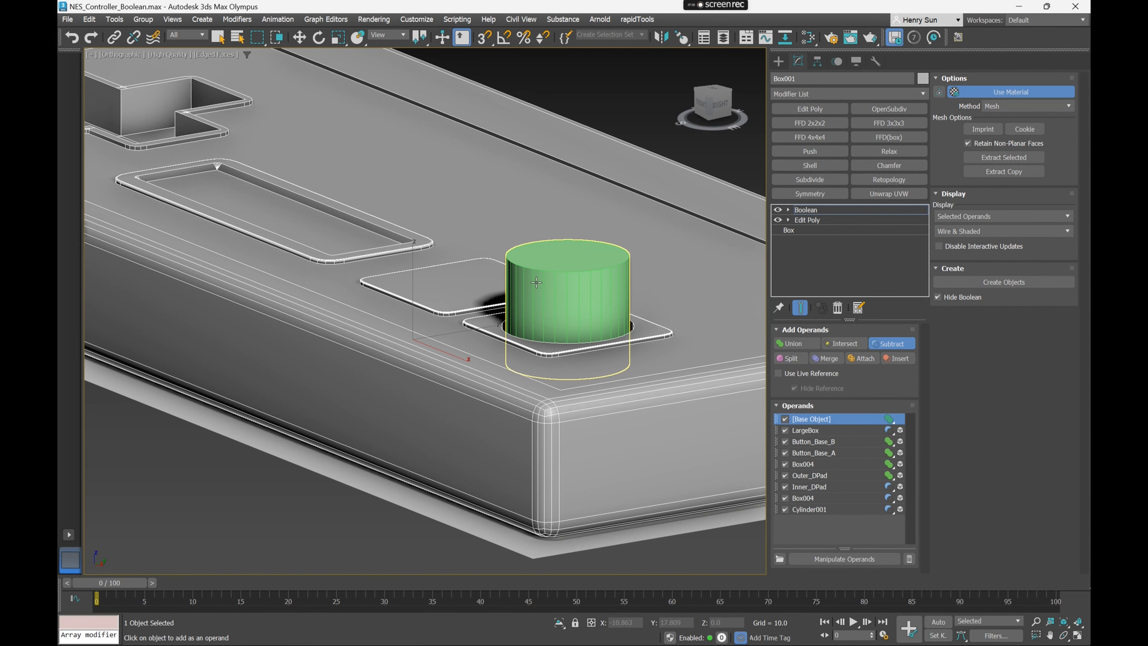
{"action": "left_click", "coordinate": [892, 344]}
{"action": "middle_click_drag", "start_coordinate": [663, 173], "coordinate": [605, 187]}
{"action": "key", "text": "ctrl+b"}
Change the remaining button cylinder's object color to light grey
{"action": "left_click", "coordinate": [514, 297]}
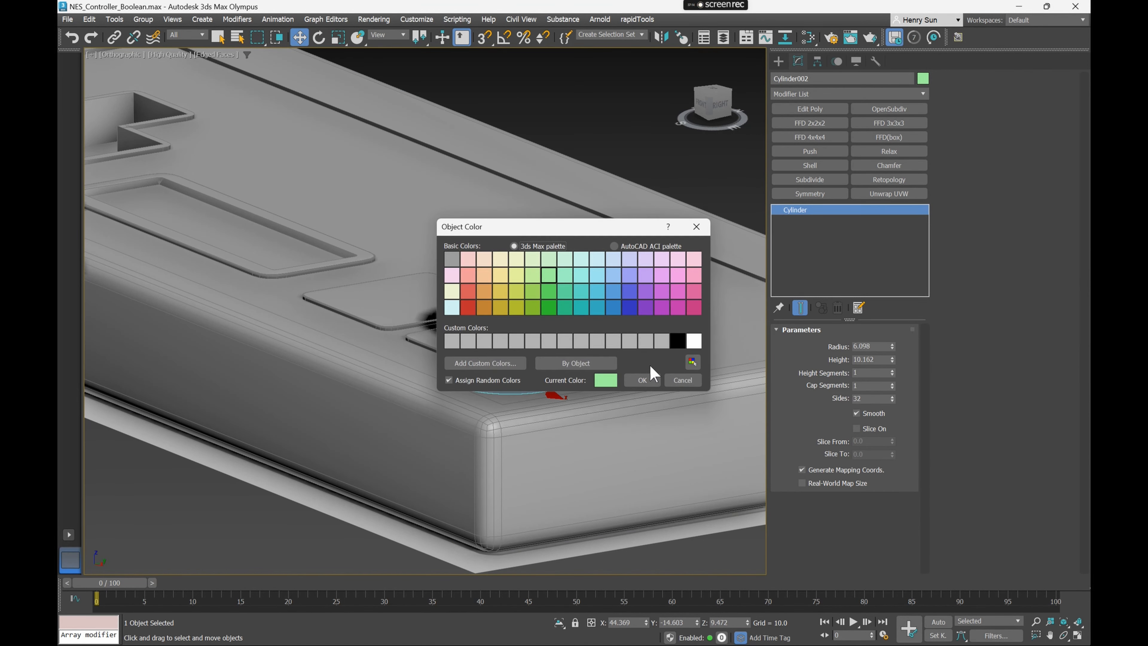
{"action": "left_click", "coordinate": [661, 346]}
{"action": "left_click", "coordinate": [646, 379]}
Scale the button cylinder down along Z to about half its height
{"action": "middle_click_drag", "start_coordinate": [494, 330], "coordinate": [519, 335], "text": "alt"}
{"action": "key", "text": "e"}
{"action": "key", "text": "r"}
{"action": "left_click_drag", "start_coordinate": [518, 335], "coordinate": [502, 371]}
{"action": "middle_click_drag", "start_coordinate": [502, 371], "coordinate": [535, 348], "text": "alt"}
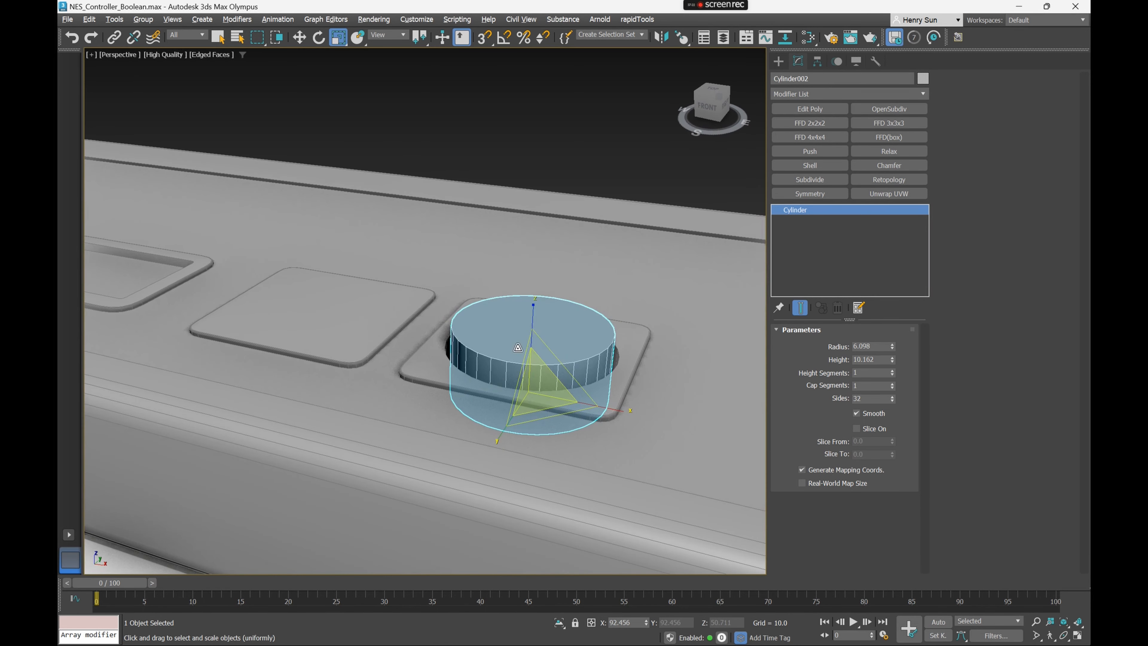
{"action": "left_click_drag", "start_coordinate": [532, 322], "coordinate": [538, 320]}
{"action": "middle_click_drag", "start_coordinate": [563, 323], "coordinate": [551, 314]}
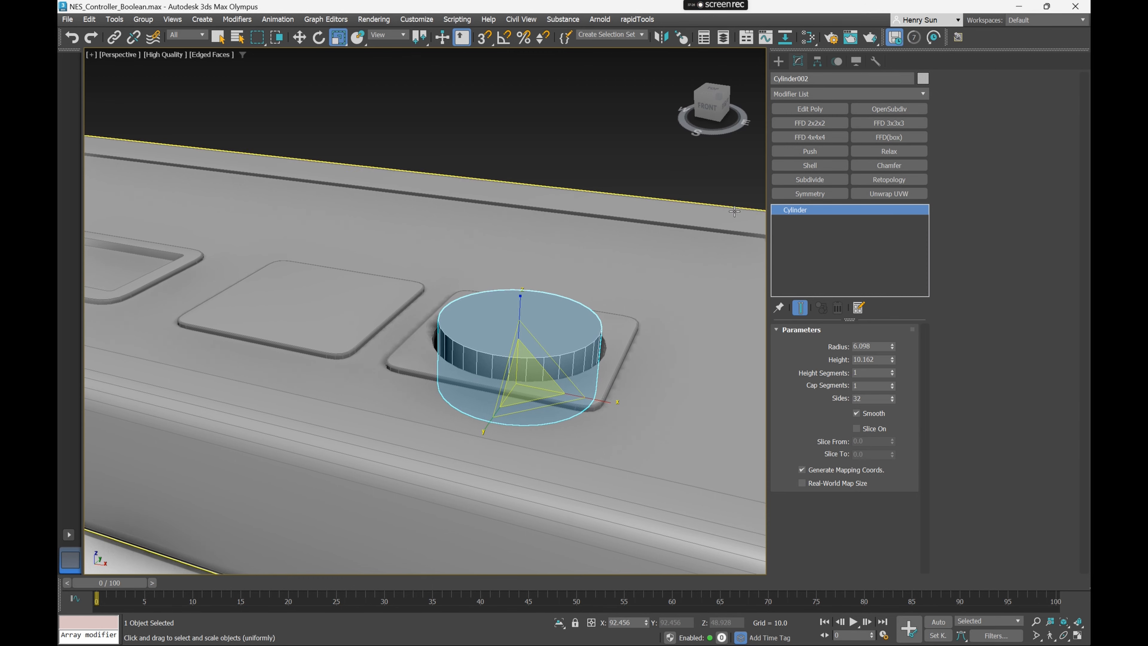
Add an Edit Poly modifier to the button cylinder and lower its top face by about 0.87
{"action": "left_click", "coordinate": [809, 113]}
{"action": "scroll", "coordinate": [597, 276], "scroll_direction": "up", "scroll_amount": 3}
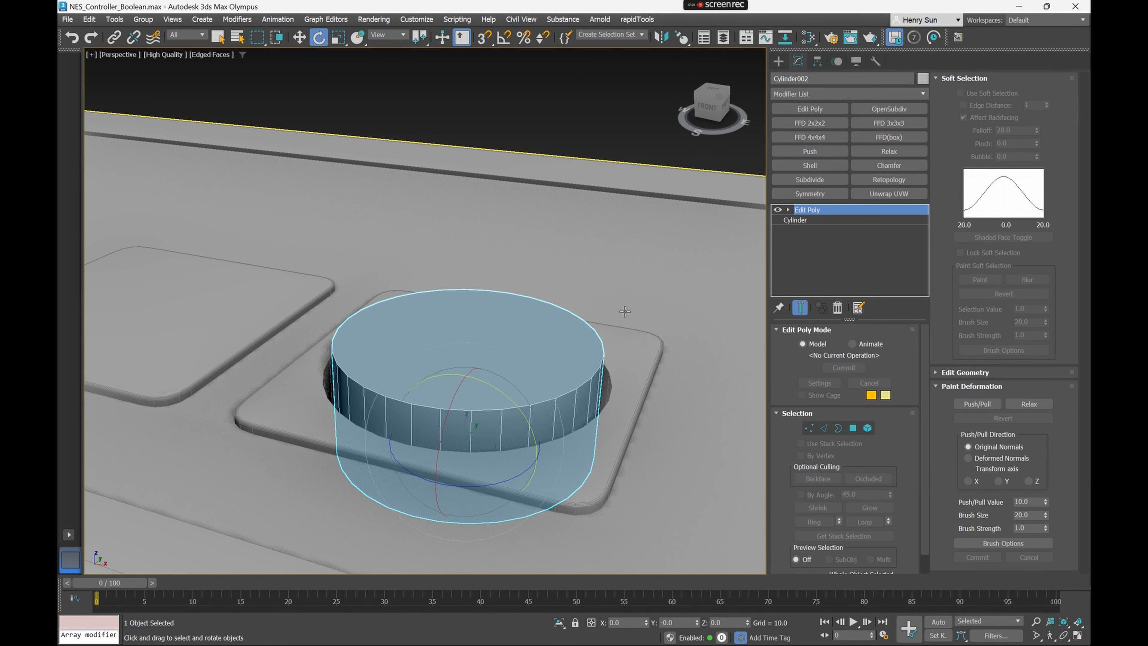
{"action": "scroll", "coordinate": [614, 306], "scroll_direction": "up", "scroll_amount": 2}
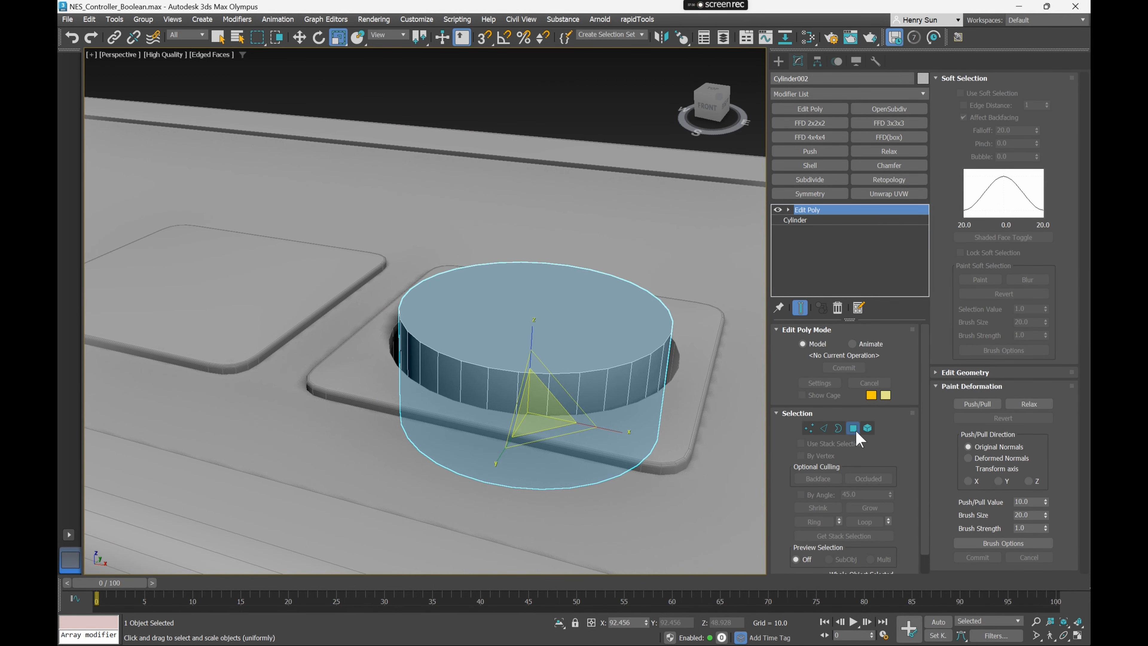
{"action": "left_click", "coordinate": [545, 315]}
{"action": "mouse_move", "coordinate": [519, 322]}
{"action": "middle_mouse_down", "text": "alt"}
{"action": "mouse_move", "coordinate": [544, 329]}
{"action": "mouse_move", "coordinate": [515, 294]}
{"action": "mouse_move", "coordinate": [526, 285]}
{"action": "mouse_move", "coordinate": [502, 327]}
{"action": "middle_mouse_up", "text": "alt"}
{"action": "key", "text": "w"}
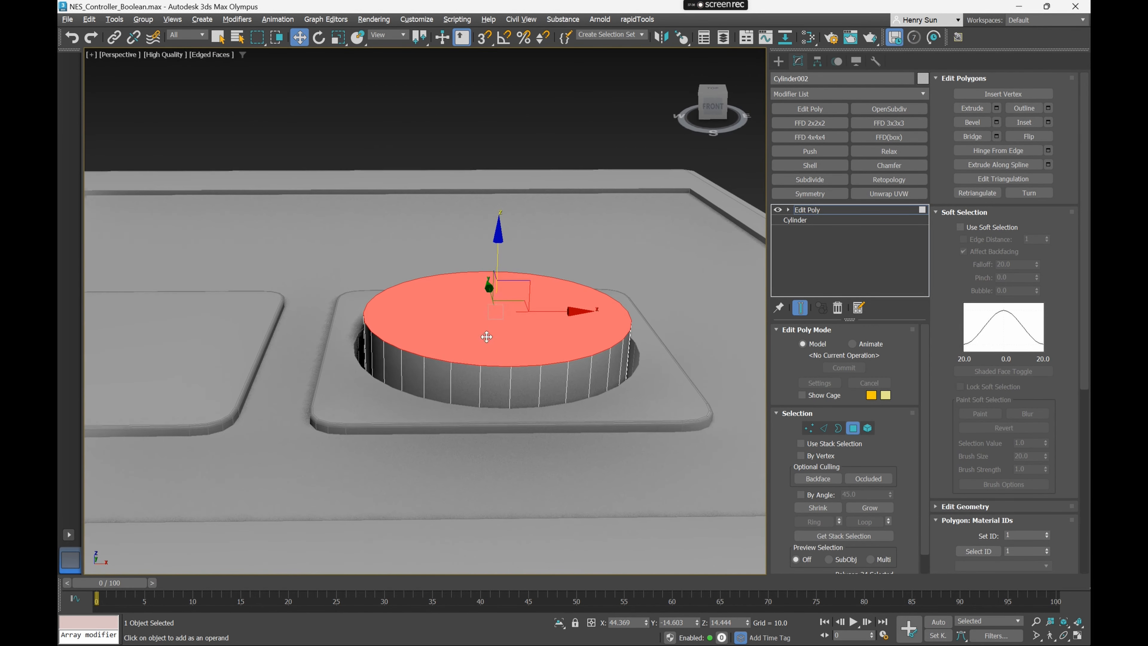
{"action": "left_click_drag", "start_coordinate": [499, 236], "coordinate": [494, 254]}
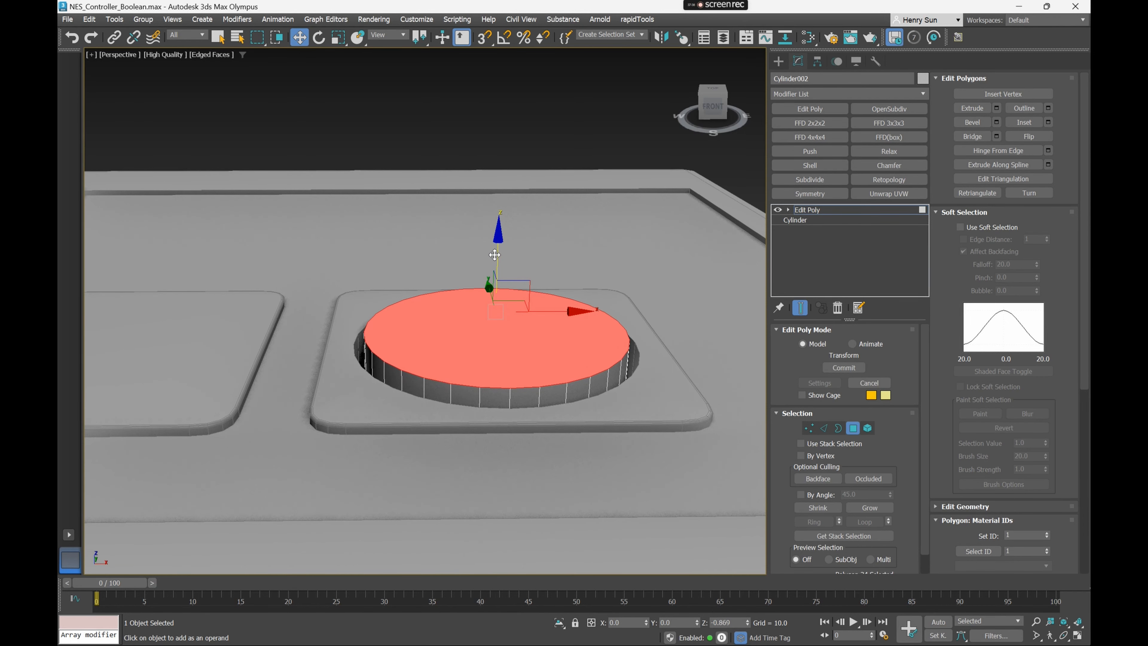
{"action": "middle_click_drag", "start_coordinate": [494, 255], "coordinate": [510, 303], "text": "alt"}
{"action": "right_click", "coordinate": [512, 306]}
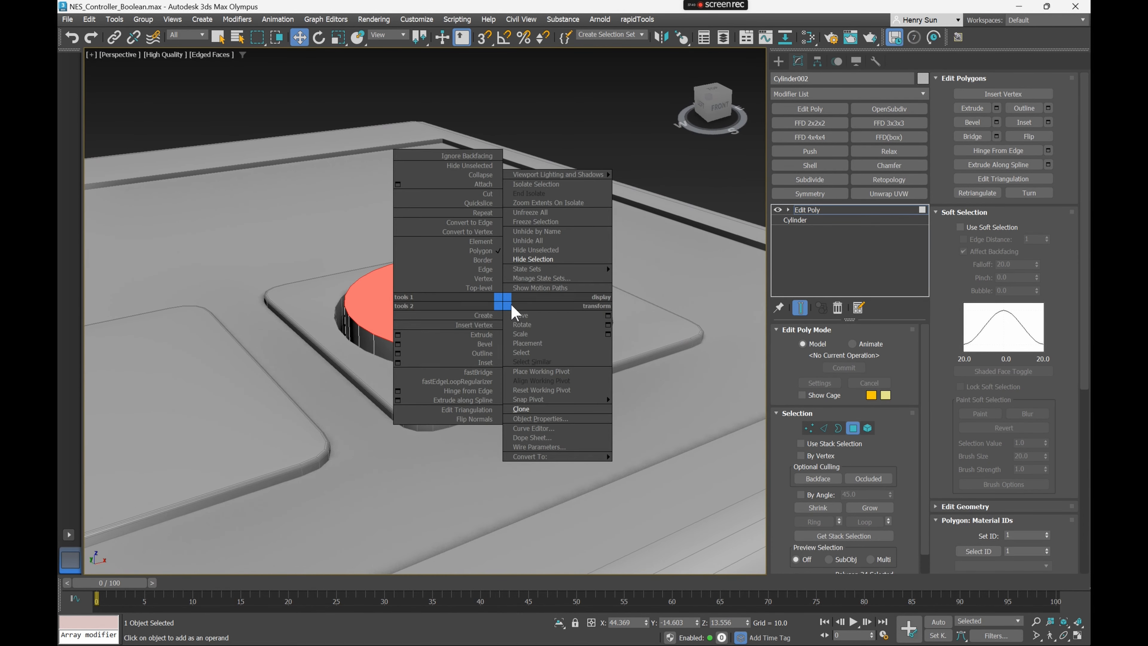
{"action": "left_click", "coordinate": [397, 344]}
{"action": "left_click_drag", "start_coordinate": [912, 190], "coordinate": [899, 129]}
{"action": "left_click_drag", "start_coordinate": [911, 216], "coordinate": [872, 318]}
{"action": "scroll", "coordinate": [462, 315], "scroll_direction": "up", "scroll_amount": 2}
{"action": "middle_click_drag", "start_coordinate": [445, 314], "coordinate": [414, 307], "text": "alt"}
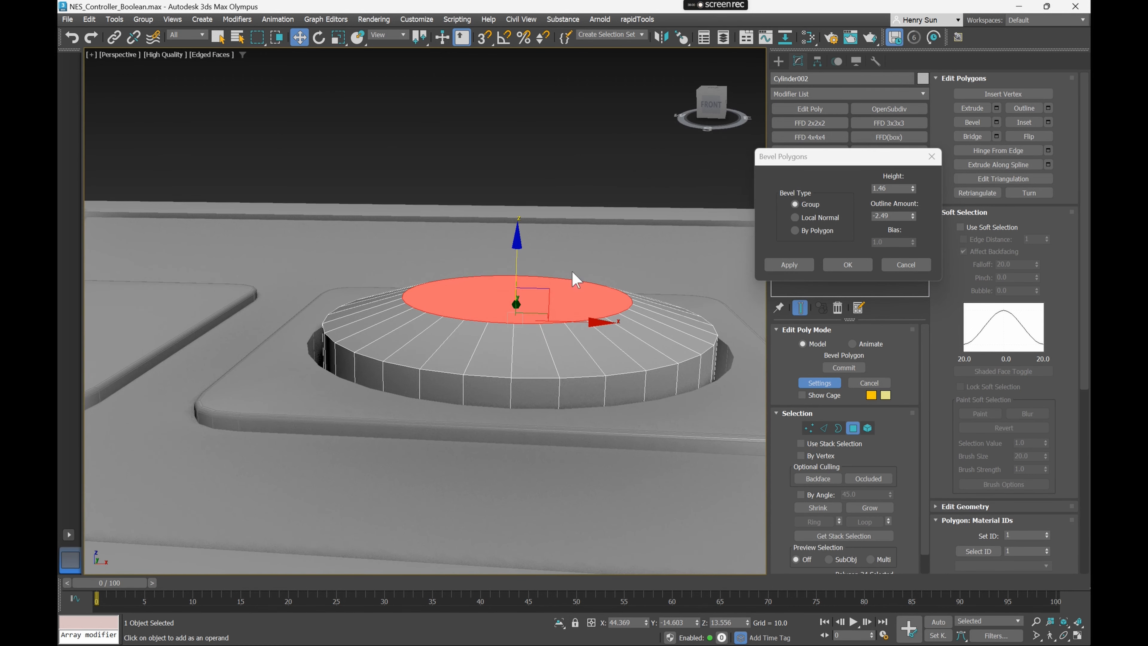
{"action": "left_click_drag", "start_coordinate": [912, 217], "coordinate": [912, 212]}
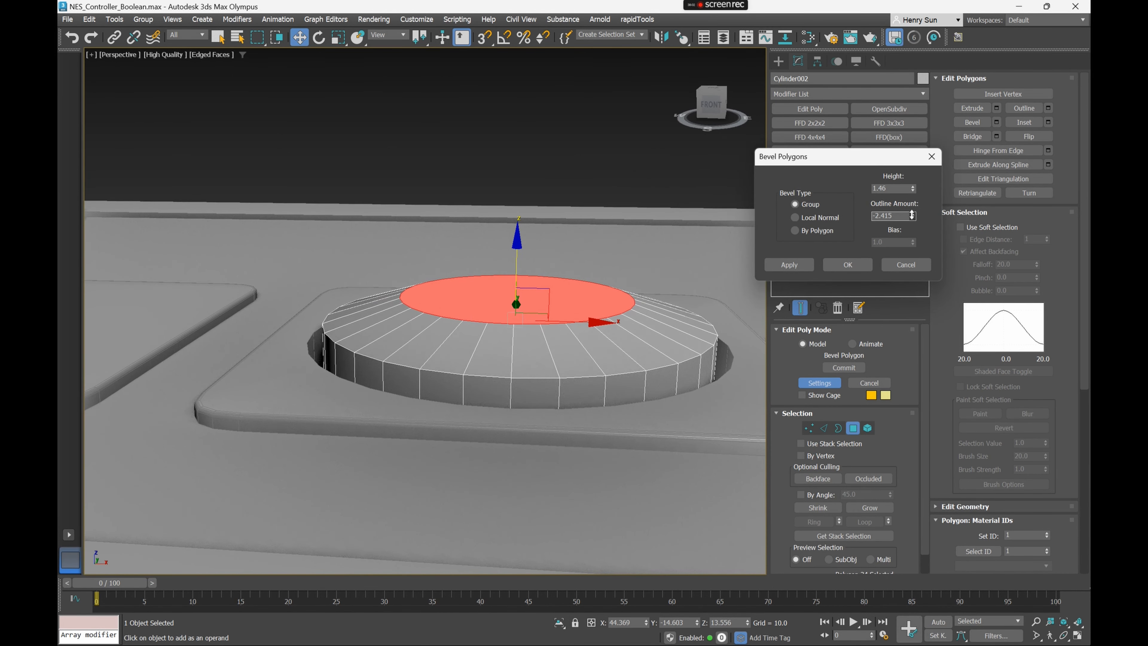
{"action": "left_click", "coordinate": [516, 245]}
{"action": "left_click", "coordinate": [587, 326]}
Bevel the button's top face upward and inward to form a sloped rim
{"action": "right_click", "coordinate": [552, 323]}
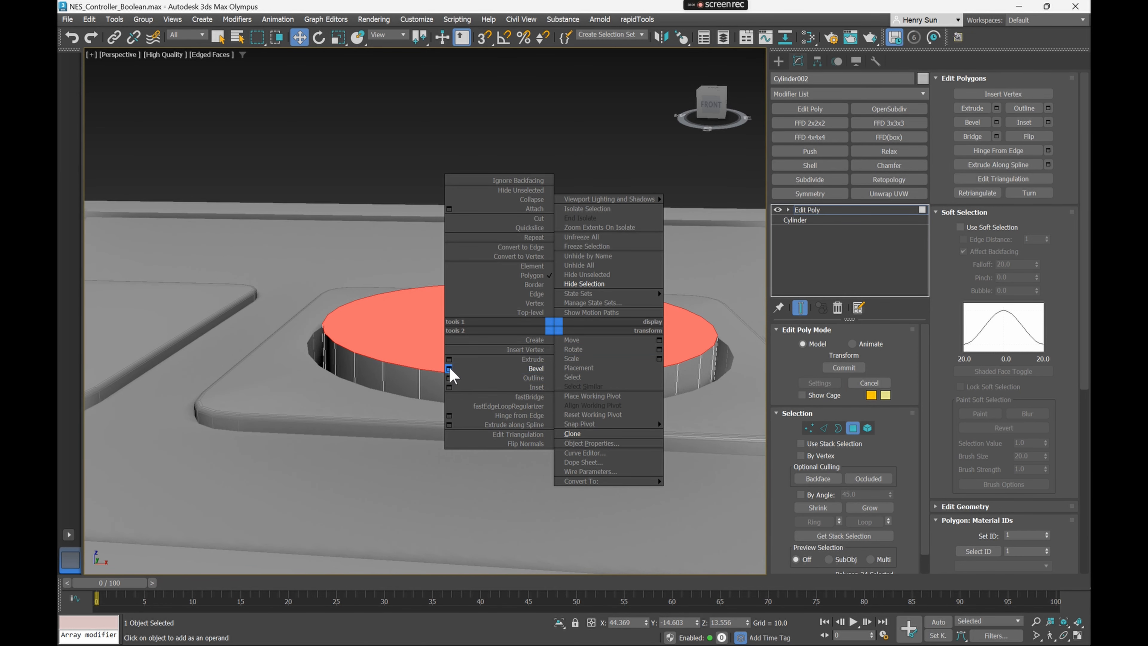
{"action": "left_click", "coordinate": [454, 375]}
{"action": "left_click_drag", "start_coordinate": [914, 217], "coordinate": [911, 185]}
{"action": "left_click", "coordinate": [848, 265]}
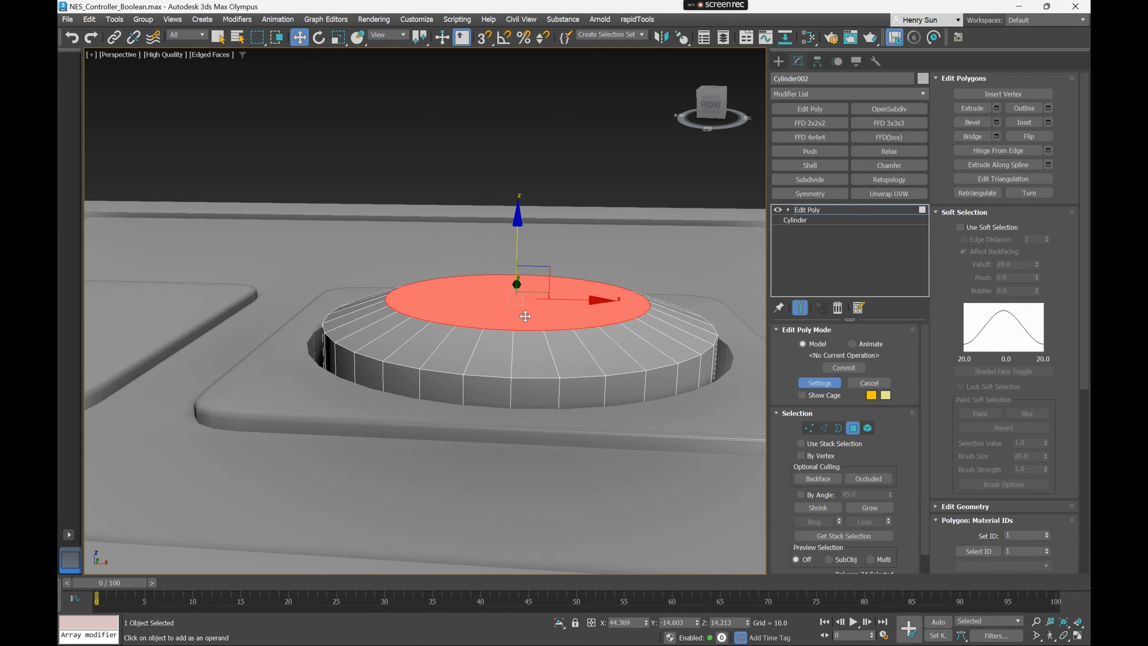
Chamfer the edge loop around the button's outer rim with an amount of 0.9 and 2 segments
{"action": "middle_click_drag", "start_coordinate": [525, 315], "coordinate": [614, 353], "text": "alt"}
{"action": "left_click", "coordinate": [593, 345]}
{"action": "key", "text": "2"}
{"action": "double_click", "coordinate": [592, 346]}
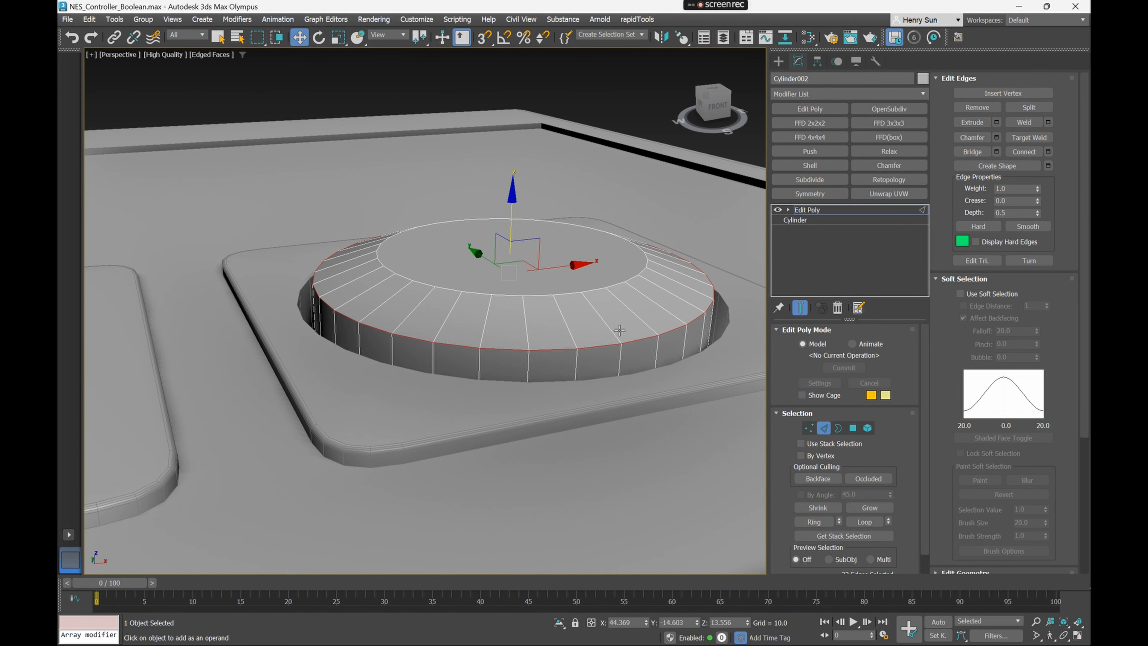
{"action": "right_click", "coordinate": [608, 142]}
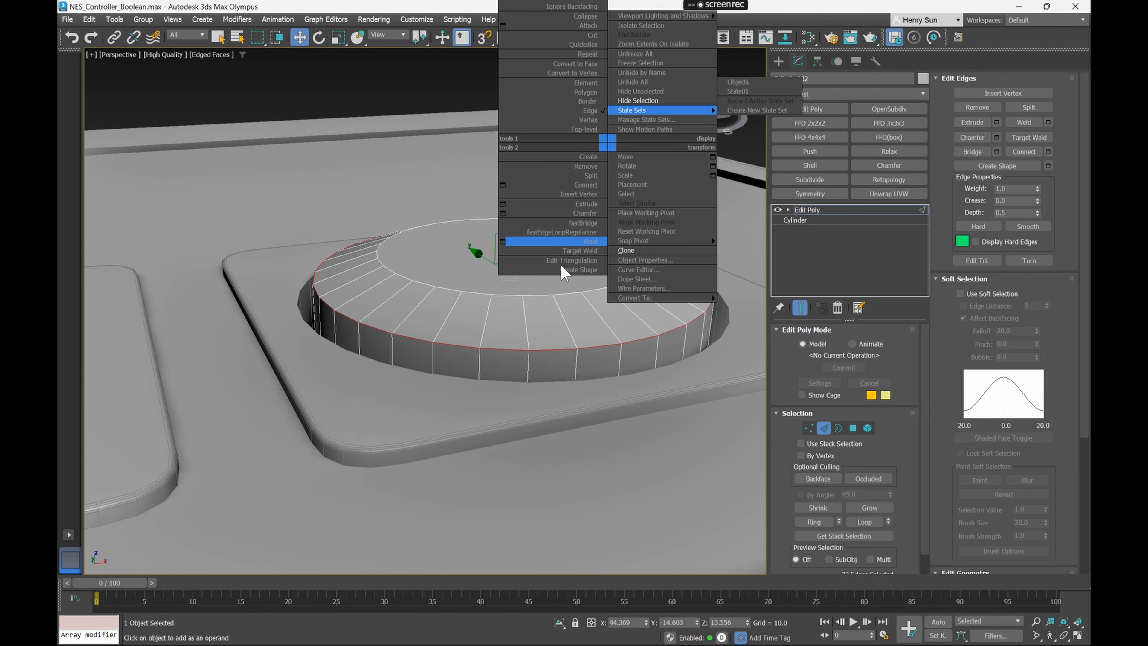
{"action": "right_click", "coordinate": [526, 324]}
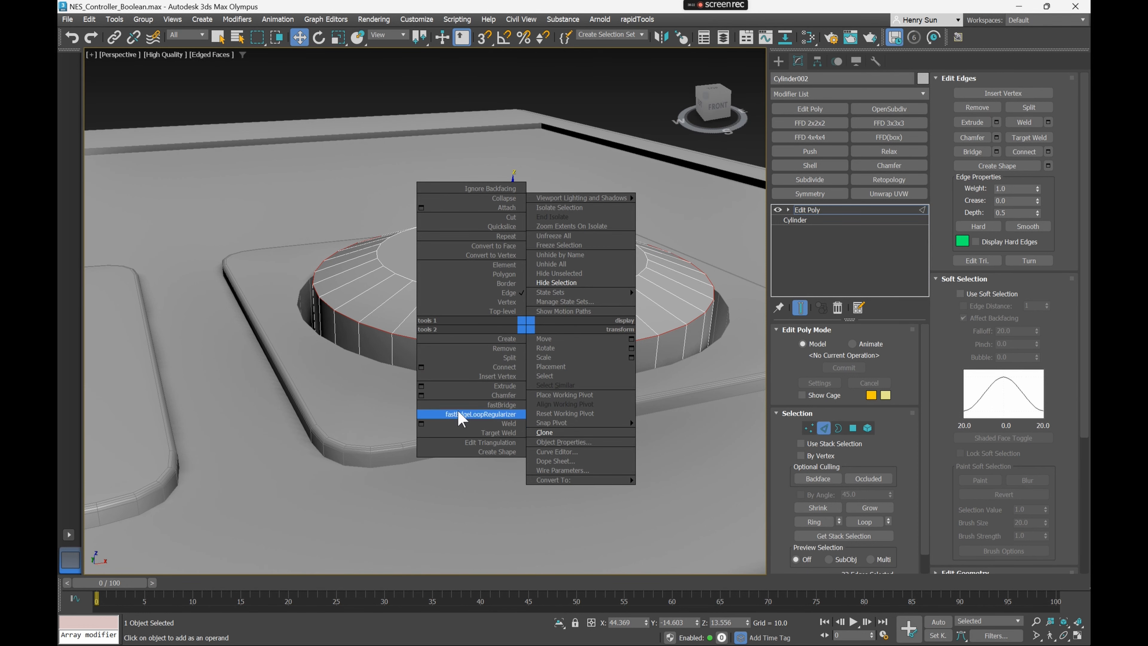
{"action": "left_click", "coordinate": [420, 395]}
{"action": "mouse_move", "coordinate": [819, 203]}
{"action": "left_mouse_down"}
{"action": "mouse_move", "coordinate": [817, 158]}
{"action": "mouse_move", "coordinate": [819, 194]}
{"action": "left_mouse_up"}
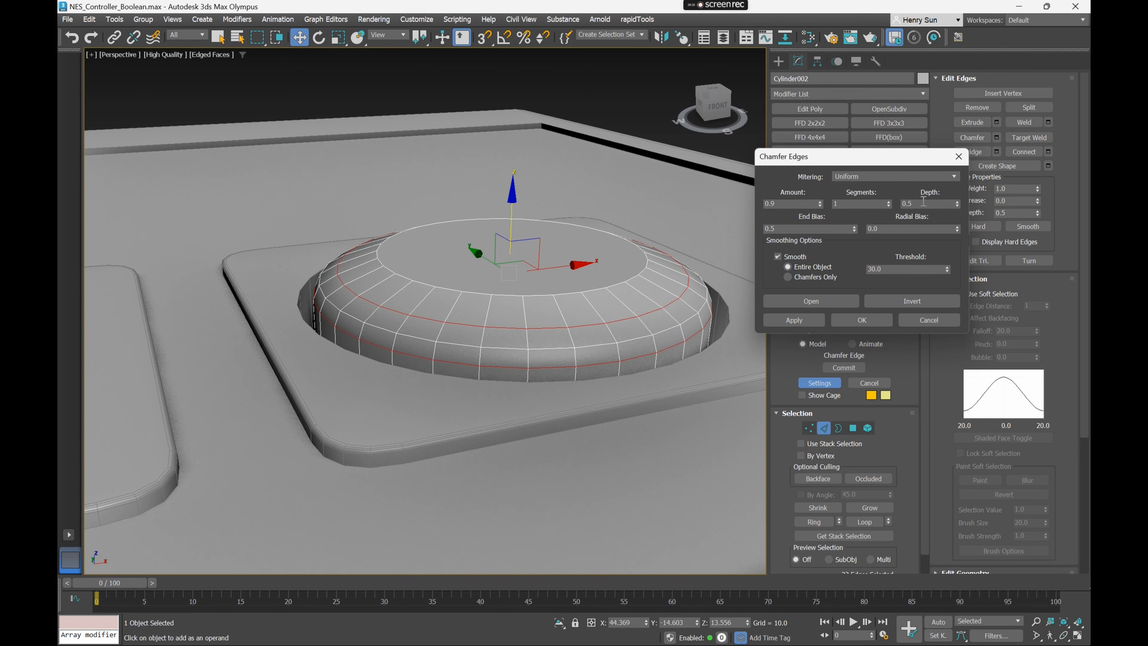
{"action": "left_click", "coordinate": [887, 202]}
{"action": "middle_click_drag", "start_coordinate": [434, 266], "coordinate": [401, 257], "text": "alt"}
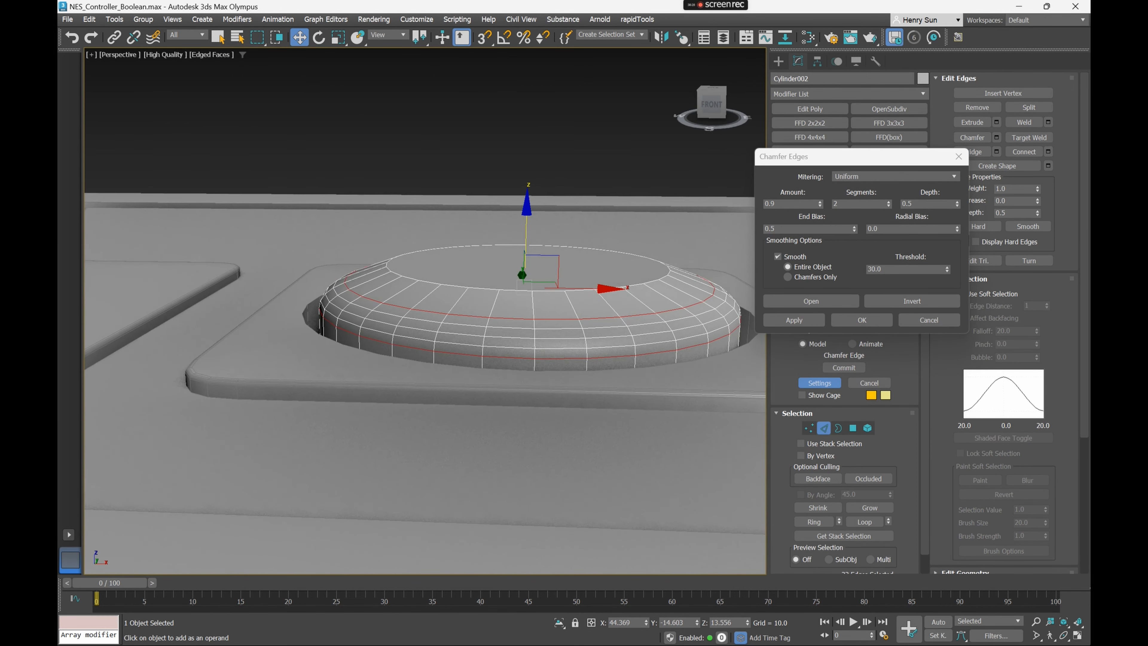
{"action": "middle_click_drag", "start_coordinate": [694, 309], "coordinate": [674, 290], "text": "alt"}
{"action": "left_click", "coordinate": [862, 320]}
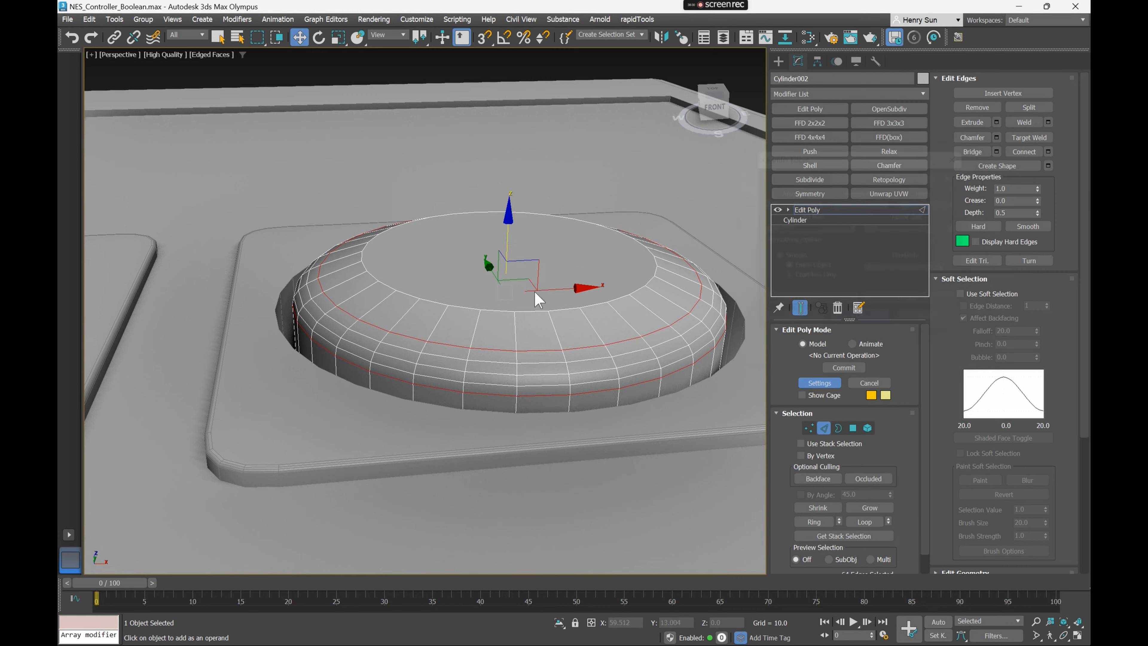
Inset the button's top face to about 30% of its size and raise the inner face by about 0.27
{"action": "middle_click_drag", "start_coordinate": [539, 297], "coordinate": [557, 298], "text": "alt"}
{"action": "key", "text": "4"}
{"action": "left_click", "coordinate": [502, 264]}
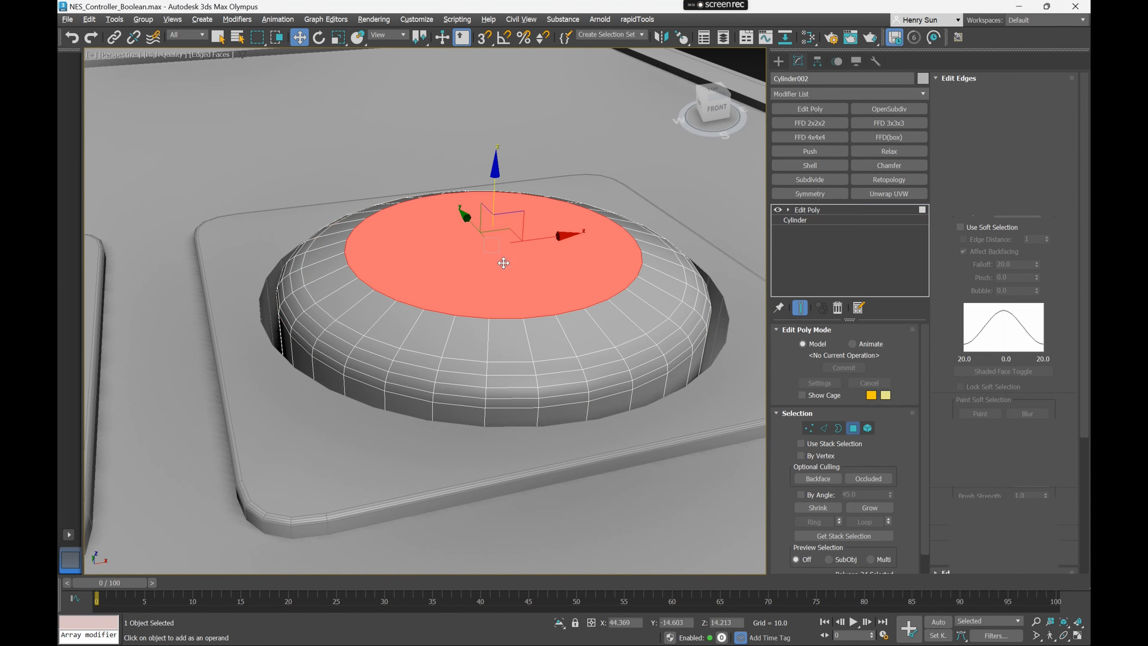
{"action": "middle_click_drag", "start_coordinate": [502, 264], "coordinate": [545, 310], "text": "alt"}
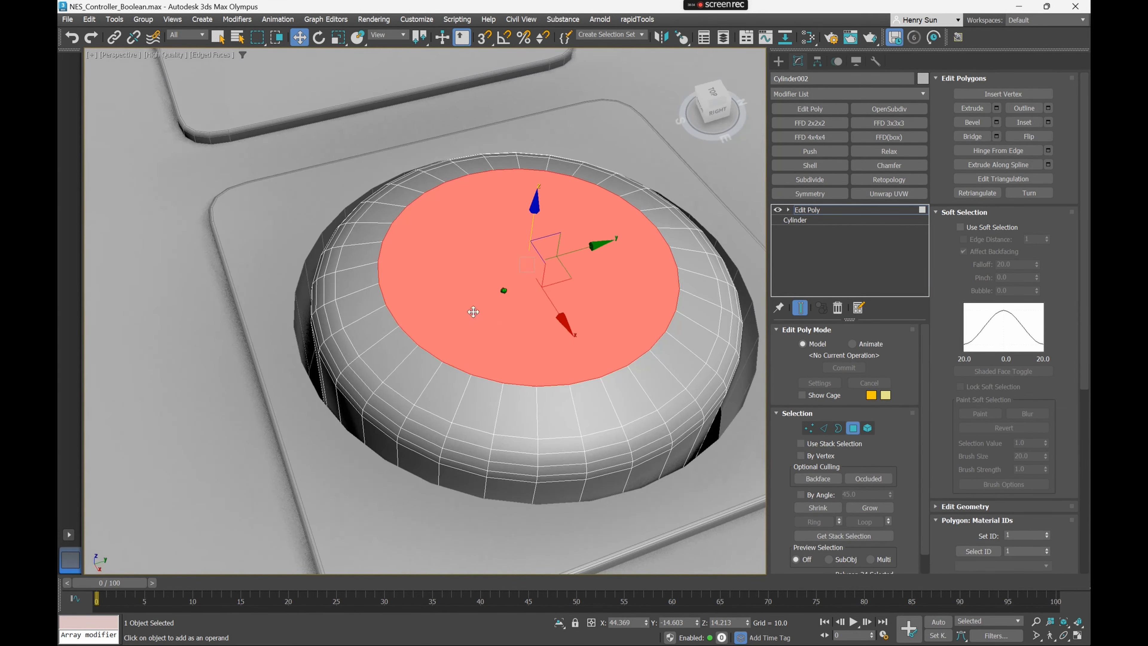
{"action": "key", "text": "r"}
{"action": "left_click_drag", "start_coordinate": [523, 263], "coordinate": [524, 306]}
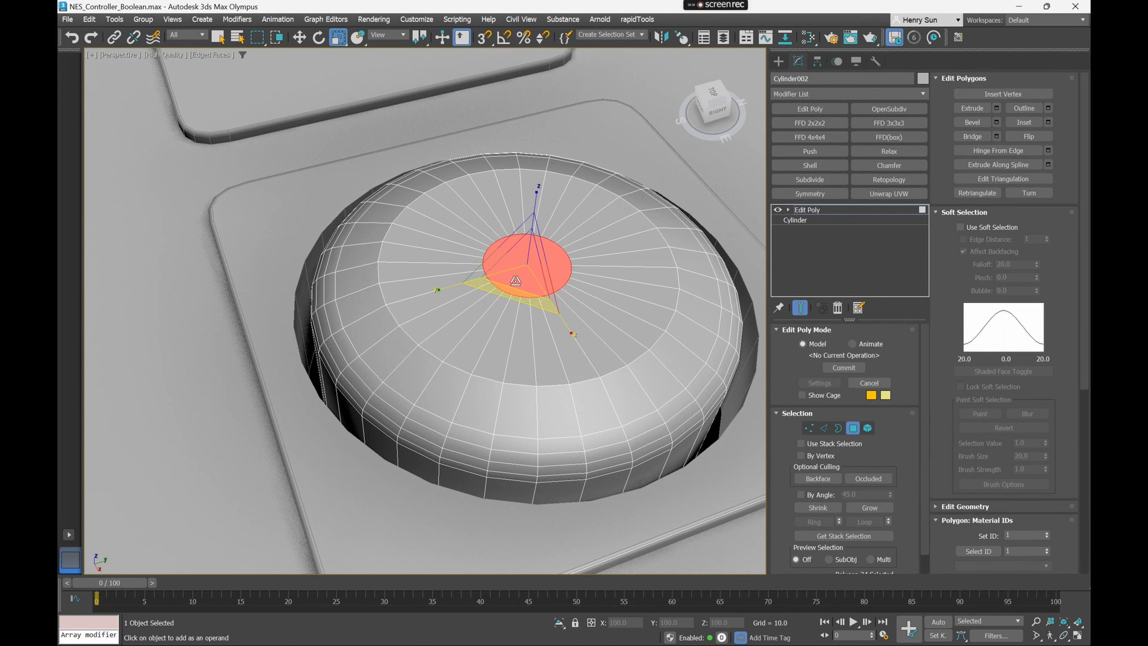
{"action": "middle_click_drag", "start_coordinate": [524, 305], "coordinate": [526, 208], "text": "alt"}
{"action": "key", "text": "w"}
{"action": "left_click_drag", "start_coordinate": [522, 199], "coordinate": [522, 192]}
{"action": "middle_click_drag", "start_coordinate": [522, 193], "coordinate": [446, 280], "text": "alt"}
{"action": "scroll", "coordinate": [508, 264], "scroll_direction": "up", "scroll_amount": 3}
{"action": "scroll", "coordinate": [509, 264], "scroll_direction": "up", "scroll_amount": 2}
{"action": "scroll", "coordinate": [505, 291], "scroll_direction": "down", "scroll_amount": 5}
{"action": "scroll", "coordinate": [446, 279], "scroll_direction": "up", "scroll_amount": 3}
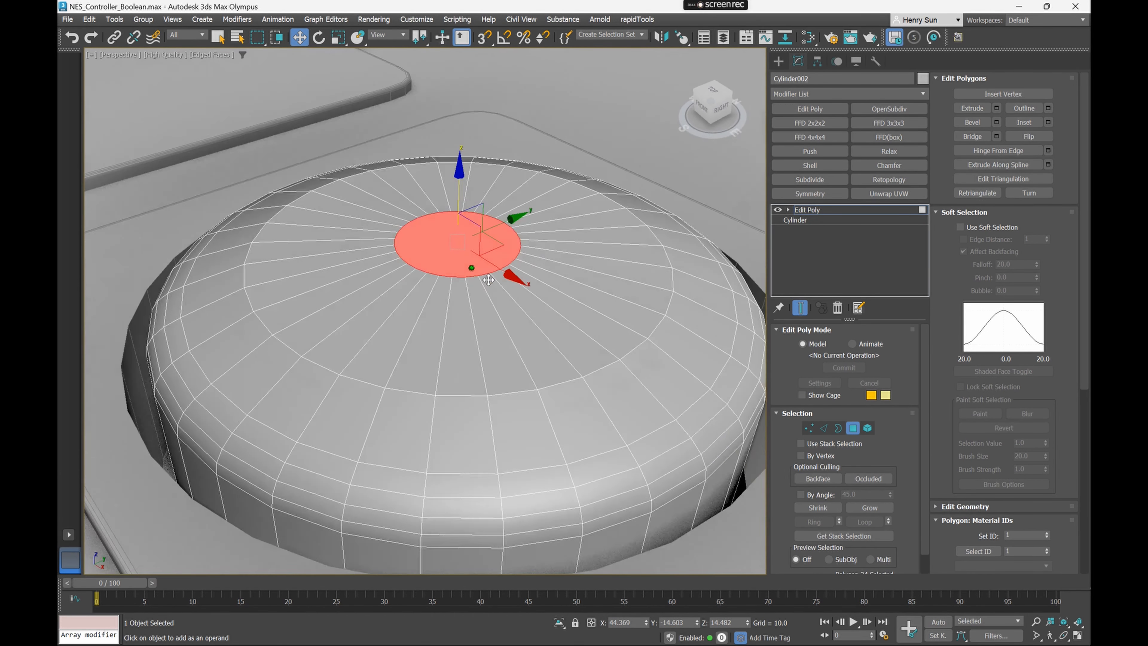
Connect the two opposite vertices at the Y extremes of the inner top face with a centre edge
{"action": "key", "text": "1"}
{"action": "key", "text": "t"}
{"action": "scroll", "coordinate": [487, 276], "scroll_direction": "up", "scroll_amount": 6}
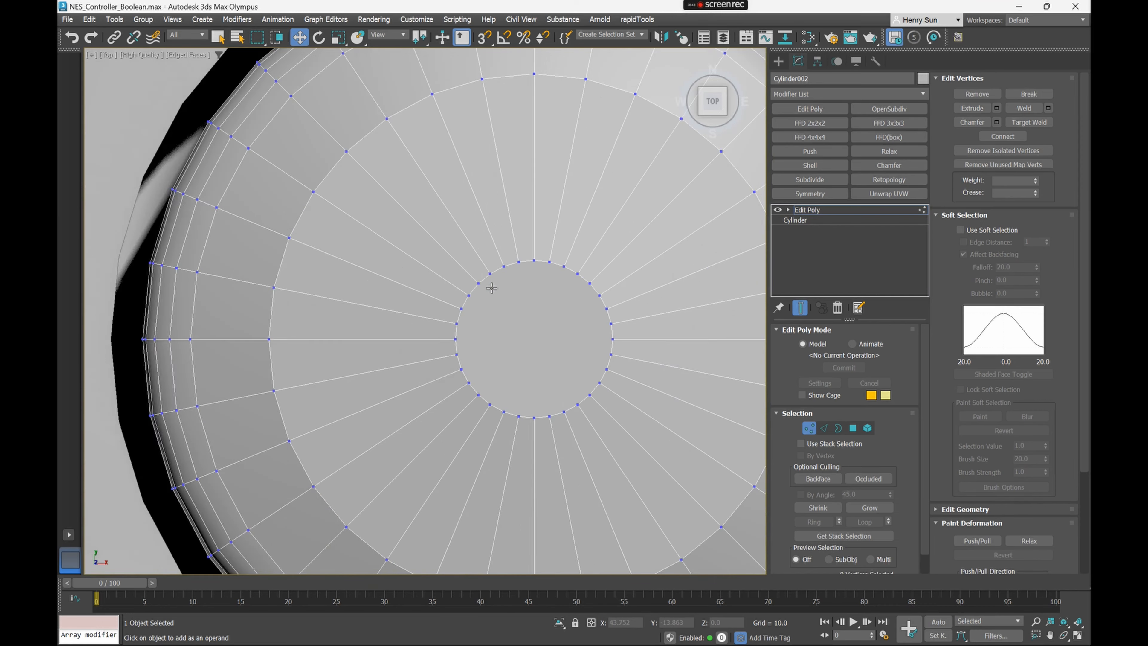
{"action": "left_click", "coordinate": [506, 199]}
{"action": "left_click", "coordinate": [506, 418], "text": "ctrl"}
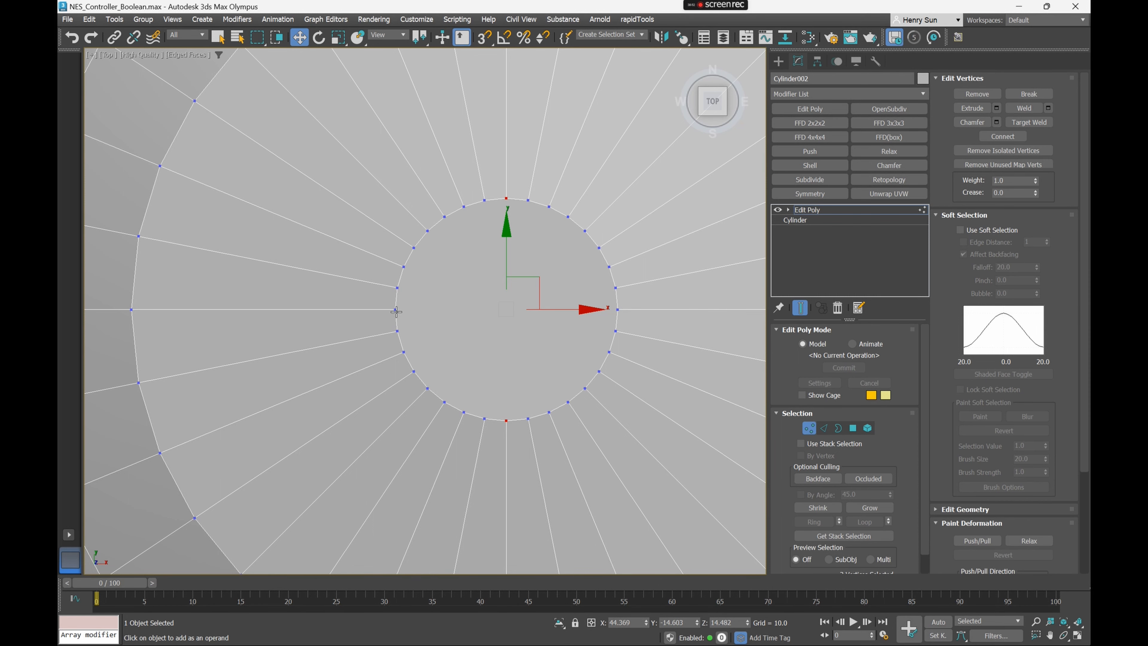
{"action": "scroll", "coordinate": [540, 289], "scroll_direction": "down", "scroll_amount": 3}
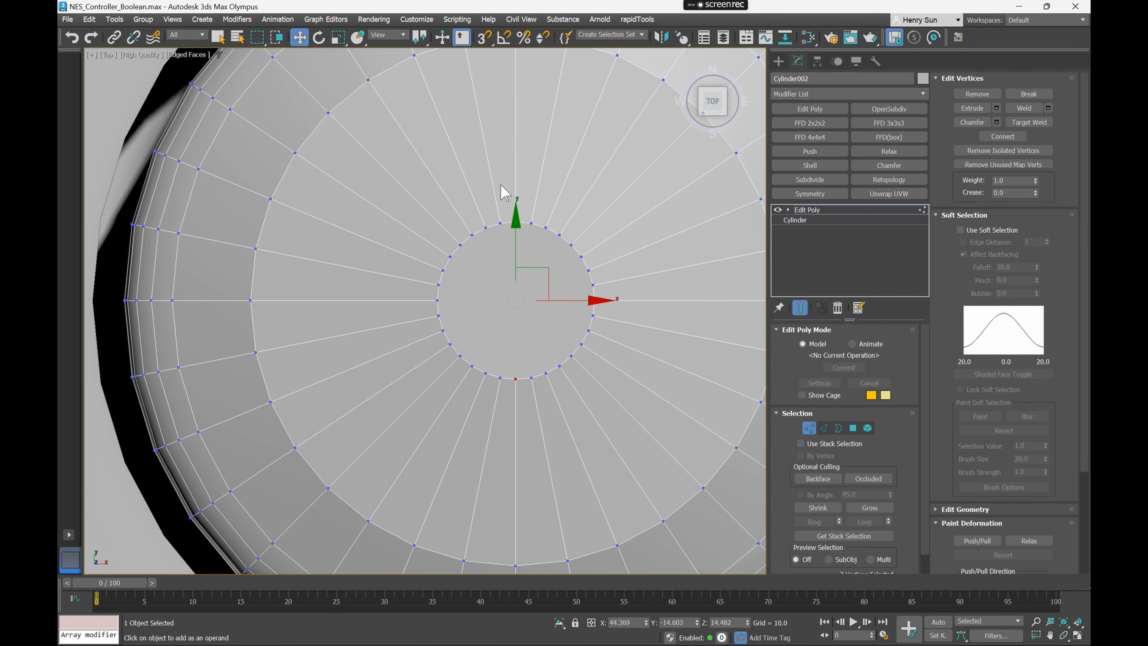
{"action": "scroll", "coordinate": [507, 230], "scroll_direction": "up", "scroll_amount": 3}
{"action": "scroll", "coordinate": [533, 375], "scroll_direction": "down", "scroll_amount": 4}
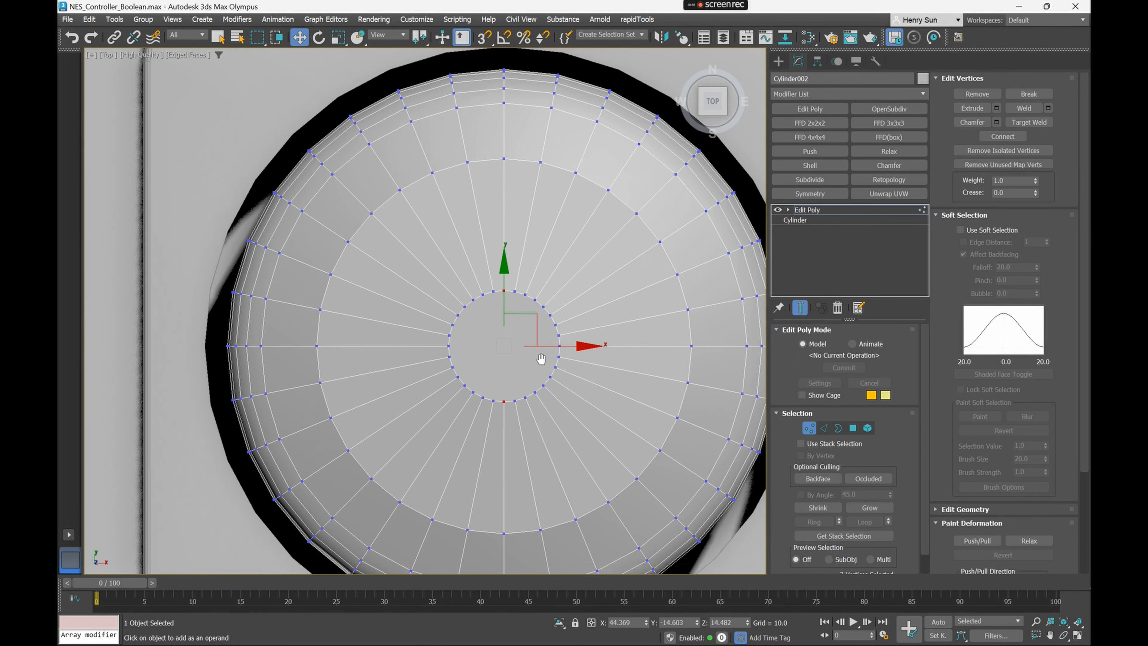
{"action": "scroll", "coordinate": [479, 304], "scroll_direction": "up", "scroll_amount": 1}
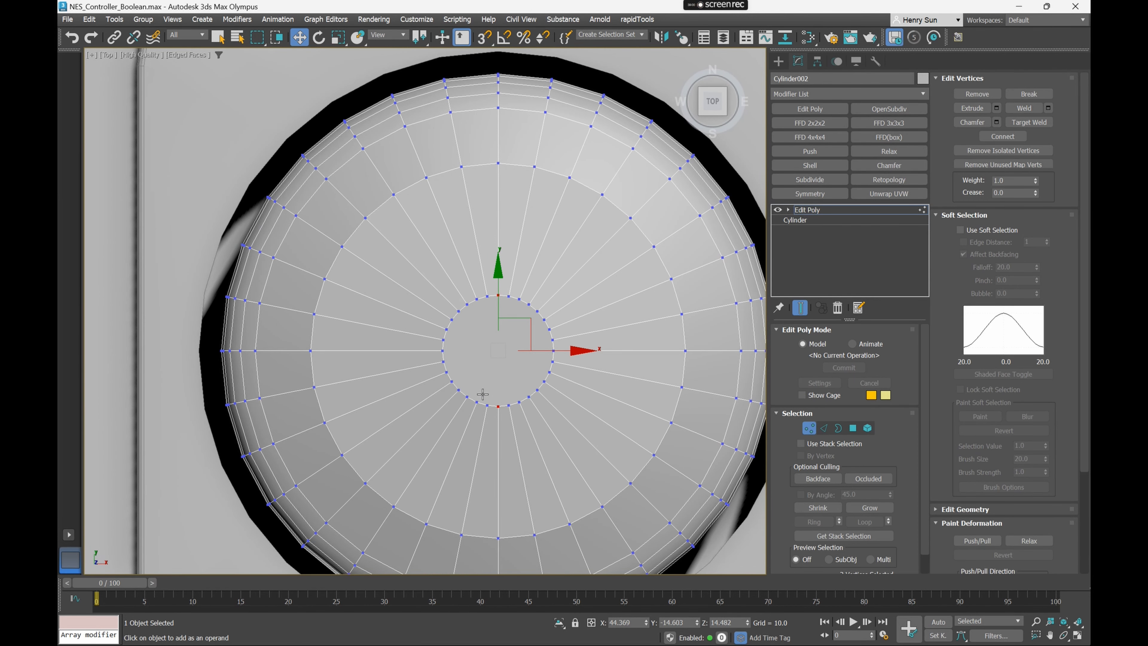
{"action": "scroll", "coordinate": [475, 353], "scroll_direction": "up", "scroll_amount": 2}
{"action": "scroll", "coordinate": [525, 333], "scroll_direction": "down", "scroll_amount": 2}
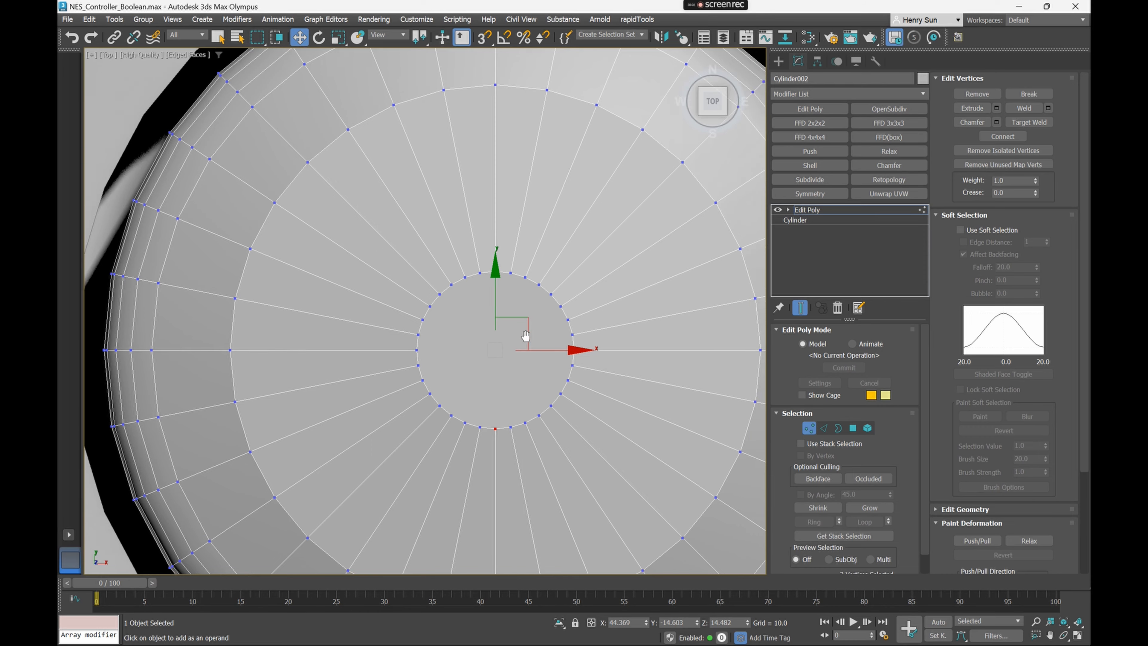
{"action": "scroll", "coordinate": [494, 389], "scroll_direction": "up", "scroll_amount": 2}
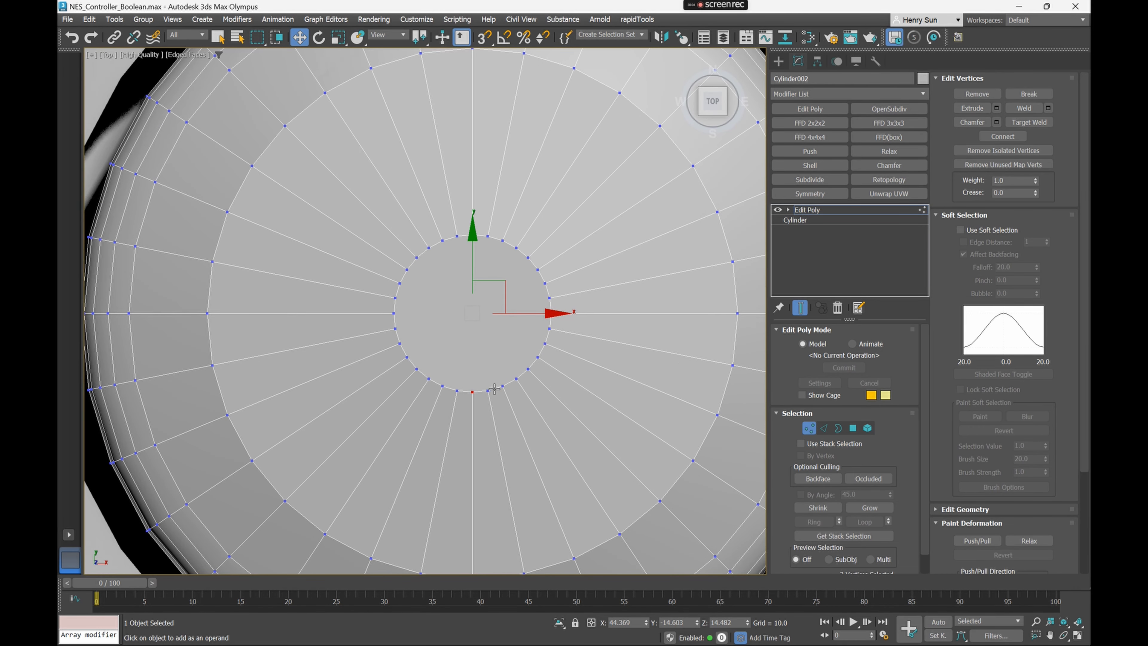
{"action": "scroll", "coordinate": [499, 376], "scroll_direction": "up", "scroll_amount": 2}
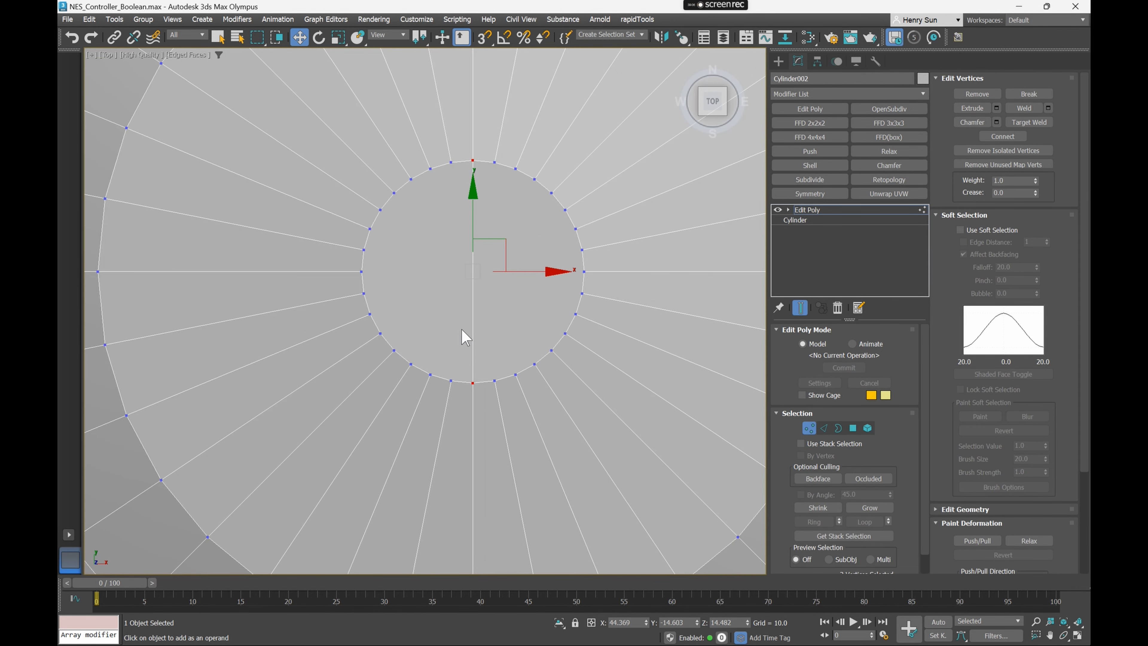
Cut a centre edge along X and five edges parallel to Y across the inner top face, from vertex to vertex
{"action": "left_click", "coordinate": [359, 276]}
{"action": "key", "text": "q"}
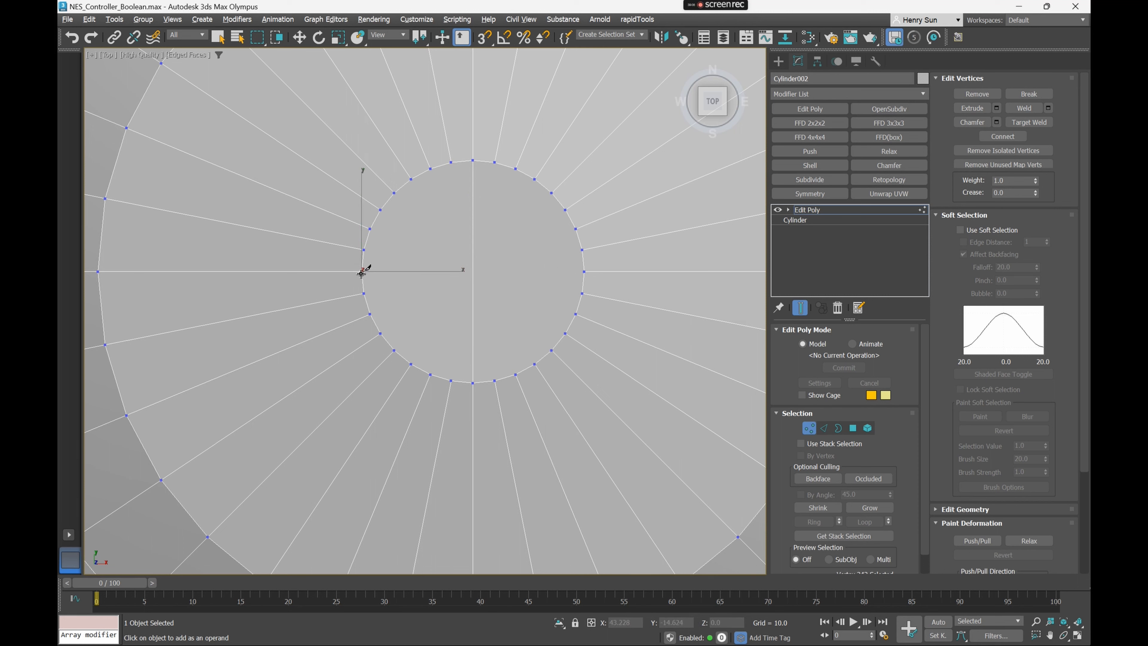
{"action": "left_click", "coordinate": [586, 271]}
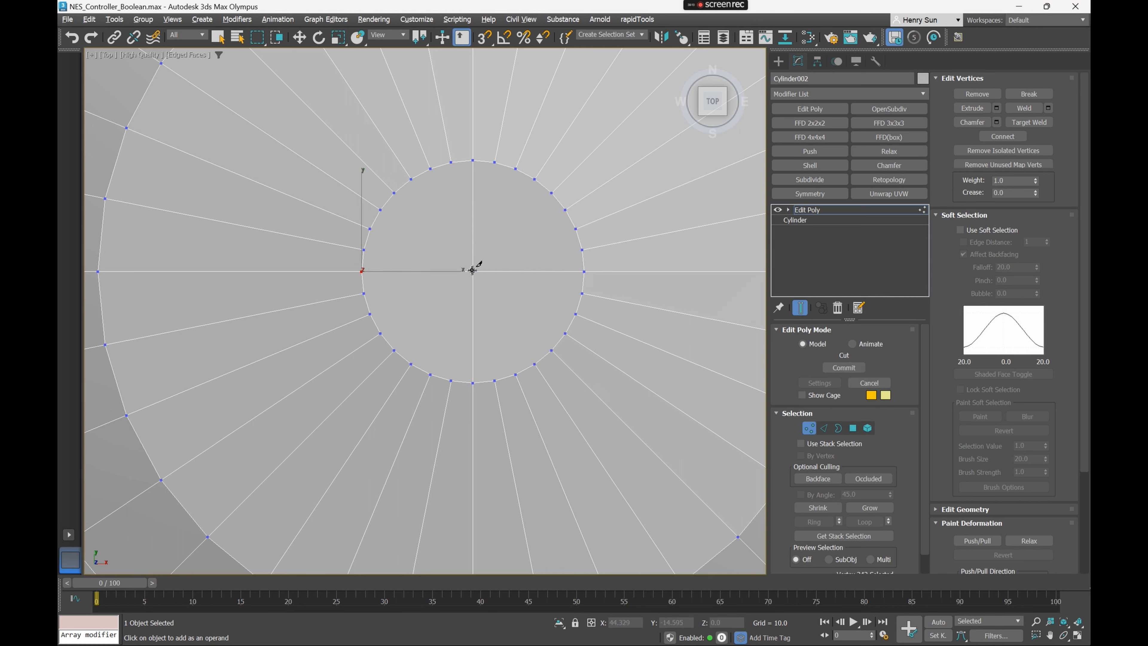
{"action": "left_click", "coordinate": [493, 382]}
{"action": "left_click", "coordinate": [513, 375]}
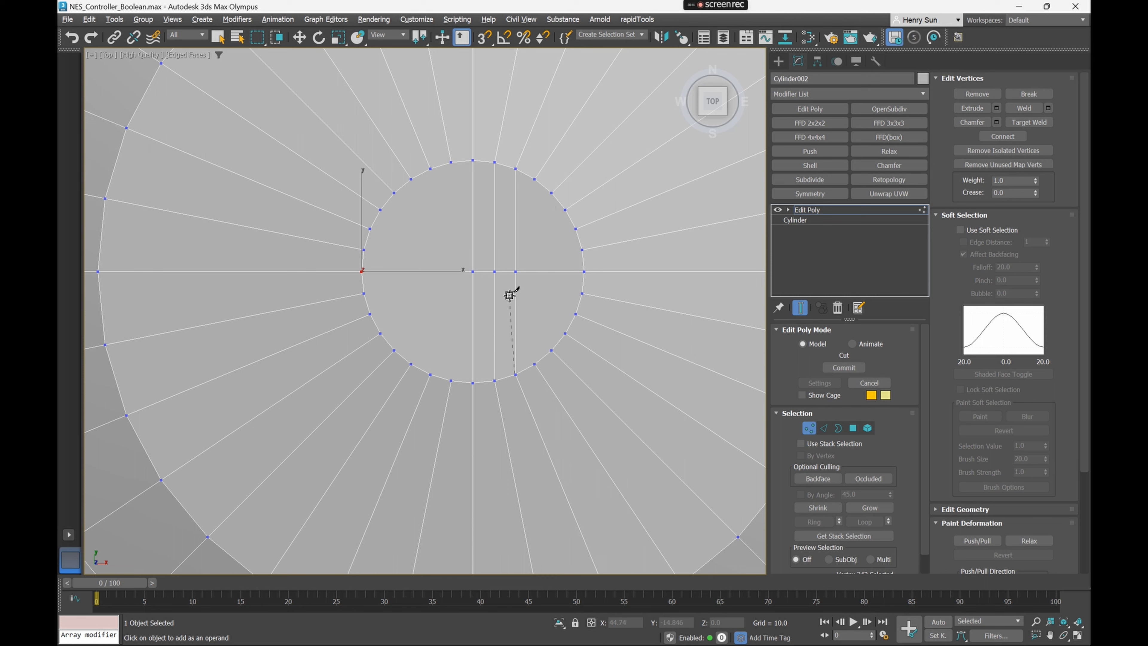
{"action": "left_click", "coordinate": [454, 379]}
{"action": "left_click", "coordinate": [429, 165]}
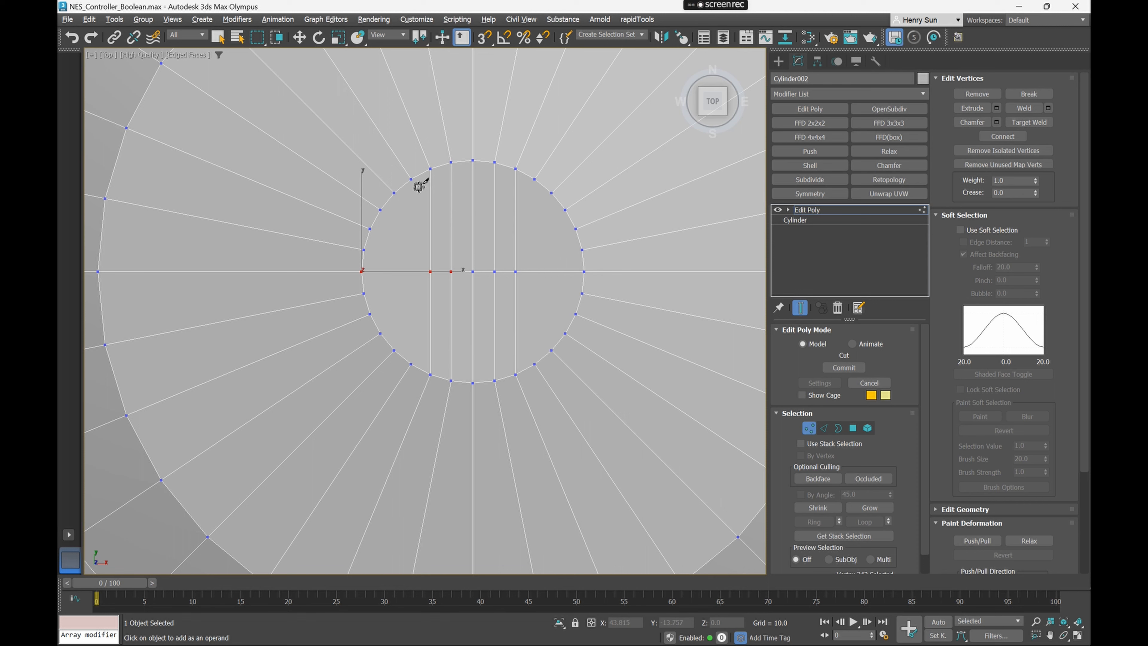
{"action": "left_click", "coordinate": [410, 365]}
Complete the inner face's grid by cutting six more edges along X and three more along Y between opposite vertices
{"action": "left_click", "coordinate": [583, 292]}
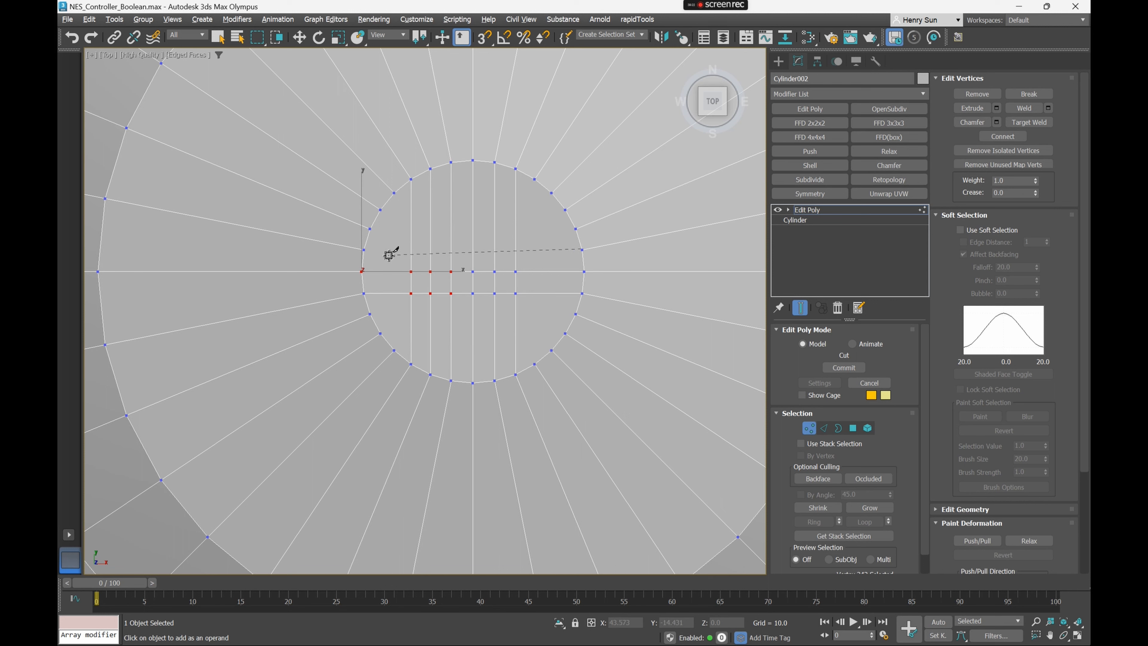
{"action": "left_click", "coordinate": [364, 248]}
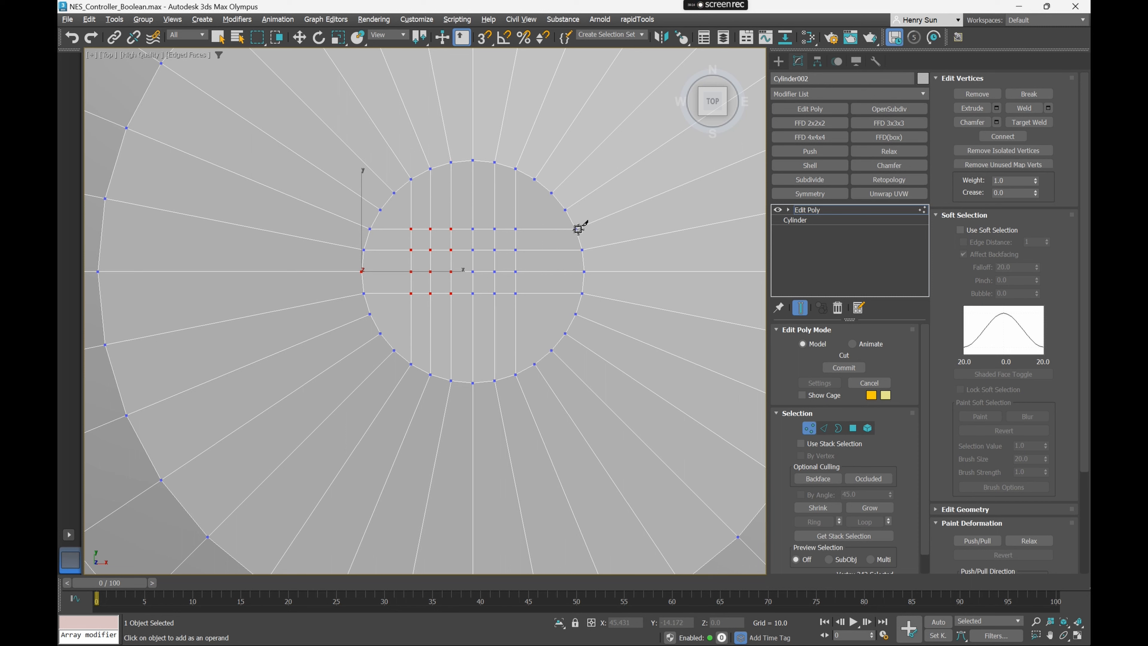
{"action": "left_click", "coordinate": [367, 315]}
{"action": "left_click", "coordinate": [534, 179]}
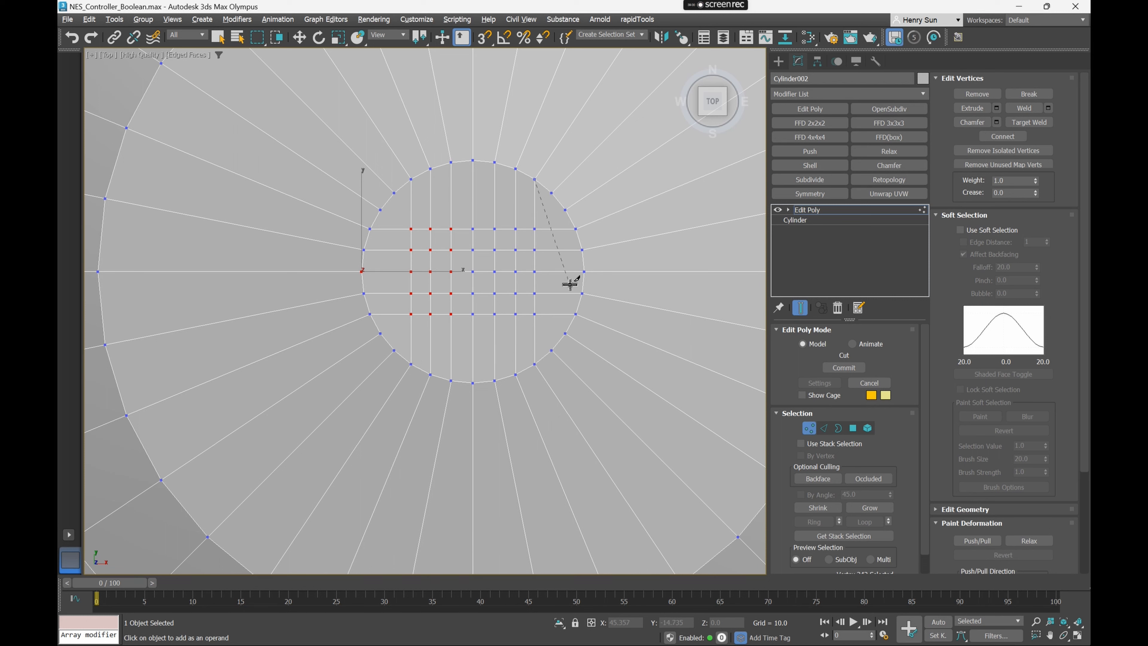
{"action": "left_click", "coordinate": [564, 209]}
{"action": "left_click", "coordinate": [379, 333]}
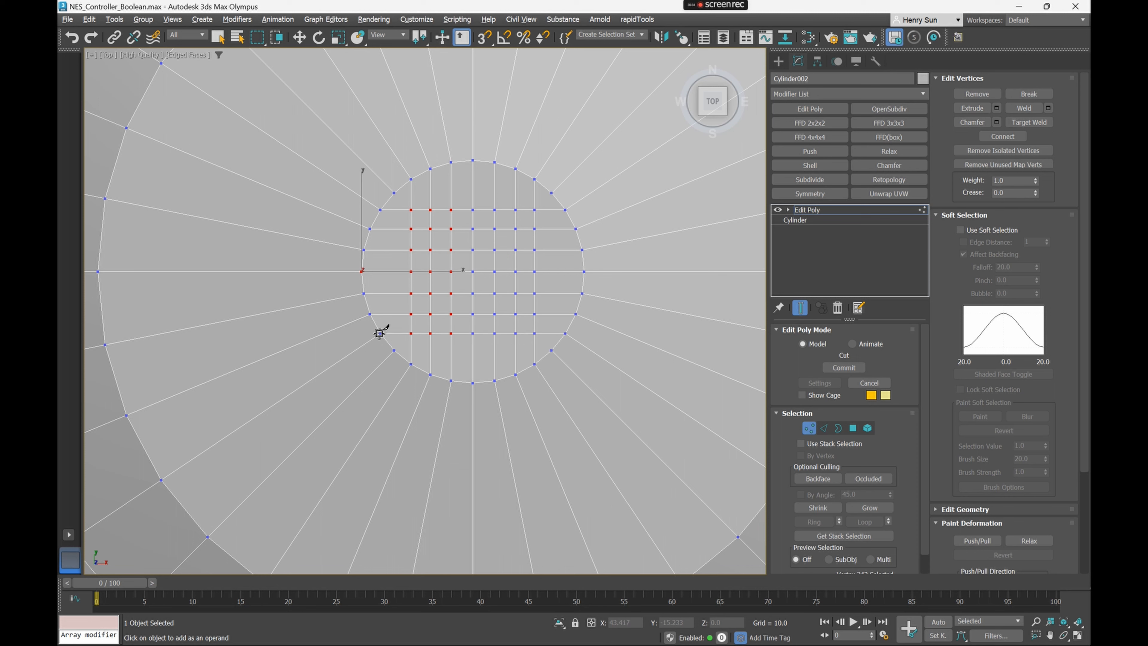
{"action": "left_click", "coordinate": [393, 192]}
{"action": "left_click", "coordinate": [551, 349]}
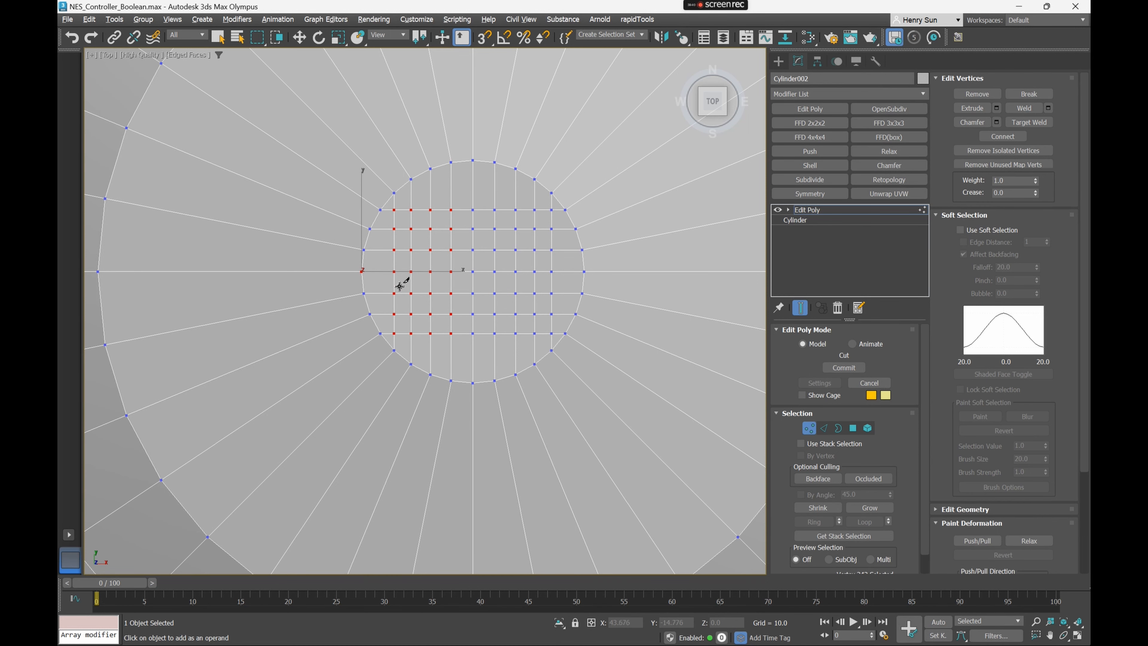
{"action": "middle_click_drag", "start_coordinate": [446, 246], "coordinate": [426, 264]}
{"action": "right_click", "coordinate": [440, 277]}
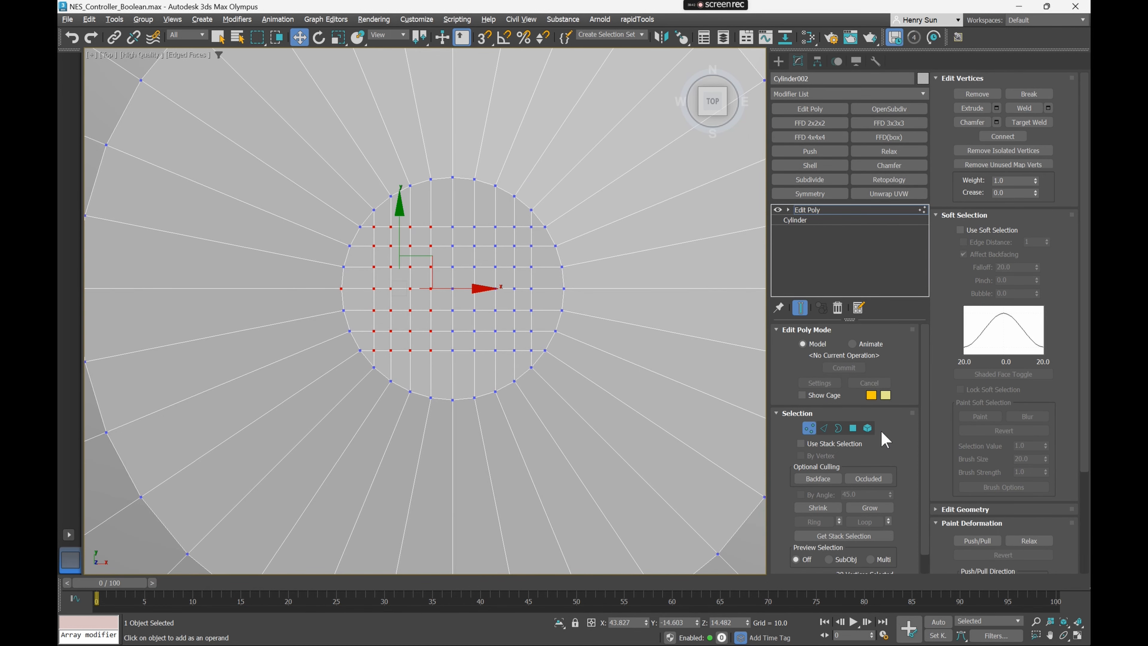
Select all vertices of the inner circle and grid and relax them five times
{"action": "scroll", "coordinate": [459, 251], "scroll_direction": "down", "scroll_amount": 2}
{"action": "left_click_drag", "start_coordinate": [354, 173], "coordinate": [534, 405]}
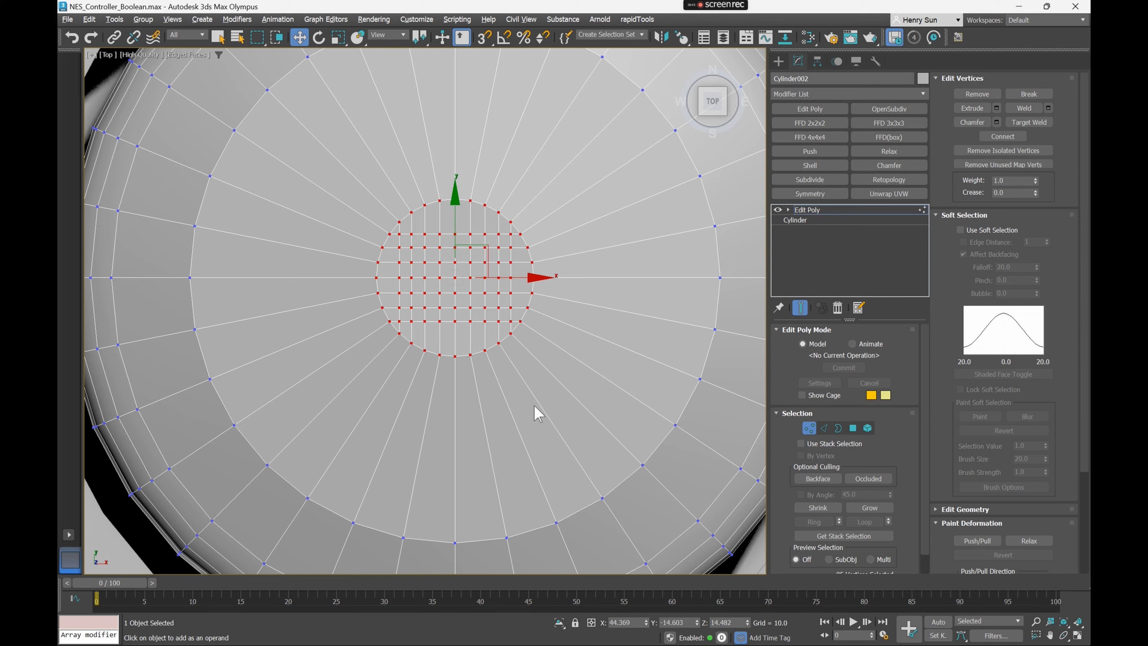
{"action": "left_click", "coordinate": [972, 216]}
{"action": "left_click", "coordinate": [970, 231]}
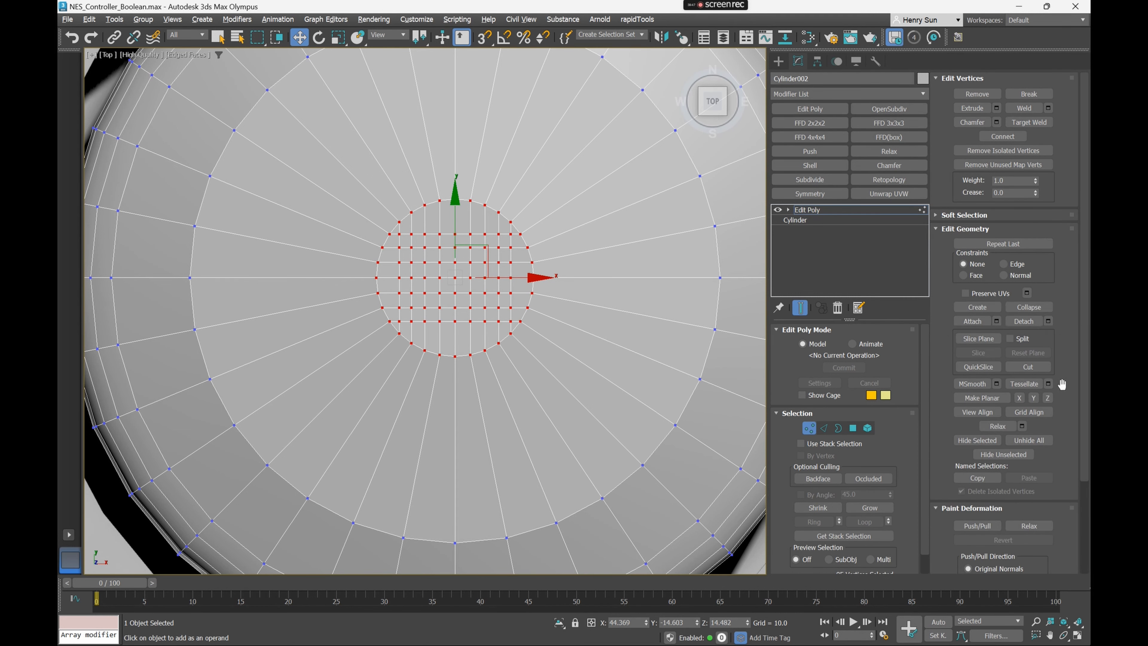
{"action": "scroll", "coordinate": [1062, 394], "scroll_direction": "down", "scroll_amount": 5}
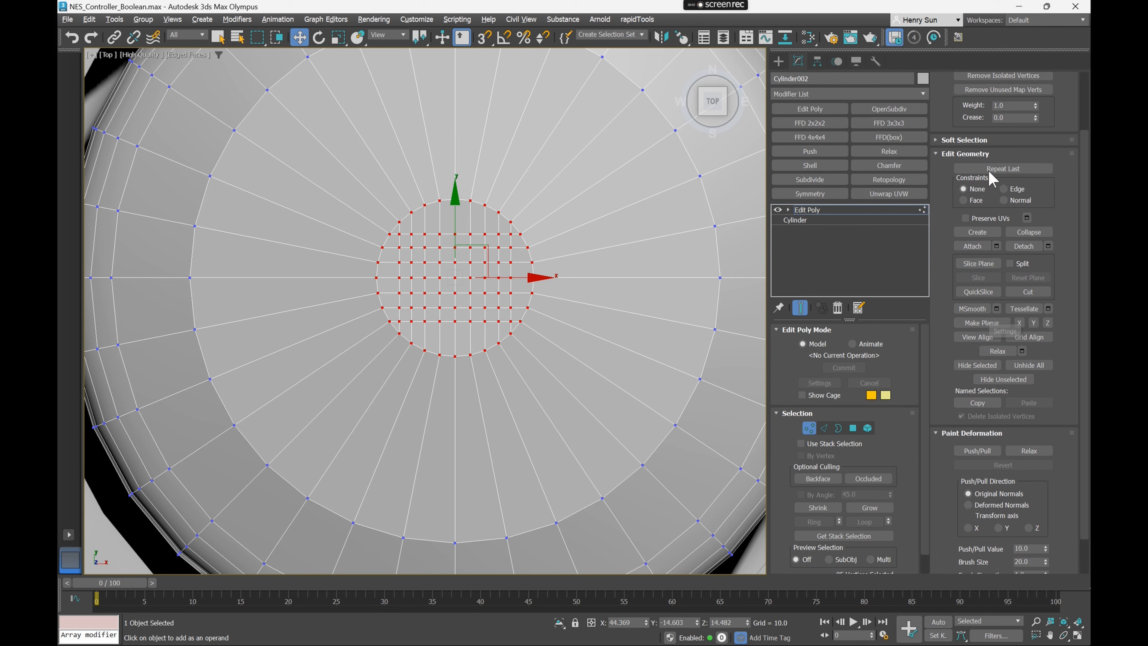
{"action": "left_click", "coordinate": [999, 351]}
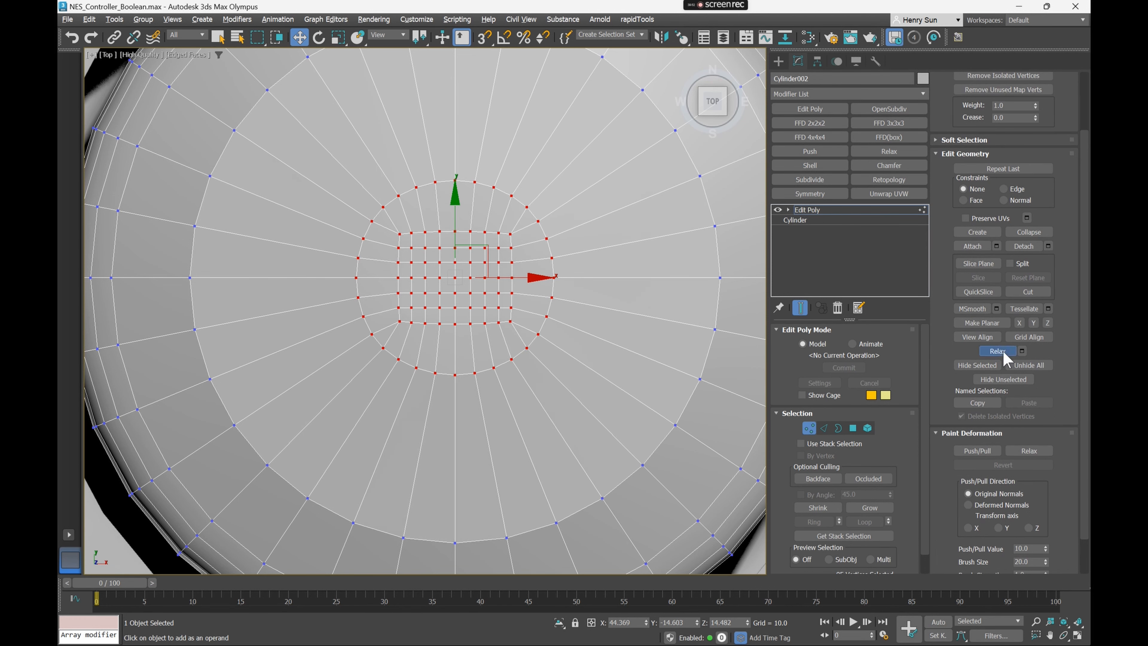
{"action": "left_click", "coordinate": [998, 351]}
{"action": "left_click", "coordinate": [998, 351]}
{"action": "left_click", "coordinate": [1003, 352]}
{"action": "left_click", "coordinate": [1003, 352]}
Grow the vertex selection outward across the button's top and relax it twice more into a smooth dome
{"action": "scroll", "coordinate": [470, 272], "scroll_direction": "down", "scroll_amount": 2}
{"action": "middle_click_drag", "start_coordinate": [478, 263], "coordinate": [454, 266]}
{"action": "key", "text": "p"}
{"action": "scroll", "coordinate": [487, 256], "scroll_direction": "down", "scroll_amount": 1}
{"action": "scroll", "coordinate": [484, 266], "scroll_direction": "down", "scroll_amount": 5}
{"action": "scroll", "coordinate": [480, 229], "scroll_direction": "up", "scroll_amount": 2}
{"action": "key", "text": "ctrl+Page_Up"}
{"action": "middle_click_drag", "start_coordinate": [526, 346], "coordinate": [514, 351], "text": "alt"}
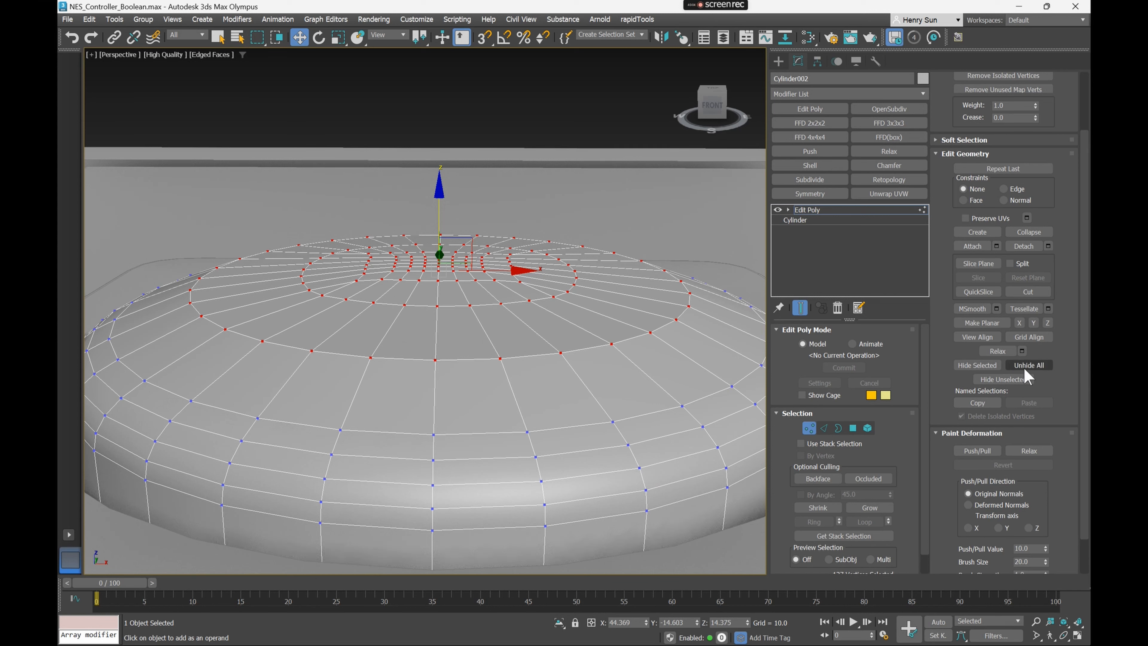
{"action": "left_click", "coordinate": [998, 351]}
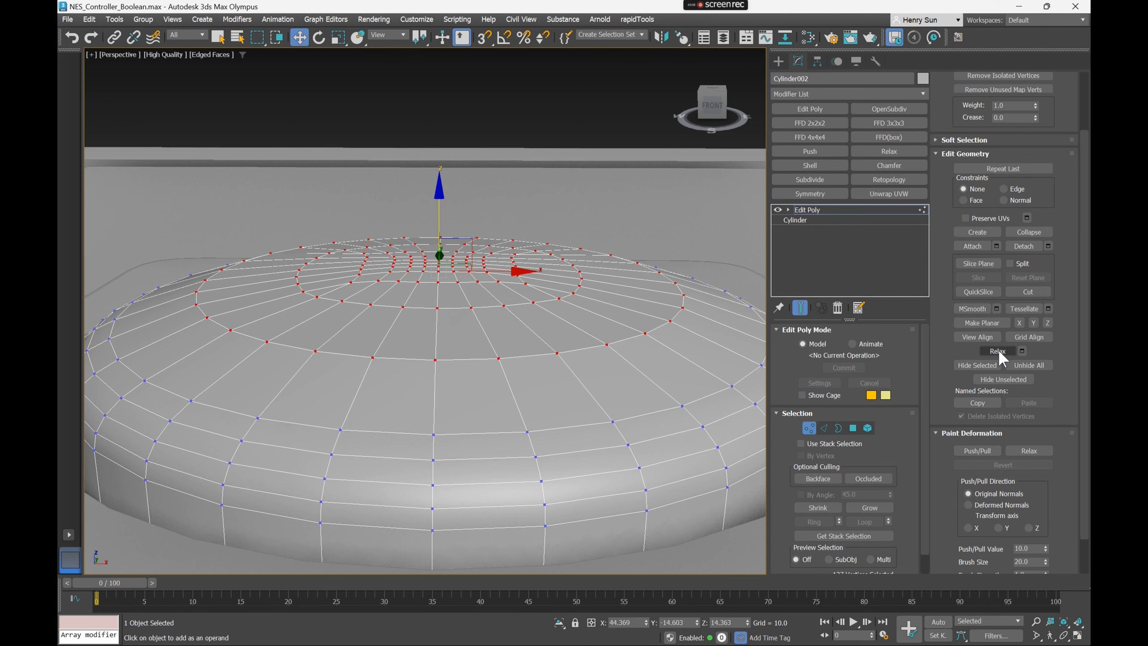
{"action": "left_click", "coordinate": [998, 351]}
{"action": "middle_click_drag", "start_coordinate": [358, 312], "coordinate": [466, 308], "text": "alt"}
{"action": "right_click", "coordinate": [466, 307]}
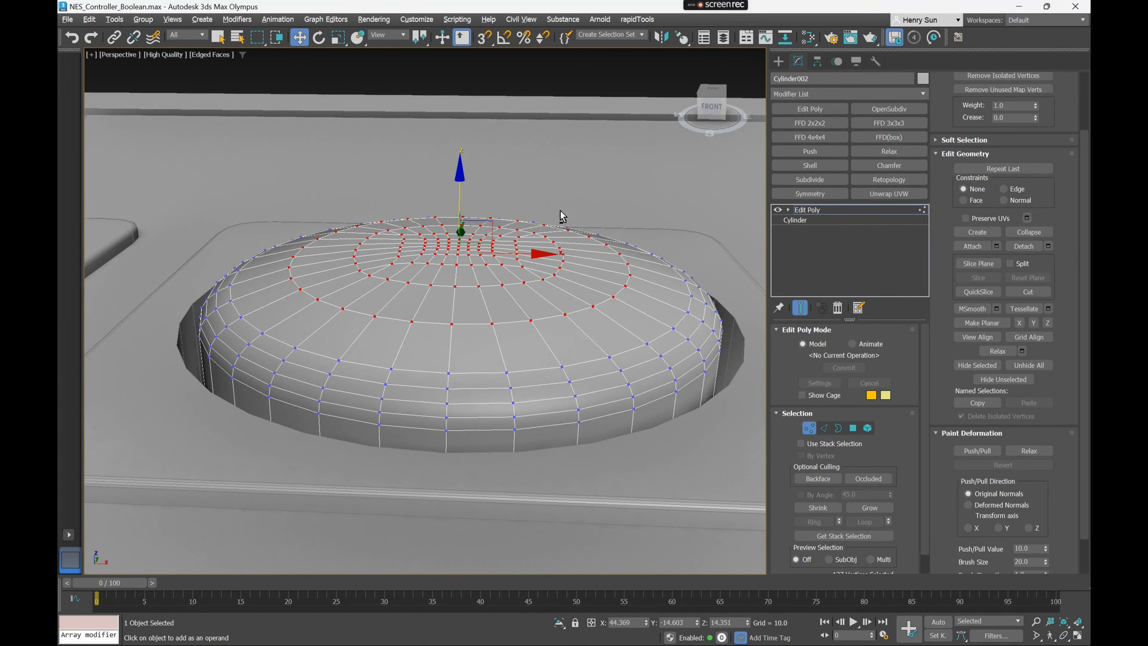
Leave vertex editing, hide the edge display and assign smoothing group 1 to all polygons of the button cap
{"action": "scroll", "coordinate": [594, 328], "scroll_direction": "down", "scroll_amount": 5}
{"action": "mouse_move", "coordinate": [561, 211]}
{"action": "middle_mouse_down", "text": "alt"}
{"action": "mouse_move", "coordinate": [594, 328]}
{"action": "mouse_move", "coordinate": [391, 250]}
{"action": "mouse_move", "coordinate": [445, 253]}
{"action": "mouse_move", "coordinate": [428, 251]}
{"action": "mouse_move", "coordinate": [465, 301]}
{"action": "middle_mouse_up", "text": "alt"}
{"action": "left_click", "coordinate": [691, 175]}
{"action": "left_click", "coordinate": [807, 429]}
{"action": "key", "text": "F4"}
{"action": "scroll", "coordinate": [465, 302], "scroll_direction": "up", "scroll_amount": 3}
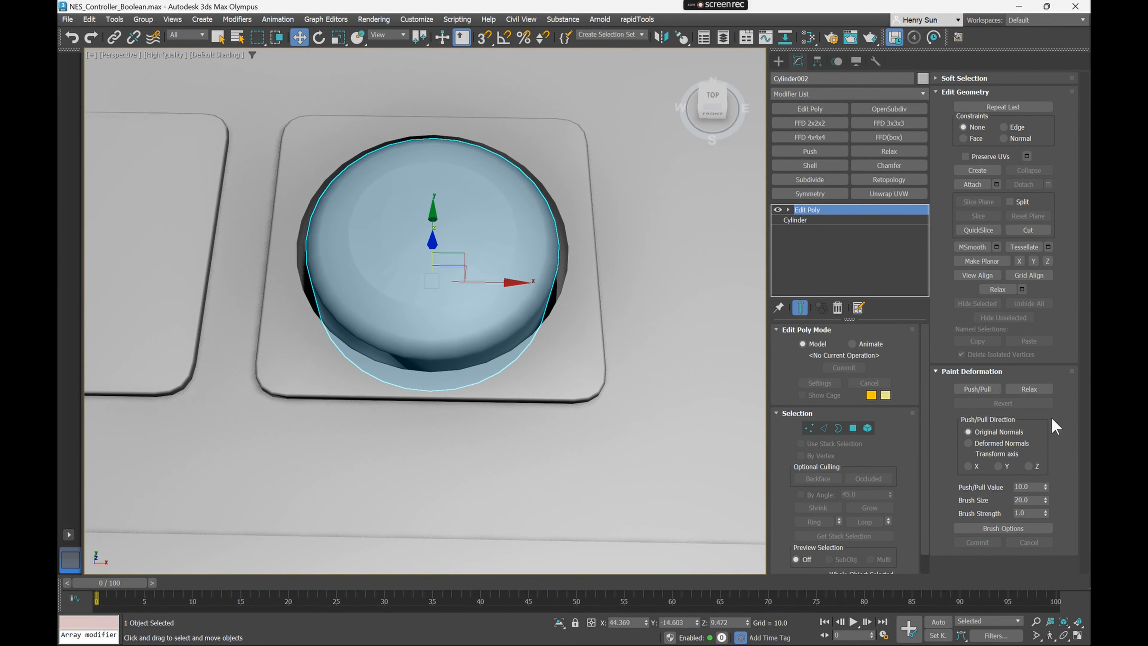
{"action": "left_click", "coordinate": [852, 428]}
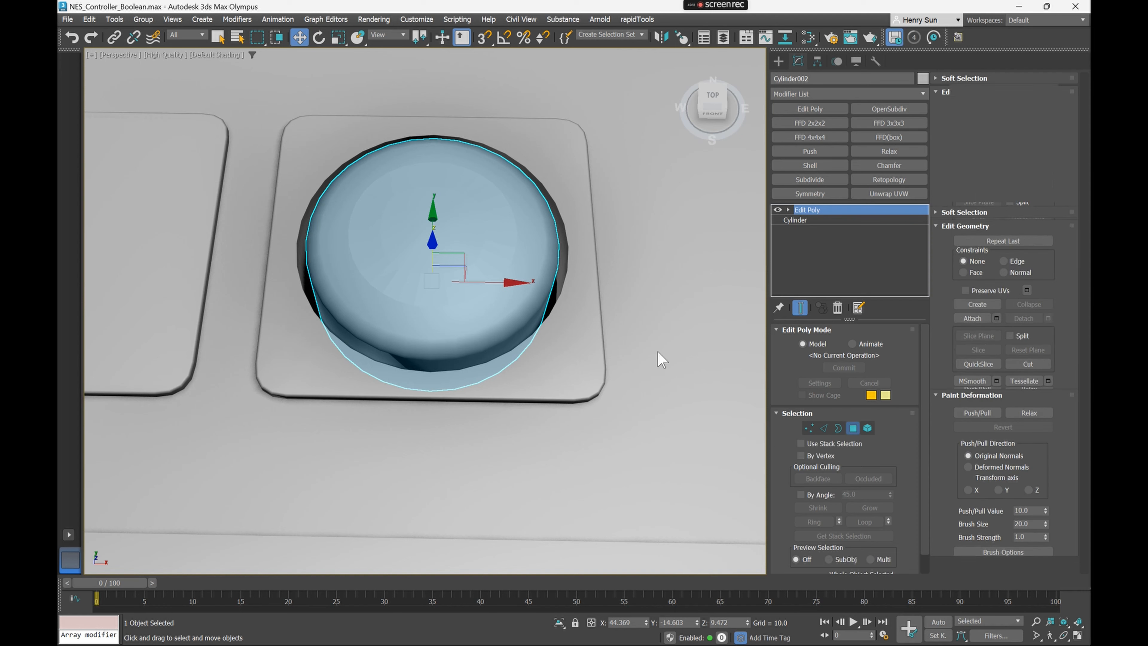
{"action": "key", "text": "ctrl+a"}
{"action": "left_click_drag", "start_coordinate": [1061, 436], "coordinate": [1062, 170]}
{"action": "left_click", "coordinate": [958, 400]}
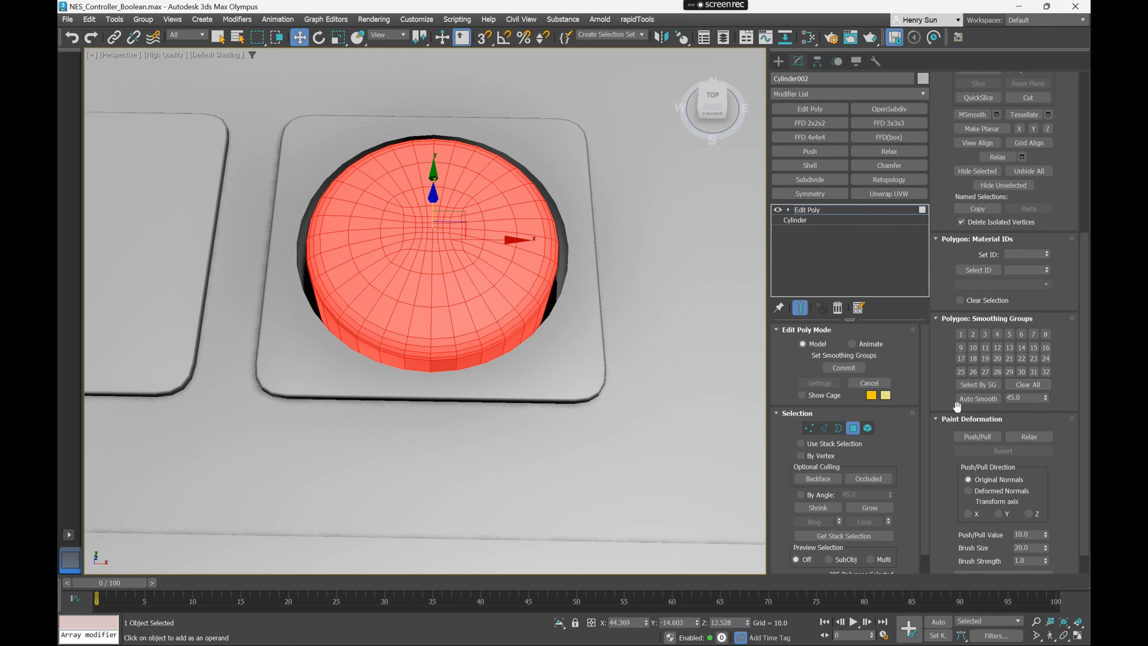
{"action": "left_click", "coordinate": [960, 334]}
{"action": "mouse_move", "coordinate": [470, 281]}
{"action": "middle_mouse_down"}
{"action": "mouse_move", "coordinate": [492, 307]}
{"action": "mouse_move", "coordinate": [462, 272]}
{"action": "mouse_move", "coordinate": [469, 279]}
{"action": "middle_mouse_up"}
Isolate the button cap, delete its bottom polygon and return to the full scene at object level
{"action": "key", "text": "4"}
{"action": "key", "text": "alt+q"}
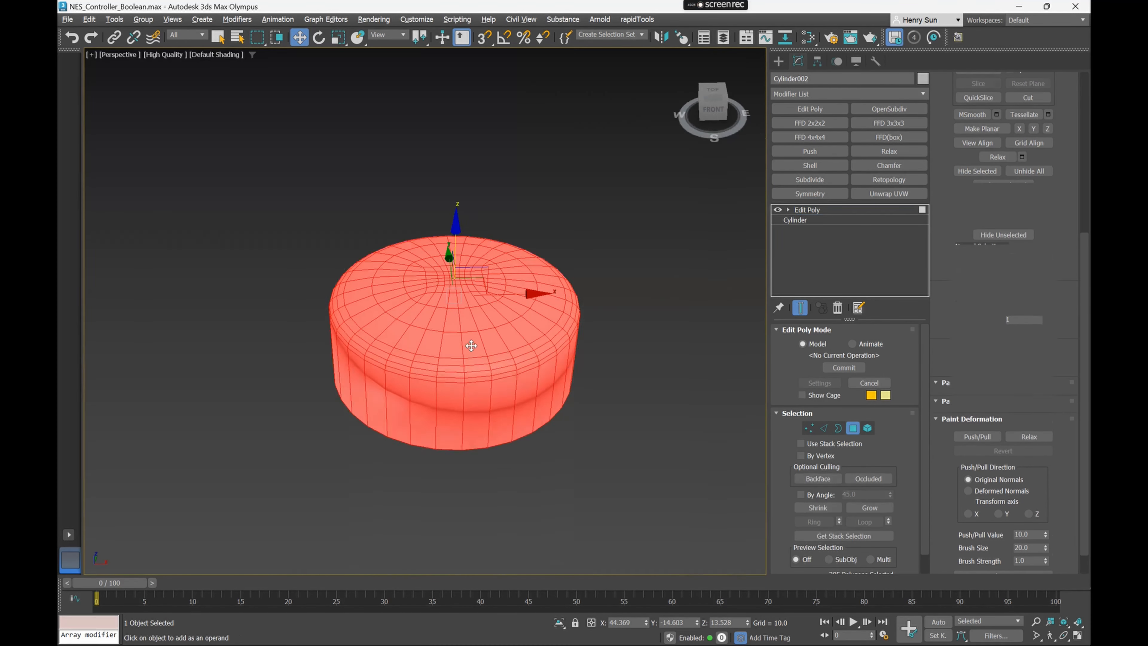
{"action": "middle_click_drag", "start_coordinate": [470, 384], "coordinate": [469, 306], "text": "alt"}
{"action": "left_click", "coordinate": [525, 480]}
{"action": "middle_click_drag", "start_coordinate": [628, 431], "coordinate": [652, 314]}
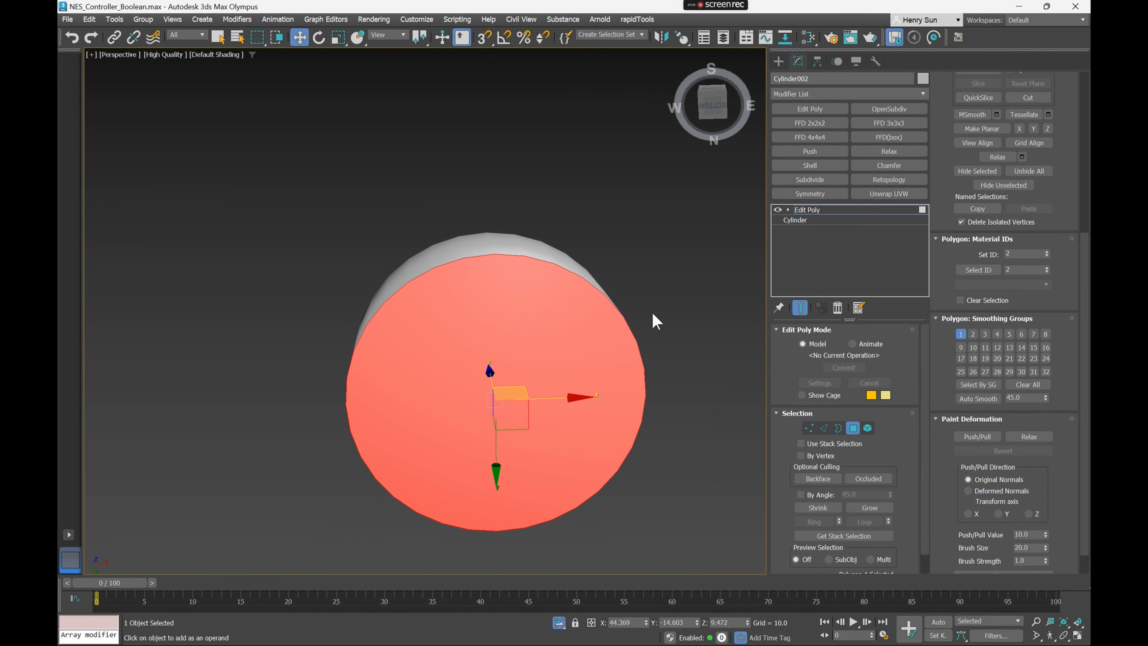
{"action": "key", "text": "Delete"}
{"action": "key", "text": "alt+q"}
{"action": "middle_click_drag", "start_coordinate": [520, 282], "coordinate": [525, 388], "text": "alt"}
{"action": "scroll", "coordinate": [499, 244], "scroll_direction": "down", "scroll_amount": 5}
{"action": "middle_click_drag", "start_coordinate": [500, 244], "coordinate": [466, 246]}
{"action": "key", "text": "ctrl+a"}
{"action": "scroll", "coordinate": [513, 287], "scroll_direction": "up", "scroll_amount": 4}
{"action": "left_click", "coordinate": [851, 427]}
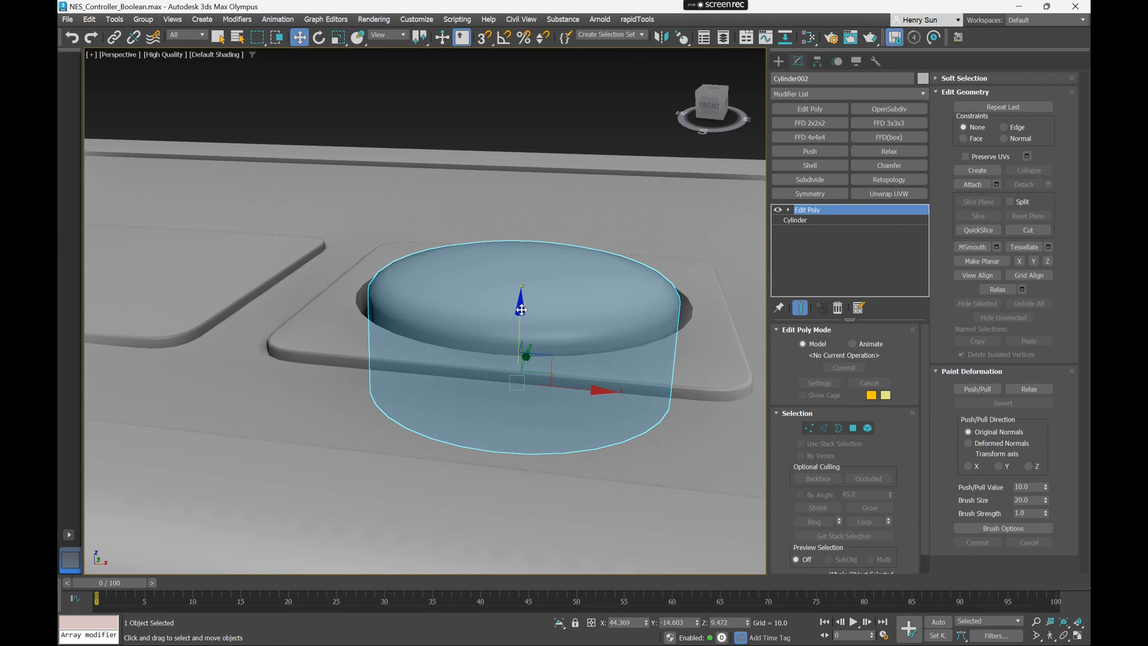
Raise the button cap along Z to about 10.73 so it stands further out of its hole
{"action": "left_click_drag", "start_coordinate": [521, 311], "coordinate": [520, 281]}
{"action": "scroll", "coordinate": [521, 280], "scroll_direction": "down", "scroll_amount": 3}
{"action": "mouse_move", "coordinate": [521, 281]}
{"action": "middle_mouse_down", "text": "alt"}
{"action": "mouse_move", "coordinate": [495, 276]}
{"action": "mouse_move", "coordinate": [534, 272]}
{"action": "middle_mouse_up", "text": "alt"}
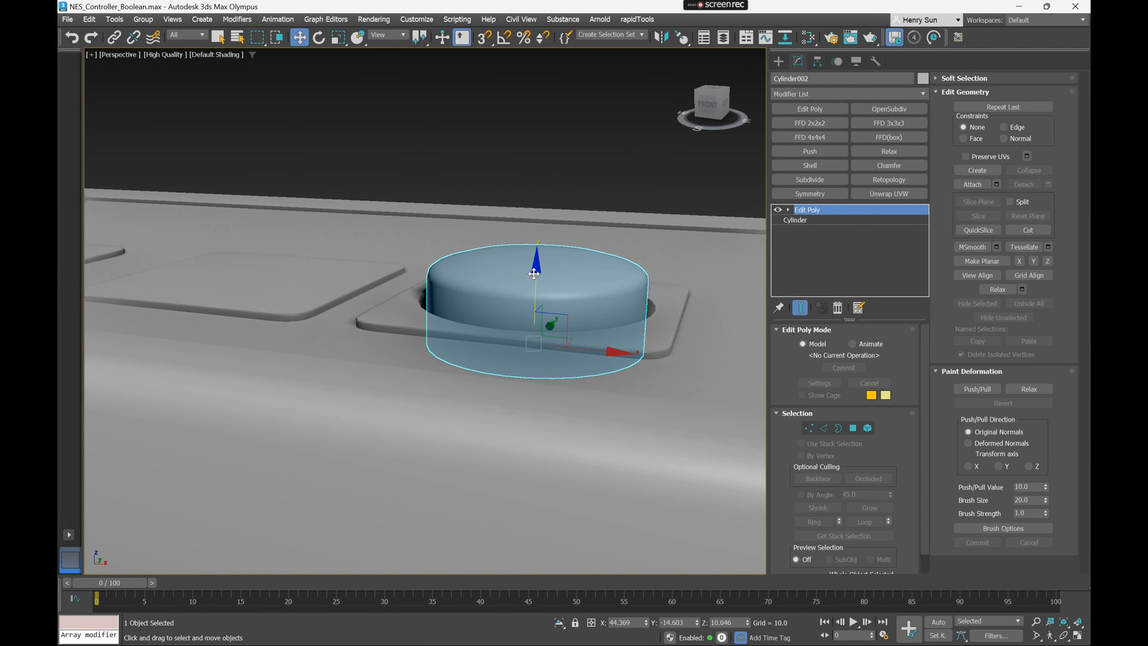
{"action": "left_click_drag", "start_coordinate": [535, 268], "coordinate": [535, 267]}
{"action": "scroll", "coordinate": [535, 267], "scroll_direction": "down", "scroll_amount": 3}
{"action": "middle_click_drag", "start_coordinate": [535, 266], "coordinate": [565, 287], "text": "alt"}
{"action": "scroll", "coordinate": [472, 215], "scroll_direction": "down", "scroll_amount": 3}
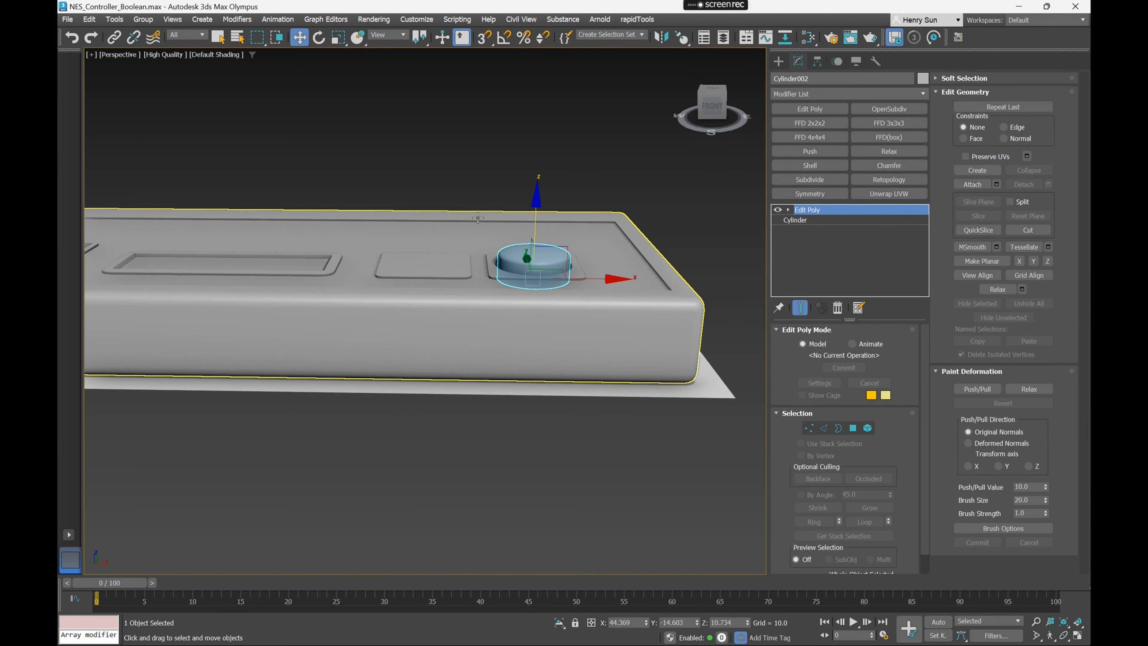
Match the button cap to the reference photo by setting its object color to red
{"action": "key", "text": "t"}
{"action": "key", "text": "z"}
{"action": "key", "text": "F3"}
{"action": "scroll", "coordinate": [520, 288], "scroll_direction": "down", "scroll_amount": 5}
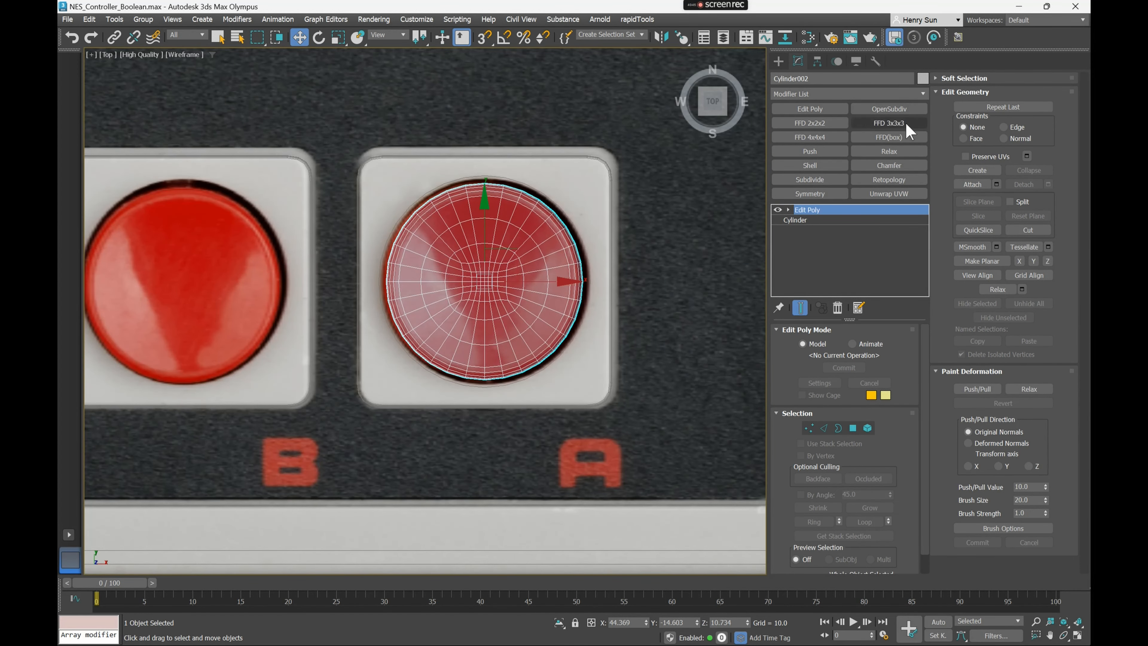
{"action": "left_click", "coordinate": [922, 79]}
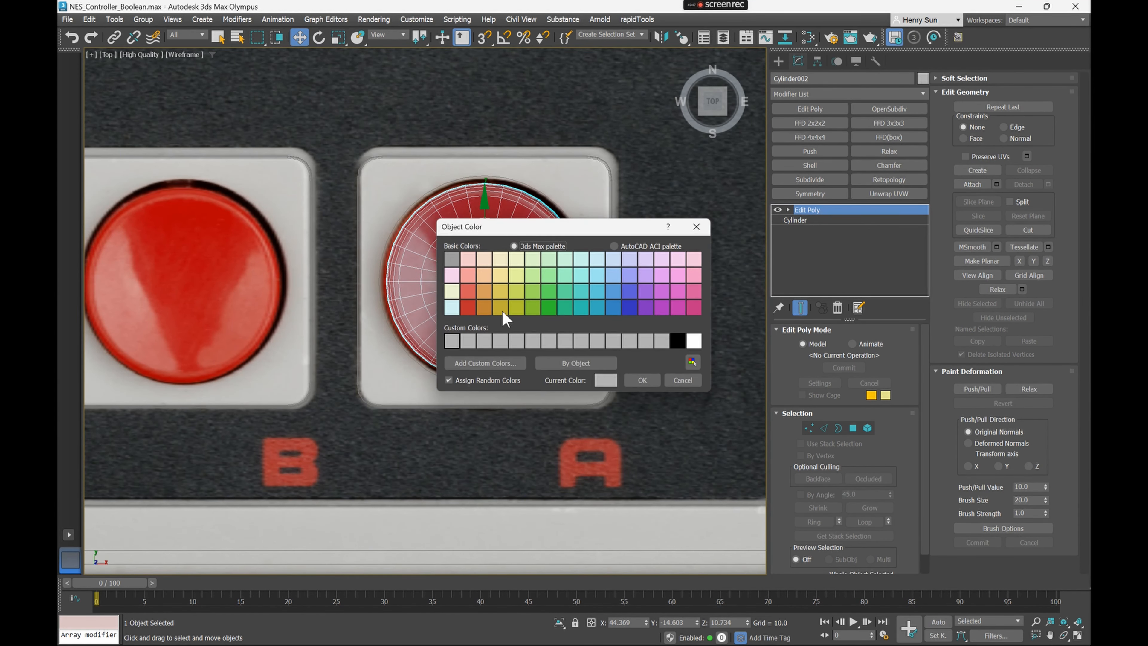
{"action": "left_click", "coordinate": [469, 309]}
{"action": "left_click", "coordinate": [642, 380]}
{"action": "key", "text": "F3"}
{"action": "scroll", "coordinate": [497, 282], "scroll_direction": "down", "scroll_amount": 2}
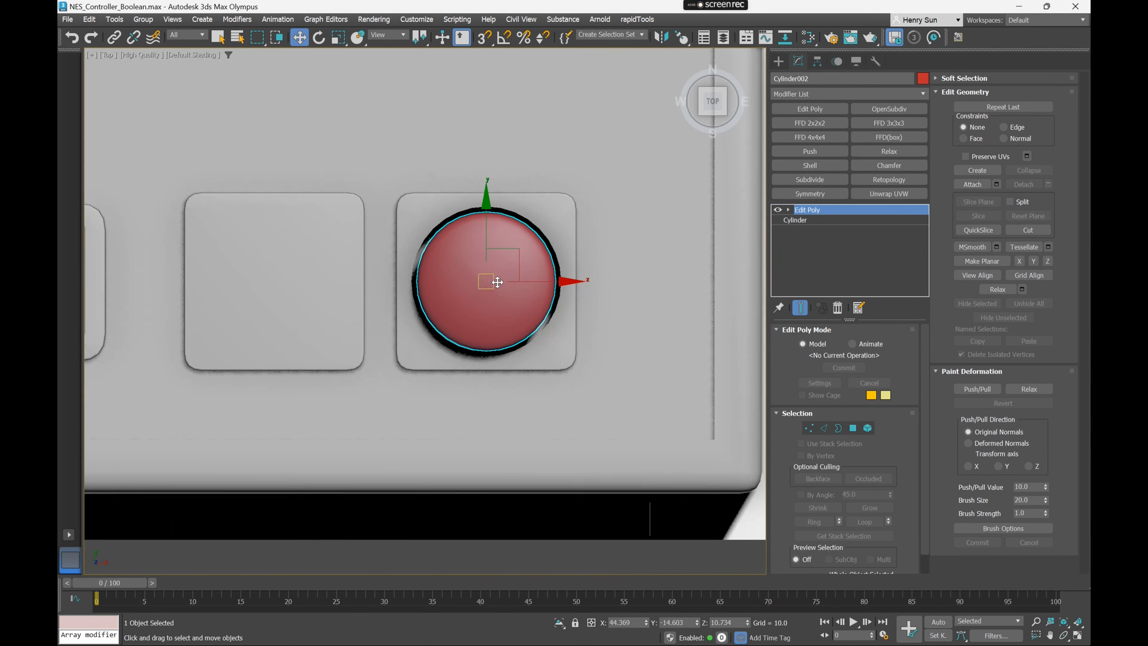
Clone the red button cap along X onto the B button base as one copy
{"action": "key", "text": "p"}
{"action": "scroll", "coordinate": [500, 284], "scroll_direction": "down", "scroll_amount": 3}
{"action": "middle_click_drag", "start_coordinate": [497, 289], "coordinate": [608, 263]}
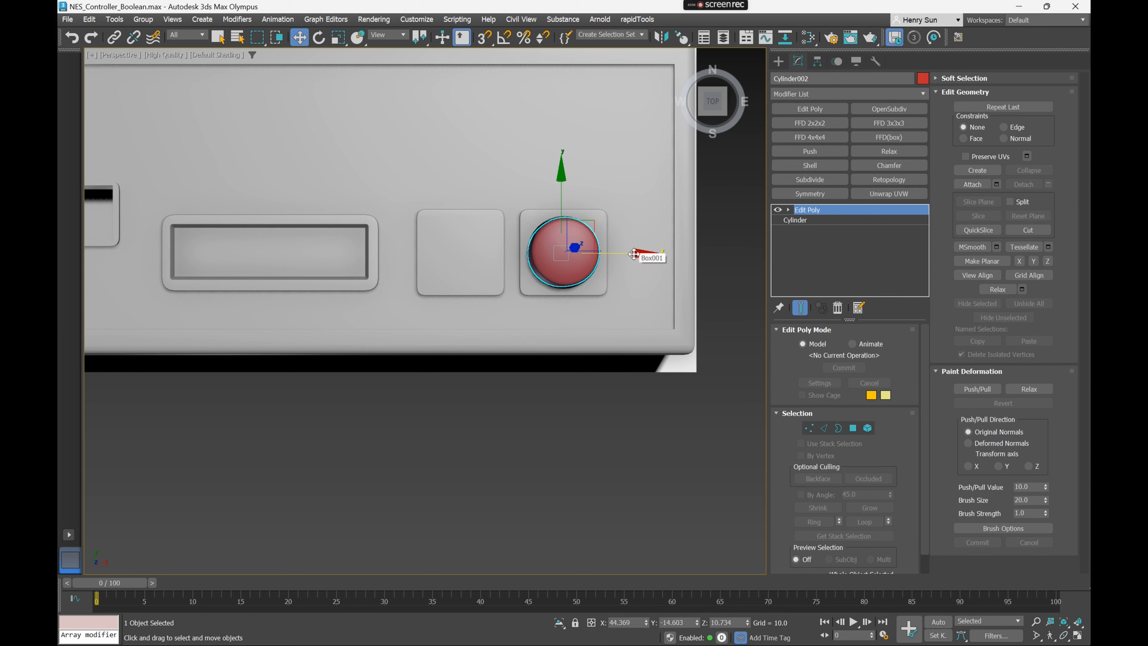
{"action": "left_click_drag", "start_coordinate": [634, 254], "coordinate": [532, 251], "text": "shift"}
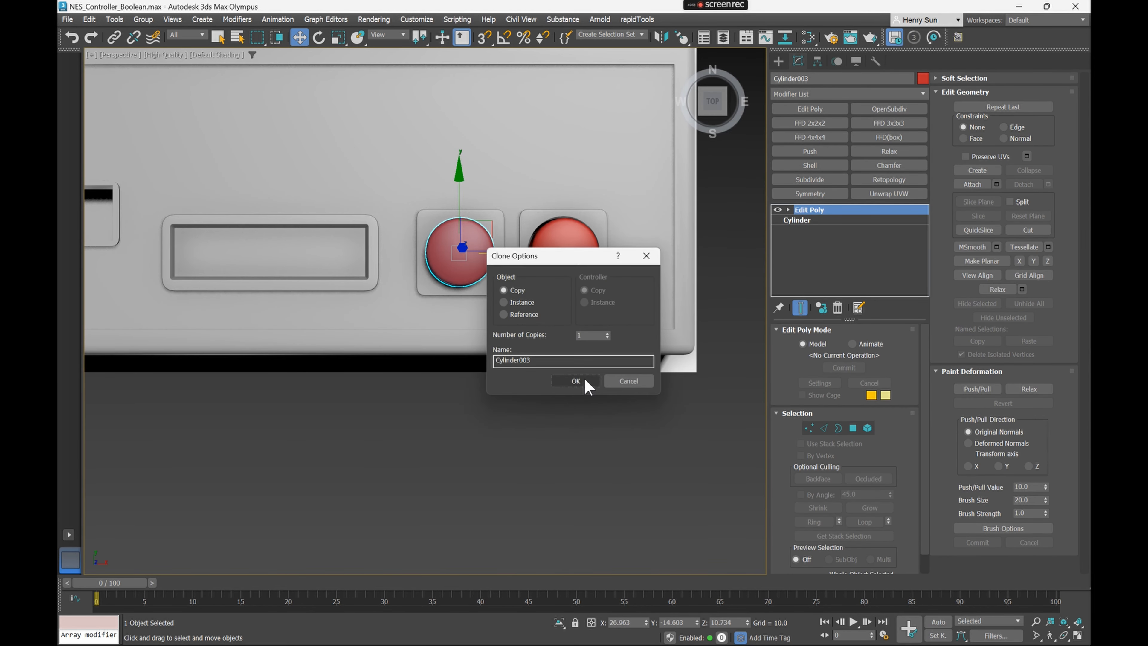
{"action": "left_click", "coordinate": [576, 384]}
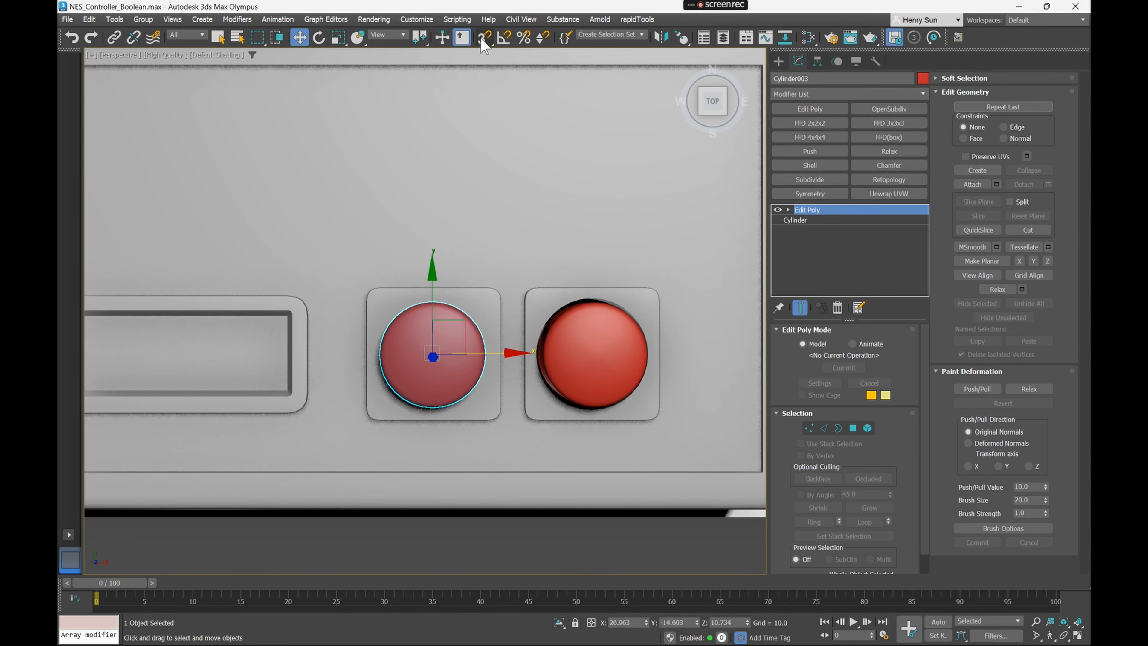
Turn on 3D snapping and snap the copied cap along X to the midpoint of the B button base
{"action": "right_click", "coordinate": [488, 39]}
{"action": "left_click", "coordinate": [868, 132]}
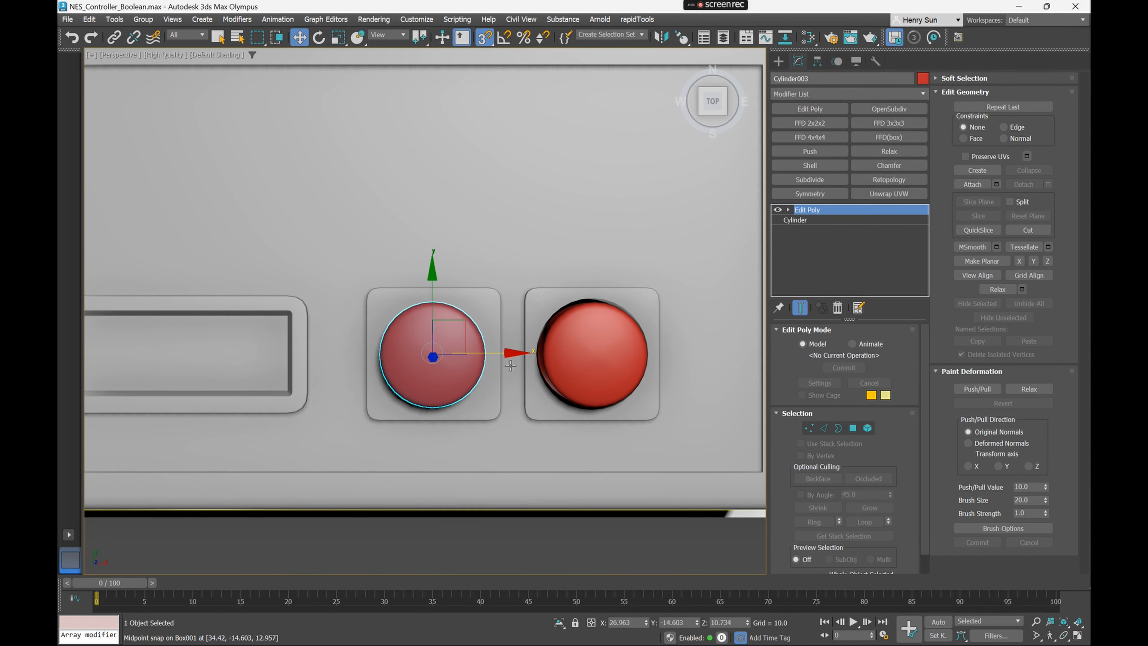
{"action": "mouse_move", "coordinate": [506, 355]}
{"action": "left_mouse_down"}
{"action": "mouse_move", "coordinate": [448, 318]}
{"action": "mouse_move", "coordinate": [436, 336]}
{"action": "mouse_move", "coordinate": [466, 305]}
{"action": "mouse_move", "coordinate": [514, 372]}
{"action": "left_mouse_up"}
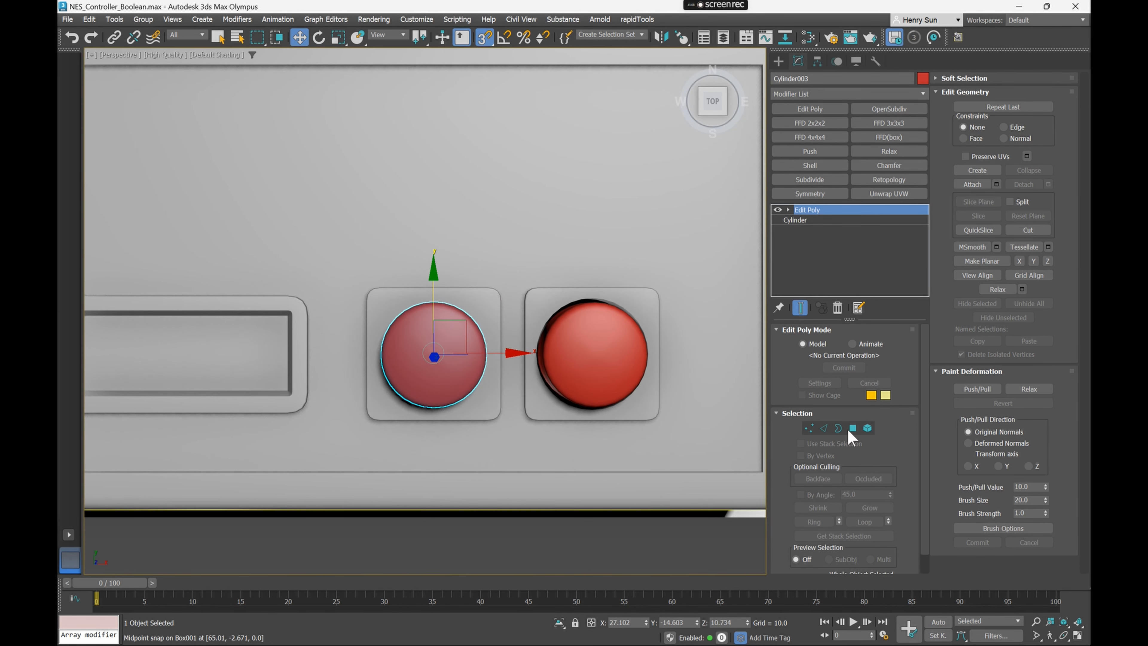
Duplicate the controller Boolean's Cylinder001 operand along X to cut a second hole at the B button
{"action": "scroll", "coordinate": [514, 372], "scroll_direction": "down", "scroll_amount": 5}
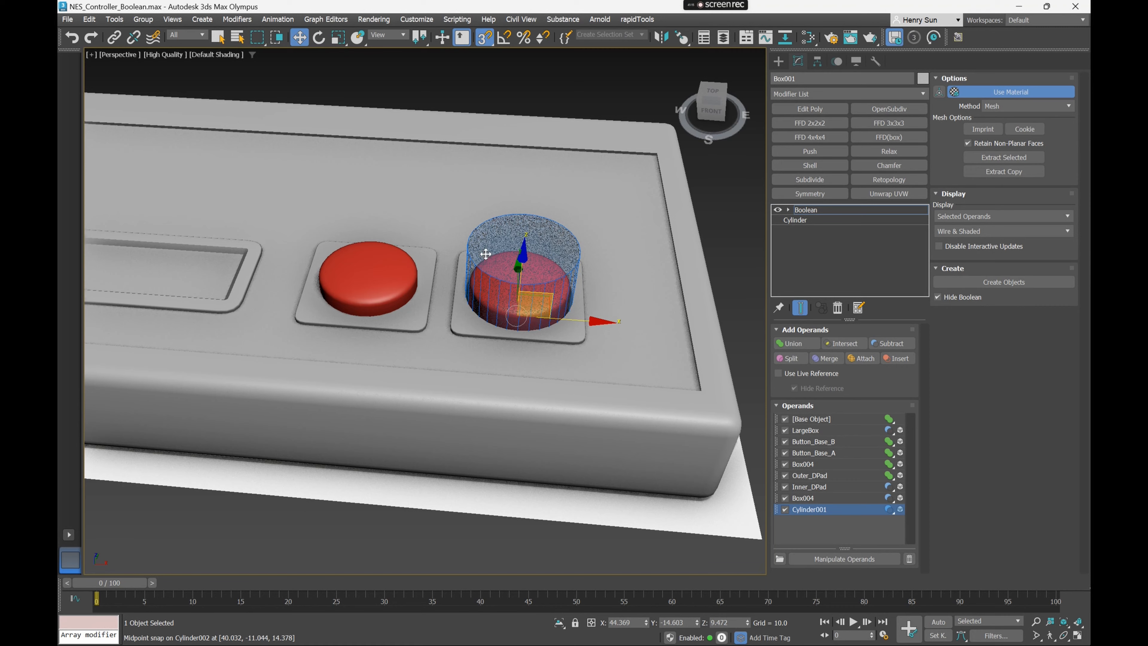
{"action": "middle_click_drag", "start_coordinate": [497, 253], "coordinate": [587, 289], "text": "alt"}
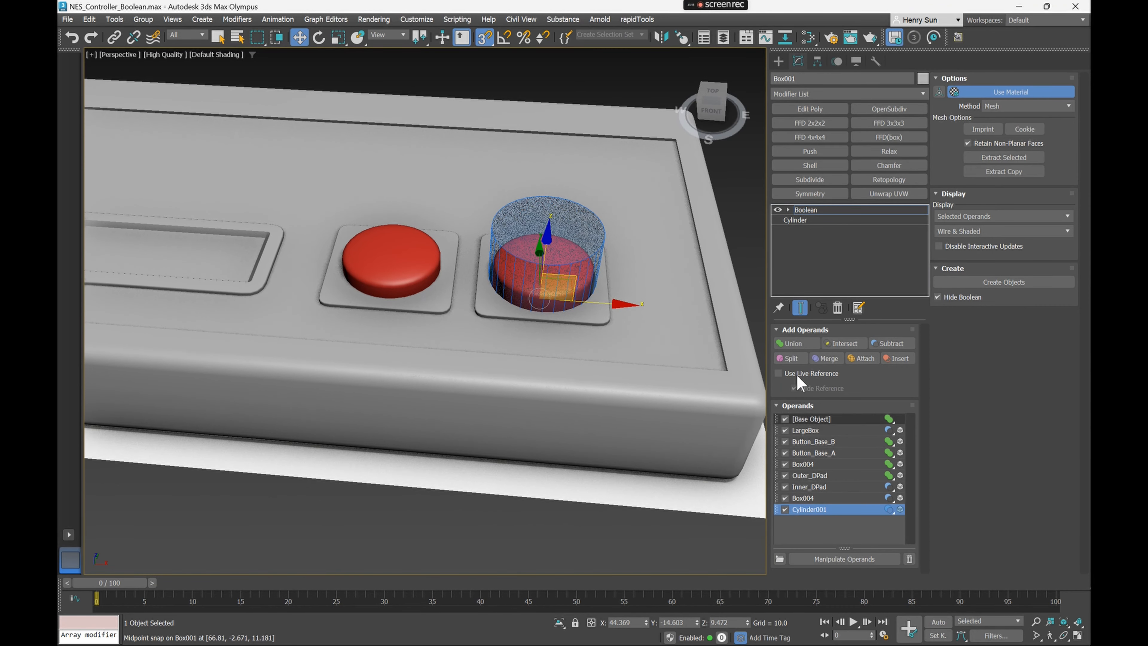
{"action": "middle_click_drag", "start_coordinate": [698, 336], "coordinate": [664, 339]}
{"action": "left_click", "coordinate": [751, 243]}
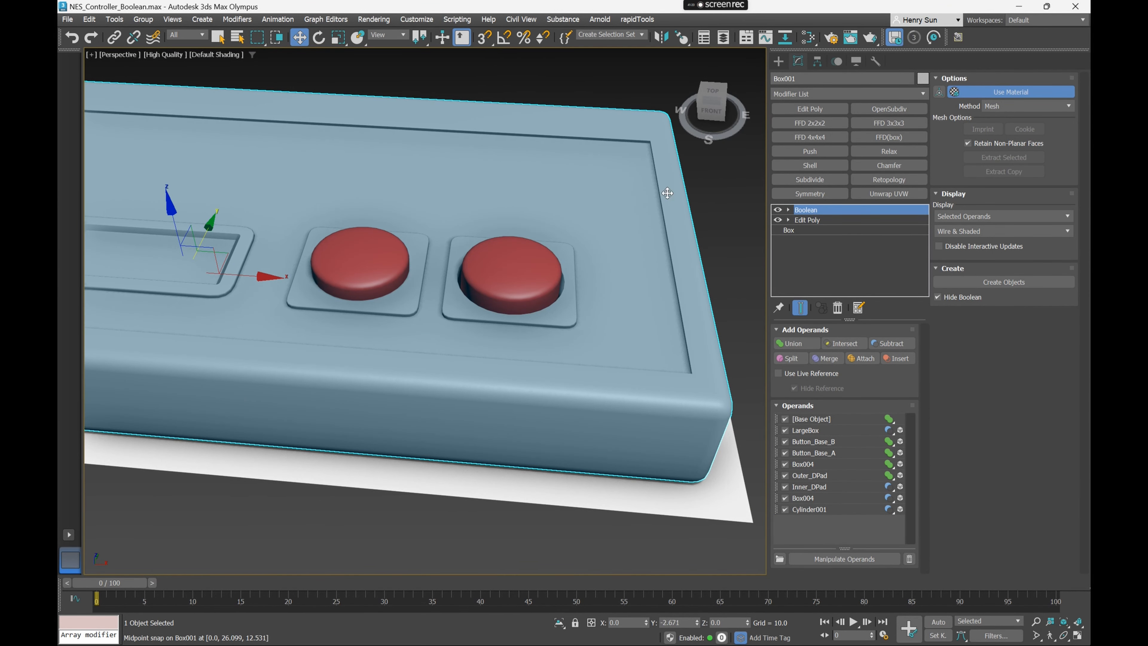
{"action": "left_click", "coordinate": [809, 509]}
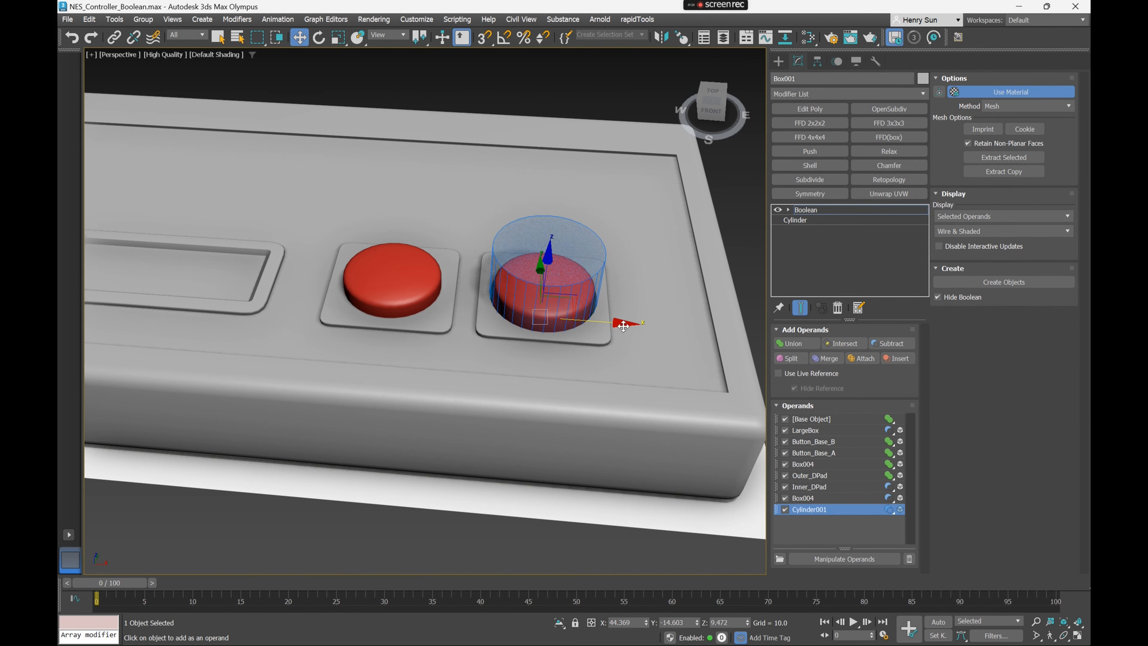
{"action": "mouse_move", "coordinate": [618, 321]}
{"action": "left_mouse_down"}
{"action": "mouse_move", "coordinate": [462, 321]}
{"action": "mouse_move", "coordinate": [482, 324]}
{"action": "left_mouse_up"}
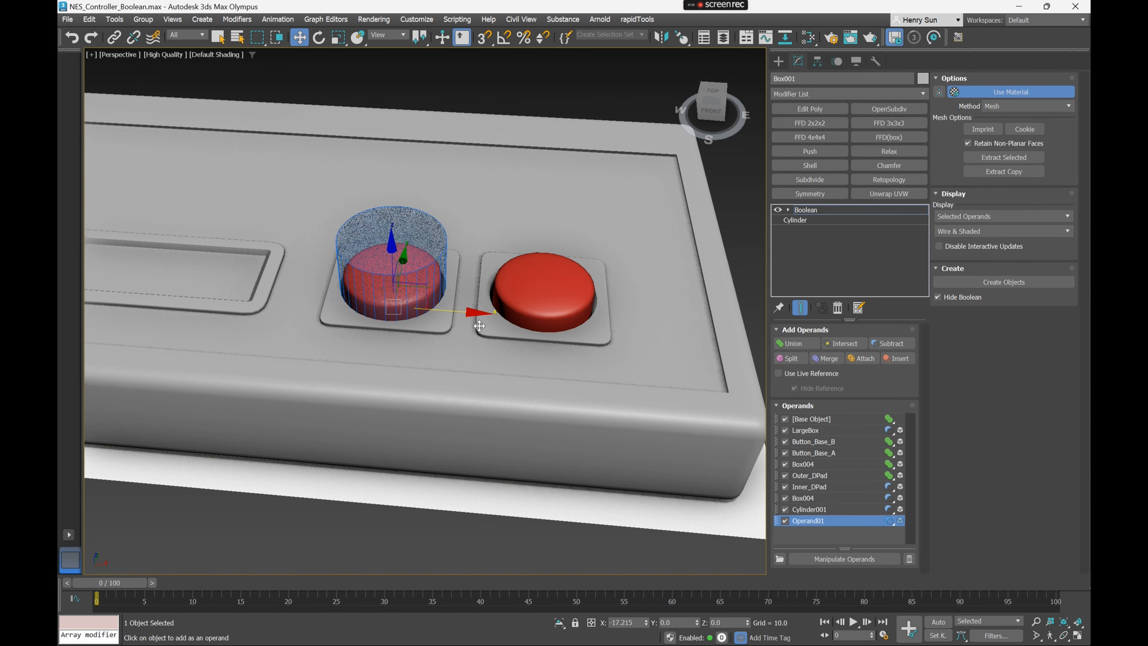
Snap the duplicated hole operand to the center of the B button base at X 27.102, then deselect the controller
{"action": "key", "text": "t"}
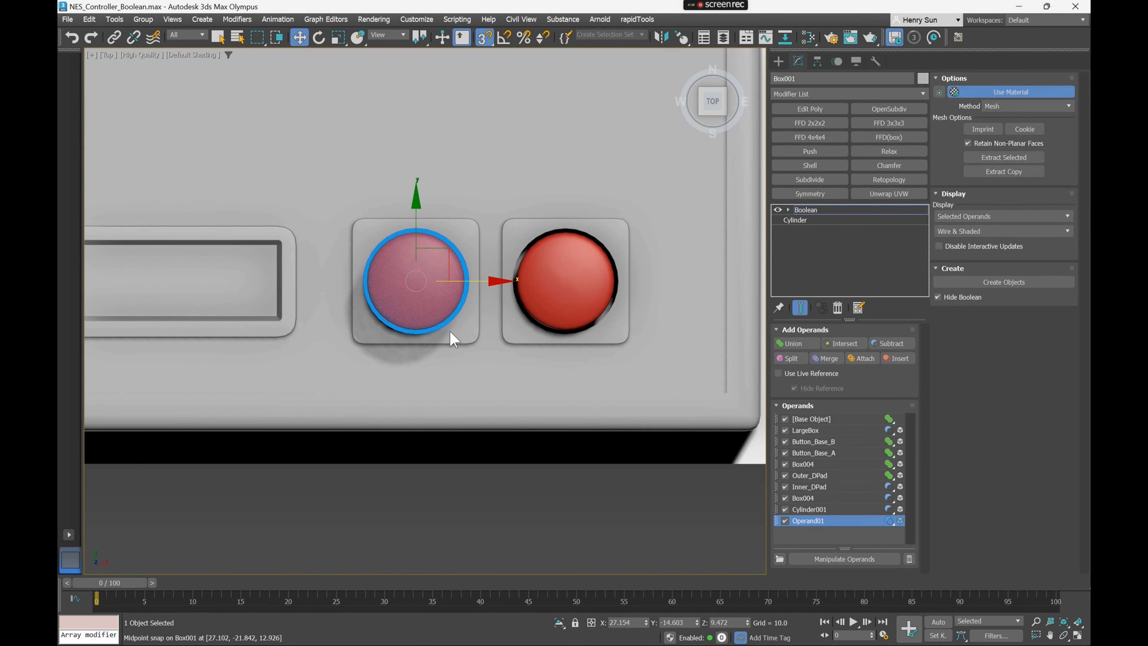
{"action": "scroll", "coordinate": [451, 277], "scroll_direction": "up", "scroll_amount": 2}
{"action": "left_click_drag", "start_coordinate": [482, 280], "coordinate": [376, 243]}
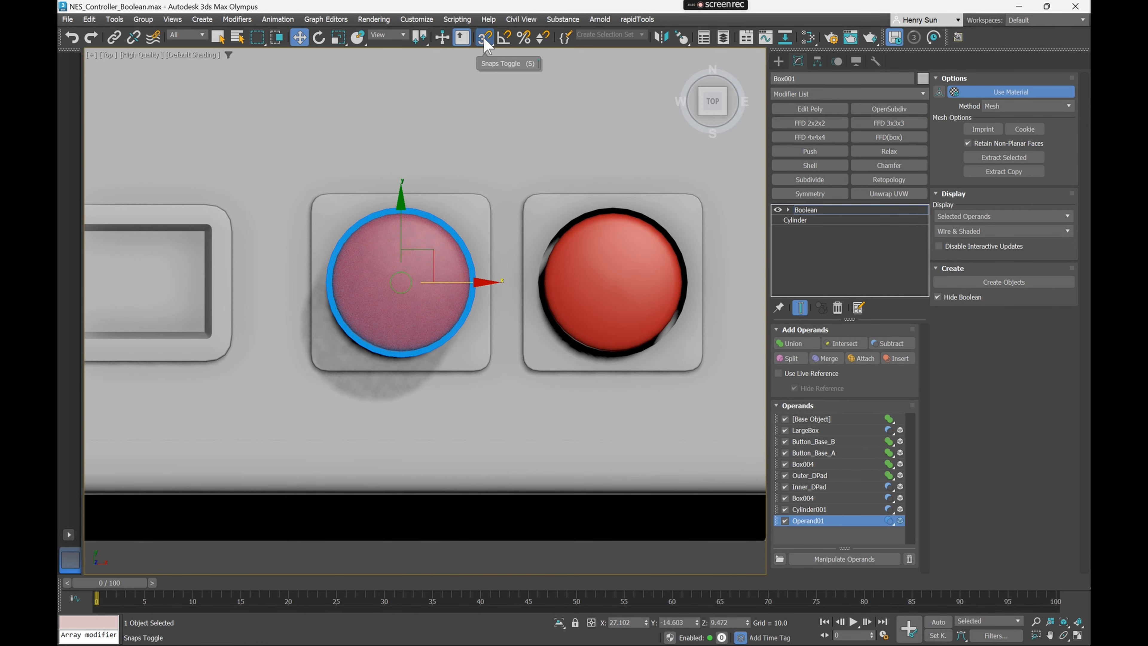
{"action": "left_click_drag", "start_coordinate": [400, 199], "coordinate": [489, 288]}
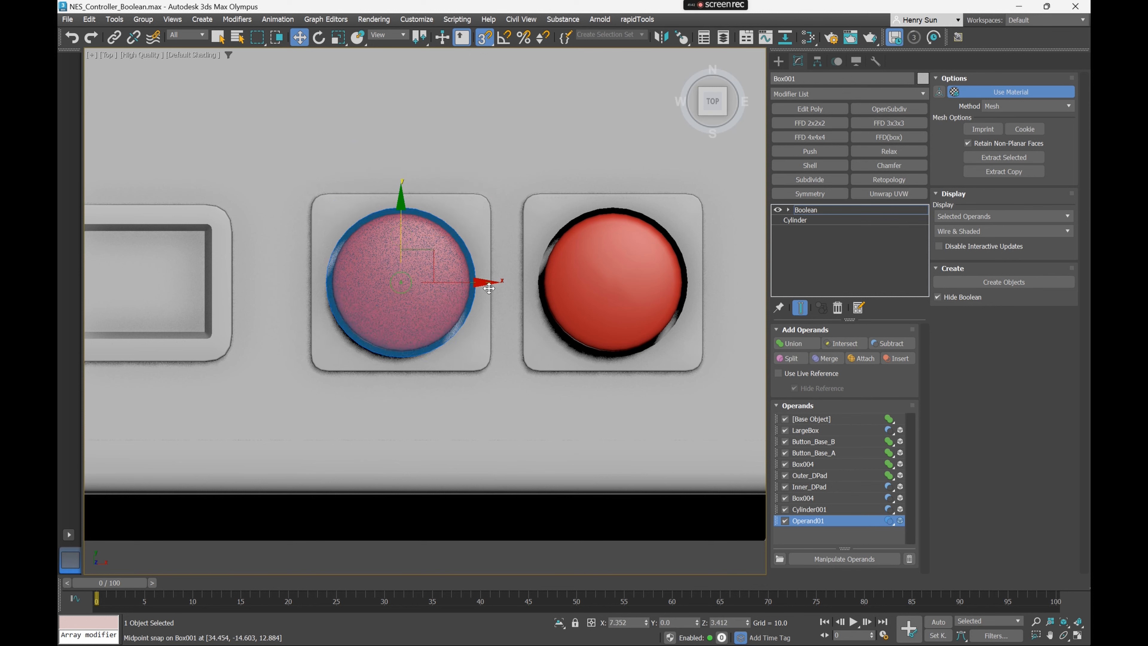
{"action": "scroll", "coordinate": [500, 274], "scroll_direction": "down", "scroll_amount": 2}
{"action": "key", "text": "p"}
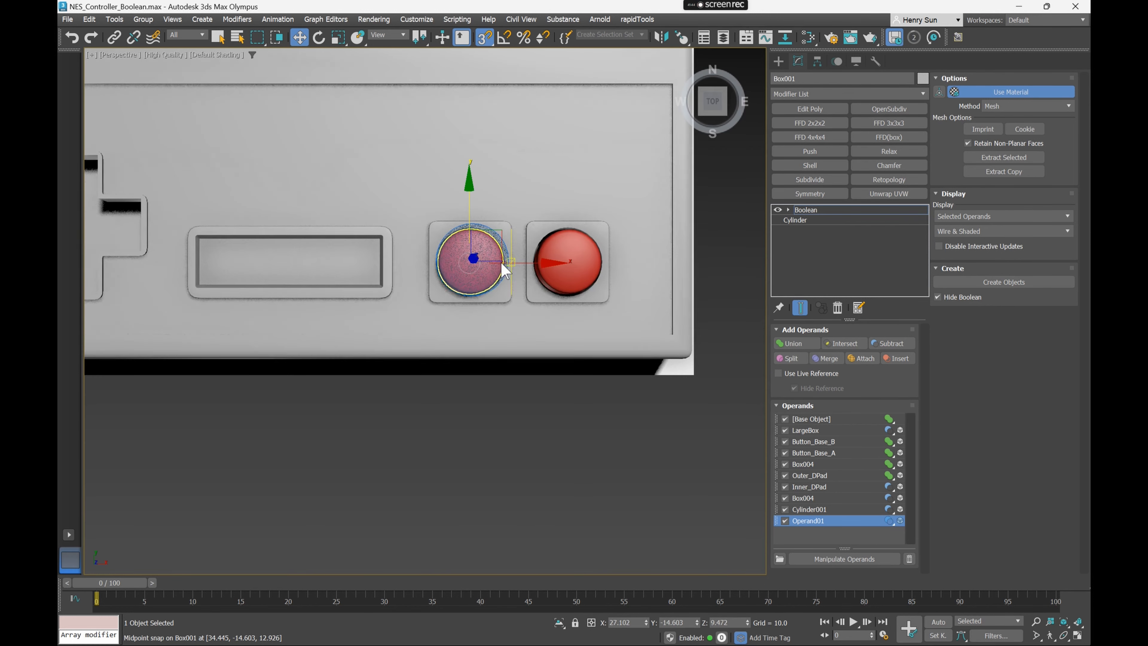
{"action": "middle_click_drag", "start_coordinate": [520, 341], "coordinate": [524, 260], "text": "alt"}
{"action": "left_click", "coordinate": [669, 246]}
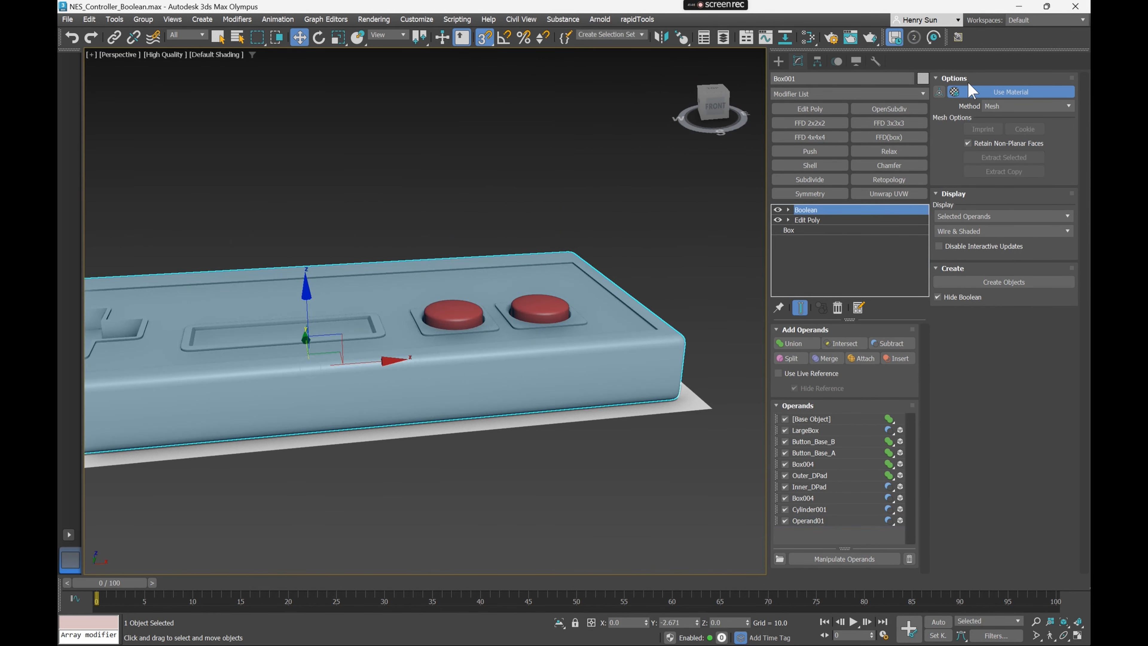
{"action": "left_click", "coordinate": [661, 259]}
Examine the Select and Start recess in perspective and compare it with the reference photo in the top wireframe view
{"action": "middle_click_drag", "start_coordinate": [661, 259], "coordinate": [497, 275], "text": "alt"}
{"action": "middle_click_drag", "start_coordinate": [420, 292], "coordinate": [513, 322]}
{"action": "middle_click_drag", "start_coordinate": [513, 322], "coordinate": [551, 323], "text": "alt"}
{"action": "scroll", "coordinate": [443, 354], "scroll_direction": "up", "scroll_amount": 3}
{"action": "mouse_move", "coordinate": [443, 354]}
{"action": "middle_mouse_down", "text": "alt"}
{"action": "mouse_move", "coordinate": [465, 316]}
{"action": "mouse_move", "coordinate": [494, 320]}
{"action": "mouse_move", "coordinate": [438, 323]}
{"action": "mouse_move", "coordinate": [425, 364]}
{"action": "middle_mouse_up", "text": "alt"}
{"action": "scroll", "coordinate": [438, 322], "scroll_direction": "up", "scroll_amount": 4}
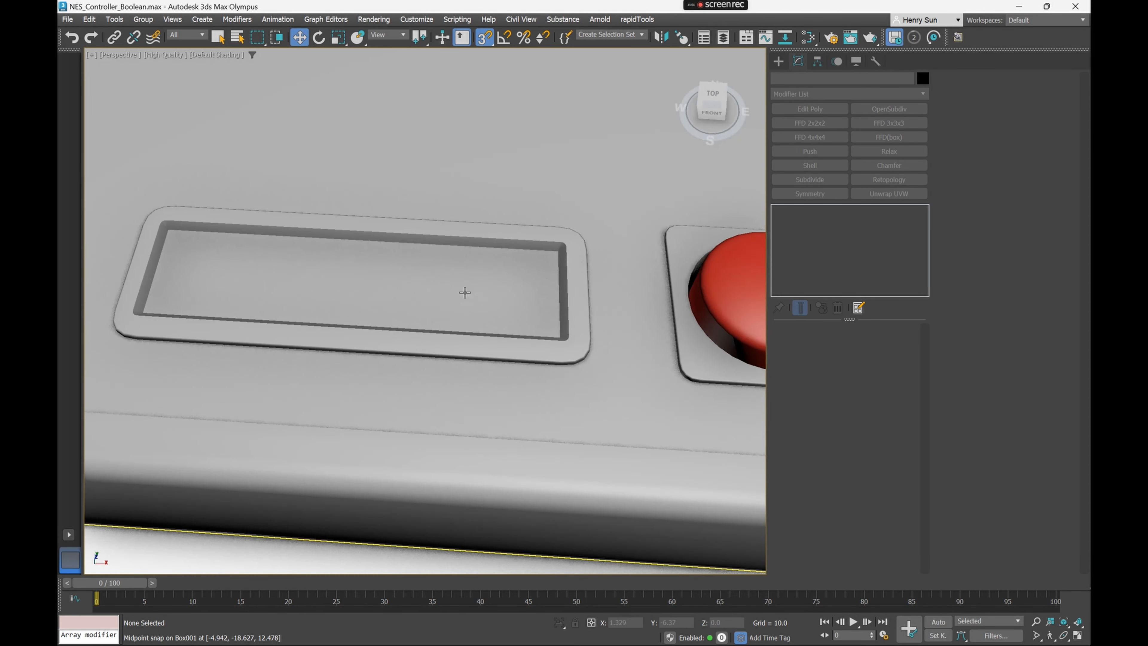
{"action": "middle_click_drag", "start_coordinate": [461, 305], "coordinate": [524, 317]}
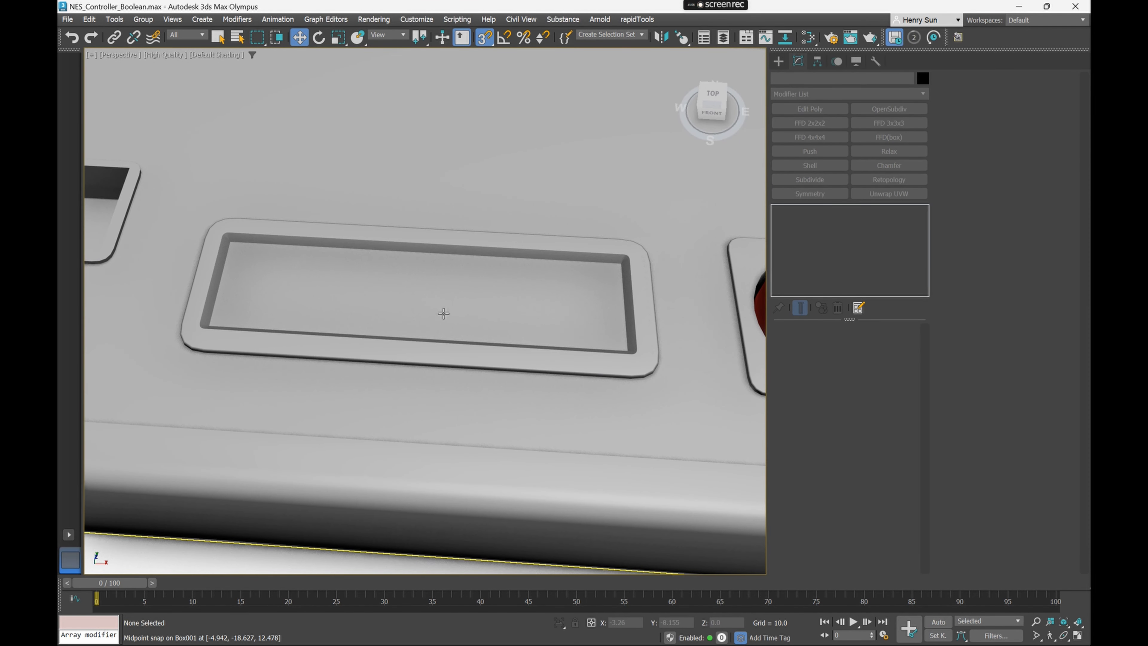
{"action": "key", "text": "F3"}
{"action": "key", "text": "t"}
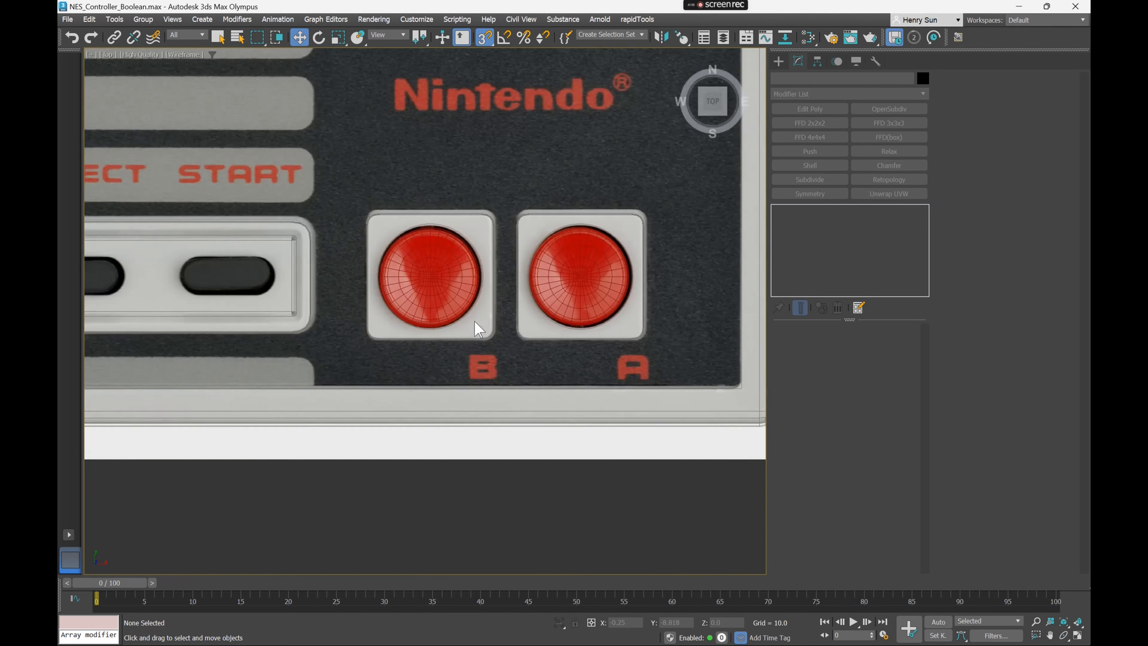
{"action": "scroll", "coordinate": [300, 290], "scroll_direction": "down", "scroll_amount": 2}
{"action": "scroll", "coordinate": [429, 293], "scroll_direction": "up", "scroll_amount": 5}
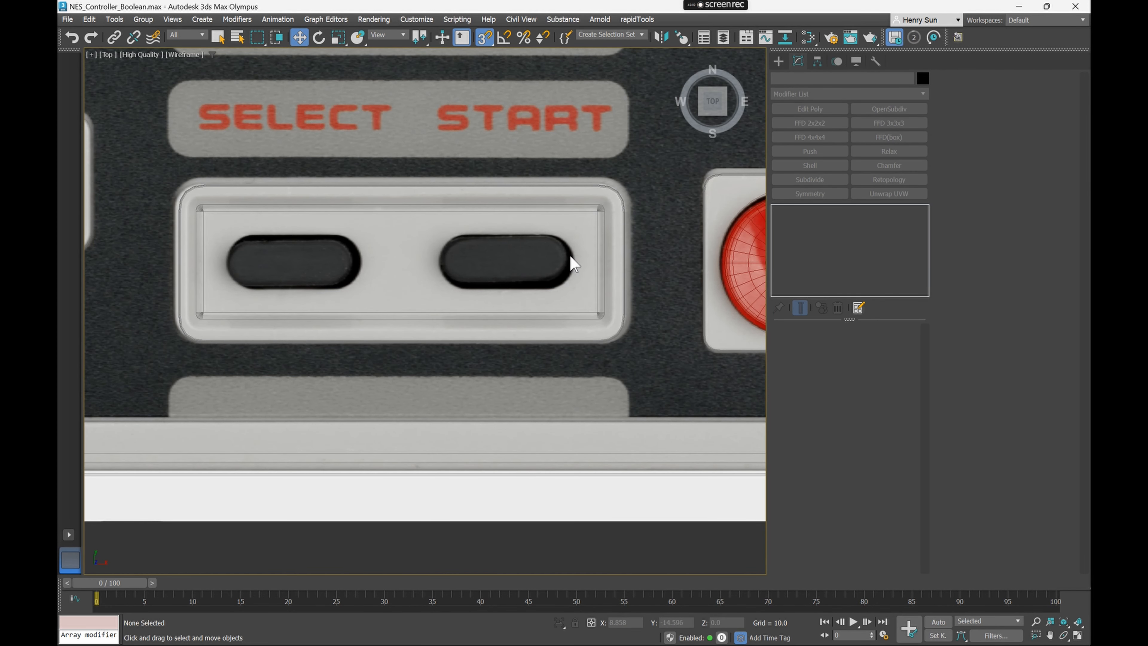
{"action": "mouse_move", "coordinate": [449, 272]}
{"action": "middle_mouse_down"}
{"action": "mouse_move", "coordinate": [496, 287]}
{"action": "mouse_move", "coordinate": [458, 288]}
{"action": "middle_mouse_up"}
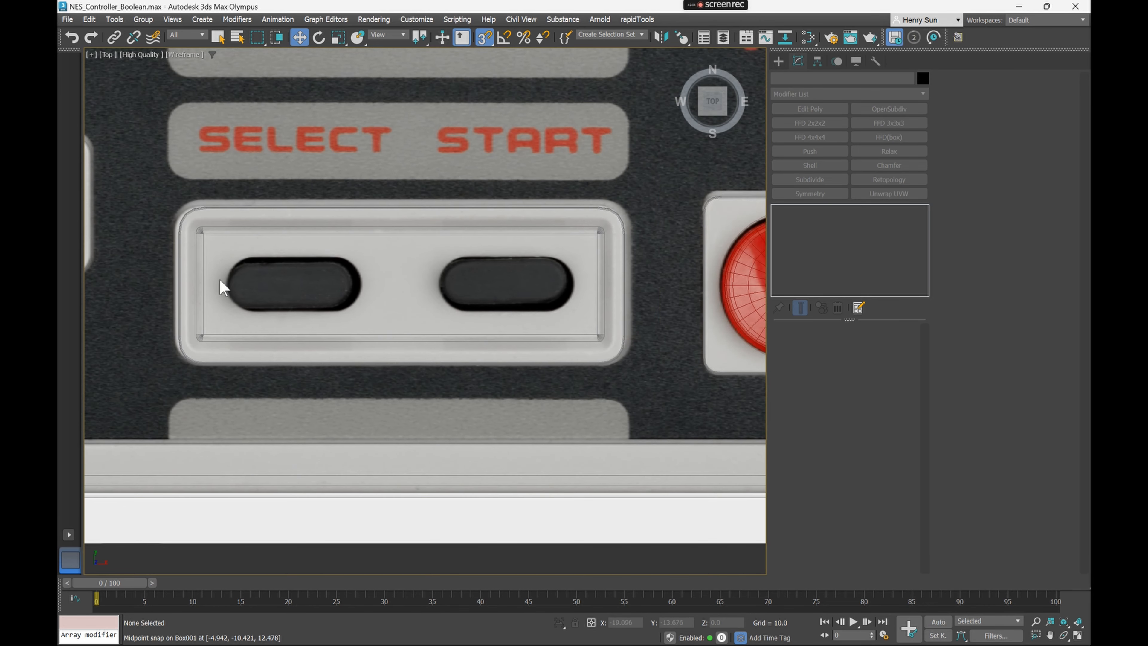
Create a cylinder with a radius of about 2.42 and height of about 12.98 over the Start button's left end in the reference
{"action": "left_click", "coordinate": [778, 61]}
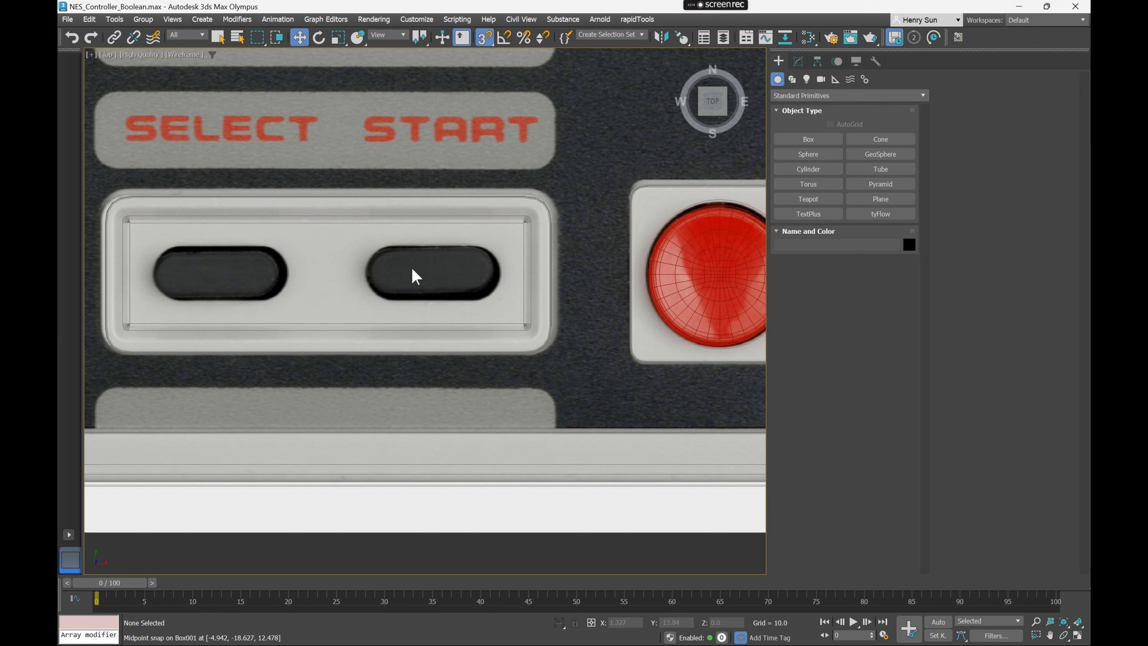
{"action": "middle_click_drag", "start_coordinate": [449, 278], "coordinate": [526, 252]}
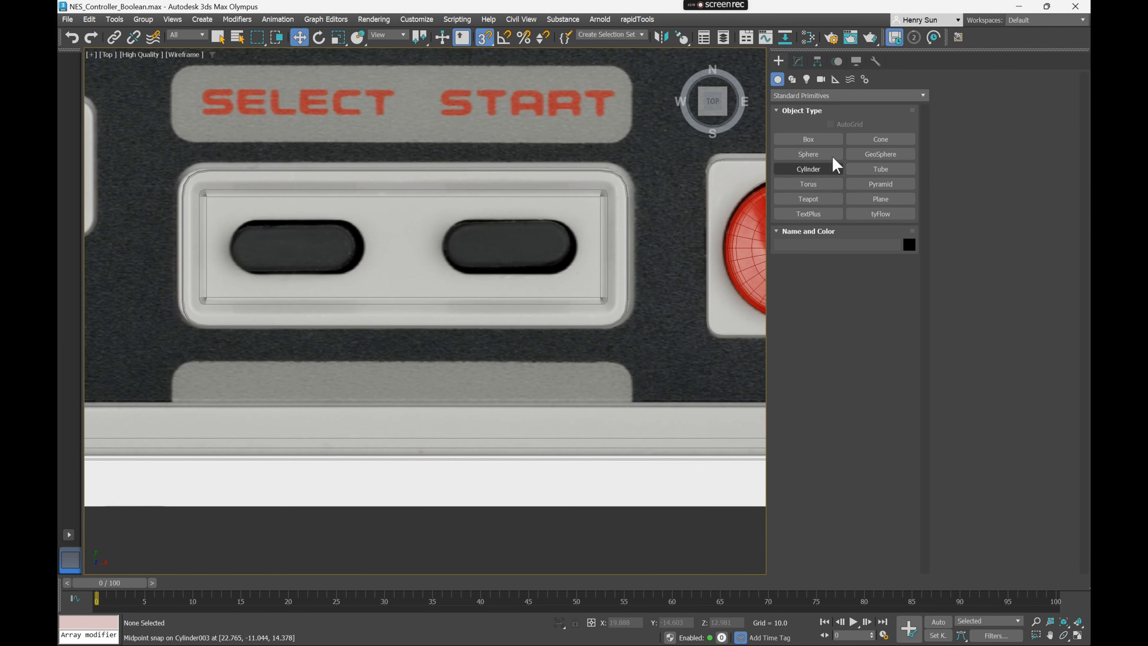
{"action": "left_click", "coordinate": [814, 172]}
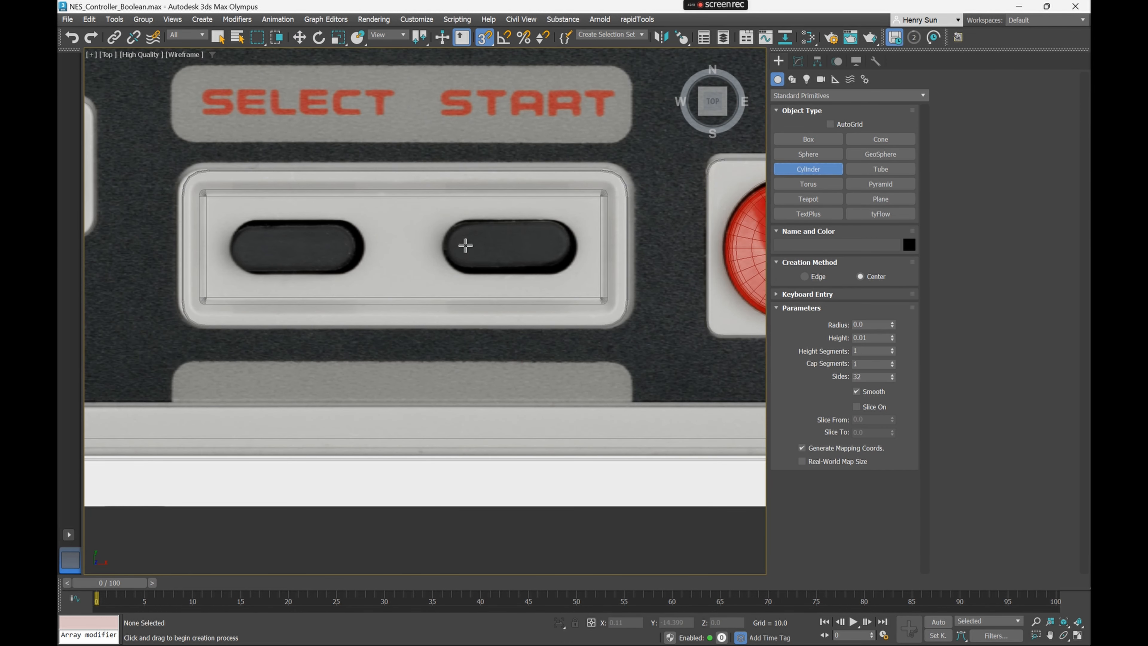
{"action": "left_click_drag", "start_coordinate": [465, 242], "coordinate": [482, 259]}
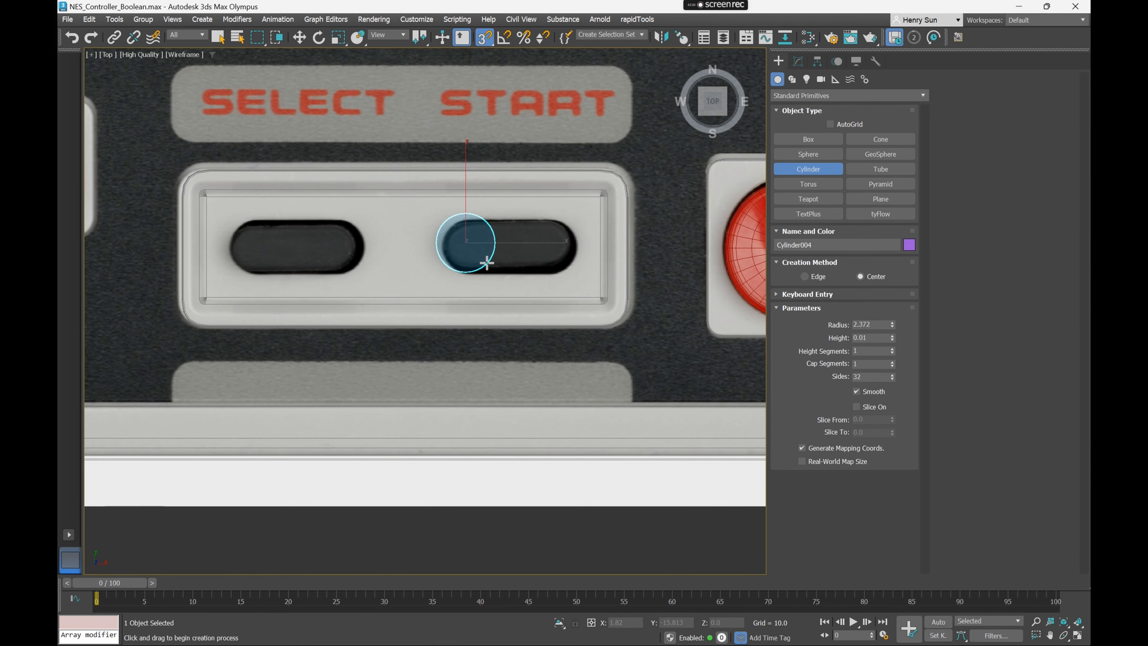
{"action": "left_click", "coordinate": [464, 186]}
Move the cylinder onto the Start button's rounded left end at about X 0.578, Y -14.547, and turn off 3D snapping
{"action": "scroll", "coordinate": [472, 238], "scroll_direction": "up", "scroll_amount": 4}
{"action": "key", "text": "w"}
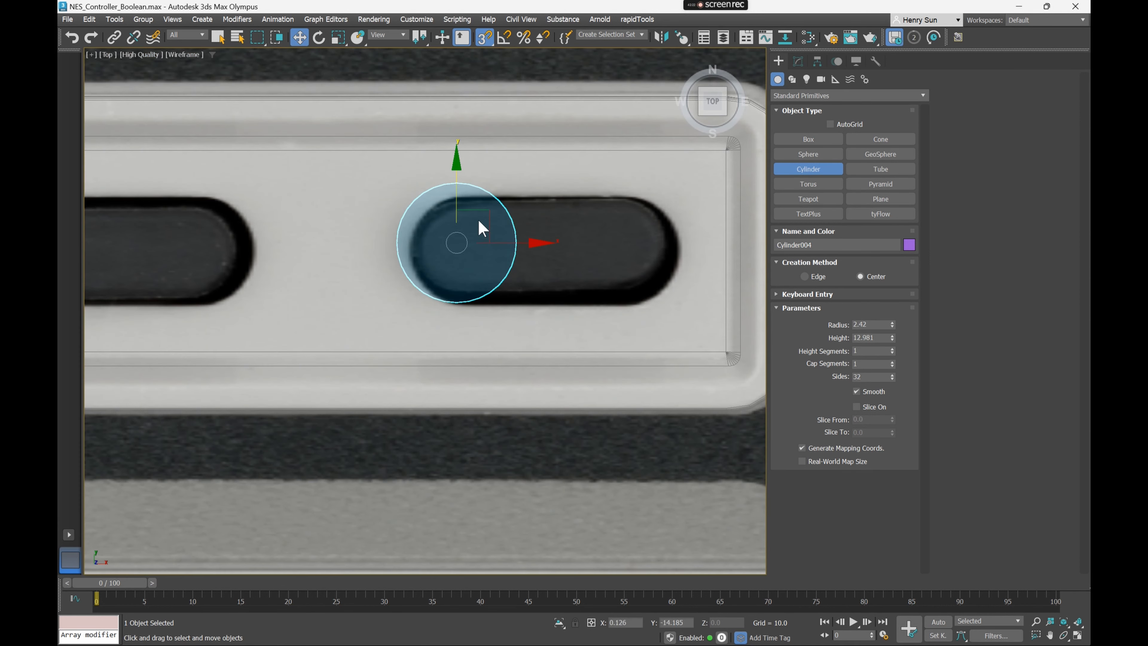
{"action": "left_click_drag", "start_coordinate": [479, 234], "coordinate": [463, 252]}
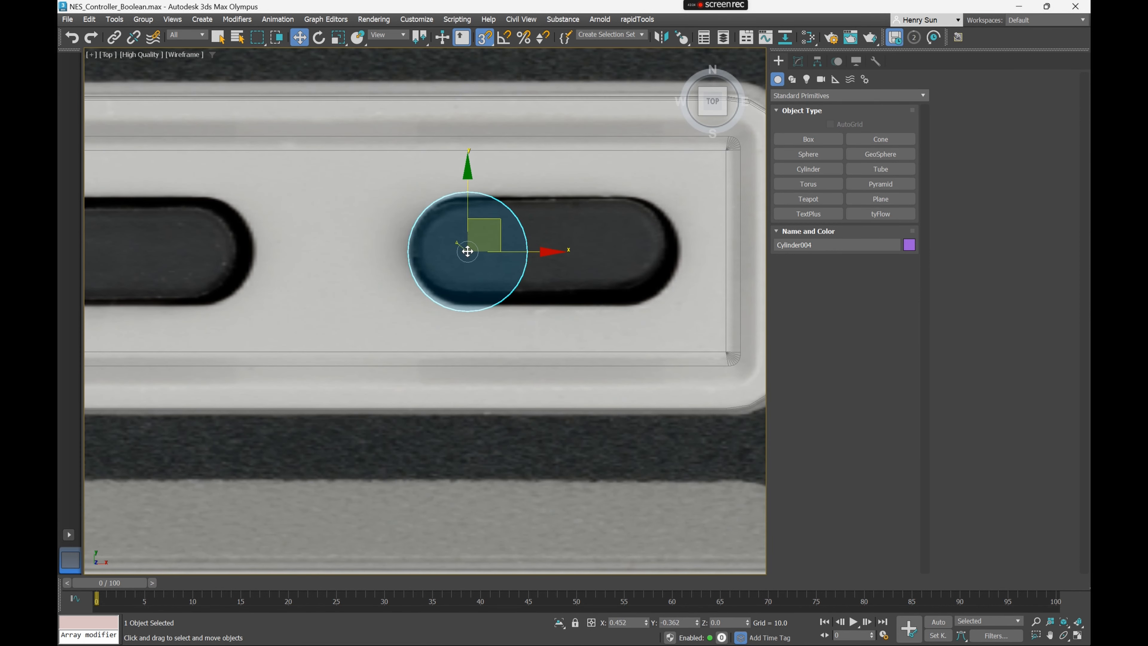
{"action": "middle_click_drag", "start_coordinate": [514, 199], "coordinate": [438, 227]}
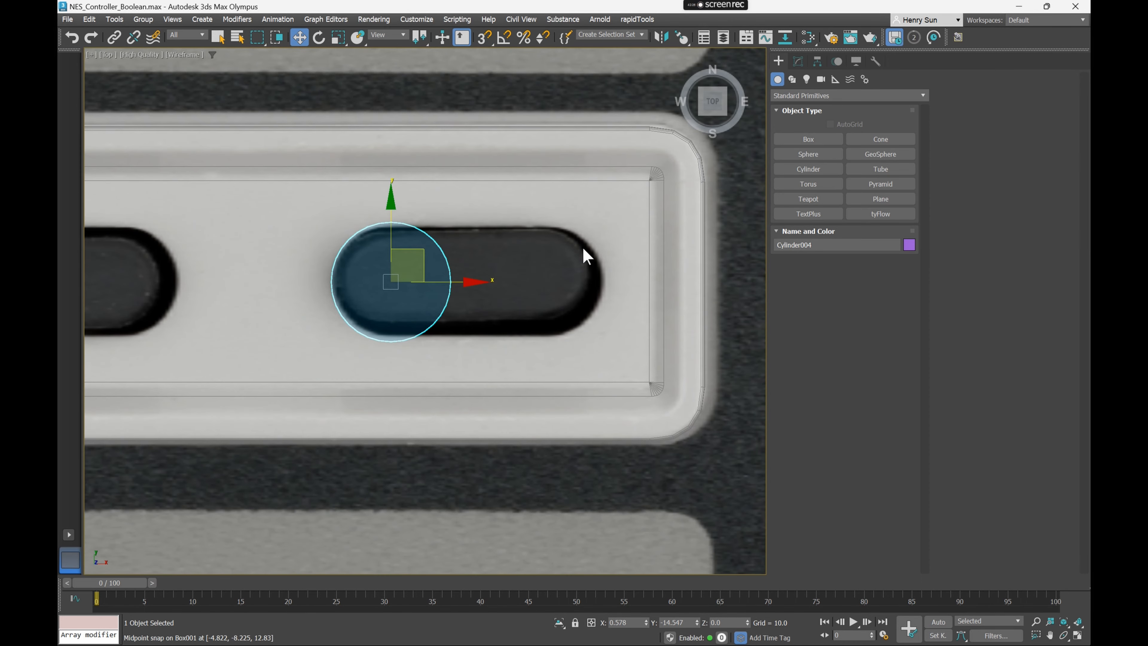
Try different side counts on the cylinder against the reference and set its sides to 20
{"action": "left_click", "coordinate": [798, 62]}
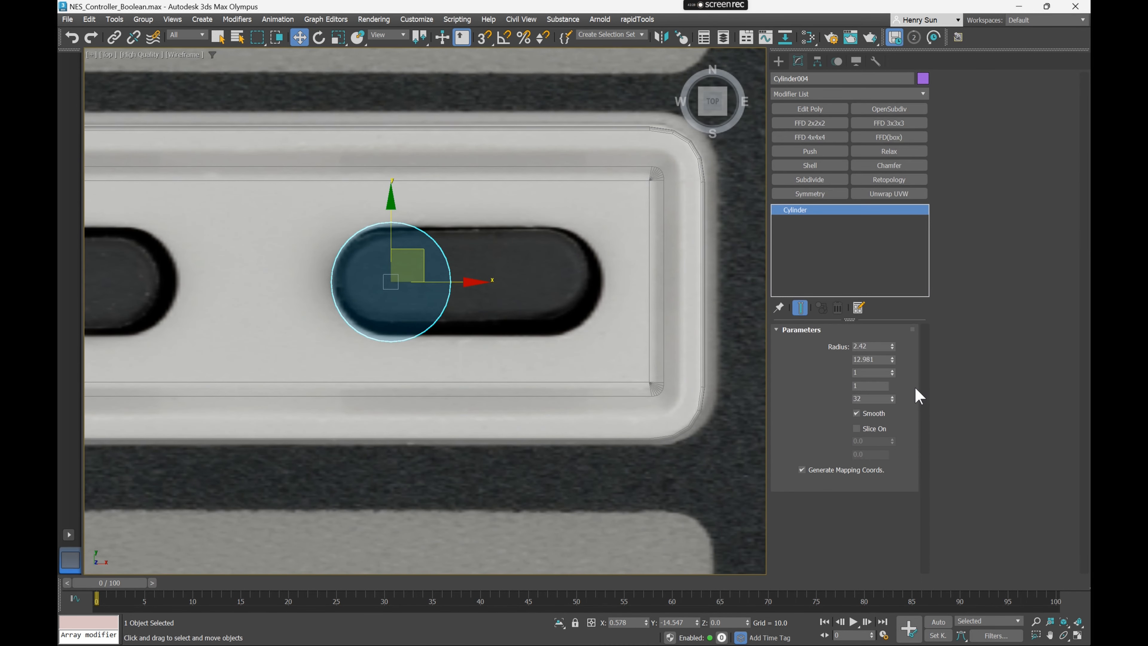
{"action": "key", "text": "F3"}
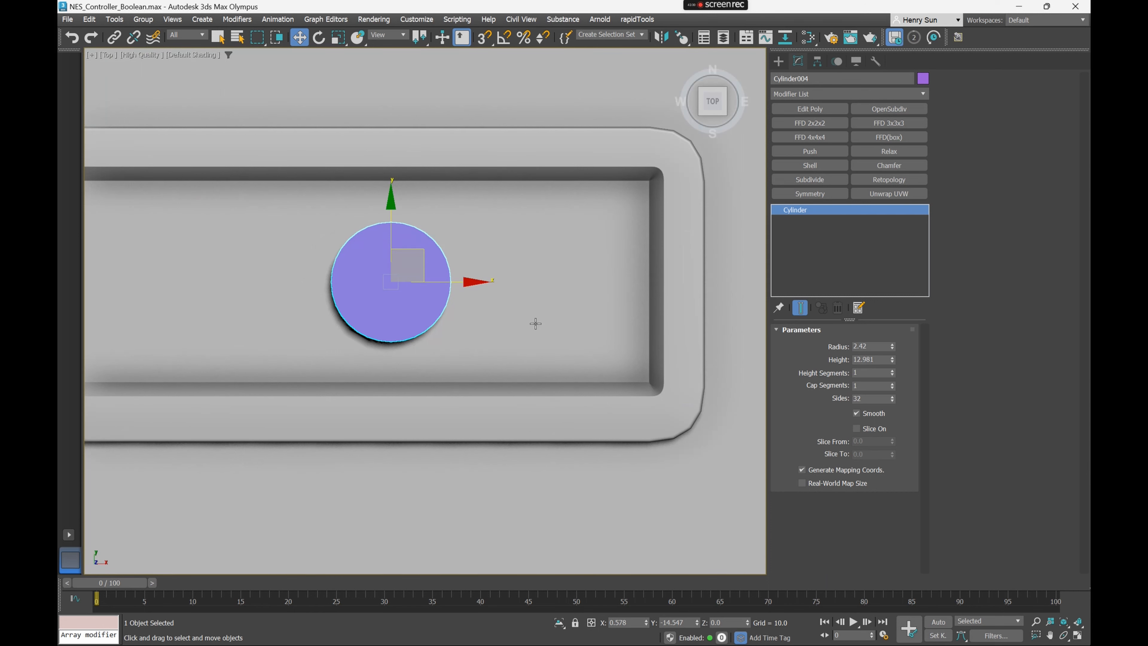
{"action": "left_click_drag", "start_coordinate": [892, 400], "coordinate": [891, 412]}
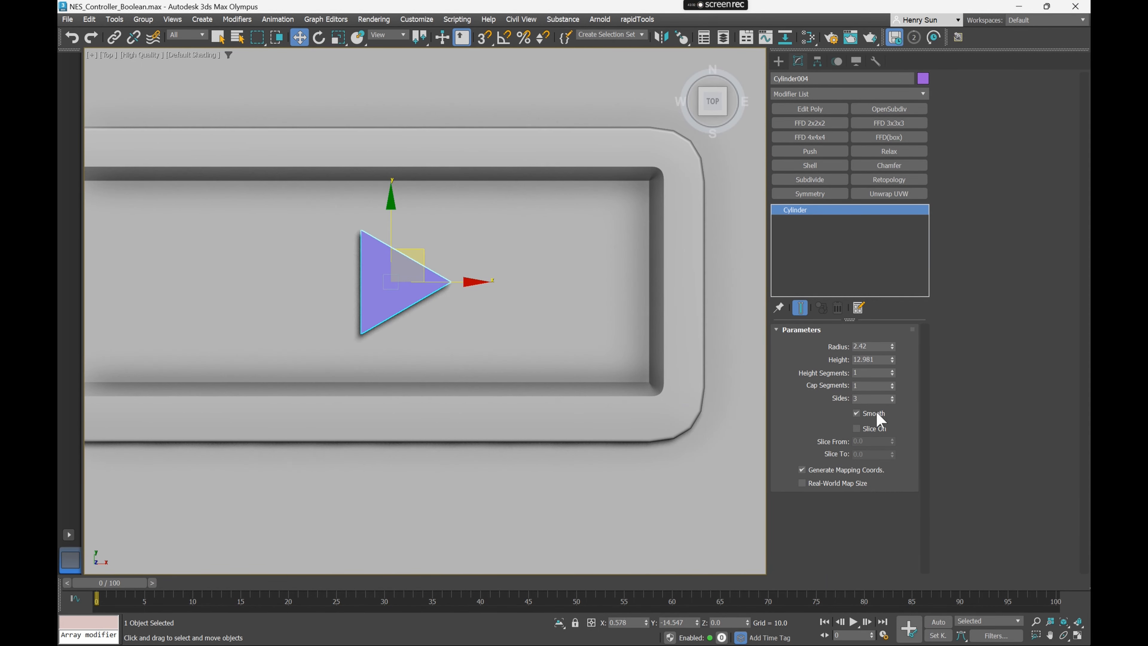
{"action": "key", "text": "F3"}
{"action": "middle_click_drag", "start_coordinate": [543, 297], "coordinate": [568, 294]}
{"action": "left_click_drag", "start_coordinate": [892, 400], "coordinate": [893, 397]}
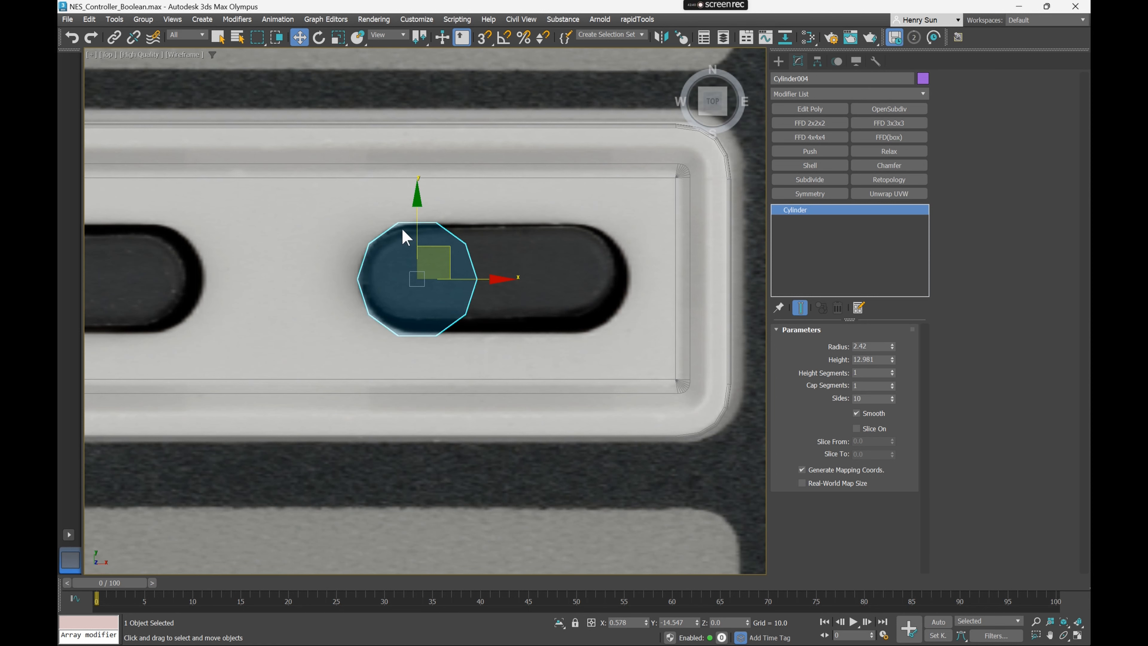
{"action": "left_click_drag", "start_coordinate": [893, 398], "coordinate": [892, 398]}
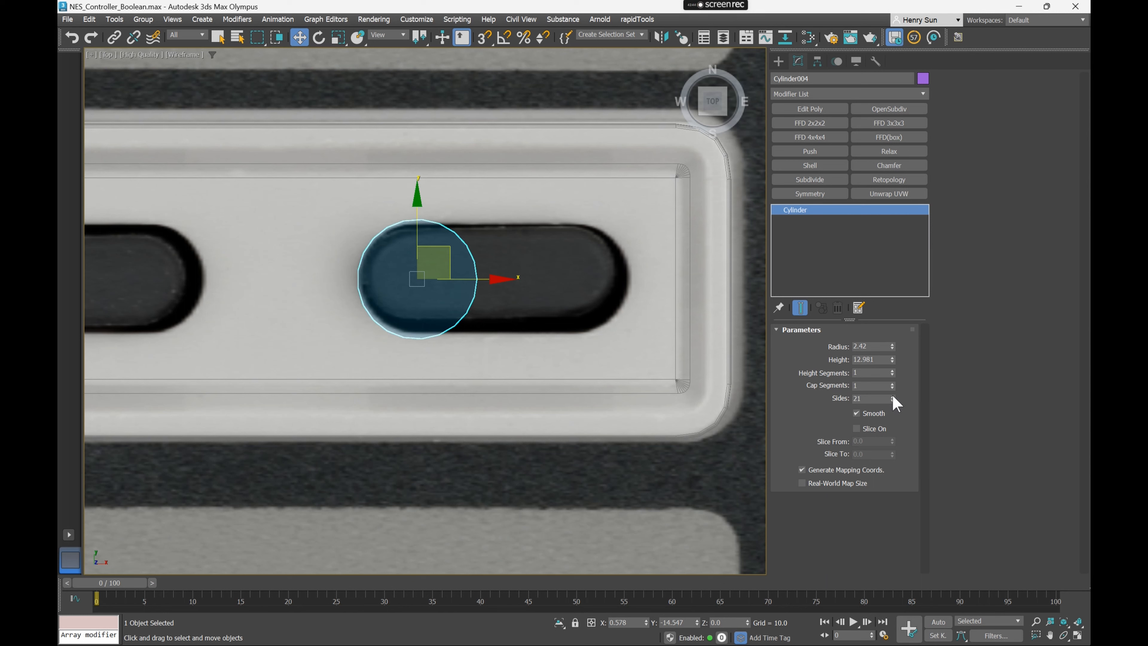
{"action": "key", "text": "F3"}
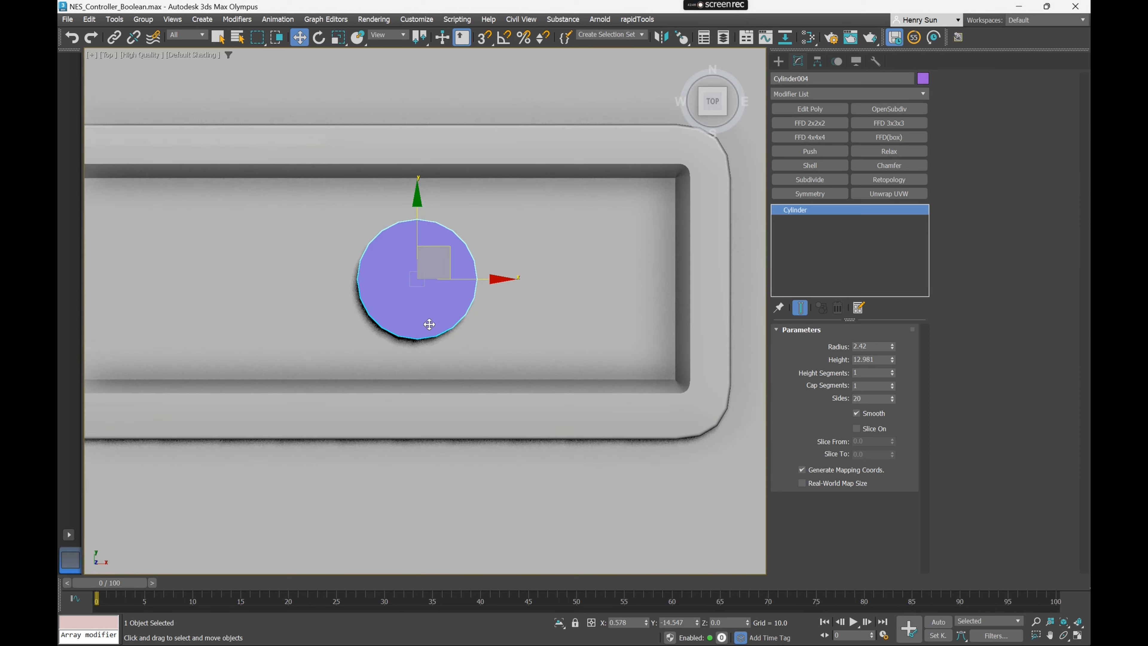
Increase the cylinder's sides to 30, comparing its roundness with the button in the reference image
{"action": "left_click", "coordinate": [892, 396]}
{"action": "key", "text": "F3"}
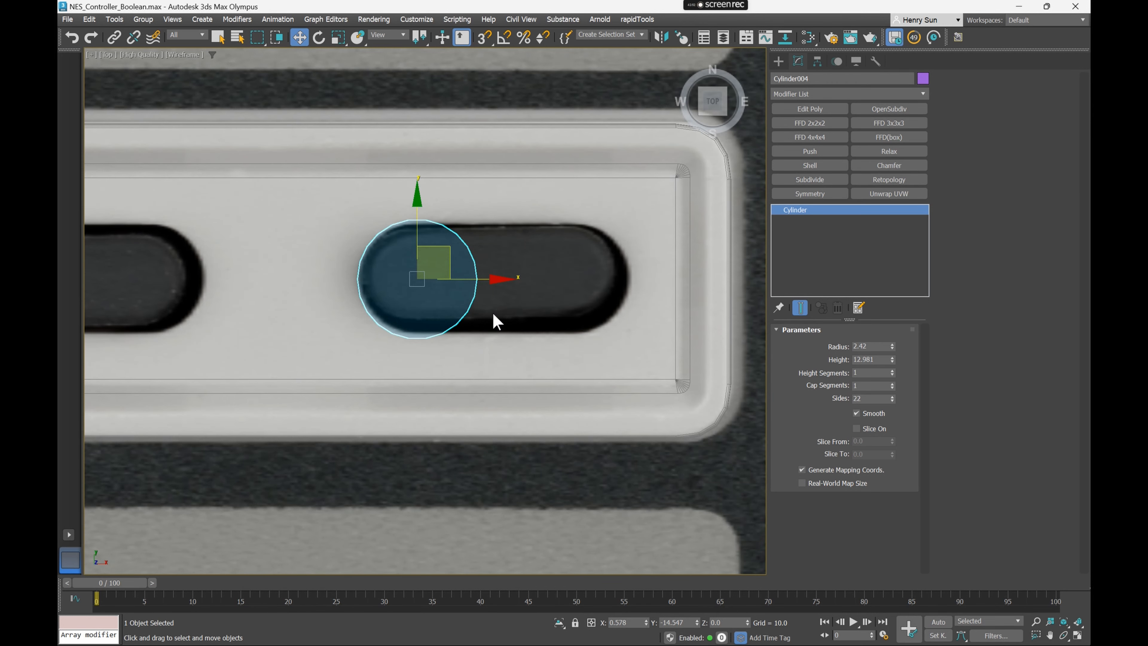
{"action": "key", "text": "F3"}
{"action": "left_click", "coordinate": [892, 396]}
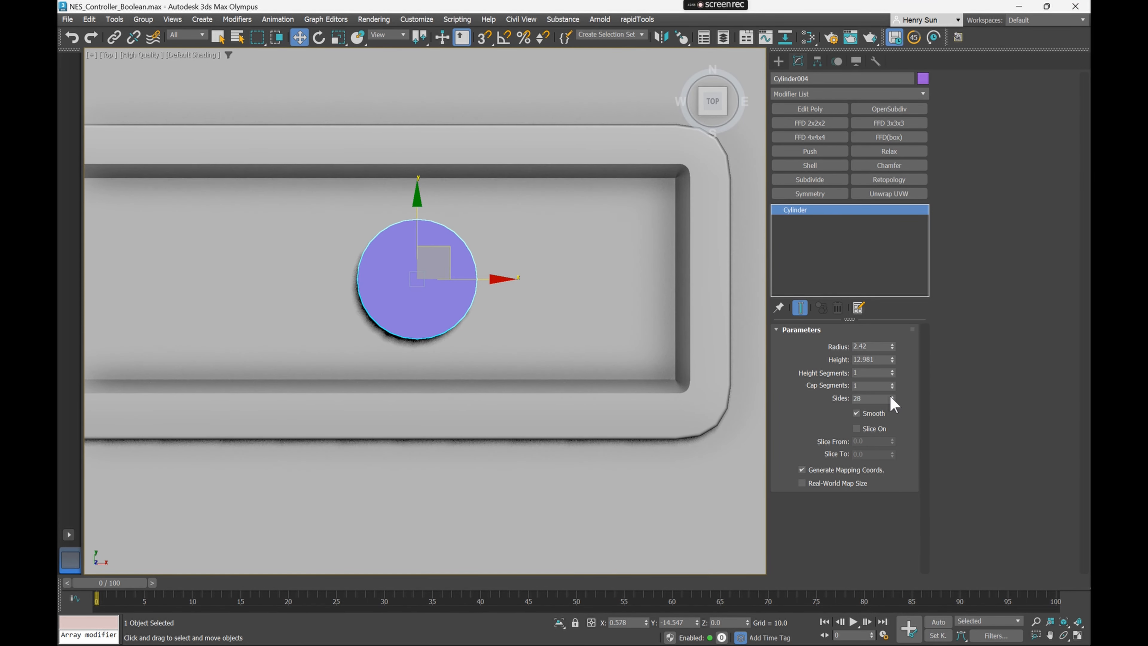
{"action": "scroll", "coordinate": [492, 335], "scroll_direction": "up", "scroll_amount": 5}
{"action": "key", "text": "F3"}
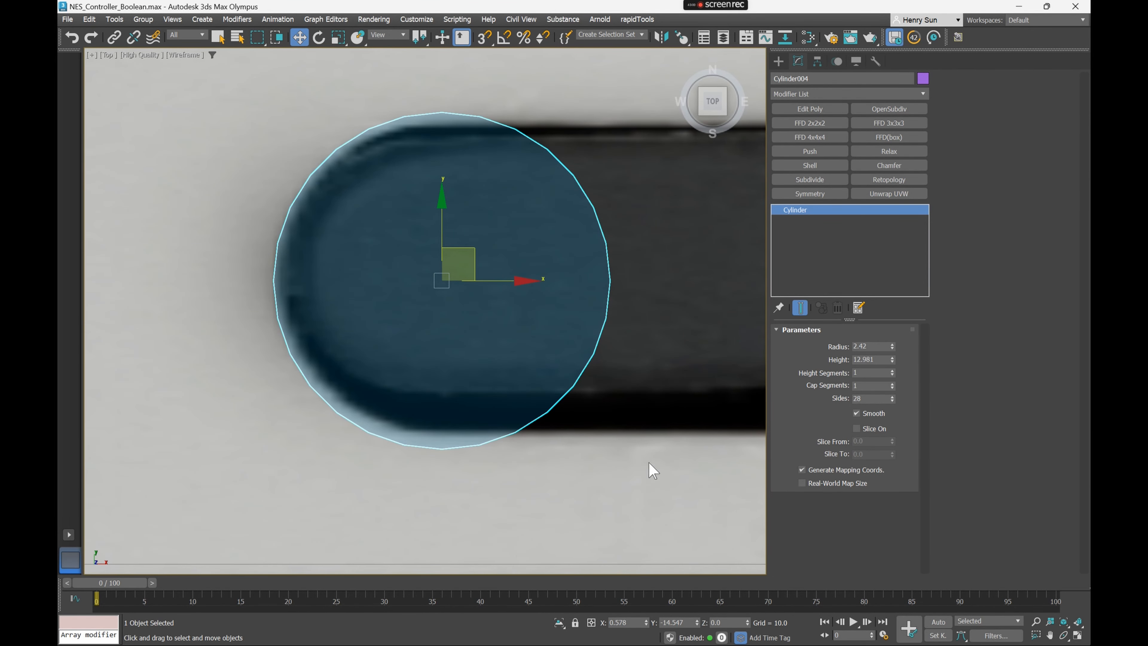
{"action": "left_click", "coordinate": [892, 396]}
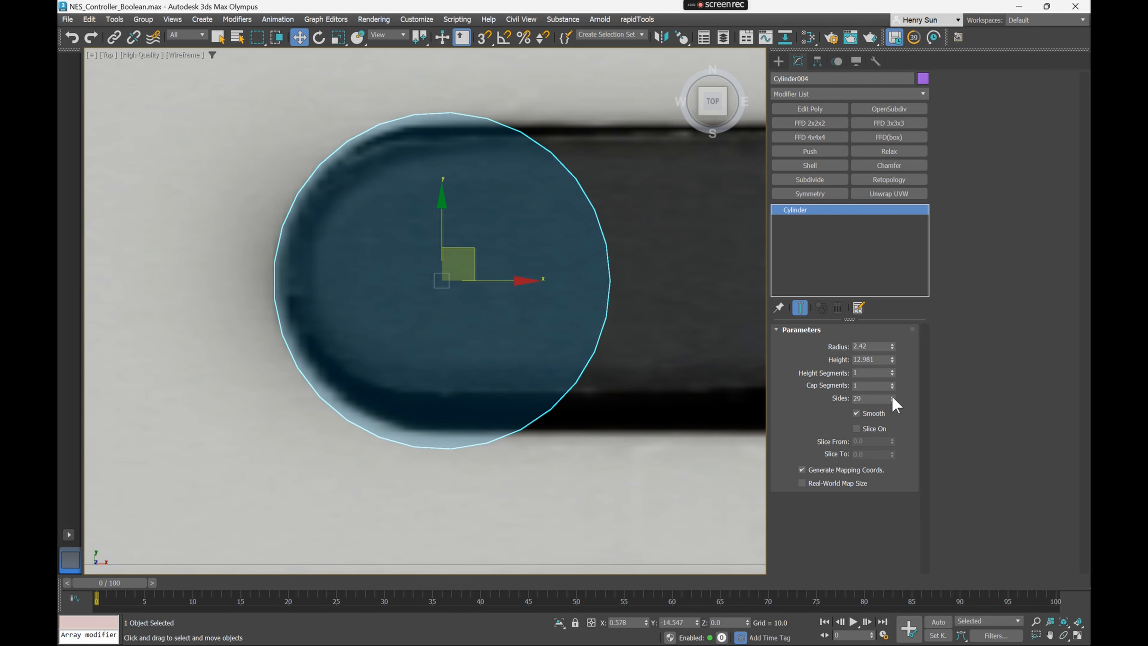
{"action": "left_click", "coordinate": [892, 396]}
{"action": "scroll", "coordinate": [494, 264], "scroll_direction": "down", "scroll_amount": 4}
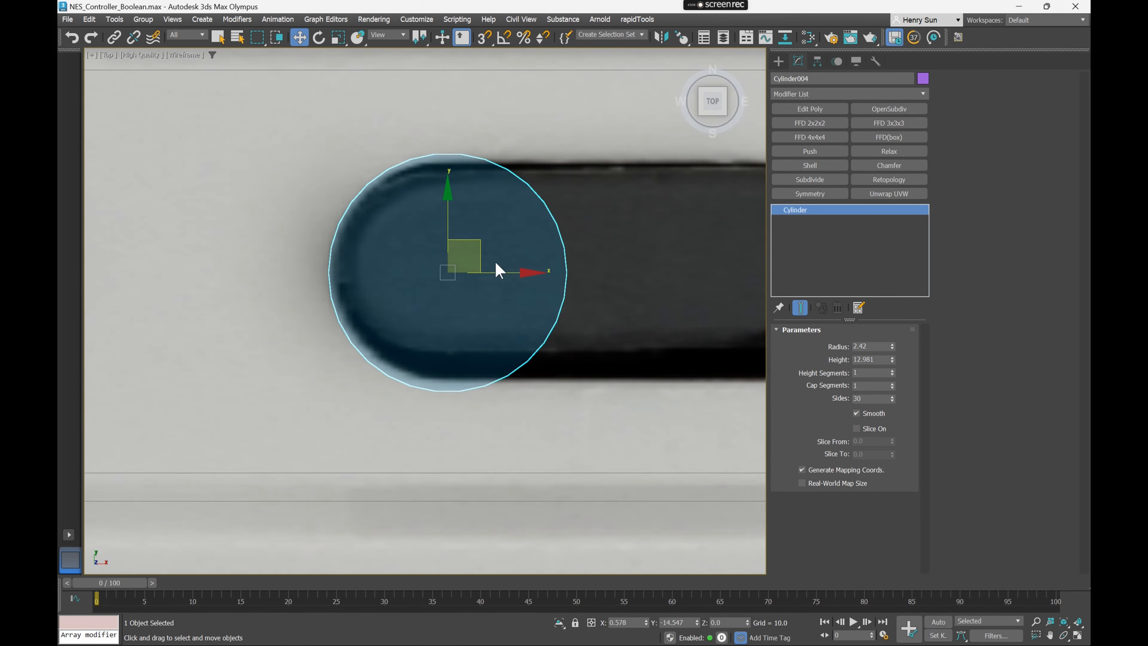
{"action": "key", "text": "F3"}
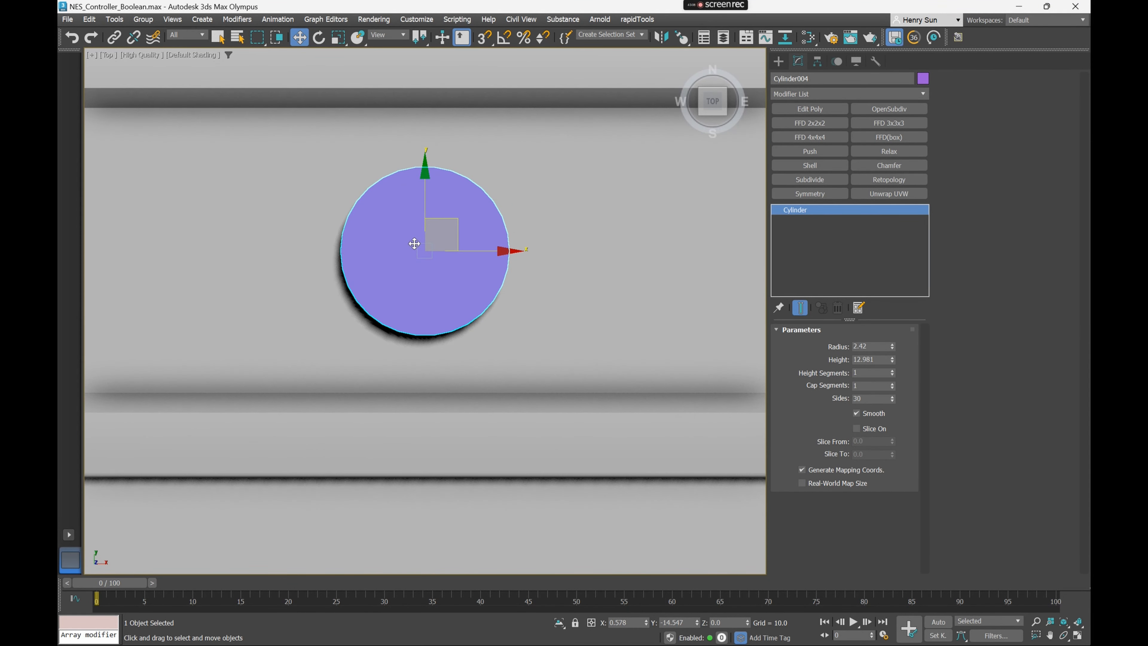
Add an Edit Poly modifier to the cylinder and stretch its right-half vertices along X to the right end of the reference button
{"action": "left_click", "coordinate": [808, 109]}
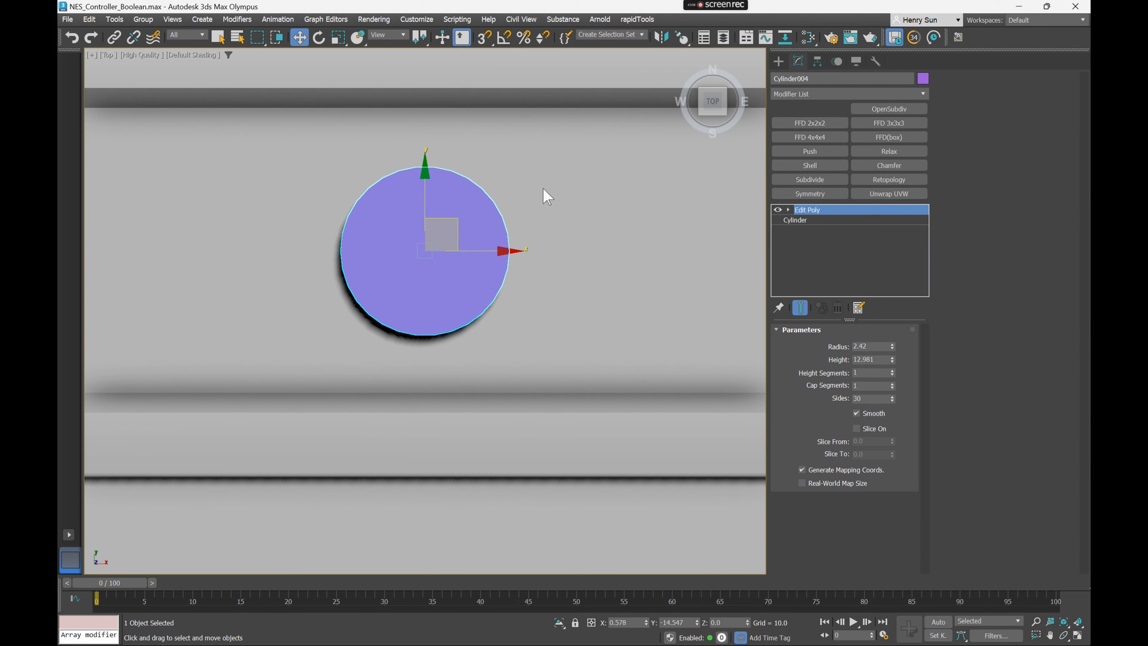
{"action": "scroll", "coordinate": [556, 193], "scroll_direction": "down", "scroll_amount": 2}
{"action": "key", "text": "1"}
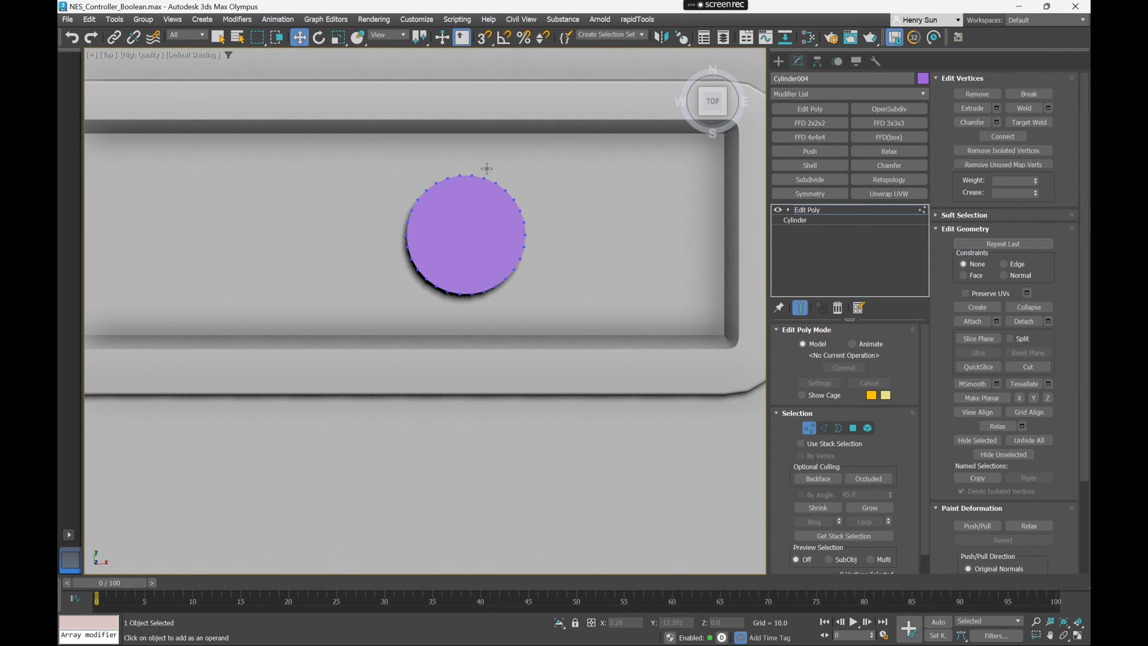
{"action": "left_click_drag", "start_coordinate": [586, 338], "coordinate": [586, 338]}
{"action": "mouse_move", "coordinate": [581, 234]}
{"action": "left_mouse_down"}
{"action": "mouse_move", "coordinate": [740, 242]}
{"action": "mouse_move", "coordinate": [720, 233]}
{"action": "left_mouse_up"}
{"action": "key", "text": "F3"}
Shift the cylinder's left-half vertices slightly along X to line up with the left end of the reference button
{"action": "left_click_drag", "start_coordinate": [347, 158], "coordinate": [429, 221]}
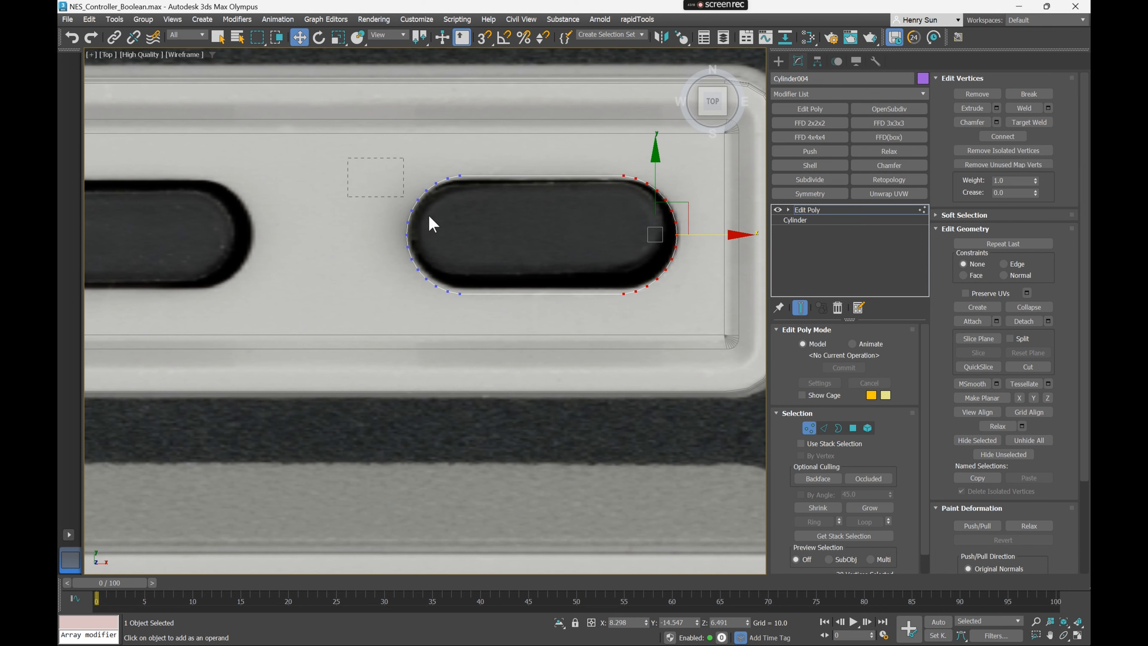
{"action": "left_click_drag", "start_coordinate": [555, 309], "coordinate": [555, 309]}
{"action": "left_click_drag", "start_coordinate": [497, 234], "coordinate": [499, 234]}
Scale all the pill's vertices down along Y to the reference button's outline, fine-tune its ends along X, and leave vertex editing
{"action": "middle_click_drag", "start_coordinate": [529, 220], "coordinate": [511, 229]}
{"action": "left_click_drag", "start_coordinate": [673, 323], "coordinate": [716, 326]}
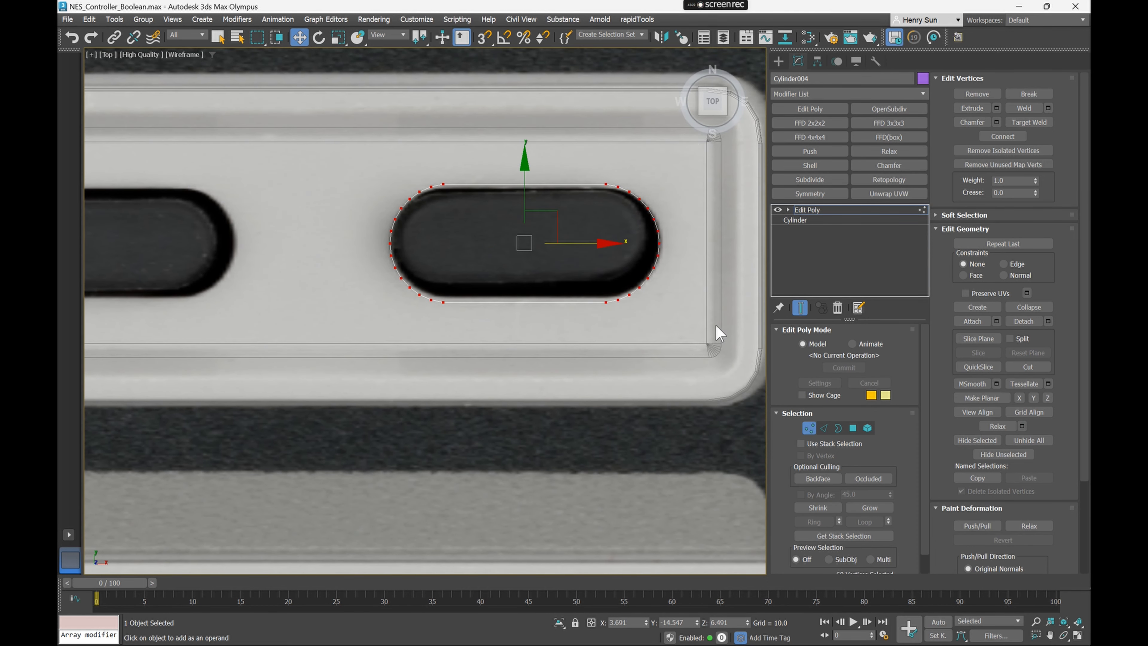
{"action": "key", "text": "r"}
{"action": "left_click_drag", "start_coordinate": [524, 165], "coordinate": [527, 168]}
{"action": "key", "text": "w"}
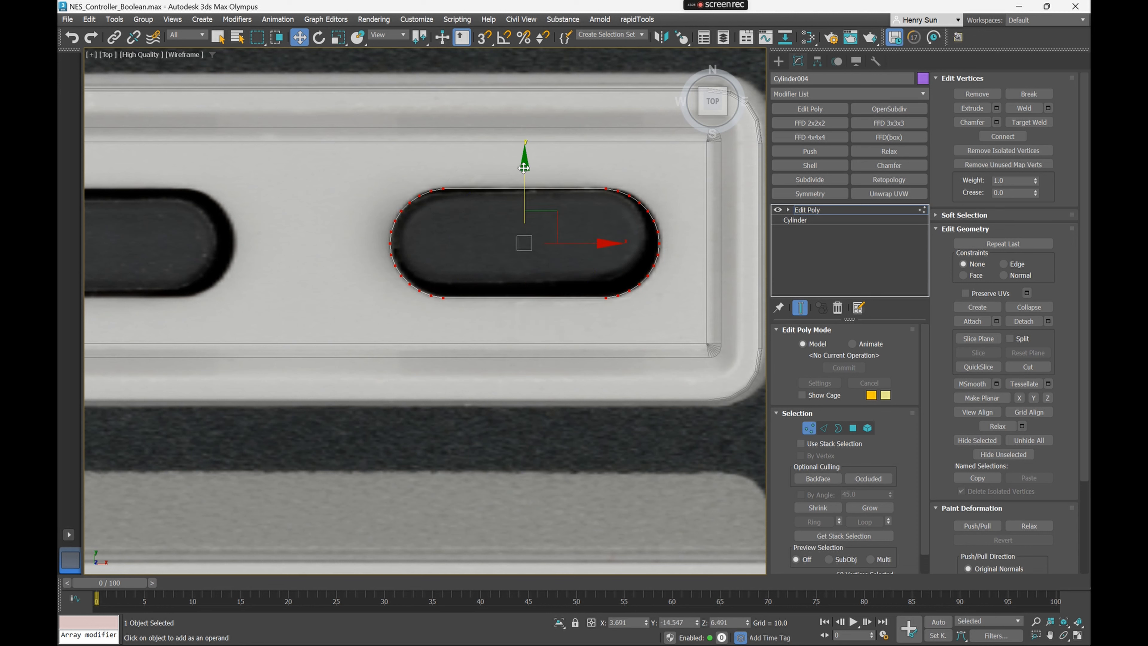
{"action": "left_click_drag", "start_coordinate": [556, 156], "coordinate": [710, 323]}
{"action": "left_click_drag", "start_coordinate": [685, 242], "coordinate": [687, 242]}
{"action": "left_click", "coordinate": [834, 368]}
{"action": "left_click", "coordinate": [812, 428]}
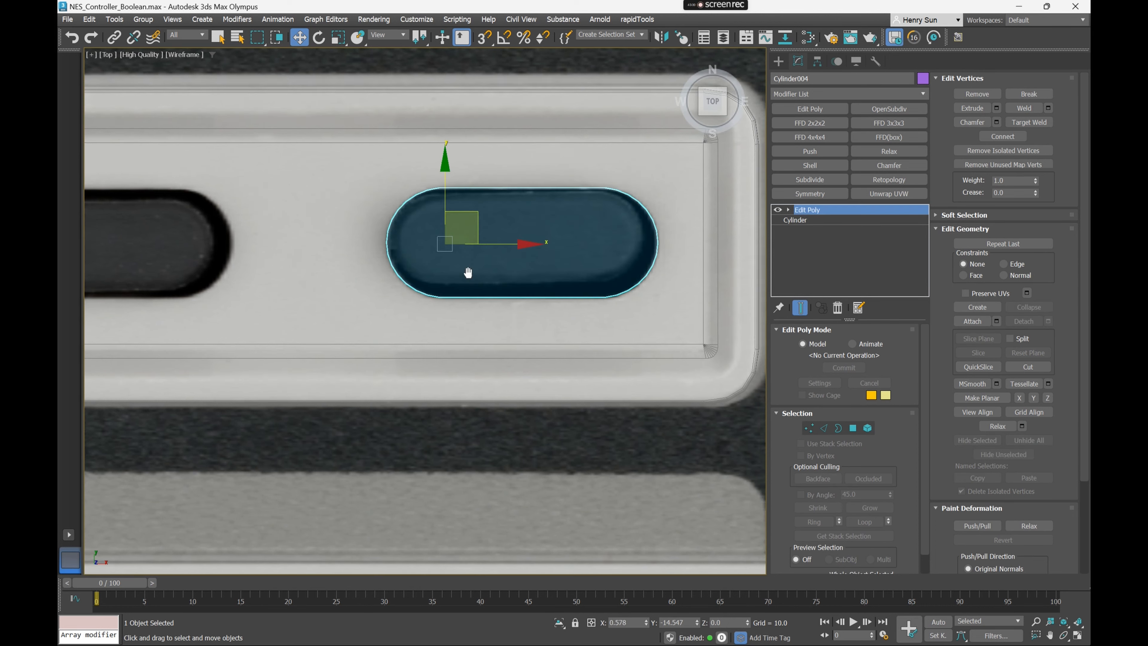
Raise the pill-shaped cylinder along Z in perspective view so it stands through the controller's recessed button panel
{"action": "middle_click_drag", "start_coordinate": [468, 271], "coordinate": [335, 274]}
{"action": "key", "text": "p"}
{"action": "middle_click_drag", "start_coordinate": [405, 271], "coordinate": [435, 213], "text": "alt"}
{"action": "scroll", "coordinate": [464, 302], "scroll_direction": "down", "scroll_amount": 1}
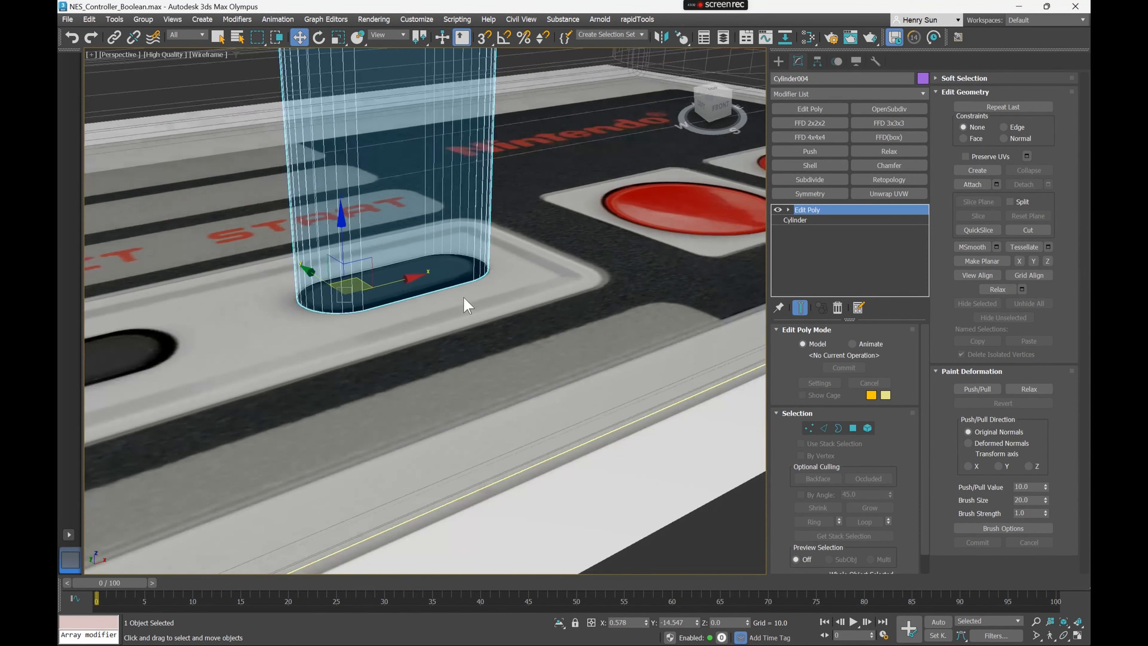
{"action": "key", "text": "F3"}
{"action": "mouse_move", "coordinate": [463, 302]}
{"action": "middle_mouse_down", "text": "alt"}
{"action": "mouse_move", "coordinate": [402, 252]}
{"action": "mouse_move", "coordinate": [425, 296]}
{"action": "middle_mouse_up", "text": "alt"}
{"action": "scroll", "coordinate": [436, 285], "scroll_direction": "down", "scroll_amount": 2}
{"action": "middle_click_drag", "start_coordinate": [347, 293], "coordinate": [437, 299]}
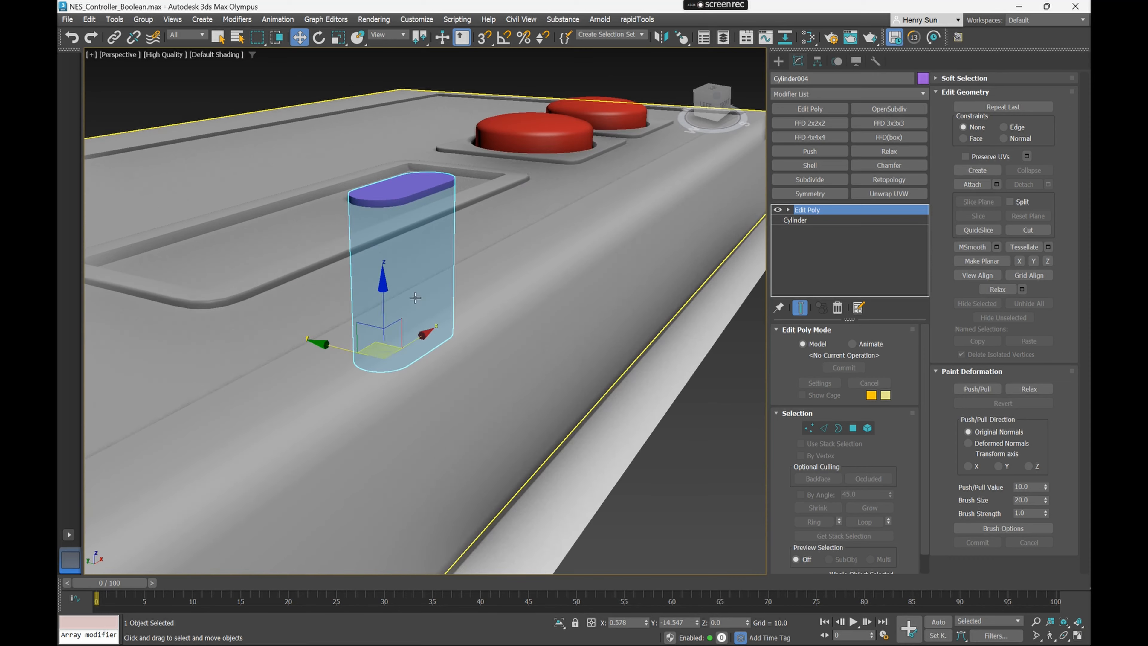
{"action": "left_click_drag", "start_coordinate": [379, 274], "coordinate": [377, 168]}
Scale the pill down along Z to a short block and raise it slightly so it intersects the recessed panel
{"action": "middle_click_drag", "start_coordinate": [377, 169], "coordinate": [450, 264]}
{"action": "key", "text": "r"}
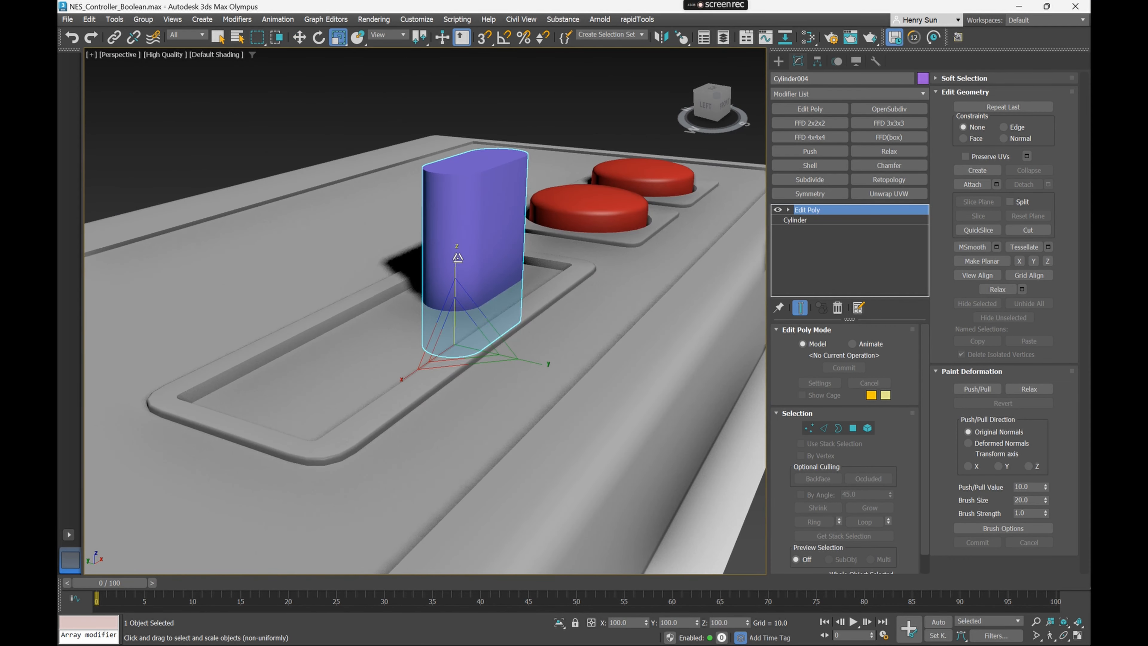
{"action": "left_click_drag", "start_coordinate": [450, 264], "coordinate": [451, 318]}
{"action": "key", "text": "w"}
{"action": "left_click_drag", "start_coordinate": [455, 273], "coordinate": [458, 256]}
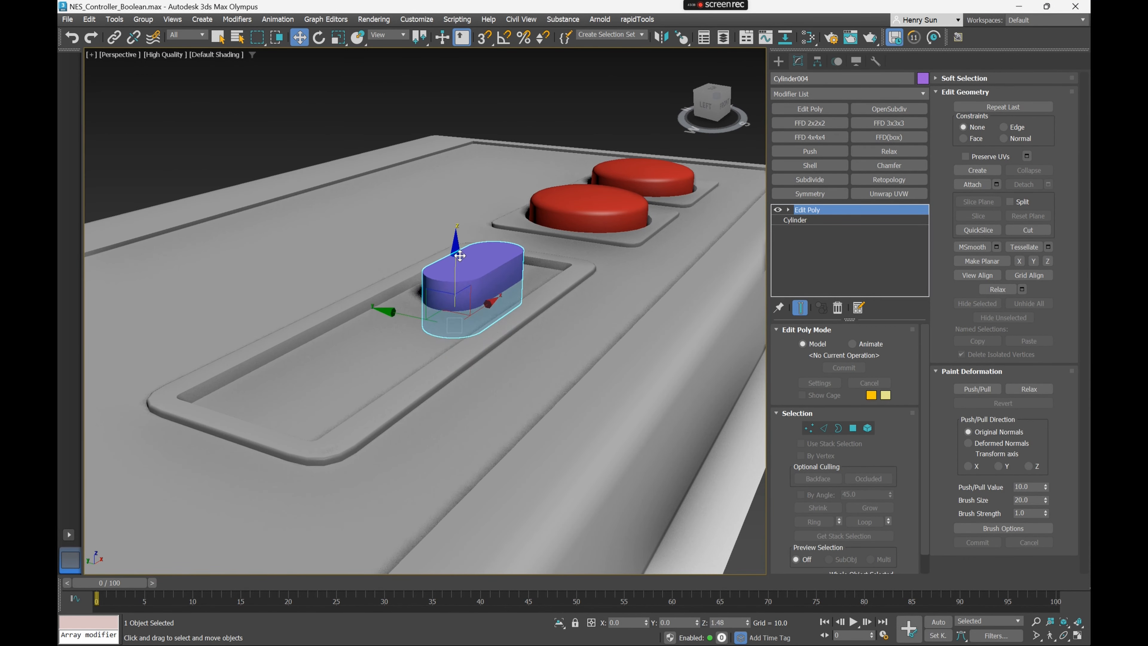
Clone the shortened pill in place as a copy named Cylinder005
{"action": "scroll", "coordinate": [453, 292], "scroll_direction": "up", "scroll_amount": 2}
{"action": "middle_click_drag", "start_coordinate": [454, 292], "coordinate": [353, 313], "text": "alt"}
{"action": "scroll", "coordinate": [446, 328], "scroll_direction": "up", "scroll_amount": 3}
{"action": "scroll", "coordinate": [353, 318], "scroll_direction": "up", "scroll_amount": 2}
{"action": "scroll", "coordinate": [353, 313], "scroll_direction": "down", "scroll_amount": 2}
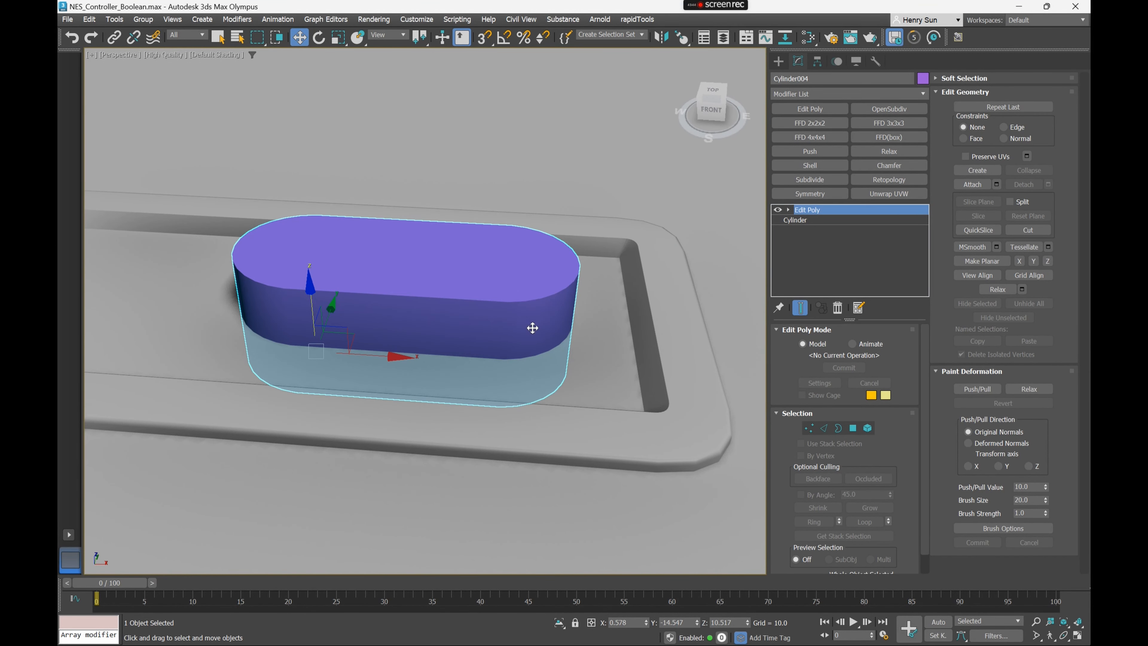
{"action": "middle_click_drag", "start_coordinate": [508, 326], "coordinate": [544, 312]}
{"action": "right_click", "coordinate": [513, 268]}
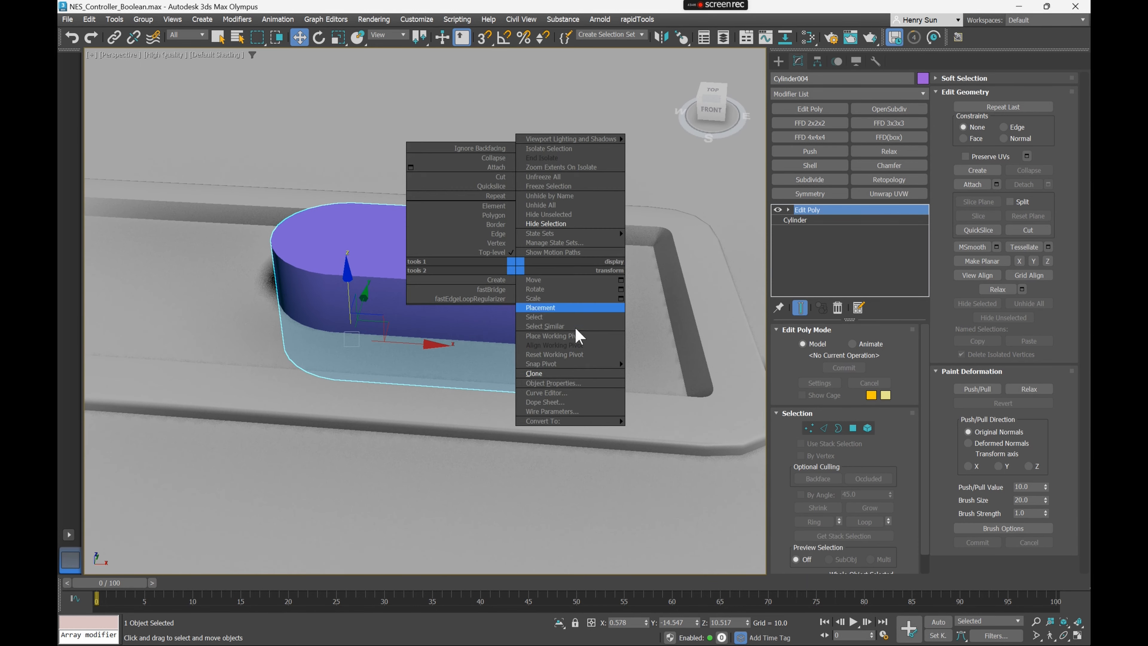
{"action": "left_click", "coordinate": [569, 378]}
{"action": "left_click", "coordinate": [546, 370]}
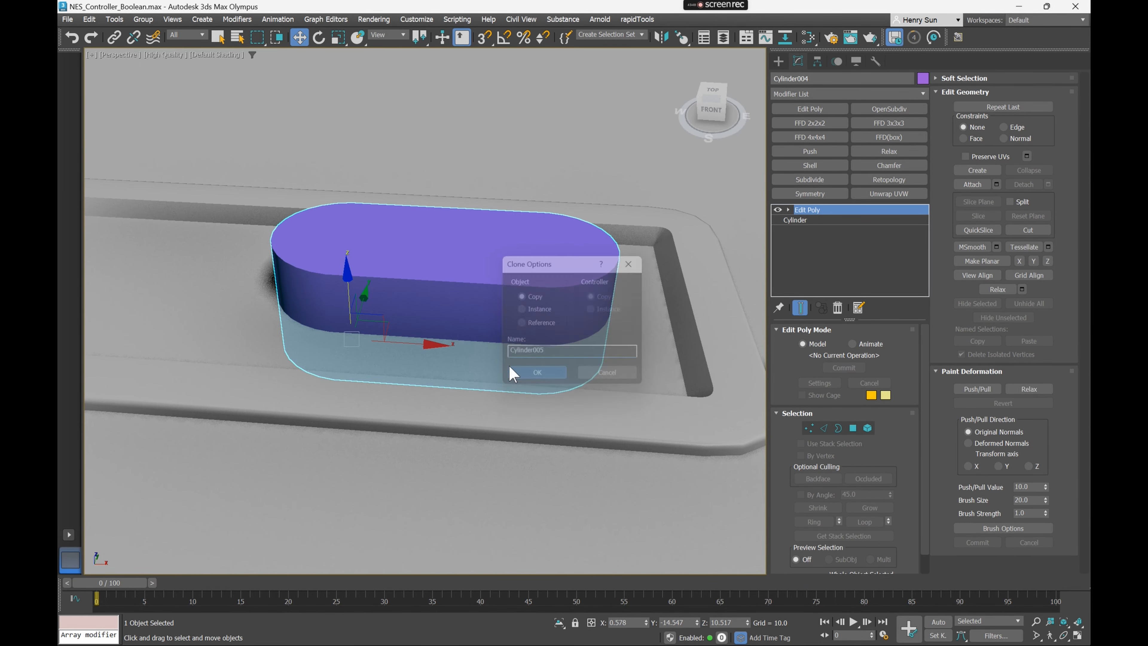
Center the pivot of the cloned pill to the object
{"action": "key", "text": "t"}
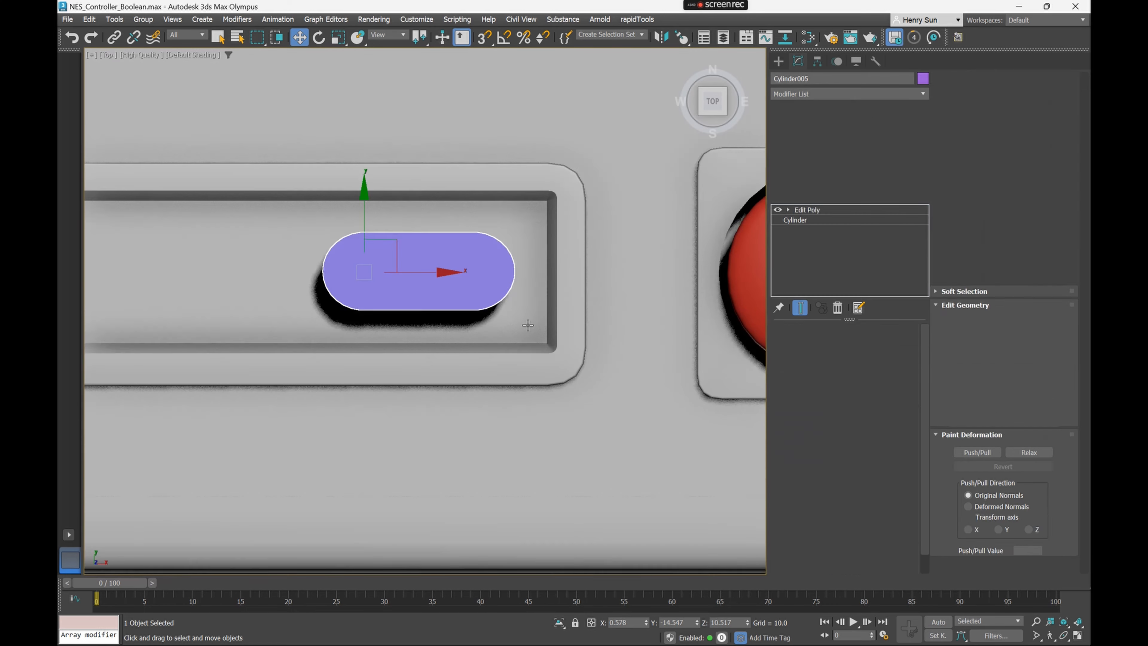
{"action": "scroll", "coordinate": [409, 289], "scroll_direction": "up", "scroll_amount": 3}
{"action": "key", "text": "F3"}
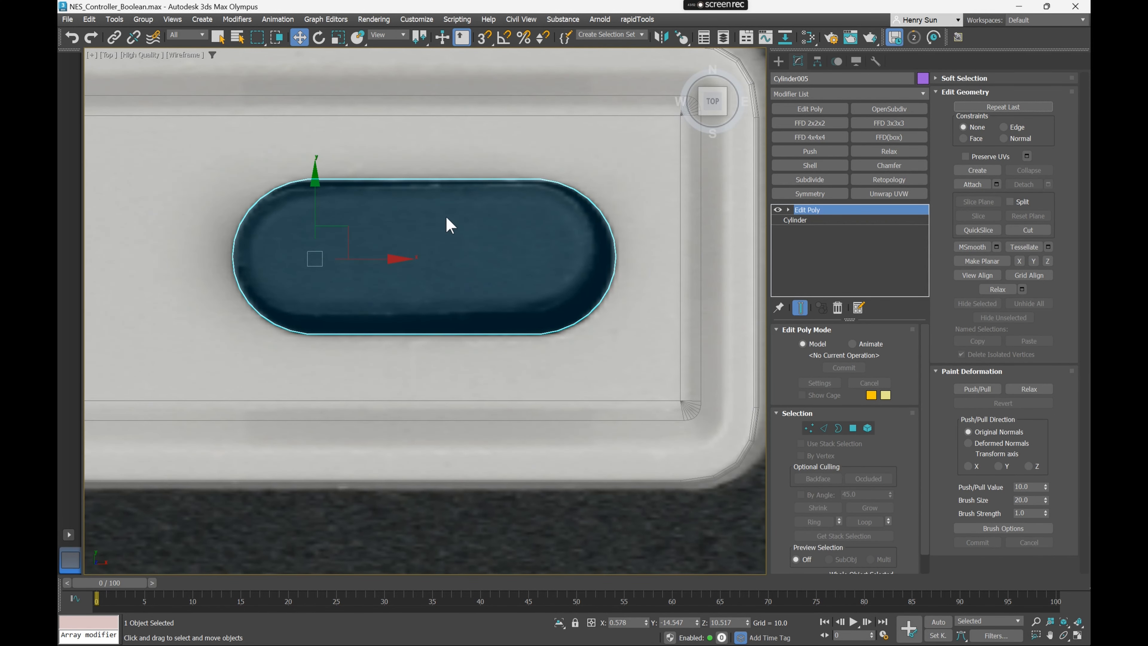
{"action": "middle_click_drag", "start_coordinate": [446, 218], "coordinate": [541, 244]}
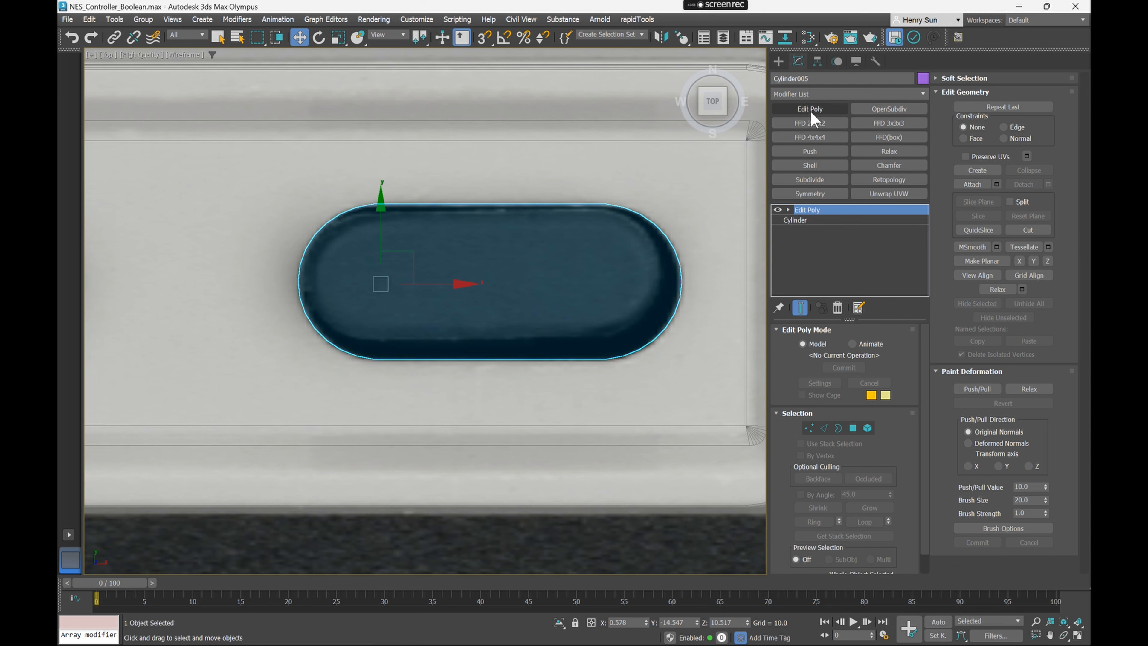
{"action": "left_click", "coordinate": [817, 63]}
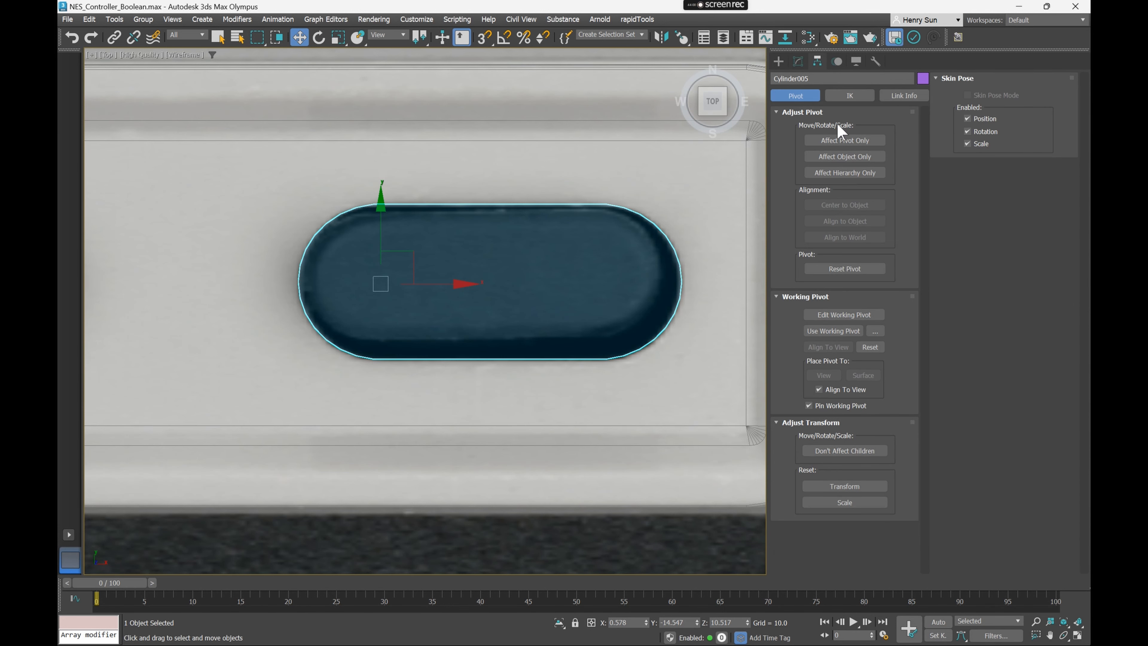
{"action": "left_click", "coordinate": [852, 143]}
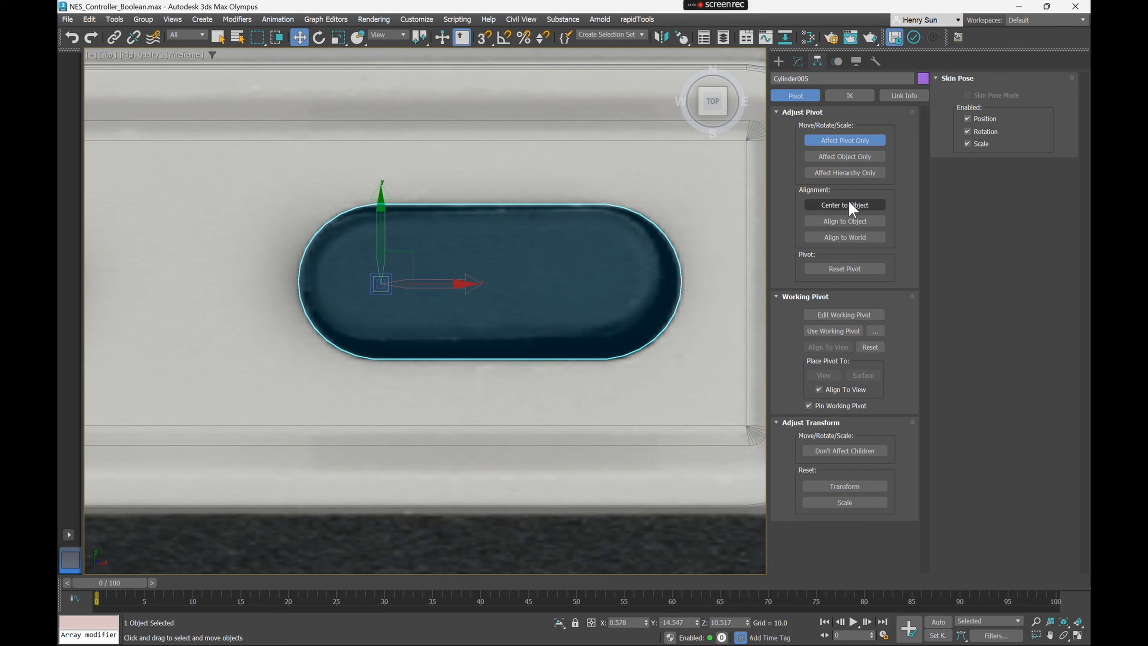
{"action": "left_click", "coordinate": [852, 204]}
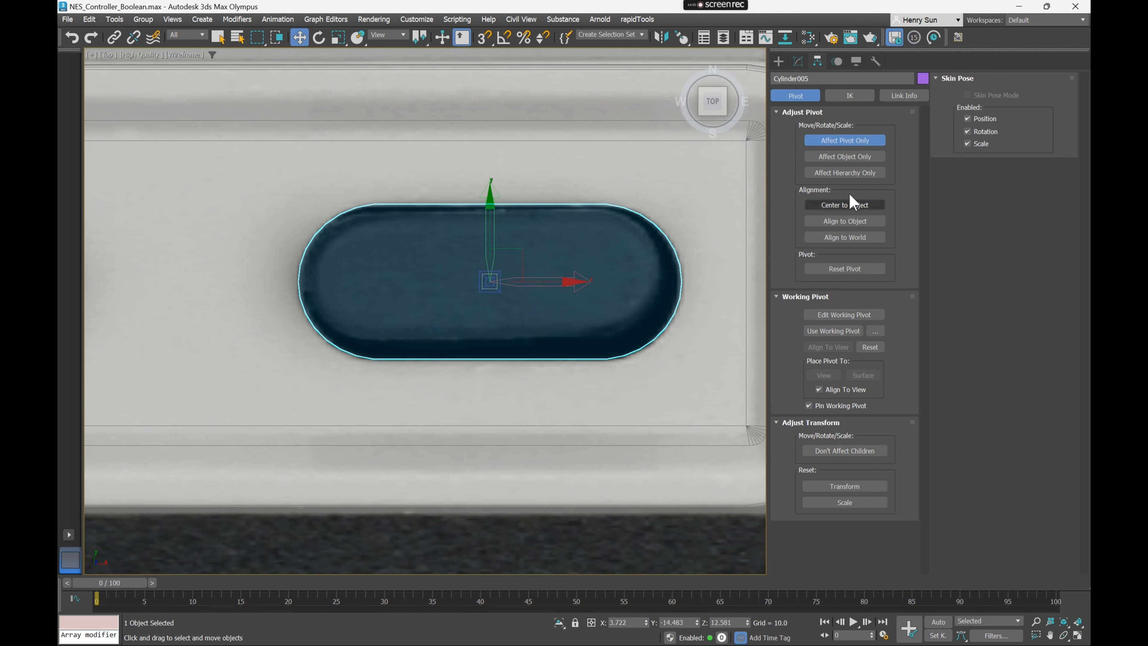
{"action": "left_click", "coordinate": [864, 143]}
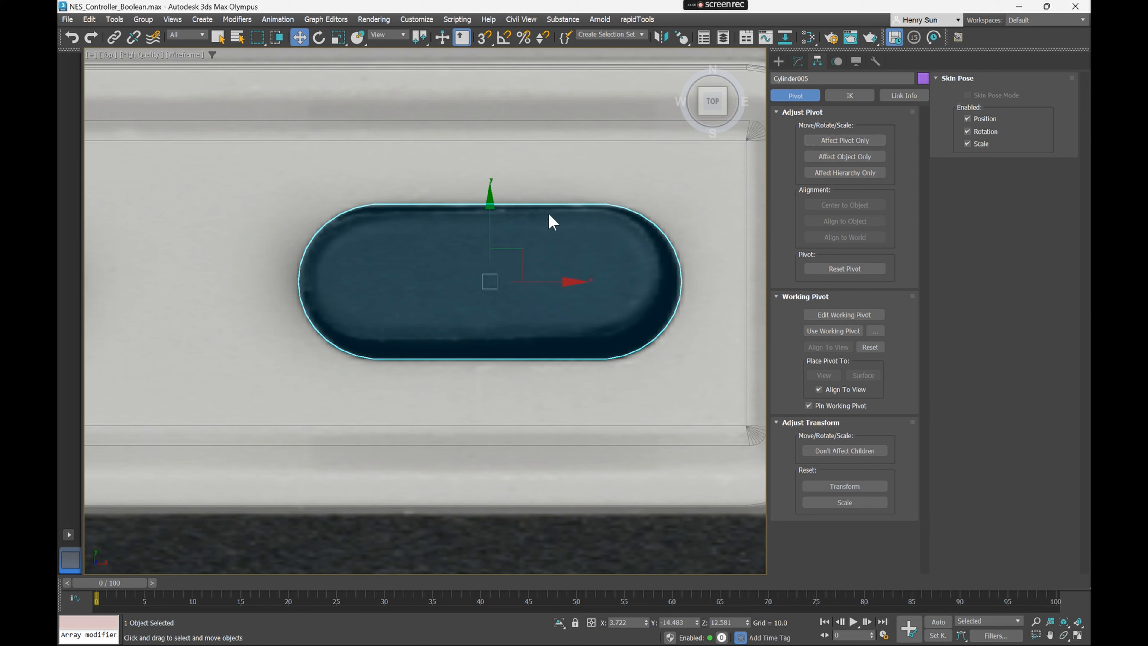
Scale the cloned pill down to about 92% in X and 86% in Y, leaving a gap inside the original's outline
{"action": "key", "text": "r"}
{"action": "left_click_drag", "start_coordinate": [488, 202], "coordinate": [491, 205]}
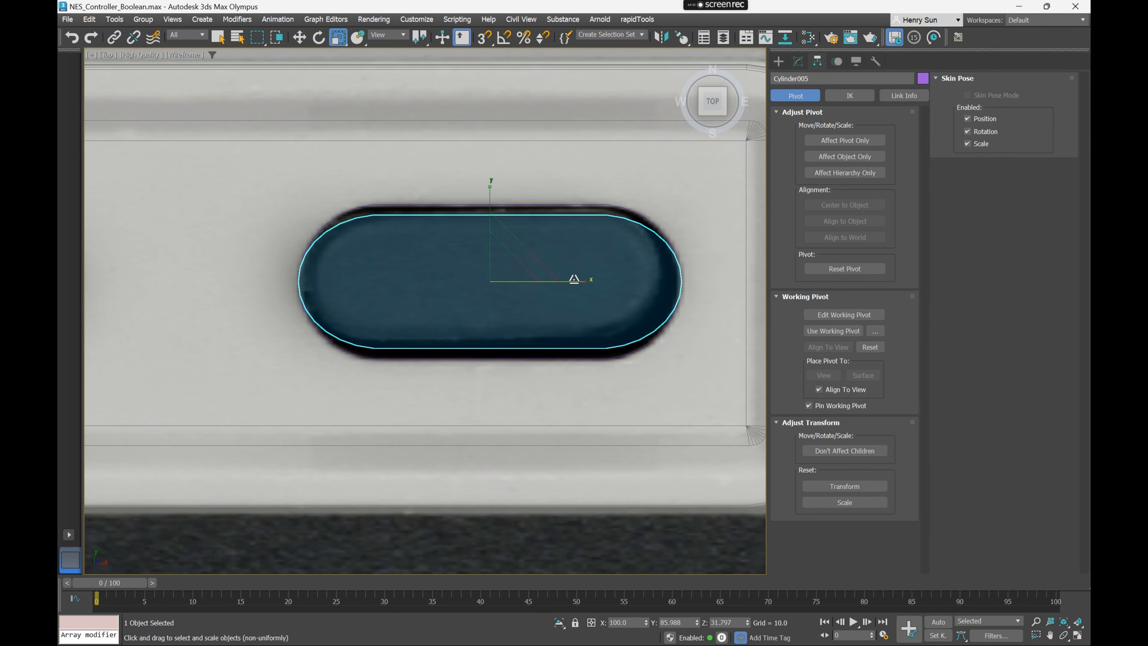
{"action": "left_click_drag", "start_coordinate": [573, 279], "coordinate": [572, 281]}
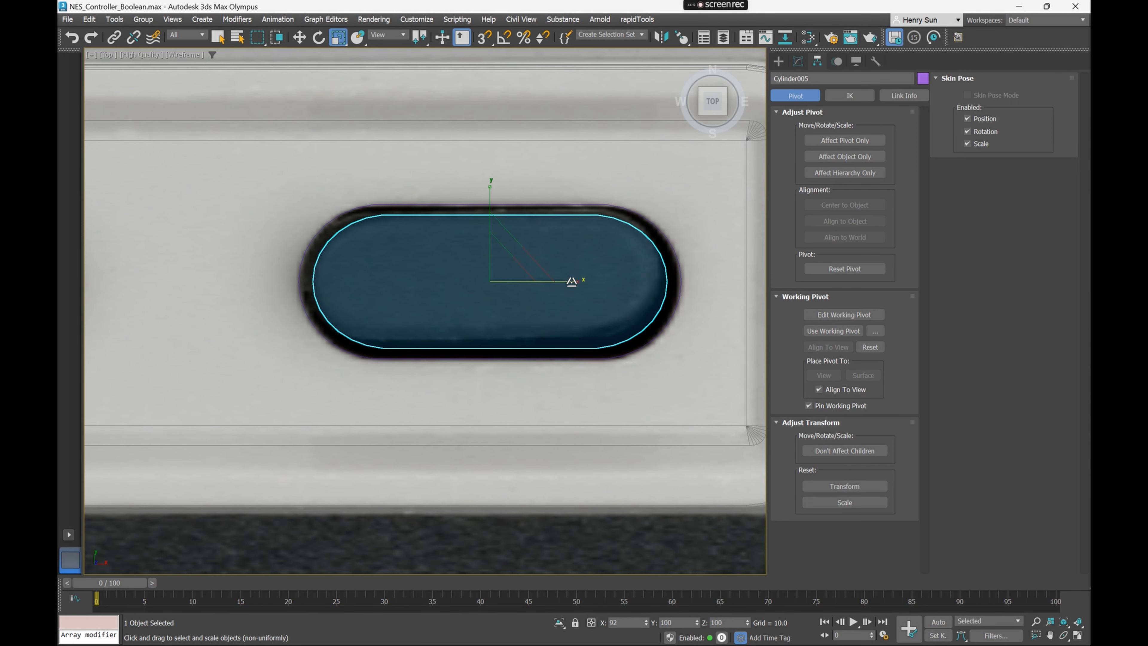
{"action": "left_click_drag", "start_coordinate": [491, 204], "coordinate": [493, 202]}
Subtract the larger original pill, Cylinder004, from the controller body using the body's existing Boolean modifier
{"action": "key", "text": "p"}
{"action": "scroll", "coordinate": [537, 239], "scroll_direction": "down", "scroll_amount": 3}
{"action": "mouse_move", "coordinate": [551, 256]}
{"action": "middle_mouse_down", "text": "alt"}
{"action": "mouse_move", "coordinate": [563, 203]}
{"action": "mouse_move", "coordinate": [524, 165]}
{"action": "middle_mouse_up", "text": "alt"}
{"action": "key", "text": "F3"}
{"action": "scroll", "coordinate": [563, 203], "scroll_direction": "down", "scroll_amount": 3}
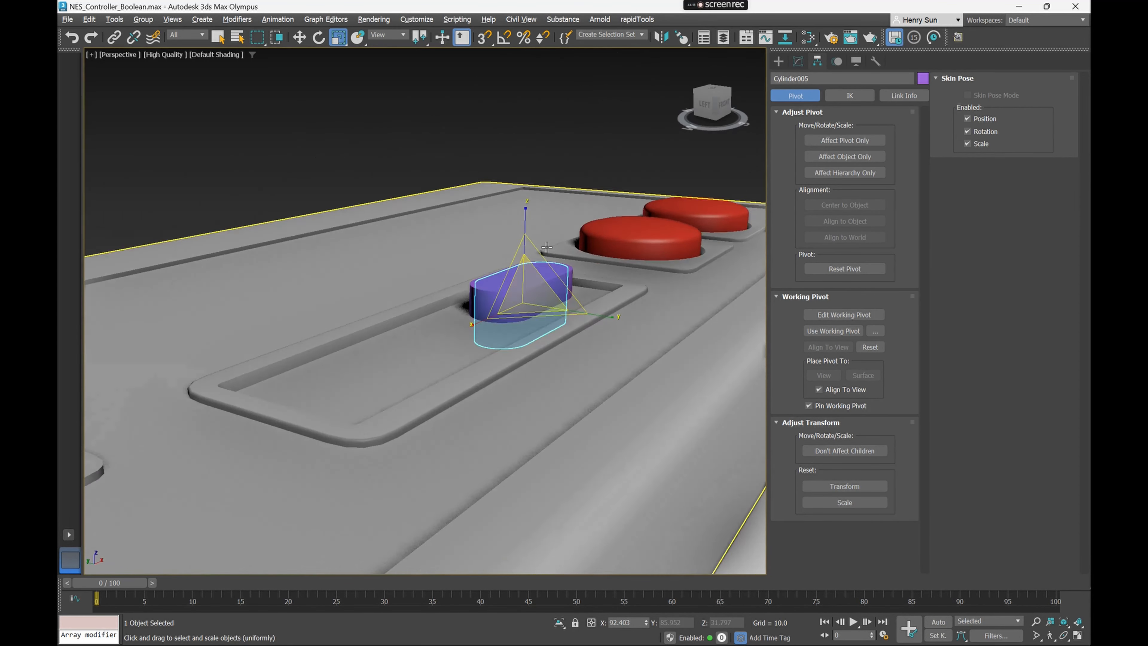
{"action": "scroll", "coordinate": [520, 166], "scroll_direction": "up", "scroll_amount": 5}
{"action": "scroll", "coordinate": [518, 166], "scroll_direction": "down", "scroll_amount": 5}
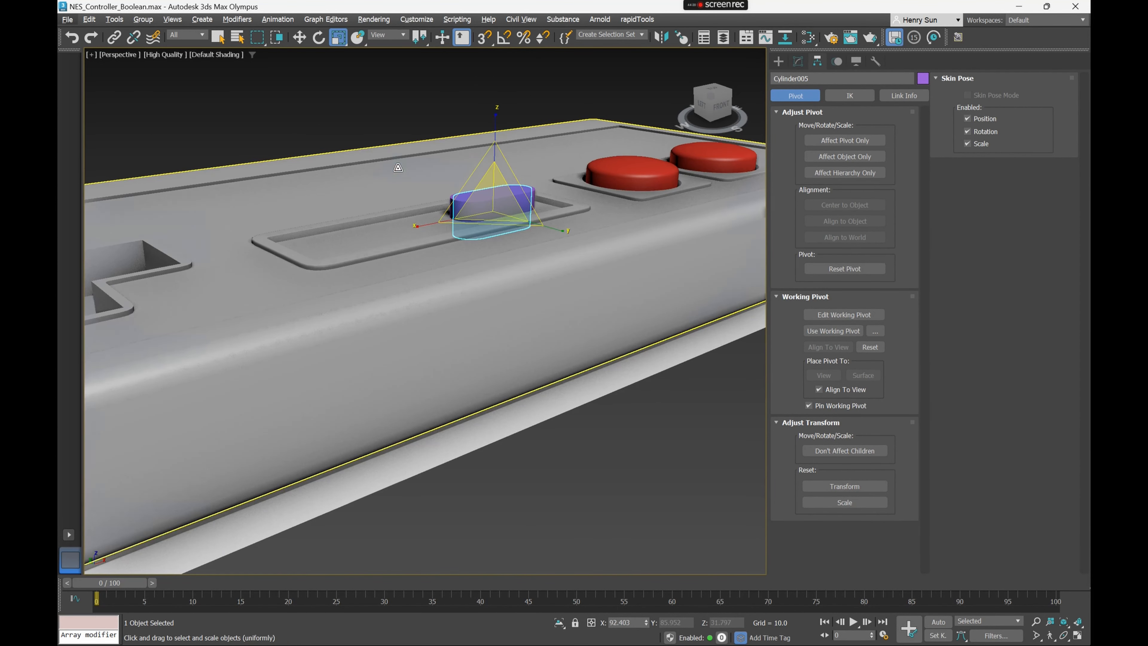
{"action": "left_click", "coordinate": [660, 207]}
{"action": "left_click", "coordinate": [798, 62]}
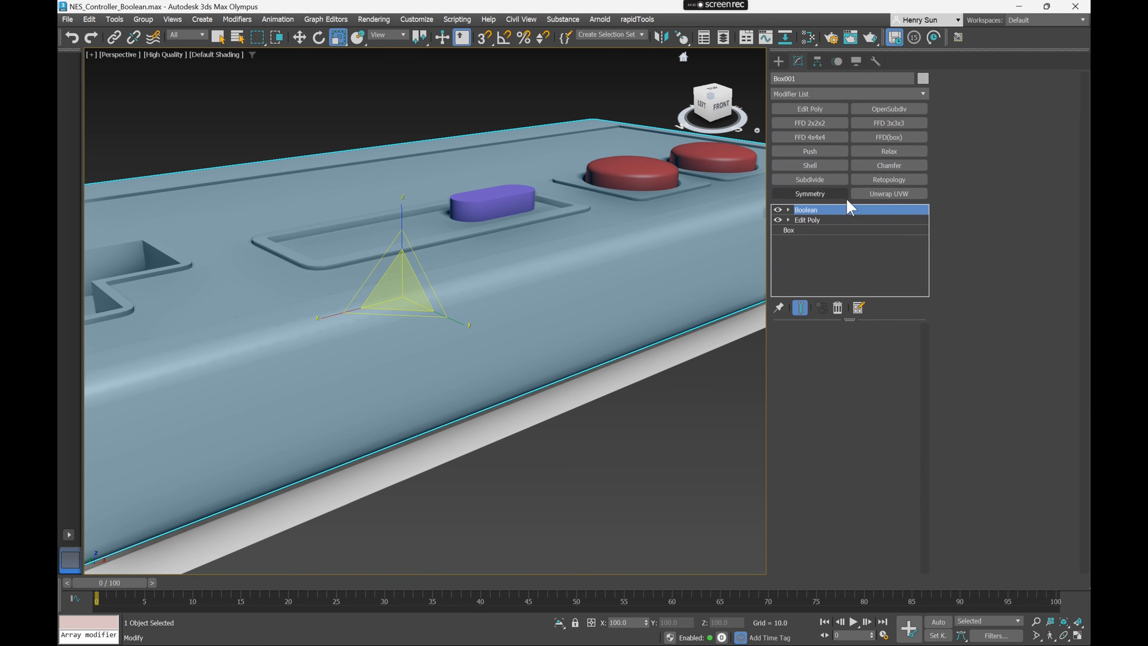
{"action": "scroll", "coordinate": [501, 219], "scroll_direction": "up", "scroll_amount": 3}
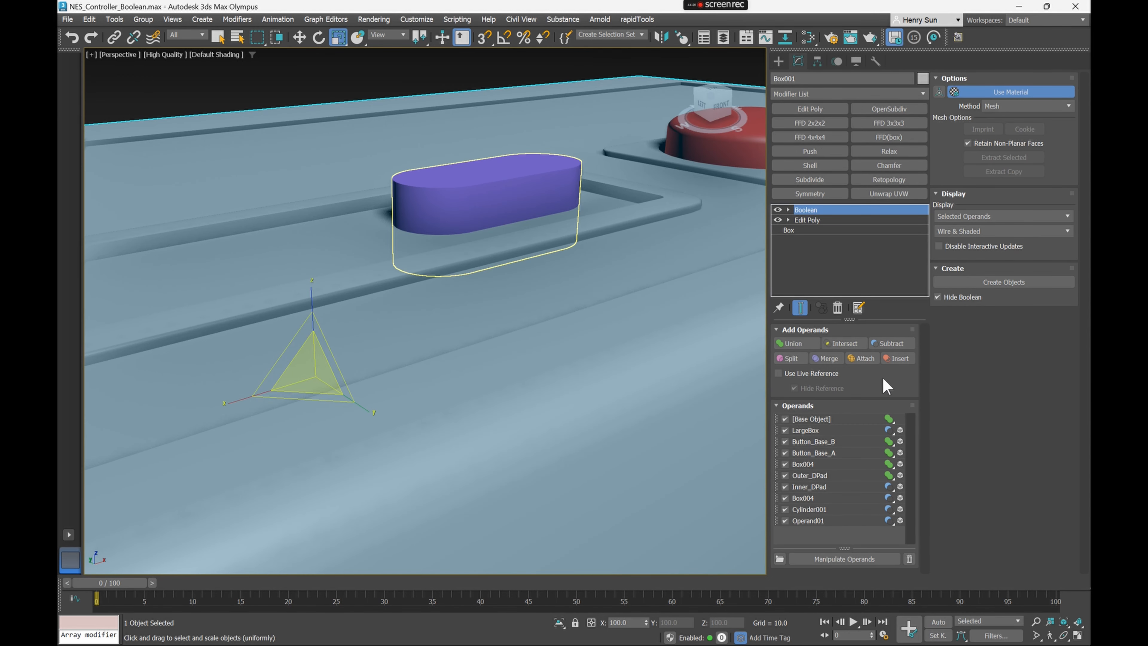
{"action": "left_click", "coordinate": [888, 344]}
{"action": "left_click", "coordinate": [461, 203]}
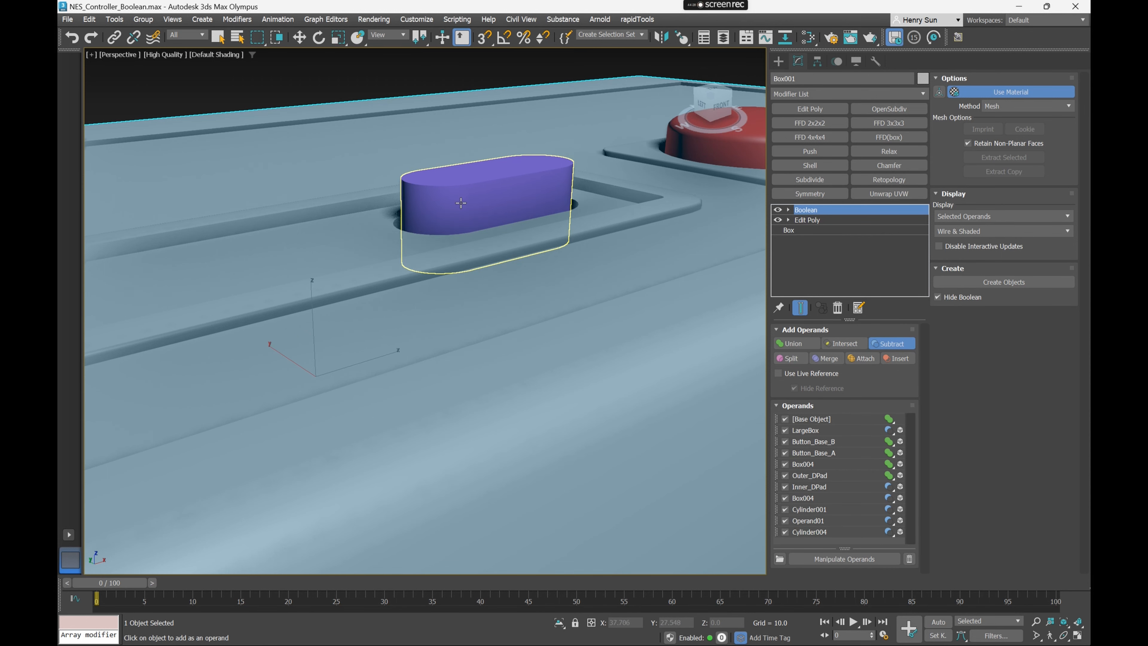
End the Boolean's Subtract operand picking and select the smaller pill, Cylinder005
{"action": "middle_click_drag", "start_coordinate": [463, 204], "coordinate": [486, 243], "text": "alt"}
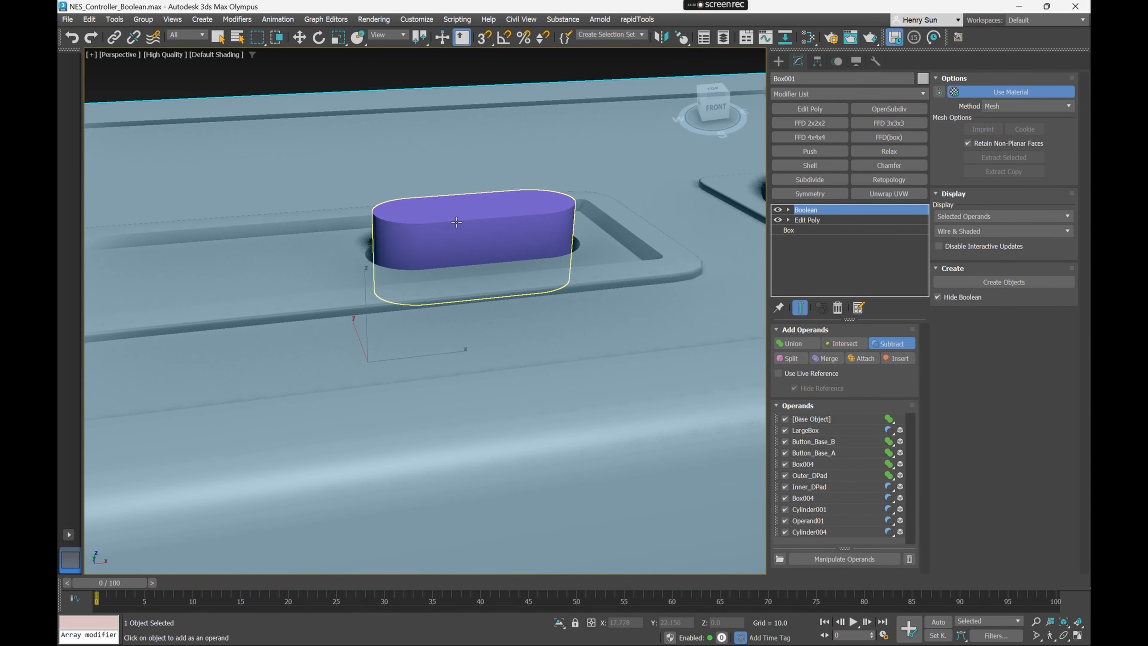
{"action": "left_click", "coordinate": [893, 345]}
{"action": "middle_click_drag", "start_coordinate": [511, 245], "coordinate": [537, 240], "text": "alt"}
{"action": "left_click", "coordinate": [540, 252]}
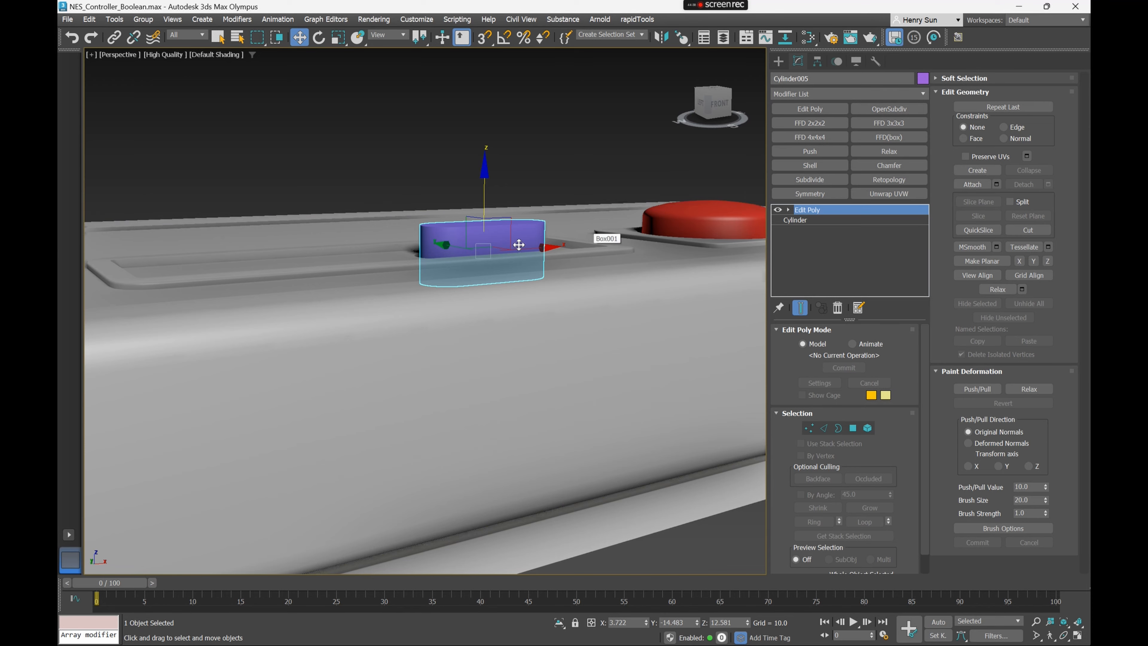
Examine how the smaller pill sits in its recess and compare it with the neighbouring red round button
{"action": "middle_click_drag", "start_coordinate": [517, 244], "coordinate": [485, 210], "text": "alt"}
{"action": "scroll", "coordinate": [487, 209], "scroll_direction": "up", "scroll_amount": 4}
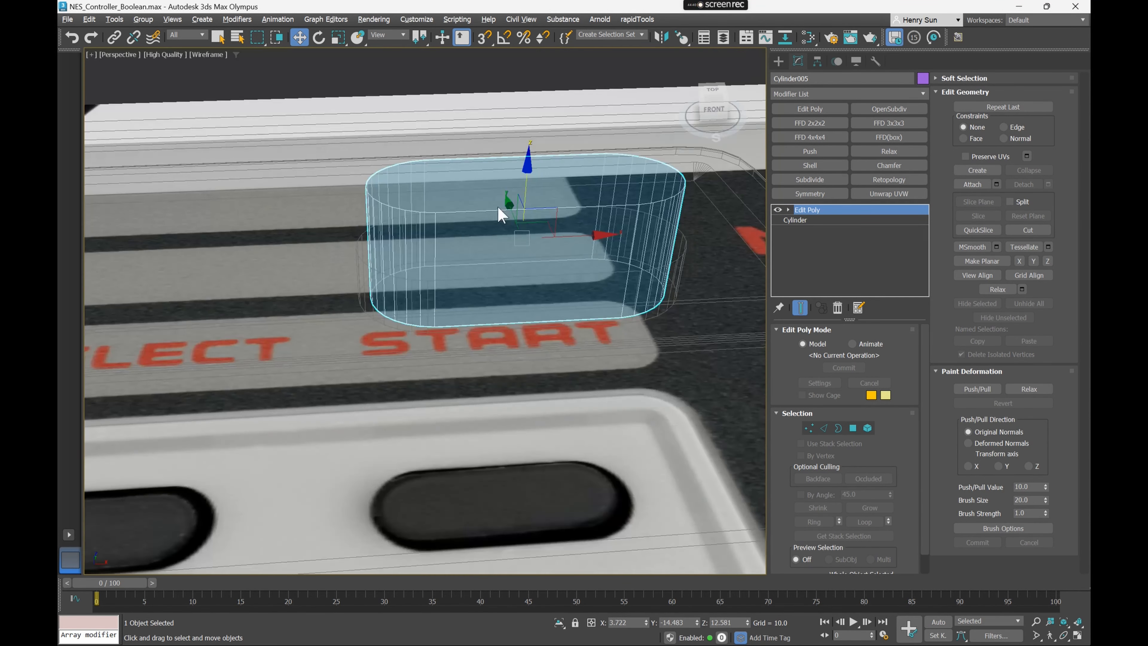
{"action": "middle_click_drag", "start_coordinate": [500, 208], "coordinate": [487, 254], "text": "alt"}
{"action": "scroll", "coordinate": [600, 311], "scroll_direction": "up", "scroll_amount": 2}
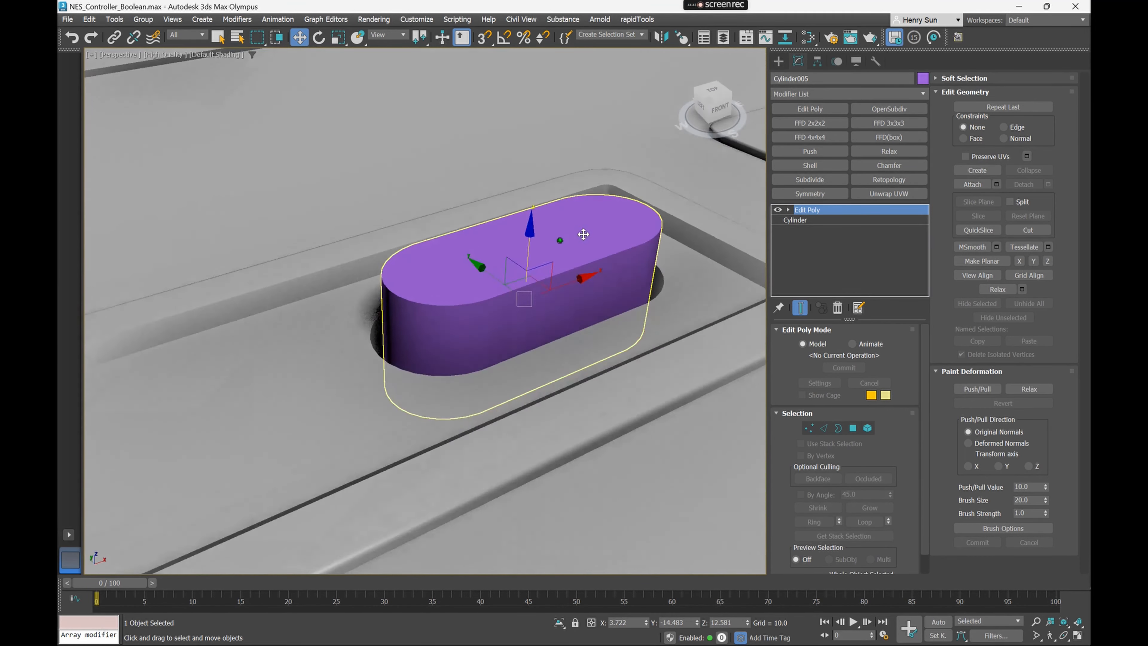
{"action": "middle_click_drag", "start_coordinate": [588, 225], "coordinate": [662, 165], "text": "alt"}
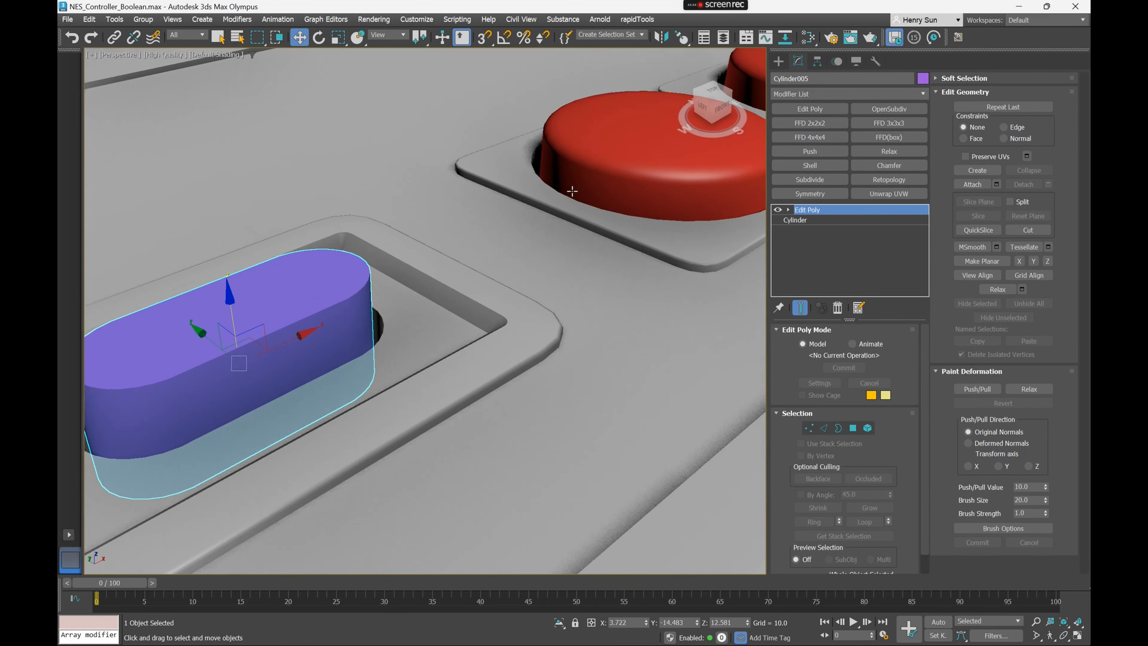
{"action": "left_click", "coordinate": [662, 165]}
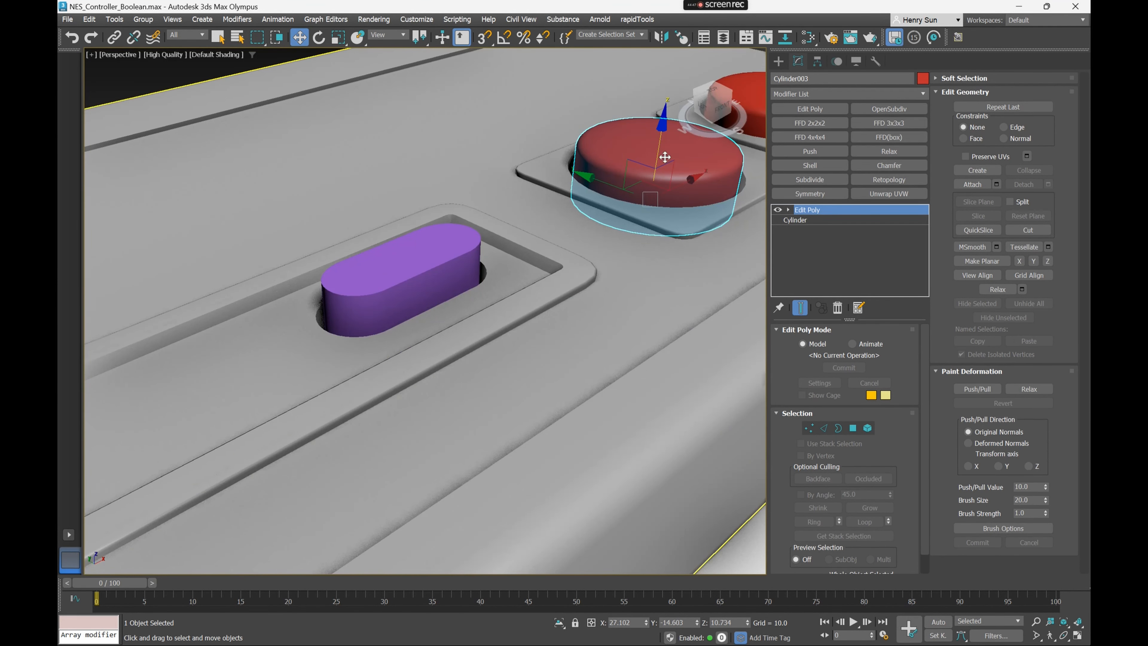
Reselect the purple pill, frame it in the view and turn on edged-face display
{"action": "scroll", "coordinate": [380, 298], "scroll_direction": "up", "scroll_amount": 3}
{"action": "left_click", "coordinate": [458, 287]}
{"action": "key", "text": "F4"}
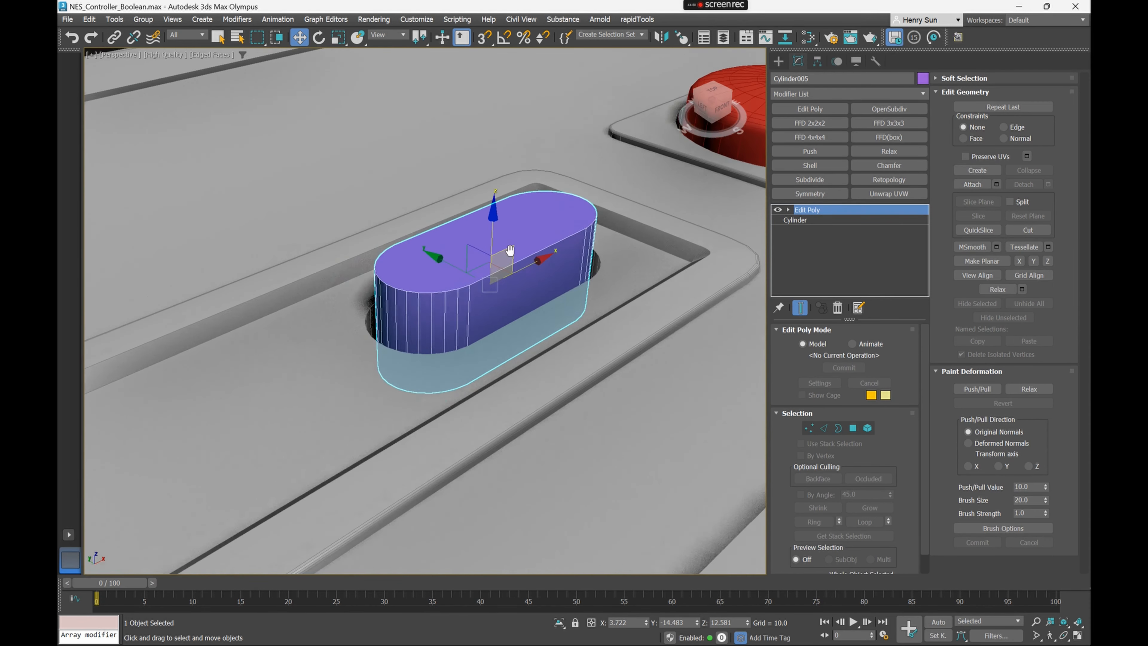
{"action": "key", "text": "z"}
{"action": "middle_click_drag", "start_coordinate": [506, 249], "coordinate": [530, 249], "text": "alt"}
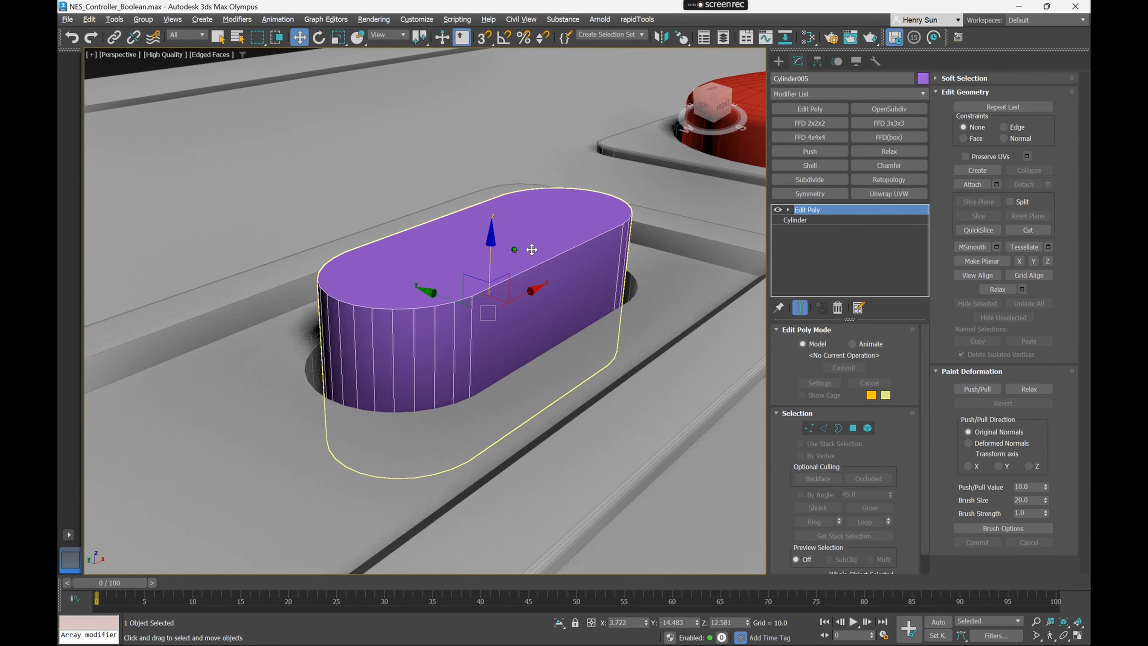
Bevel the pill's top polygon as a group with a height of 1.5 and an outline amount of -0.66
{"action": "left_click", "coordinate": [852, 427]}
{"action": "left_click", "coordinate": [487, 249]}
{"action": "middle_click_drag", "start_coordinate": [487, 249], "coordinate": [505, 245], "text": "alt"}
{"action": "right_click", "coordinate": [505, 246]}
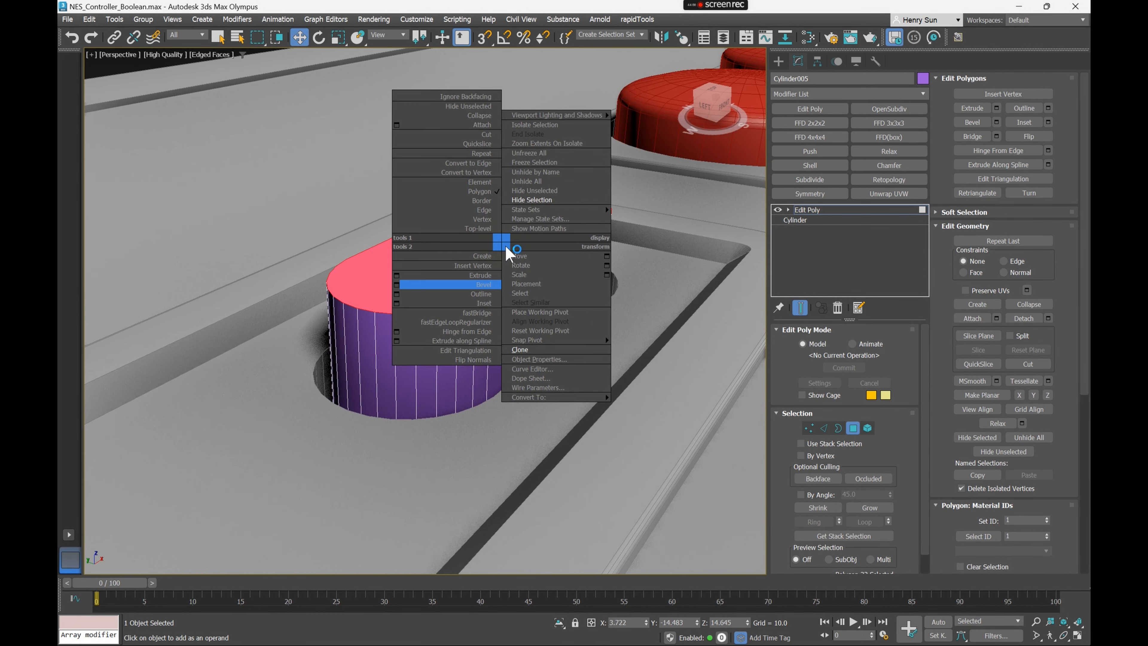
{"action": "left_click", "coordinate": [396, 285]}
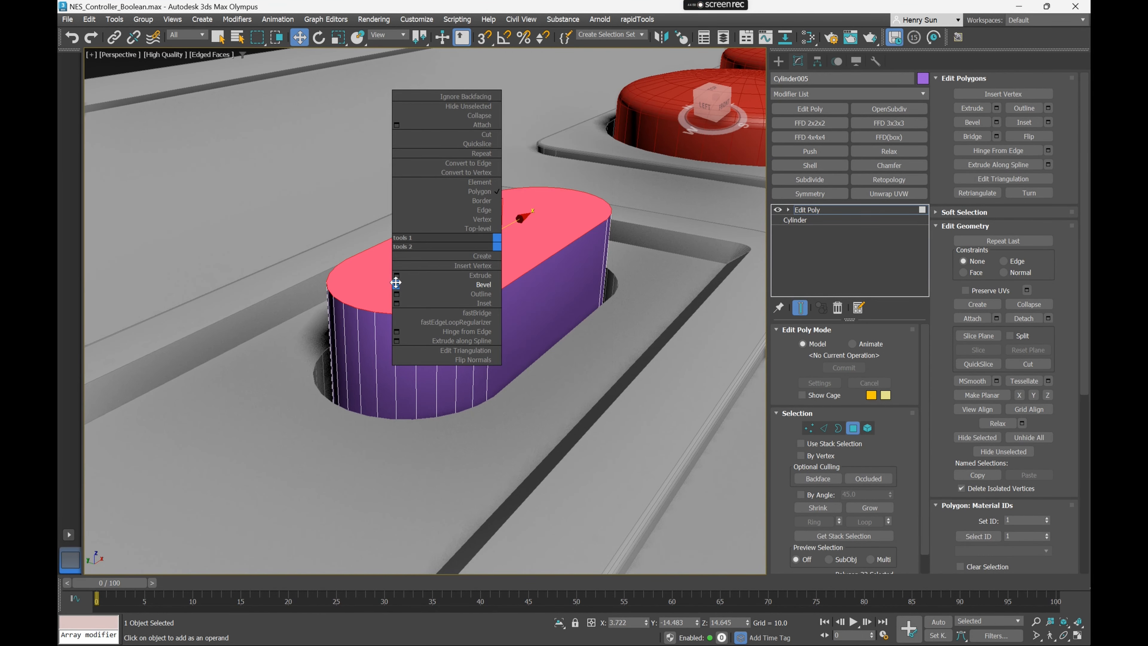
{"action": "middle_click_drag", "start_coordinate": [640, 193], "coordinate": [604, 217]}
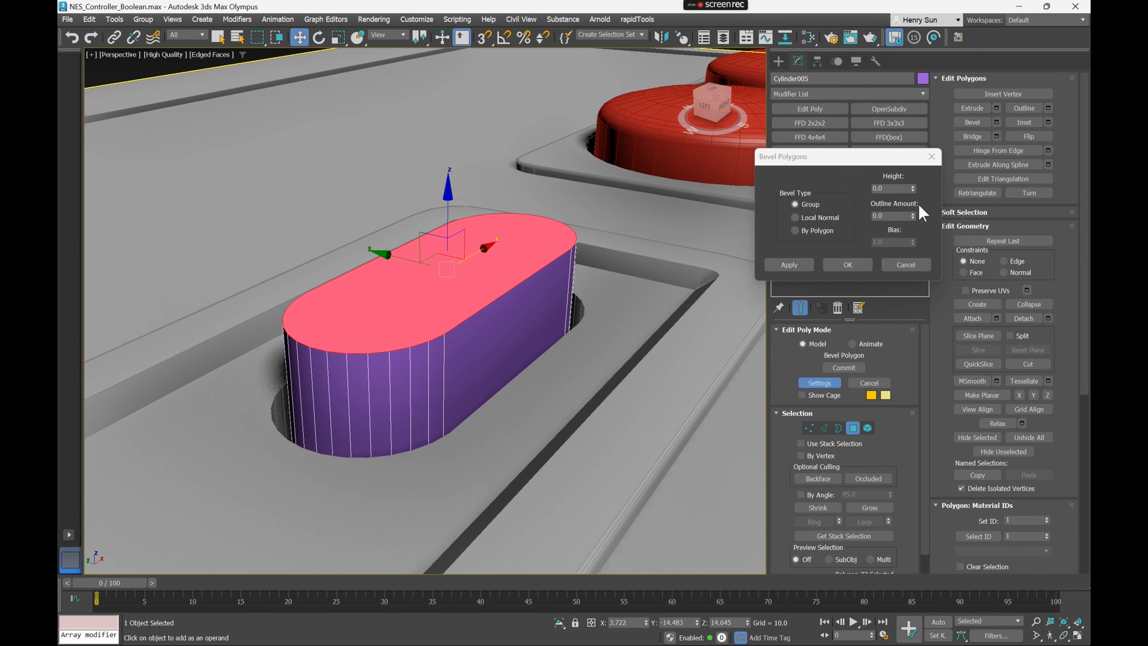
{"action": "left_click_drag", "start_coordinate": [912, 189], "coordinate": [910, 141]}
{"action": "left_click_drag", "start_coordinate": [912, 217], "coordinate": [910, 241]}
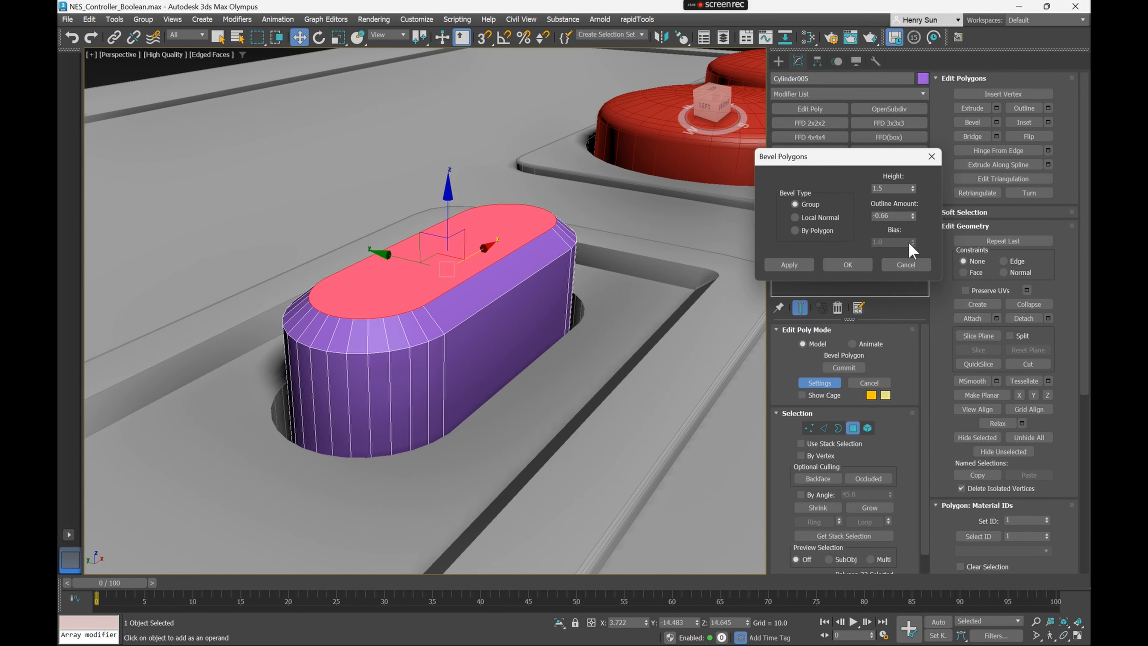
{"action": "middle_click_drag", "start_coordinate": [664, 258], "coordinate": [655, 243], "text": "alt"}
{"action": "left_click", "coordinate": [859, 264]}
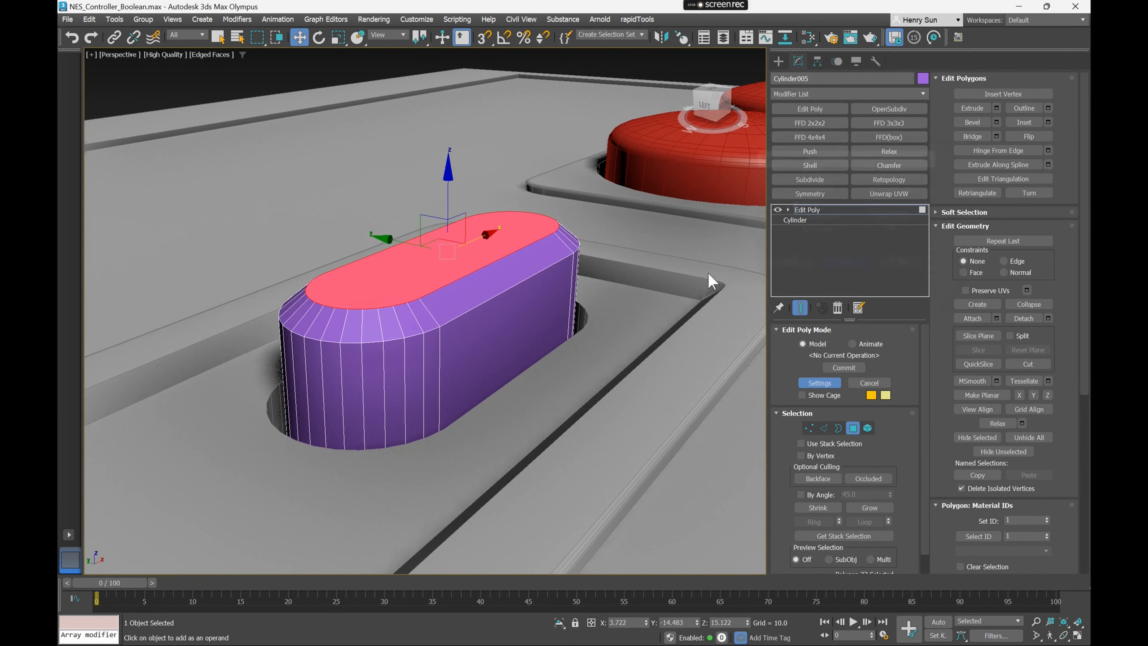
Inset the pill's top polygon by scaling a copy inward, adjusting its proportions to form a border ring
{"action": "middle_click_drag", "start_coordinate": [495, 283], "coordinate": [469, 260], "text": "alt"}
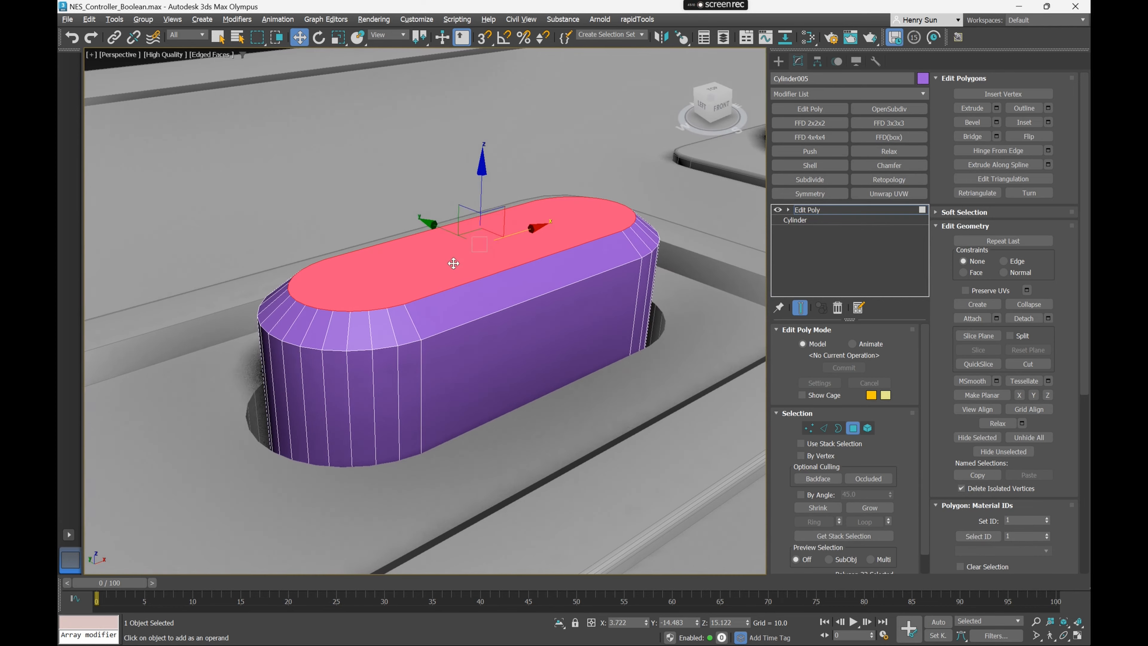
{"action": "key", "text": "r"}
{"action": "left_click_drag", "start_coordinate": [481, 241], "coordinate": [482, 250]}
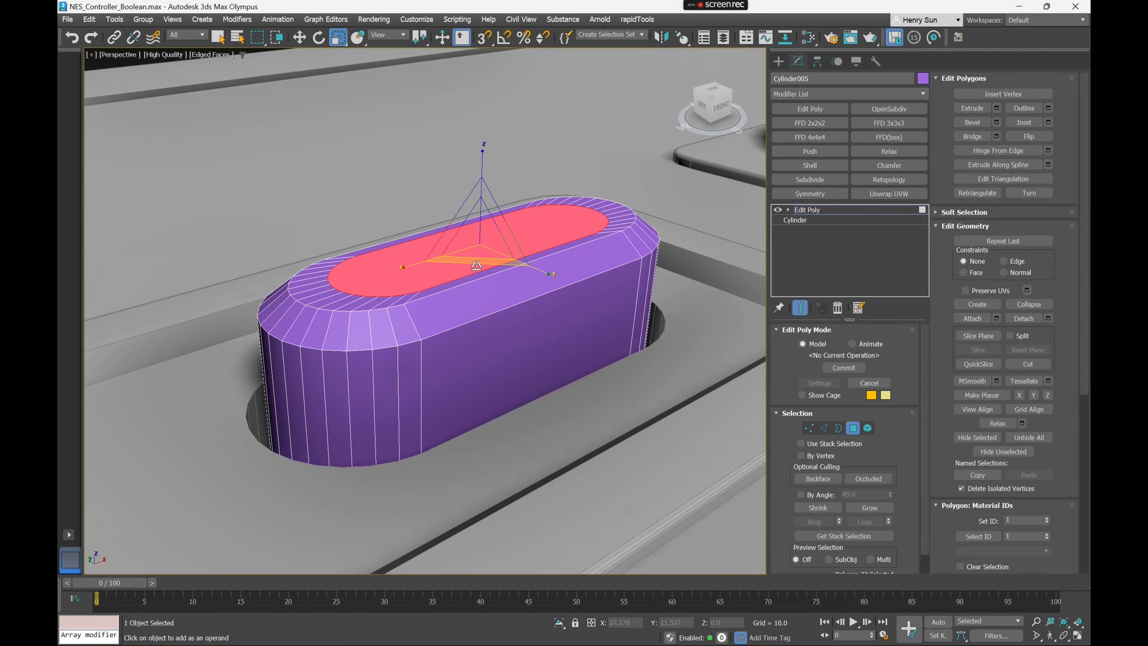
{"action": "middle_click_drag", "start_coordinate": [447, 258], "coordinate": [483, 249], "text": "alt"}
{"action": "left_click_drag", "start_coordinate": [530, 250], "coordinate": [525, 253]}
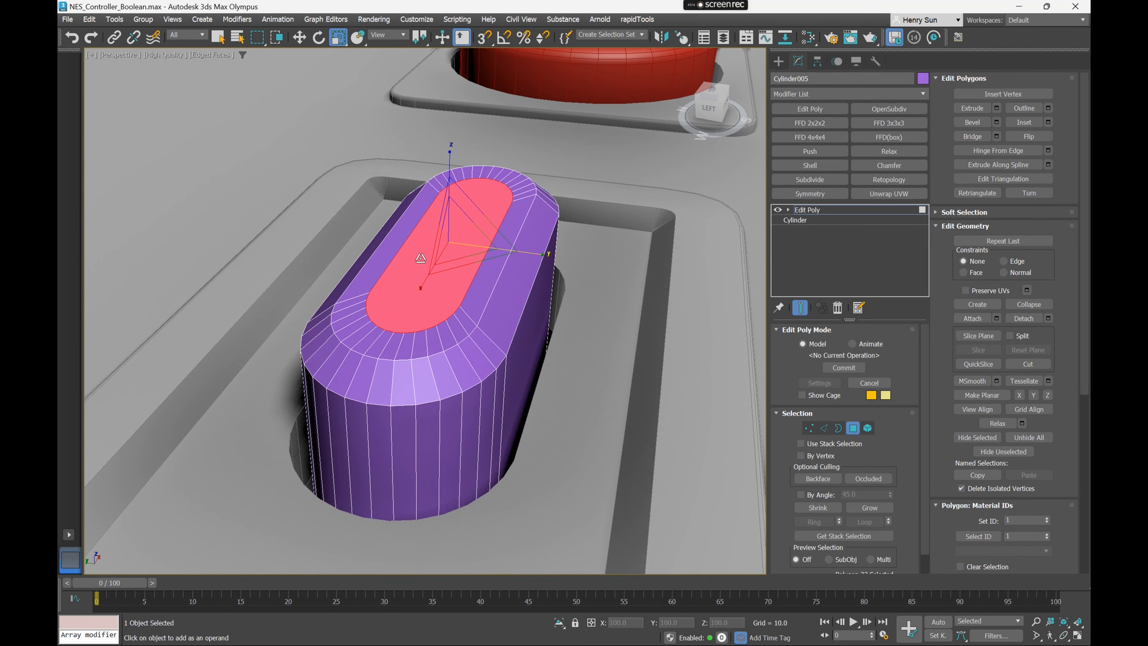
Connect the opposite inner-ring vertices where the straight sides meet the rounded ends, at both ends of the pill
{"action": "middle_click_drag", "start_coordinate": [506, 252], "coordinate": [386, 301], "text": "alt"}
{"action": "scroll", "coordinate": [373, 303], "scroll_direction": "up", "scroll_amount": 4}
{"action": "key", "text": "1"}
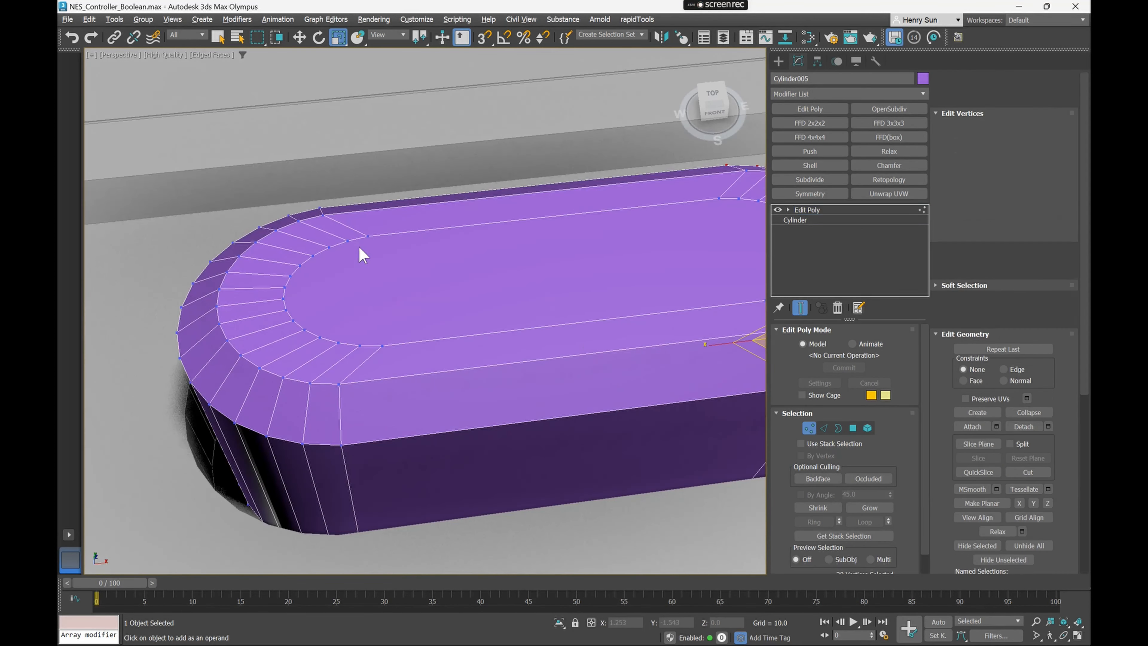
{"action": "left_click", "coordinate": [383, 344], "text": "ctrl"}
{"action": "middle_click_drag", "start_coordinate": [538, 326], "coordinate": [419, 327]}
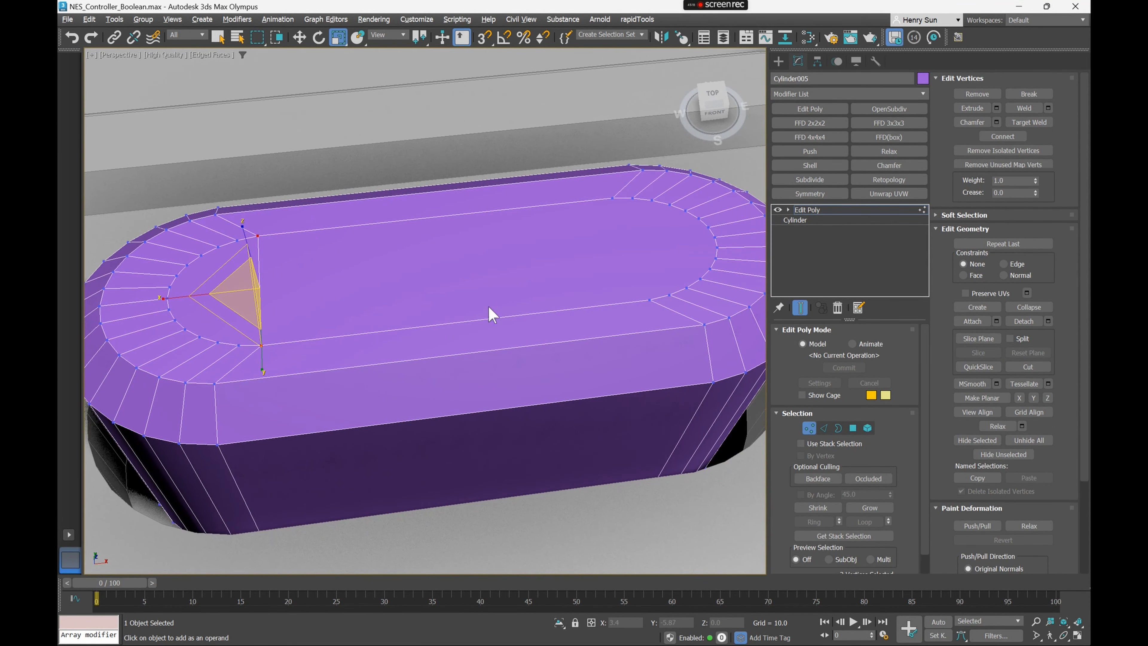
{"action": "left_click", "coordinate": [612, 198]}
{"action": "left_click", "coordinate": [649, 300], "text": "ctrl"}
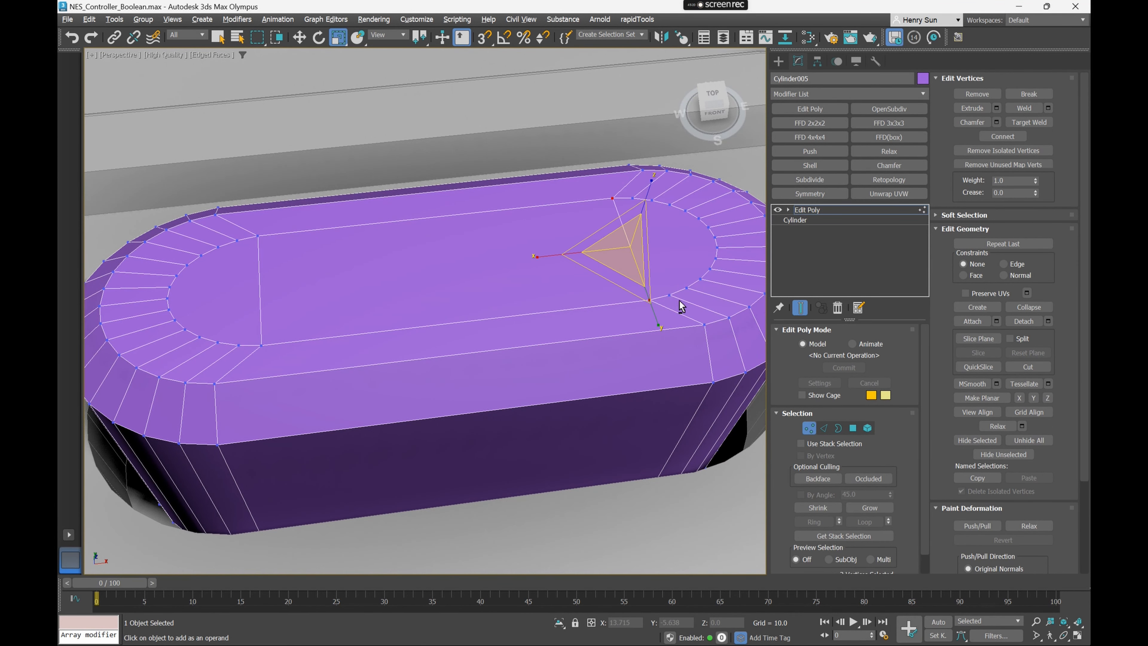
Cut parallel edges across both rounded ends of the inner top face, plus one lengthwise edge through its centre
{"action": "key", "text": "alt+c"}
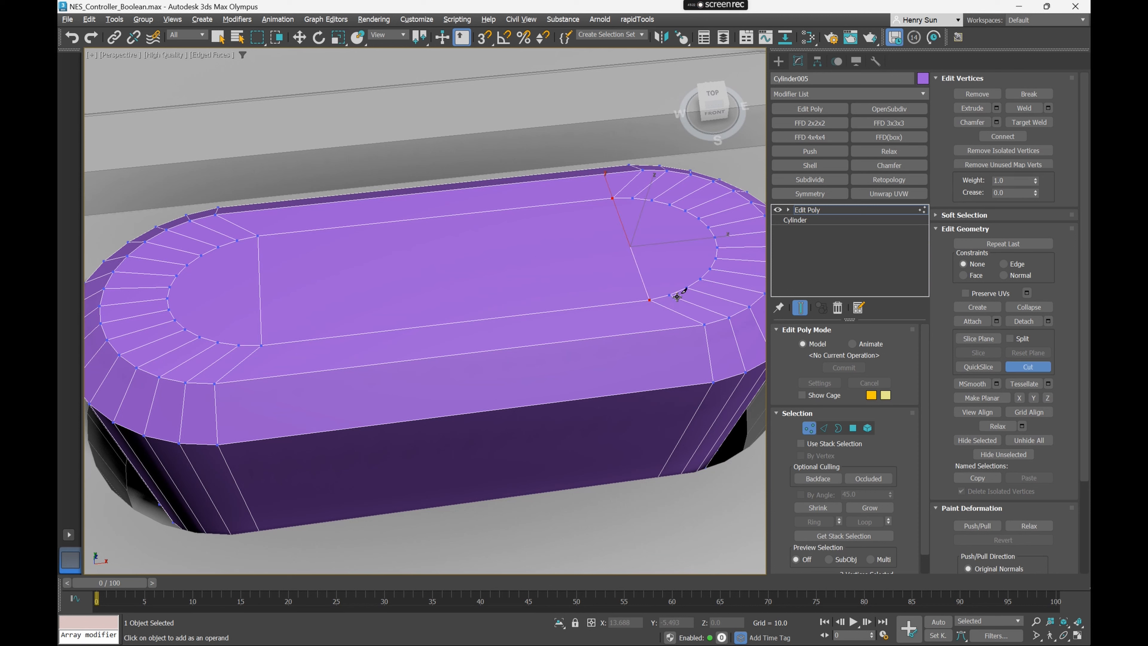
{"action": "left_click", "coordinate": [641, 199]}
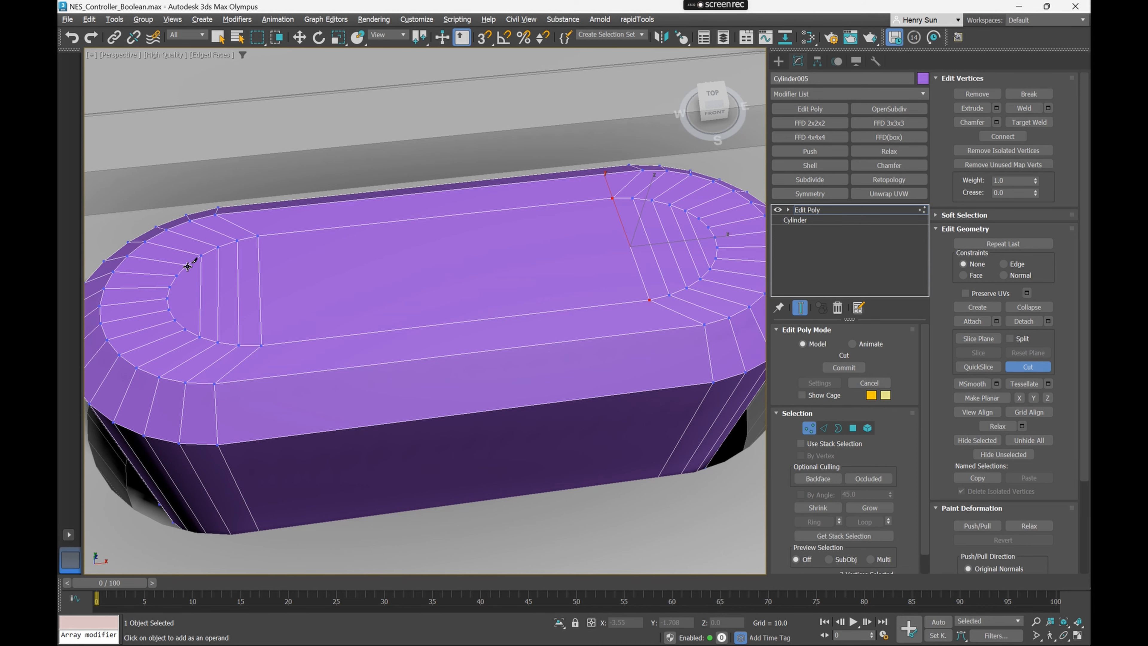
{"action": "middle_click_drag", "start_coordinate": [384, 259], "coordinate": [415, 282], "text": "alt"}
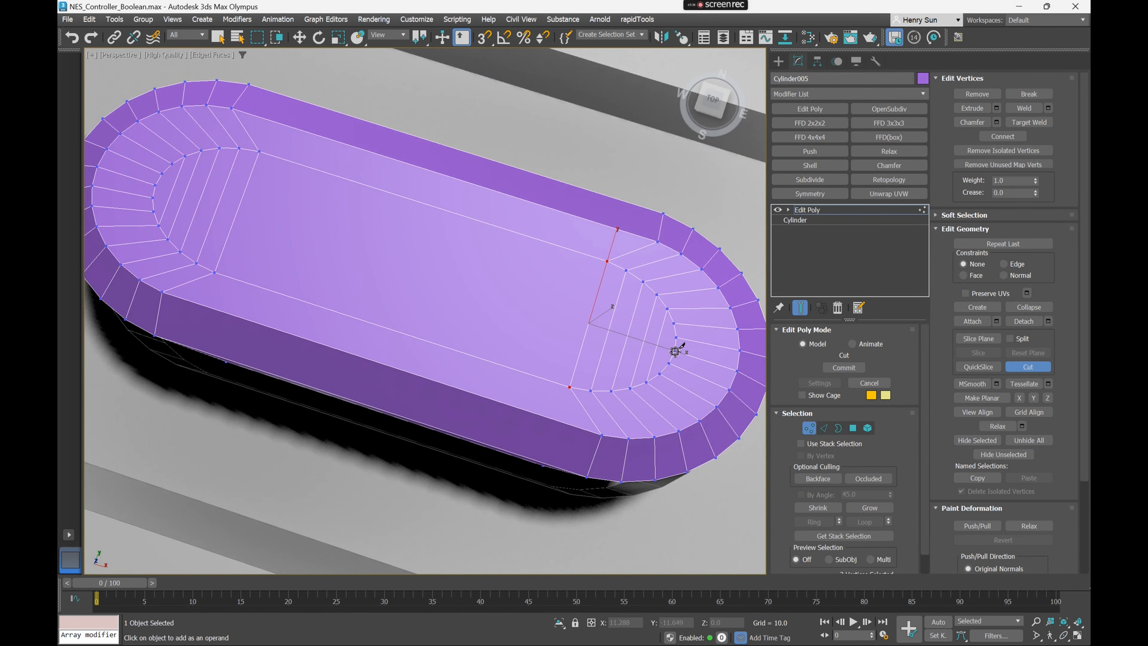
{"action": "left_click", "coordinate": [154, 186]}
{"action": "left_click", "coordinate": [676, 324]}
{"action": "right_click", "coordinate": [676, 322]}
{"action": "scroll", "coordinate": [528, 269], "scroll_direction": "down", "scroll_amount": 4}
{"action": "middle_click_drag", "start_coordinate": [491, 271], "coordinate": [474, 256], "text": "alt"}
{"action": "right_click", "coordinate": [473, 256]}
{"action": "scroll", "coordinate": [470, 259], "scroll_direction": "up", "scroll_amount": 2}
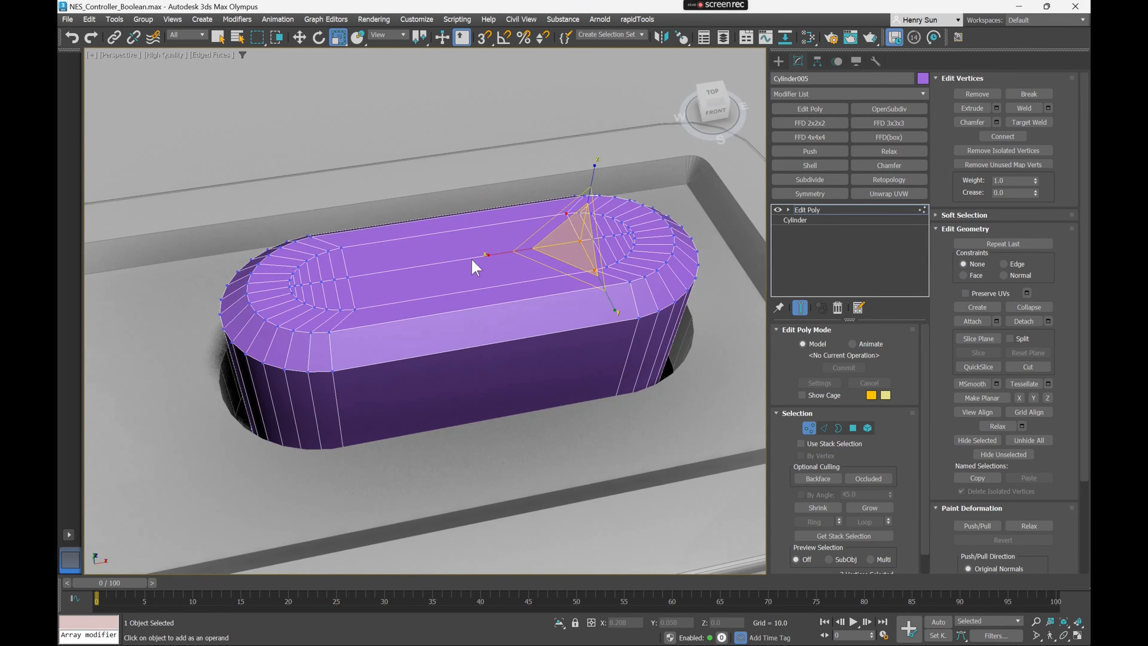
Chamfer the edge loop where the pill's side wall meets the bevel, with amount 0.89 and 2 segments
{"action": "key", "text": "2"}
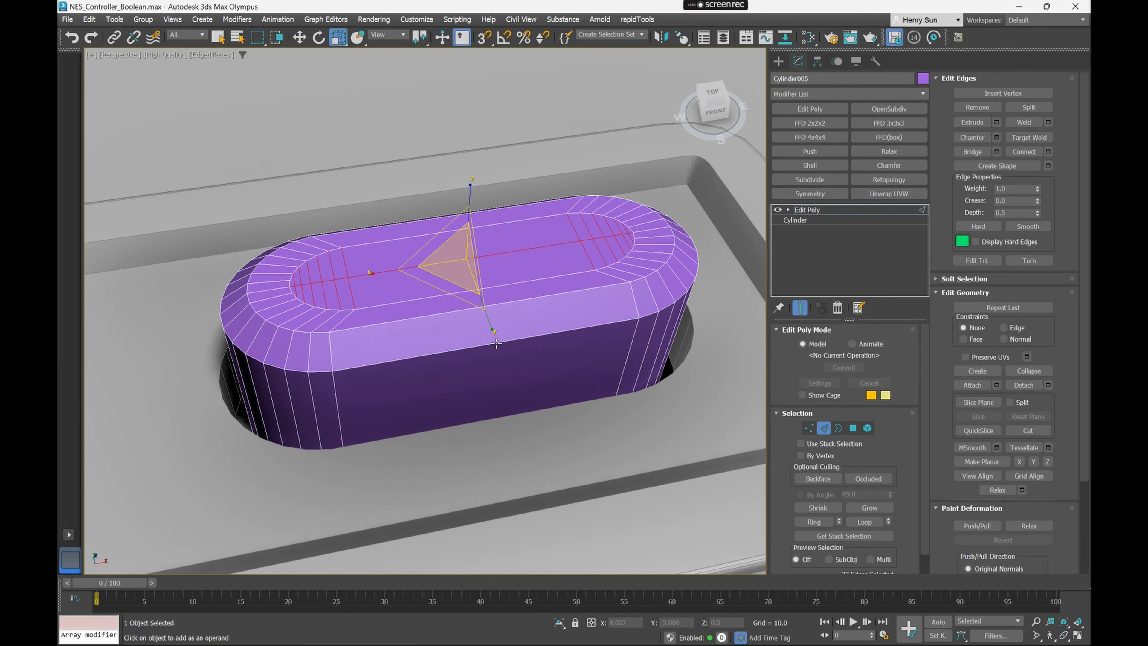
{"action": "double_click", "coordinate": [495, 344]}
{"action": "scroll", "coordinate": [301, 315], "scroll_direction": "down", "scroll_amount": 3}
{"action": "middle_click_drag", "start_coordinate": [298, 316], "coordinate": [289, 335], "text": "alt"}
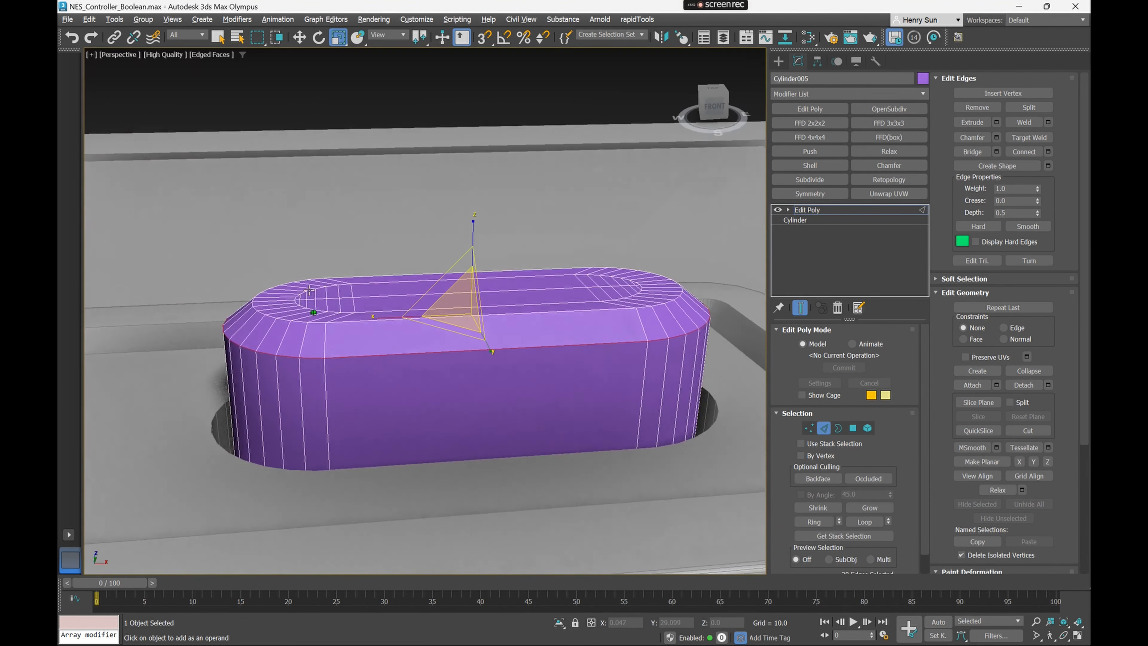
{"action": "scroll", "coordinate": [281, 349], "scroll_direction": "up", "scroll_amount": 5}
{"action": "scroll", "coordinate": [452, 366], "scroll_direction": "down", "scroll_amount": 5}
{"action": "middle_click_drag", "start_coordinate": [497, 357], "coordinate": [551, 321], "text": "alt"}
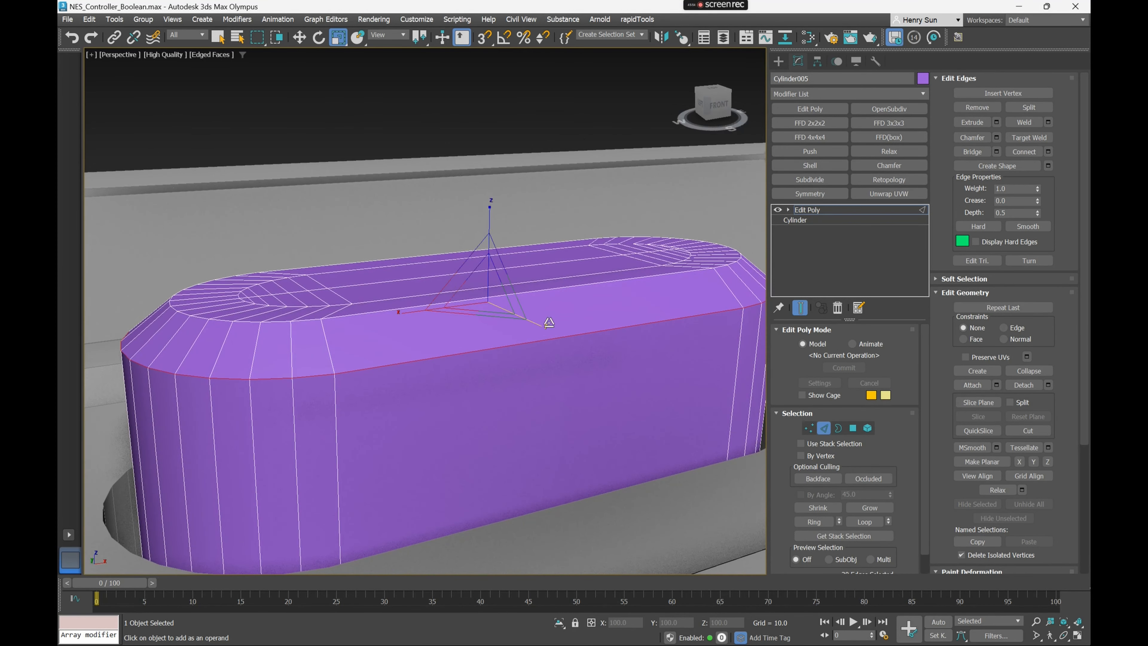
{"action": "right_click", "coordinate": [552, 320]}
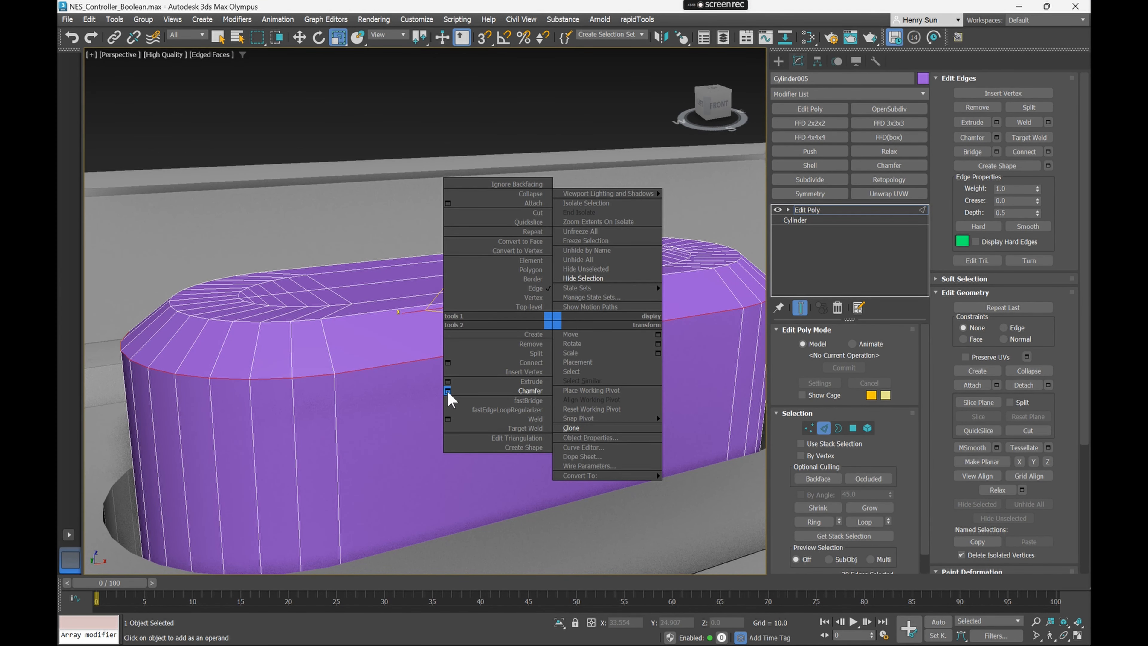
{"action": "left_click", "coordinate": [447, 390]}
{"action": "left_click_drag", "start_coordinate": [819, 204], "coordinate": [818, 168]}
{"action": "left_click", "coordinate": [888, 201]}
{"action": "scroll", "coordinate": [609, 282], "scroll_direction": "down", "scroll_amount": 4}
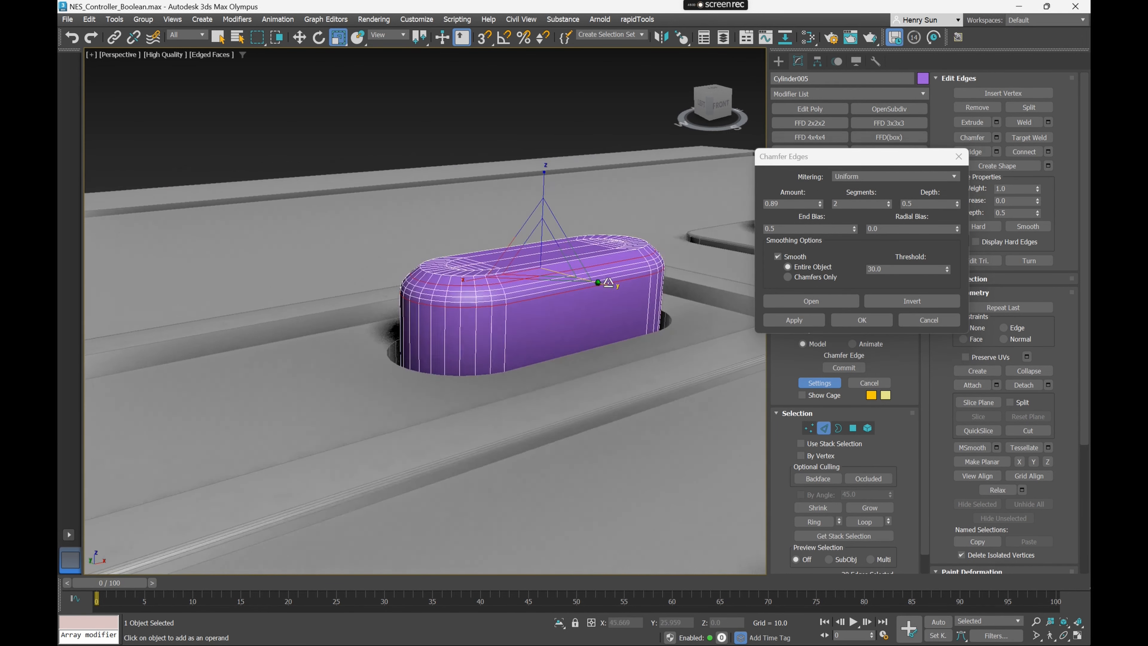
{"action": "middle_click_drag", "start_coordinate": [609, 282], "coordinate": [639, 284], "text": "alt"}
{"action": "scroll", "coordinate": [632, 290], "scroll_direction": "up", "scroll_amount": 4}
{"action": "left_click", "coordinate": [867, 320]}
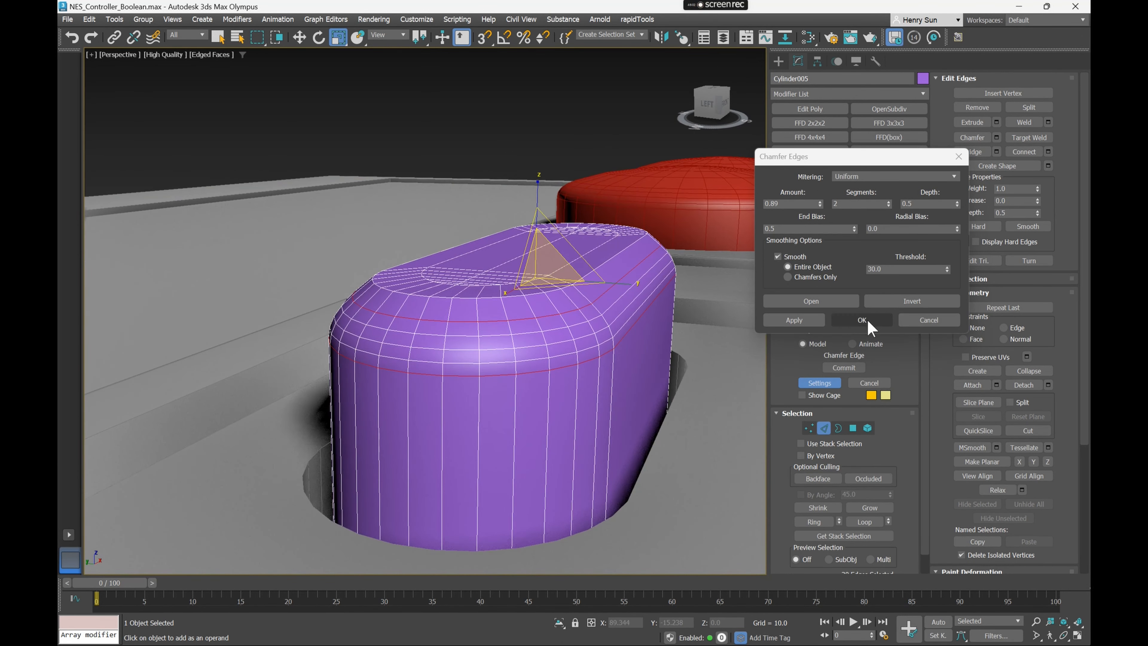
{"action": "middle_click_drag", "start_coordinate": [680, 329], "coordinate": [565, 333], "text": "alt"}
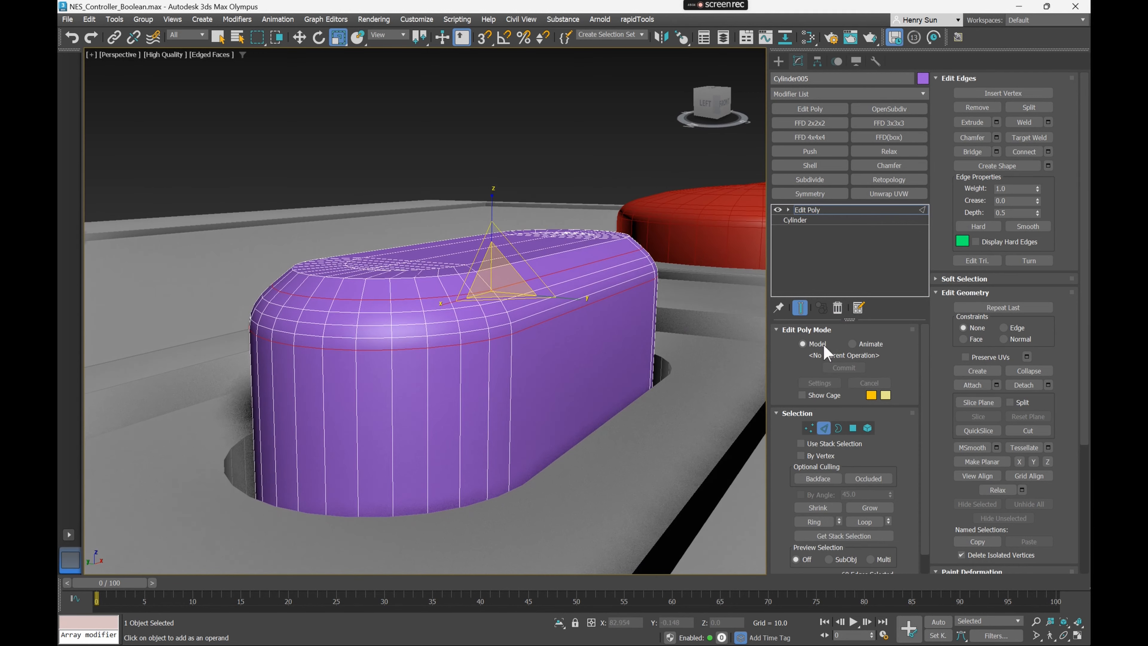
Select all vertices on the pill's flat top in the front view and relax them to even out the topology
{"action": "left_click", "coordinate": [852, 427]}
{"action": "middle_click_drag", "start_coordinate": [453, 266], "coordinate": [428, 246], "text": "alt"}
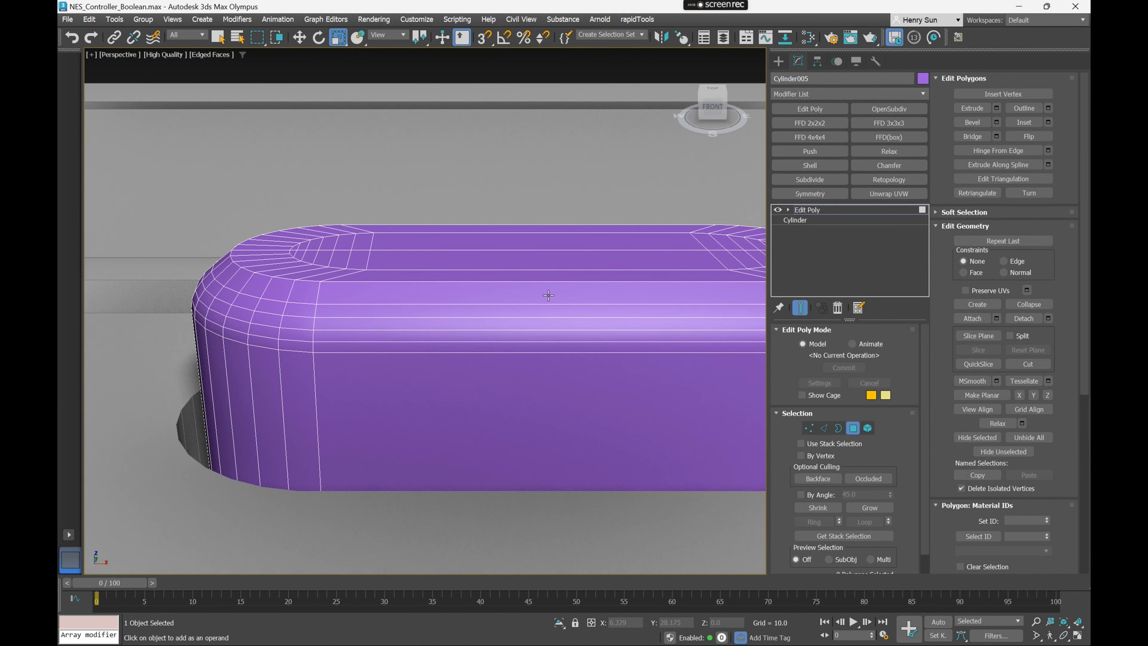
{"action": "left_click", "coordinate": [808, 427]}
{"action": "scroll", "coordinate": [494, 269], "scroll_direction": "down", "scroll_amount": 2}
{"action": "key", "text": "f"}
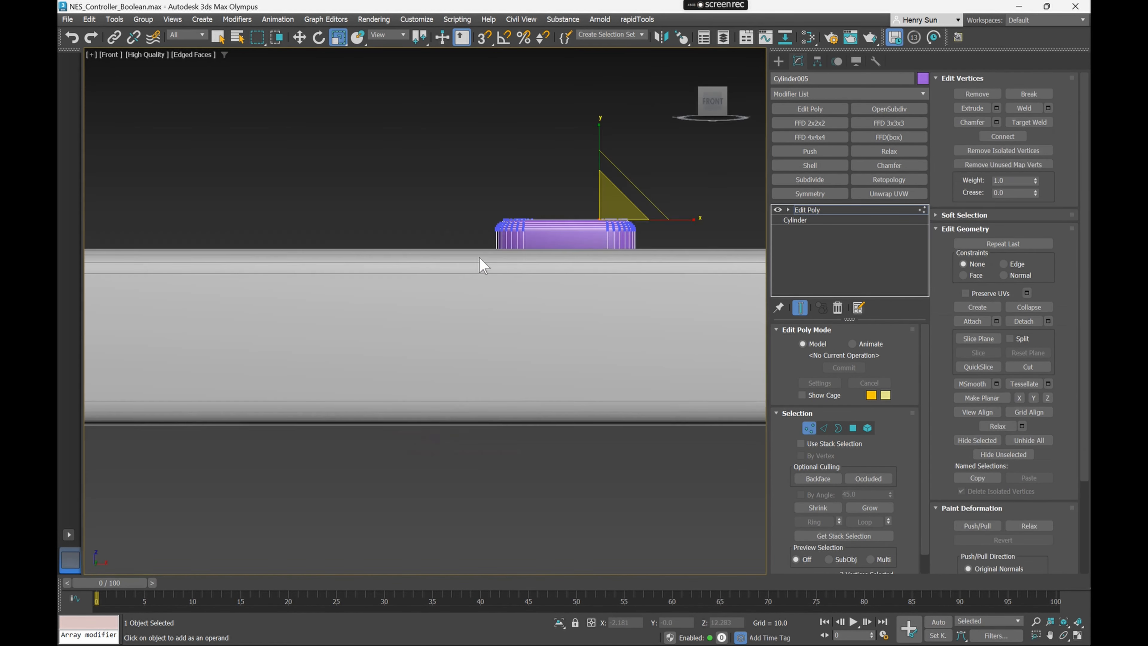
{"action": "middle_click_drag", "start_coordinate": [581, 188], "coordinate": [402, 245]}
{"action": "scroll", "coordinate": [303, 311], "scroll_direction": "up", "scroll_amount": 2}
{"action": "scroll", "coordinate": [369, 285], "scroll_direction": "up", "scroll_amount": 3}
{"action": "middle_click_drag", "start_coordinate": [424, 303], "coordinate": [308, 266]}
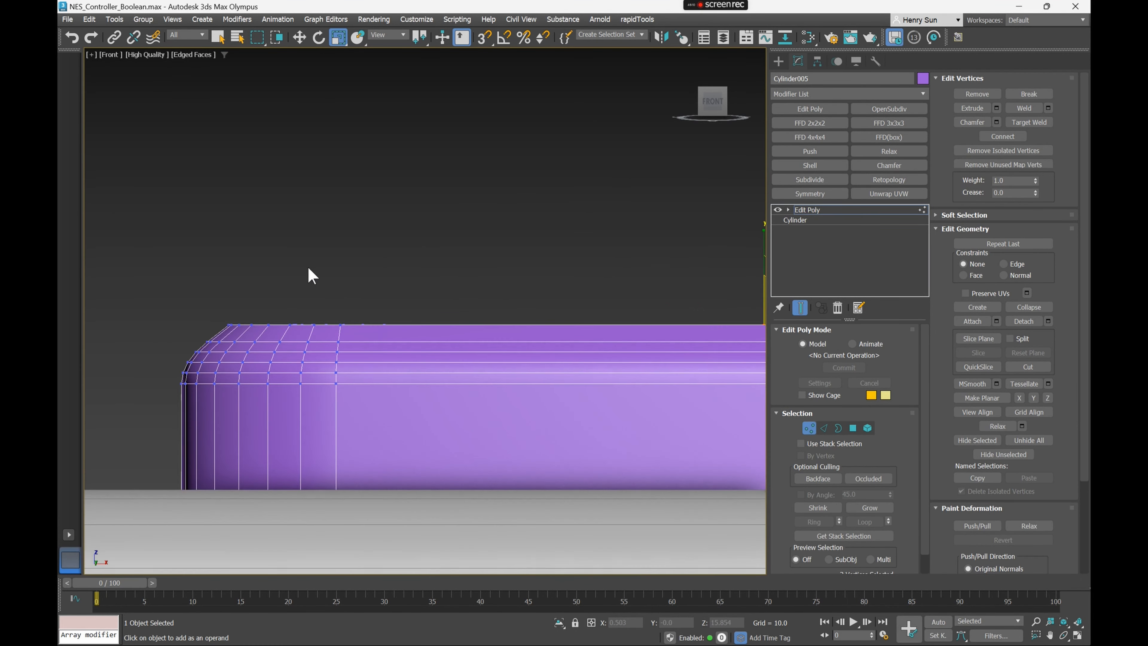
{"action": "scroll", "coordinate": [286, 269], "scroll_direction": "down", "scroll_amount": 2}
{"action": "middle_click_drag", "start_coordinate": [388, 291], "coordinate": [315, 289]}
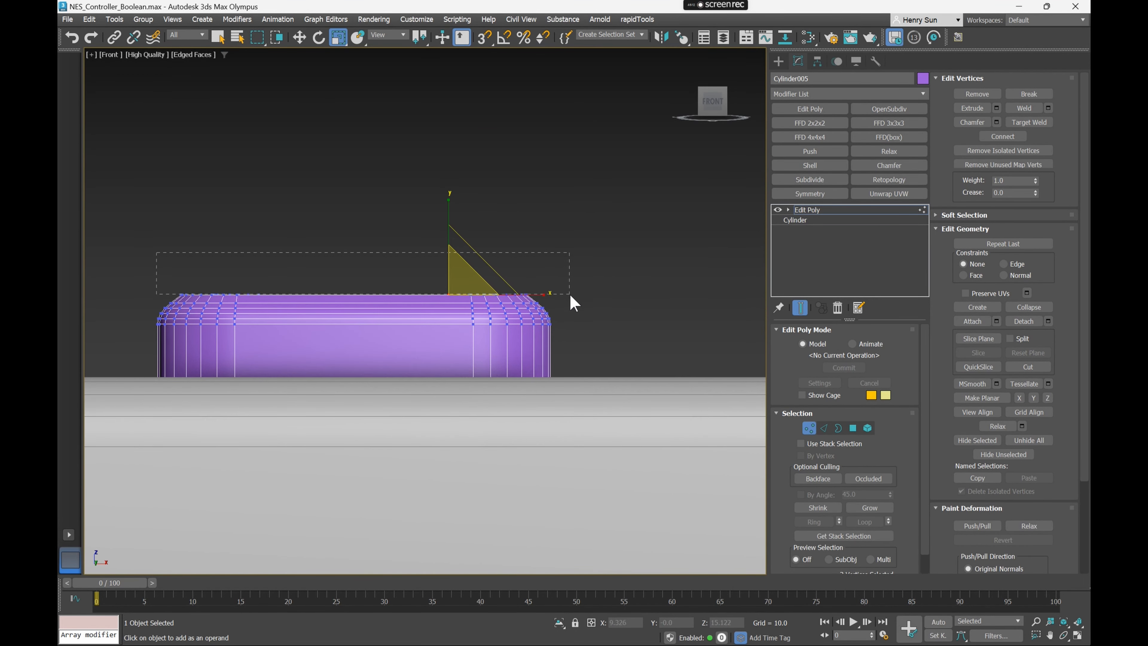
{"action": "left_click_drag", "start_coordinate": [570, 294], "coordinate": [572, 298]}
{"action": "key", "text": "p"}
{"action": "scroll", "coordinate": [436, 260], "scroll_direction": "down", "scroll_amount": 4}
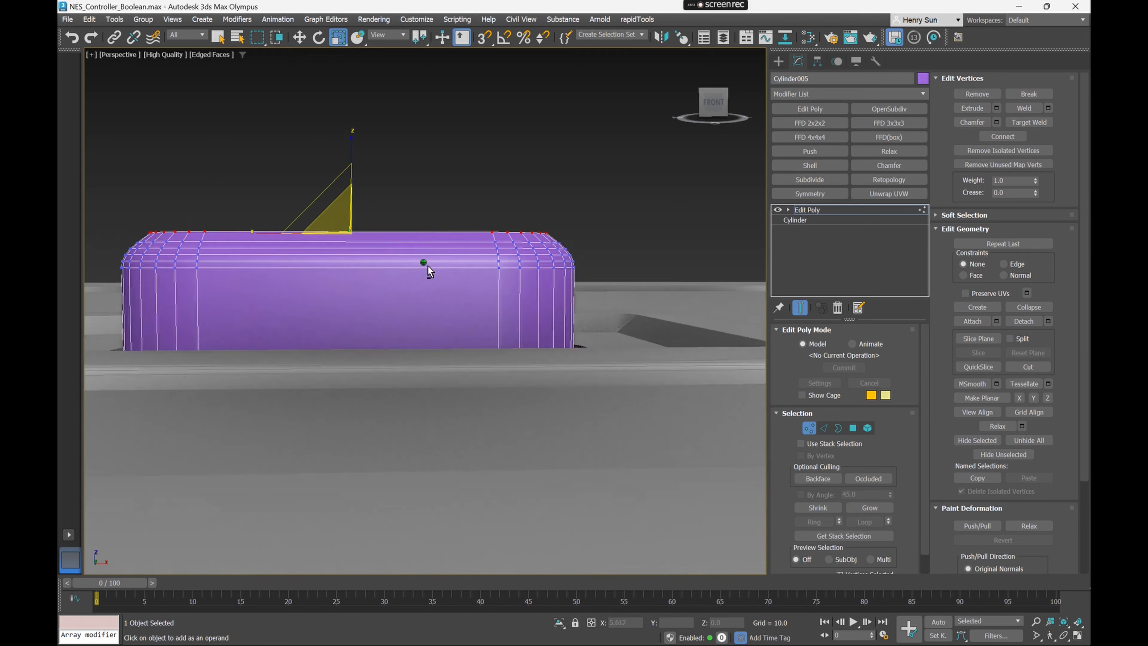
{"action": "middle_click_drag", "start_coordinate": [427, 265], "coordinate": [508, 295], "text": "alt"}
{"action": "left_click", "coordinate": [997, 426]}
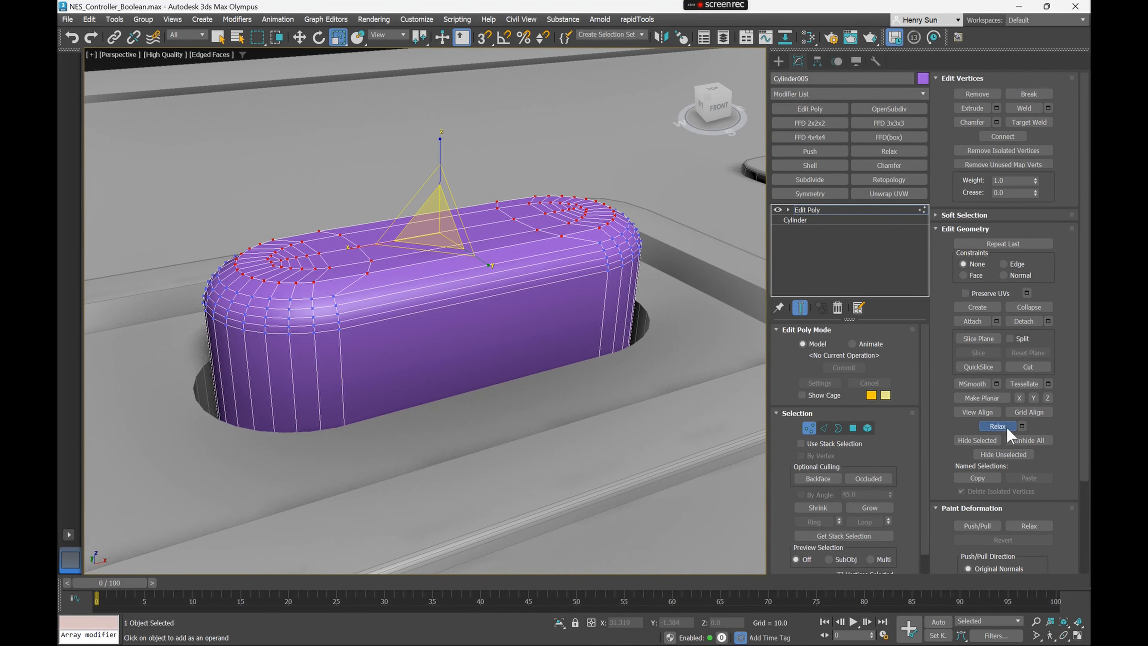
{"action": "left_click", "coordinate": [1003, 427]}
{"action": "mouse_move", "coordinate": [635, 319]}
{"action": "middle_mouse_down", "text": "alt"}
{"action": "mouse_move", "coordinate": [612, 335]}
{"action": "mouse_move", "coordinate": [599, 384]}
{"action": "mouse_move", "coordinate": [628, 321]}
{"action": "middle_mouse_up", "text": "alt"}
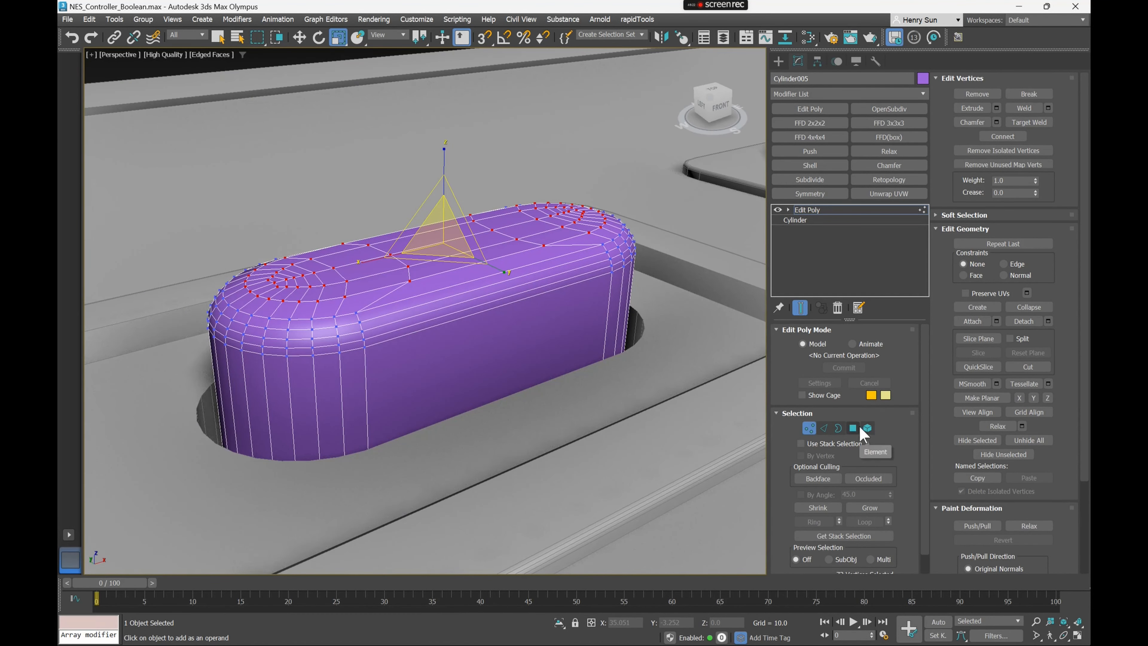
Clear the smoothing groups on all of the pill's polygons and assign them to smoothing group 1
{"action": "left_click", "coordinate": [853, 427]}
{"action": "key", "text": "ctrl+a"}
{"action": "left_click_drag", "start_coordinate": [1019, 465], "coordinate": [1019, 378]}
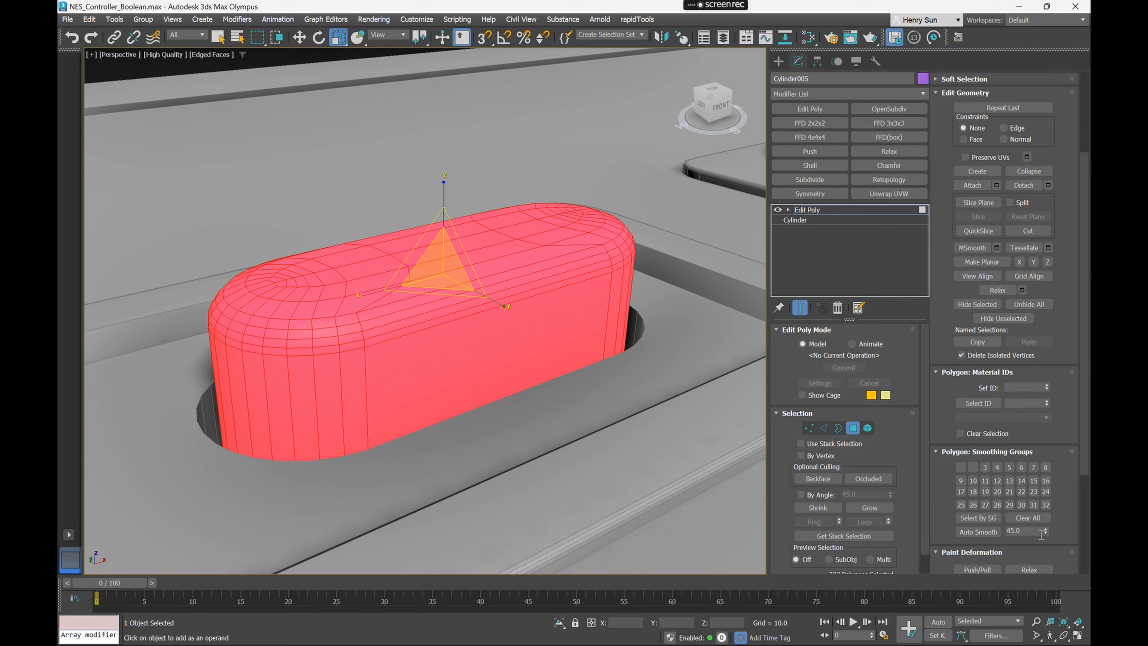
{"action": "left_click", "coordinate": [1027, 517]}
{"action": "left_click", "coordinate": [960, 467]}
{"action": "scroll", "coordinate": [556, 271], "scroll_direction": "down", "scroll_amount": 3}
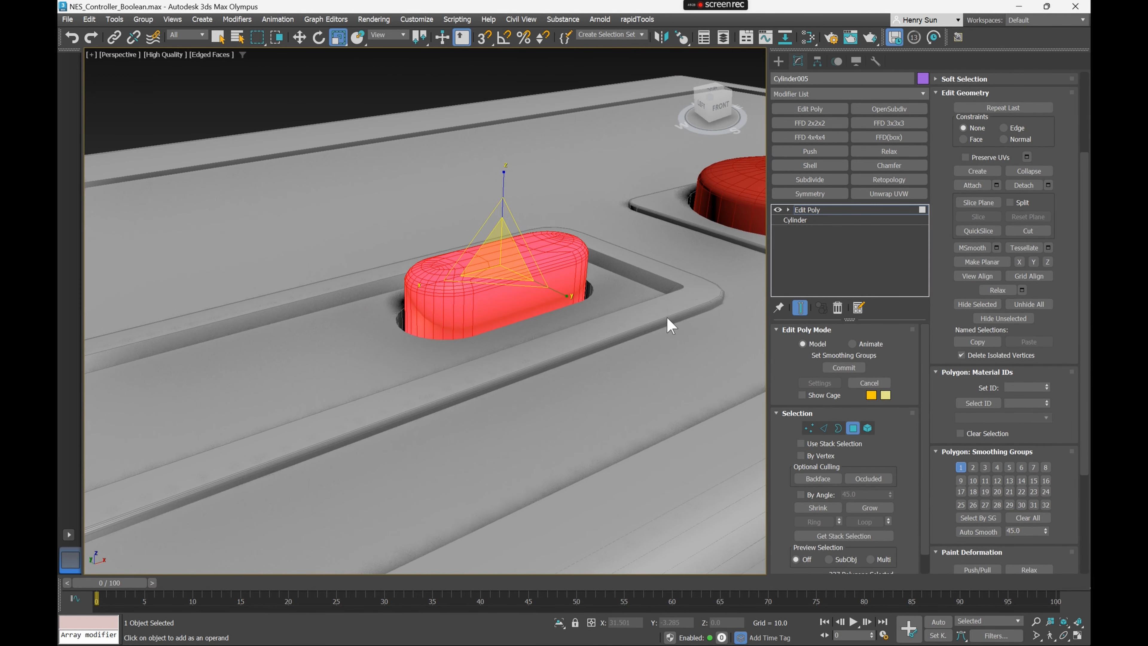
Isolate the pill, delete its bottom cap polygon, and exit isolation
{"action": "key", "text": "alt+q"}
{"action": "middle_click_drag", "start_coordinate": [556, 337], "coordinate": [549, 208], "text": "alt"}
{"action": "left_click", "coordinate": [546, 345]}
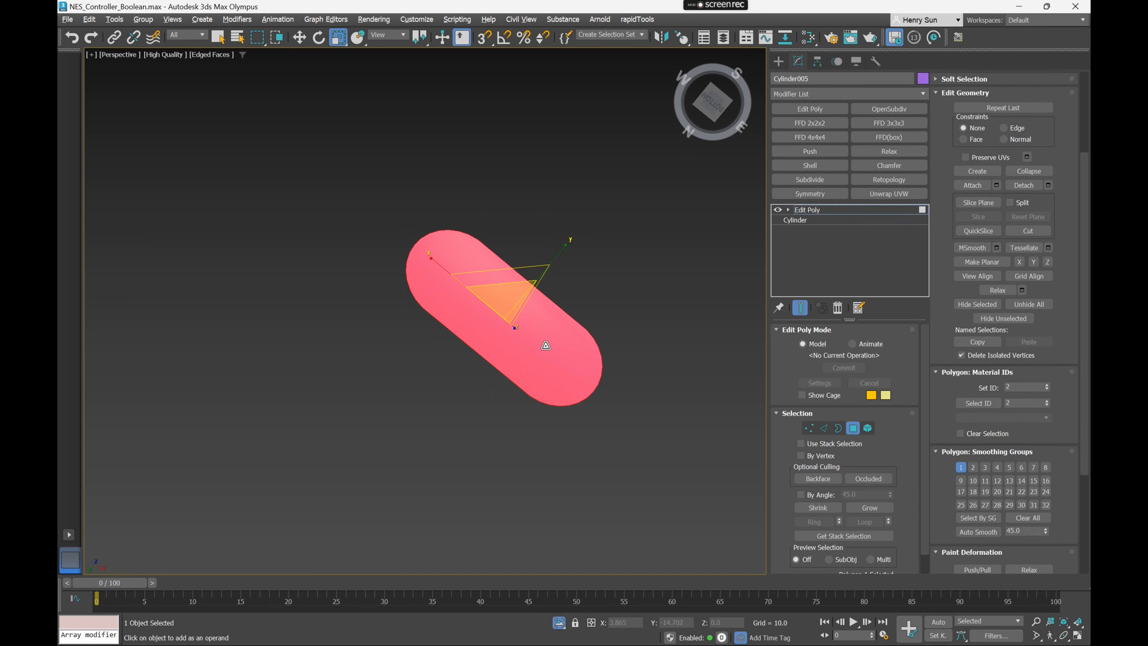
{"action": "left_click", "coordinate": [745, 378]}
{"action": "left_click", "coordinate": [550, 367]}
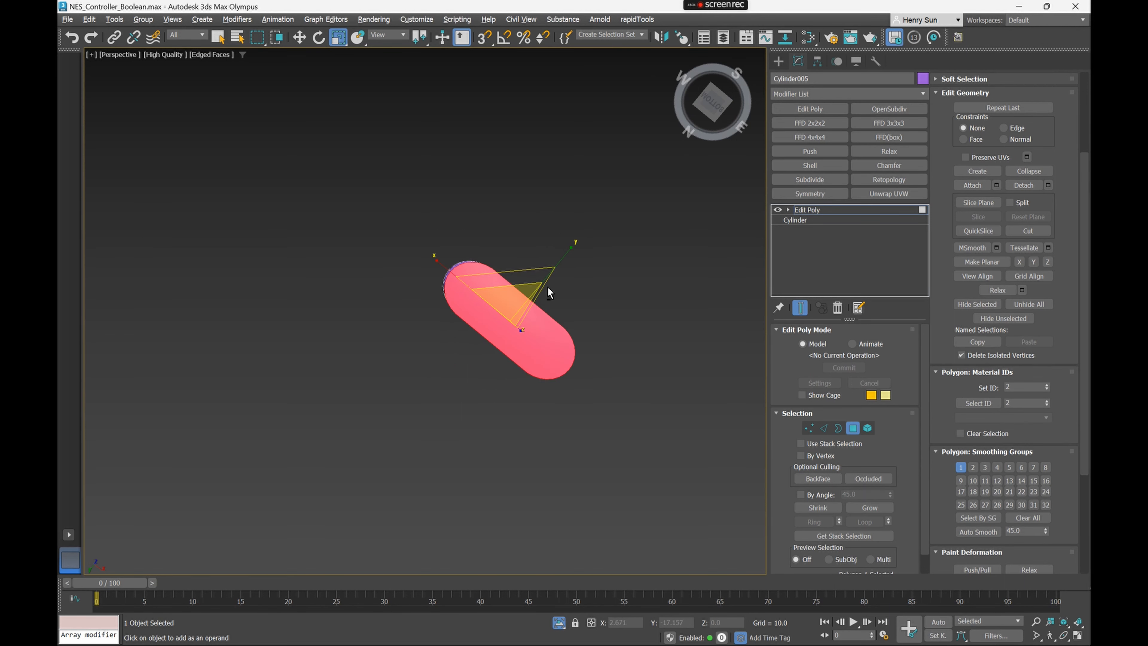
{"action": "middle_click_drag", "start_coordinate": [546, 286], "coordinate": [542, 346], "text": "alt"}
{"action": "key", "text": "Delete"}
{"action": "scroll", "coordinate": [542, 299], "scroll_direction": "up", "scroll_amount": 3}
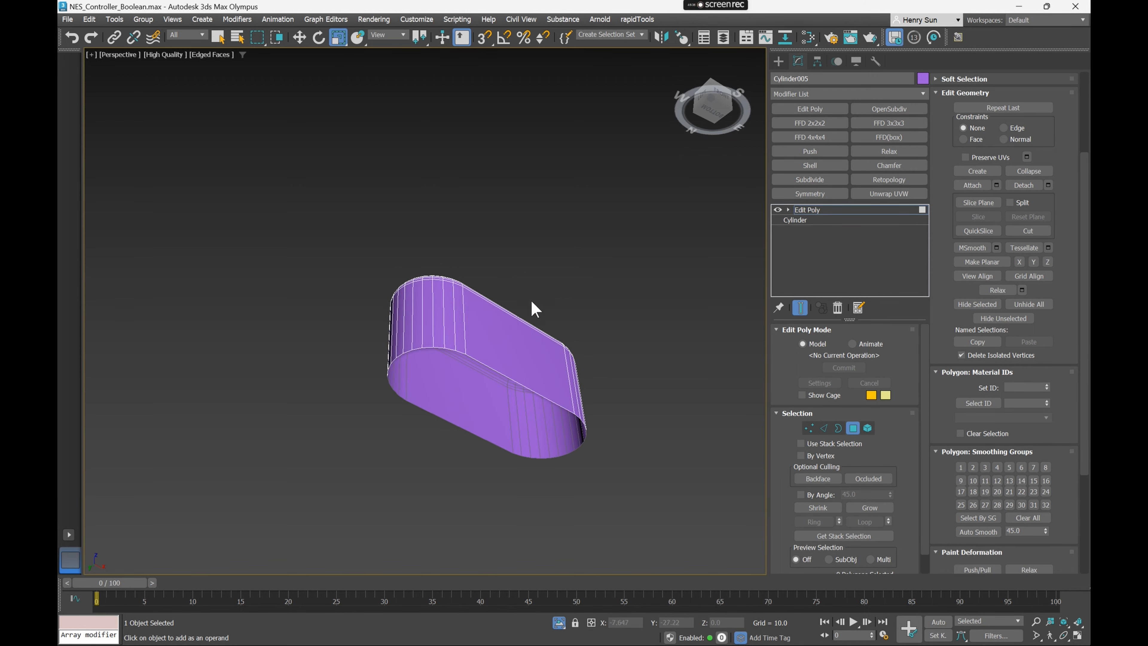
{"action": "left_click", "coordinate": [852, 427]}
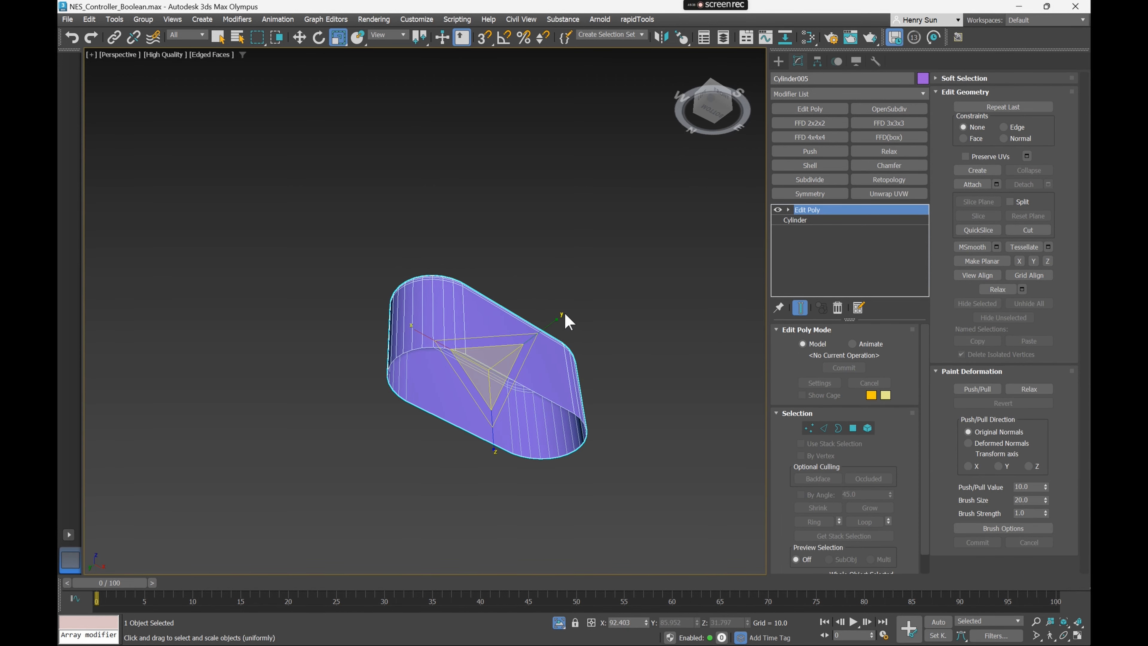
{"action": "key", "text": "alt+q"}
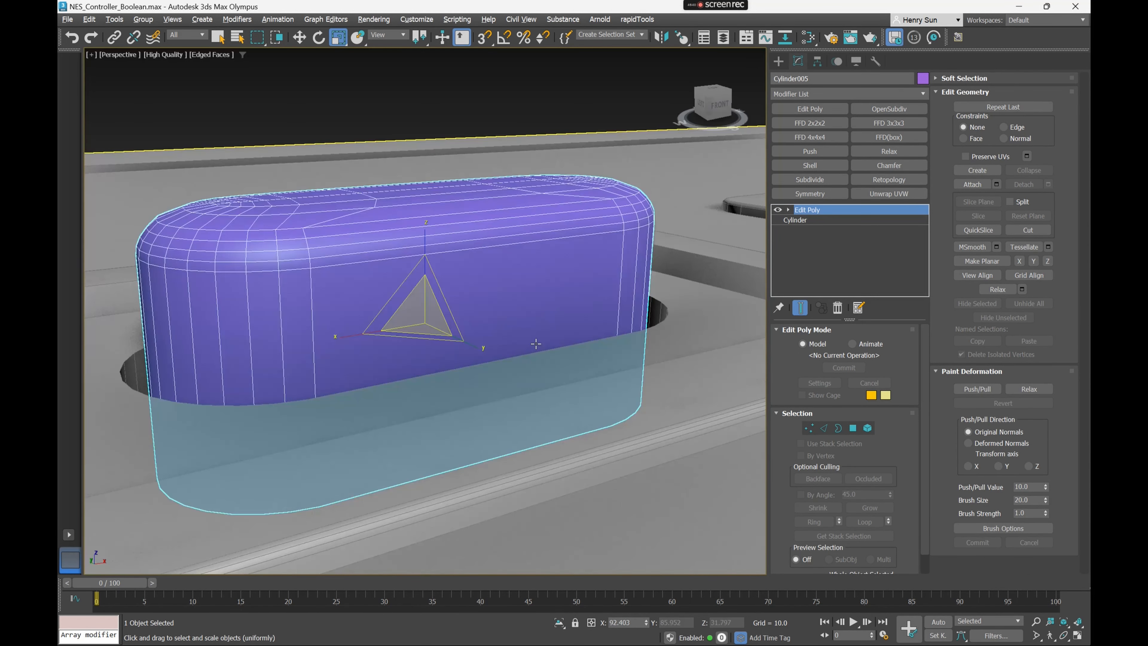
{"action": "middle_click_drag", "start_coordinate": [536, 344], "coordinate": [530, 320], "text": "alt"}
{"action": "scroll", "coordinate": [530, 321], "scroll_direction": "down", "scroll_amount": 5}
{"action": "left_click", "coordinate": [284, 133]}
{"action": "middle_click_drag", "start_coordinate": [463, 283], "coordinate": [446, 286], "text": "alt"}
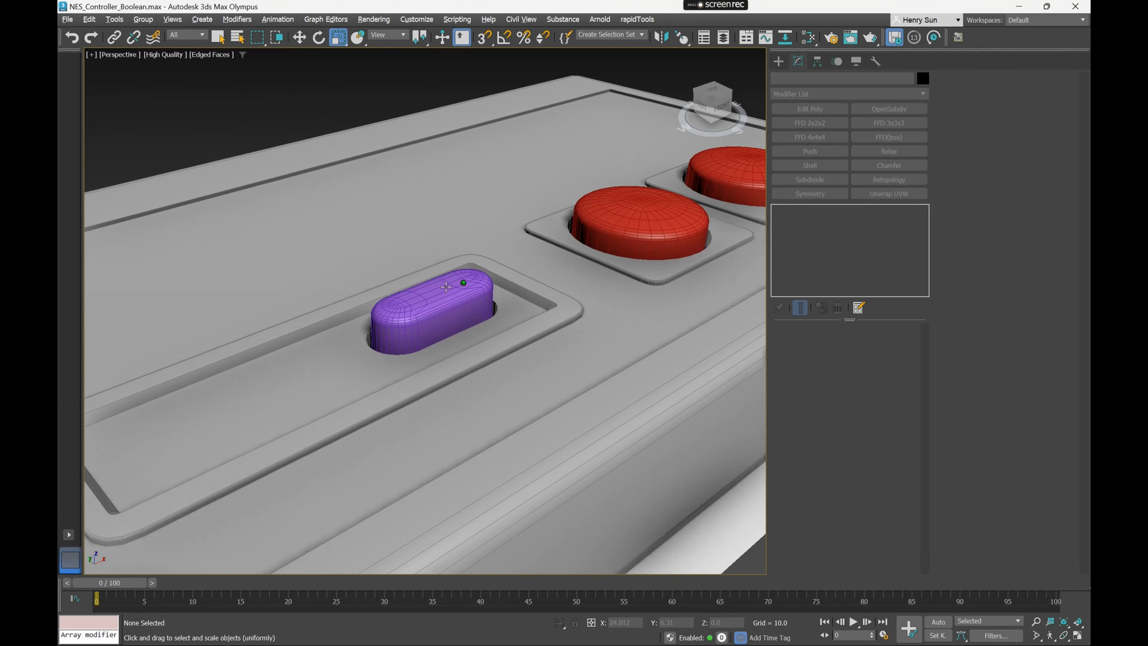
Hide the edged-face display, compare the pill with the reference image from above, and set its object colour to black
{"action": "key", "text": "F4"}
{"action": "middle_click_drag", "start_coordinate": [450, 335], "coordinate": [512, 337], "text": "alt"}
{"action": "left_click", "coordinate": [512, 336]}
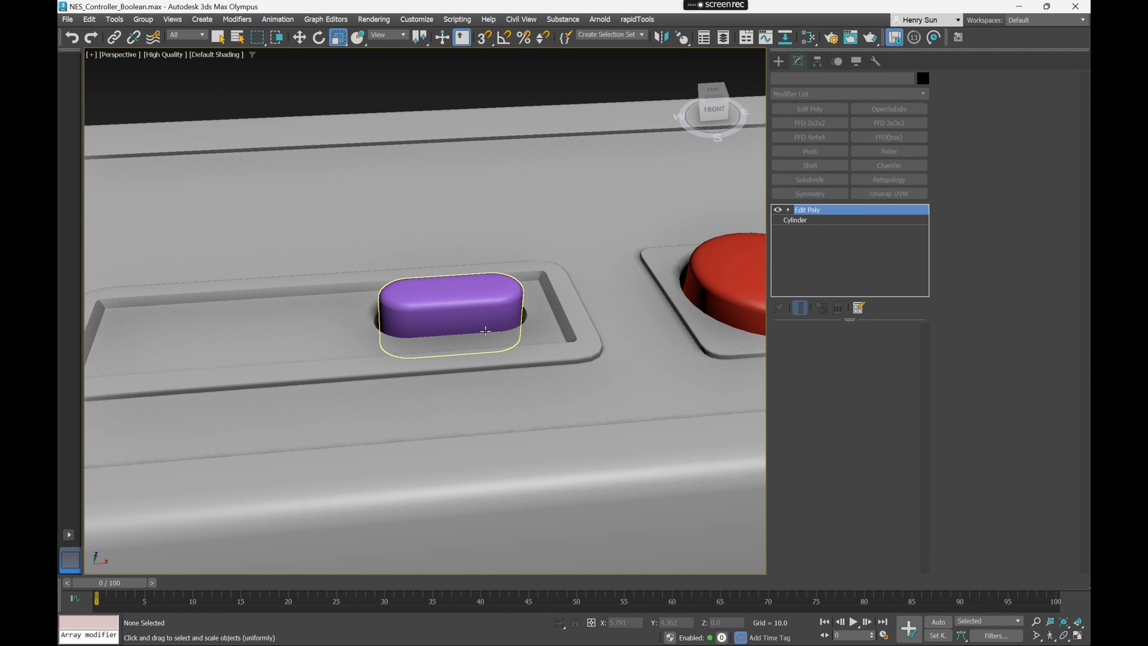
{"action": "scroll", "coordinate": [514, 336], "scroll_direction": "down", "scroll_amount": 4}
{"action": "key", "text": "F3"}
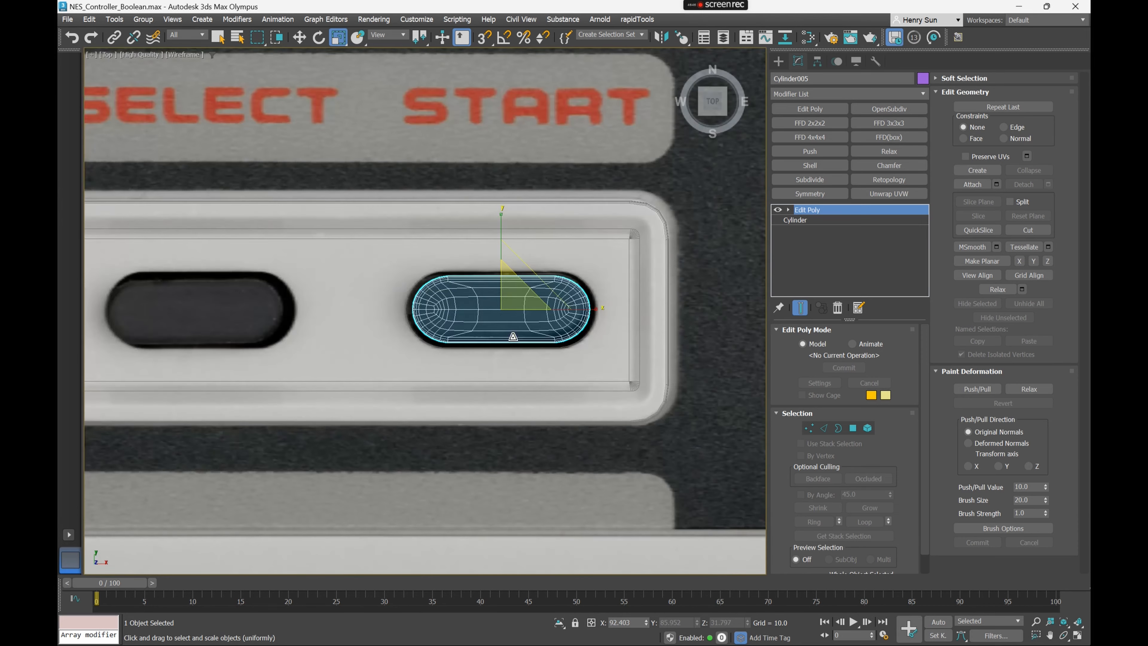
{"action": "scroll", "coordinate": [303, 315], "scroll_direction": "up", "scroll_amount": 2}
{"action": "scroll", "coordinate": [470, 235], "scroll_direction": "down", "scroll_amount": 2}
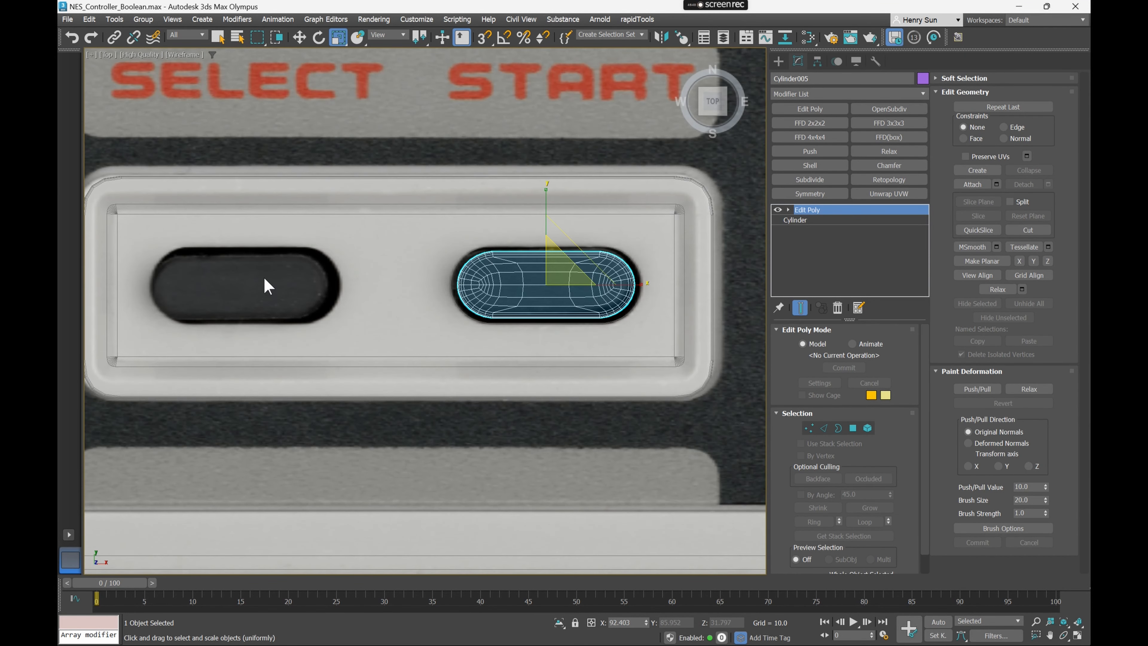
{"action": "left_click", "coordinate": [922, 78]}
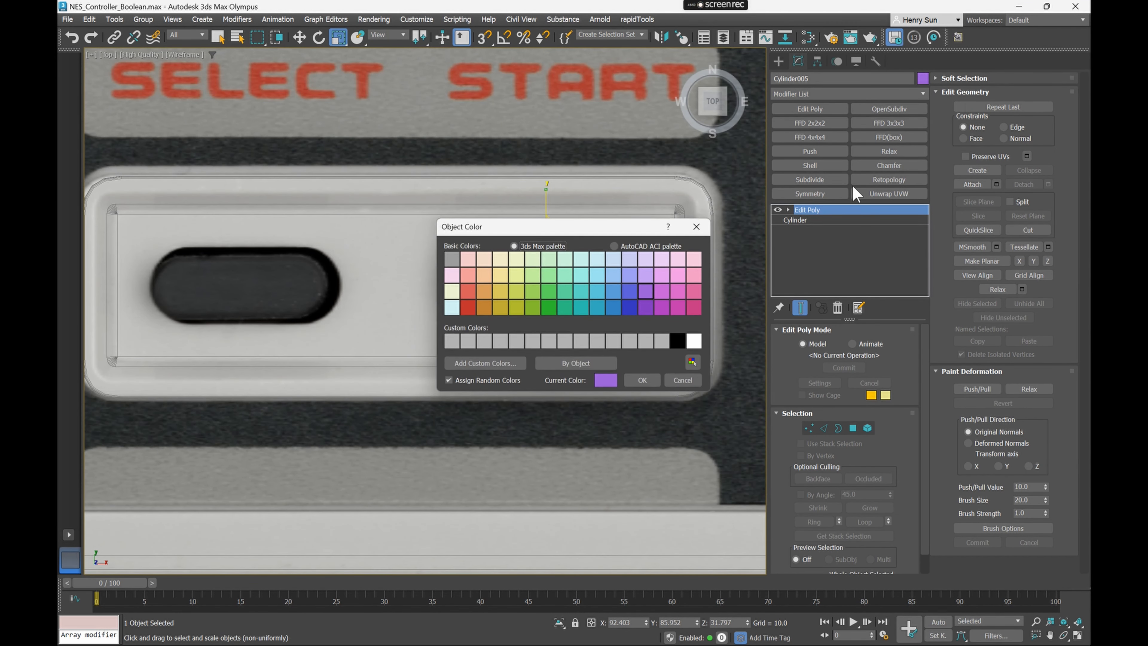
{"action": "left_click", "coordinate": [675, 338]}
{"action": "left_click", "coordinate": [642, 384]}
Raise the pill button vertically by about 0.58 units in the shaded front view
{"action": "key", "text": "F3"}
{"action": "scroll", "coordinate": [626, 321], "scroll_direction": "down", "scroll_amount": 5}
{"action": "key", "text": "f"}
{"action": "scroll", "coordinate": [568, 349], "scroll_direction": "down", "scroll_amount": 6}
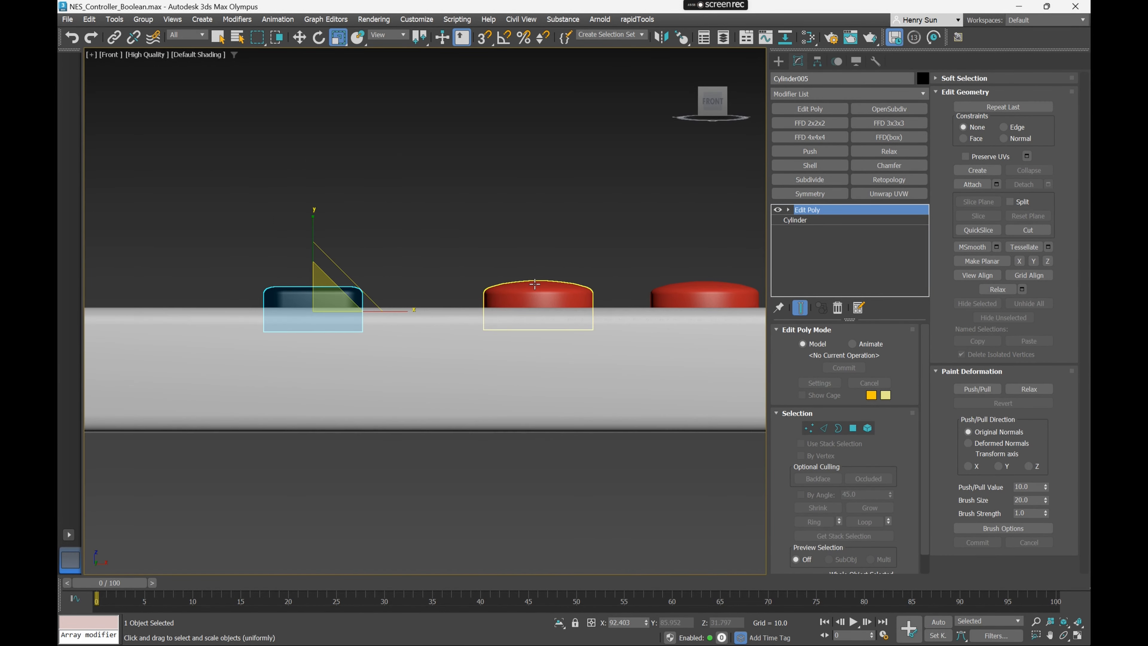
{"action": "key", "text": "w"}
{"action": "scroll", "coordinate": [353, 278], "scroll_direction": "up", "scroll_amount": 2}
{"action": "scroll", "coordinate": [488, 307], "scroll_direction": "up", "scroll_amount": 2}
{"action": "middle_click_drag", "start_coordinate": [488, 307], "coordinate": [490, 68]}
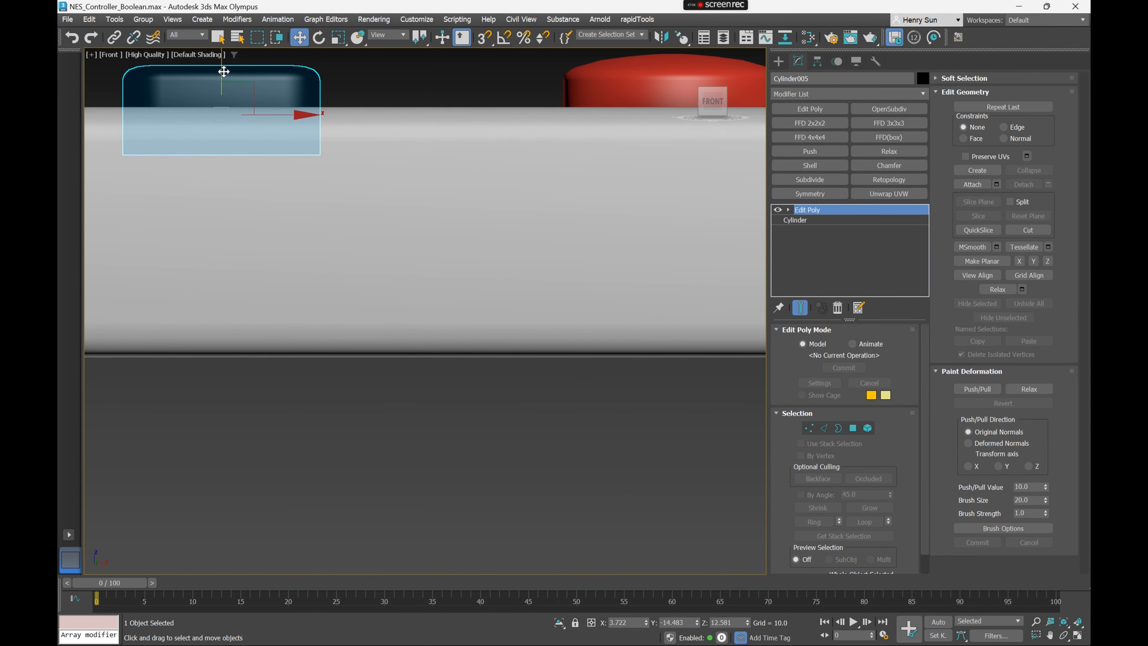
{"action": "left_click_drag", "start_coordinate": [222, 69], "coordinate": [228, 60]}
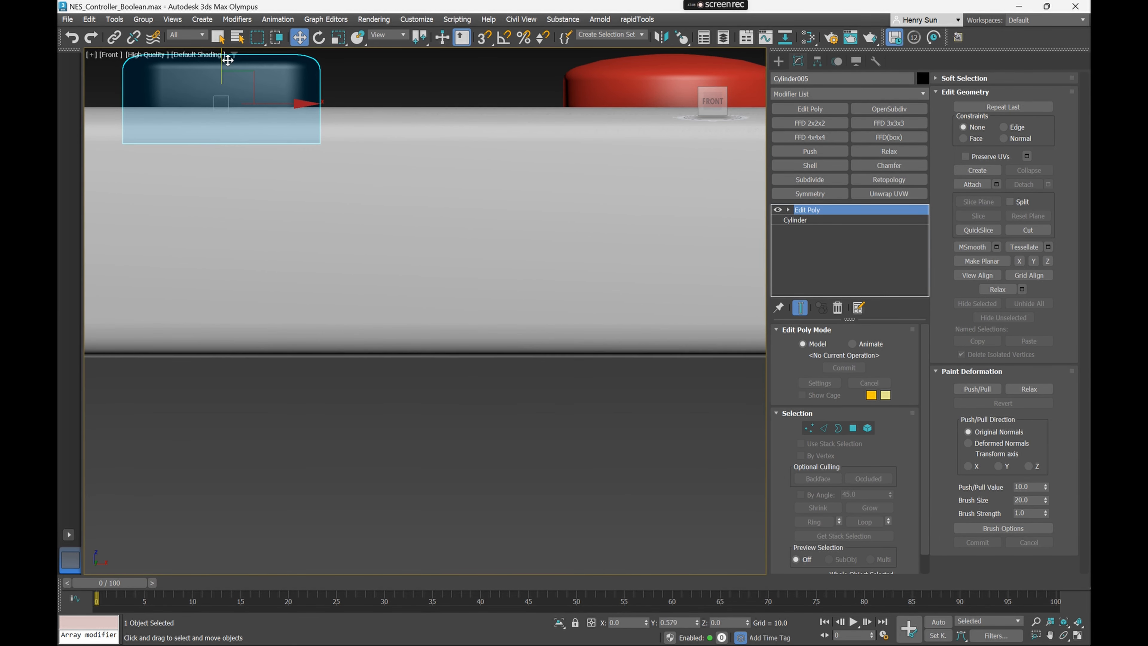
{"action": "middle_click_drag", "start_coordinate": [394, 92], "coordinate": [403, 122]}
Lower the pill button into its recess in the perspective view, to about Z 12.17
{"action": "key", "text": "p"}
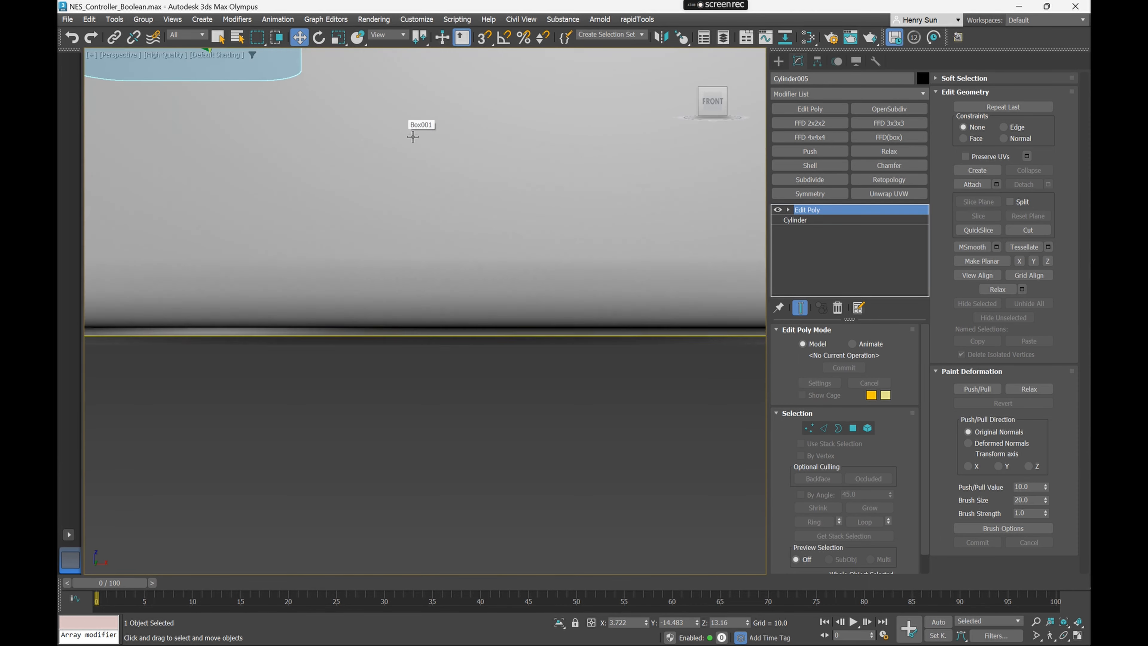
{"action": "scroll", "coordinate": [413, 136], "scroll_direction": "down", "scroll_amount": 5}
{"action": "middle_click_drag", "start_coordinate": [430, 215], "coordinate": [584, 392], "text": "alt"}
{"action": "left_click", "coordinate": [596, 418]}
{"action": "middle_click_drag", "start_coordinate": [495, 309], "coordinate": [482, 279], "text": "alt"}
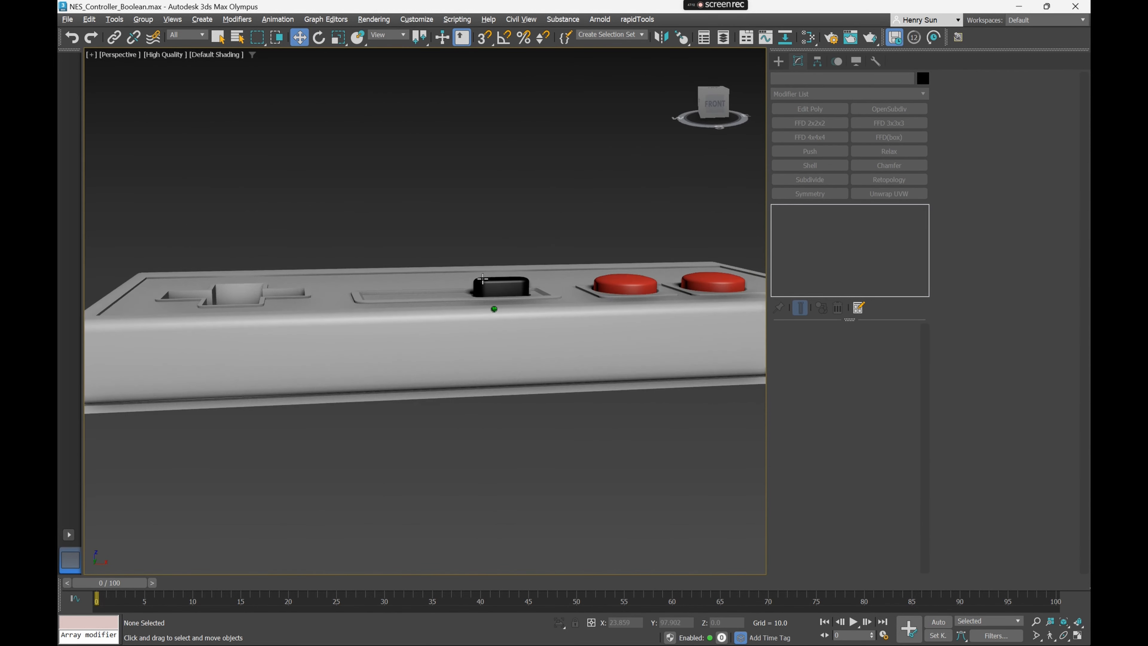
{"action": "scroll", "coordinate": [483, 279], "scroll_direction": "up", "scroll_amount": 4}
{"action": "left_click", "coordinate": [483, 283]}
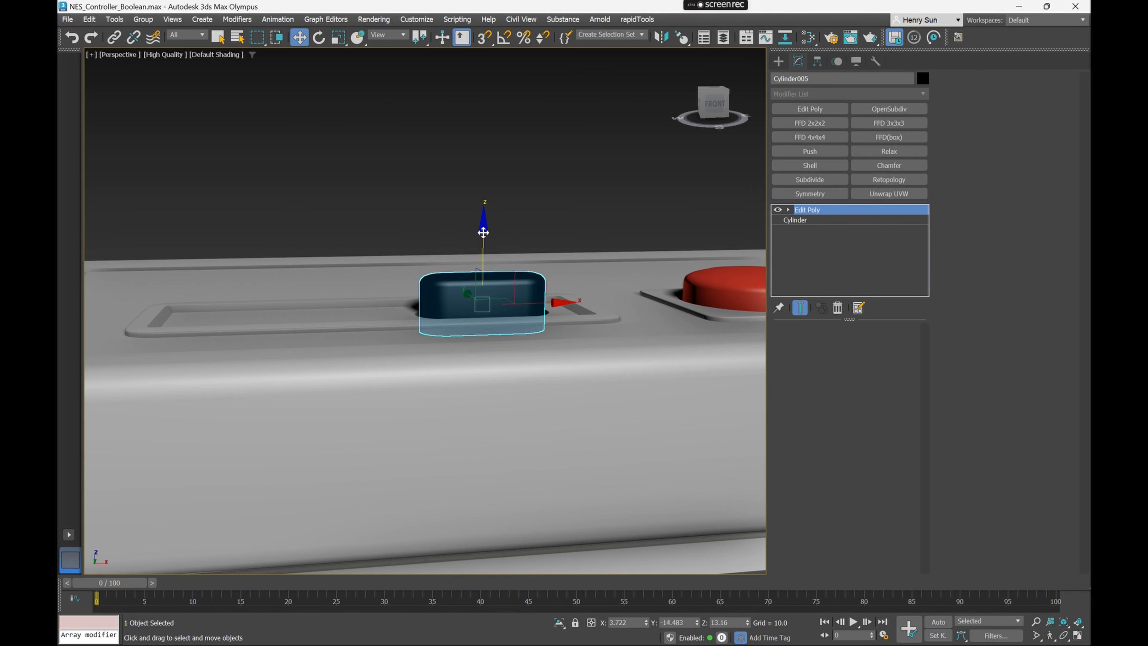
{"action": "left_click_drag", "start_coordinate": [482, 232], "coordinate": [493, 243]}
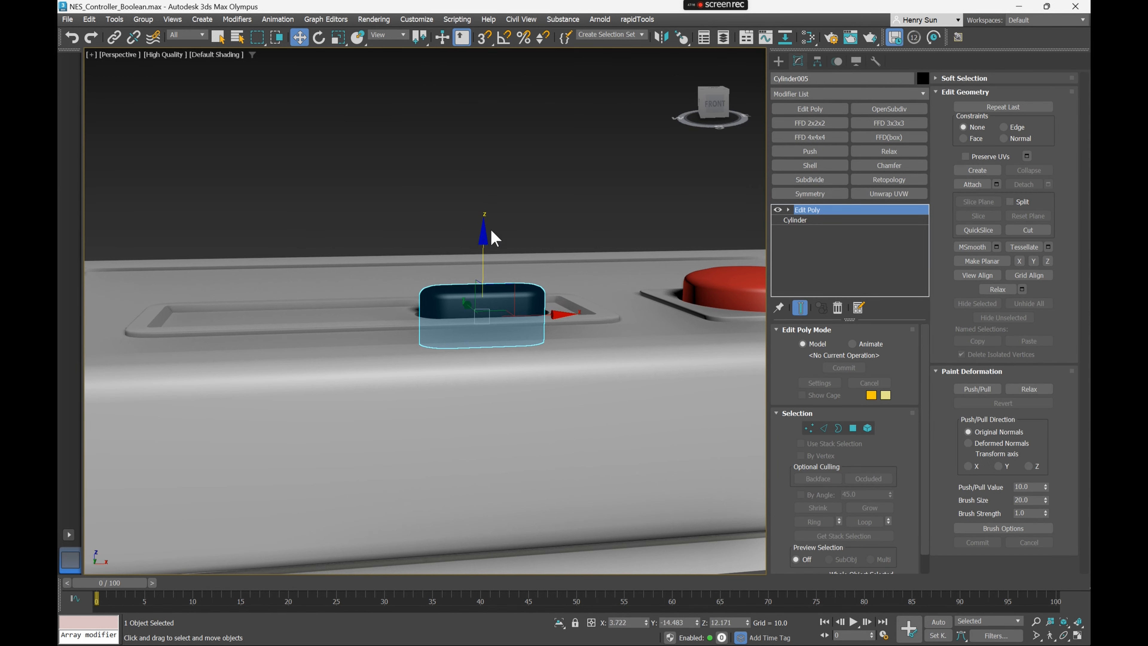
{"action": "left_click", "coordinate": [504, 199]}
{"action": "scroll", "coordinate": [504, 199], "scroll_direction": "down", "scroll_amount": 5}
{"action": "middle_click_drag", "start_coordinate": [488, 222], "coordinate": [469, 272], "text": "alt"}
{"action": "scroll", "coordinate": [464, 319], "scroll_direction": "up", "scroll_amount": 4}
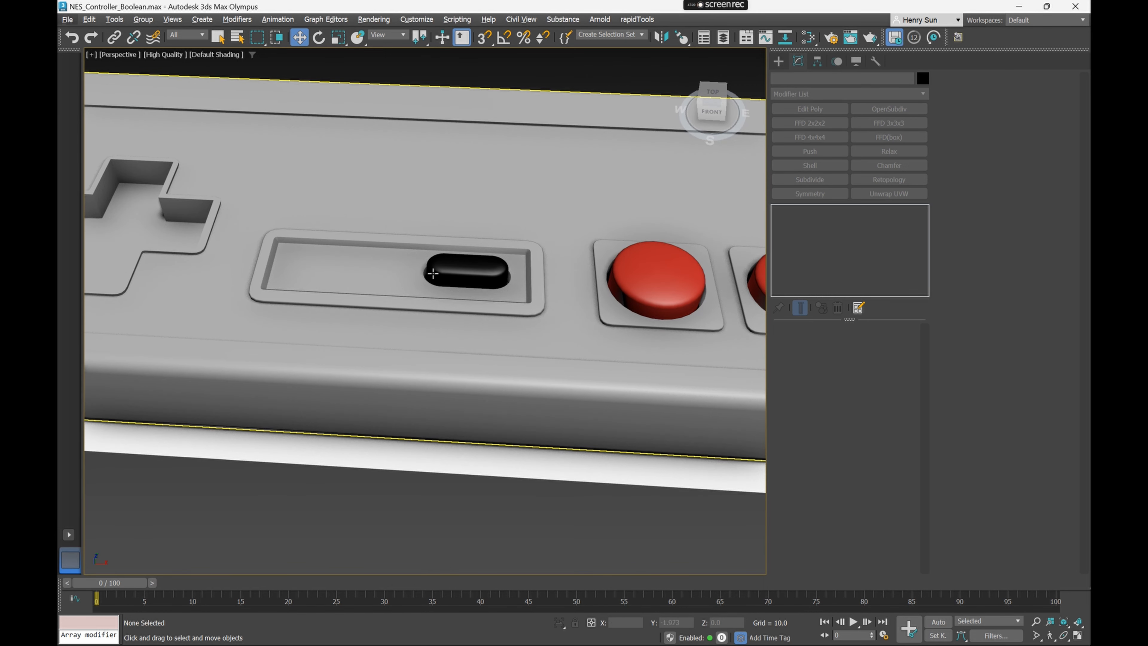
Clone the Start button along X onto the Select button in the top-view reference, at about X -13.55
{"action": "left_click", "coordinate": [476, 275]}
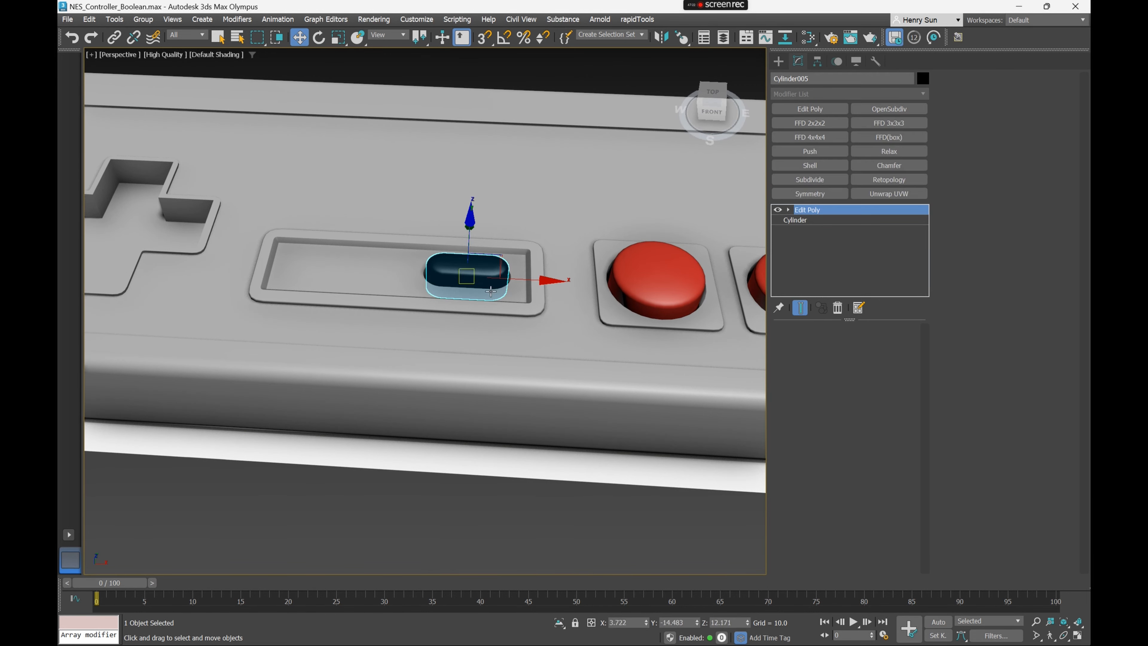
{"action": "key", "text": "t"}
{"action": "scroll", "coordinate": [444, 297], "scroll_direction": "down", "scroll_amount": 2}
{"action": "key", "text": "F3"}
{"action": "scroll", "coordinate": [574, 409], "scroll_direction": "up", "scroll_amount": 4}
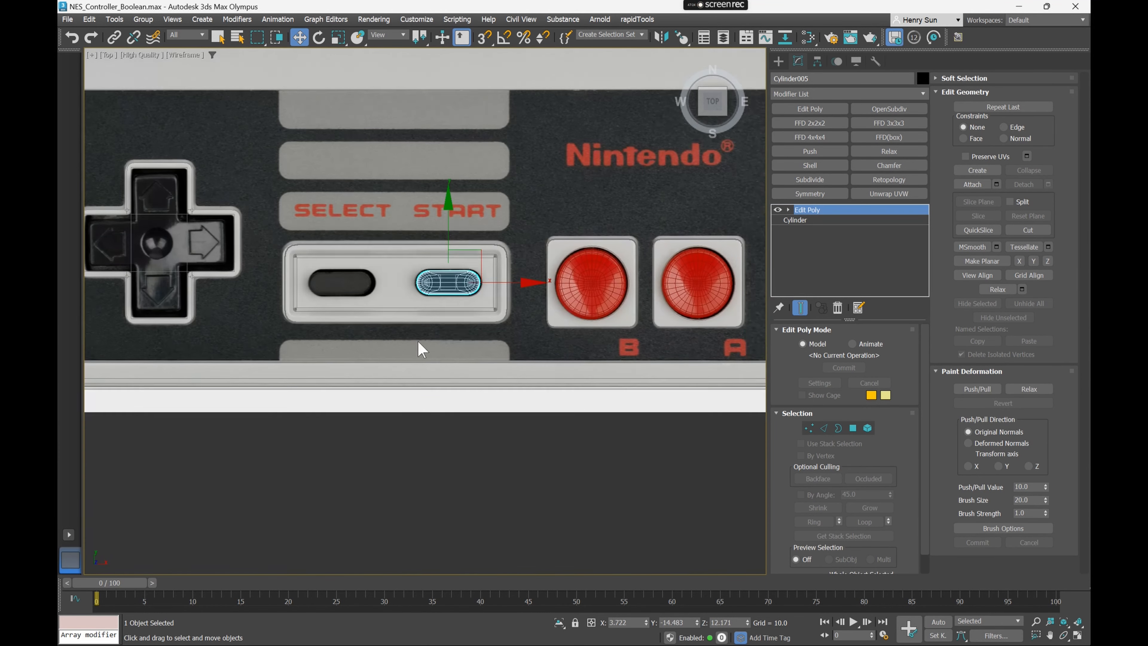
{"action": "middle_click_drag", "start_coordinate": [432, 354], "coordinate": [457, 344]}
{"action": "scroll", "coordinate": [458, 343], "scroll_direction": "up", "scroll_amount": 2}
{"action": "scroll", "coordinate": [472, 274], "scroll_direction": "up", "scroll_amount": 2}
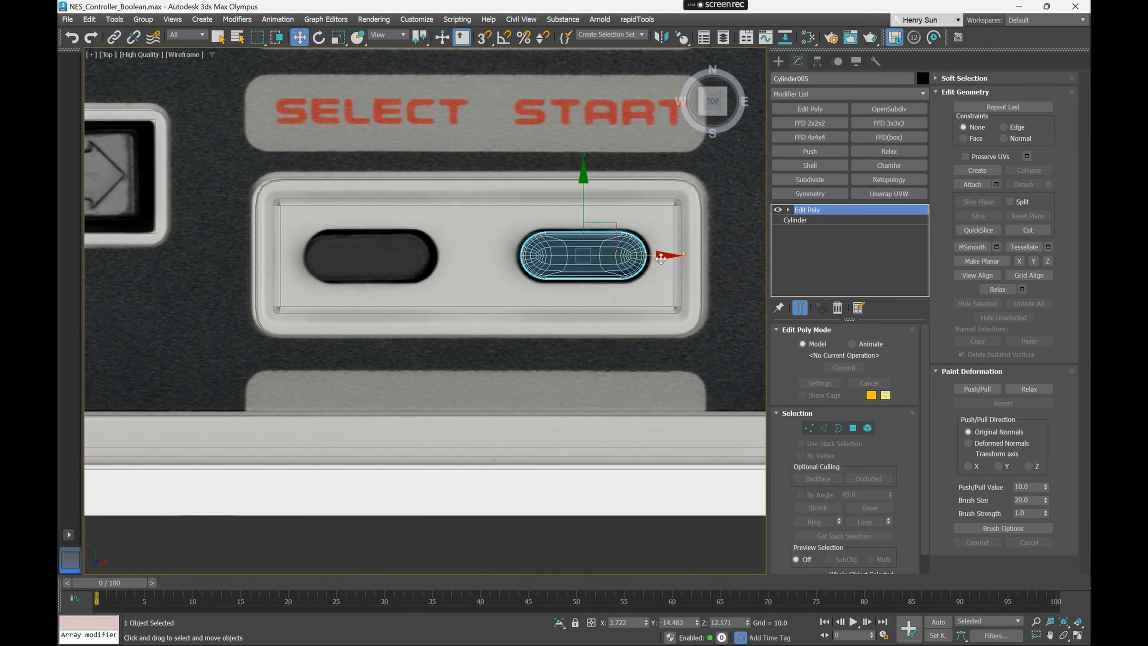
{"action": "mouse_move", "coordinate": [660, 257]}
{"action": "left_mouse_down", "text": "shift"}
{"action": "mouse_move", "coordinate": [410, 261]}
{"action": "mouse_move", "coordinate": [449, 268]}
{"action": "left_mouse_up", "text": "shift"}
{"action": "left_click", "coordinate": [579, 382]}
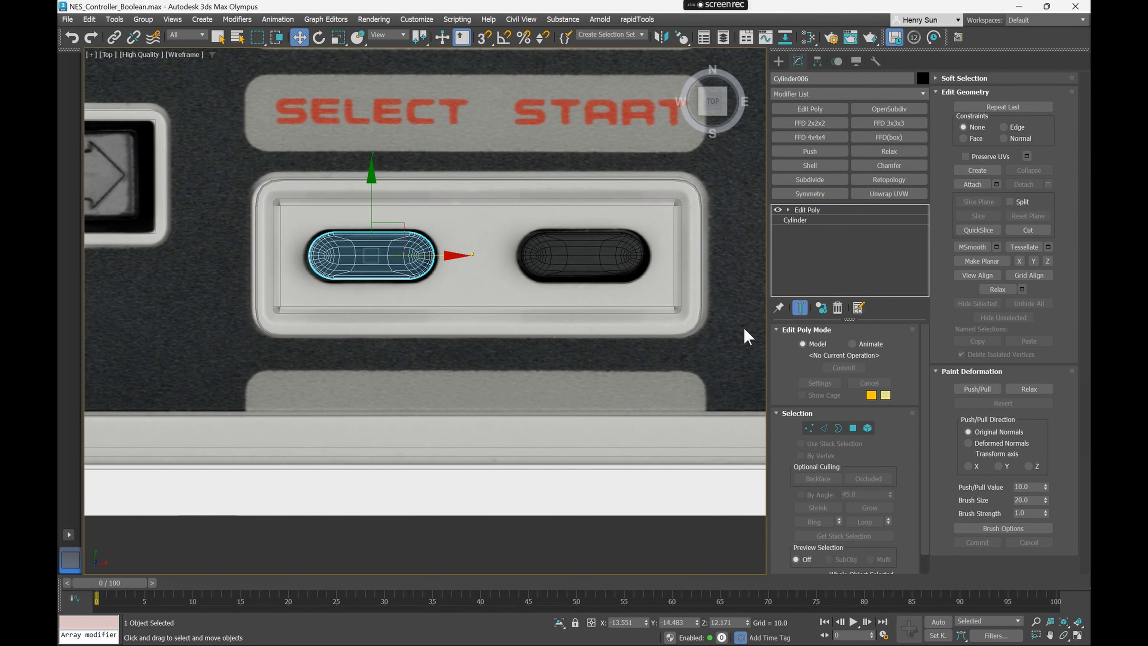
{"action": "left_click", "coordinate": [595, 325]}
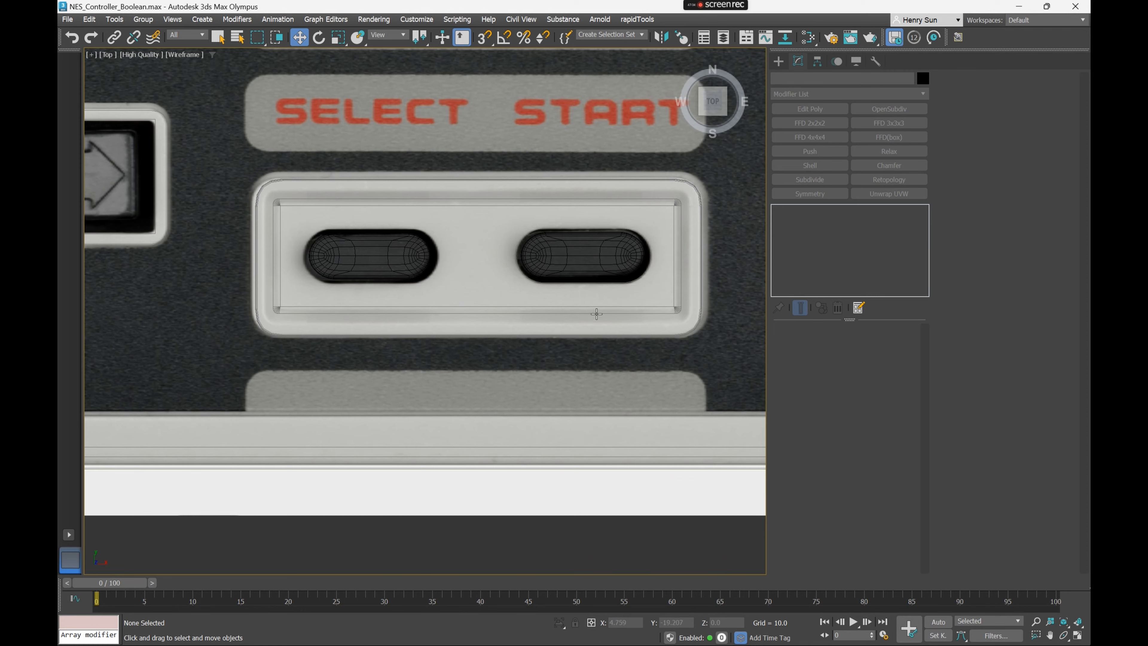
Select the controller body and disable the Cylinder004 operand of its Boolean in the shaded view
{"action": "left_click", "coordinate": [596, 314]}
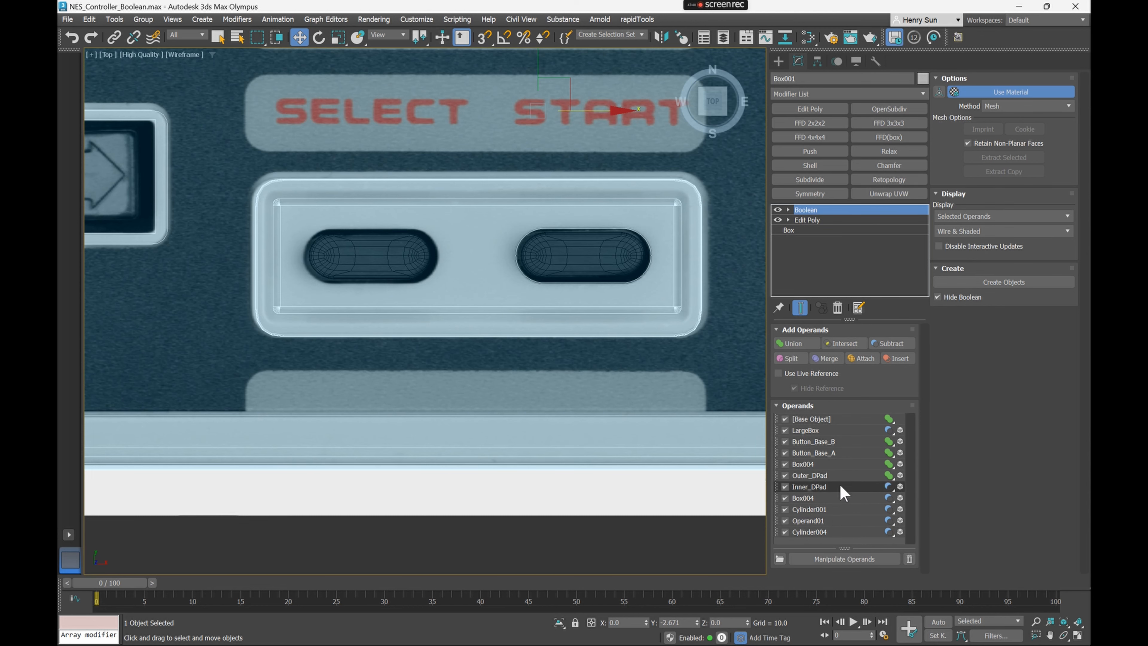
{"action": "key", "text": "F3"}
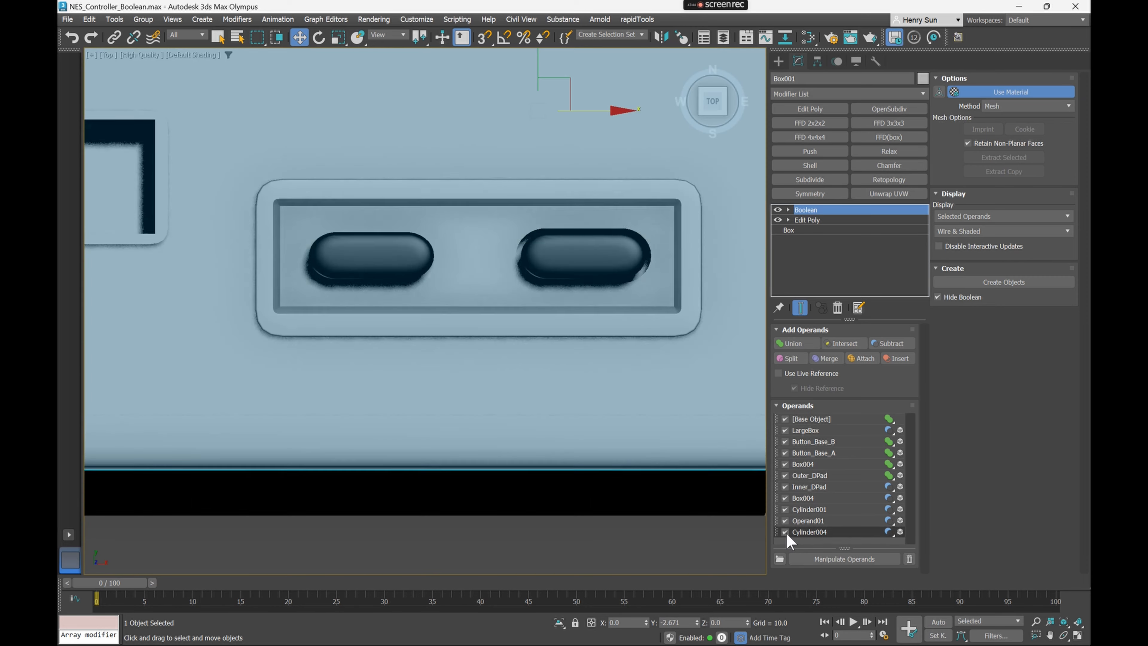
{"action": "left_click", "coordinate": [785, 532]}
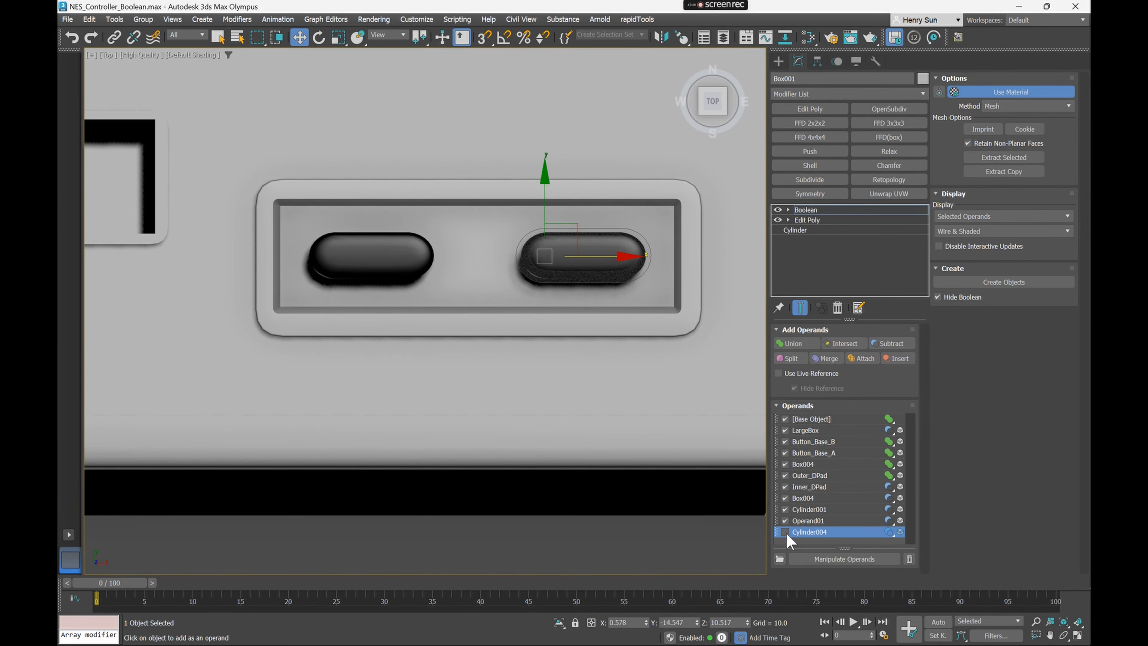
Re-enable the Cylinder004 operand of the controller body's Boolean and check the cut around the Start button
{"action": "middle_click_drag", "start_coordinate": [394, 229], "coordinate": [346, 275]}
{"action": "middle_click_drag", "start_coordinate": [346, 275], "coordinate": [480, 254], "text": "alt"}
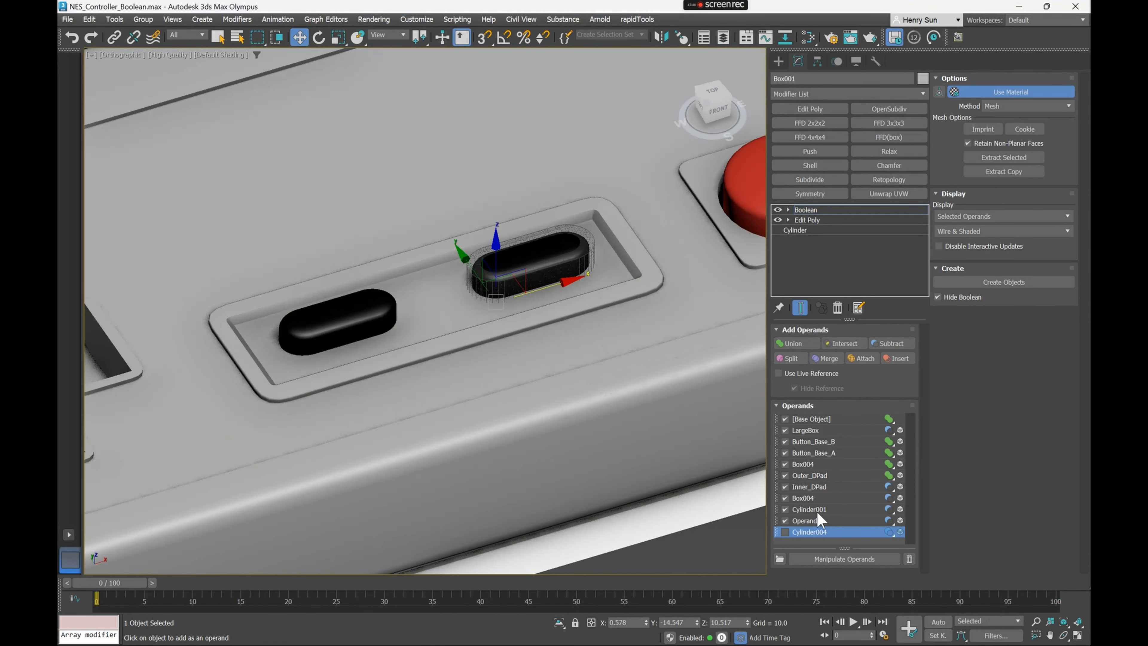
{"action": "left_click", "coordinate": [786, 532]}
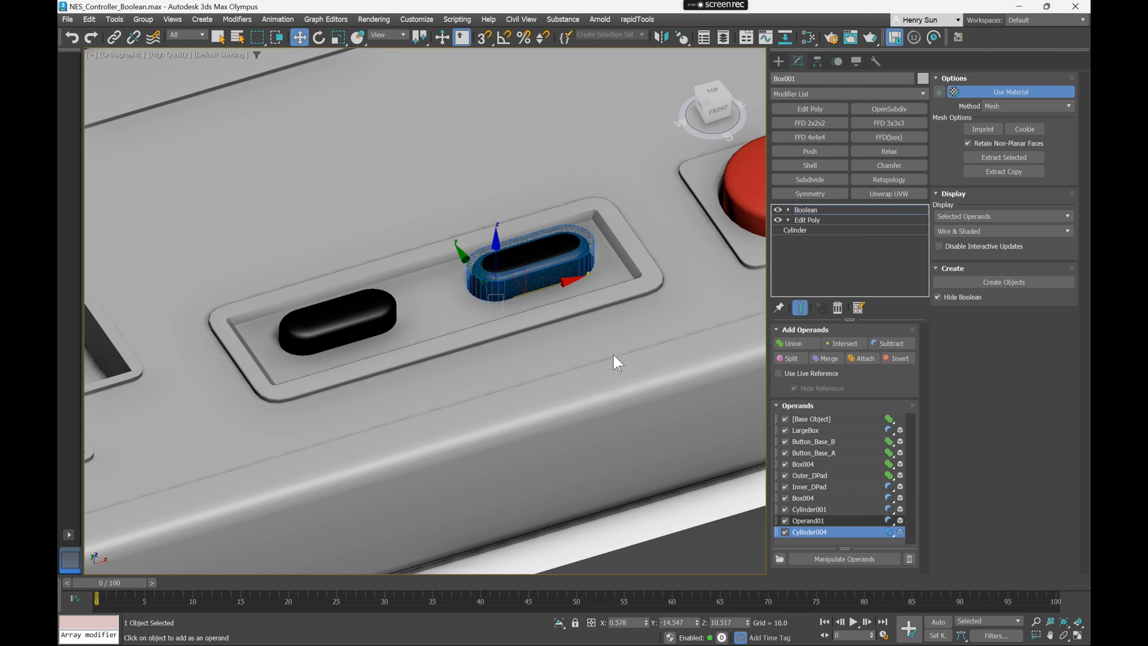
{"action": "middle_click_drag", "start_coordinate": [617, 362], "coordinate": [558, 286], "text": "alt"}
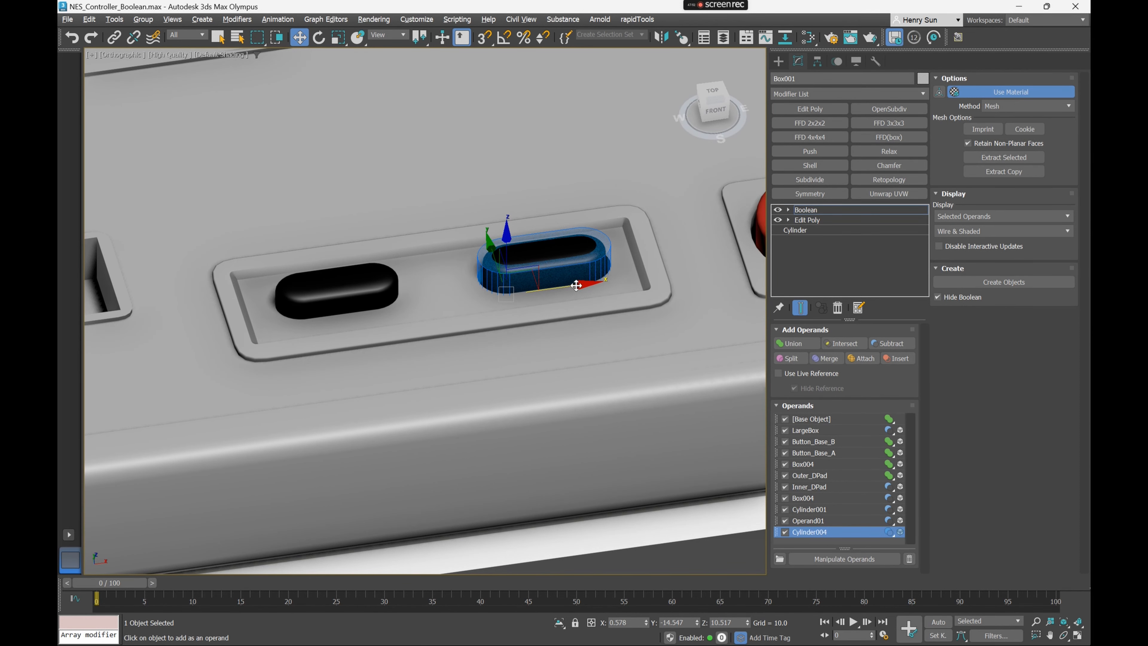
Clone the Cylinder004 Boolean operand along X and align the copy with the Select button in the top-view reference
{"action": "mouse_move", "coordinate": [575, 285]}
{"action": "left_mouse_down"}
{"action": "mouse_move", "coordinate": [323, 315]}
{"action": "mouse_move", "coordinate": [343, 315]}
{"action": "mouse_move", "coordinate": [363, 294]}
{"action": "left_mouse_up"}
{"action": "key", "text": "t"}
{"action": "key", "text": "z"}
{"action": "key", "text": "F3"}
{"action": "left_click_drag", "start_coordinate": [453, 330], "coordinate": [495, 336]}
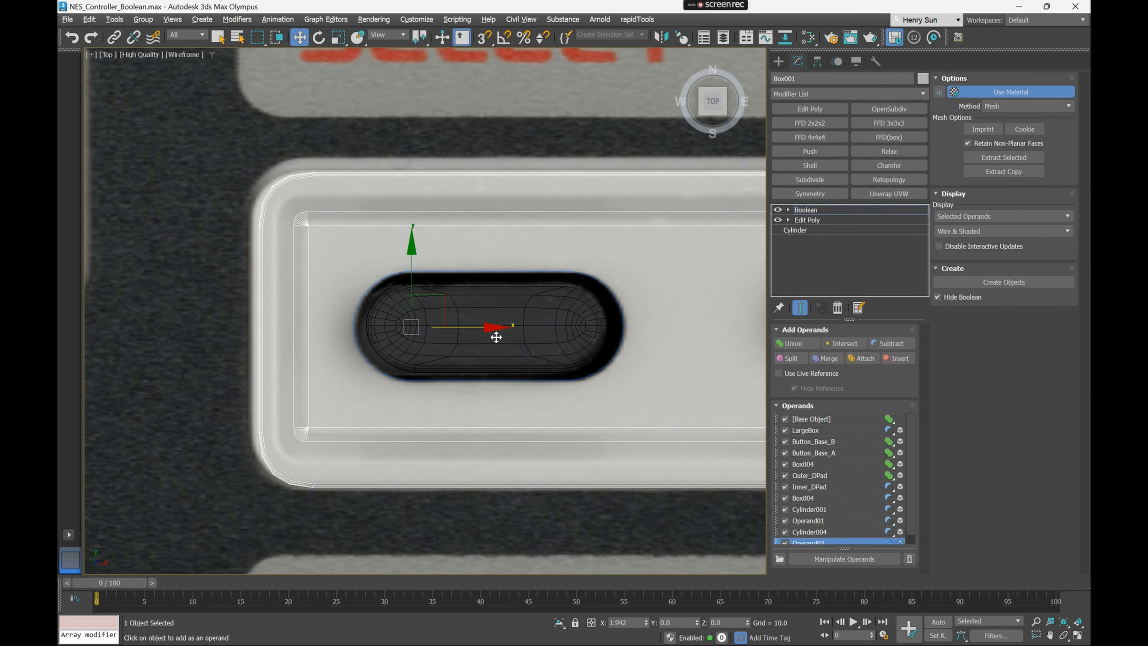
{"action": "scroll", "coordinate": [515, 342], "scroll_direction": "down", "scroll_amount": 5}
{"action": "key", "text": "F3"}
{"action": "mouse_move", "coordinate": [554, 353]}
{"action": "middle_mouse_down"}
{"action": "mouse_move", "coordinate": [477, 345]}
{"action": "mouse_move", "coordinate": [497, 286]}
{"action": "middle_mouse_up"}
Deselect the body and examine the D-pad's shape in the reference image alongside the modelled cross recess
{"action": "left_click", "coordinate": [717, 491]}
{"action": "scroll", "coordinate": [665, 473], "scroll_direction": "down", "scroll_amount": 3}
{"action": "left_click", "coordinate": [667, 565]}
{"action": "middle_click_drag", "start_coordinate": [628, 516], "coordinate": [598, 483]}
{"action": "key", "text": "p"}
{"action": "scroll", "coordinate": [599, 482], "scroll_direction": "down", "scroll_amount": 4}
{"action": "middle_click_drag", "start_coordinate": [551, 429], "coordinate": [572, 404], "text": "alt"}
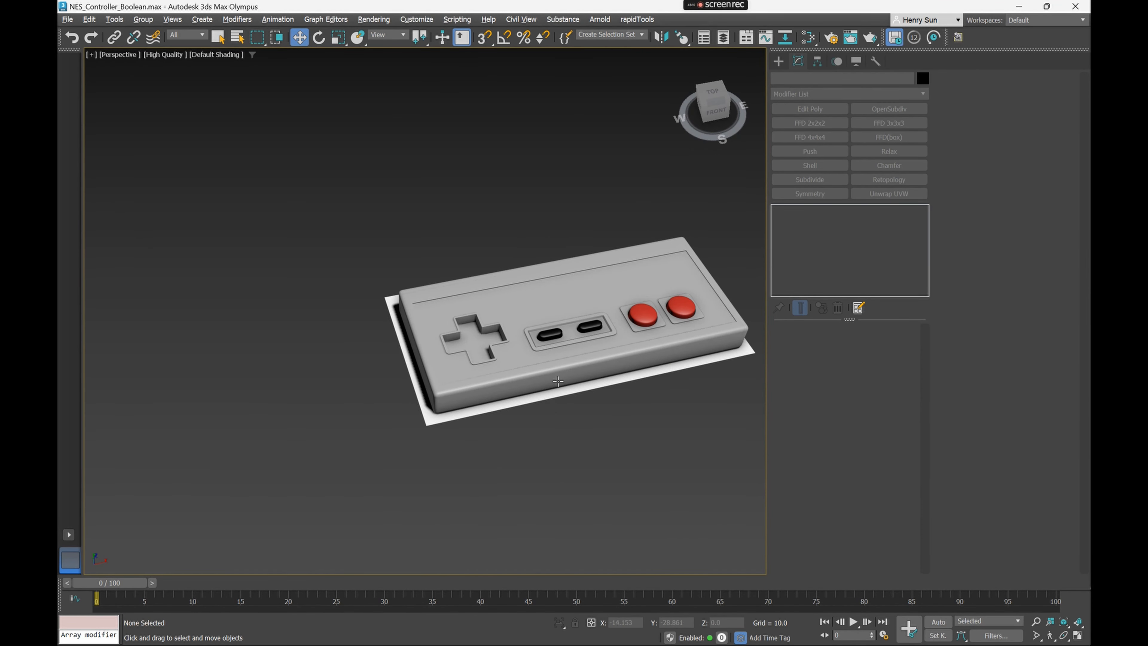
{"action": "key", "text": "F3"}
{"action": "scroll", "coordinate": [485, 352], "scroll_direction": "up", "scroll_amount": 4}
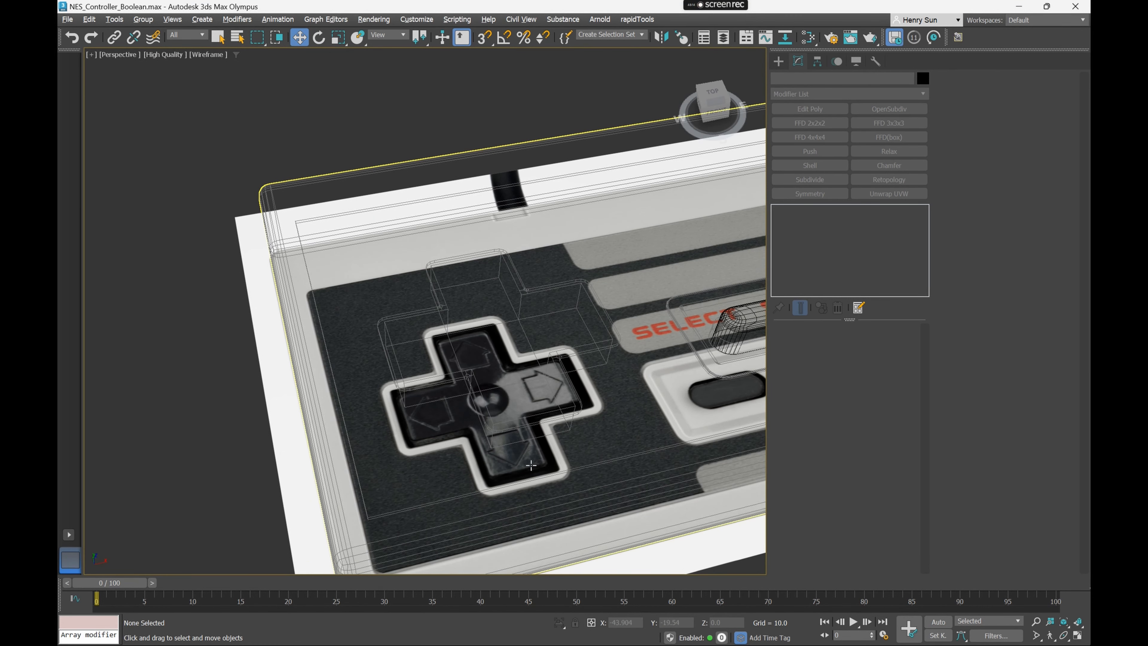
{"action": "scroll", "coordinate": [519, 391], "scroll_direction": "up", "scroll_amount": 5}
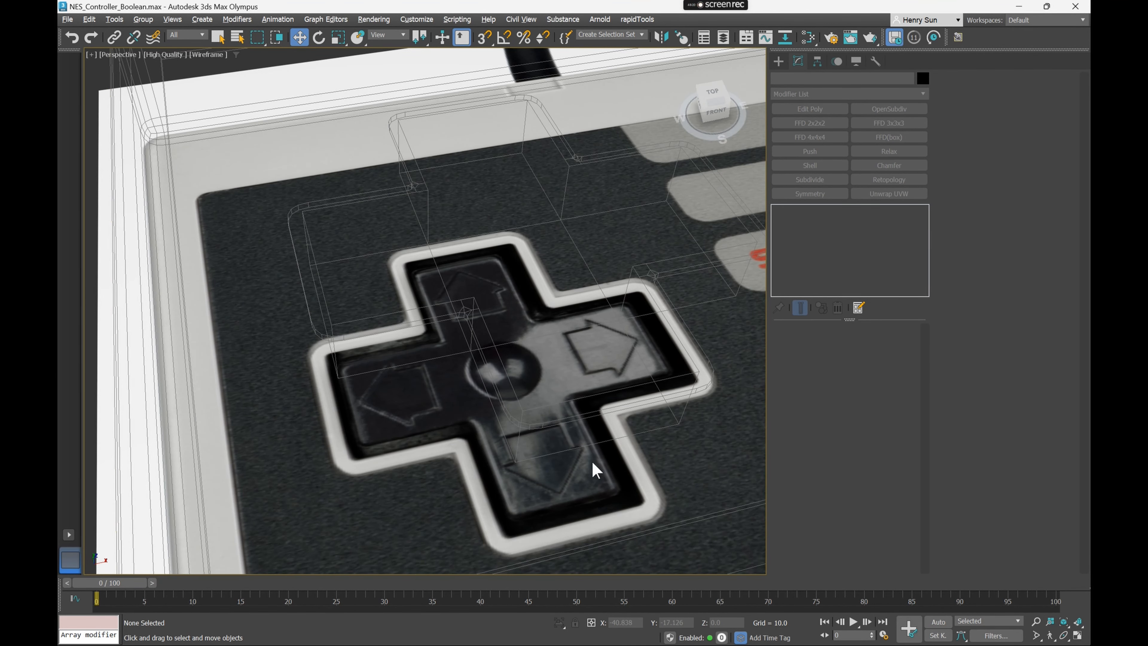
{"action": "middle_click_drag", "start_coordinate": [595, 470], "coordinate": [540, 391]}
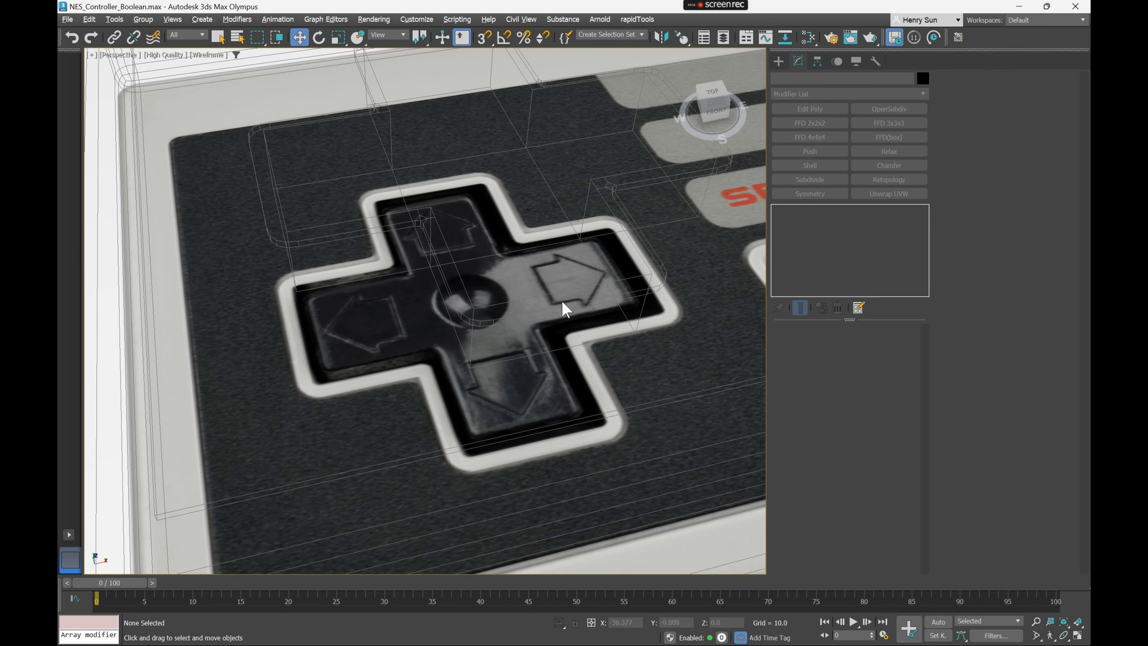
{"action": "middle_click_drag", "start_coordinate": [564, 310], "coordinate": [415, 380], "text": "alt"}
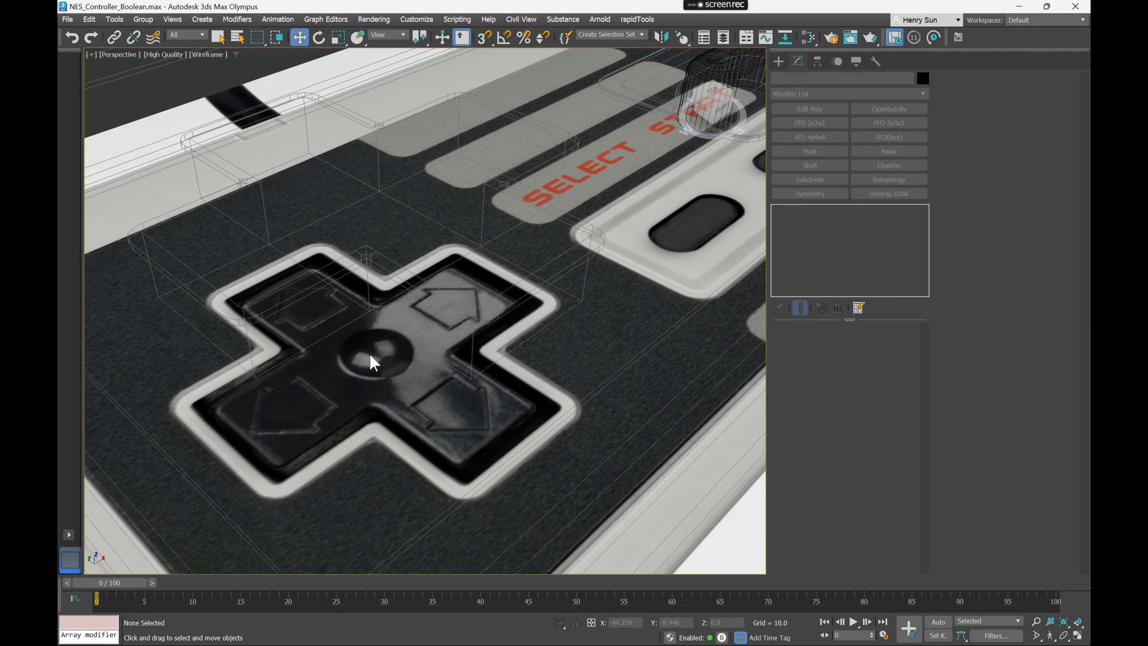
{"action": "scroll", "coordinate": [391, 381], "scroll_direction": "down", "scroll_amount": 4}
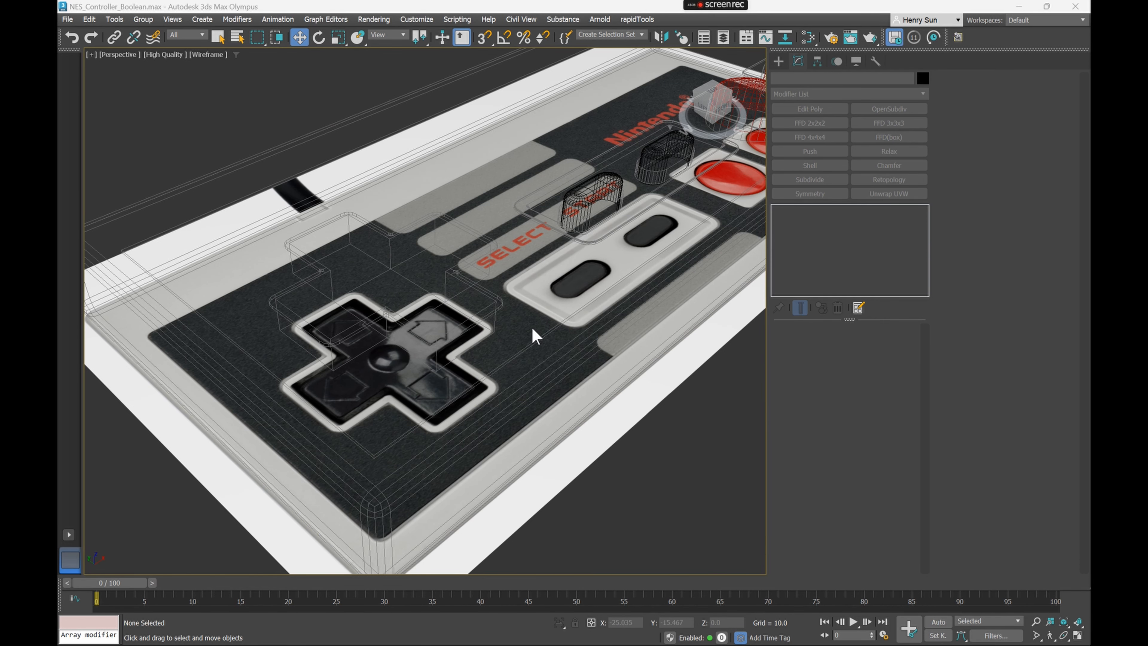
{"action": "key", "text": "F3"}
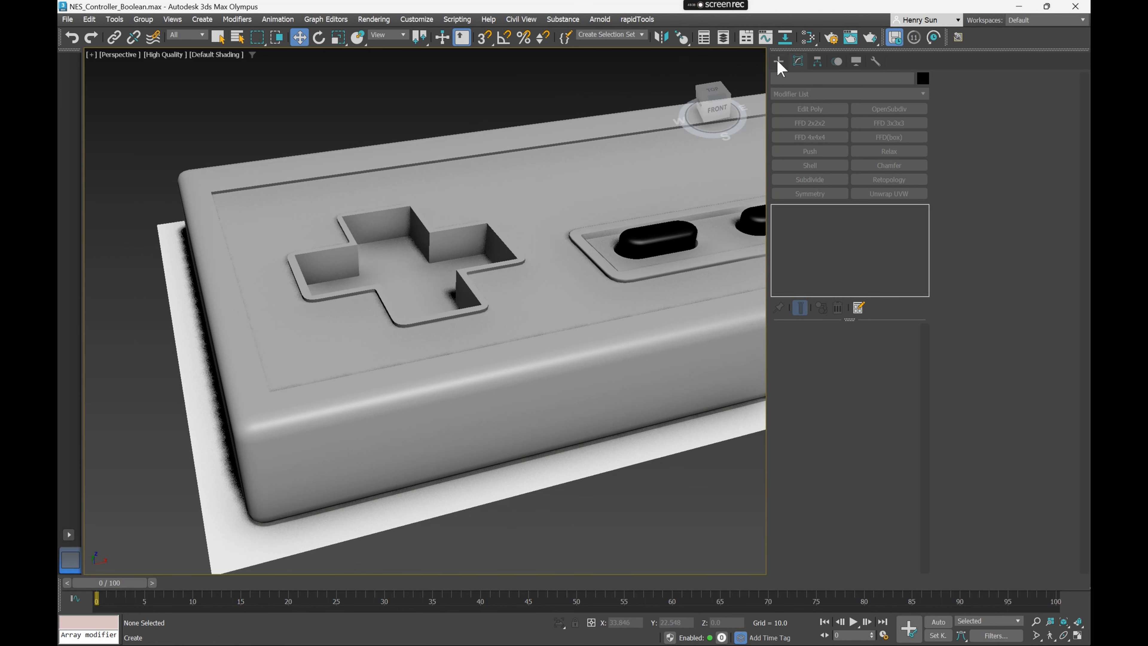
Create a box about 7.24 long, 7.33 wide and 7.37 high over the D-pad's centre in the top-view reference
{"action": "left_click", "coordinate": [778, 61]}
{"action": "left_click", "coordinate": [808, 139]}
{"action": "key", "text": "t"}
{"action": "key", "text": "F3"}
{"action": "scroll", "coordinate": [306, 286], "scroll_direction": "up", "scroll_amount": 10}
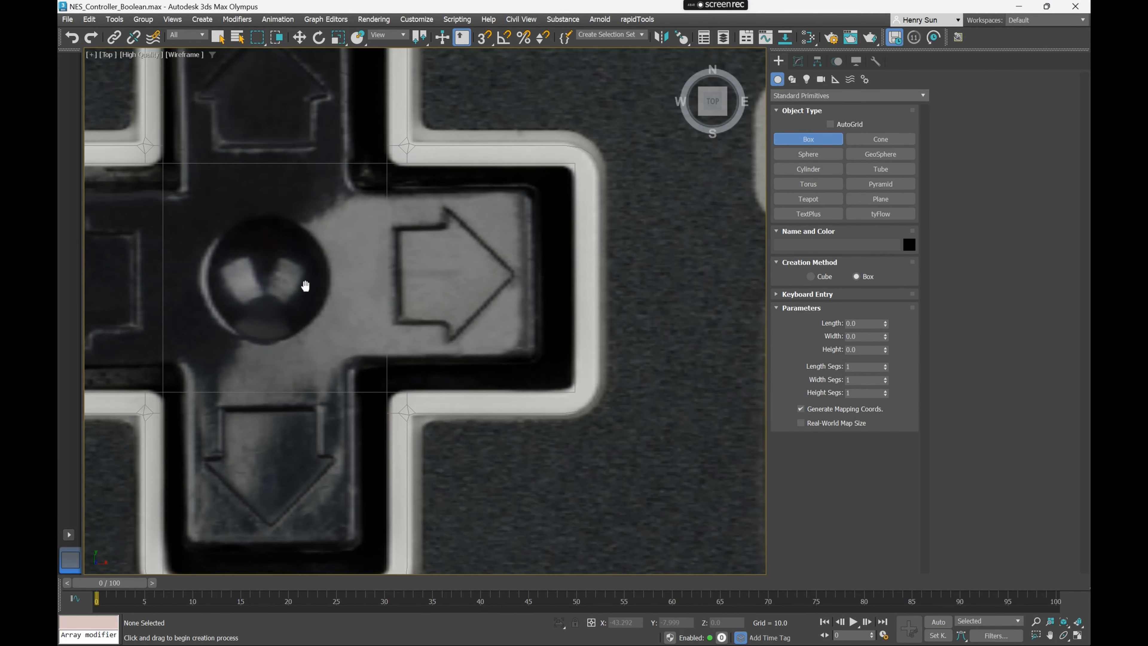
{"action": "middle_click_drag", "start_coordinate": [305, 286], "coordinate": [373, 308]}
{"action": "scroll", "coordinate": [366, 301], "scroll_direction": "down", "scroll_amount": 2}
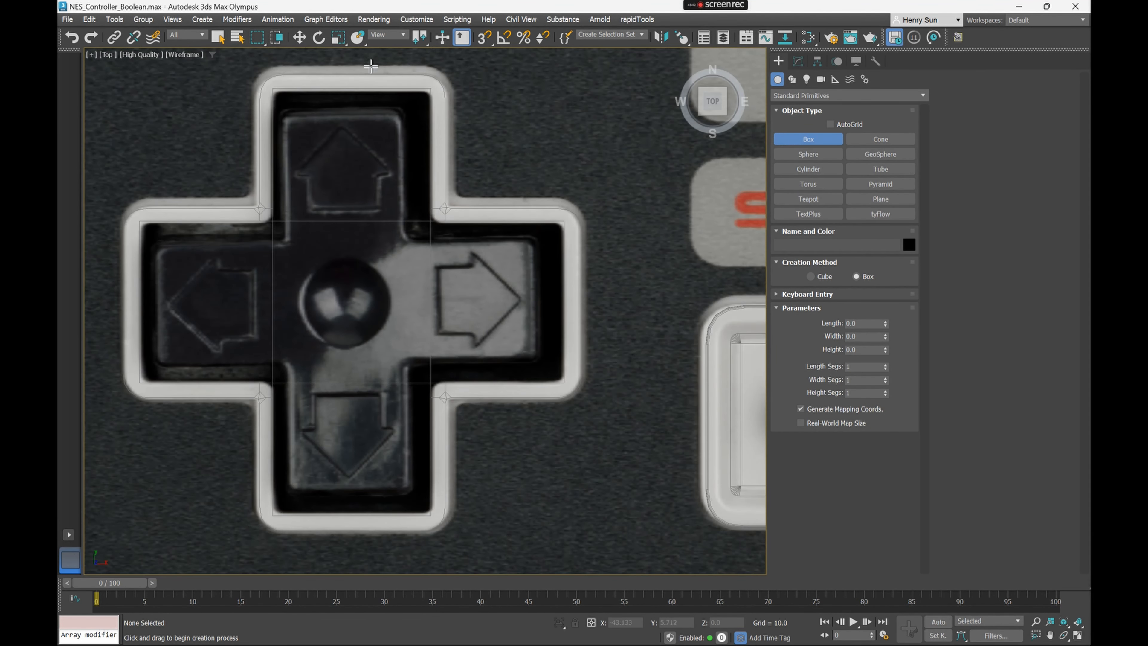
{"action": "scroll", "coordinate": [528, 412], "scroll_direction": "down", "scroll_amount": 2}
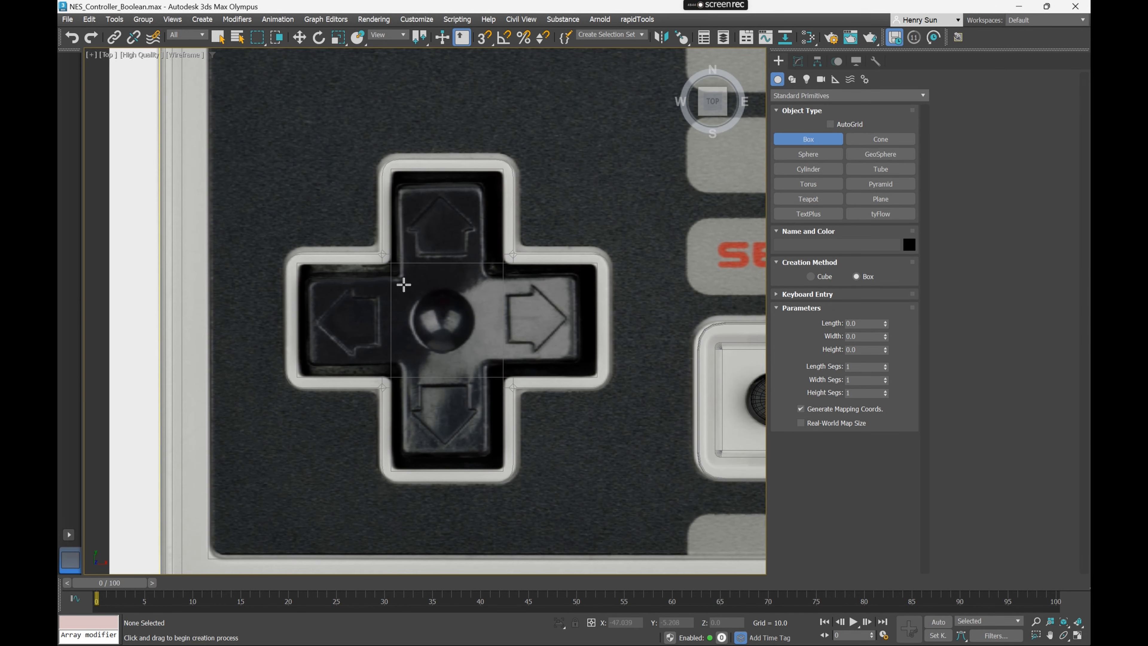
{"action": "left_click_drag", "start_coordinate": [402, 276], "coordinate": [493, 366]}
{"action": "left_click", "coordinate": [492, 364]}
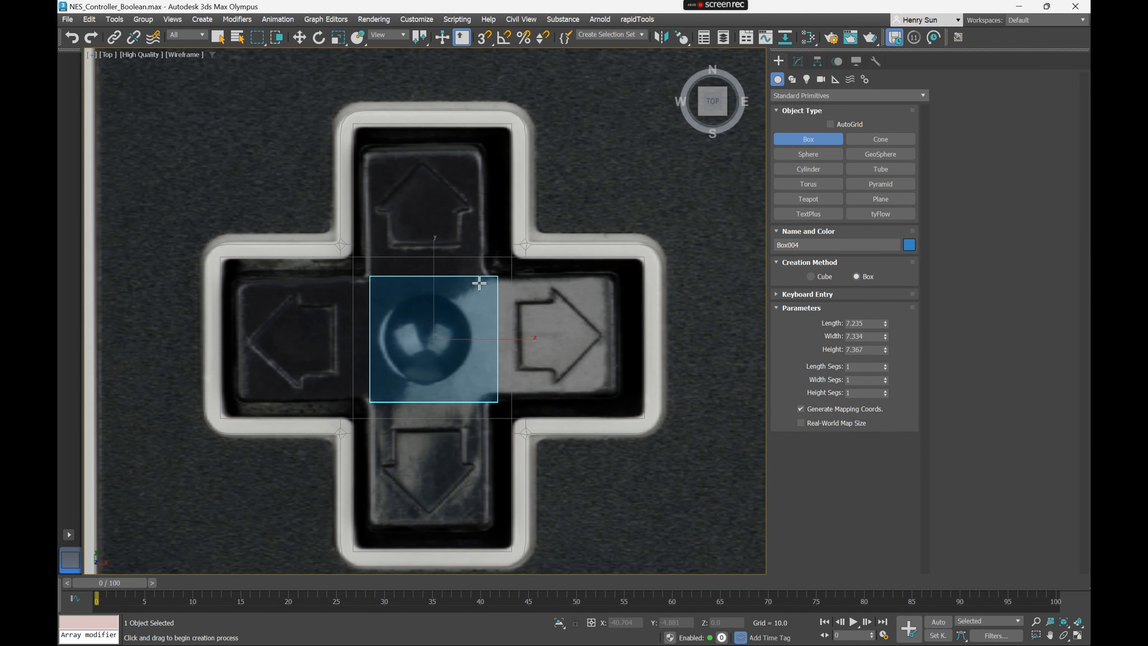
Centre the box in the D-pad recess by snapping to its edge midpoints, at about X -43.40, Y -8.03
{"action": "key", "text": "F3"}
{"action": "key", "text": "w"}
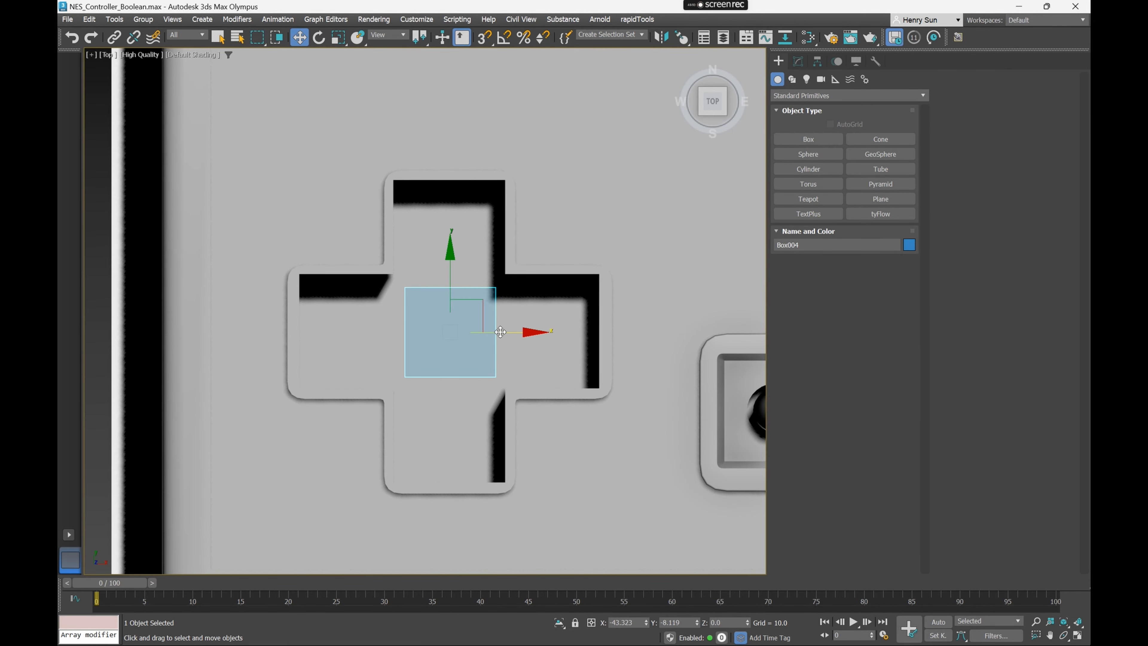
{"action": "key", "text": "F3"}
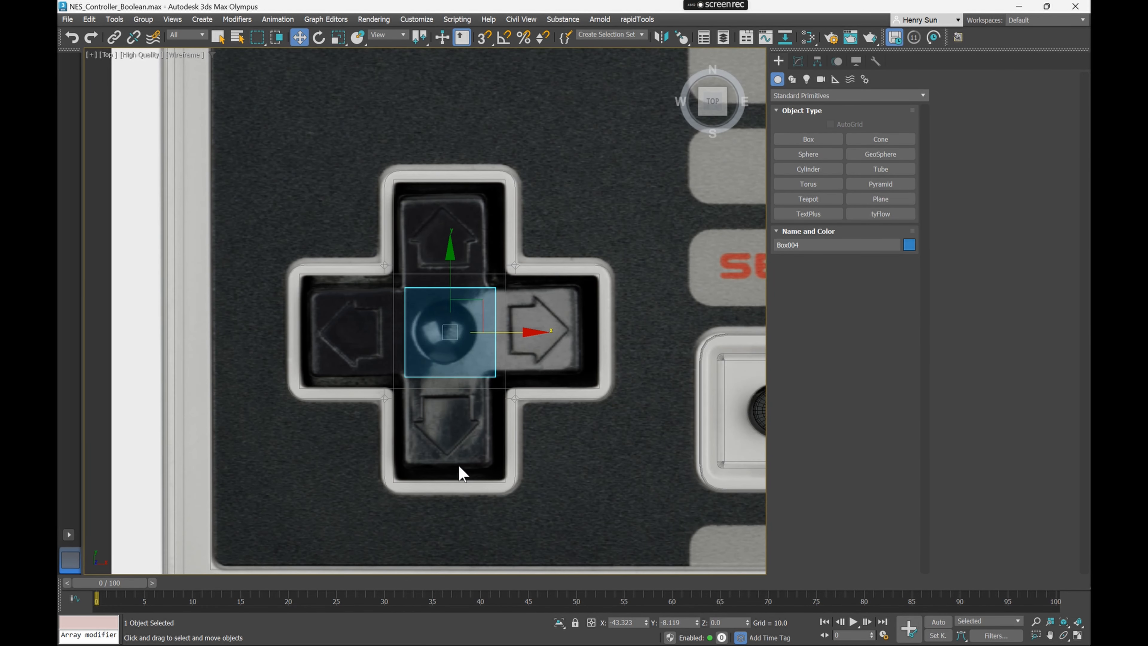
{"action": "left_click", "coordinate": [485, 38]}
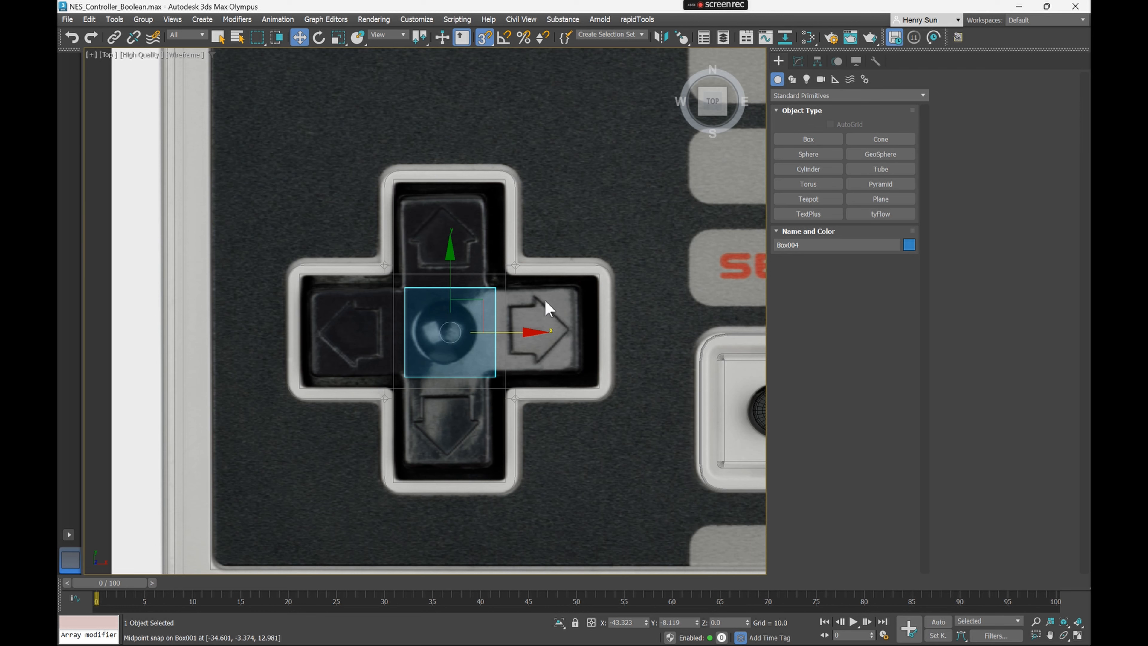
{"action": "left_click_drag", "start_coordinate": [522, 332], "coordinate": [451, 181]}
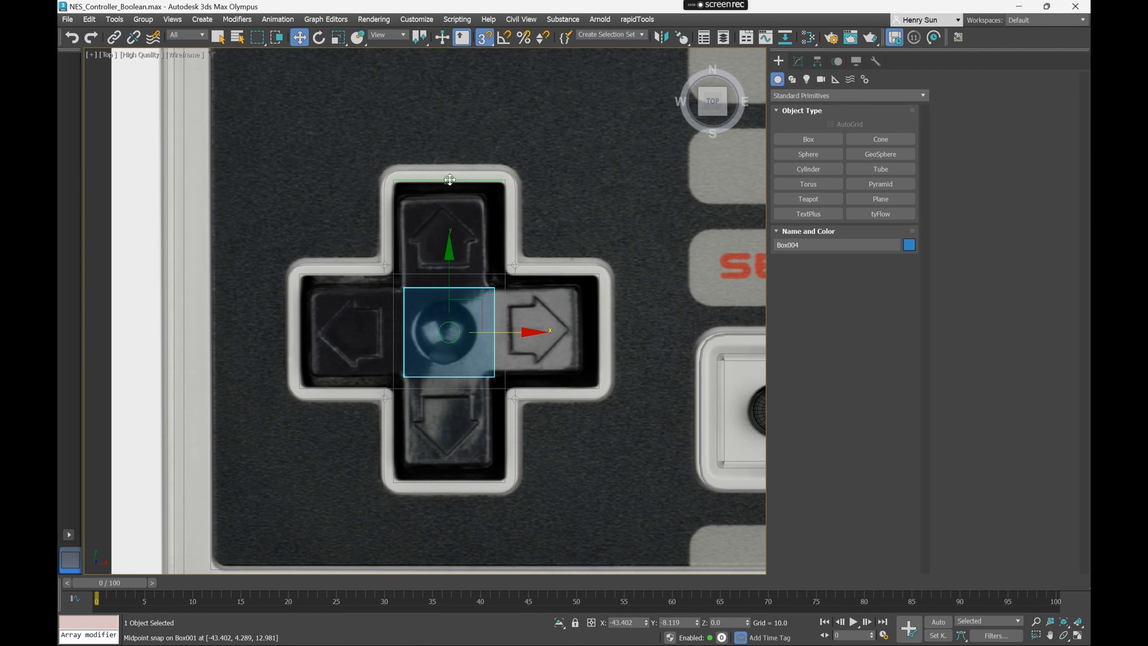
{"action": "left_click_drag", "start_coordinate": [454, 269], "coordinate": [597, 329]}
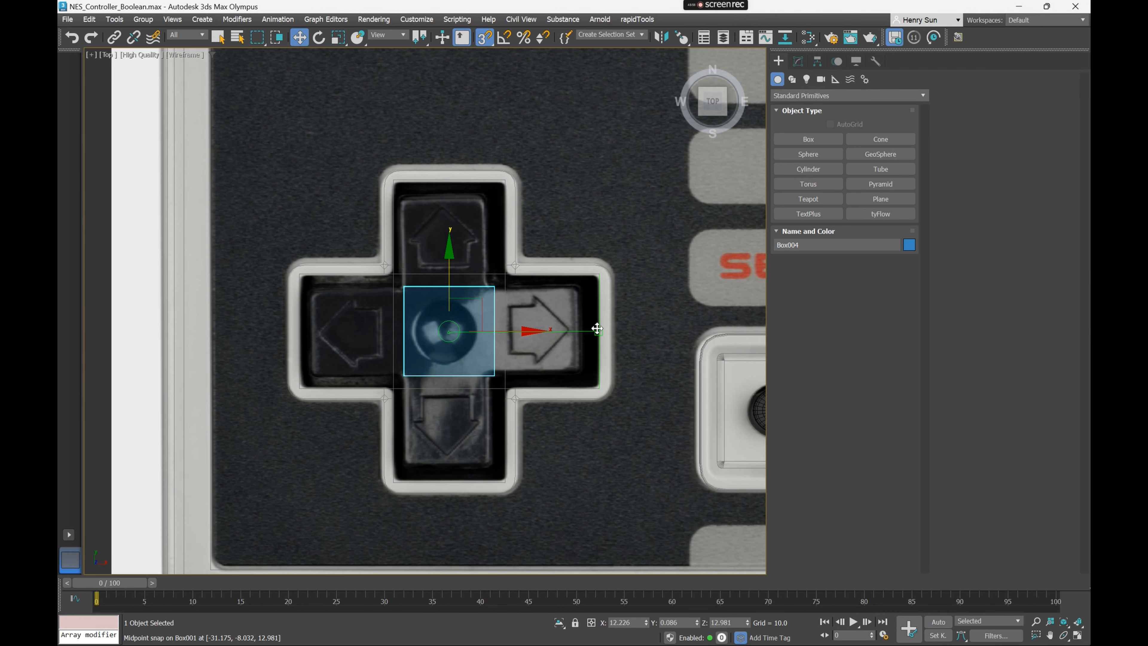
Raise the box above the controller body in the shaded perspective view, to about Z 23.01
{"action": "key", "text": "r"}
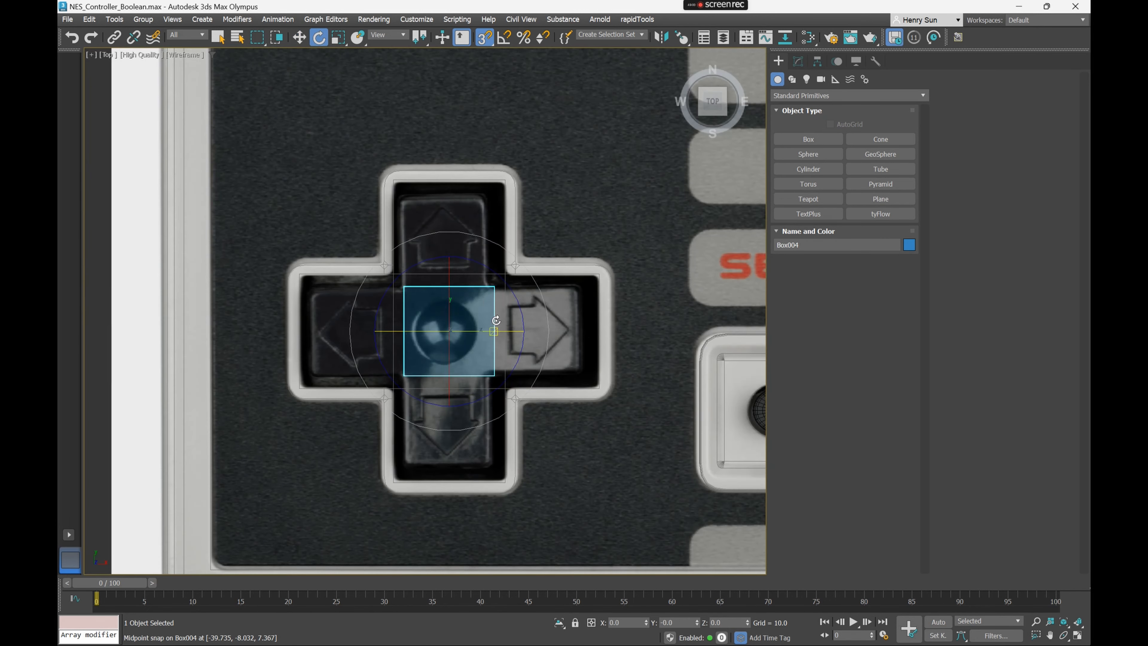
{"action": "key", "text": "F3"}
{"action": "middle_click_drag", "start_coordinate": [428, 290], "coordinate": [384, 259]}
{"action": "key", "text": "p"}
{"action": "key", "text": "w"}
{"action": "left_click_drag", "start_coordinate": [376, 353], "coordinate": [372, 98]}
{"action": "scroll", "coordinate": [373, 98], "scroll_direction": "down", "scroll_amount": 3}
{"action": "middle_click_drag", "start_coordinate": [372, 98], "coordinate": [422, 207]}
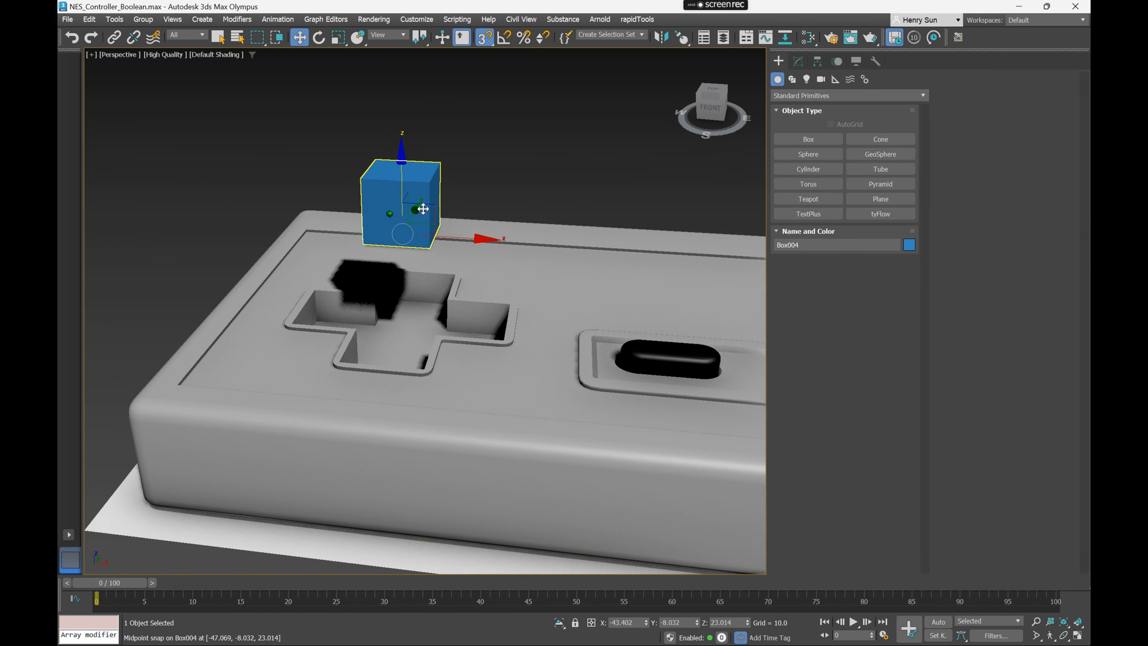
Add Edit Poly modifiers to the box, select its four side polygons and turn snapping off
{"action": "left_click", "coordinate": [797, 61]}
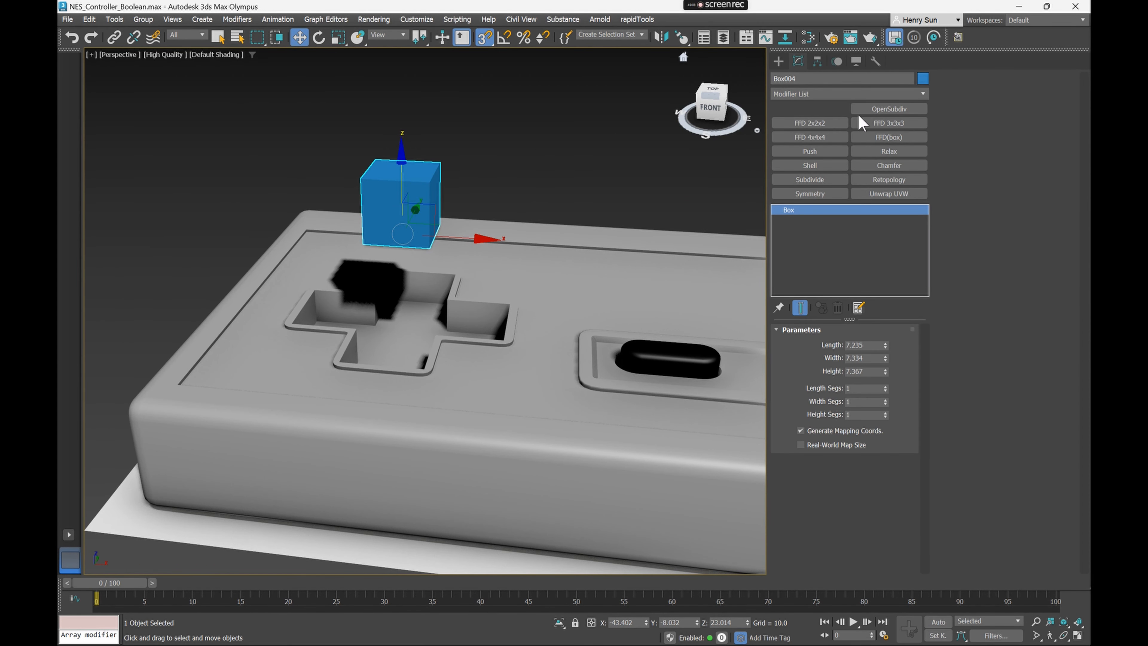
{"action": "double_click", "coordinate": [807, 108]}
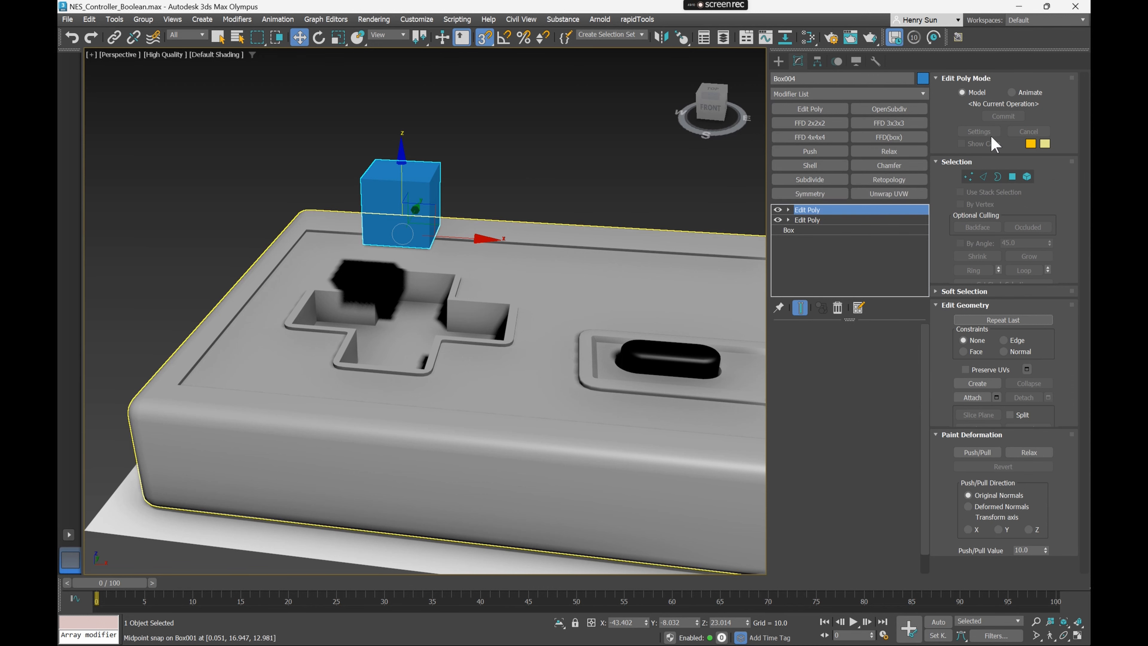
{"action": "key", "text": "3"}
{"action": "key", "text": "4"}
{"action": "middle_click_drag", "start_coordinate": [474, 204], "coordinate": [306, 132], "text": "alt"}
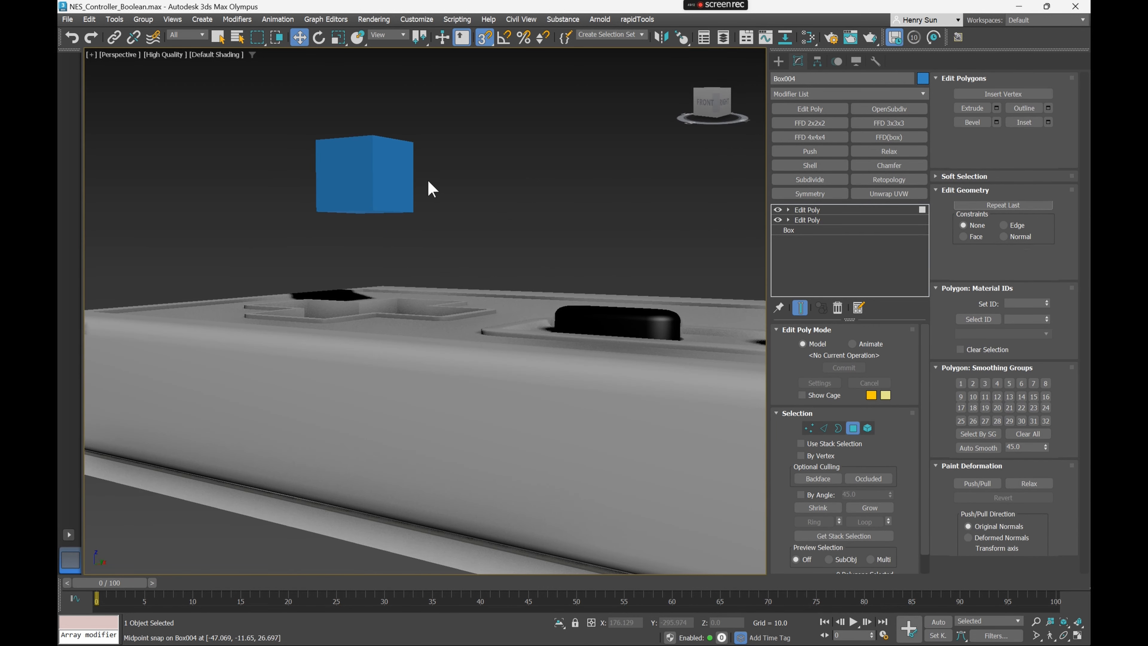
{"action": "left_click_drag", "start_coordinate": [428, 180], "coordinate": [344, 185]}
{"action": "key", "text": "a"}
{"action": "key", "text": "alt+s"}
{"action": "middle_click_drag", "start_coordinate": [337, 183], "coordinate": [540, 176], "text": "alt"}
{"action": "key", "text": "s"}
{"action": "key", "text": "a"}
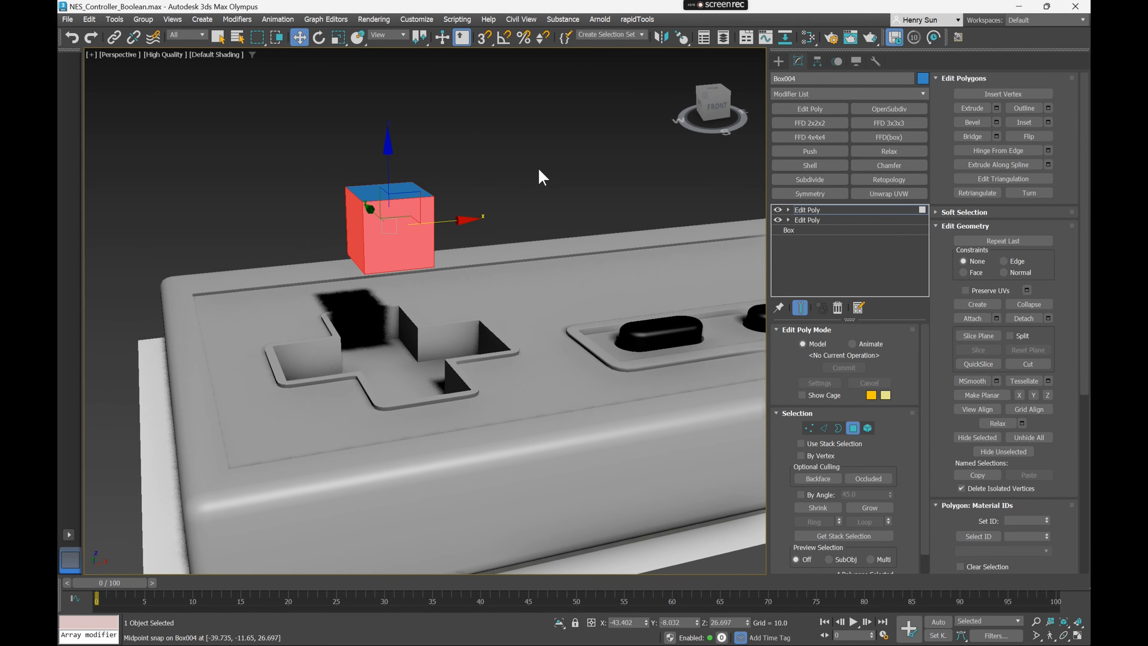
Extrude the four side polygons By Polygon with a height of 7.55 to match the D-pad cross in the reference
{"action": "right_click", "coordinate": [536, 166]}
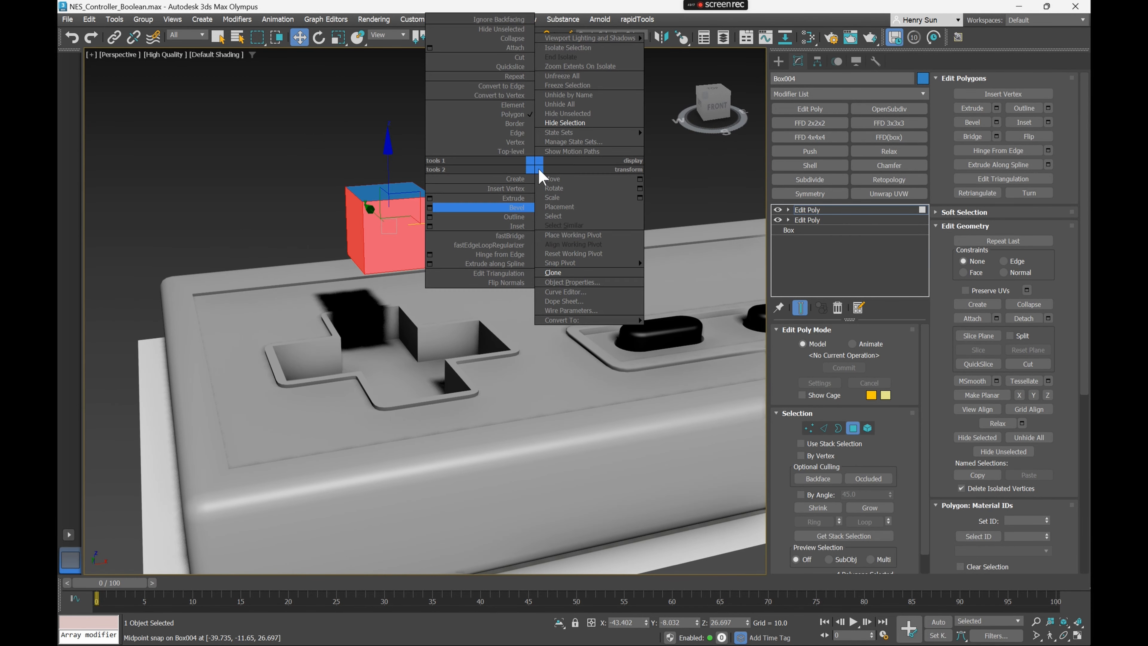
{"action": "left_click", "coordinate": [430, 198]}
{"action": "left_click", "coordinate": [796, 219]}
{"action": "key", "text": "t"}
{"action": "key", "text": "F3"}
{"action": "scroll", "coordinate": [540, 258], "scroll_direction": "up", "scroll_amount": 3}
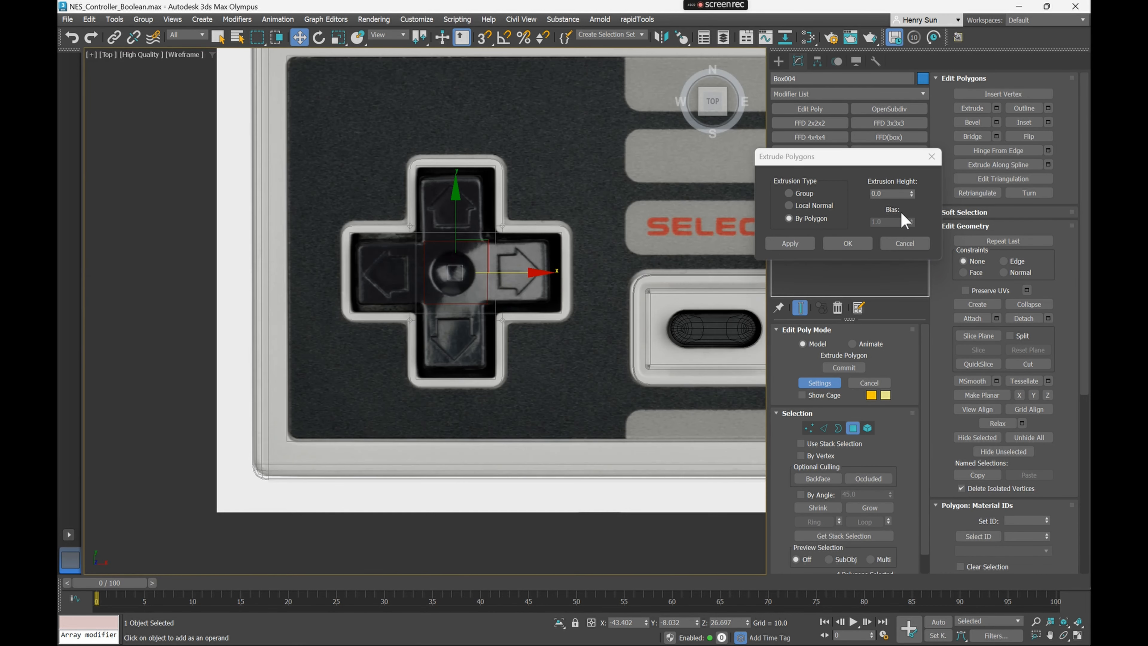
{"action": "left_click_drag", "start_coordinate": [911, 194], "coordinate": [920, 637]}
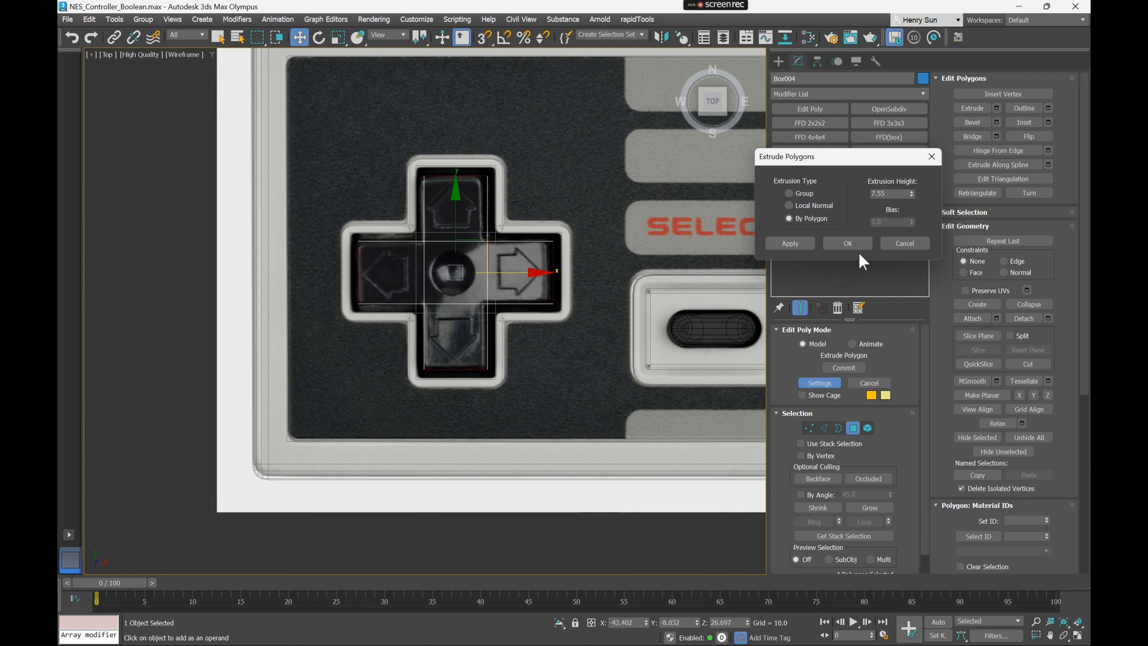
{"action": "left_click", "coordinate": [836, 244]}
Accept the extrusion of the four arms and switch the D-pad cross to edge selection
{"action": "middle_click_drag", "start_coordinate": [678, 344], "coordinate": [690, 259], "text": "alt"}
{"action": "key", "text": "F3"}
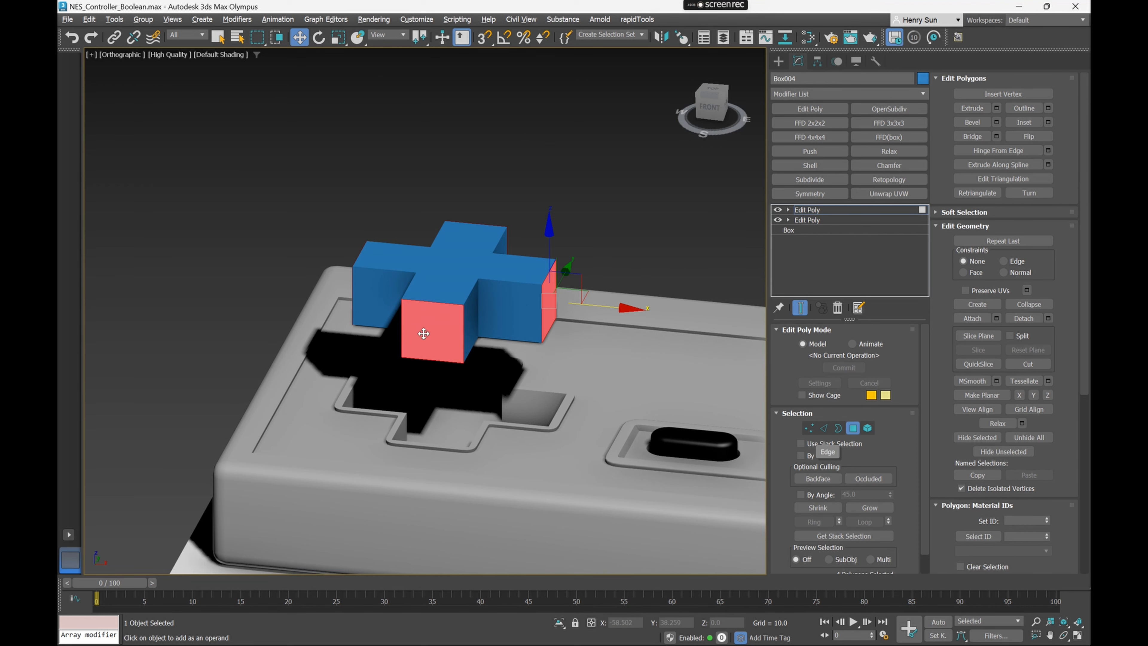
{"action": "middle_click_drag", "start_coordinate": [490, 440], "coordinate": [407, 312], "text": "alt"}
{"action": "key", "text": "F3"}
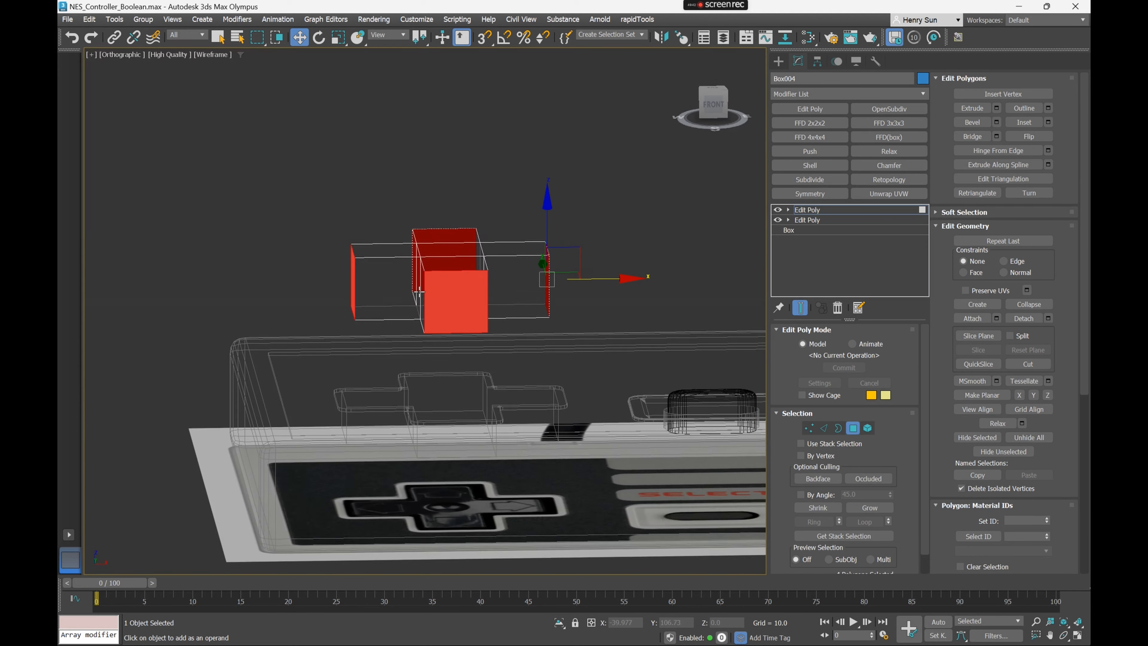
{"action": "left_click", "coordinate": [823, 428]}
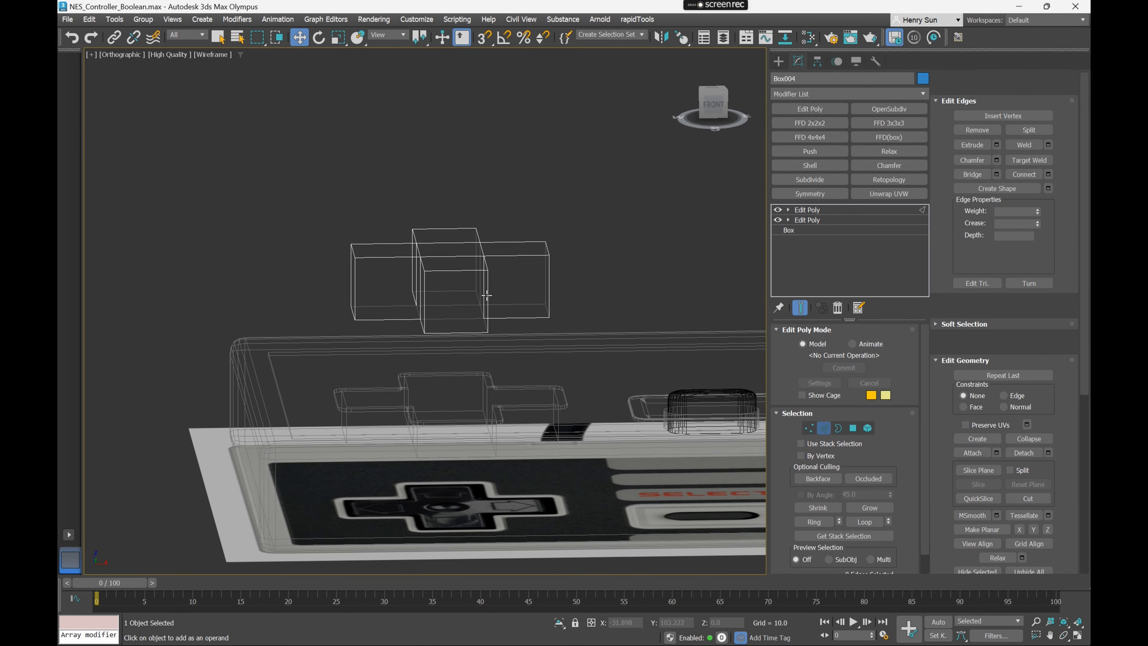
{"action": "key", "text": "t"}
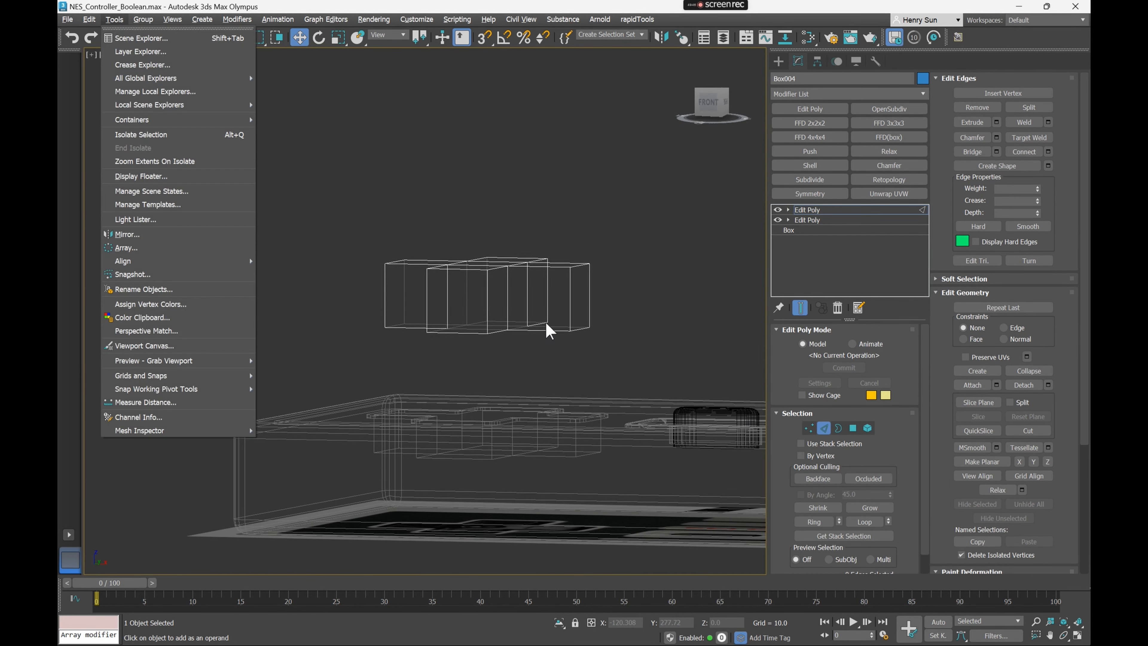
{"action": "middle_click_drag", "start_coordinate": [554, 328], "coordinate": [545, 338]}
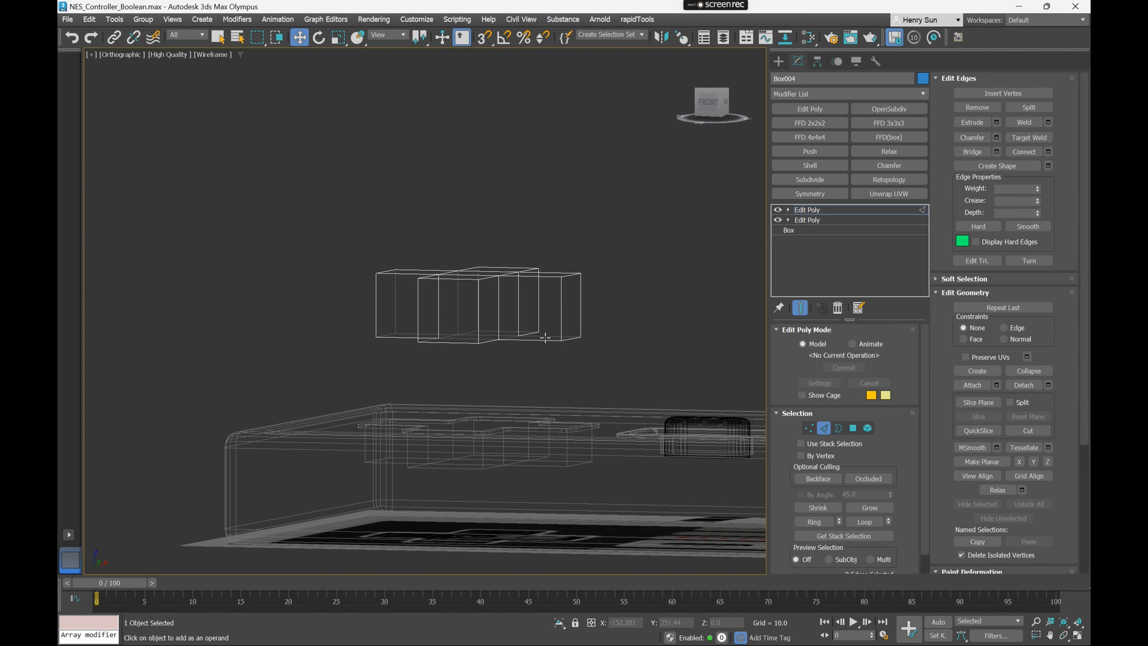
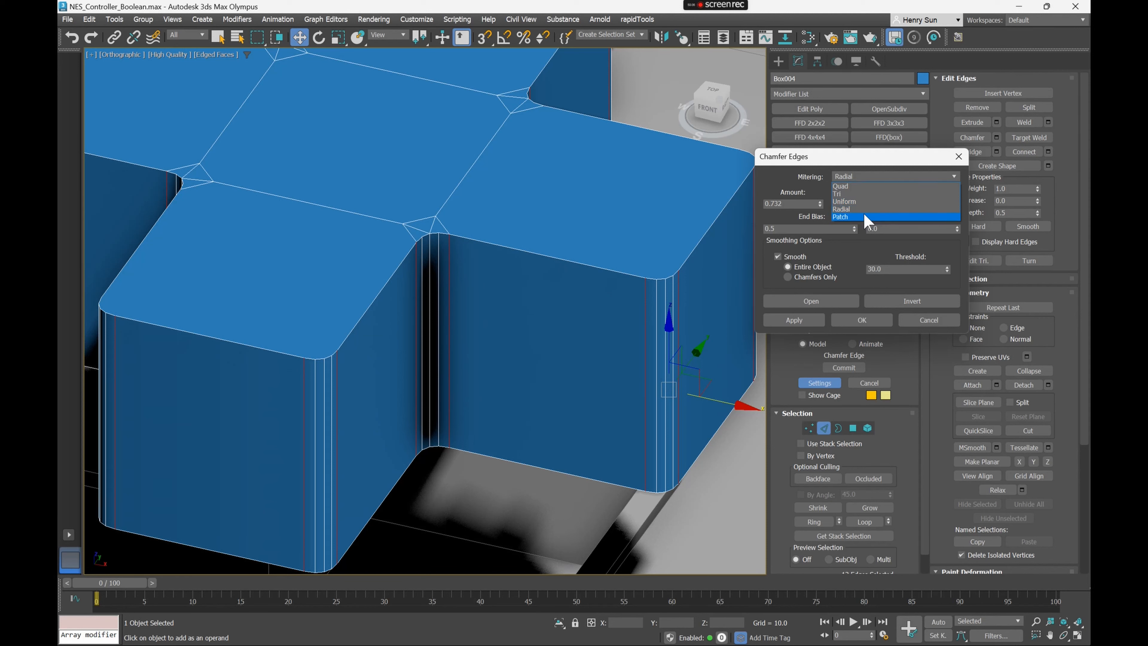
Try Patch, Quad and Tri mitering on the vertical edges' chamfer, then apply it as Uniform with amount 0.732 and 2 segments
{"action": "left_click", "coordinate": [865, 217]}
{"action": "left_click", "coordinate": [876, 177]}
{"action": "left_click", "coordinate": [861, 186]}
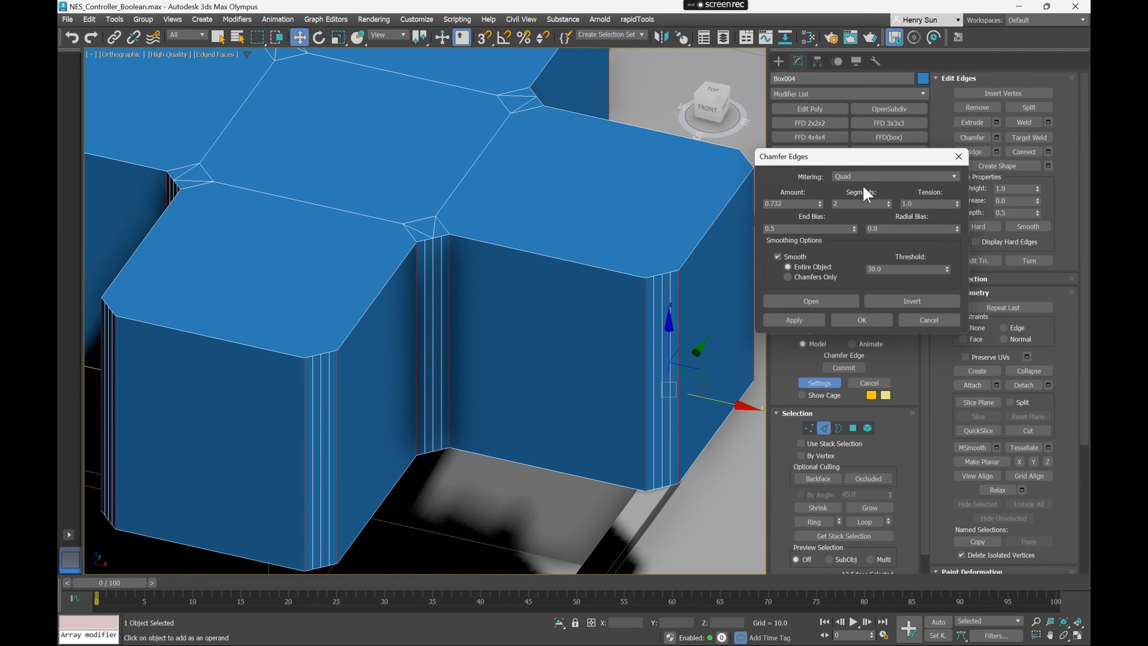
{"action": "left_click", "coordinate": [870, 176]}
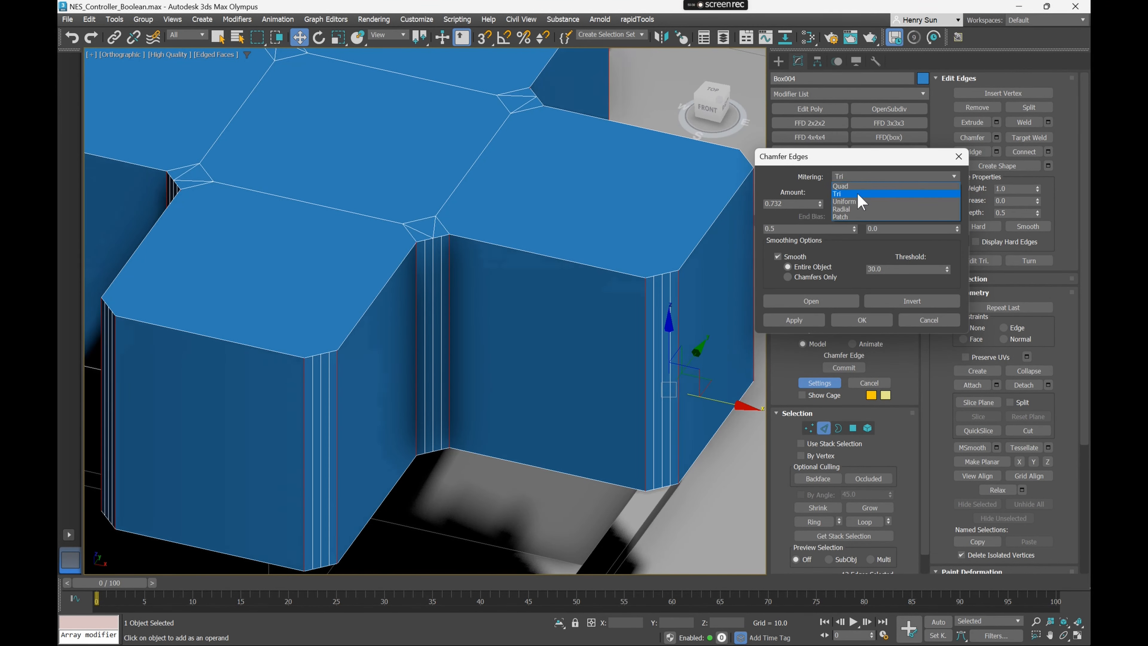
{"action": "left_click", "coordinate": [859, 195]}
{"action": "left_click", "coordinate": [881, 176]}
{"action": "left_click", "coordinate": [862, 202]}
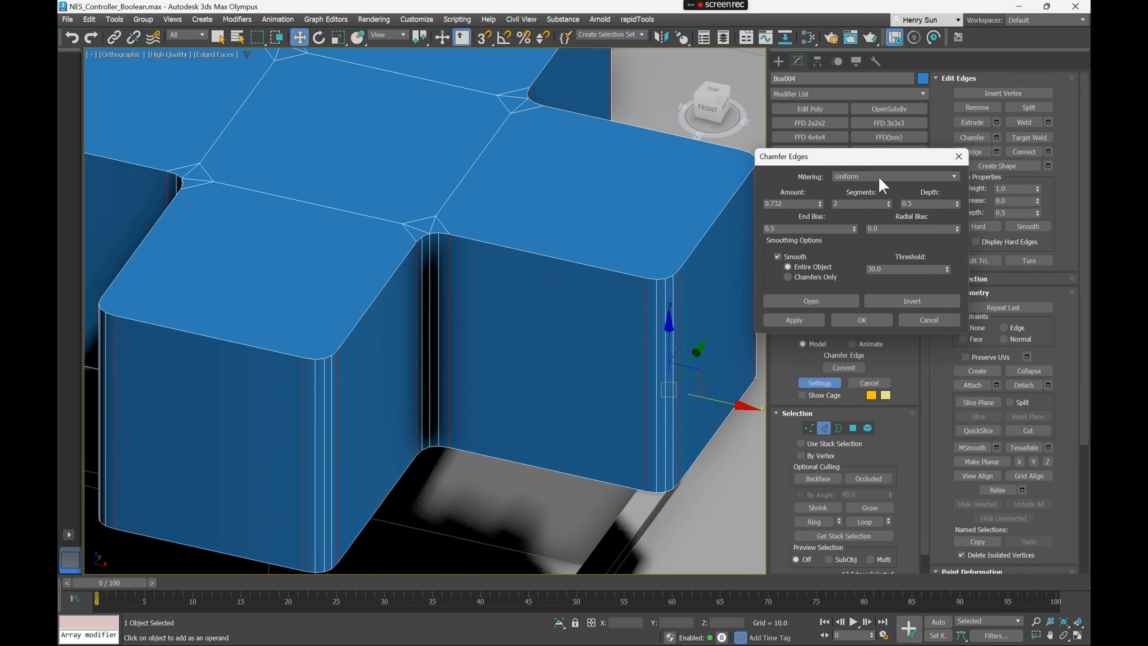
{"action": "scroll", "coordinate": [547, 236], "scroll_direction": "down", "scroll_amount": 2}
{"action": "middle_click_drag", "start_coordinate": [547, 237], "coordinate": [573, 236], "text": "alt"}
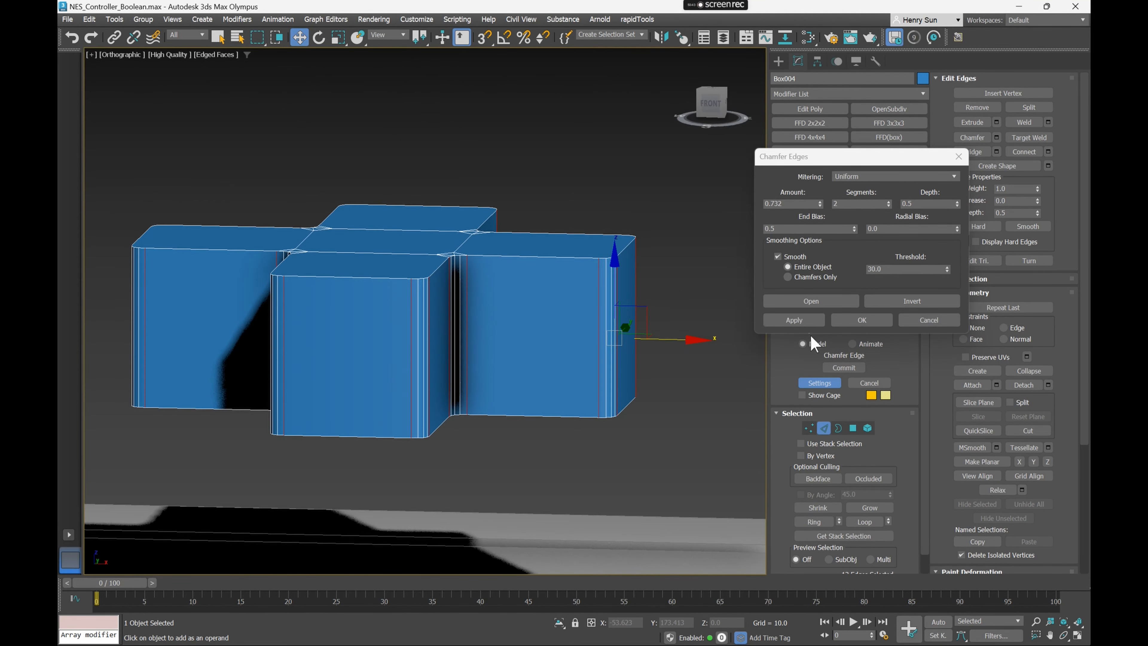
{"action": "left_click", "coordinate": [874, 321]}
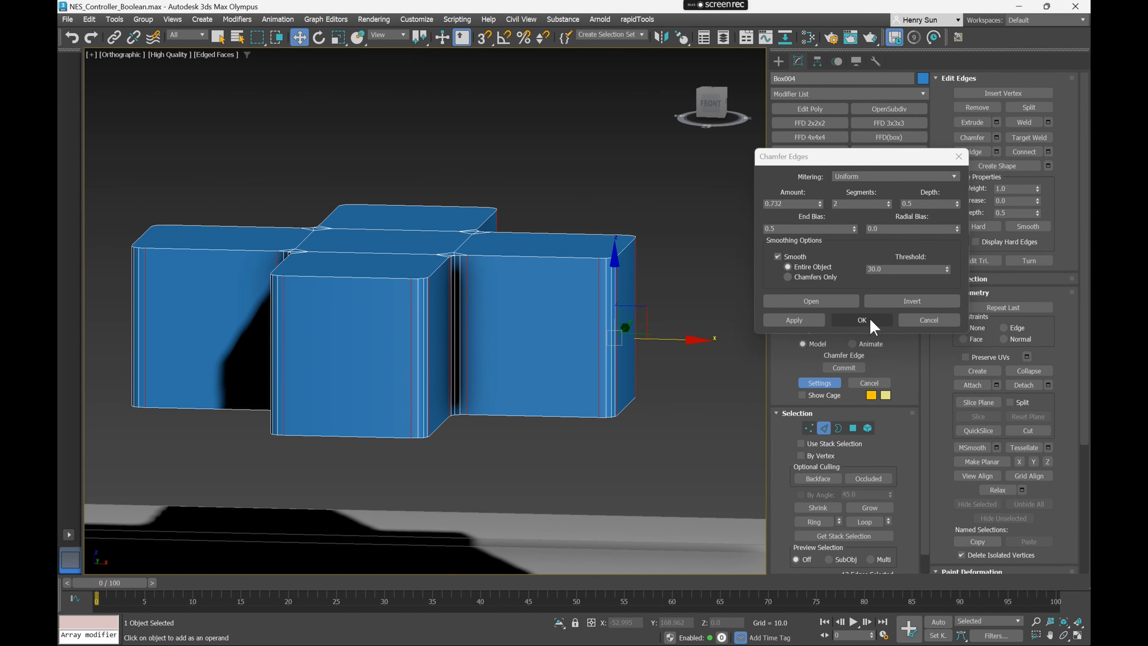
{"action": "left_click", "coordinate": [867, 319]}
Select all edges lying on the top face of the D-pad cross from a level front view
{"action": "middle_click_drag", "start_coordinate": [435, 260], "coordinate": [444, 332], "text": "alt"}
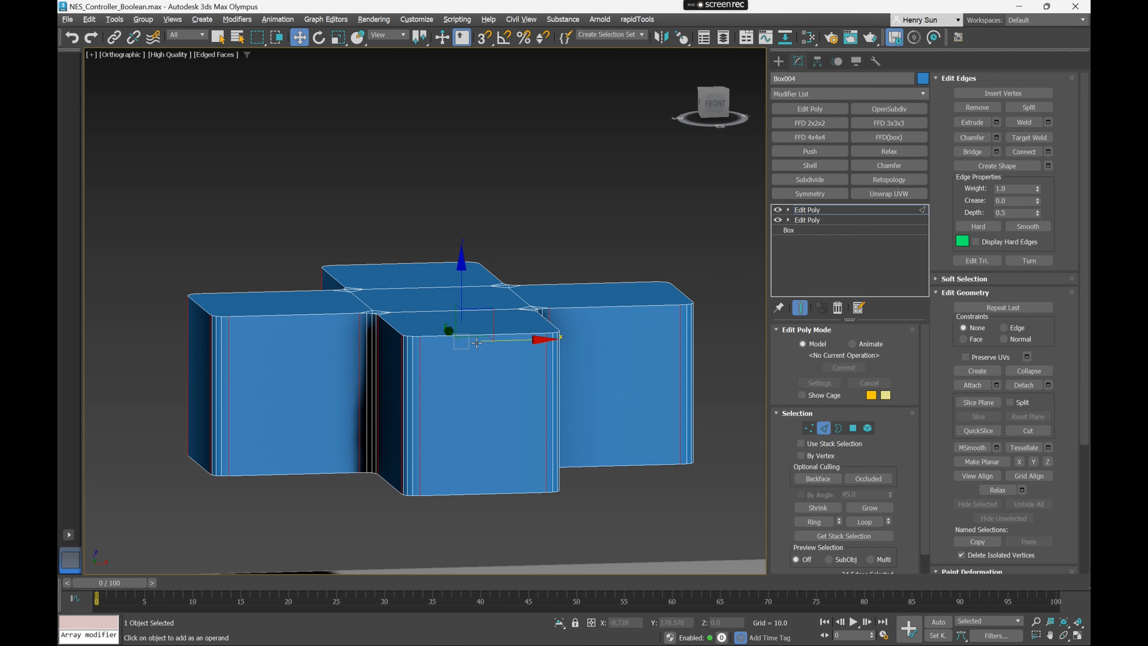
{"action": "middle_click_drag", "start_coordinate": [617, 320], "coordinate": [444, 307], "text": "alt"}
{"action": "middle_click_drag", "start_coordinate": [283, 209], "coordinate": [283, 206], "text": "alt"}
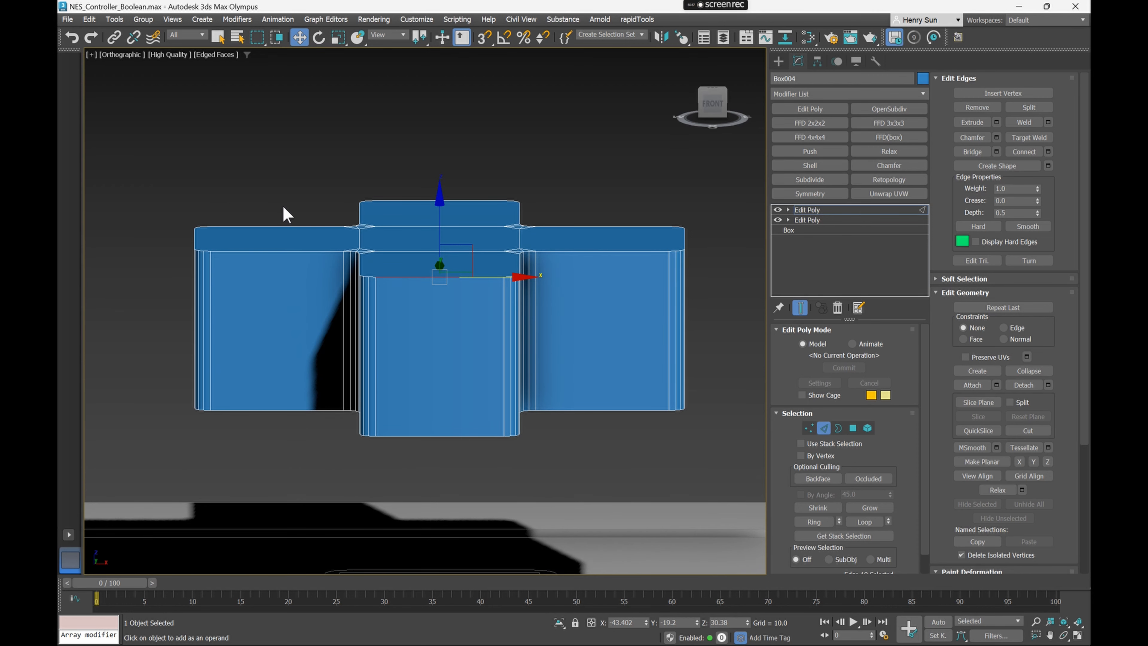
{"action": "key", "text": "ctrl+Page_Up"}
{"action": "left_click", "coordinate": [286, 214]}
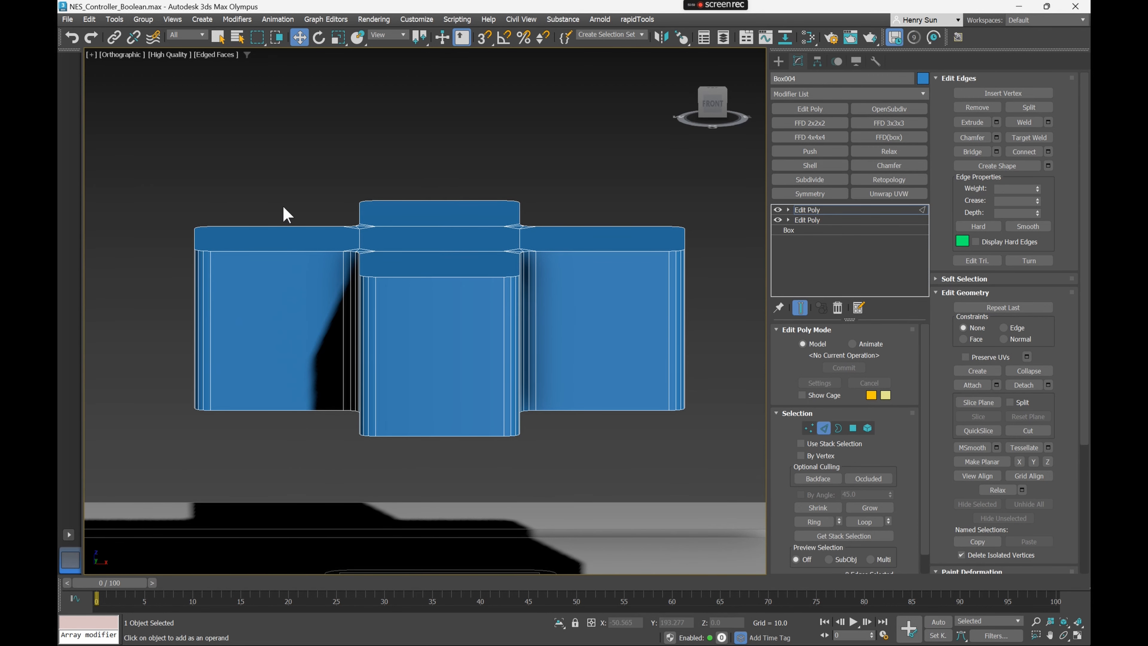
{"action": "left_click", "coordinate": [439, 275]}
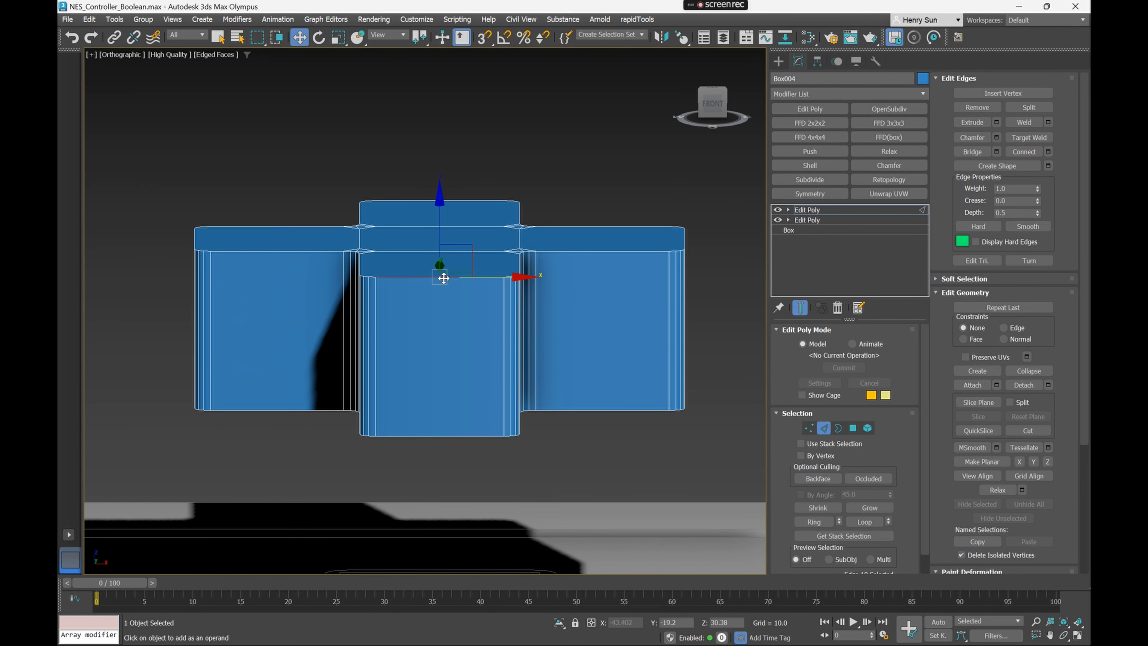
{"action": "middle_click_drag", "start_coordinate": [441, 275], "coordinate": [541, 258], "text": "alt"}
{"action": "middle_click_drag", "start_coordinate": [644, 342], "coordinate": [620, 337], "text": "alt"}
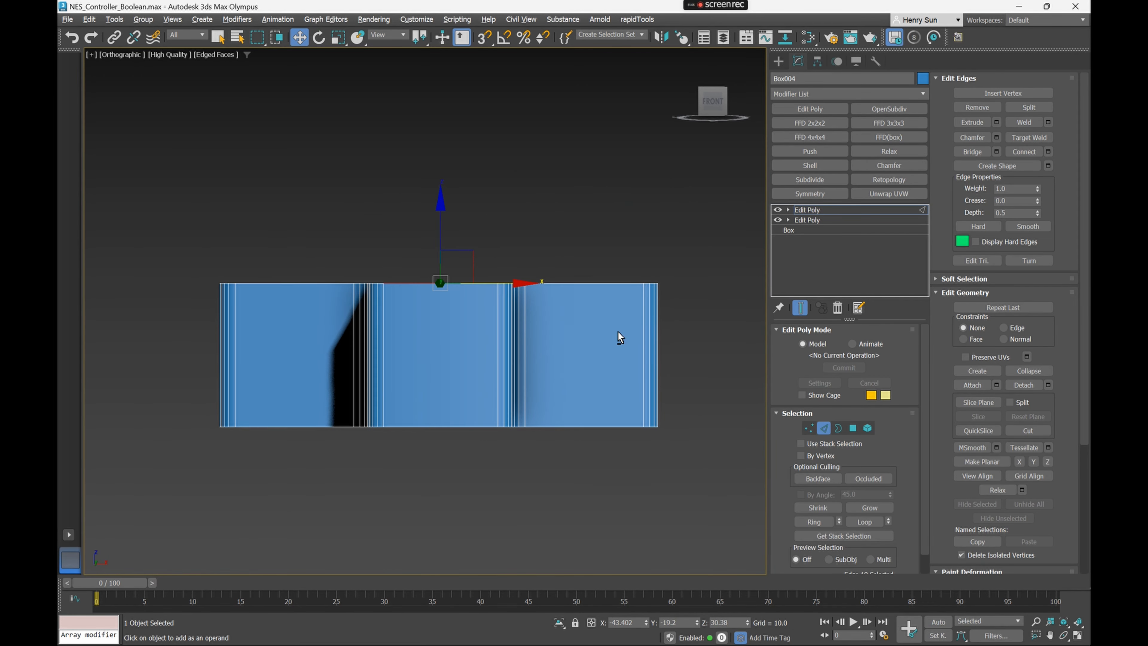
{"action": "middle_click_drag", "start_coordinate": [357, 281], "coordinate": [502, 342], "text": "alt"}
{"action": "left_click_drag", "start_coordinate": [725, 426], "coordinate": [625, 403]}
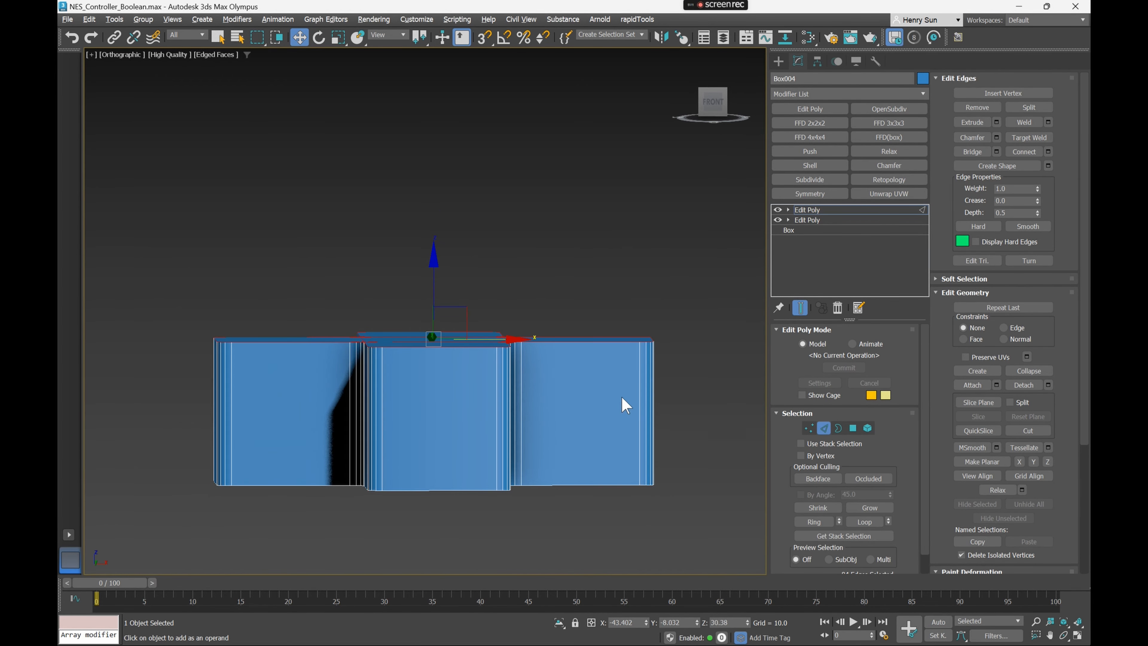
Deselect the inner edges around the cross's centre square so only the top face's outer outline stays selected
{"action": "key", "text": "t"}
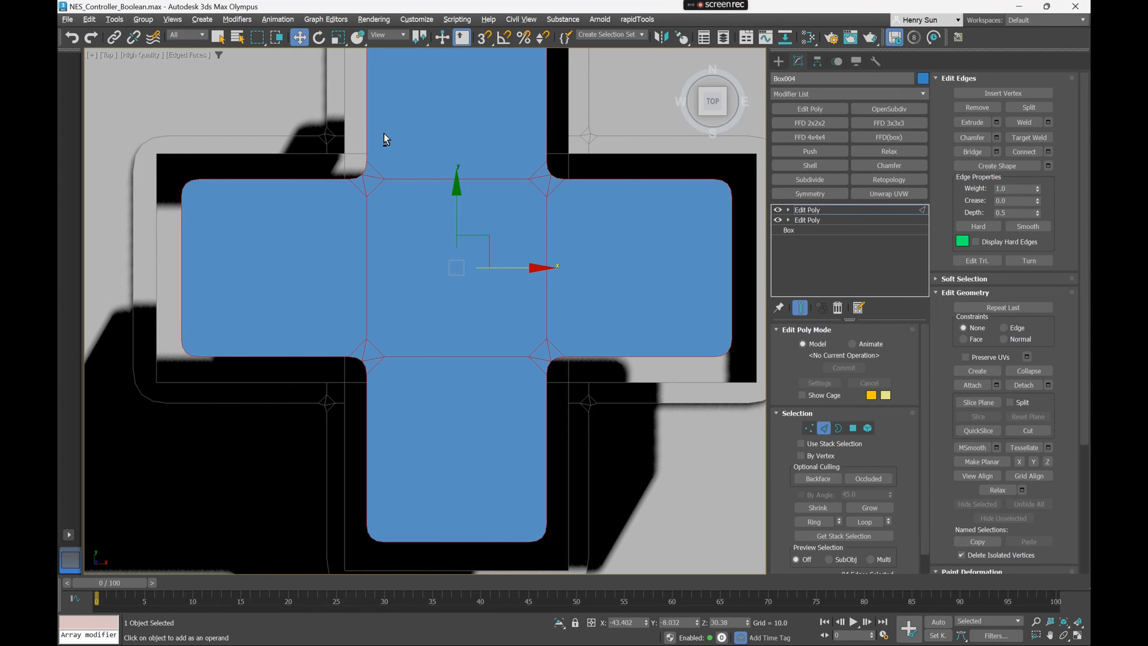
{"action": "left_click_drag", "start_coordinate": [542, 369], "coordinate": [543, 370], "text": "alt"}
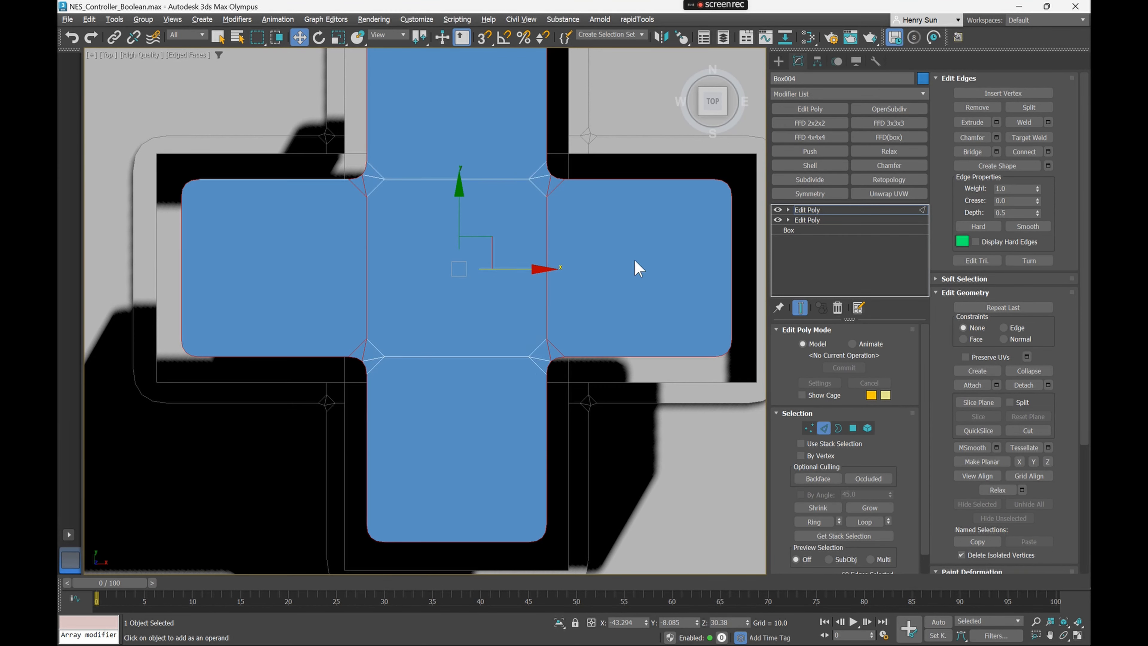
{"action": "left_click", "coordinate": [628, 180], "text": "alt"}
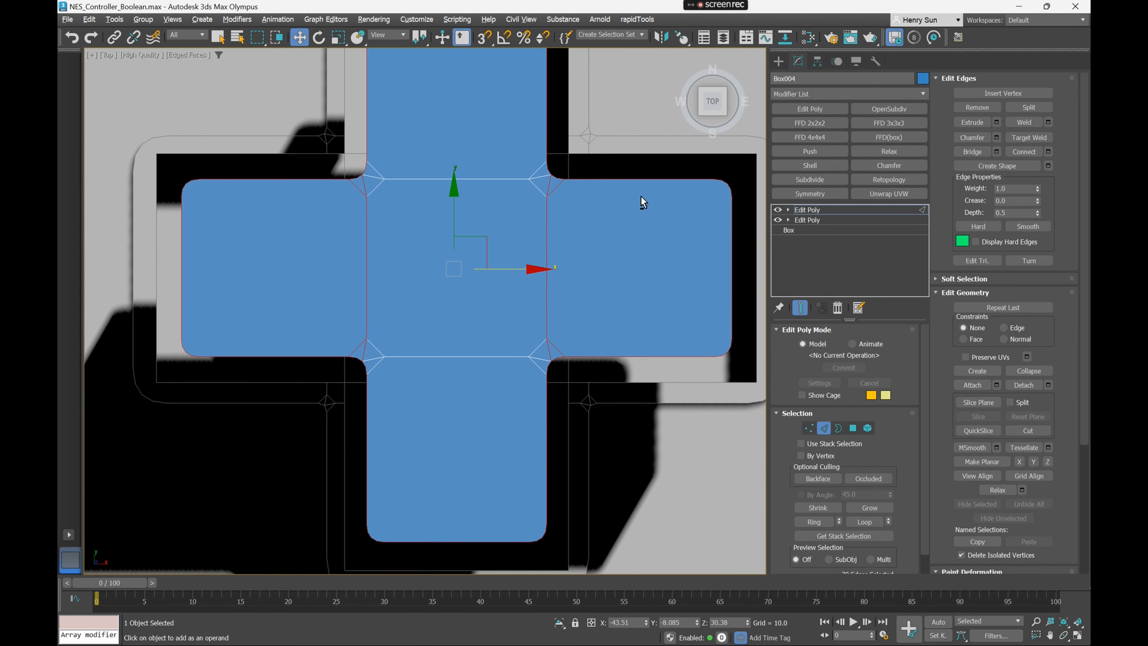
{"action": "left_click_drag", "start_coordinate": [265, 352], "coordinate": [265, 352], "text": "alt"}
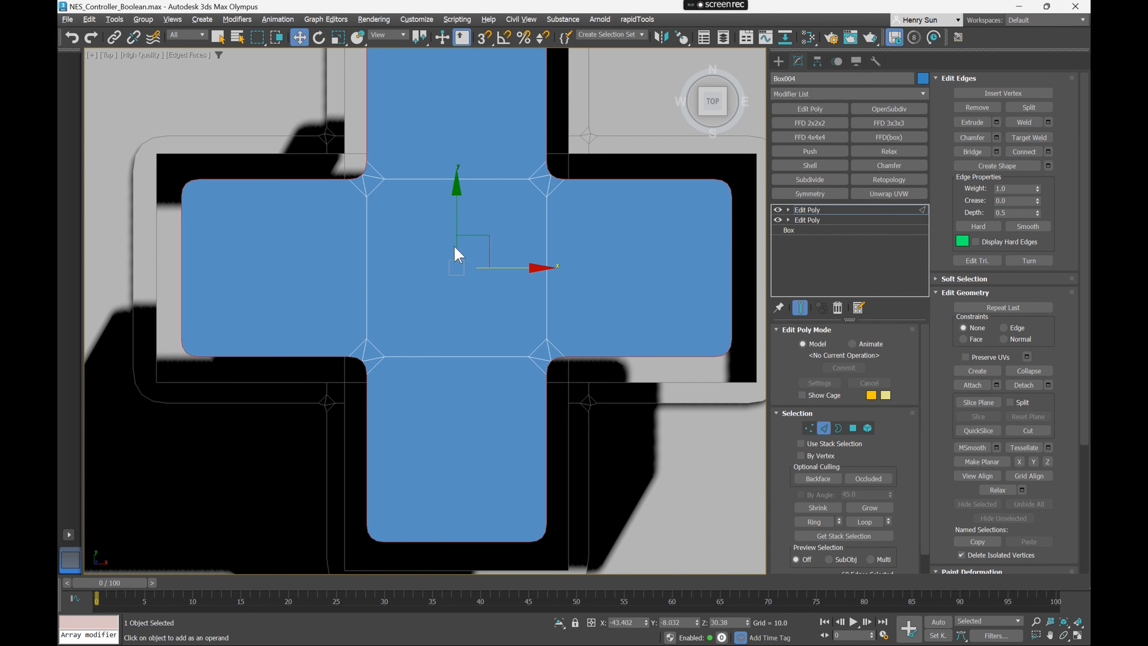
Start a Uniform chamfer on the top outline edges of the cross with amount 0.352 and 2 segments
{"action": "middle_click_drag", "start_coordinate": [456, 246], "coordinate": [471, 338]}
{"action": "key", "text": "p"}
{"action": "scroll", "coordinate": [399, 373], "scroll_direction": "down", "scroll_amount": 5}
{"action": "scroll", "coordinate": [505, 282], "scroll_direction": "up", "scroll_amount": 3}
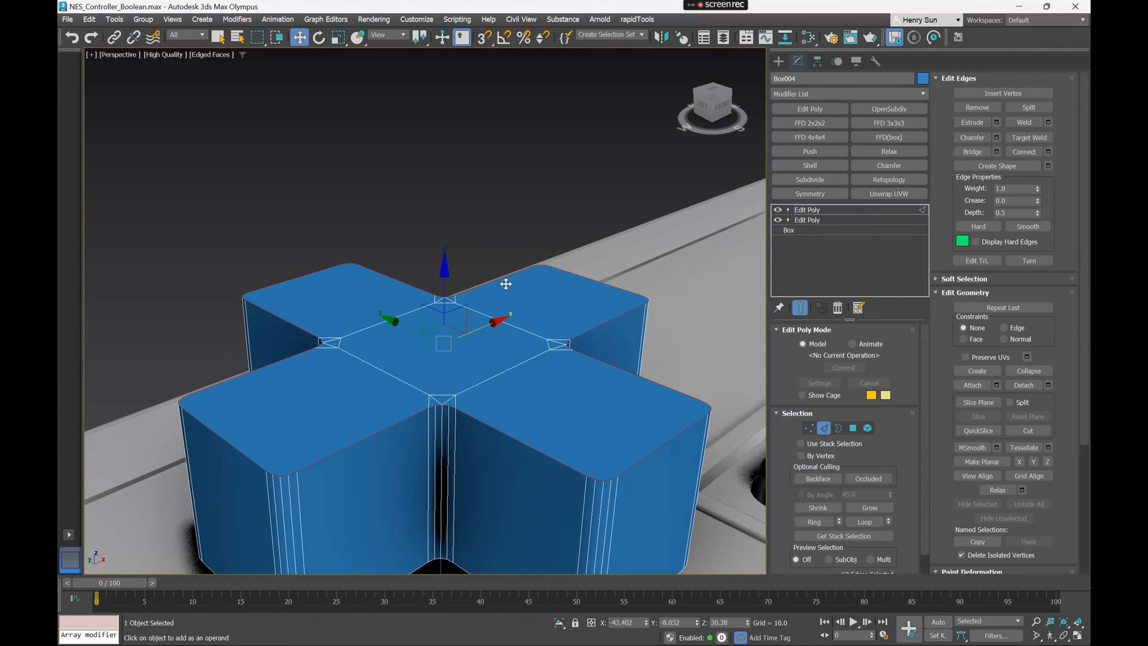
{"action": "scroll", "coordinate": [556, 185], "scroll_direction": "up", "scroll_amount": 2}
{"action": "right_click", "coordinate": [553, 158]}
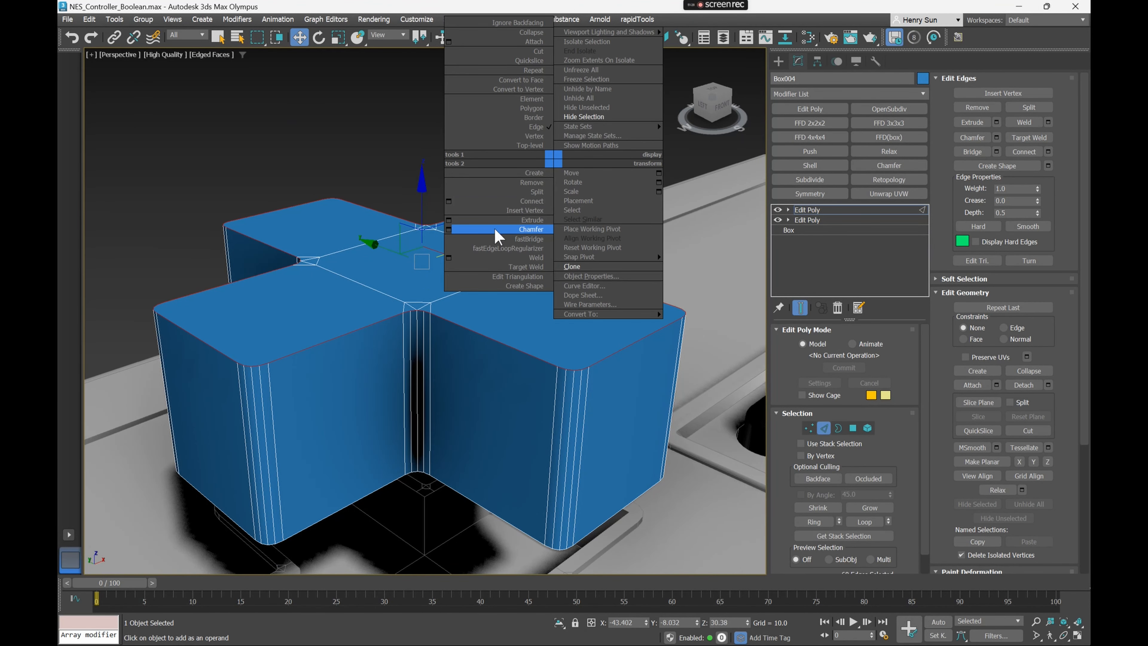
{"action": "left_click", "coordinate": [449, 230]}
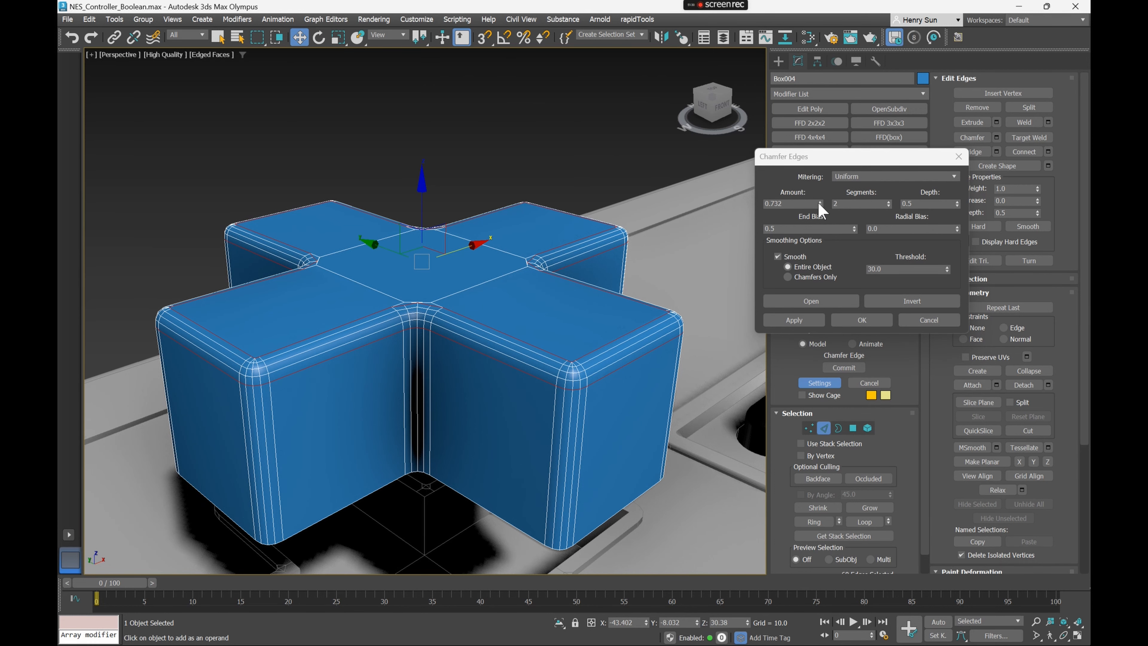
{"action": "left_click_drag", "start_coordinate": [818, 203], "coordinate": [814, 216]}
{"action": "middle_click_drag", "start_coordinate": [469, 265], "coordinate": [465, 259]}
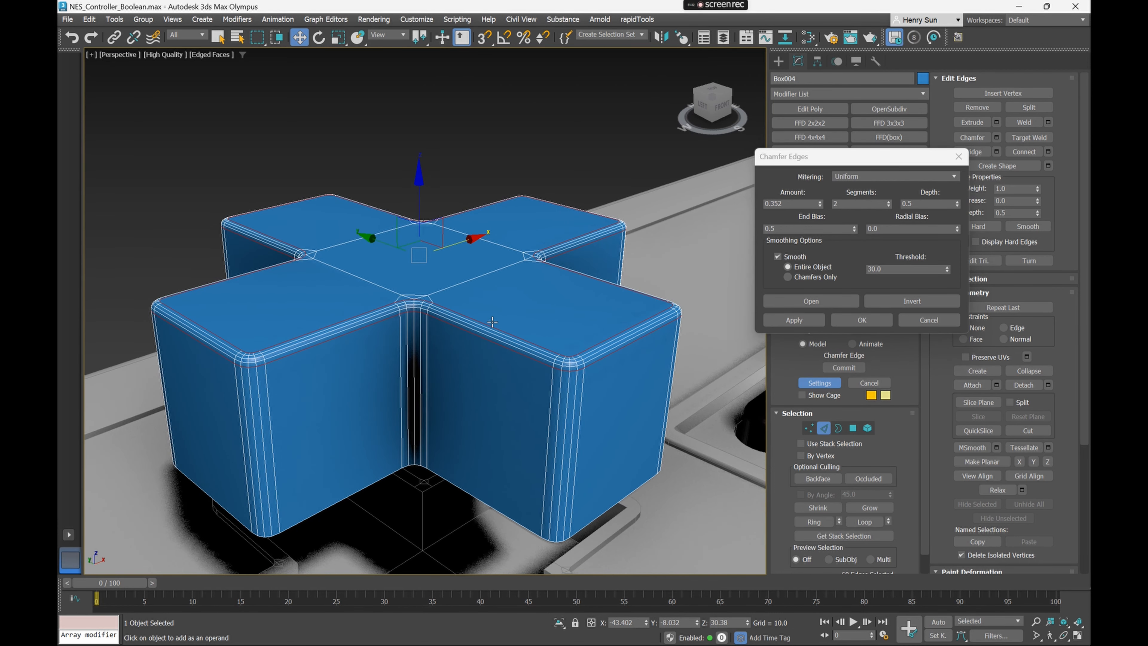
Compare the chamfered outline with the D-pad reference from above and raise the chamfer amount to 0.532
{"action": "key", "text": "t"}
{"action": "key", "text": "F3"}
{"action": "scroll", "coordinate": [492, 277], "scroll_direction": "up", "scroll_amount": 4}
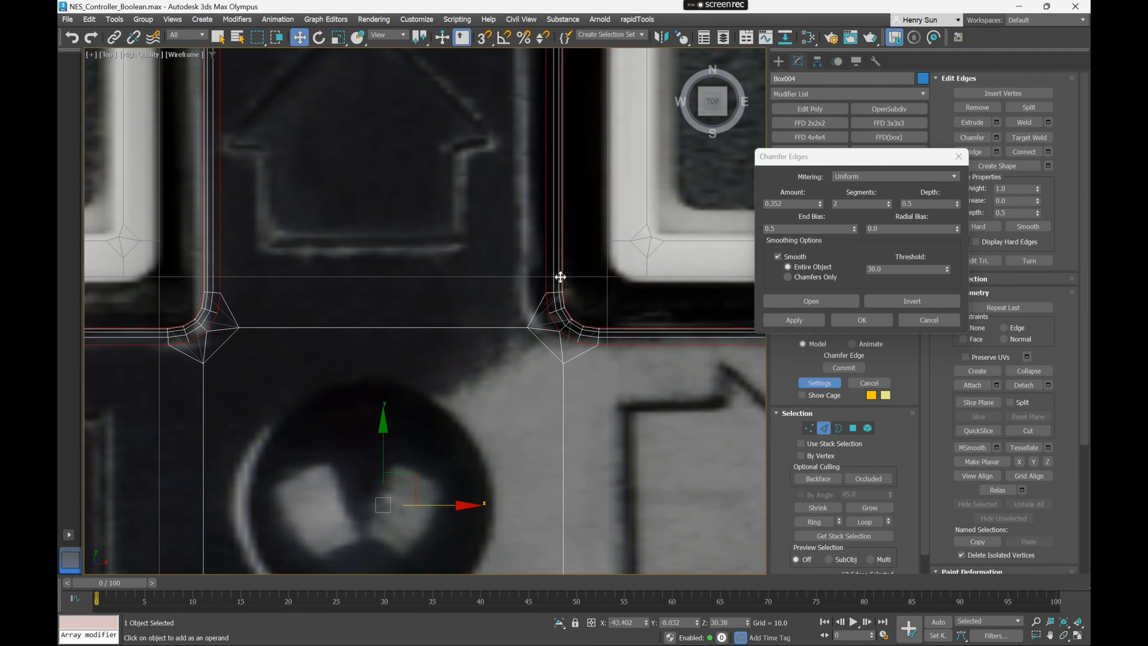
{"action": "scroll", "coordinate": [452, 253], "scroll_direction": "down", "scroll_amount": 5}
{"action": "scroll", "coordinate": [344, 262], "scroll_direction": "up", "scroll_amount": 6}
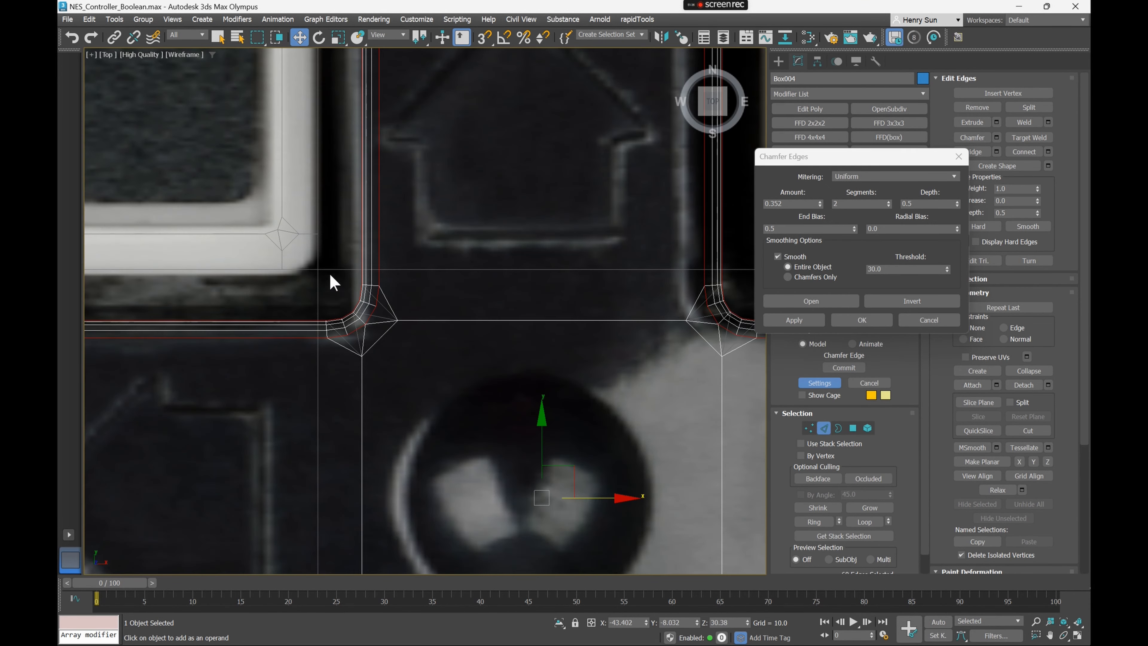
{"action": "key", "text": "F3"}
{"action": "scroll", "coordinate": [380, 214], "scroll_direction": "down", "scroll_amount": 5}
{"action": "middle_click_drag", "start_coordinate": [380, 214], "coordinate": [428, 297], "text": "alt"}
{"action": "scroll", "coordinate": [434, 276], "scroll_direction": "up", "scroll_amount": 4}
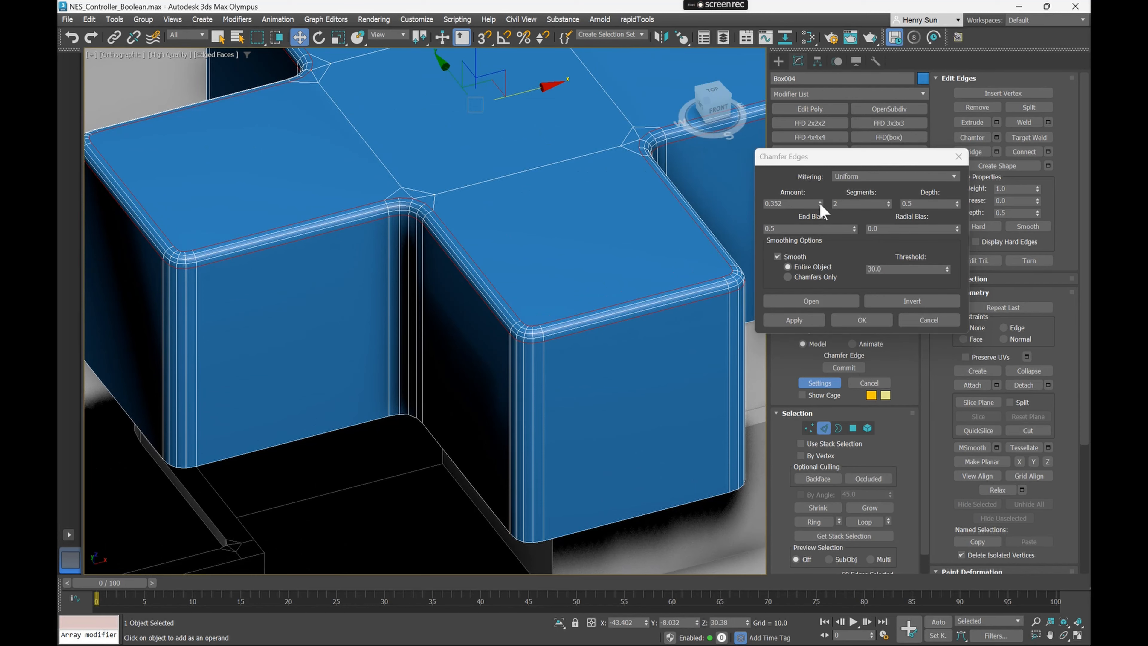
{"action": "left_click_drag", "start_coordinate": [820, 202], "coordinate": [819, 197]}
{"action": "middle_click_drag", "start_coordinate": [527, 255], "coordinate": [699, 248], "text": "alt"}
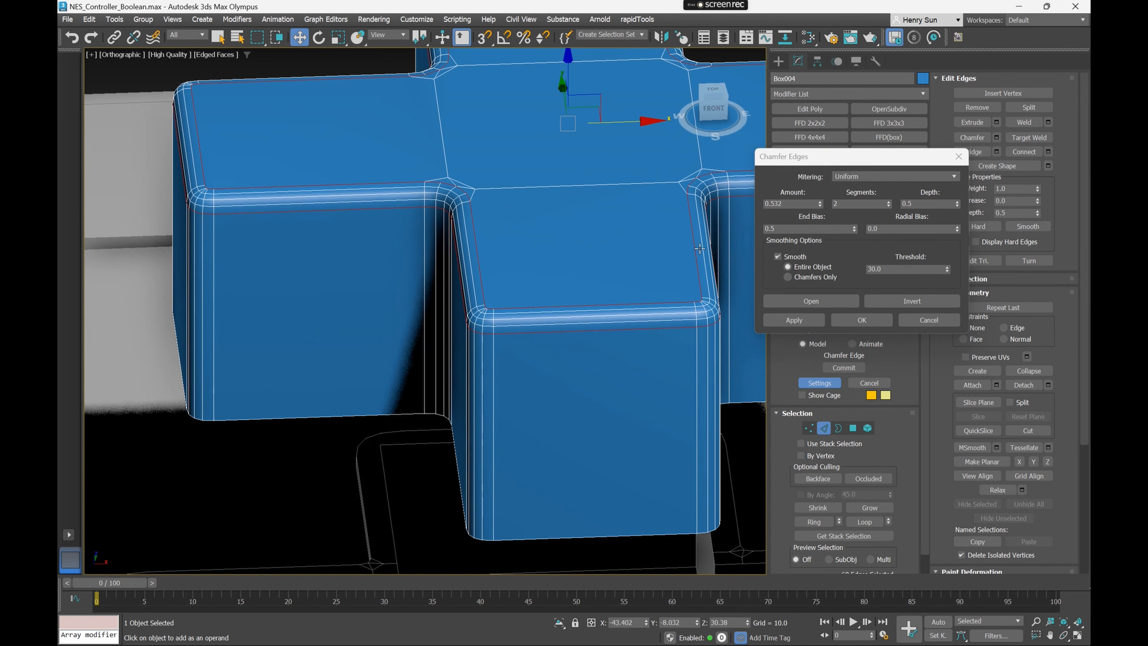
Try Radial mitering on the top outline chamfer and set it to Quad
{"action": "left_click", "coordinate": [883, 177]}
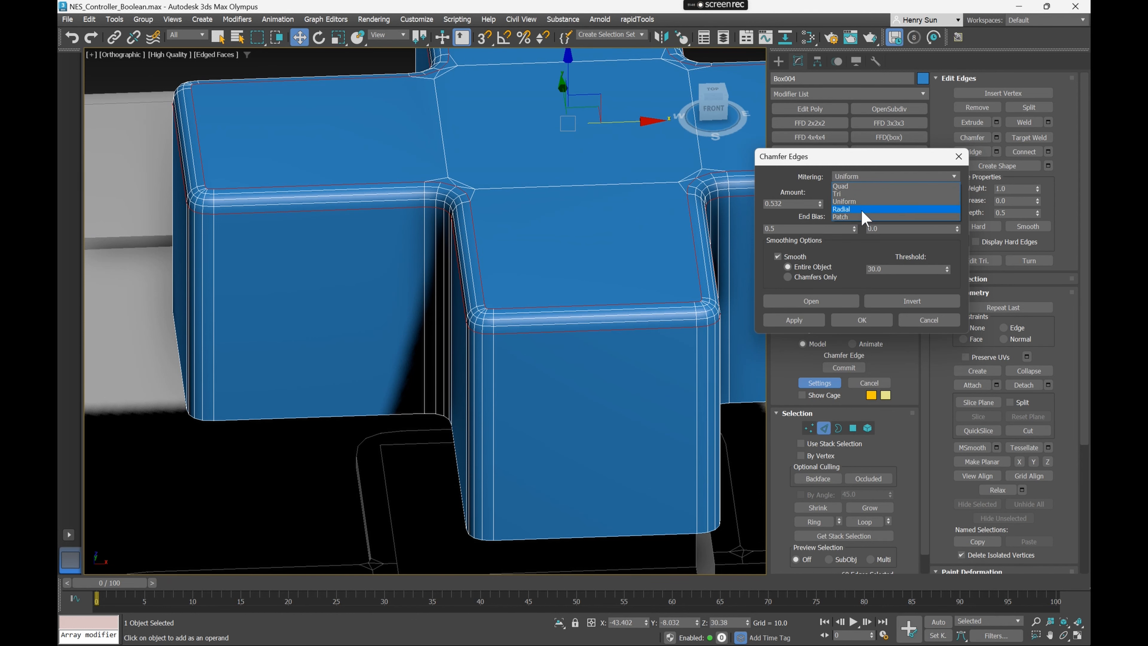
{"action": "left_click", "coordinate": [862, 210]}
{"action": "middle_click_drag", "start_coordinate": [592, 266], "coordinate": [669, 262], "text": "alt"}
{"action": "left_click", "coordinate": [873, 177]}
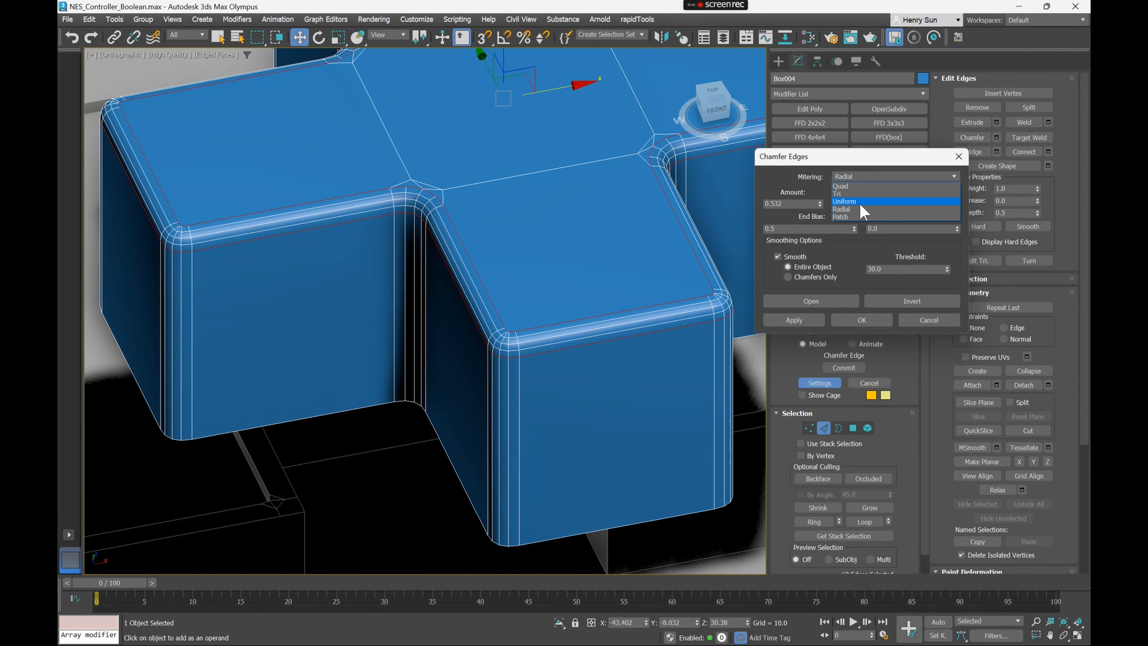
{"action": "left_click", "coordinate": [862, 210]}
{"action": "left_click", "coordinate": [872, 180]}
{"action": "left_click", "coordinate": [868, 187]}
{"action": "left_click", "coordinate": [872, 179]}
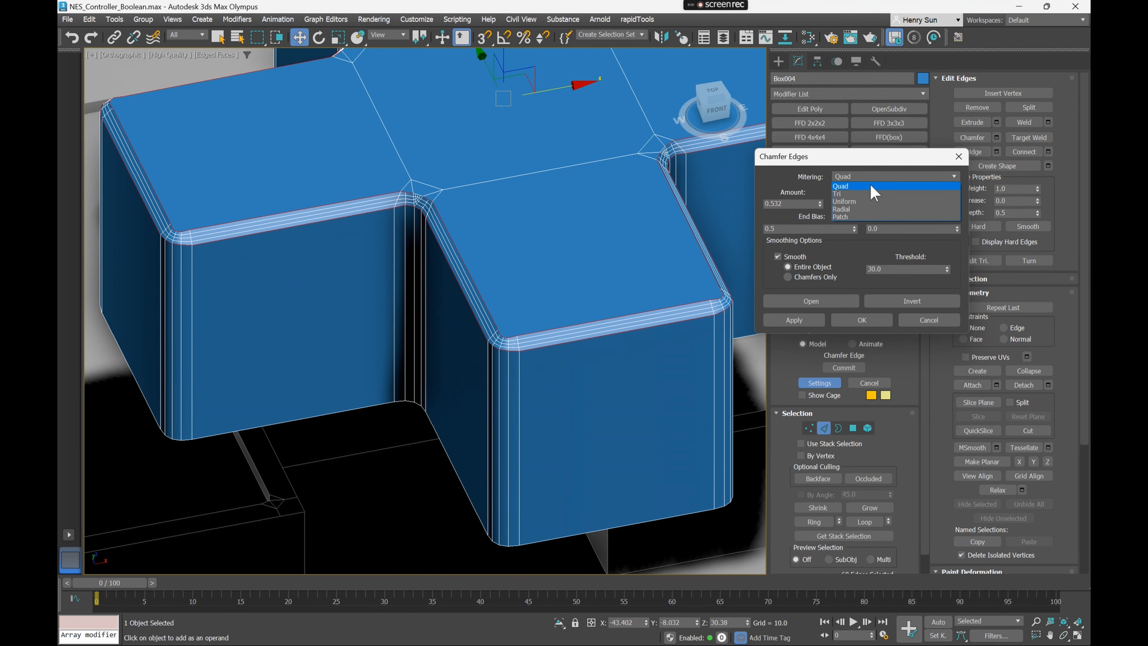
{"action": "left_click", "coordinate": [868, 186]}
Lower the tension of the Quad chamfer to 0.53 to round the top outline
{"action": "scroll", "coordinate": [676, 230], "scroll_direction": "up", "scroll_amount": 2}
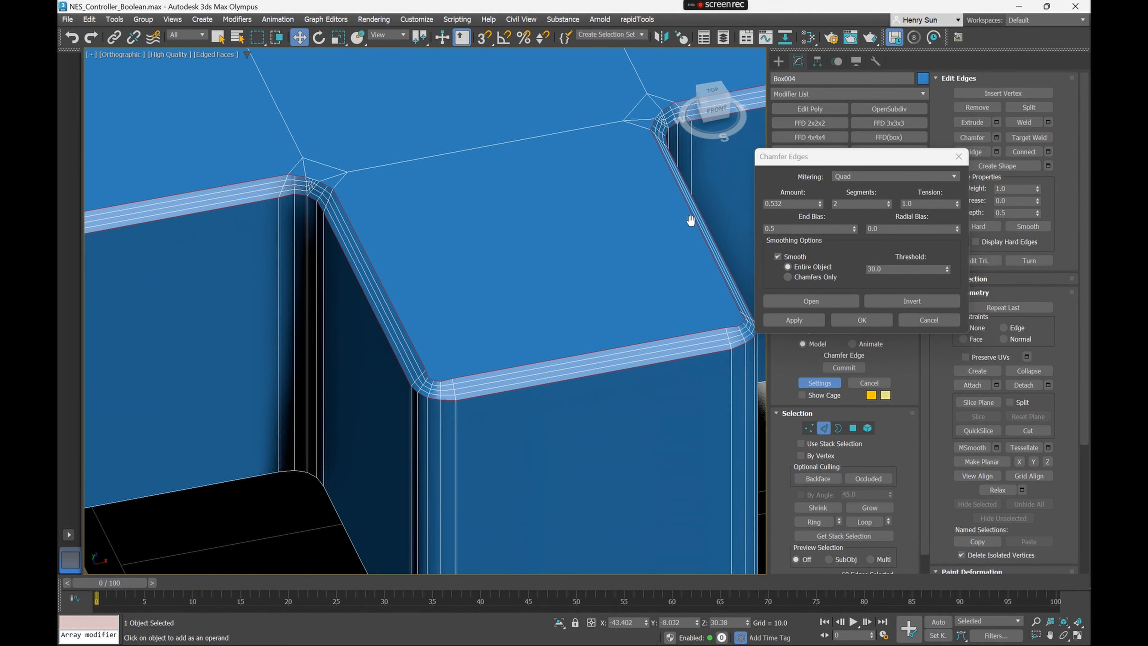
{"action": "scroll", "coordinate": [757, 206], "scroll_direction": "down", "scroll_amount": 2}
{"action": "left_click_drag", "start_coordinate": [957, 204], "coordinate": [955, 228]}
{"action": "middle_click_drag", "start_coordinate": [607, 219], "coordinate": [425, 242]}
{"action": "scroll", "coordinate": [546, 257], "scroll_direction": "up", "scroll_amount": 3}
{"action": "middle_click_drag", "start_coordinate": [502, 294], "coordinate": [586, 305]}
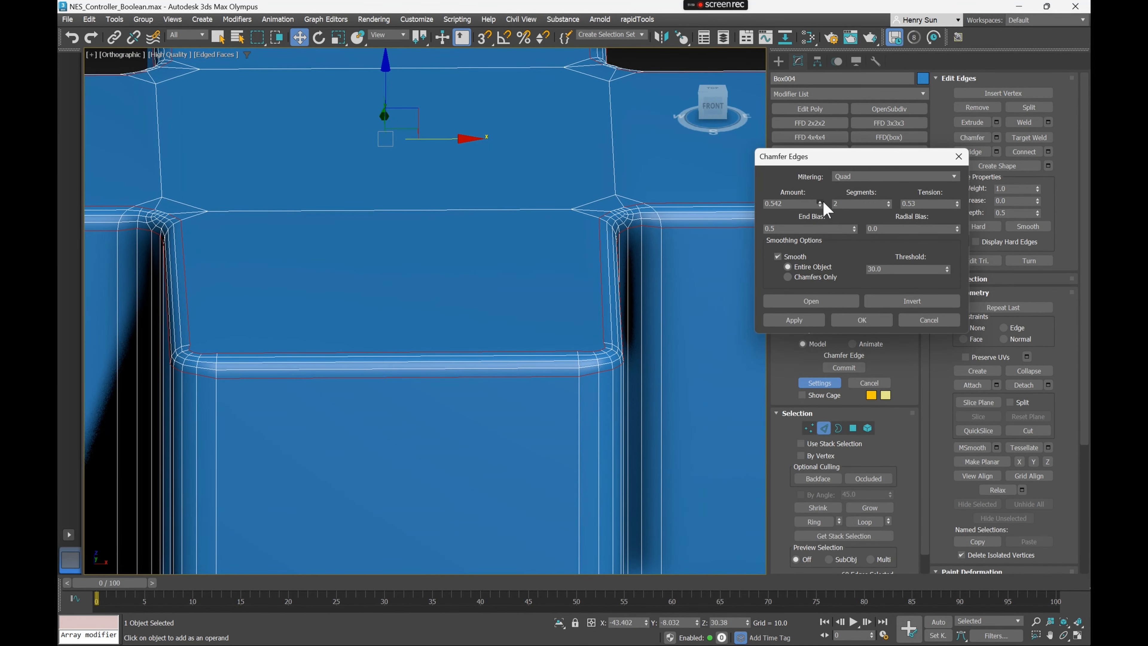
Try amount 3.162 with 6 segments on the Quad chamfer of the cross's top outline edges
{"action": "left_click_drag", "start_coordinate": [824, 124], "coordinate": [823, 157]}
{"action": "left_click", "coordinate": [888, 202]}
{"action": "left_click", "coordinate": [888, 202]}
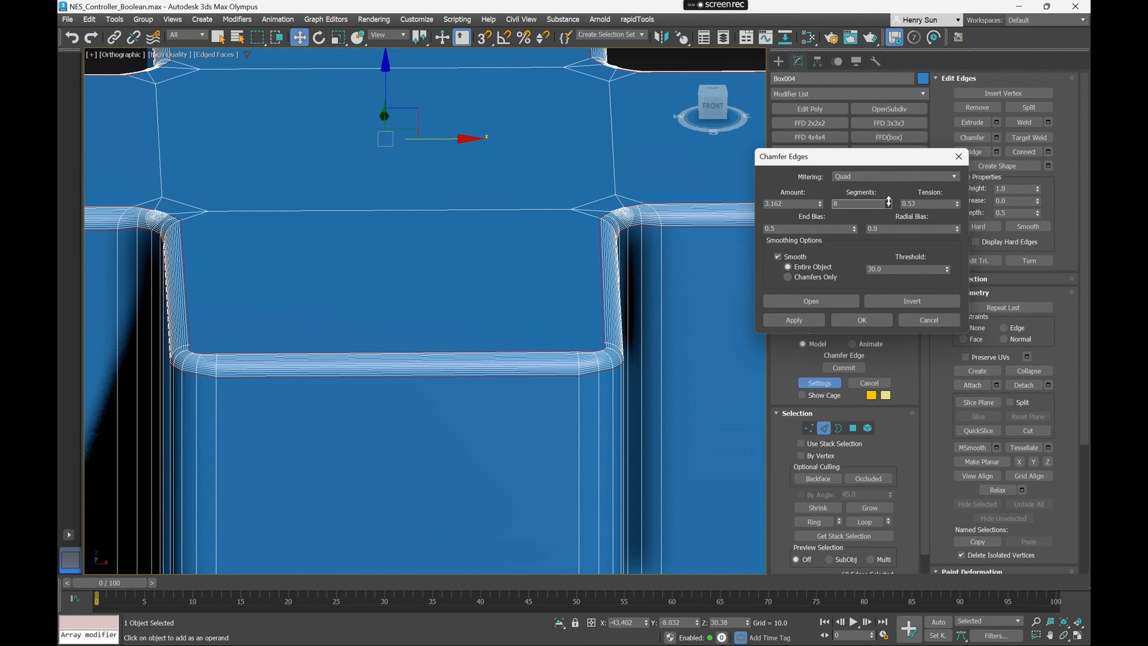
{"action": "left_click", "coordinate": [888, 202]}
{"action": "left_click", "coordinate": [888, 202]}
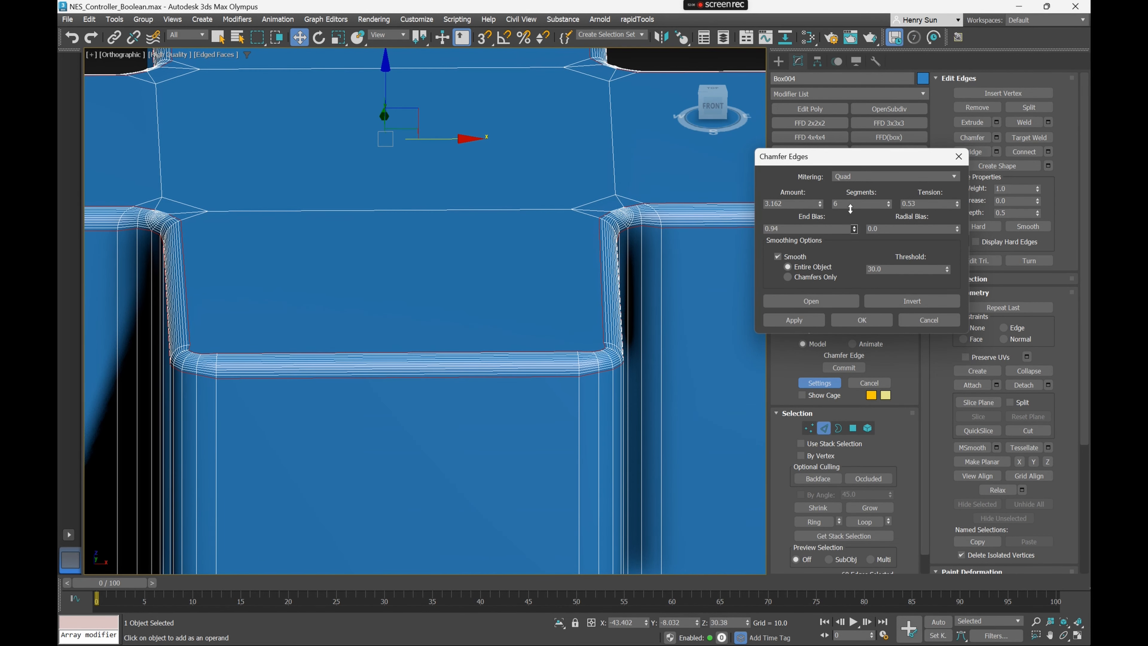
Switch the top outline chamfer to Uniform mitering with amount 0.411 and 2 segments, and apply it
{"action": "left_click", "coordinate": [874, 177]}
{"action": "left_click", "coordinate": [869, 202]}
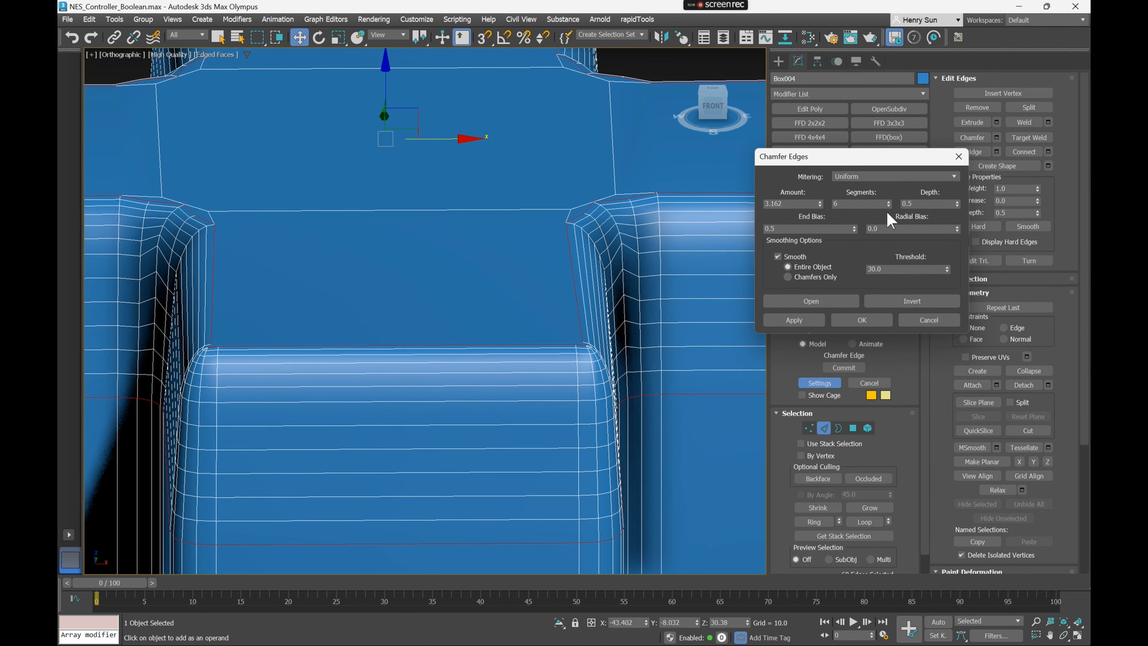
{"action": "left_click_drag", "start_coordinate": [819, 204], "coordinate": [826, 244]}
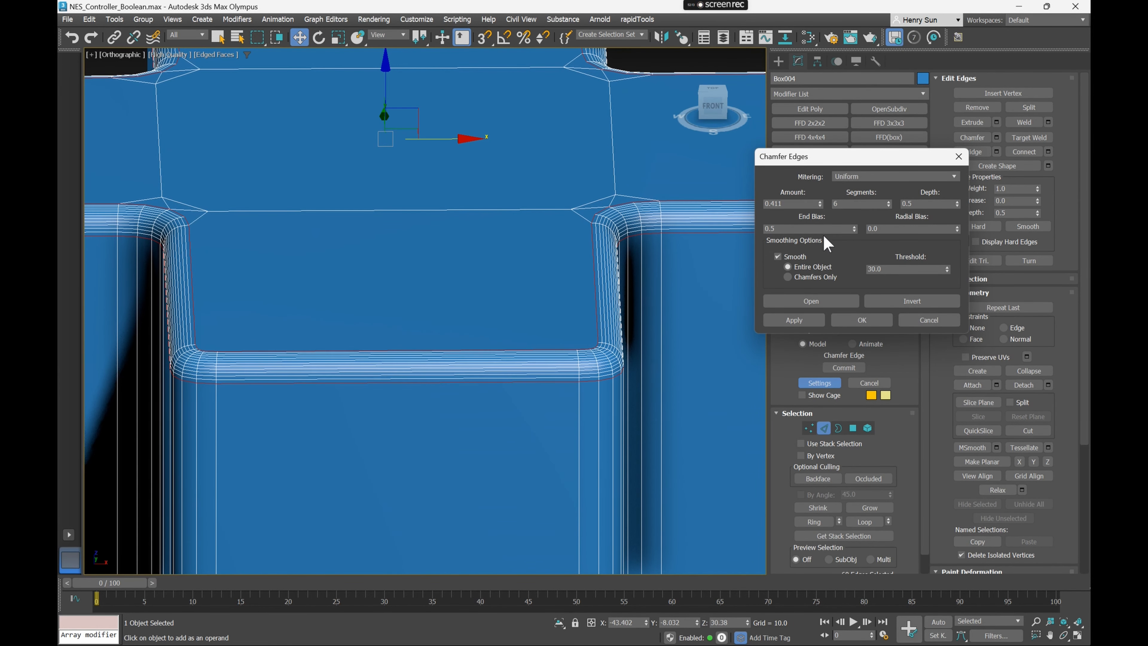
{"action": "left_click", "coordinate": [888, 205]}
{"action": "left_click", "coordinate": [889, 205]}
{"action": "left_click", "coordinate": [888, 206]}
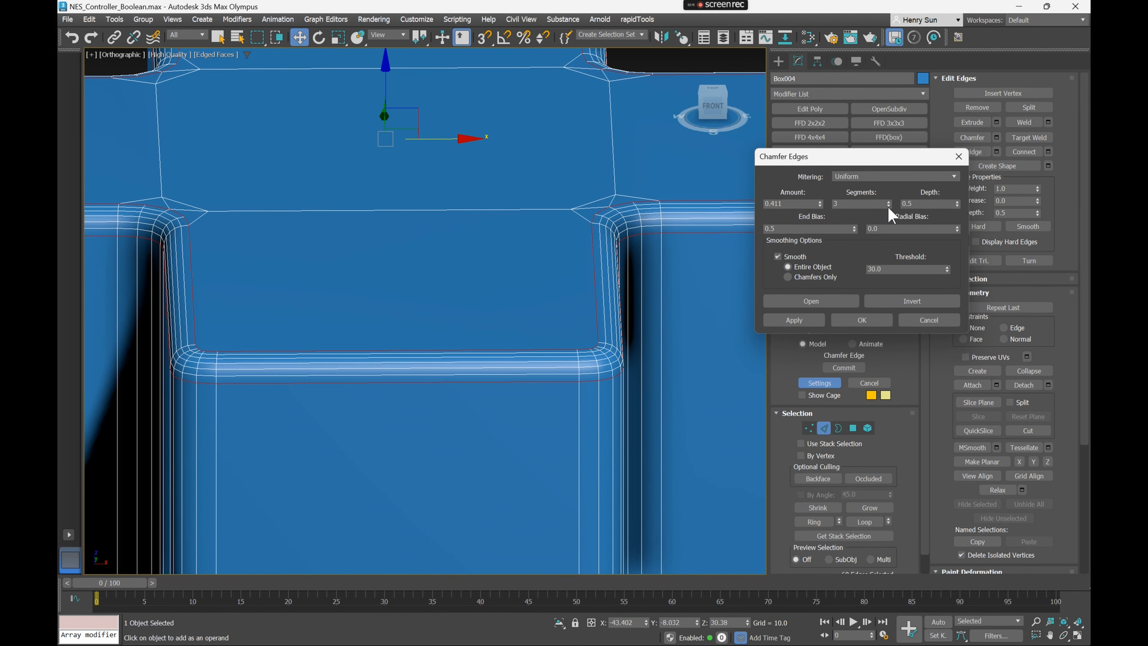
{"action": "left_click", "coordinate": [889, 206]}
{"action": "middle_click_drag", "start_coordinate": [565, 272], "coordinate": [527, 299], "text": "alt"}
{"action": "scroll", "coordinate": [447, 272], "scroll_direction": "down", "scroll_amount": 3}
{"action": "mouse_move", "coordinate": [447, 272]}
{"action": "middle_mouse_down", "text": "alt"}
{"action": "mouse_move", "coordinate": [482, 269]}
{"action": "mouse_move", "coordinate": [447, 260]}
{"action": "middle_mouse_up", "text": "alt"}
{"action": "left_click", "coordinate": [860, 322]}
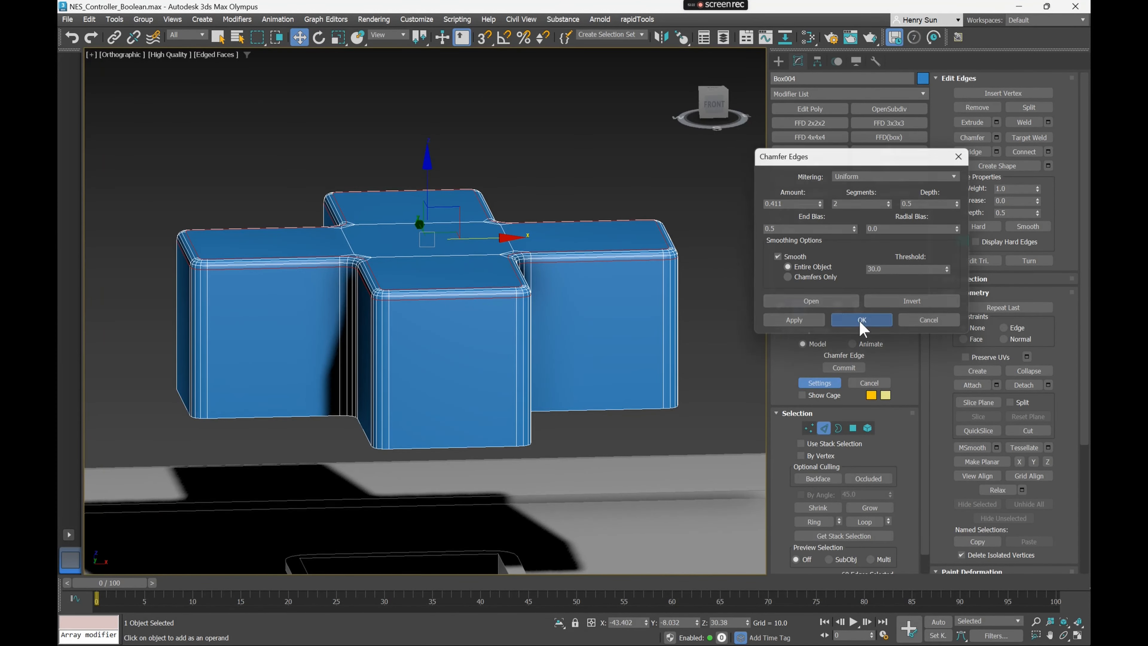
Try black as the object color of the cross
{"action": "scroll", "coordinate": [527, 199], "scroll_direction": "down", "scroll_amount": 5}
{"action": "key", "text": "F3"}
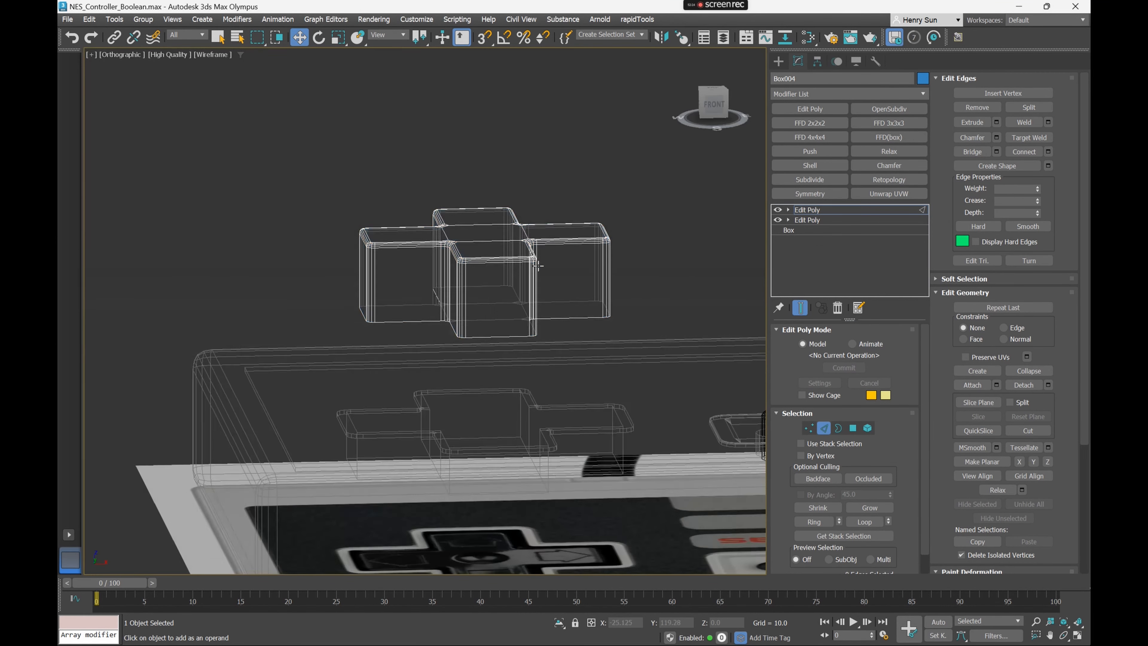
{"action": "scroll", "coordinate": [538, 266], "scroll_direction": "down", "scroll_amount": 2}
{"action": "middle_click_drag", "start_coordinate": [537, 266], "coordinate": [571, 283], "text": "alt"}
{"action": "key", "text": "F3"}
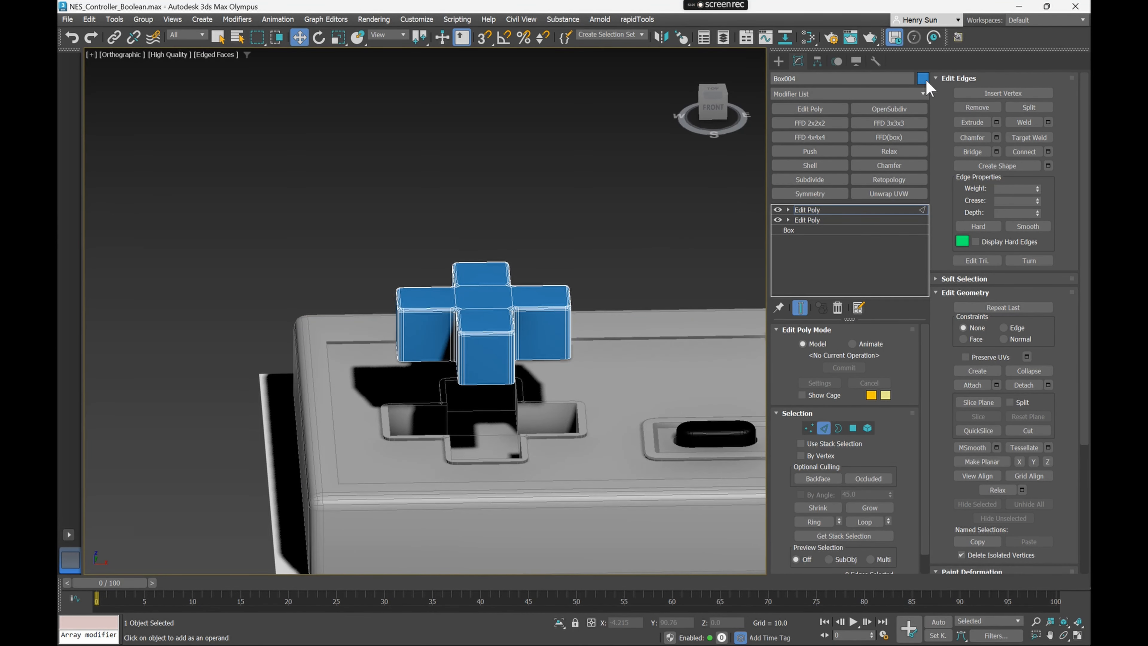
{"action": "left_click", "coordinate": [923, 79]}
{"action": "left_click", "coordinate": [672, 338]}
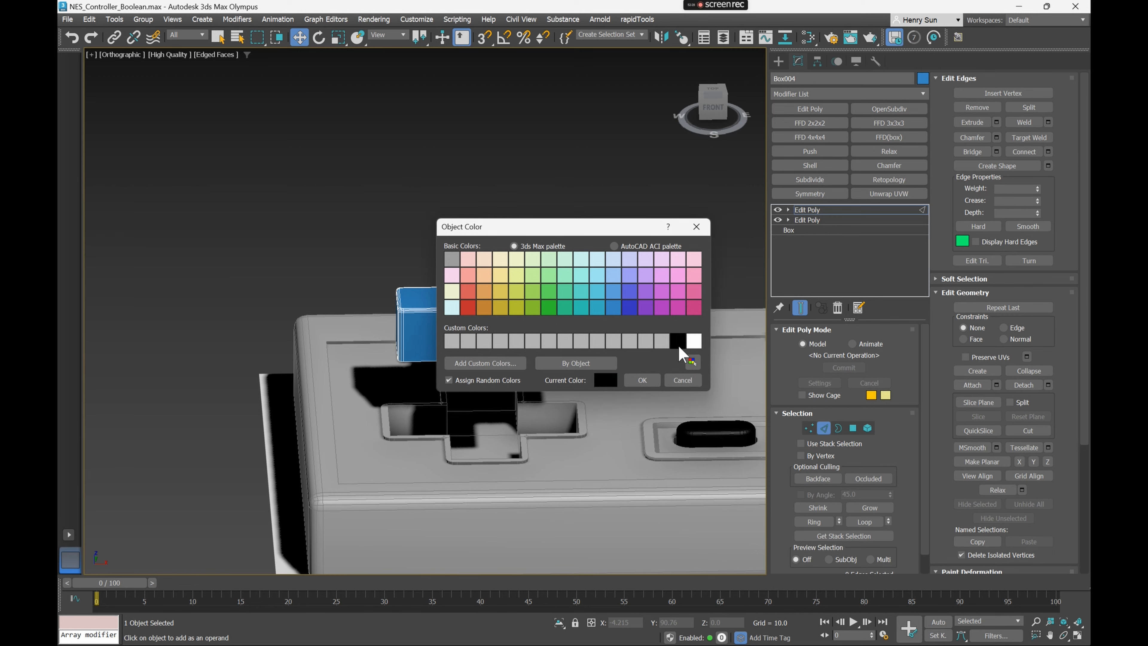
{"action": "left_click", "coordinate": [635, 375]}
{"action": "middle_click_drag", "start_coordinate": [635, 374], "coordinate": [573, 213], "text": "alt"}
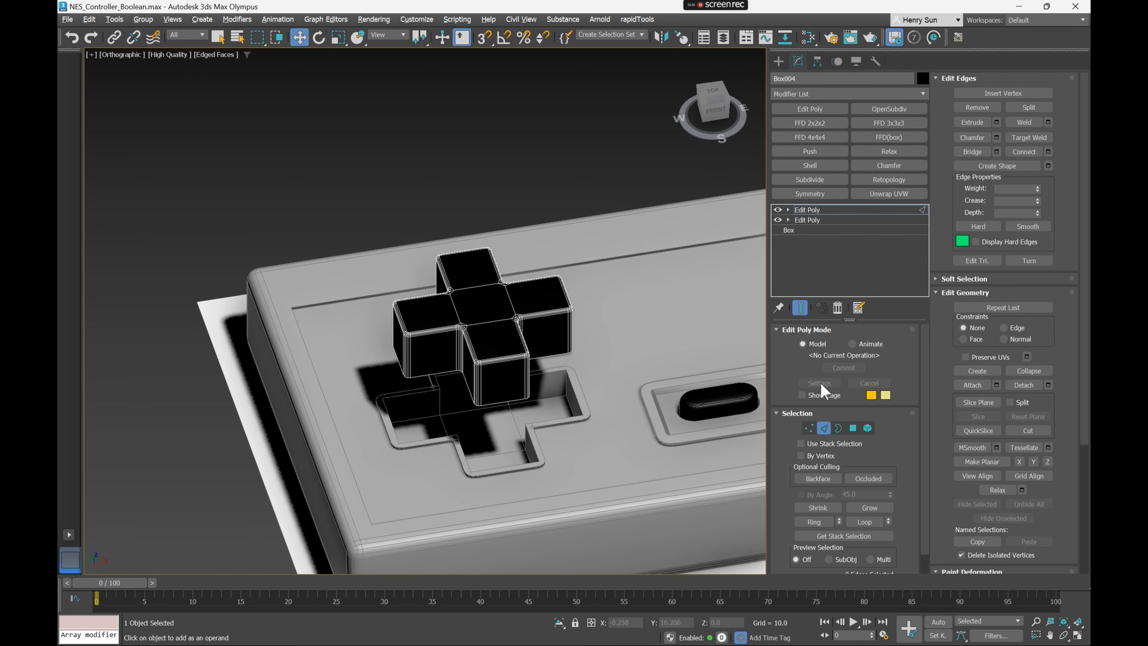
{"action": "middle_click_drag", "start_coordinate": [703, 384], "coordinate": [658, 351]}
Leave edge editing and change the cross's object color to the light grey custom color
{"action": "left_click", "coordinate": [821, 429]}
{"action": "left_click", "coordinate": [510, 131]}
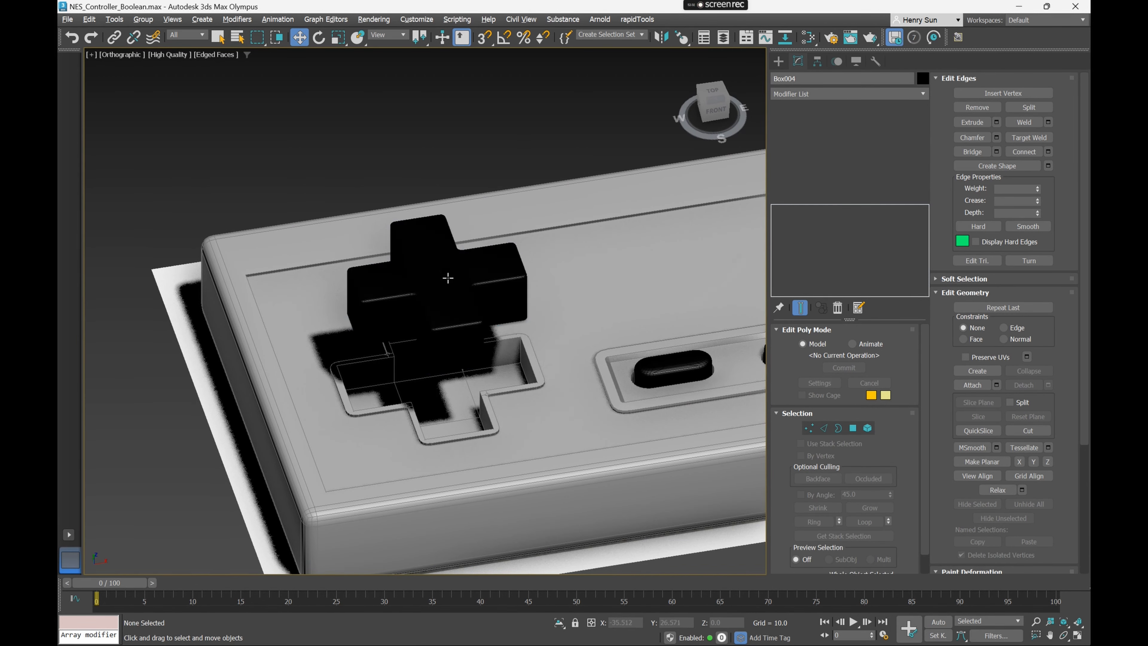
{"action": "mouse_move", "coordinate": [448, 278]}
{"action": "middle_mouse_down", "text": "alt"}
{"action": "mouse_move", "coordinate": [480, 274]}
{"action": "mouse_move", "coordinate": [453, 272]}
{"action": "mouse_move", "coordinate": [438, 289]}
{"action": "middle_mouse_up", "text": "alt"}
{"action": "scroll", "coordinate": [458, 304], "scroll_direction": "up", "scroll_amount": 2}
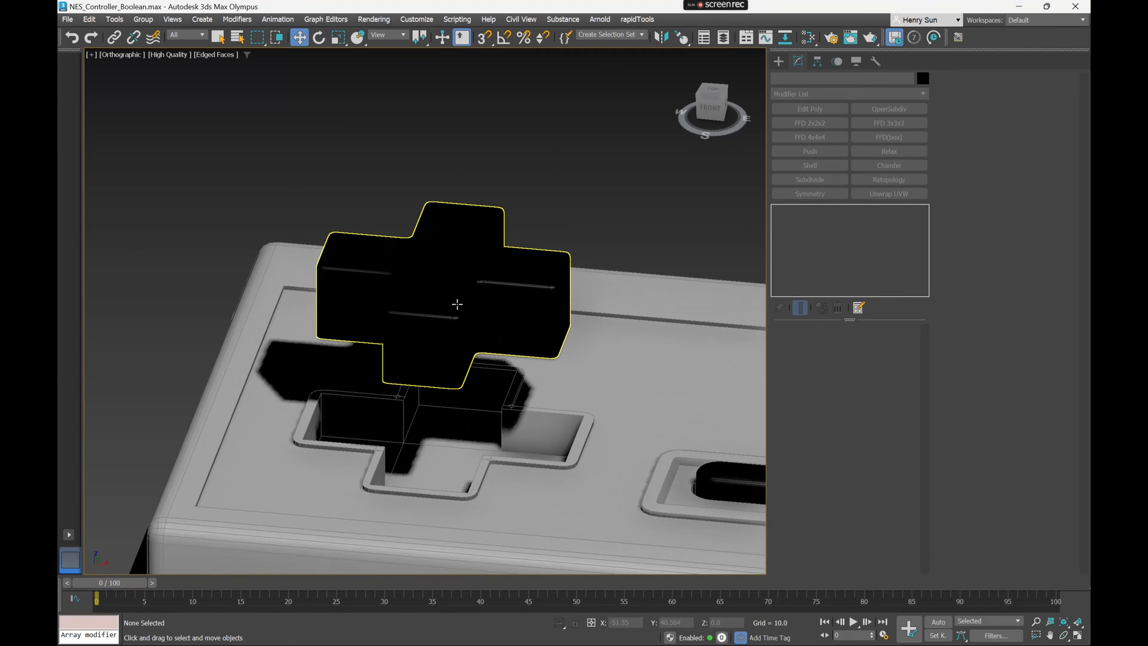
{"action": "key", "text": "F3"}
{"action": "key", "text": "F3"}
{"action": "left_click", "coordinate": [463, 311]}
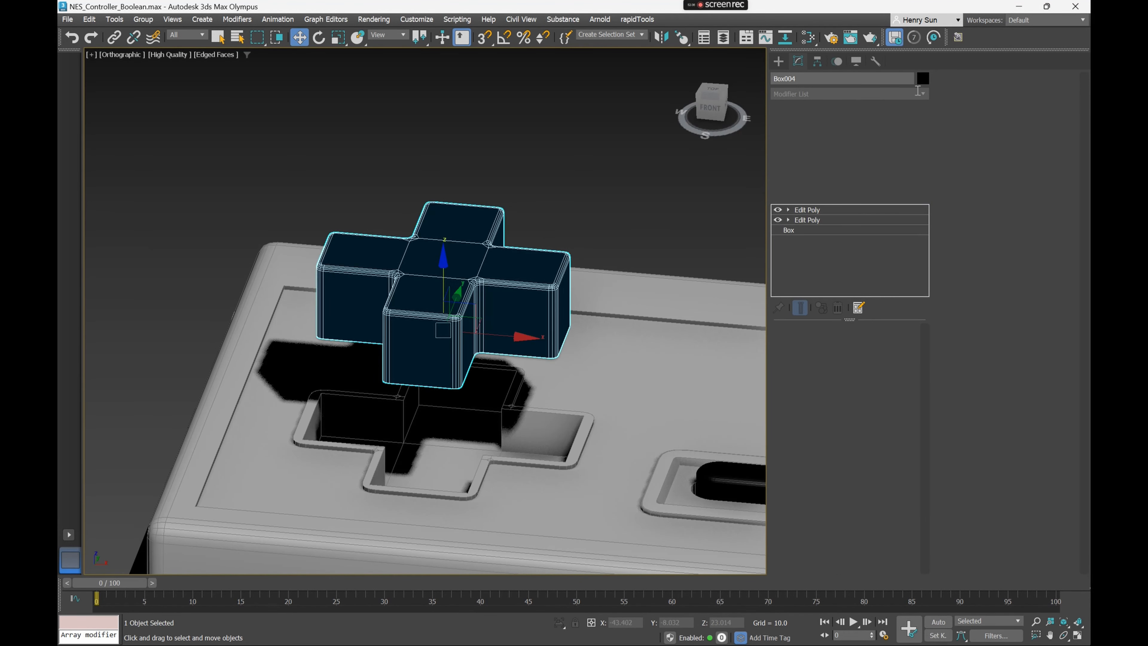
{"action": "left_click", "coordinate": [923, 79]}
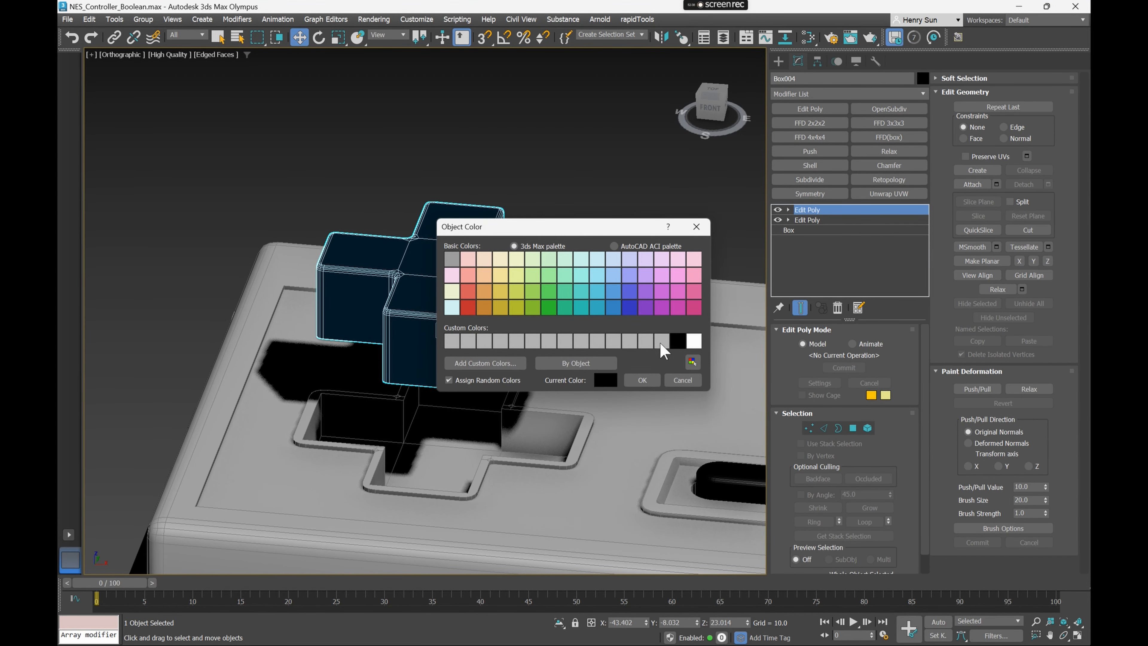
{"action": "left_click", "coordinate": [660, 343]}
{"action": "left_click", "coordinate": [650, 380]}
{"action": "left_click", "coordinate": [563, 212]}
{"action": "middle_click_drag", "start_coordinate": [475, 261], "coordinate": [488, 164], "text": "alt"}
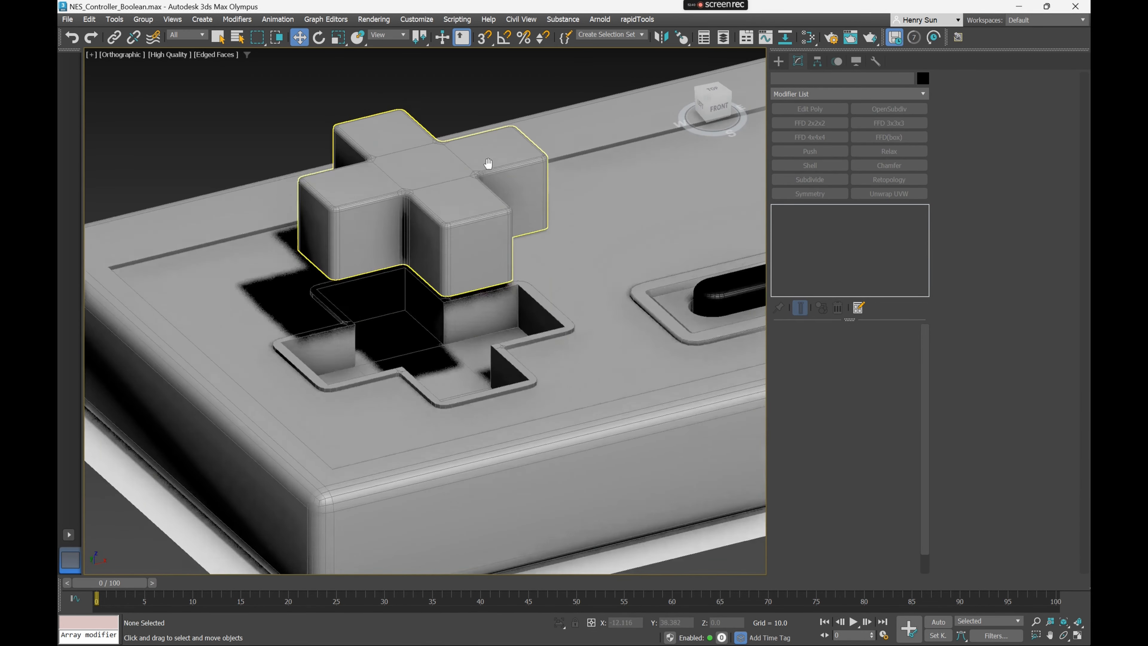
Create a sphere with a radius of about 1.85 at the middle of the cross, using the reference's central dimple as a guide
{"action": "scroll", "coordinate": [490, 174], "scroll_direction": "down", "scroll_amount": 2}
{"action": "key", "text": "t"}
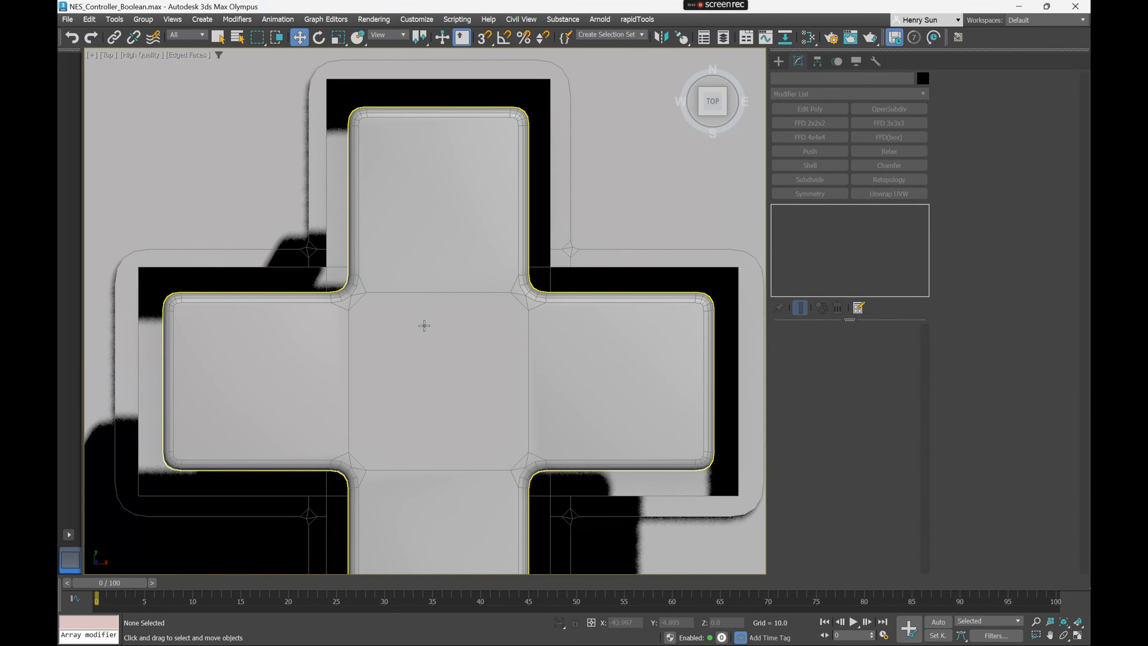
{"action": "key", "text": "F3"}
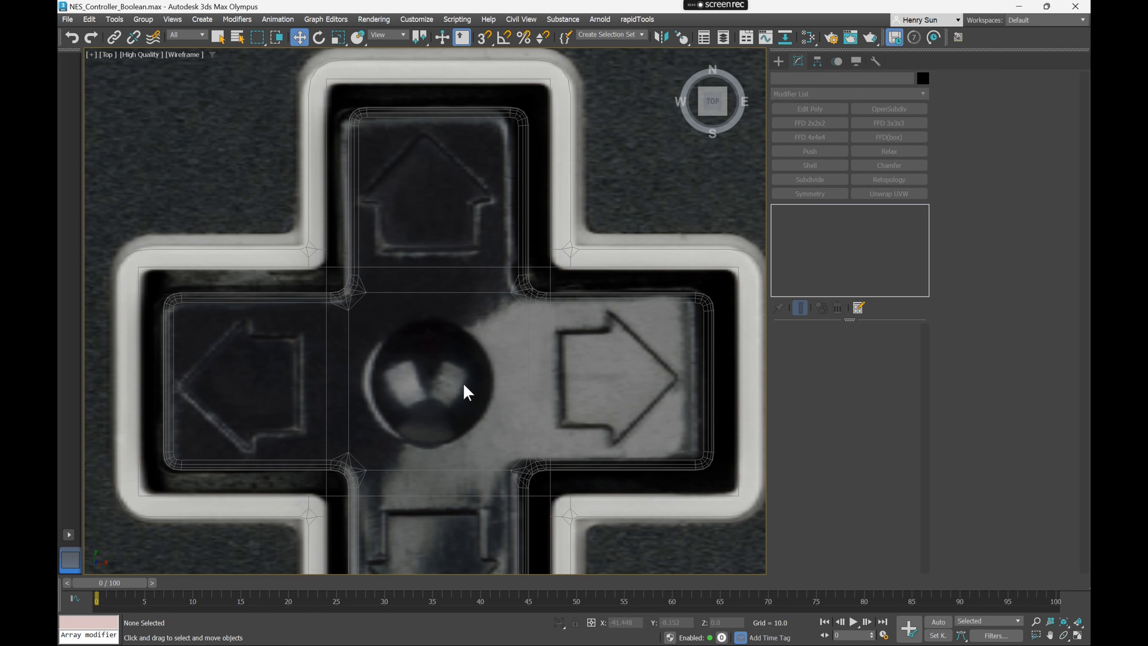
{"action": "middle_click_drag", "start_coordinate": [488, 367], "coordinate": [510, 324]}
{"action": "key", "text": "F3"}
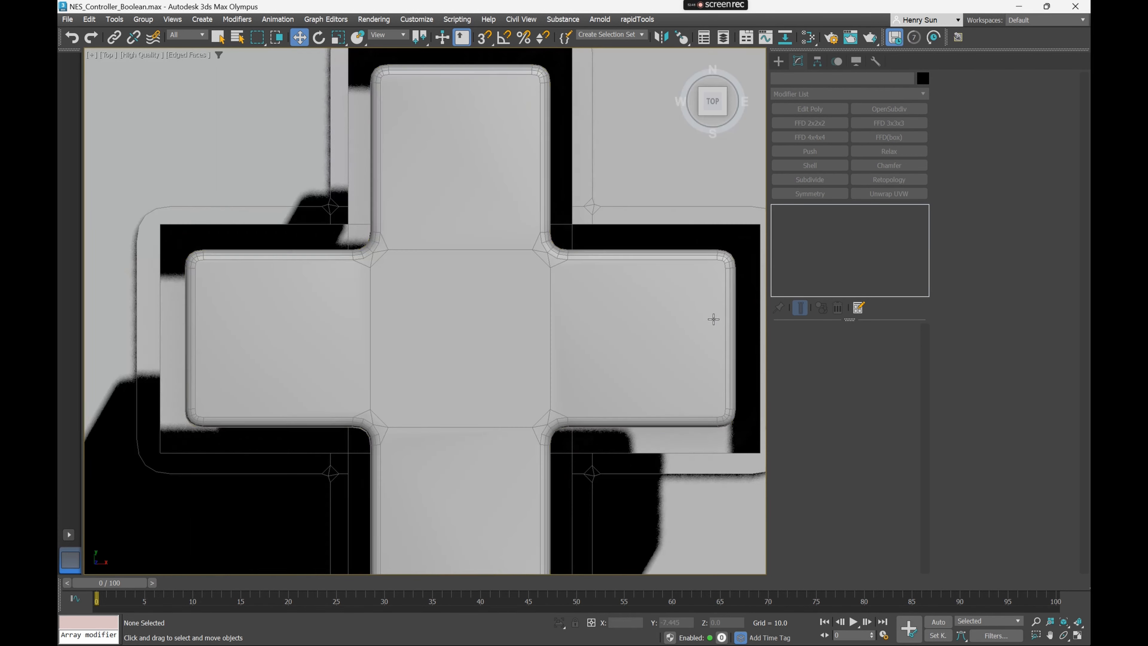
{"action": "left_click", "coordinate": [574, 291]}
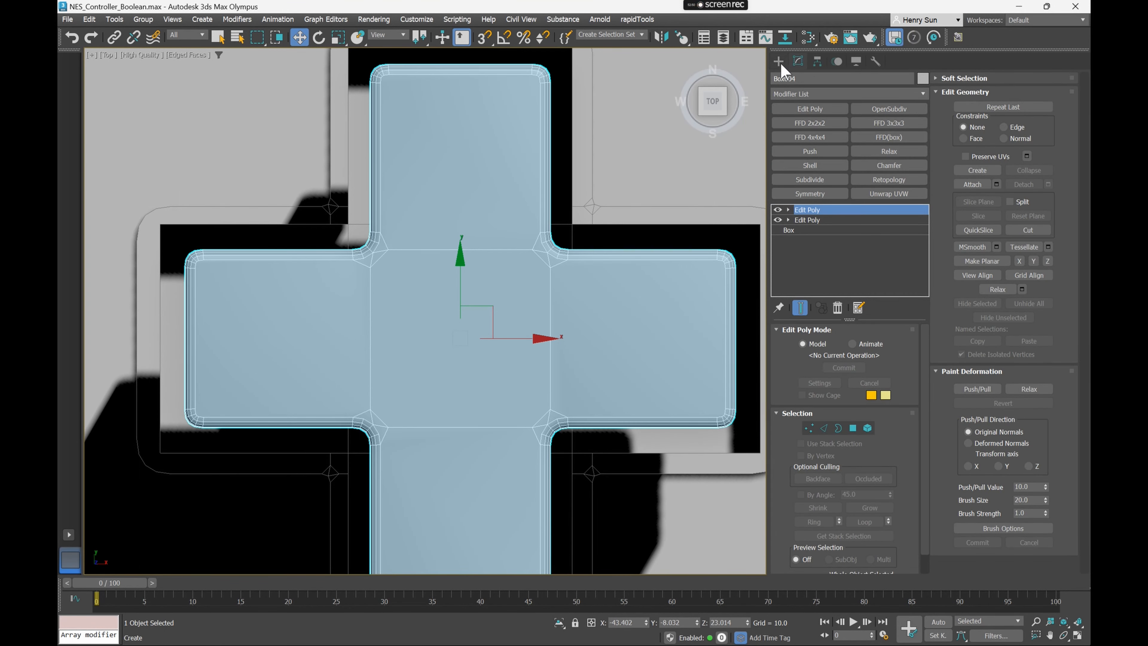
{"action": "left_click", "coordinate": [778, 61]}
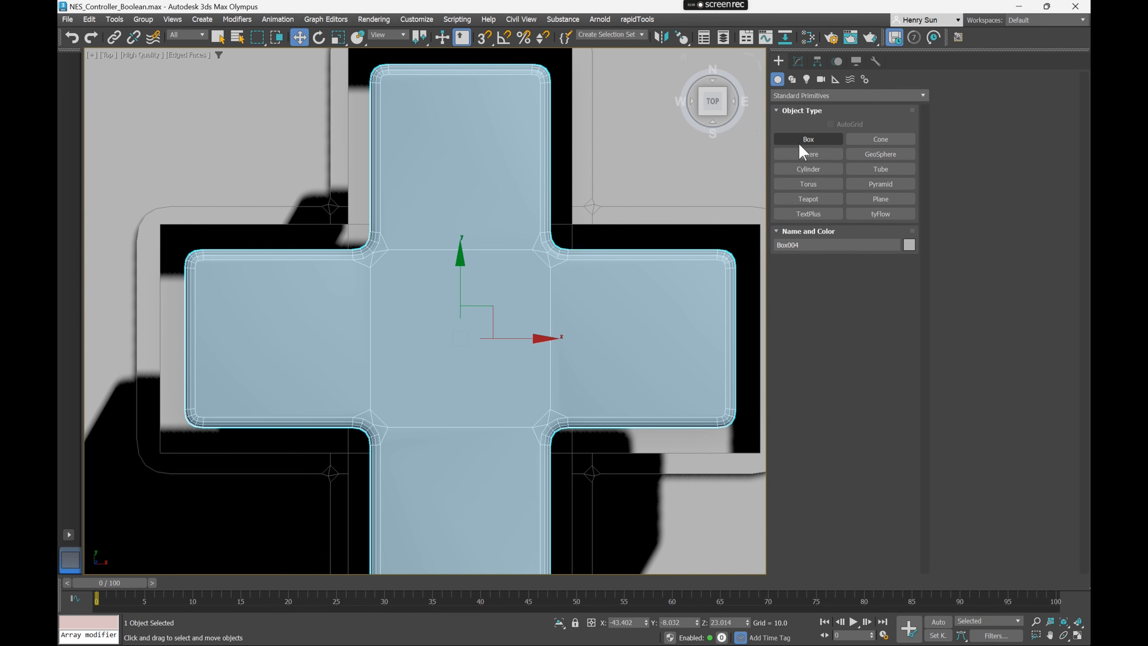
{"action": "left_click", "coordinate": [819, 157]}
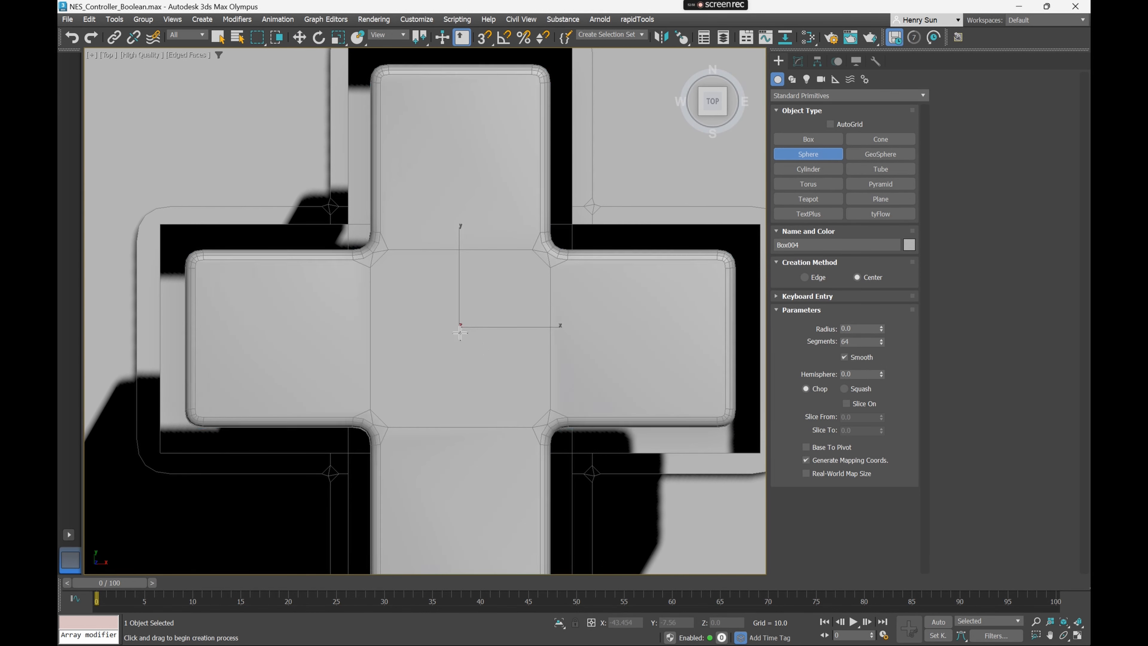
{"action": "left_click_drag", "start_coordinate": [460, 326], "coordinate": [490, 303]}
Move the sphere about -0.41 along Y to centre it on the cross and the reference dimple
{"action": "key", "text": "F3"}
{"action": "key", "text": "r"}
{"action": "key", "text": "w"}
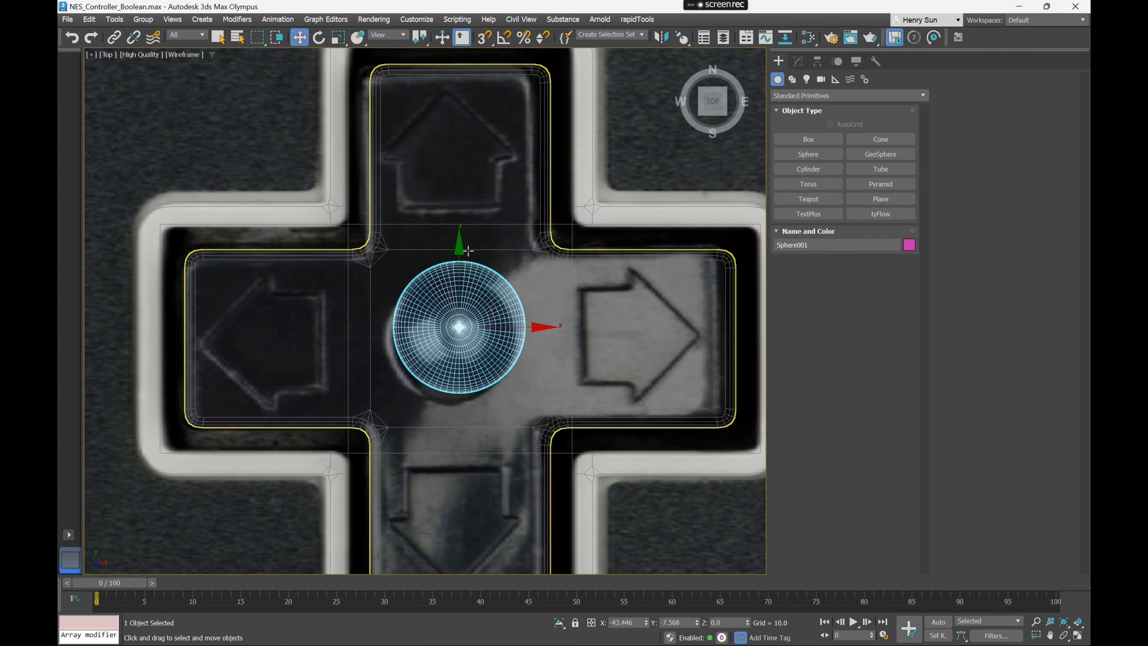
{"action": "left_click_drag", "start_coordinate": [460, 250], "coordinate": [460, 259]}
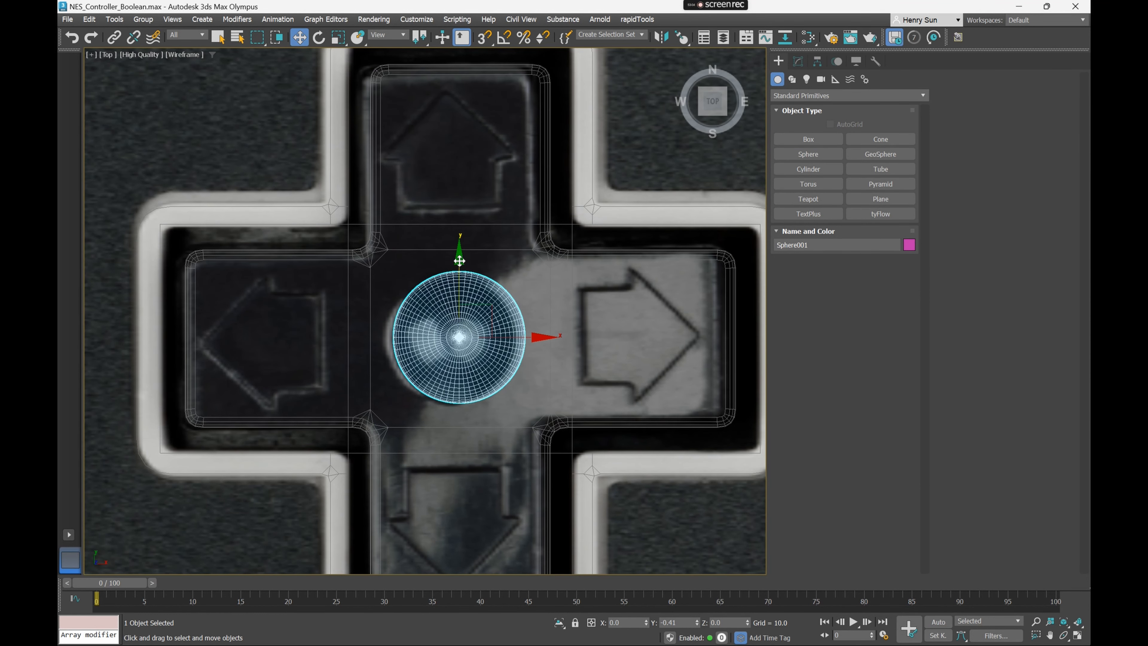
{"action": "key", "text": "F3"}
{"action": "left_click", "coordinate": [798, 62]}
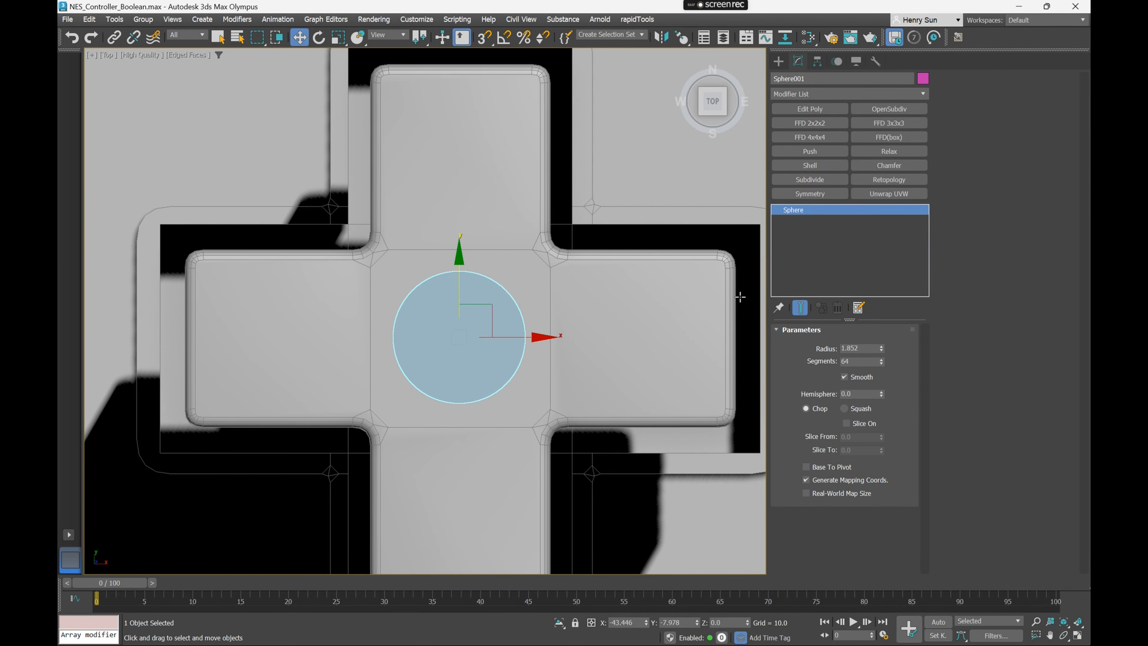
Raise the sphere to about Z 31.25 so it partly intersects the top face of the cross
{"action": "middle_click_drag", "start_coordinate": [594, 272], "coordinate": [520, 257]}
{"action": "key", "text": "p"}
{"action": "scroll", "coordinate": [569, 272], "scroll_direction": "down", "scroll_amount": 5}
{"action": "left_click_drag", "start_coordinate": [490, 442], "coordinate": [499, 246]}
{"action": "scroll", "coordinate": [520, 251], "scroll_direction": "up", "scroll_amount": 10}
{"action": "scroll", "coordinate": [524, 272], "scroll_direction": "down", "scroll_amount": 5}
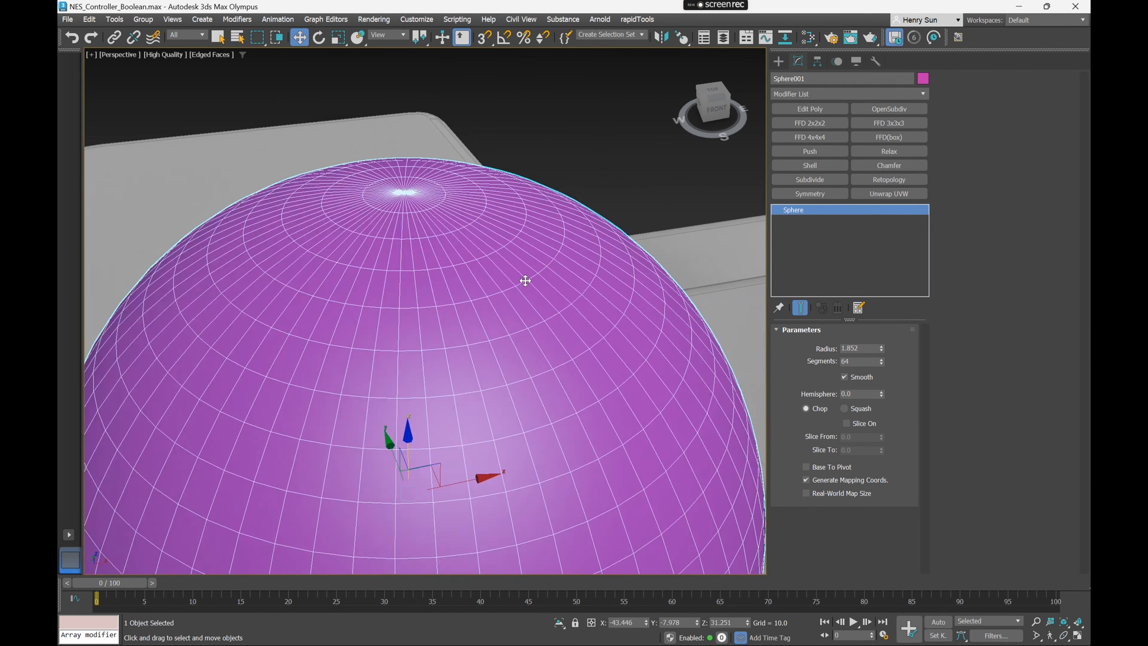
{"action": "middle_click_drag", "start_coordinate": [535, 265], "coordinate": [540, 246]}
{"action": "scroll", "coordinate": [664, 262], "scroll_direction": "down", "scroll_amount": 5}
{"action": "middle_click_drag", "start_coordinate": [619, 292], "coordinate": [528, 257], "text": "alt"}
Add a Boolean modifier to the cross and subtract the sphere to cut the round central dimple
{"action": "left_click", "coordinate": [529, 256]}
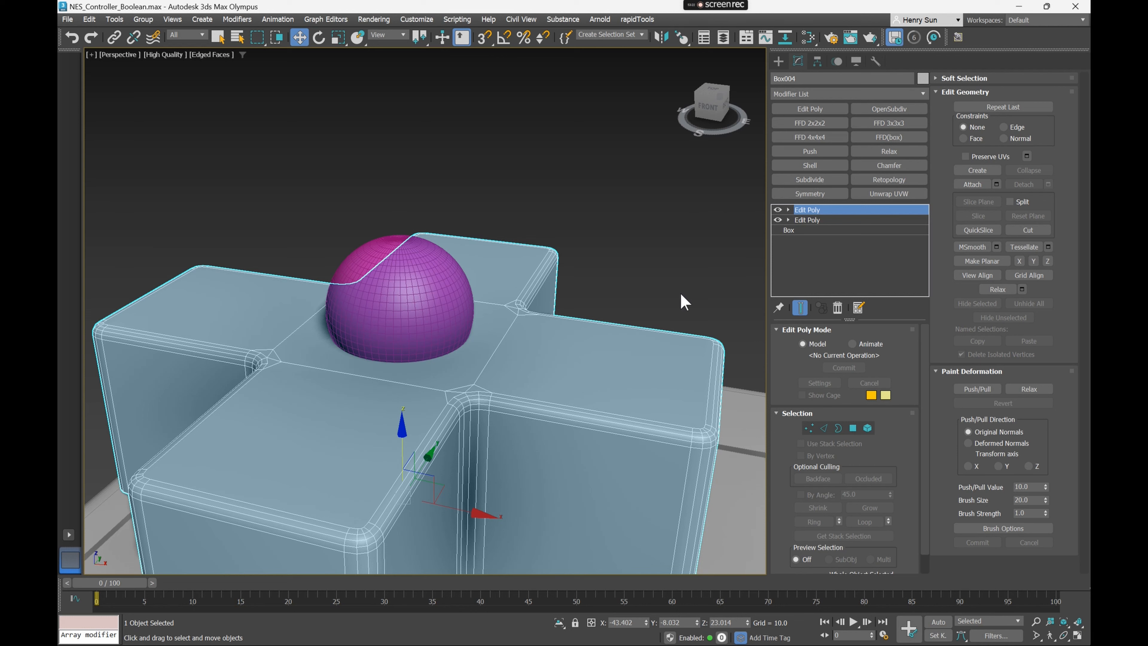
{"action": "left_click", "coordinate": [876, 93]}
{"action": "type", "text": "b"}
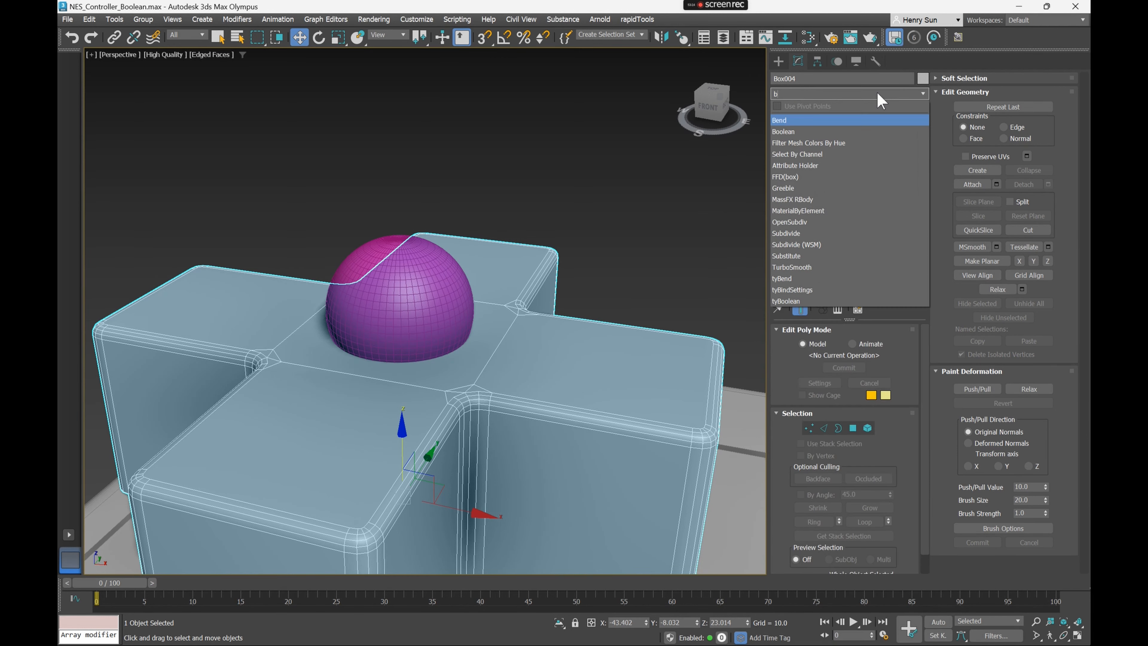
{"action": "left_click", "coordinate": [816, 132]}
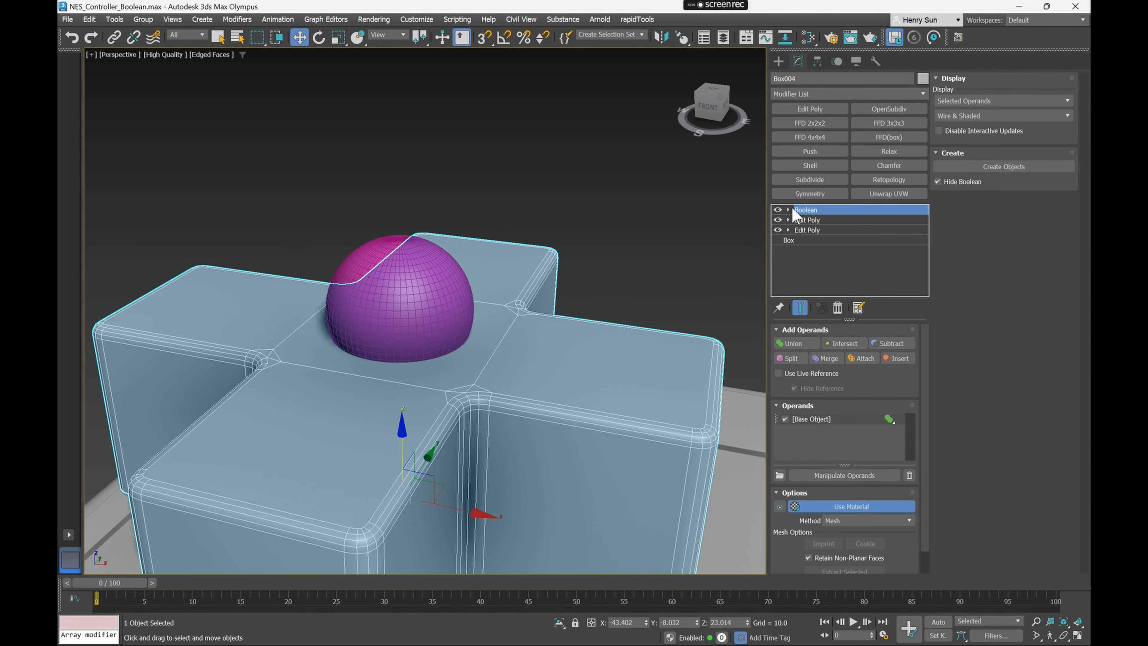
{"action": "left_click", "coordinate": [893, 344]}
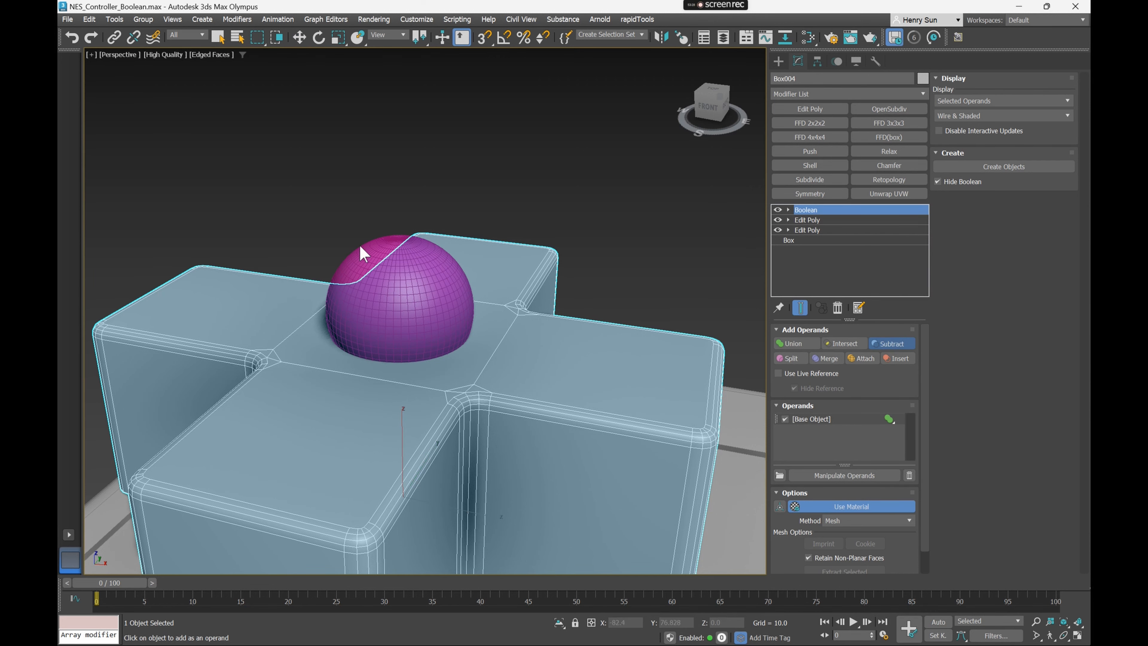
{"action": "left_click", "coordinate": [407, 292]}
{"action": "middle_click_drag", "start_coordinate": [415, 295], "coordinate": [394, 304], "text": "alt"}
{"action": "scroll", "coordinate": [392, 320], "scroll_direction": "down", "scroll_amount": 4}
{"action": "middle_click_drag", "start_coordinate": [394, 305], "coordinate": [465, 272]}
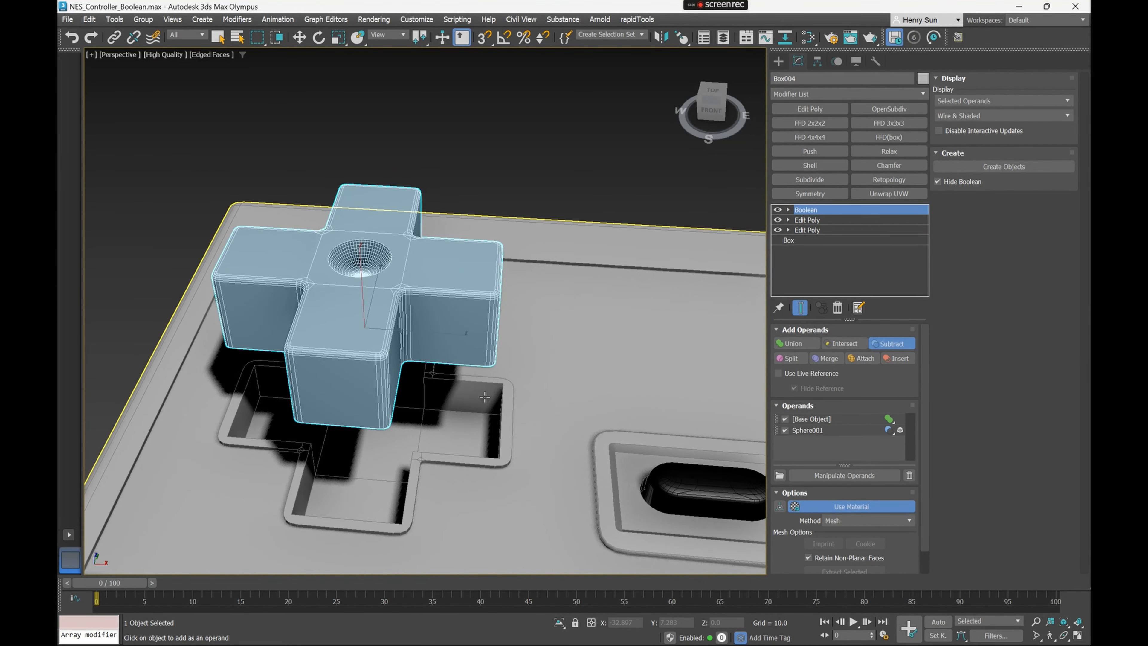
Create a box about 3.73 long, 2.13 wide and 1.41 high over the shaft of the reference's right-pointing arrow
{"action": "key", "text": "F3"}
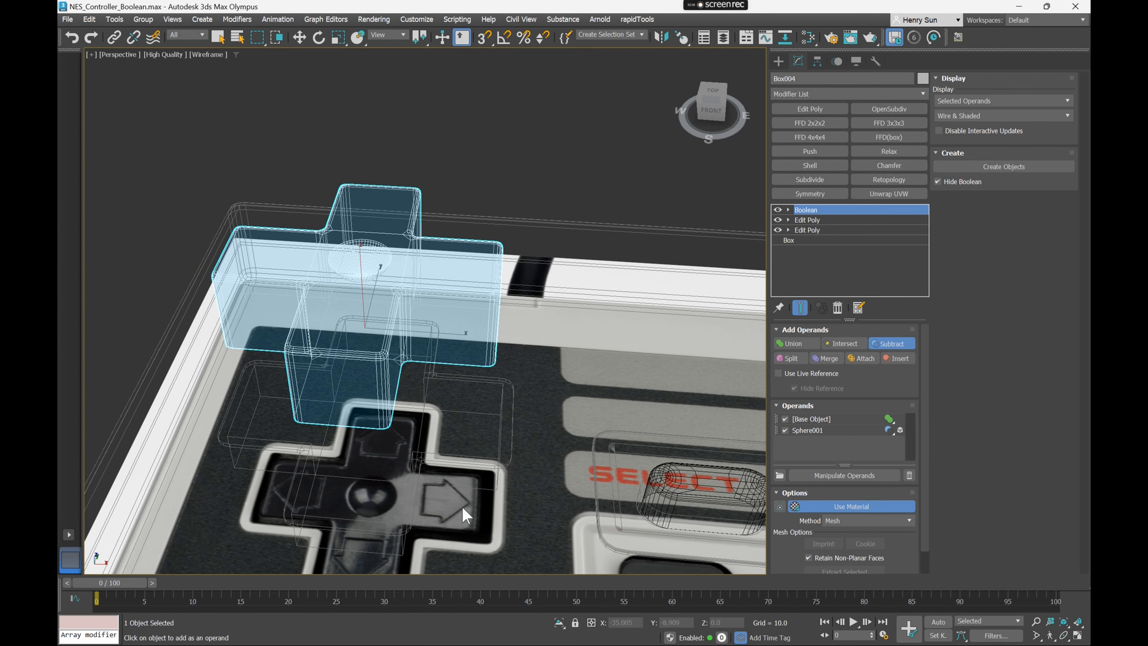
{"action": "key", "text": "t"}
{"action": "scroll", "coordinate": [497, 307], "scroll_direction": "down", "scroll_amount": 2}
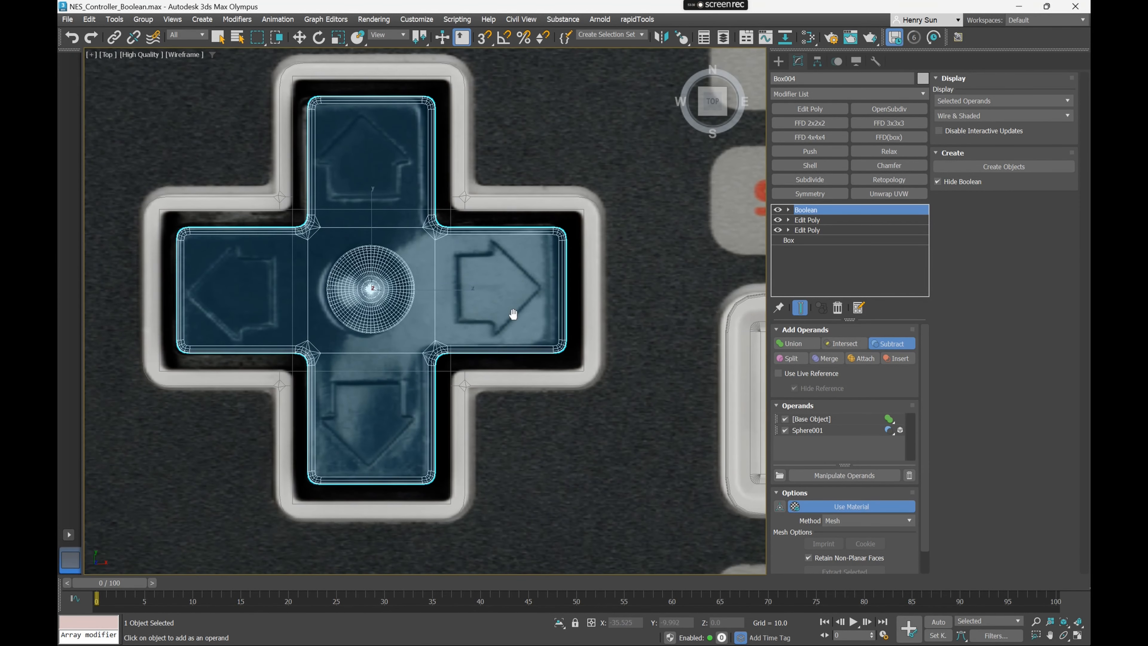
{"action": "left_click", "coordinate": [778, 61]}
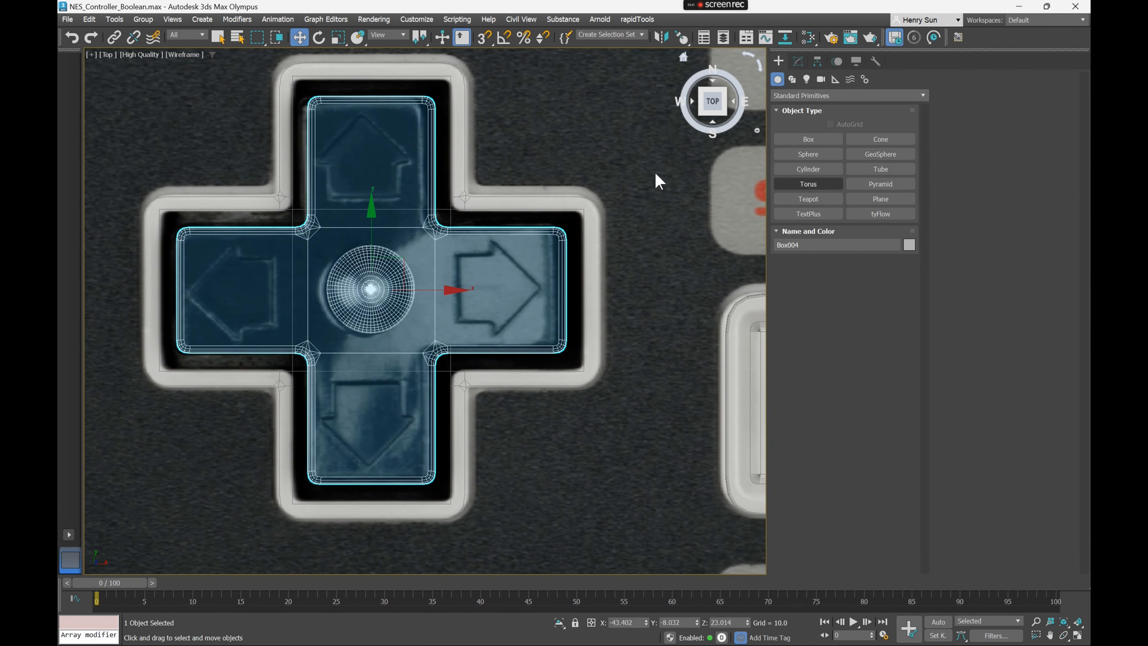
{"action": "middle_click_drag", "start_coordinate": [526, 223], "coordinate": [472, 210]}
{"action": "left_click", "coordinate": [792, 141]}
{"action": "scroll", "coordinate": [412, 267], "scroll_direction": "up", "scroll_amount": 3}
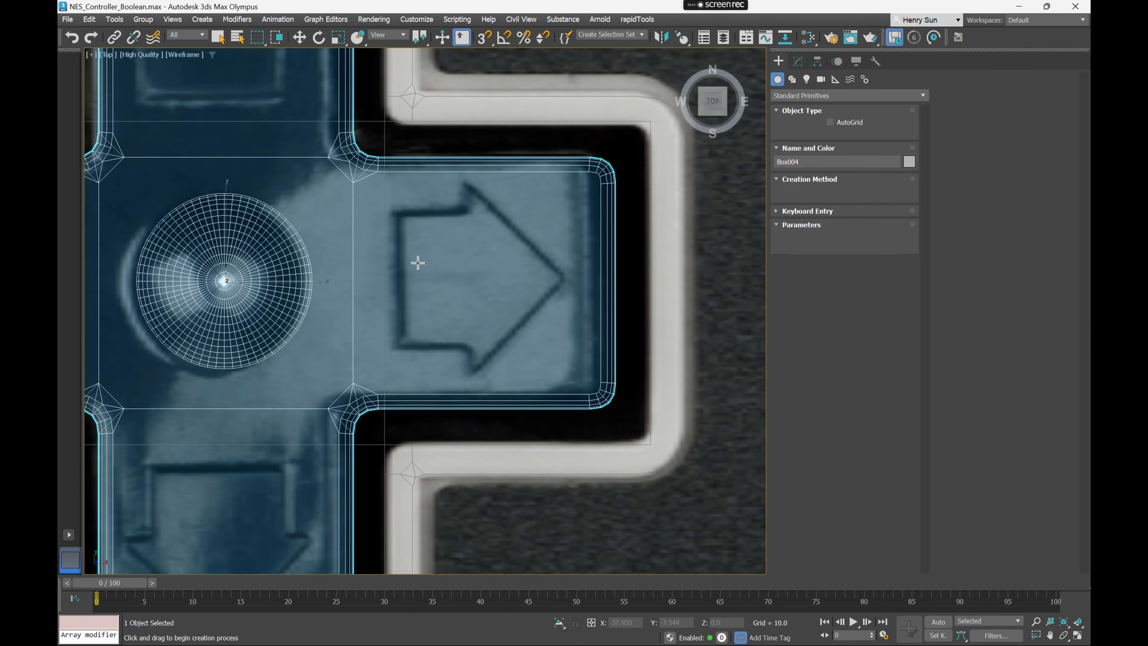
{"action": "left_click_drag", "start_coordinate": [401, 216], "coordinate": [474, 343]}
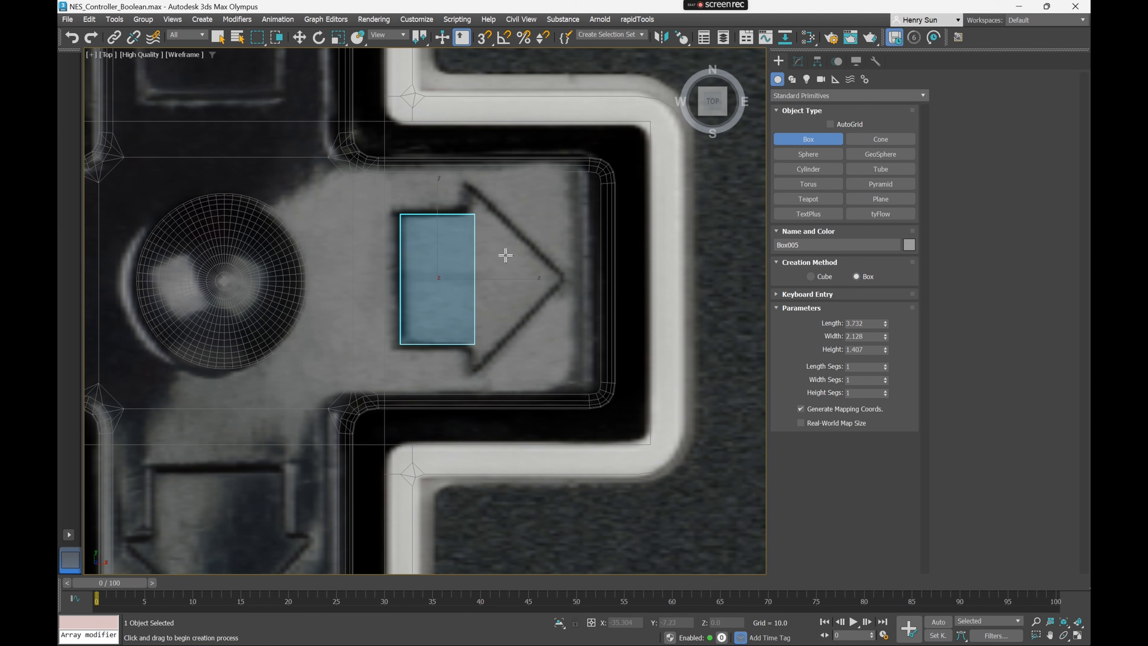
Add an Edit Poly modifier to the box and extend its right face about 2.57 along X to the reference arrow's tip
{"action": "key", "text": "w"}
{"action": "left_click", "coordinate": [798, 61]}
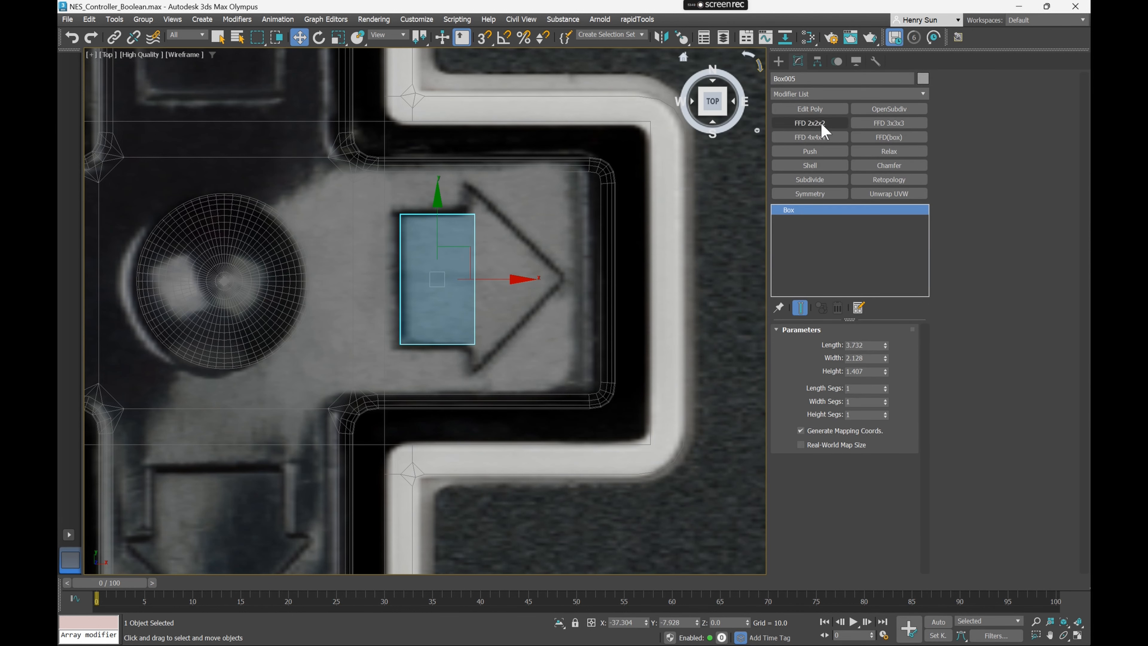
{"action": "left_click", "coordinate": [809, 108]}
{"action": "left_click_drag", "start_coordinate": [443, 180], "coordinate": [534, 376]}
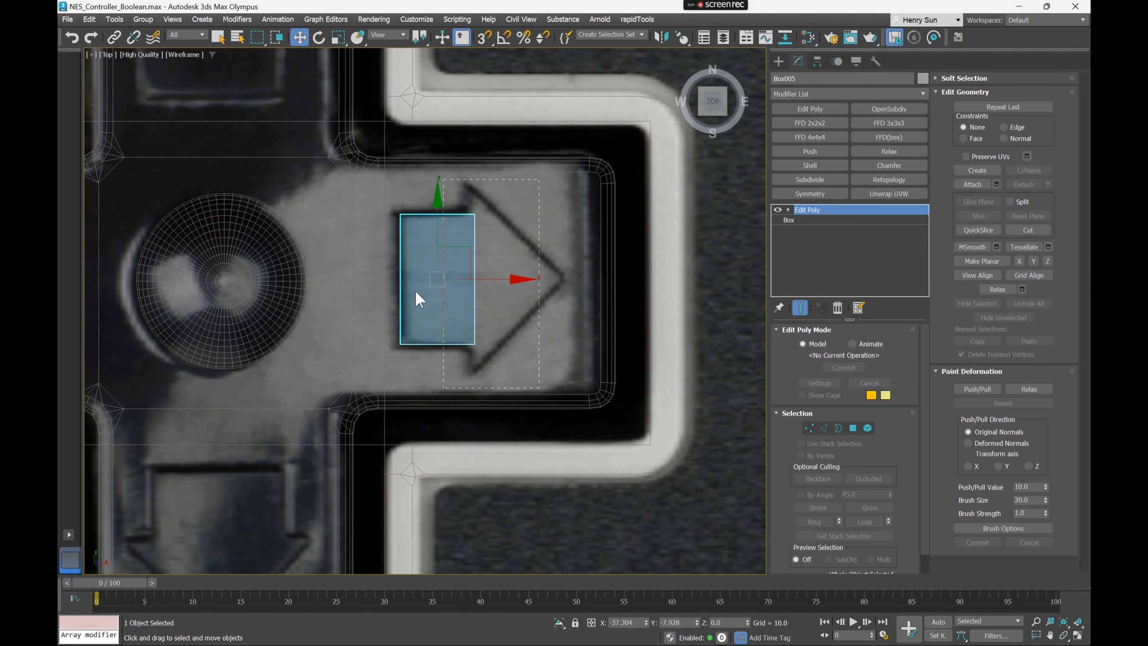
{"action": "left_click", "coordinate": [451, 392]}
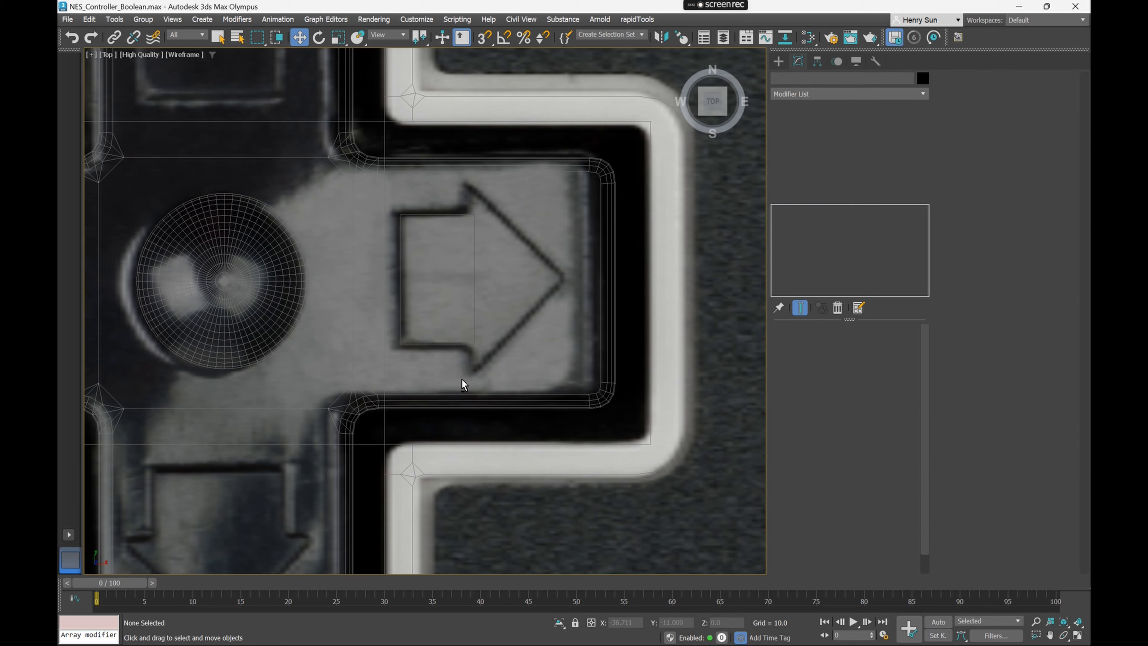
{"action": "left_click", "coordinate": [452, 214]}
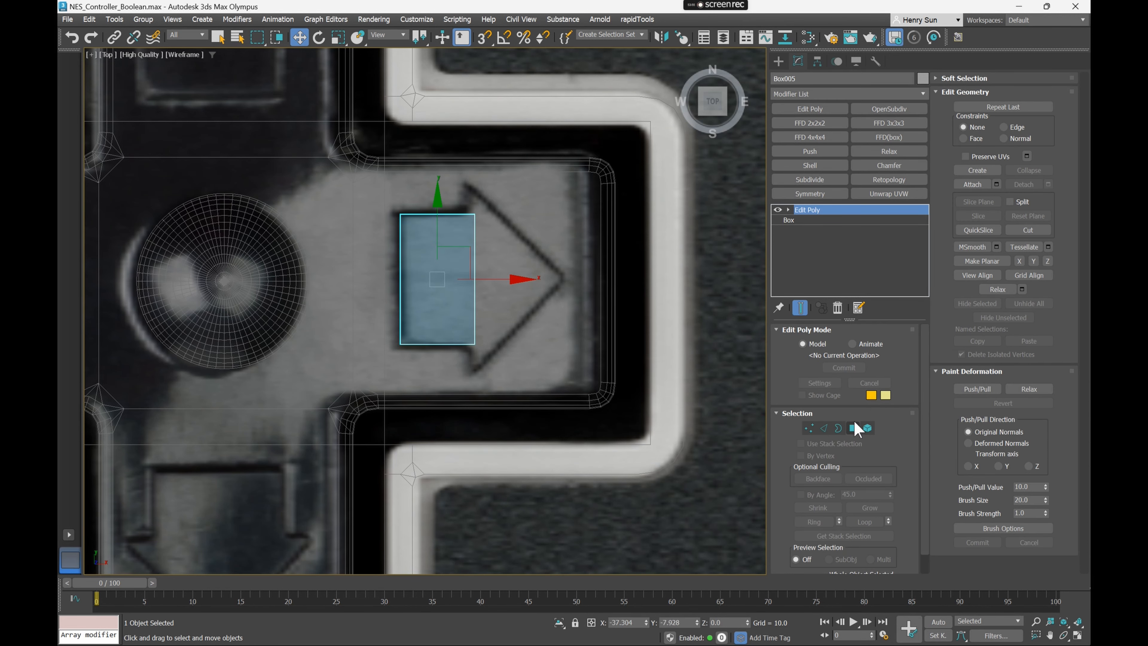
{"action": "left_click", "coordinate": [853, 428]}
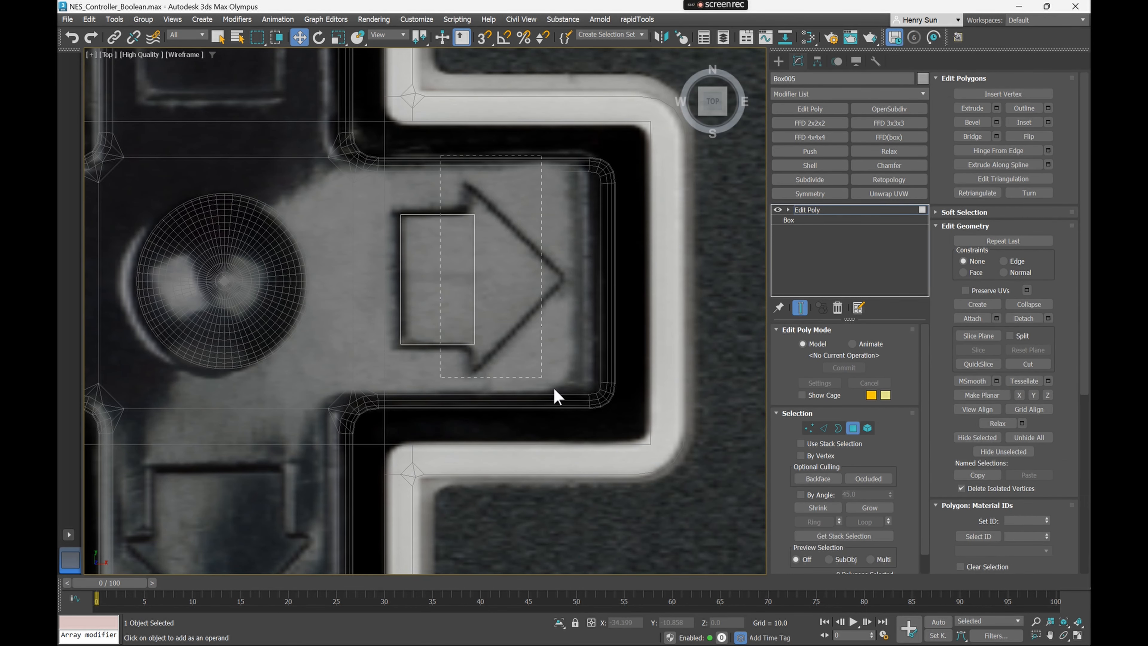
{"action": "left_click_drag", "start_coordinate": [578, 406], "coordinate": [578, 407]}
{"action": "left_click_drag", "start_coordinate": [449, 401], "coordinate": [449, 401]}
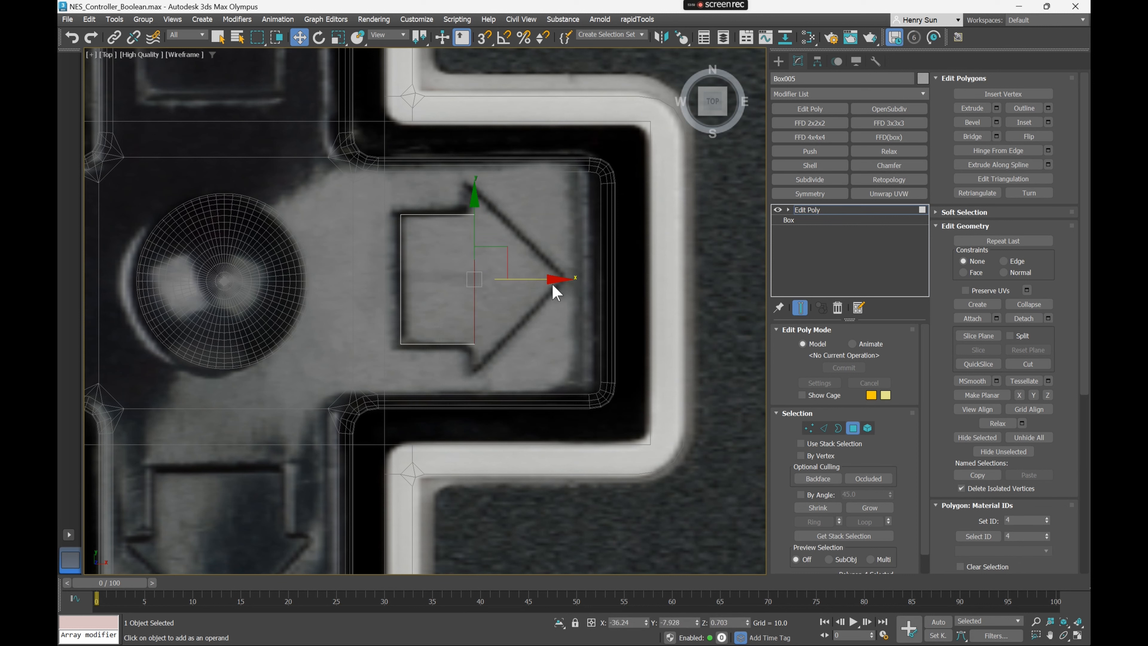
{"action": "left_click_drag", "start_coordinate": [552, 289], "coordinate": [615, 279]}
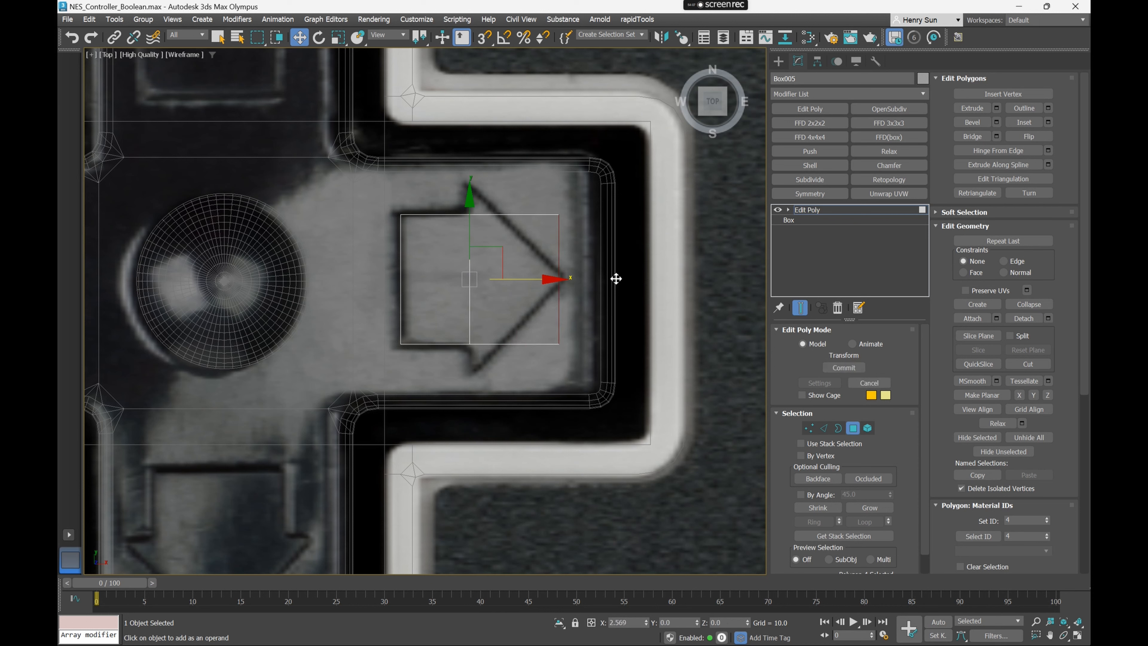
Connect the box's crosswise edges with a horizontal edge loop through the middle of the shaft and tip sections
{"action": "key", "text": "1"}
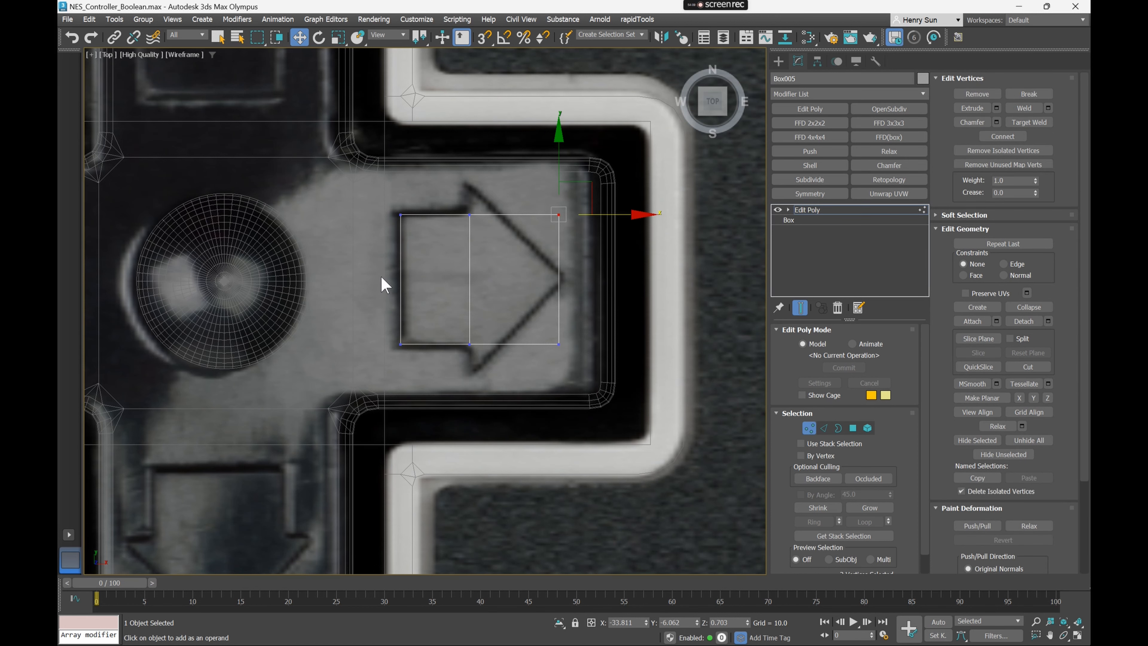
{"action": "key", "text": "2"}
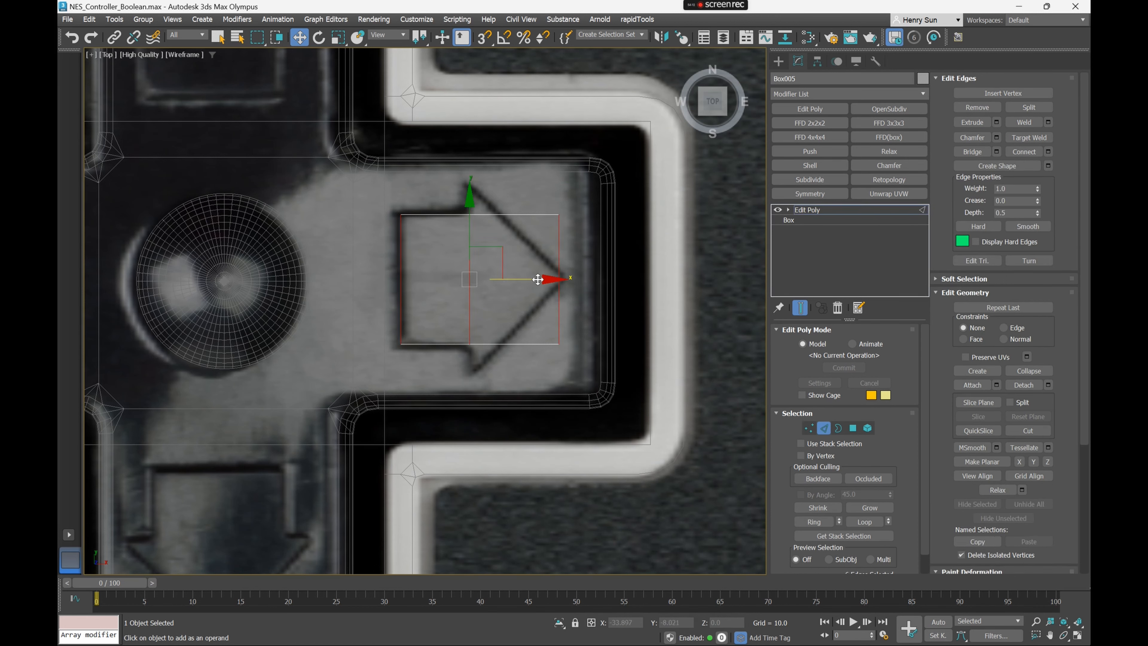
{"action": "left_click_drag", "start_coordinate": [353, 271], "coordinate": [634, 293]}
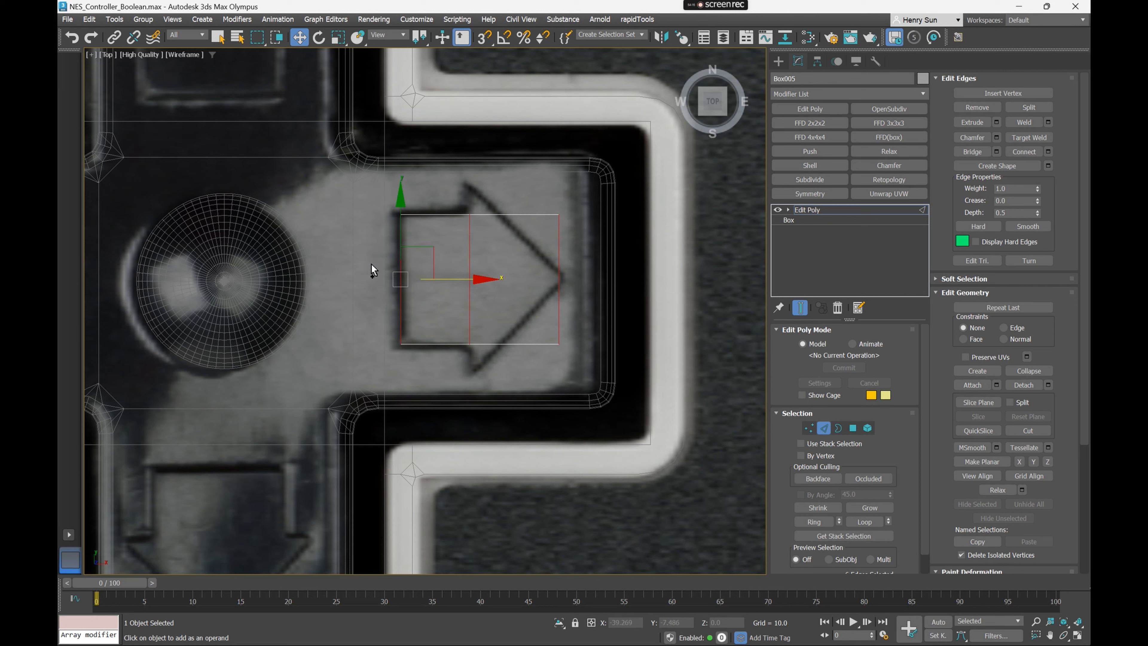
{"action": "key", "text": "ctrl+shift+e"}
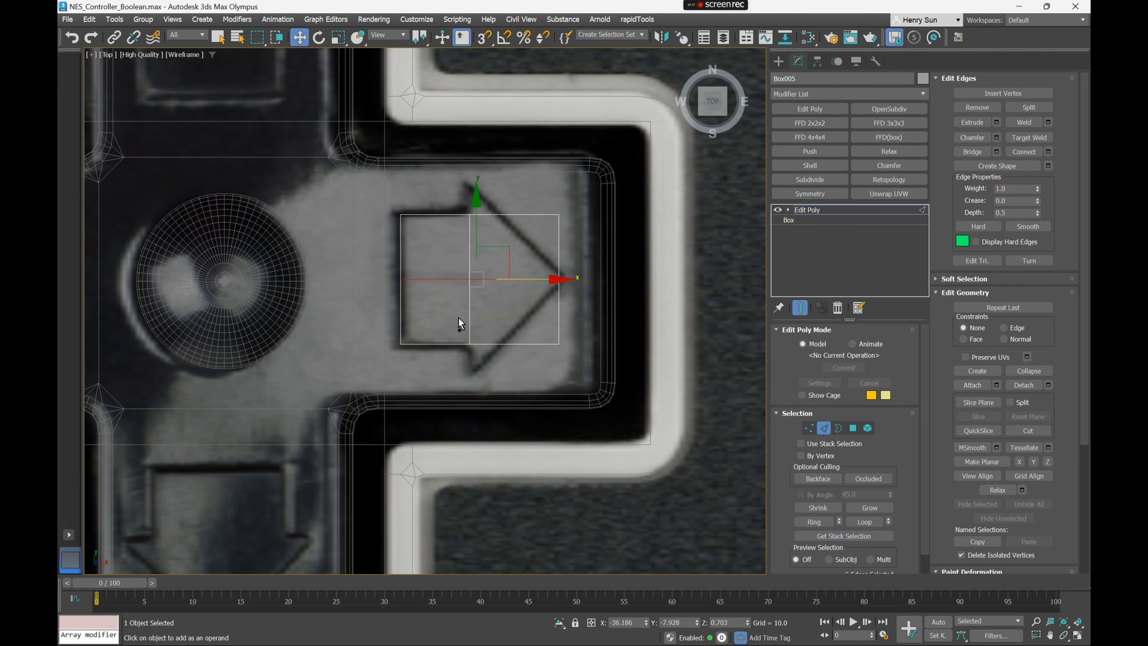
Pull the far corner vertices back to about X -36.28 and scale them apart along Y to match the reference arrowhead
{"action": "key", "text": "1"}
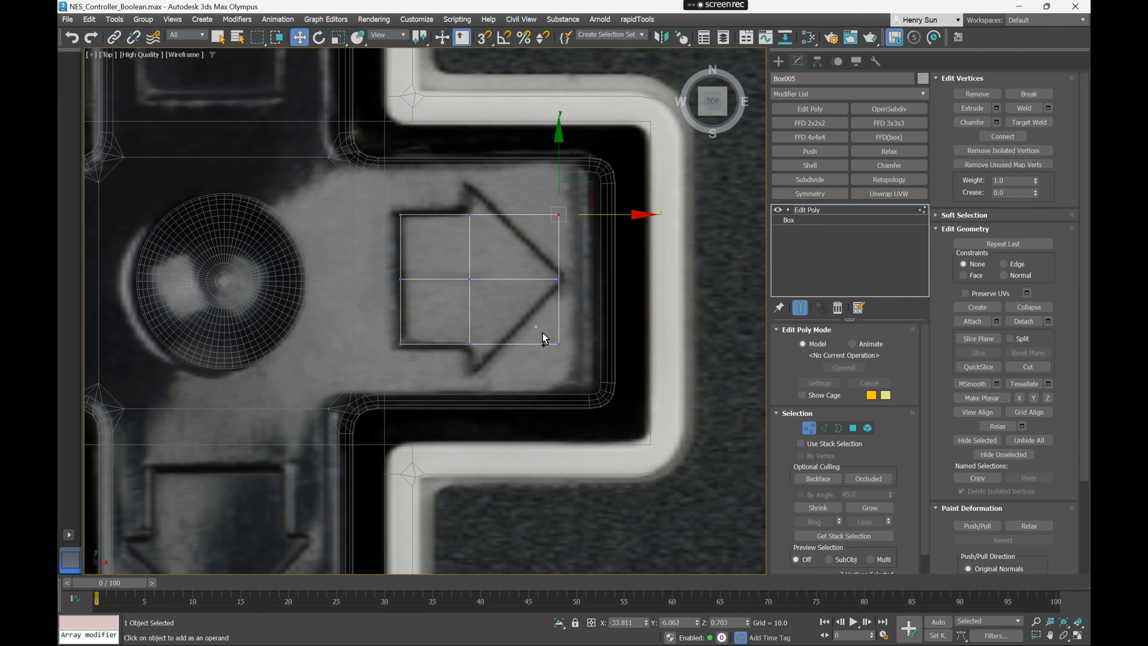
{"action": "left_click_drag", "start_coordinate": [629, 278], "coordinate": [539, 285]}
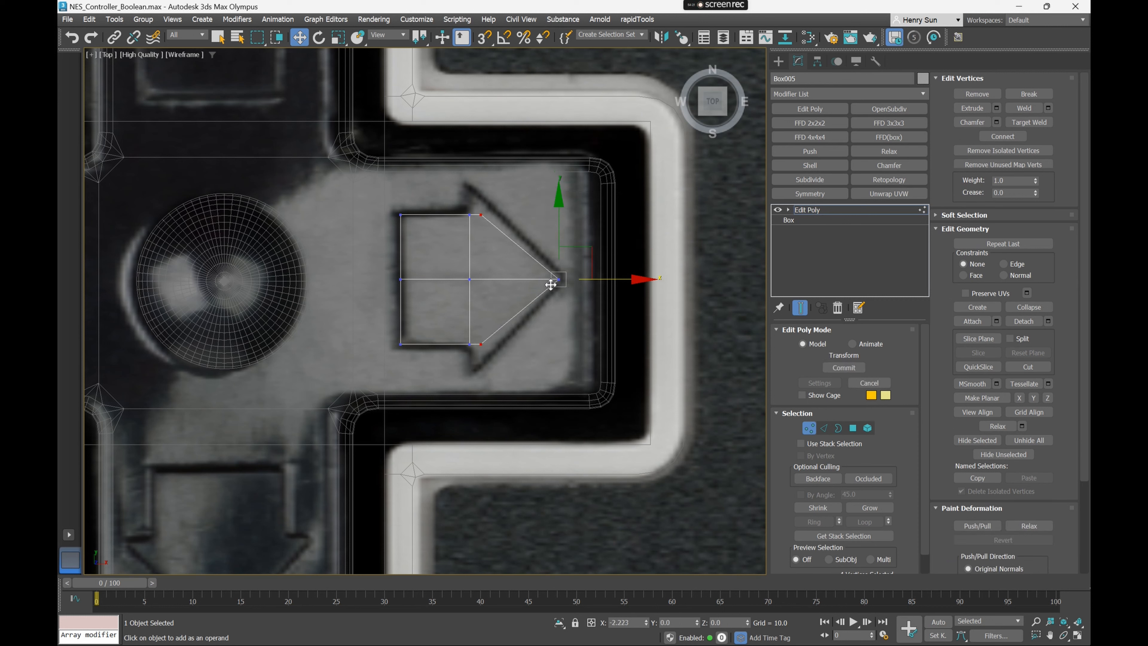
{"action": "key", "text": "r"}
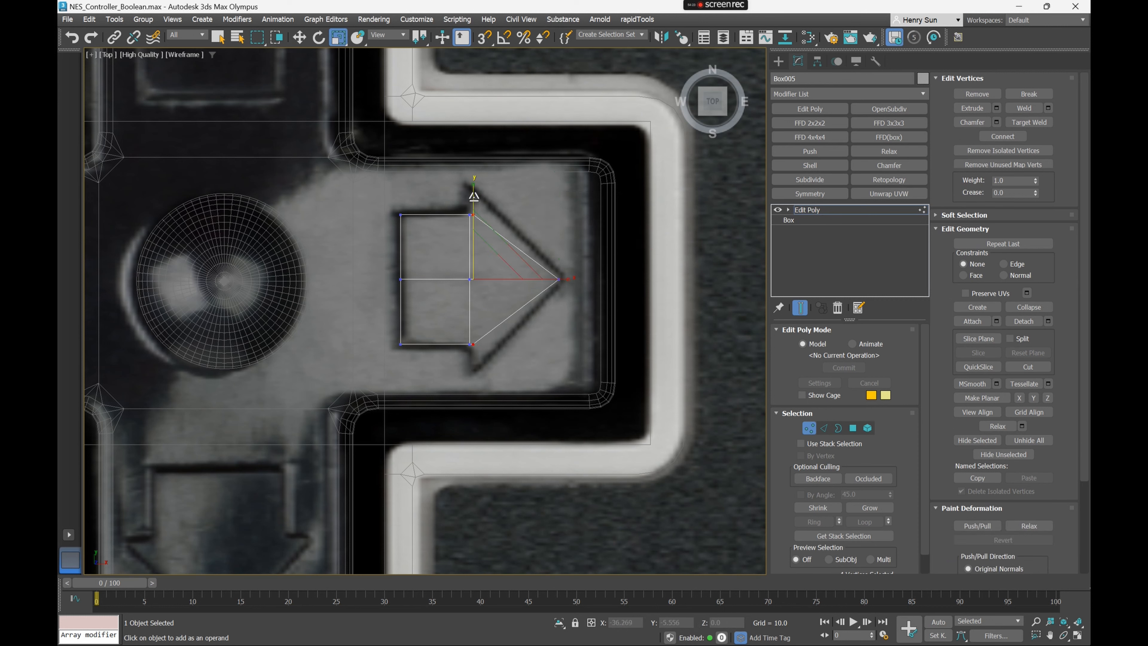
{"action": "left_click_drag", "start_coordinate": [474, 195], "coordinate": [479, 188]}
Snap the arrowhead's outer corner vertices along X into line with the end of the shaft
{"action": "key", "text": "w"}
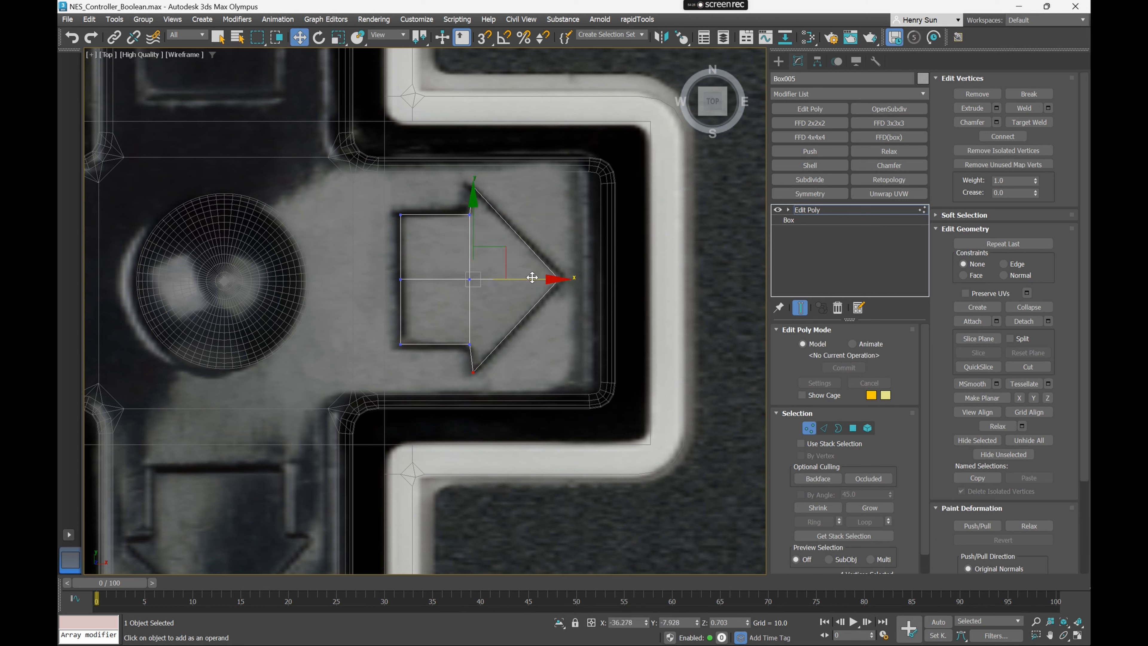
{"action": "right_click", "coordinate": [490, 40]}
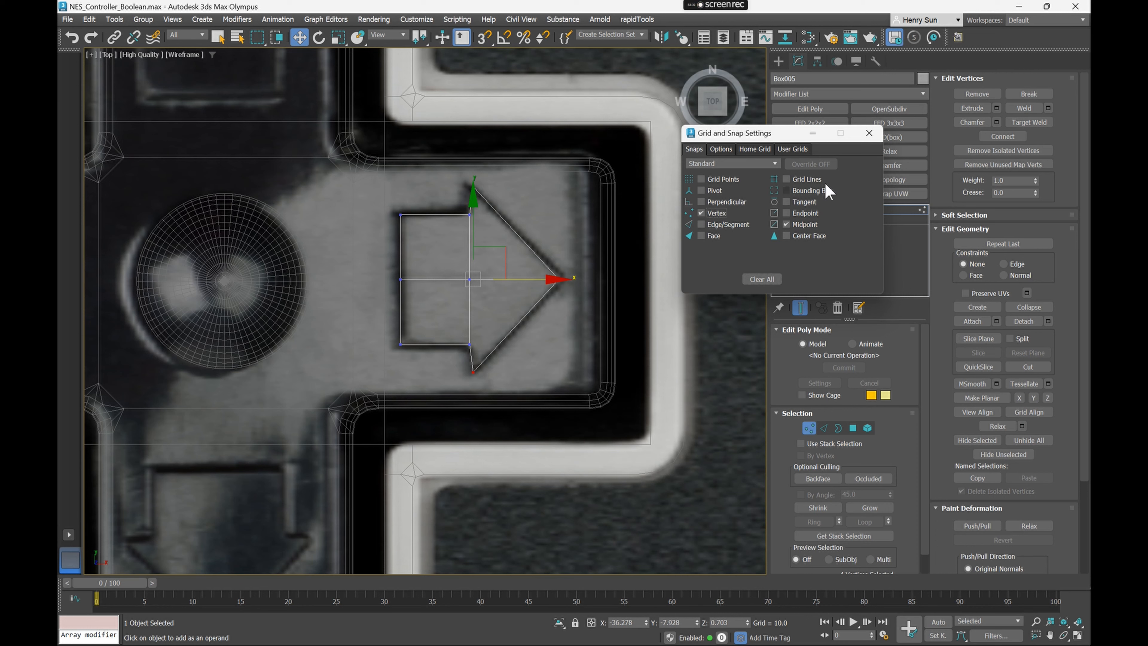
{"action": "left_click", "coordinate": [868, 133]}
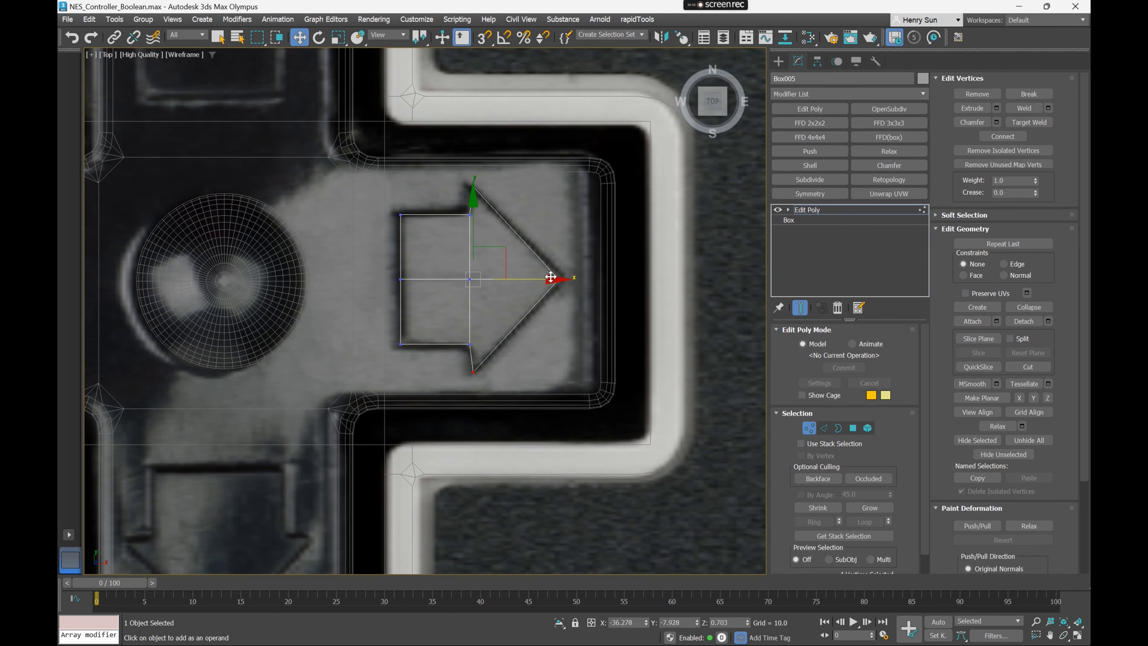
{"action": "key", "text": "s"}
{"action": "left_click_drag", "start_coordinate": [550, 277], "coordinate": [469, 344]}
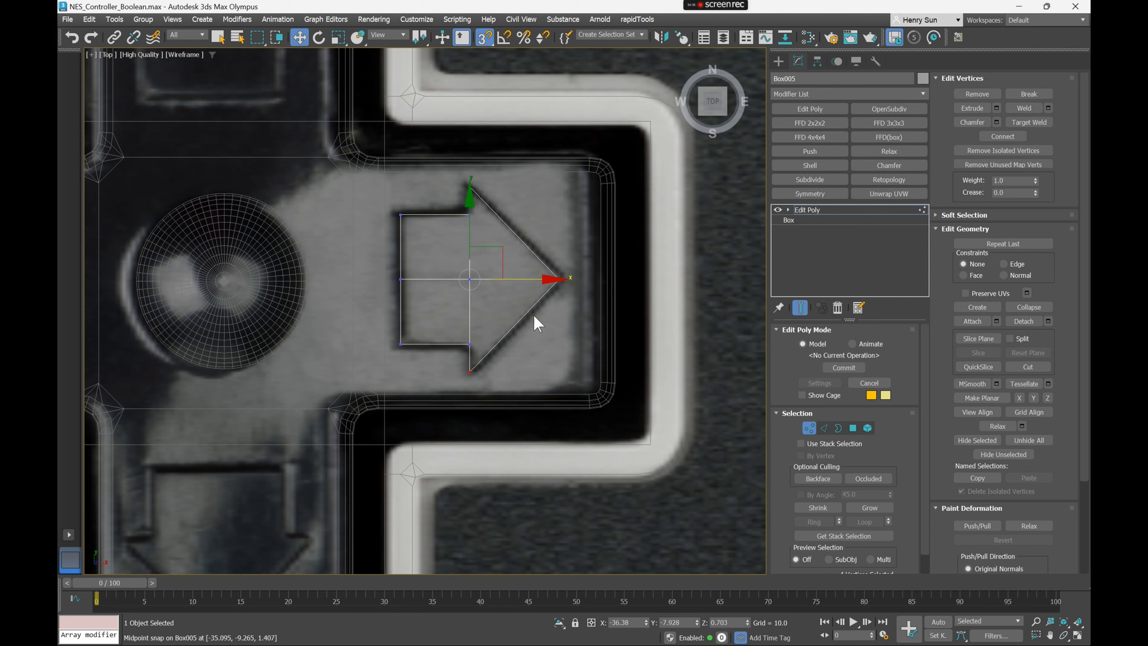
{"action": "left_click", "coordinate": [534, 322]}
Isolate the arrow in a shaded perspective view and select the top vertex at its front notch
{"action": "key", "text": "p"}
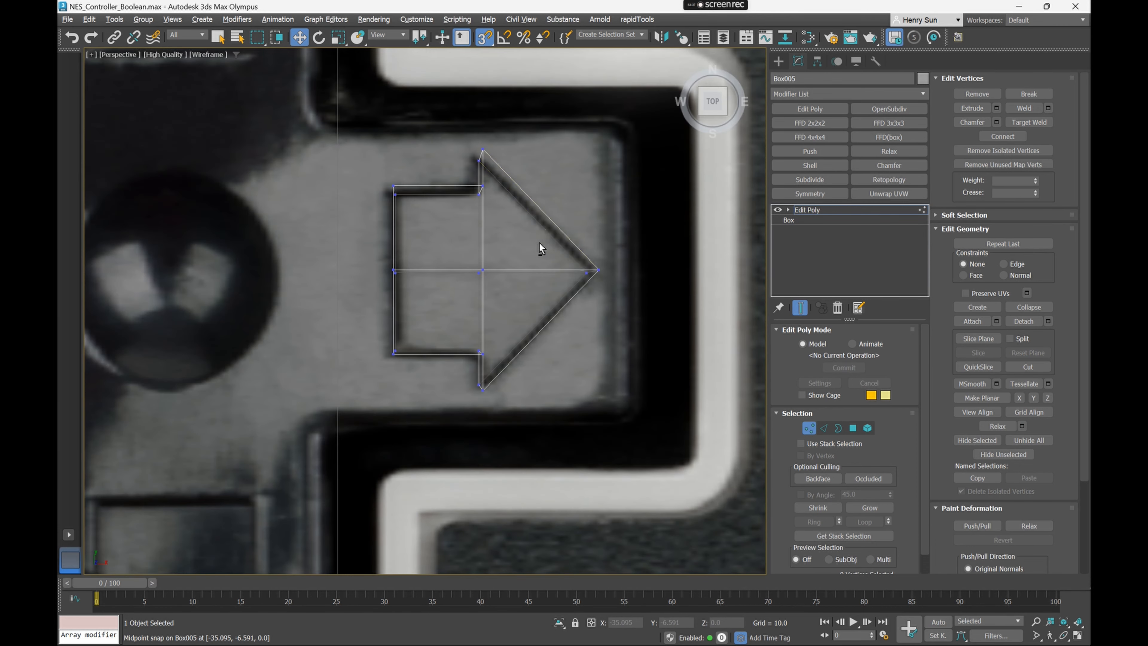
{"action": "mouse_move", "coordinate": [540, 243]}
{"action": "middle_mouse_down", "text": "alt"}
{"action": "mouse_move", "coordinate": [513, 225]}
{"action": "mouse_move", "coordinate": [469, 246]}
{"action": "mouse_move", "coordinate": [476, 240]}
{"action": "middle_mouse_up", "text": "alt"}
{"action": "key", "text": "F3"}
{"action": "mouse_move", "coordinate": [476, 240]}
{"action": "middle_mouse_down", "text": "alt"}
{"action": "mouse_move", "coordinate": [505, 176]}
{"action": "mouse_move", "coordinate": [495, 236]}
{"action": "middle_mouse_up", "text": "alt"}
{"action": "key", "text": "alt+q"}
{"action": "middle_click_drag", "start_coordinate": [450, 364], "coordinate": [424, 219]}
{"action": "middle_click_drag", "start_coordinate": [424, 220], "coordinate": [411, 336], "text": "alt"}
{"action": "middle_click_drag", "start_coordinate": [412, 336], "coordinate": [348, 298]}
{"action": "scroll", "coordinate": [348, 298], "scroll_direction": "up", "scroll_amount": 3}
{"action": "left_click", "coordinate": [349, 425]}
{"action": "middle_click_drag", "start_coordinate": [390, 403], "coordinate": [544, 312], "text": "alt"}
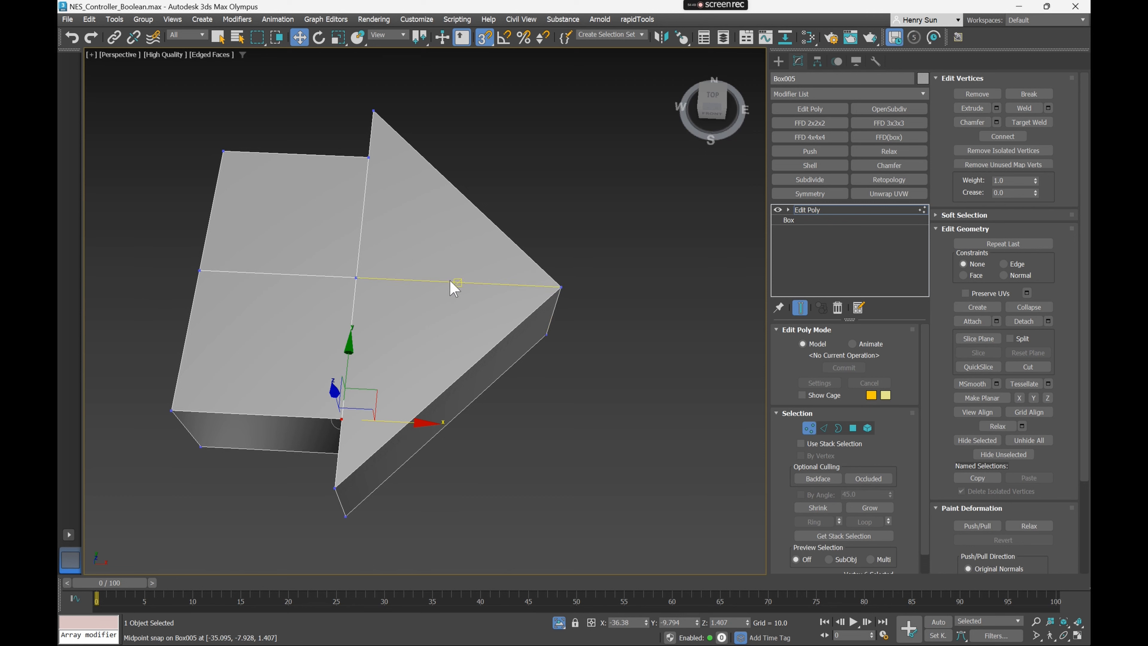
Try to cut diagonal edges from the arrow's notch corners to the midpoint of the arrowhead's centre edge
{"action": "middle_click_drag", "start_coordinate": [405, 318], "coordinate": [439, 283]}
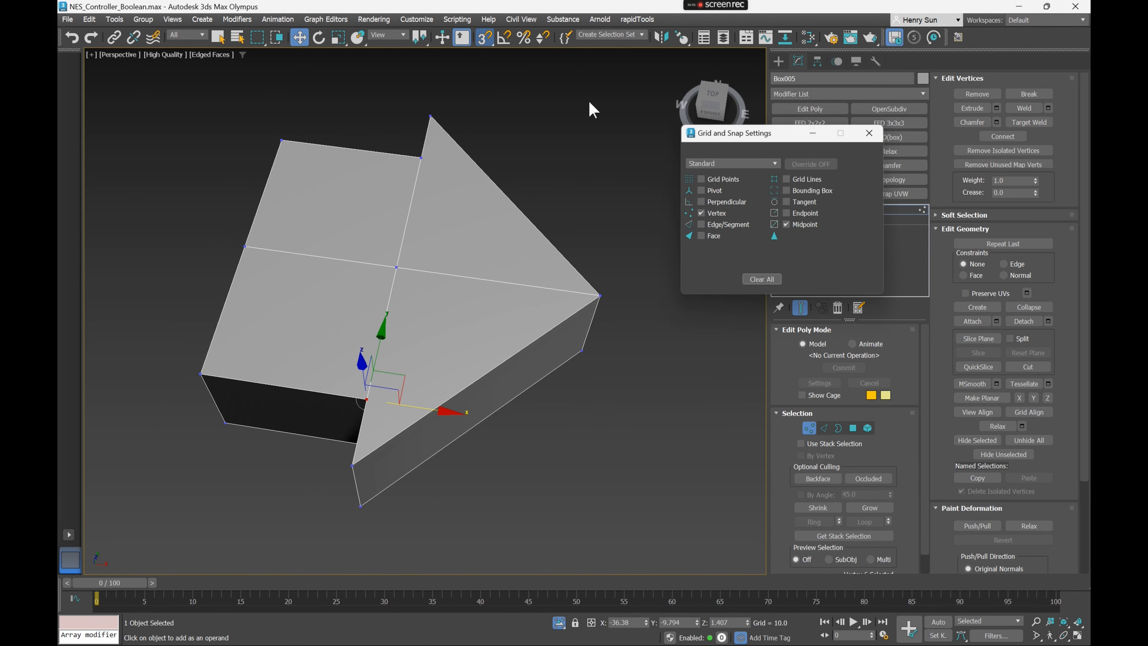
{"action": "left_click", "coordinate": [786, 224]}
{"action": "left_click", "coordinate": [869, 133]}
{"action": "middle_click_drag", "start_coordinate": [308, 312], "coordinate": [385, 375], "text": "alt"}
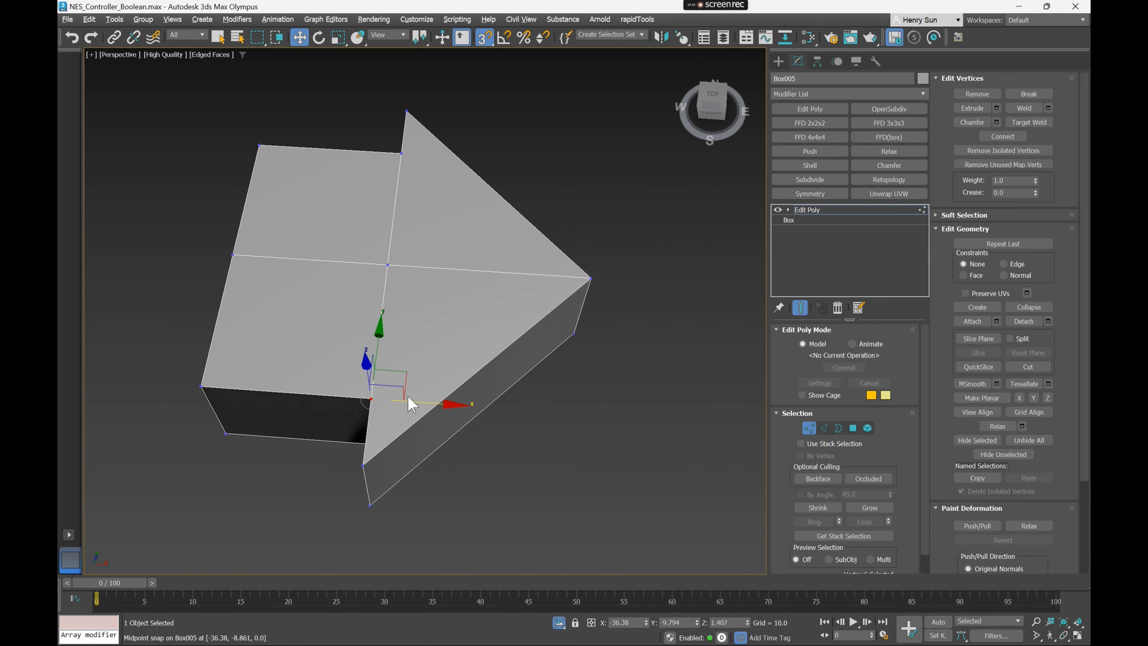
{"action": "key", "text": "alt+c"}
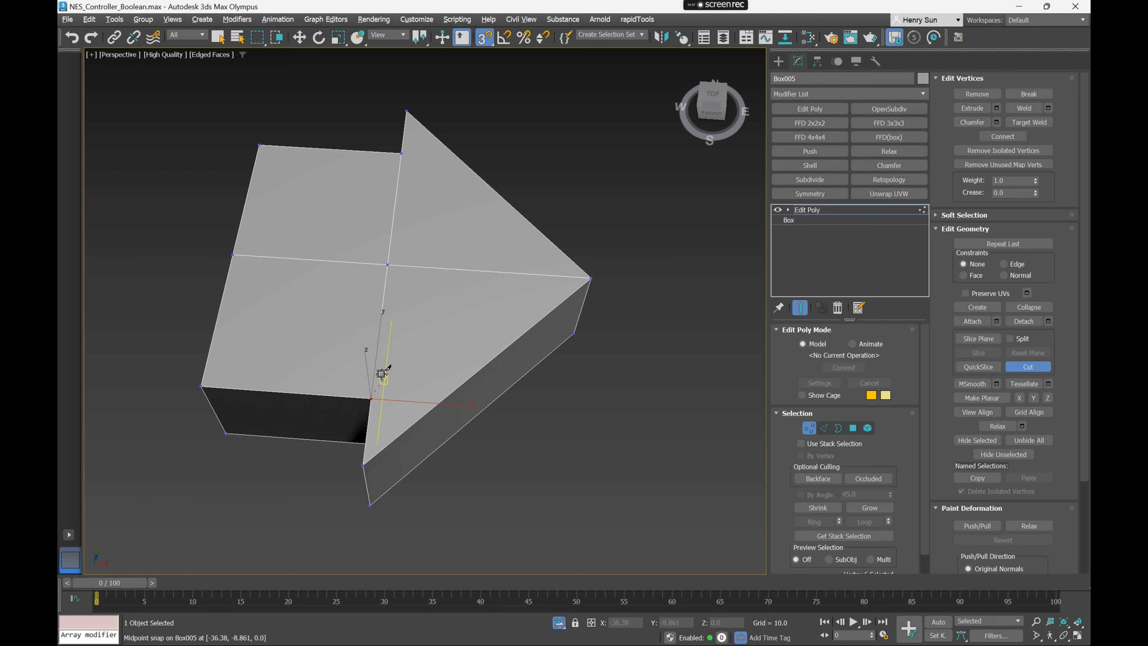
{"action": "left_click", "coordinate": [484, 269]}
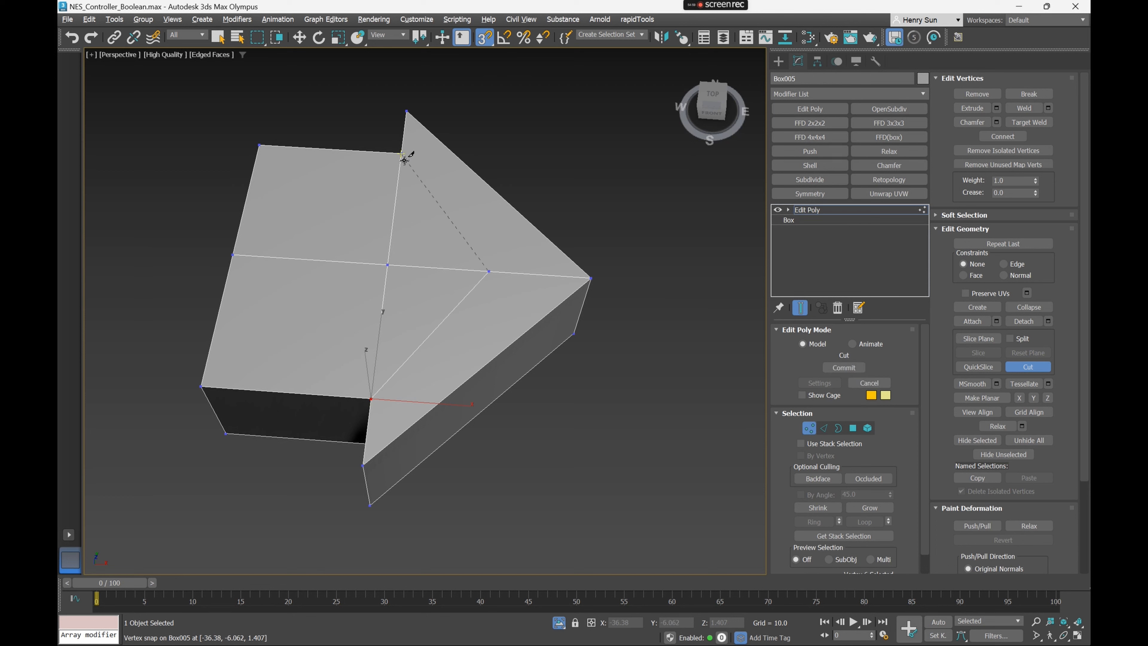
{"action": "middle_click_drag", "start_coordinate": [487, 319], "coordinate": [352, 302], "text": "alt"}
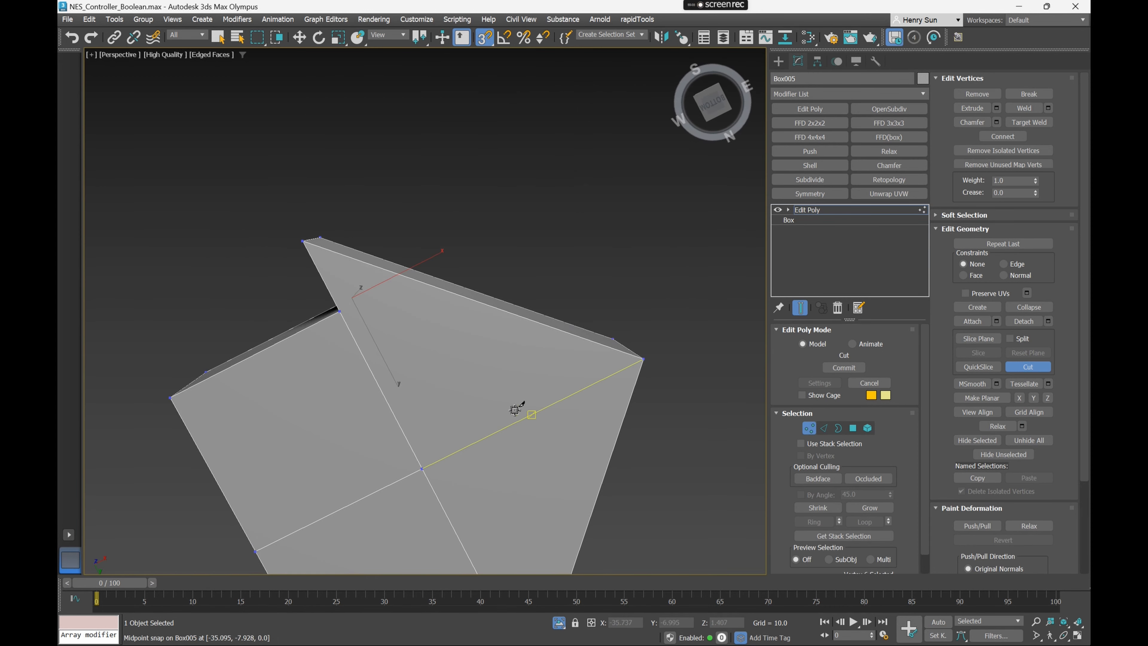
{"action": "middle_click_drag", "start_coordinate": [532, 415], "coordinate": [556, 354]}
{"action": "left_click", "coordinate": [461, 432]}
{"action": "right_click", "coordinate": [461, 431]}
{"action": "scroll", "coordinate": [478, 288], "scroll_direction": "down", "scroll_amount": 2}
{"action": "middle_click_drag", "start_coordinate": [464, 230], "coordinate": [454, 302], "text": "alt"}
{"action": "scroll", "coordinate": [347, 233], "scroll_direction": "up", "scroll_amount": 3}
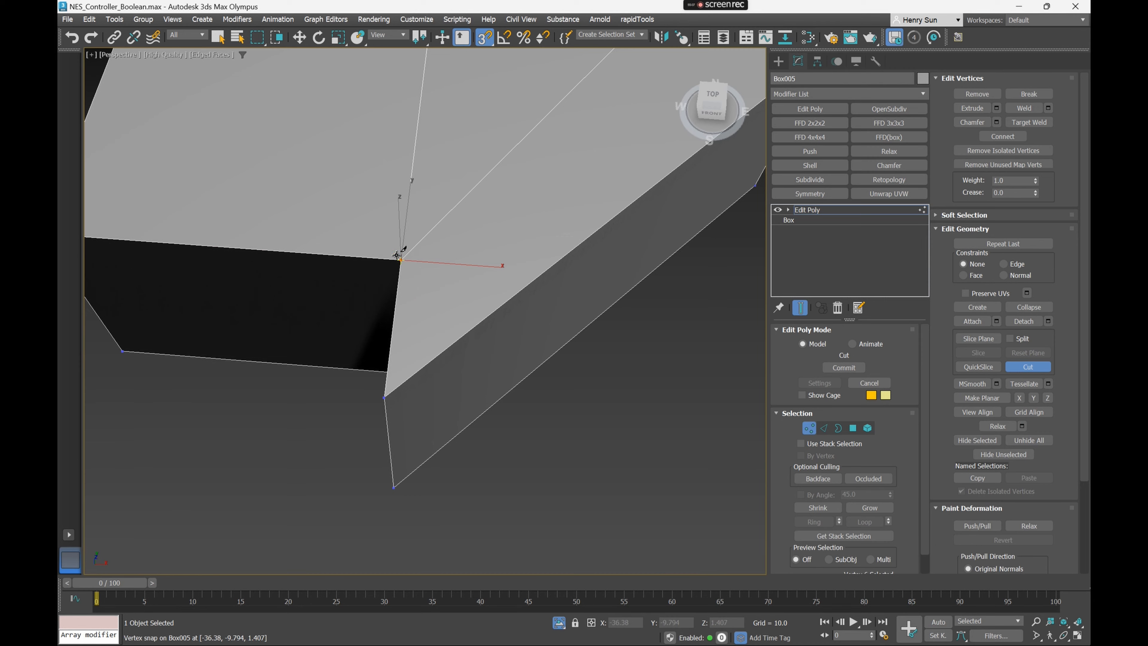
{"action": "middle_click_drag", "start_coordinate": [403, 255], "coordinate": [543, 330], "text": "alt"}
{"action": "right_click", "coordinate": [424, 301]}
{"action": "right_click", "coordinate": [426, 309]}
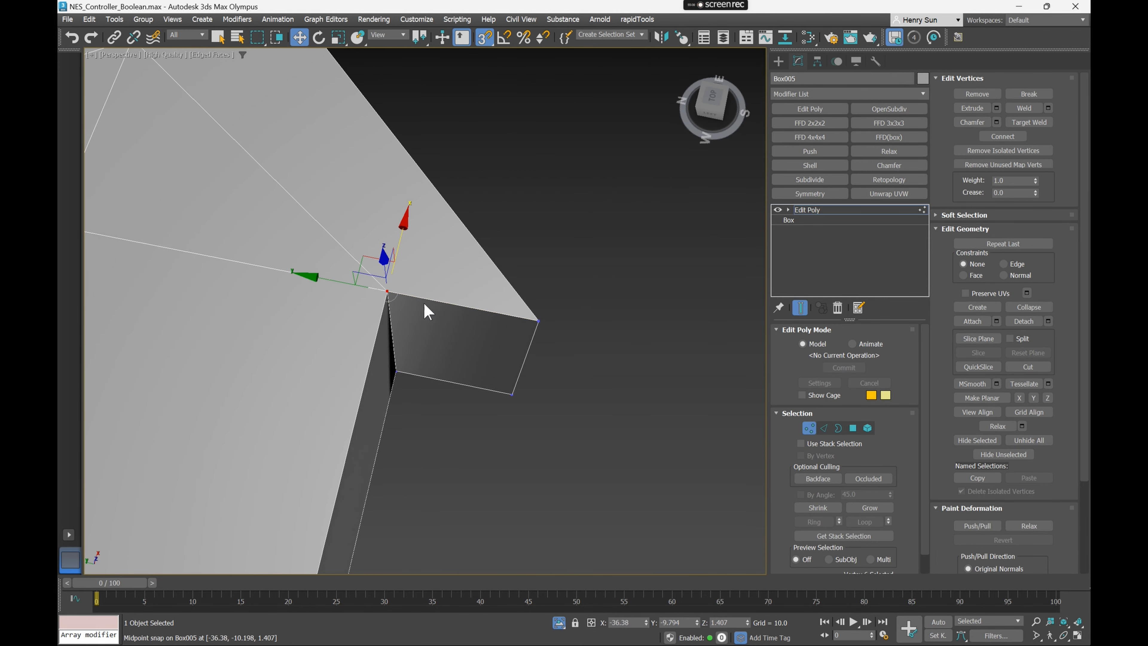
Undo the diagonal cuts in the arrowhead
{"action": "middle_click_drag", "start_coordinate": [403, 285], "coordinate": [351, 258], "text": "alt"}
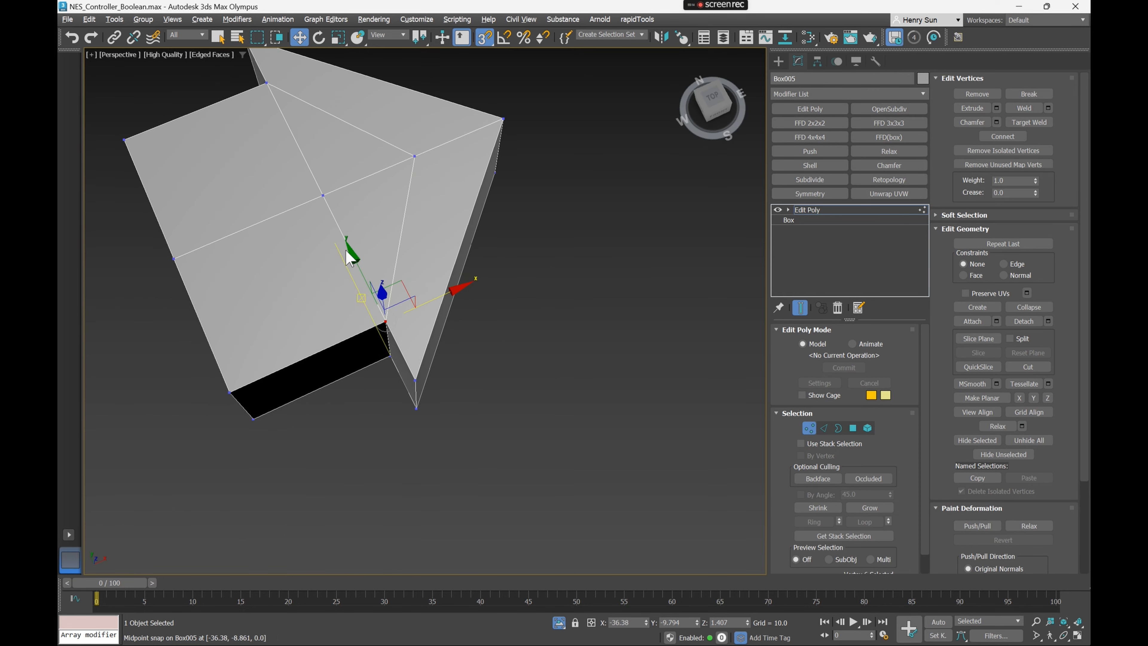
{"action": "middle_click_drag", "start_coordinate": [432, 158], "coordinate": [364, 266], "text": "alt"}
{"action": "scroll", "coordinate": [303, 372], "scroll_direction": "down", "scroll_amount": 2}
{"action": "mouse_move", "coordinate": [379, 355]}
{"action": "middle_mouse_down", "text": "alt"}
{"action": "mouse_move", "coordinate": [351, 345]}
{"action": "mouse_move", "coordinate": [377, 344]}
{"action": "mouse_move", "coordinate": [342, 347]}
{"action": "mouse_move", "coordinate": [357, 353]}
{"action": "middle_mouse_up", "text": "alt"}
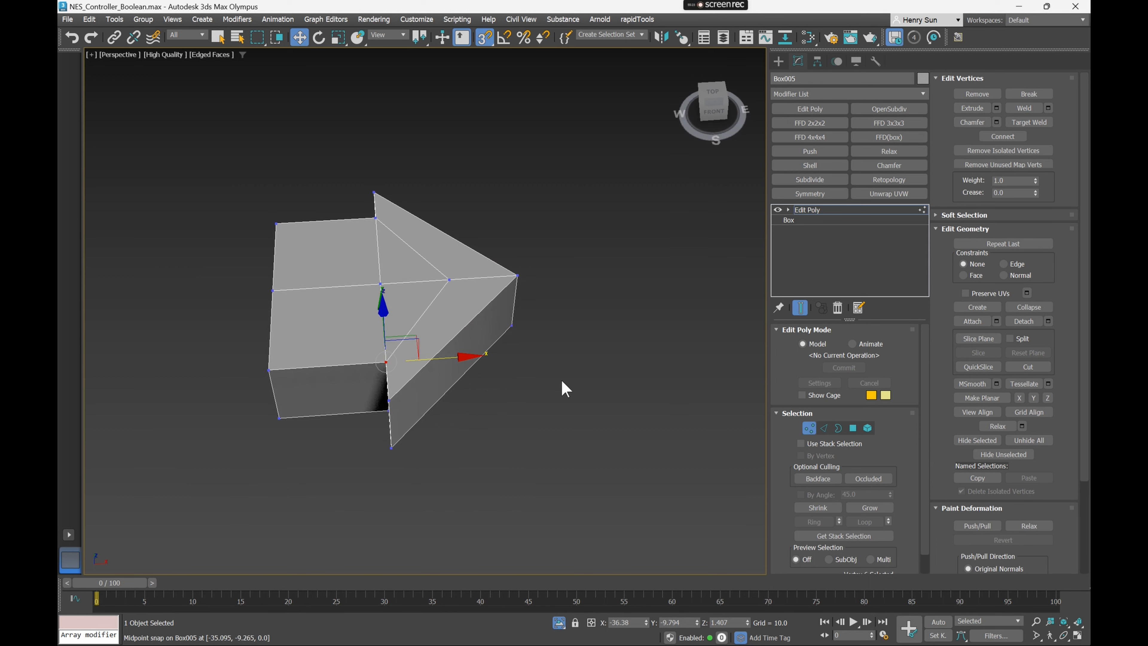
{"action": "left_click", "coordinate": [563, 384]}
{"action": "key", "text": "ctrl+z"}
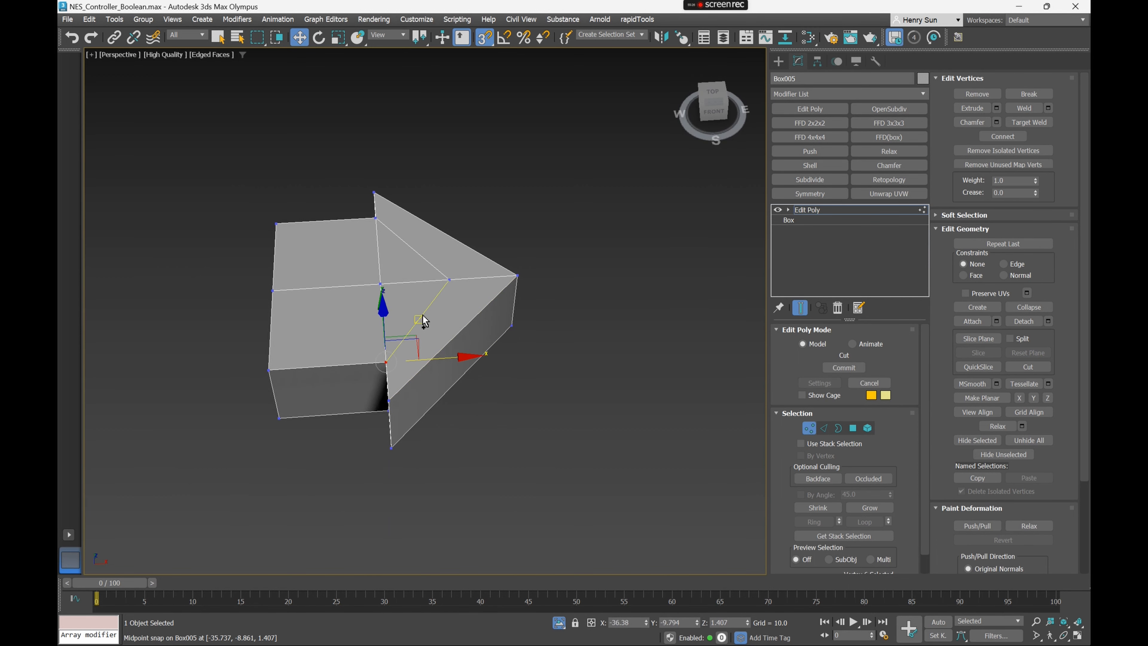
{"action": "key", "text": "ctrl+z"}
{"action": "middle_click_drag", "start_coordinate": [435, 316], "coordinate": [461, 316]}
{"action": "key", "text": "ctrl+z"}
{"action": "scroll", "coordinate": [462, 316], "scroll_direction": "up", "scroll_amount": 5}
{"action": "scroll", "coordinate": [437, 318], "scroll_direction": "down", "scroll_amount": 3}
Turn off snapping and remove the crosswise edge dividing the arrow's shaft from its head
{"action": "key", "text": "2"}
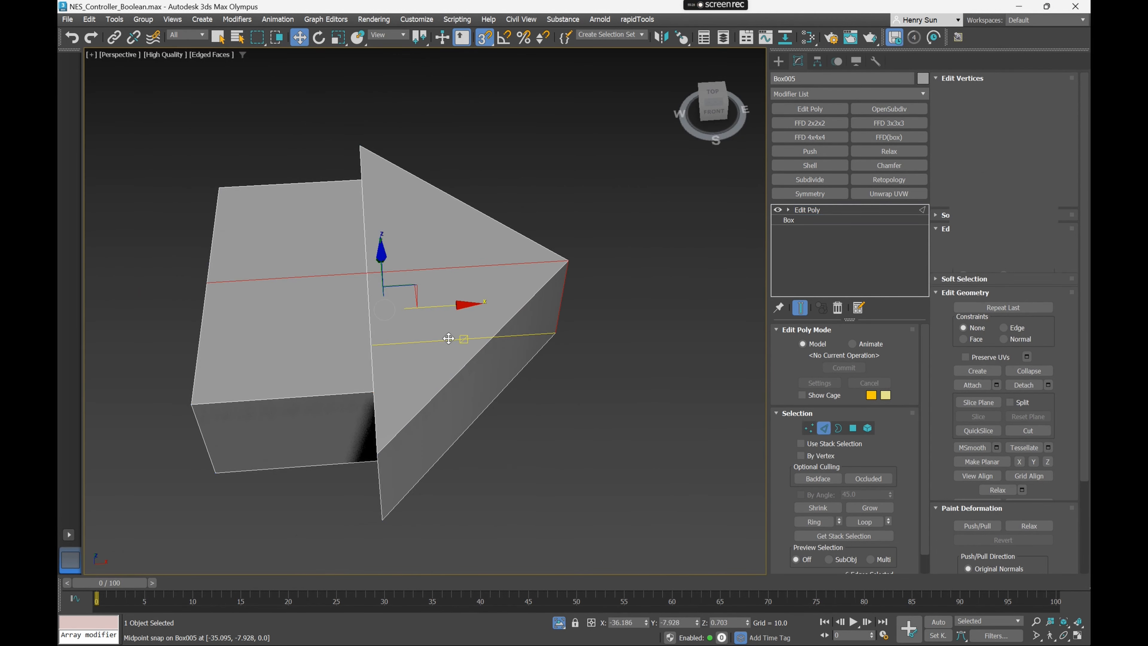
{"action": "right_click", "coordinate": [448, 338]}
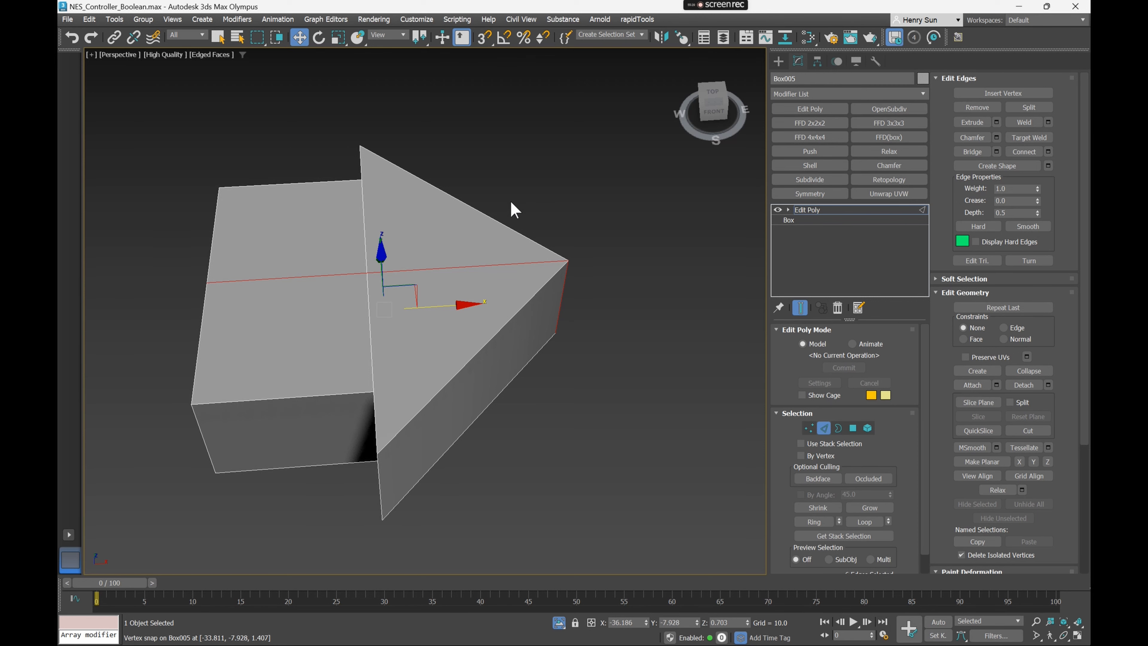
{"action": "left_click", "coordinate": [368, 313]}
{"action": "middle_click_drag", "start_coordinate": [376, 326], "coordinate": [434, 379], "text": "alt"}
{"action": "left_click", "coordinate": [433, 379]}
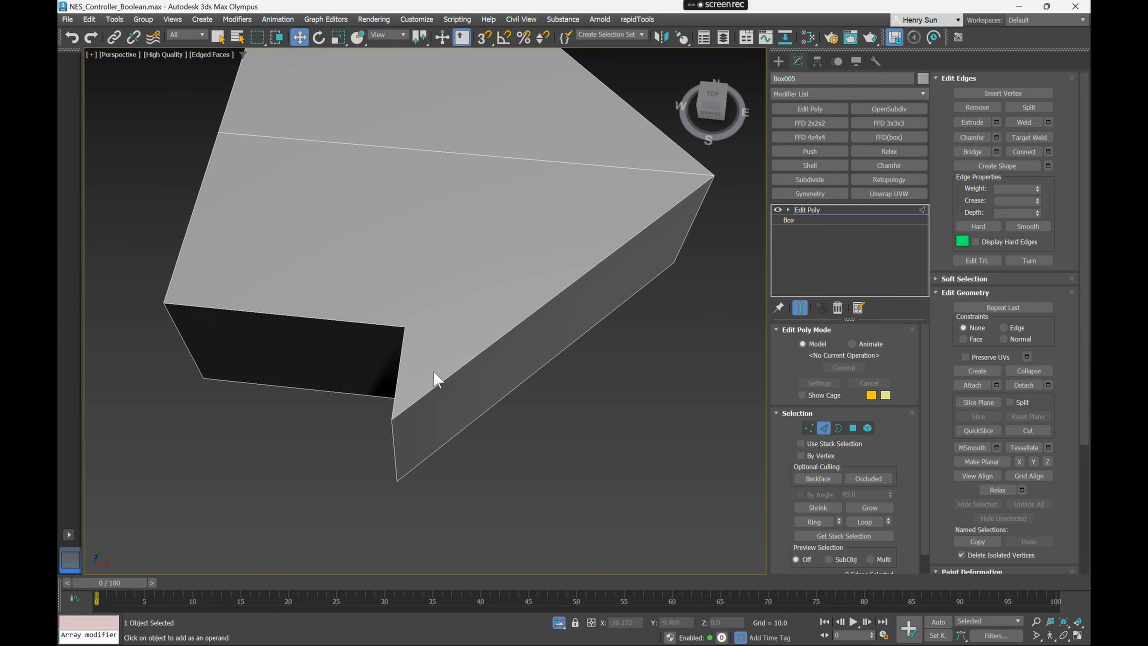
Examine the arrow's remaining vertices at the notches, tip and corners from several sides
{"action": "key", "text": "1"}
{"action": "scroll", "coordinate": [582, 222], "scroll_direction": "down", "scroll_amount": 2}
{"action": "middle_click_drag", "start_coordinate": [515, 215], "coordinate": [630, 348], "text": "alt"}
{"action": "middle_click_drag", "start_coordinate": [630, 349], "coordinate": [570, 310]}
{"action": "left_click", "coordinate": [573, 391]}
{"action": "middle_click_drag", "start_coordinate": [574, 391], "coordinate": [472, 343], "text": "alt"}
{"action": "middle_click_drag", "start_coordinate": [537, 325], "coordinate": [467, 318]}
{"action": "left_click", "coordinate": [465, 126]}
{"action": "middle_click_drag", "start_coordinate": [586, 325], "coordinate": [437, 353], "text": "alt"}
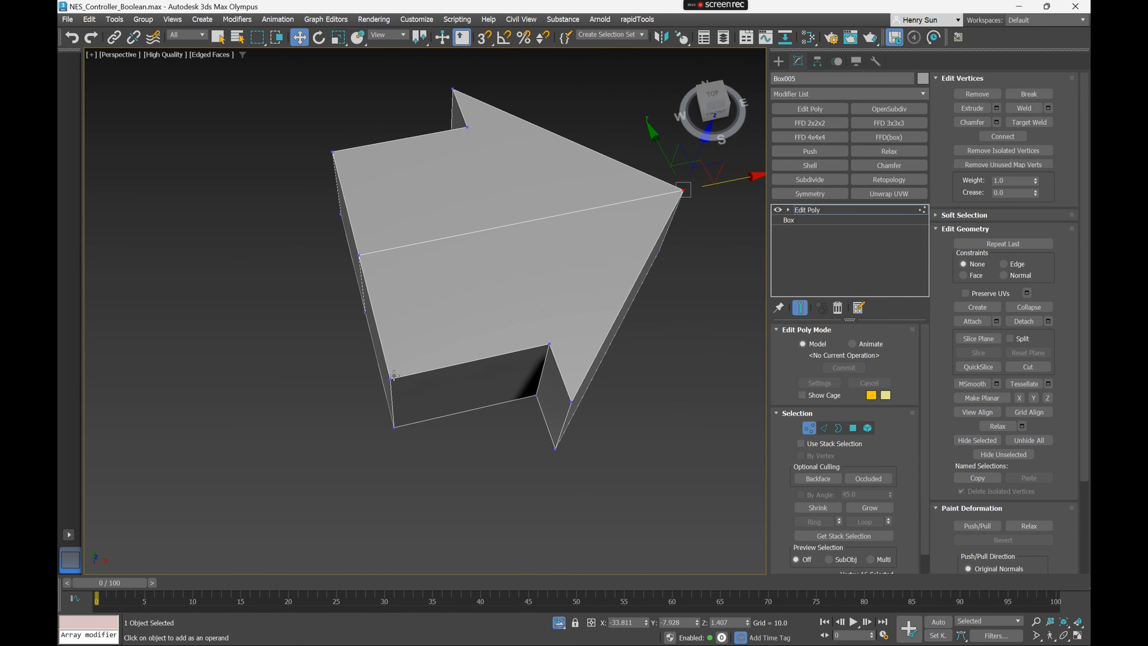
{"action": "left_click", "coordinate": [549, 346]}
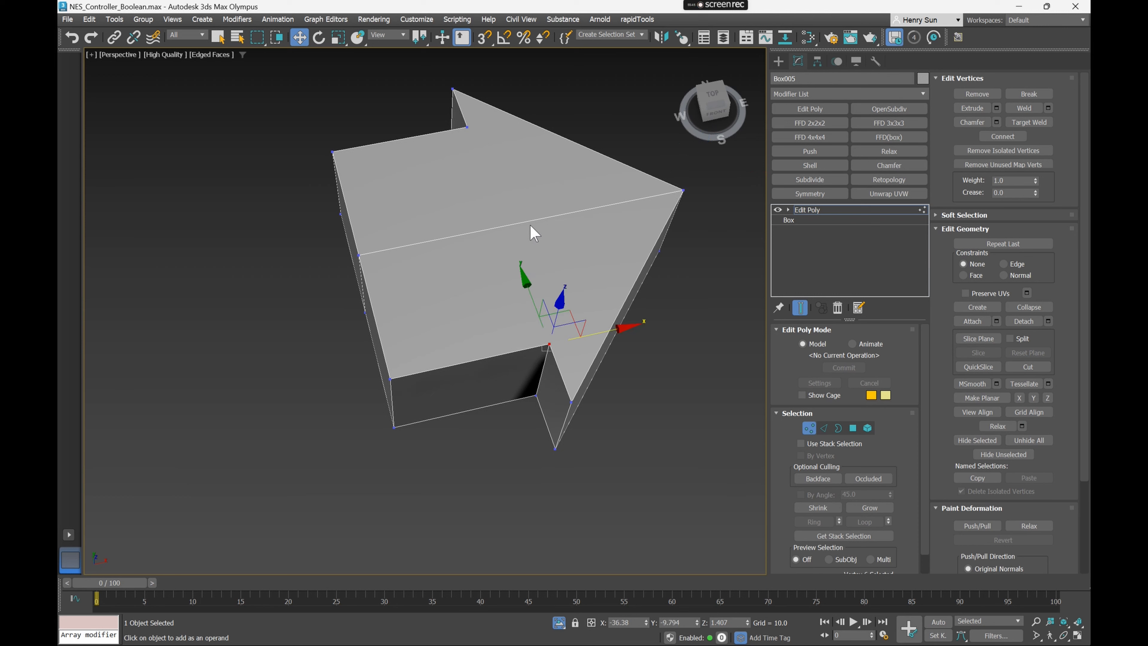
Connect the arrow's two opposite notch vertices with an edge across its top face
{"action": "left_click", "coordinate": [466, 129]}
{"action": "left_click", "coordinate": [549, 344]}
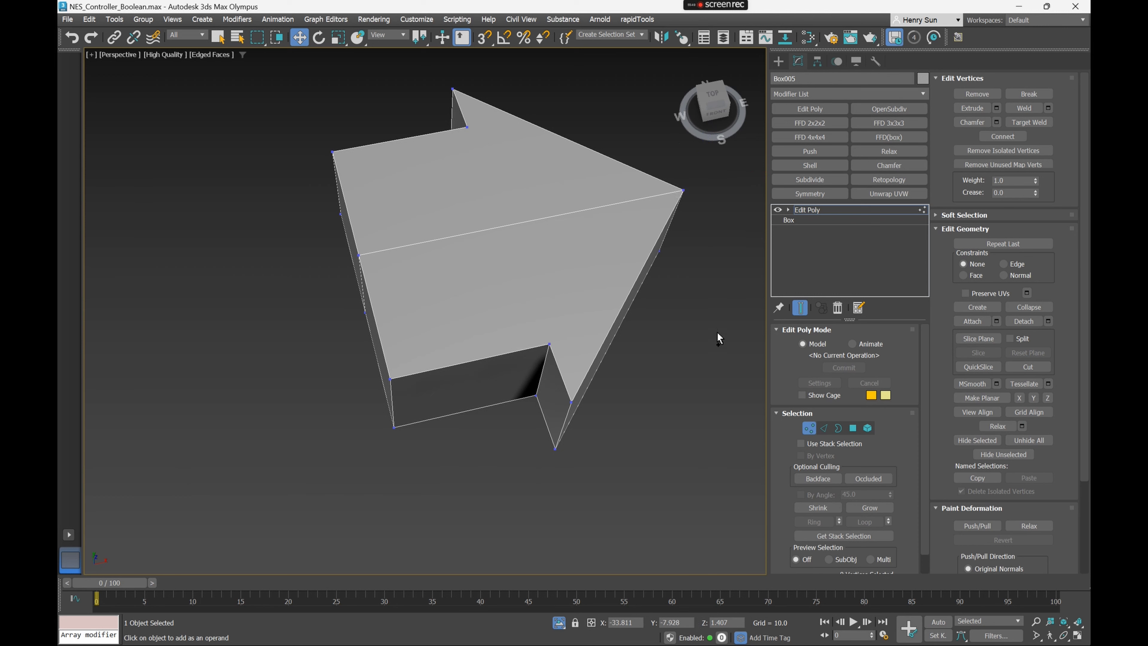
{"action": "key", "text": "ctrl+shift+e"}
{"action": "middle_click_drag", "start_coordinate": [719, 335], "coordinate": [607, 327], "text": "alt"}
{"action": "left_click", "coordinate": [610, 315]}
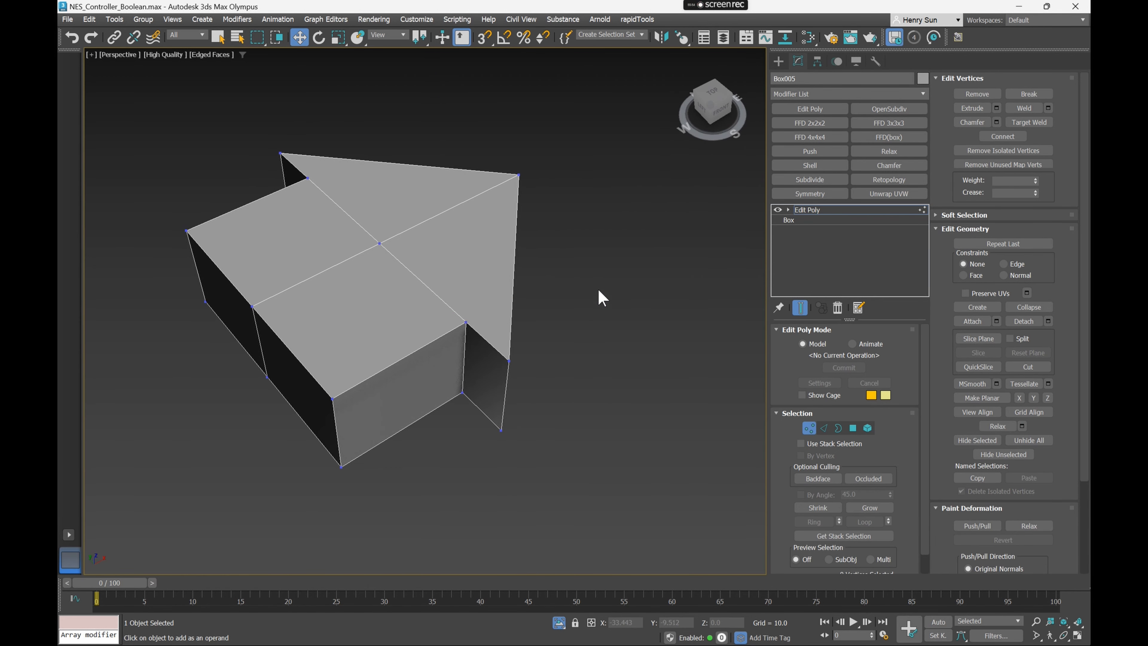
{"action": "mouse_move", "coordinate": [366, 208]}
{"action": "middle_mouse_down", "text": "alt"}
{"action": "mouse_move", "coordinate": [430, 249]}
{"action": "mouse_move", "coordinate": [405, 259]}
{"action": "mouse_move", "coordinate": [418, 251]}
{"action": "mouse_move", "coordinate": [408, 236]}
{"action": "middle_mouse_up", "text": "alt"}
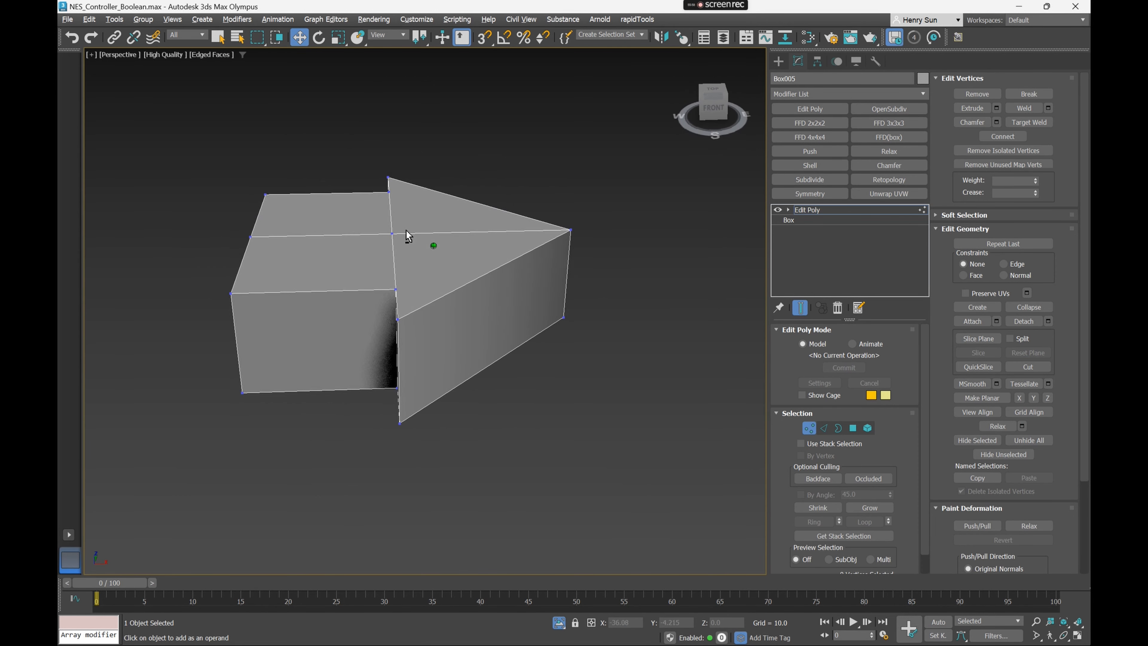
{"action": "middle_click_drag", "start_coordinate": [395, 329], "coordinate": [724, 401], "text": "alt"}
Leave vertex editing and raise the whole arrow to a Z position of about 30.22, at the top of the D-pad's right arm
{"action": "key", "text": "1"}
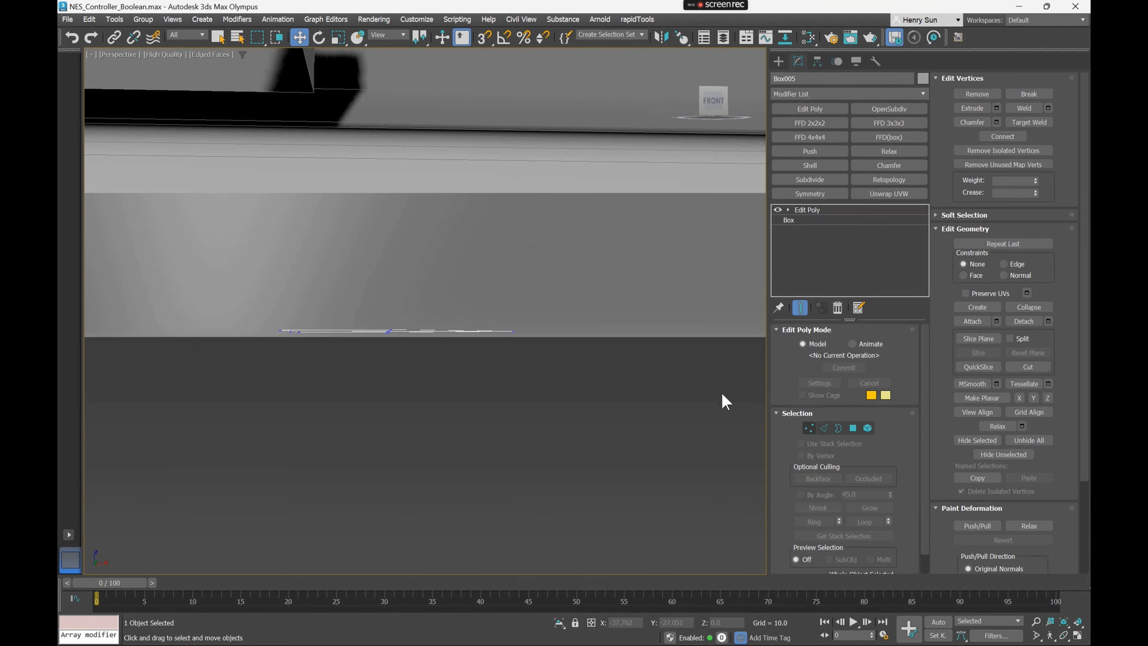
{"action": "scroll", "coordinate": [384, 403], "scroll_direction": "down", "scroll_amount": 3}
{"action": "middle_click_drag", "start_coordinate": [382, 412], "coordinate": [395, 382]}
{"action": "left_click_drag", "start_coordinate": [371, 267], "coordinate": [353, 48]}
{"action": "middle_click_drag", "start_coordinate": [390, 168], "coordinate": [456, 493]}
{"action": "scroll", "coordinate": [412, 351], "scroll_direction": "down", "scroll_amount": 2}
{"action": "left_click_drag", "start_coordinate": [416, 279], "coordinate": [414, 127]}
{"action": "key", "text": "z"}
{"action": "scroll", "coordinate": [410, 190], "scroll_direction": "down", "scroll_amount": 3}
{"action": "middle_click_drag", "start_coordinate": [410, 190], "coordinate": [411, 280], "text": "alt"}
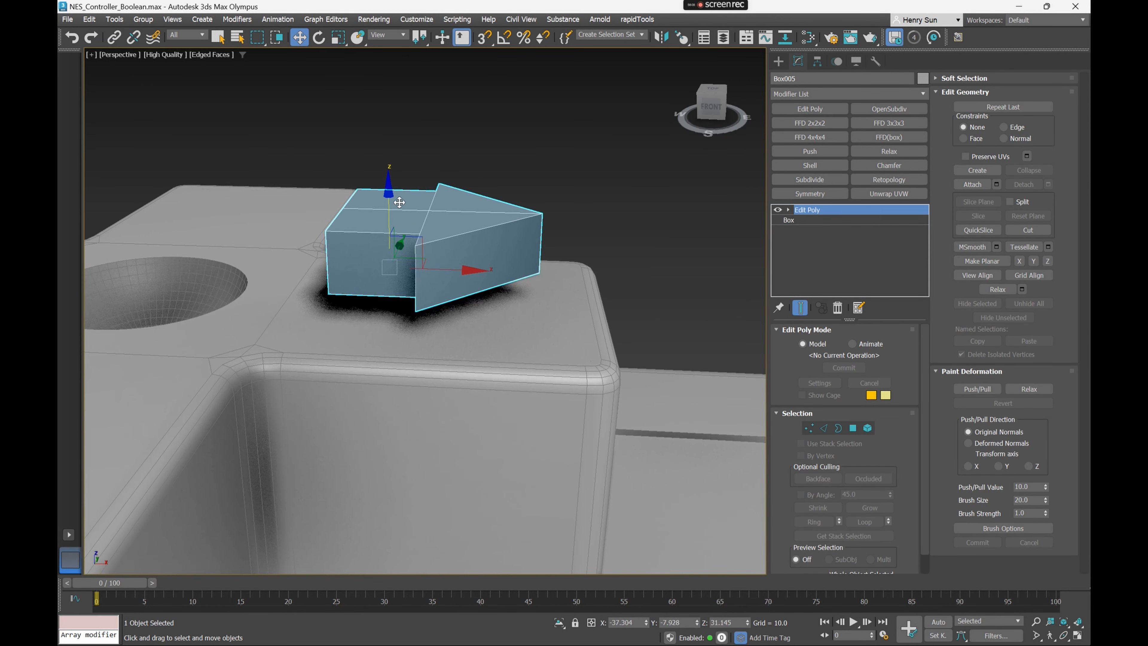
{"action": "left_click_drag", "start_coordinate": [391, 188], "coordinate": [391, 223]}
{"action": "scroll", "coordinate": [429, 248], "scroll_direction": "down", "scroll_amount": 4}
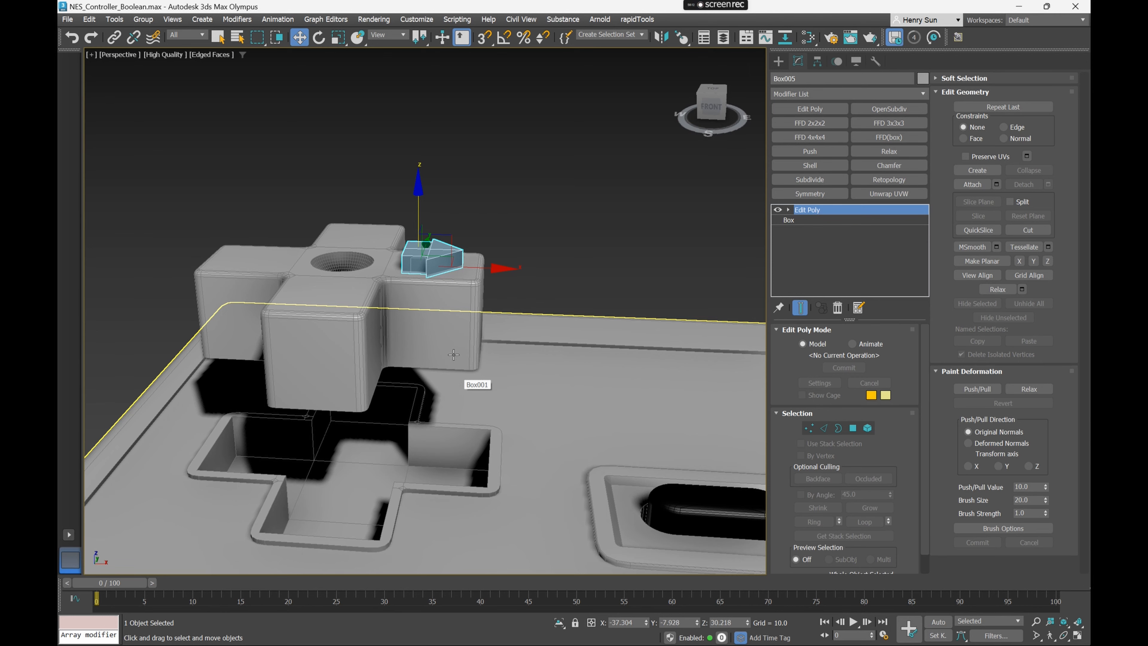
Compare the arrow with the reference image from above and raise it slightly to a Z position of about 30.74
{"action": "middle_click_drag", "start_coordinate": [478, 418], "coordinate": [490, 346]}
{"action": "key", "text": "t"}
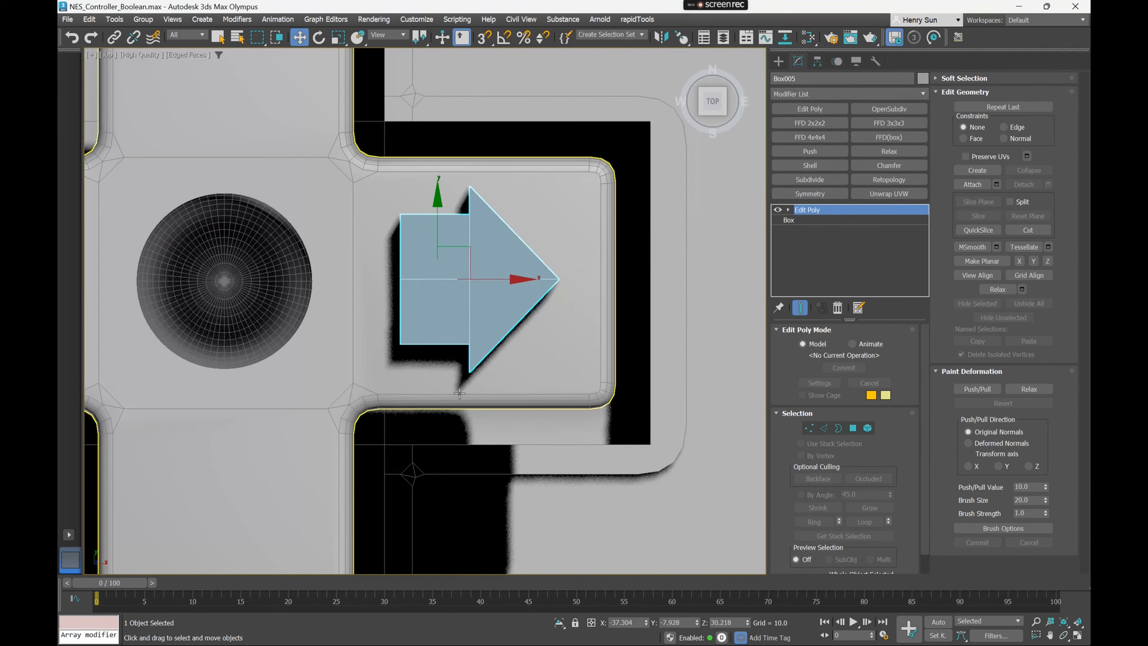
{"action": "key", "text": "F3"}
{"action": "middle_click_drag", "start_coordinate": [240, 219], "coordinate": [475, 457]}
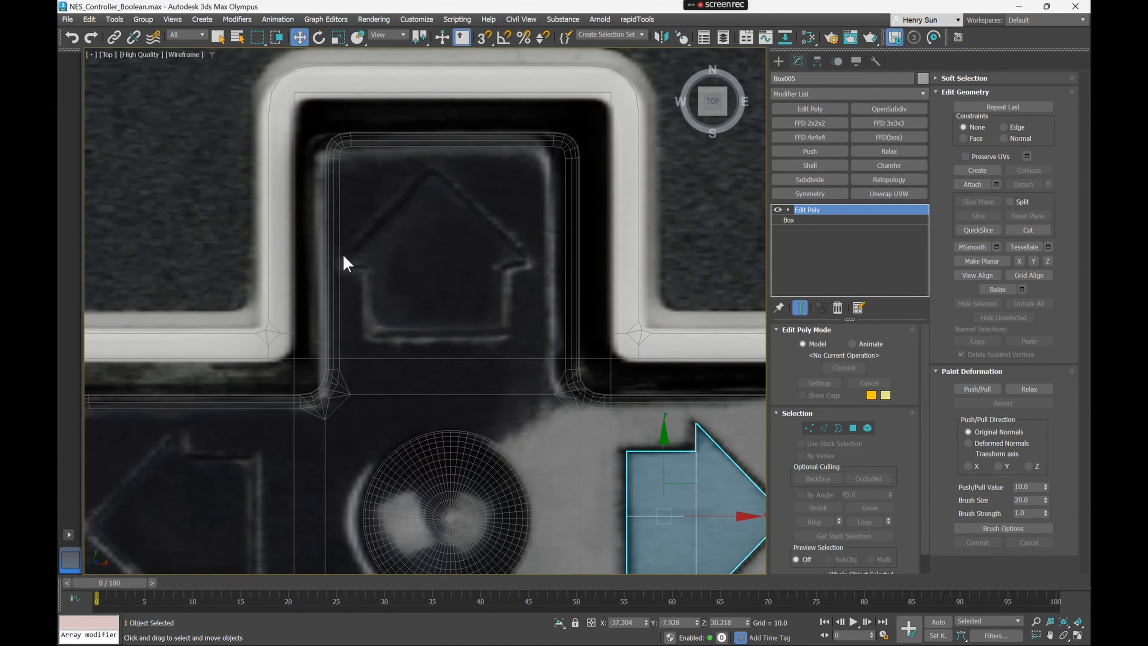
{"action": "key", "text": "F3"}
{"action": "scroll", "coordinate": [525, 354], "scroll_direction": "down", "scroll_amount": 3}
{"action": "mouse_move", "coordinate": [655, 381]}
{"action": "middle_mouse_down"}
{"action": "mouse_move", "coordinate": [525, 353]}
{"action": "mouse_move", "coordinate": [470, 229]}
{"action": "middle_mouse_up"}
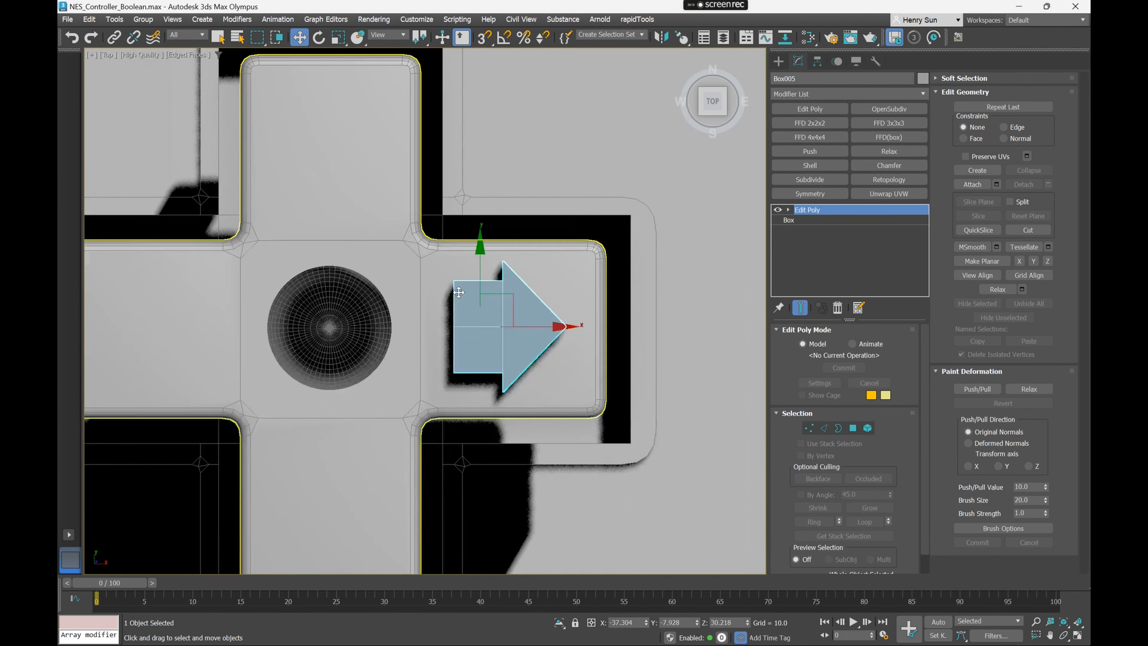
{"action": "middle_click_drag", "start_coordinate": [470, 344], "coordinate": [433, 236], "text": "alt"}
{"action": "scroll", "coordinate": [455, 307], "scroll_direction": "up", "scroll_amount": 5}
{"action": "mouse_move", "coordinate": [458, 304]}
{"action": "left_mouse_down"}
{"action": "mouse_move", "coordinate": [461, 280]}
{"action": "mouse_move", "coordinate": [470, 288]}
{"action": "left_mouse_up"}
{"action": "middle_click_drag", "start_coordinate": [485, 292], "coordinate": [582, 291], "text": "alt"}
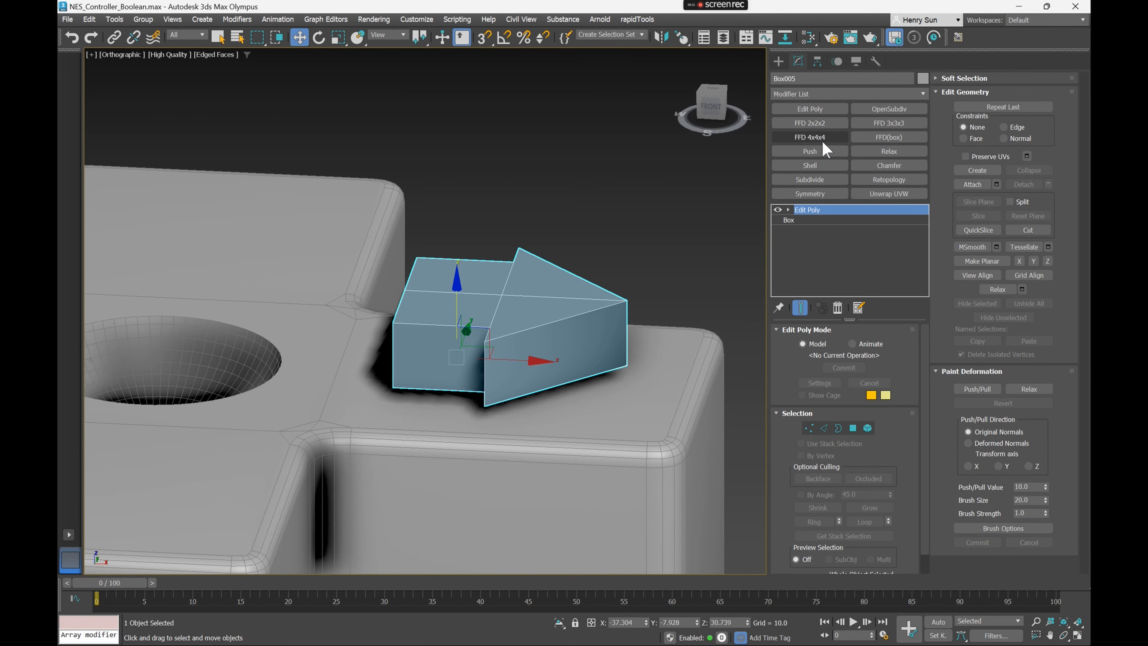
Add a Chamfer modifier to the arrow with an amount of 0.15 and 2 segments
{"action": "left_click", "coordinate": [861, 94]}
{"action": "type", "text": "ch"}
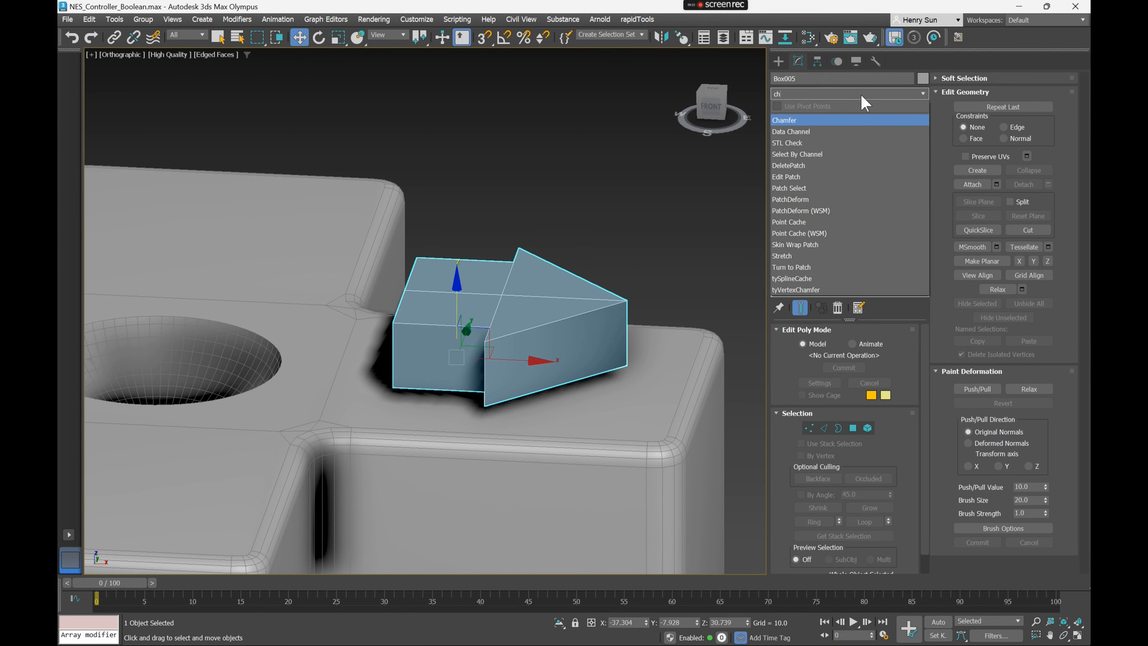
{"action": "left_click", "coordinate": [820, 120]}
{"action": "scroll", "coordinate": [620, 283], "scroll_direction": "up", "scroll_amount": 4}
{"action": "middle_click_drag", "start_coordinate": [559, 343], "coordinate": [661, 303]}
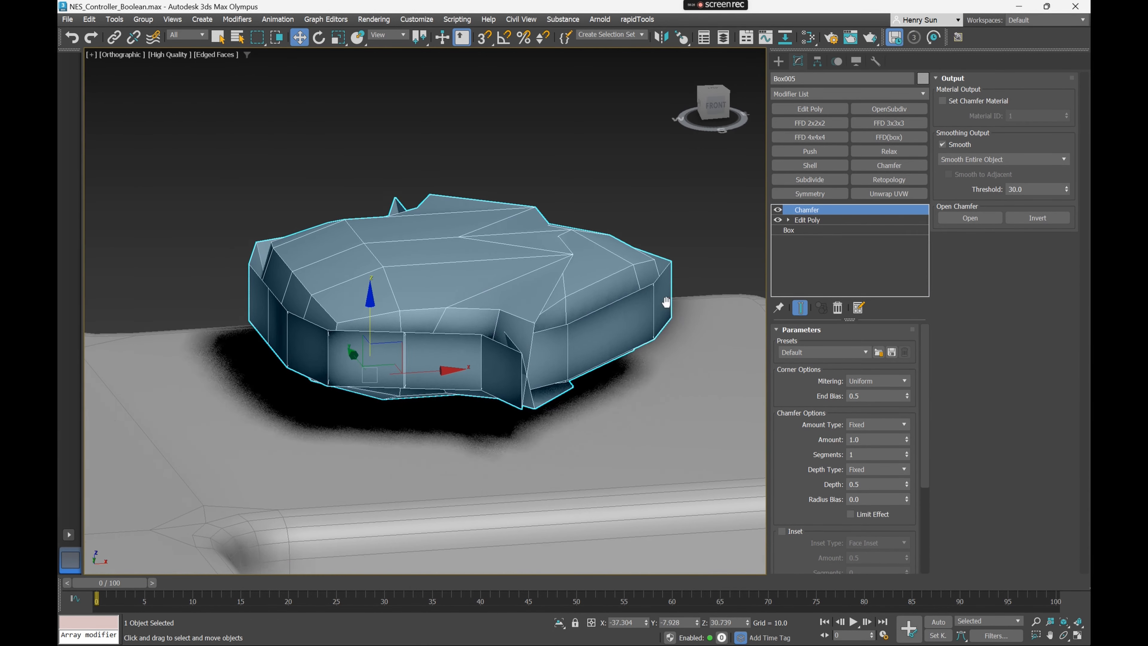
{"action": "left_click_drag", "start_coordinate": [908, 439], "coordinate": [898, 526]}
{"action": "left_click", "coordinate": [906, 452]}
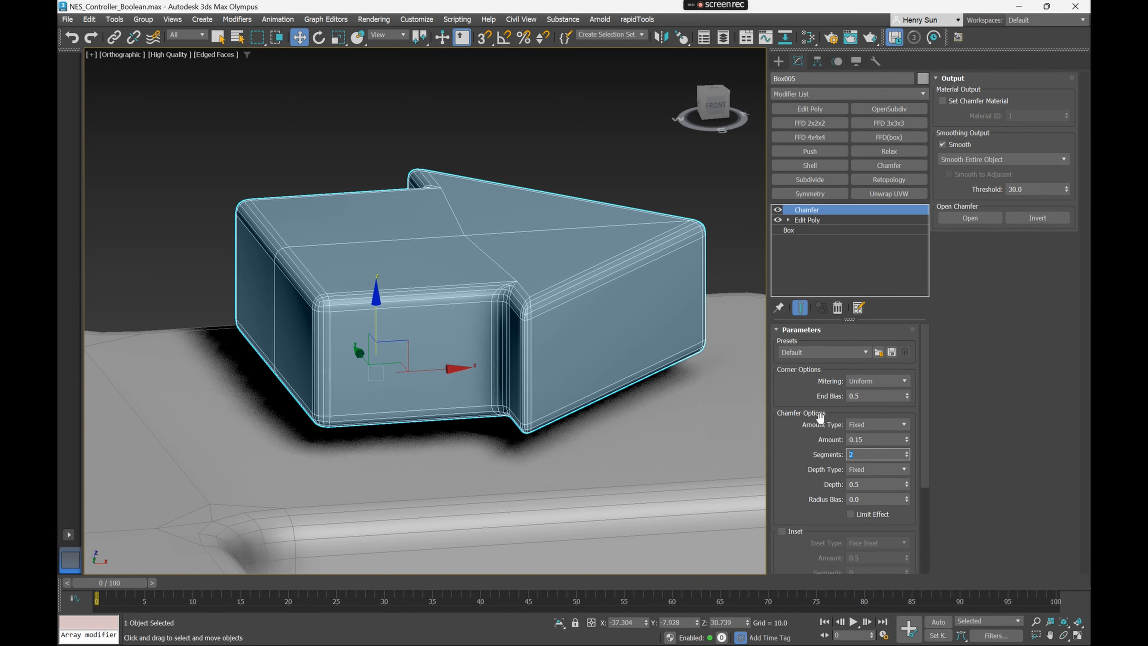
{"action": "middle_click_drag", "start_coordinate": [642, 395], "coordinate": [697, 392], "text": "alt"}
{"action": "middle_click_drag", "start_coordinate": [584, 374], "coordinate": [546, 379], "text": "alt"}
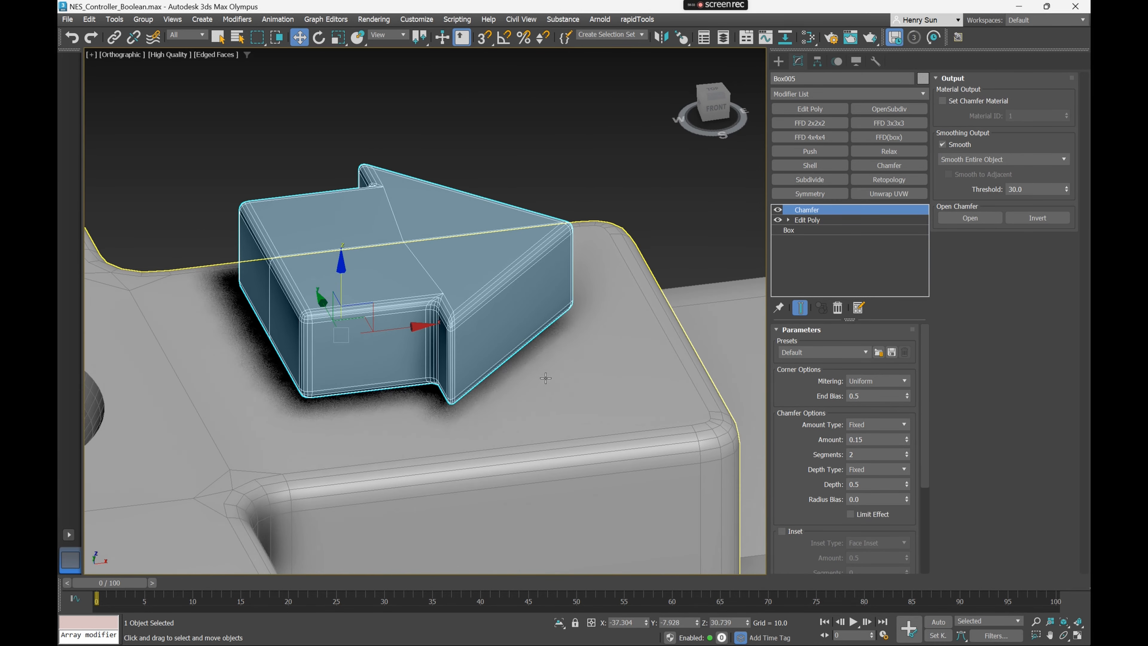
Scale the arrow up slightly to match the reference arrow's outline and nudge it along X toward the dimple
{"action": "key", "text": "t"}
{"action": "key", "text": "F3"}
{"action": "scroll", "coordinate": [467, 256], "scroll_direction": "up", "scroll_amount": 2}
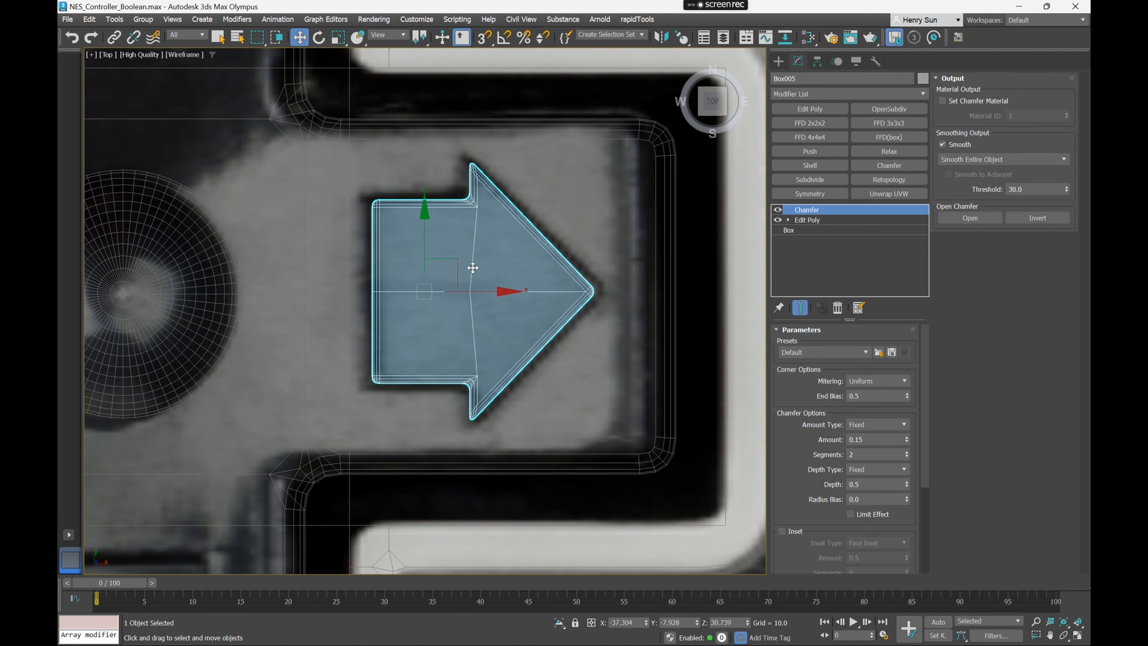
{"action": "key", "text": "r"}
{"action": "key", "text": "r"}
{"action": "left_click_drag", "start_coordinate": [461, 257], "coordinate": [462, 256]}
{"action": "key", "text": "w"}
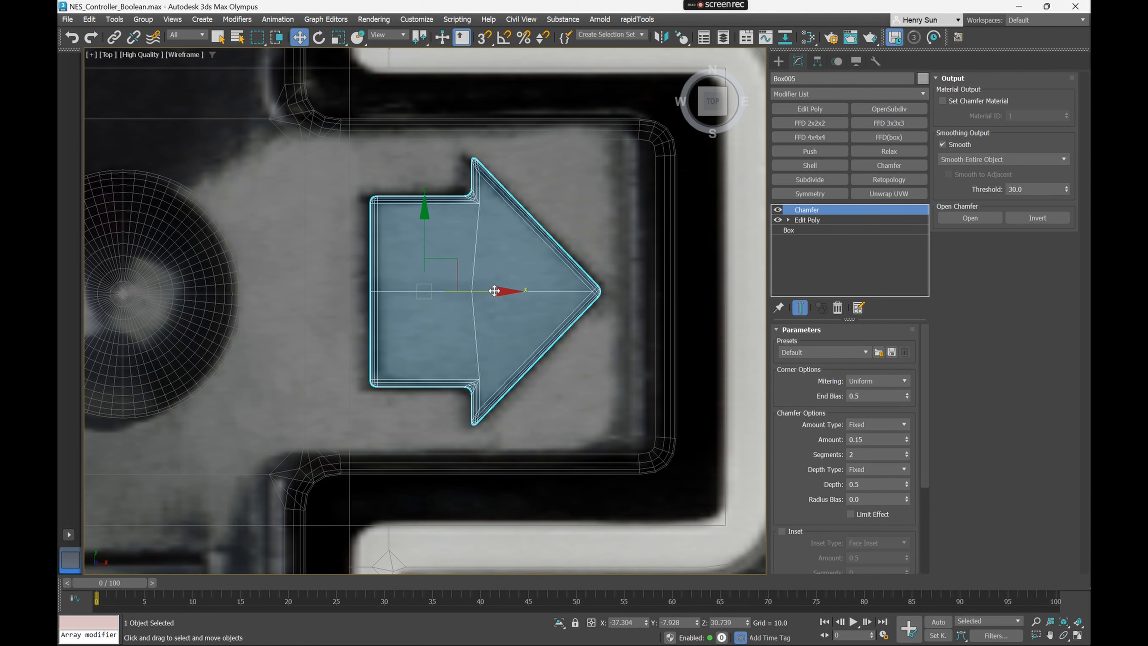
{"action": "left_click_drag", "start_coordinate": [494, 291], "coordinate": [490, 290]}
{"action": "scroll", "coordinate": [495, 289], "scroll_direction": "down", "scroll_amount": 10}
{"action": "key", "text": "F3"}
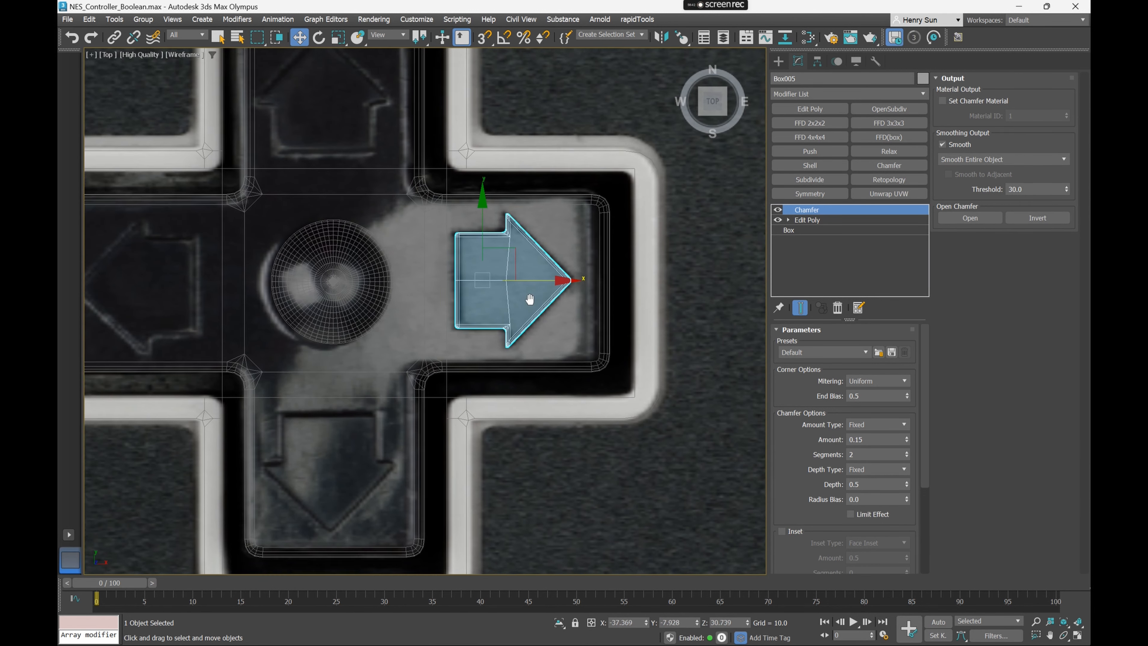
{"action": "scroll", "coordinate": [544, 293], "scroll_direction": "up", "scroll_amount": 3}
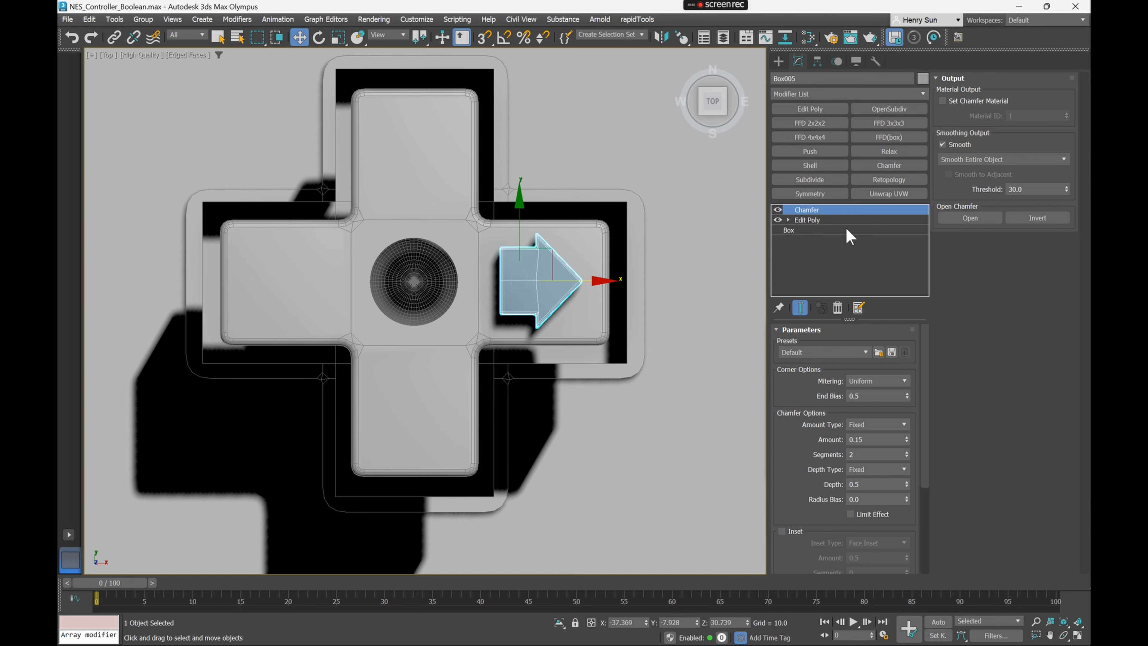
Center the D-pad's Sphere001 Boolean operand horizontally and vertically by snapping it to the midpoints of the arms' end edges
{"action": "left_click", "coordinate": [795, 231]}
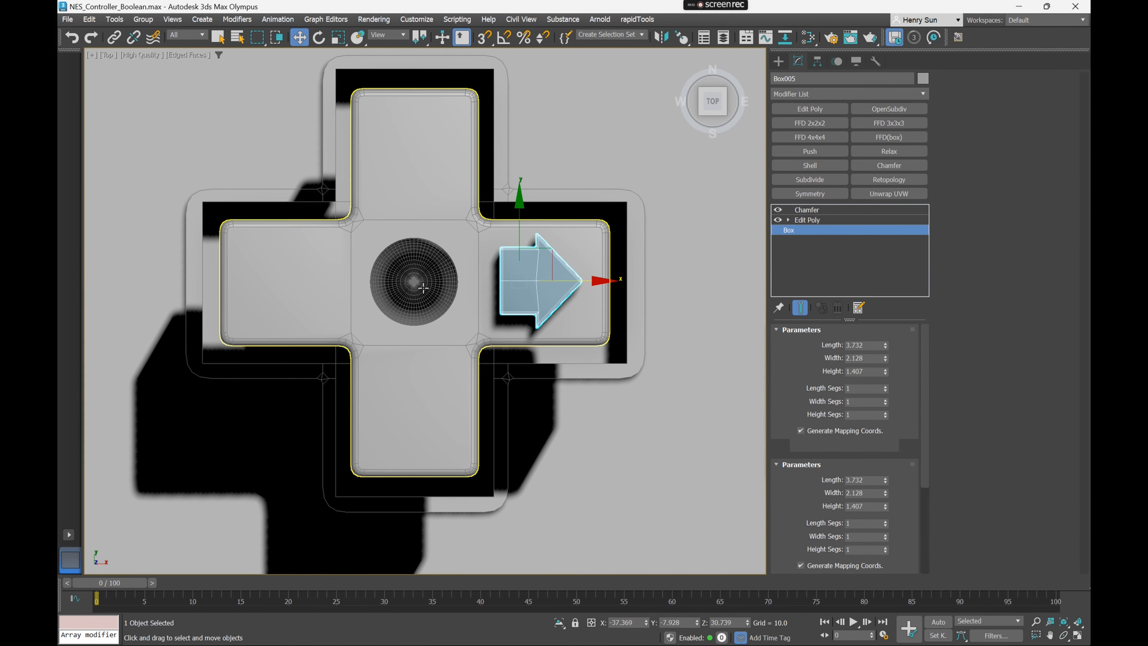
{"action": "left_click", "coordinate": [596, 303]}
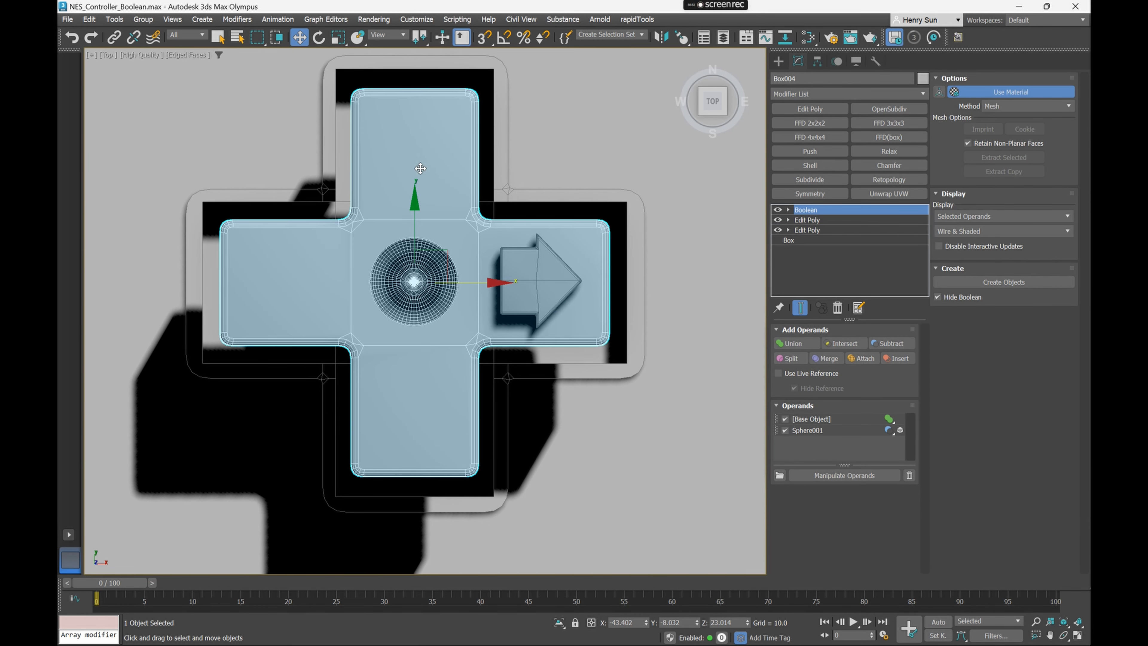
{"action": "left_click", "coordinate": [807, 430]}
{"action": "middle_click_drag", "start_coordinate": [445, 144], "coordinate": [474, 149]}
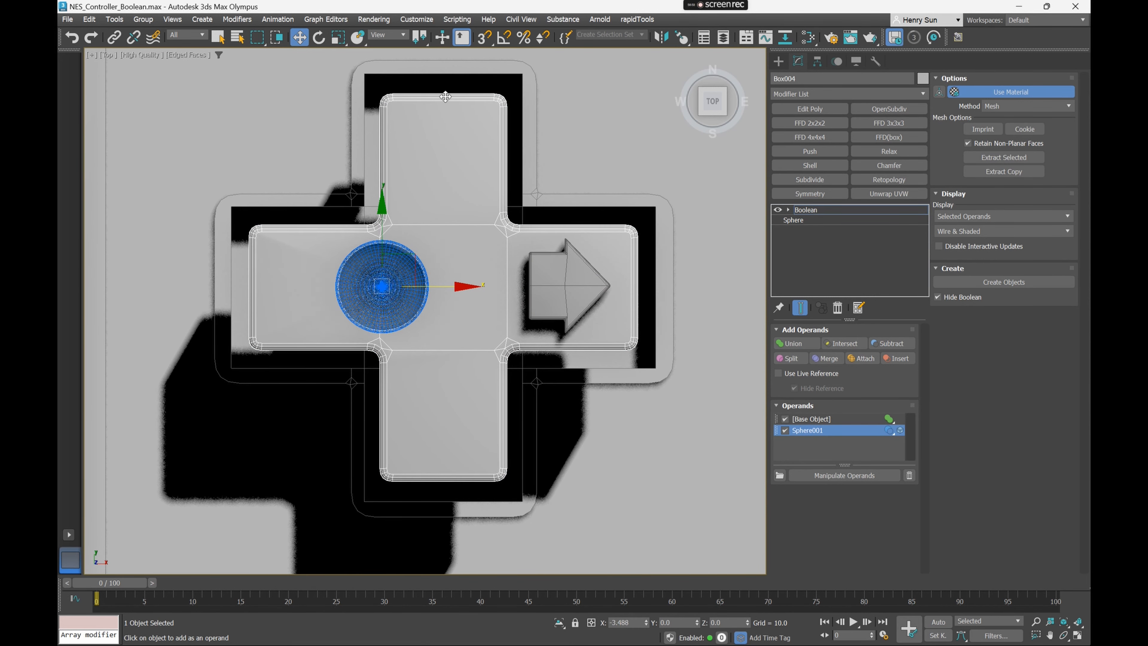
{"action": "left_click", "coordinate": [484, 38]}
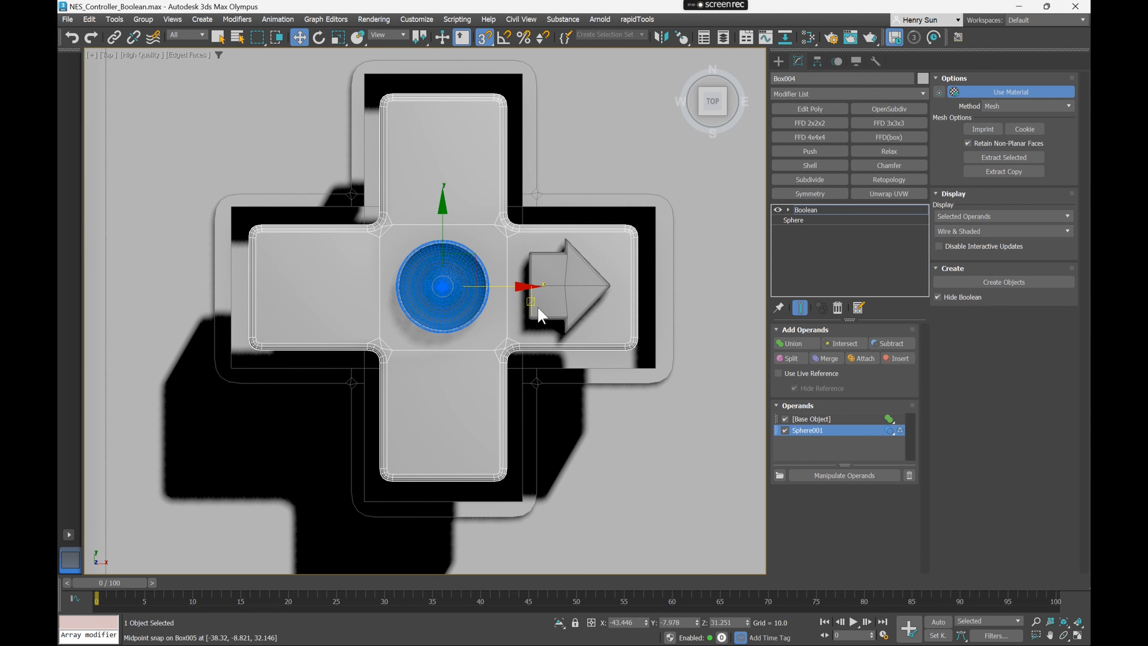
{"action": "left_click_drag", "start_coordinate": [518, 285], "coordinate": [447, 99]}
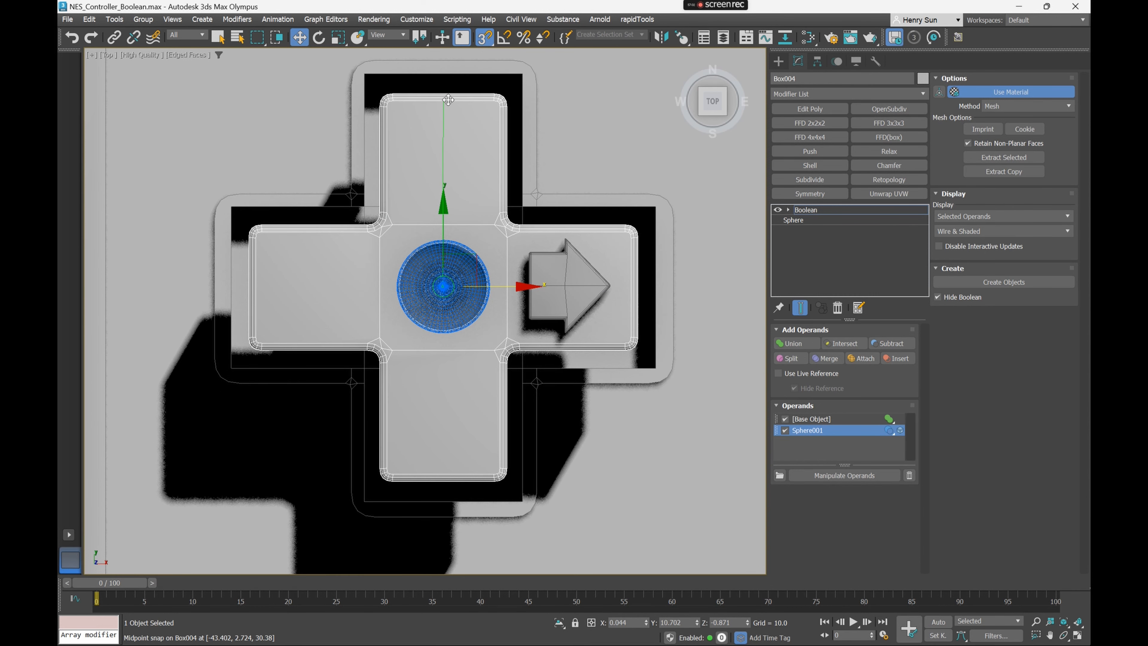
{"action": "mouse_move", "coordinate": [442, 206]}
{"action": "left_mouse_down"}
{"action": "mouse_move", "coordinate": [589, 207]}
{"action": "mouse_move", "coordinate": [635, 286]}
{"action": "left_mouse_up"}
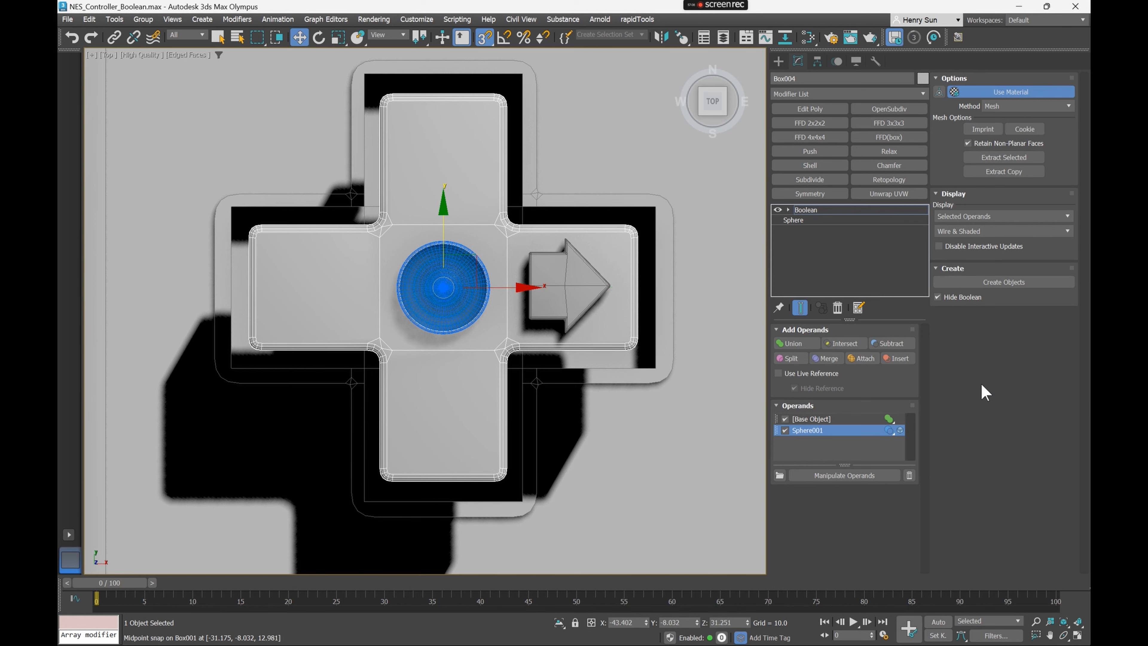
{"action": "left_click", "coordinate": [858, 209]}
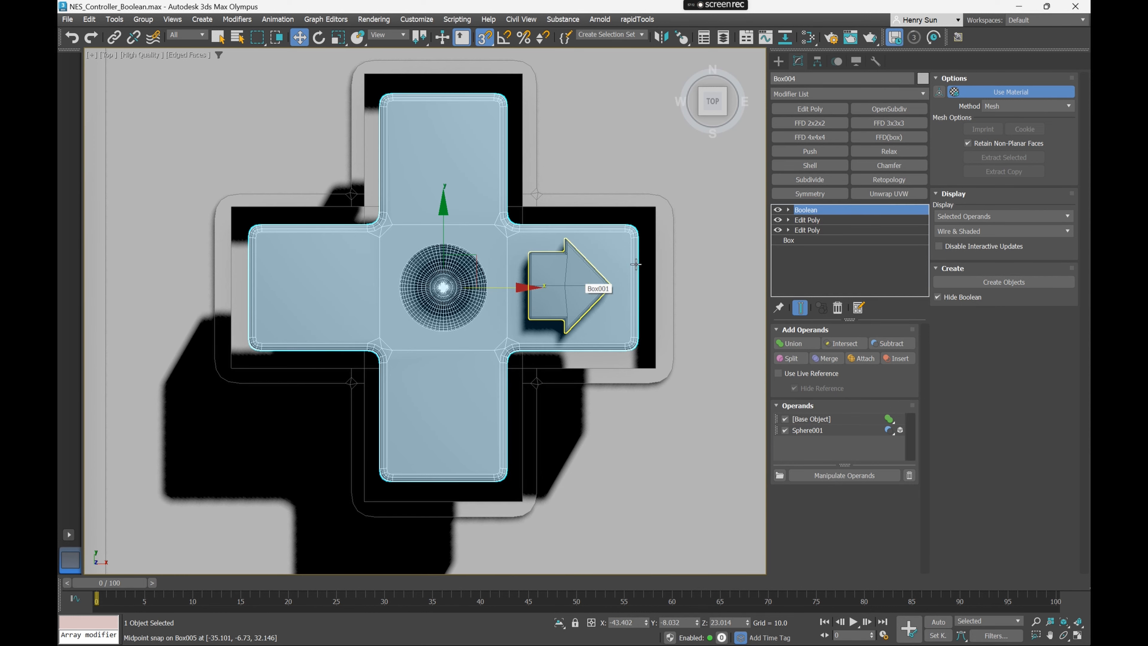
Select the arrow above the D-pad's right arm and add an Array modifier to it
{"action": "middle_click_drag", "start_coordinate": [592, 289], "coordinate": [565, 217], "text": "alt"}
{"action": "left_click", "coordinate": [560, 277]}
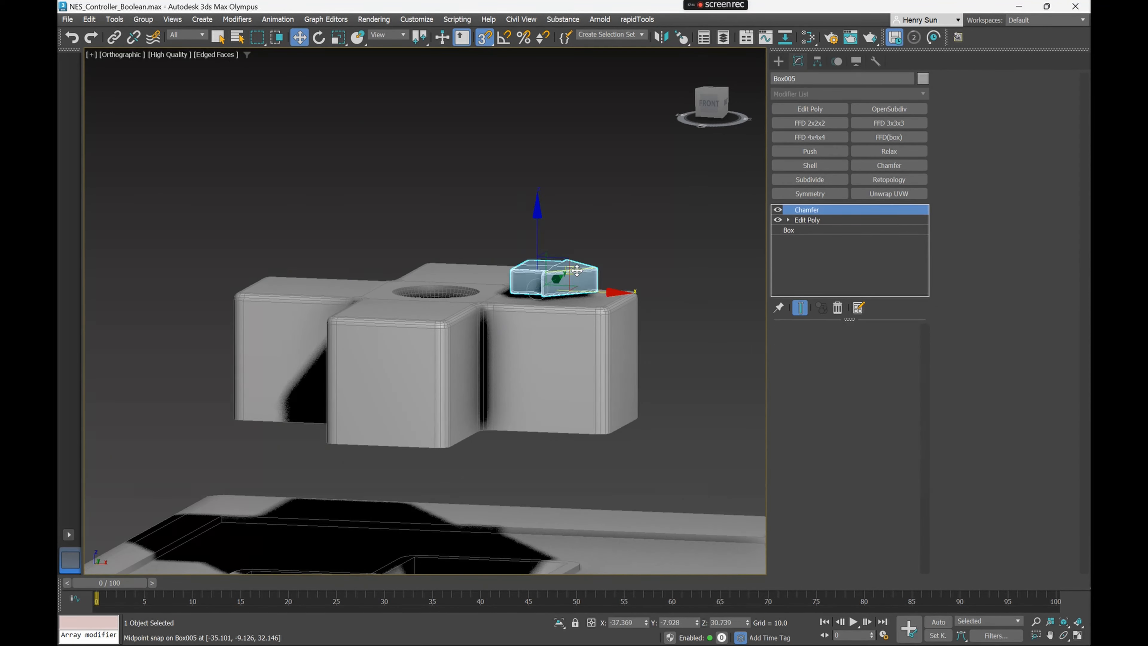
{"action": "scroll", "coordinate": [562, 271], "scroll_direction": "up", "scroll_amount": 3}
{"action": "middle_click_drag", "start_coordinate": [561, 284], "coordinate": [563, 296], "text": "alt"}
{"action": "scroll", "coordinate": [553, 295], "scroll_direction": "down", "scroll_amount": 5}
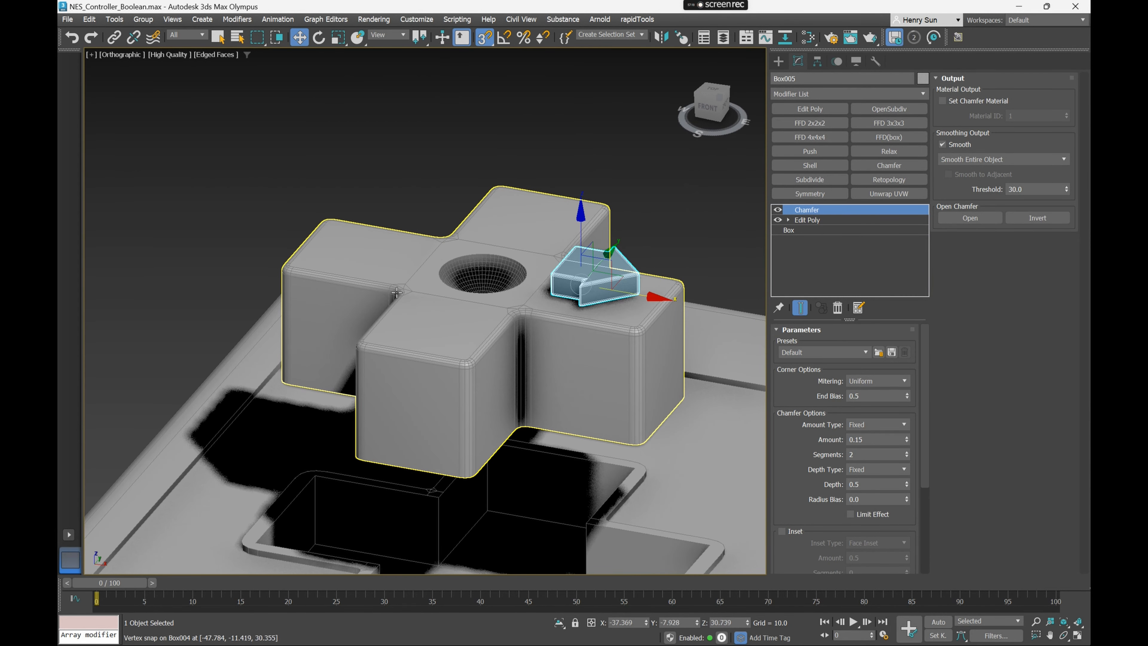
{"action": "key", "text": "t"}
{"action": "middle_click_drag", "start_coordinate": [456, 310], "coordinate": [567, 270]}
{"action": "left_click", "coordinate": [883, 96]}
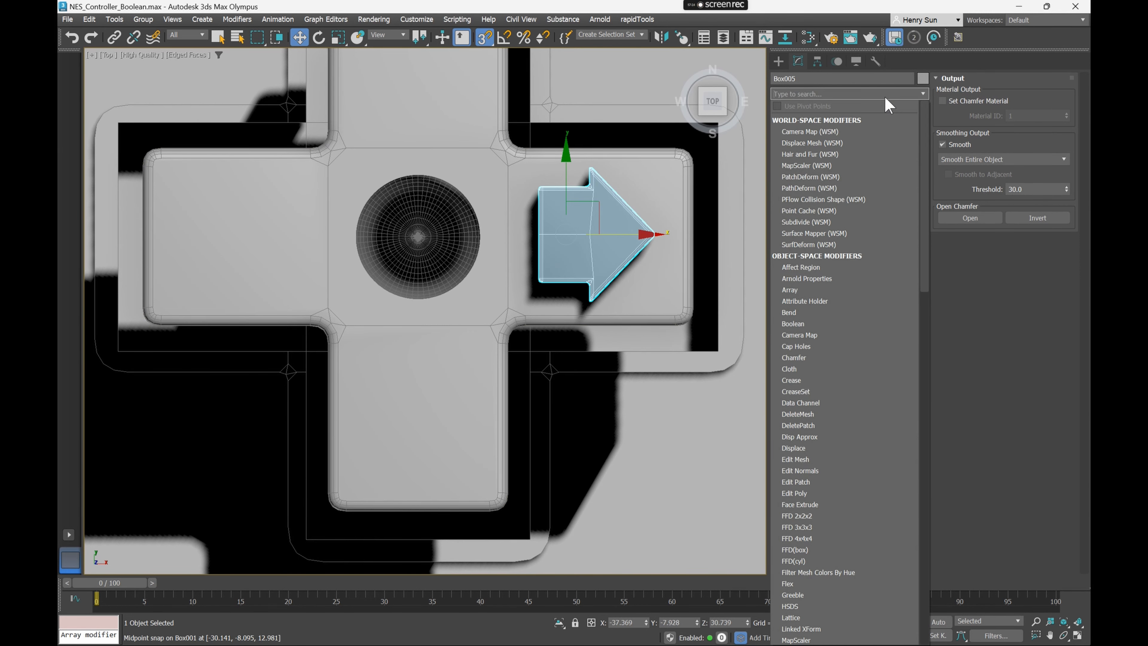
{"action": "type", "text": "ar"}
{"action": "left_click", "coordinate": [801, 119]}
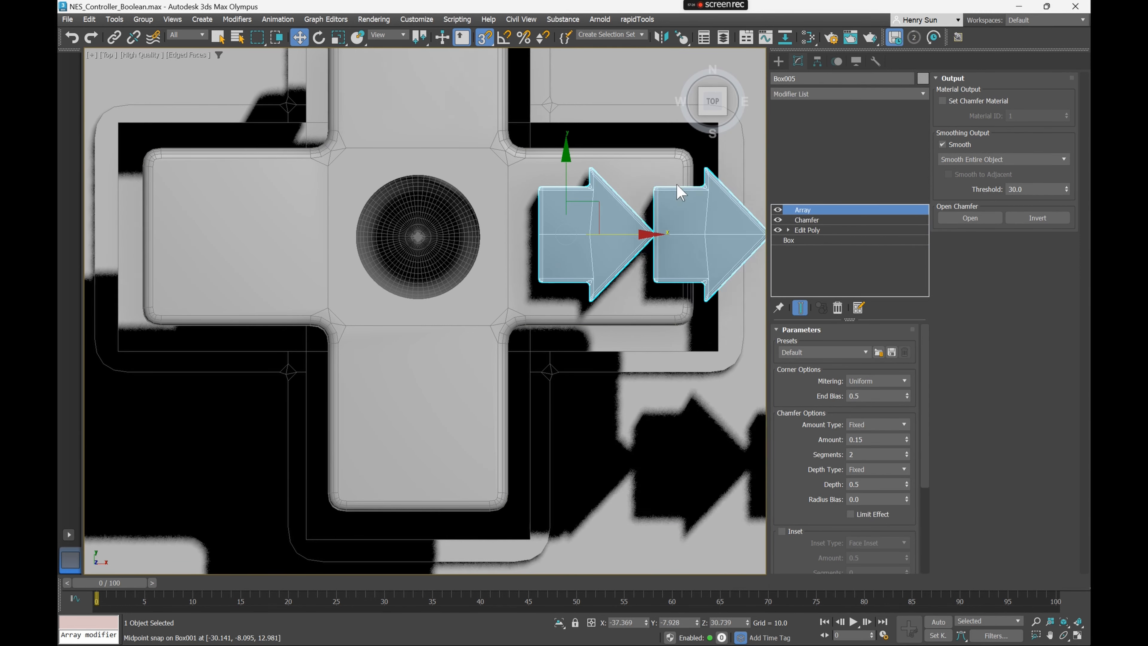
Set the arrow's grid array to a count of 4 along X
{"action": "scroll", "coordinate": [556, 231], "scroll_direction": "down", "scroll_amount": 5}
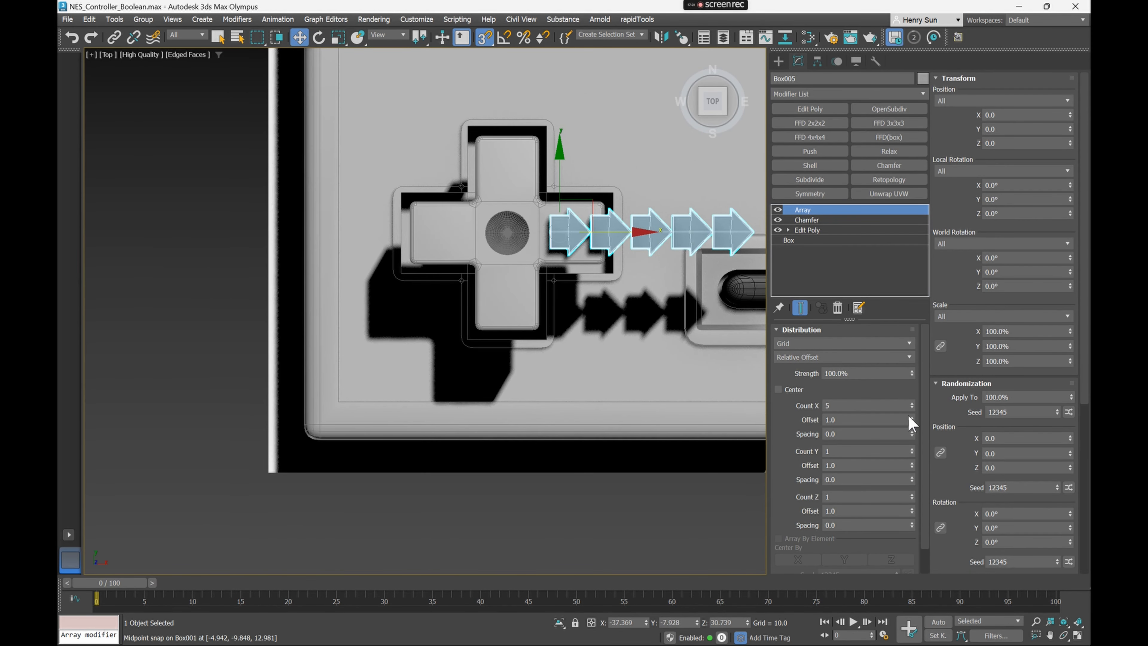
{"action": "left_click", "coordinate": [912, 408]}
{"action": "left_click", "coordinate": [911, 408]}
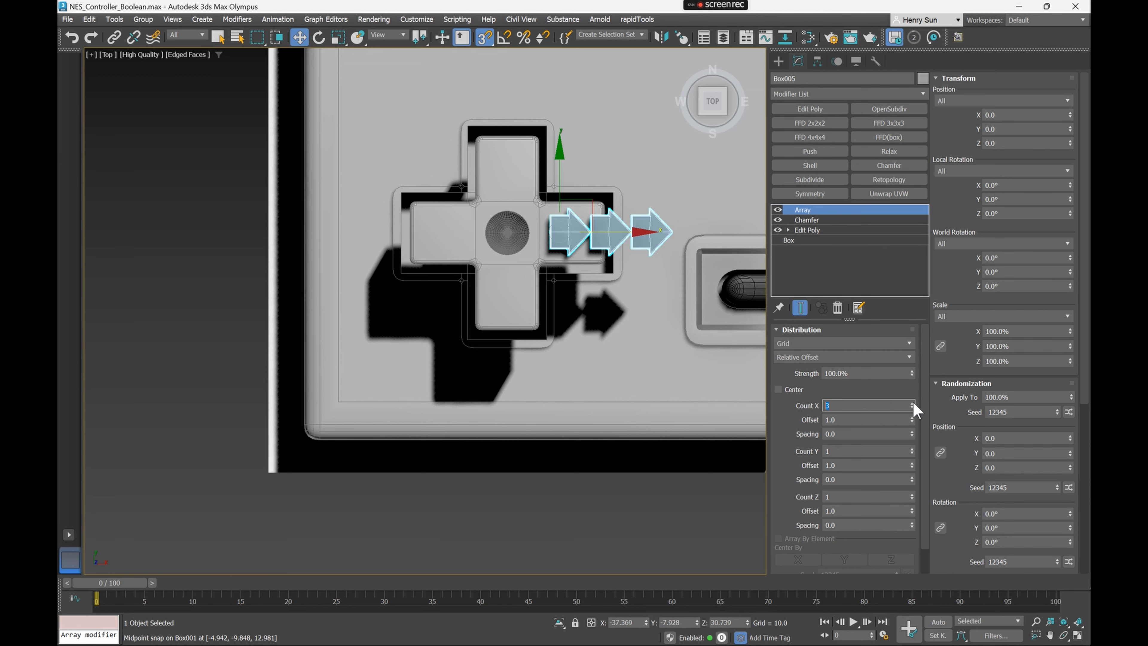
{"action": "left_click", "coordinate": [911, 403]}
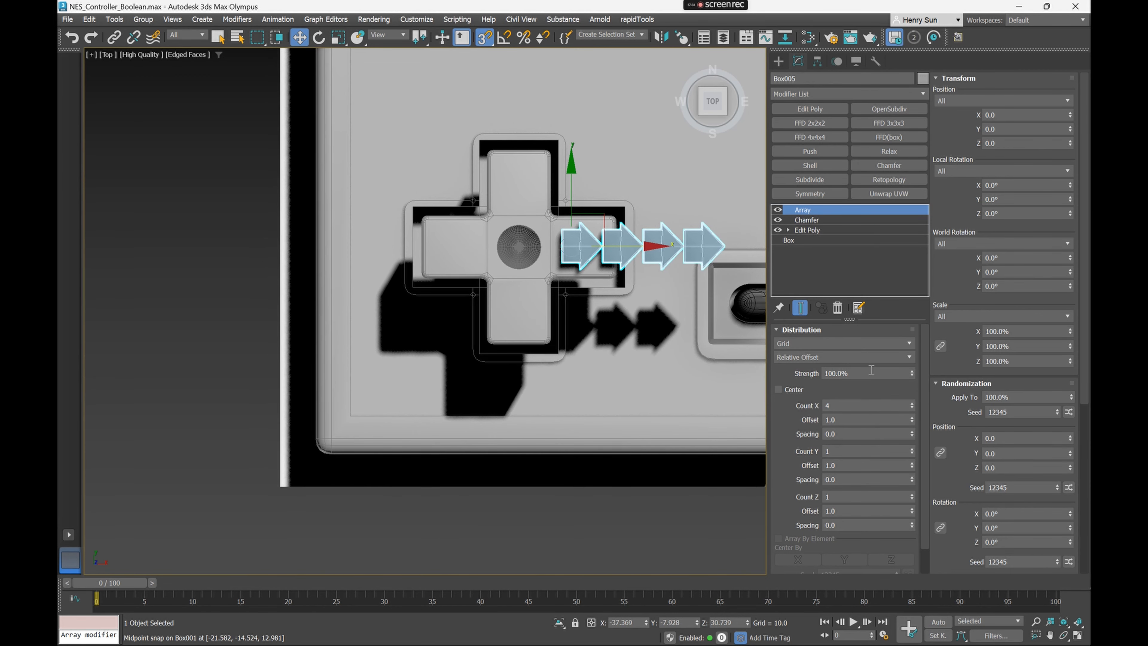
Change the arrow's array distribution to Radial around Z with a count of 4
{"action": "left_click", "coordinate": [888, 344]}
{"action": "left_click", "coordinate": [882, 365]}
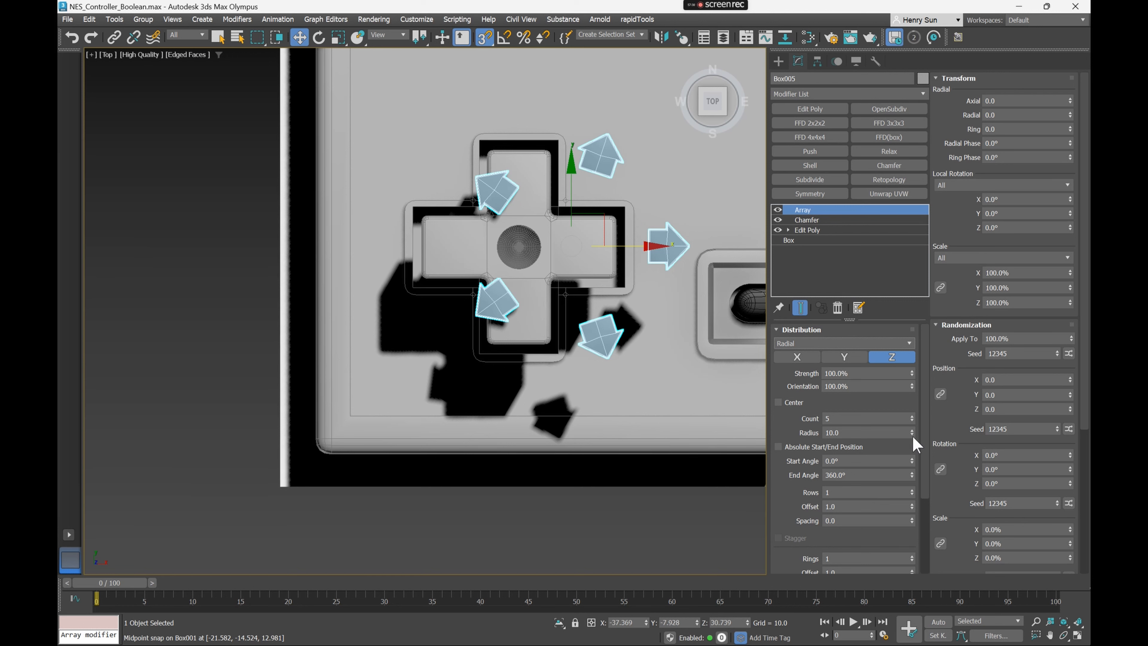
{"action": "left_click", "coordinate": [912, 422]}
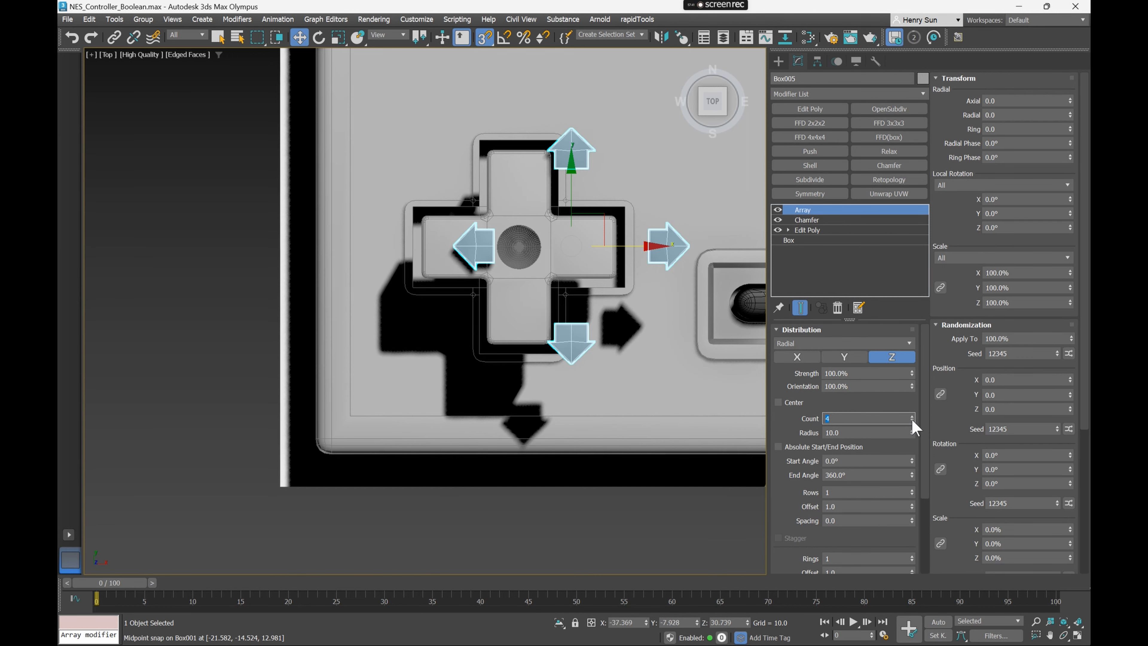
{"action": "middle_click_drag", "start_coordinate": [565, 254], "coordinate": [604, 280]}
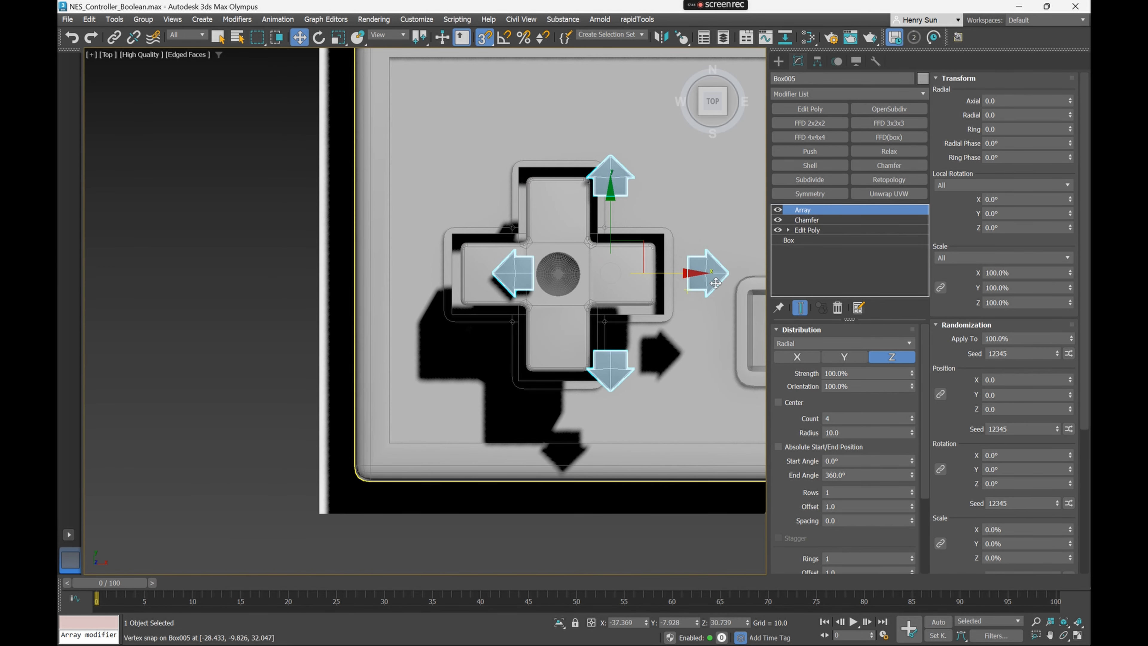
Center the radial arrow array on the D-pad horizontally and vertically by snapping it to the midpoints of the arms' edges
{"action": "left_click_drag", "start_coordinate": [687, 273], "coordinate": [557, 176]}
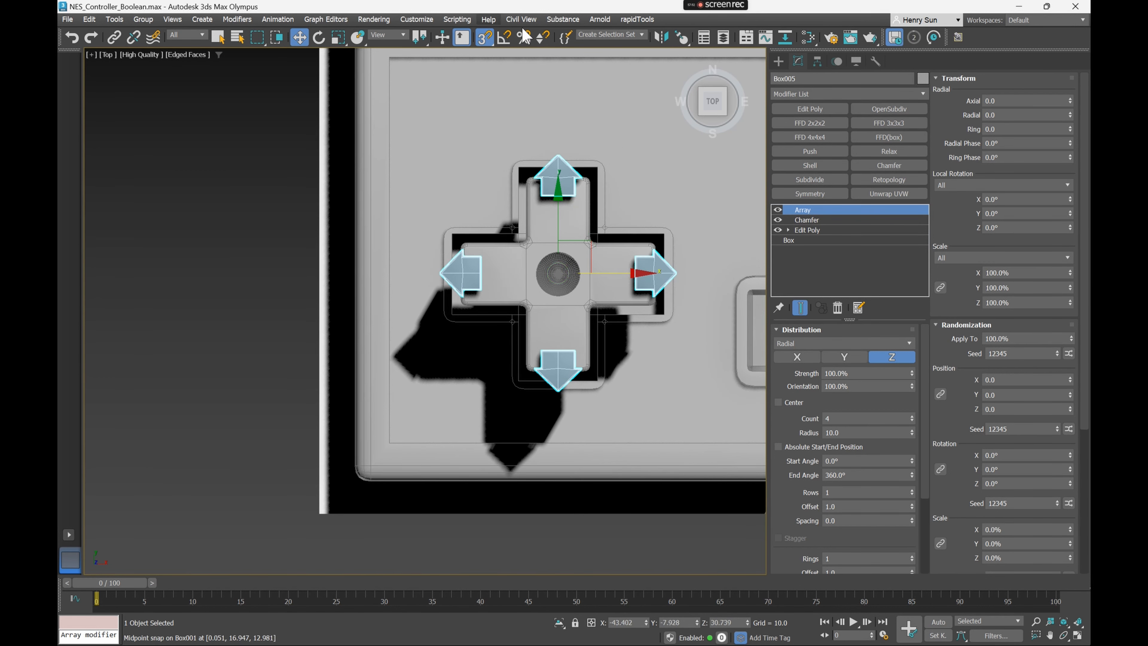
{"action": "left_click", "coordinate": [483, 38]}
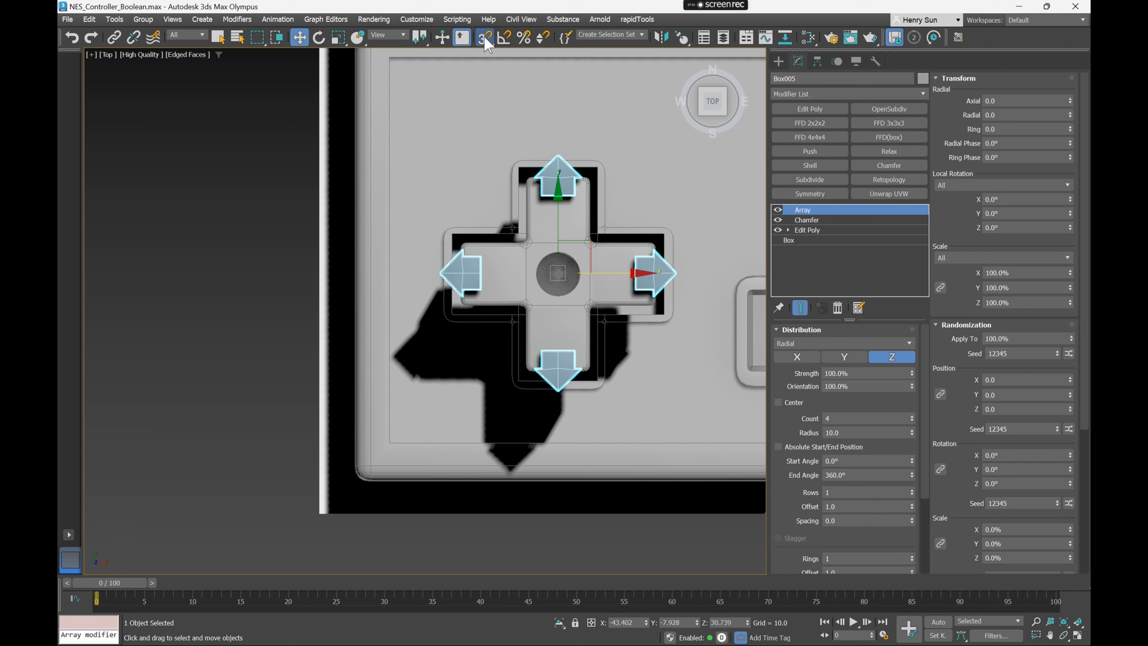
{"action": "right_click", "coordinate": [484, 38]}
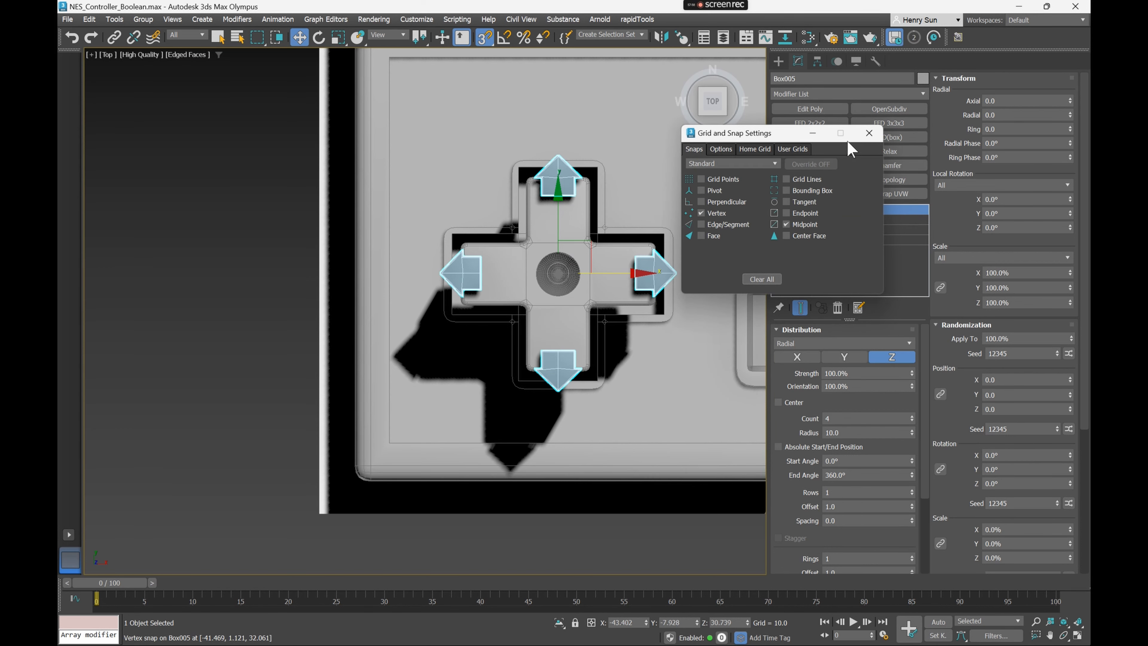
{"action": "left_click", "coordinate": [868, 132]}
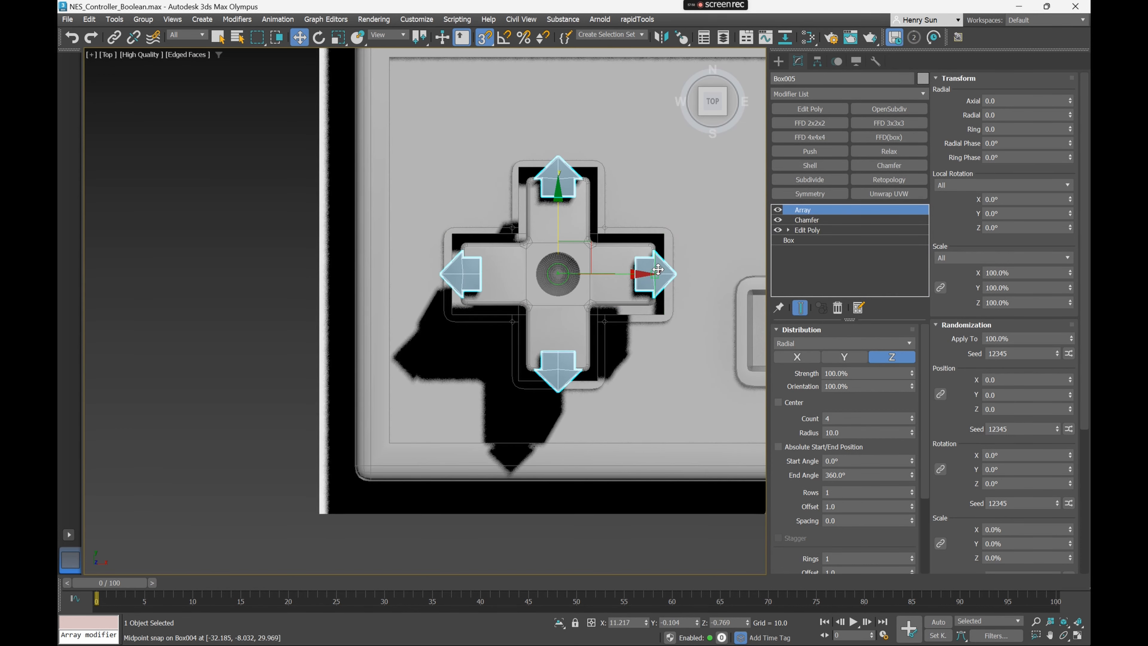
Set the arrow array's radius to 6.1 and compare the arrows with the reference image in wireframe
{"action": "scroll", "coordinate": [556, 162], "scroll_direction": "up", "scroll_amount": 3}
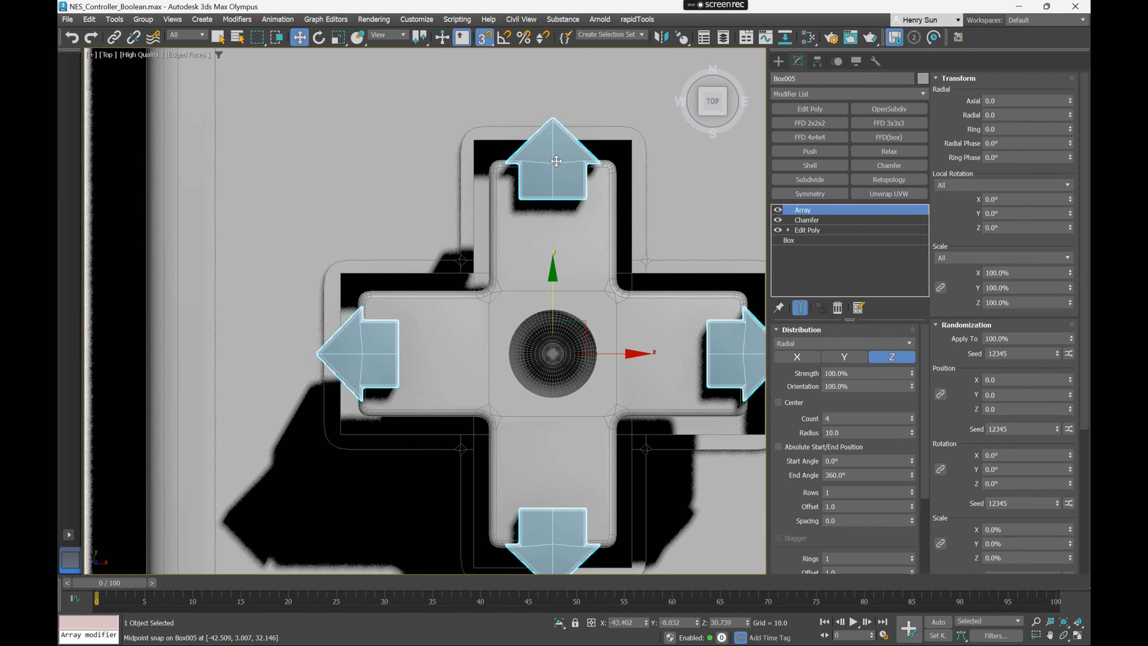
{"action": "middle_click_drag", "start_coordinate": [585, 216], "coordinate": [553, 188]}
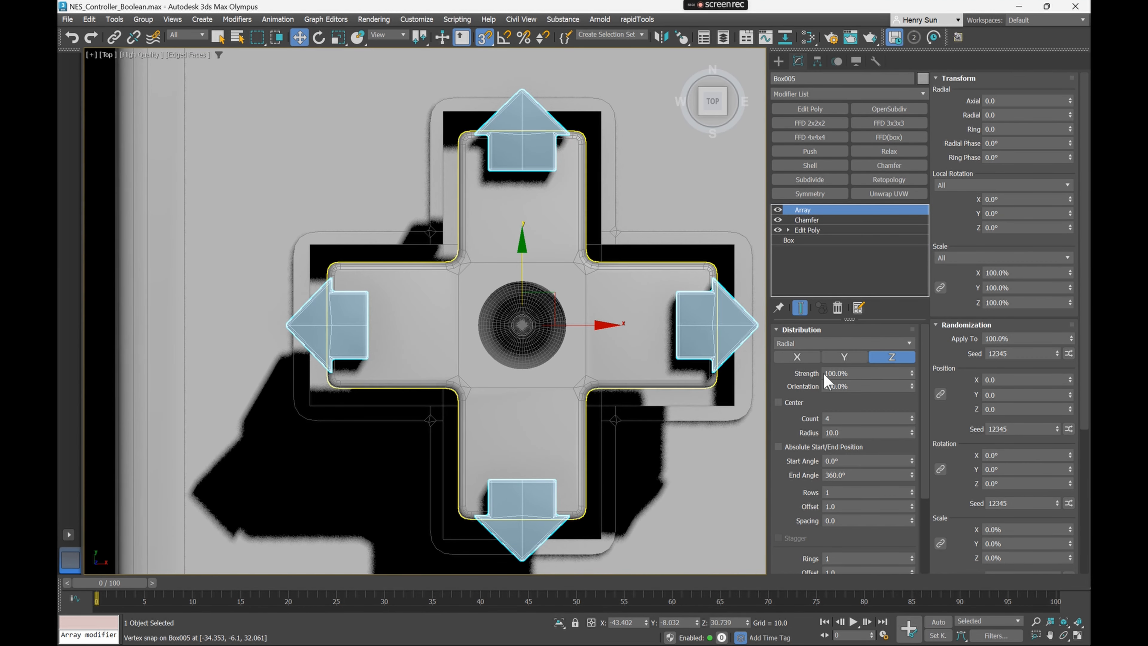
{"action": "left_click_drag", "start_coordinate": [912, 433], "coordinate": [908, 448]}
{"action": "scroll", "coordinate": [680, 381], "scroll_direction": "up", "scroll_amount": 2}
{"action": "key", "text": "F3"}
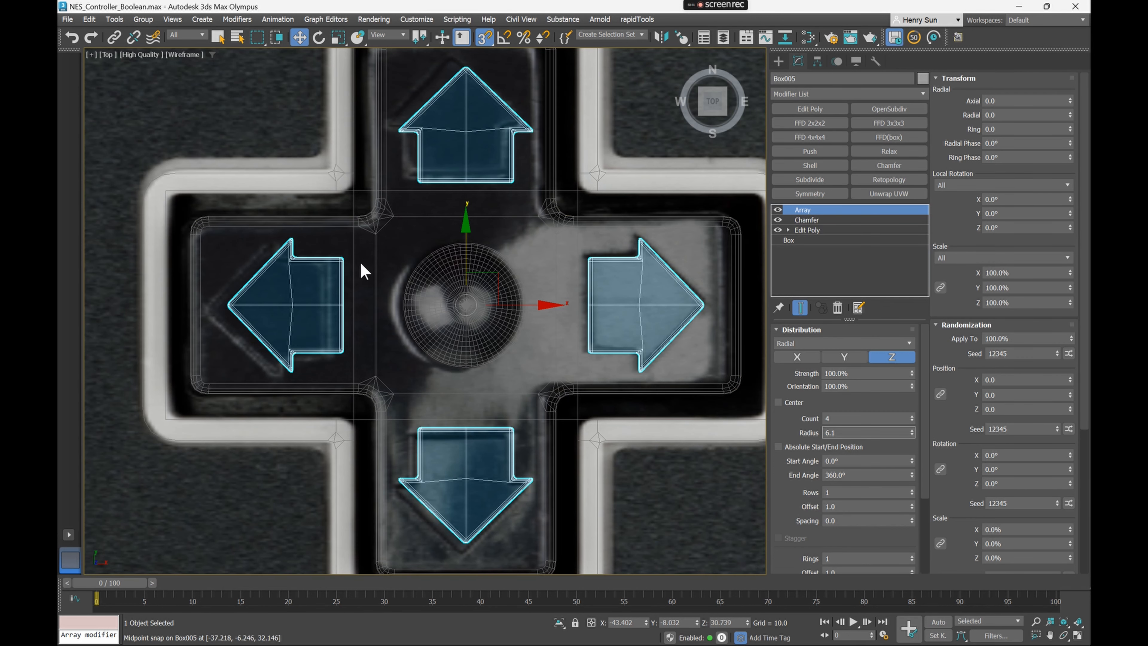
{"action": "middle_click_drag", "start_coordinate": [474, 148], "coordinate": [487, 228]}
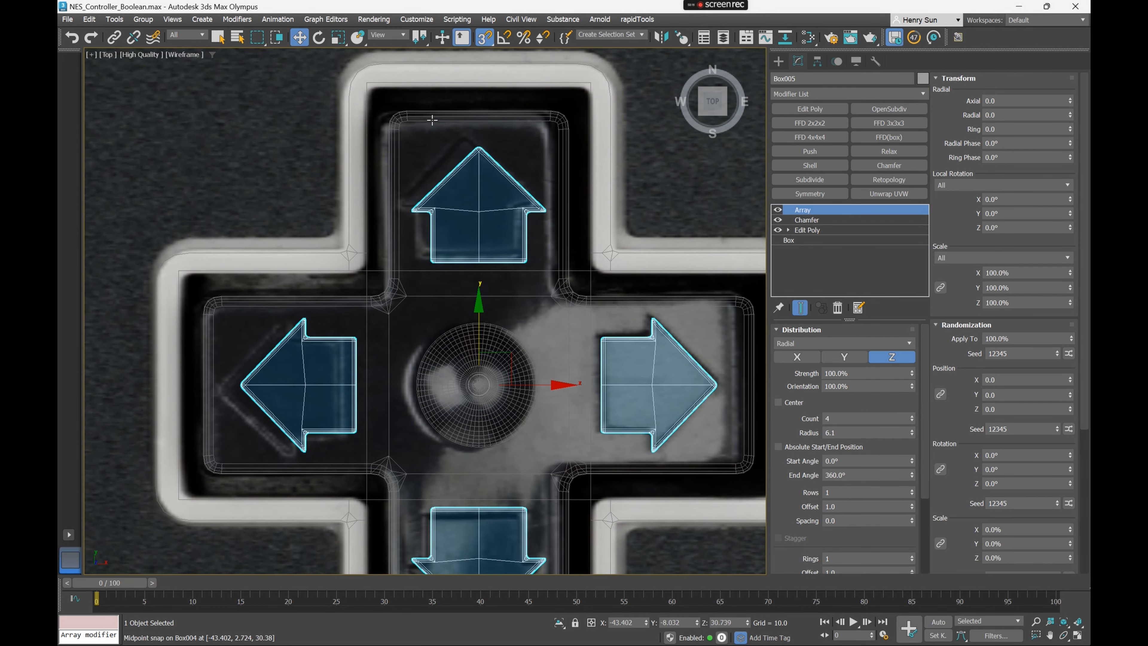
{"action": "scroll", "coordinate": [440, 208], "scroll_direction": "down", "scroll_amount": 5}
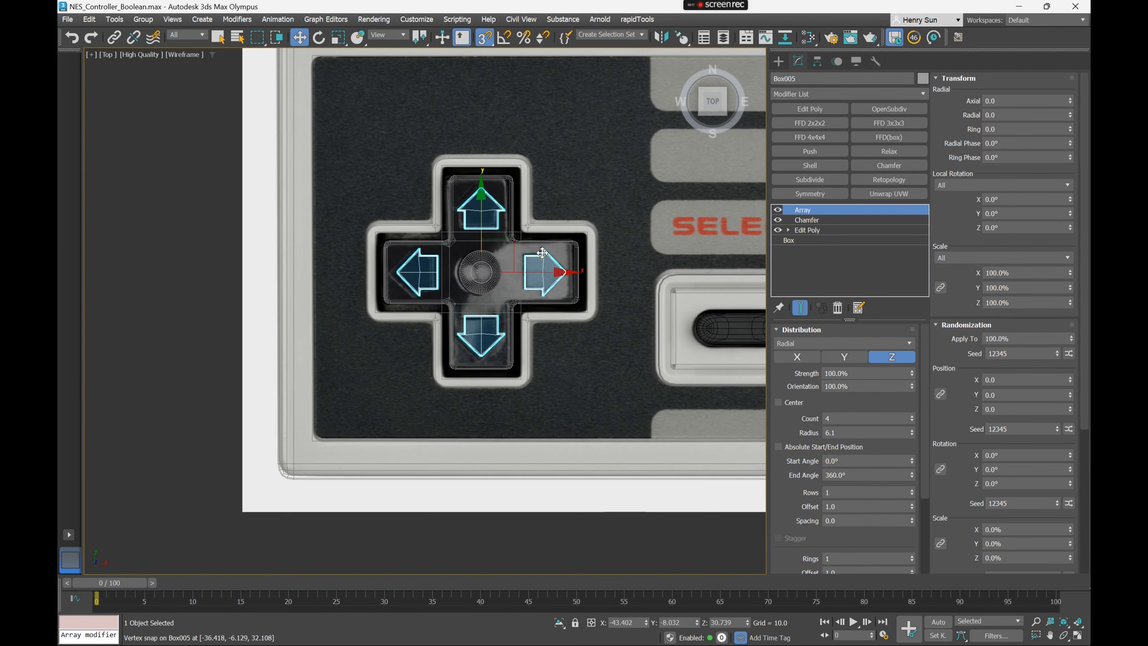
{"action": "middle_click_drag", "start_coordinate": [552, 206], "coordinate": [514, 233]}
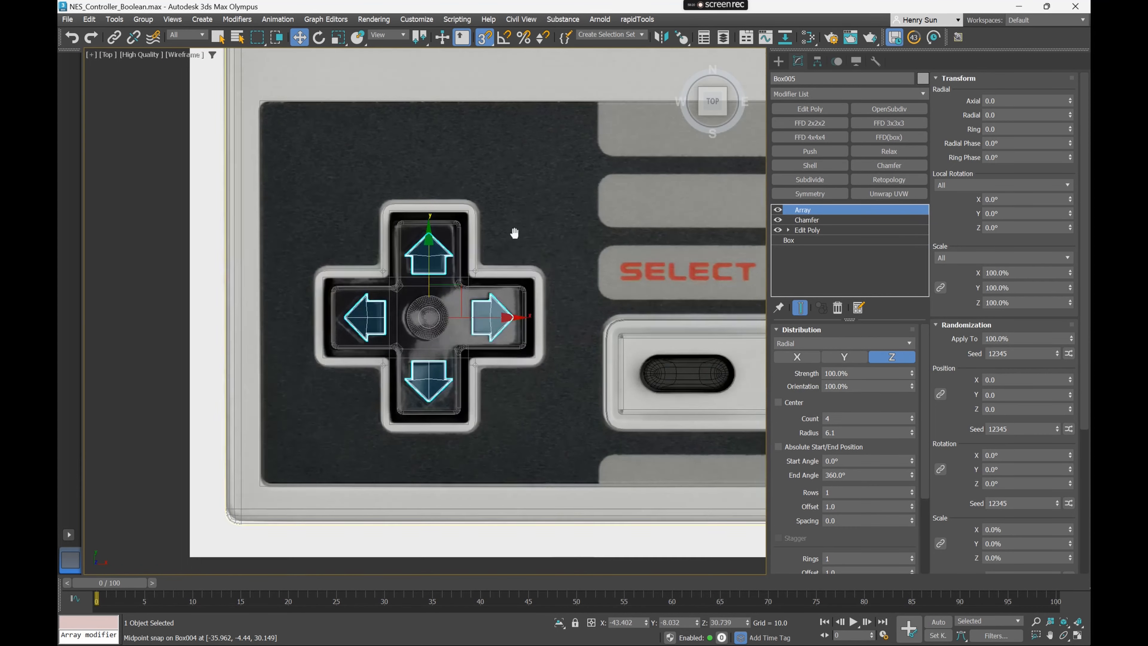
{"action": "scroll", "coordinate": [417, 257], "scroll_direction": "up", "scroll_amount": 4}
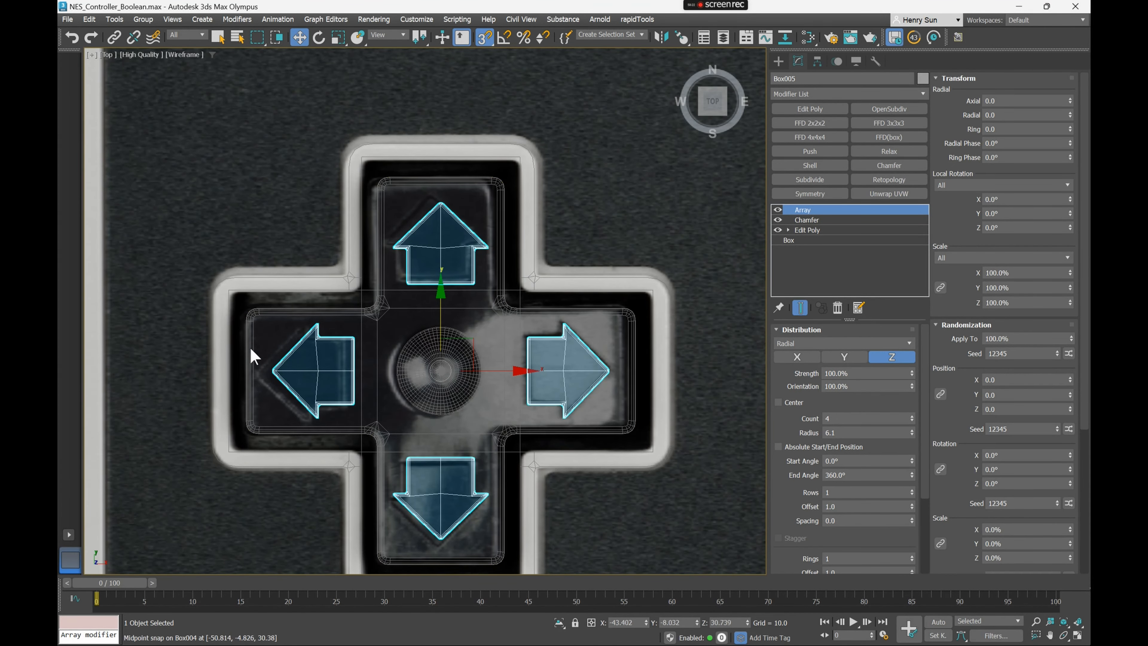
{"action": "scroll", "coordinate": [550, 345], "scroll_direction": "down", "scroll_amount": 4}
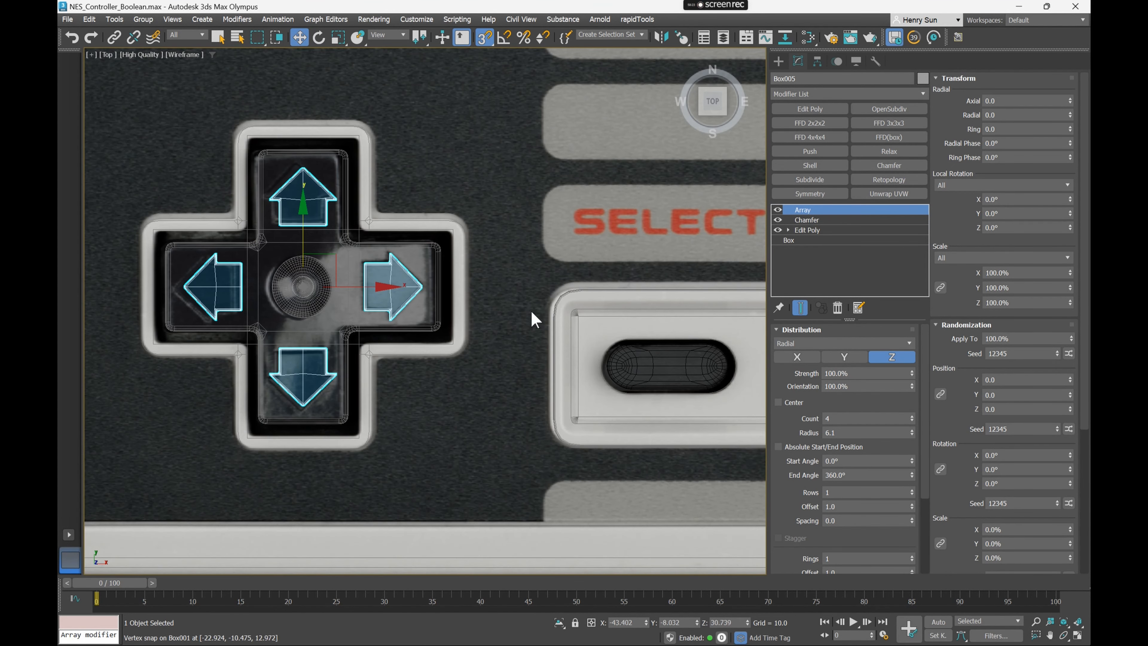
Subtract the arrayed arrows from the D-pad as a new operand of its existing Boolean modifier
{"action": "key", "text": "F3"}
{"action": "key", "text": "p"}
{"action": "scroll", "coordinate": [446, 252], "scroll_direction": "down", "scroll_amount": 3}
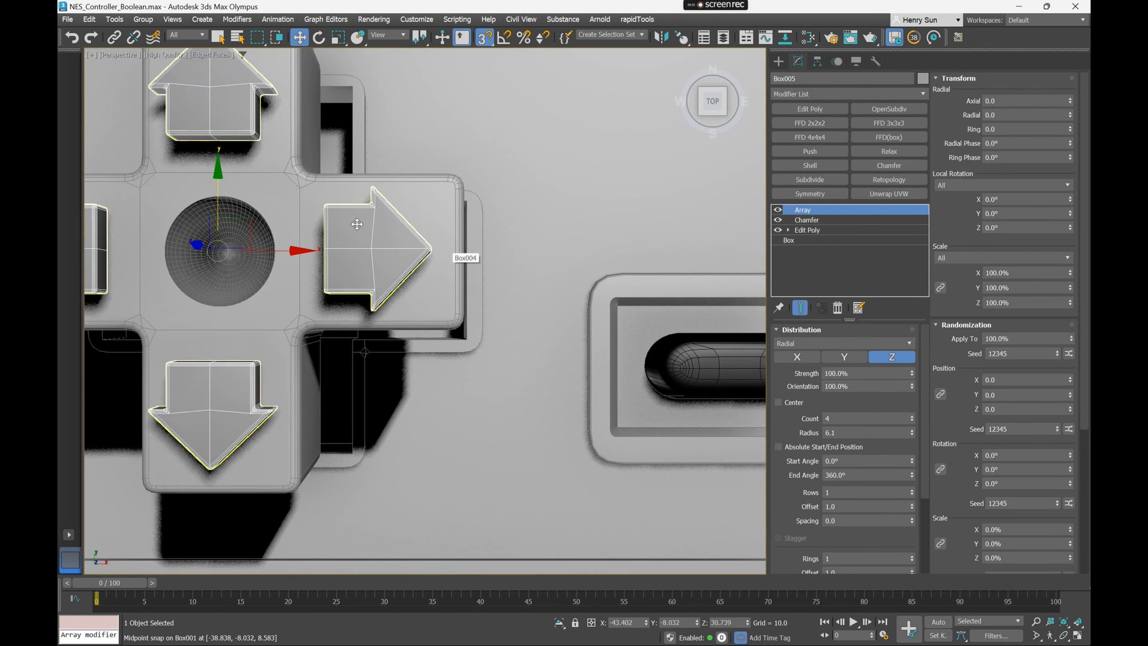
{"action": "middle_click_drag", "start_coordinate": [445, 251], "coordinate": [758, 287], "text": "alt"}
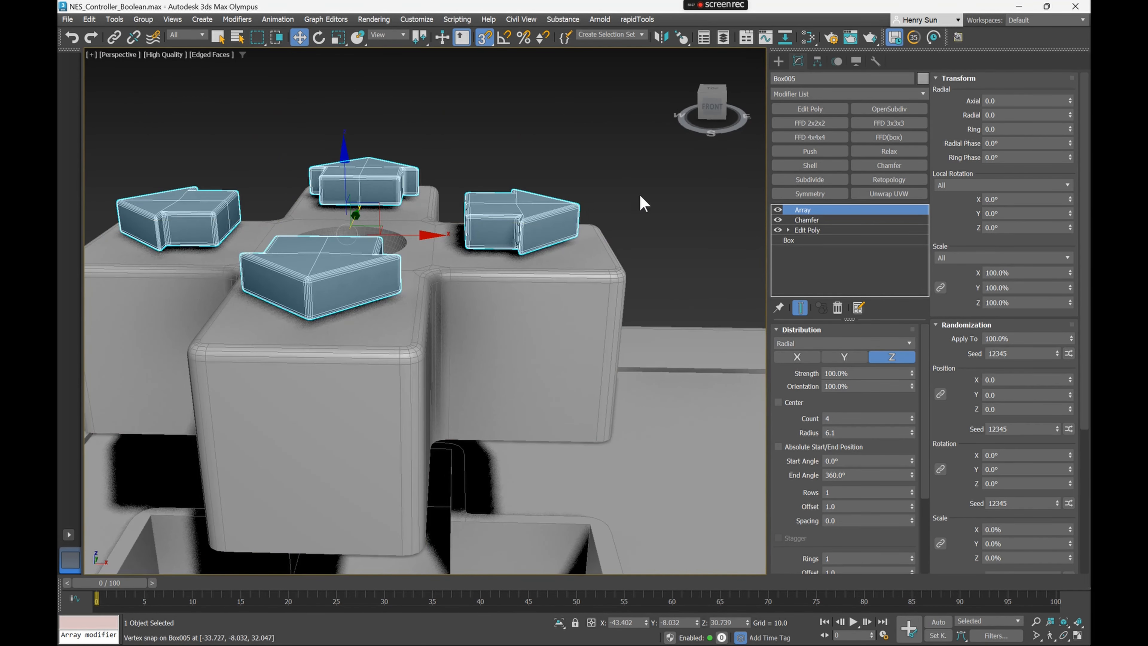
{"action": "left_click", "coordinate": [591, 279]}
{"action": "middle_click_drag", "start_coordinate": [591, 279], "coordinate": [568, 297], "text": "alt"}
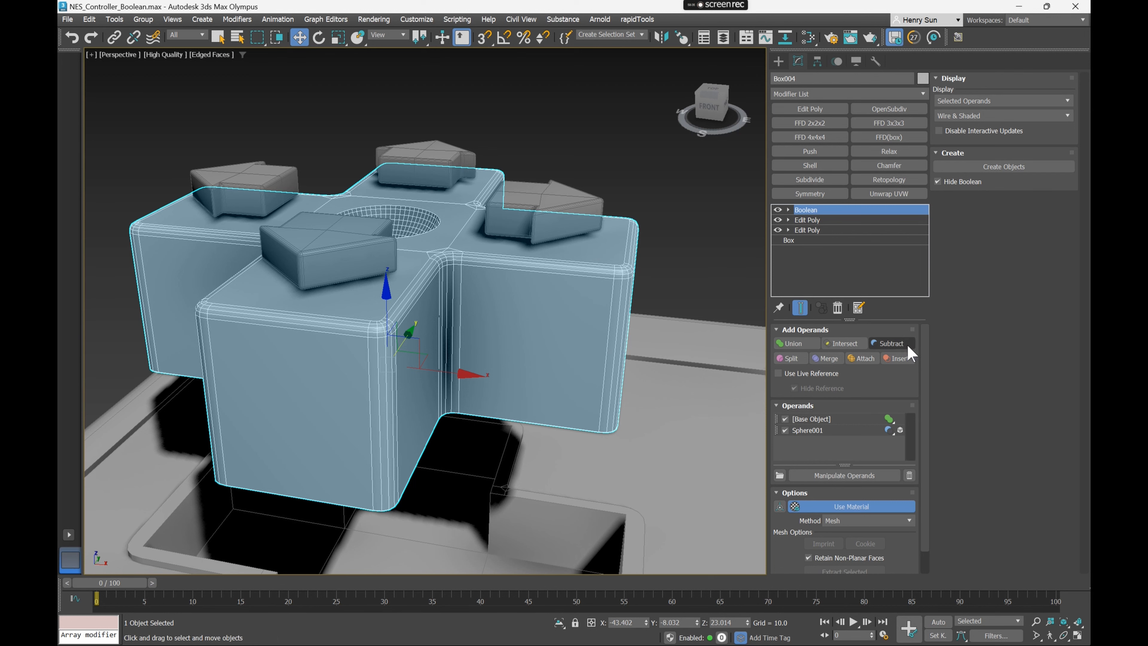
{"action": "left_click", "coordinate": [890, 343]}
{"action": "left_click", "coordinate": [592, 210]}
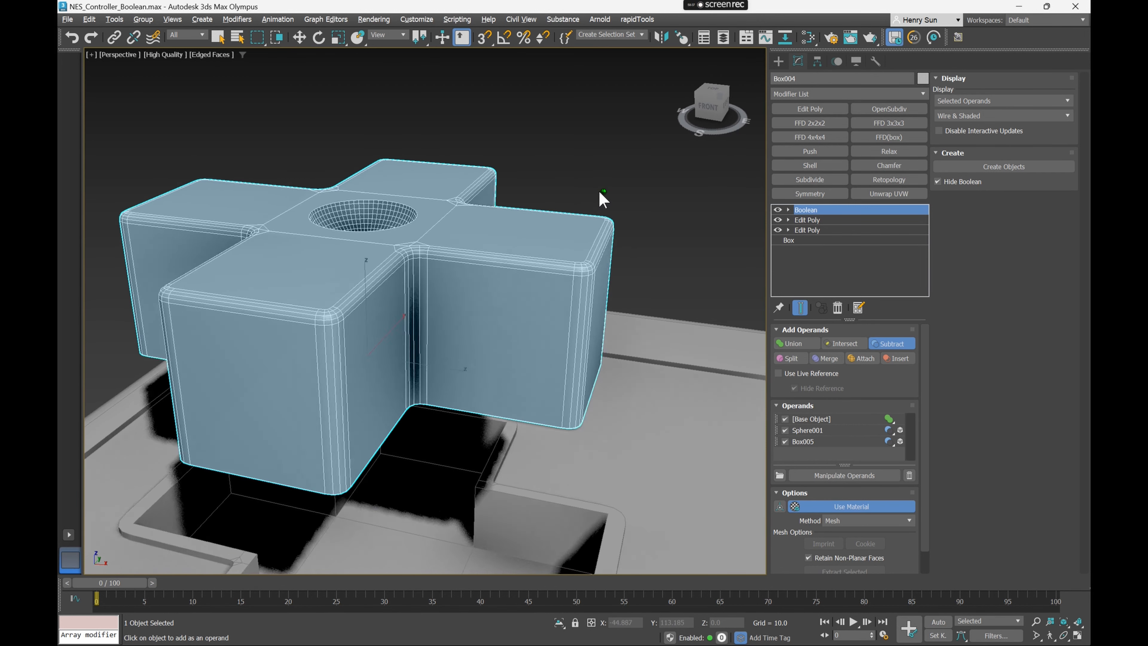
{"action": "middle_click_drag", "start_coordinate": [600, 192], "coordinate": [595, 191], "text": "alt"}
{"action": "middle_click_drag", "start_coordinate": [435, 198], "coordinate": [458, 233]}
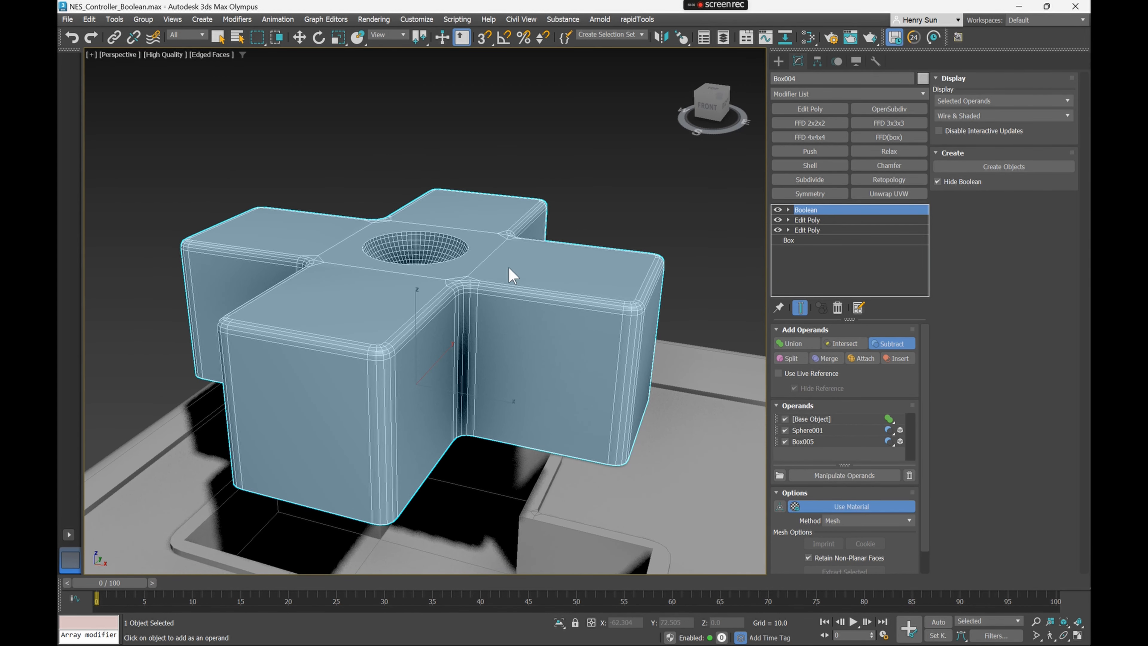
{"action": "middle_click_drag", "start_coordinate": [509, 274], "coordinate": [544, 248], "text": "alt"}
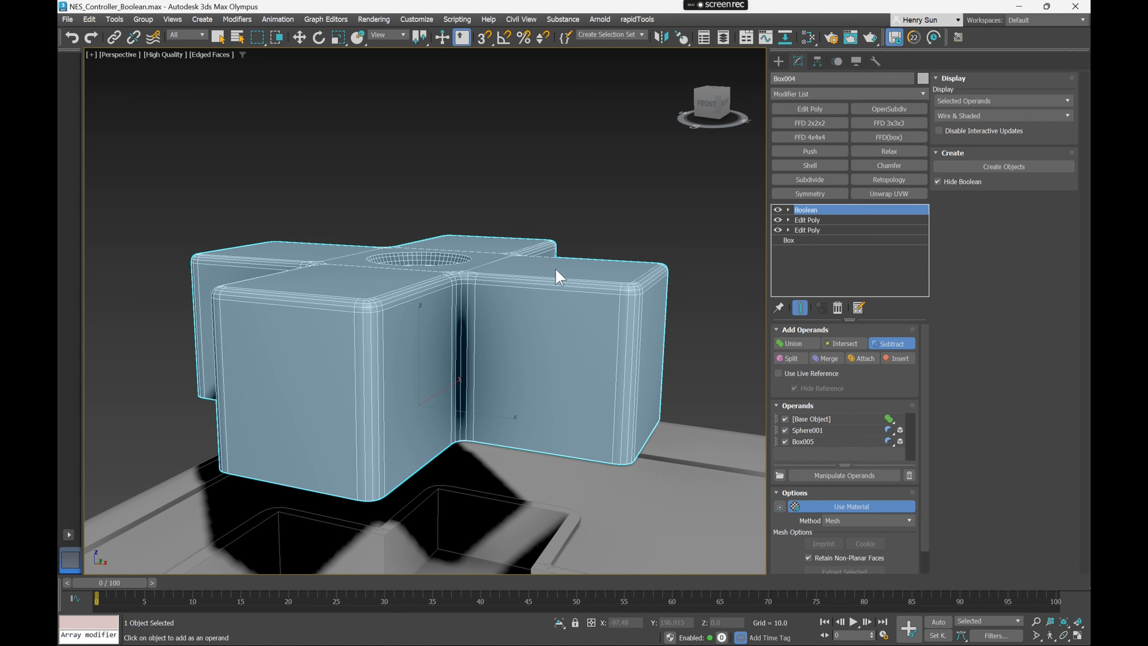
Select the Box005 Boolean operand and lower the arrows into the D-pad's top face, to a Z of about 30.22
{"action": "left_click", "coordinate": [820, 442]}
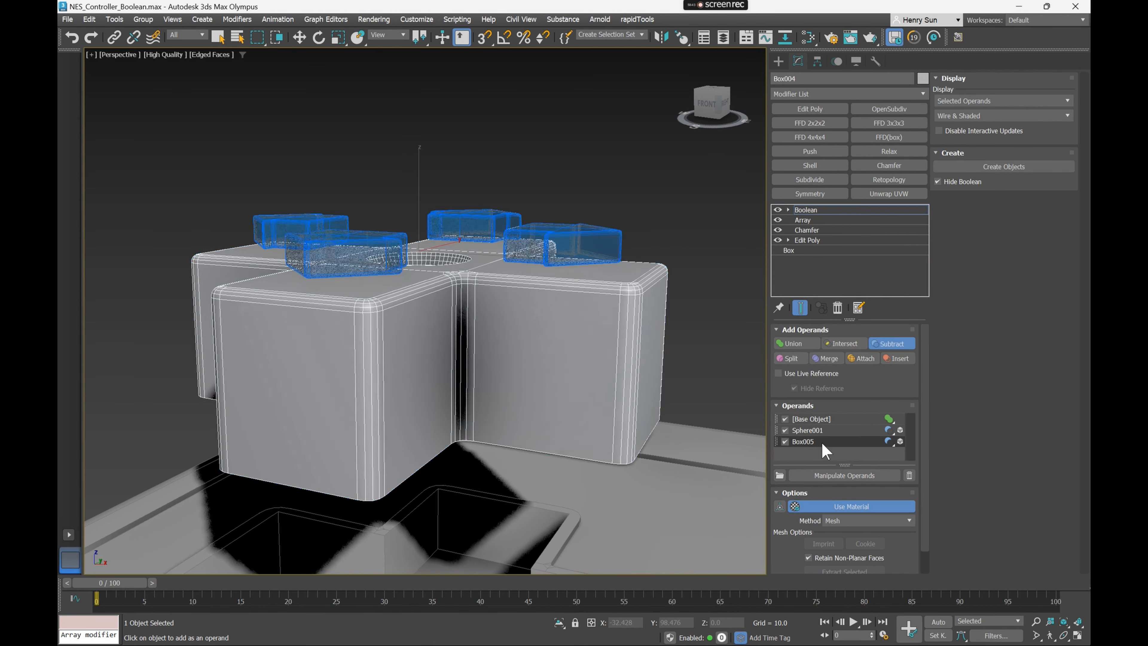
{"action": "middle_click_drag", "start_coordinate": [590, 273], "coordinate": [503, 218], "text": "alt"}
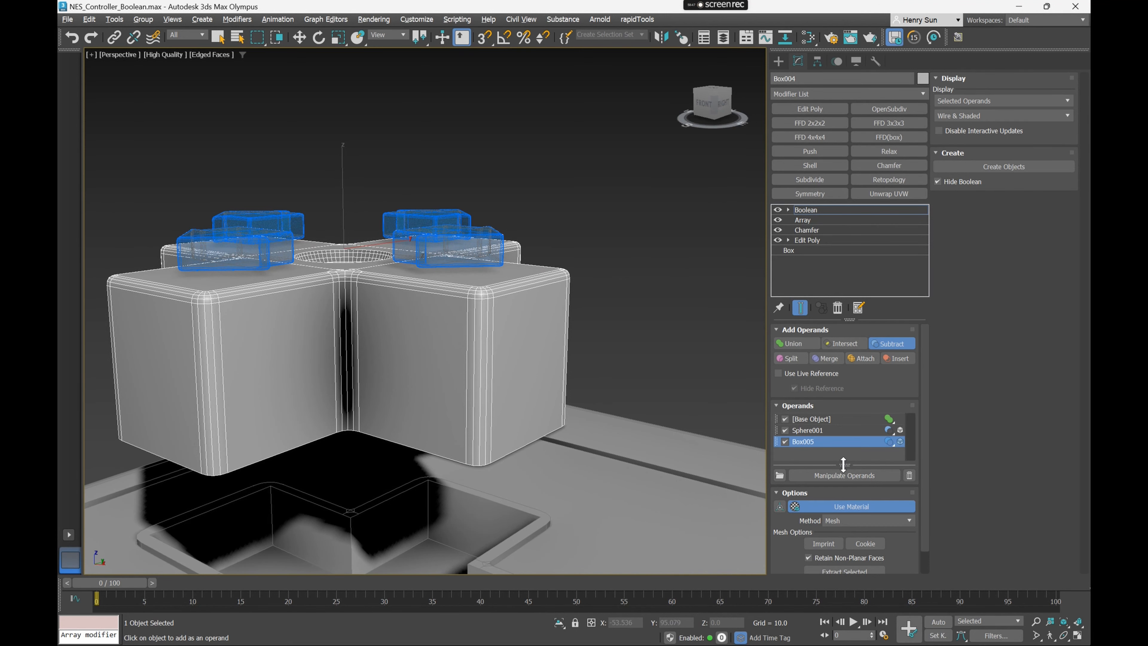
{"action": "left_click_drag", "start_coordinate": [843, 465], "coordinate": [845, 494]}
{"action": "middle_click_drag", "start_coordinate": [425, 220], "coordinate": [489, 245]}
{"action": "key", "text": "w"}
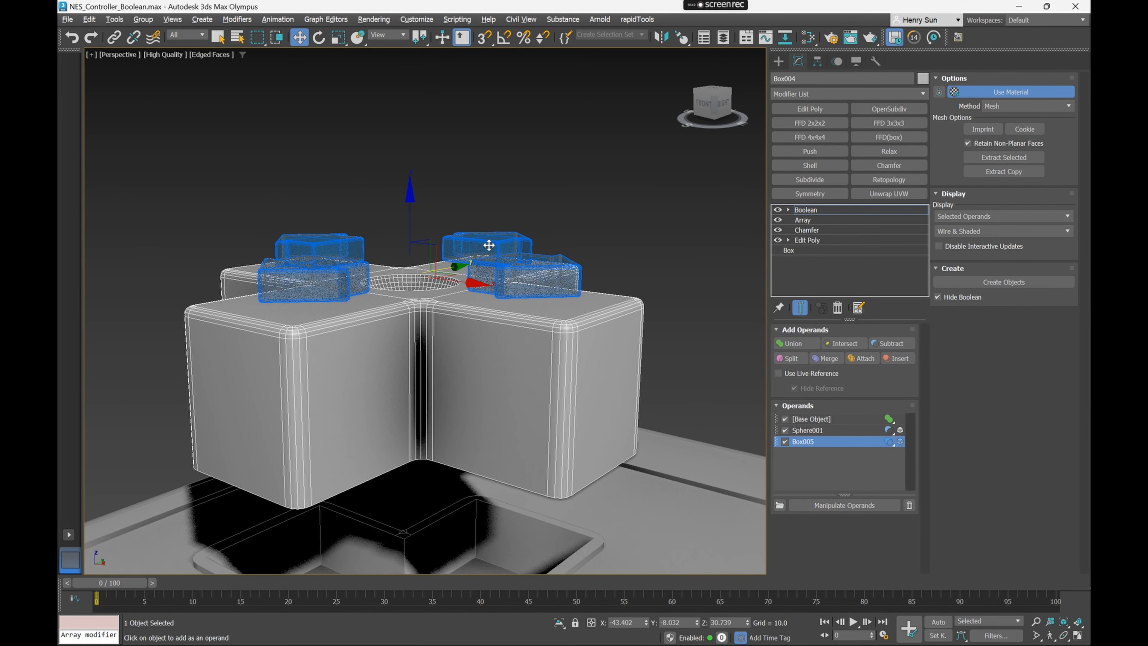
{"action": "left_click_drag", "start_coordinate": [410, 192], "coordinate": [410, 194]}
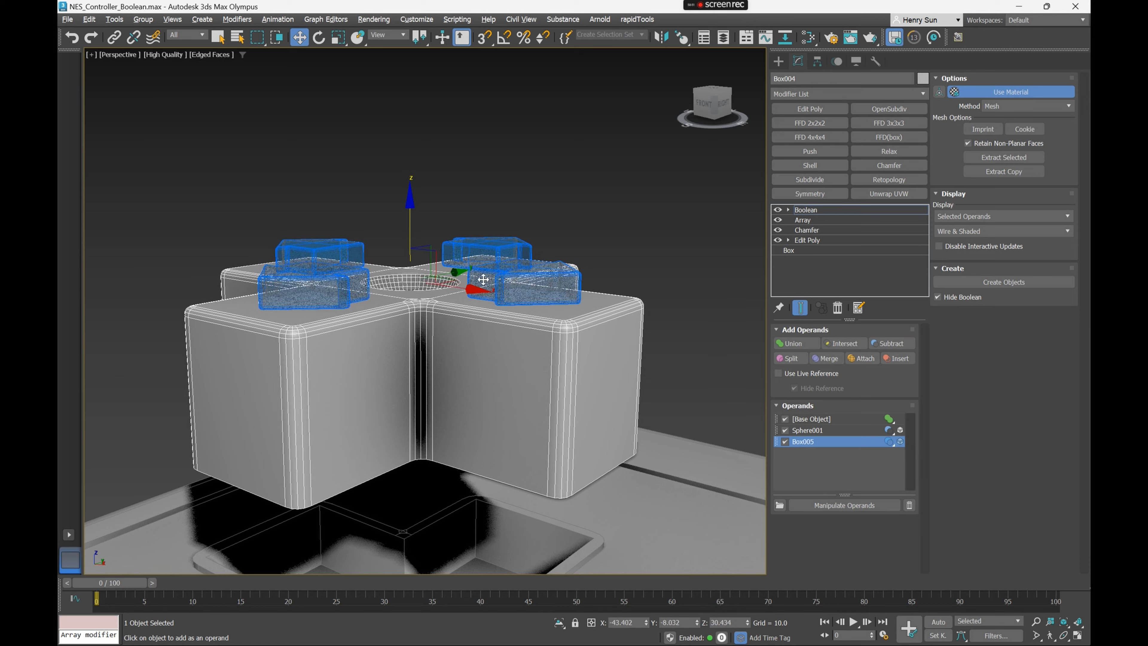
{"action": "scroll", "coordinate": [497, 294], "scroll_direction": "up", "scroll_amount": 5}
{"action": "left_click_drag", "start_coordinate": [277, 174], "coordinate": [278, 184]}
{"action": "mouse_move", "coordinate": [486, 322]}
{"action": "middle_mouse_down", "text": "alt"}
{"action": "mouse_move", "coordinate": [432, 326]}
{"action": "mouse_move", "coordinate": [491, 325]}
{"action": "middle_mouse_up", "text": "alt"}
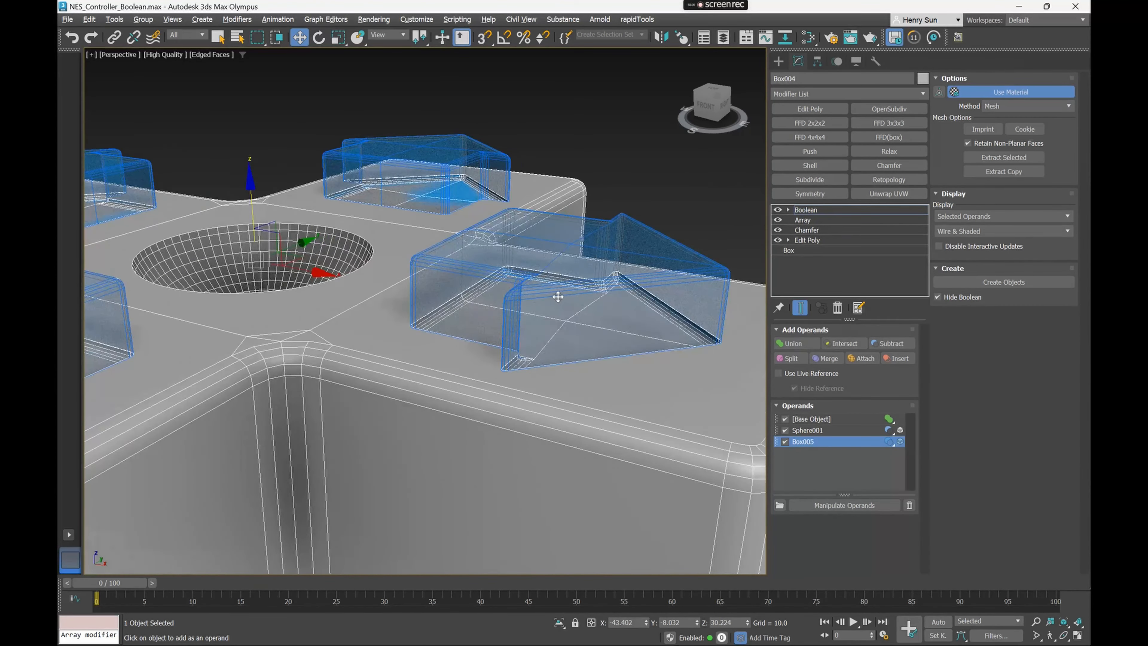
Change the Boolean's display from Selected Operands to Results
{"action": "mouse_move", "coordinate": [556, 290]}
{"action": "middle_mouse_down", "text": "alt"}
{"action": "mouse_move", "coordinate": [696, 313]}
{"action": "mouse_move", "coordinate": [553, 281]}
{"action": "middle_mouse_up", "text": "alt"}
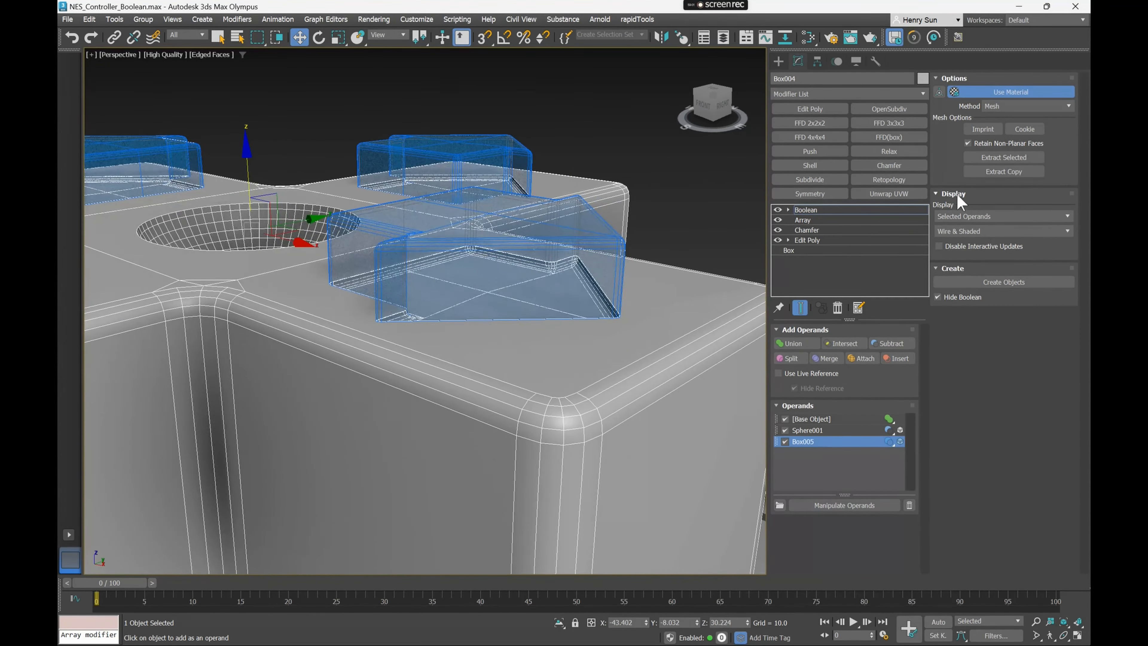
{"action": "left_click", "coordinate": [1017, 231]}
{"action": "left_click", "coordinate": [1022, 231]}
{"action": "left_click", "coordinate": [1017, 216]}
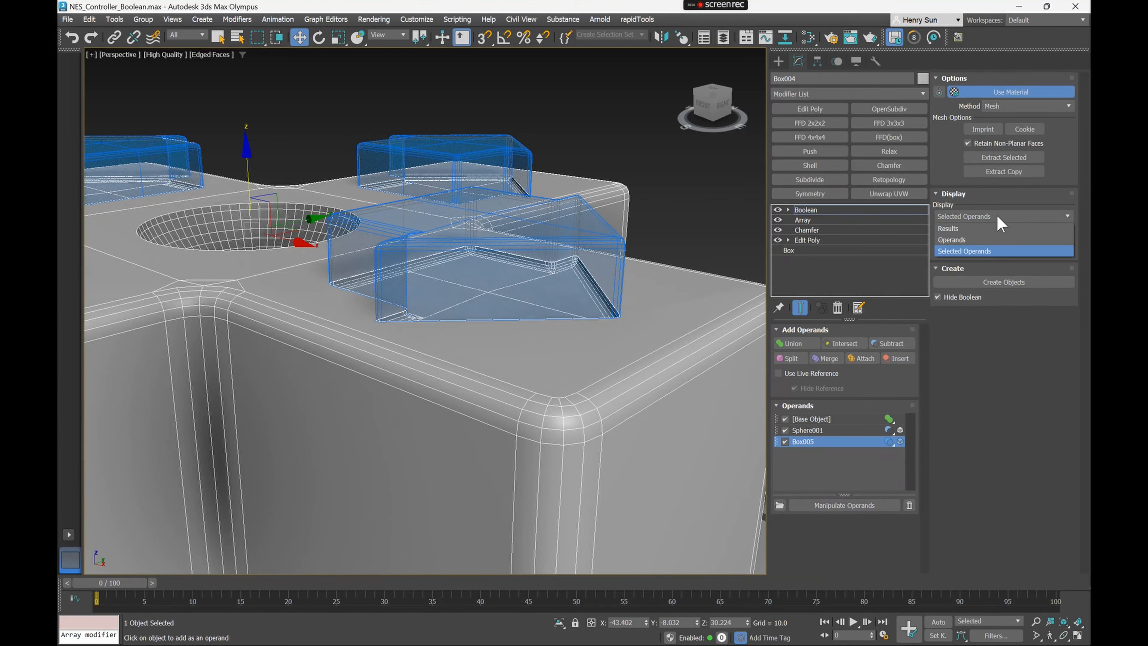
{"action": "left_click", "coordinate": [997, 229]}
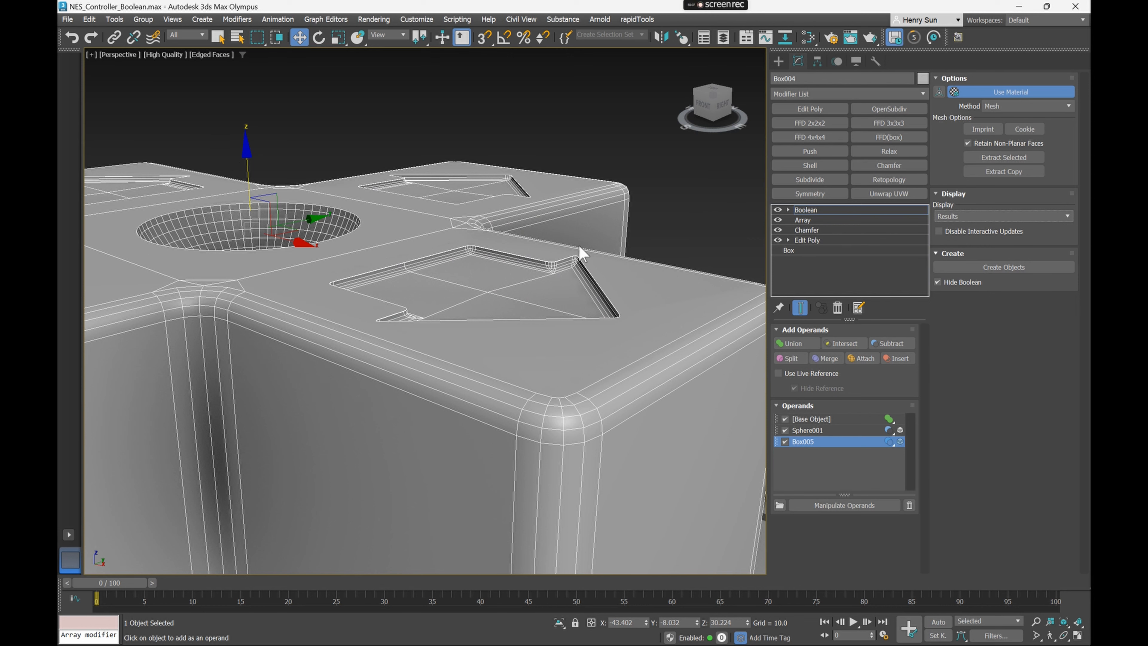
Fine-tune the depth of the engraved arrows by moving the Box005 operand to a Z of about 30.2
{"action": "left_click_drag", "start_coordinate": [246, 153], "coordinate": [256, 153]}
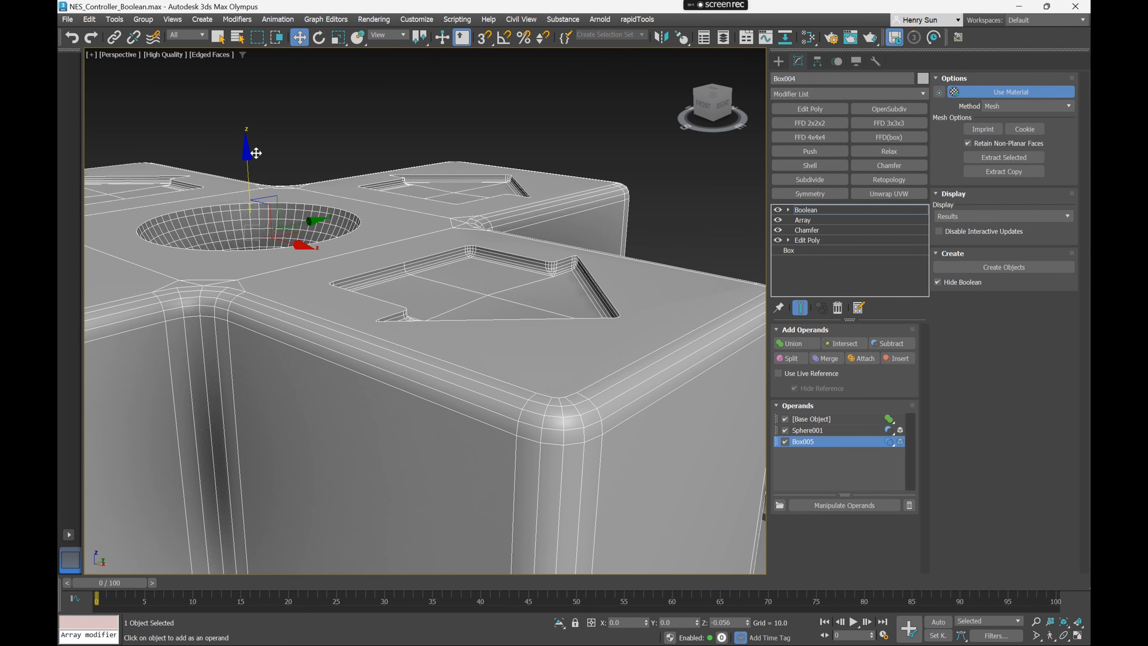
{"action": "middle_click_drag", "start_coordinate": [310, 187], "coordinate": [464, 265], "text": "alt"}
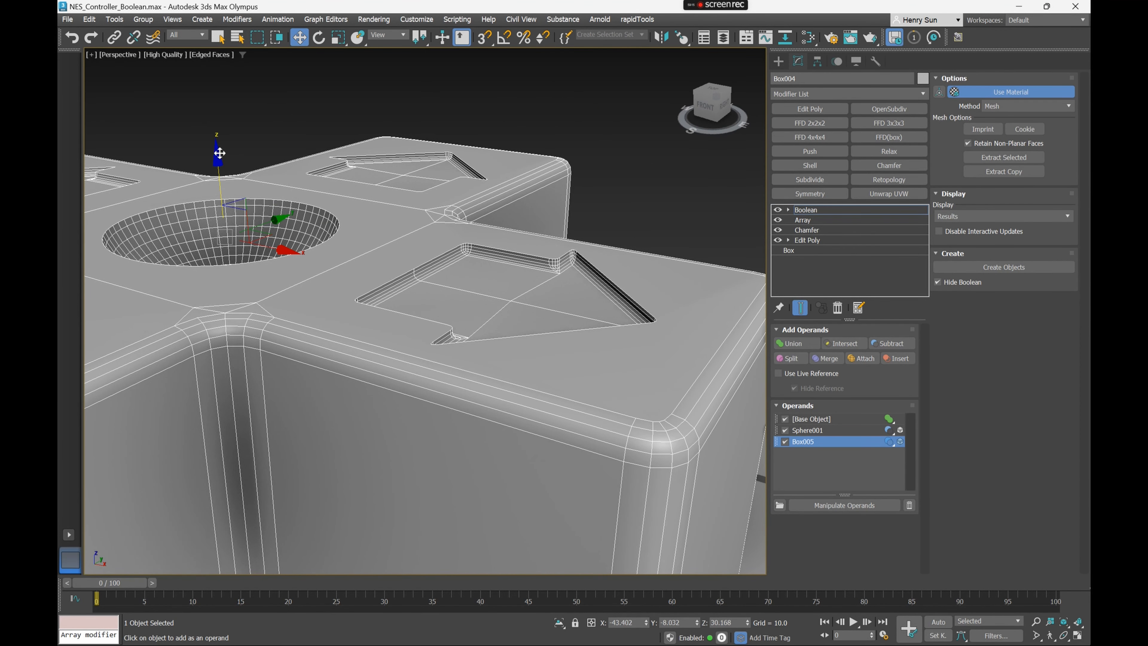
{"action": "left_click_drag", "start_coordinate": [221, 152], "coordinate": [315, 238]}
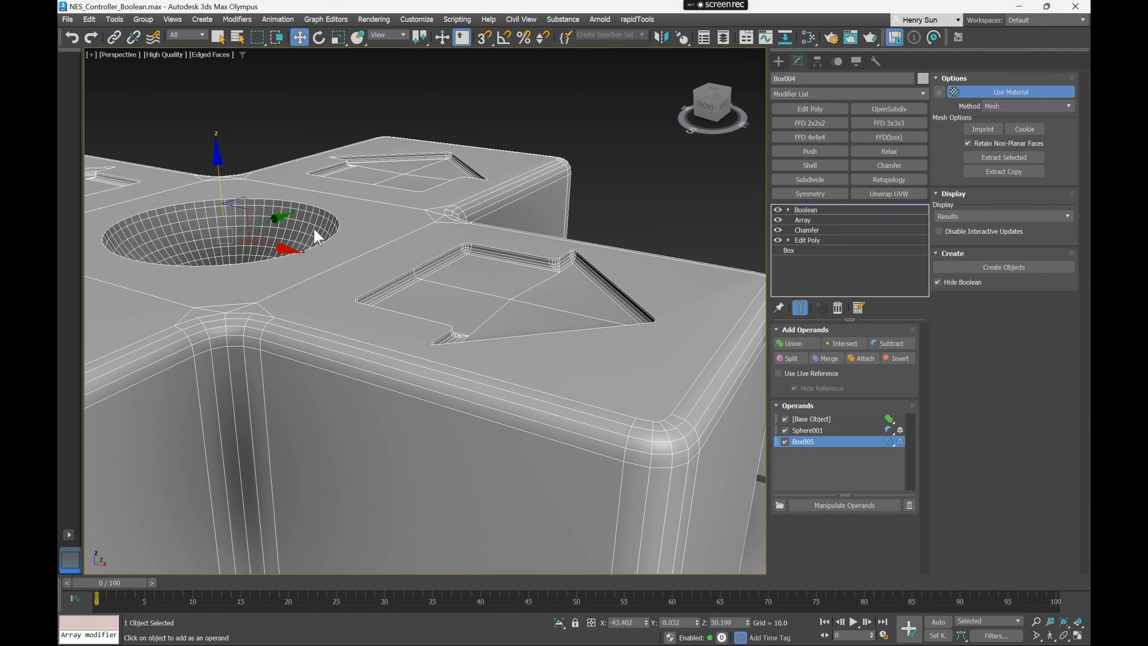
{"action": "middle_click_drag", "start_coordinate": [559, 281], "coordinate": [546, 253], "text": "alt"}
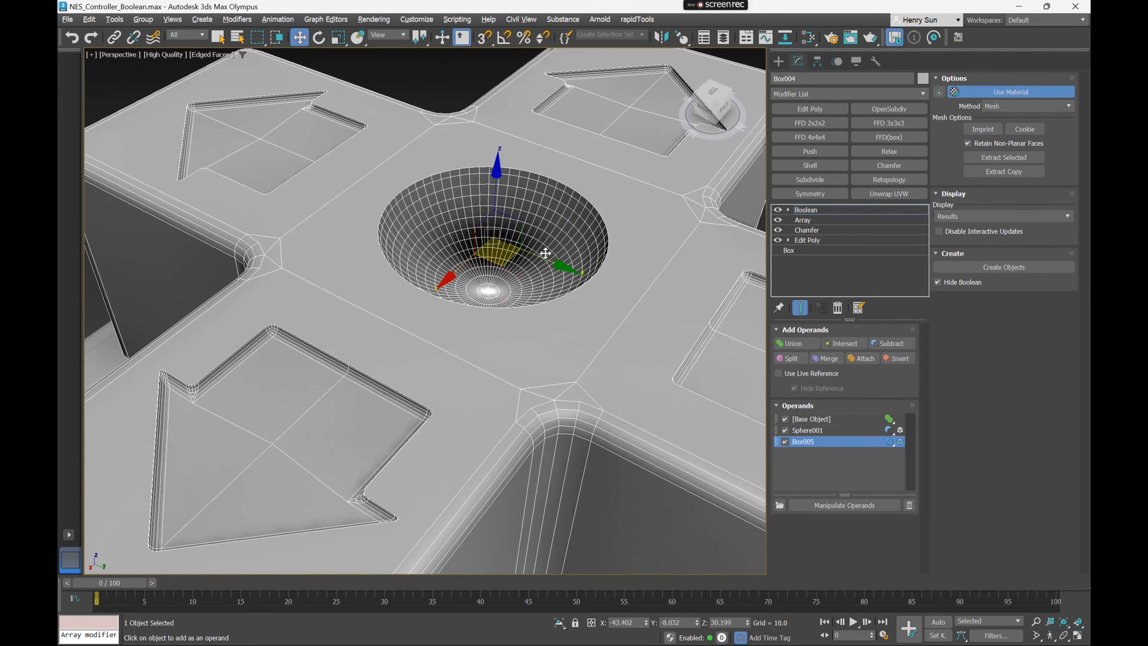
Raise the Sphere001 operand to a Z of about 31.9 to make the dimple shallower, and check it from above against the reference
{"action": "left_click", "coordinate": [840, 429]}
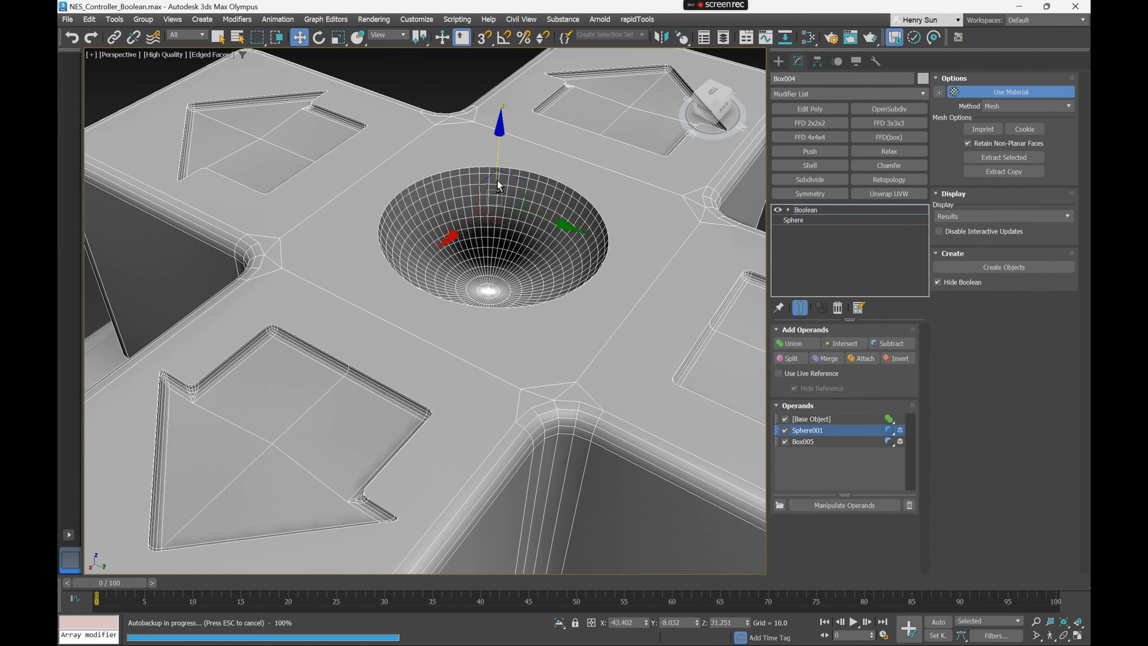
{"action": "middle_click_drag", "start_coordinate": [499, 181], "coordinate": [470, 167], "text": "alt"}
{"action": "left_click_drag", "start_coordinate": [451, 121], "coordinate": [457, 91]}
{"action": "key", "text": "t"}
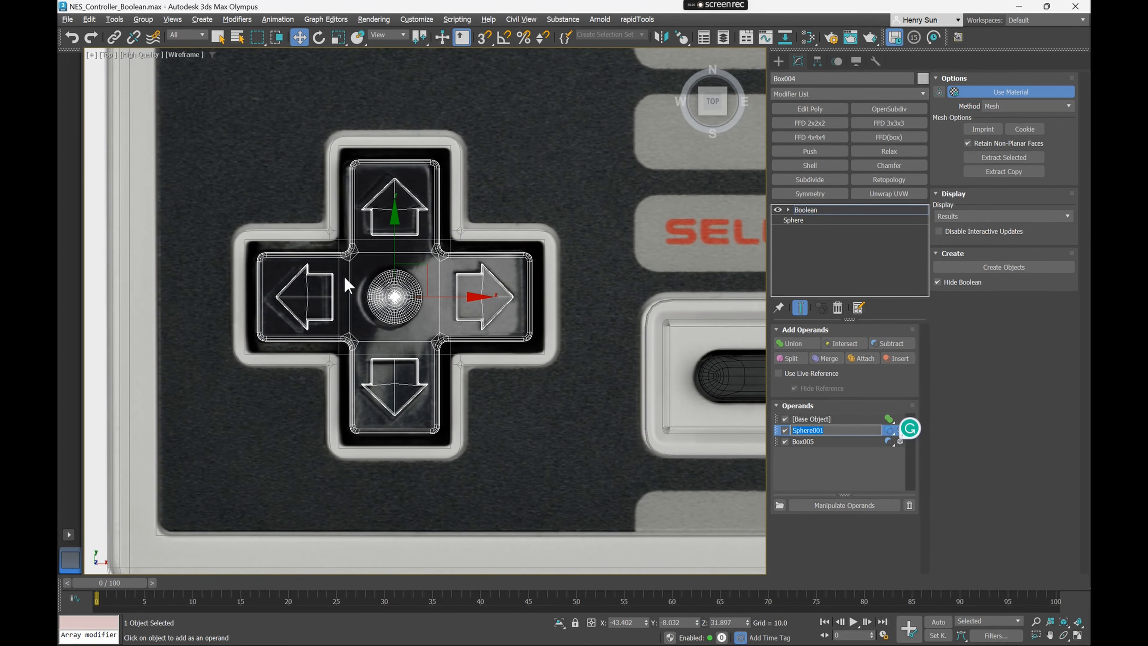
{"action": "key", "text": "F3"}
{"action": "scroll", "coordinate": [329, 262], "scroll_direction": "up", "scroll_amount": 3}
{"action": "key", "text": "p"}
{"action": "key", "text": "space"}
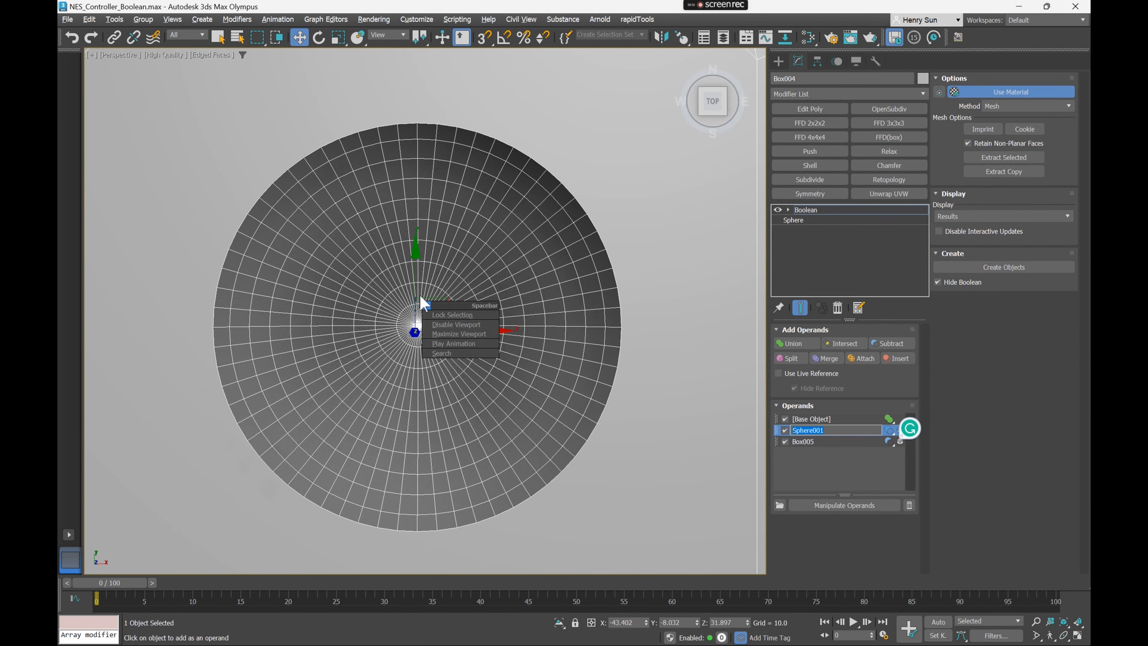
{"action": "scroll", "coordinate": [530, 283], "scroll_direction": "down", "scroll_amount": 8}
{"action": "scroll", "coordinate": [477, 333], "scroll_direction": "up", "scroll_amount": 4}
Flatten the Sphere001 operand by scaling it down along its Z axis to make the dimple shallower
{"action": "middle_click_drag", "start_coordinate": [477, 334], "coordinate": [437, 292], "text": "alt"}
{"action": "middle_click_drag", "start_coordinate": [437, 292], "coordinate": [415, 300]}
{"action": "key", "text": "e"}
{"action": "key", "text": "r"}
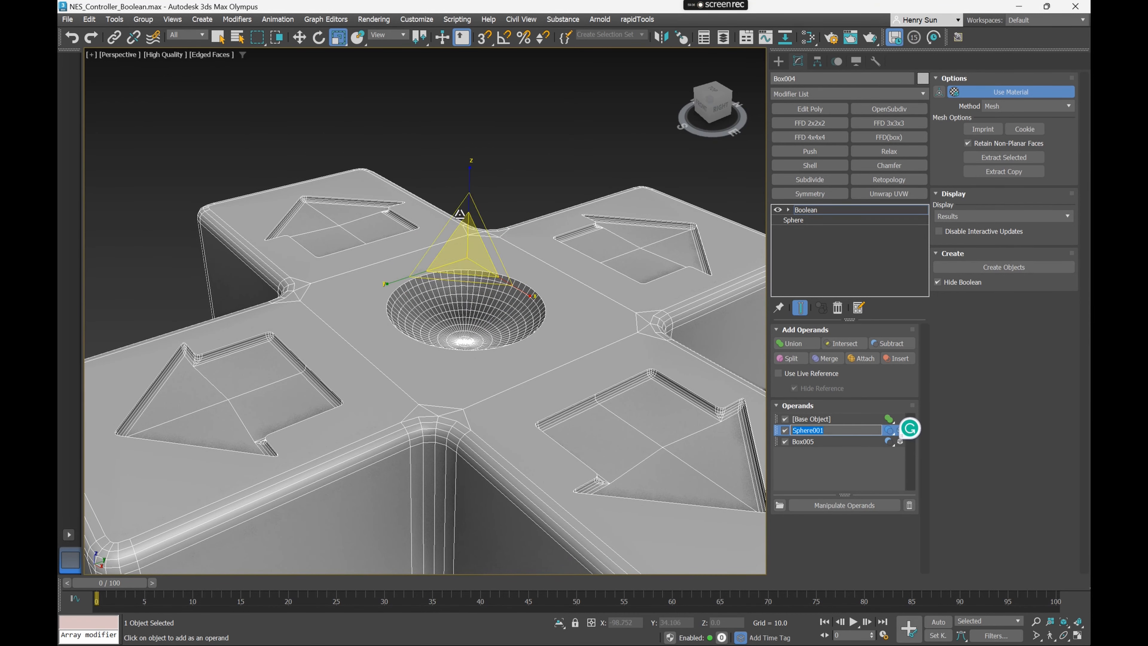
{"action": "middle_click_drag", "start_coordinate": [461, 205], "coordinate": [464, 209], "text": "alt"}
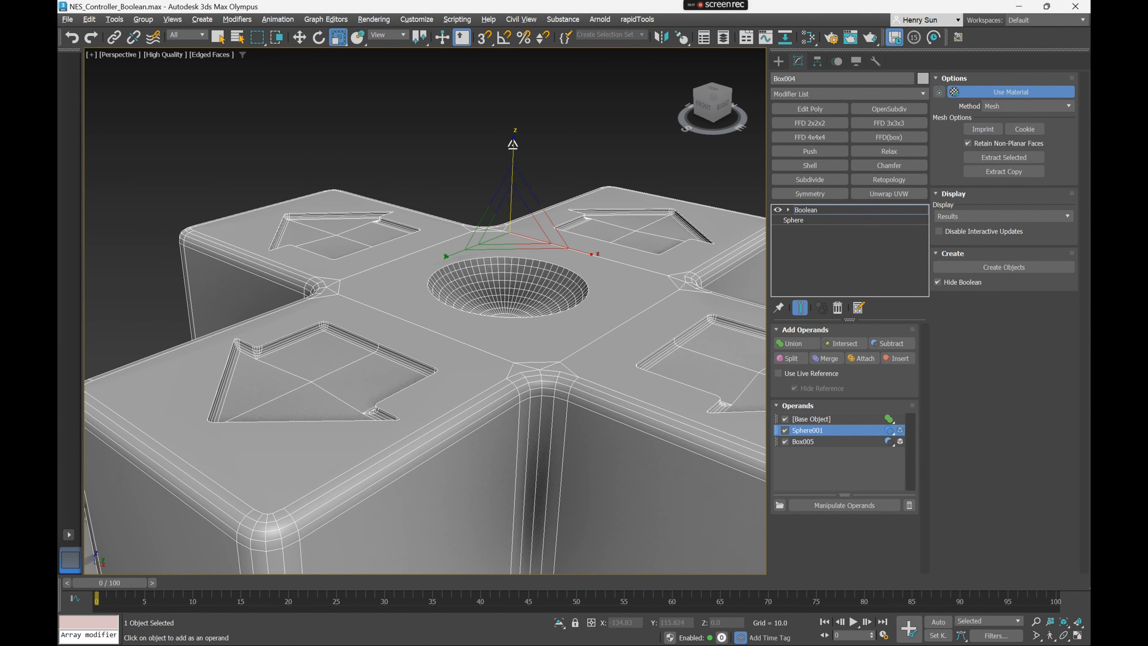
{"action": "left_click_drag", "start_coordinate": [513, 144], "coordinate": [514, 154]}
{"action": "middle_click_drag", "start_coordinate": [514, 167], "coordinate": [434, 191]}
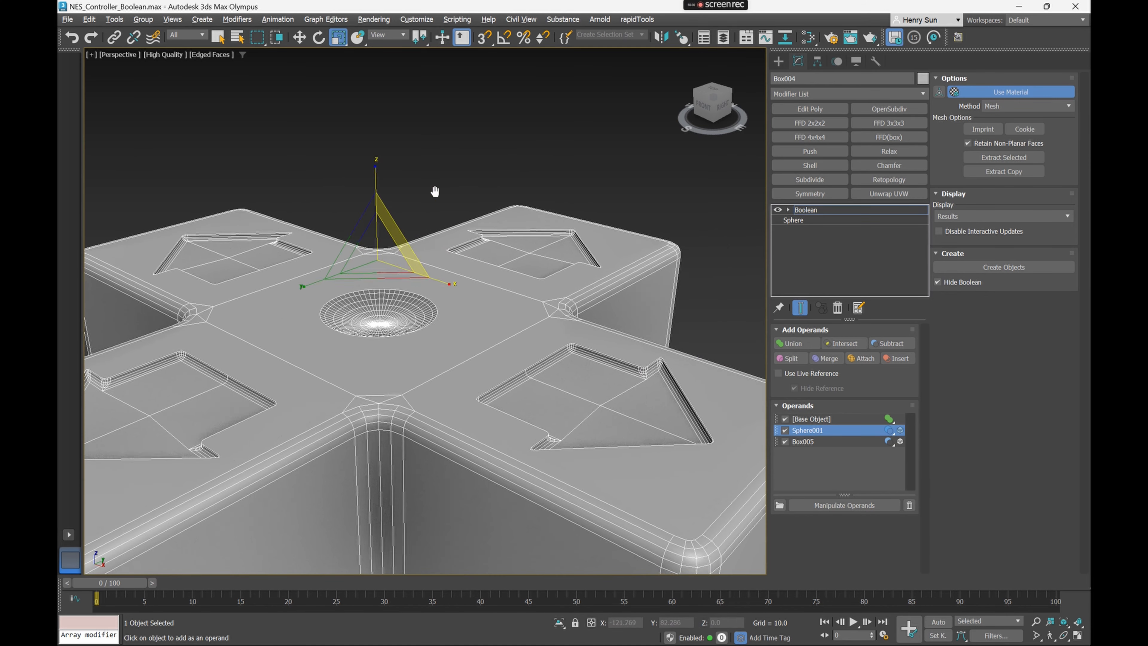
Lower the Sphere001 operand to a Z of about 31.6 to widen the dimple, and finish editing the D-pad's operands
{"action": "key", "text": "w"}
{"action": "left_click_drag", "start_coordinate": [376, 187], "coordinate": [377, 201]}
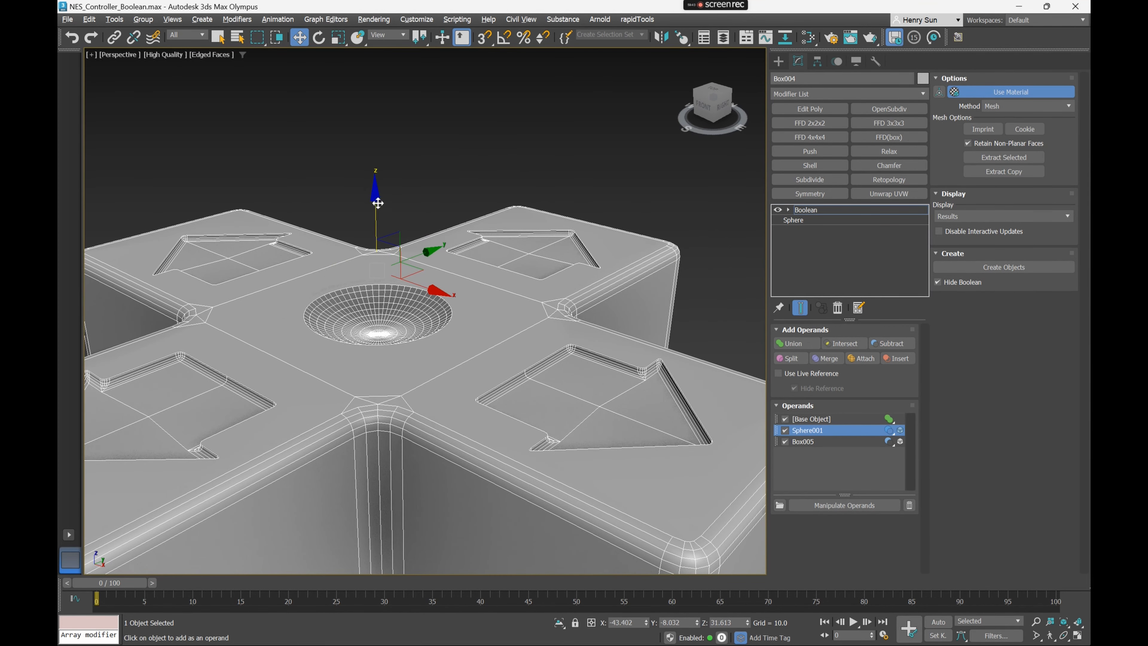
{"action": "middle_click_drag", "start_coordinate": [376, 200], "coordinate": [486, 285], "text": "alt"}
{"action": "left_click", "coordinate": [806, 209]}
{"action": "left_click", "coordinate": [728, 185]}
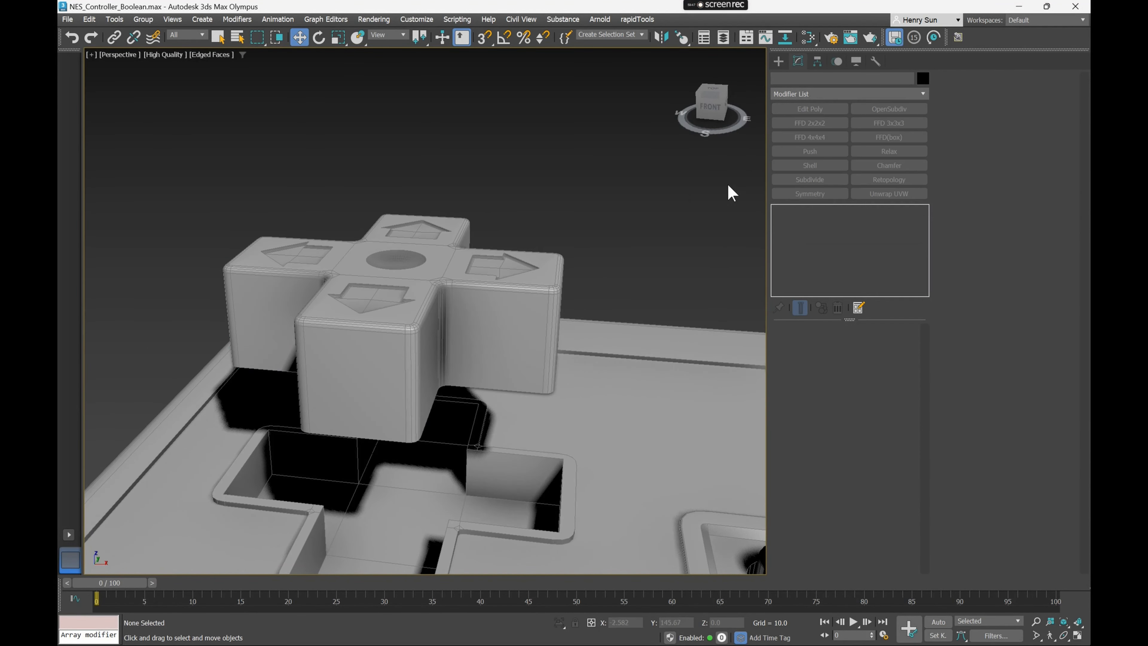
Lower the whole D-pad into its cross-shaped recess in the controller body, to a Z of about 7.3
{"action": "scroll", "coordinate": [482, 244], "scroll_direction": "down", "scroll_amount": 3}
{"action": "middle_click_drag", "start_coordinate": [483, 244], "coordinate": [515, 244], "text": "alt"}
{"action": "left_click", "coordinate": [409, 274]}
{"action": "middle_click_drag", "start_coordinate": [409, 274], "coordinate": [436, 266], "text": "alt"}
{"action": "left_click_drag", "start_coordinate": [410, 234], "coordinate": [413, 336]}
{"action": "left_click", "coordinate": [369, 223]}
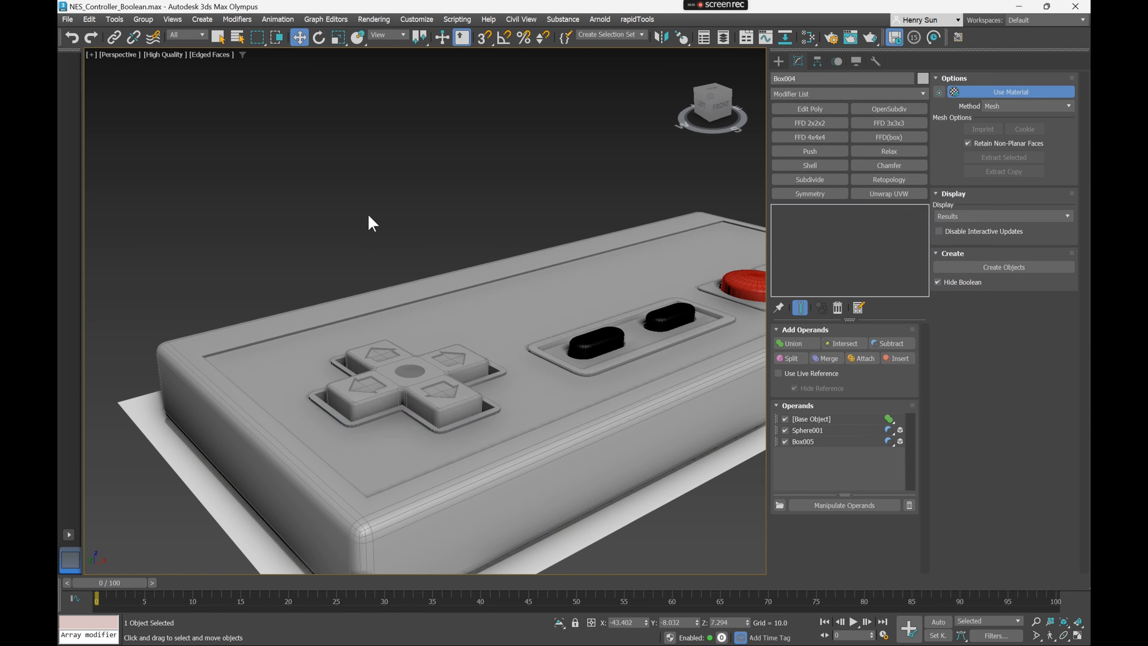
Set the D-pad's object color to black to match the Select and Start buttons
{"action": "middle_click_drag", "start_coordinate": [369, 223], "coordinate": [393, 297], "text": "alt"}
{"action": "left_click", "coordinate": [343, 442]}
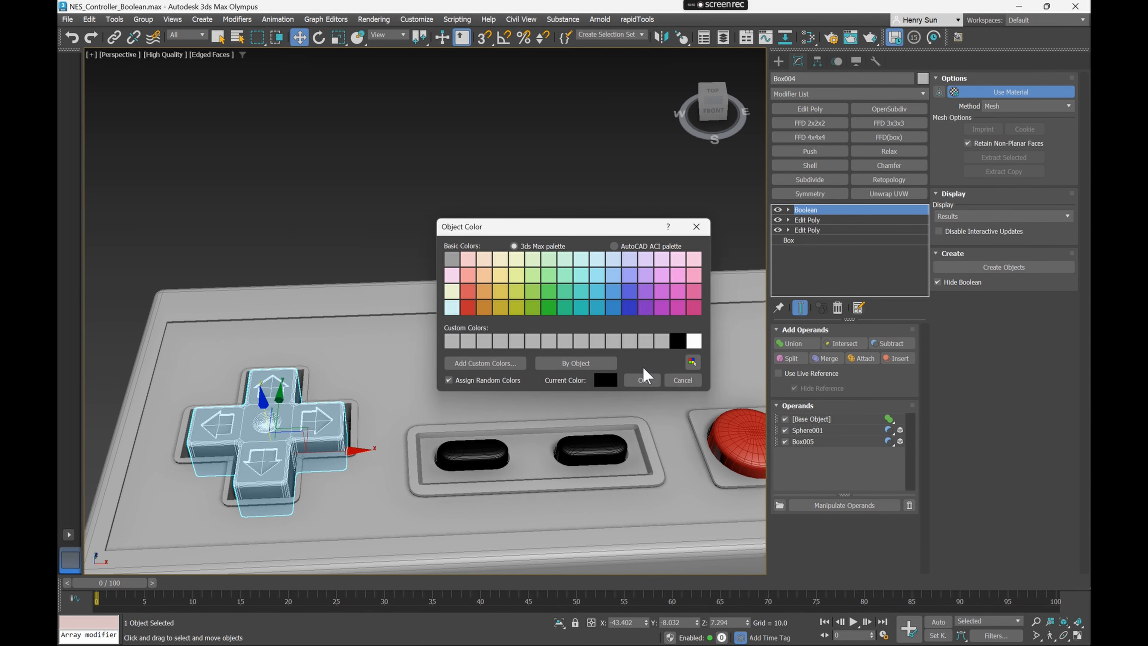
{"action": "left_click", "coordinate": [642, 380]}
{"action": "left_click", "coordinate": [469, 210]}
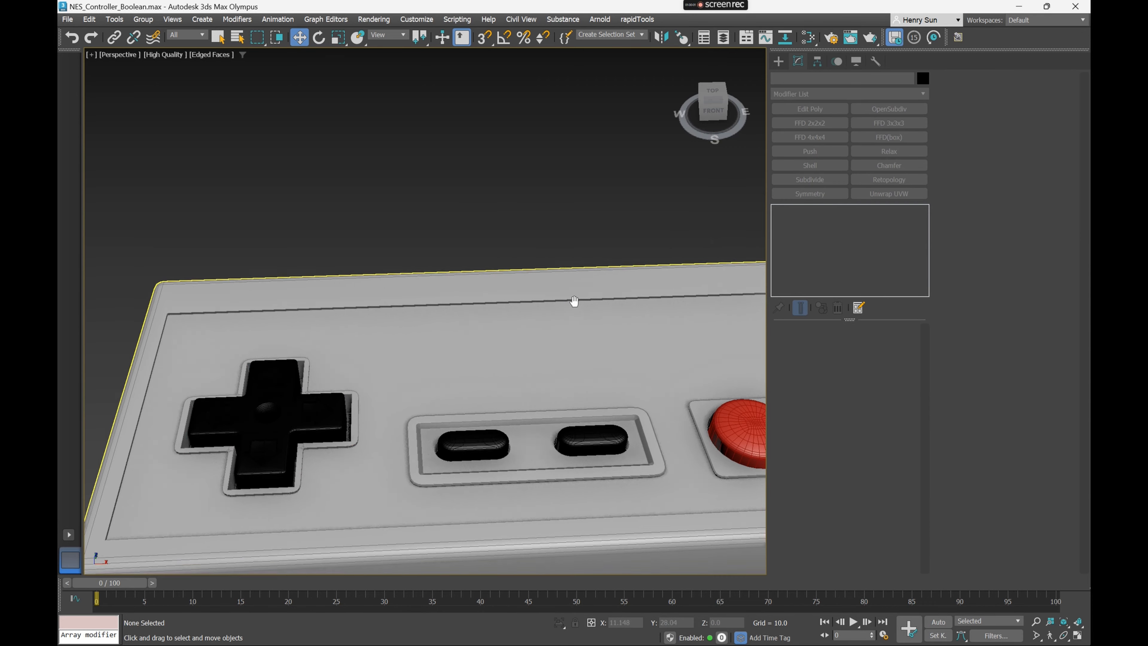
Turn off the edged faces display and check the controller against the reference image in wireframe and shaded views
{"action": "middle_click_drag", "start_coordinate": [407, 290], "coordinate": [430, 284], "text": "alt"}
{"action": "key", "text": "F4"}
{"action": "mouse_move", "coordinate": [555, 353]}
{"action": "middle_mouse_down"}
{"action": "mouse_move", "coordinate": [522, 336]}
{"action": "mouse_move", "coordinate": [499, 342]}
{"action": "mouse_move", "coordinate": [298, 306]}
{"action": "mouse_move", "coordinate": [333, 359]}
{"action": "mouse_move", "coordinate": [344, 328]}
{"action": "mouse_move", "coordinate": [448, 304]}
{"action": "middle_mouse_up"}
{"action": "scroll", "coordinate": [498, 343], "scroll_direction": "down", "scroll_amount": 2}
{"action": "key", "text": "F3"}
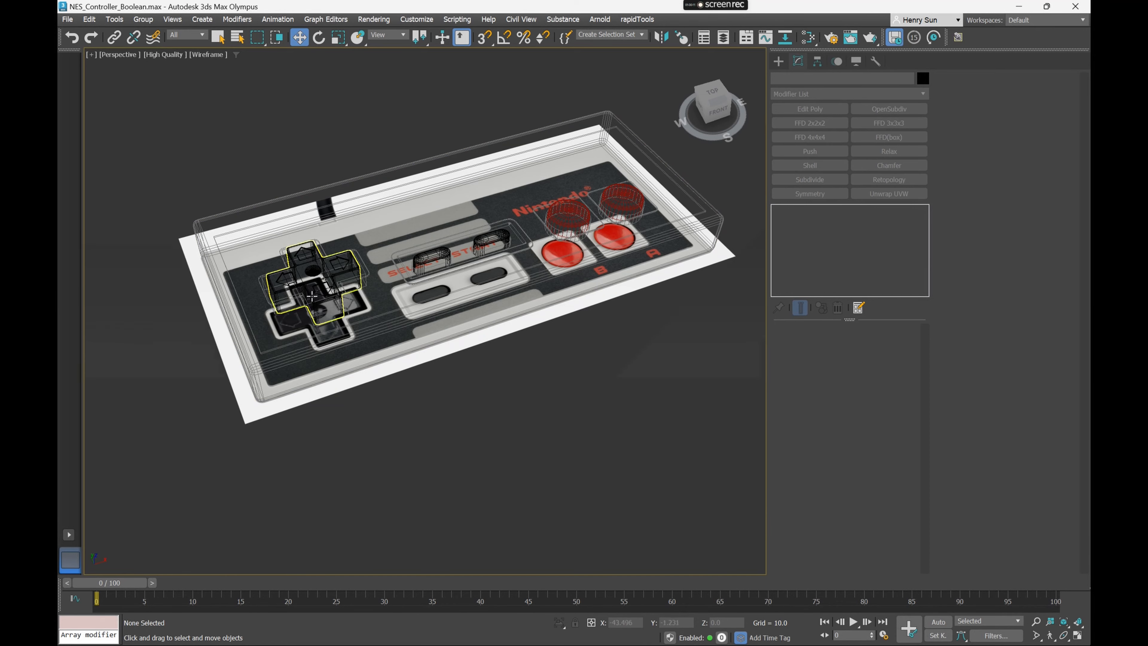
{"action": "key", "text": "F3"}
{"action": "mouse_move", "coordinate": [279, 318]}
{"action": "middle_mouse_down", "text": "alt"}
{"action": "mouse_move", "coordinate": [298, 337]}
{"action": "mouse_move", "coordinate": [579, 369]}
{"action": "mouse_move", "coordinate": [610, 349]}
{"action": "middle_mouse_up", "text": "alt"}
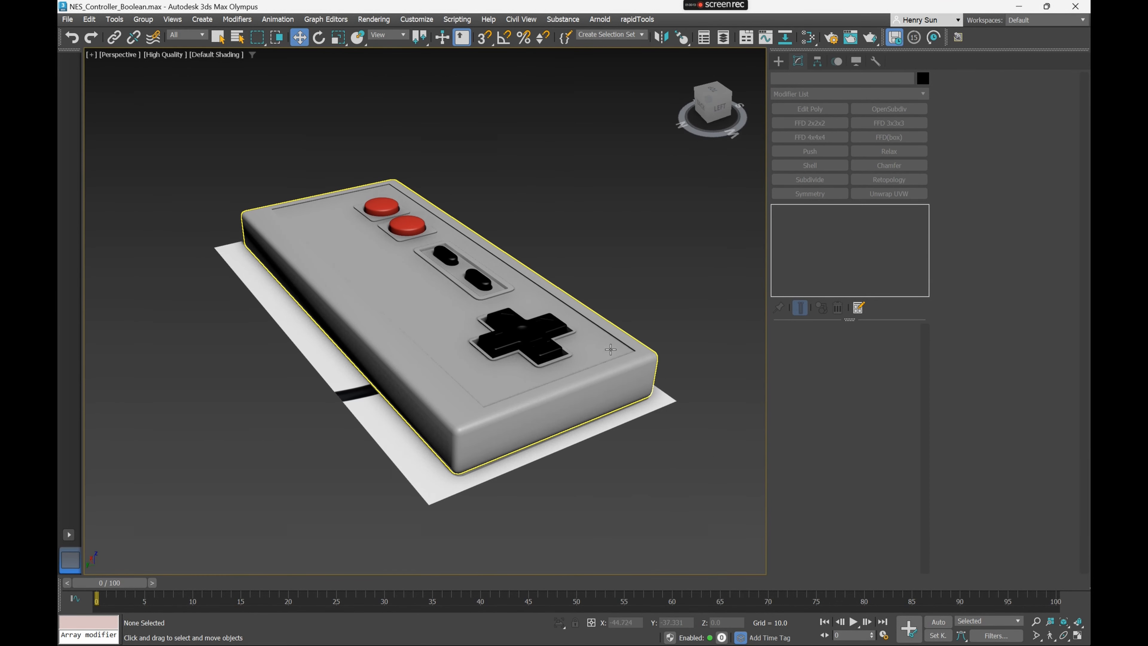
Select the controller body and review the full list of its Boolean operands
{"action": "left_click", "coordinate": [396, 368]}
{"action": "middle_click_drag", "start_coordinate": [396, 368], "coordinate": [543, 389], "text": "alt"}
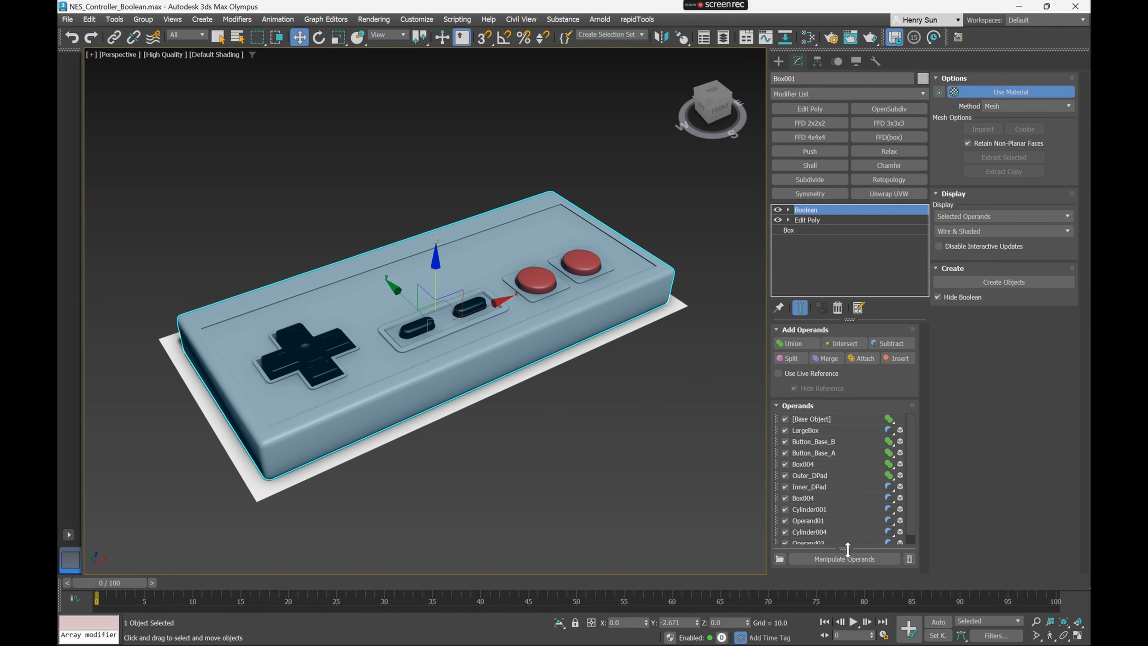
{"action": "left_click_drag", "start_coordinate": [847, 549], "coordinate": [849, 559]}
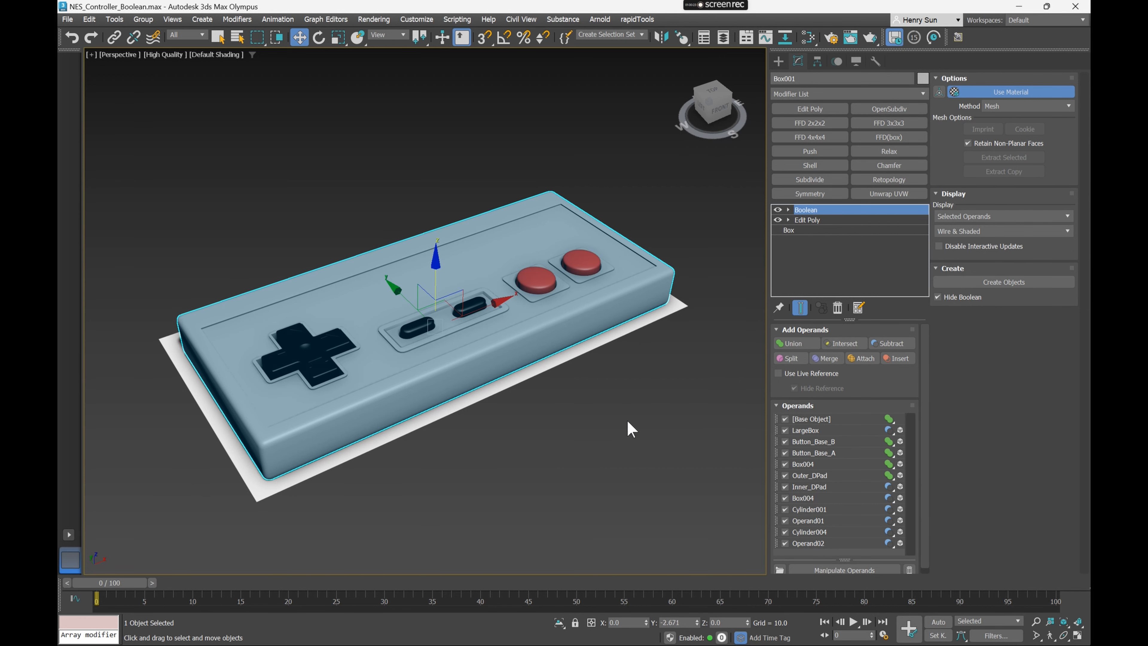
{"action": "left_click", "coordinate": [600, 428]}
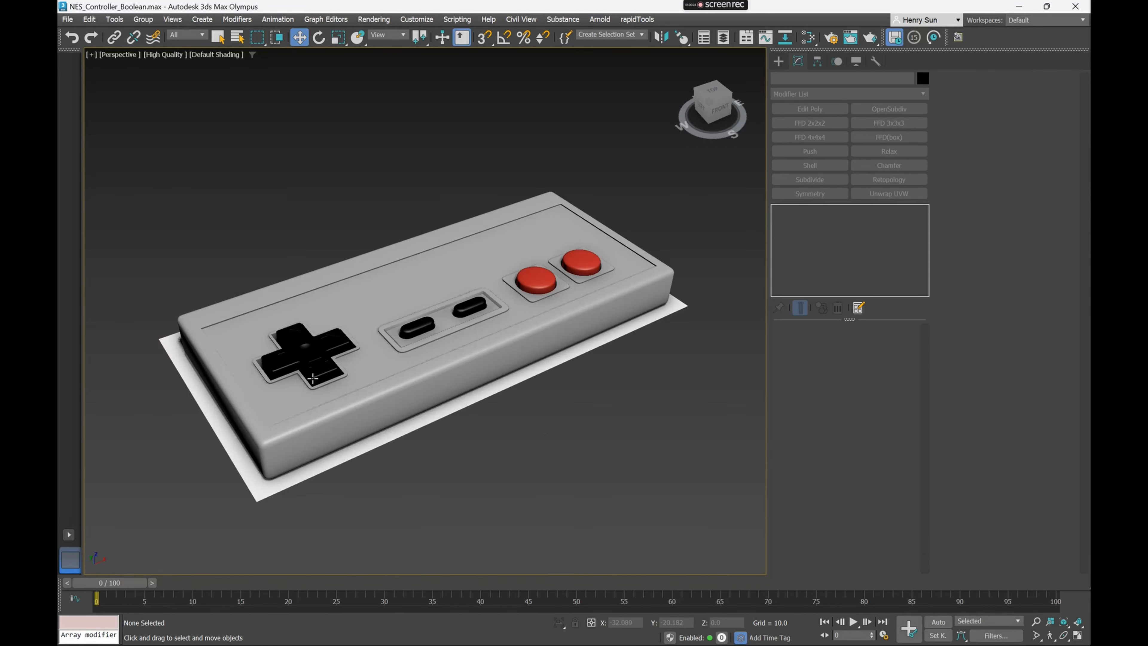
Show the Compound Objects creation tools for the controller body to review the Boolean, ProBoolean and ProCutter options
{"action": "left_click", "coordinate": [541, 313]}
{"action": "left_click", "coordinate": [778, 61]}
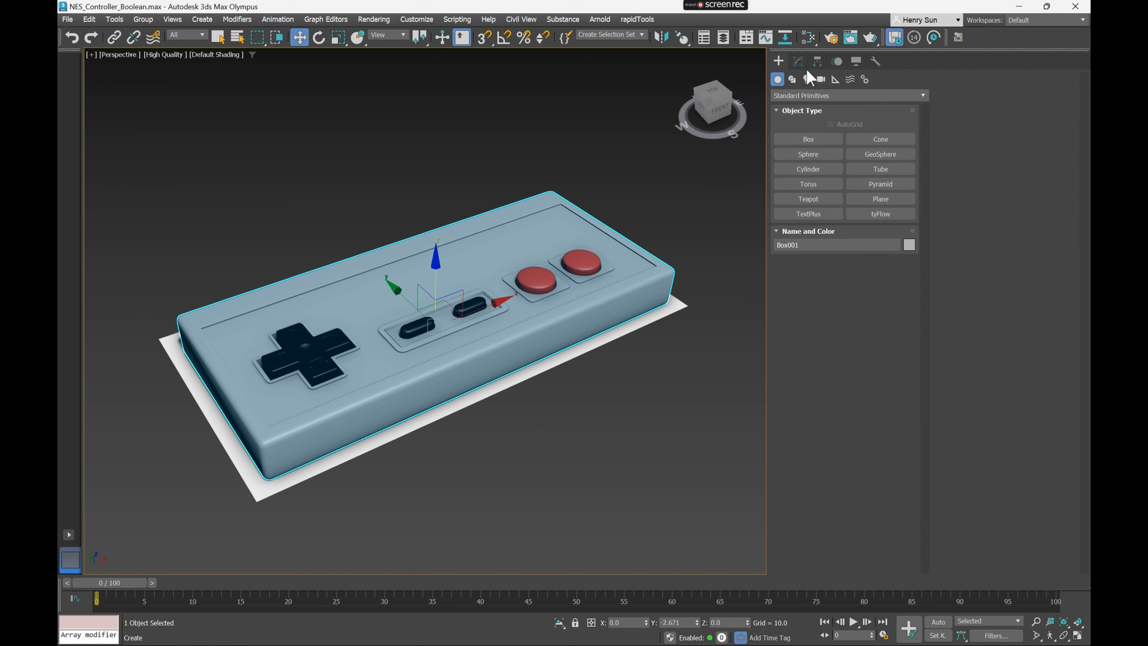
{"action": "left_click", "coordinate": [827, 95]}
{"action": "left_click", "coordinate": [825, 119]}
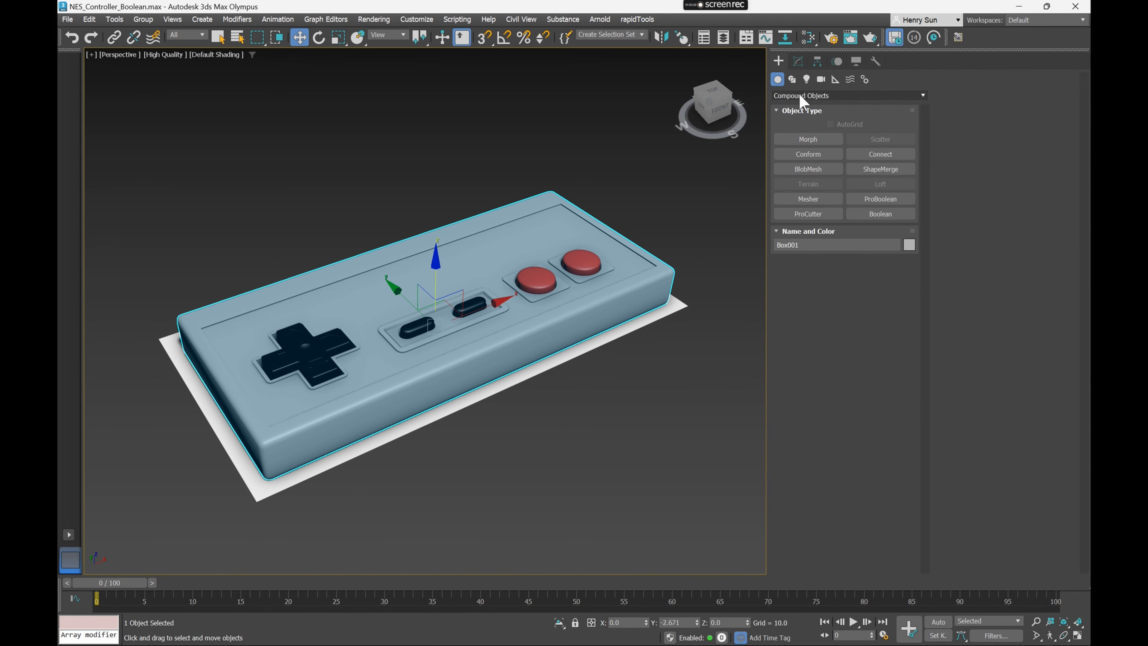
{"action": "left_click", "coordinate": [825, 96]}
{"action": "left_click", "coordinate": [827, 121]}
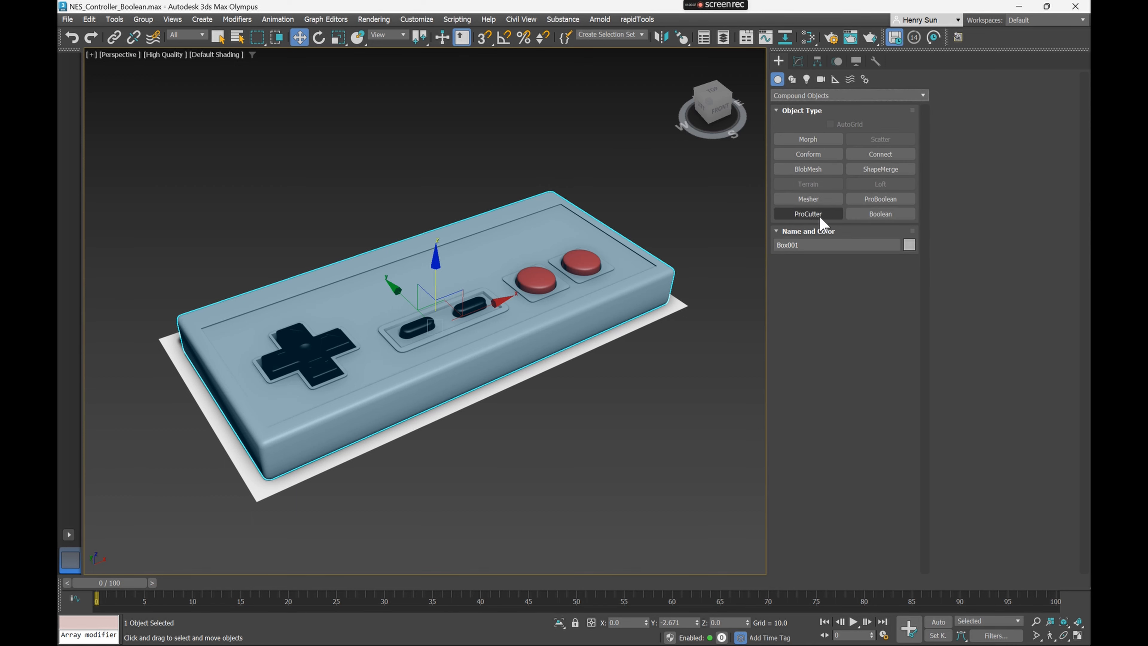
{"action": "left_click", "coordinate": [564, 415]}
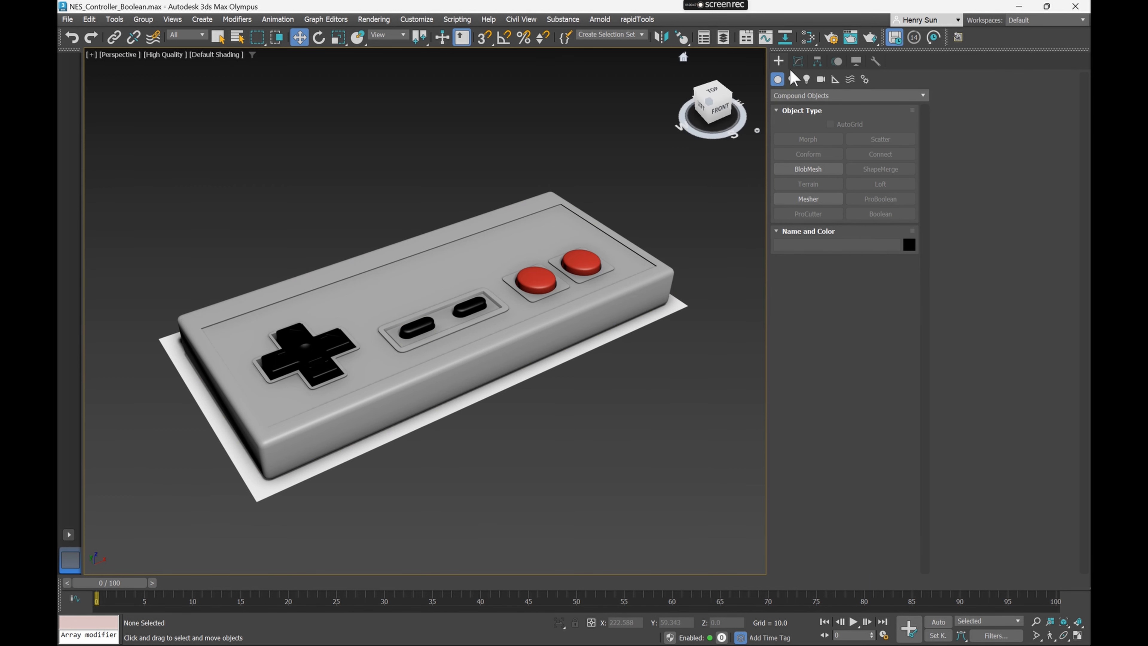
Return to the controller body's modifier settings to view its Boolean modifier, and clear the selection
{"action": "left_click", "coordinate": [798, 61]}
{"action": "left_click", "coordinate": [596, 300]}
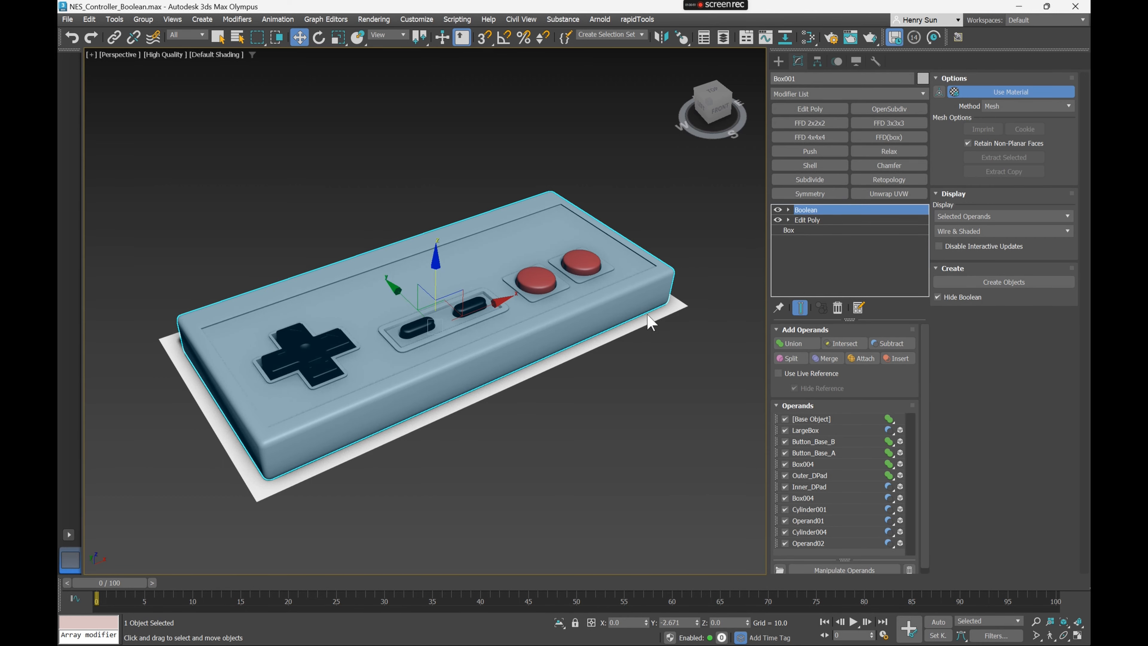
{"action": "left_click", "coordinate": [665, 360]}
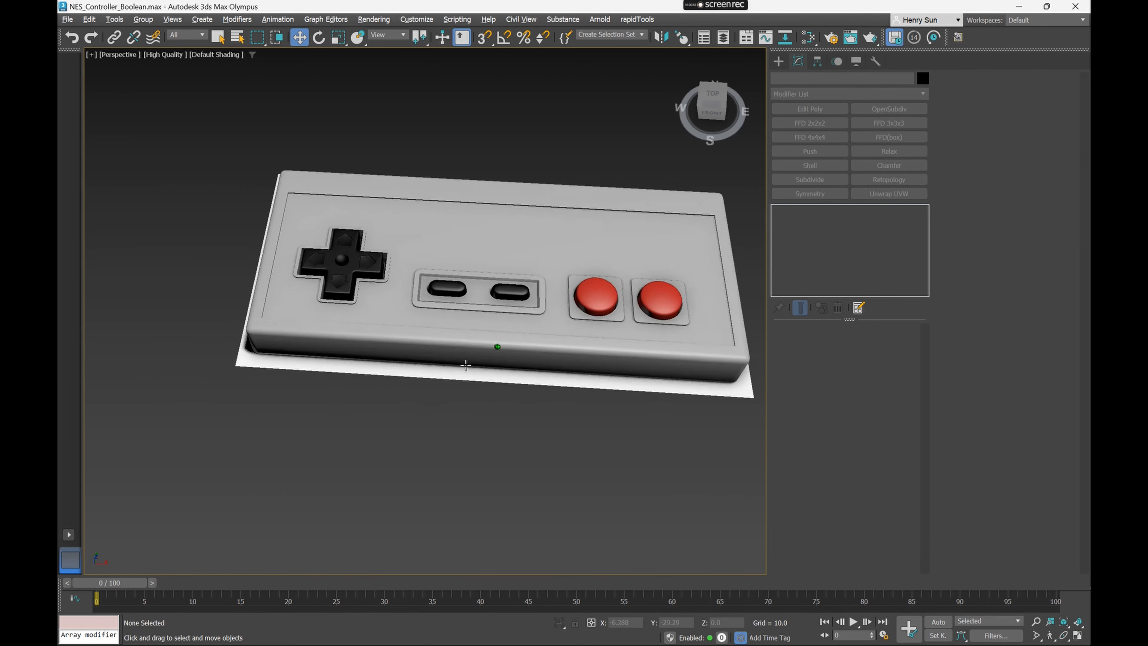